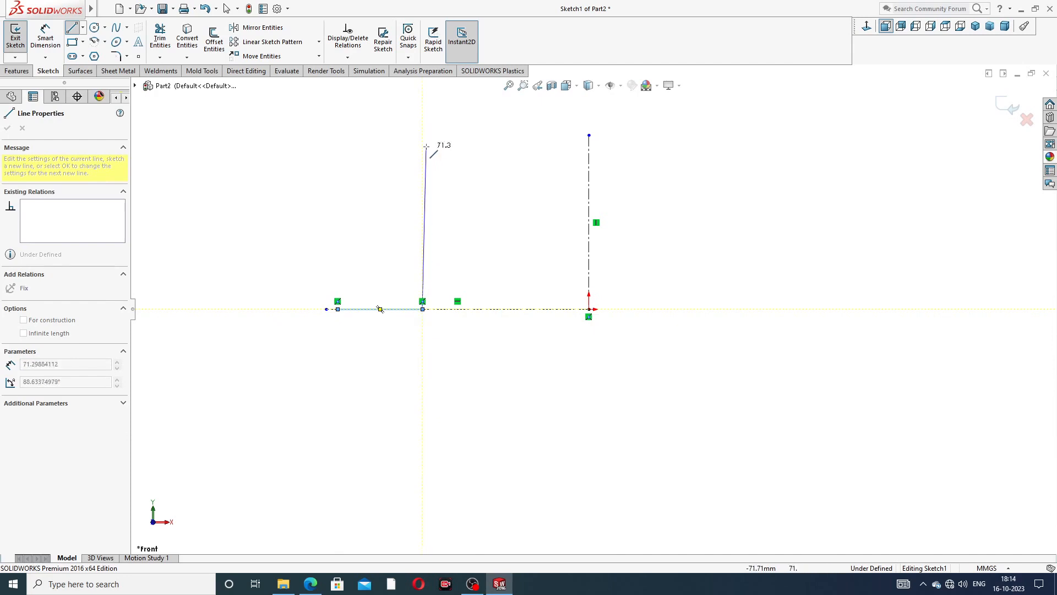
Sketch the rest of the closed profile: a vertical inner edge about 73 mm high, a horizontal top edge, and a notched slanted side returning to the base line
left_click(423, 142)
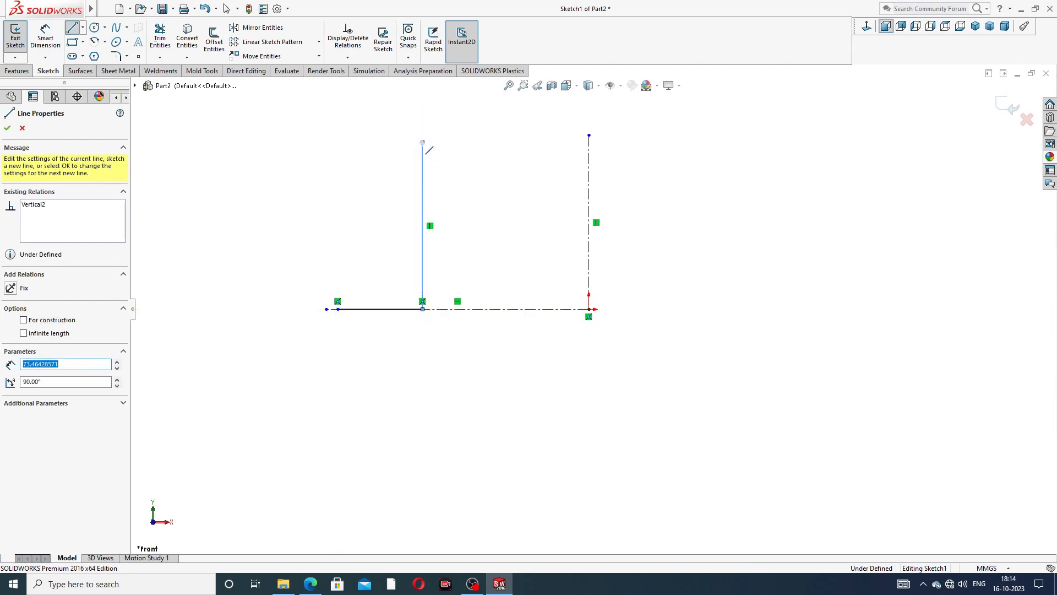
left_click(305, 142)
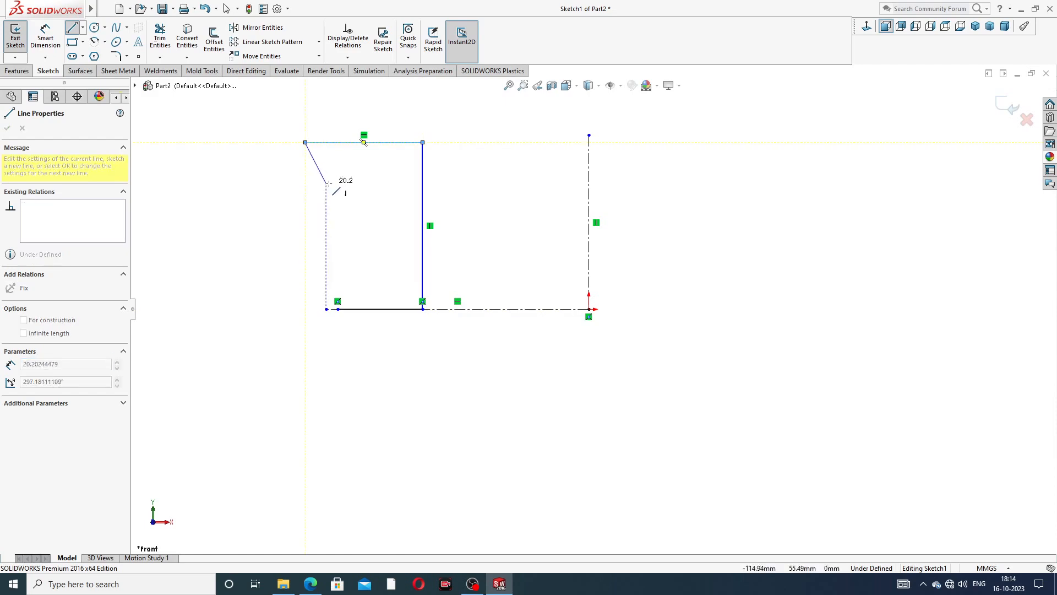
left_click(329, 166)
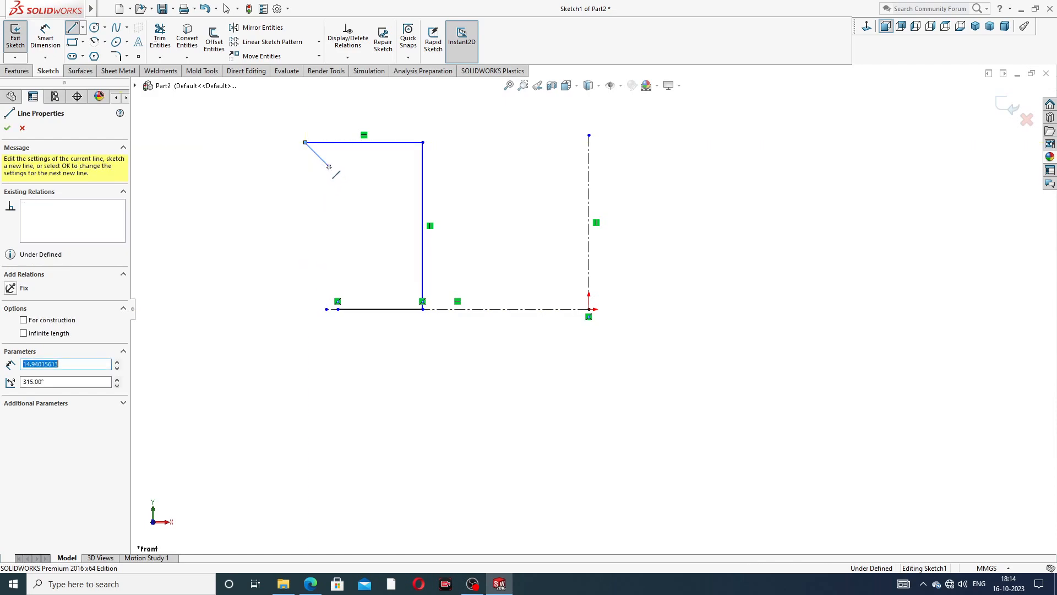
left_click(357, 161)
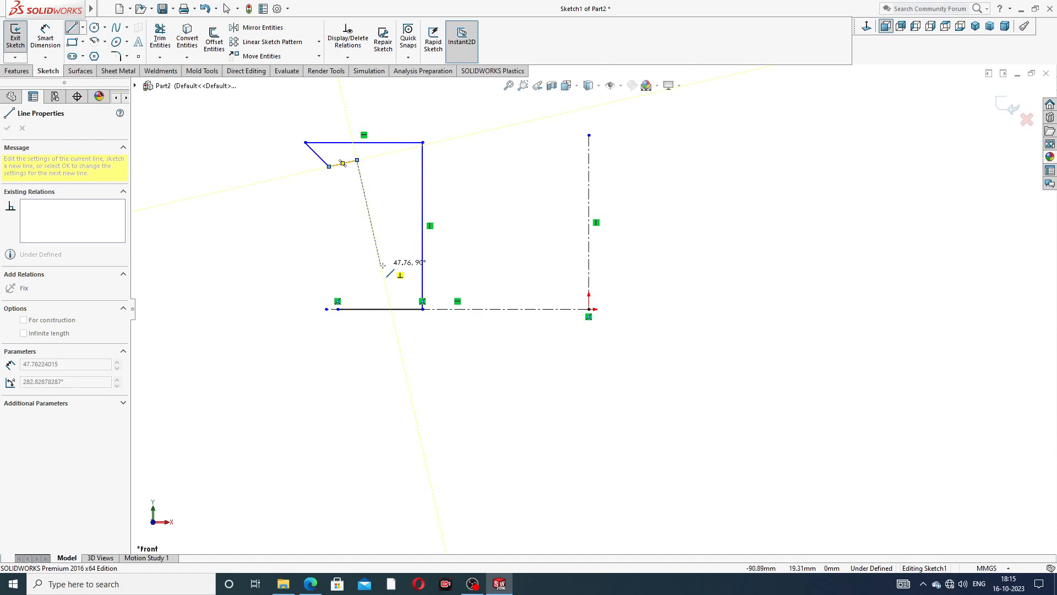
left_click(382, 265)
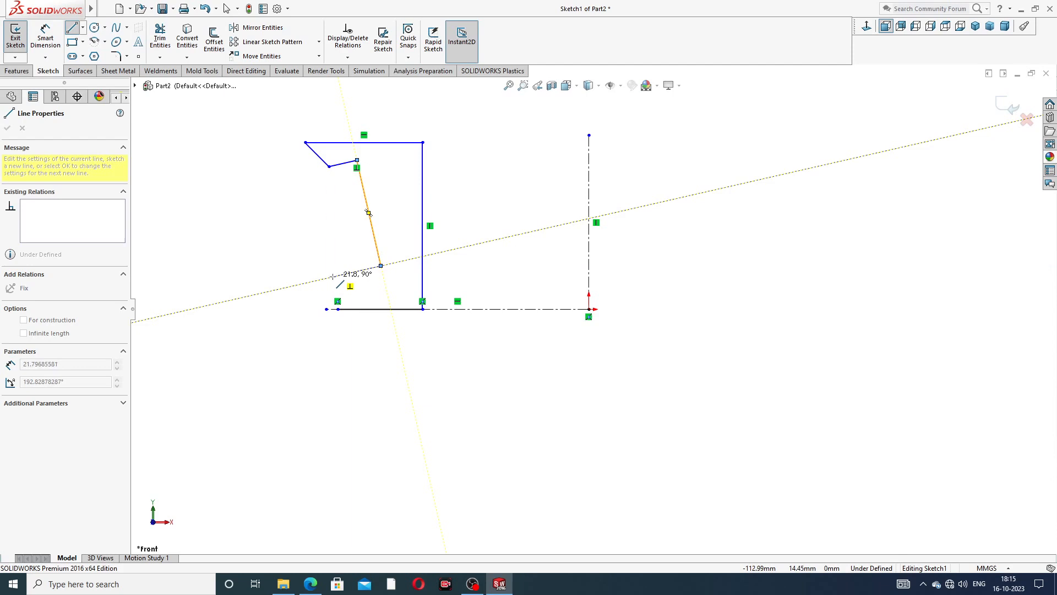
left_click(299, 284)
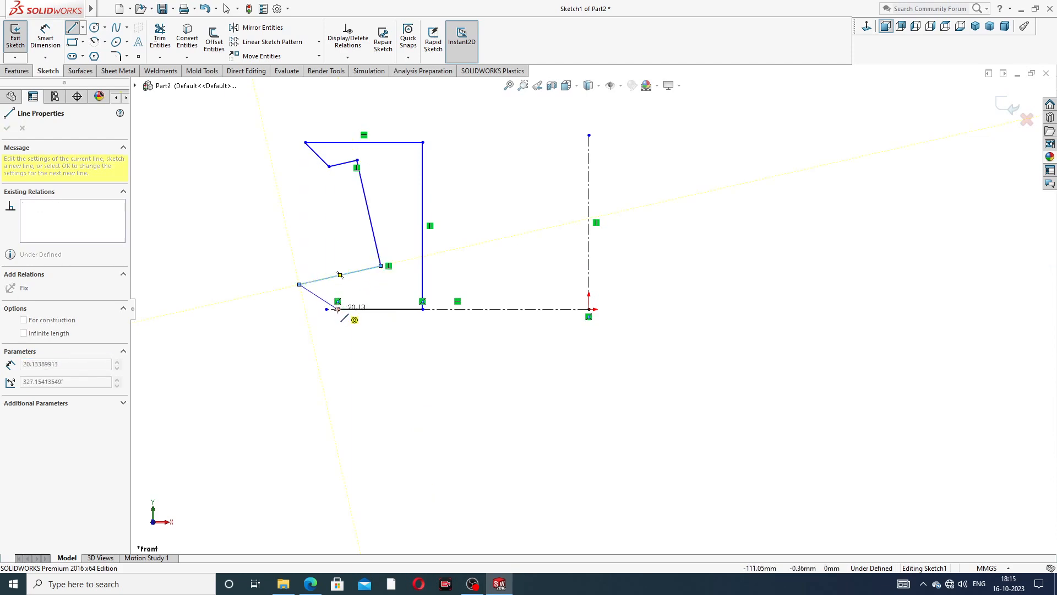
left_click(337, 309)
right_click(276, 207)
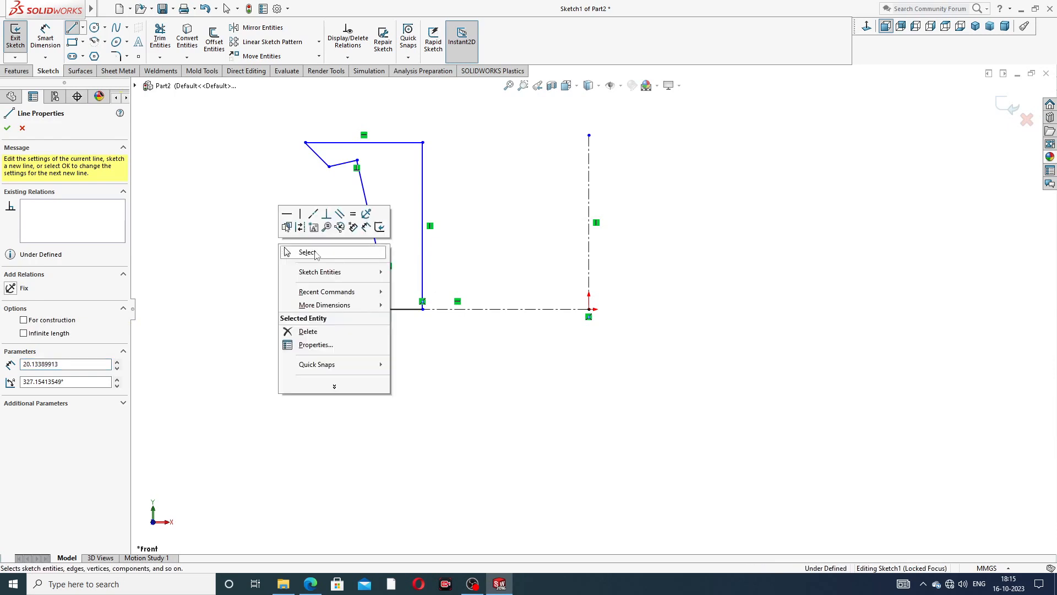
left_click(307, 250)
Make the two short slanted lines above and below the notch collinear
scroll(339, 229, "down", 2)
scroll(353, 199, "up", 2)
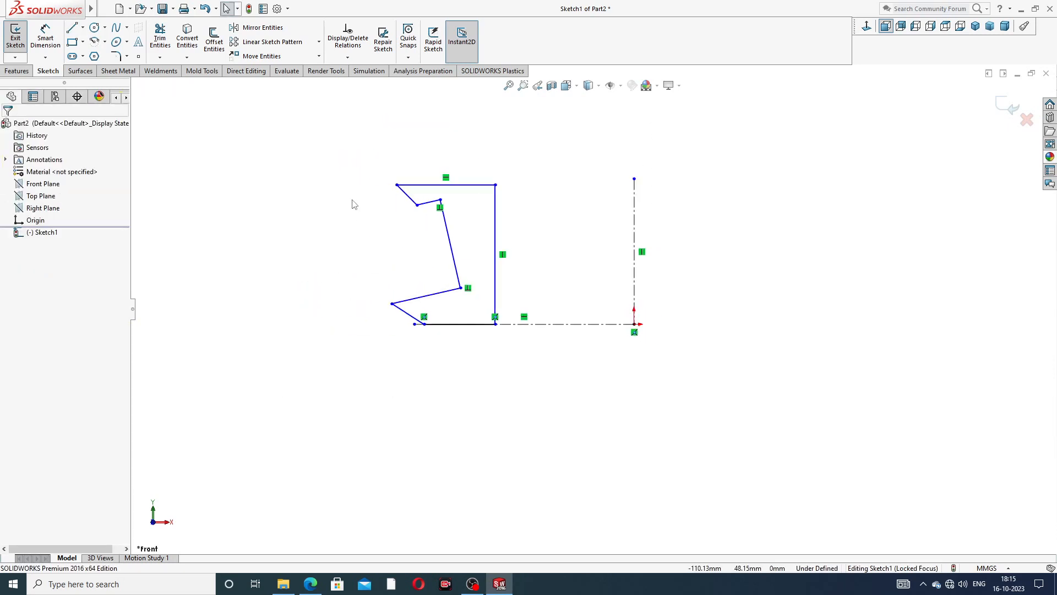
left_click(410, 201)
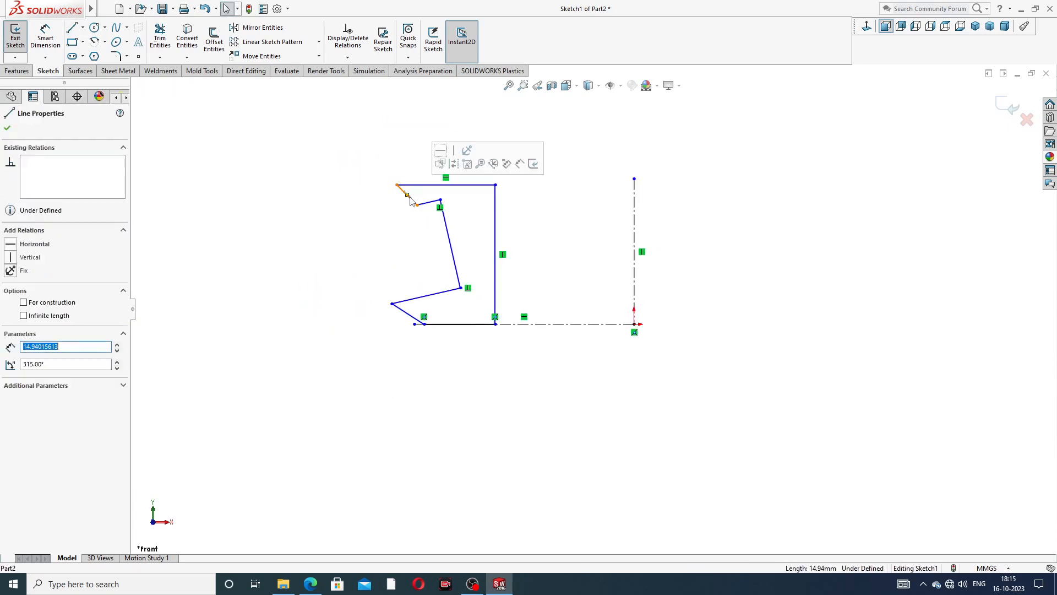
left_click(403, 315, "ctrl")
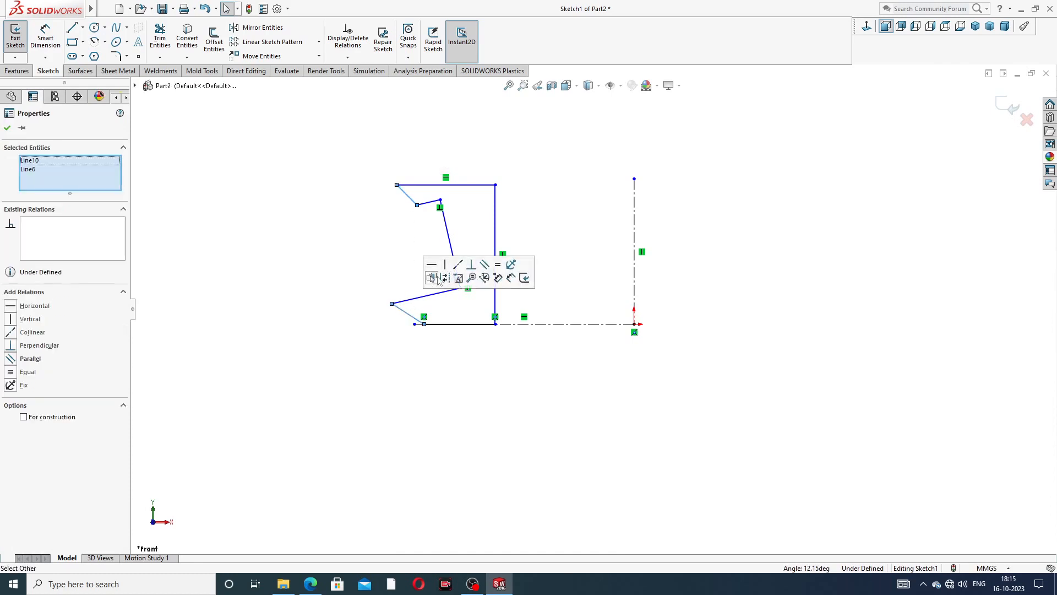
left_click(459, 266)
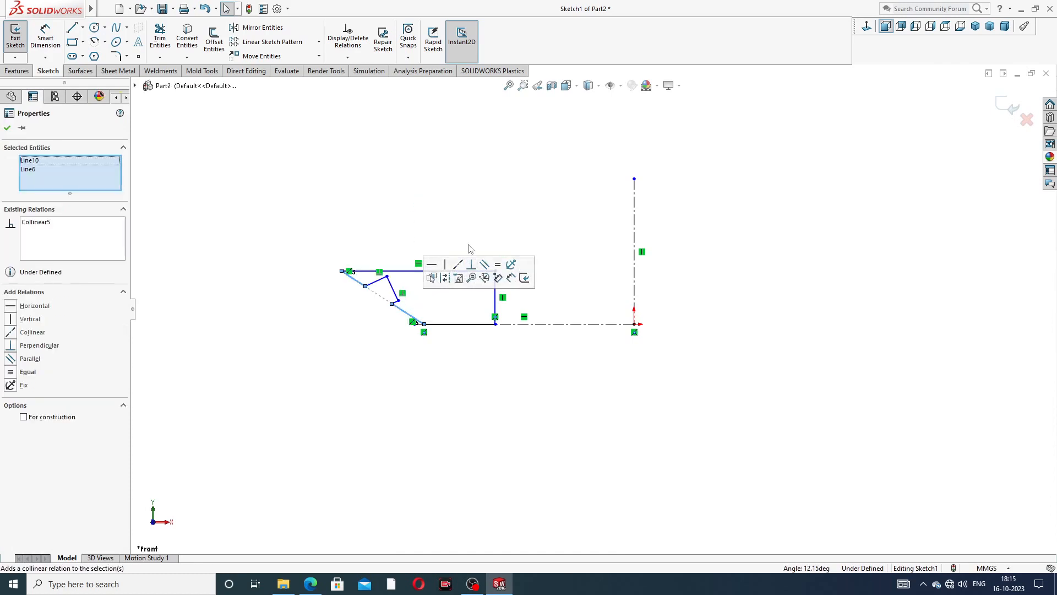
left_click(387, 243)
Pull the profile's top edge upward and reposition its outer corner so the collinear side lines stand steeply
mouse_move(416, 270)
left_mouse_down()
mouse_move(417, 213)
mouse_move(439, 237)
left_mouse_up()
left_click_drag(282, 232, 400, 197)
left_click(305, 205)
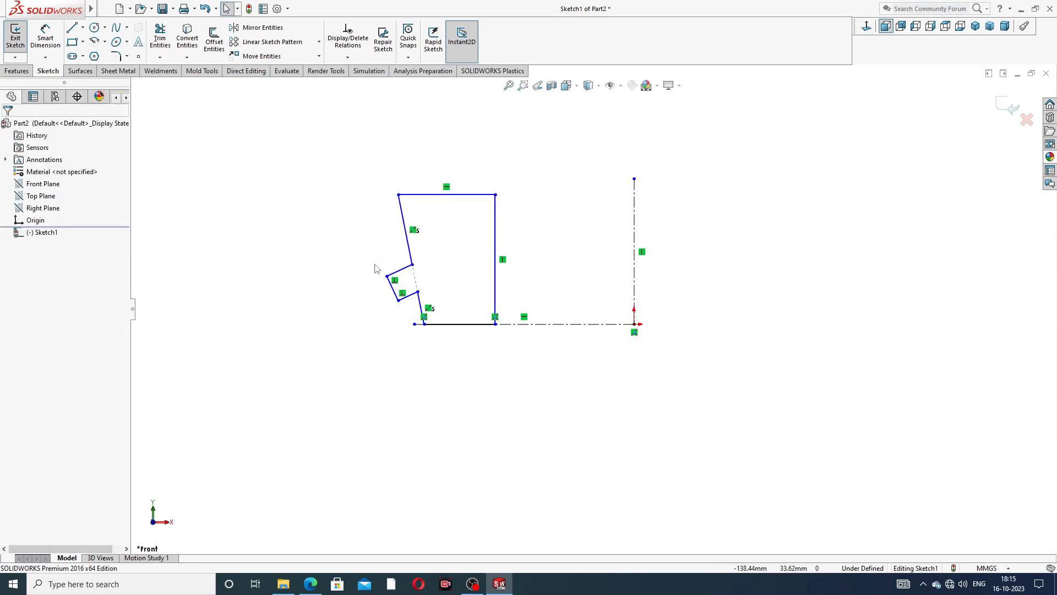
Move the notch's long line inside the profile and shift the base line's outer endpoint outward to about X -108.5 mm
mouse_move(391, 283)
left_mouse_down()
mouse_move(441, 261)
mouse_move(414, 253)
mouse_move(414, 232)
left_mouse_up()
left_click(396, 272)
left_click(331, 265)
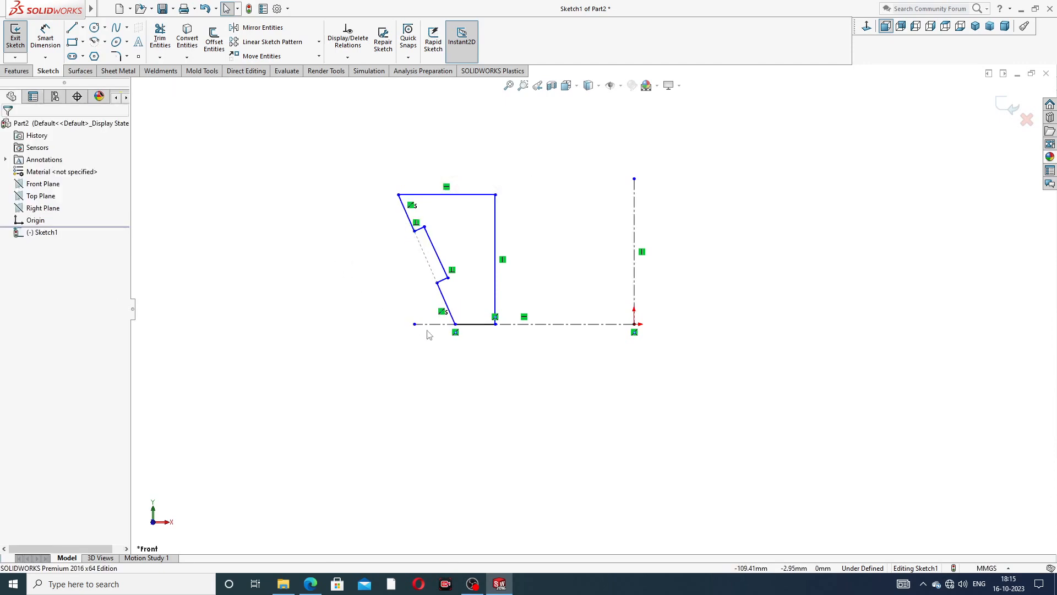
left_click_drag(456, 328, 429, 331)
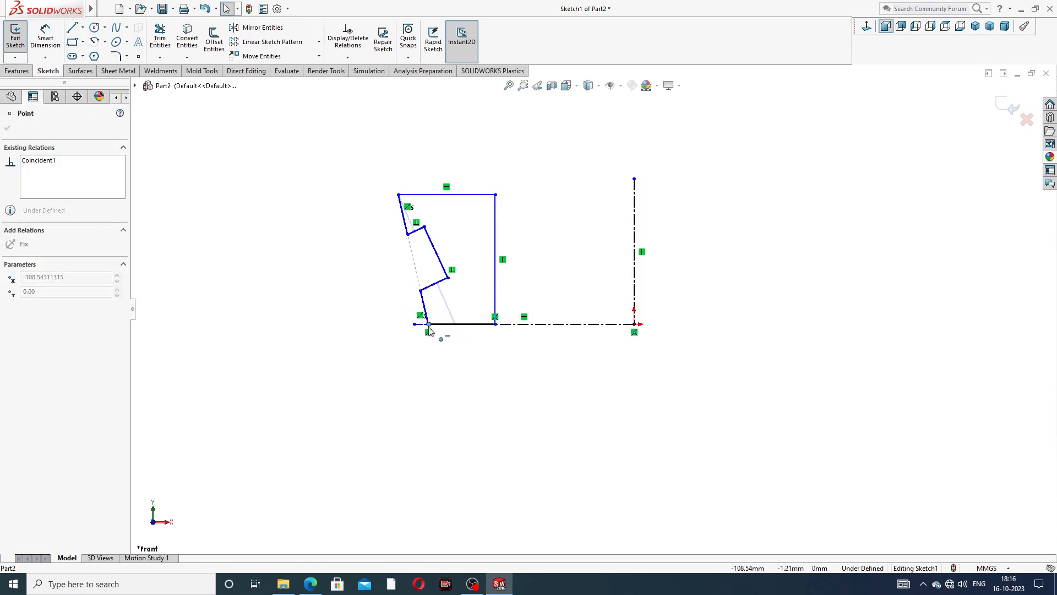
left_click(384, 289)
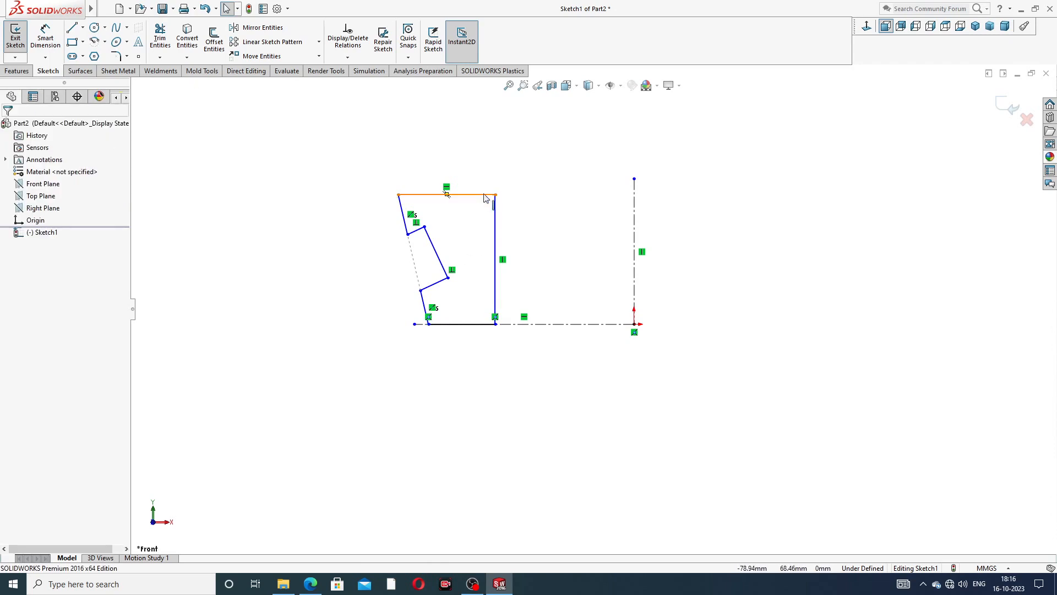
Raise the profile's top edge and move the notch's upper outer corner higher along the slanted side
left_click_drag(479, 192, 480, 169)
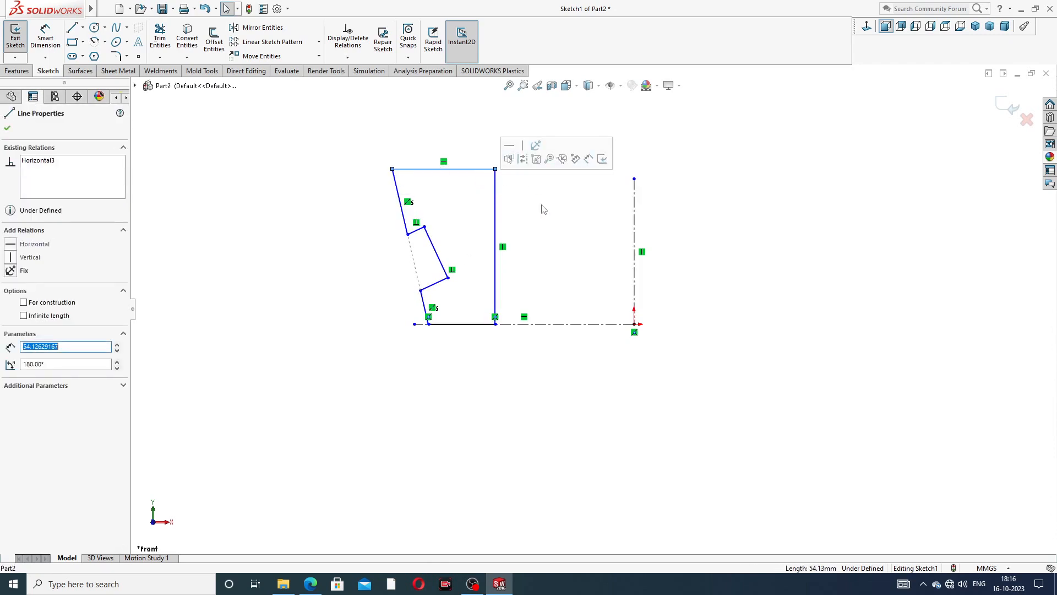
left_click(541, 208)
left_click_drag(408, 233, 405, 216)
left_click(355, 250)
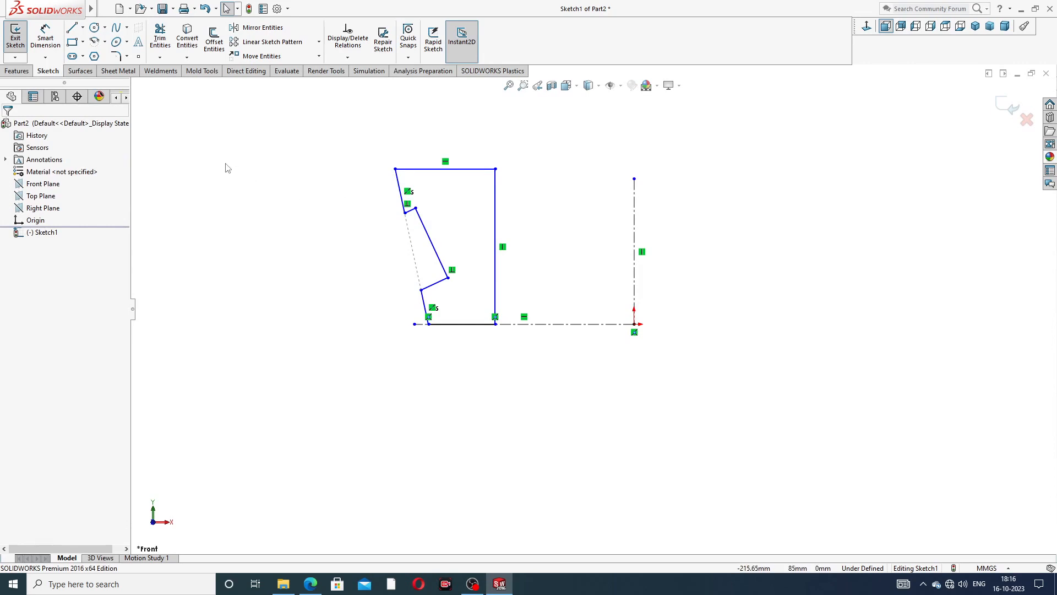
Dimension the horizontal distance from the profile's inner lower corner to the vertical centerline as 15 mm
left_click(45, 37)
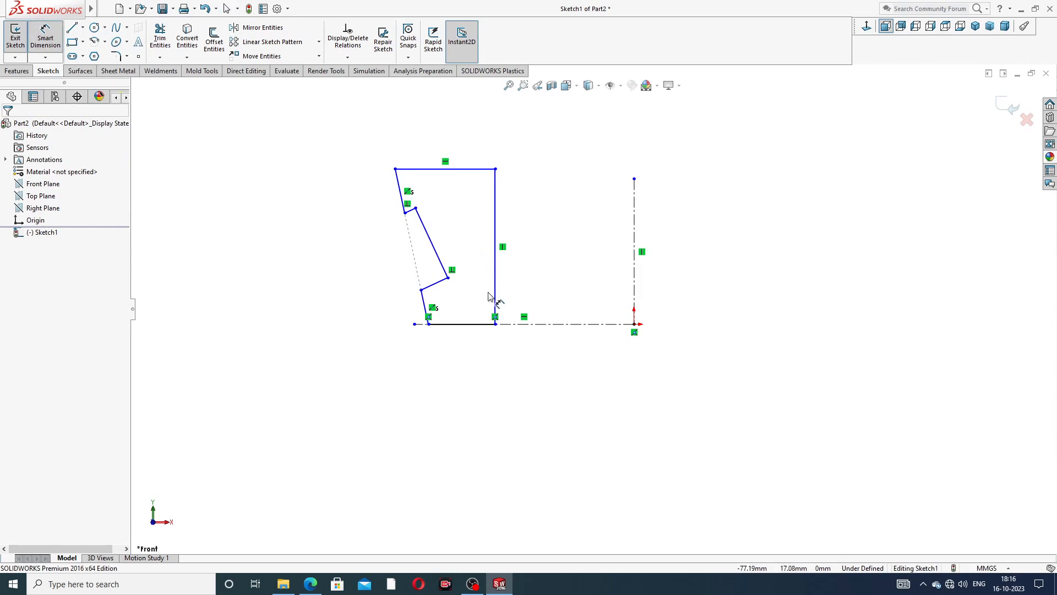
left_click(495, 325)
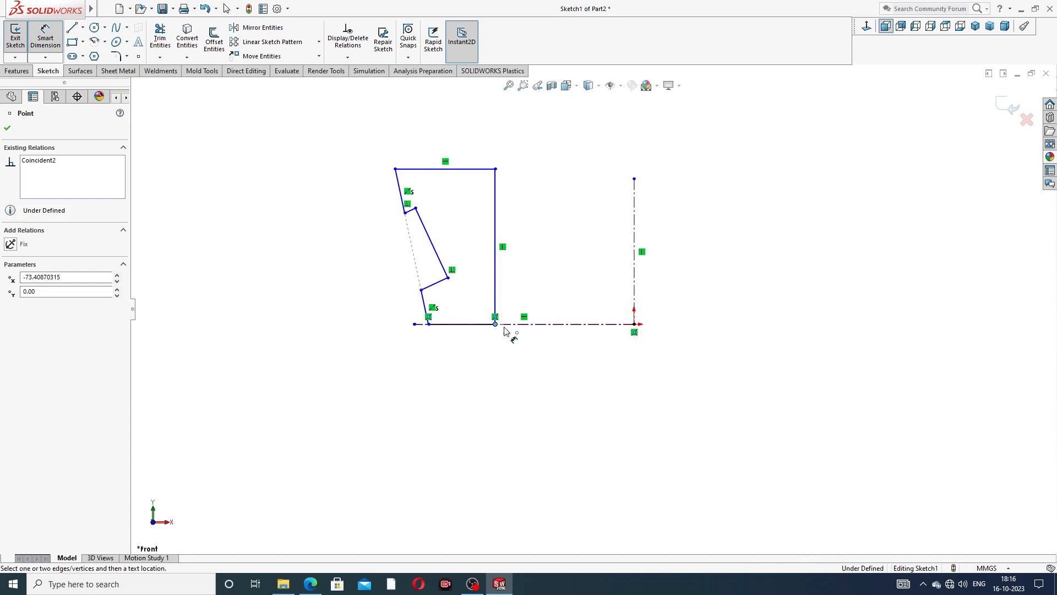
left_click(635, 303)
left_click(567, 371)
type("15")
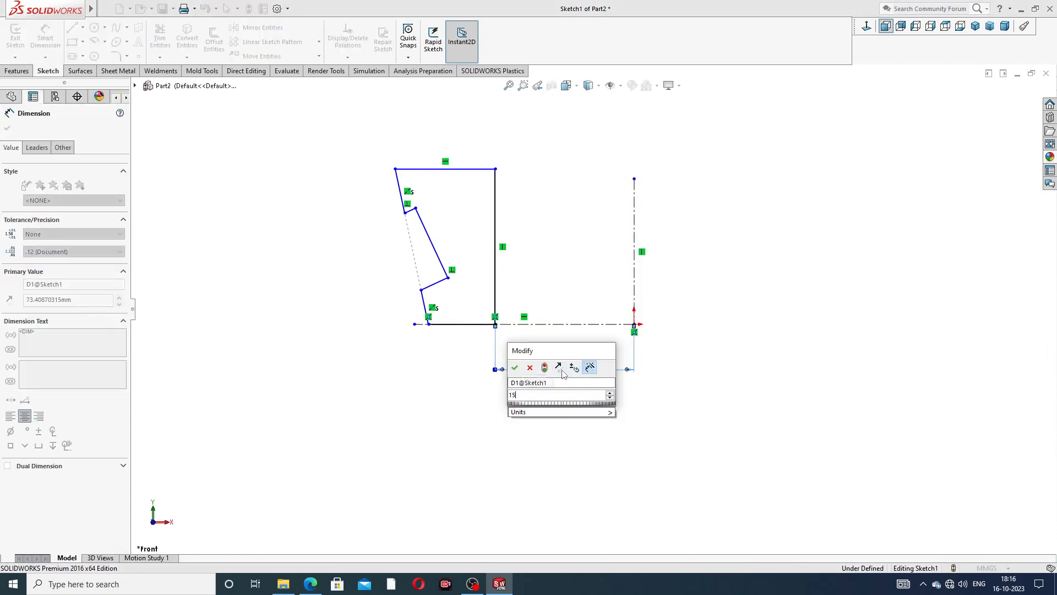
key("Return")
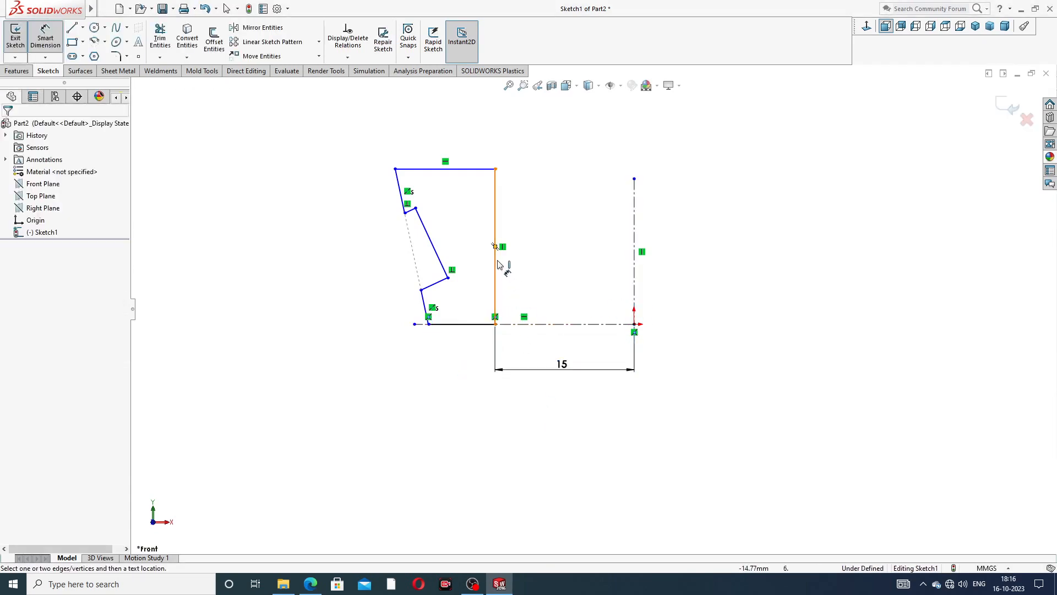
Dimension the profile's vertical inner edge as 16 mm
left_click(495, 264)
left_click(526, 263)
type("16")
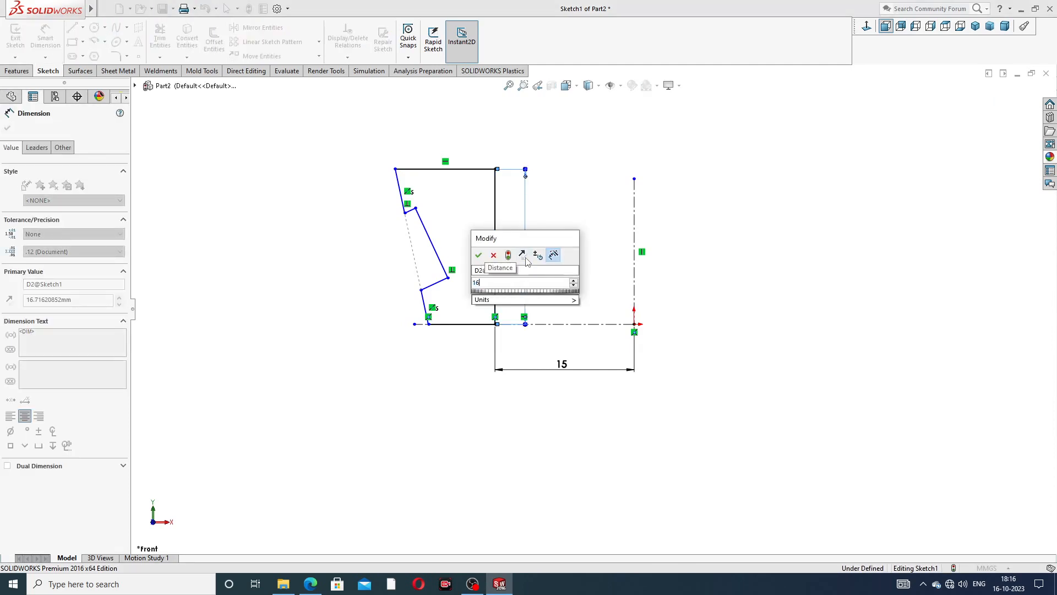
key("Return")
left_click(561, 242)
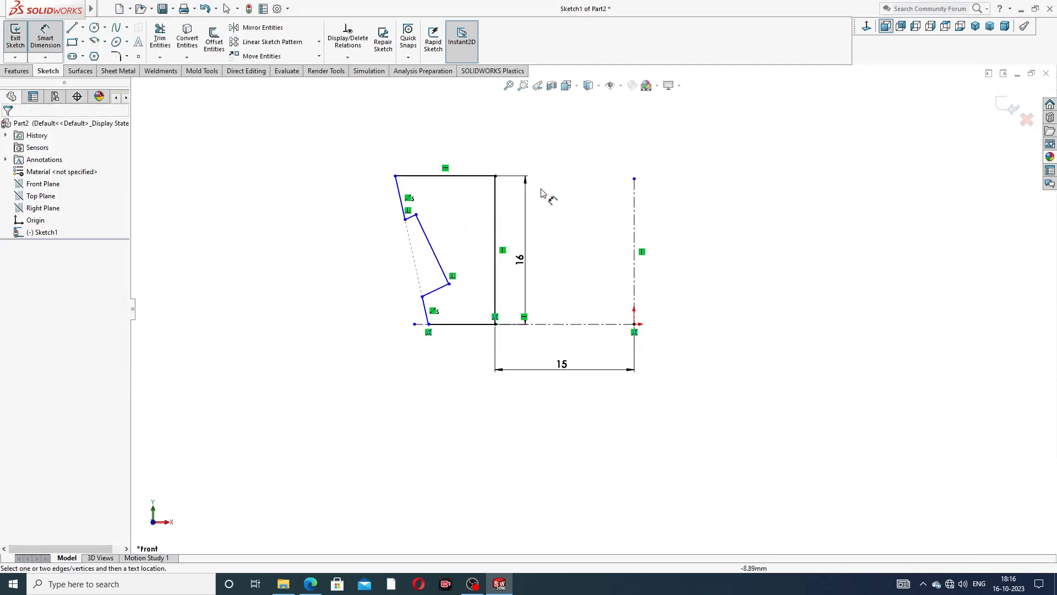
Dimension the profile's horizontal top edge as 7.60 mm, consulting the reference drawing in Edge for the value
left_click(467, 177)
left_click(453, 157)
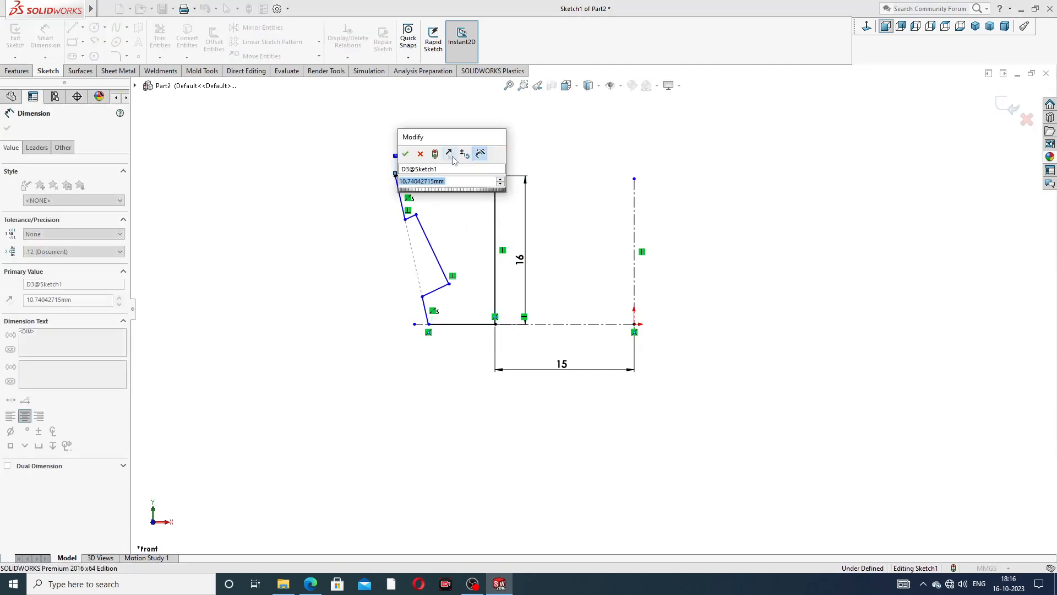
left_click(309, 583)
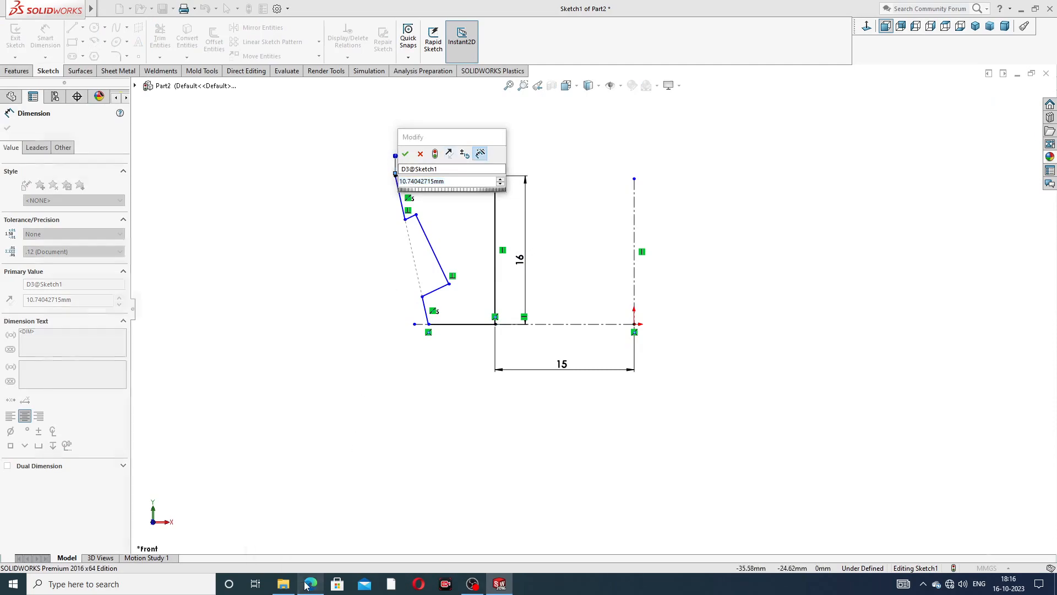
left_click(308, 583)
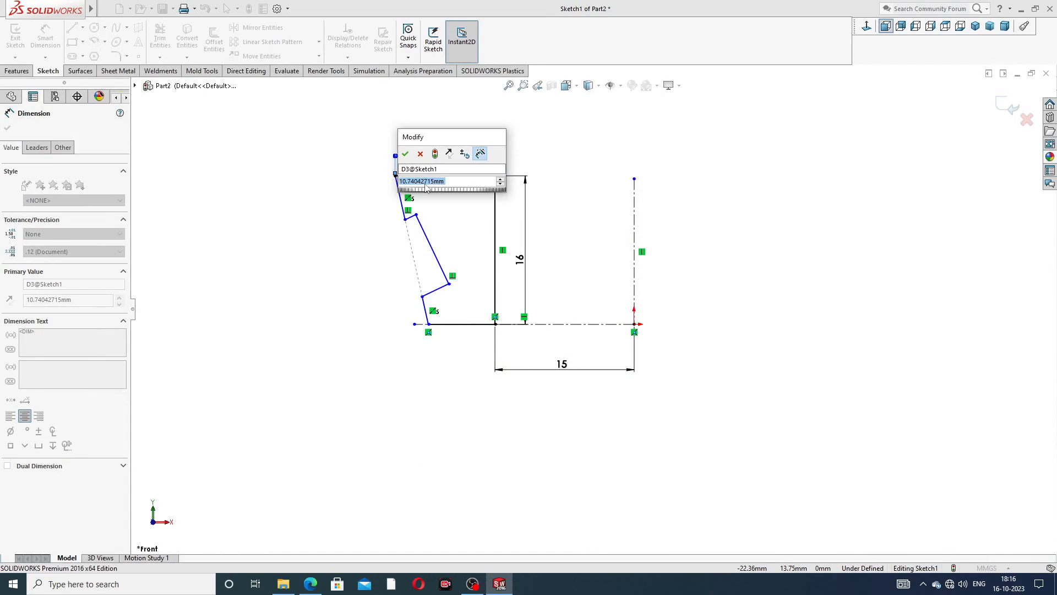
type("7.6")
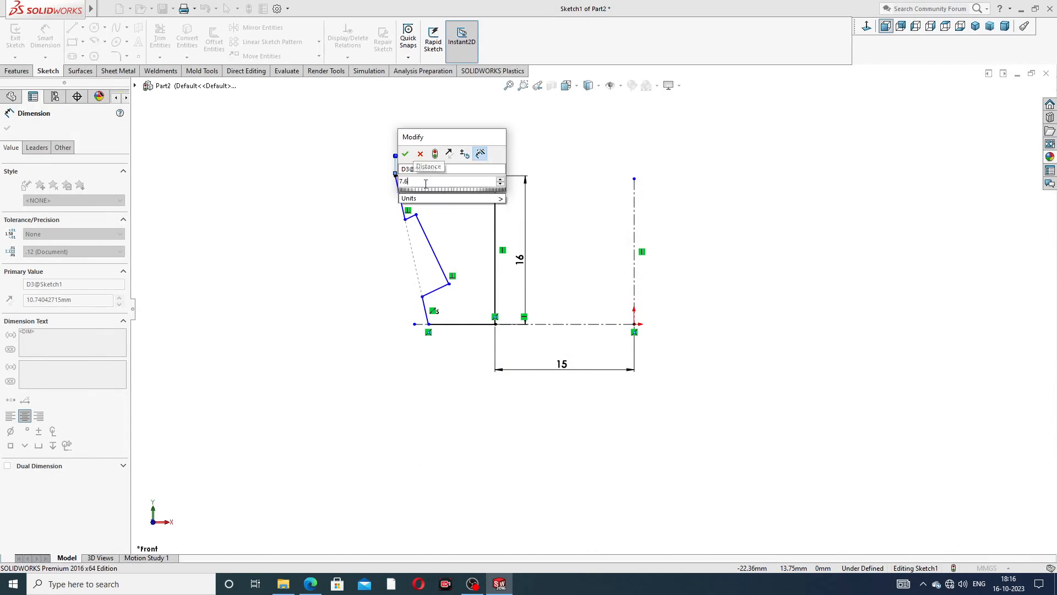
key("Return")
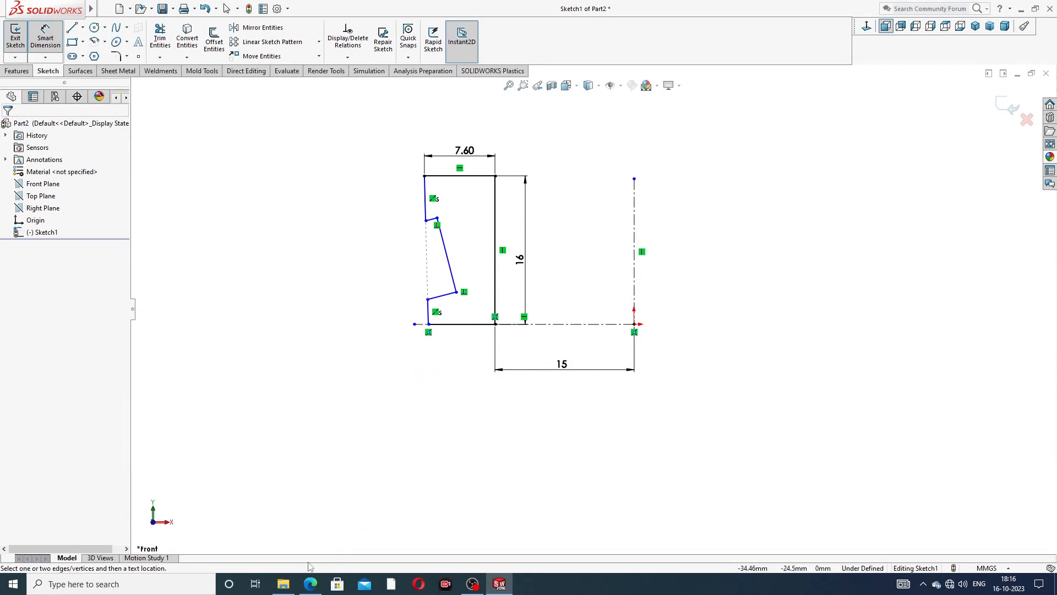
Check the inner ring PDF drawing in Edge, return to SolidWorks and dimension the profile's bottom edge as 4 mm
left_click(310, 583)
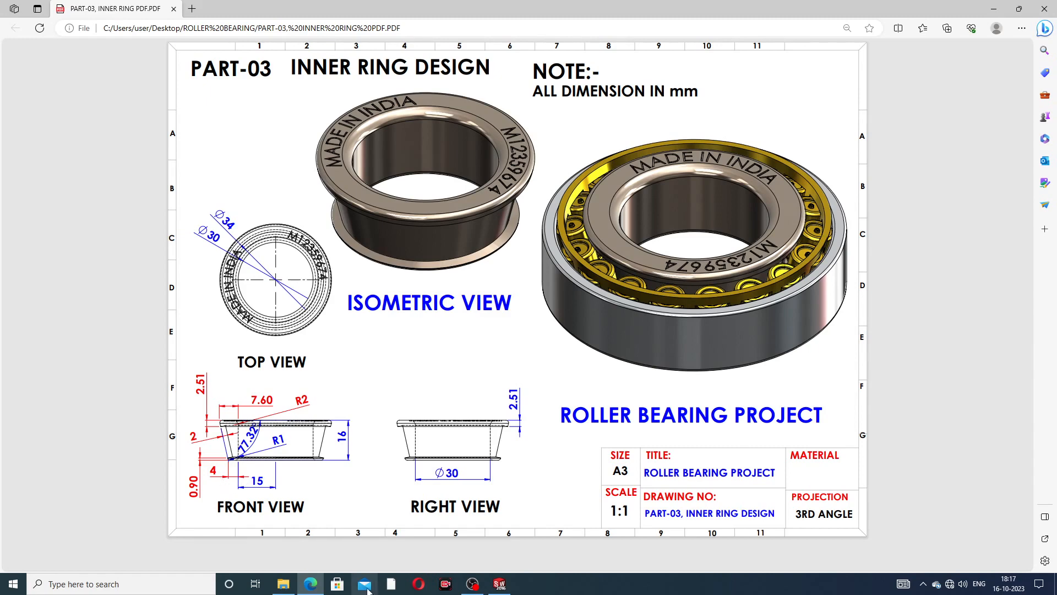
left_click(313, 582)
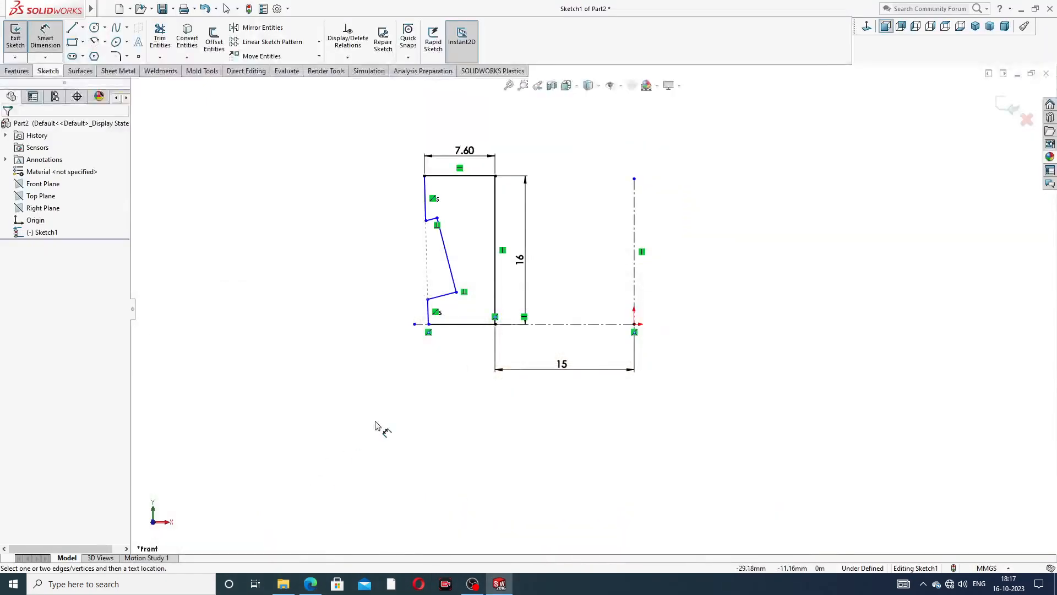
left_click(458, 324)
left_click(456, 353)
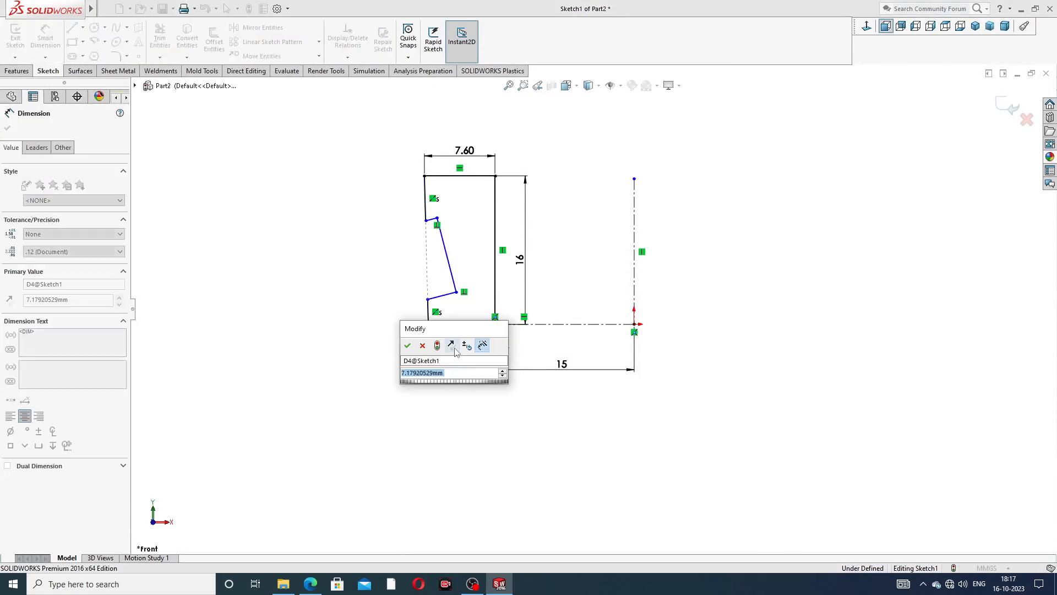
type("4")
key("Return")
left_click(414, 400)
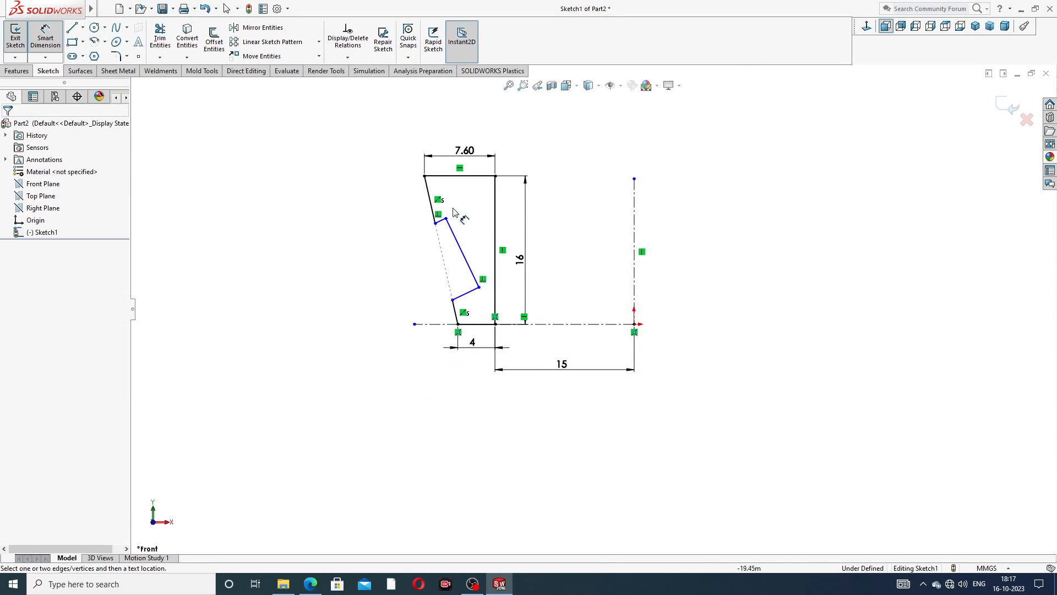
Dimension the vertical distance from the profile's top edge to the recess's upper outer corner as 2.51 mm, consulting the reference drawing in Edge
scroll(475, 239, "down", 5)
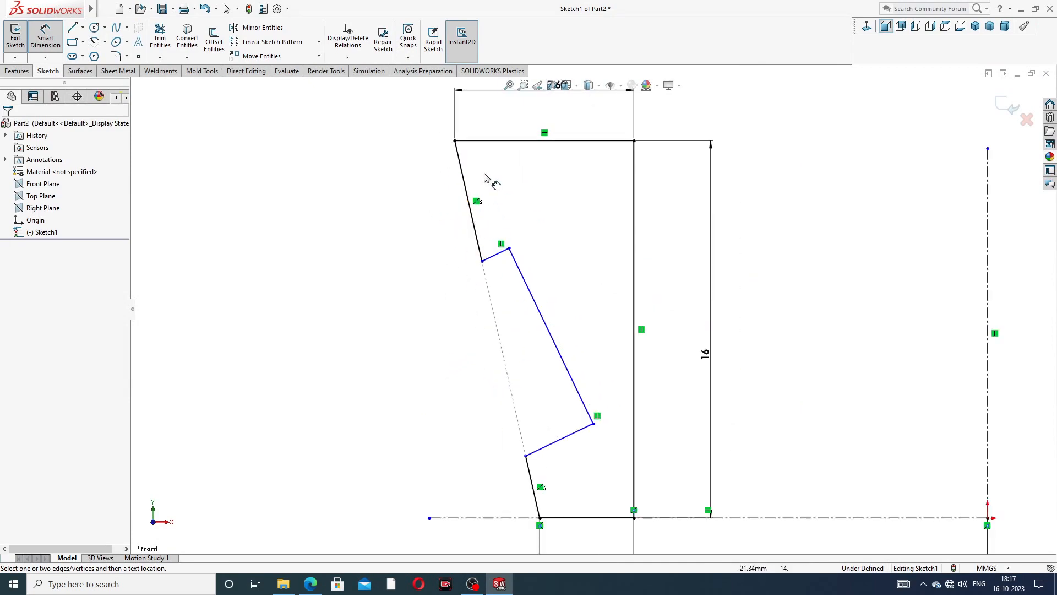
scroll(485, 182, "up", 2)
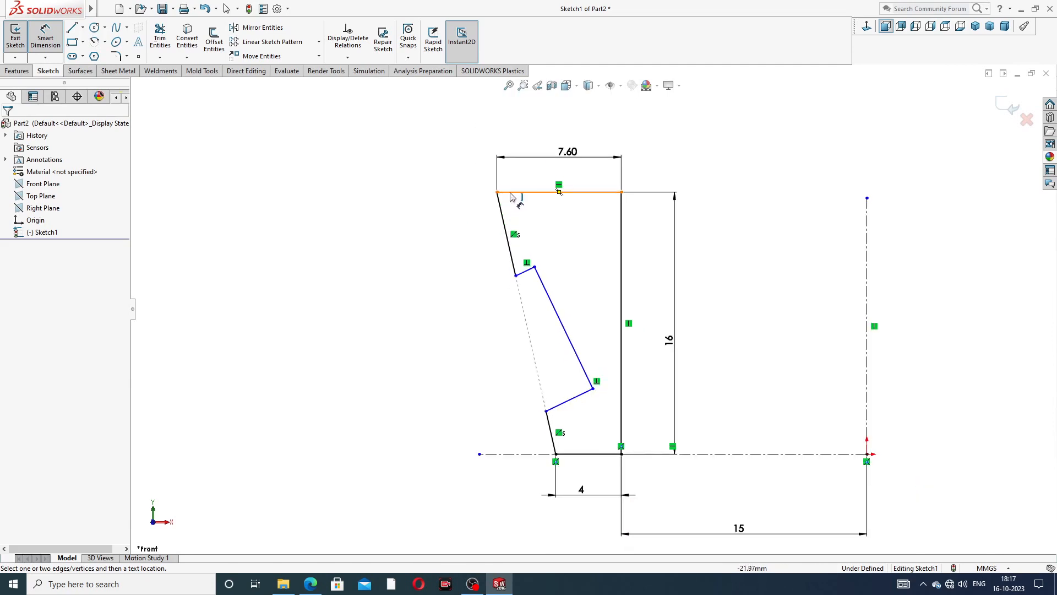
left_click(507, 192)
left_click(516, 276)
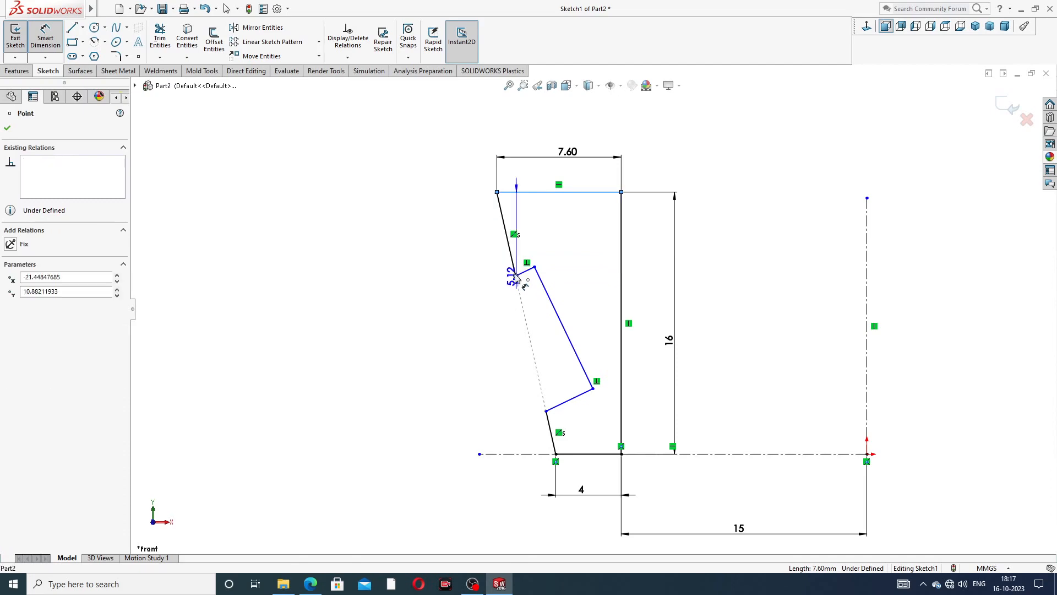
left_click(476, 229)
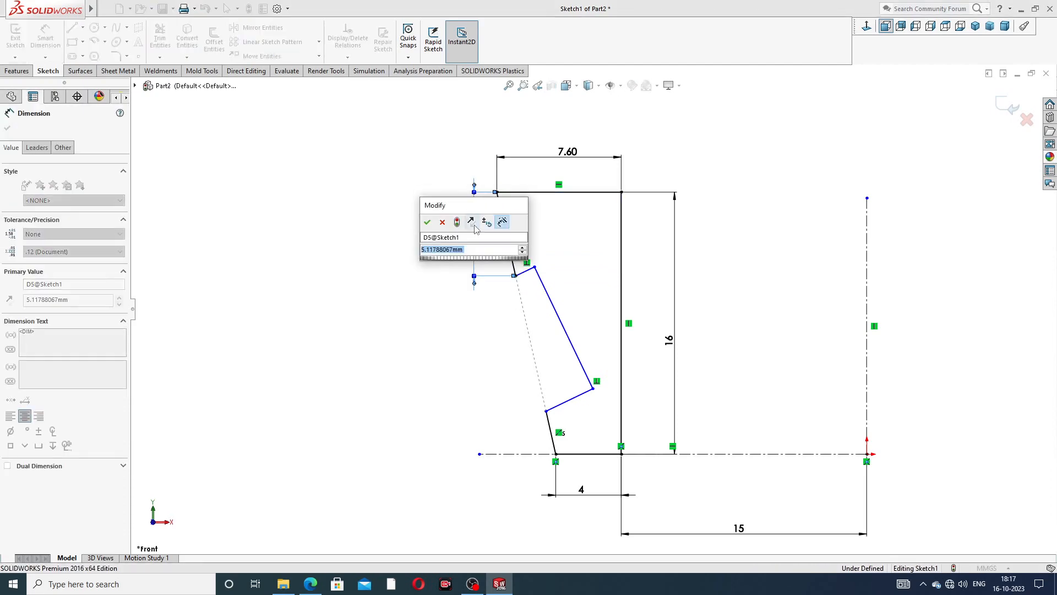
left_click(310, 585)
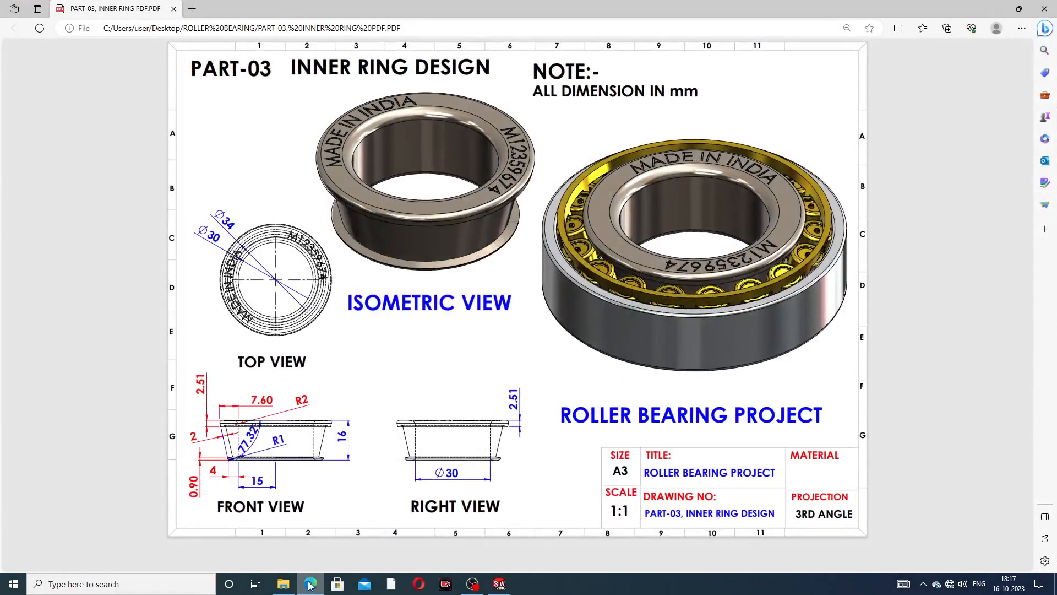
left_click(310, 585)
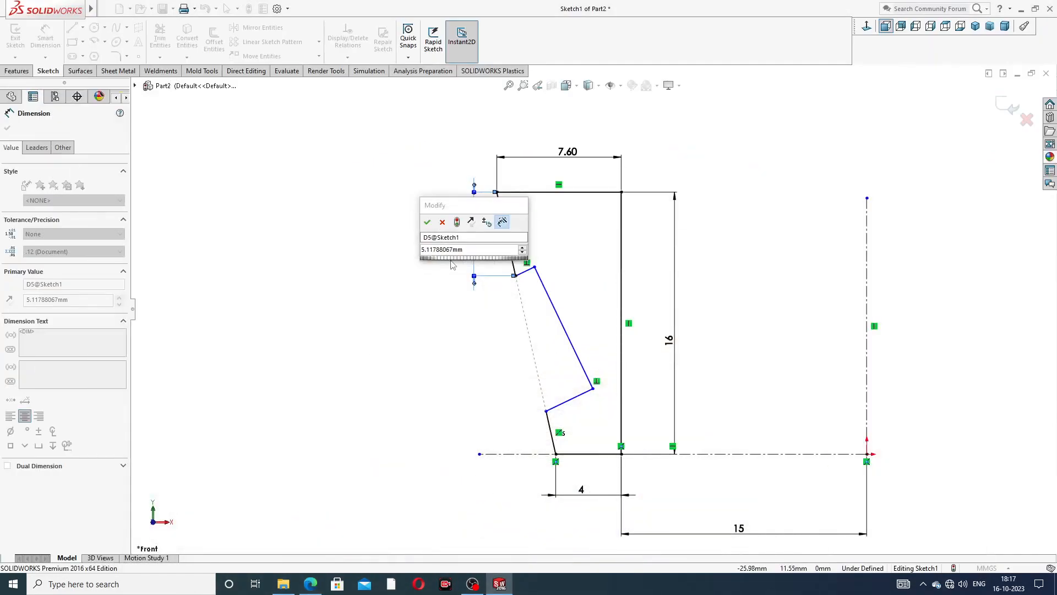
type("2.51")
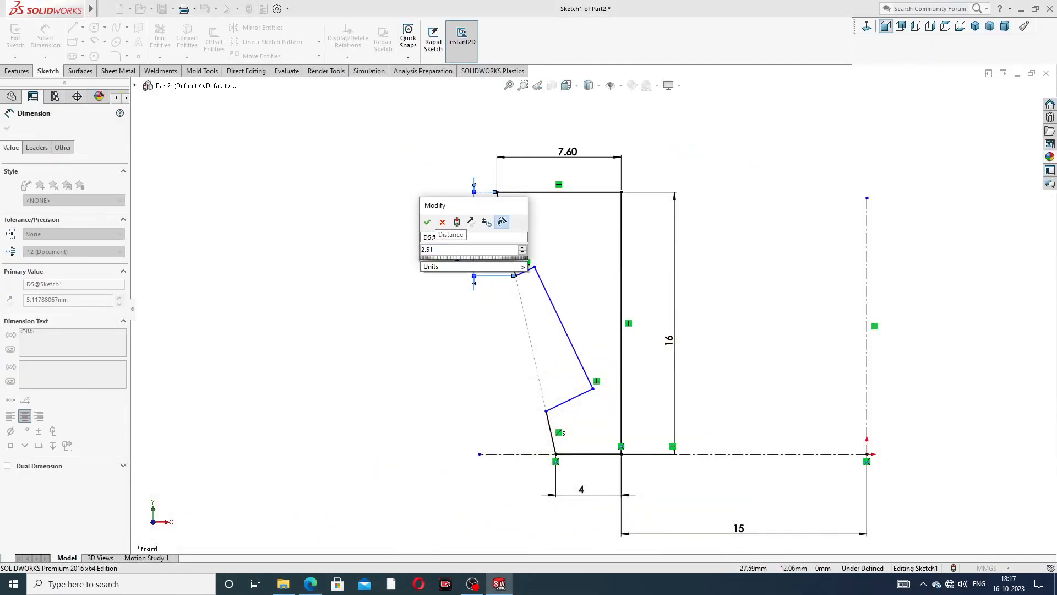
key("Return")
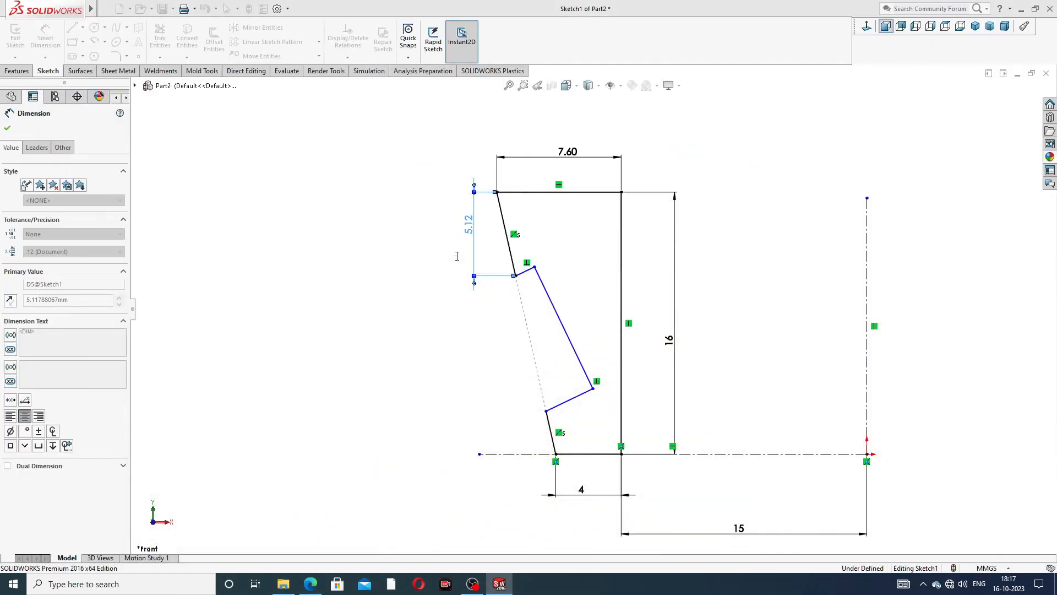
scroll(526, 233, "up", 2)
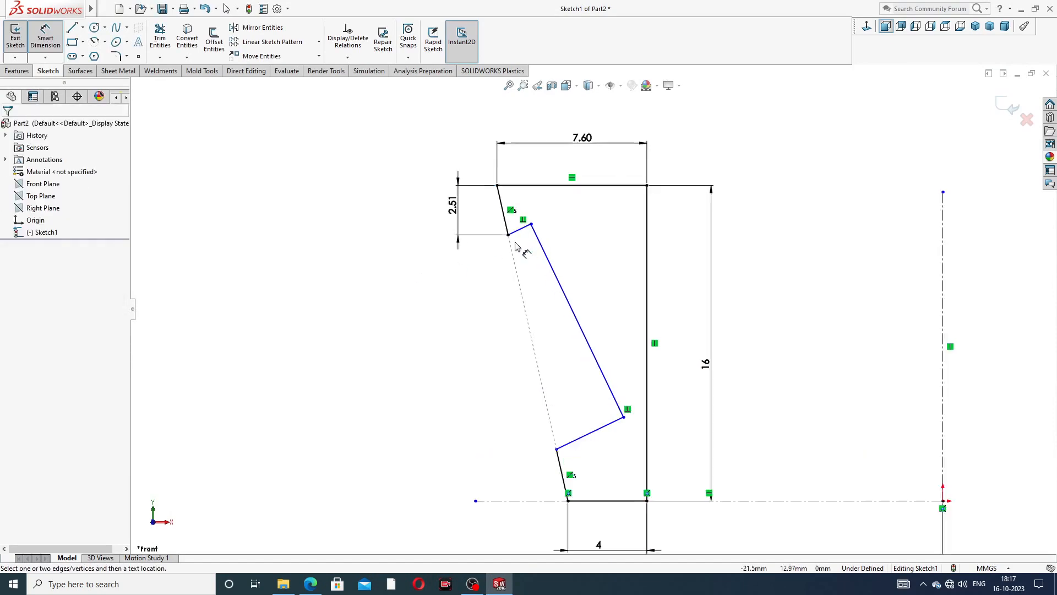
Check the reference drawing in Edge, then dimension the recess's upper inner corner 2 mm from the short slanted outer edge above it
left_click(311, 583)
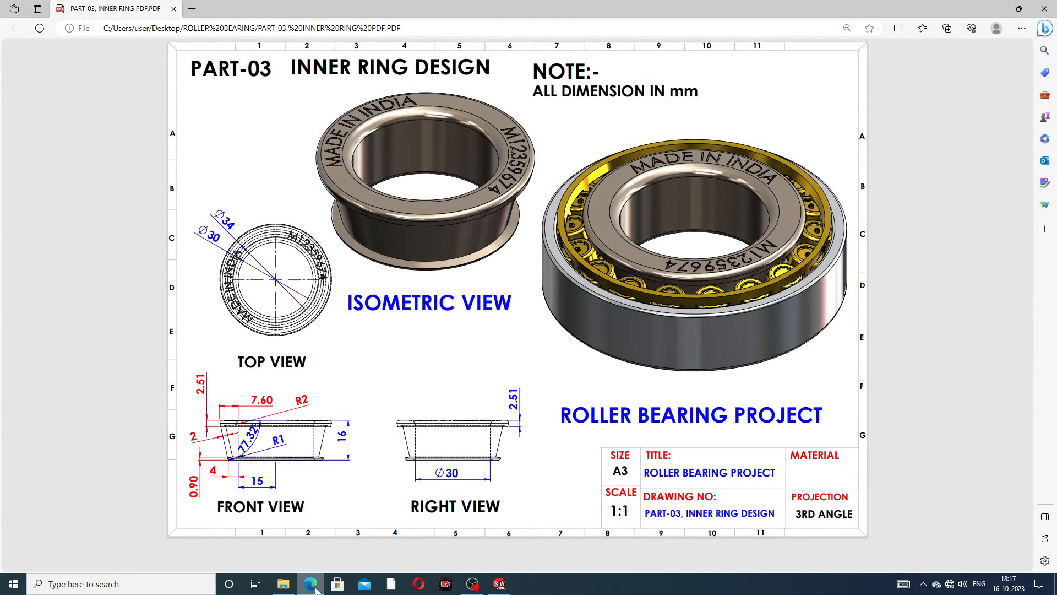
left_click(311, 583)
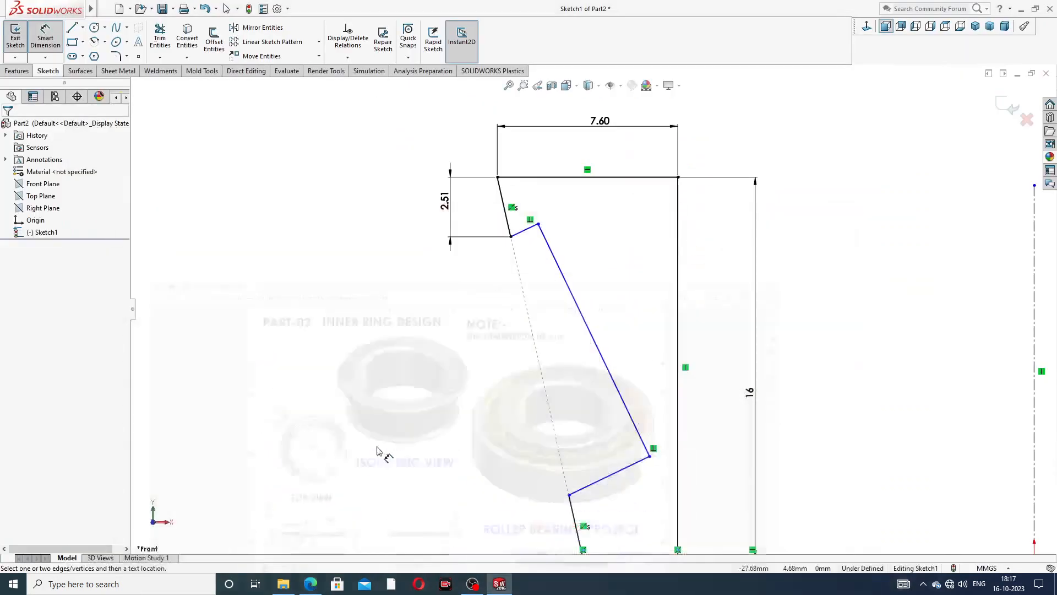
left_click(508, 224)
left_click(538, 225)
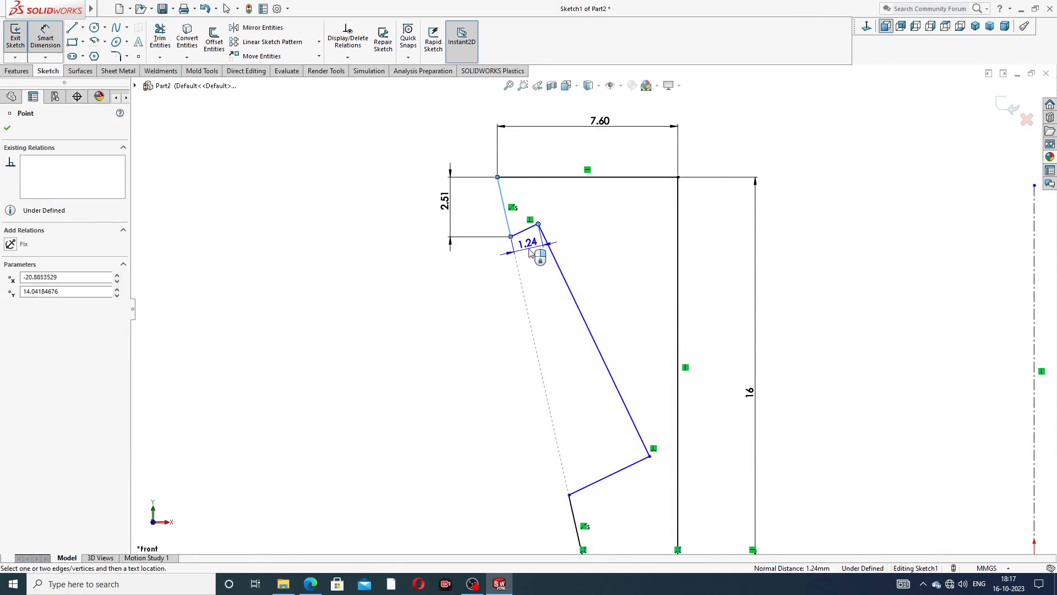
left_click(531, 253)
type("2")
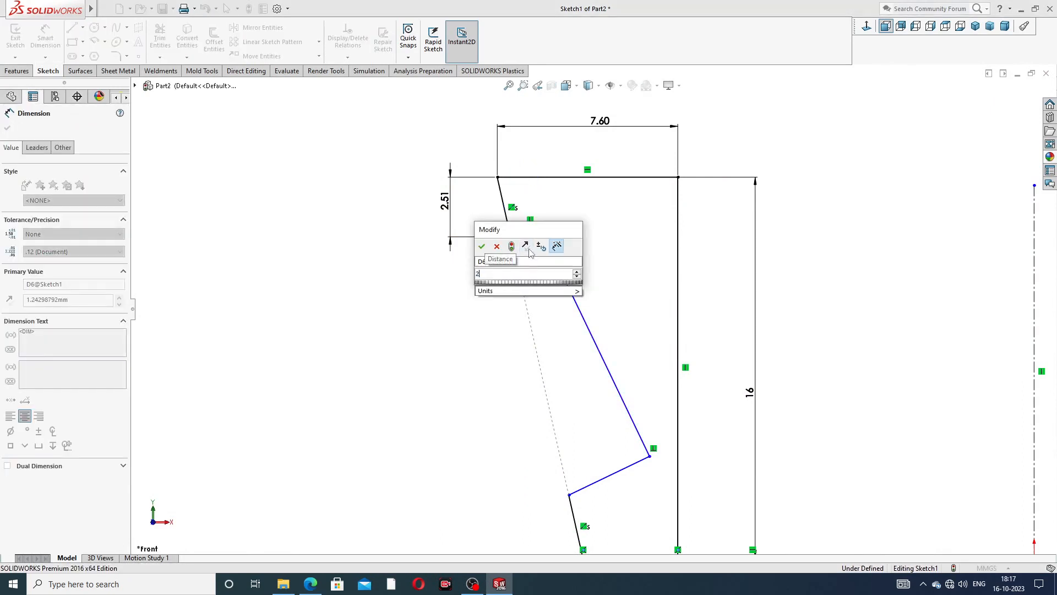
key("Return")
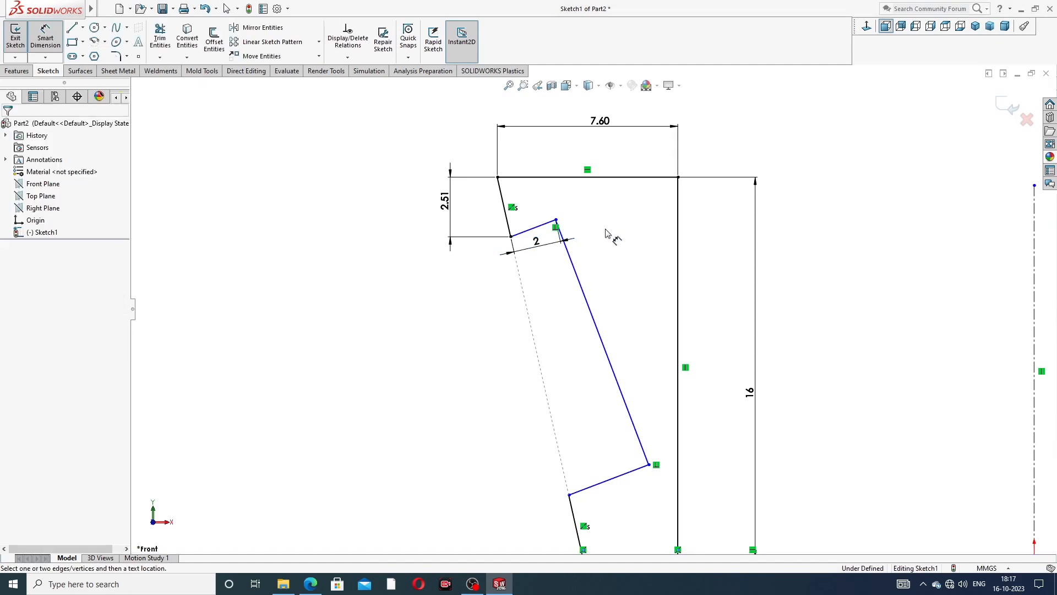
Undo the recess depth dimension and the upper lip height value, and set the upper lip height to 2.51 mm again
key("Escape")
key("ctrl+z")
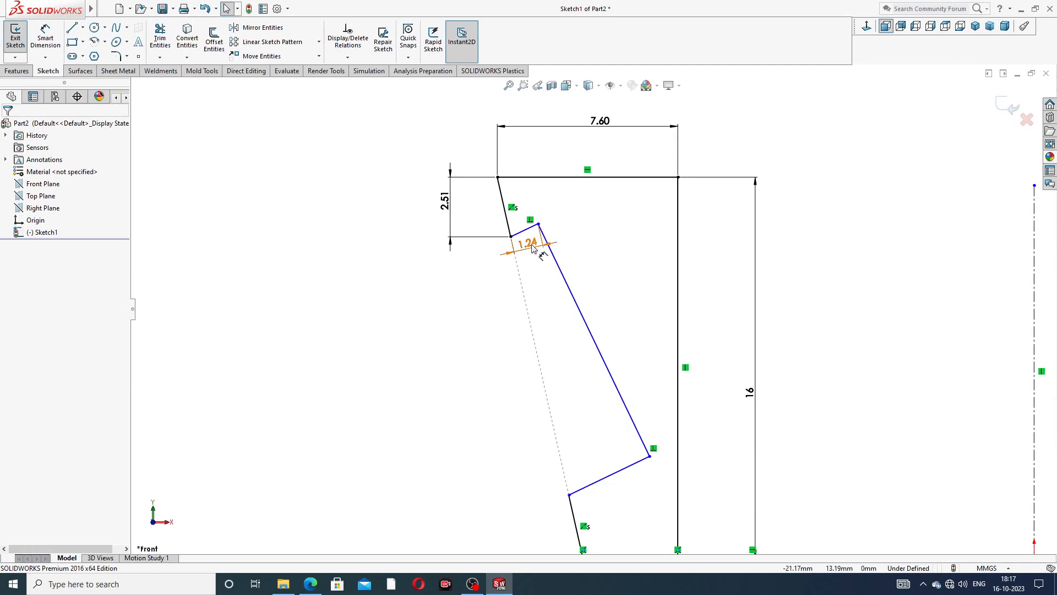
key("ctrl+z")
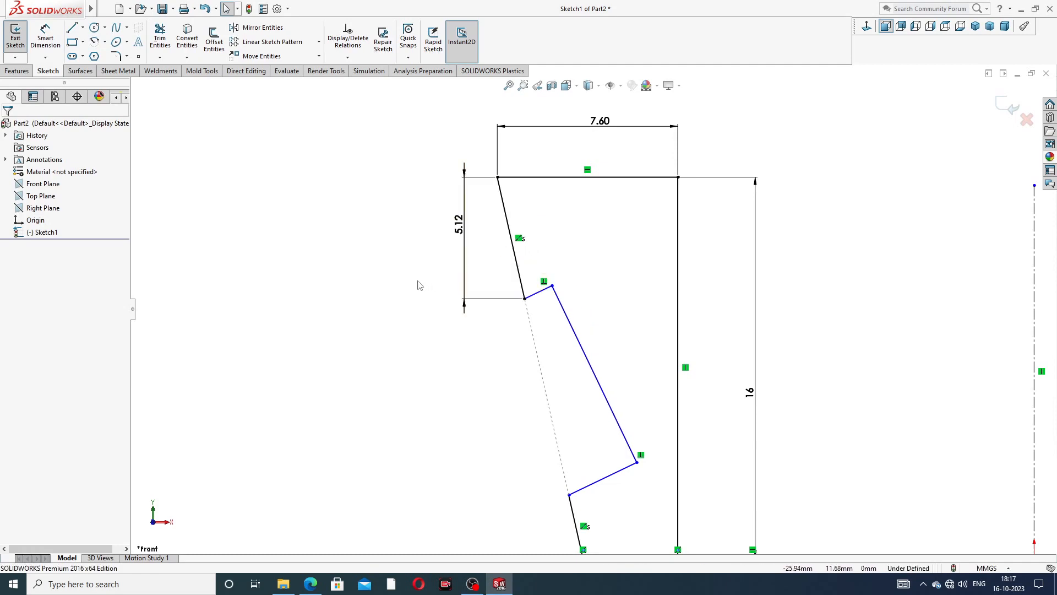
double_click(461, 226)
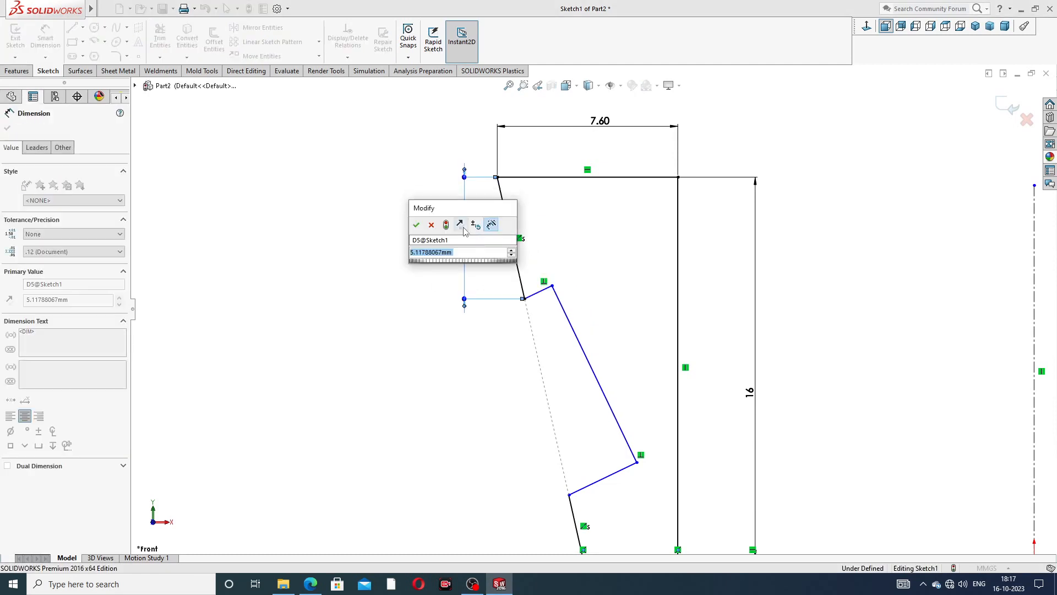
type("2.")
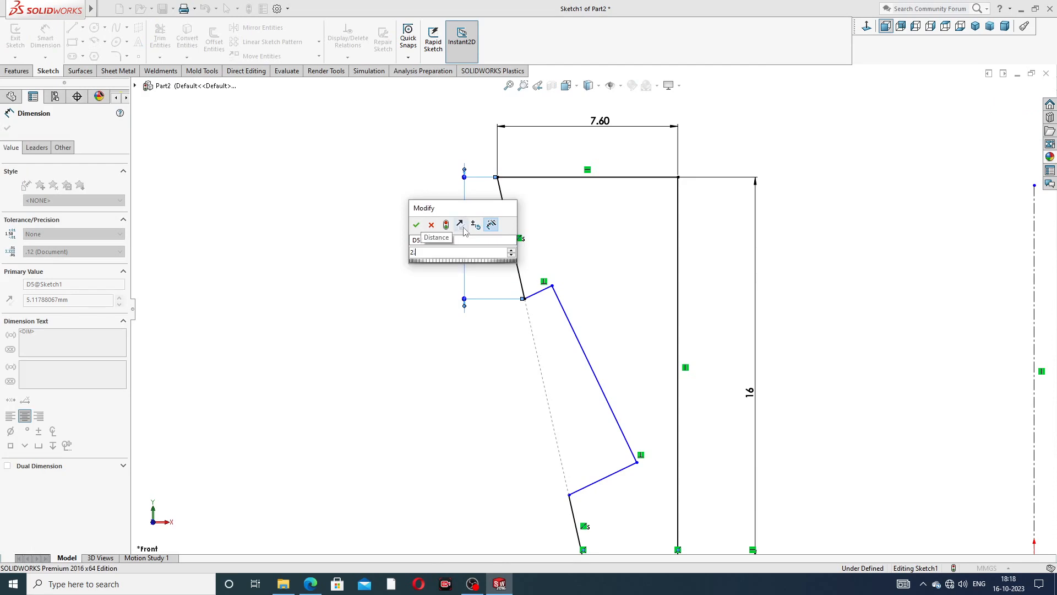
type("51")
key("Return")
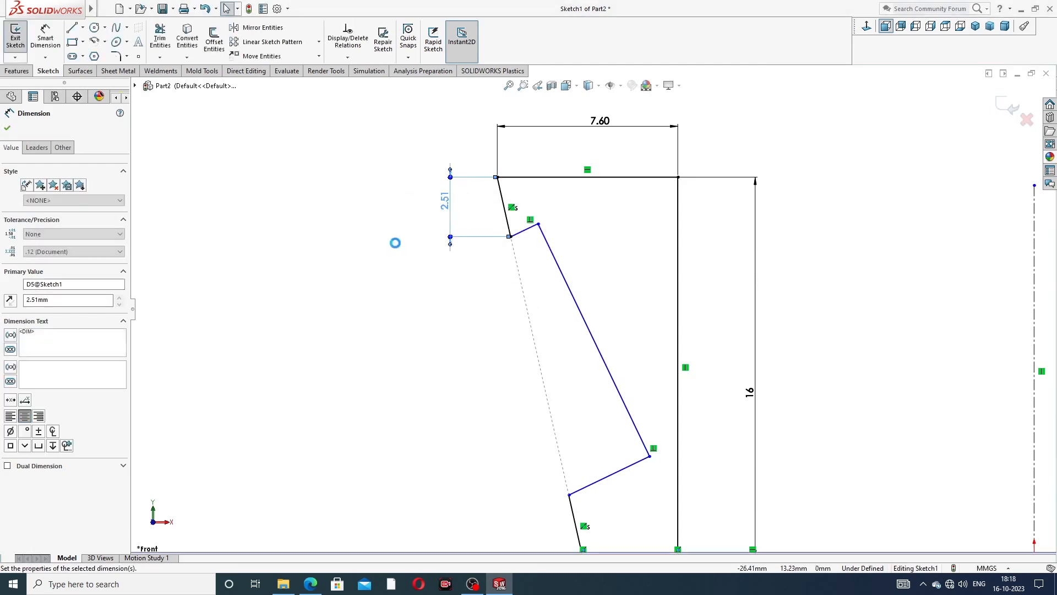
left_click(397, 238)
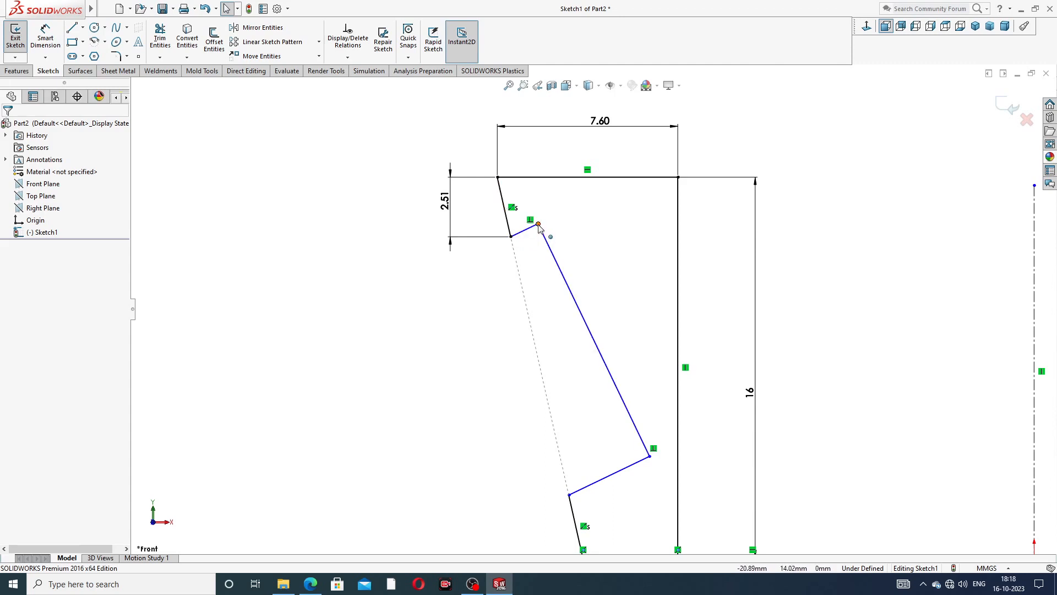
left_click(511, 236)
left_click(543, 237)
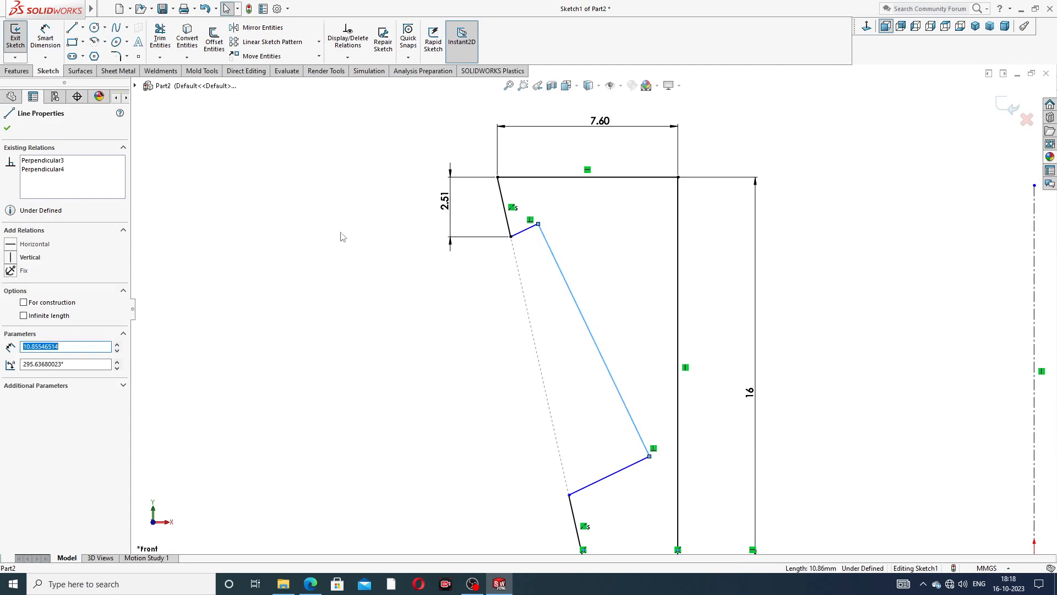
left_click(308, 202)
Dimension the distance from the recess's upper outer corner to its long slanted inner line as 2 mm
left_click(45, 36)
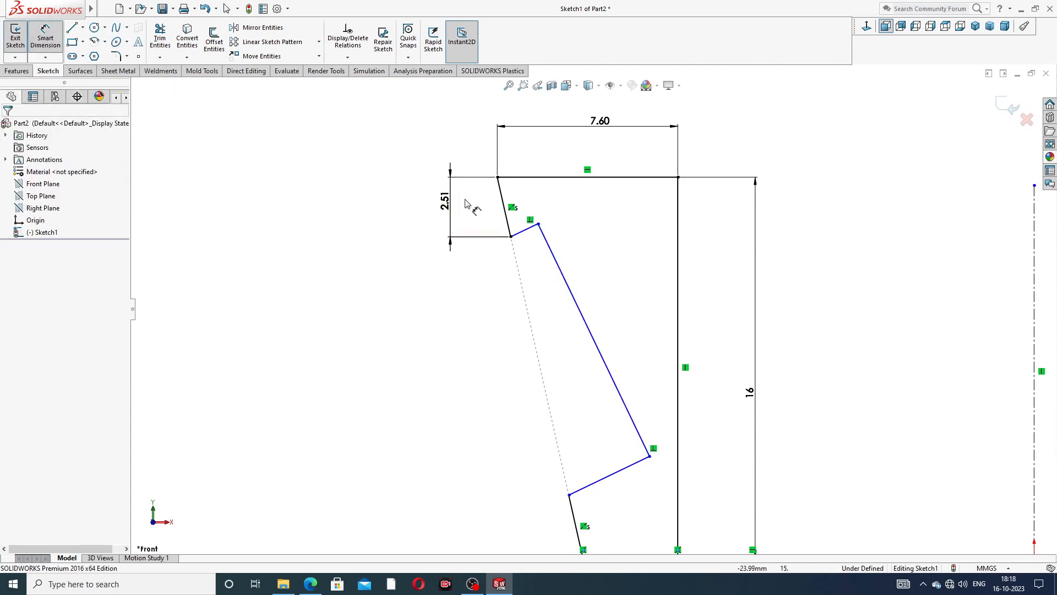
left_click(511, 237)
left_click(543, 234)
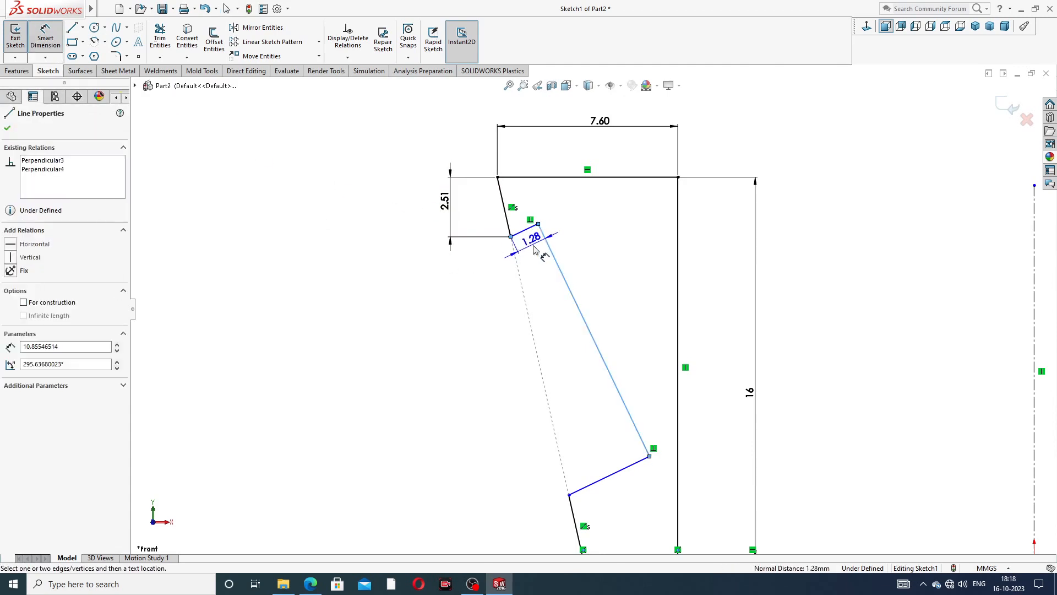
left_click(532, 253)
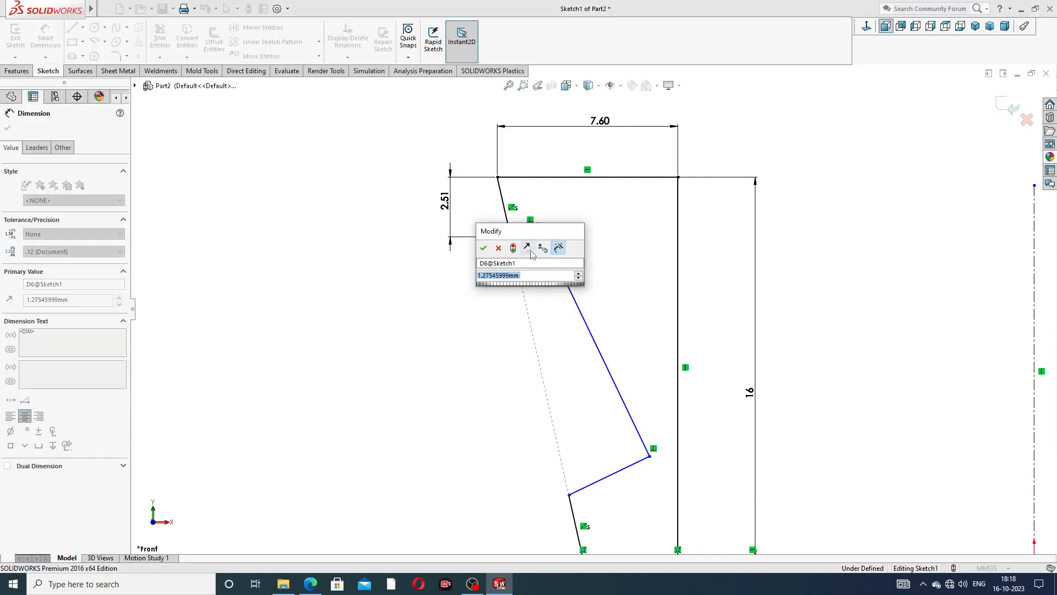
type("2")
key("Return")
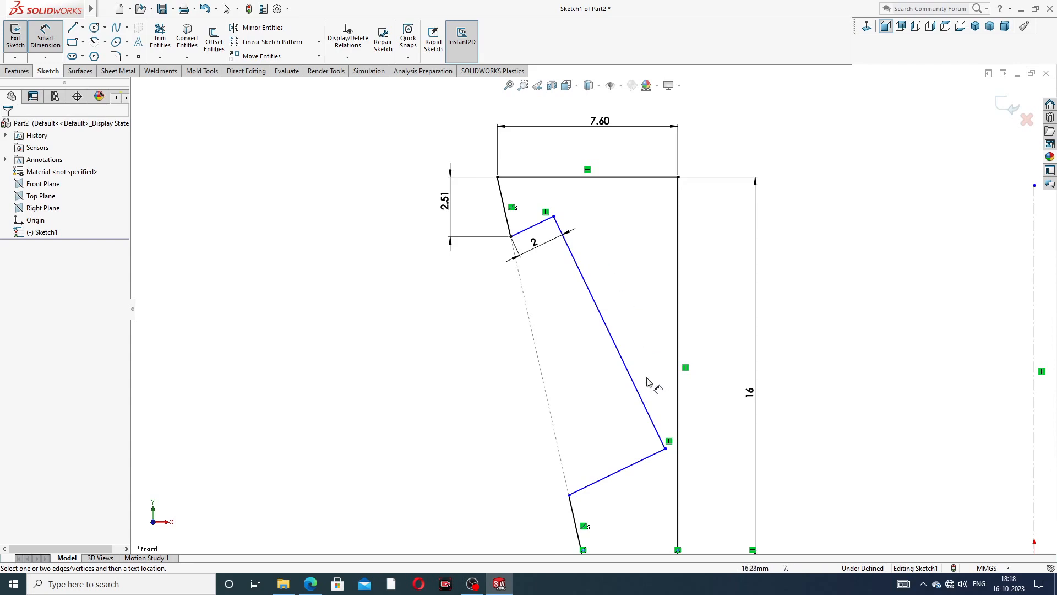
Dimension the vertical distance from the profile's bottom edge to the recess's lower outer corner as 0.90 mm
scroll(647, 379, "up", 3)
left_click(578, 417)
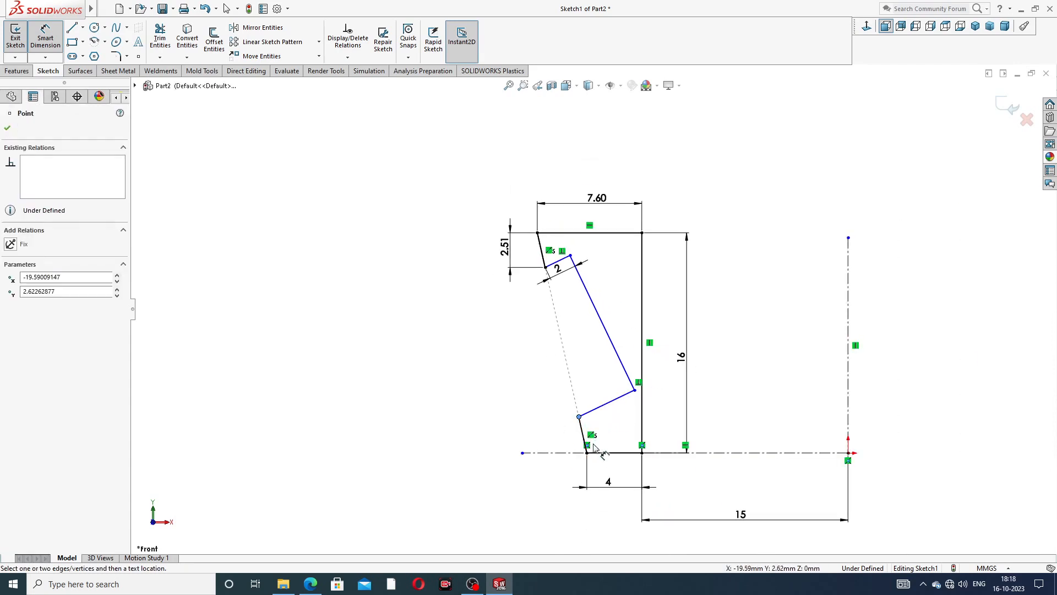
left_click(603, 453)
left_click(557, 435)
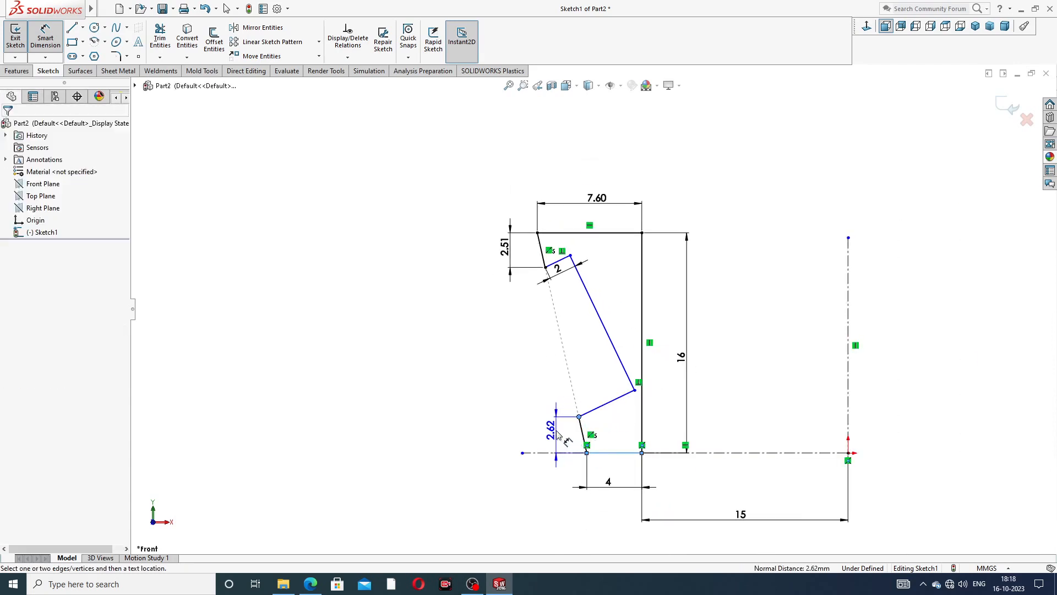
type(".9")
key("Return")
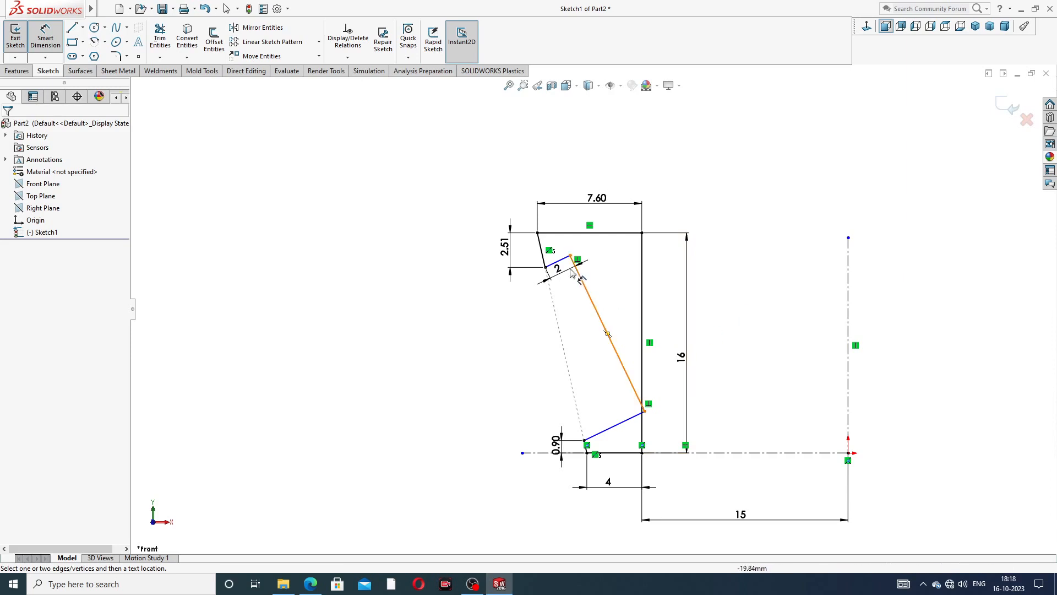
Move the recess's lower inner corner inside the profile, to about X -16.08, Y 1.94 mm, and reposition the 2 mm dimension further down the recess
right_click(748, 234)
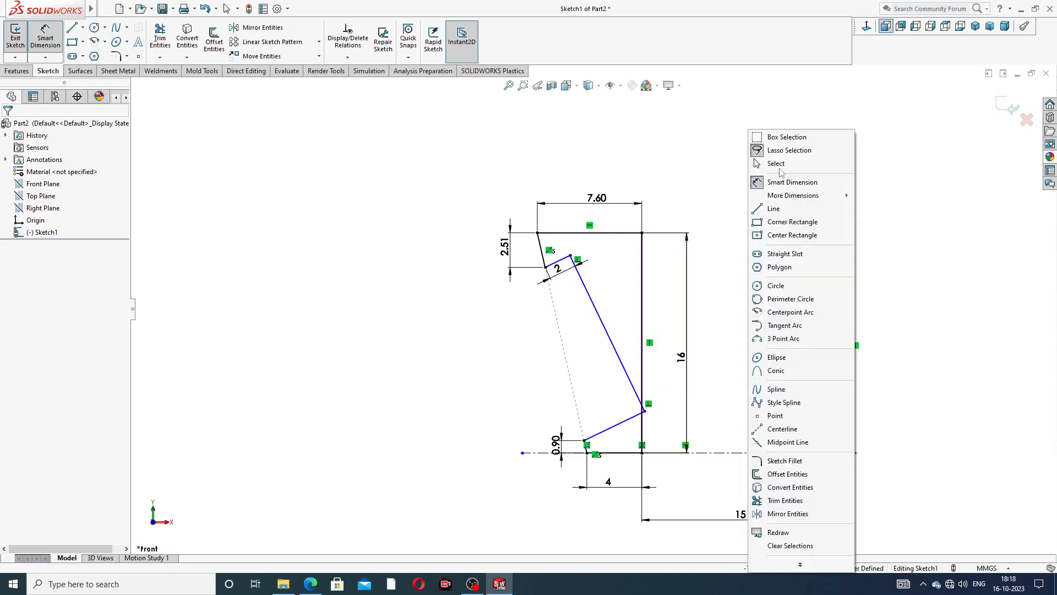
left_click(771, 164)
left_click(644, 413)
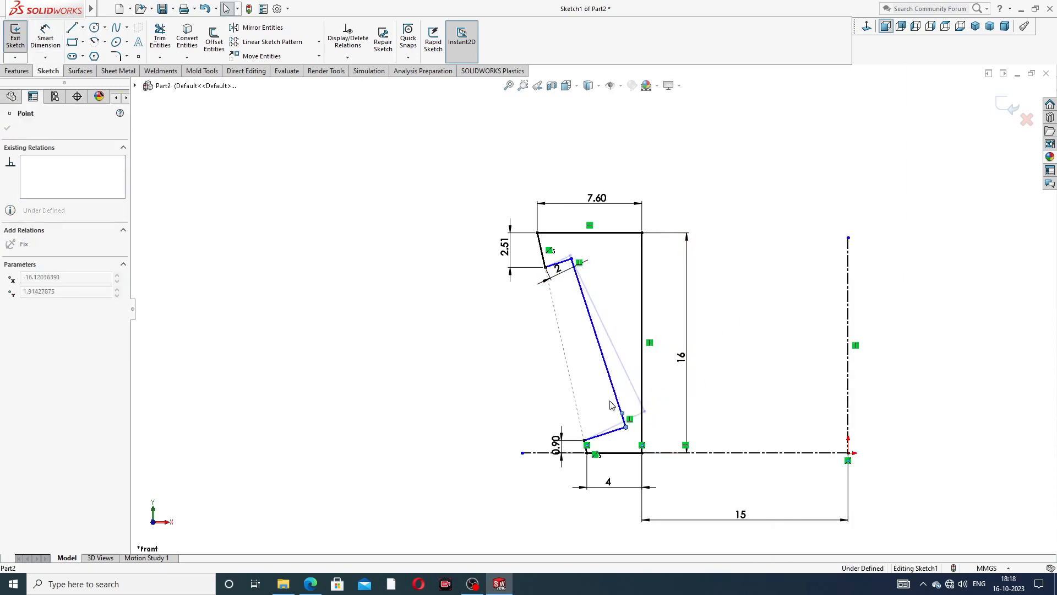
left_click_drag(604, 380, 599, 377)
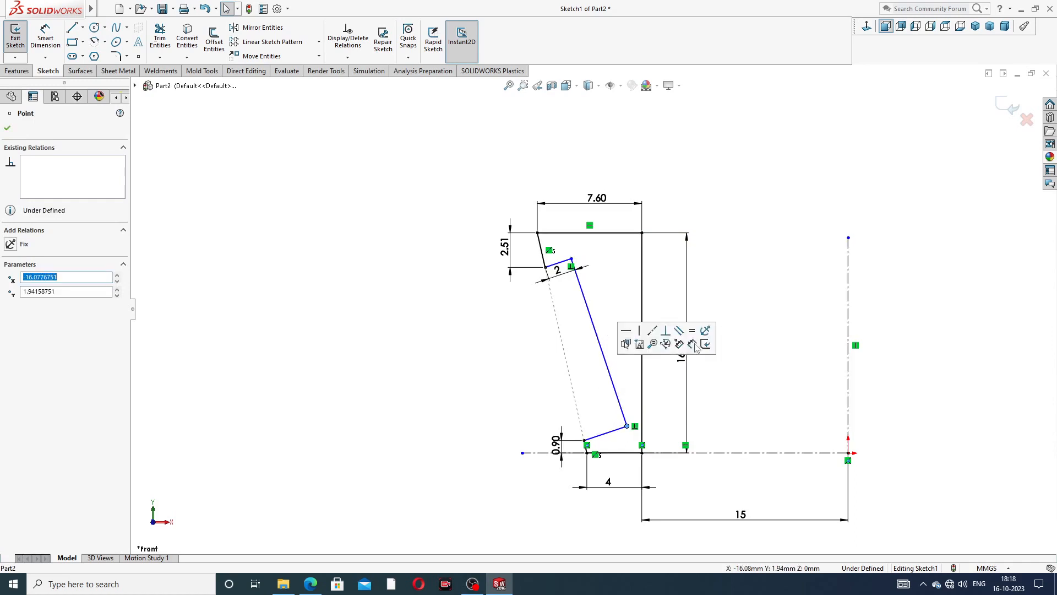
left_click(743, 325)
scroll(625, 311, "down", 2)
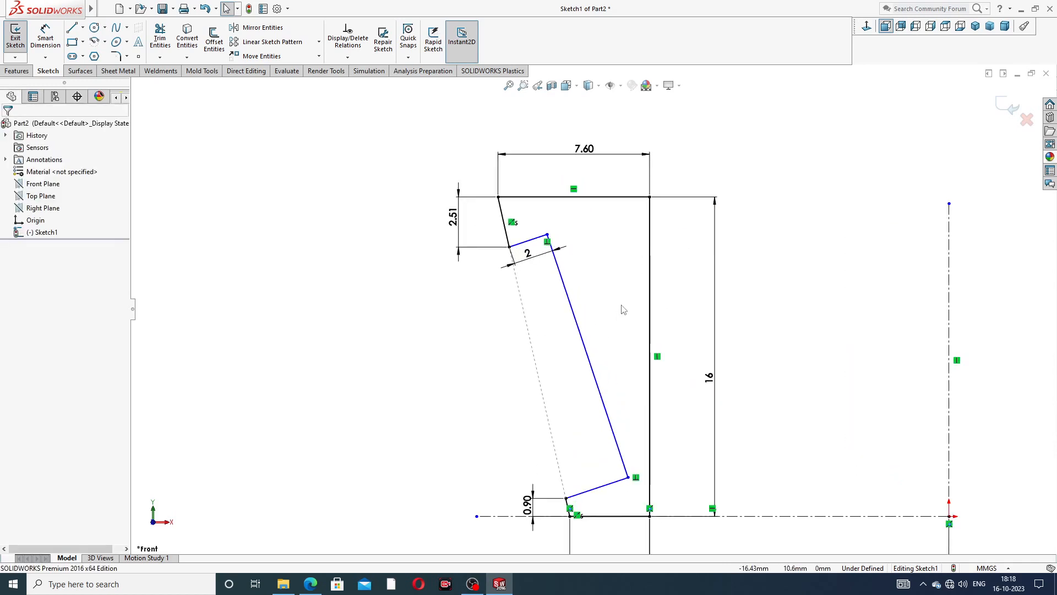
scroll(625, 310, "up", 2)
left_click_drag(553, 273, 559, 292)
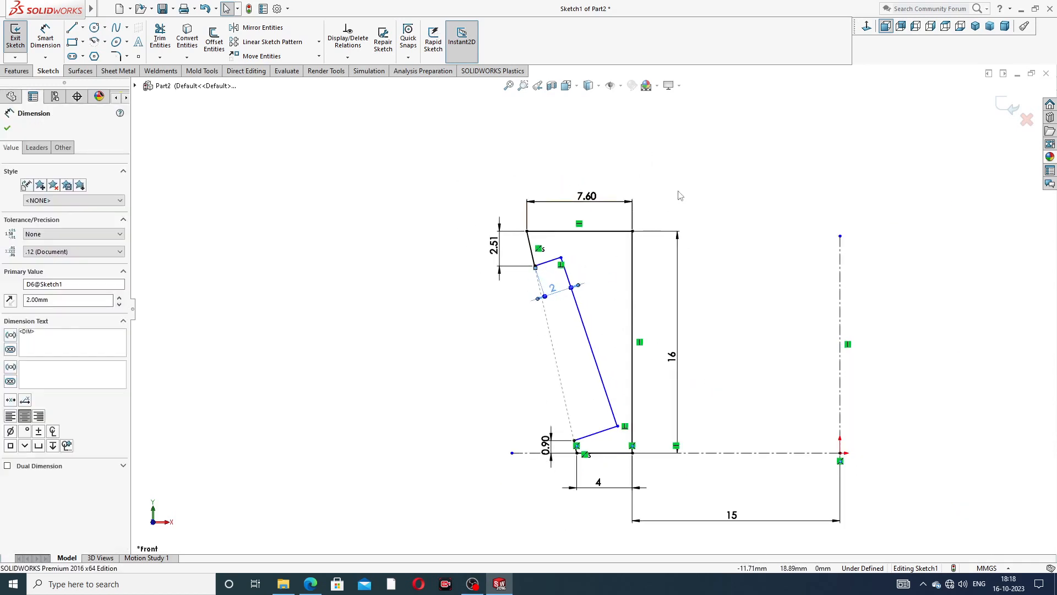
left_click(682, 194)
Add a driven angle dimension between the profile's top edge and the upper slanted lip line, and place it inside the profile
left_click(45, 37)
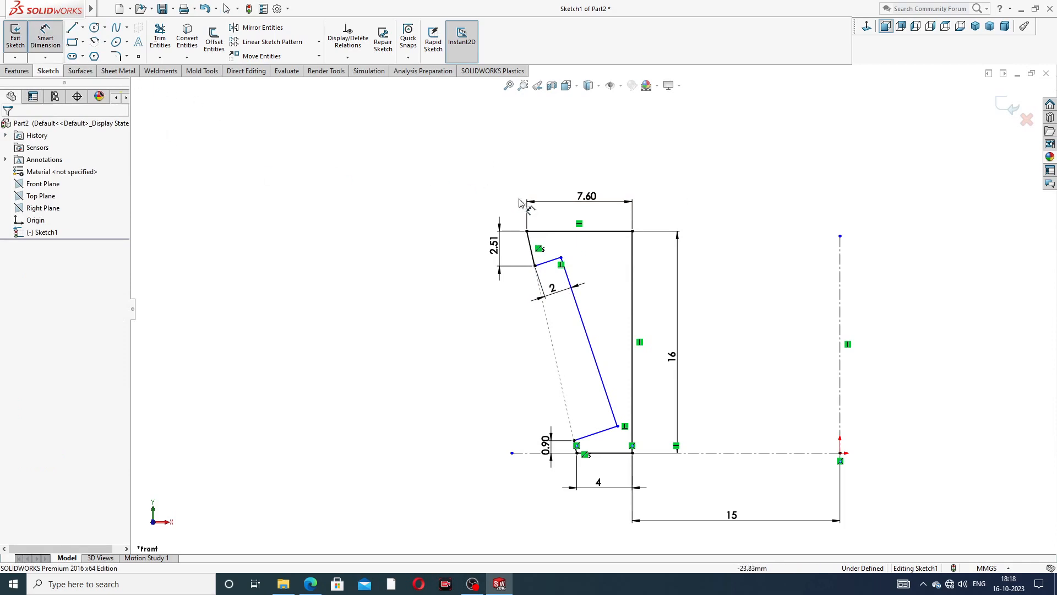
left_click(536, 231)
left_click(549, 262)
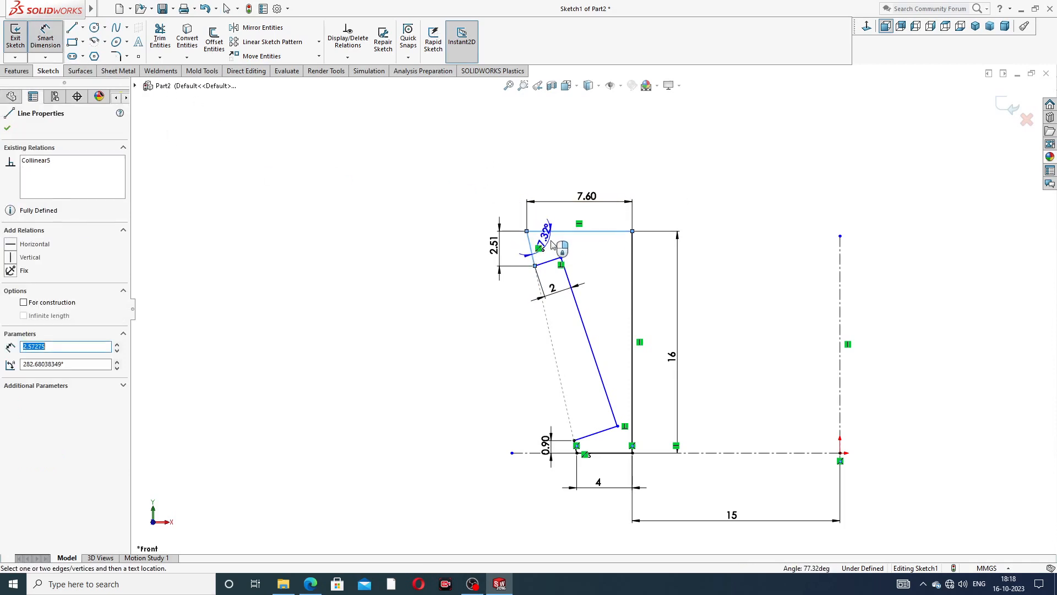
left_click(569, 252)
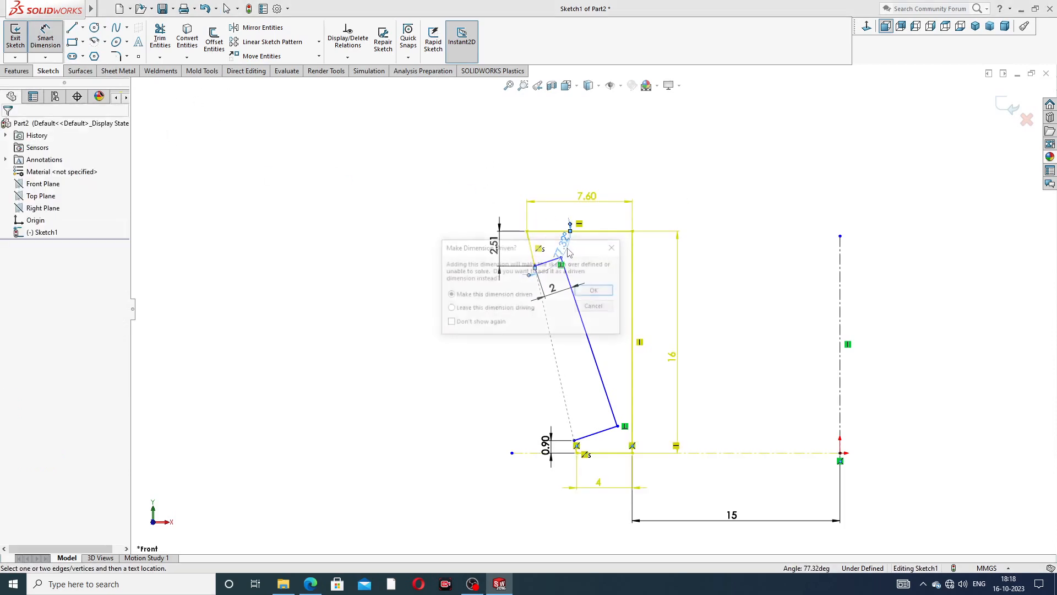
left_click(594, 290)
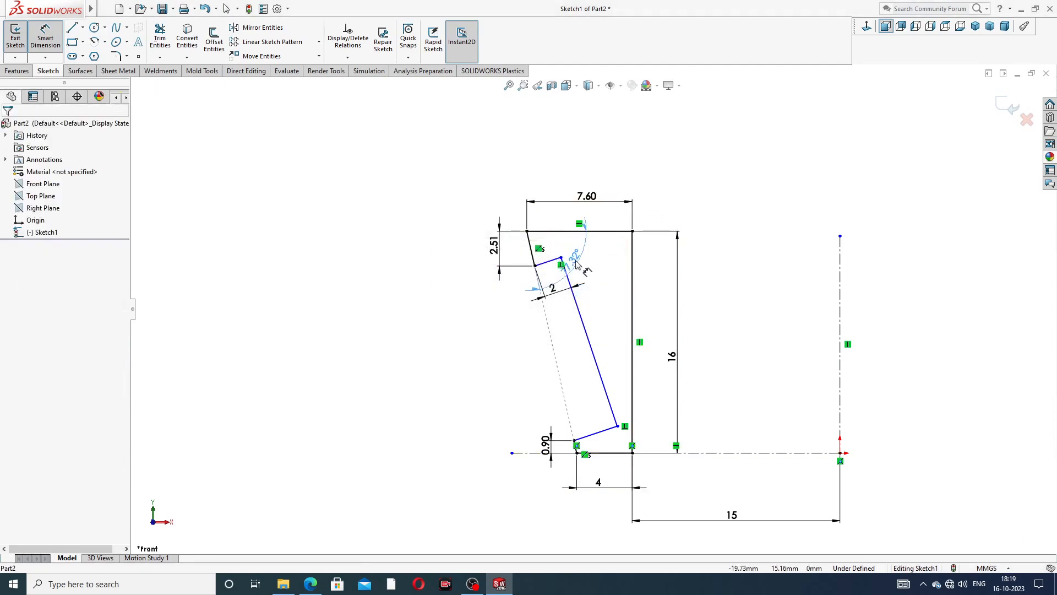
left_click(583, 259)
left_click(659, 188)
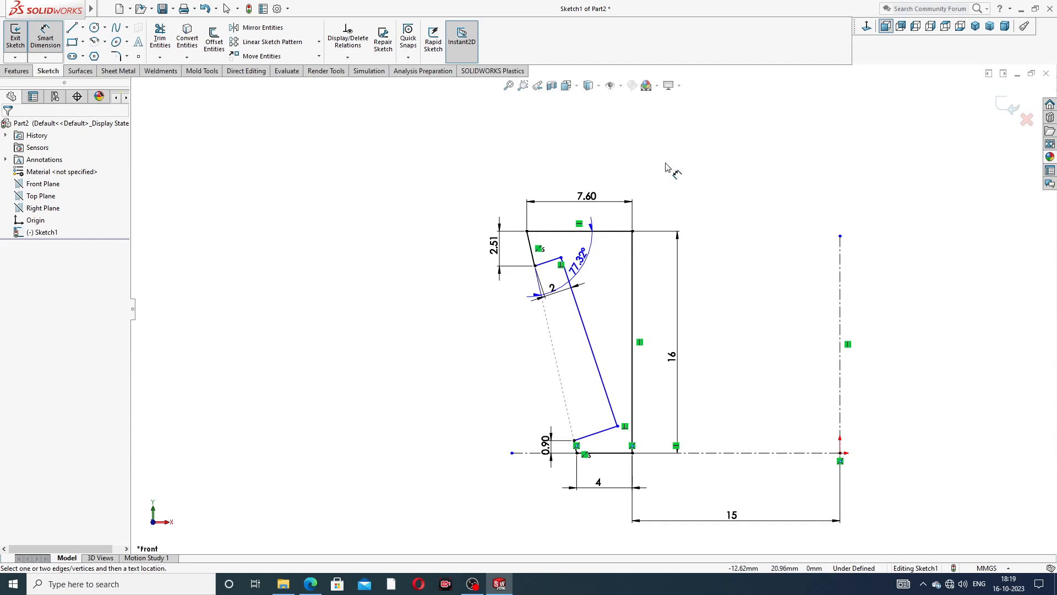
right_click(666, 167)
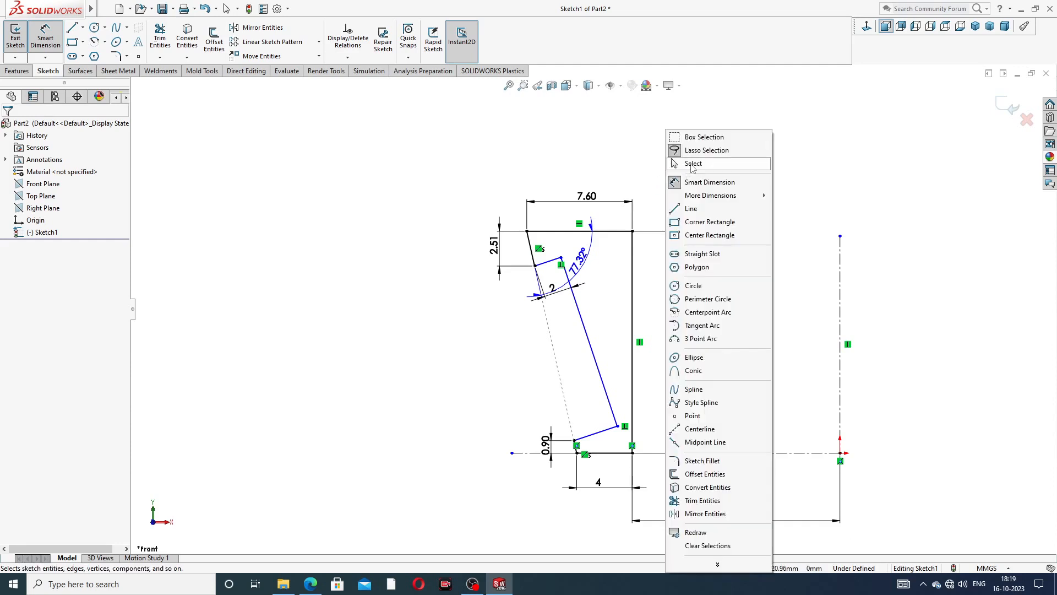
left_click(692, 164)
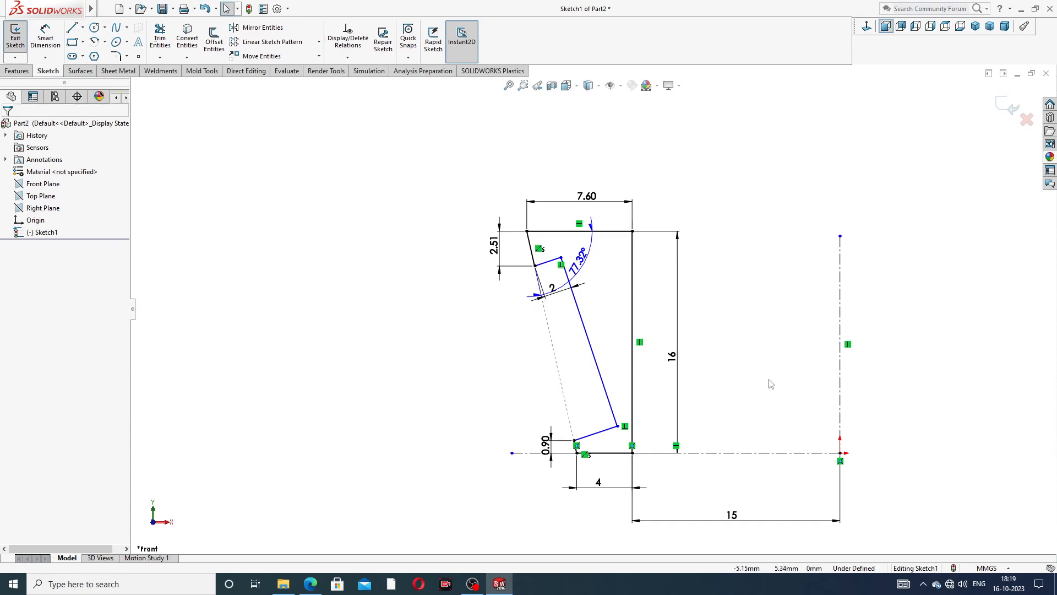
Check the front view dimensions in the Part-03 inner ring drawing and compare them with the sketch's recess and lower lip
left_click(310, 582)
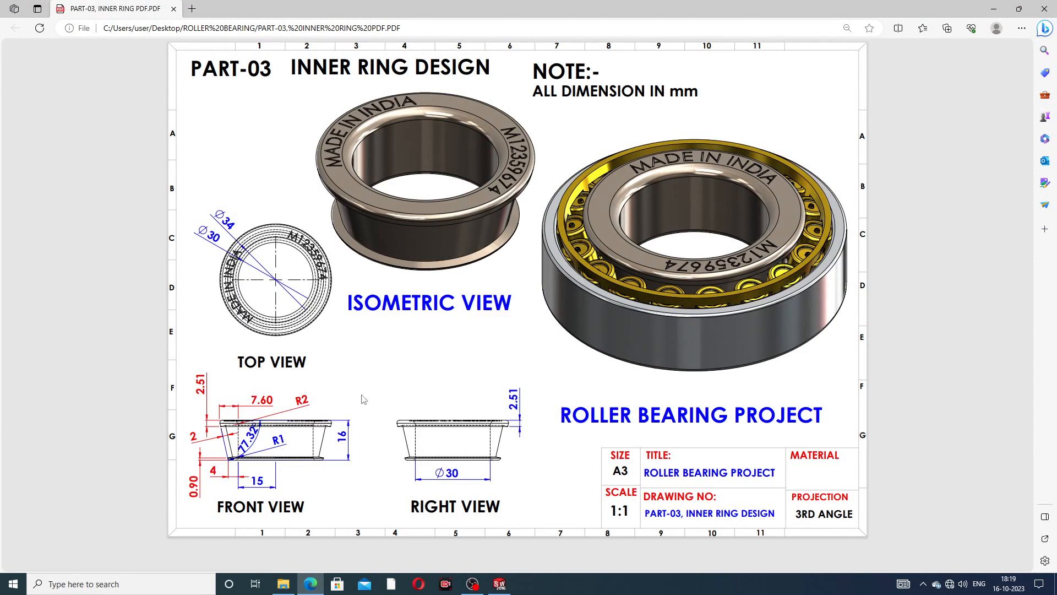
left_click(311, 582)
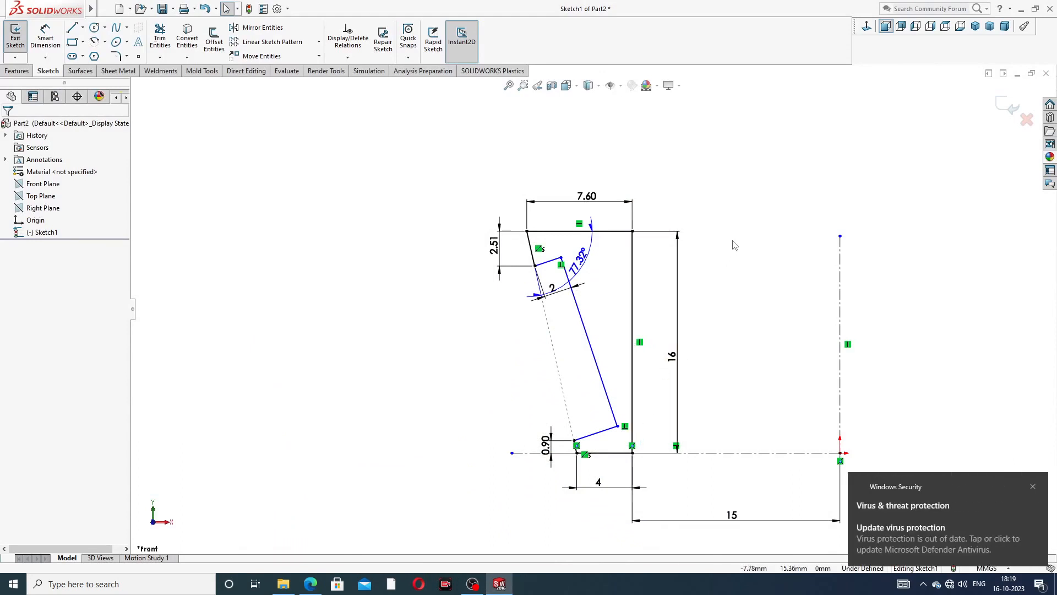
left_click(1033, 487)
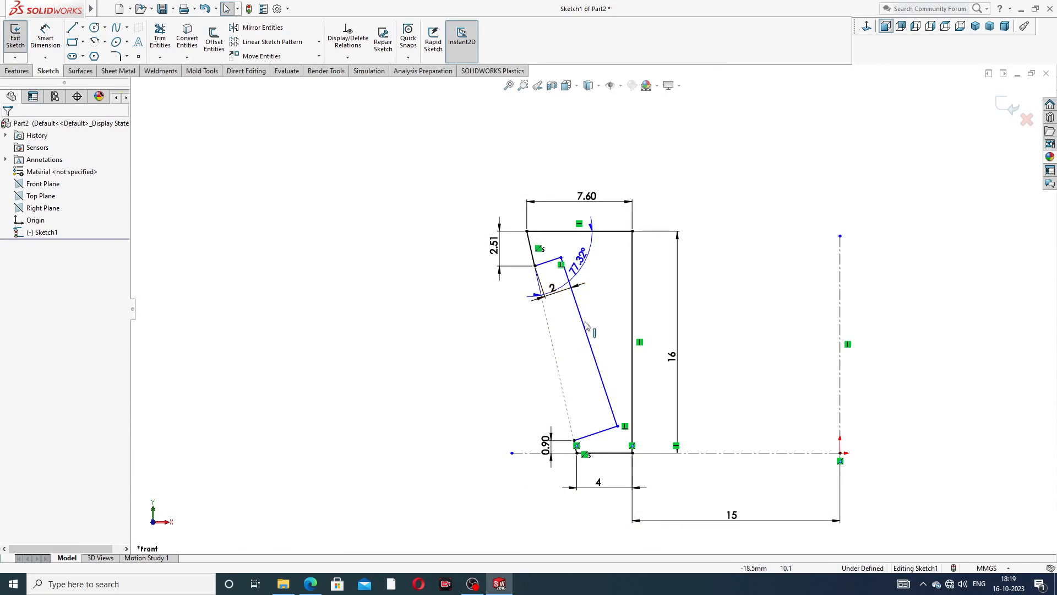
scroll(589, 453, "down", 2)
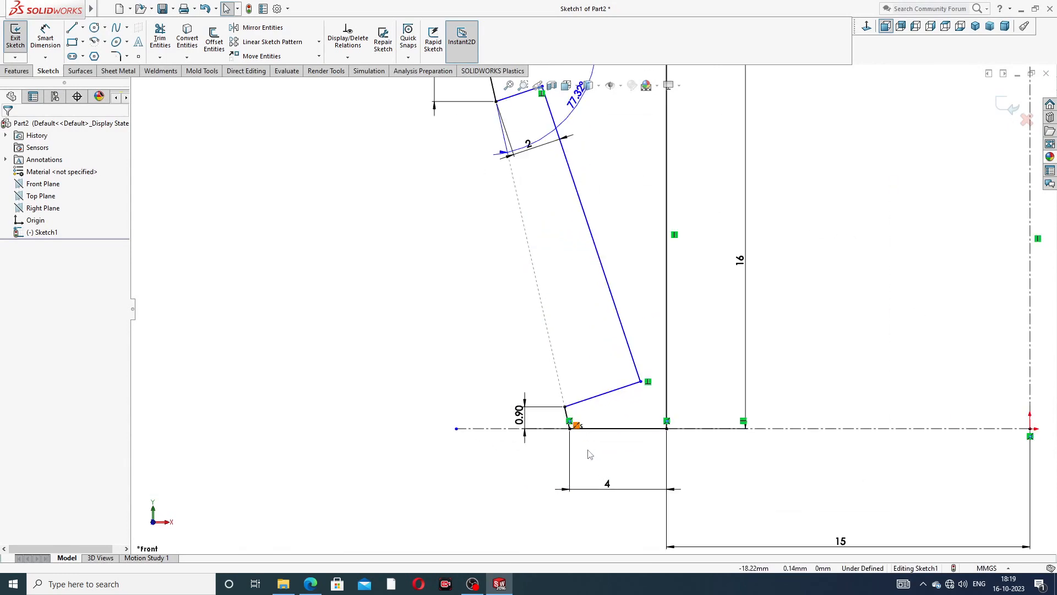
scroll(589, 453, "down", 2)
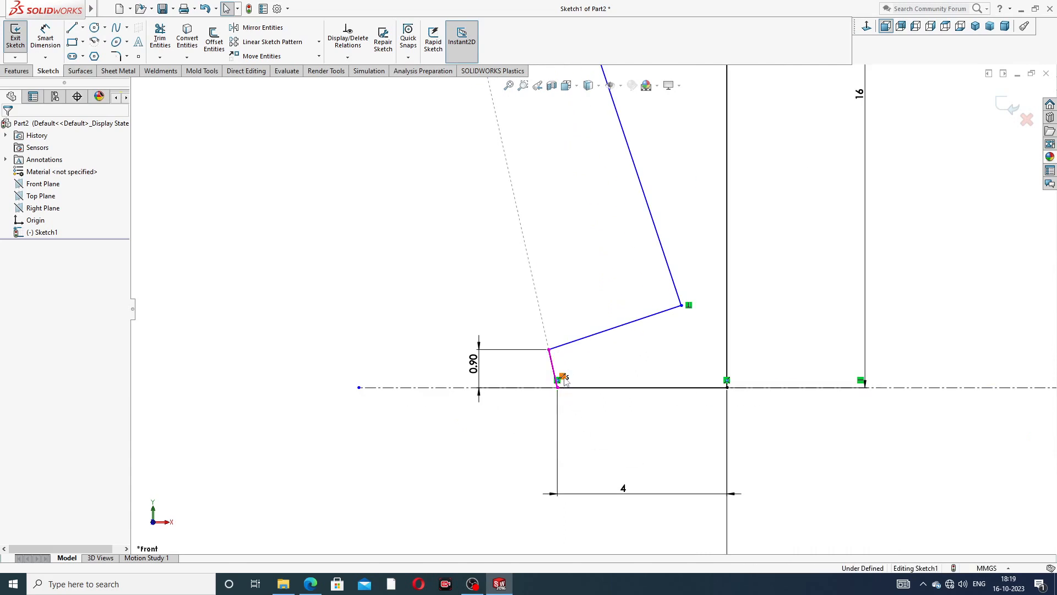
scroll(672, 236, "up", 2)
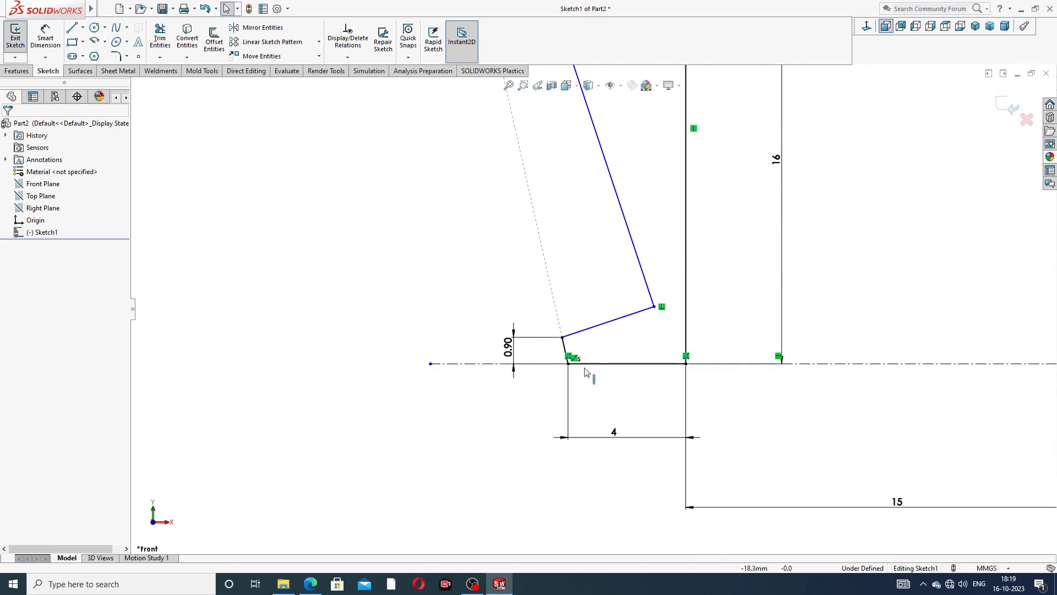
scroll(587, 373, "down", 2)
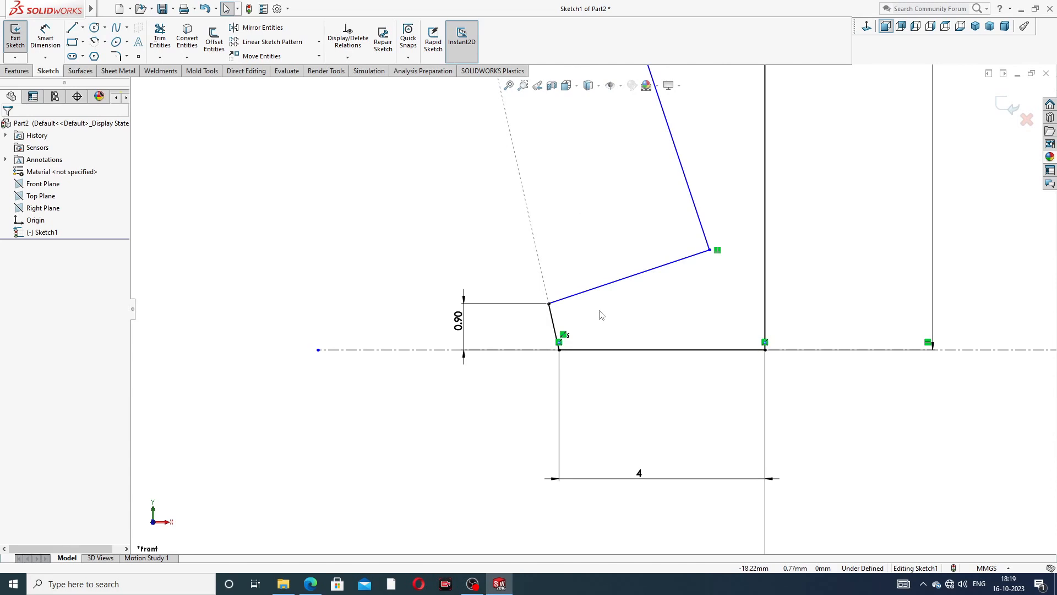
scroll(702, 229, "up", 4)
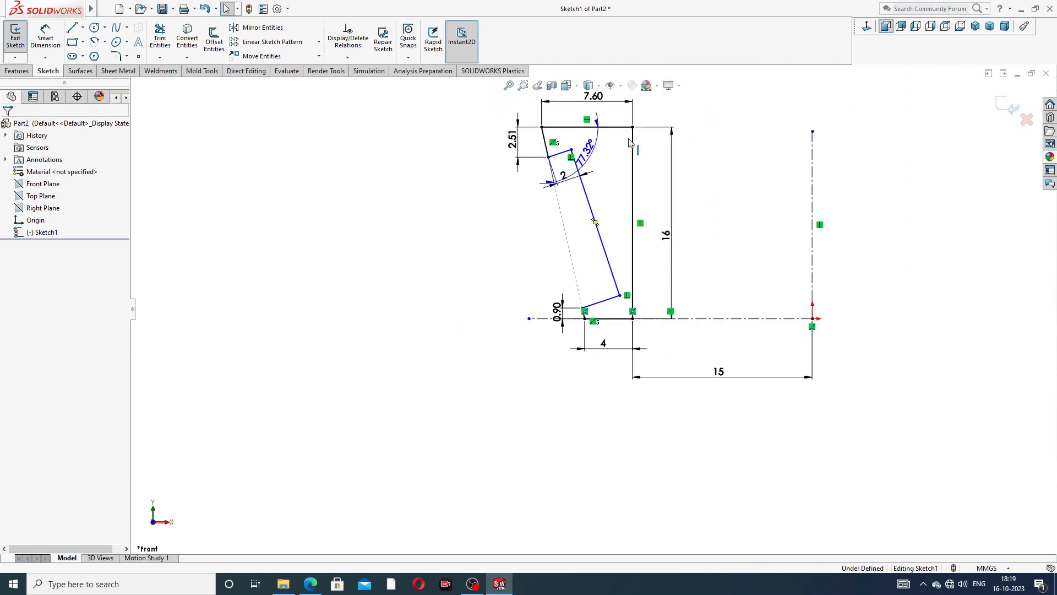
scroll(617, 126, "down", 2)
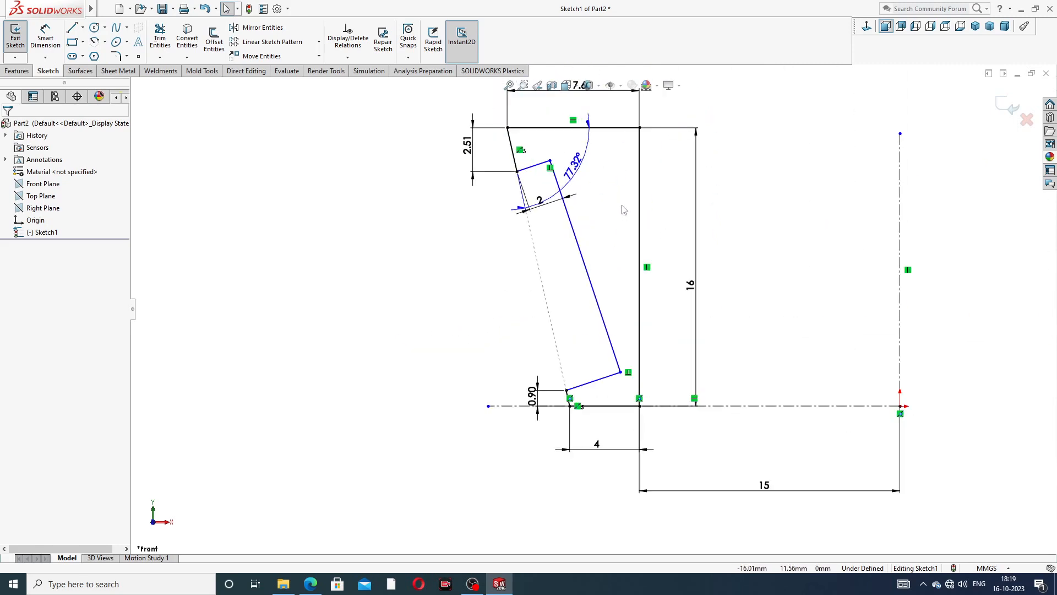
scroll(624, 210, "up", 1)
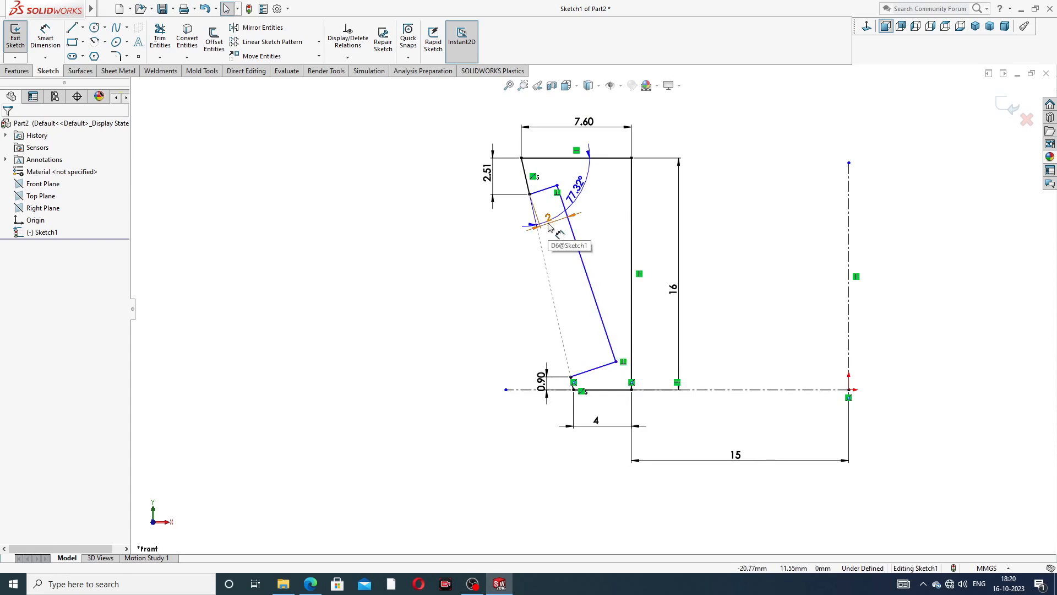
Delete the 2 mm recess dimension and move the recess's upper inner corner slightly toward the vertical inner edge
left_click_drag(549, 227, 544, 215)
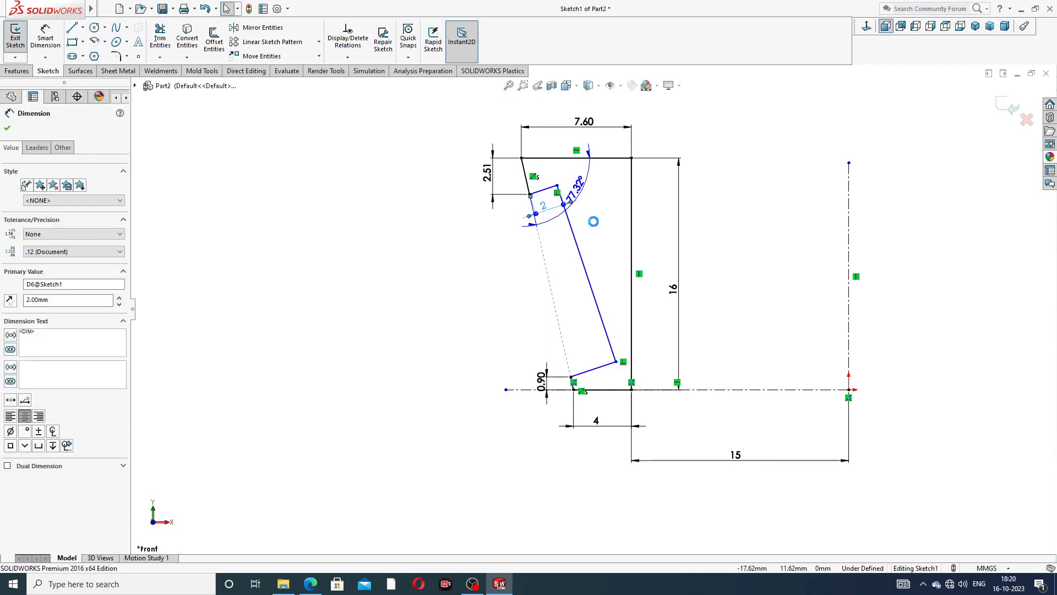
key("Delete")
mouse_move(557, 186)
left_mouse_down()
mouse_move(562, 207)
mouse_move(564, 192)
left_mouse_up()
left_click(719, 168)
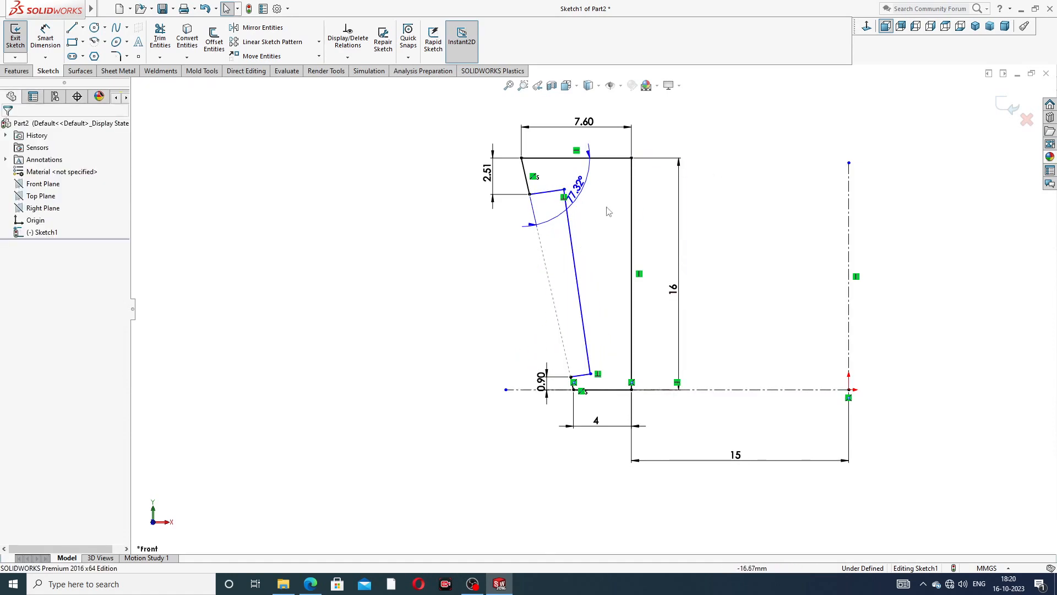
Move the angle dimension closer to its vertex, and dimension the distance from the upper slanted lip line to the recess's upper inner corner as 2 mm
scroll(576, 177, "down", 5)
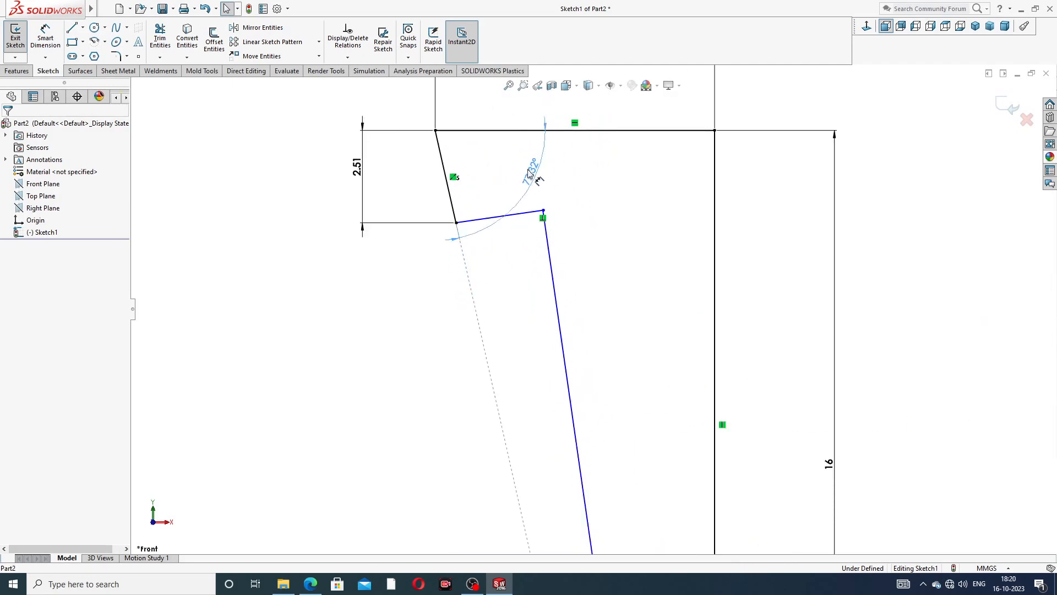
left_click_drag(529, 173, 515, 167)
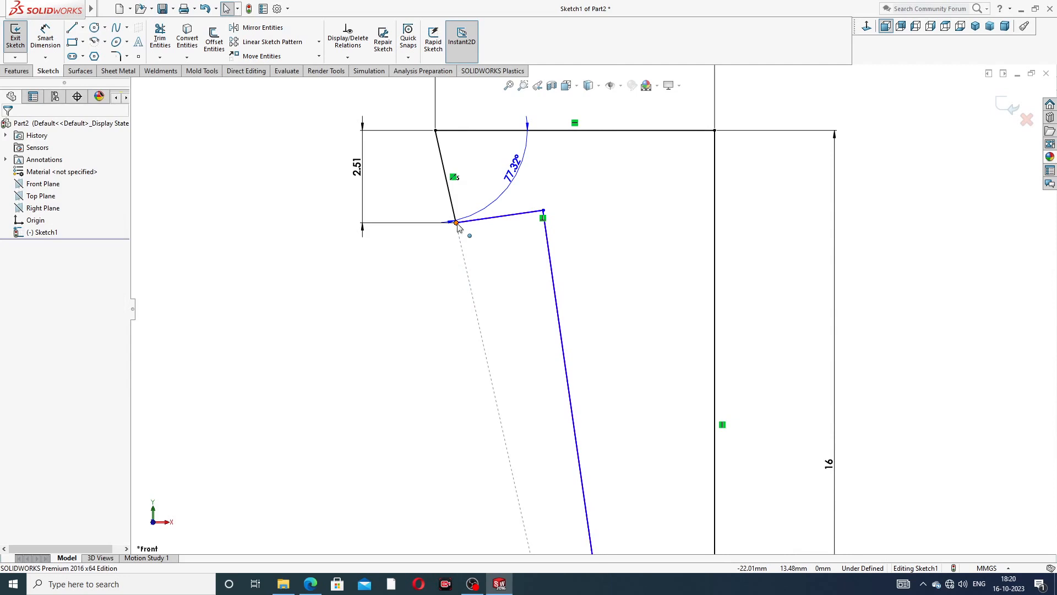
left_click(37, 32)
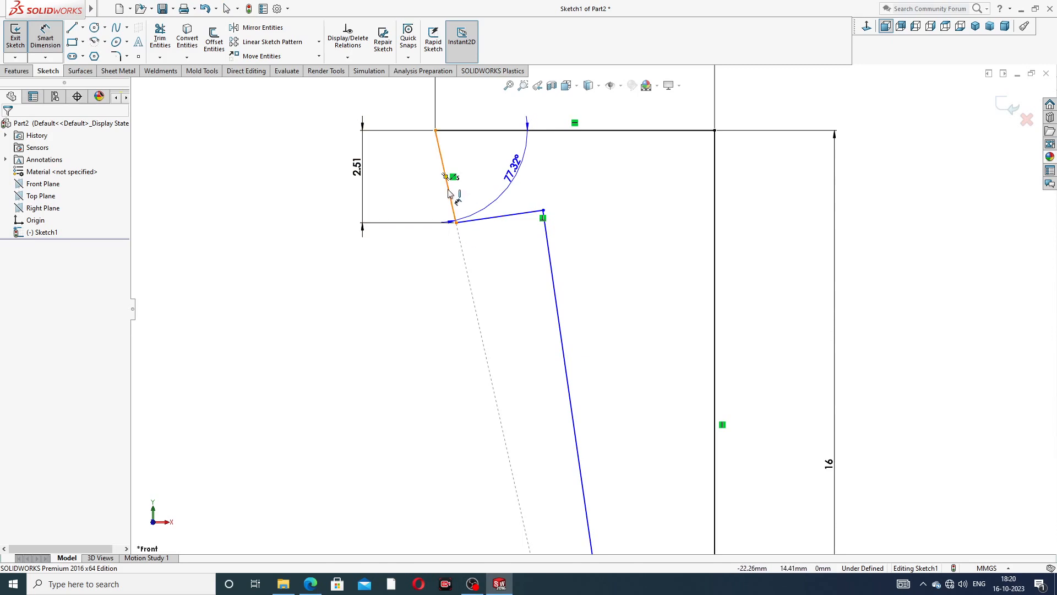
left_click(454, 216)
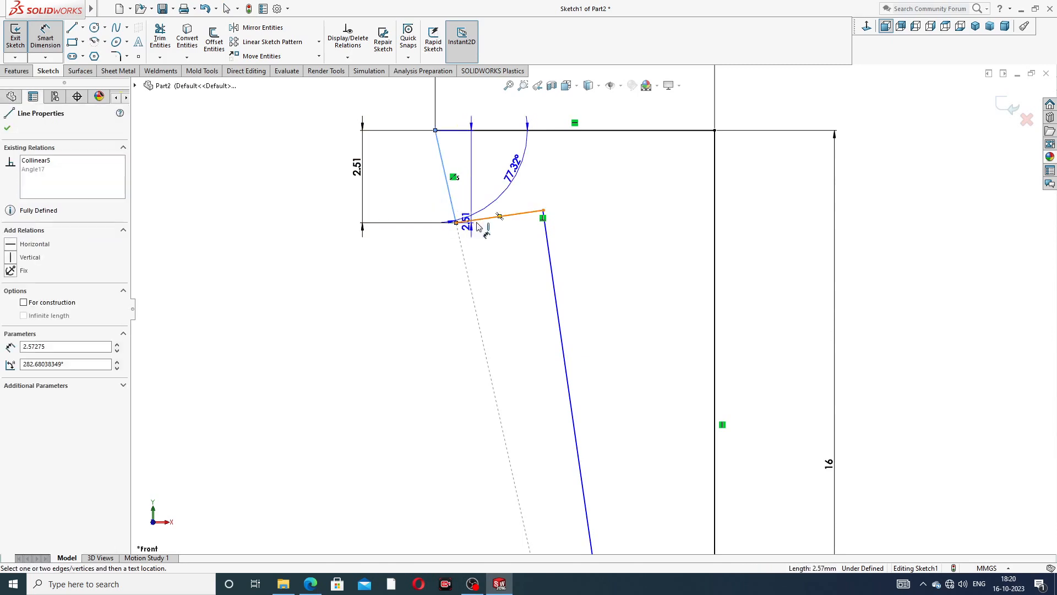
left_click(543, 213)
left_click(512, 242)
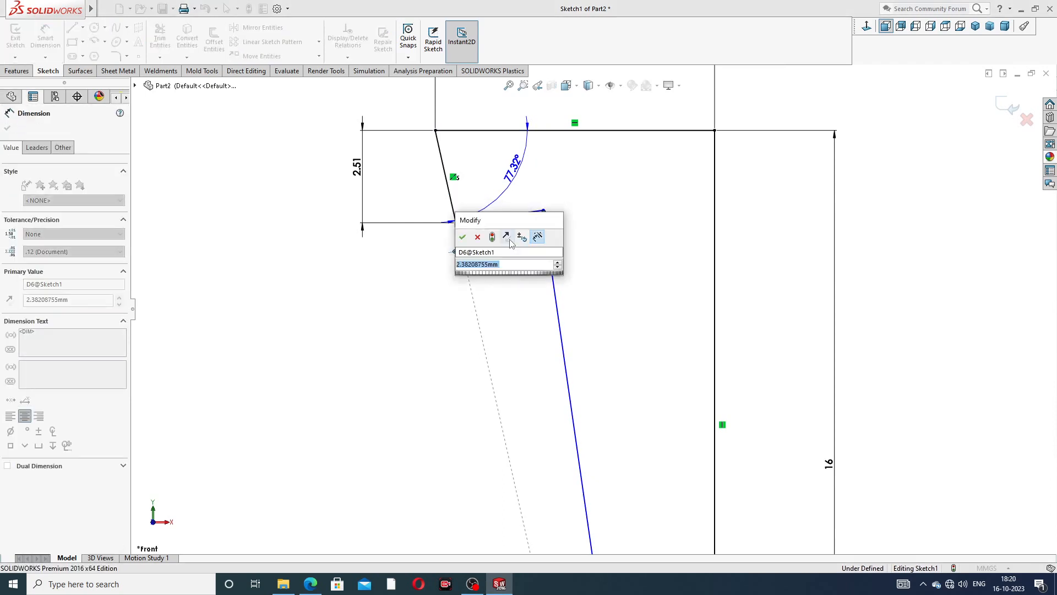
type("2")
key("Return")
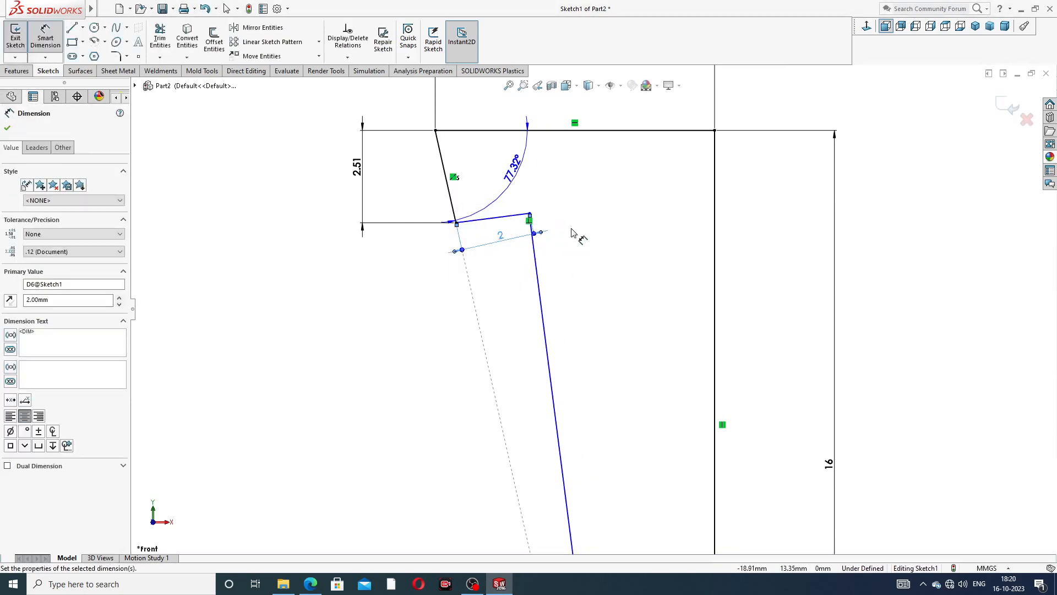
mouse_move(500, 242)
left_mouse_down()
mouse_move(499, 260)
mouse_move(494, 251)
left_mouse_up()
left_click(581, 220)
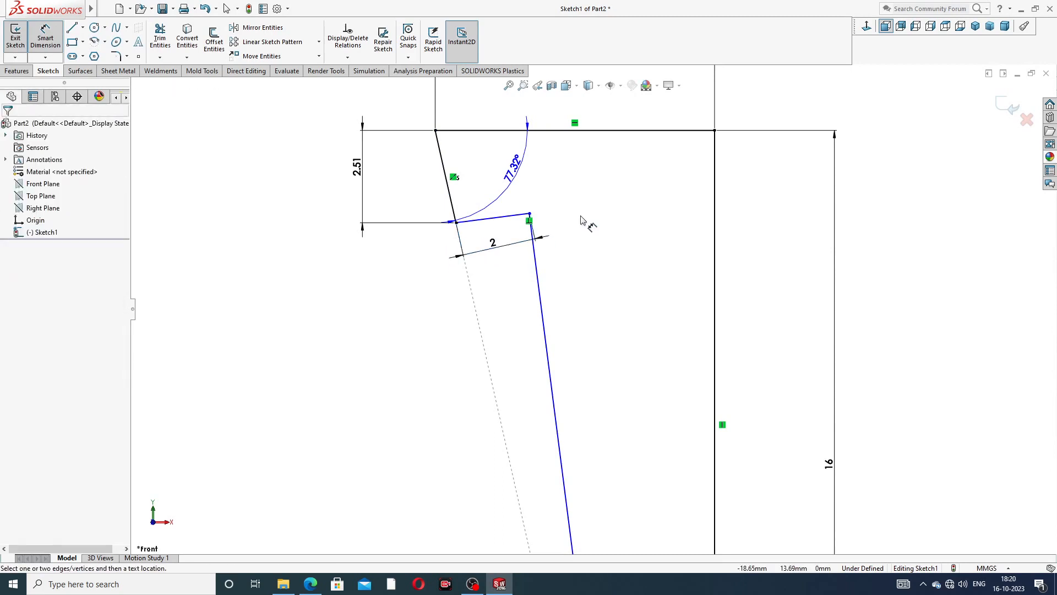
Examine the recess's depth from its upper inner corner down to its lower inner corner and the 0.90 mm lower lip
scroll(581, 220, "down", 2)
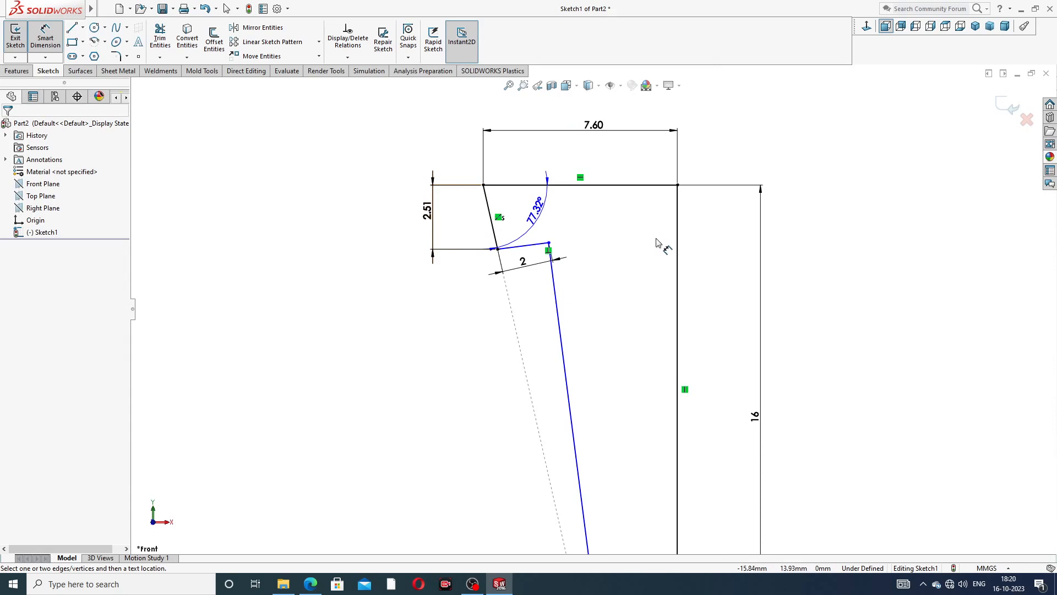
scroll(634, 303, "down", 2)
scroll(609, 385, "up", 2)
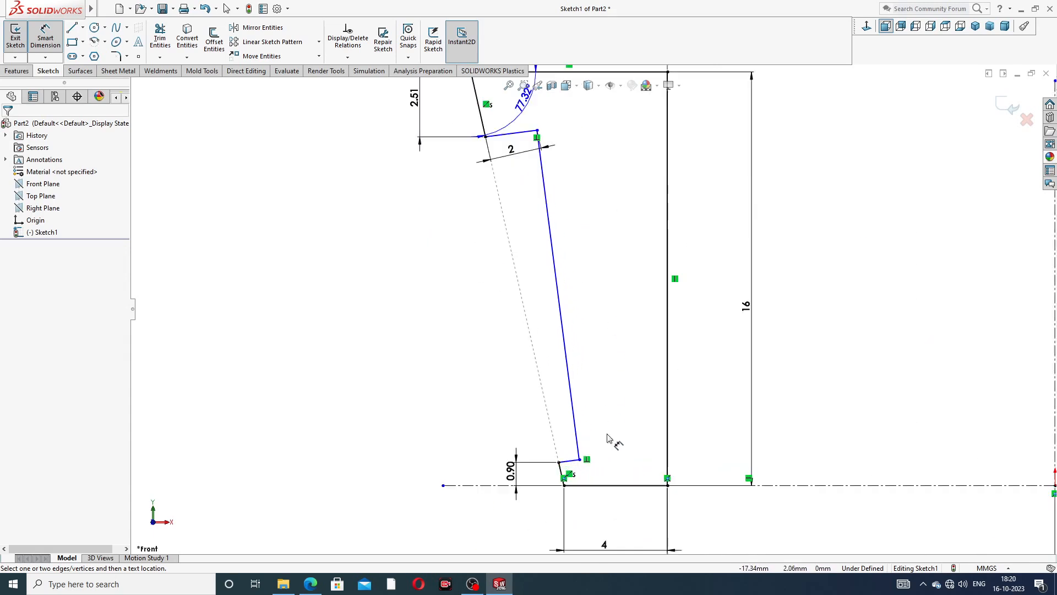
scroll(575, 484, "up", 3)
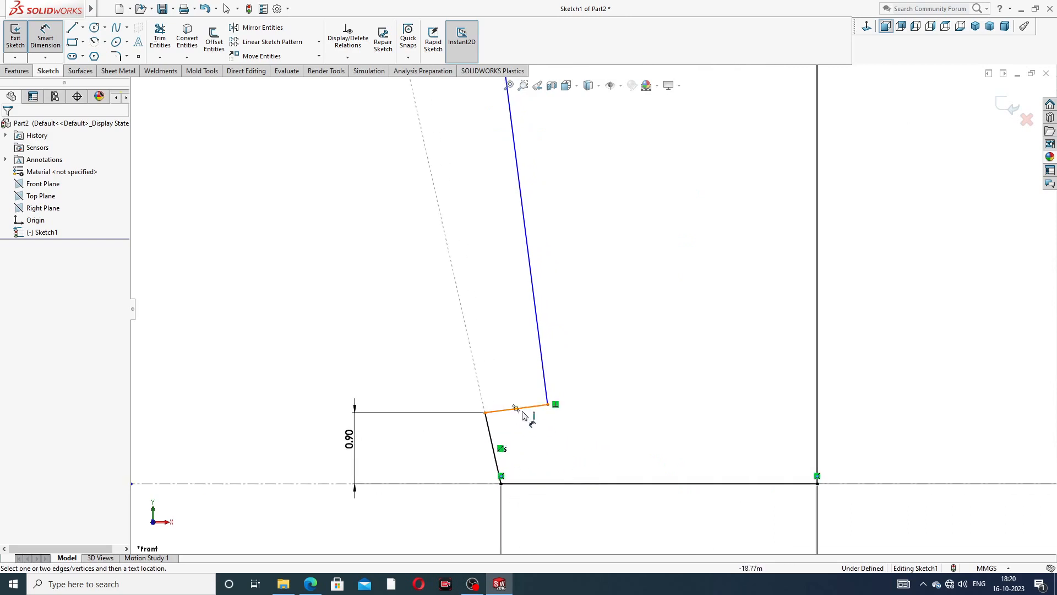
scroll(609, 424, "up", 3)
left_click(452, 385)
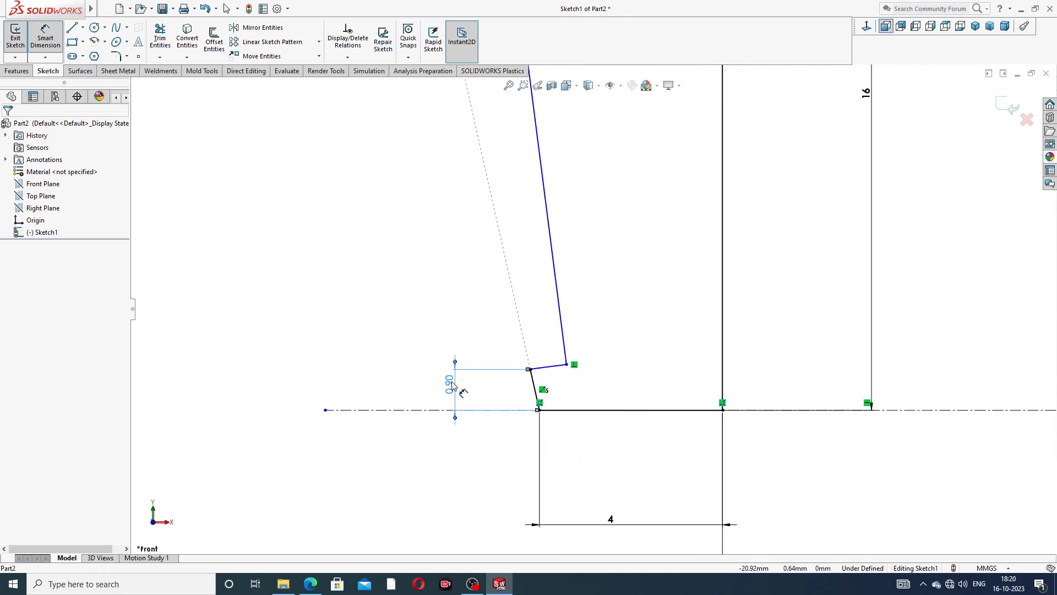
left_click(450, 385)
scroll(648, 189, "down", 2)
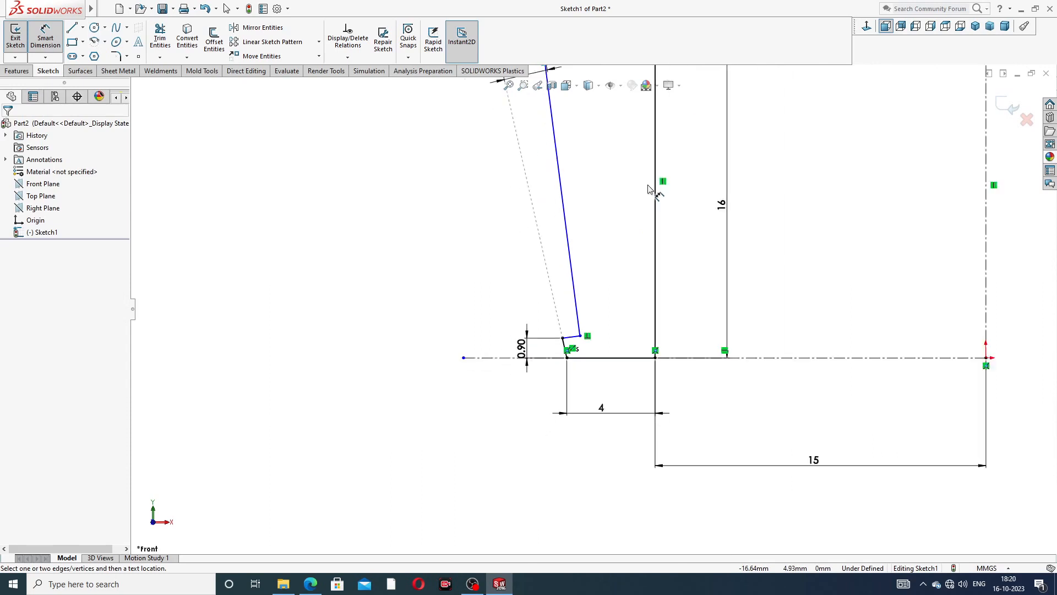
scroll(649, 189, "down", 2)
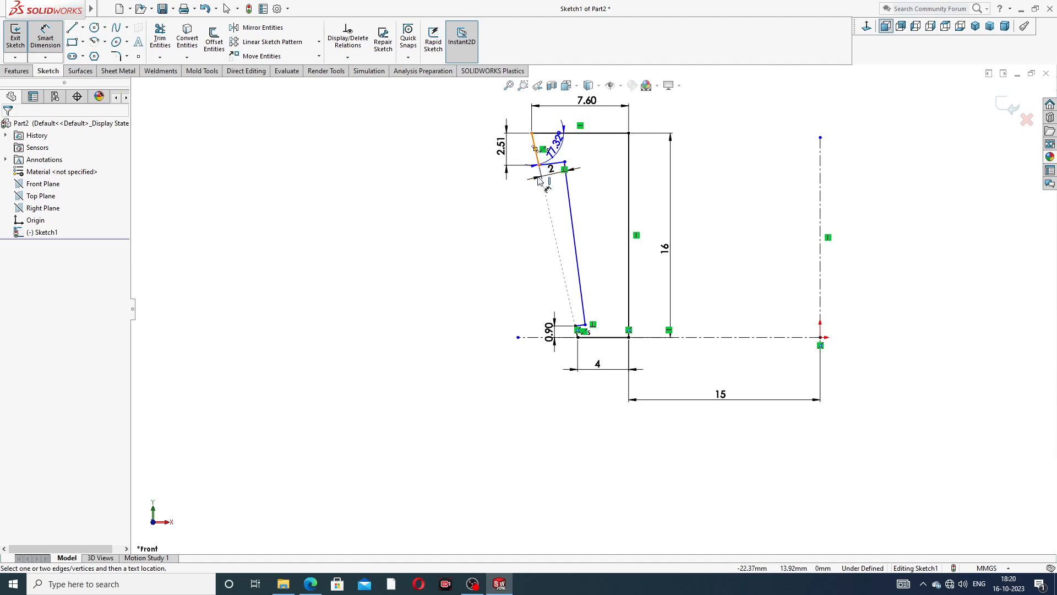
right_click(708, 208)
left_click(745, 165)
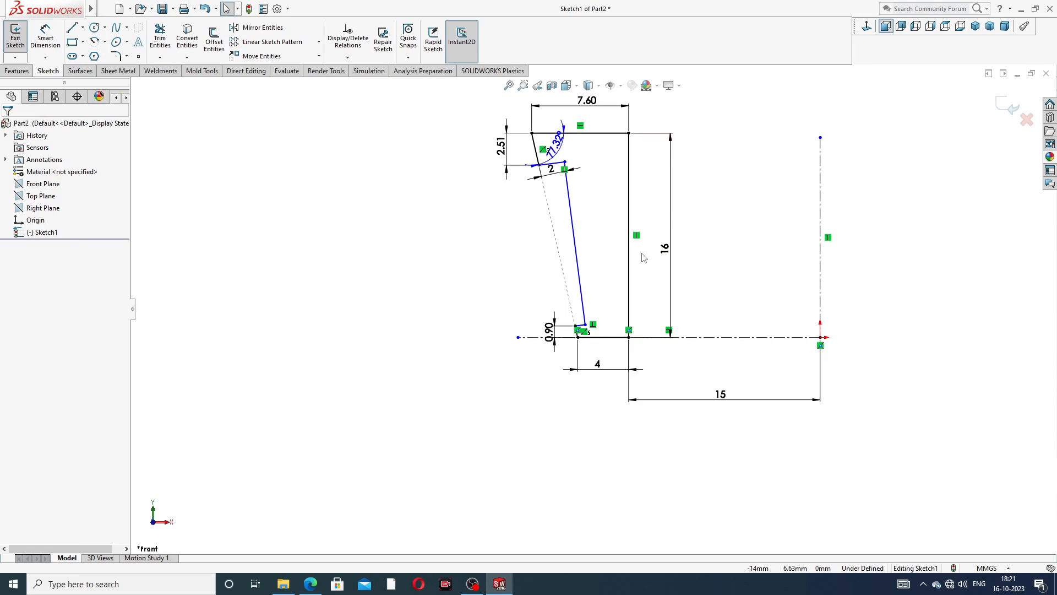
scroll(594, 331, "down", 5)
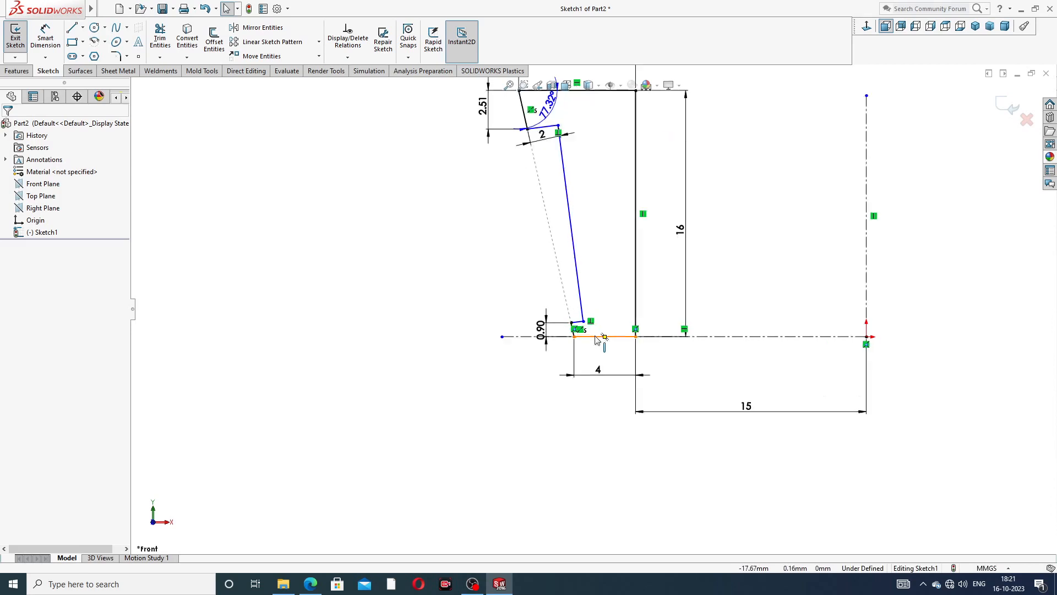
scroll(582, 276, "up", 5)
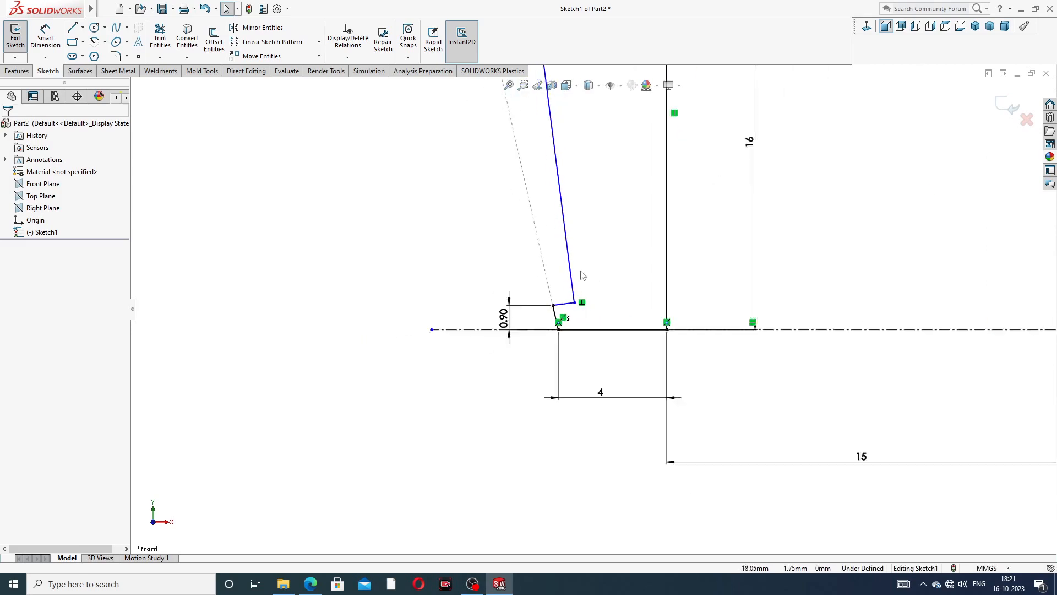
Make the recess's upper short edge perpendicular to the upper slanted lip line
scroll(584, 190, "down", 6)
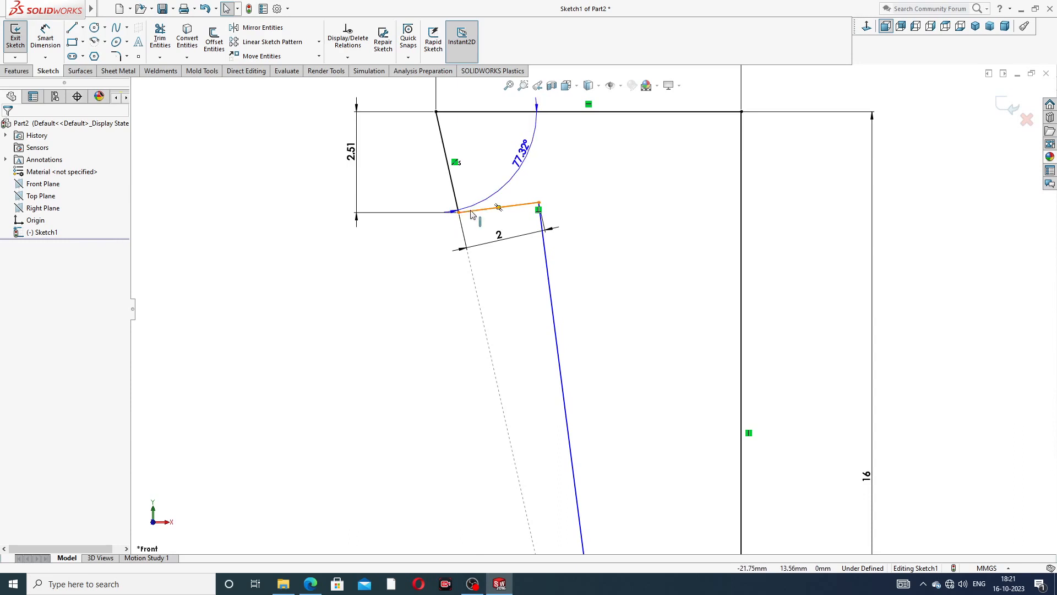
left_click(471, 211)
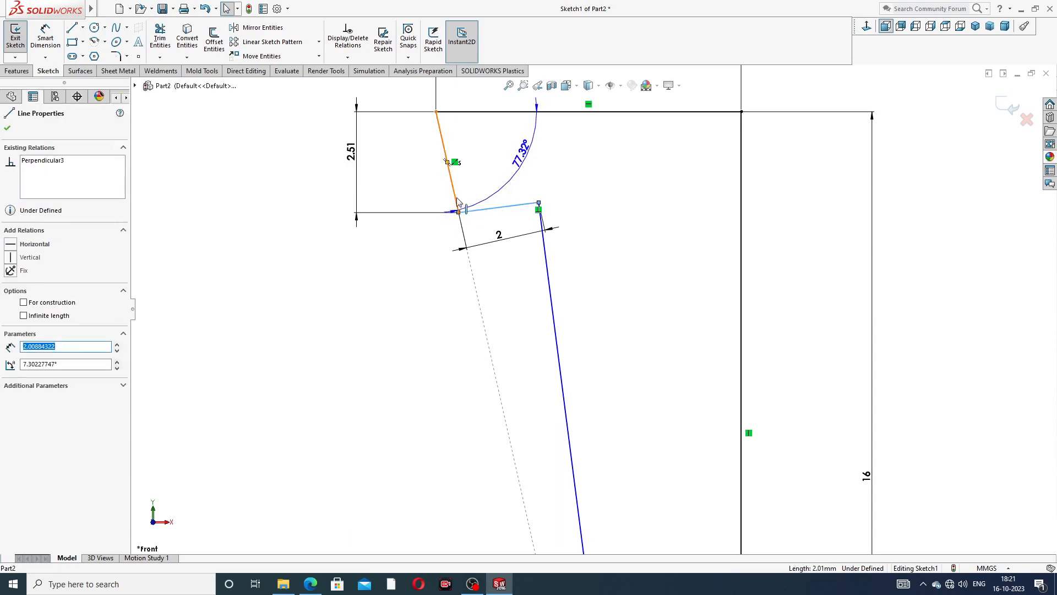
left_click(457, 201, "ctrl")
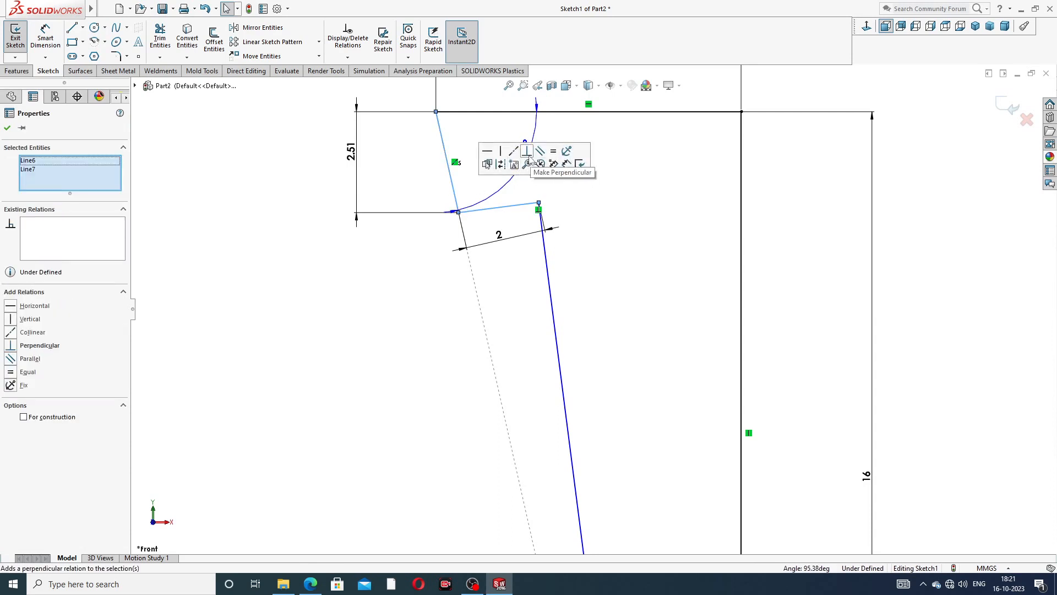
left_click(527, 151)
left_click(579, 237)
scroll(606, 243, "up", 3)
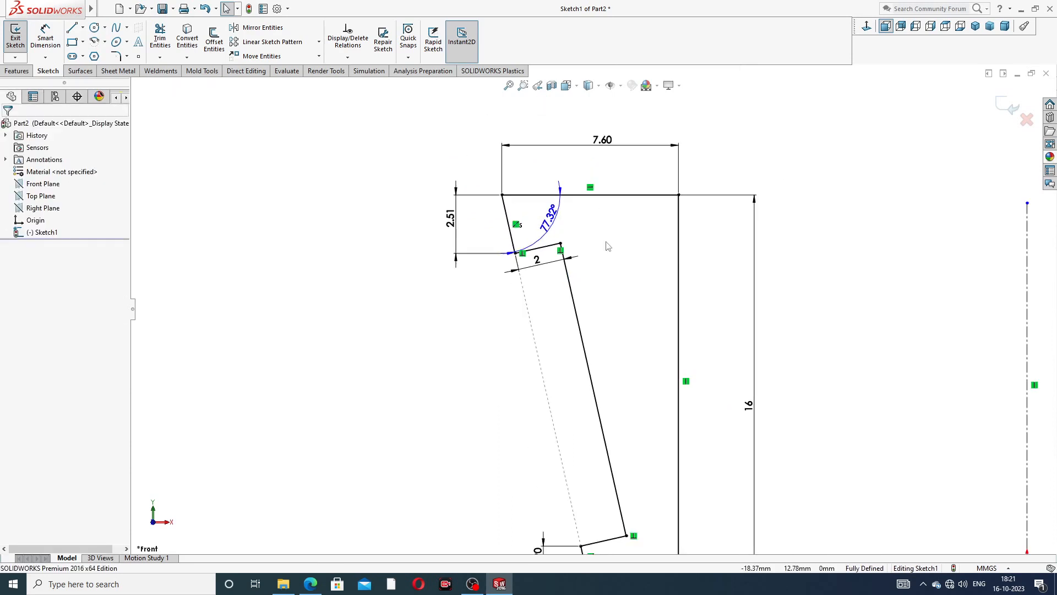
Move the 2 mm recess dimension slightly away from the recess's short edge and the 0.90 mm lip dimension farther out from the profile
scroll(608, 246, "up", 3)
scroll(603, 268, "down", 6)
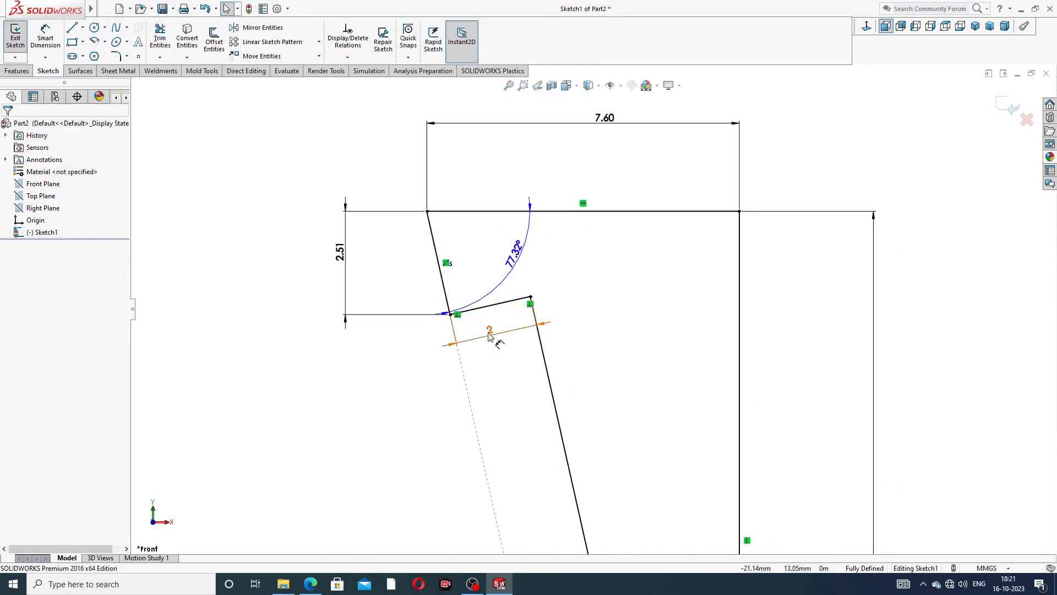
left_click(493, 346)
left_click(624, 317)
scroll(622, 319, "up", 5)
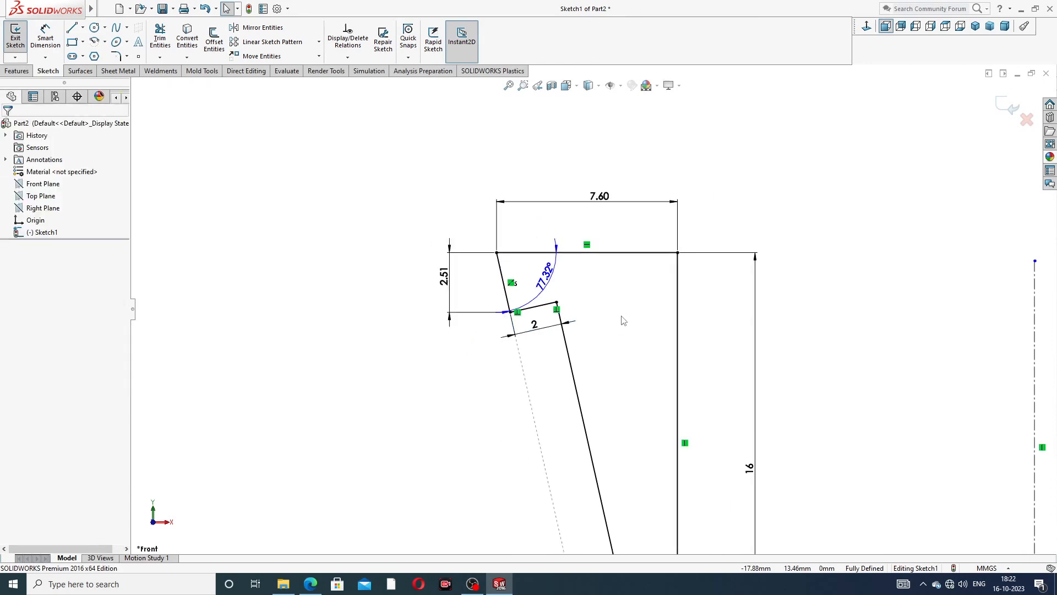
scroll(623, 320, "up", 2)
scroll(666, 420, "down", 4)
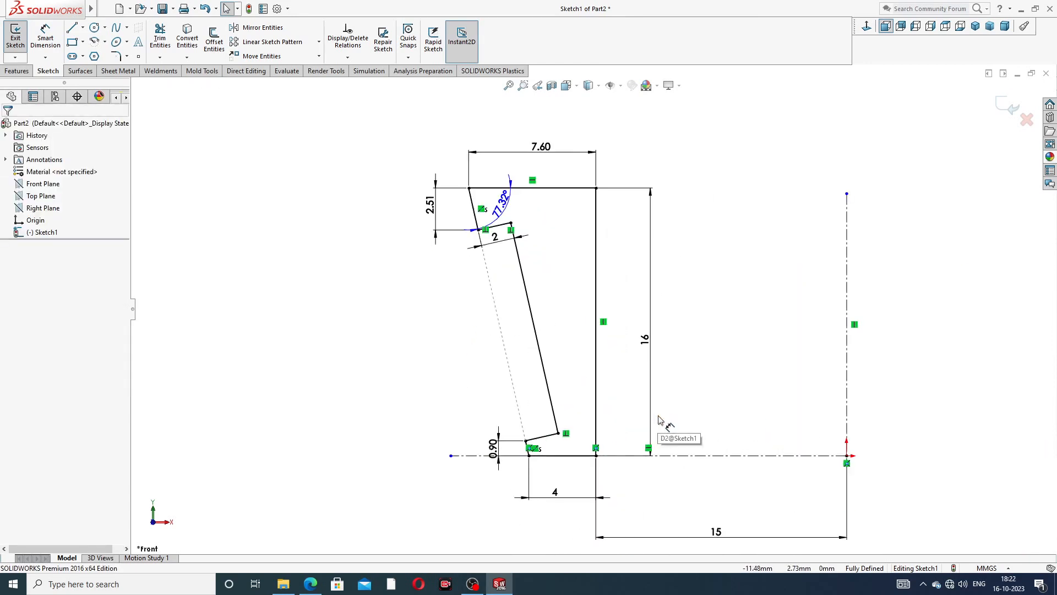
scroll(666, 420, "up", 3)
scroll(542, 377, "down", 3)
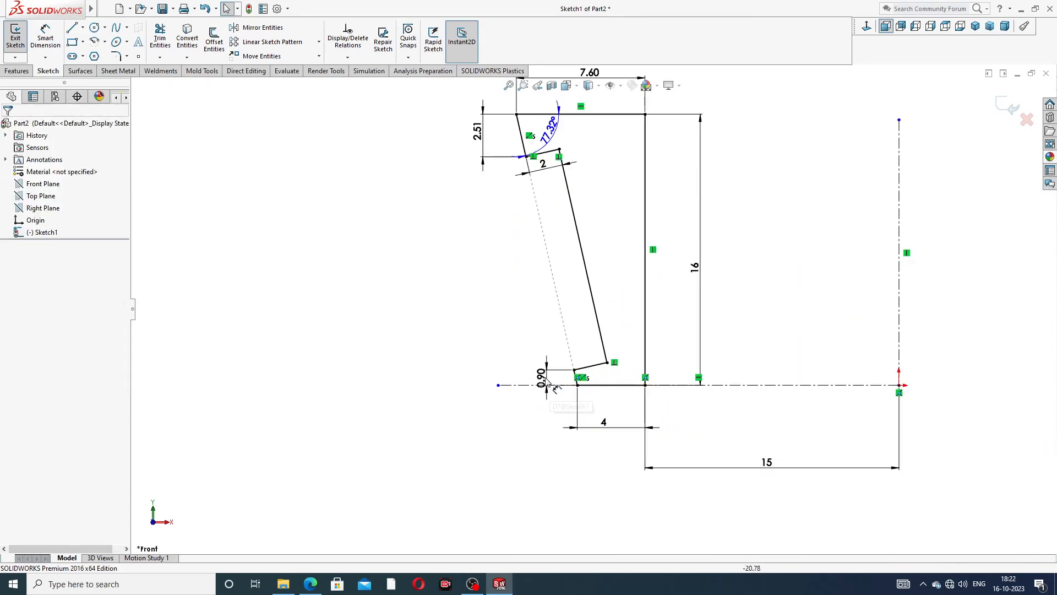
left_click(516, 357)
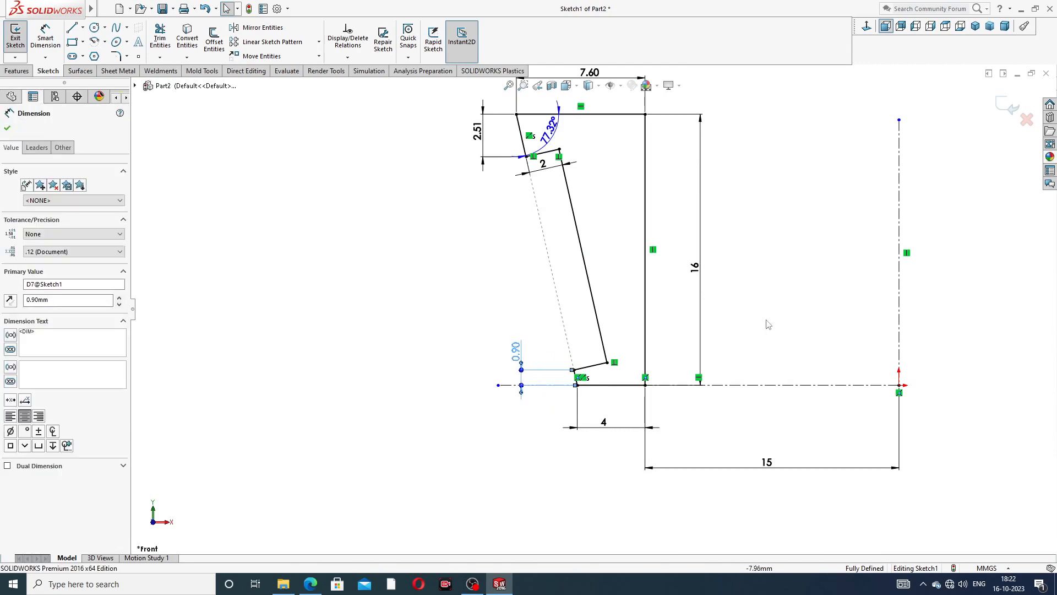
key("Escape")
scroll(798, 214, "up", 2)
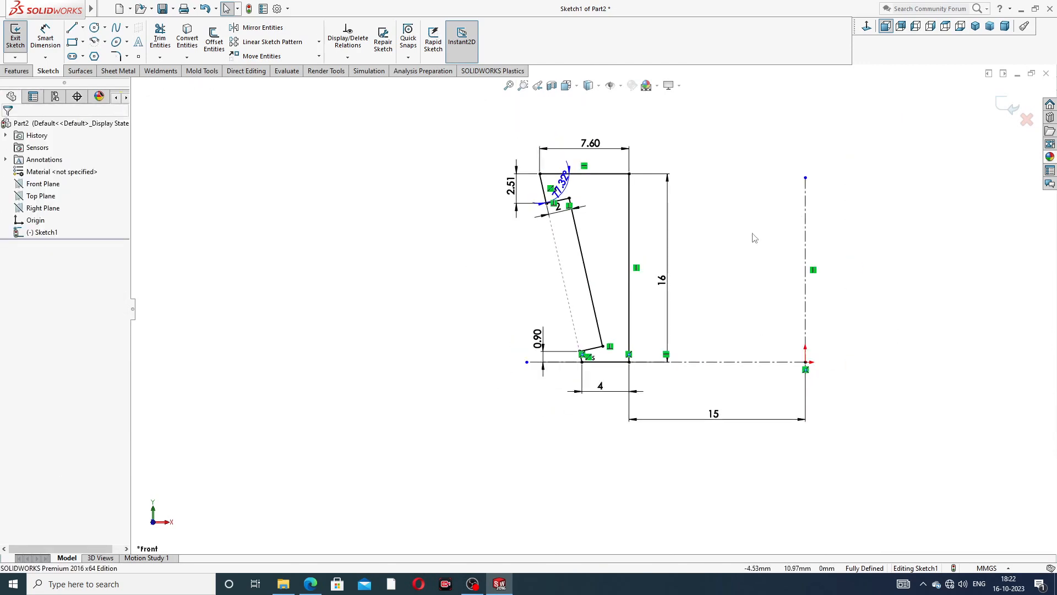
scroll(663, 237, "down", 1)
Check the corner radii in the inner ring drawing and round the profile's top inner corner with a 2 mm sketch fillet
left_click(312, 584)
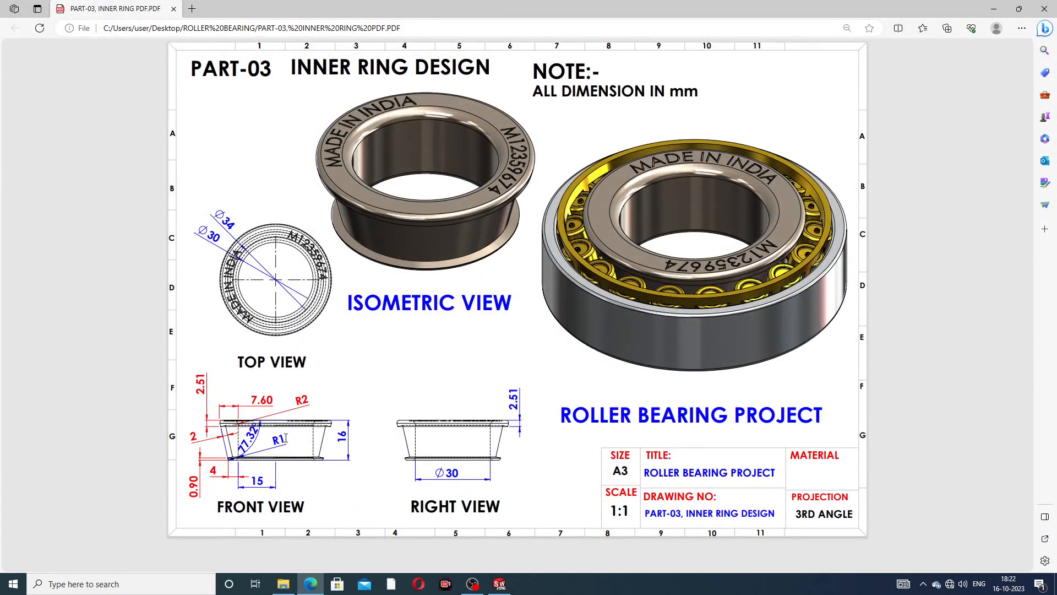
left_click(315, 579)
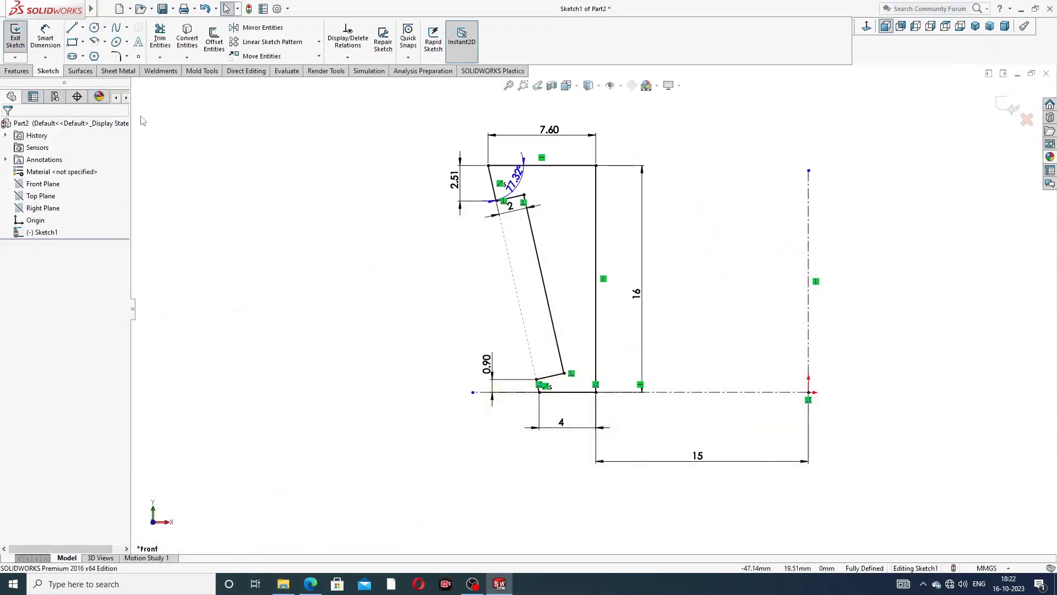
left_click(115, 56)
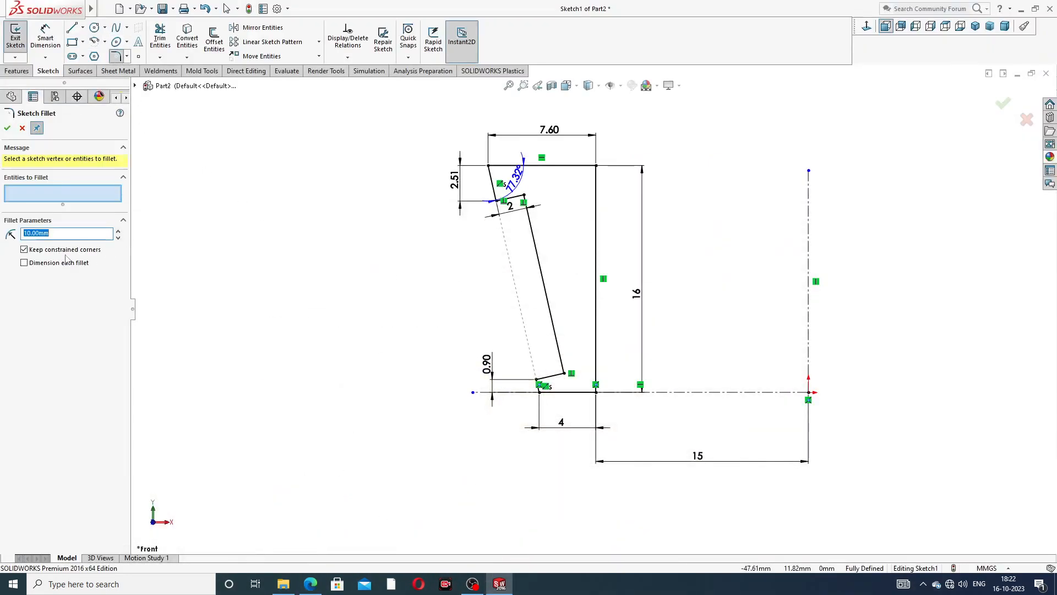
type("2")
left_click(595, 165)
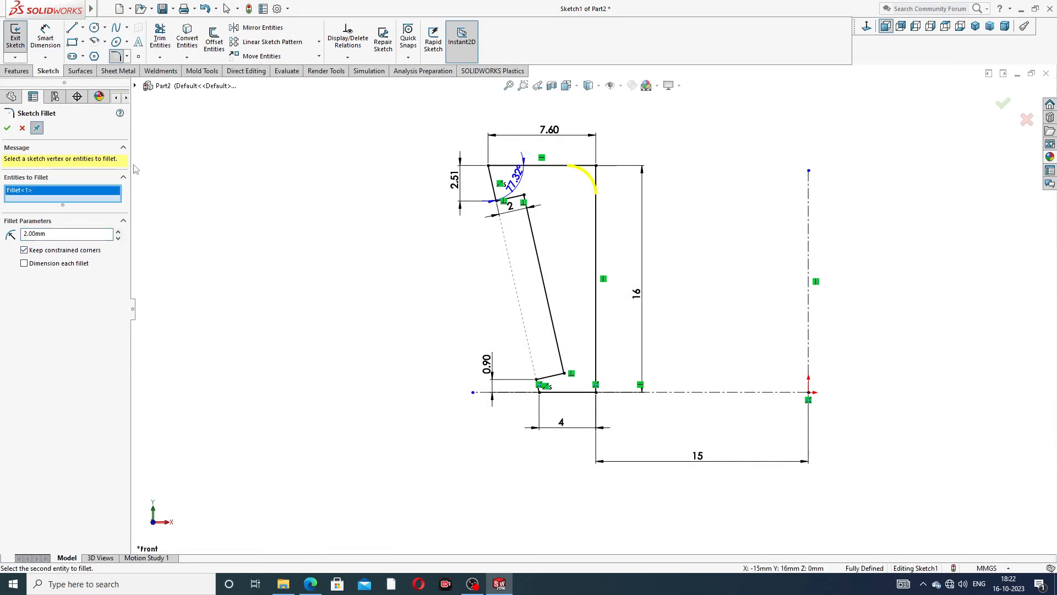
left_click(7, 128)
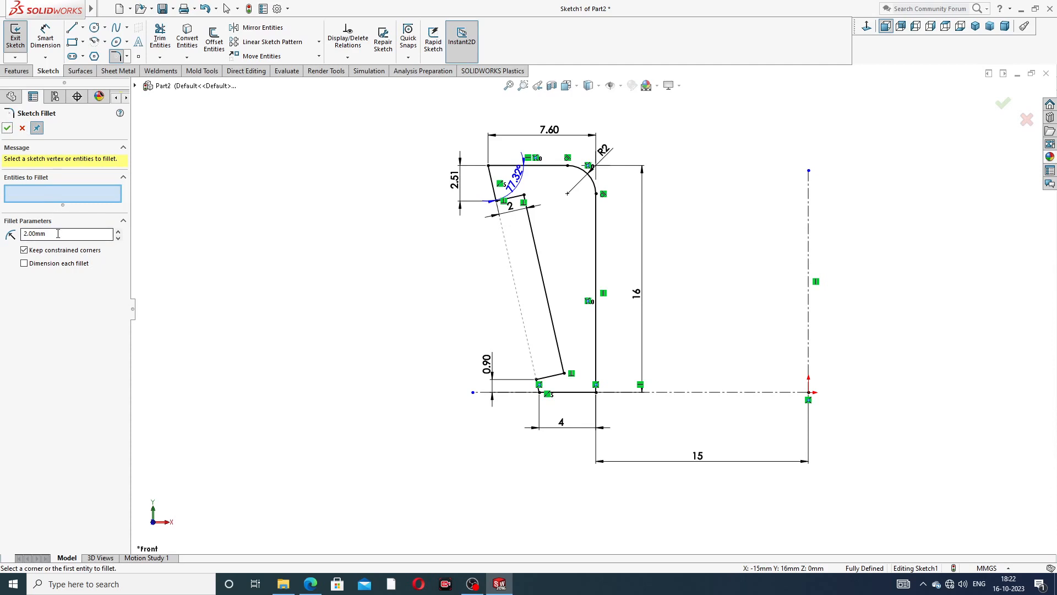
Round the profile's top outer corner and both bottom corners with 1 mm sketch fillets
double_click(57, 233)
type("1")
scroll(488, 166, "down", 4)
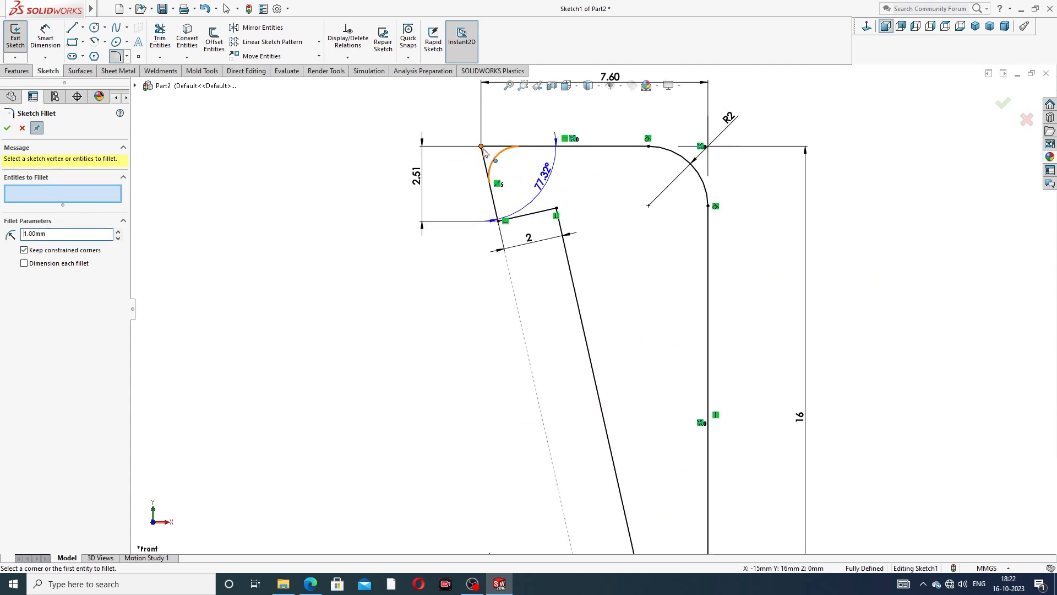
left_click(488, 165)
scroll(648, 405, "up", 3)
scroll(650, 441, "down", 4)
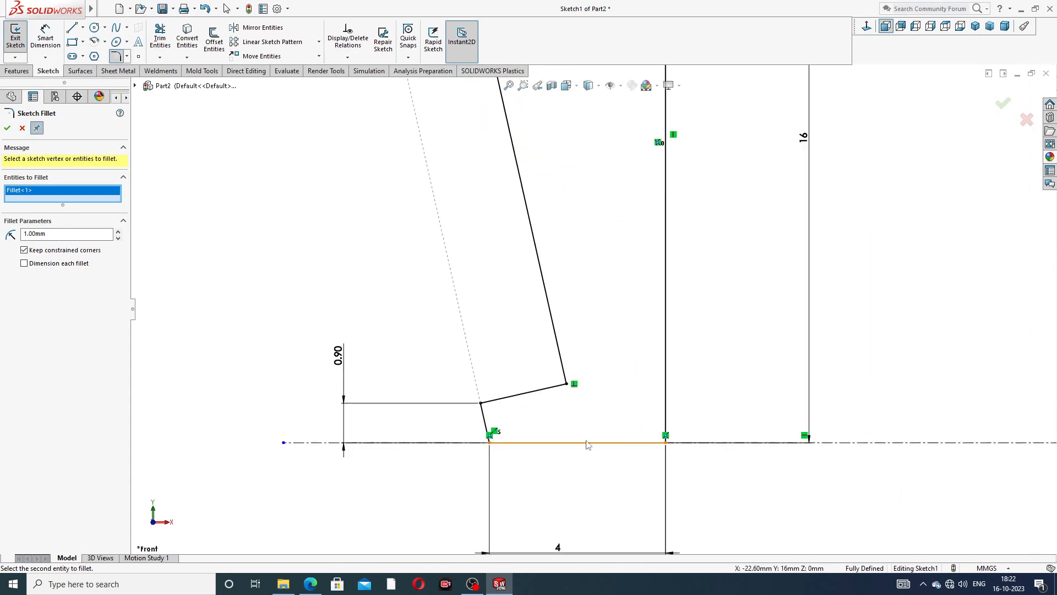
left_click(490, 443)
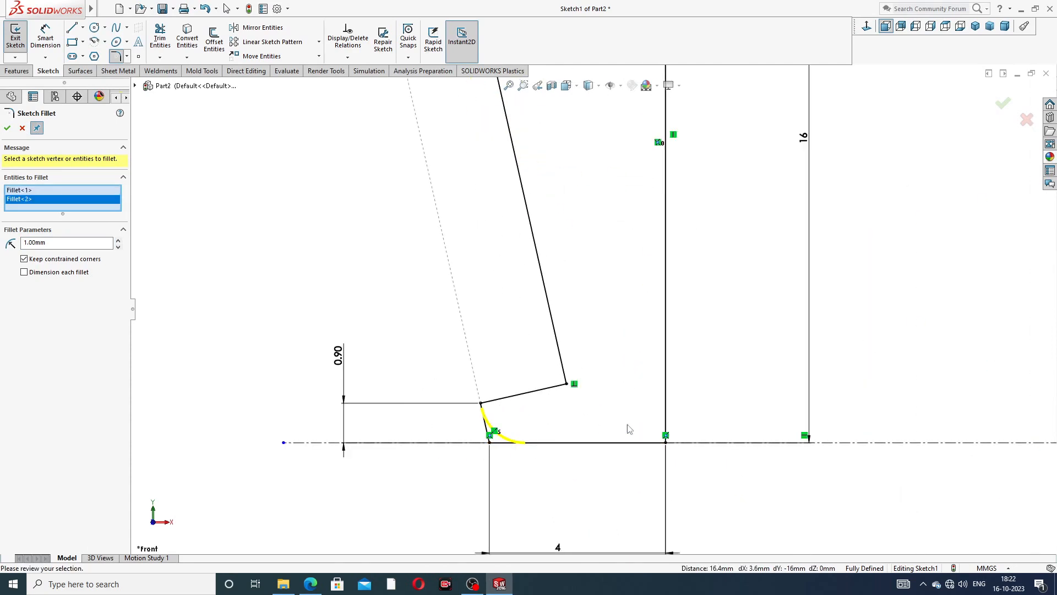
left_click(666, 443)
scroll(587, 377, "up", 3)
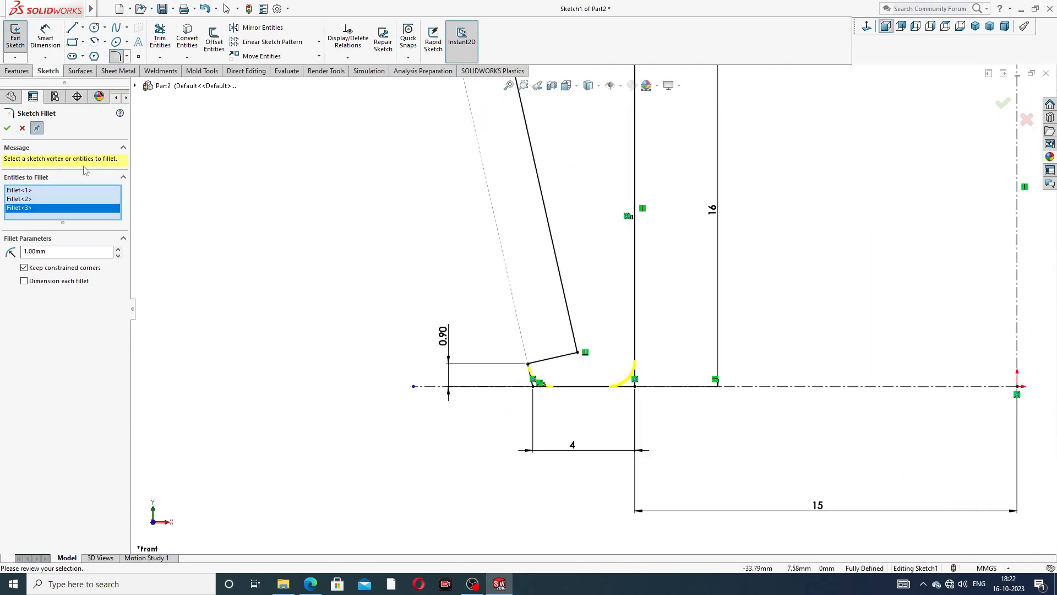
left_click(8, 128)
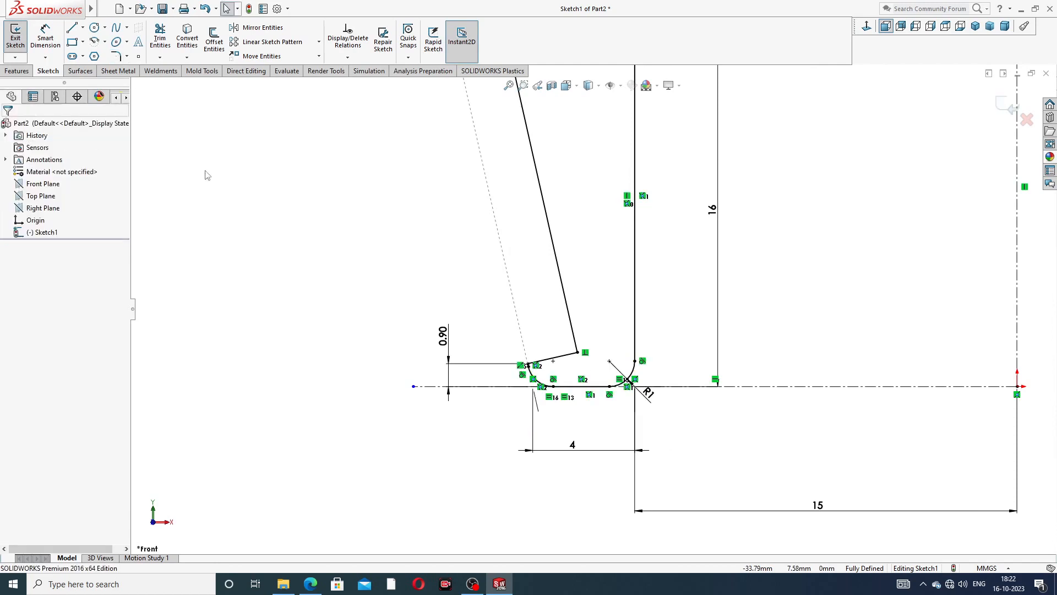
Rearrange the 0.90 mm, 2 mm, R2 and R1 dimensions so their texts sit clear of the profile
scroll(655, 218, "up", 3)
scroll(655, 218, "down", 3)
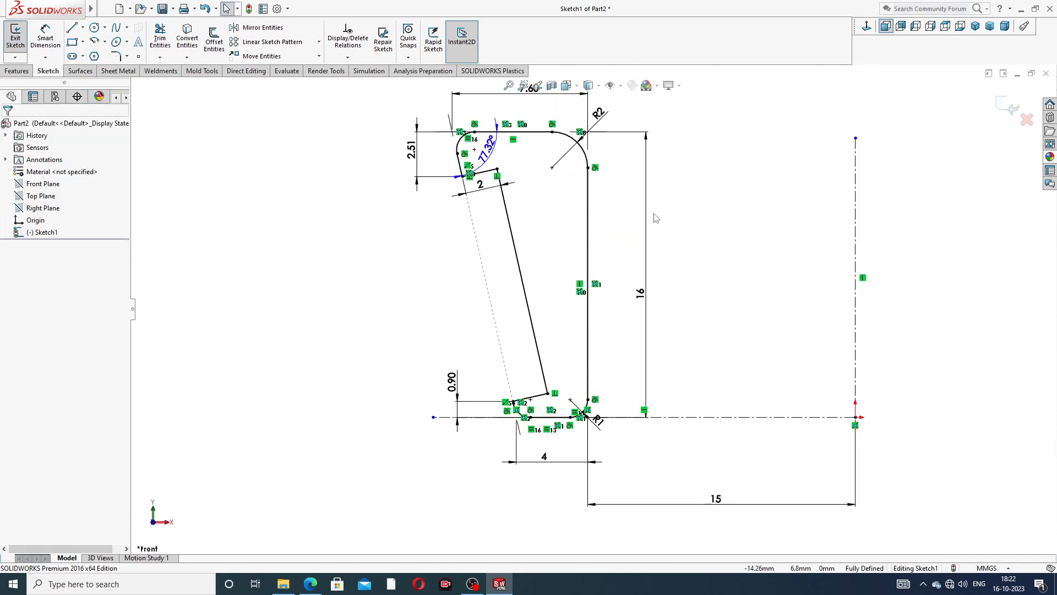
scroll(654, 215, "up", 3)
scroll(675, 269, "down", 1)
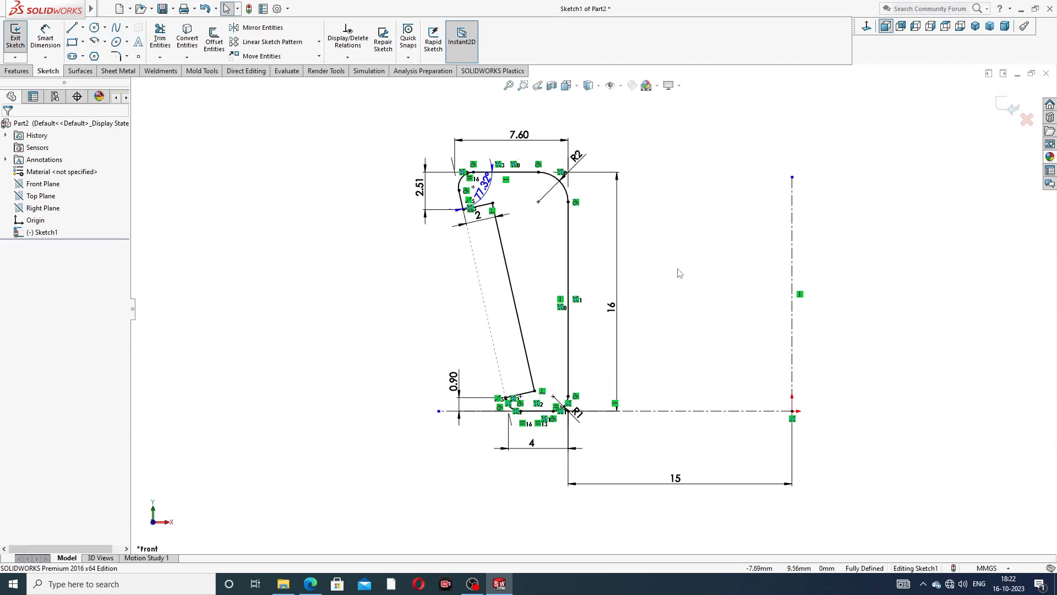
left_click_drag(455, 380, 451, 365)
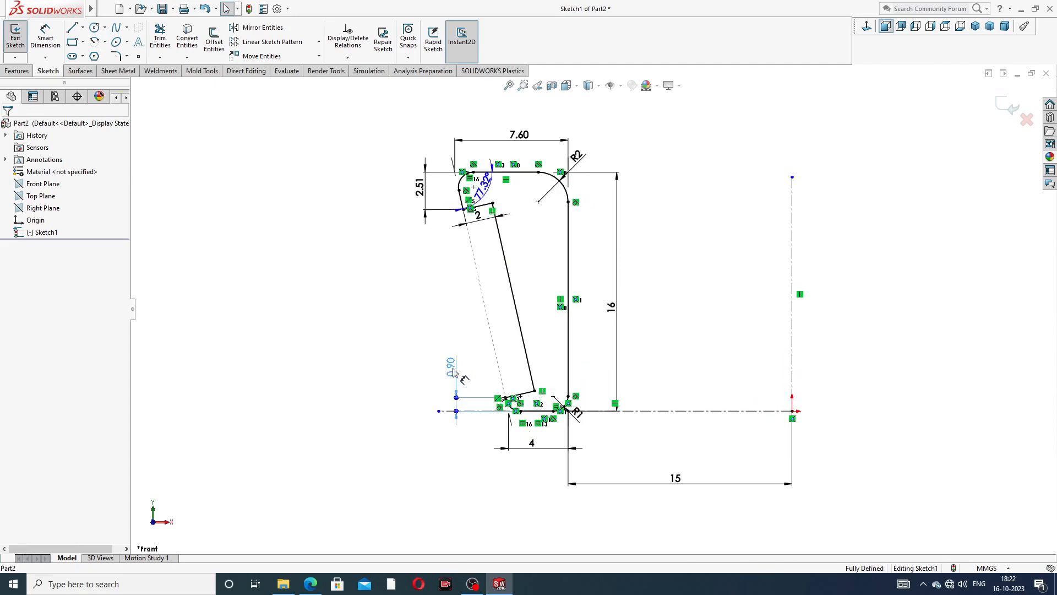
left_click(644, 335)
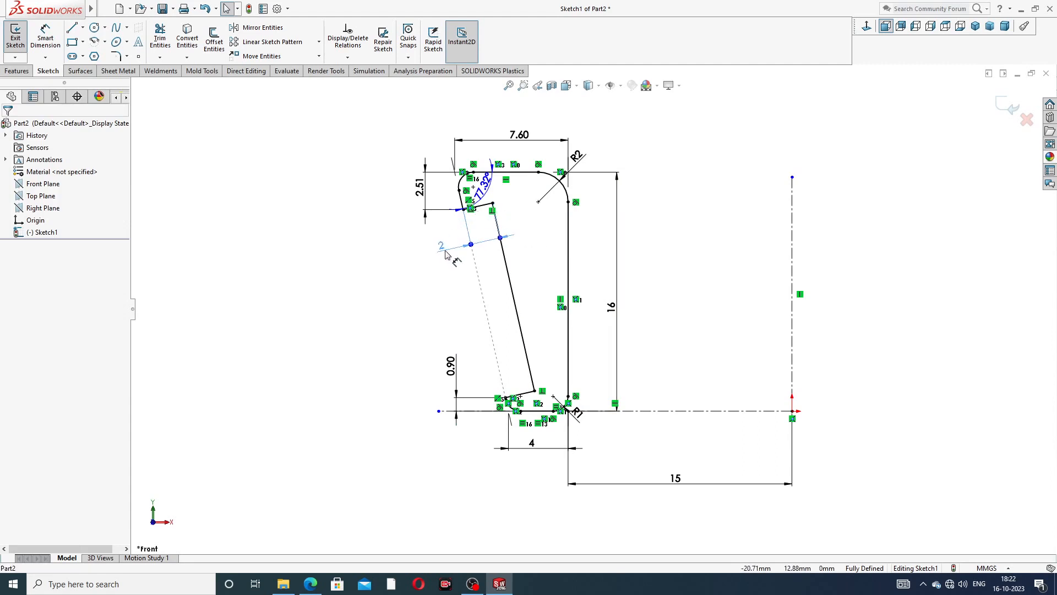
left_click_drag(446, 254, 438, 257)
left_click(548, 237)
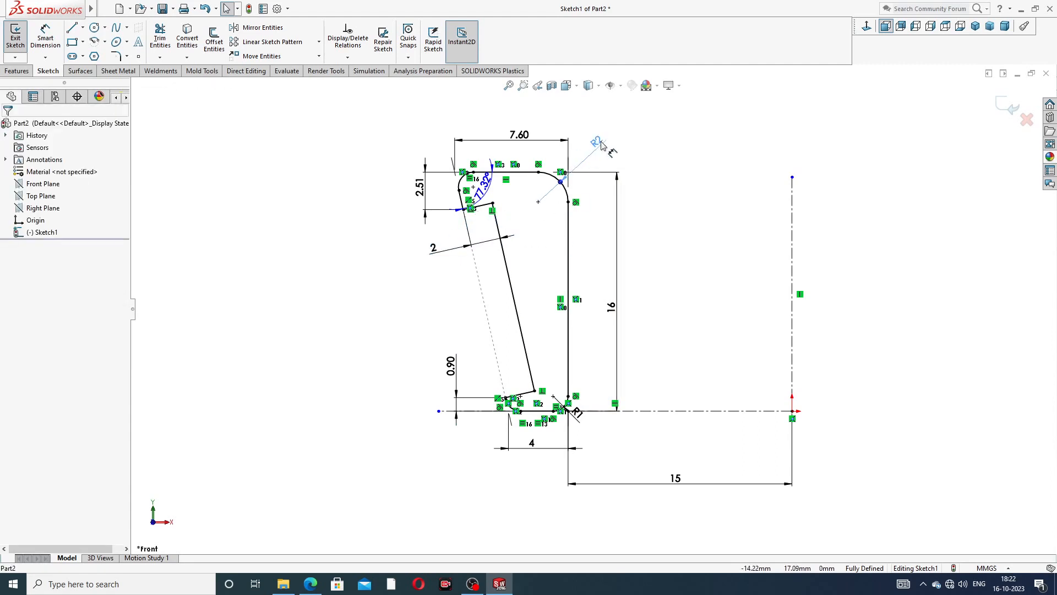
left_click_drag(602, 145, 599, 137)
left_click_drag(575, 412, 608, 432)
left_click(696, 314)
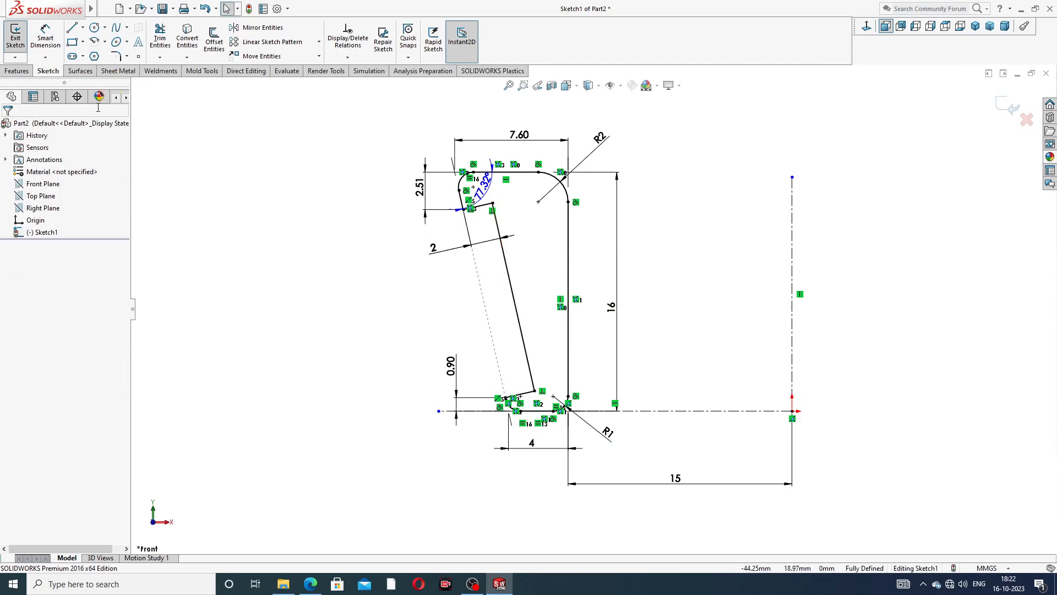
Revolve the ring profile 360 degrees about the vertical centerline through the origin
left_click(16, 70)
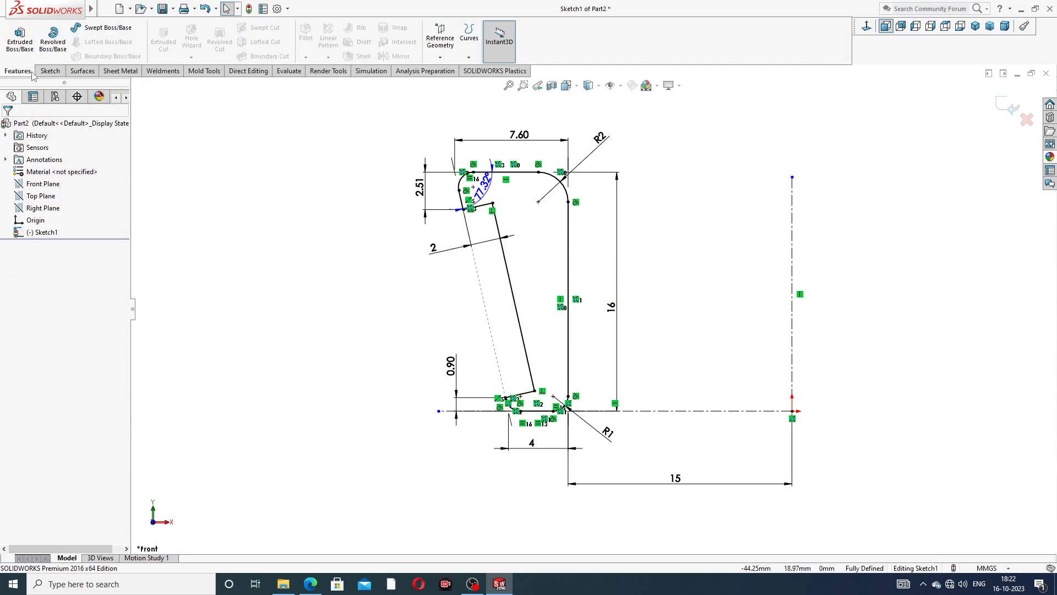
left_click(54, 45)
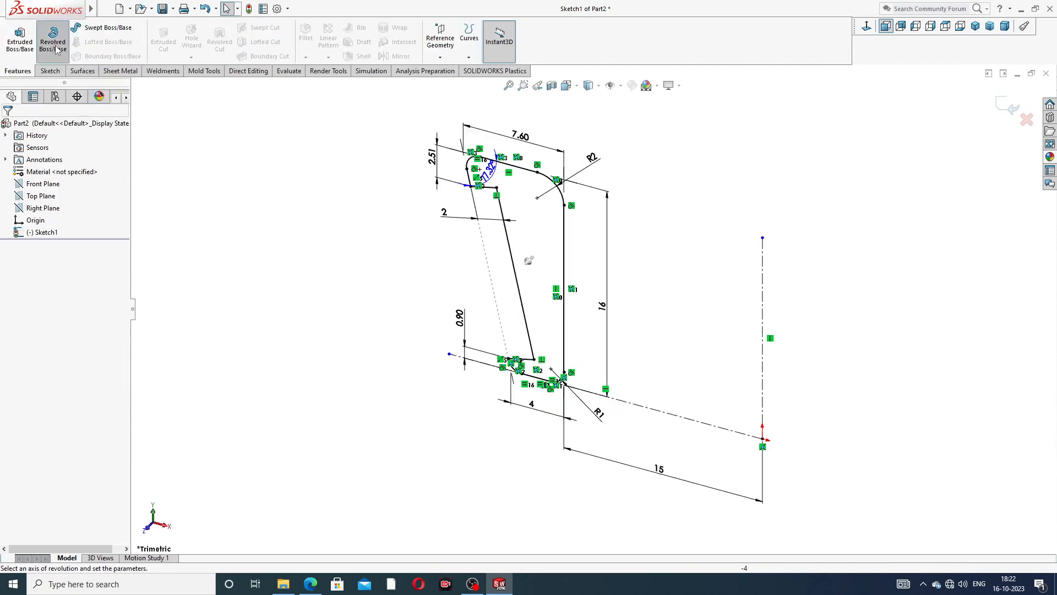
left_click(764, 276)
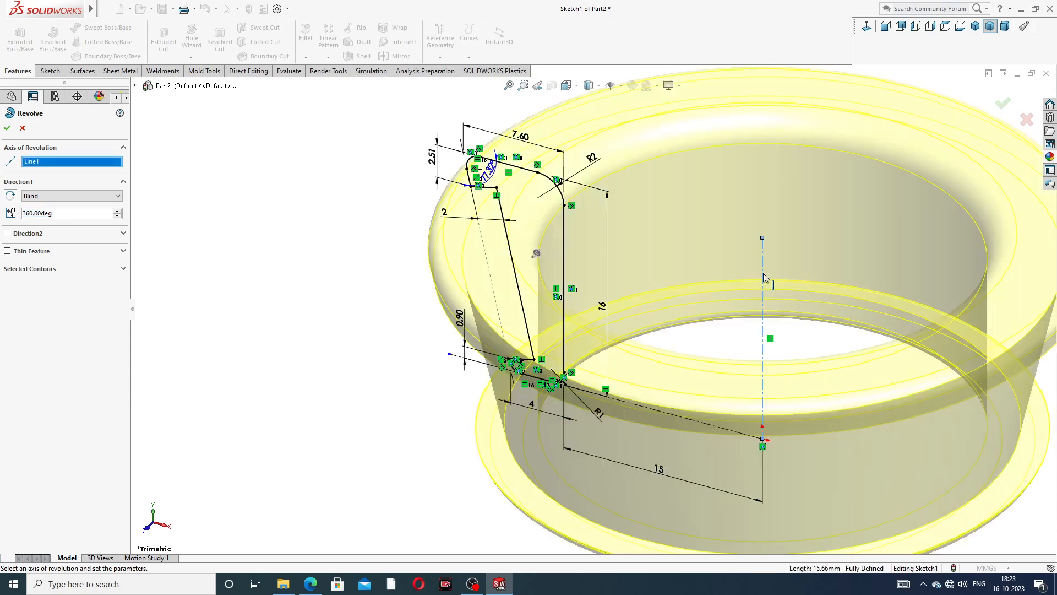
key("z")
key("z")
key("z")
left_click(7, 127)
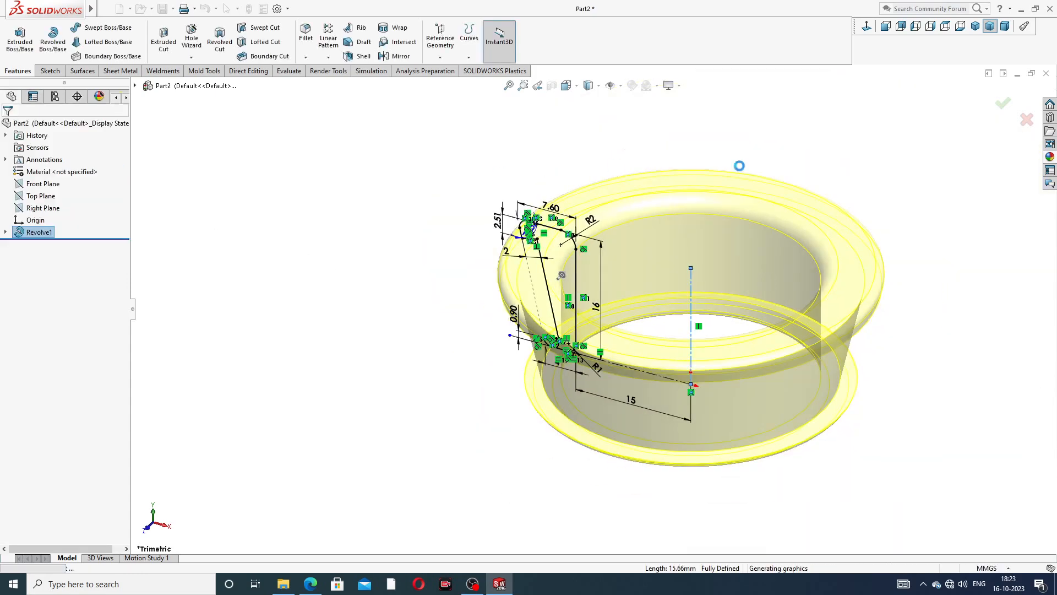
left_click(860, 165)
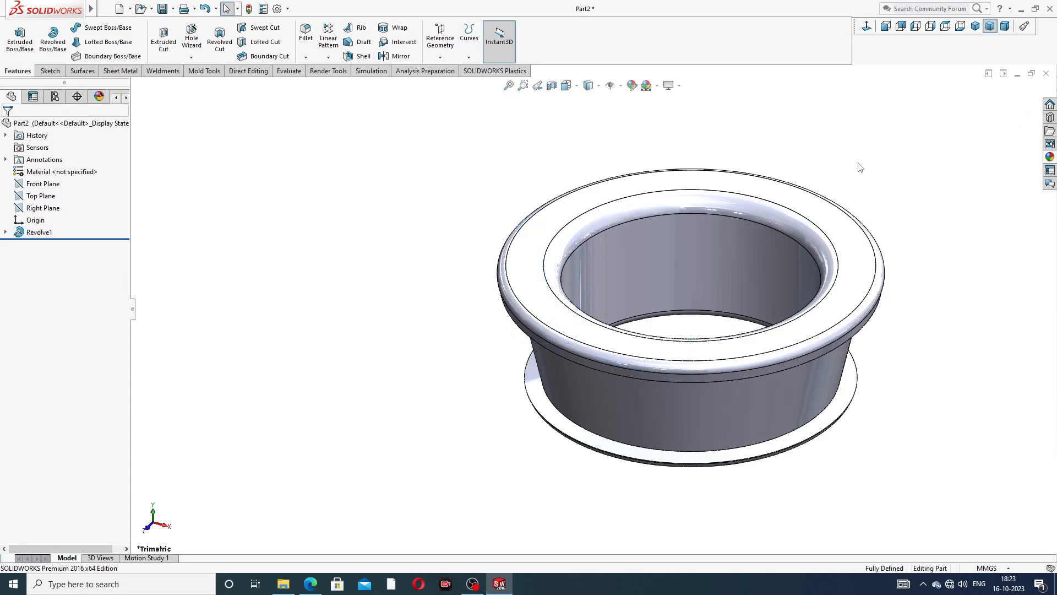
Start a sketch on the ring's flat top face and draw a circle of about 19 mm radius centered on the origin
key("z")
mouse_move(764, 278)
middle_mouse_down()
mouse_move(870, 233)
mouse_move(757, 304)
mouse_move(760, 333)
mouse_move(715, 209)
mouse_move(793, 220)
mouse_move(772, 361)
mouse_move(875, 291)
mouse_move(729, 212)
middle_mouse_up()
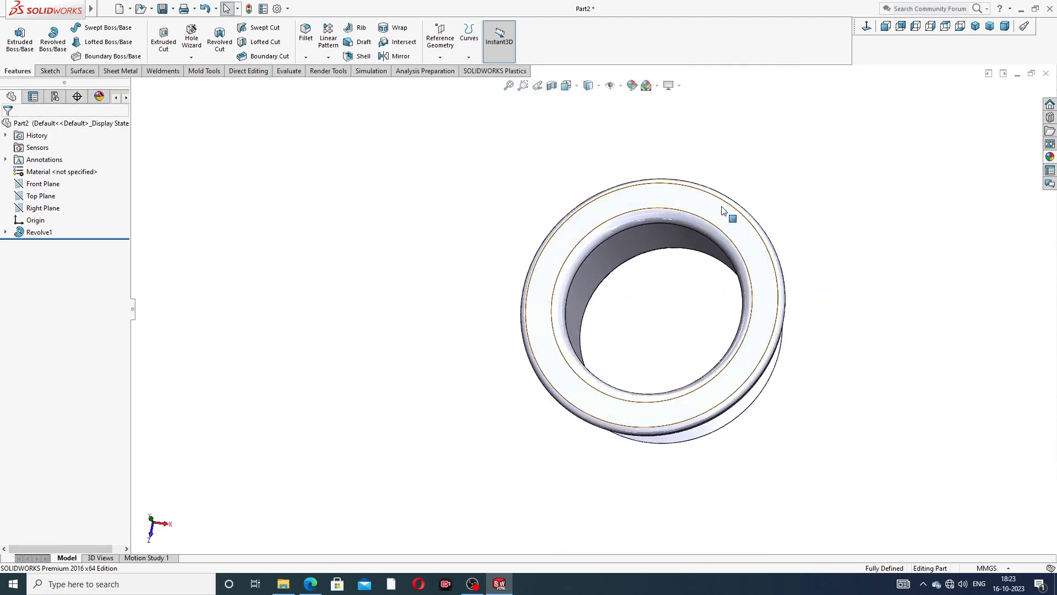
left_click(729, 212)
left_click(765, 173)
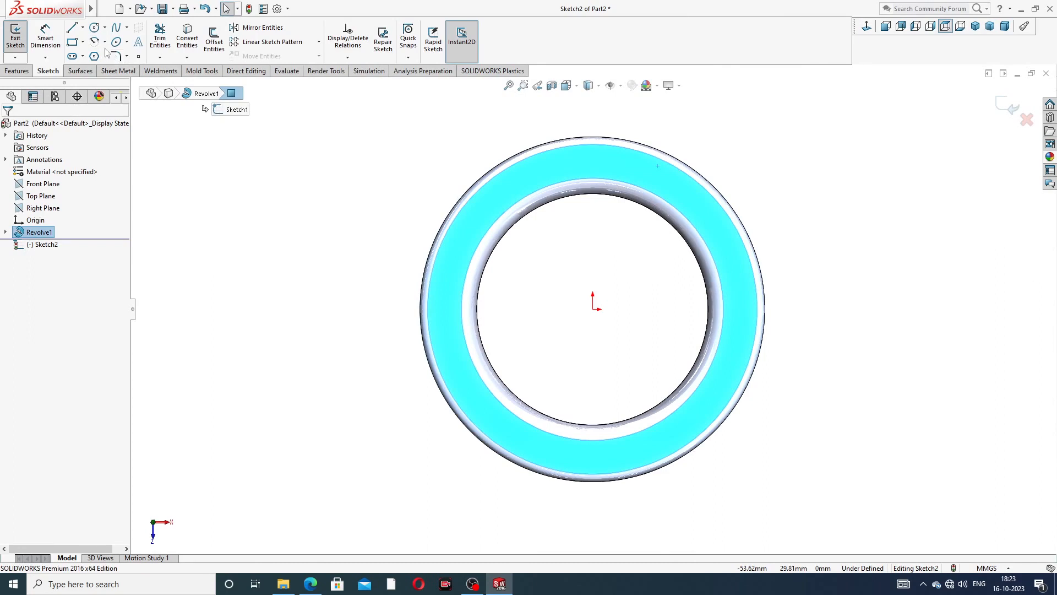
left_click(94, 27)
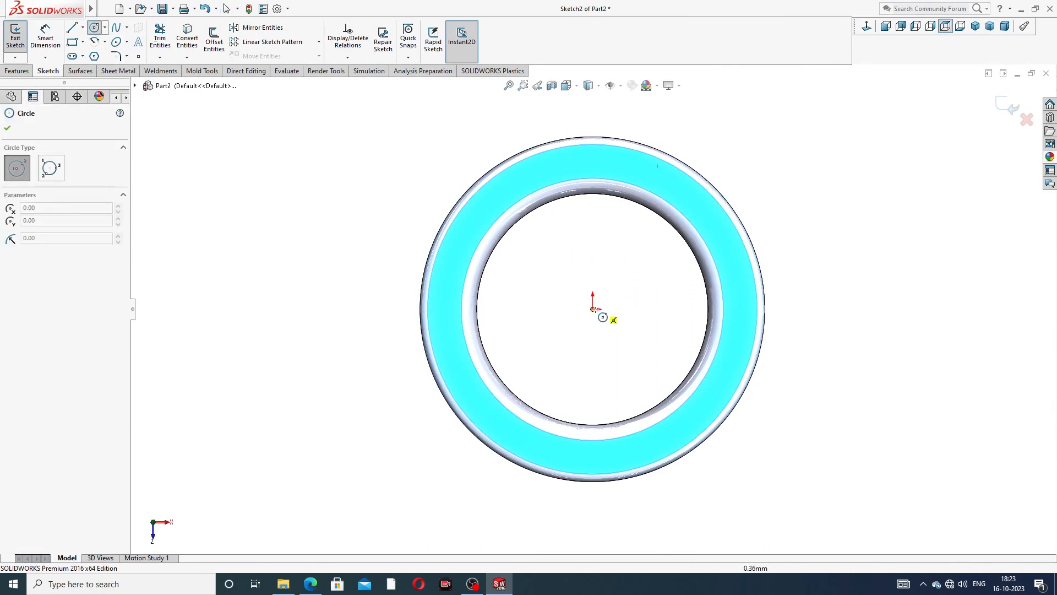
left_click(593, 309)
left_click(632, 168)
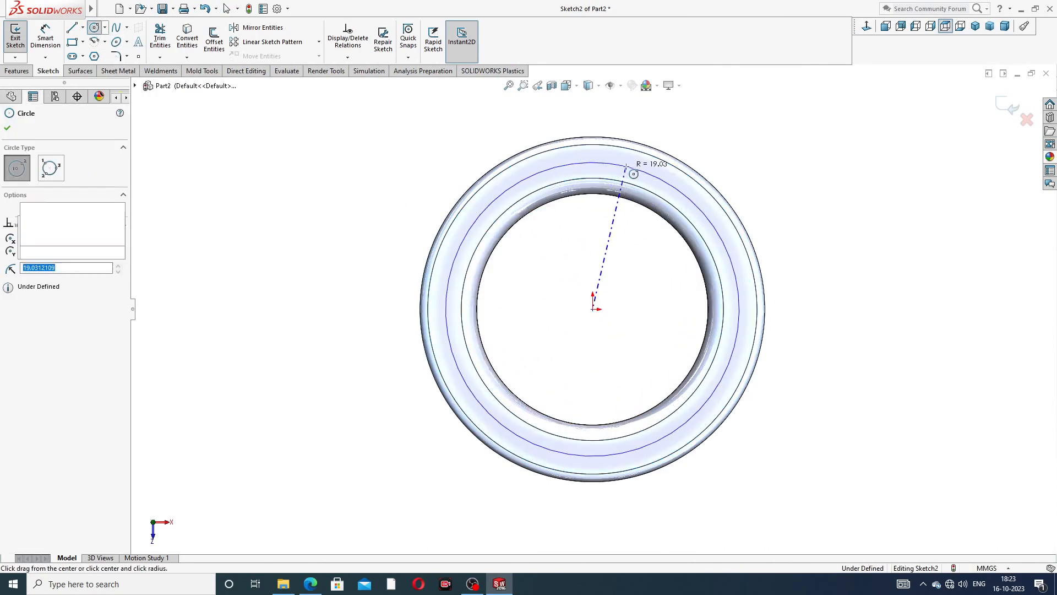
Convert the origin-centered circle on the ring's top face to construction geometry
right_click(744, 142)
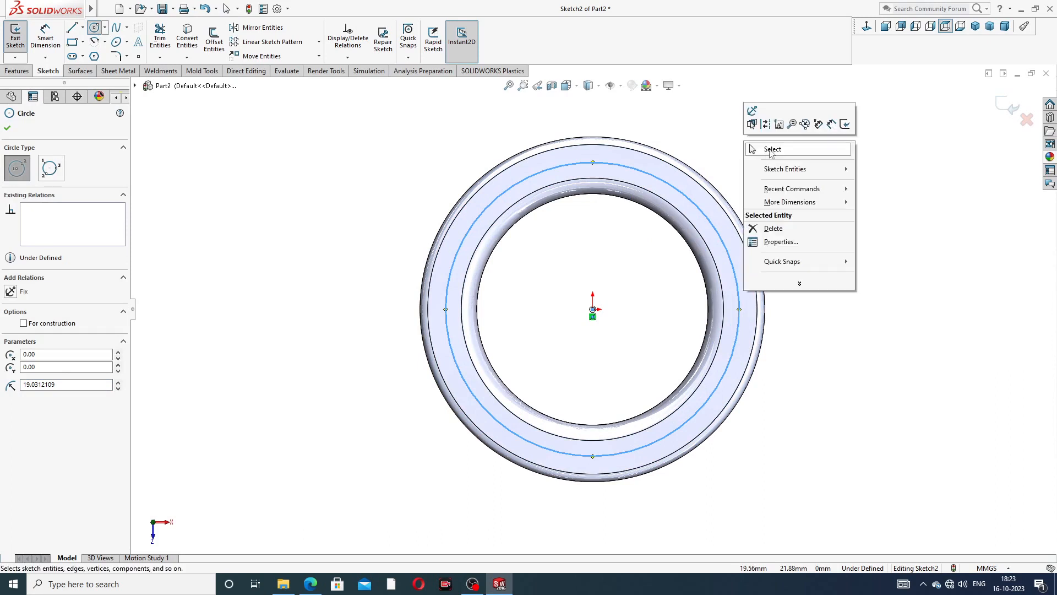
left_click(772, 149)
left_click(632, 166)
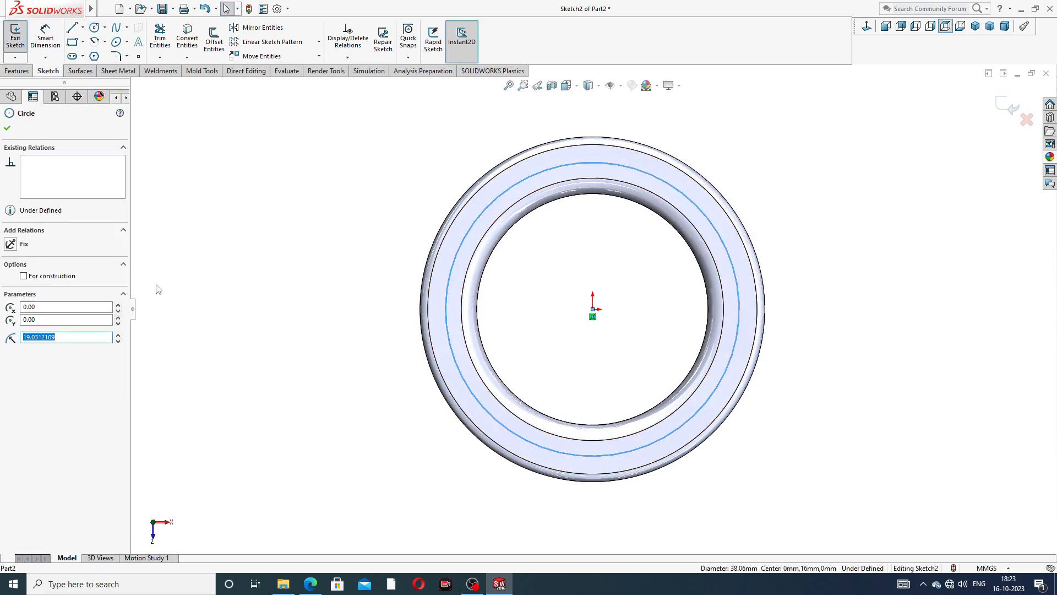
left_click(54, 280)
left_click(7, 128)
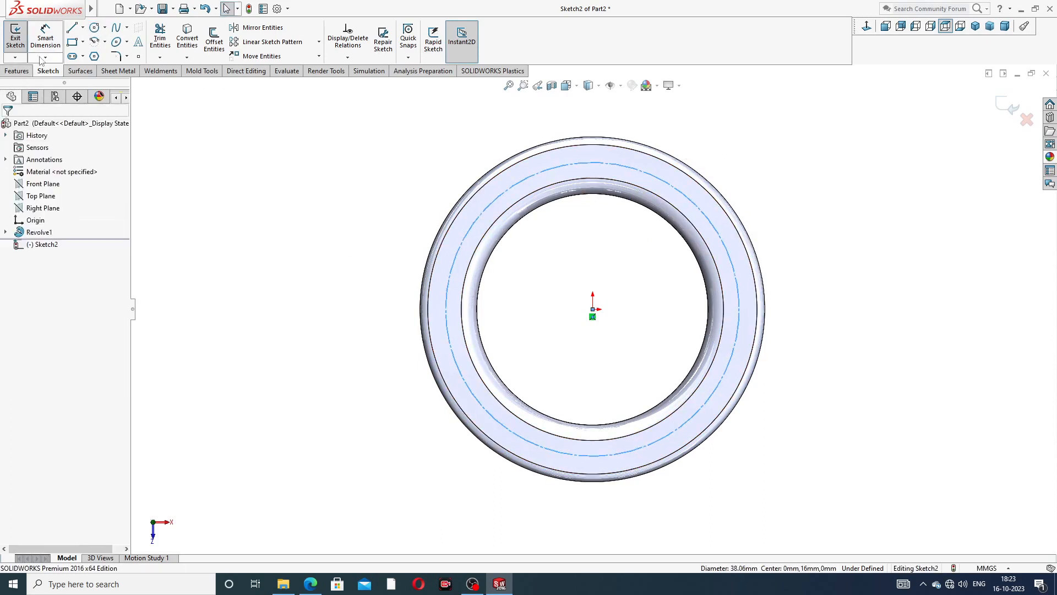
Dimension the construction circle's diameter at 35.28 mm and place the dimension text clear above the ring
left_click(46, 38)
left_click(531, 173)
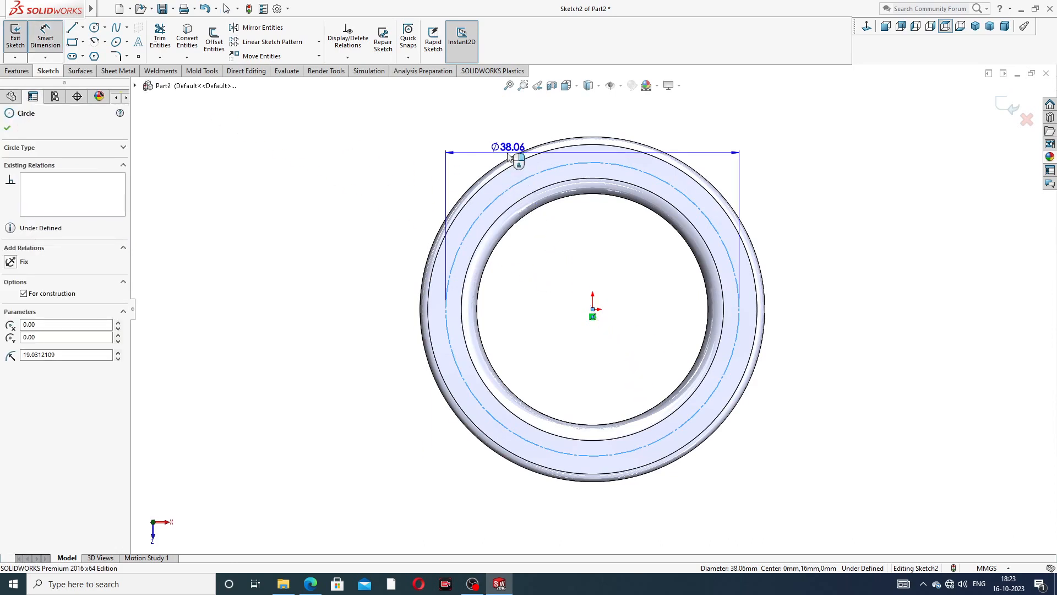
left_click(610, 131)
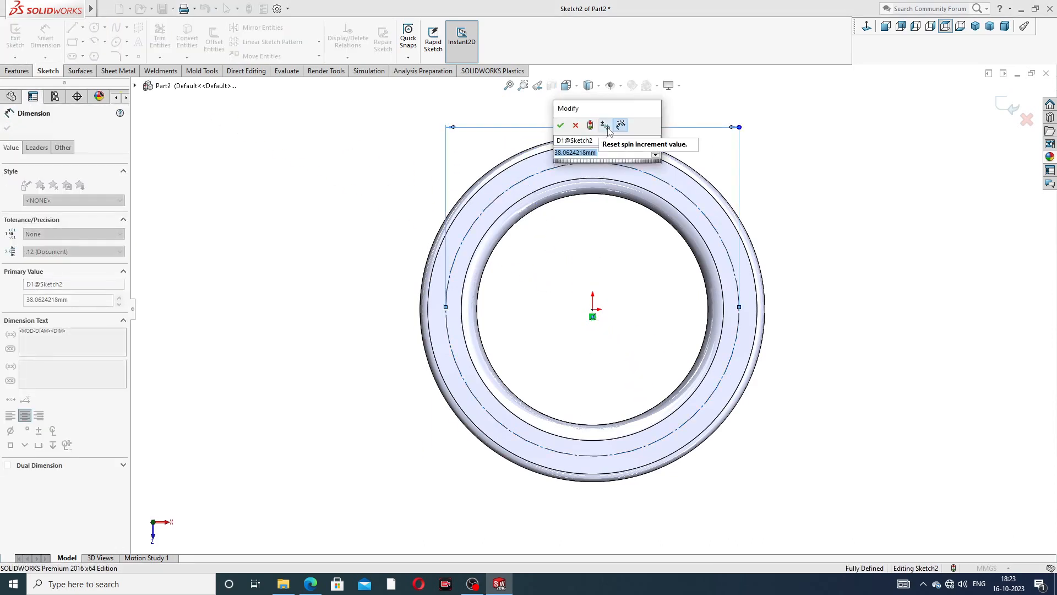
key("Return")
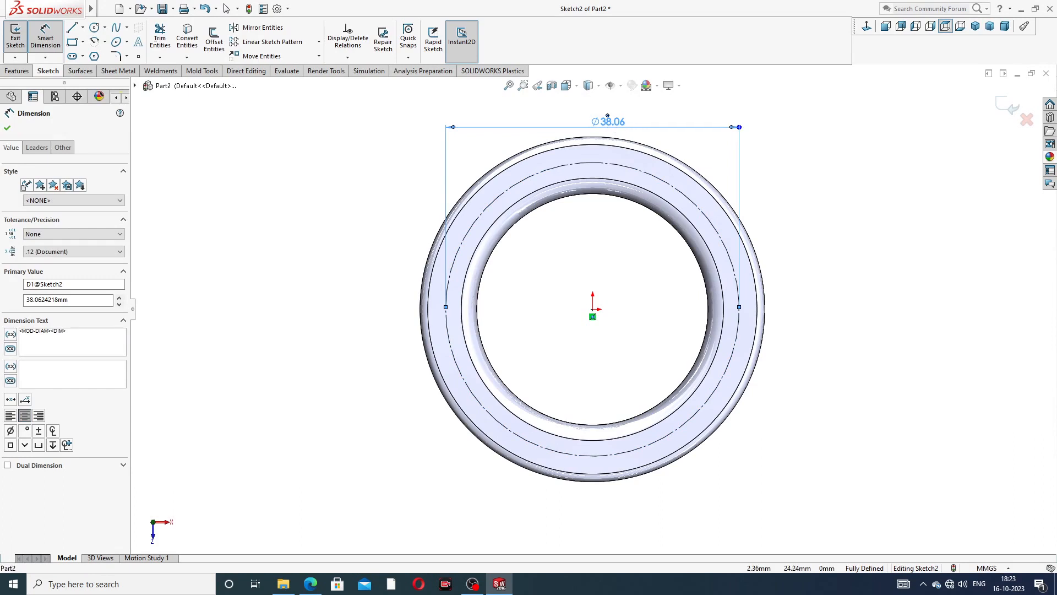
double_click(611, 121)
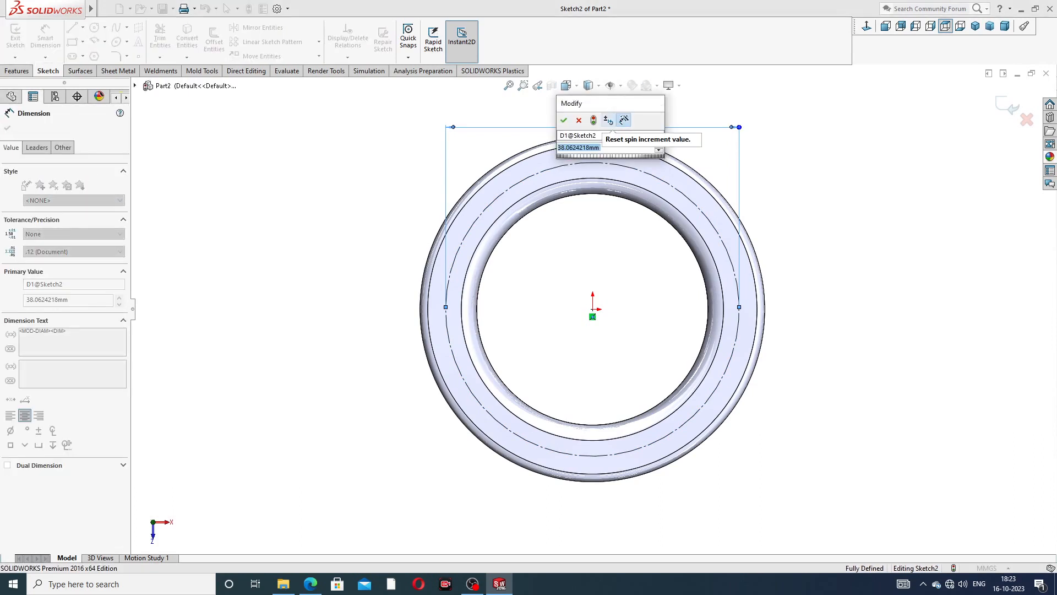
type("35.")
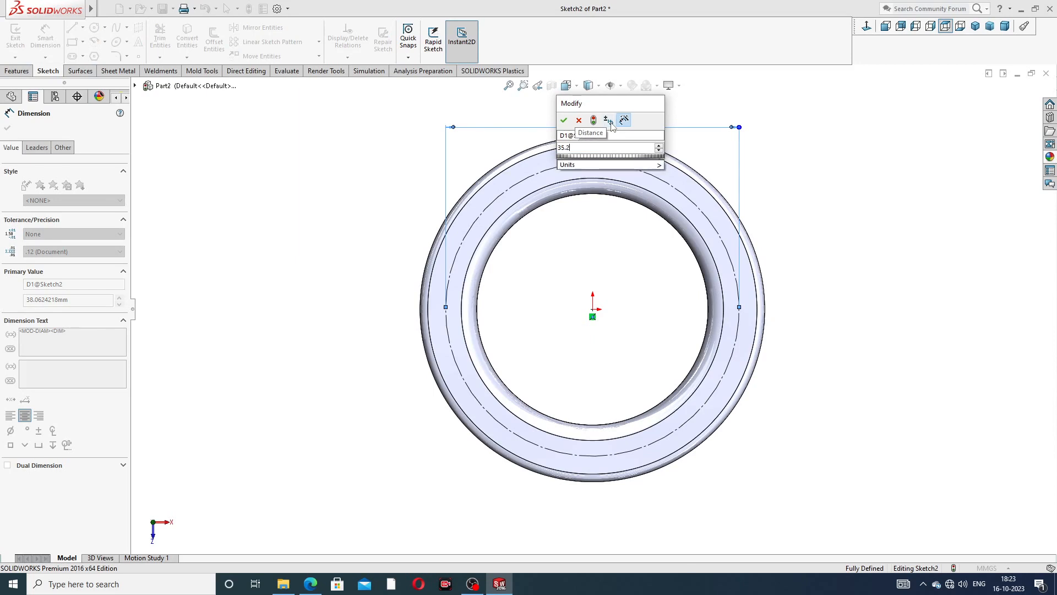
type("28")
key("Return")
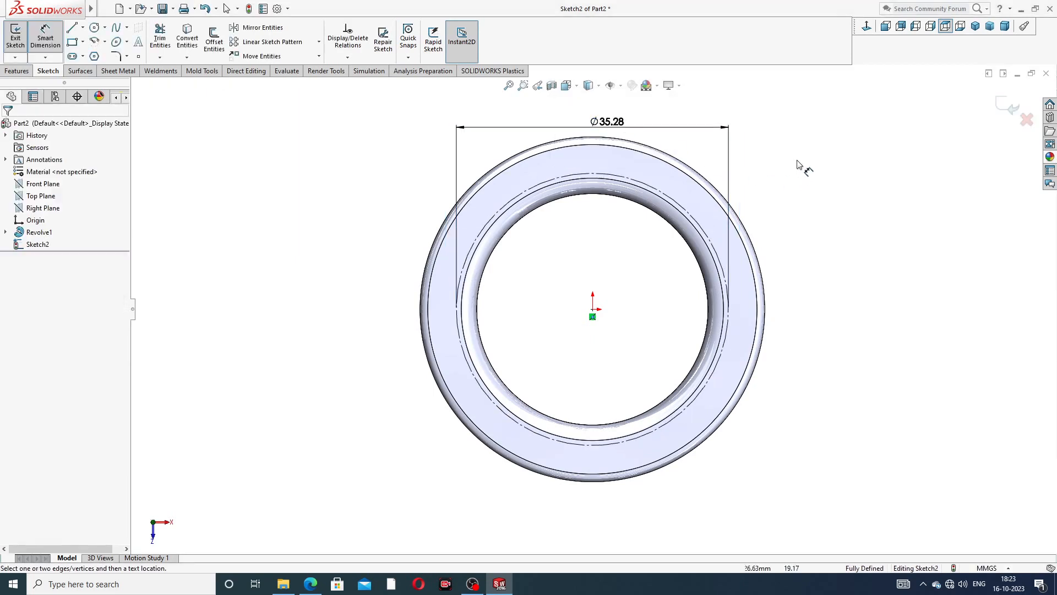
right_click(797, 165)
left_click(809, 168)
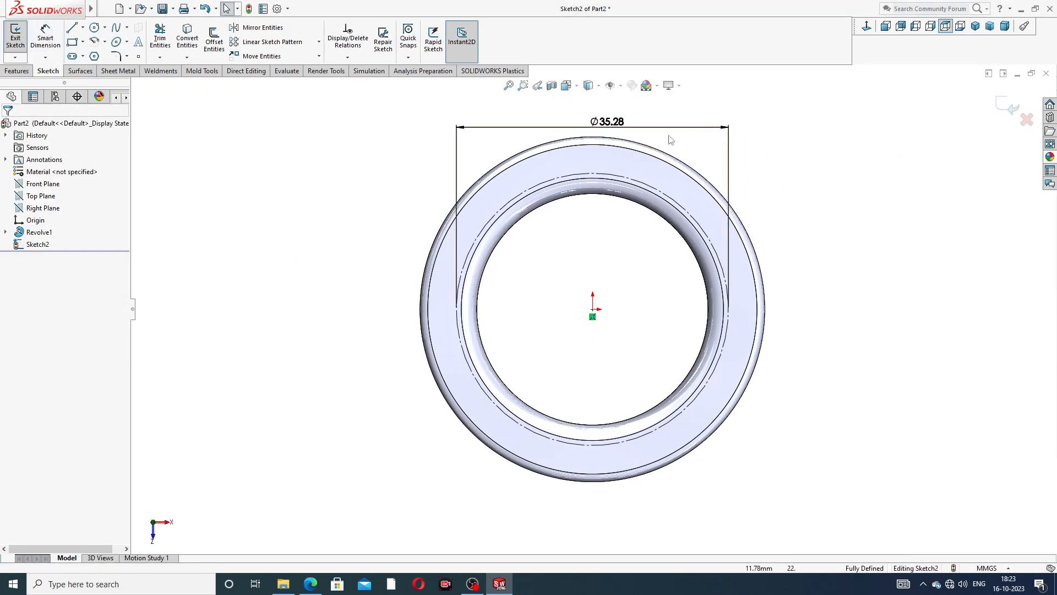
left_click_drag(604, 120, 604, 111)
left_click(832, 122)
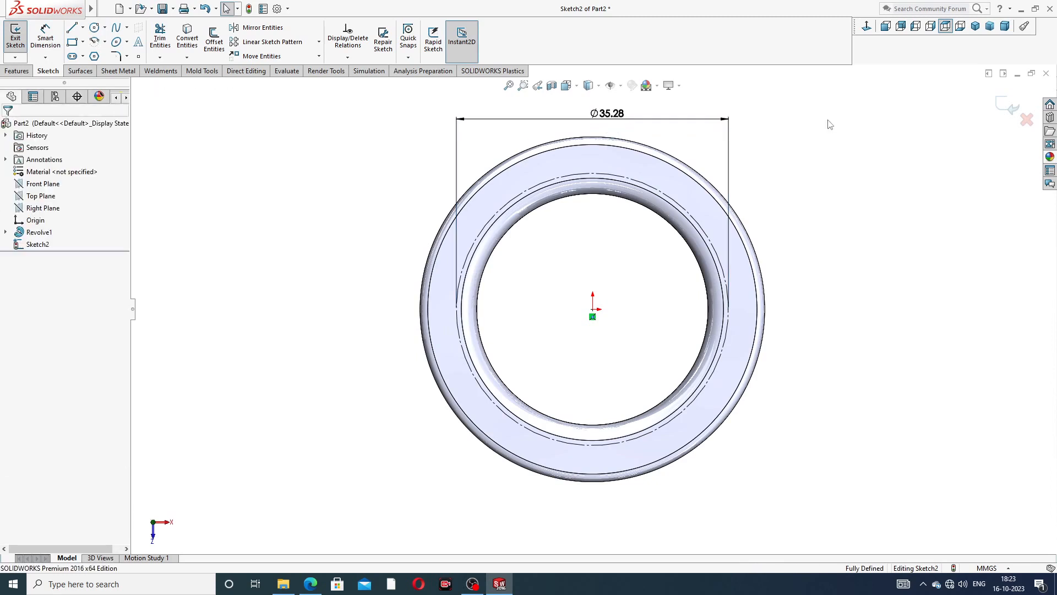
Create sketch text along the construction circle reading "MADE IN INDIA" and, after a wide gap of spaces, "MT12359674"
left_click(138, 43)
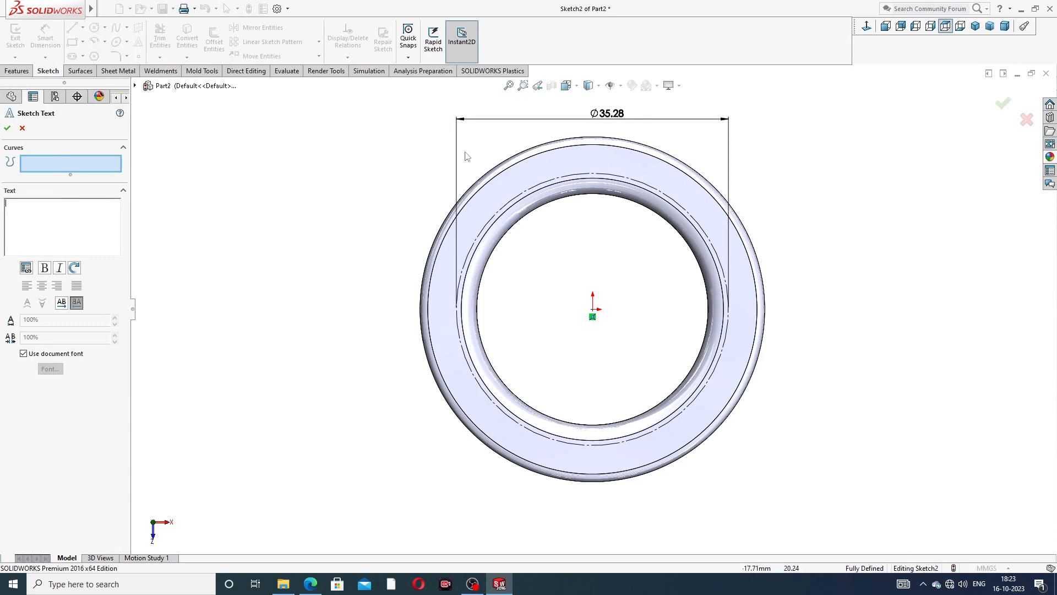
left_click(538, 189)
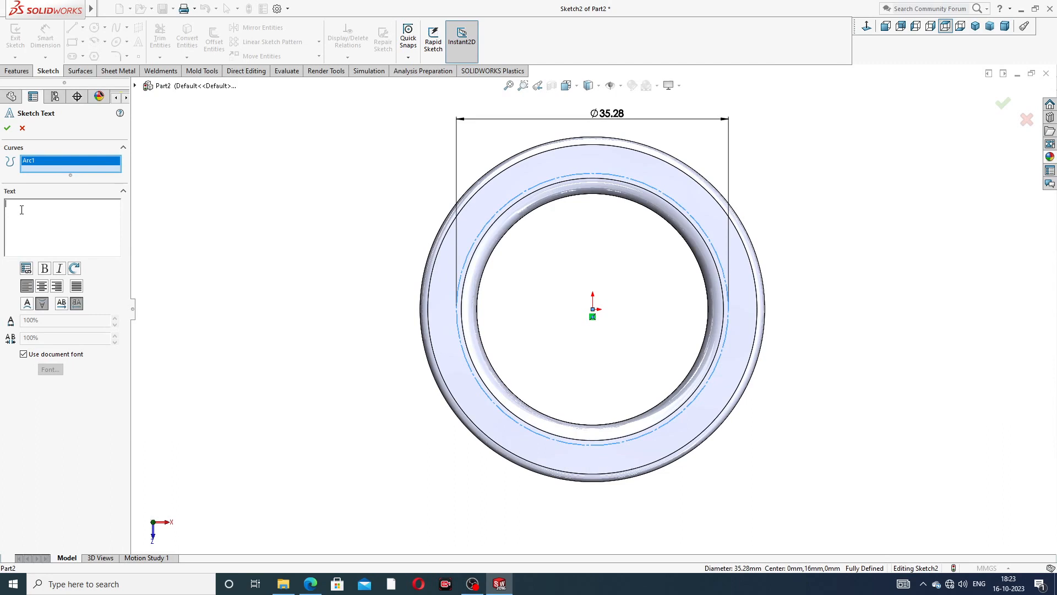
type("MAD")
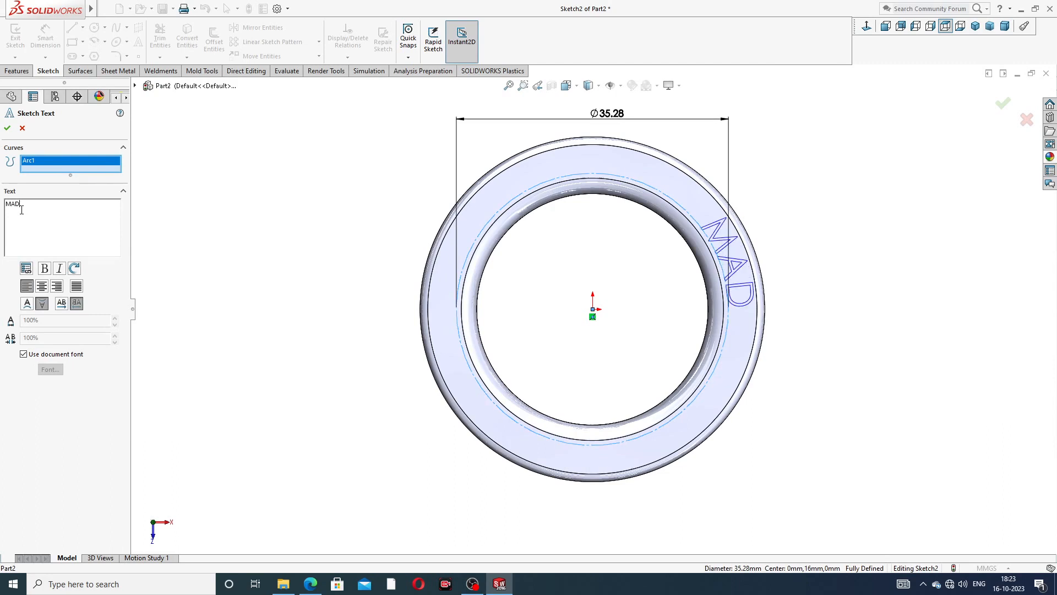
type("E IN INDIA          ")
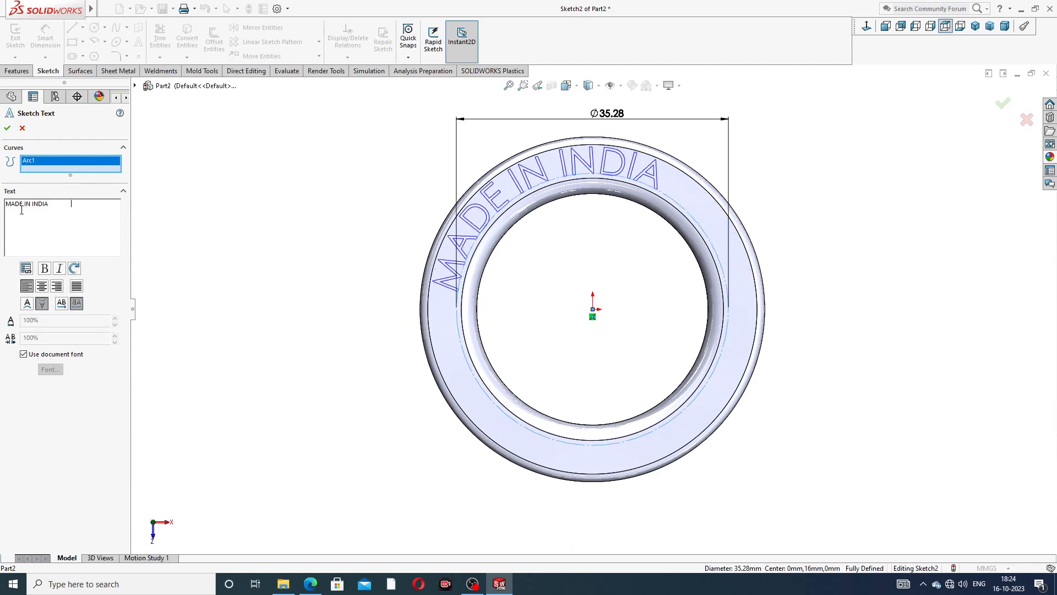
type("  MT")
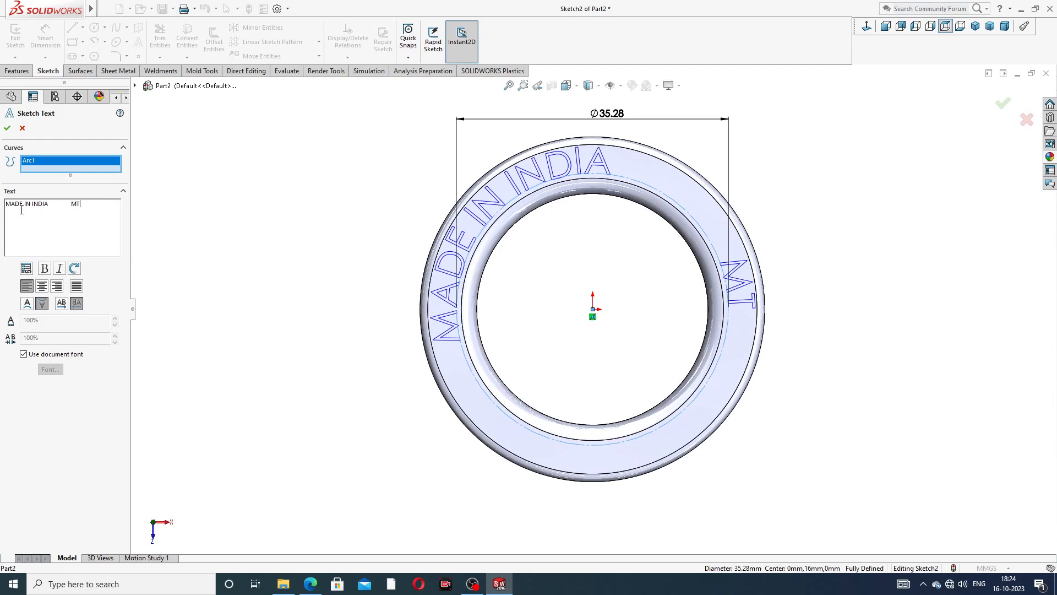
type("12")
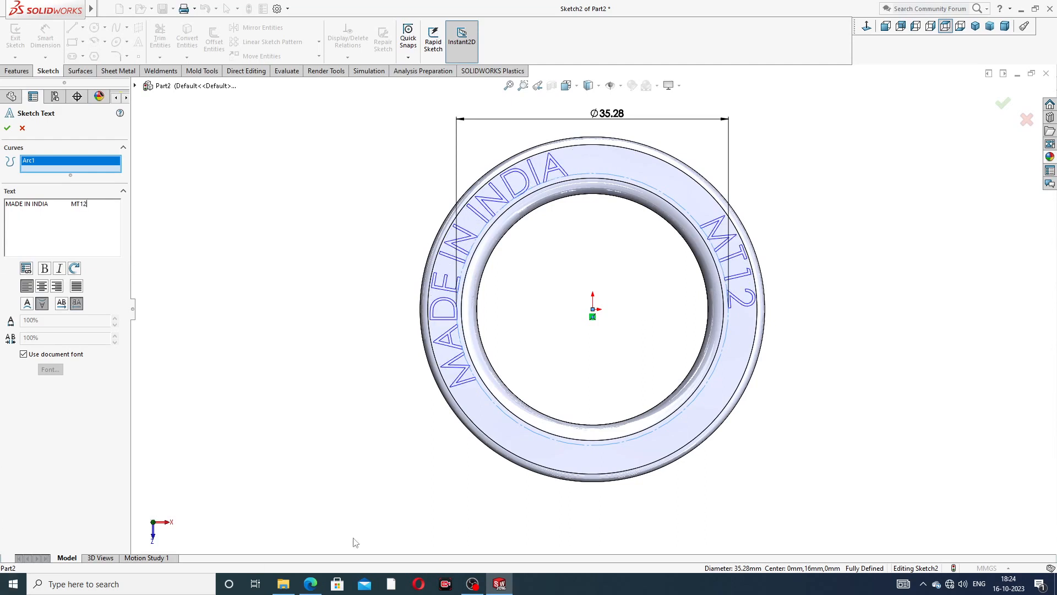
left_click(310, 583)
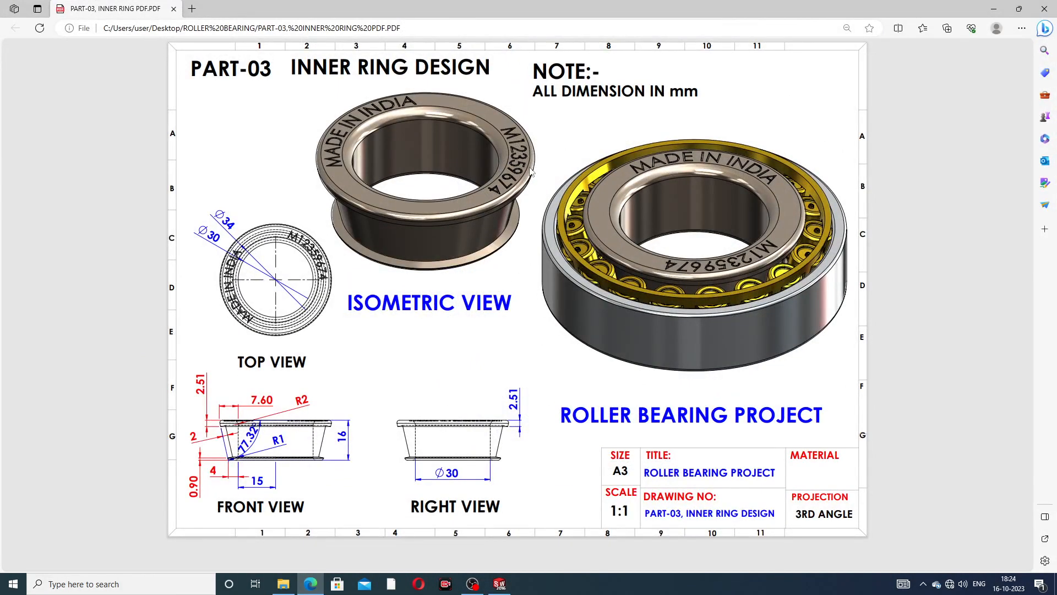
left_click(308, 584)
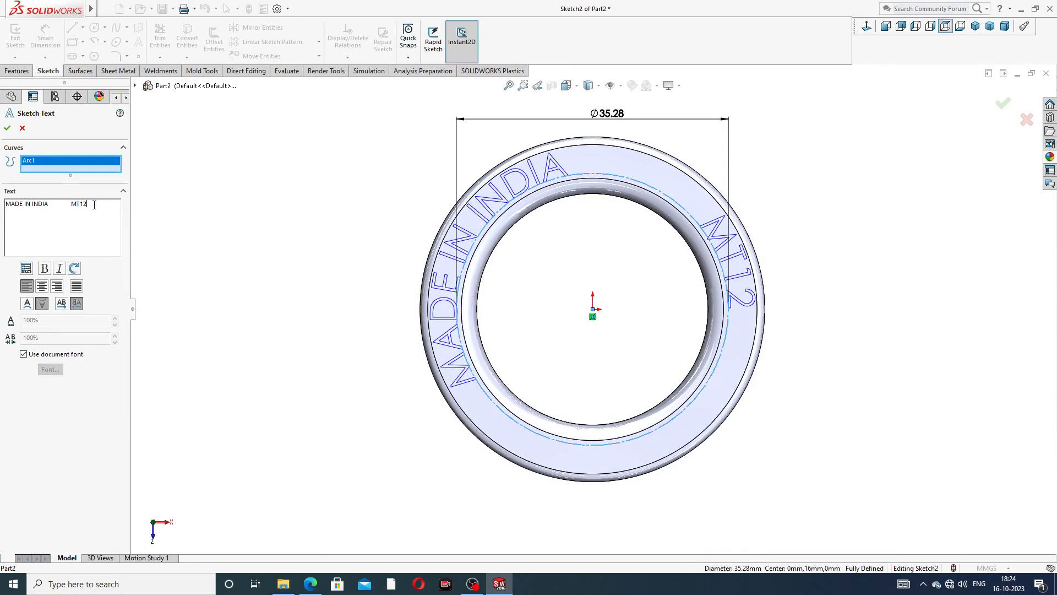
type("3")
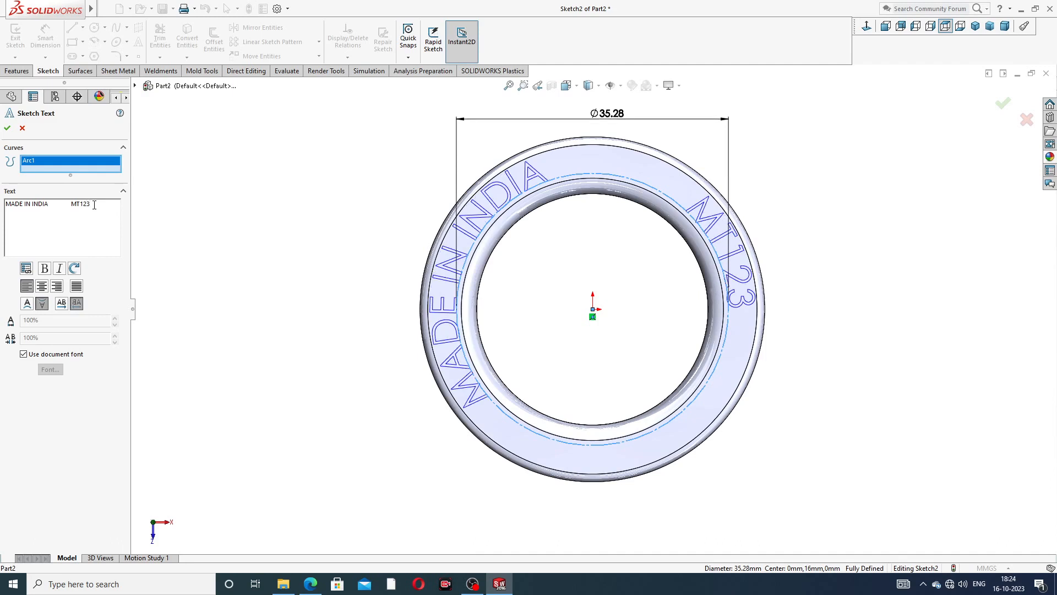
type("59674")
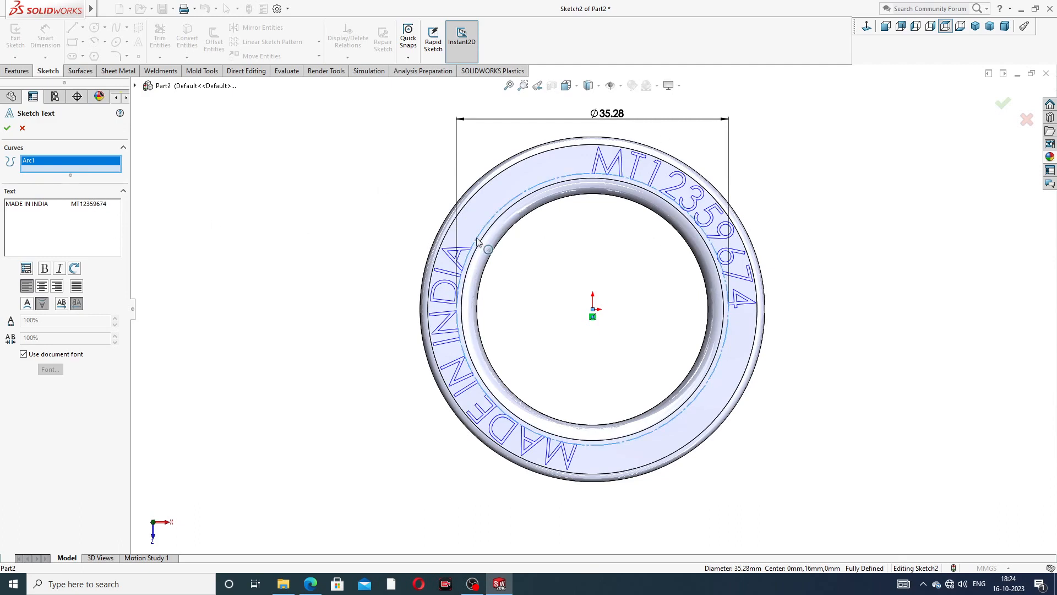
Shorten the run of spaces between "MADE IN INDIA" and "MT12359674" and accept the sketch text
left_click(77, 204)
key("BackSpace")
key("BackSpace")
key("BackSpace")
key("BackSpace")
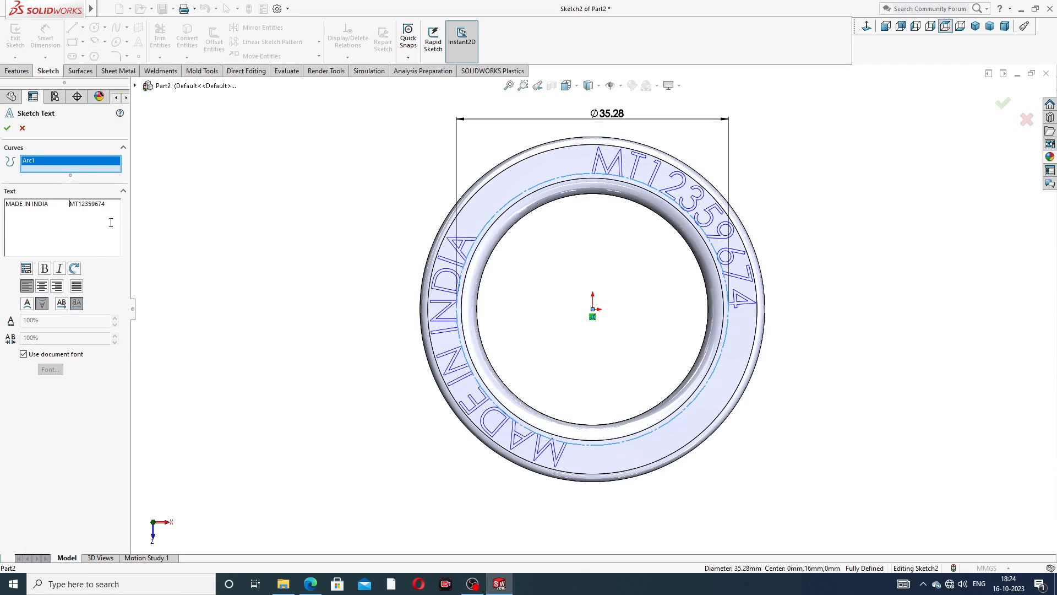
key("BackSpace")
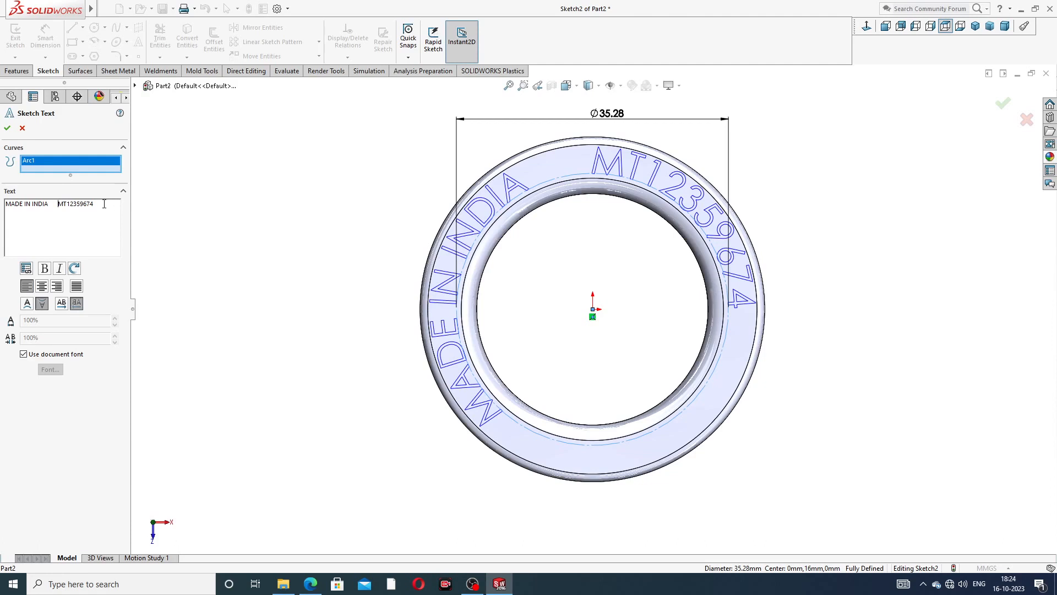
left_click(4, 129)
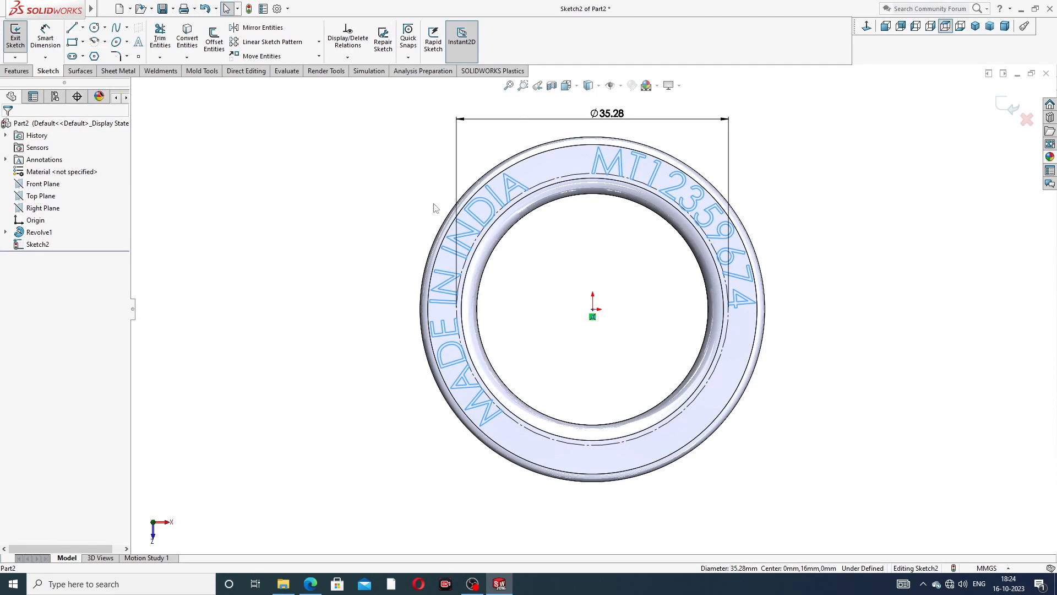
Override the document font for the curved sketch text and set its character height to 2.8 mm
double_click(512, 186)
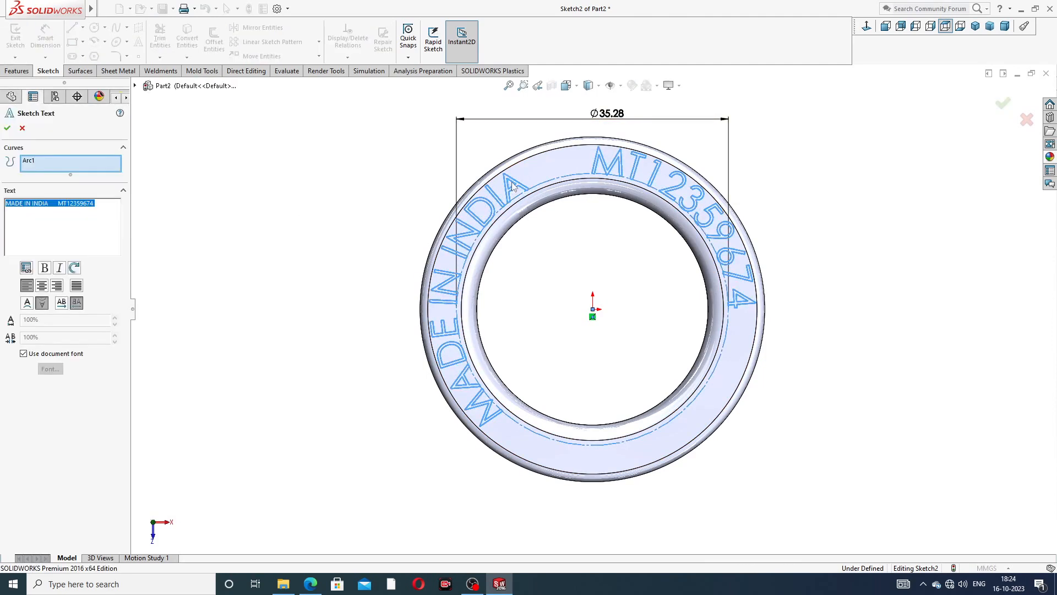
left_click(66, 355)
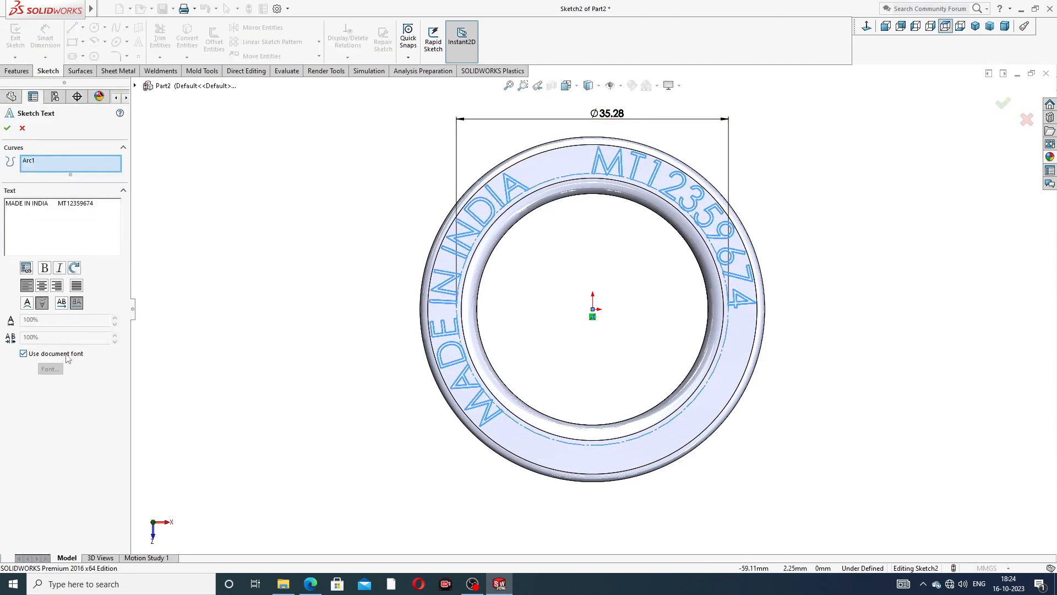
left_click(50, 369)
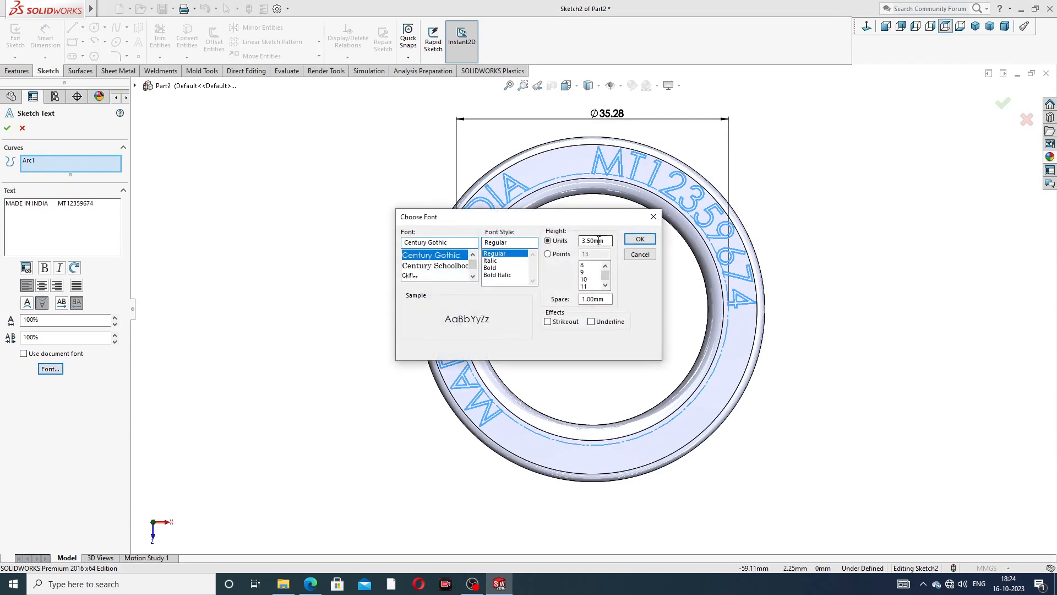
left_click_drag(604, 241, 548, 250)
type("2.8")
key("Return")
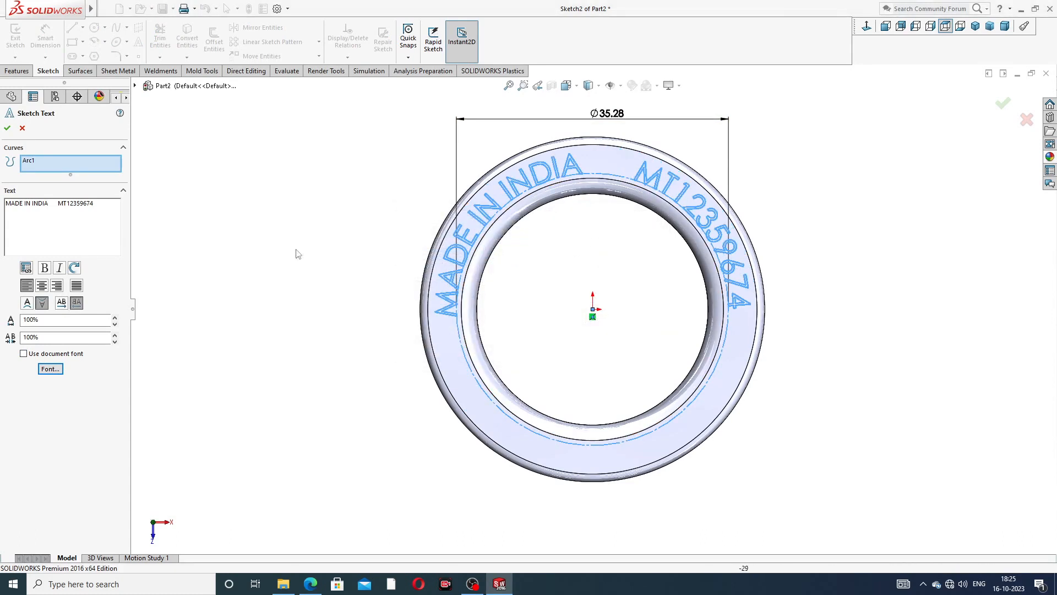
left_click(8, 128)
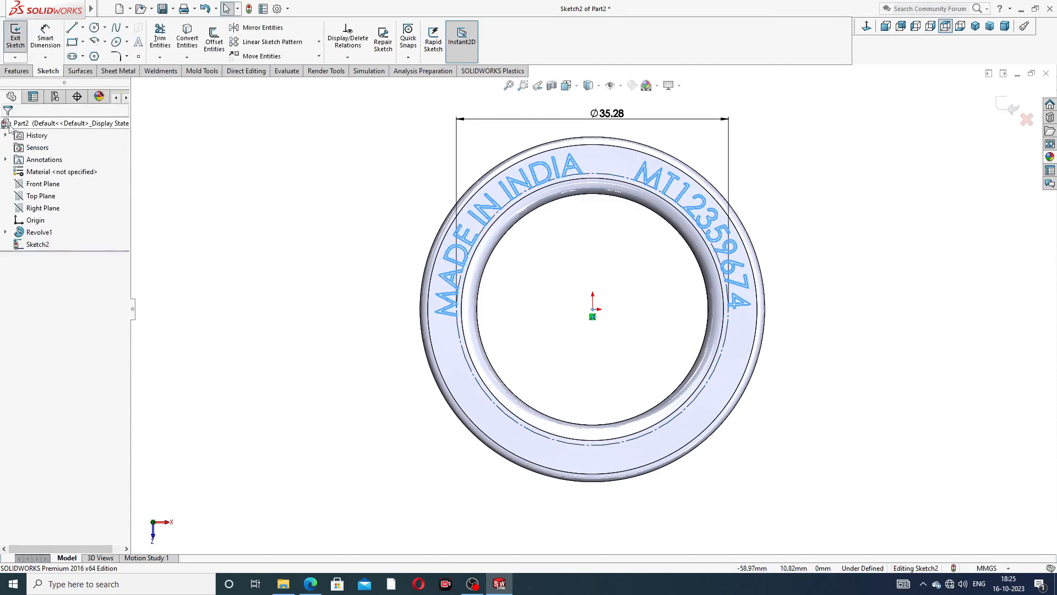
Engrave the lettering into the ring's top face with a blind extruded cut 0.4 mm deep
left_click(17, 70)
left_click(163, 44)
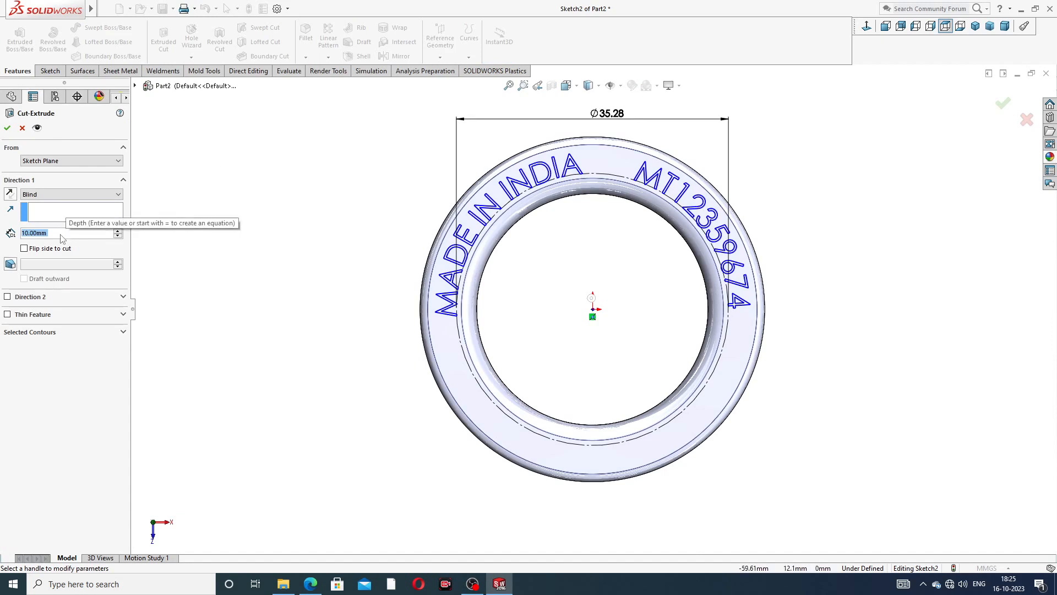
type(".")
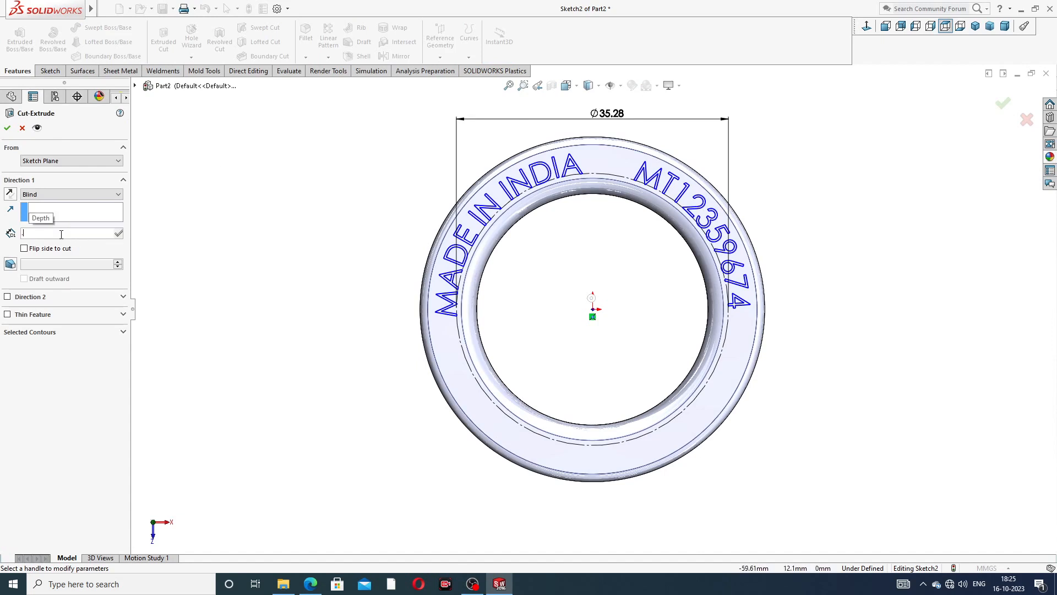
type("4")
key("Return")
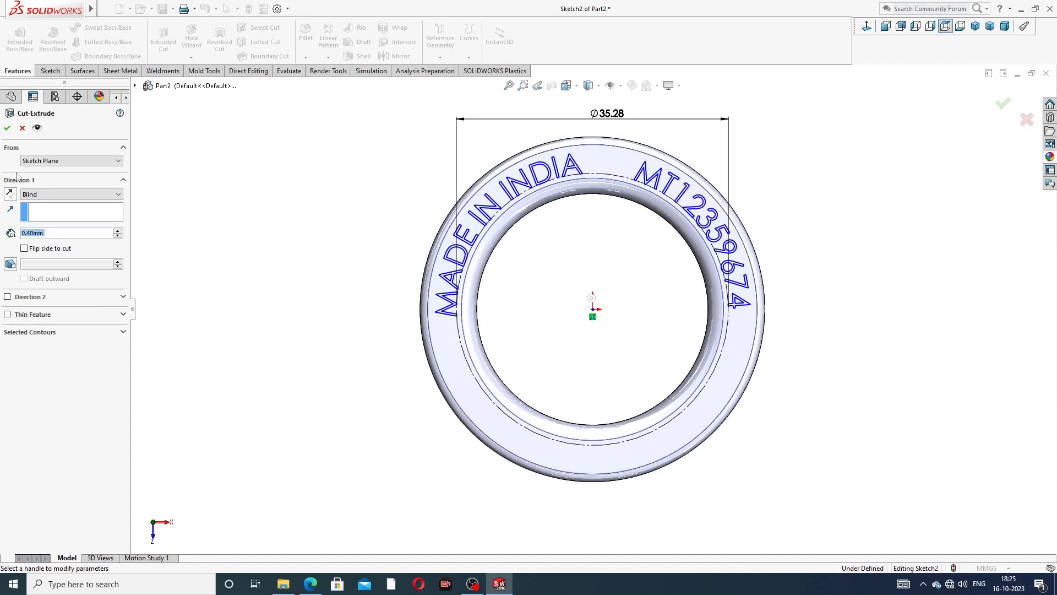
left_click(7, 128)
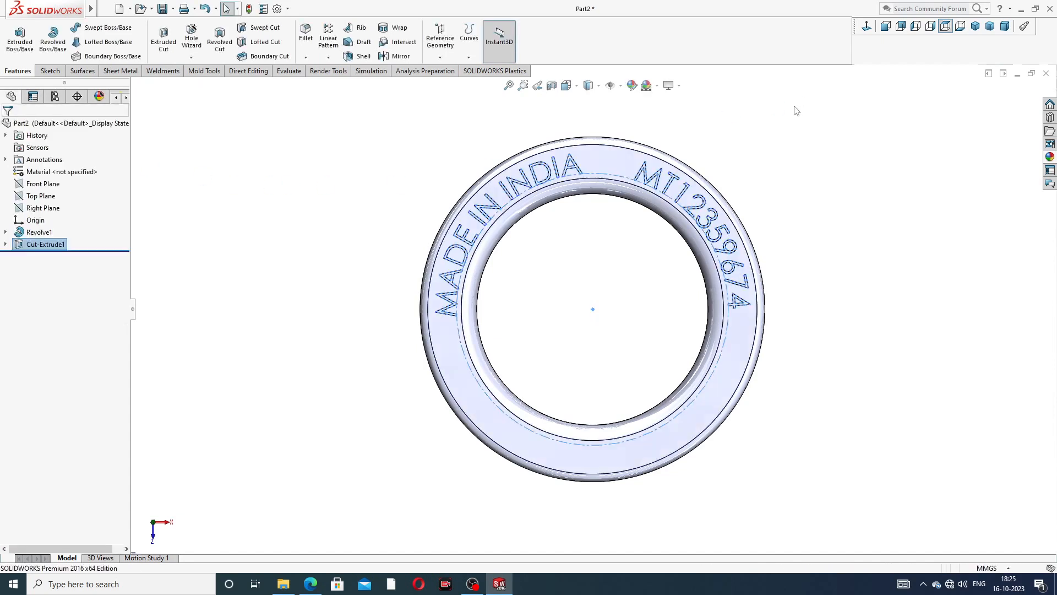
left_click(792, 167)
middle_click_drag(775, 198, 844, 193)
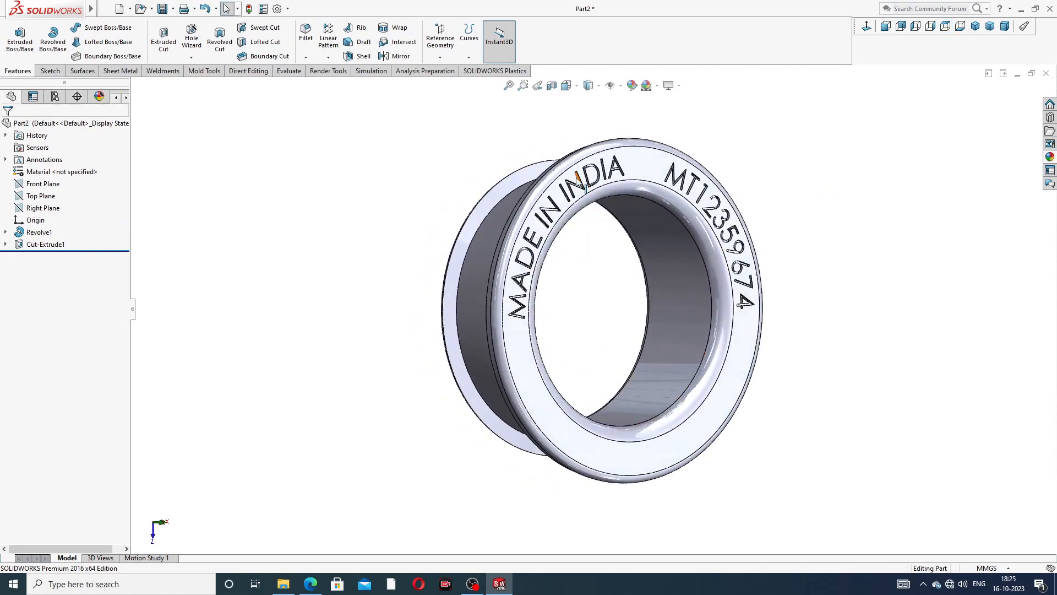
mouse_move(576, 177)
middle_mouse_down()
mouse_move(665, 238)
mouse_move(575, 198)
middle_mouse_up()
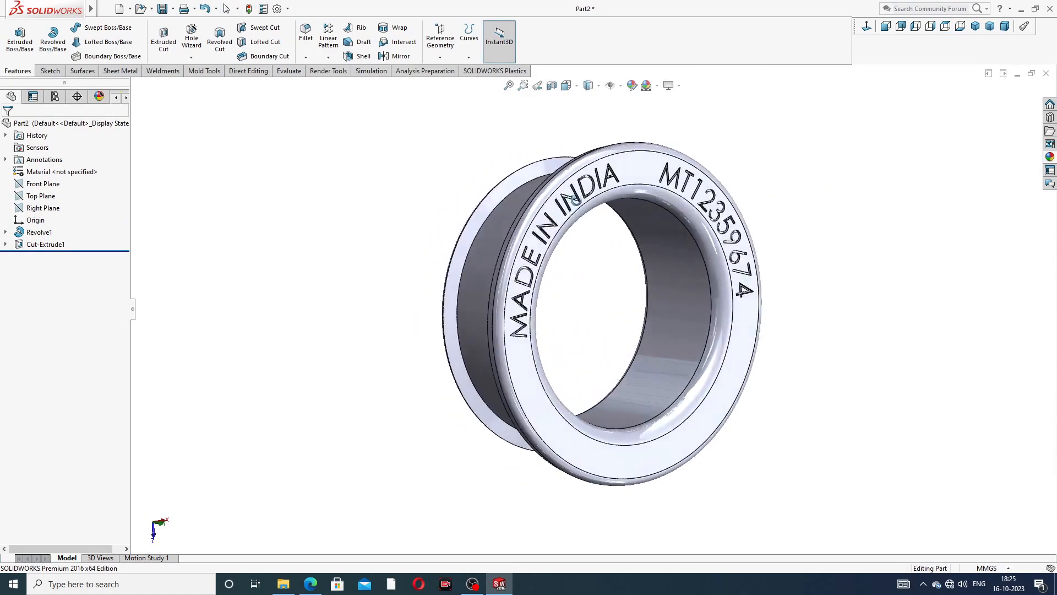
Apply the polished nickel metal appearance to the whole inner ring part
scroll(582, 215, "up", 2)
left_click(1050, 157)
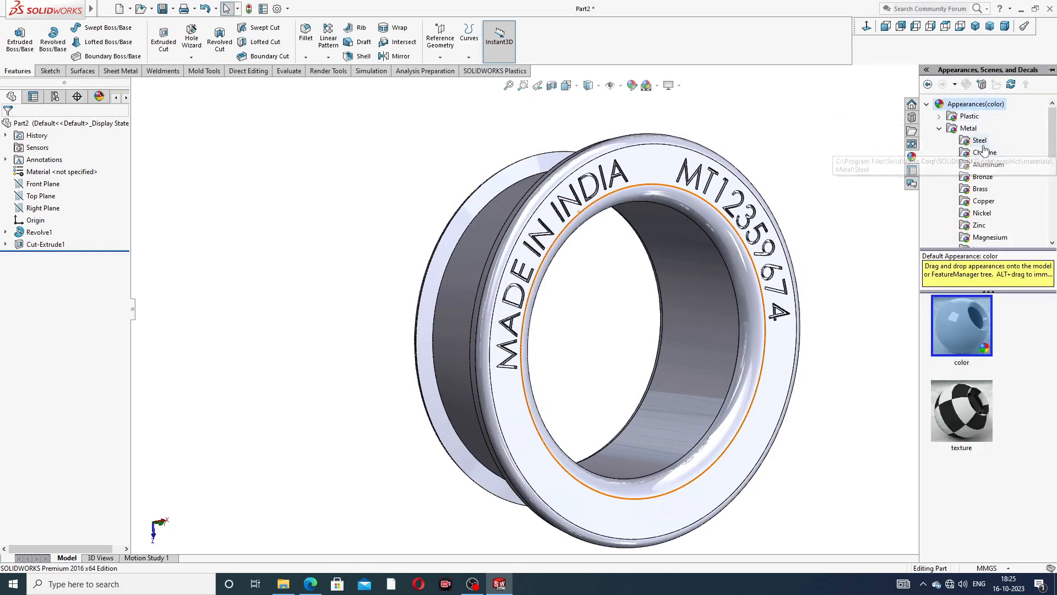
left_click(984, 214)
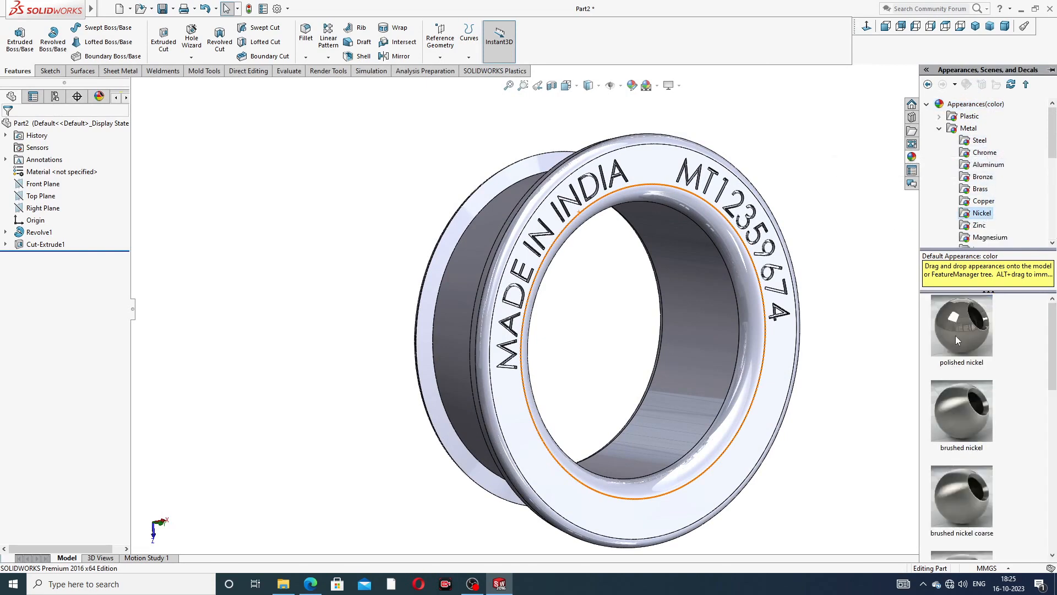
double_click(956, 335)
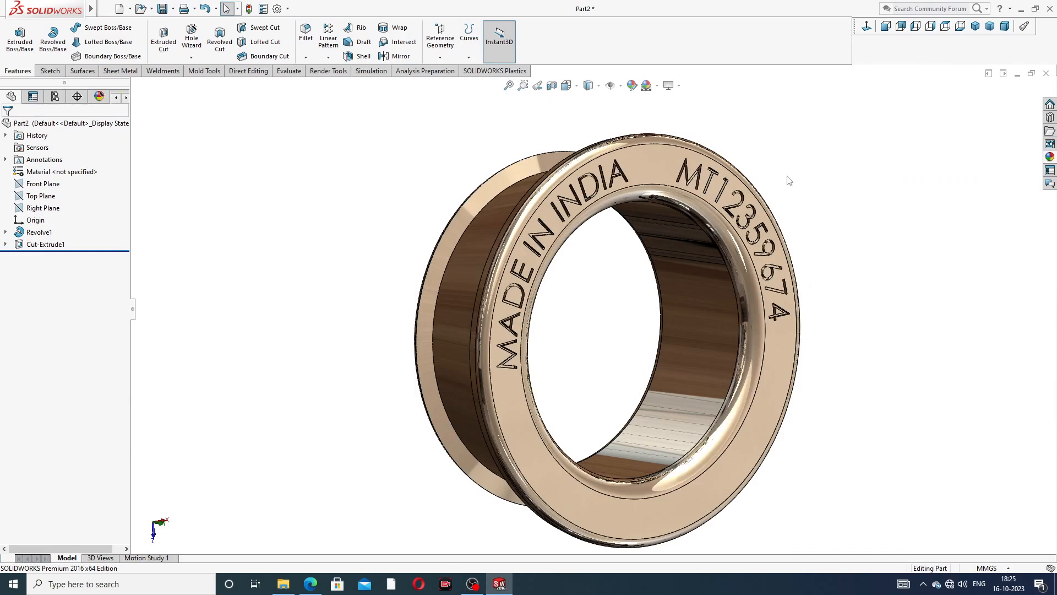
middle_click_drag(767, 299, 619, 308)
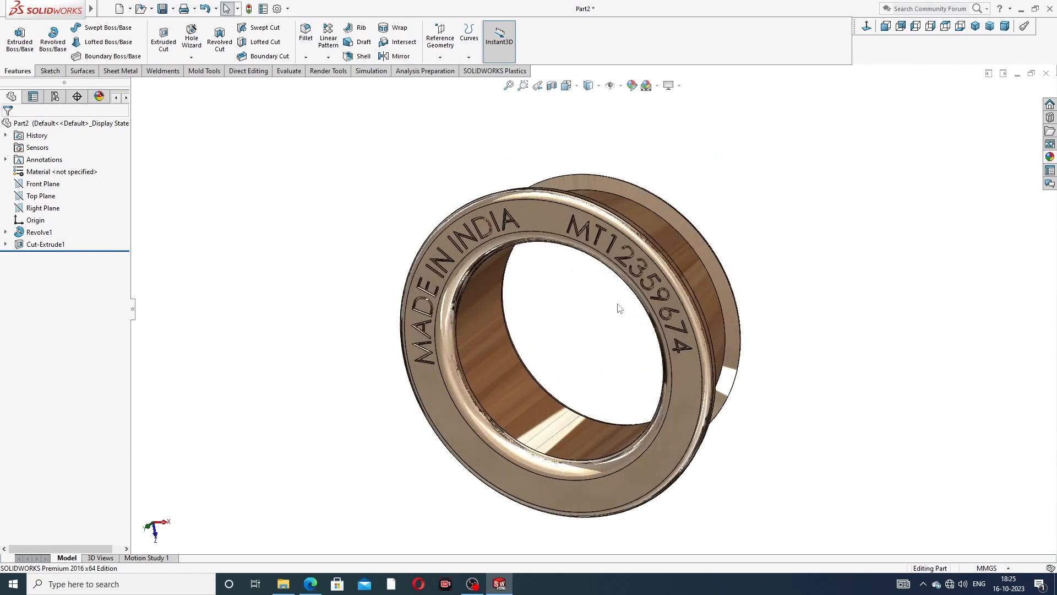
Color the engraved lettering cut dark grey, with RGB values 64, 64, 64
left_click(46, 244)
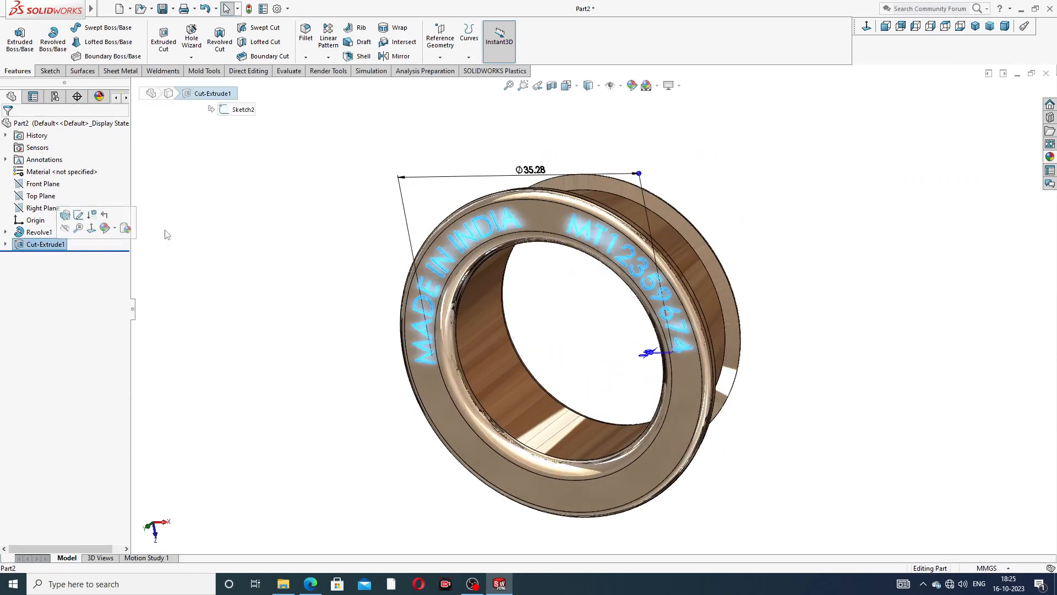
left_click(633, 86)
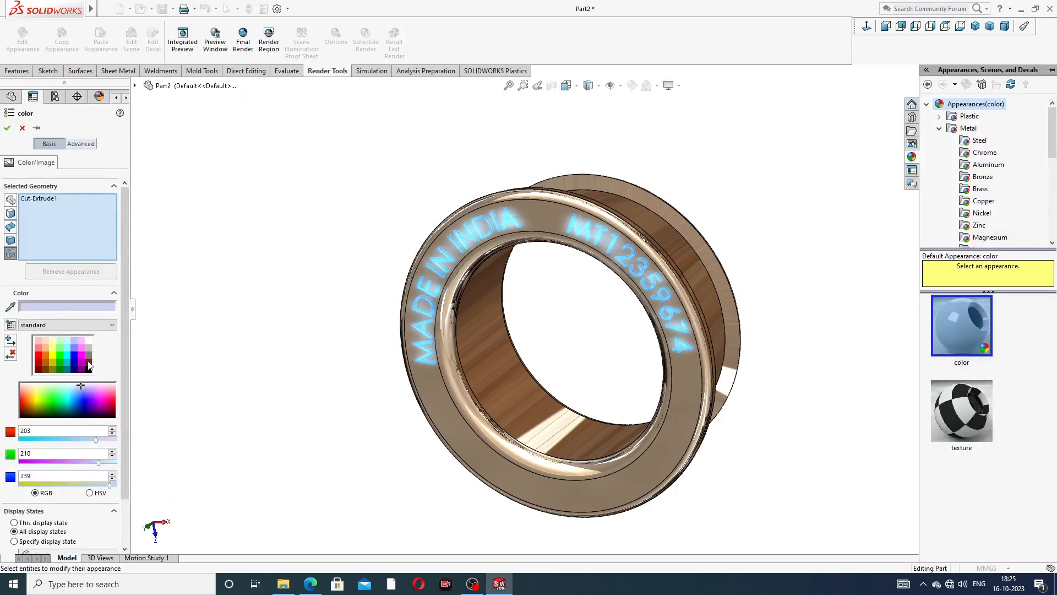
left_click(88, 365)
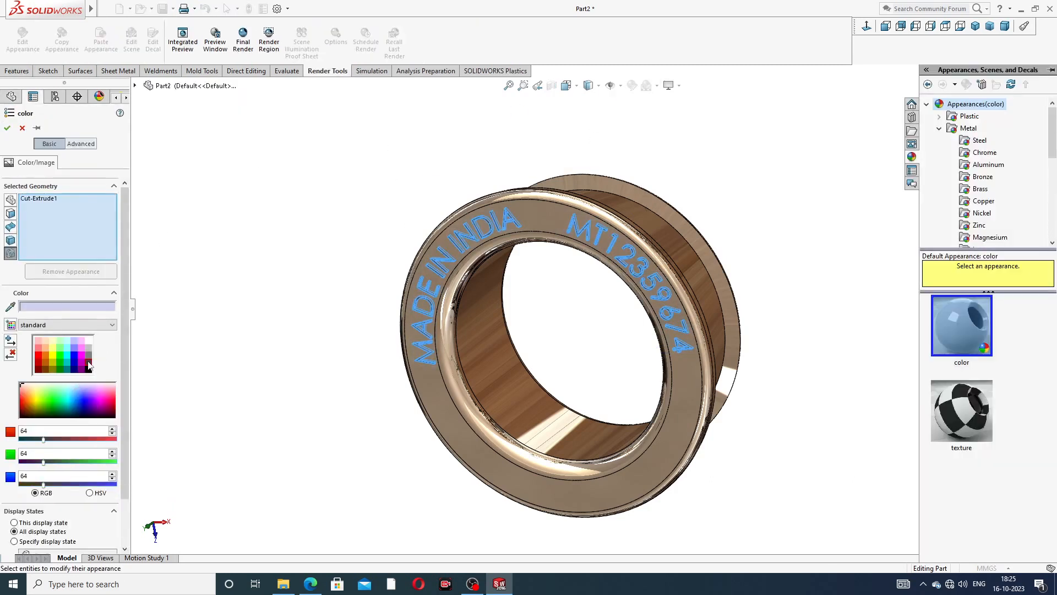
left_click(8, 128)
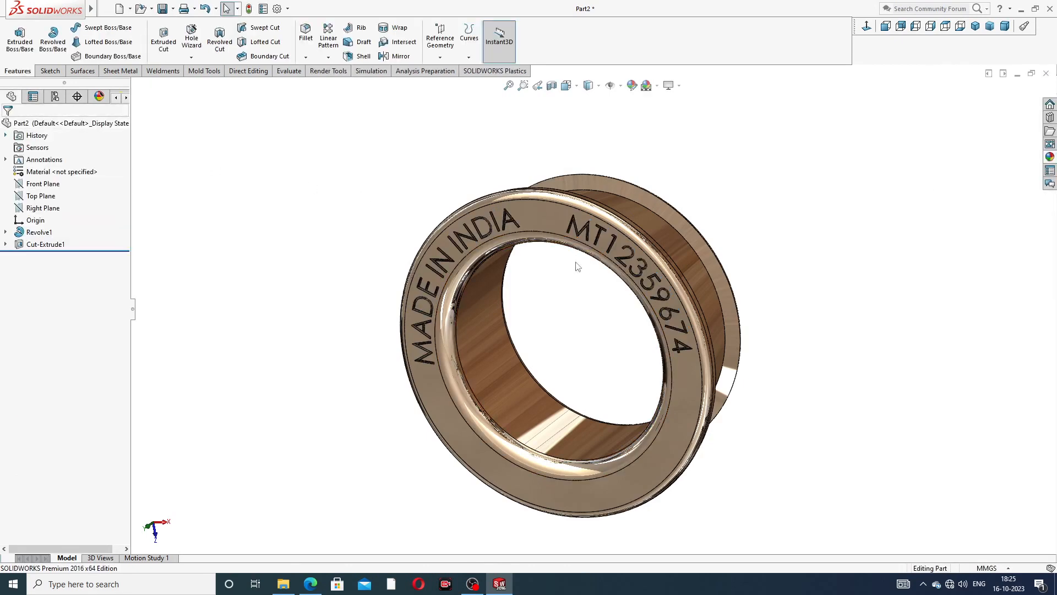
Examine the finished ring in isometric and other orientations, and compare it with the Part-03 inner ring drawing
key("ctrl+1")
middle_click_drag(609, 215, 815, 148)
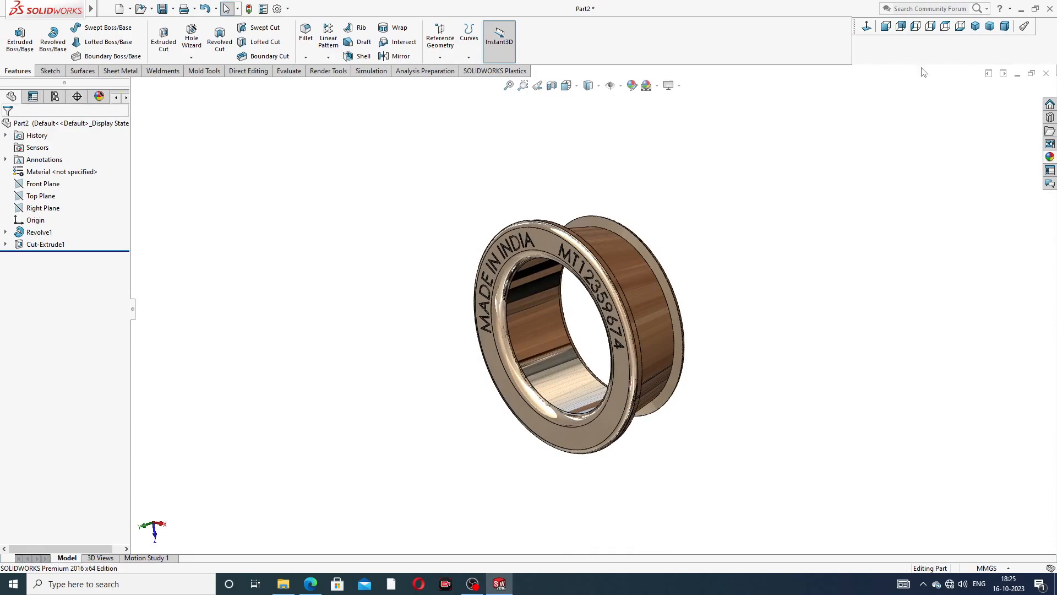
left_click(975, 26)
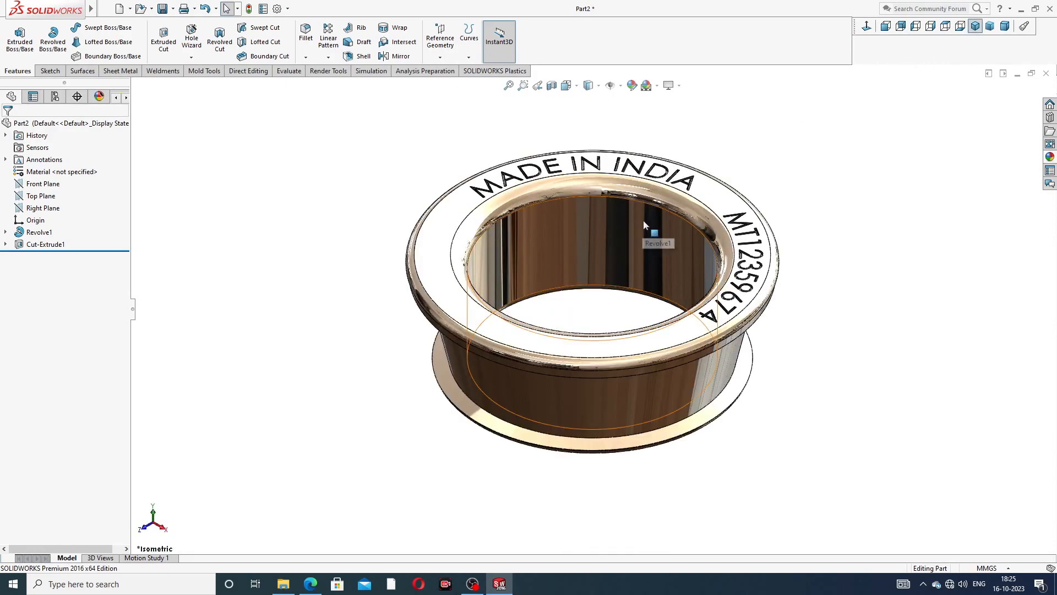
middle_click_drag(641, 236, 578, 361)
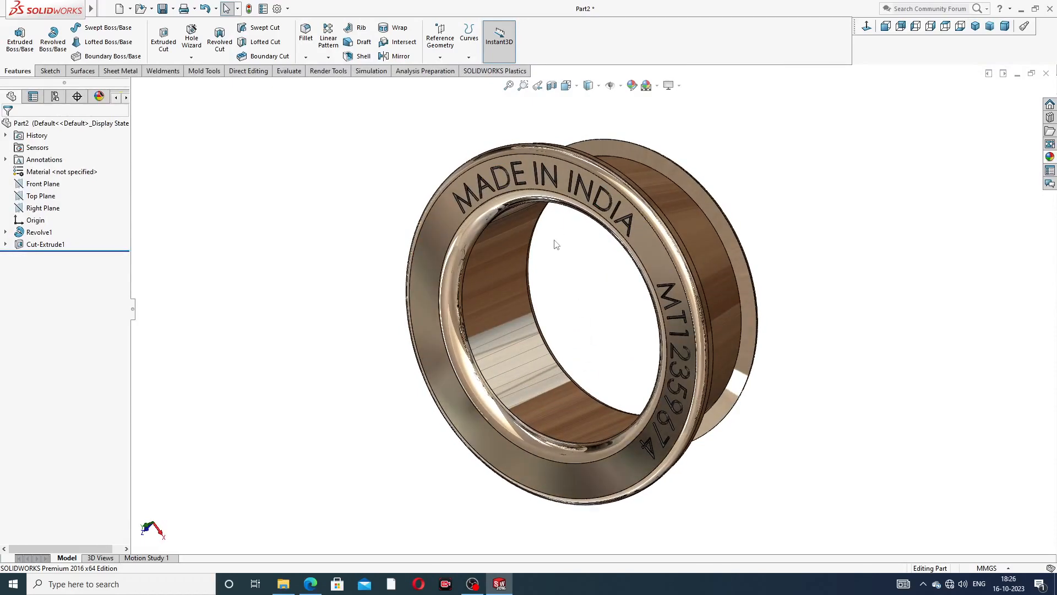
scroll(555, 242, "down", 1)
scroll(558, 246, "up", 2)
scroll(602, 323, "down", 1)
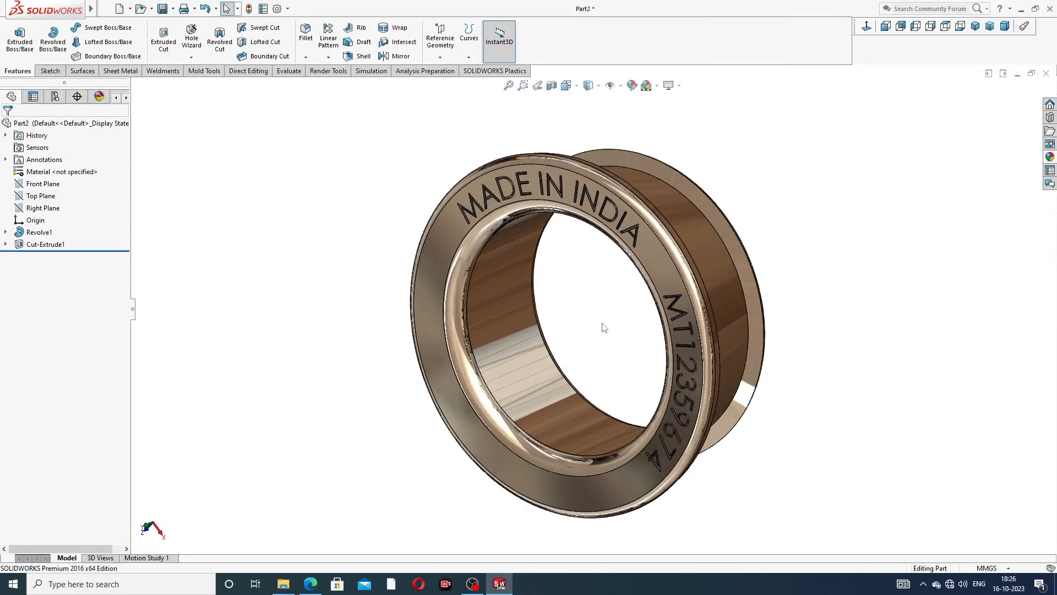
scroll(608, 380, "down", 1)
scroll(614, 372, "up", 1)
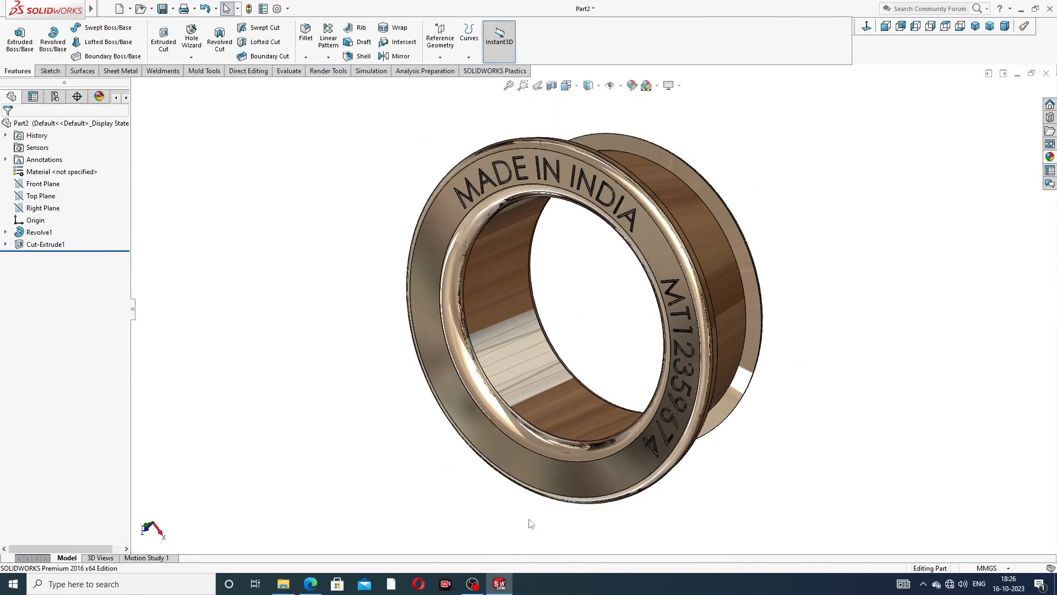
left_click(313, 583)
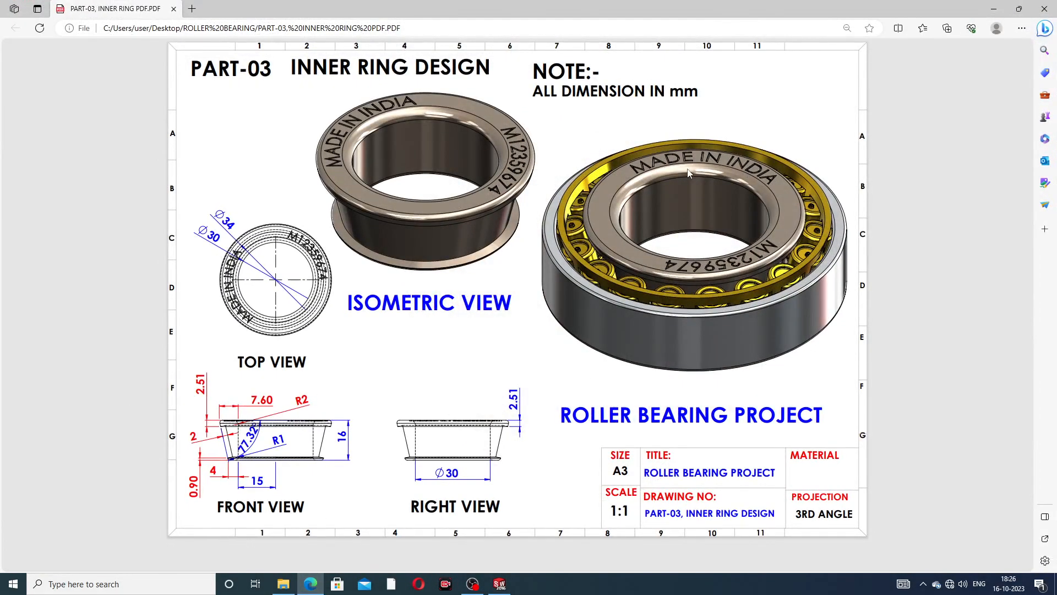
left_click(499, 584)
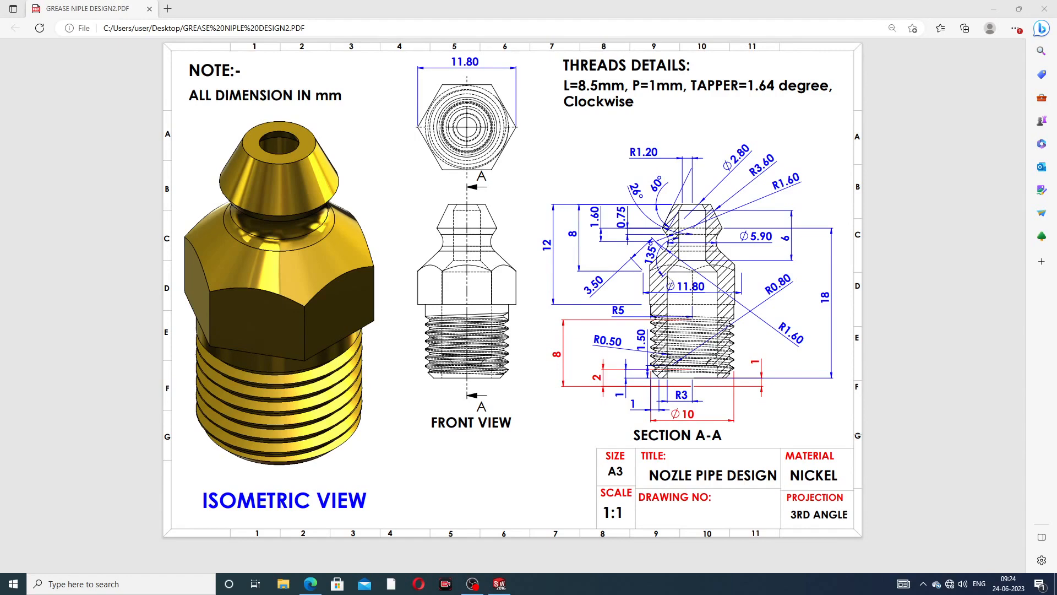
Switch from the nozzle pipe drawing to SOLIDWORKS and examine the grease nipple model's body, hexagon and thread from several angles
left_click(310, 584)
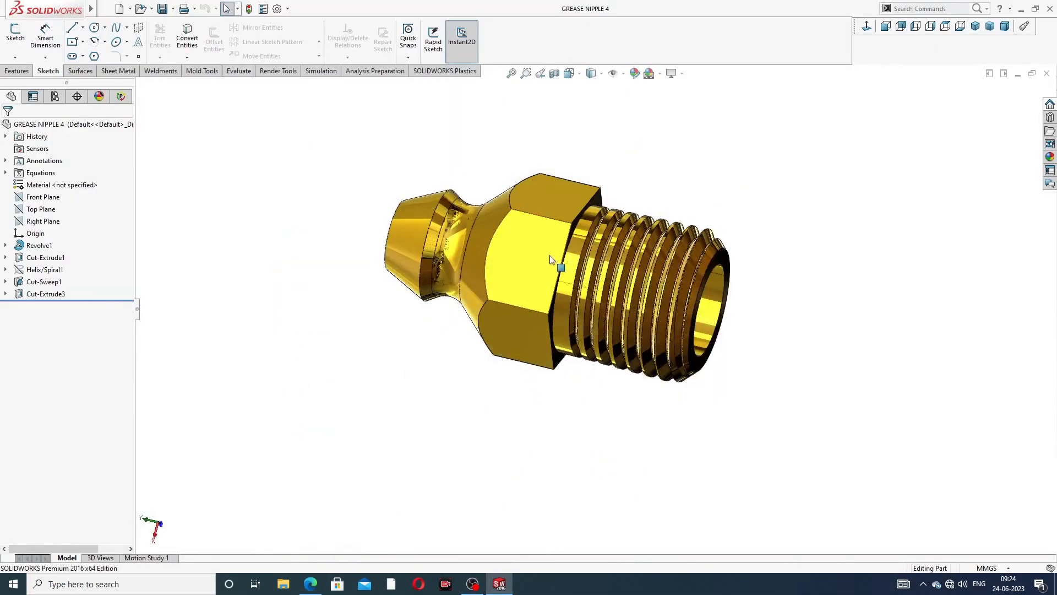
scroll(551, 260, "down", 3)
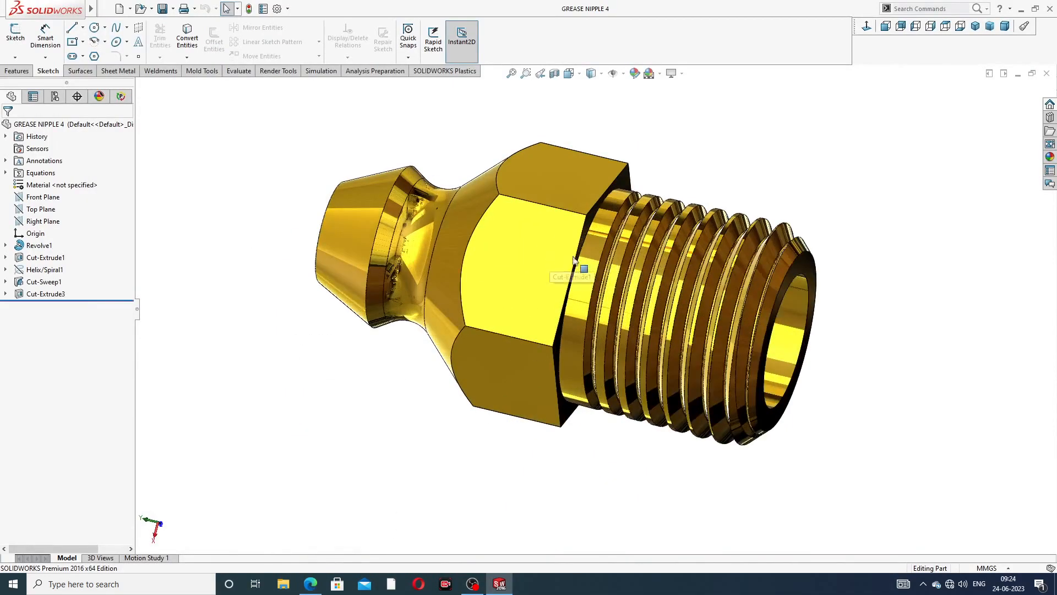
middle_click_drag(556, 264, 642, 231)
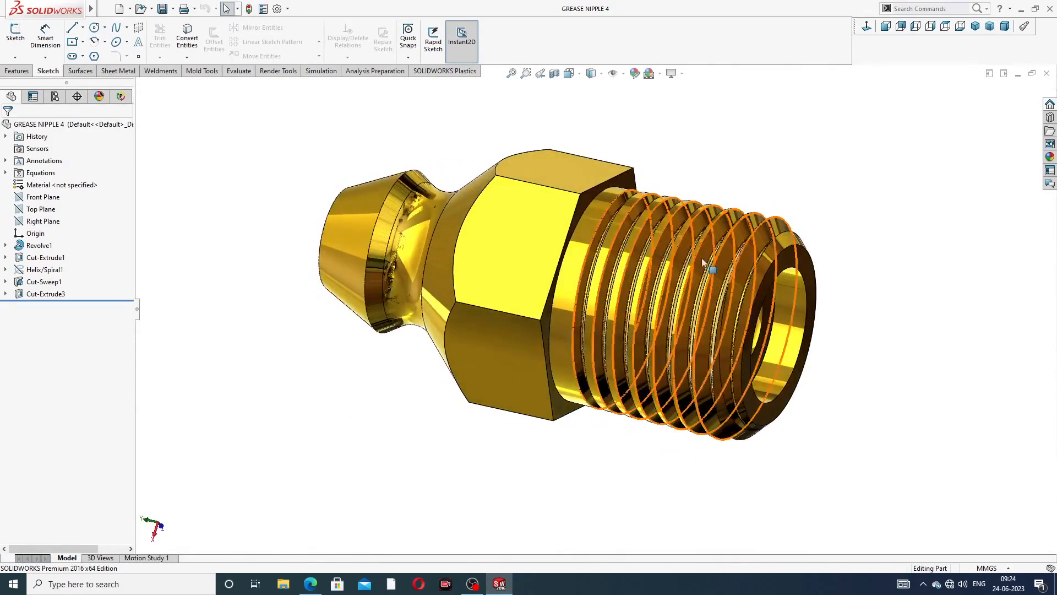
scroll(712, 275, "down", 2)
scroll(803, 285, "up", 2)
middle_click_drag(752, 298, 546, 249)
middle_click_drag(653, 253, 552, 288)
scroll(752, 301, "up", 3)
scroll(738, 300, "down", 3)
middle_click_drag(556, 218, 622, 174)
mouse_move(555, 273)
middle_mouse_down()
mouse_move(663, 225)
mouse_move(706, 255)
mouse_move(628, 131)
mouse_move(604, 199)
mouse_move(556, 276)
middle_mouse_up()
scroll(548, 328, "down", 3)
middle_click_drag(573, 322, 630, 309)
scroll(631, 309, "down", 1)
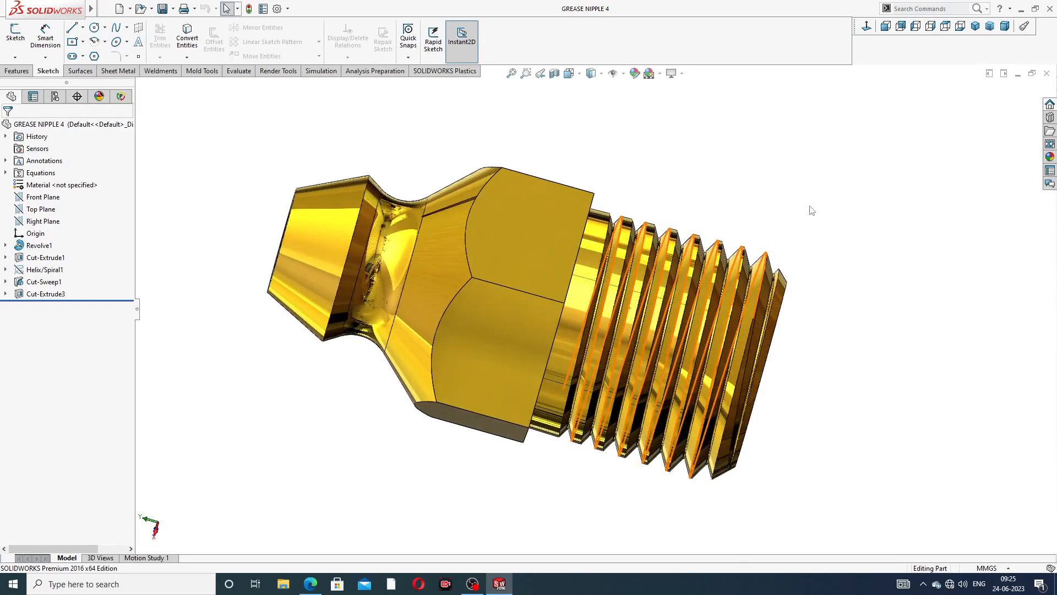
Close the grease nipple model and create a new part with the Plain White scene
left_click(1046, 74)
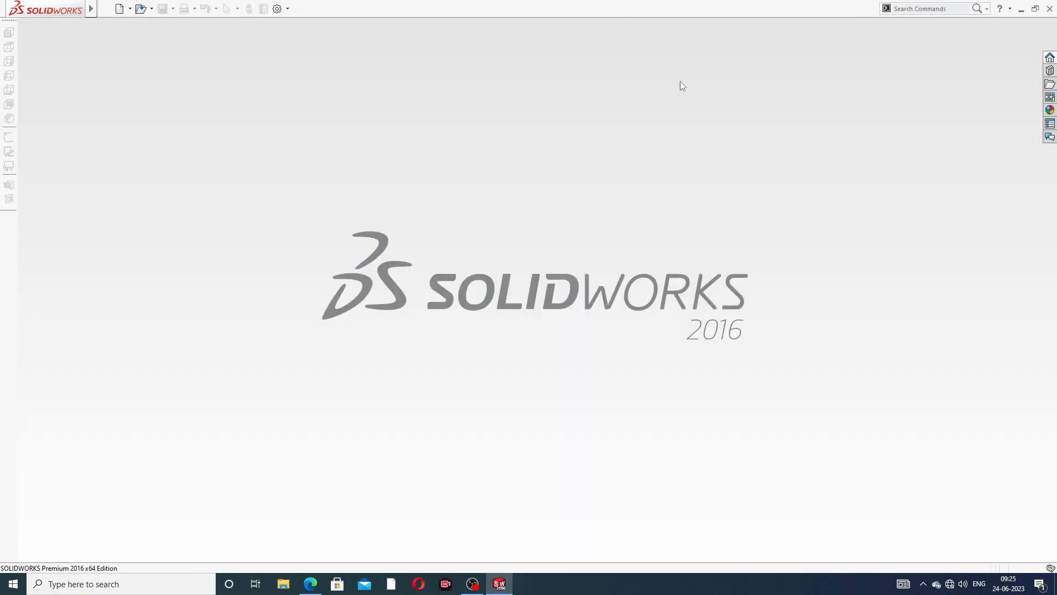
left_click(119, 10)
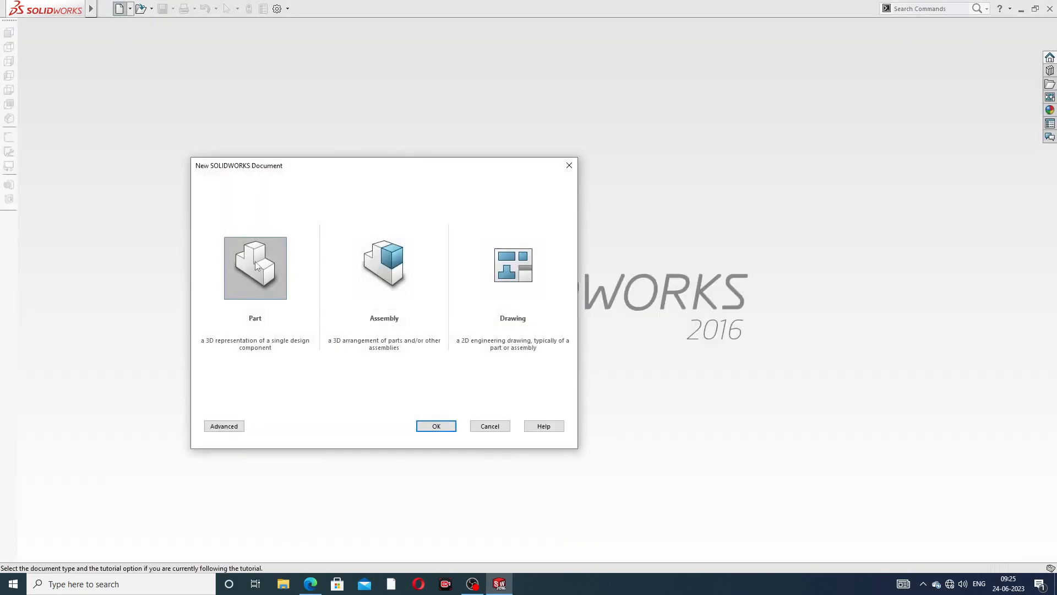
left_click(454, 430)
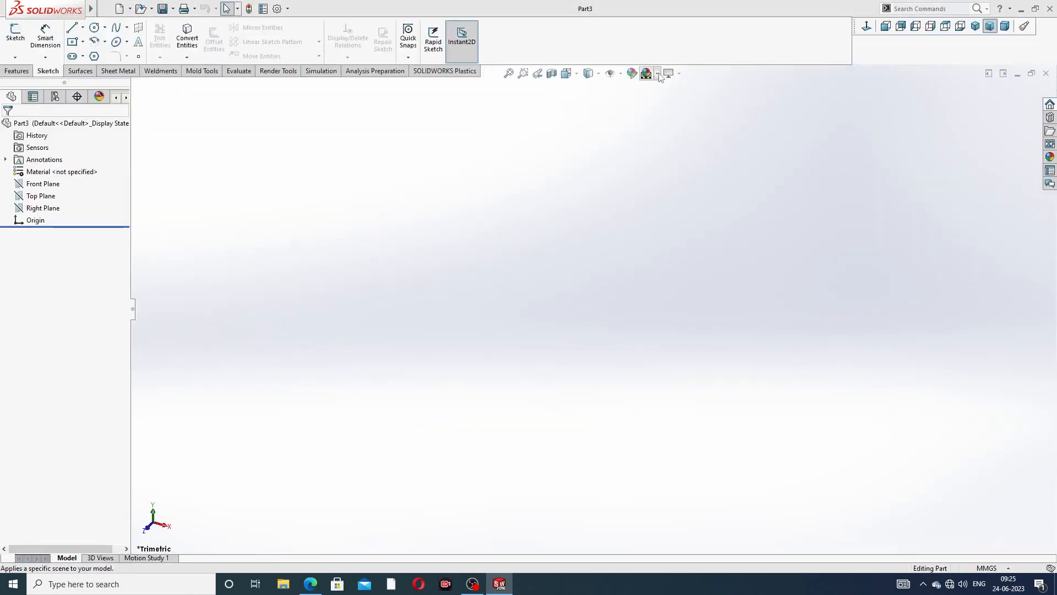
left_click(657, 74)
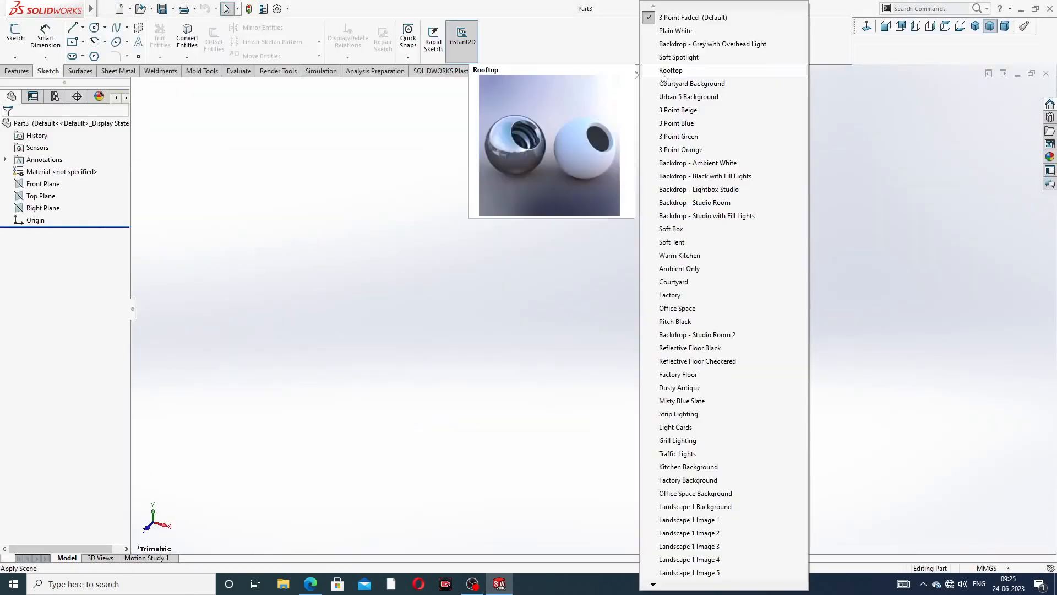
left_click(676, 31)
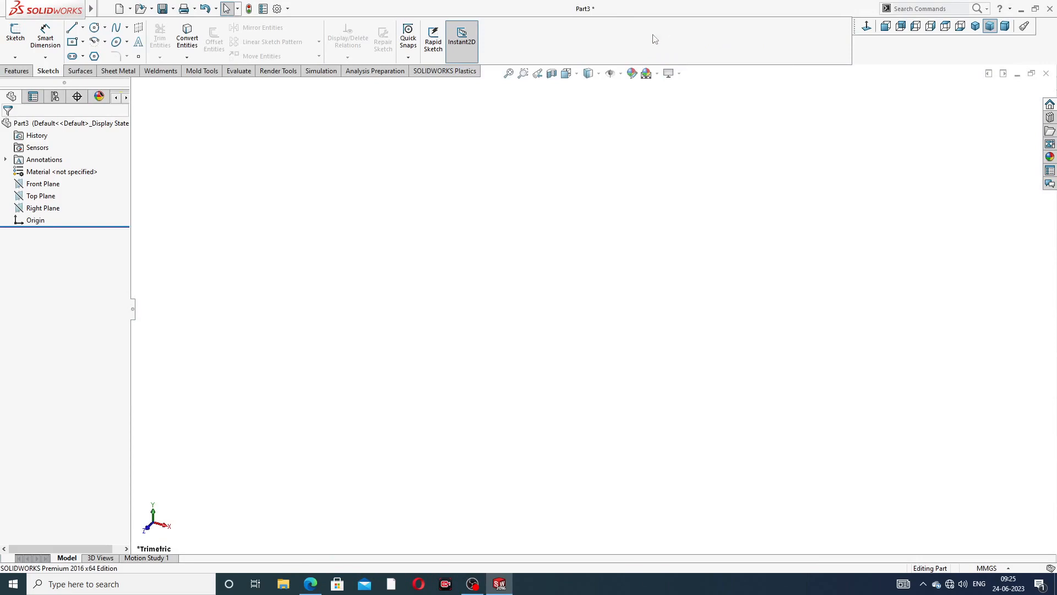
Raise both the shaded and the wireframe image quality of the new part to their highest resolution
left_click(278, 9)
left_click(380, 106)
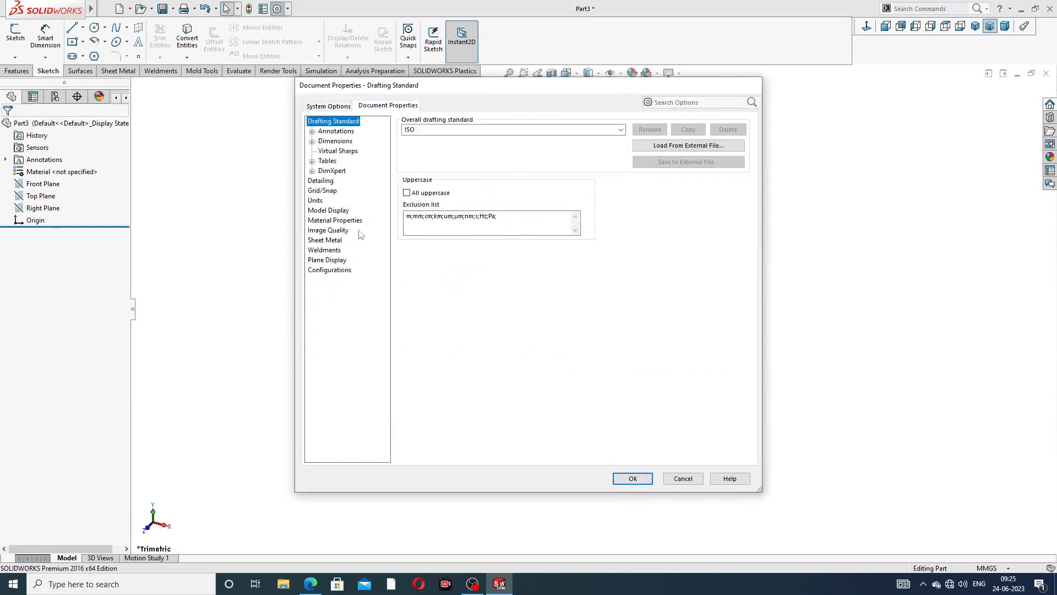
left_click(332, 231)
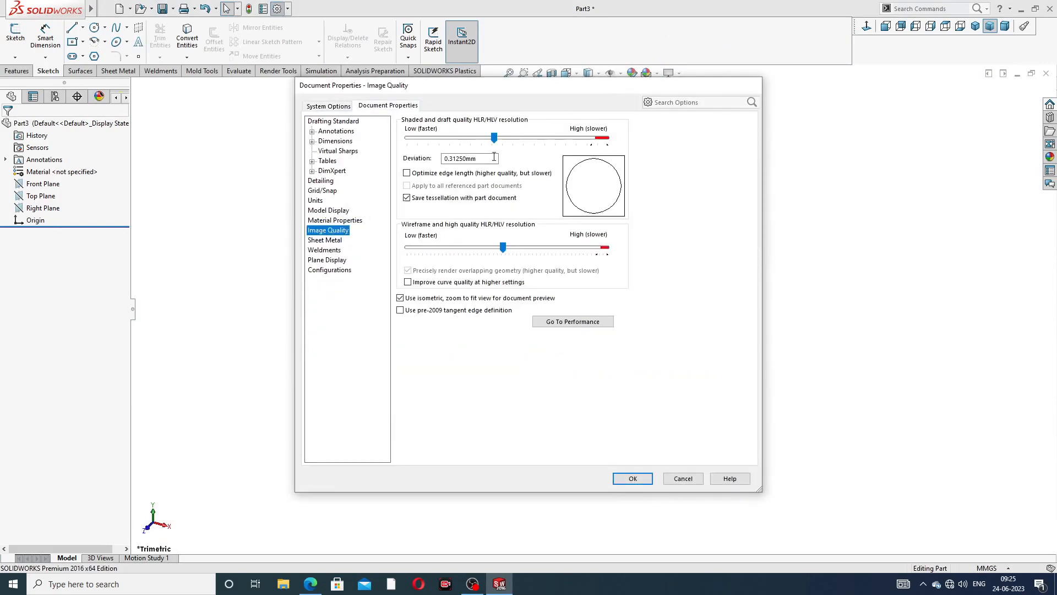
left_click_drag(494, 137, 611, 137)
left_click_drag(503, 247, 640, 256)
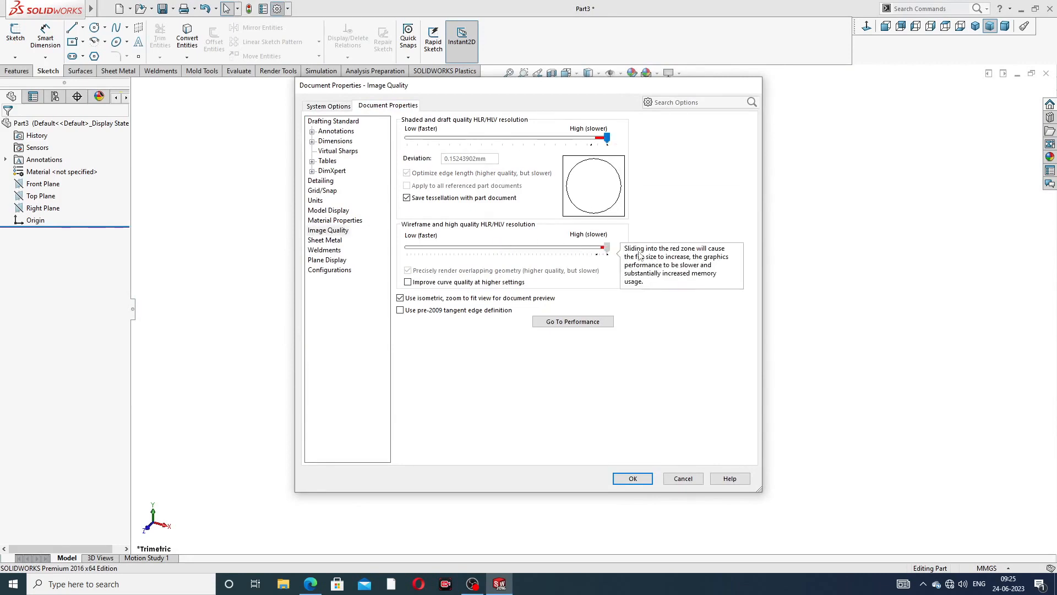
left_click(634, 478)
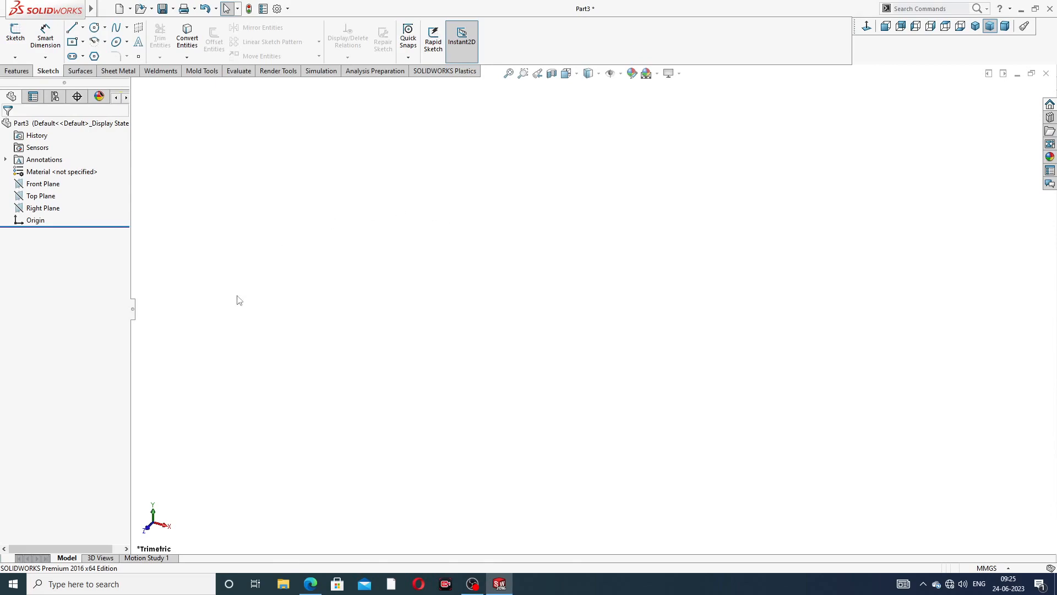
Start a sketch on the Right Plane and draw a vertical centerline about 86.7 mm long down to the origin
left_click(310, 584)
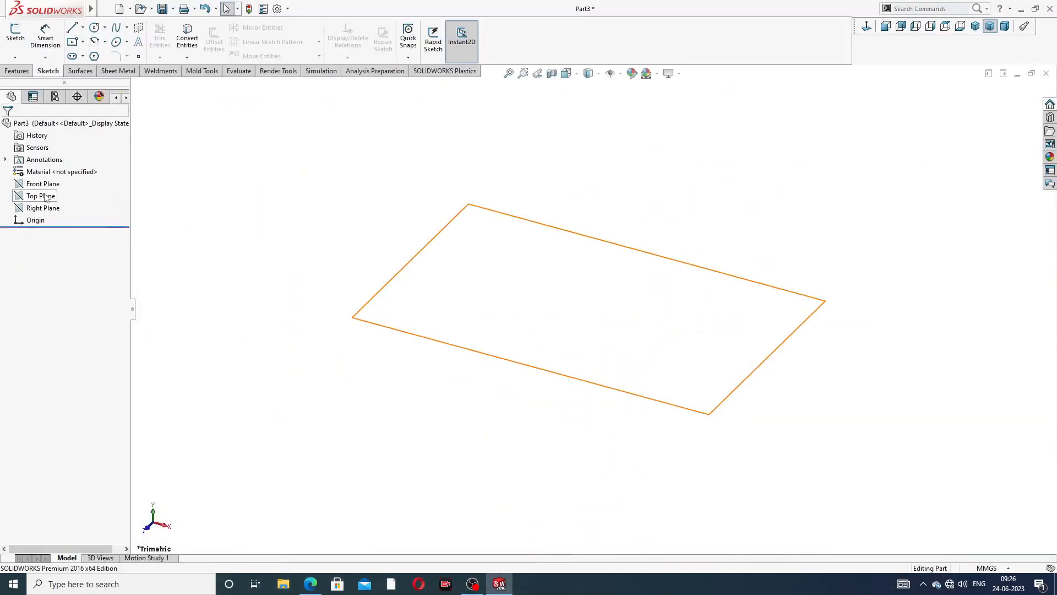
left_click(42, 207)
left_click(57, 195)
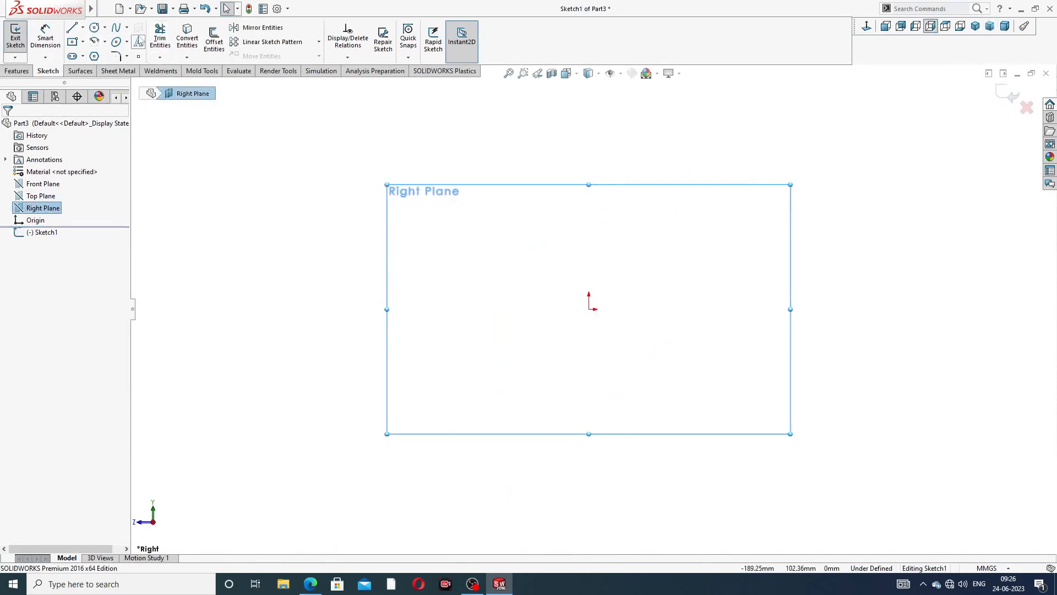
left_click(82, 28)
left_click(94, 54)
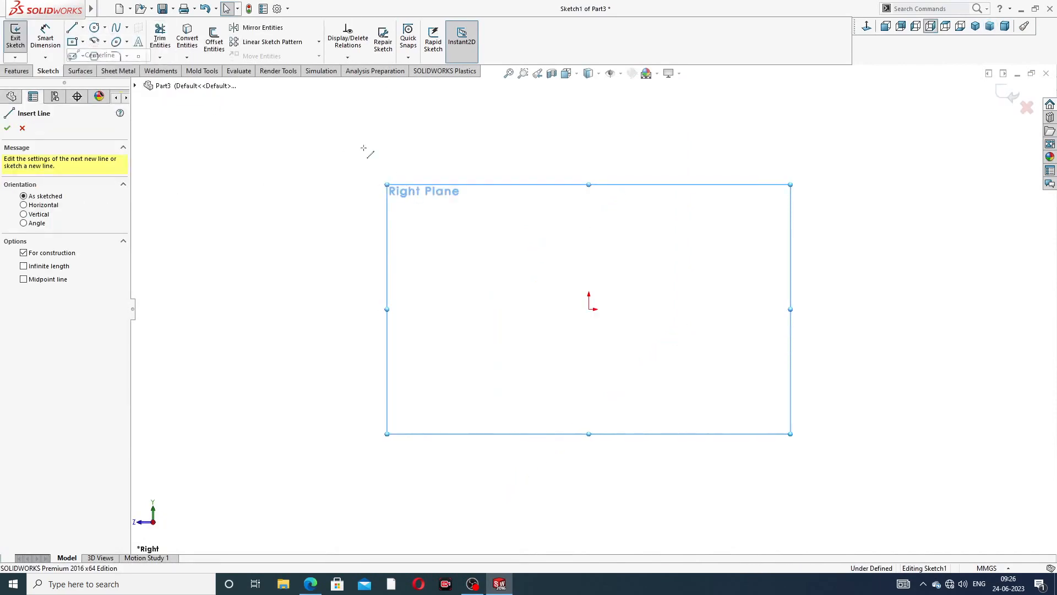
left_click(589, 117)
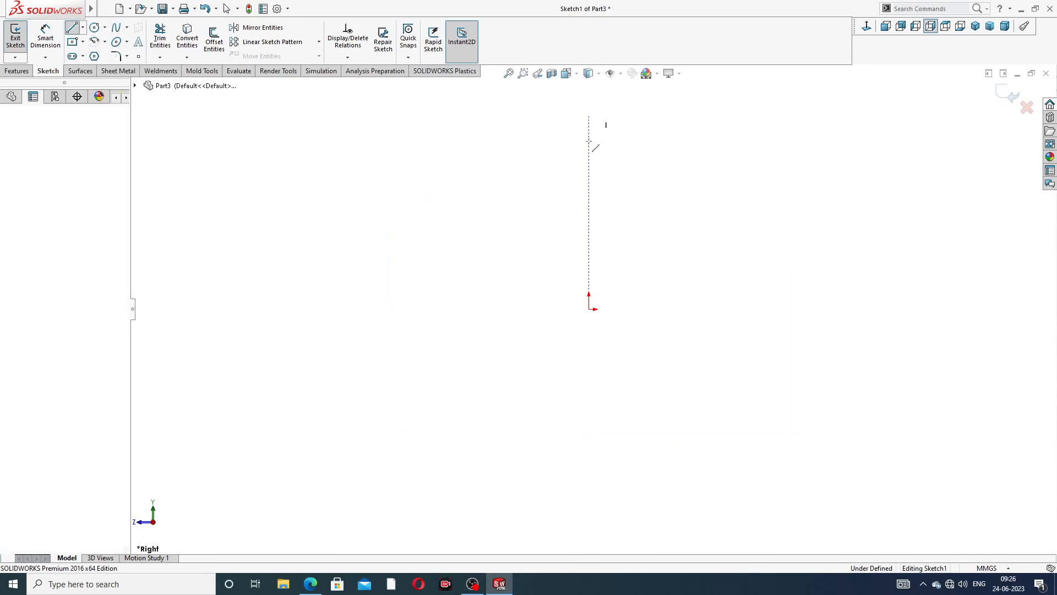
left_click(588, 309)
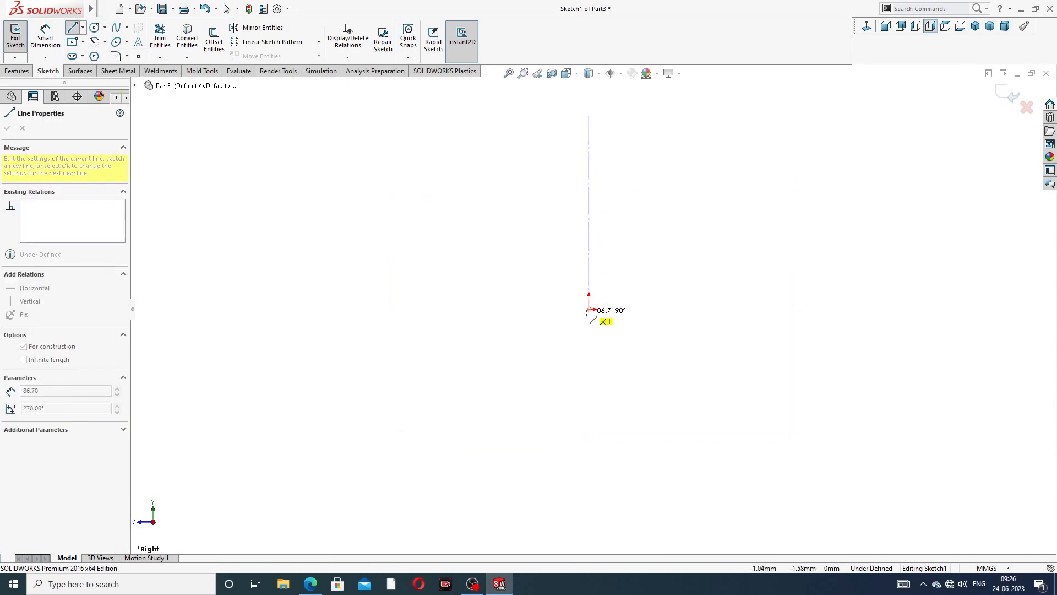
right_click(682, 150)
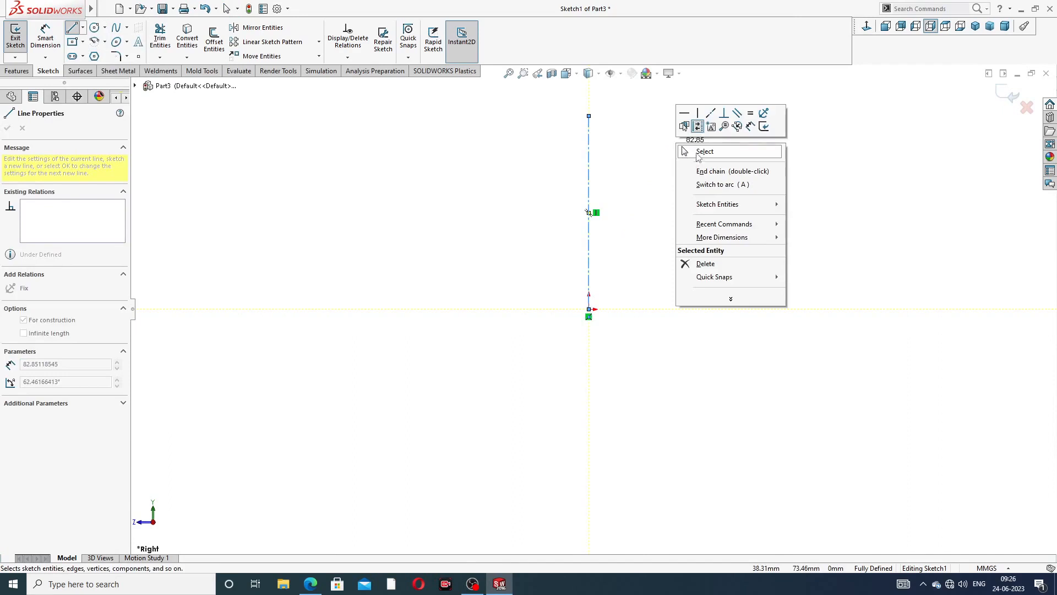
left_click(705, 151)
key("z")
key("z")
key("z")
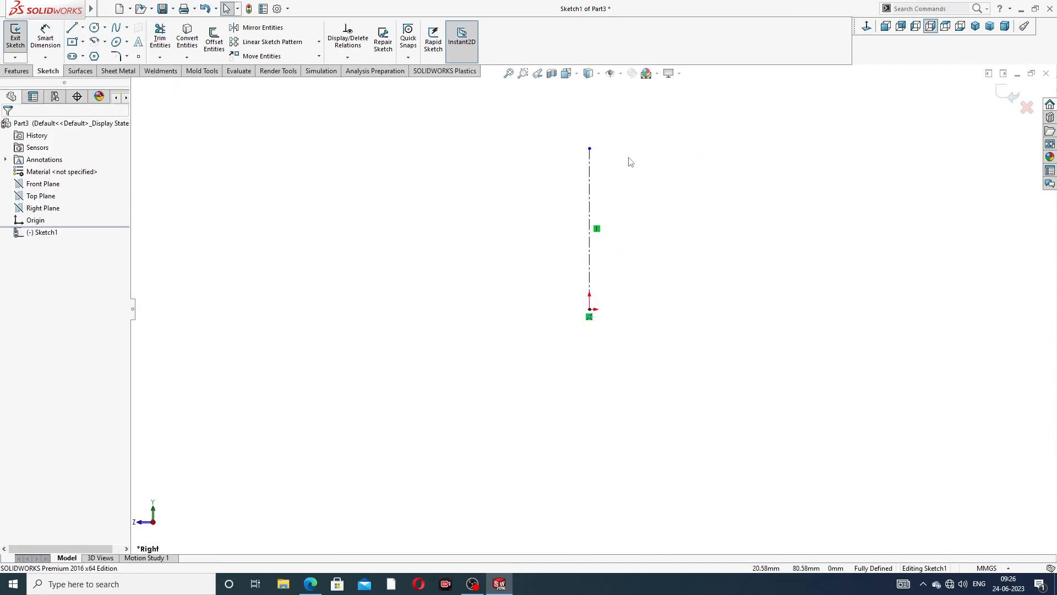
Stretch the vertical centerline to about 132 mm and draw a horizontal centerline across it about 104 mm above the origin
left_click_drag(592, 199, 592, 136)
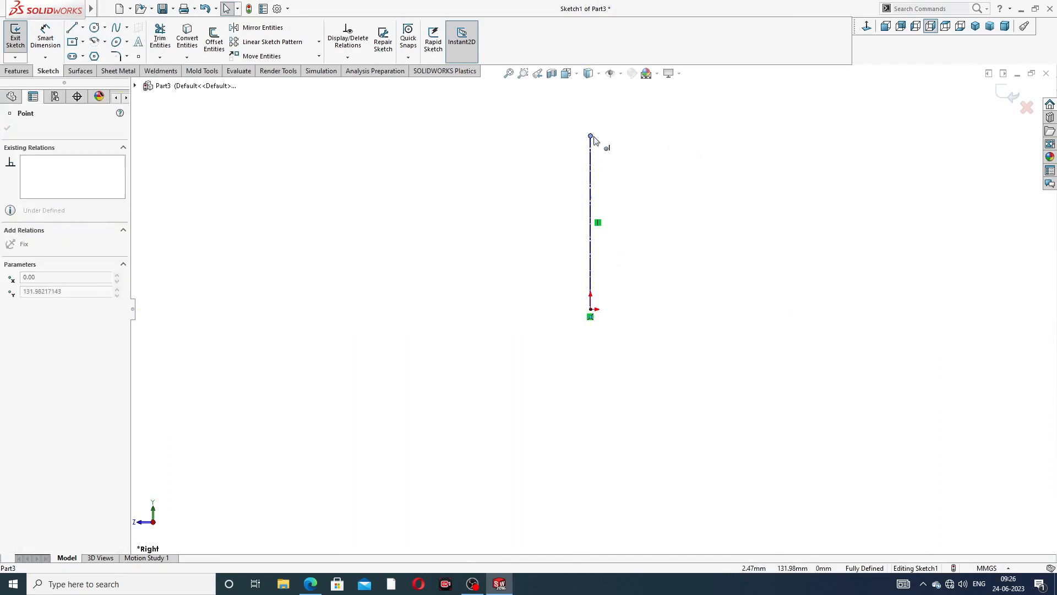
left_click(533, 159)
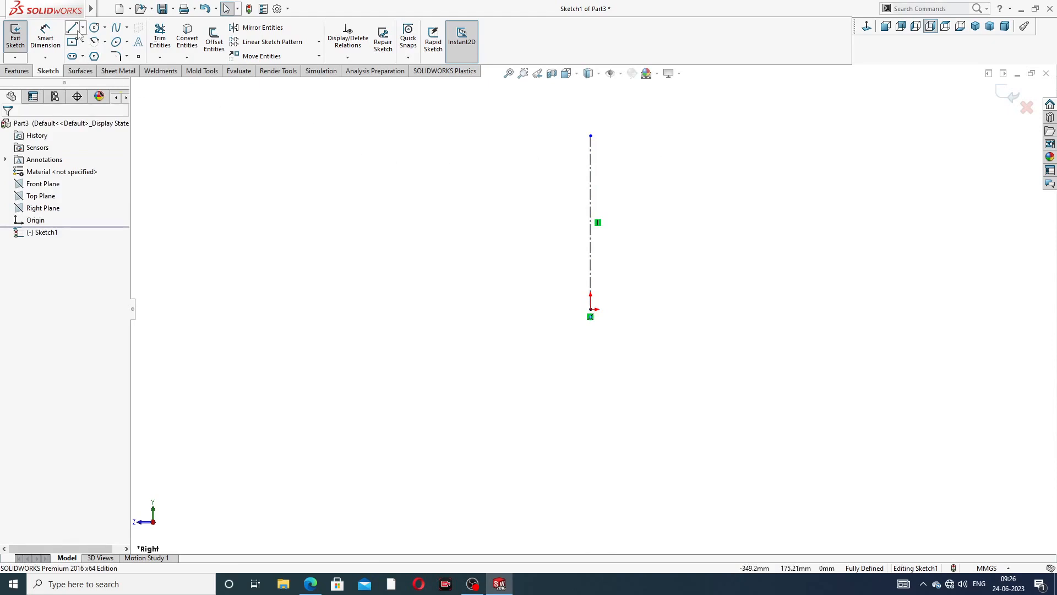
left_click(83, 29)
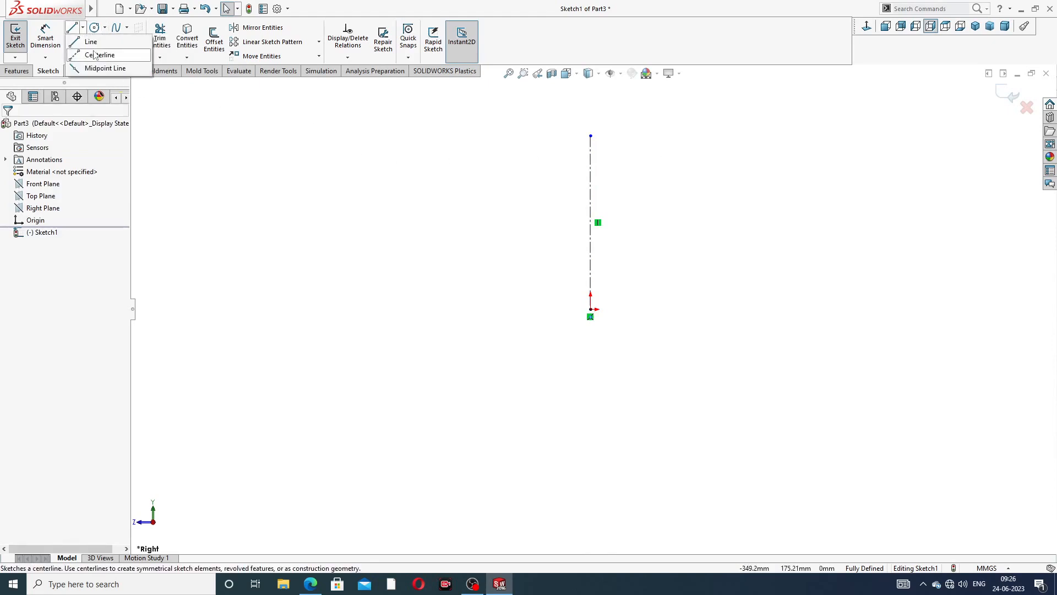
left_click(98, 54)
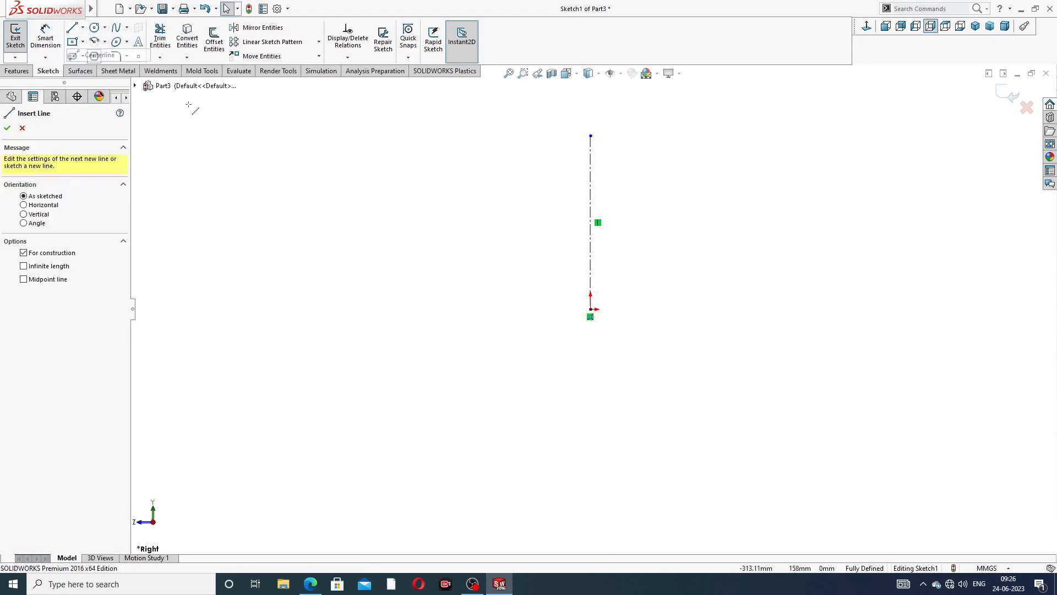
left_click(531, 172)
left_click(651, 172)
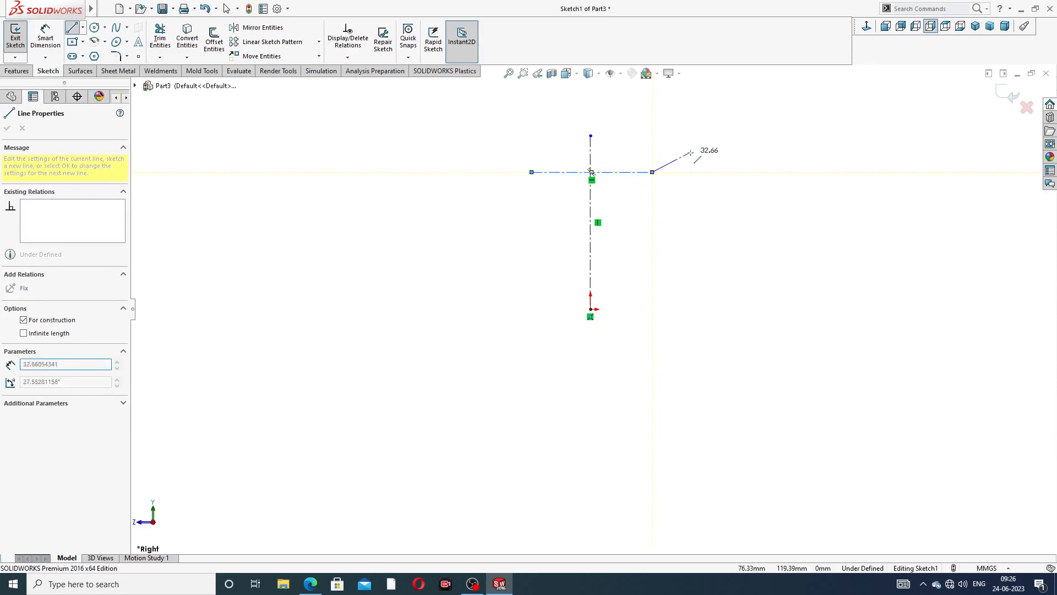
right_click(691, 152)
left_click(700, 161)
scroll(641, 199, "down", 3)
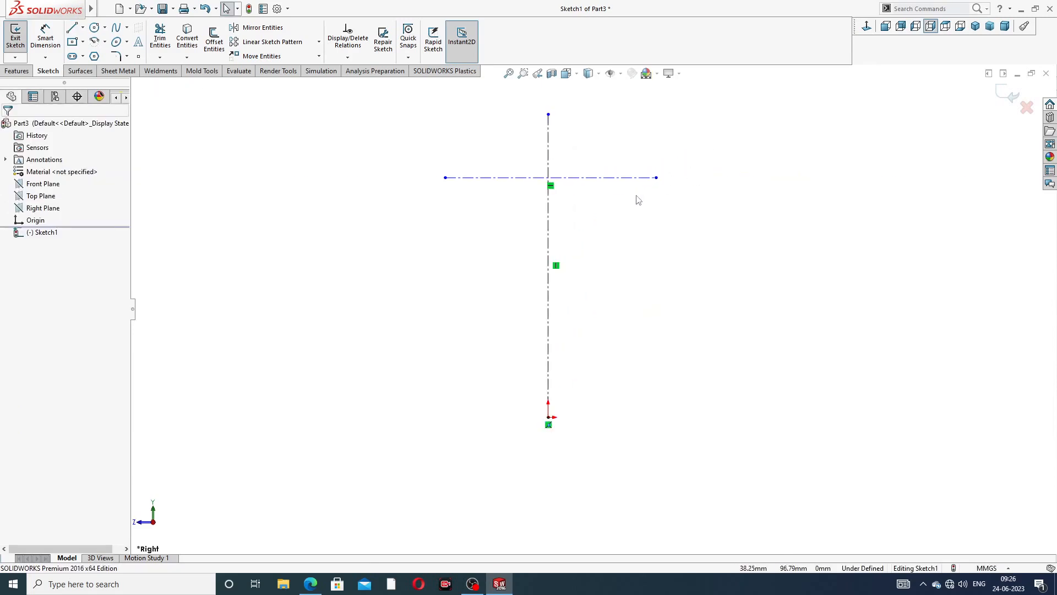
scroll(555, 120, "up", 2)
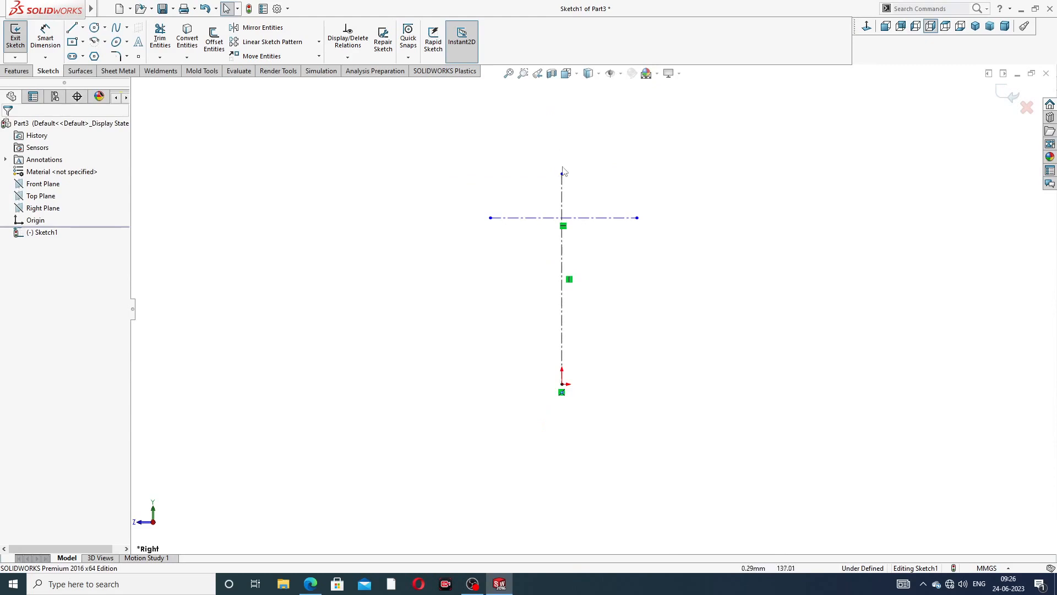
Stretch the vertical centerline to about 158 mm and draw a 180° centerpoint arc of about 45 mm radius above the centerlines' intersection
left_click_drag(562, 175, 562, 132)
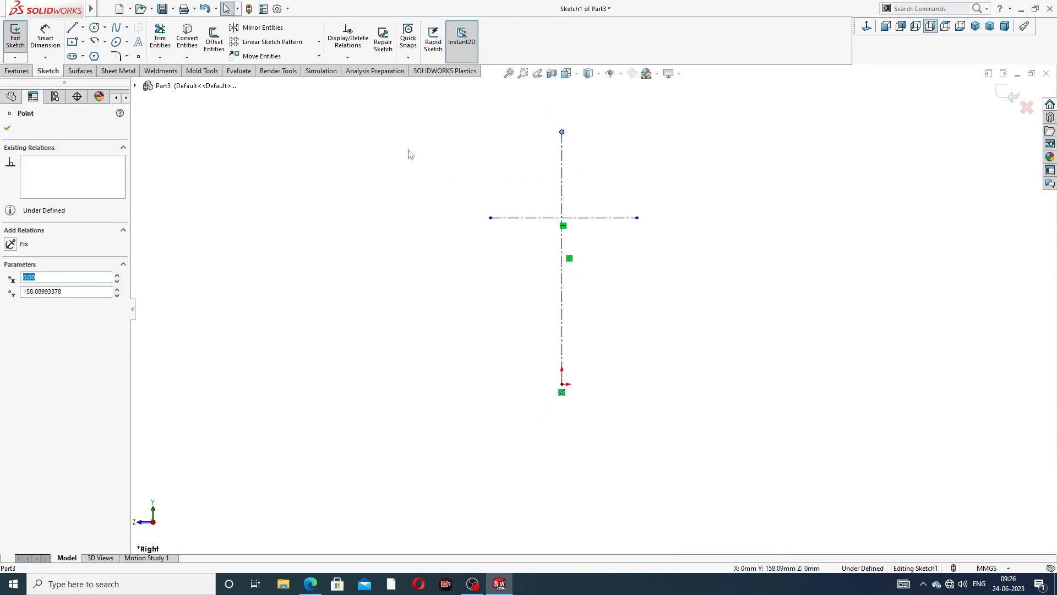
left_click(318, 154)
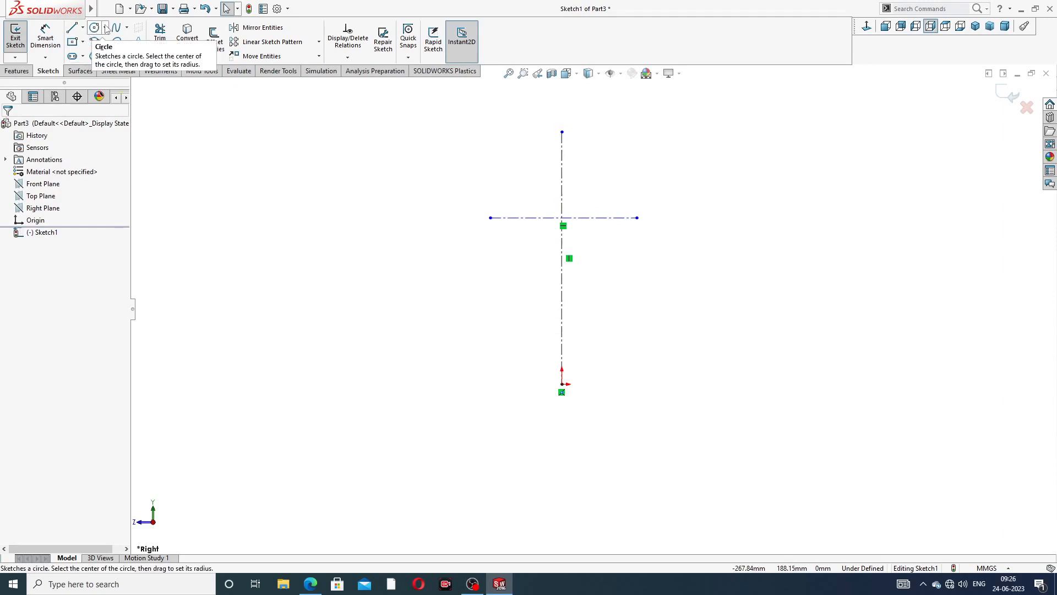
left_click(127, 42)
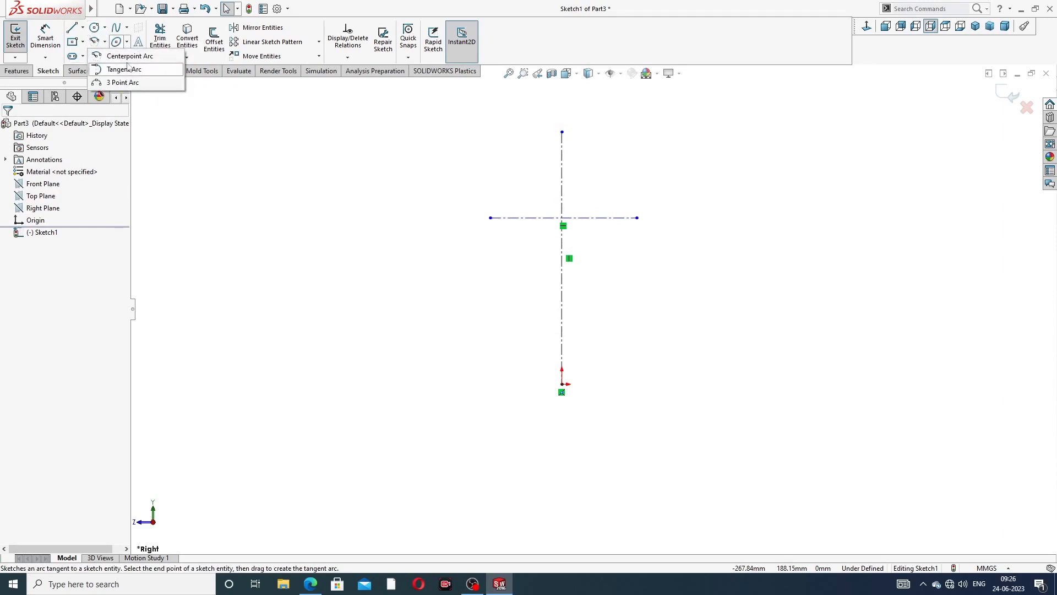
left_click(129, 57)
scroll(551, 202, "down", 3)
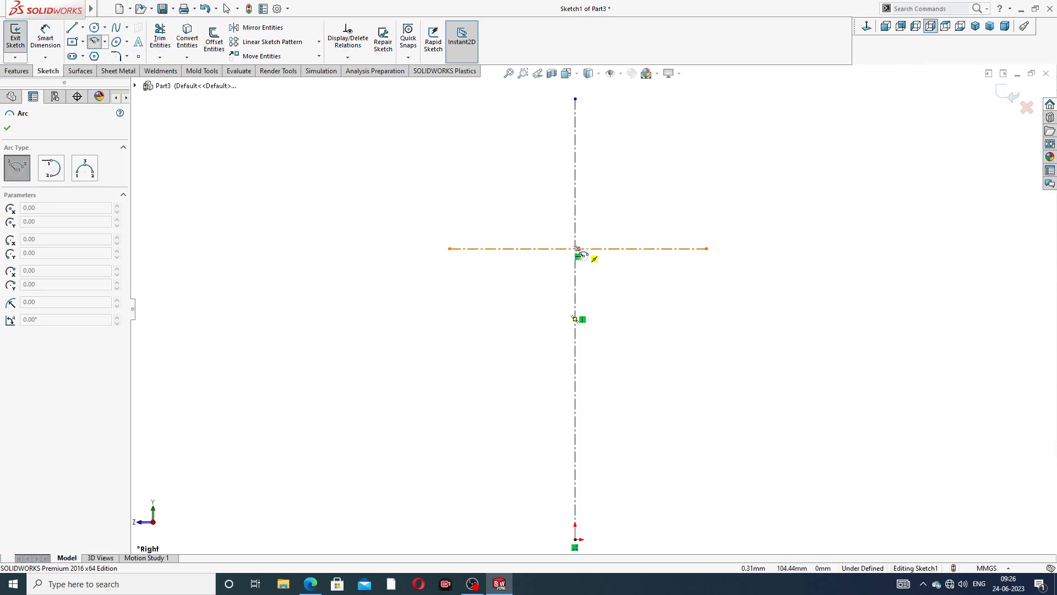
scroll(576, 249, "down", 3)
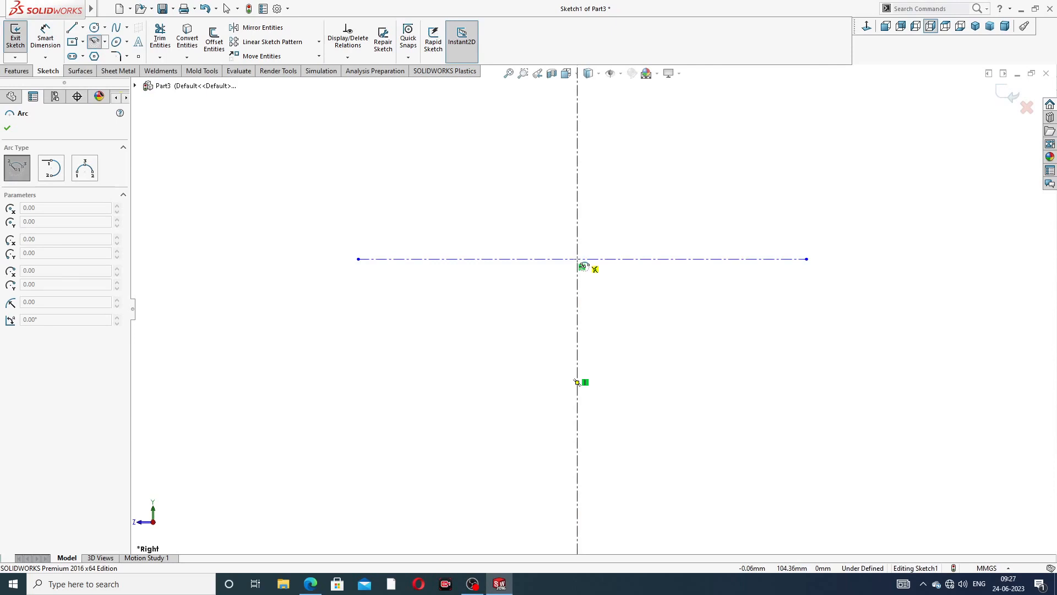
left_click(578, 259)
left_click(358, 258)
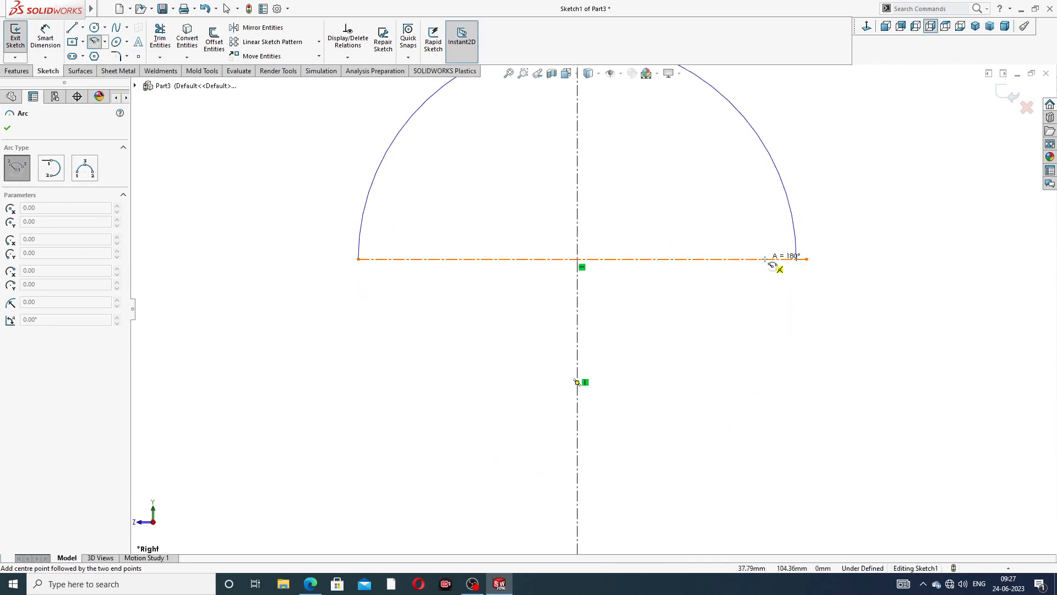
left_click(801, 262)
right_click(830, 212)
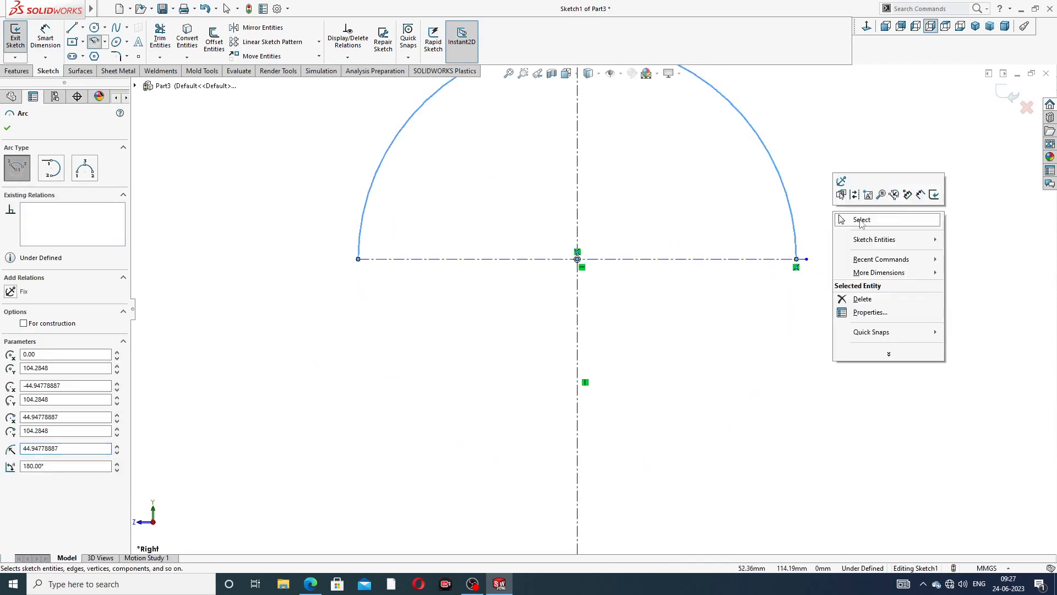
left_click(854, 218)
Attach the horizontal centerline's free end to the arc's endpoint and convert the arc to construction geometry
scroll(811, 269, "down", 3)
left_click_drag(780, 273, 763, 272)
scroll(755, 164, "up", 4)
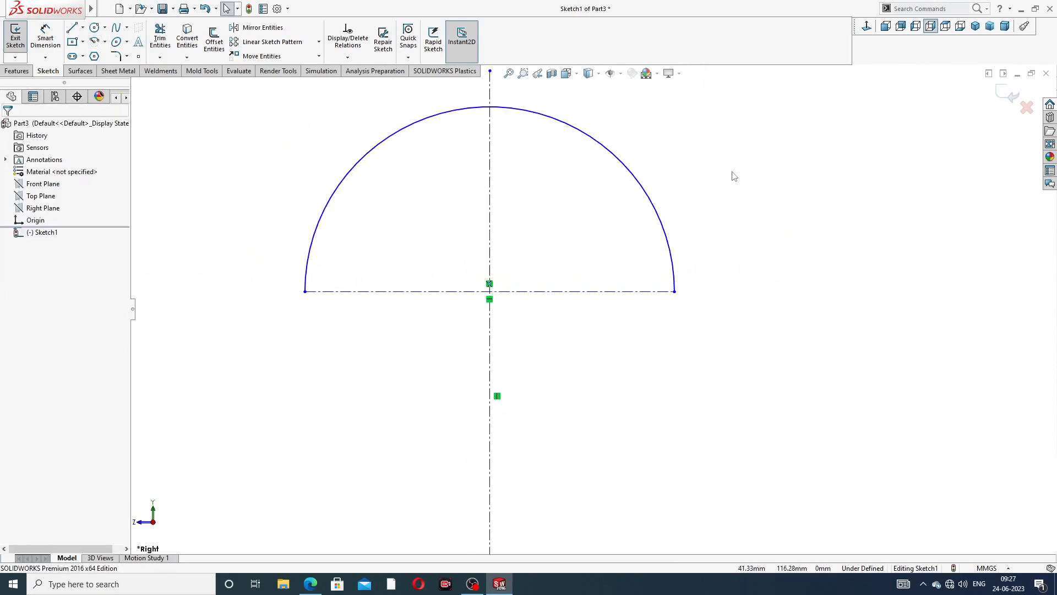
left_click(627, 172)
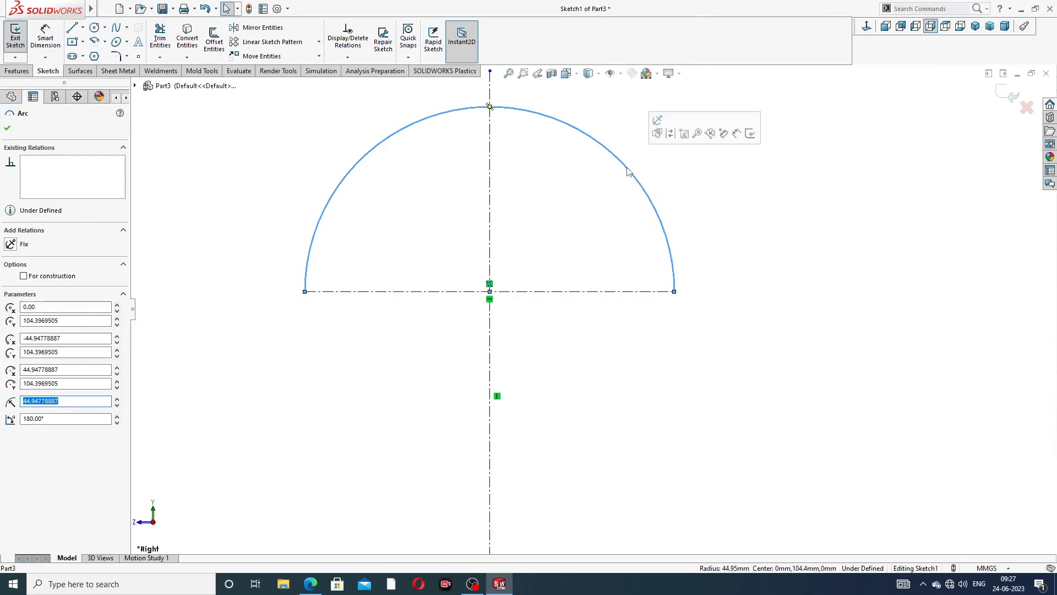
left_click(671, 135)
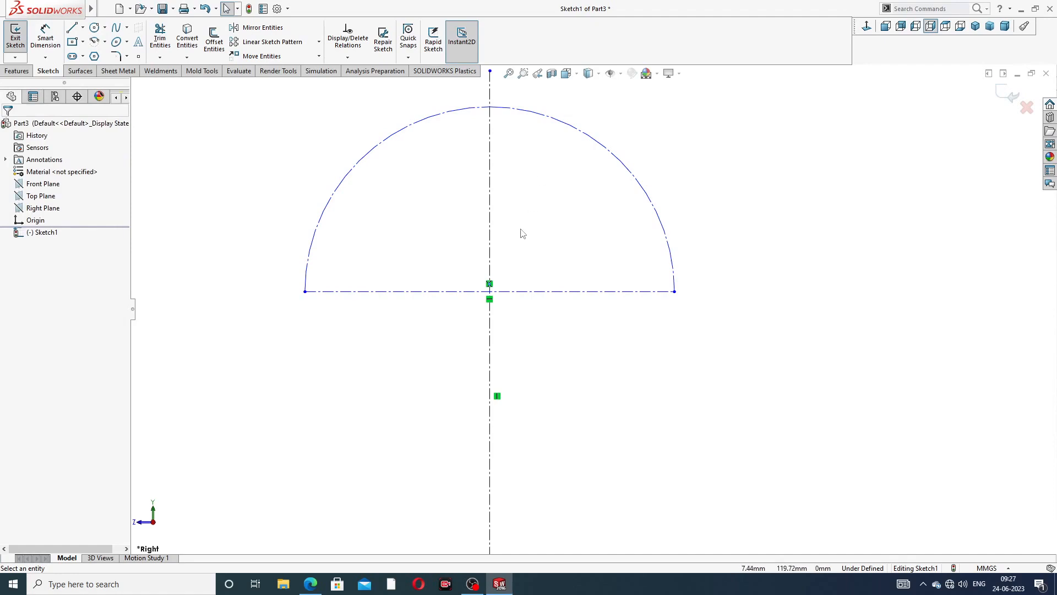
Dimension the horizontal centerline's height above the origin as 18 mm
key("z")
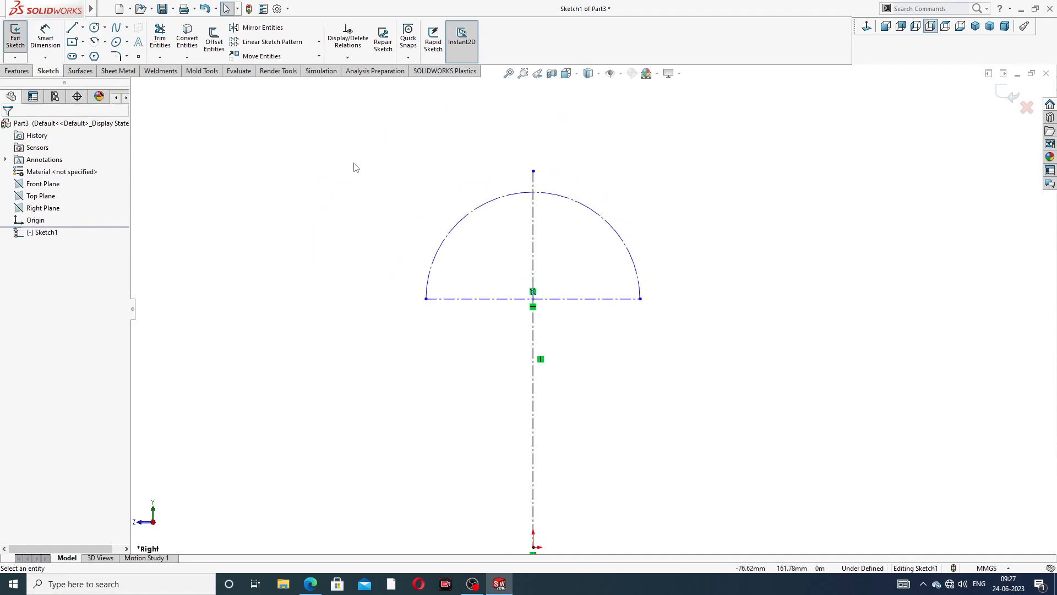
scroll(356, 167, "up", 4)
scroll(571, 474, "down", 3)
scroll(659, 105, "up", 2)
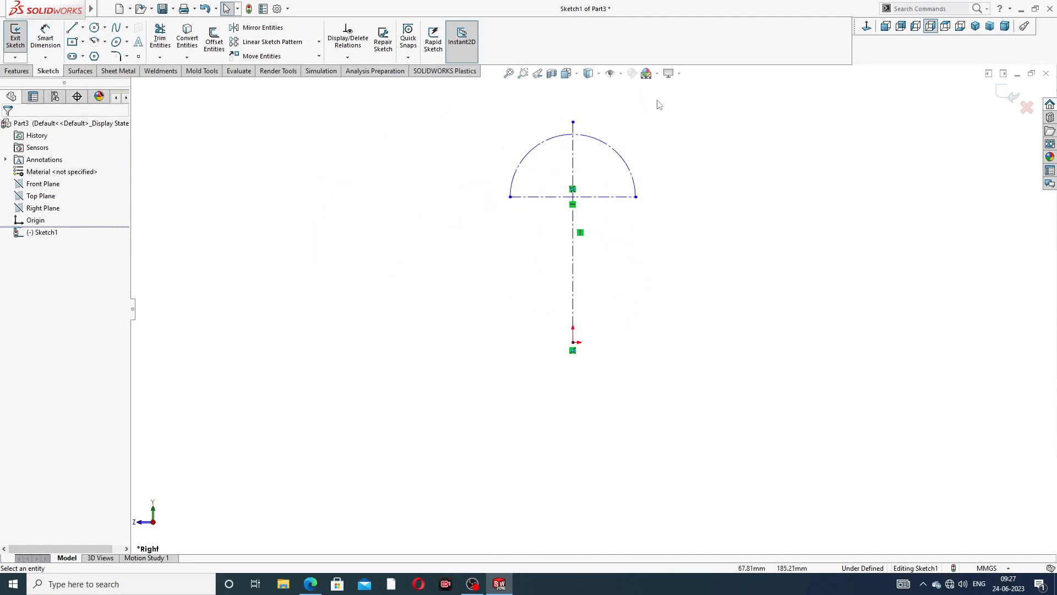
left_click(45, 36)
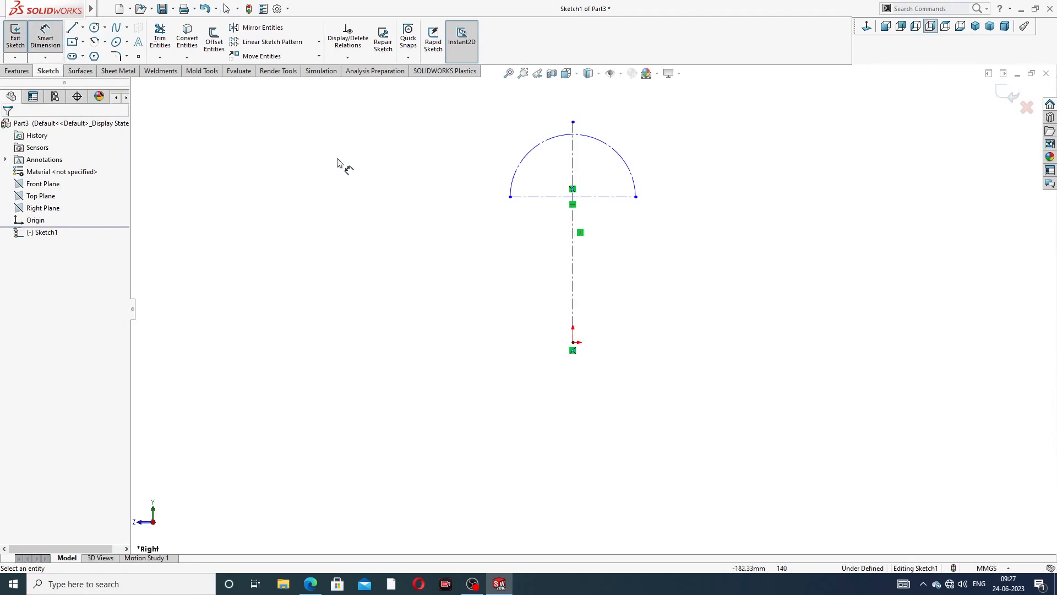
left_click(611, 197)
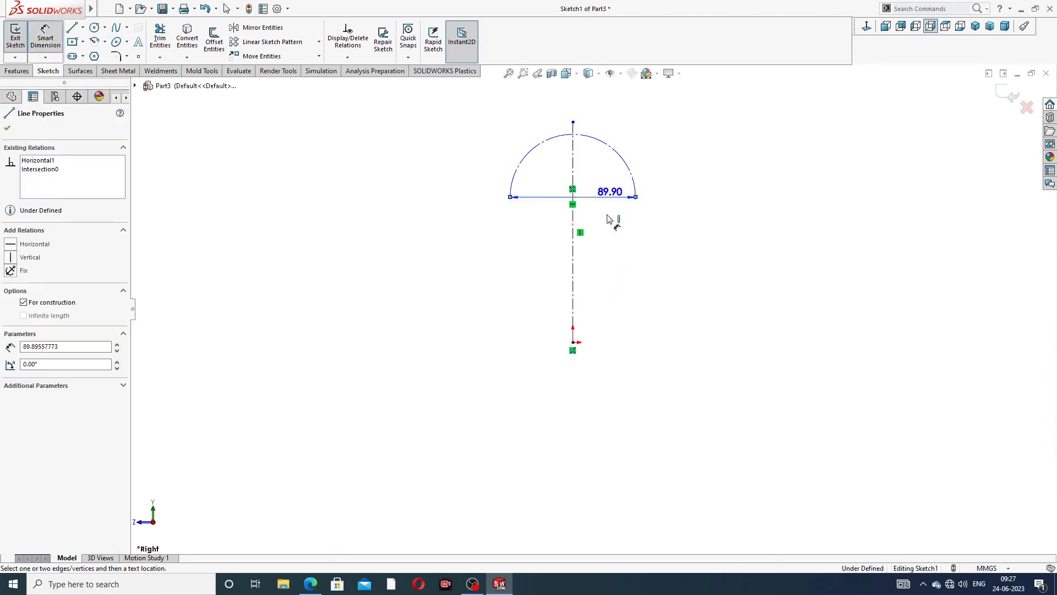
left_click(573, 342)
left_click(686, 286)
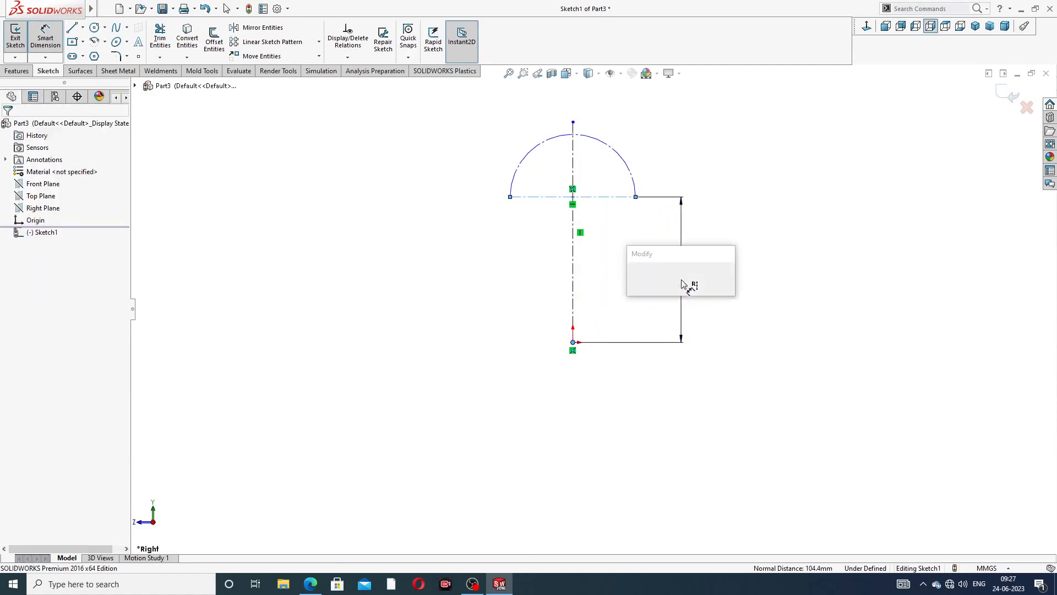
type("18")
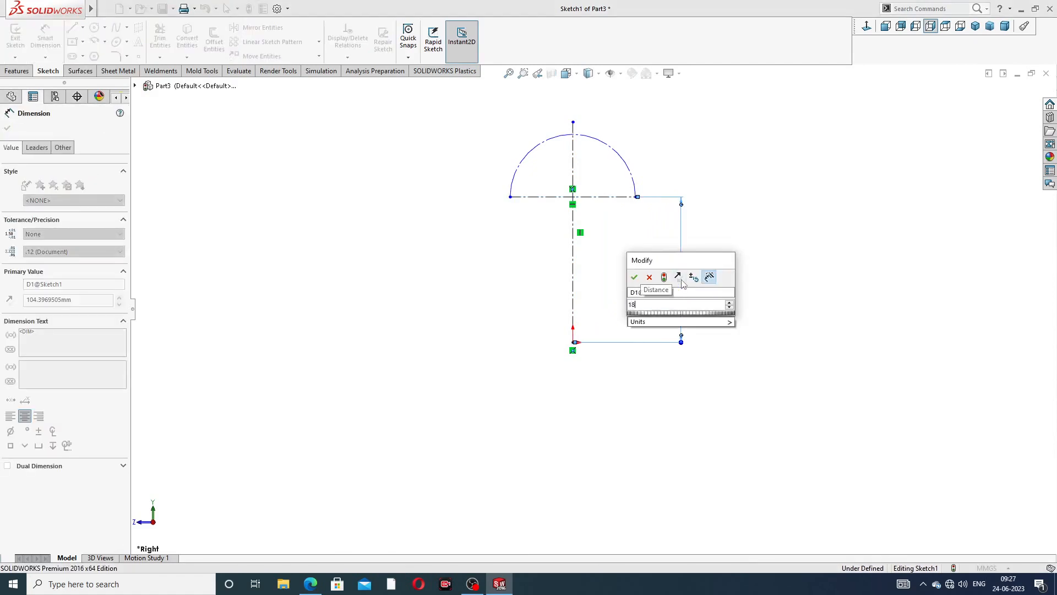
key("Return")
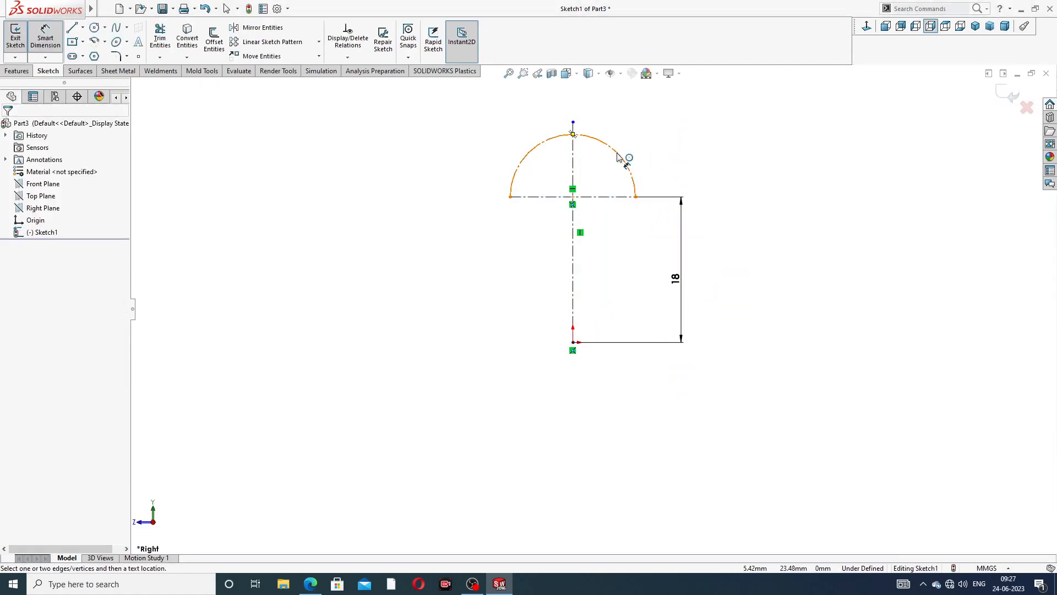
Dimension the construction arc's radius, check the value in the grease nipple drawing, and set it to 3.60 mm
left_click(627, 159)
left_click(669, 146)
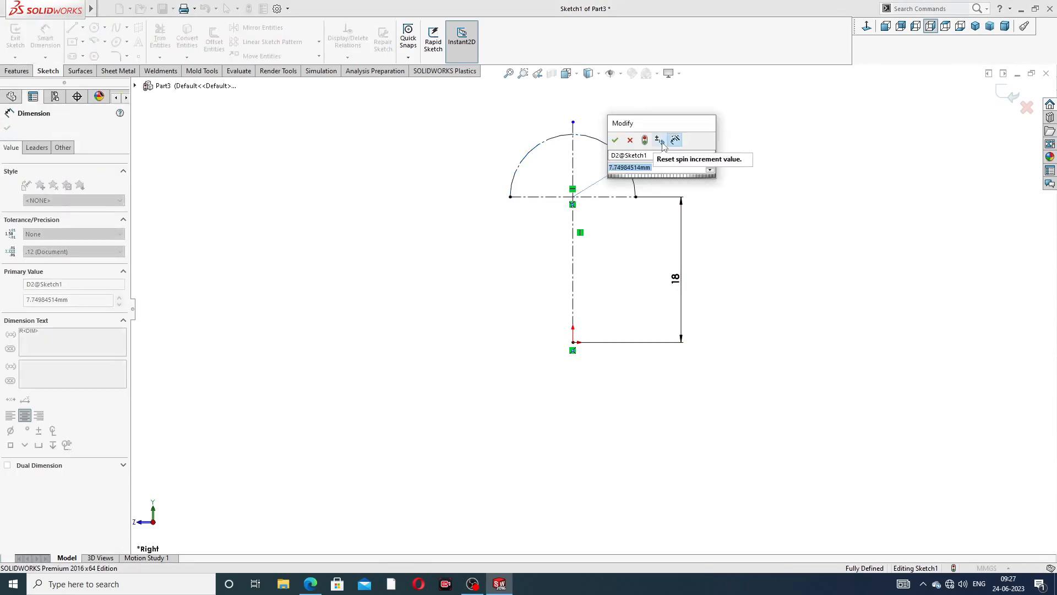
left_click(310, 584)
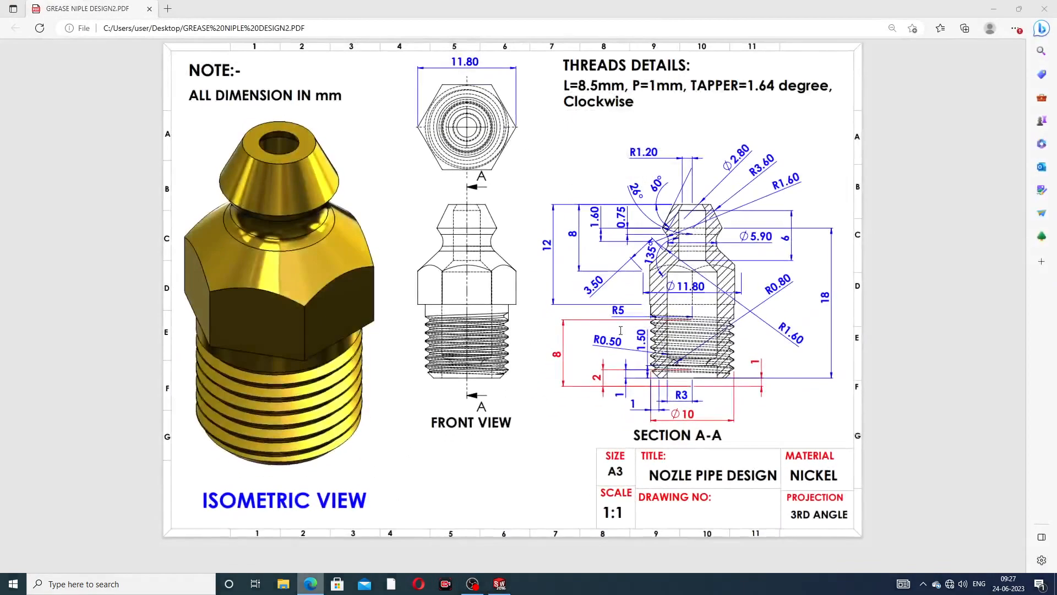
right_click(310, 584)
left_click(456, 481)
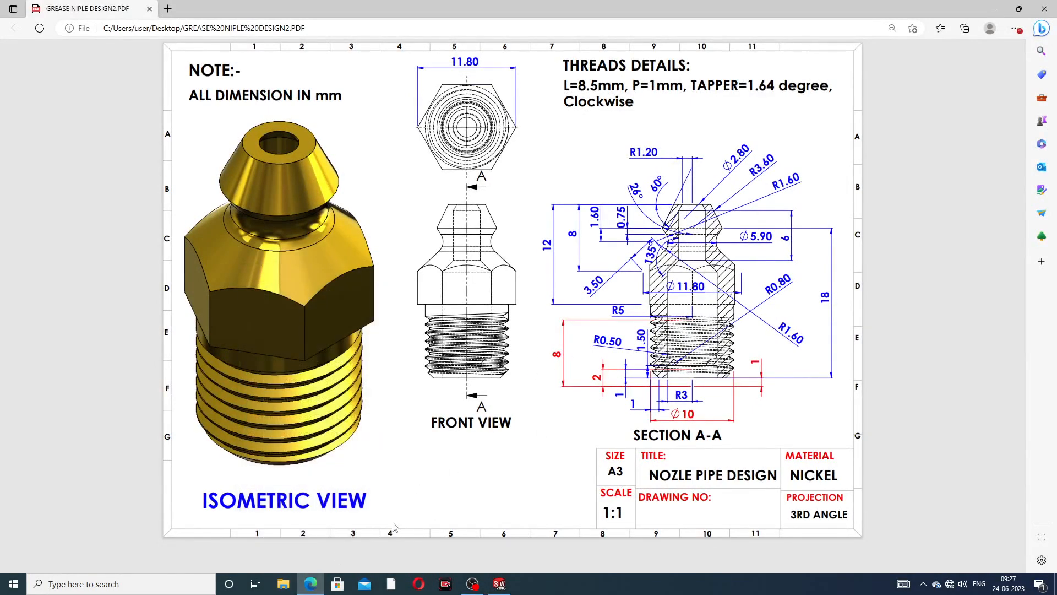
left_click(310, 584)
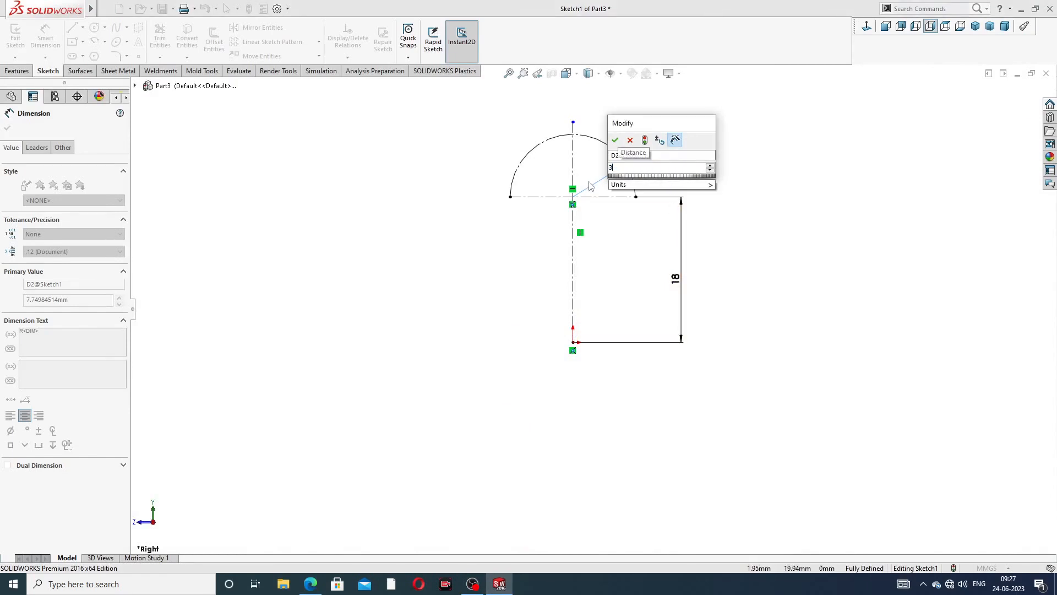
key("Return")
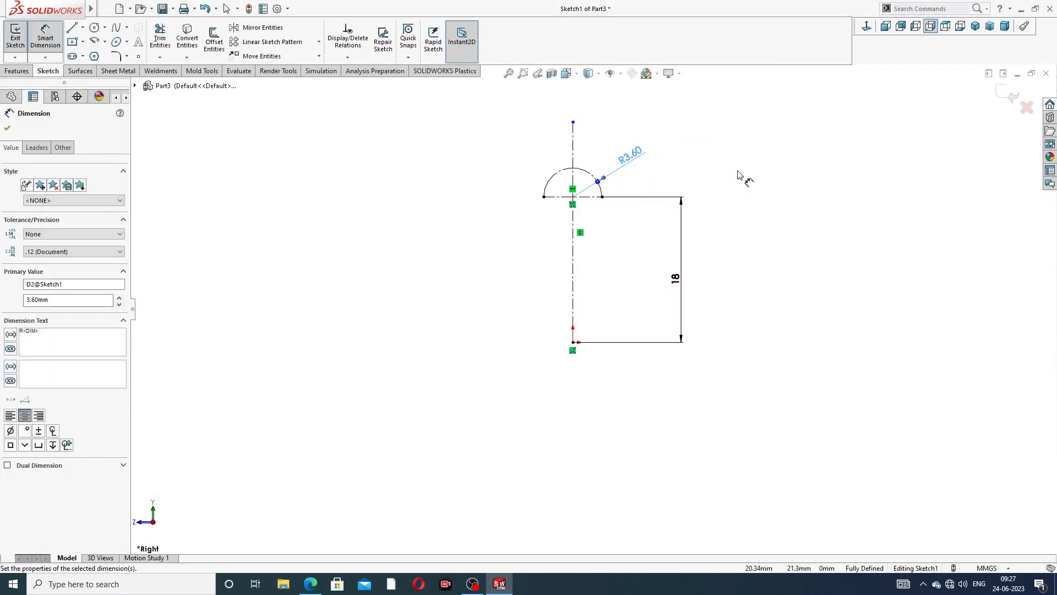
left_click(736, 175)
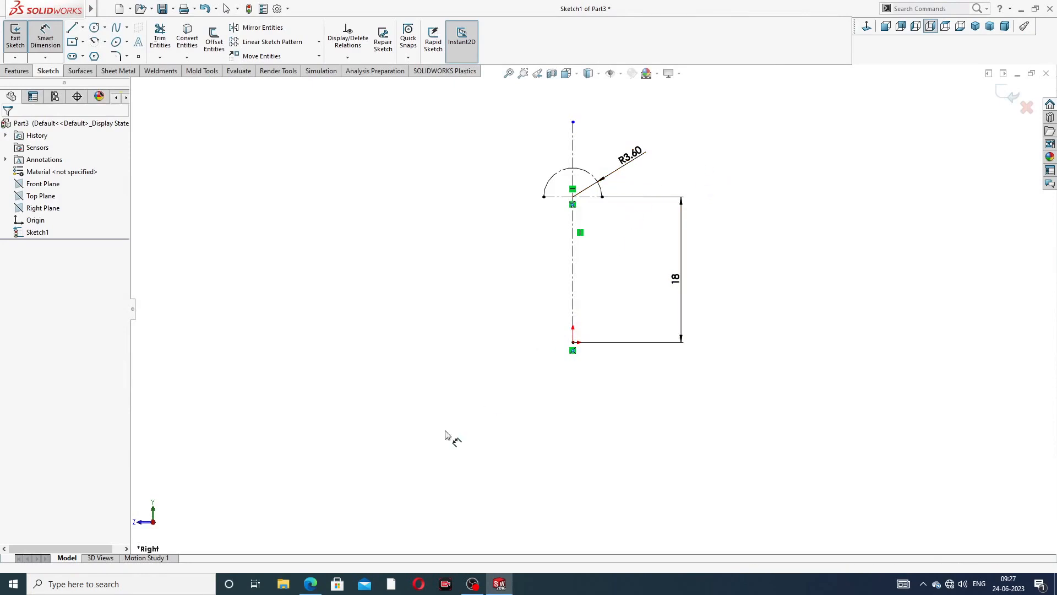
Draw a circle of about 0.84 mm radius centred on the vertical centerline inside the R3.60 construction arc
scroll(570, 212, "down", 5)
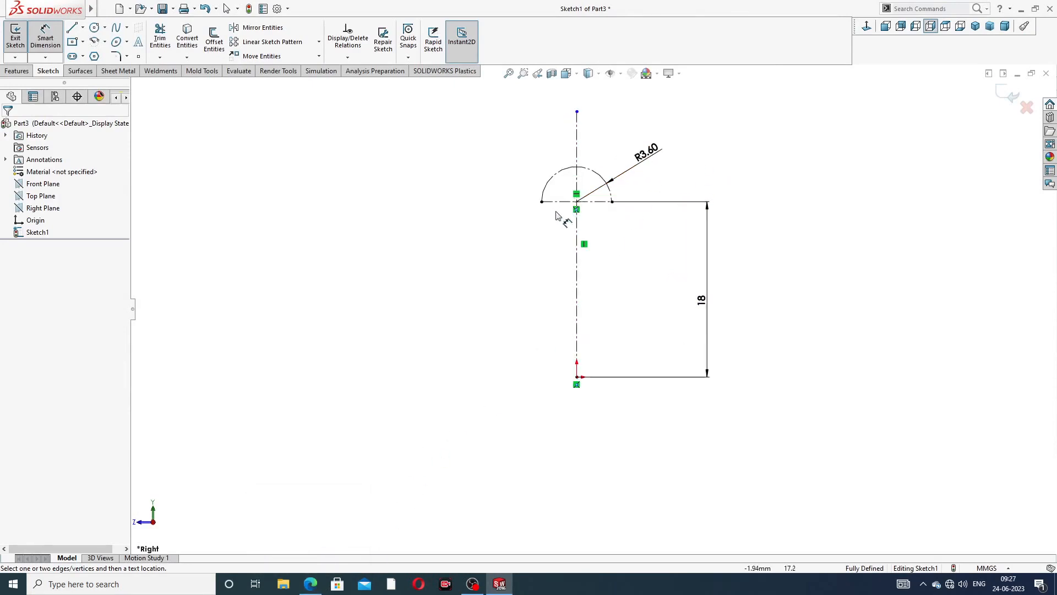
right_click(319, 183)
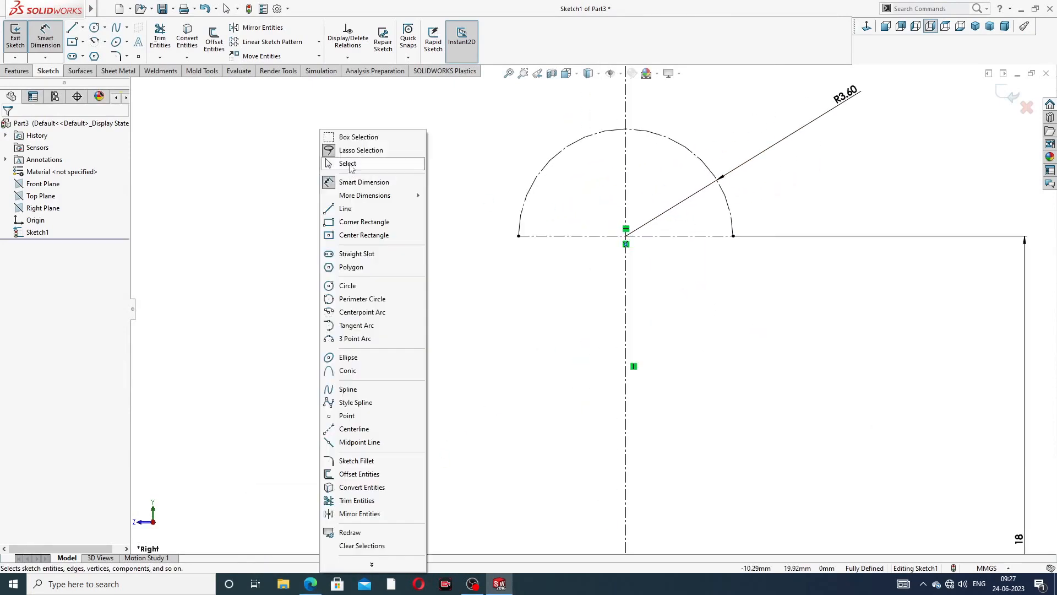
left_click(341, 163)
left_click(105, 27)
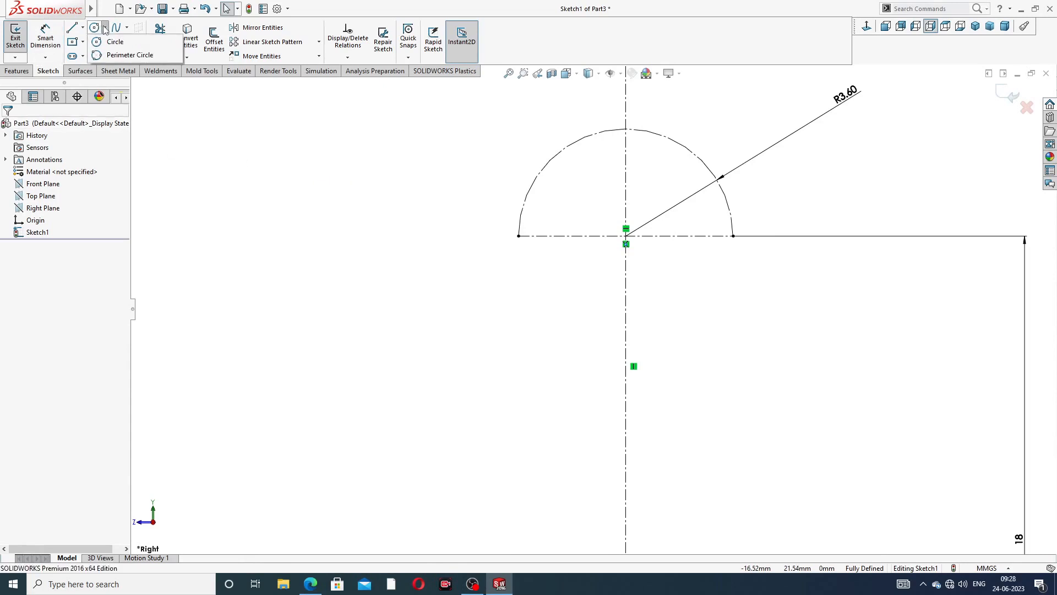
left_click(114, 42)
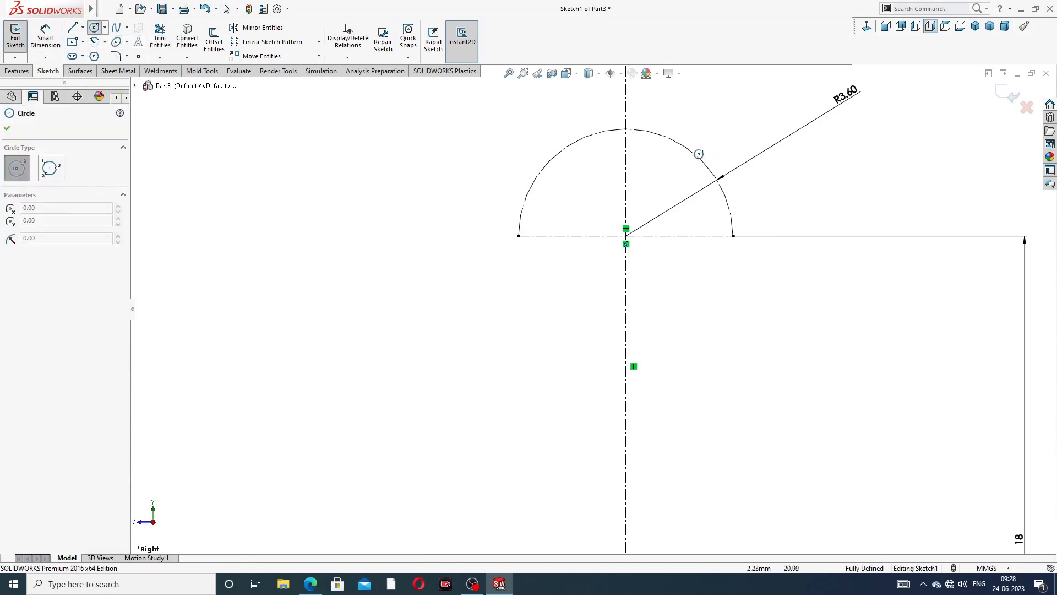
scroll(698, 147, "down", 2)
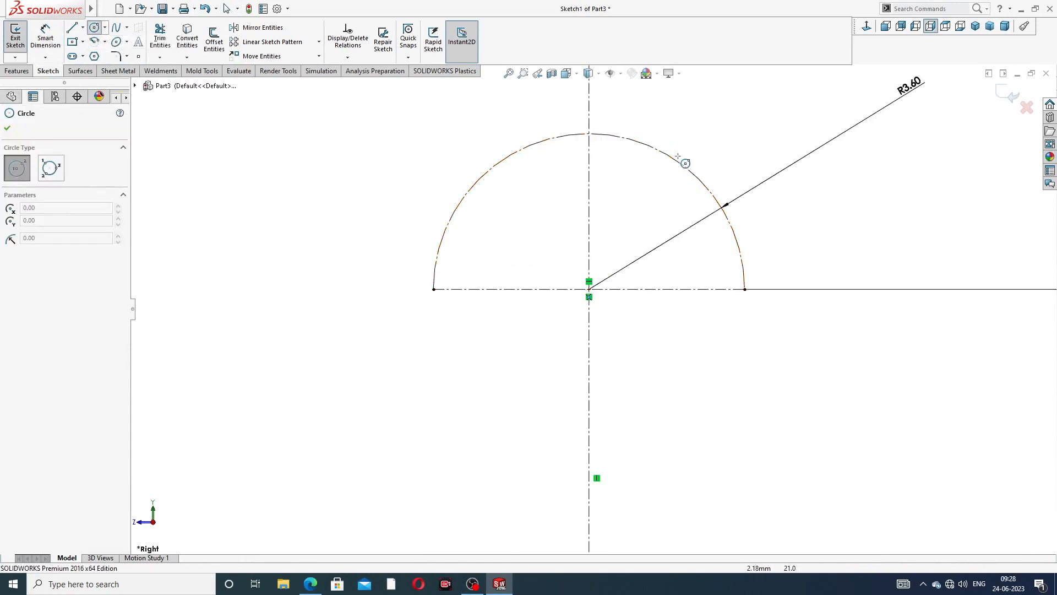
left_click(589, 187)
left_click(607, 159)
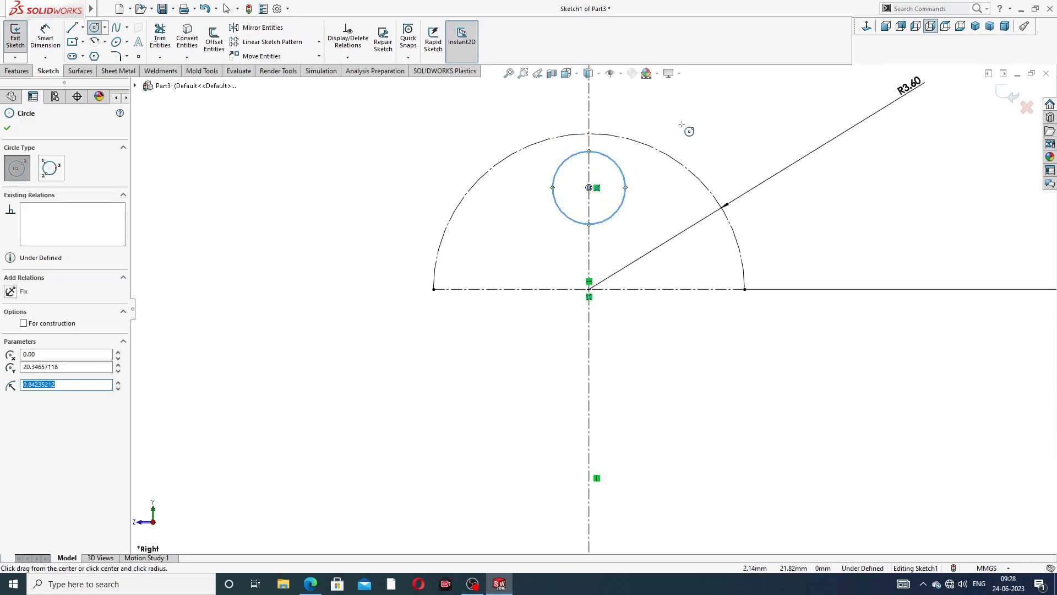
right_click(711, 144)
left_click(737, 147)
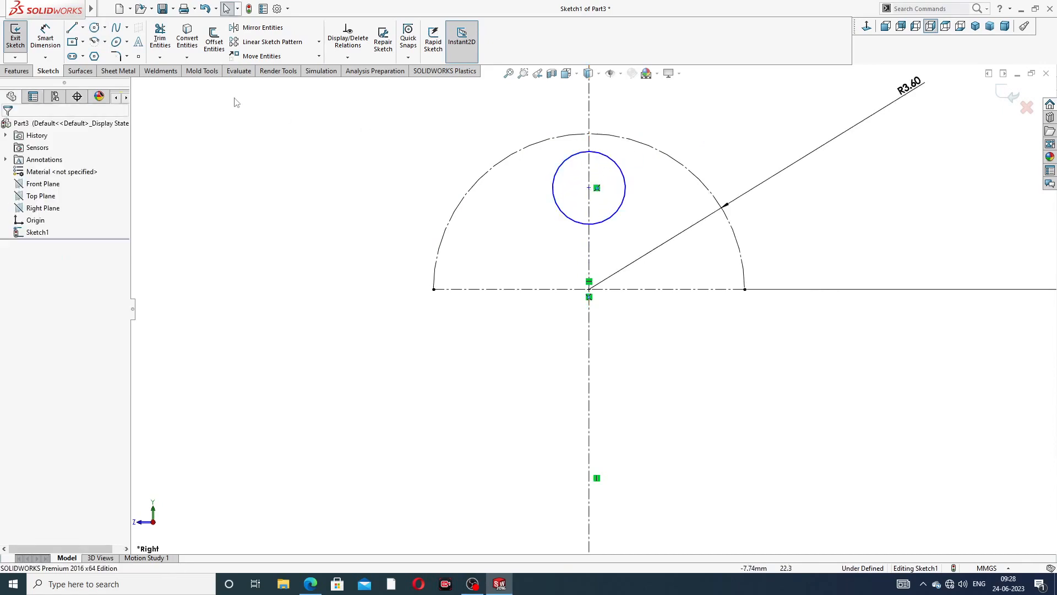
Dimension the small circle's diameter as 2.8 mm and check it against the grease nipple PDF drawing
left_click(45, 37)
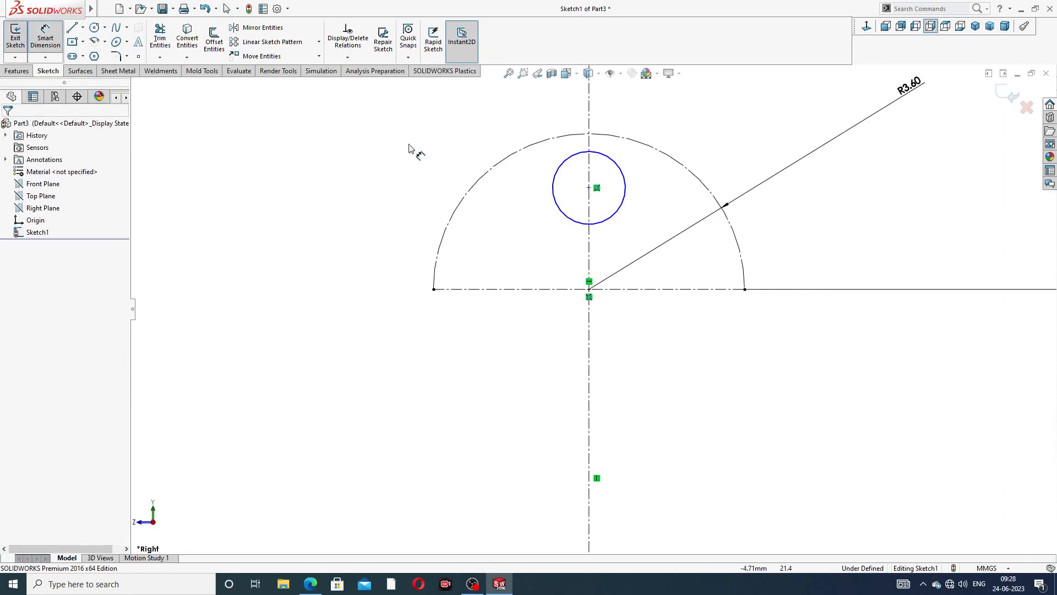
left_click(607, 157)
left_click(678, 131)
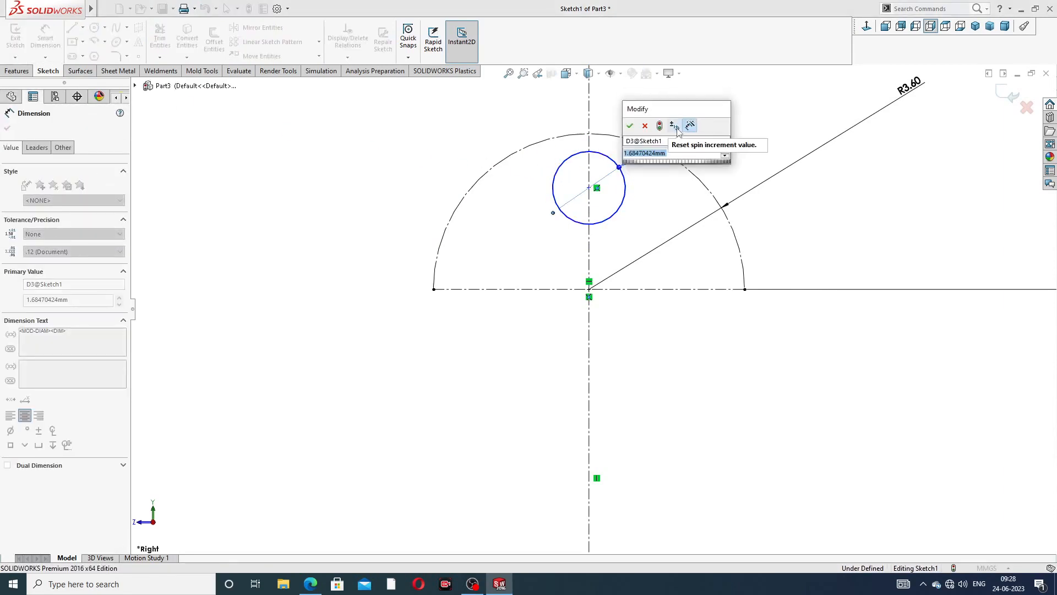
type("2.")
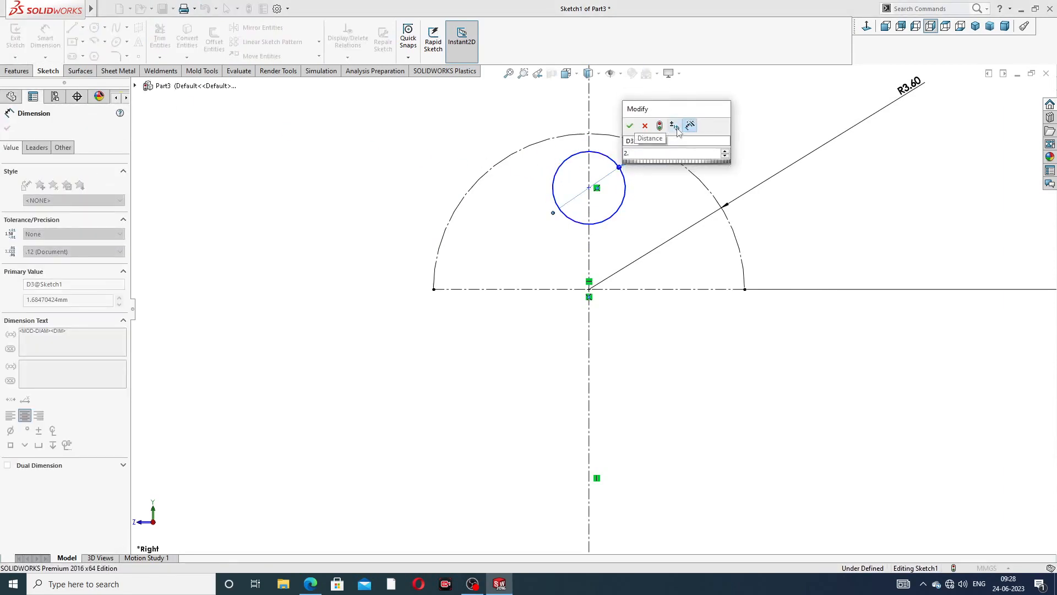
type("8")
key("Return")
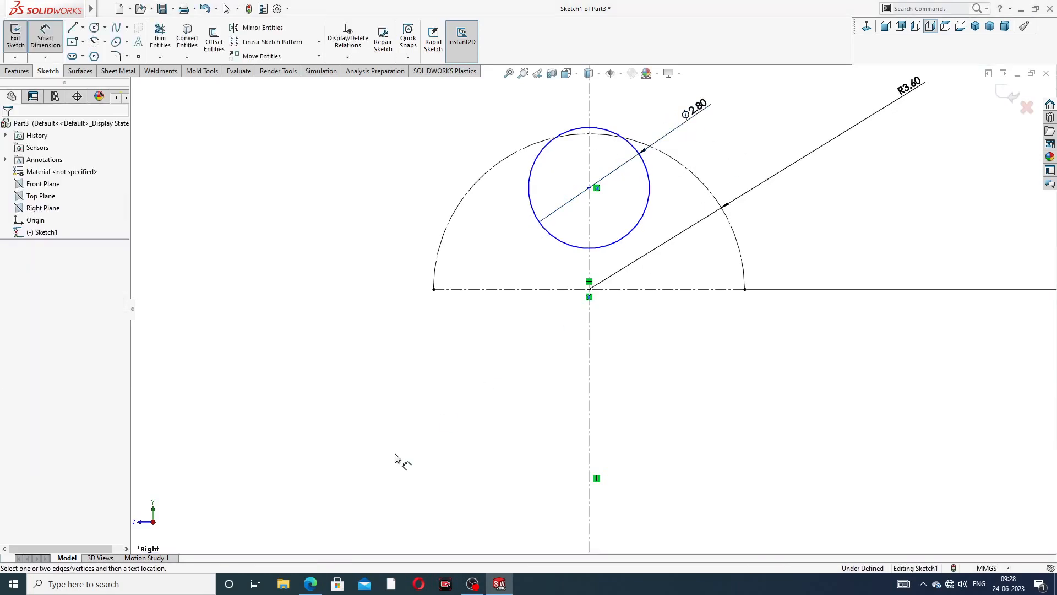
left_click(311, 583)
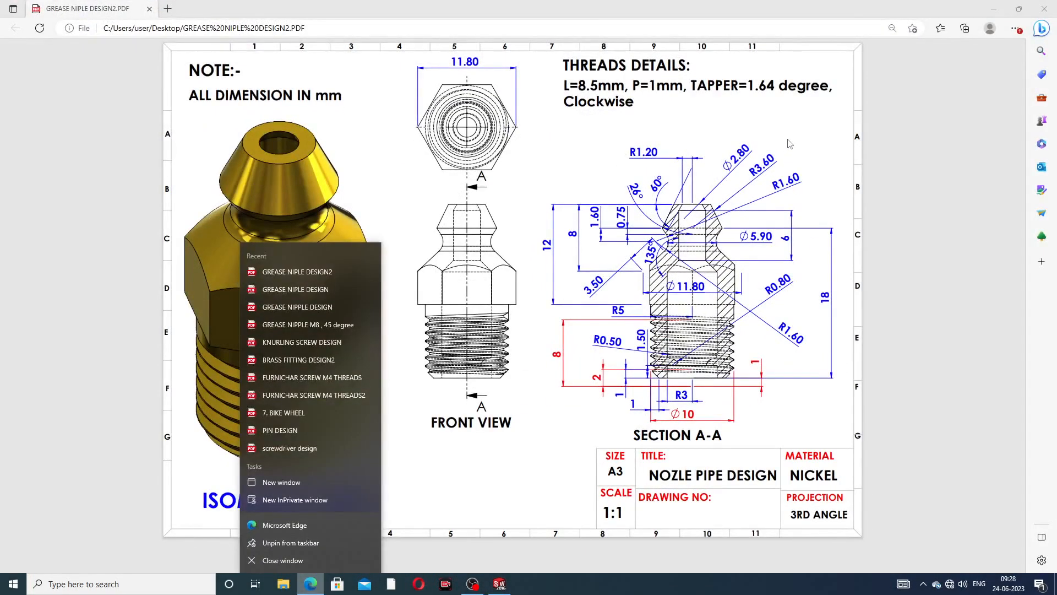
left_click(791, 143)
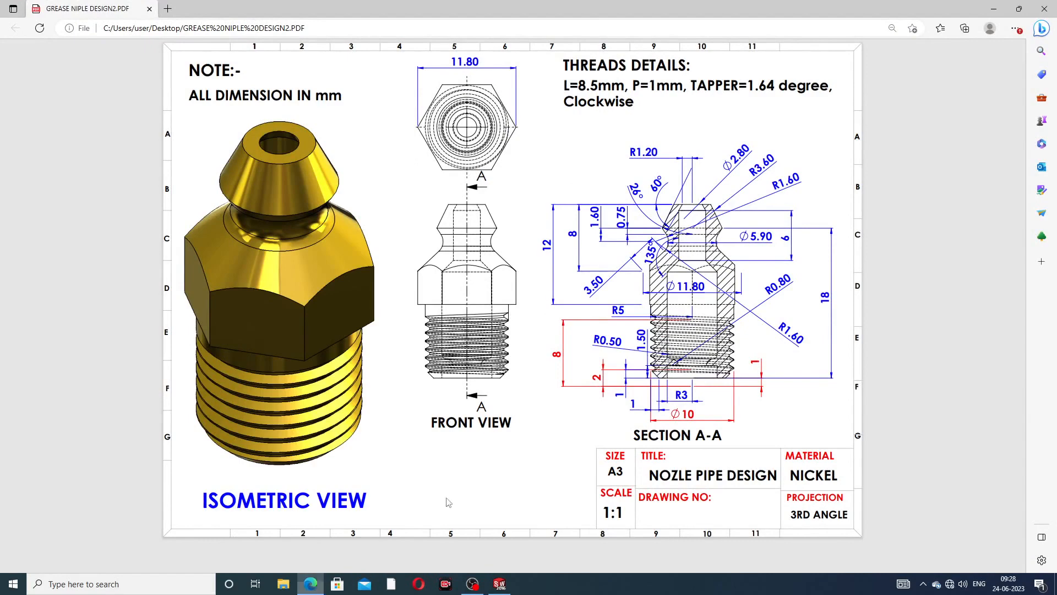
right_click(311, 583)
left_click(499, 584)
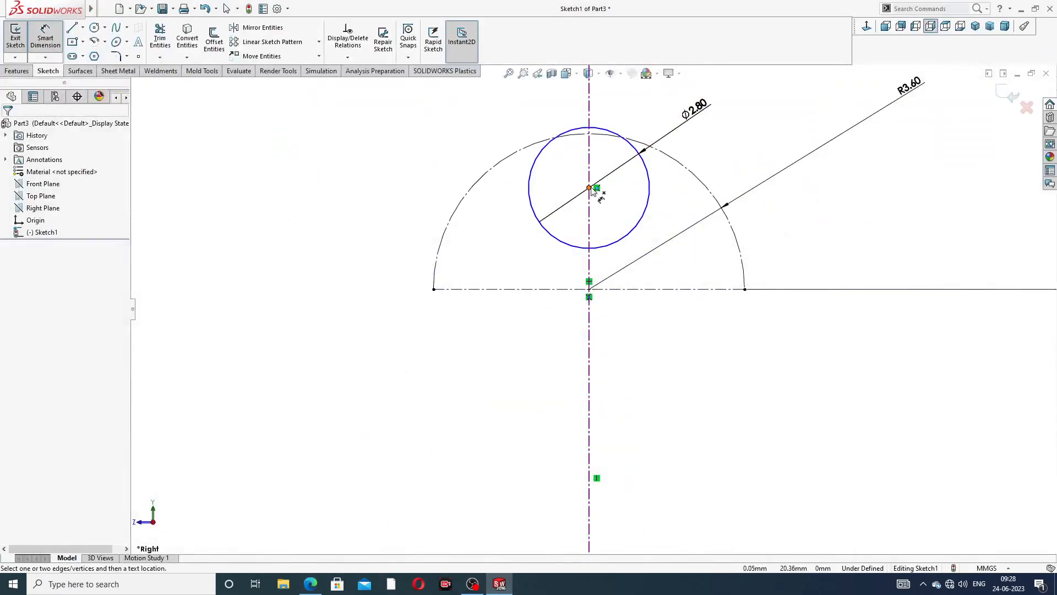
Move the circle down the centerline until its centre is about 19.9 mm above the origin, and convert it to construction geometry
left_click(590, 188)
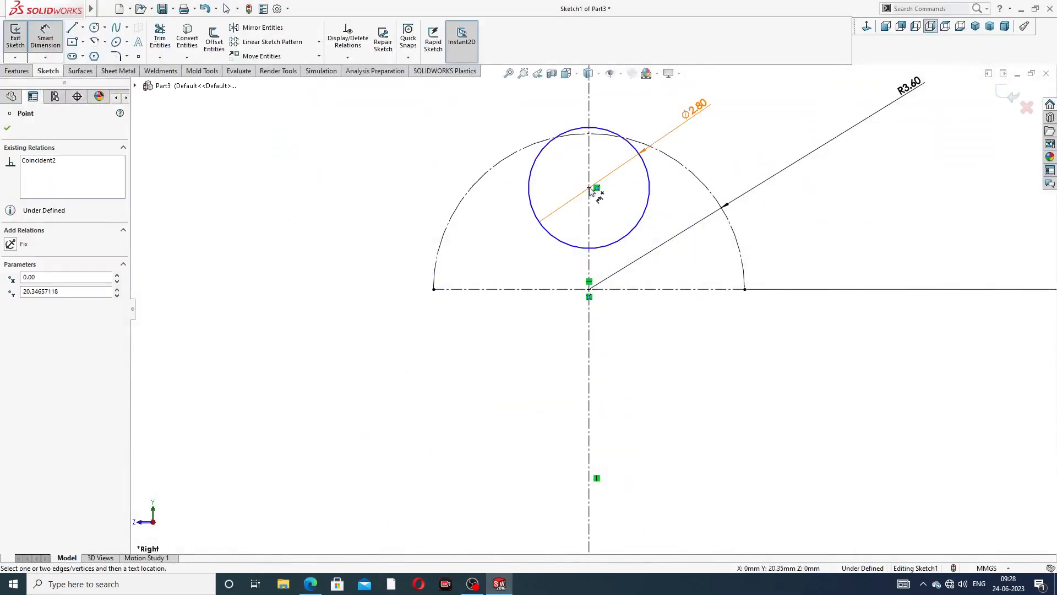
right_click(729, 134)
left_click(745, 143)
left_click_drag(590, 189, 590, 208)
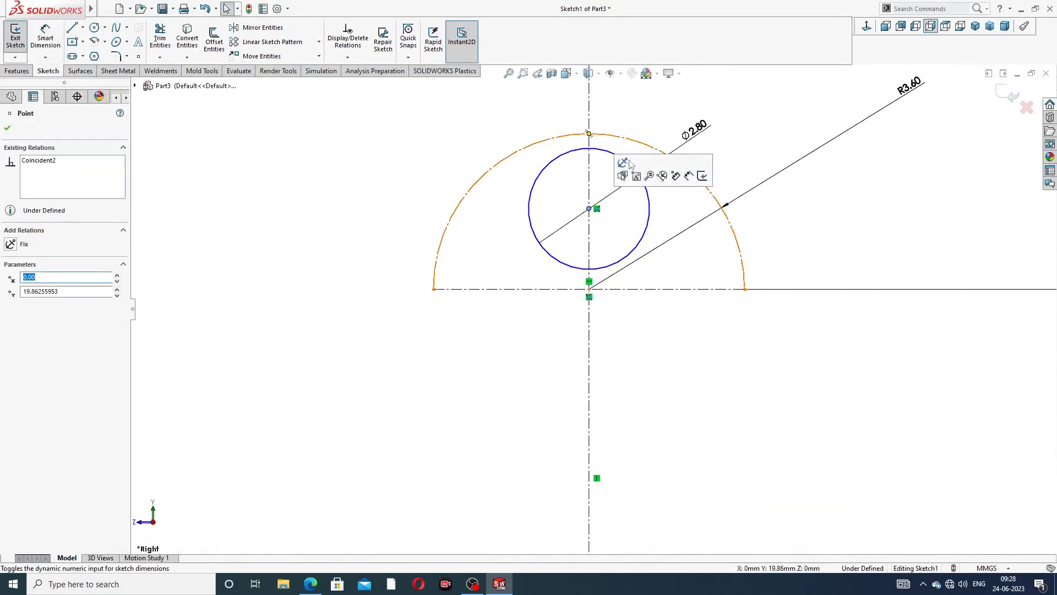
mouse_move(589, 208)
left_mouse_down()
mouse_move(588, 194)
mouse_move(589, 206)
left_mouse_up()
left_click(590, 200)
left_click(589, 194)
left_click(735, 152)
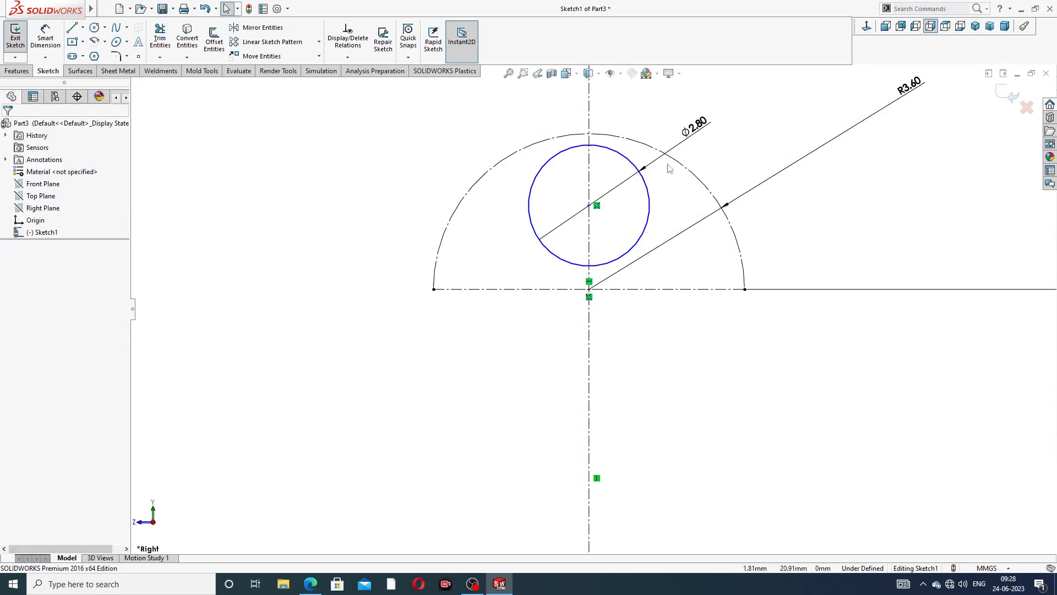
left_click(643, 181)
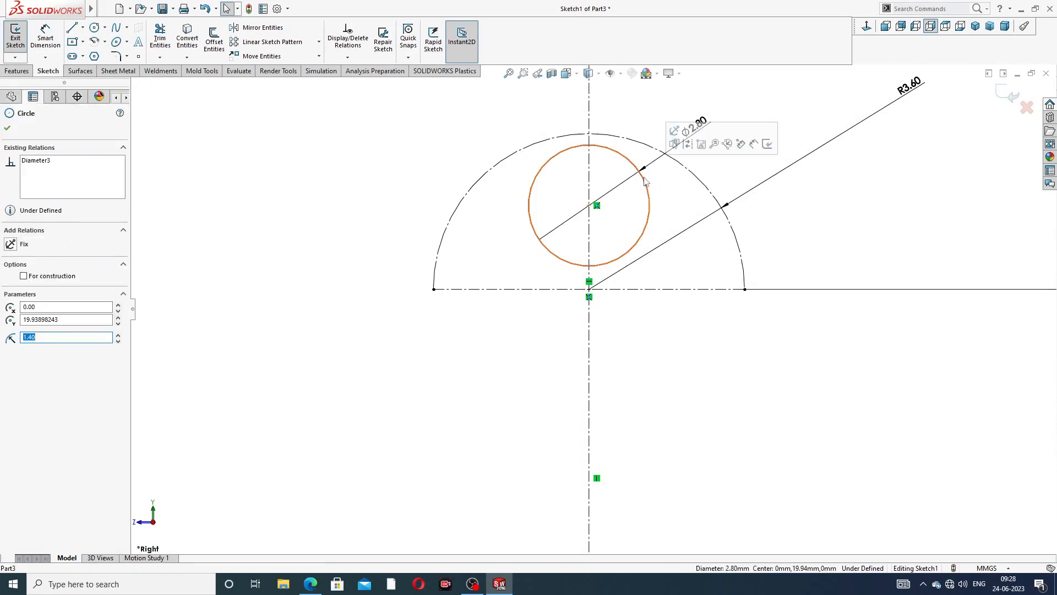
left_click(683, 147)
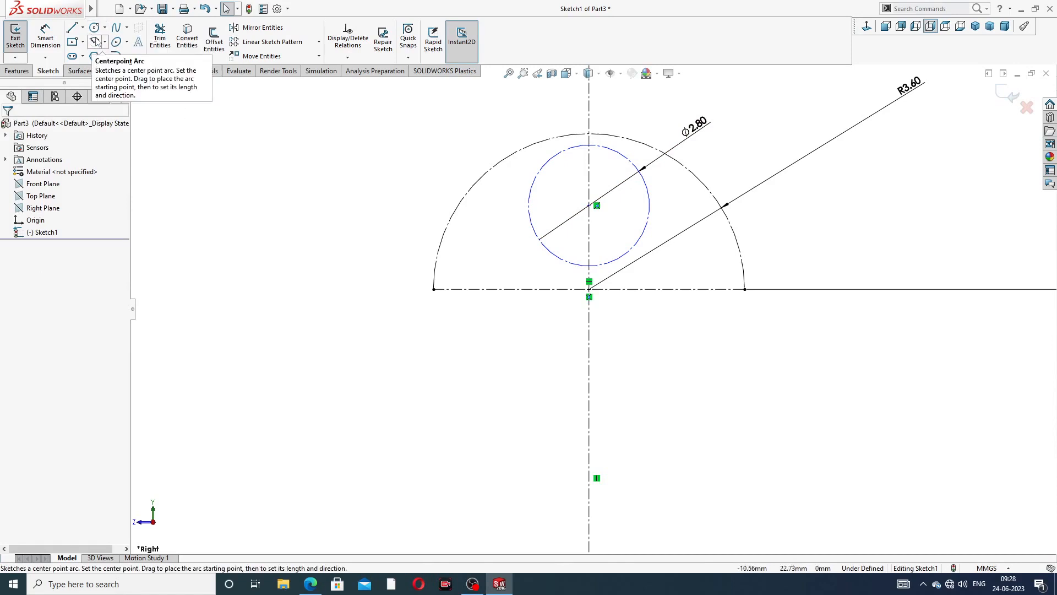
Sketch a stepped chain of five alternating vertical and horizontal lines left of the centerline, with its lowest horizontal segment level with the origin
scroll(559, 306, "up", 10)
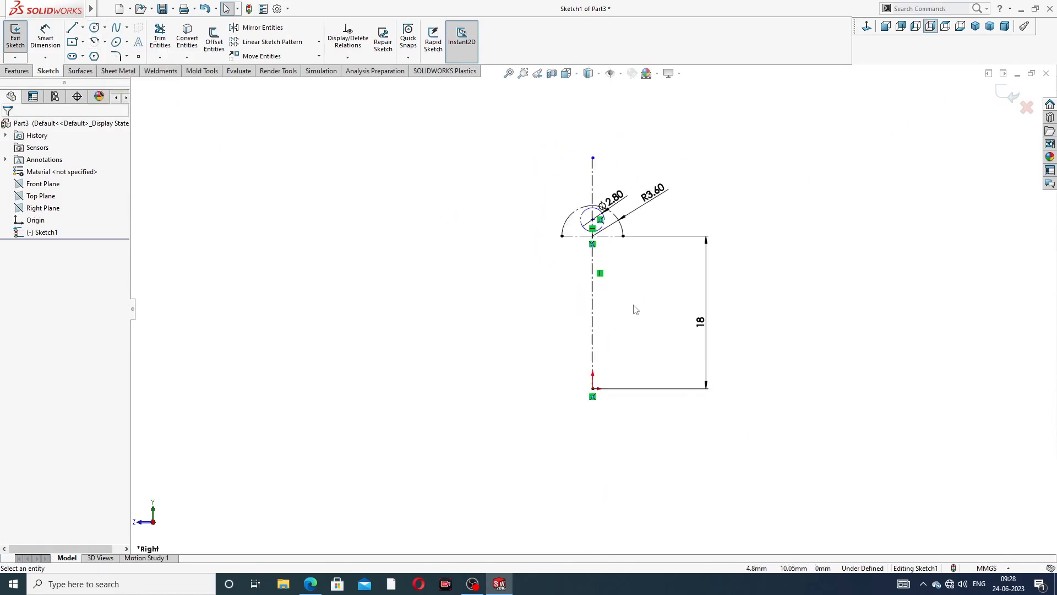
scroll(620, 389, "down", 5)
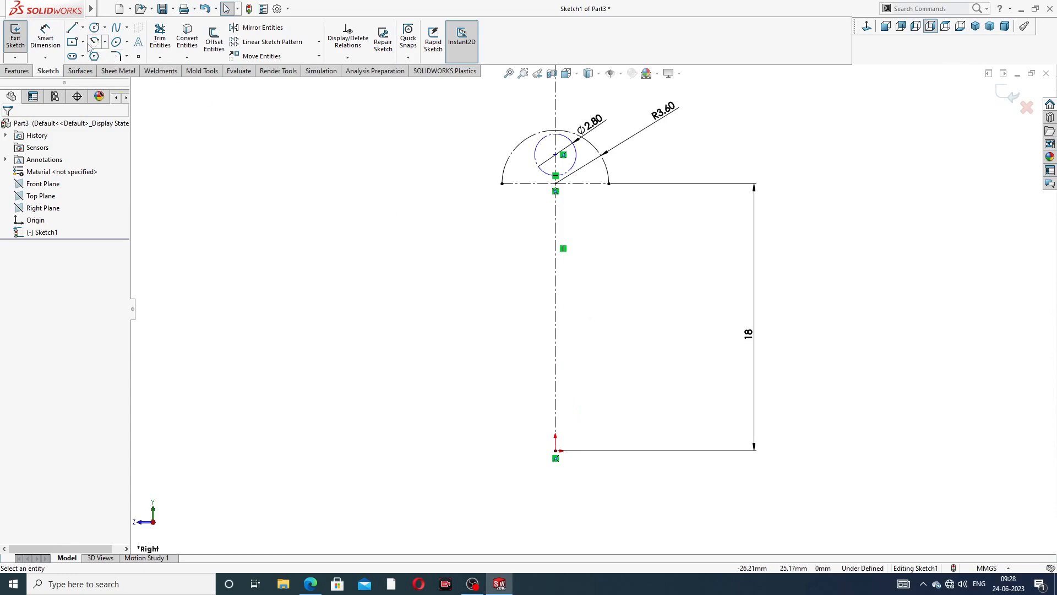
left_click(71, 30)
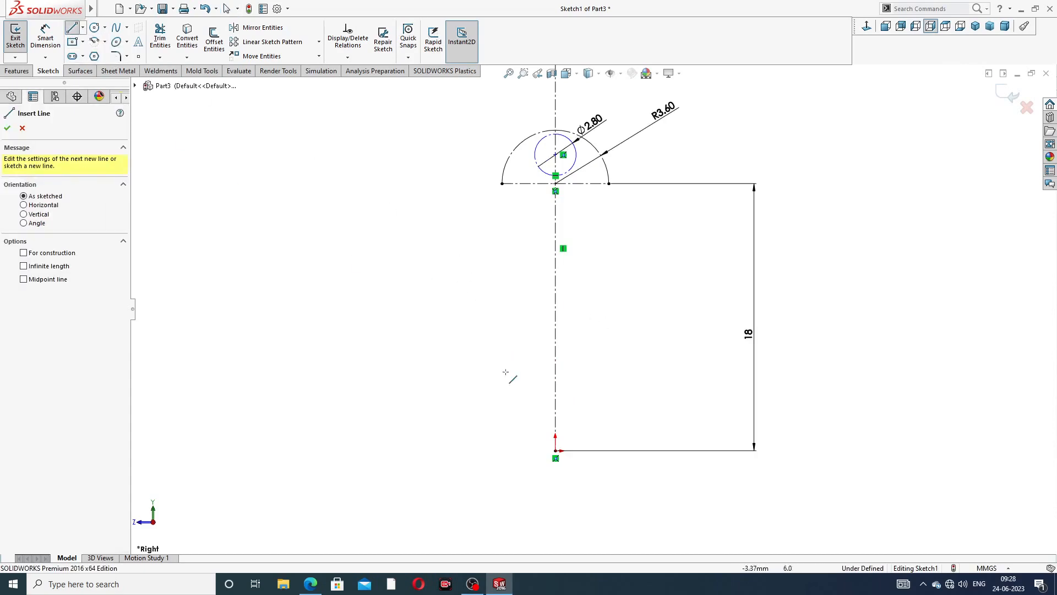
scroll(521, 468, "down", 2)
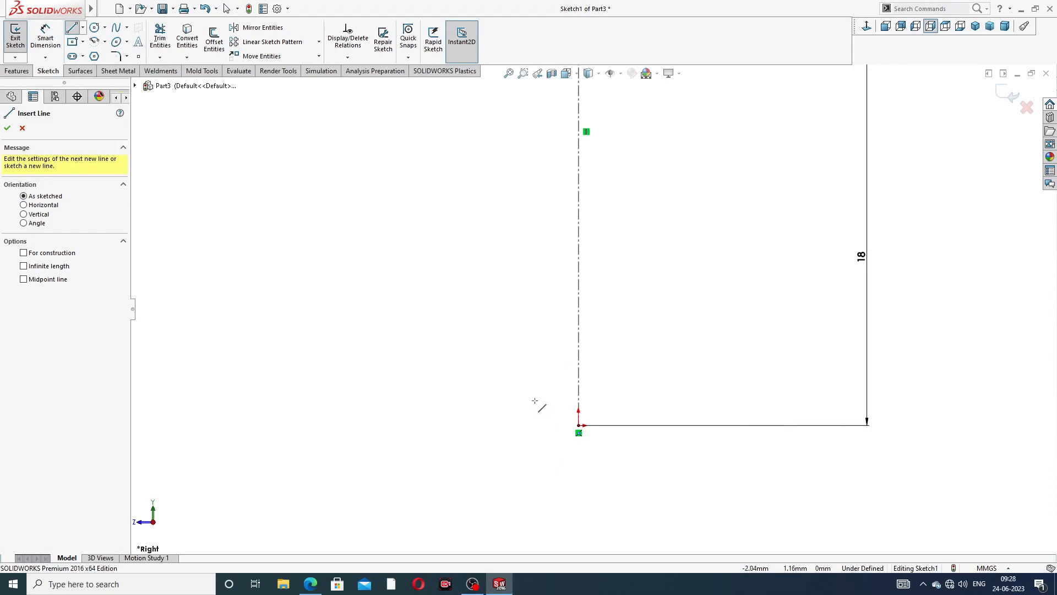
left_click(516, 401)
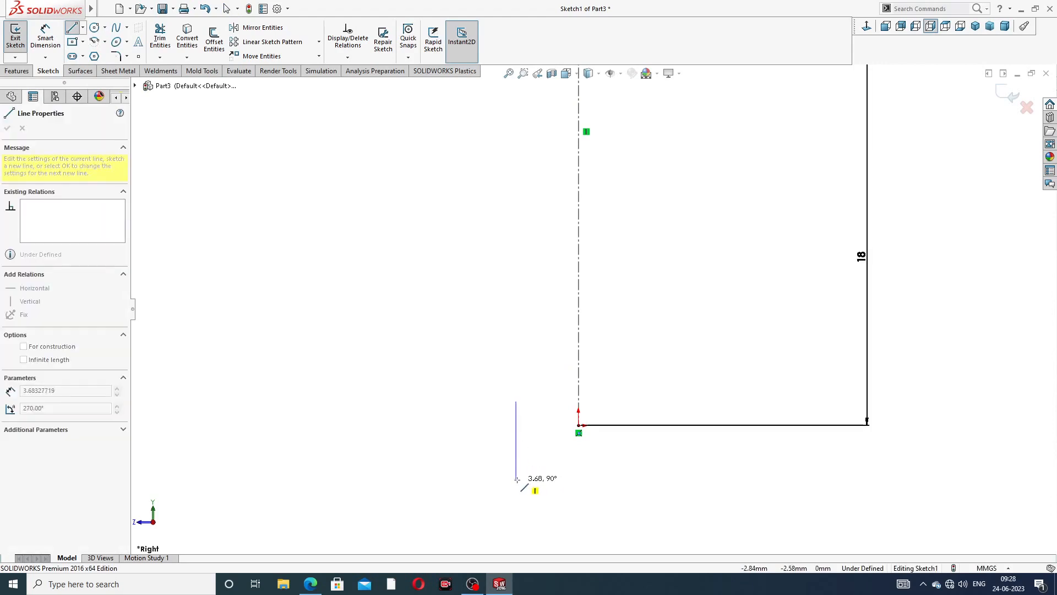
left_click(516, 425)
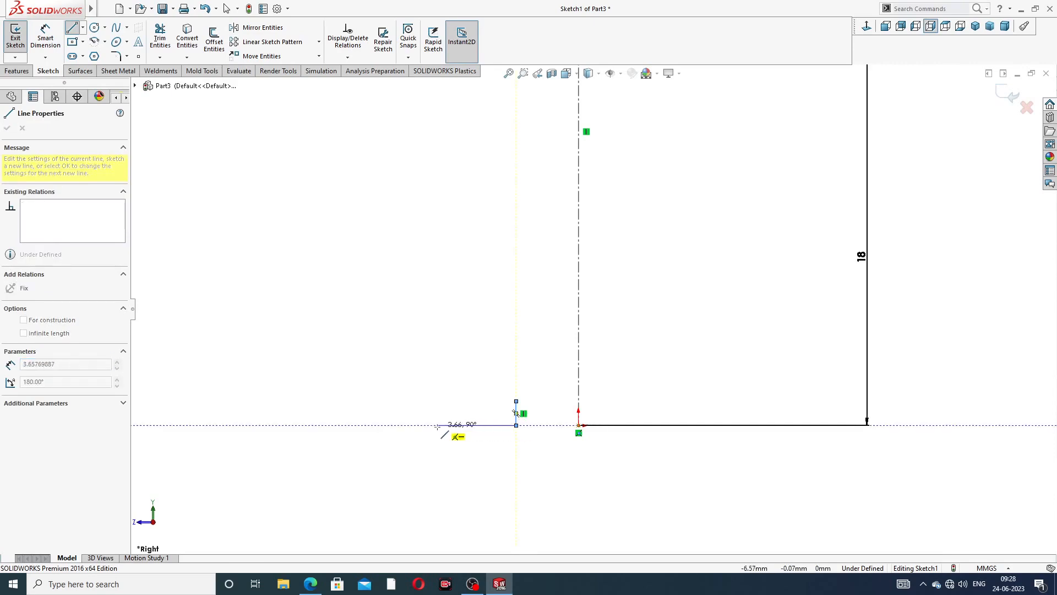
left_click(461, 424)
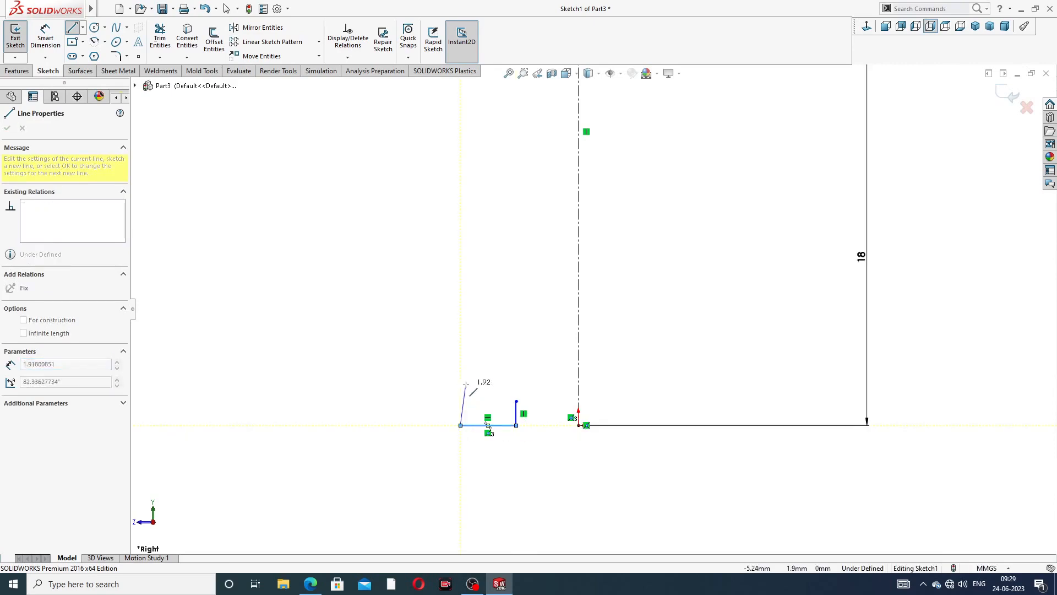
left_click(461, 317)
left_click(428, 317)
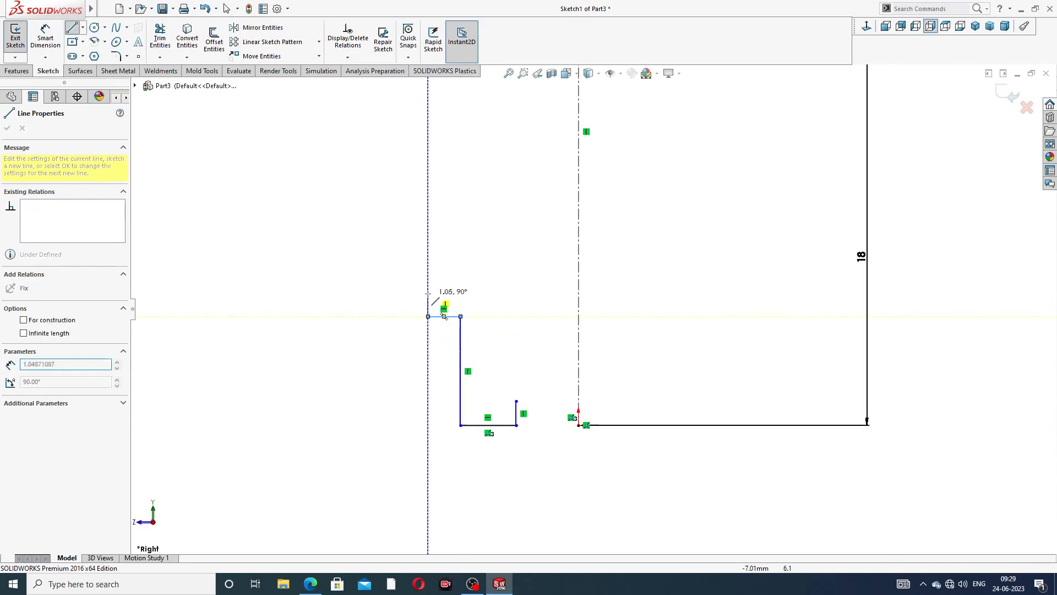
left_click(428, 238)
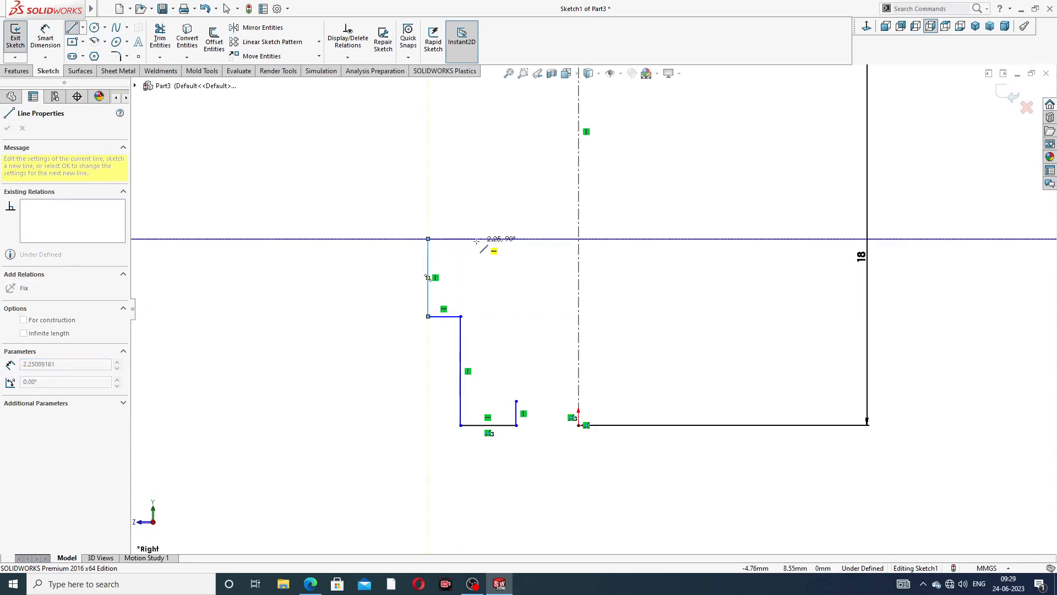
right_click(480, 248)
left_click(498, 256)
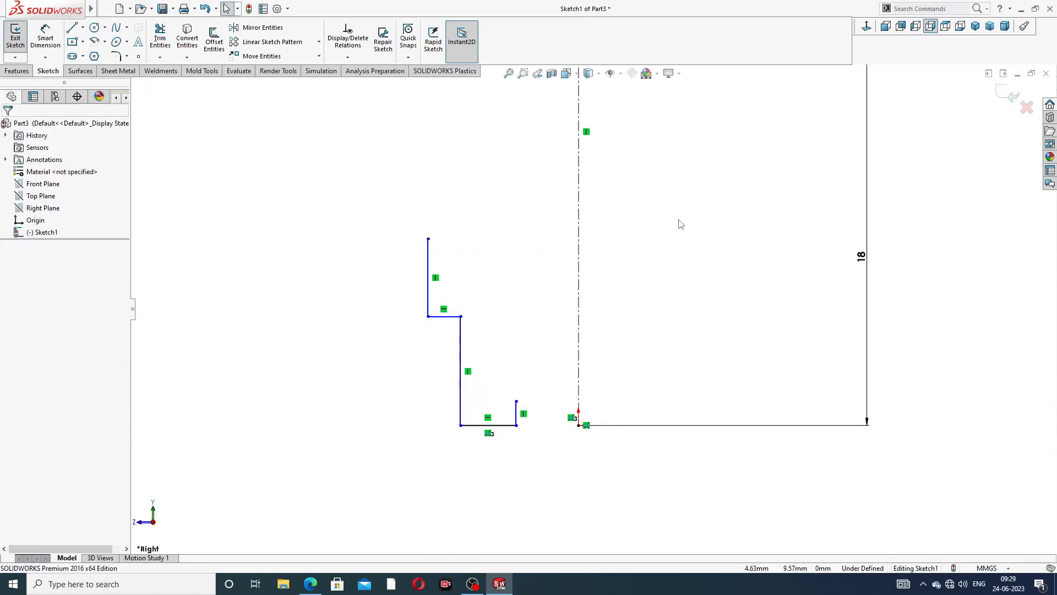
Replace the chain's uppermost vertical line with a sloped line about 4.5 mm long, leaning outward from the upper horizontal segment's free end
scroll(676, 250, "up", 2)
scroll(544, 298, "down", 2)
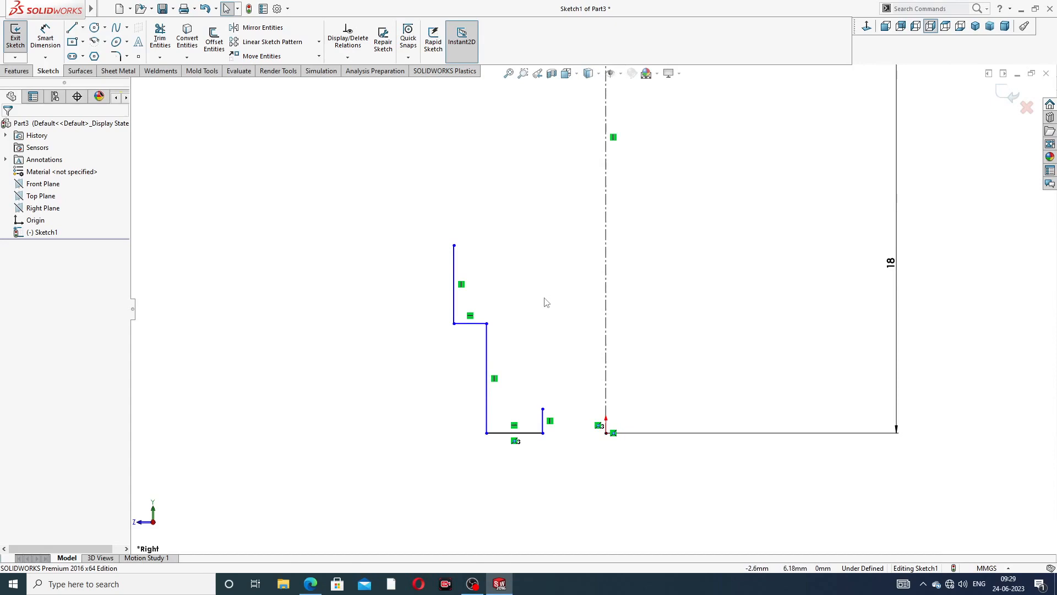
left_click(455, 261)
key("Delete")
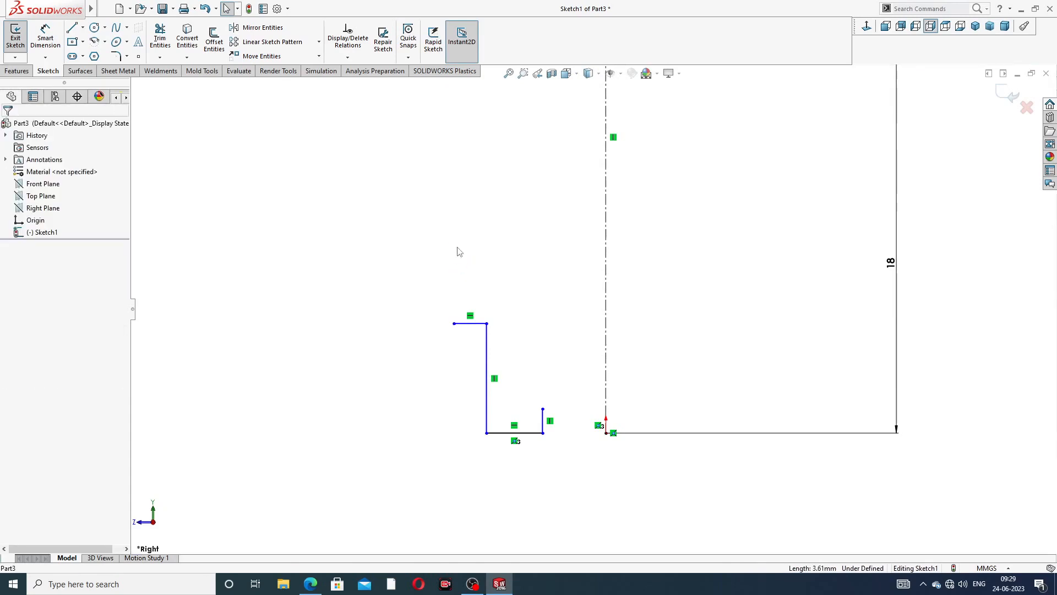
key("l")
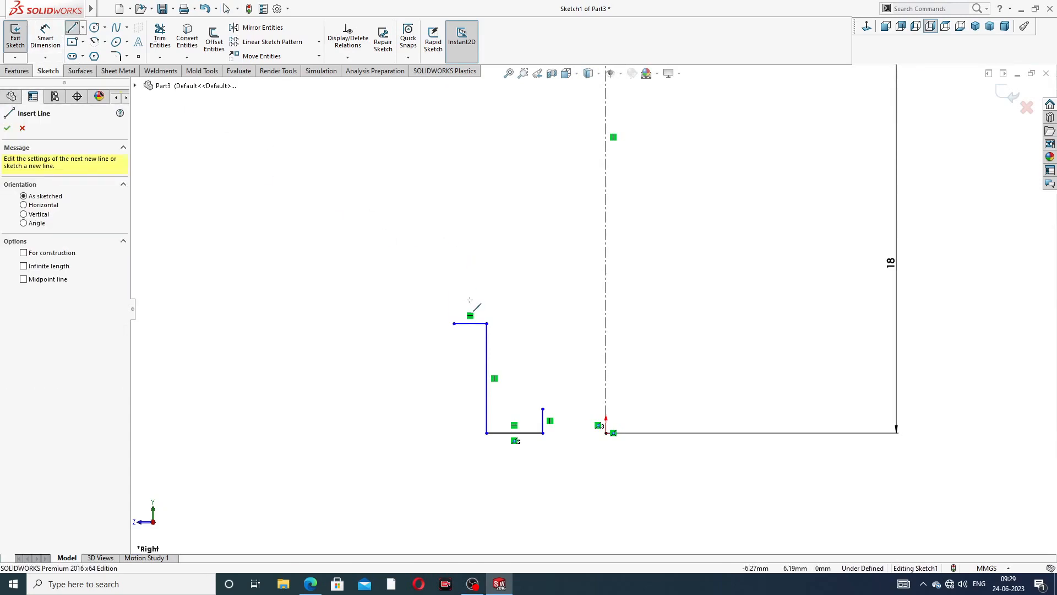
left_click(454, 323)
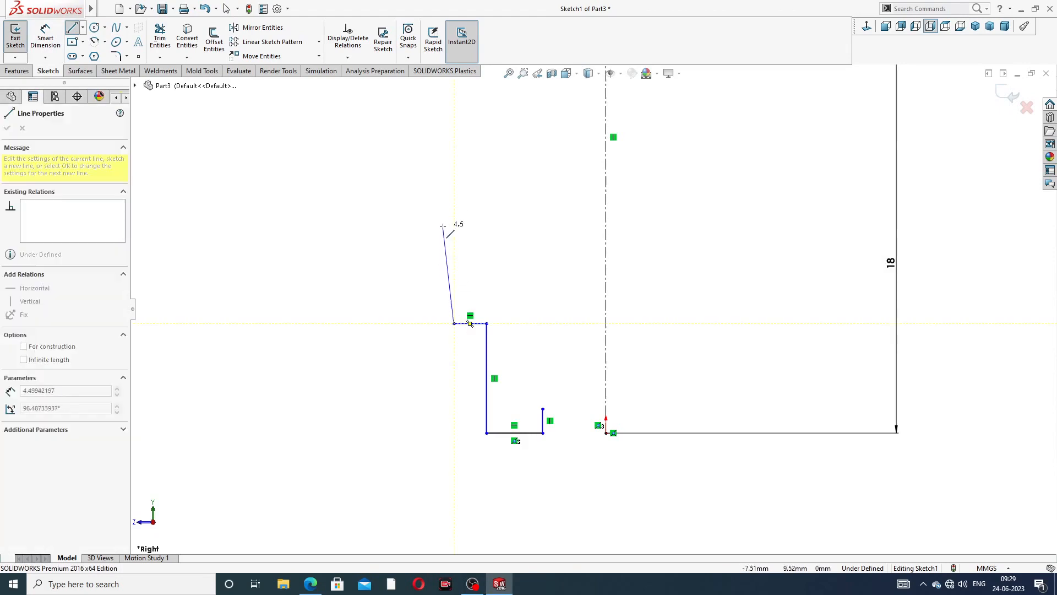
left_click(442, 228)
right_click(484, 224)
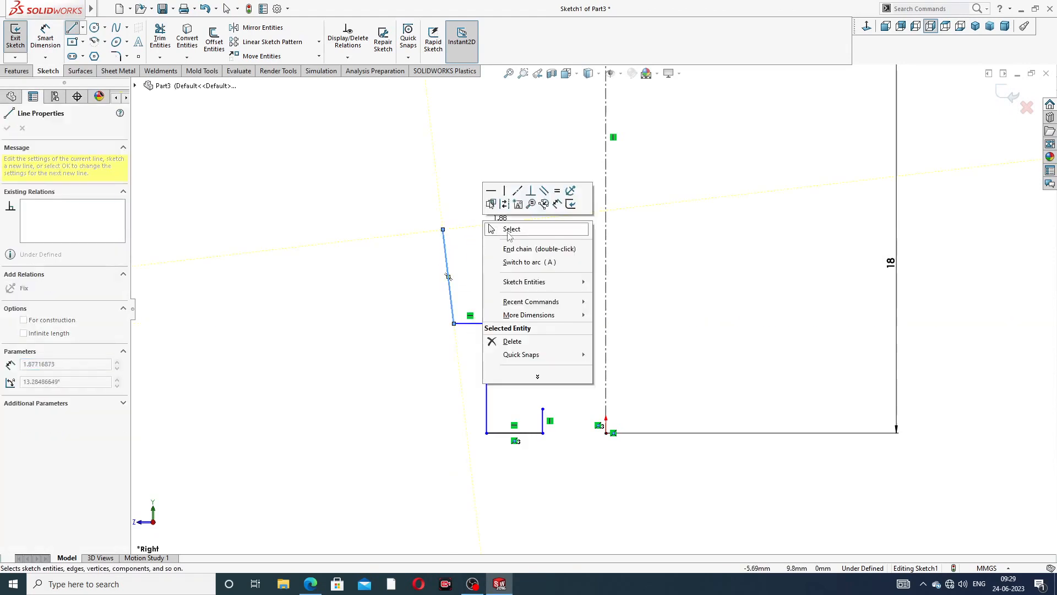
left_click(509, 235)
scroll(623, 238, "up", 3)
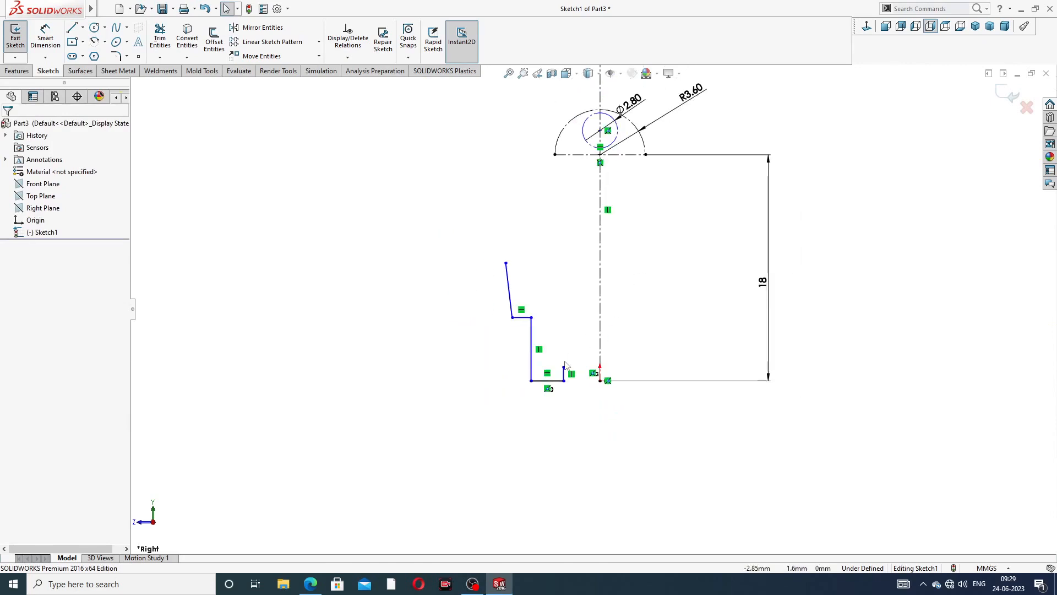
Sketch a short horizontal line toward the centerline from the upper end of the profile's short vertical line
scroll(566, 365, "down", 2)
left_click(71, 27)
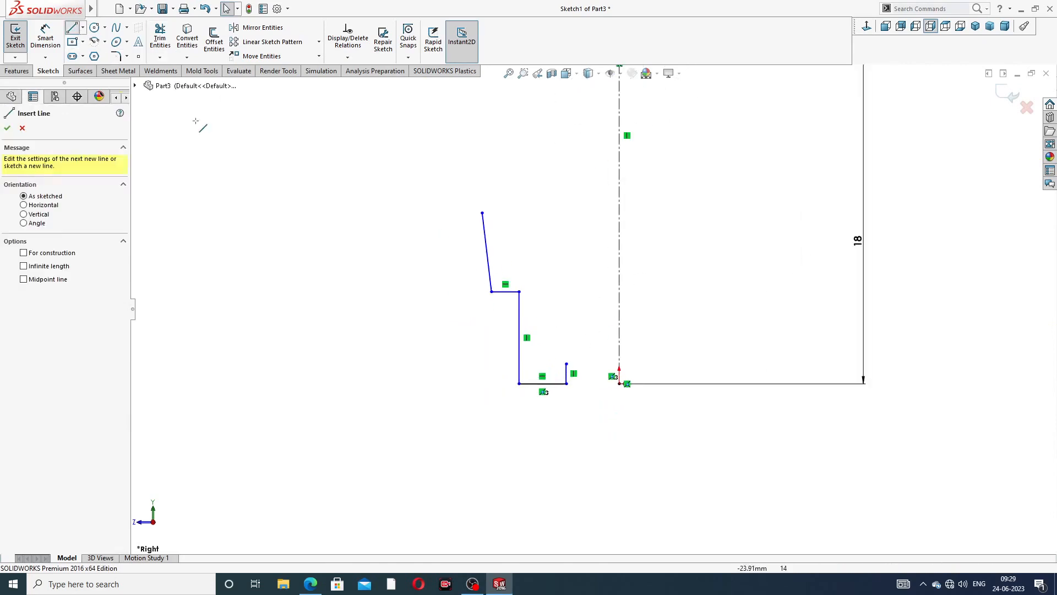
scroll(611, 363, "down", 2)
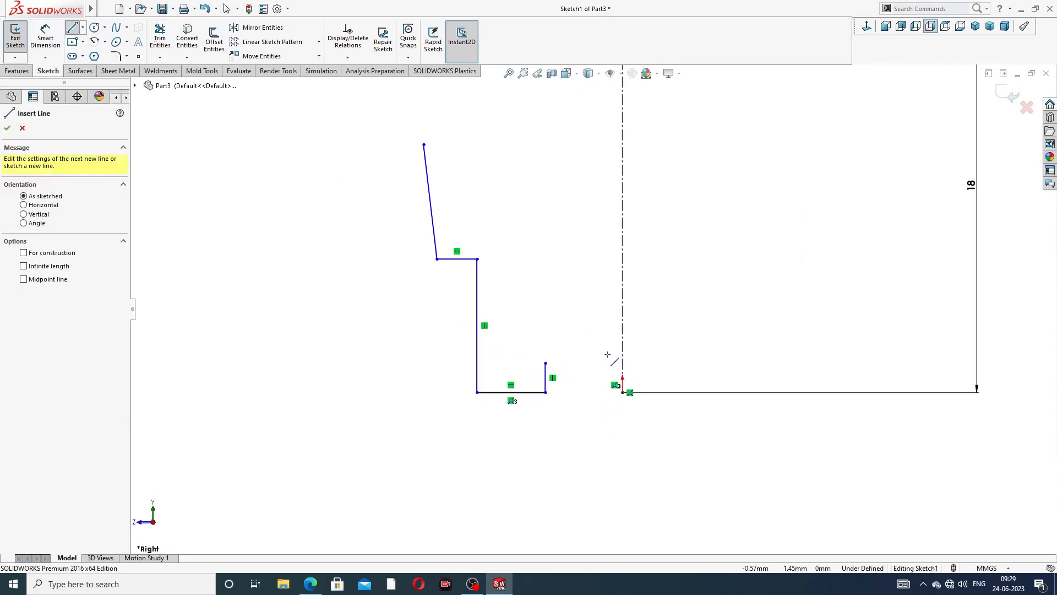
left_click(545, 363)
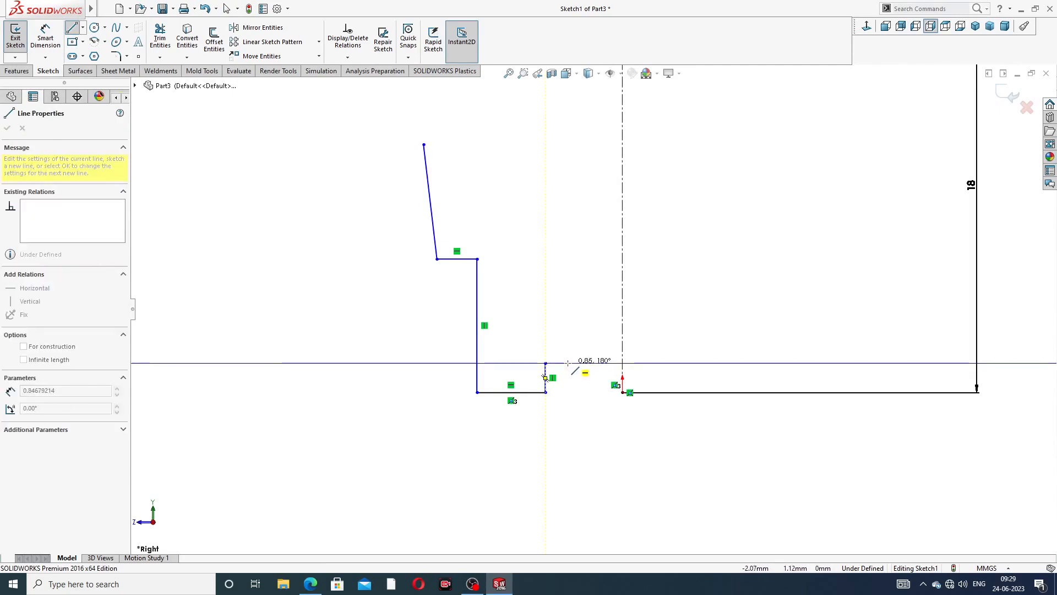
left_click(572, 363)
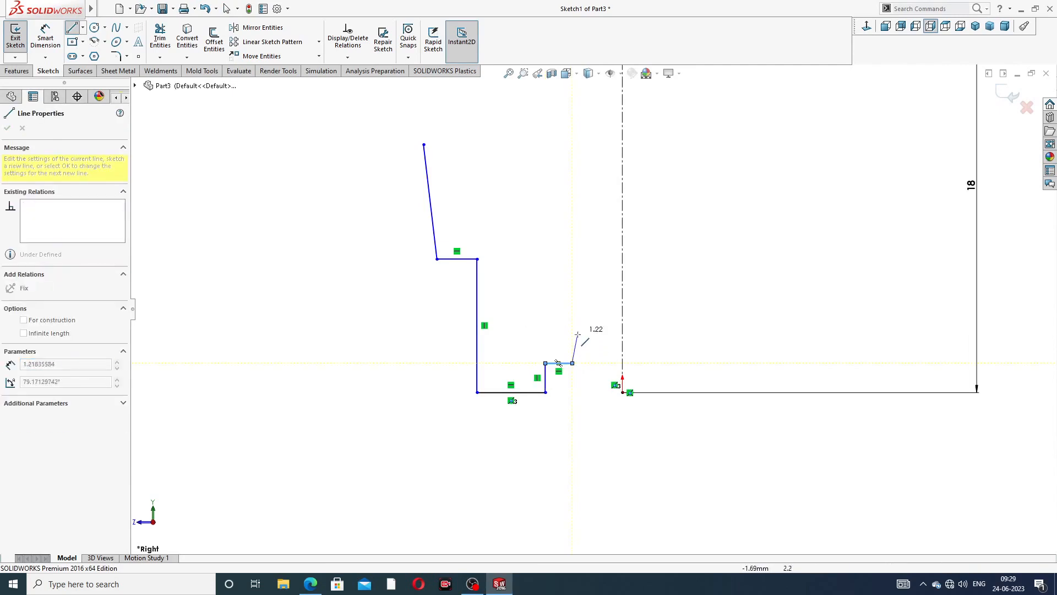
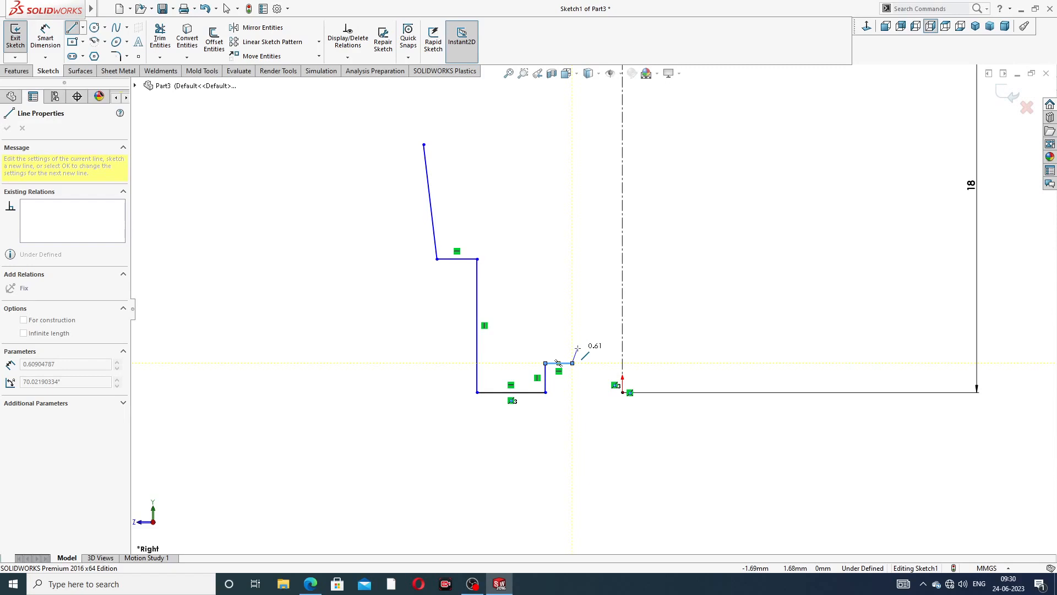
Continue the profile upward from the short horizontal line with two opposite-curving tangent arcs of about 1.74 mm and 1.27 mm radius
scroll(574, 364, "down", 1)
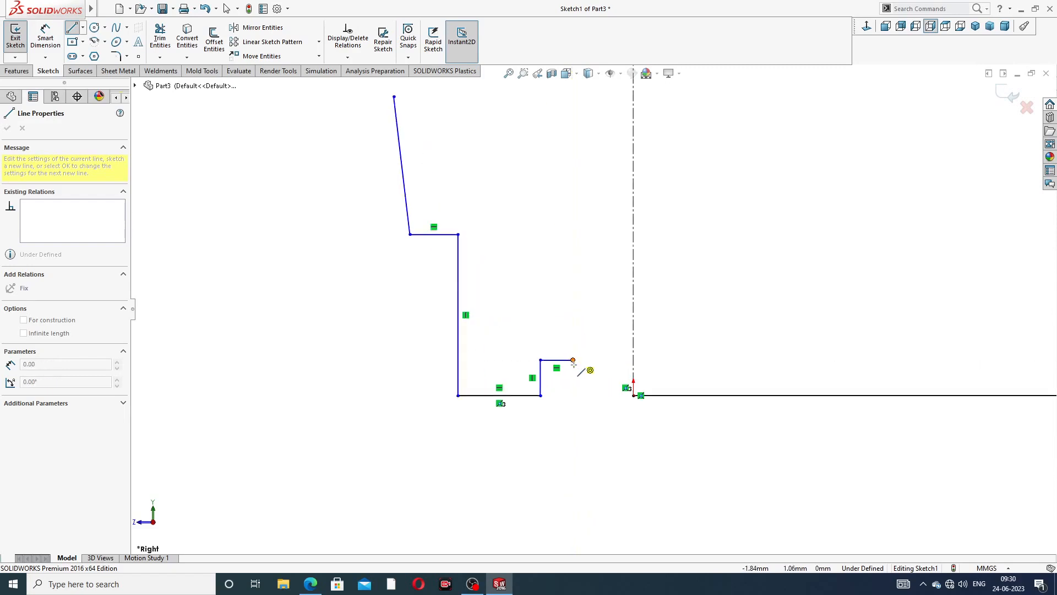
scroll(574, 363, "down", 2)
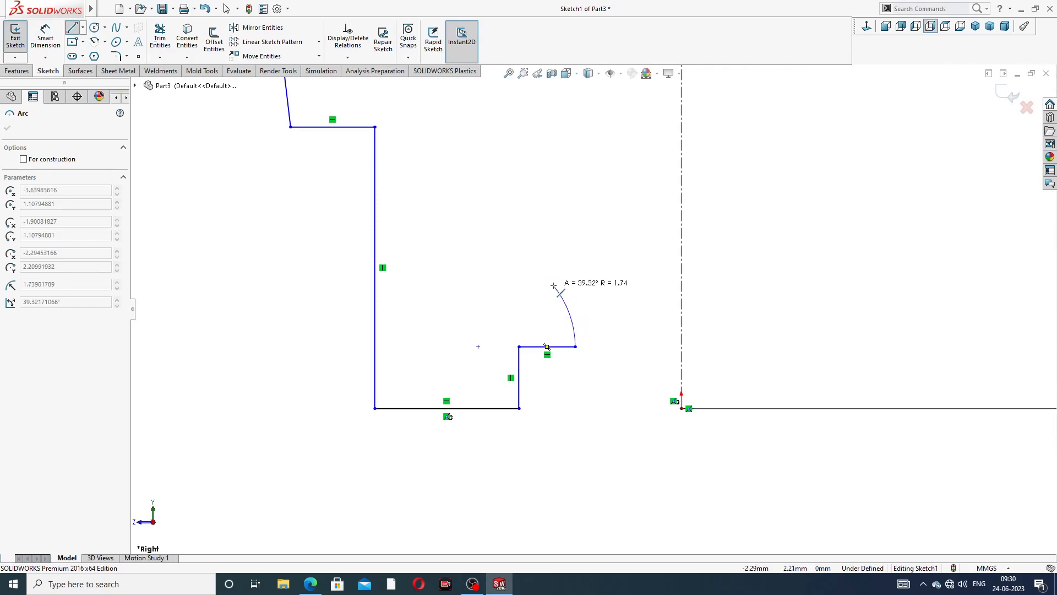
left_click(554, 285)
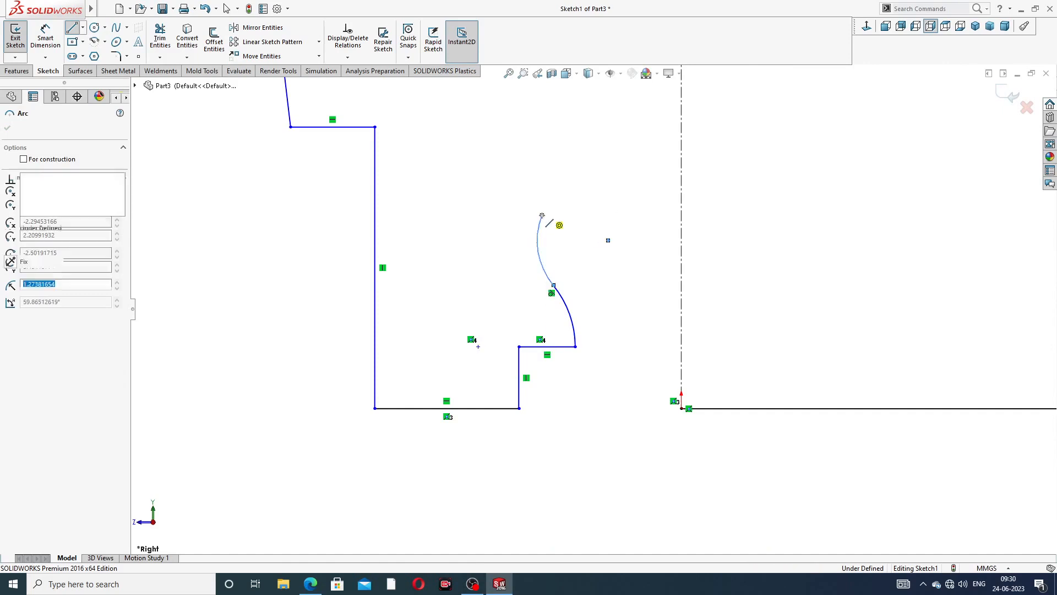
left_click(542, 215)
Extend the profile from the upper arc with an 8.4 mm vertical line, a line sloping toward the centerline and a 3.8 mm vertical line, all lengths approximate
scroll(557, 203, "up", 3)
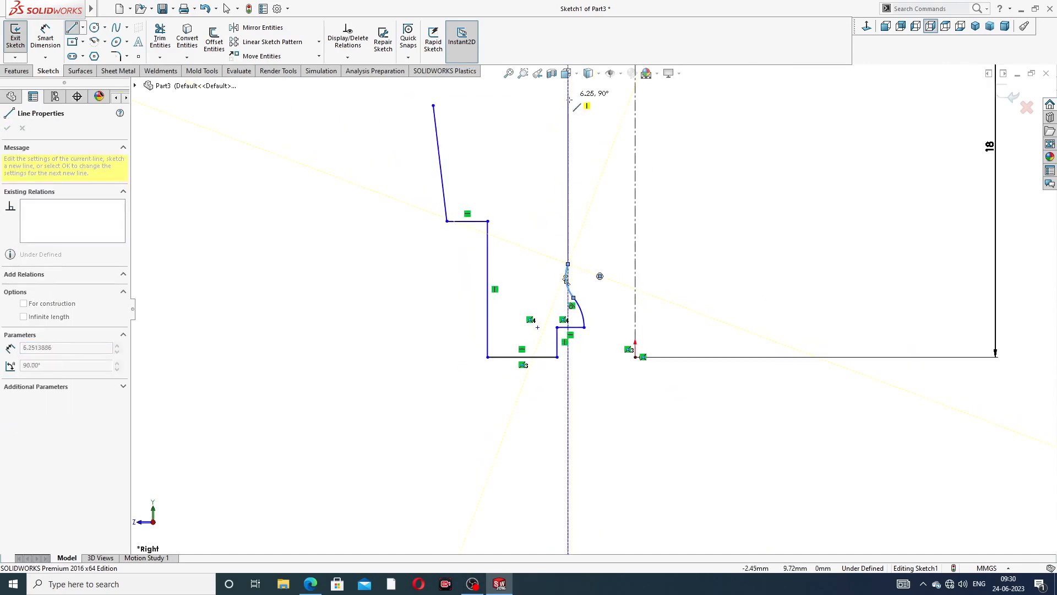
scroll(595, 247, "up", 5)
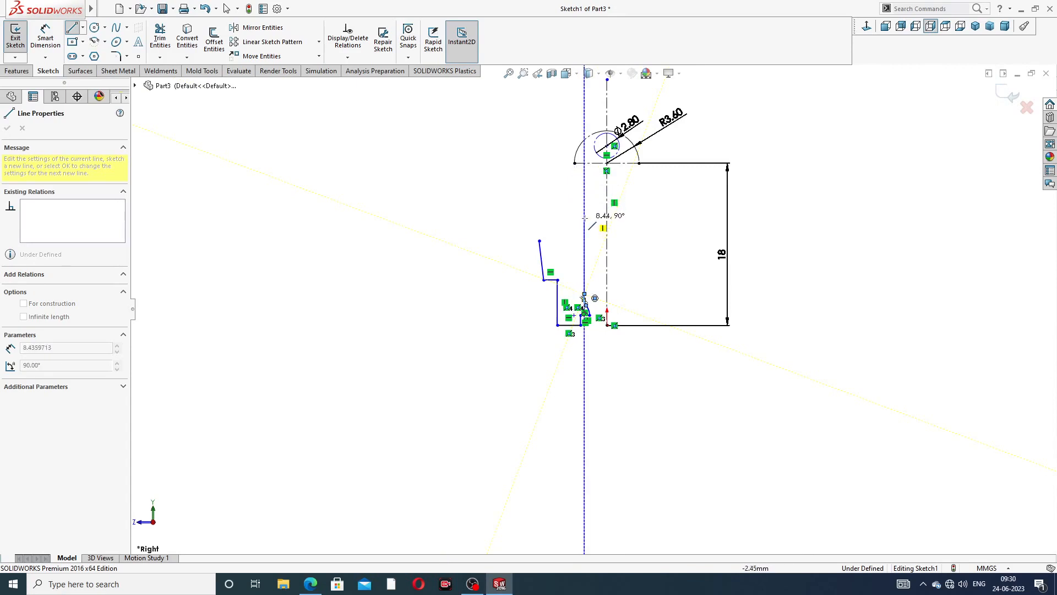
left_click(584, 218)
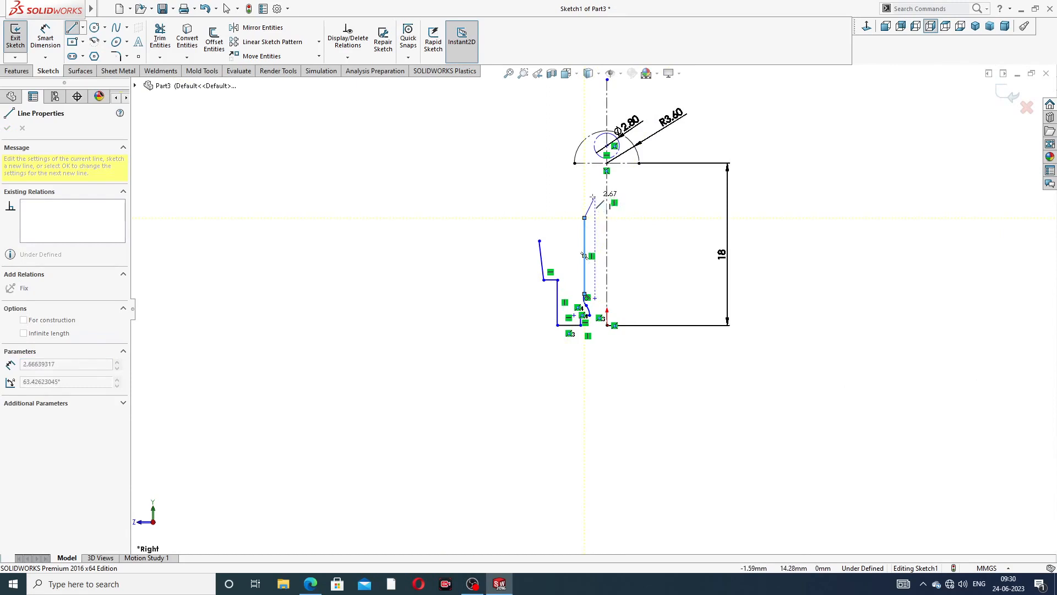
left_click(593, 193)
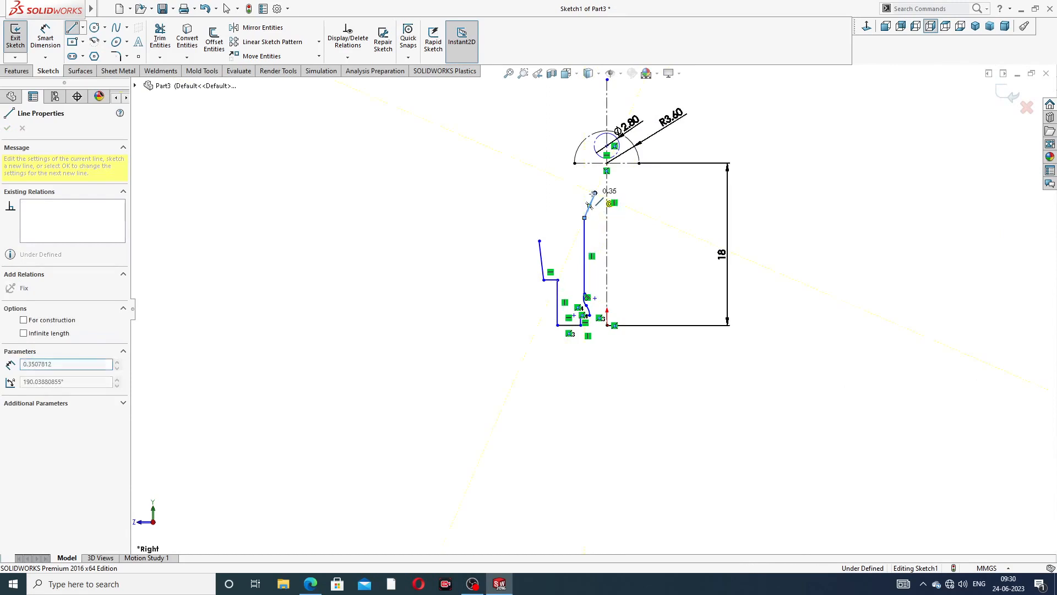
scroll(594, 165, "down", 5)
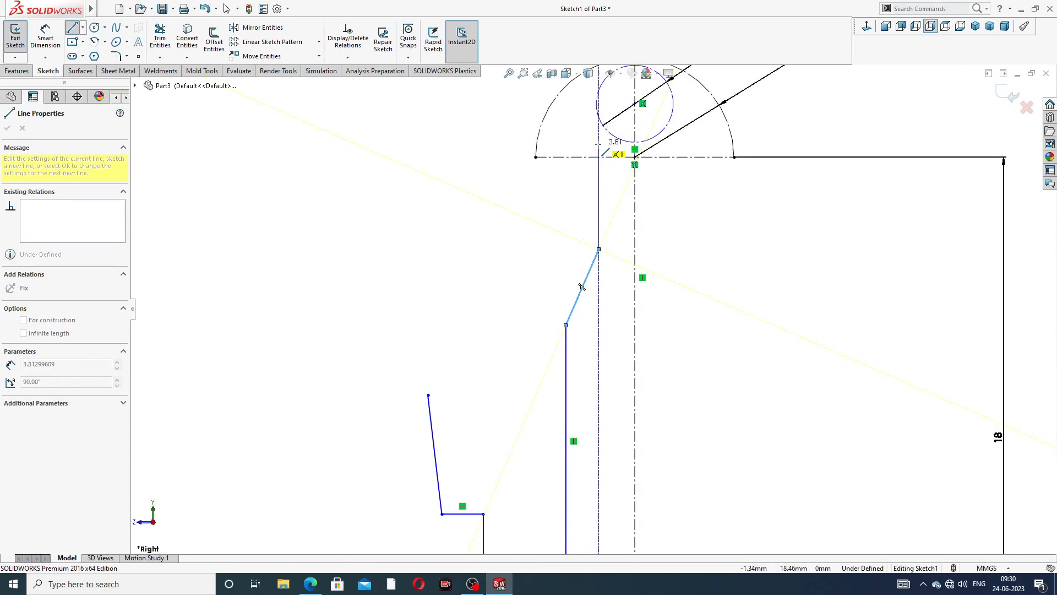
left_click(598, 144)
right_click(708, 213)
left_click(727, 222)
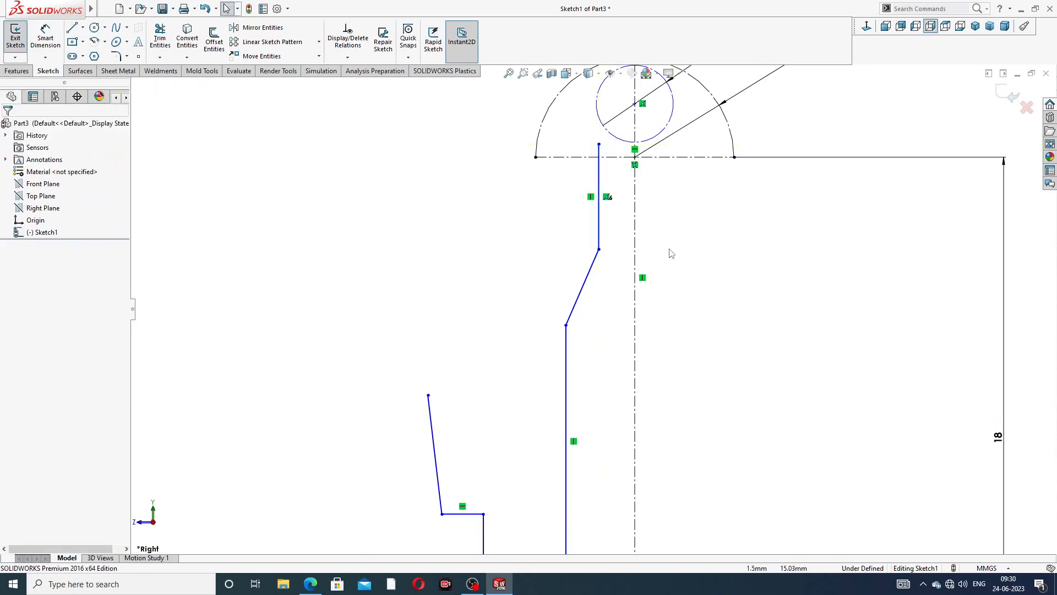
Move the upper vertical line's lower end to about 12.5 mm above the origin and its upper end to about 19 mm
scroll(608, 295, "down", 2)
mouse_move(599, 234)
left_mouse_down()
mouse_move(569, 268)
mouse_move(578, 319)
left_mouse_up()
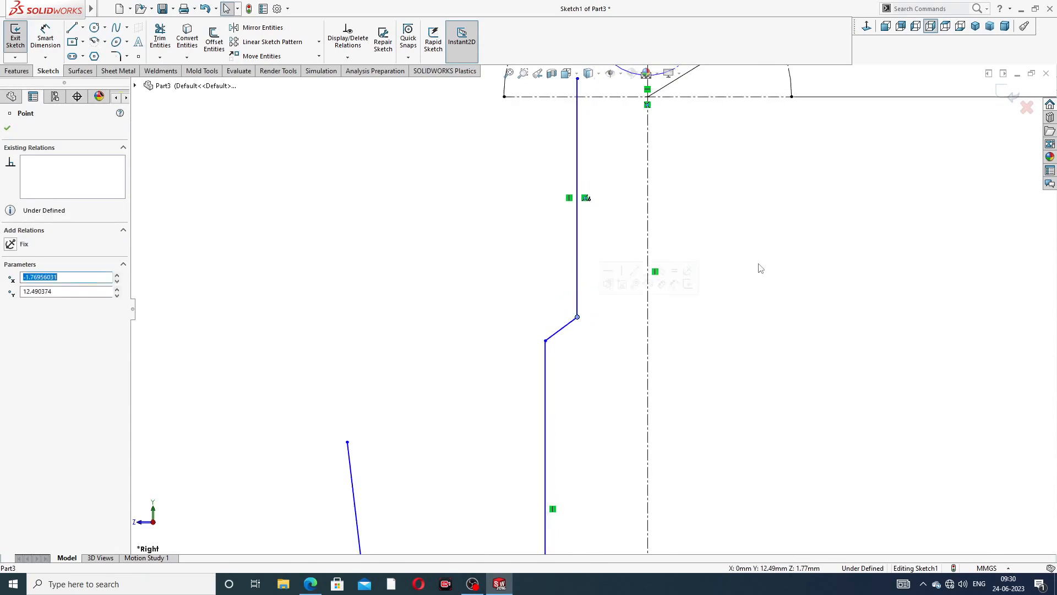
left_click(760, 269)
scroll(633, 216, "up", 3)
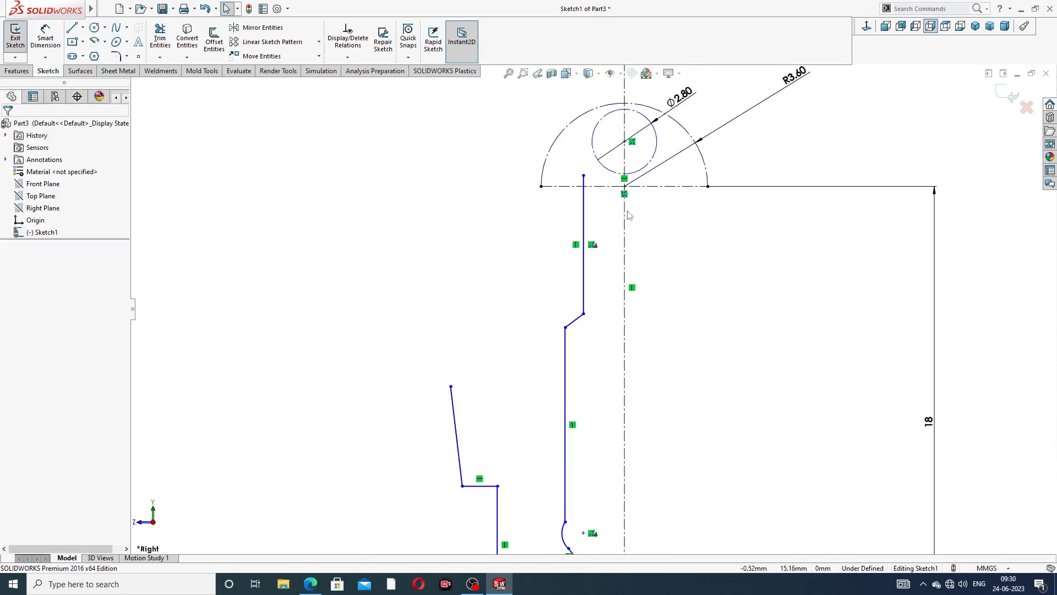
left_click(584, 176)
left_click_drag(581, 167, 579, 160)
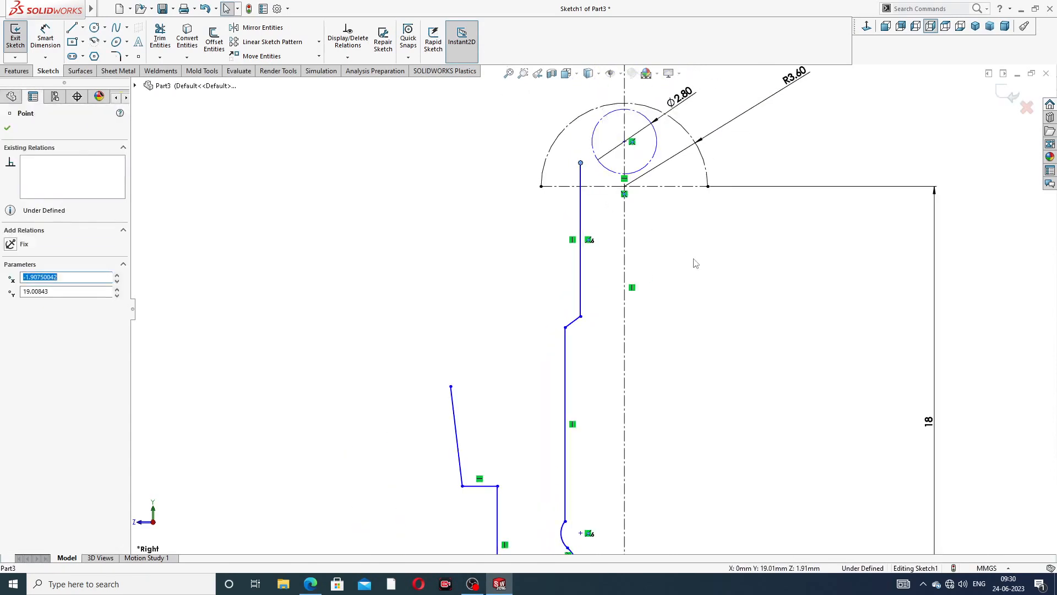
left_click(631, 196)
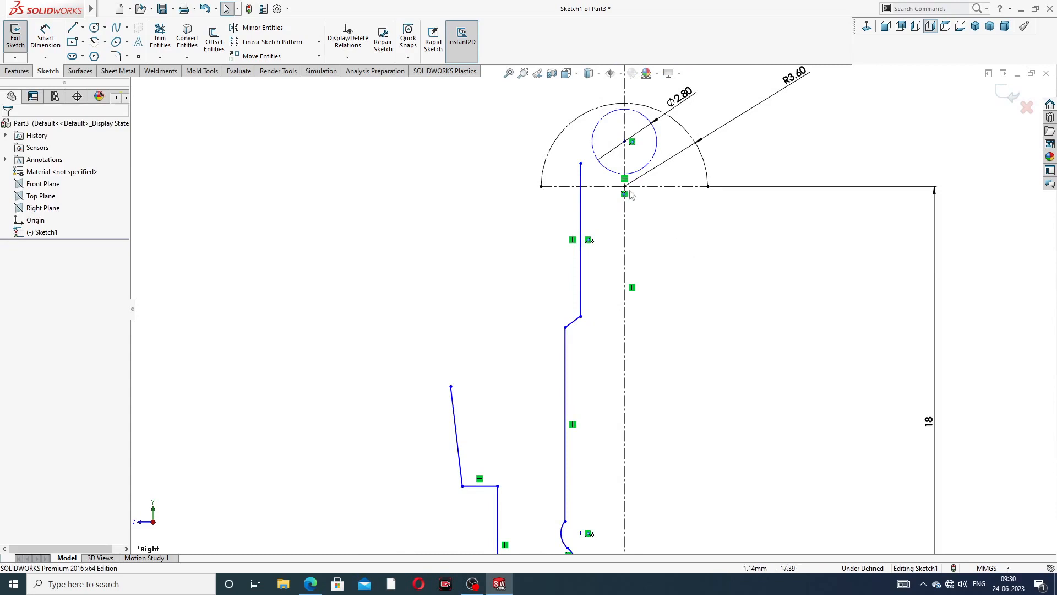
Sketch a short sloped line from the upper vertical line's free end to the near side of the 2.80 mm construction circle
left_click(72, 28)
scroll(601, 160, "down", 2)
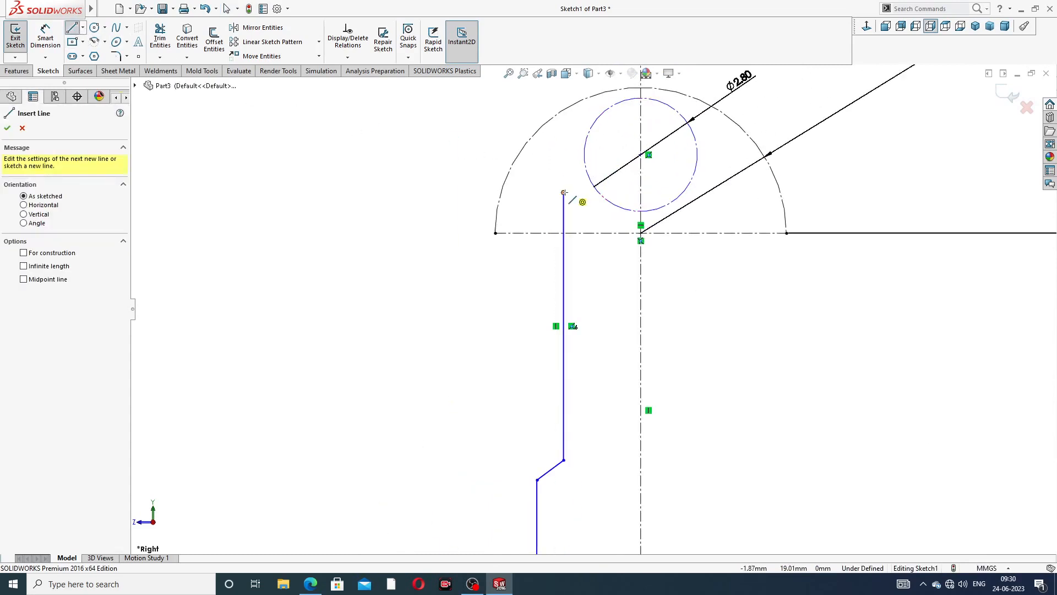
left_click(564, 192)
left_click(584, 147)
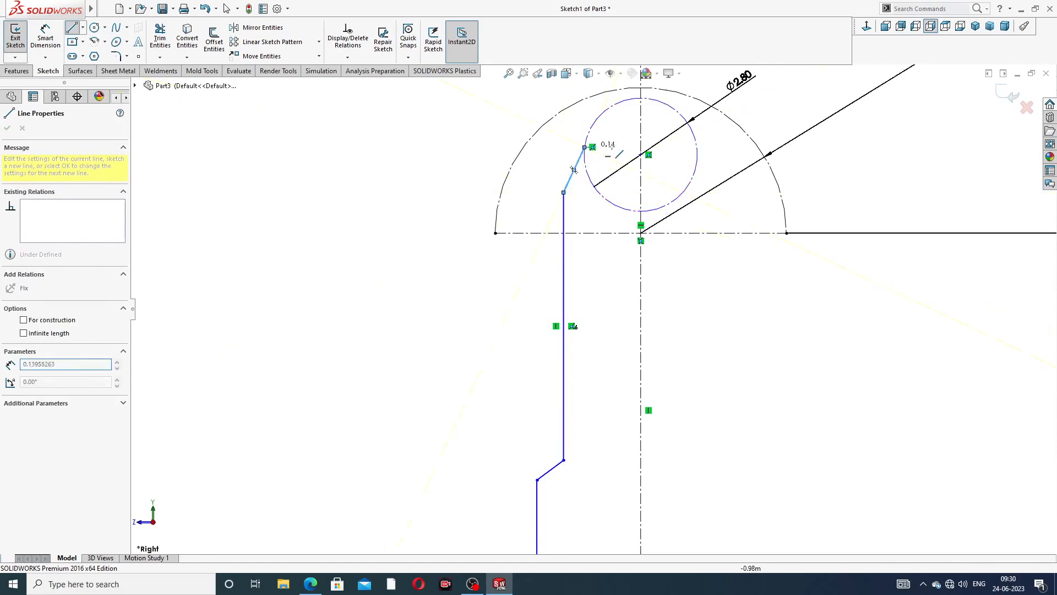
right_click(716, 163)
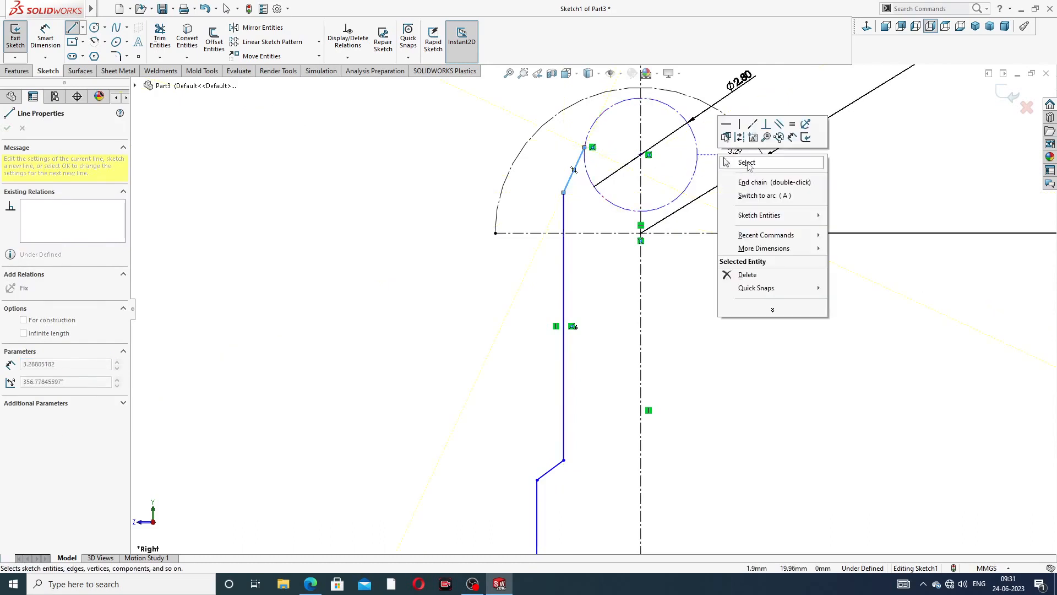
left_click(737, 160)
Make the long inner vertical line above the arcs collinear with the short vertical line below them
scroll(610, 279, "up", 3)
scroll(610, 279, "up", 3)
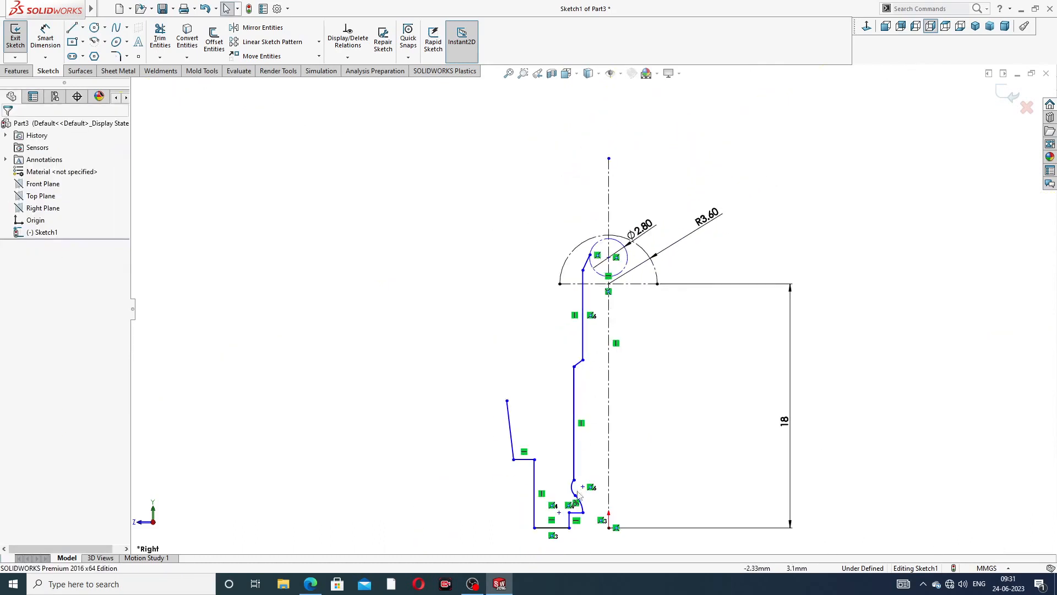
scroll(583, 479, "down", 2)
scroll(583, 469, "down", 2)
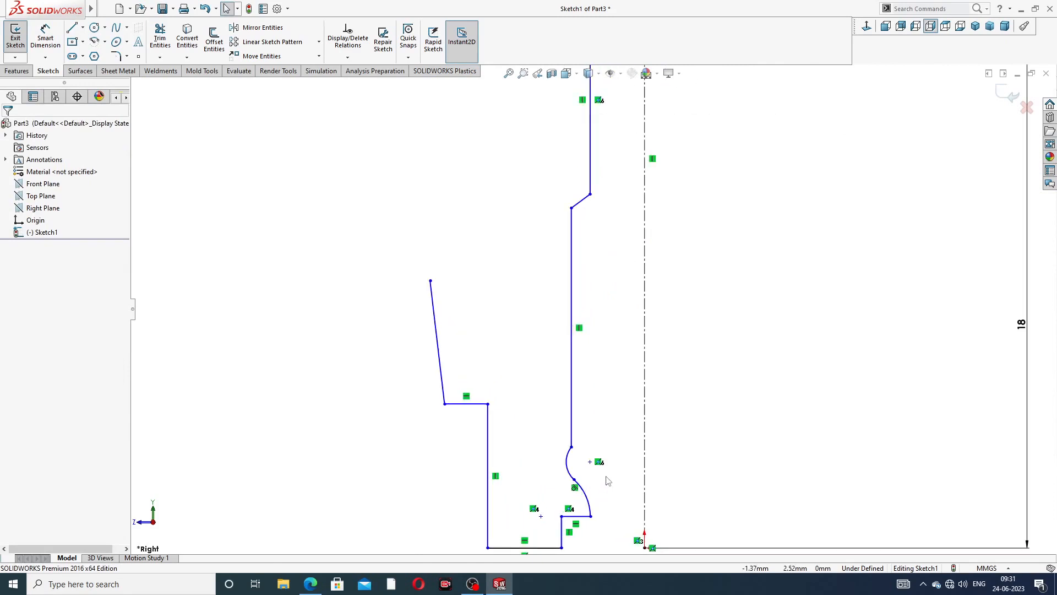
left_click(572, 438)
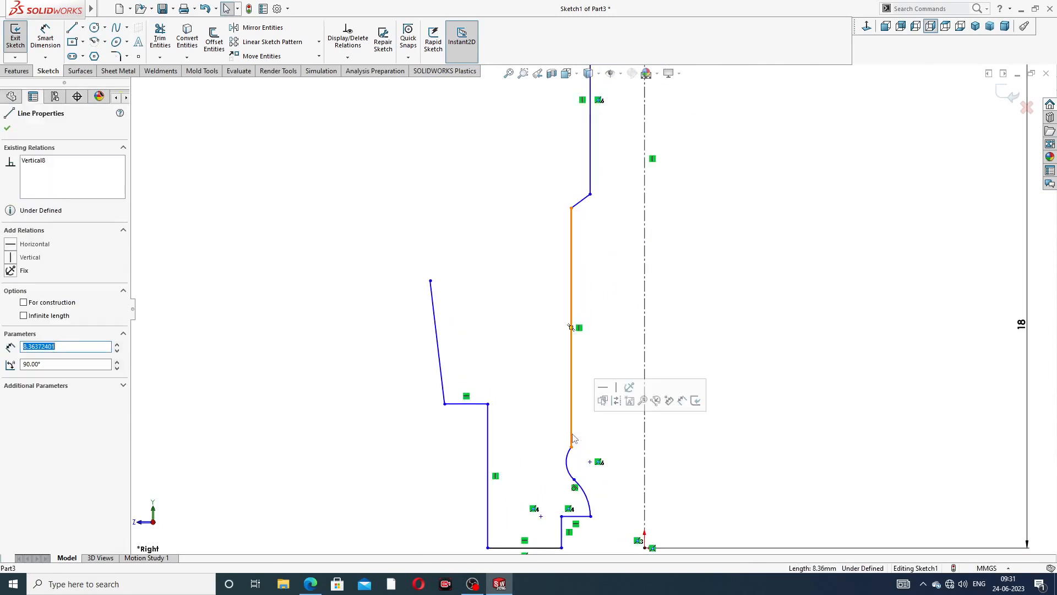
left_click(562, 531, "ctrl")
left_click(618, 477)
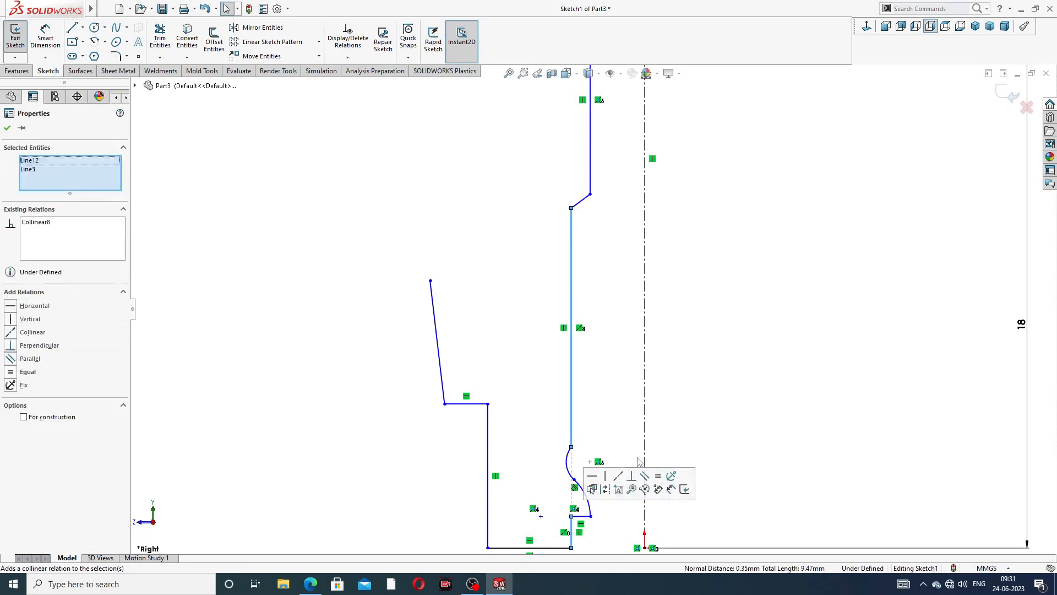
left_click(684, 429)
Sketch a horizontal centerline from the lower end of the short inner vertical line to the origin
key("f")
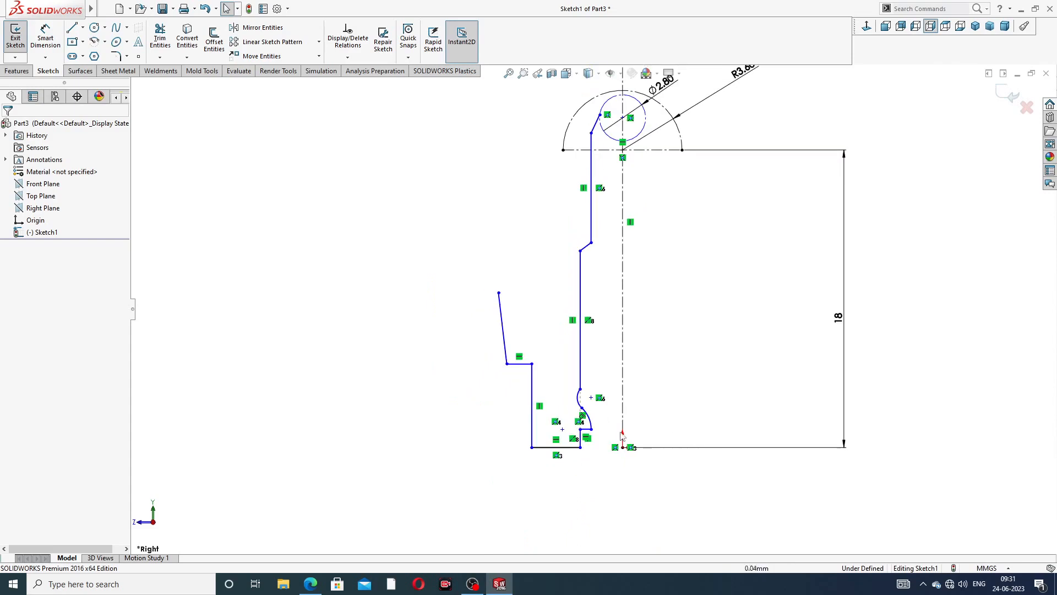
scroll(586, 440, "down", 3)
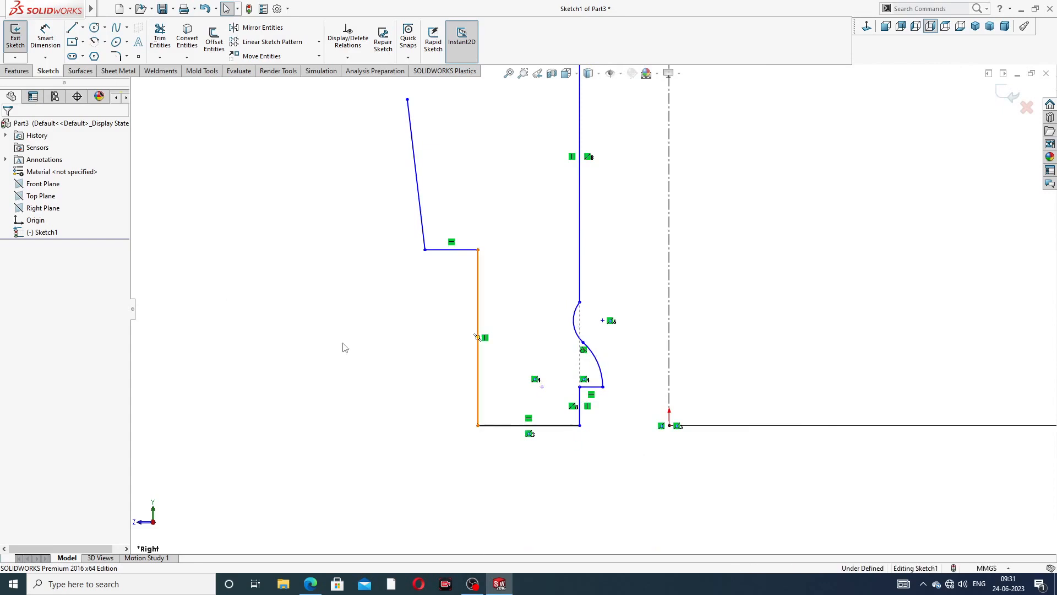
left_click(83, 27)
left_click(100, 55)
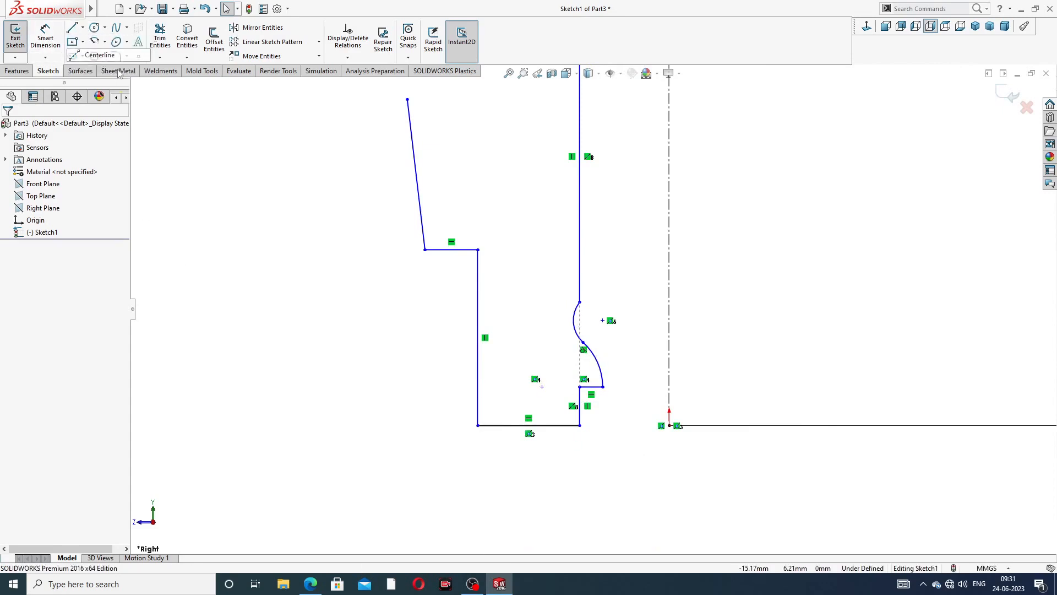
left_click(580, 425)
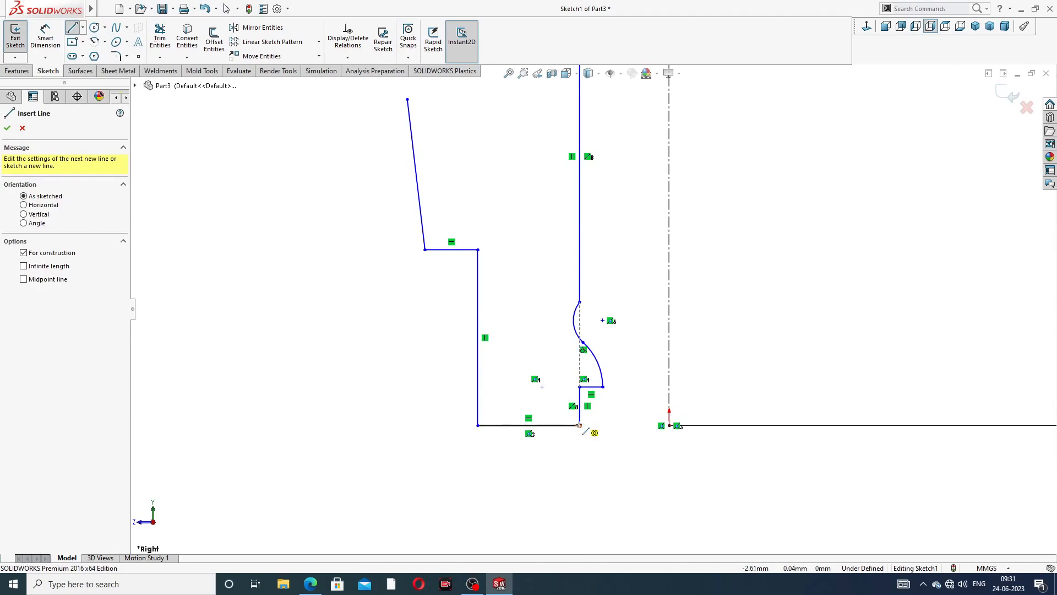
left_click(670, 425)
right_click(732, 364)
left_click(755, 365)
Make the profile's lowest horizontal line collinear with the horizontal centerline that runs to the origin
scroll(627, 427, "down", 3)
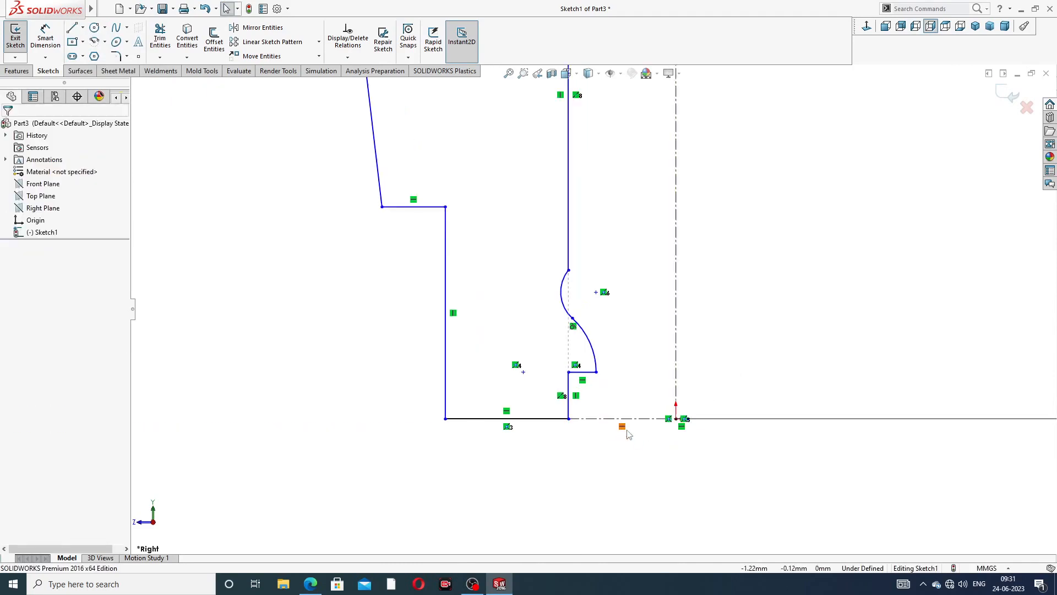
left_click(534, 401)
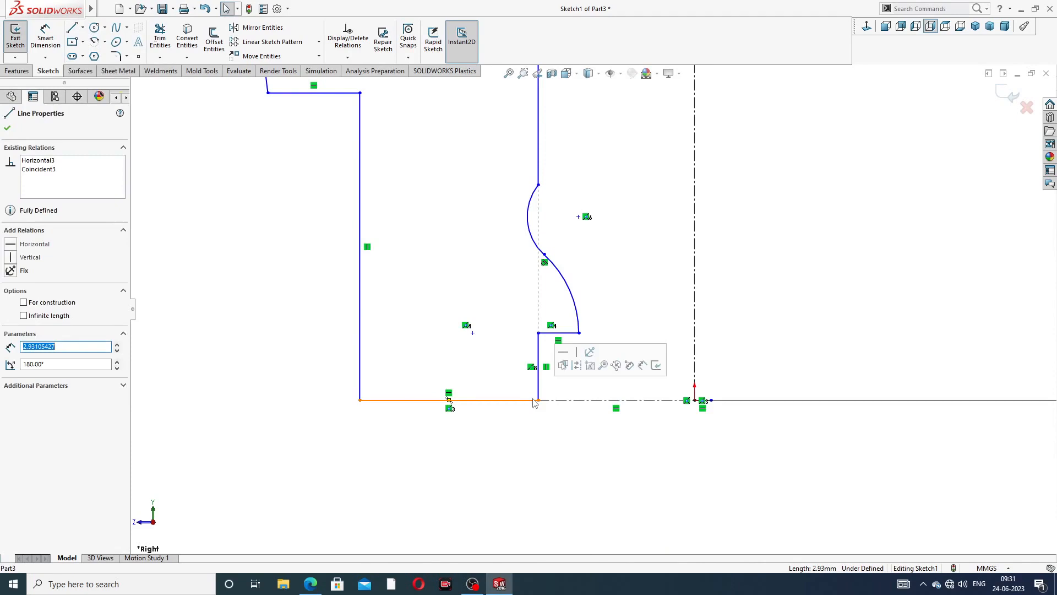
left_click(574, 401, "ctrl")
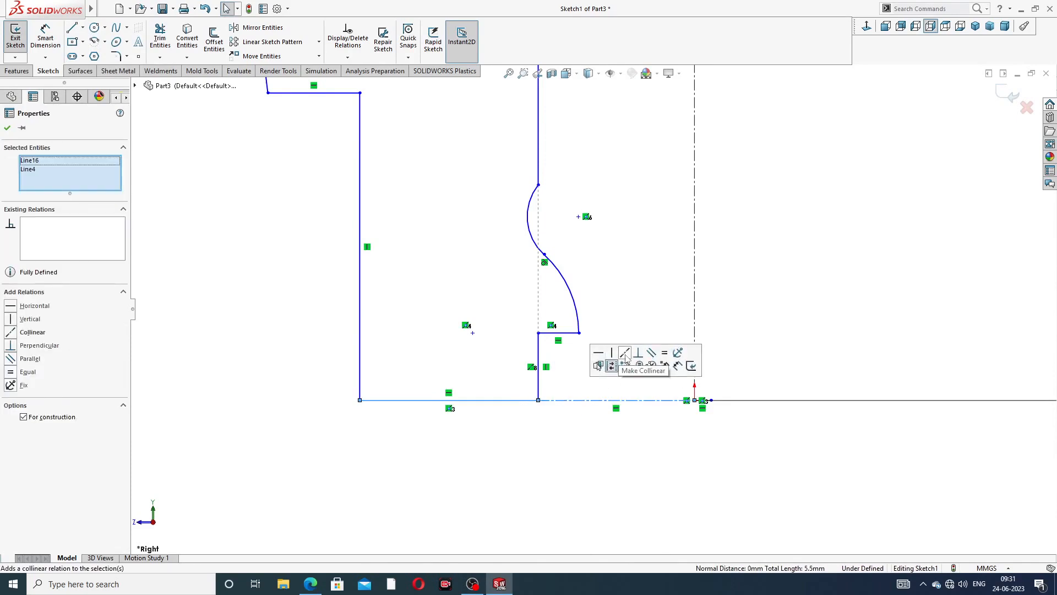
left_click(625, 353)
left_click(784, 295)
Make the sloped outer line above the profile's outer horizontal step vertical
scroll(507, 200, "up", 3)
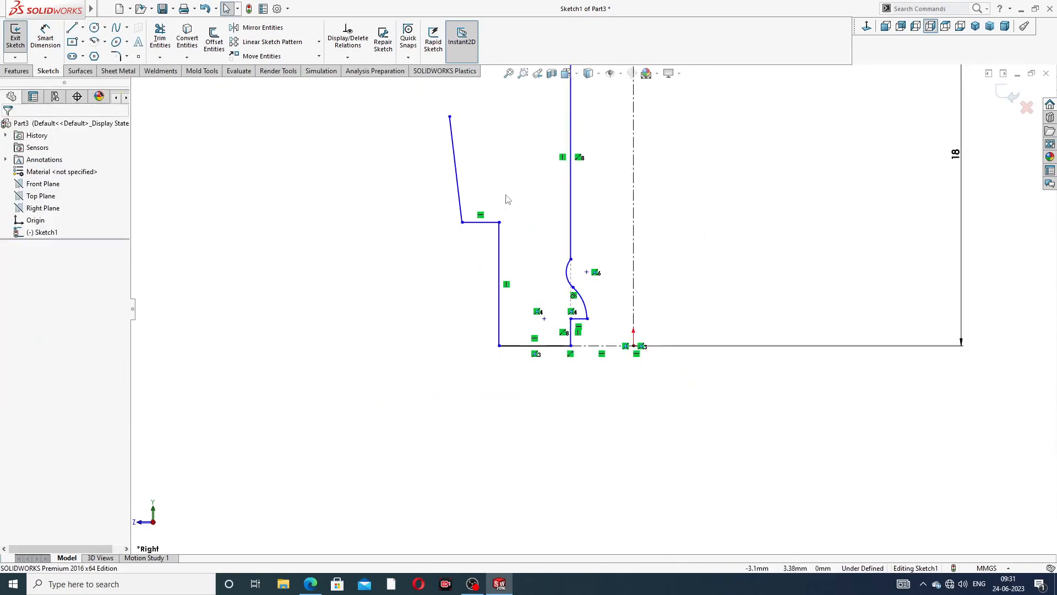
scroll(484, 177, "down", 2)
left_click(456, 176)
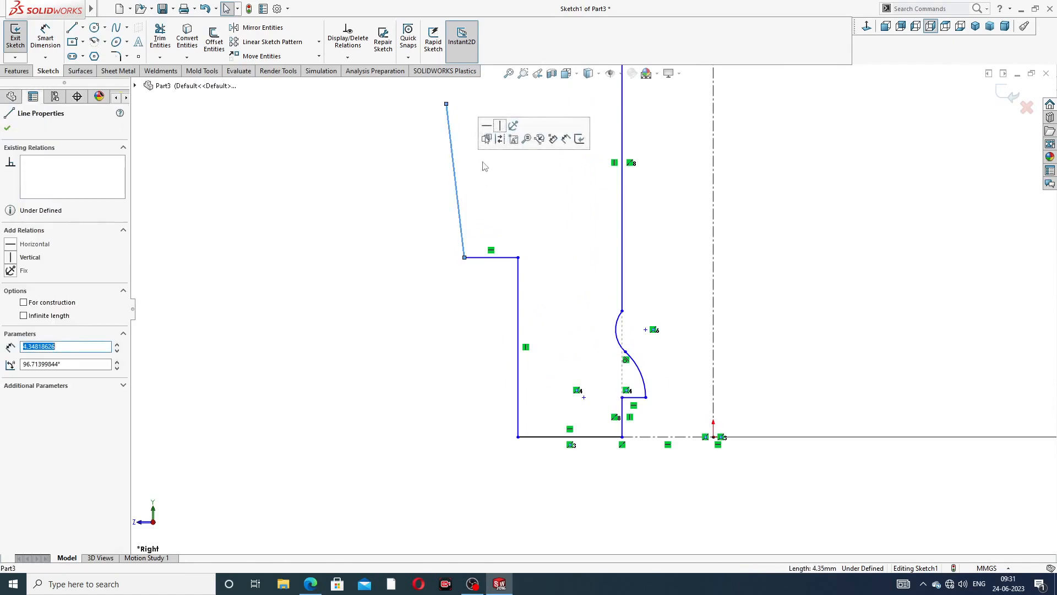
left_click(500, 126)
left_click(777, 190)
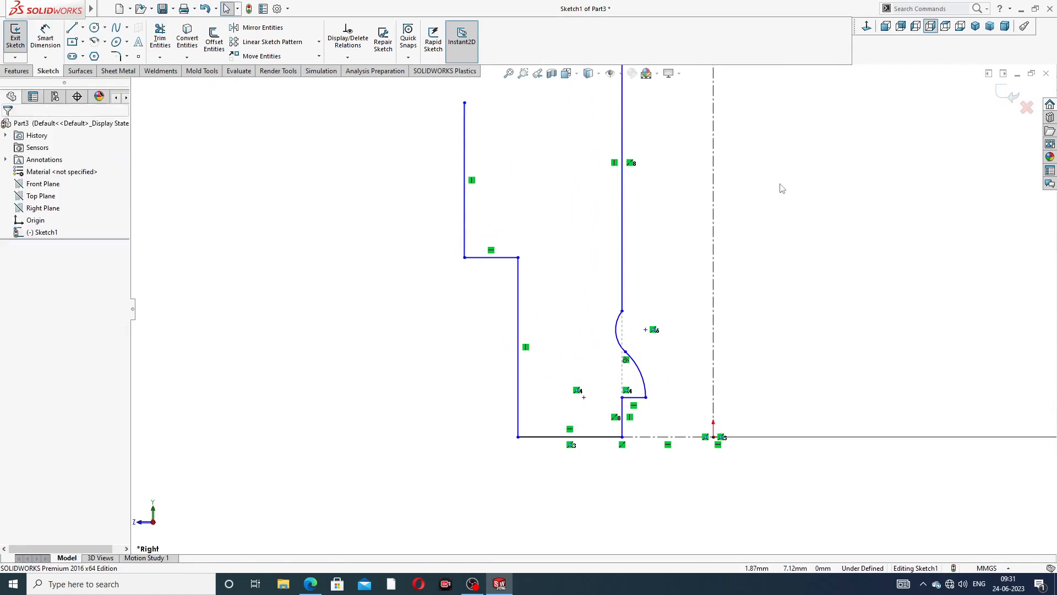
Sketch a sloped line, tangent arc and short line from the outer vertical line's upper end to the left end of the R3.60 construction arc
scroll(776, 184, "up", 3)
scroll(747, 178, "down", 1)
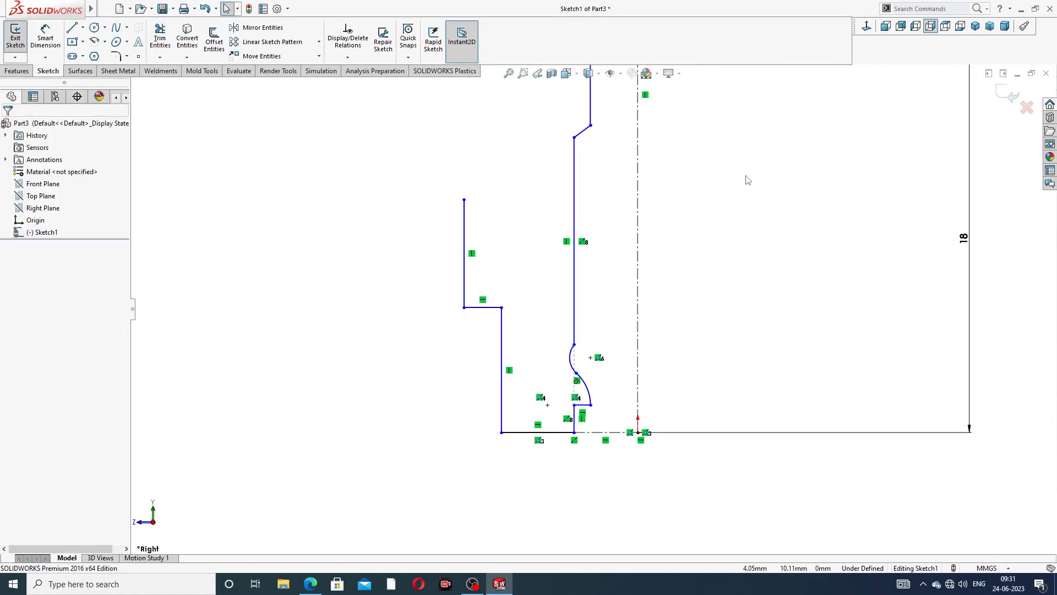
scroll(731, 165, "up", 3)
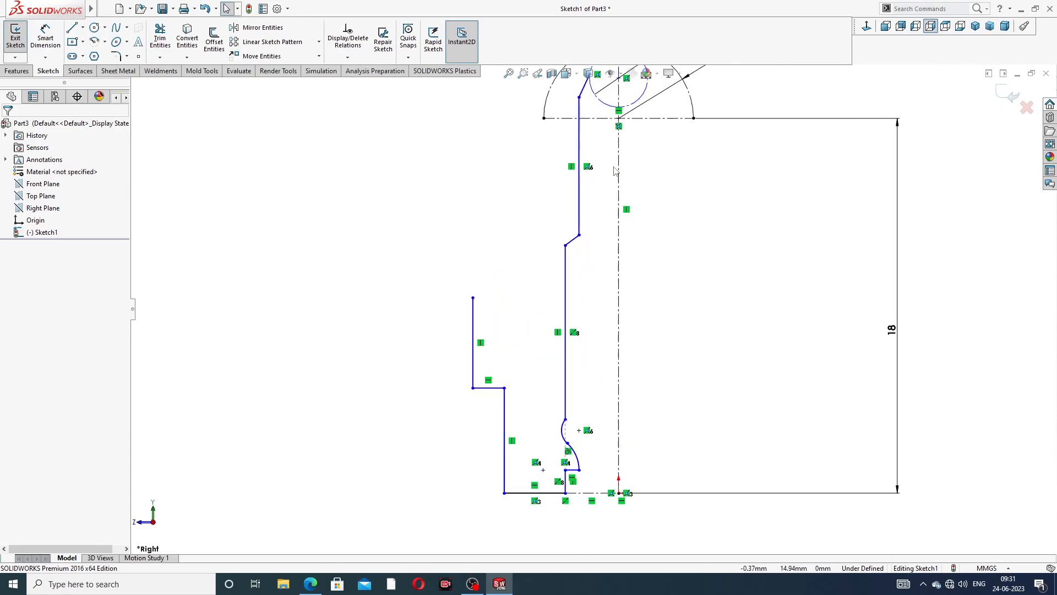
scroll(637, 146, "down", 2)
scroll(571, 122, "up", 2)
scroll(571, 159, "down", 2)
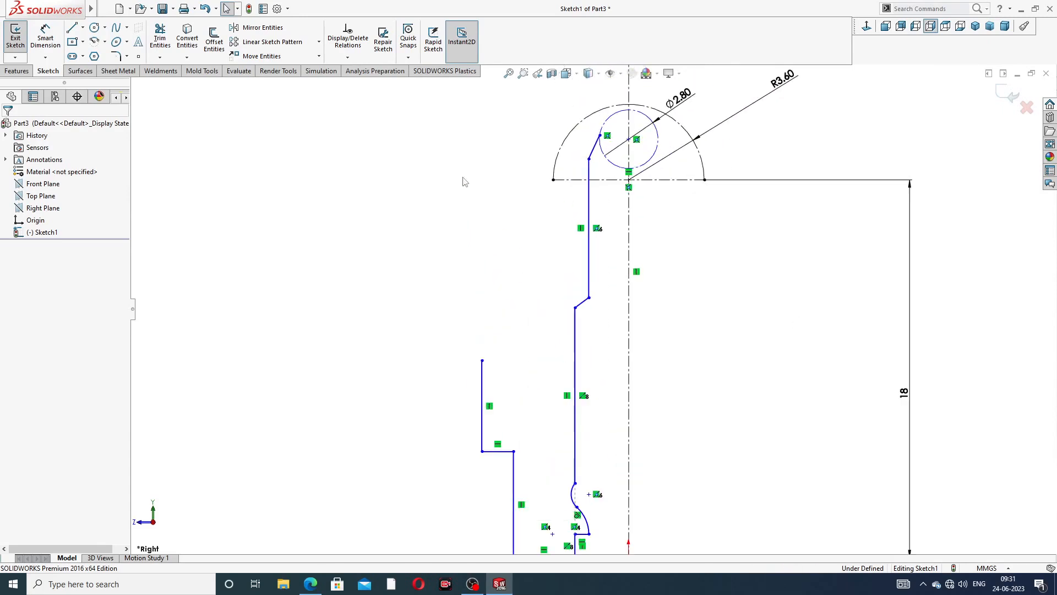
left_click(71, 27)
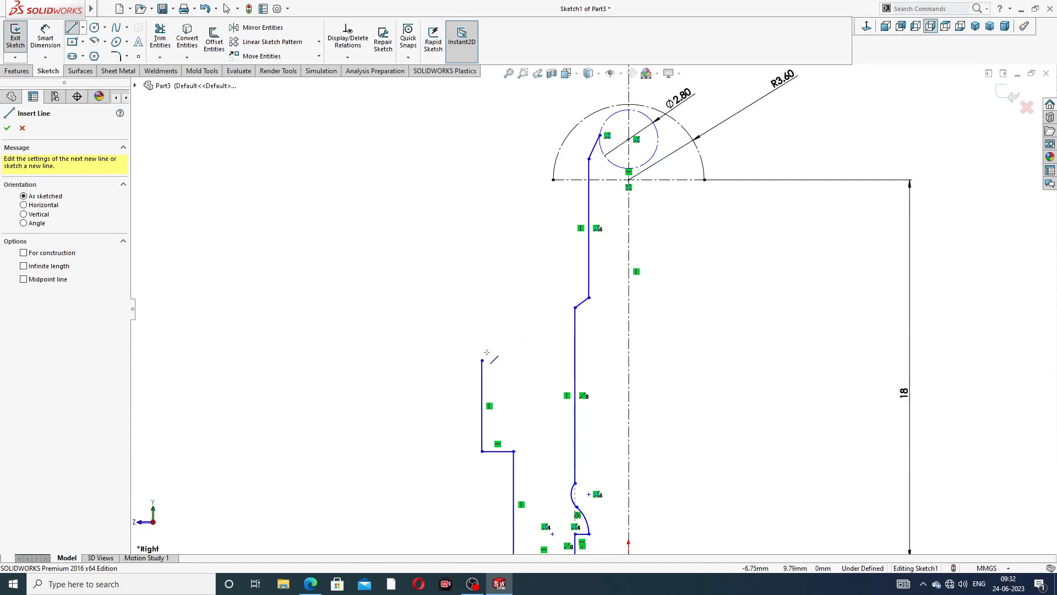
left_click(483, 360)
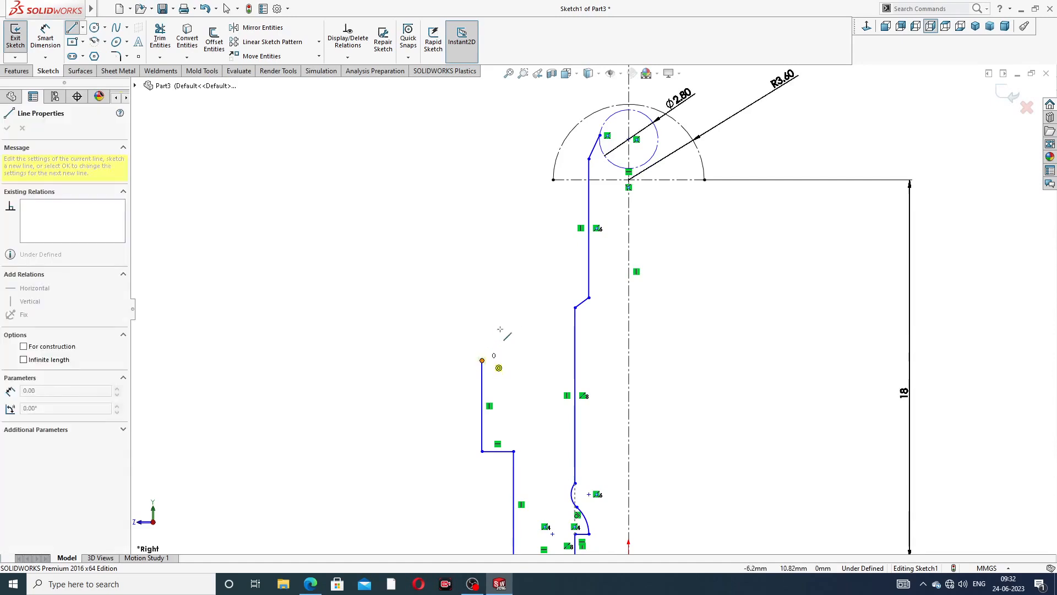
left_click(544, 291)
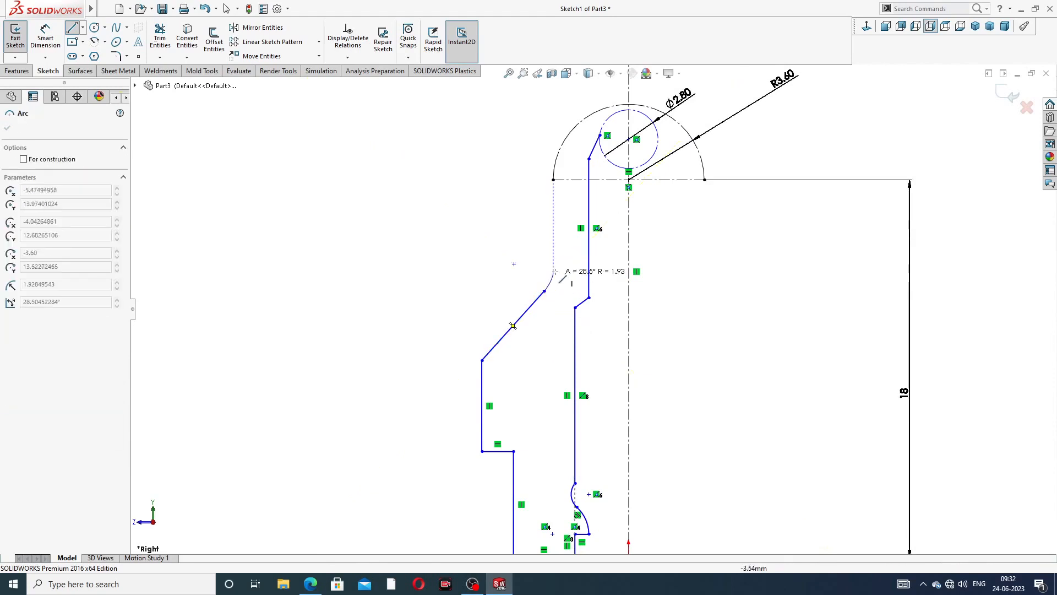
left_click(564, 220)
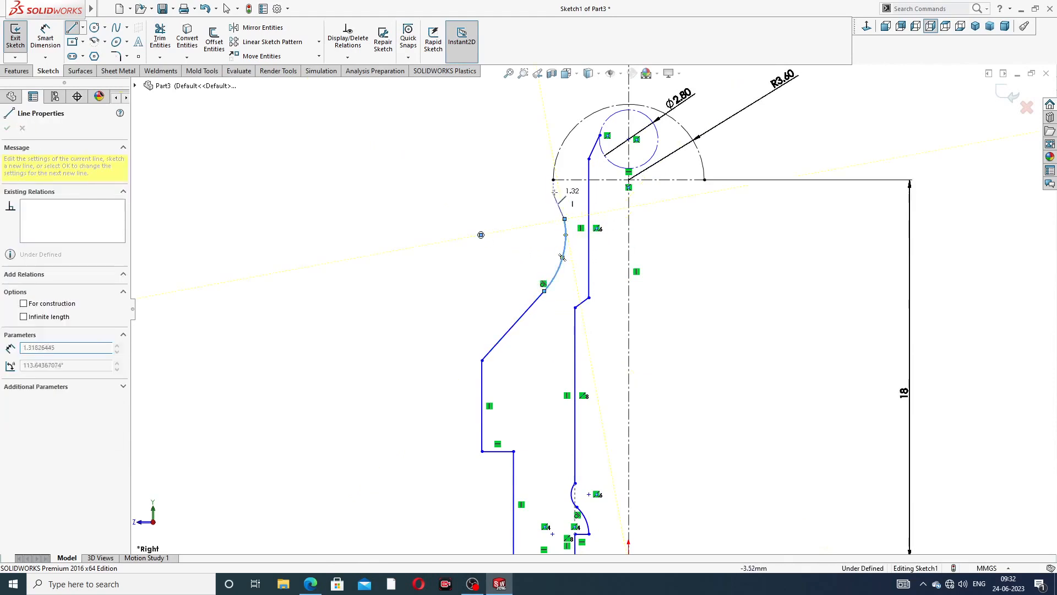
left_click(554, 180)
right_click(690, 219)
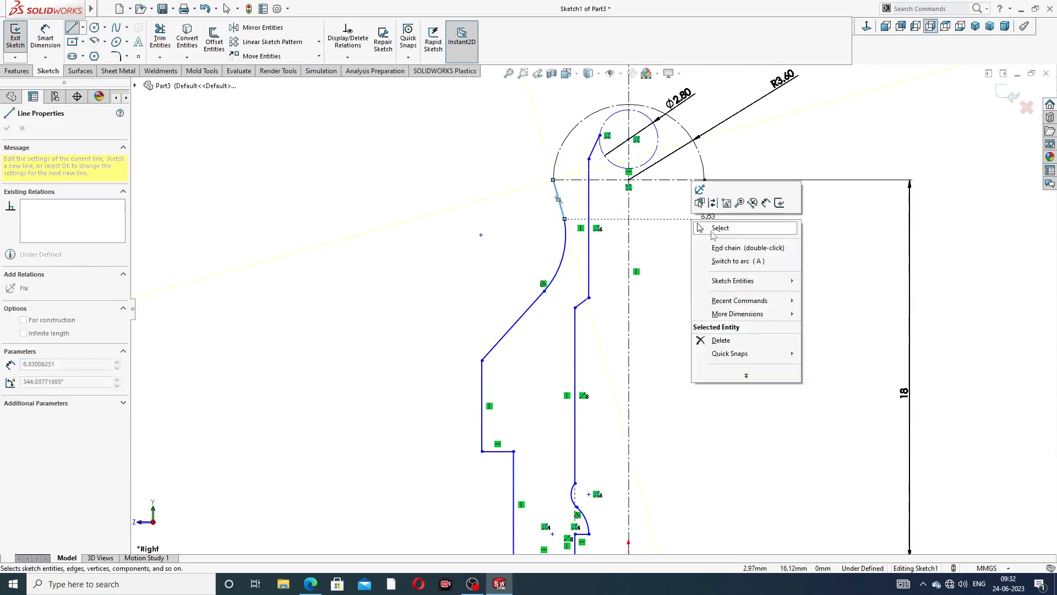
left_click(713, 230)
Sketch a horizontal line from the inner sloped line's top to the R3.60 arc, and a line about 2.23 mm long down to the arc's left end
scroll(555, 168, "down", 2)
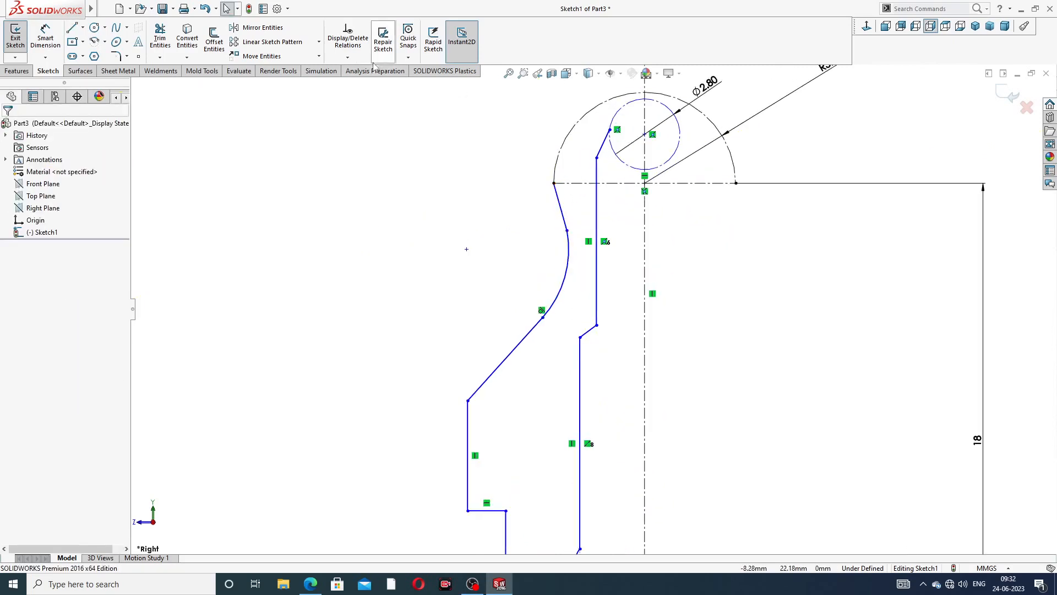
left_click(72, 29)
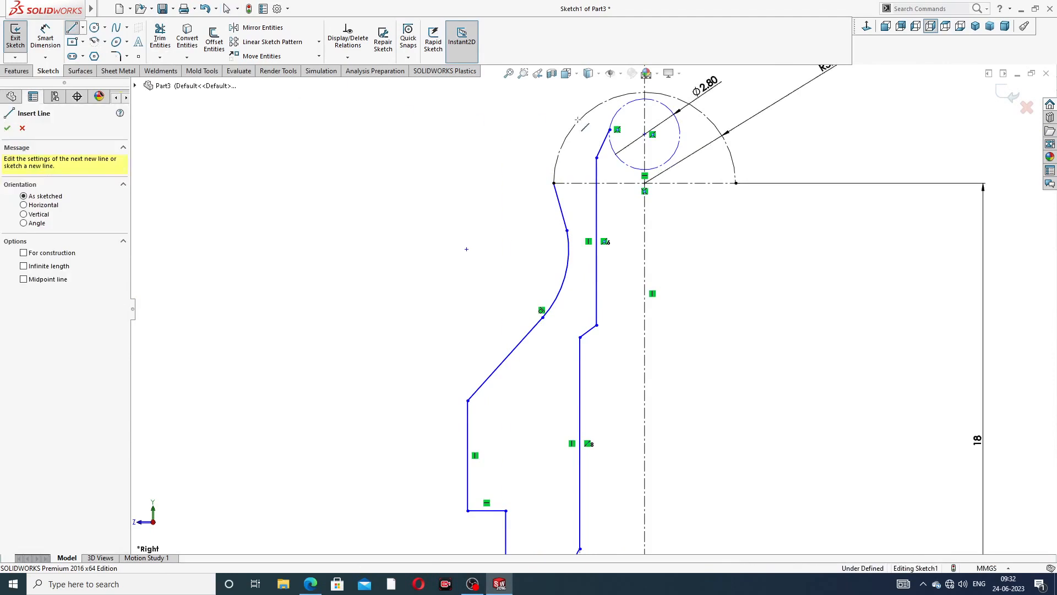
left_click(609, 130)
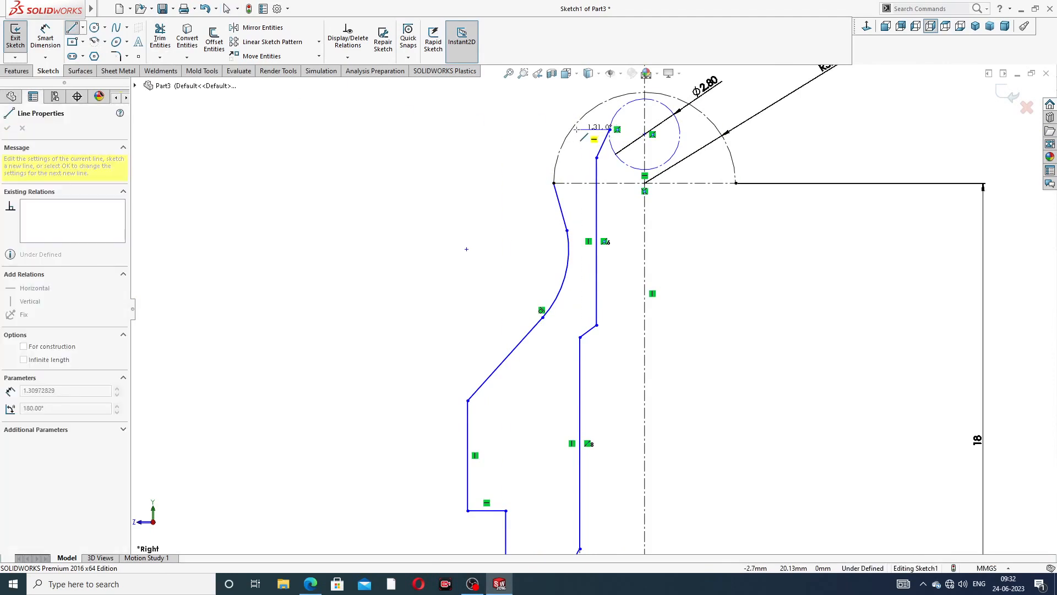
scroll(571, 129, "down", 3)
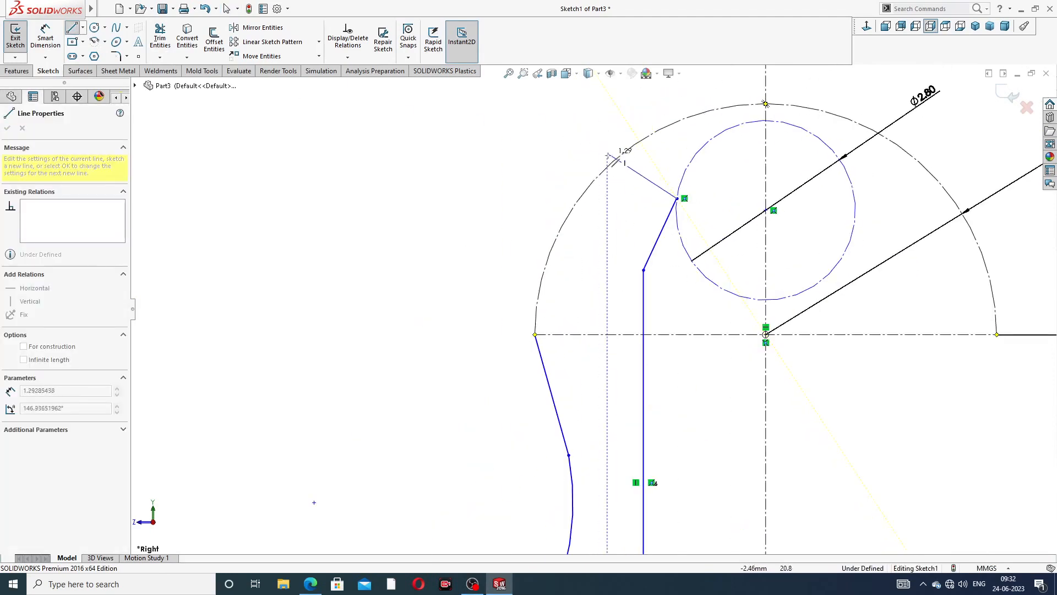
left_click(579, 199)
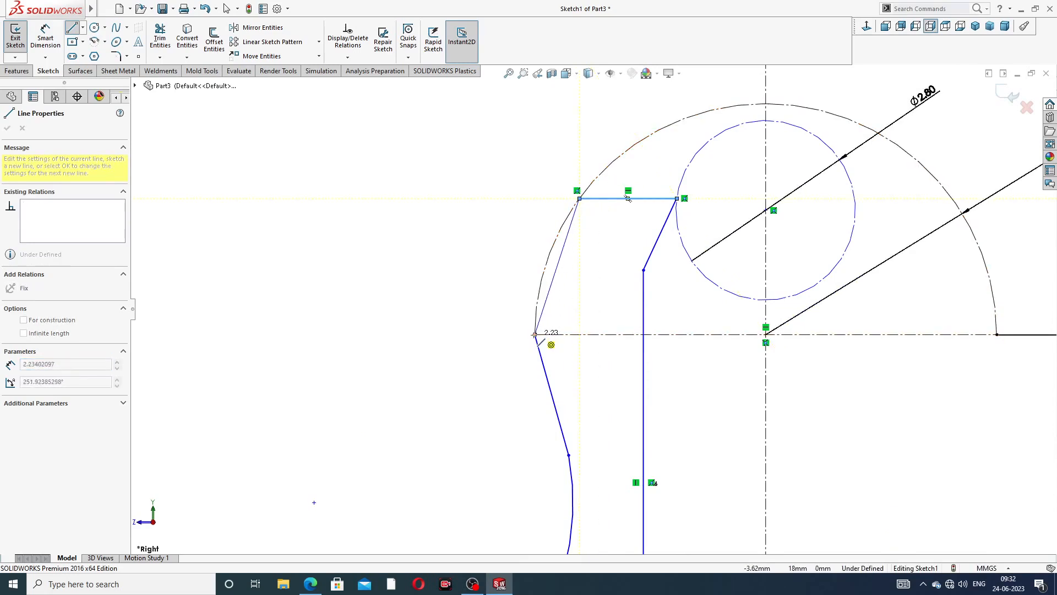
left_click(535, 334)
right_click(610, 288)
left_click(611, 287)
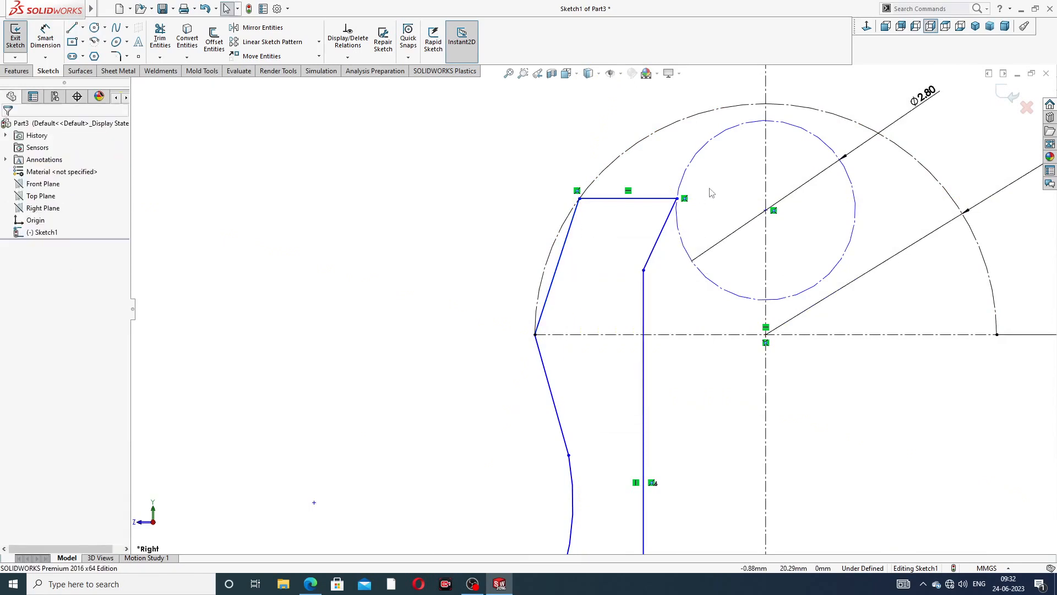
Dimension the inner end of the top horizontal line 1.20 mm from the vertical centerline
scroll(592, 309, "up", 3)
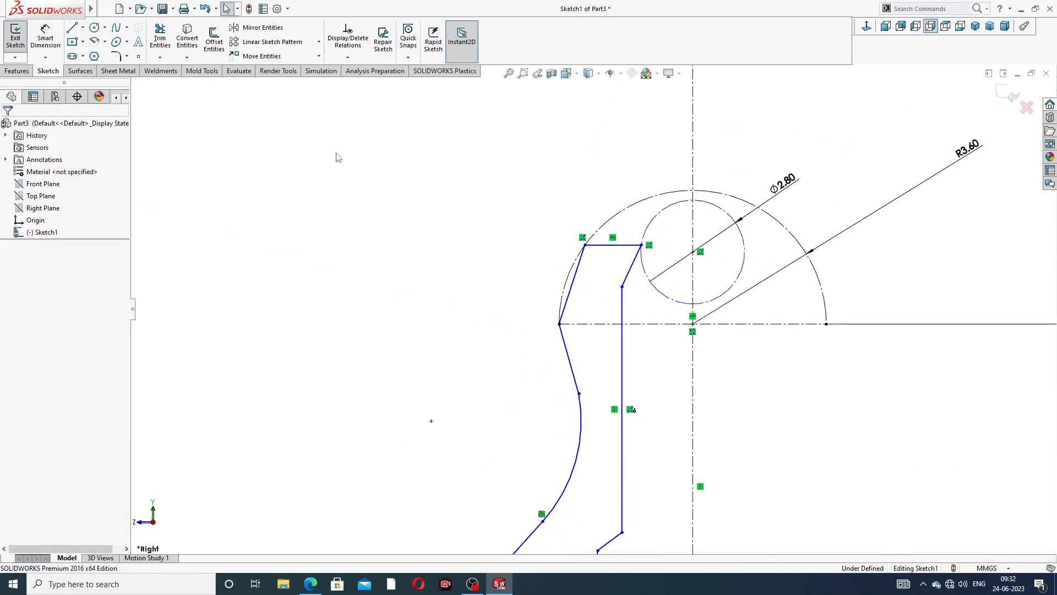
left_click(46, 38)
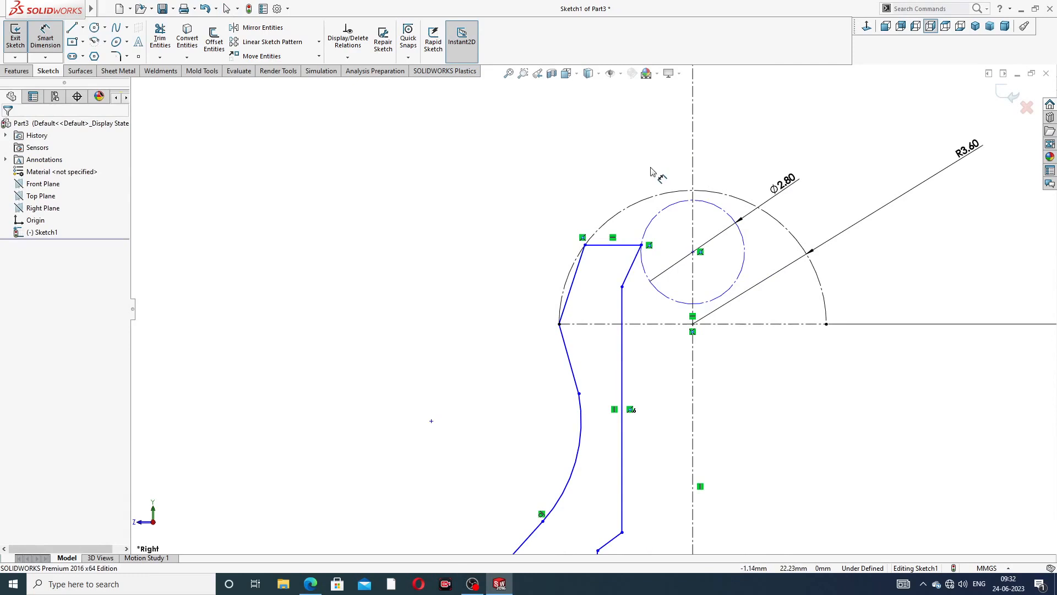
scroll(684, 236, "down", 3)
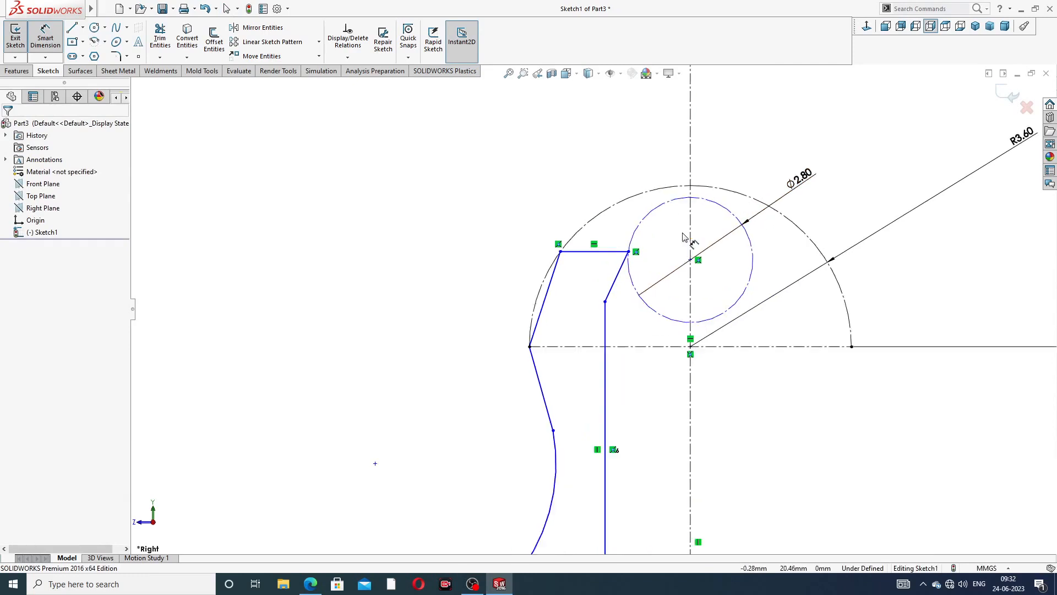
left_click(614, 260)
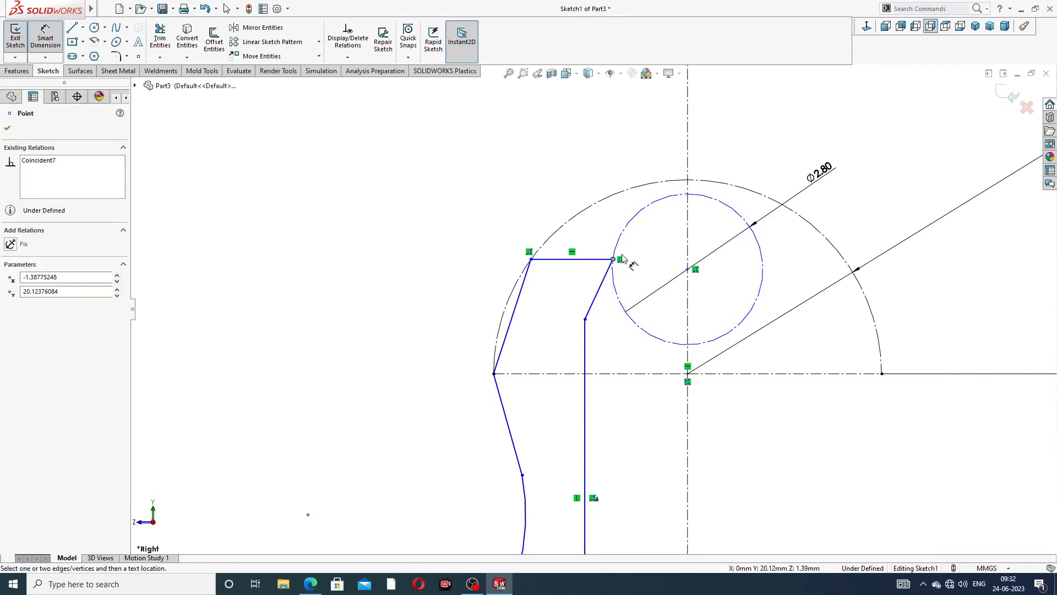
left_click(688, 229)
left_click(653, 178)
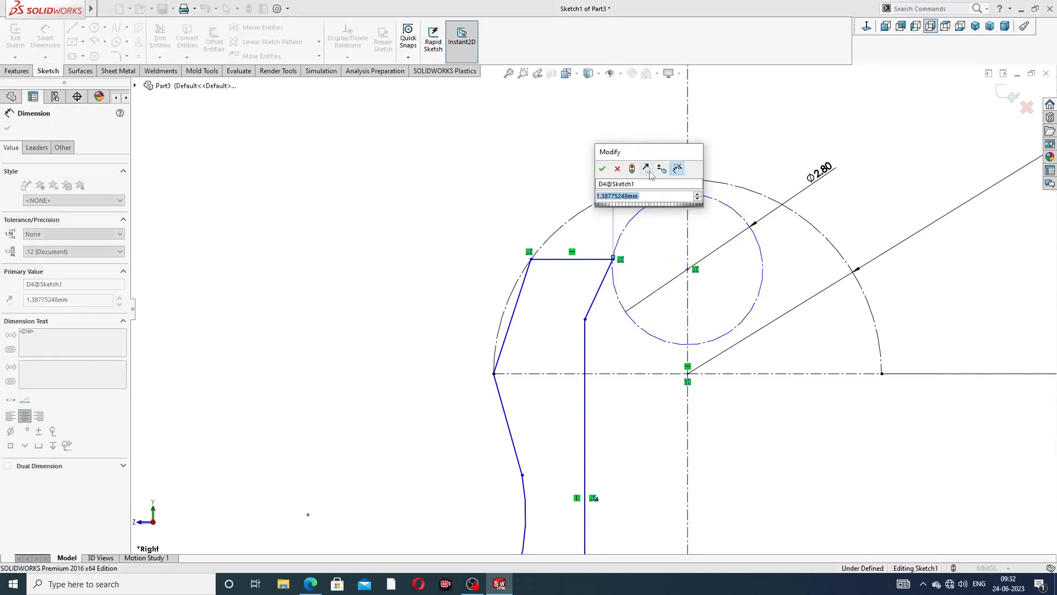
type("1.")
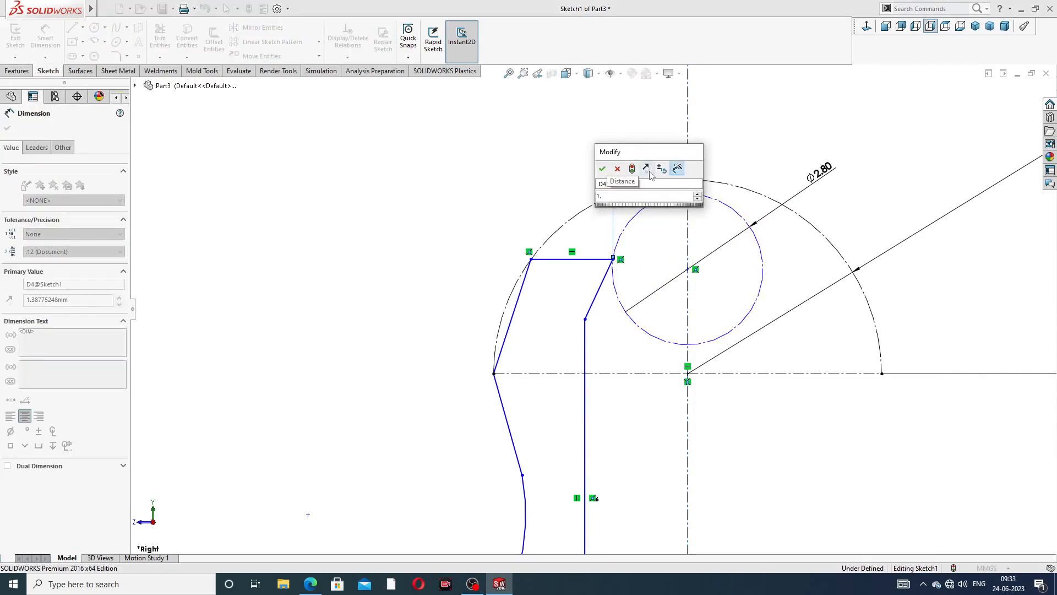
type("2")
key("Return")
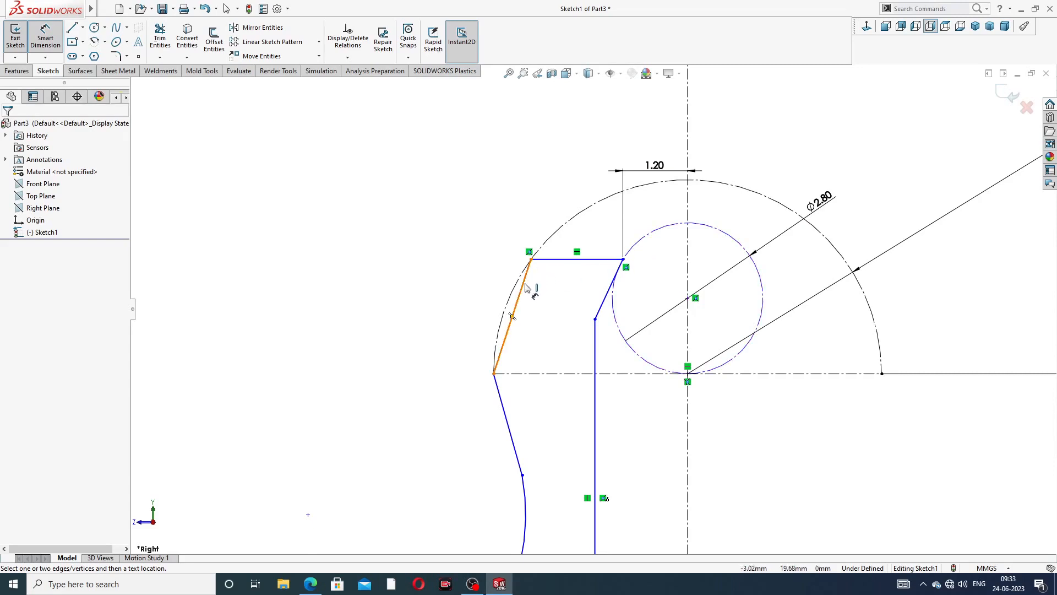
Set the head's outer sloped line at 26° to the vertical centerline and place that angle dimension inside the head
left_click(524, 286)
left_click(687, 278)
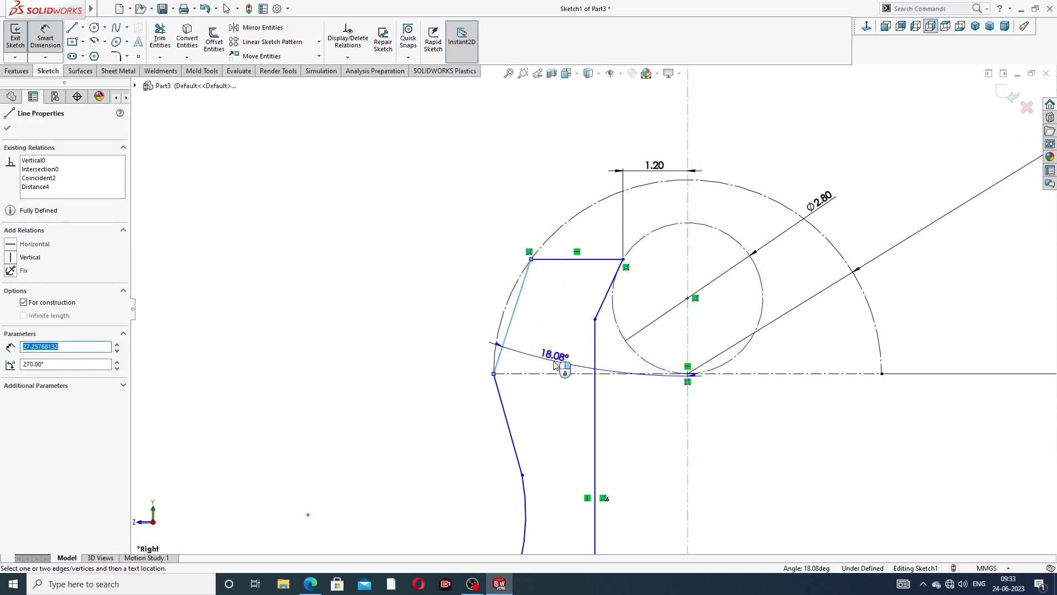
left_click(554, 362)
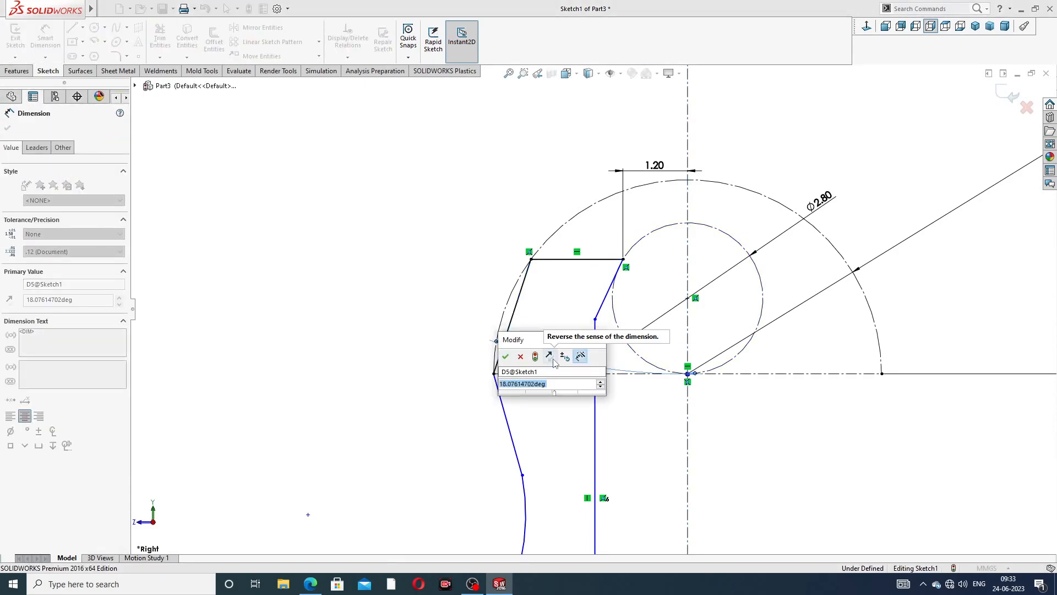
type("26")
key("Return")
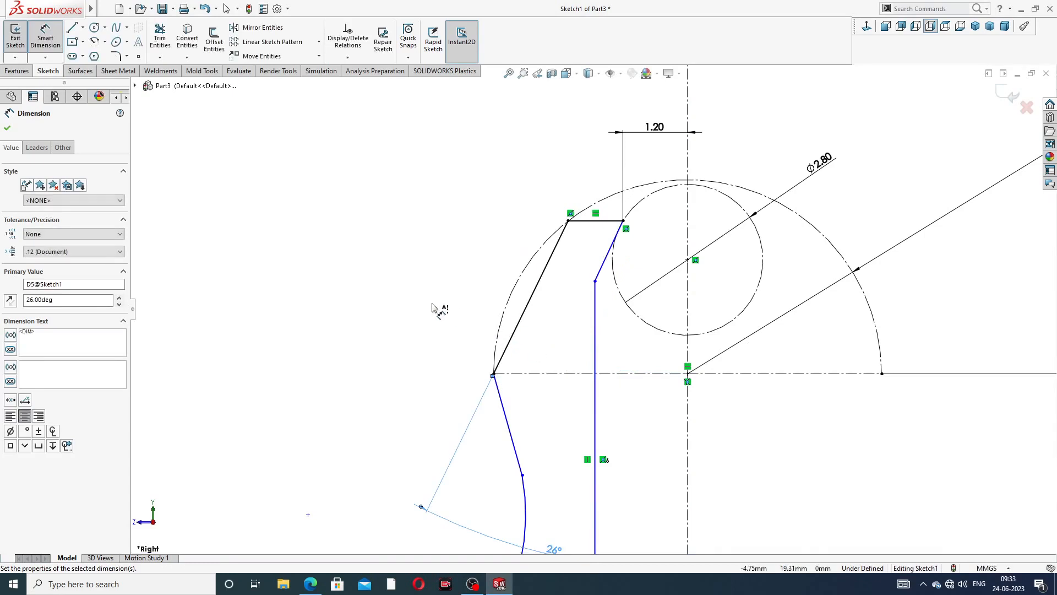
left_click(432, 308)
left_click_drag(552, 549, 553, 346)
Set the angle between the top horizontal line and the inner sloped line to 60°
left_click(612, 242)
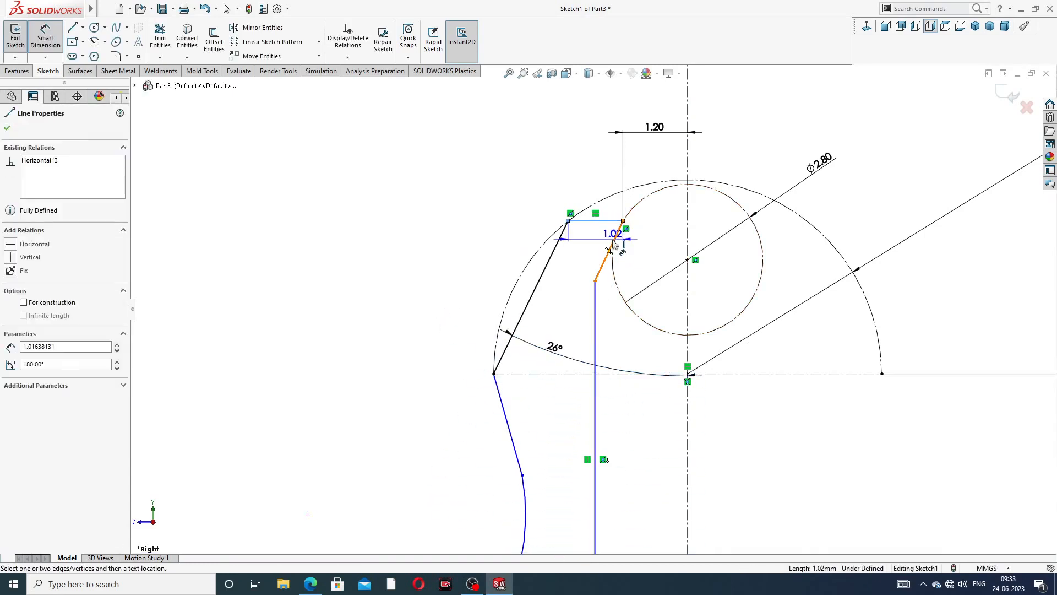
left_click(613, 245)
left_click(585, 250)
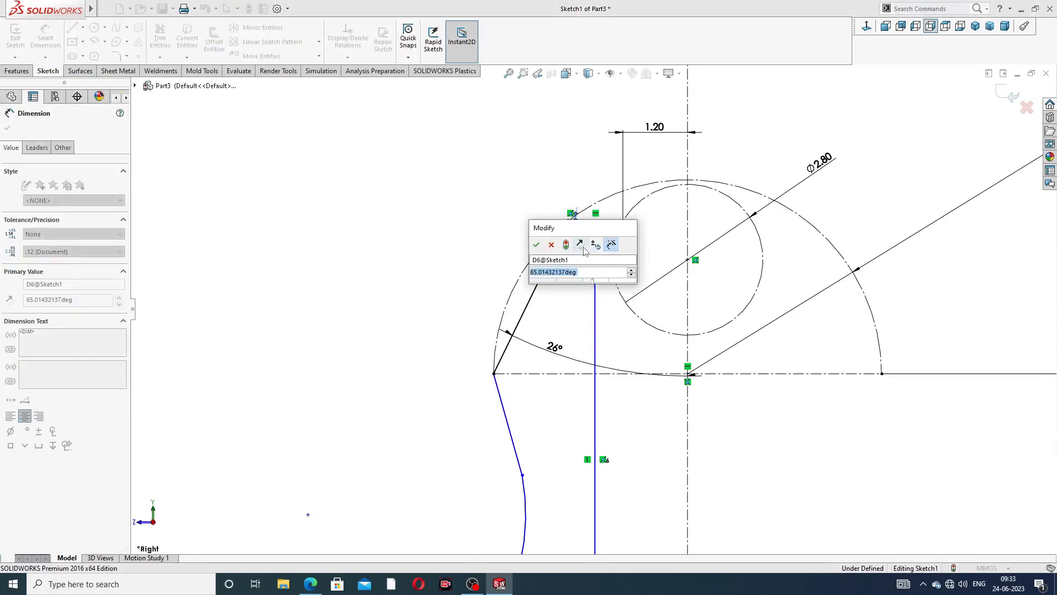
type("60")
key("Return")
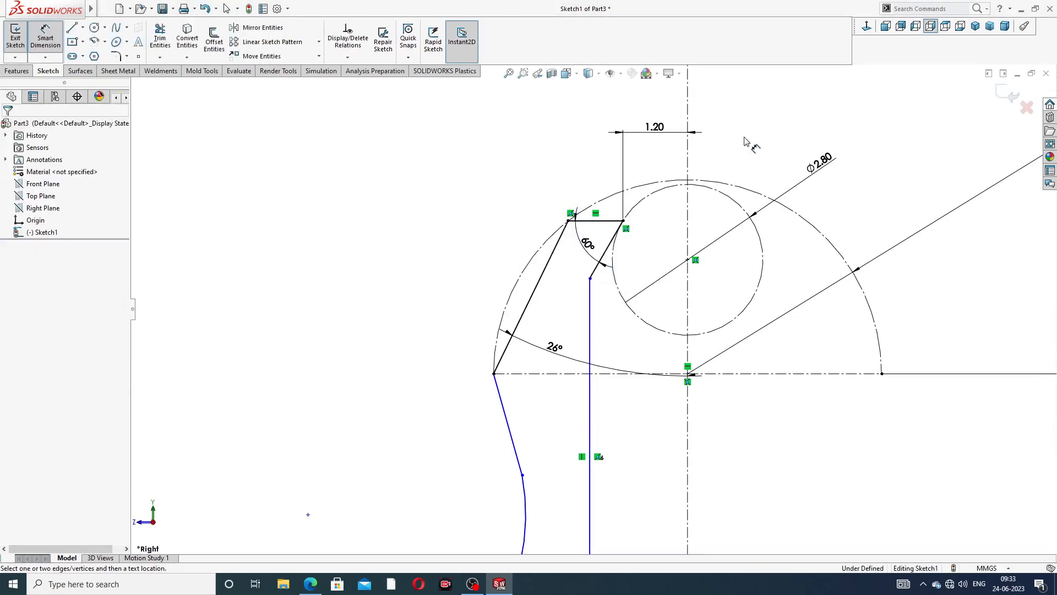
Check the section view in the grease nipple PDF and reposition the R3.60 and Ø2.80 dimensions beside the construction arc and circle
left_click(310, 583)
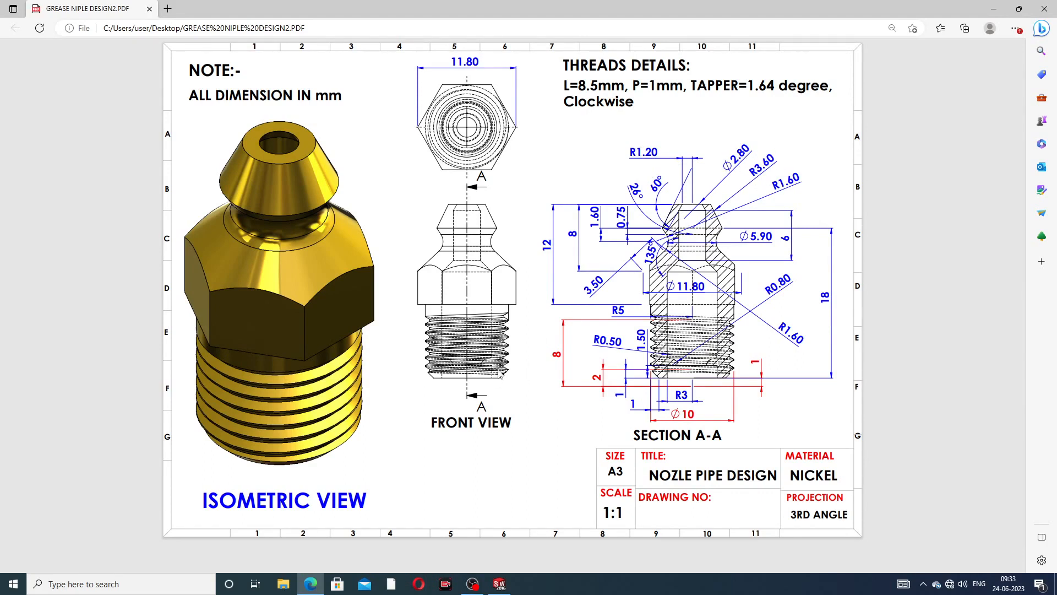
left_click(310, 584)
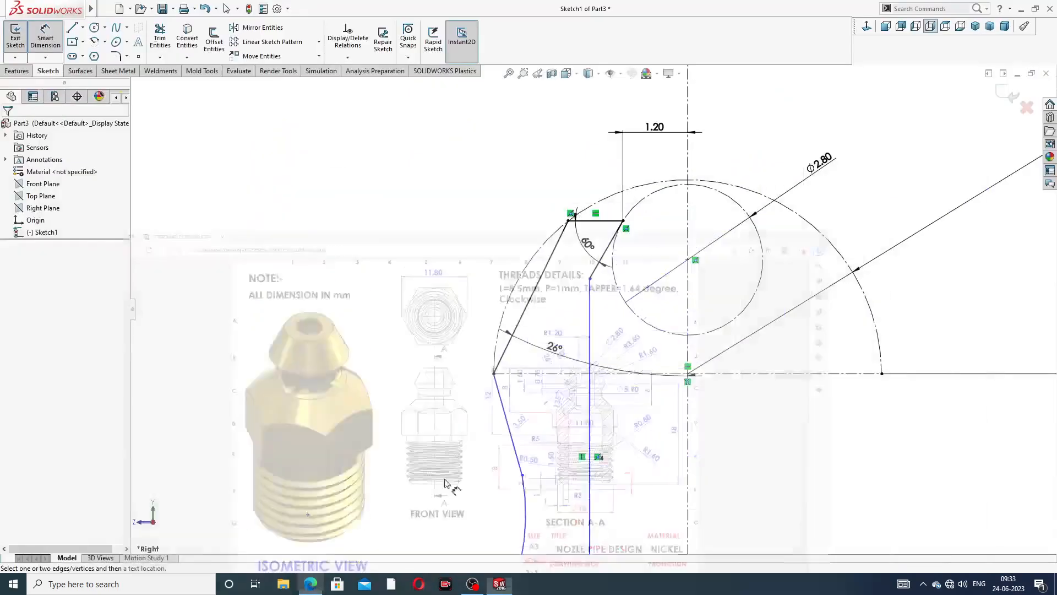
key("z")
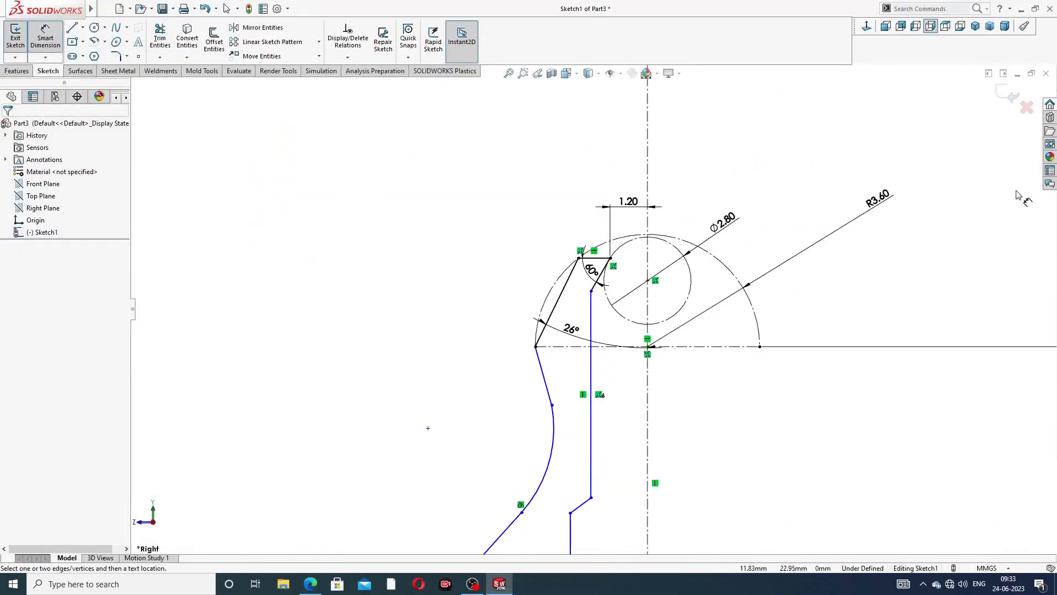
left_click_drag(786, 227, 779, 251)
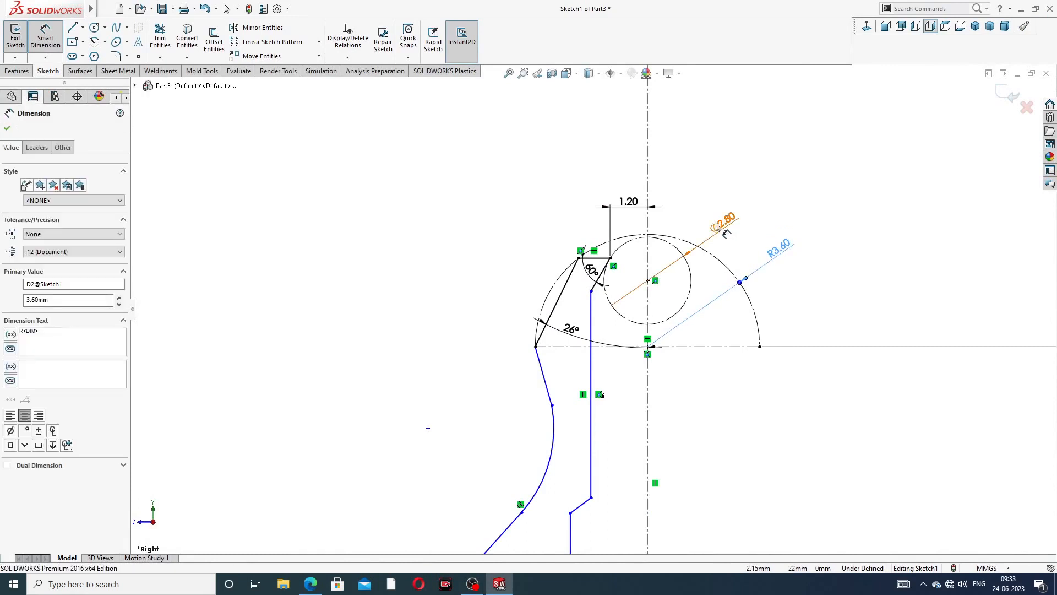
left_click_drag(722, 226, 732, 207)
left_click(773, 229)
scroll(626, 274, "down", 1)
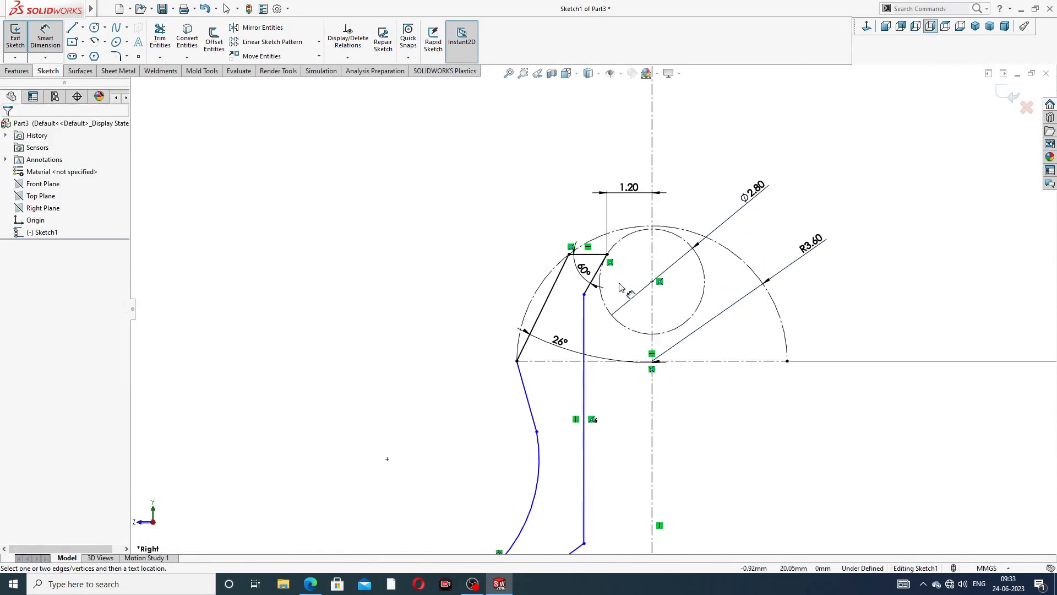
scroll(617, 311, "up", 1)
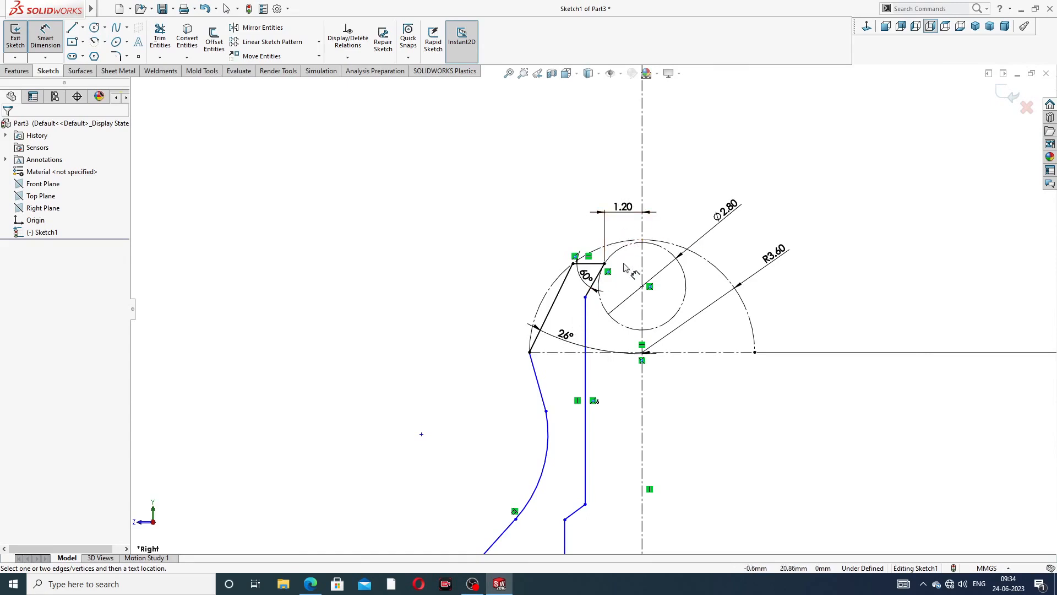
scroll(635, 309, "down", 1)
scroll(633, 311, "up", 2)
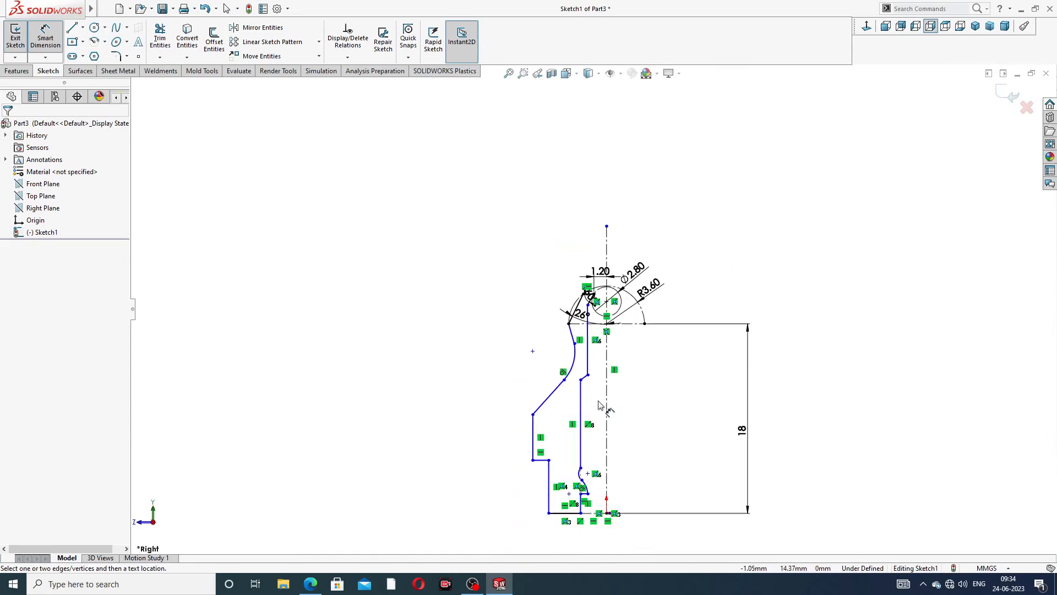
scroll(592, 500, "down", 3)
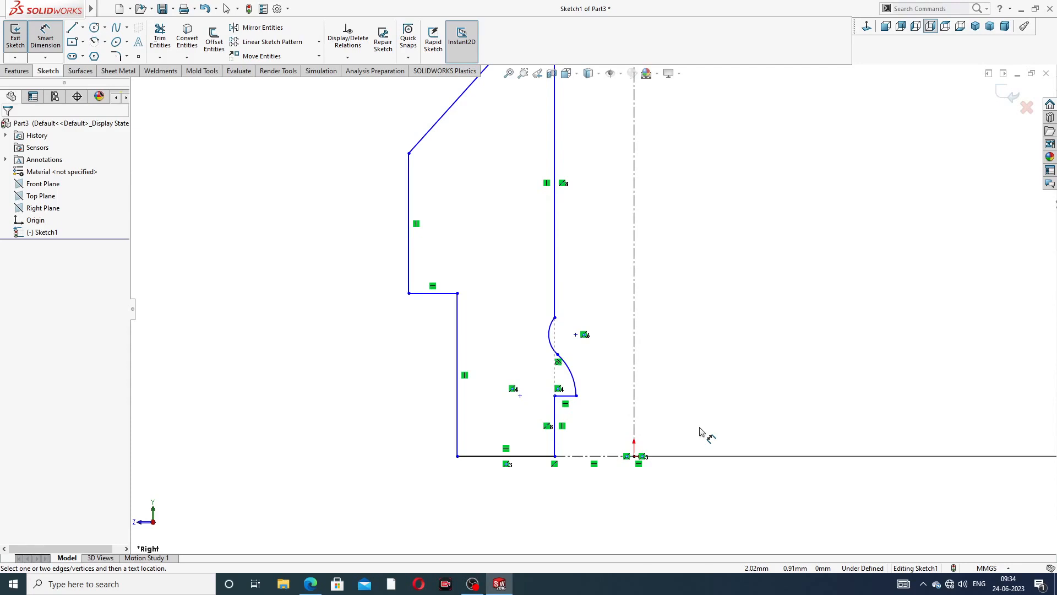
Dimension the horizontal construction line from the bore's lower end to the origin at 3 mm
left_click(585, 457)
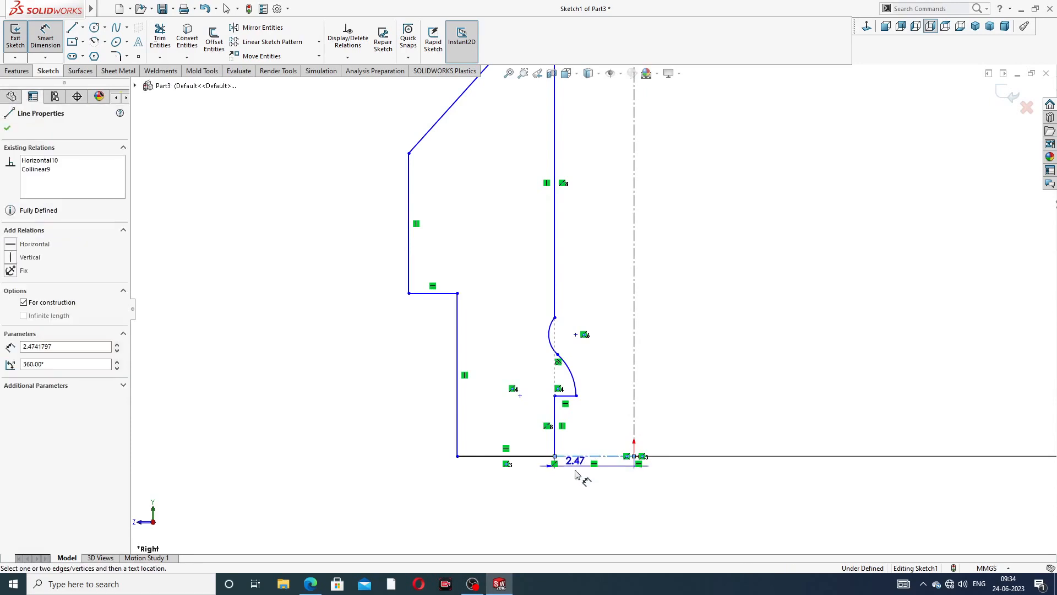
left_click(586, 499)
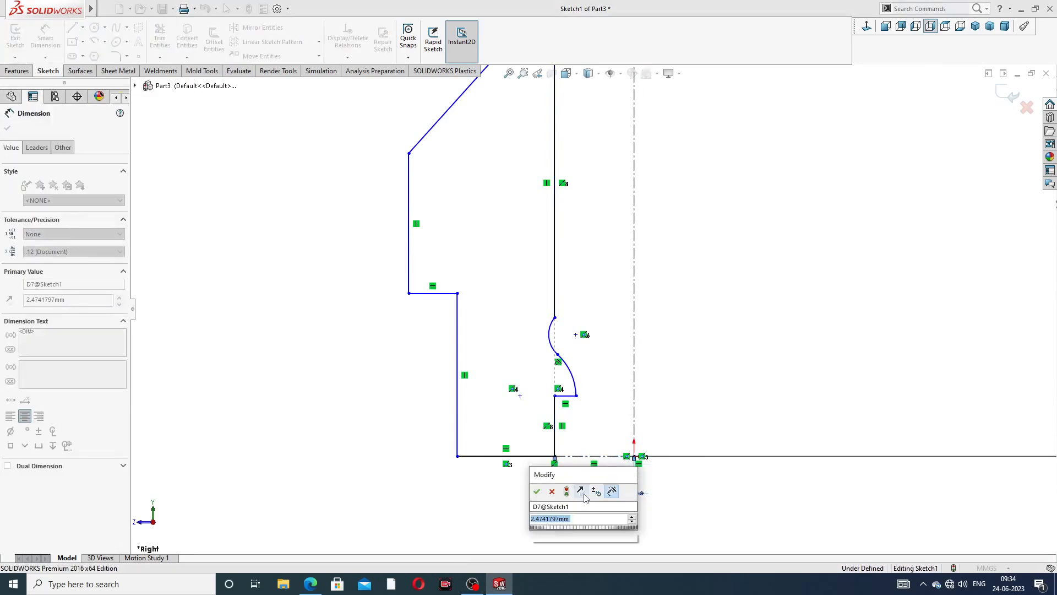
type("3")
key("Return")
left_click(675, 501)
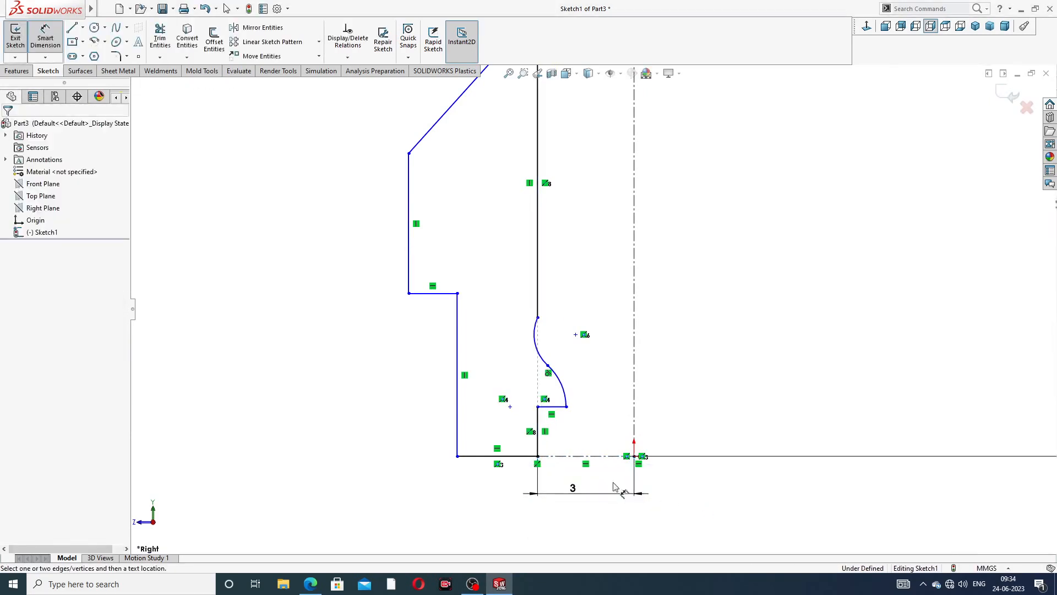
Dimension the outer lower corner of the profile 5 mm from the origin
left_click(457, 456)
left_click(634, 456)
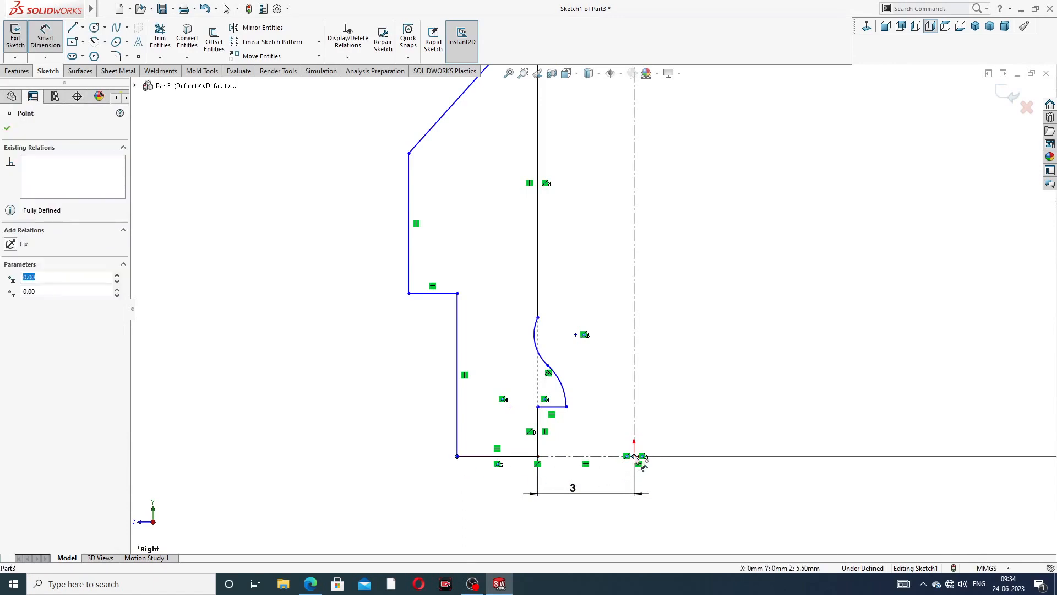
left_click(555, 518)
type("5")
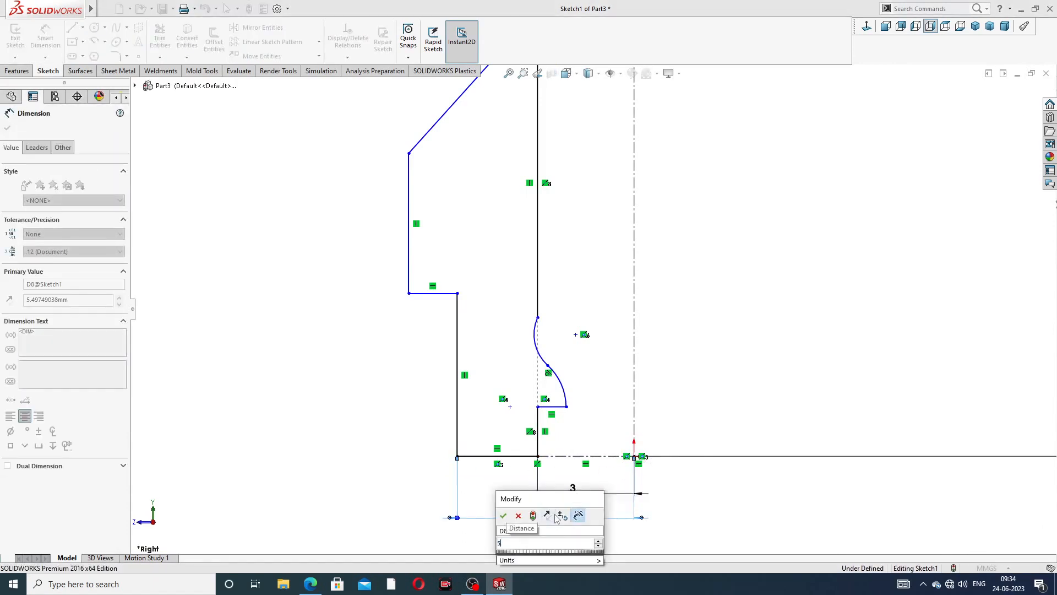
key("Return")
left_click(756, 361)
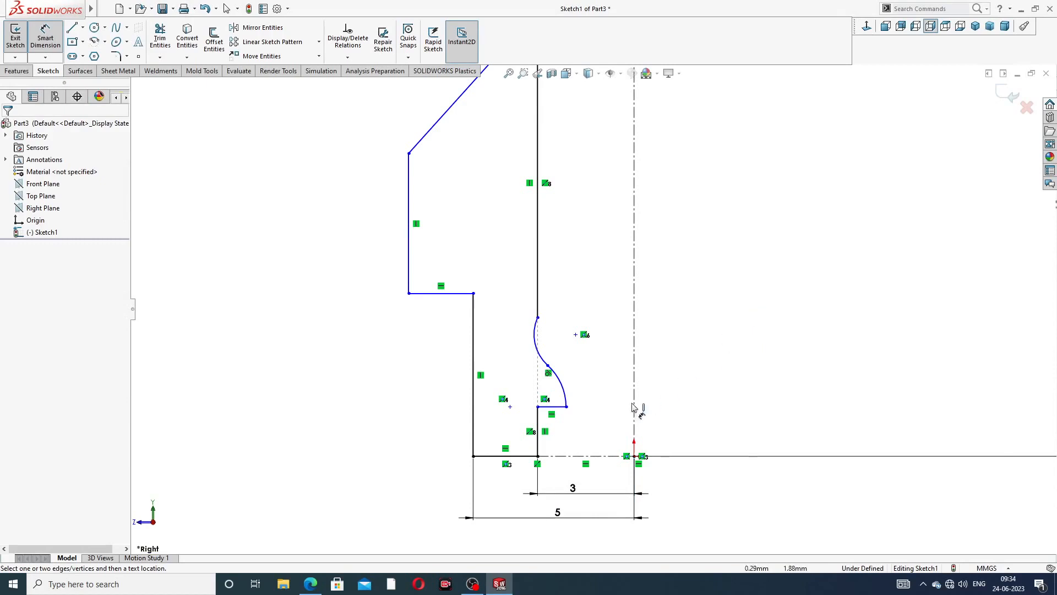
Check the arc radius in the grease nipple PDF and set the lower bore arc's radius to 0.8 mm
scroll(557, 414, "down", 1)
scroll(557, 414, "down", 1)
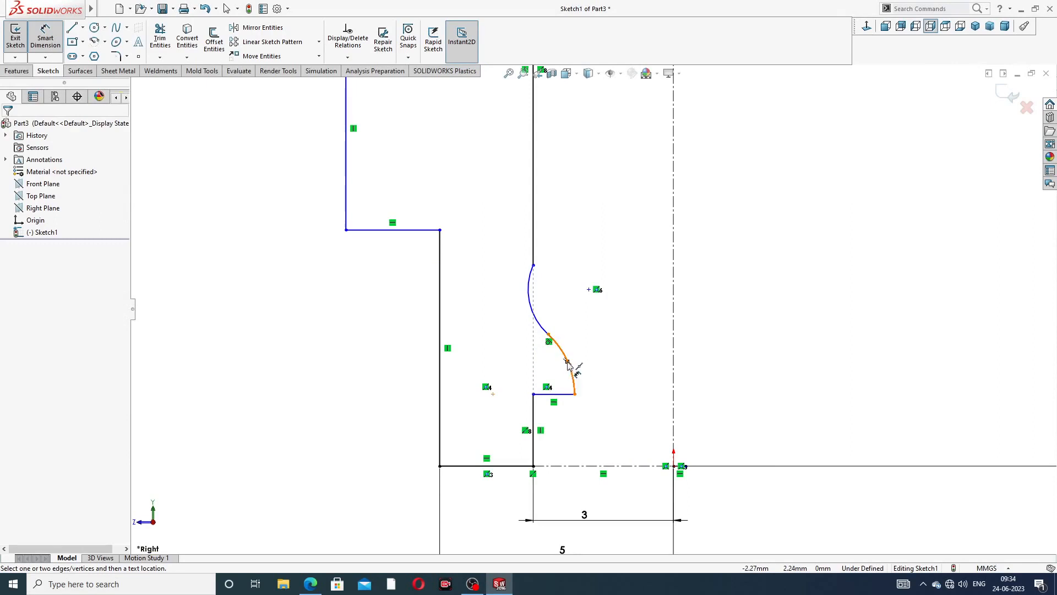
left_click(574, 373)
left_click(595, 371)
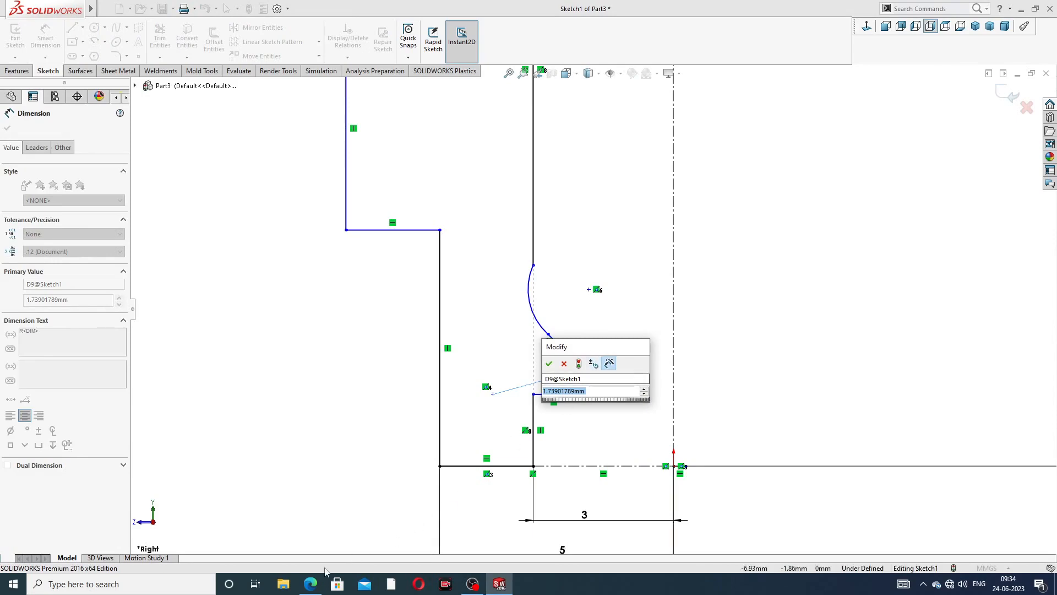
key("alt+Tab")
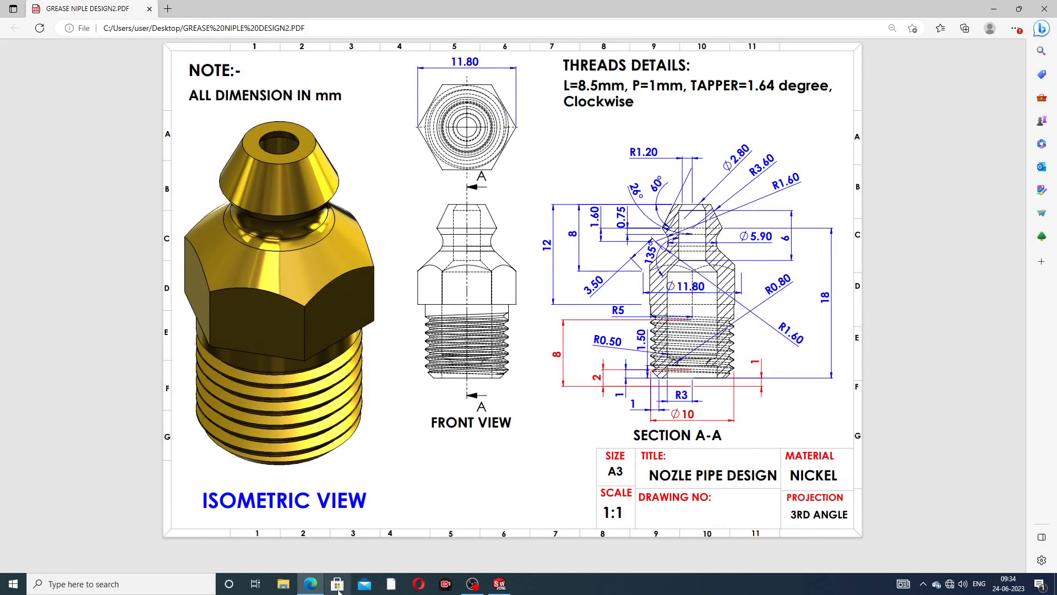
left_click(310, 584)
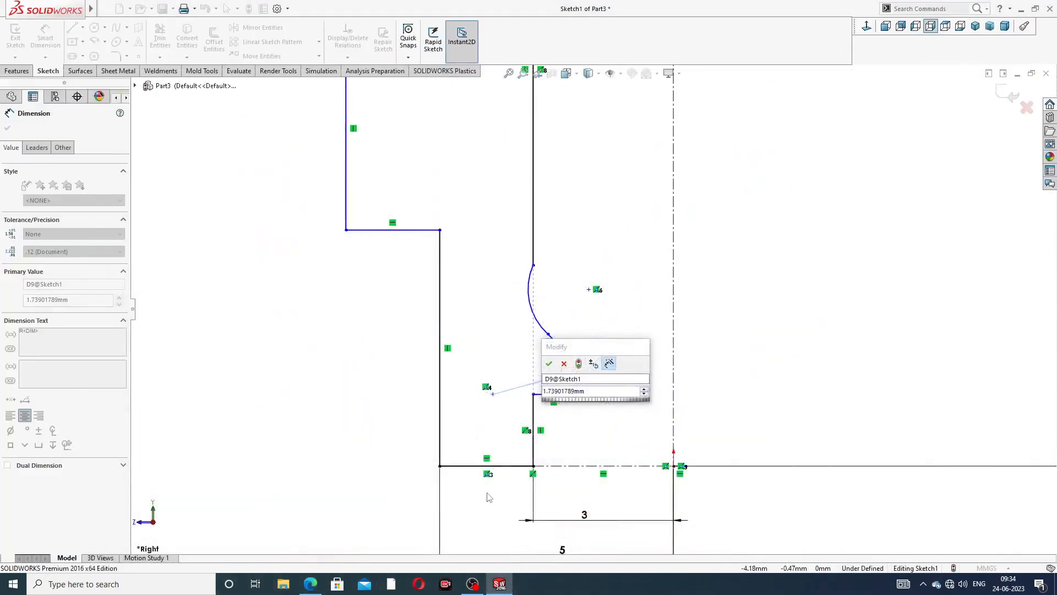
left_click(565, 394)
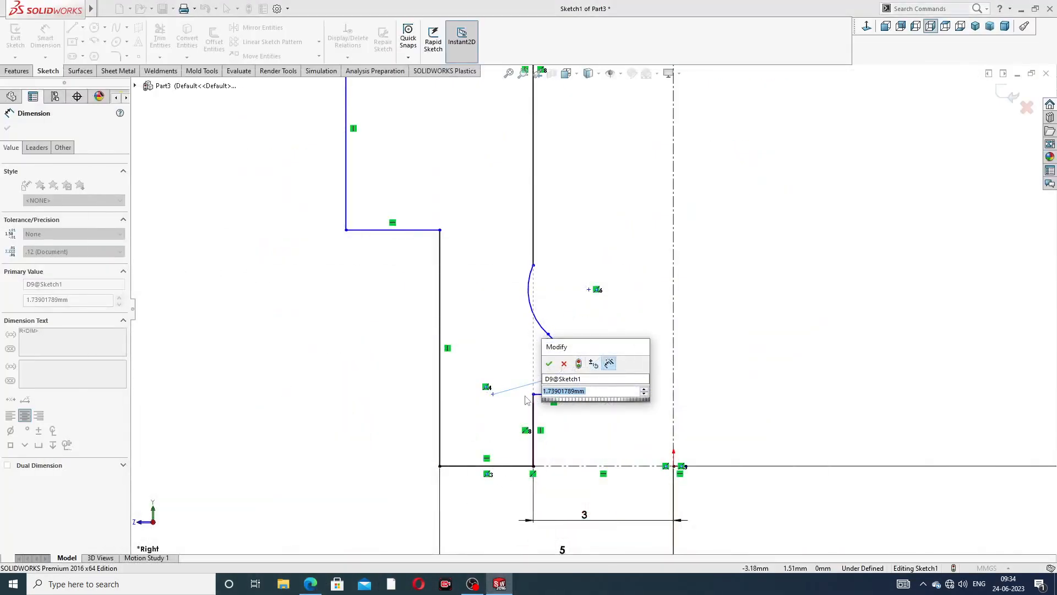
type("0.8")
key("Return")
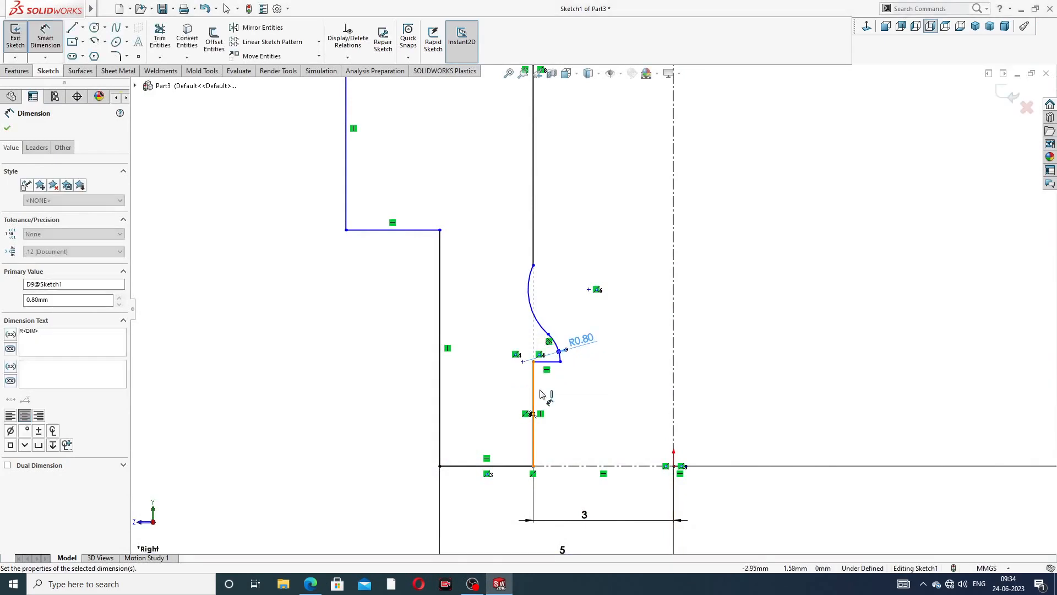
Dimension the upper bore arc with a radius of 0.5 mm
left_click(532, 306)
left_click(509, 304)
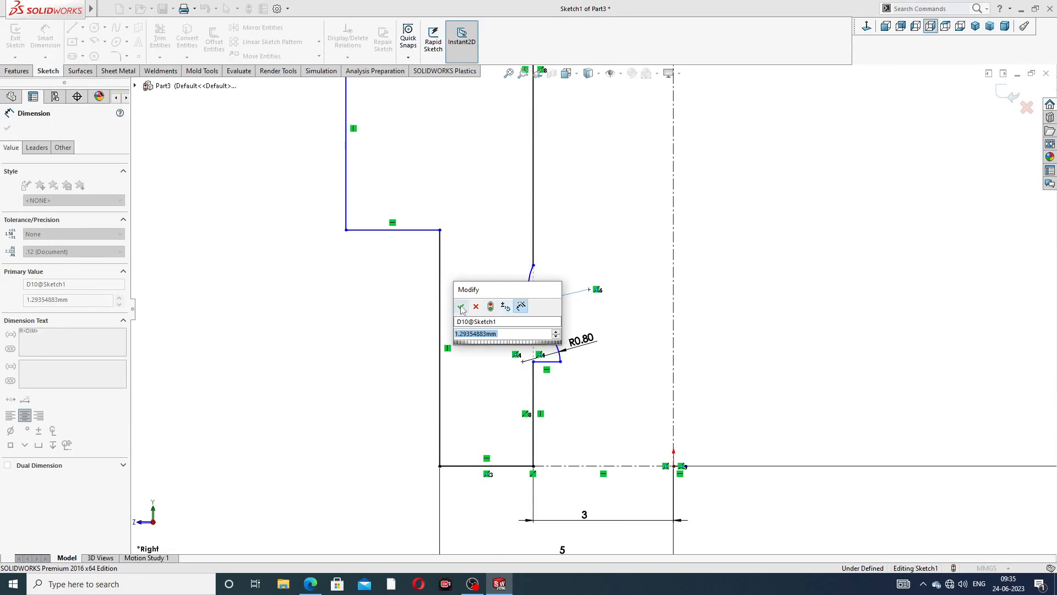
type(".")
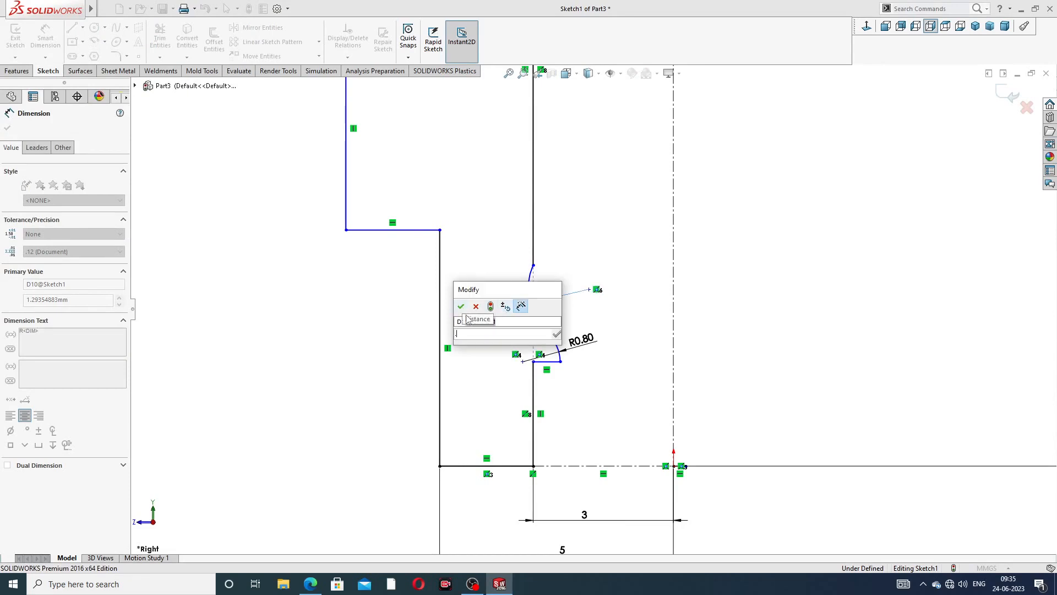
type("5")
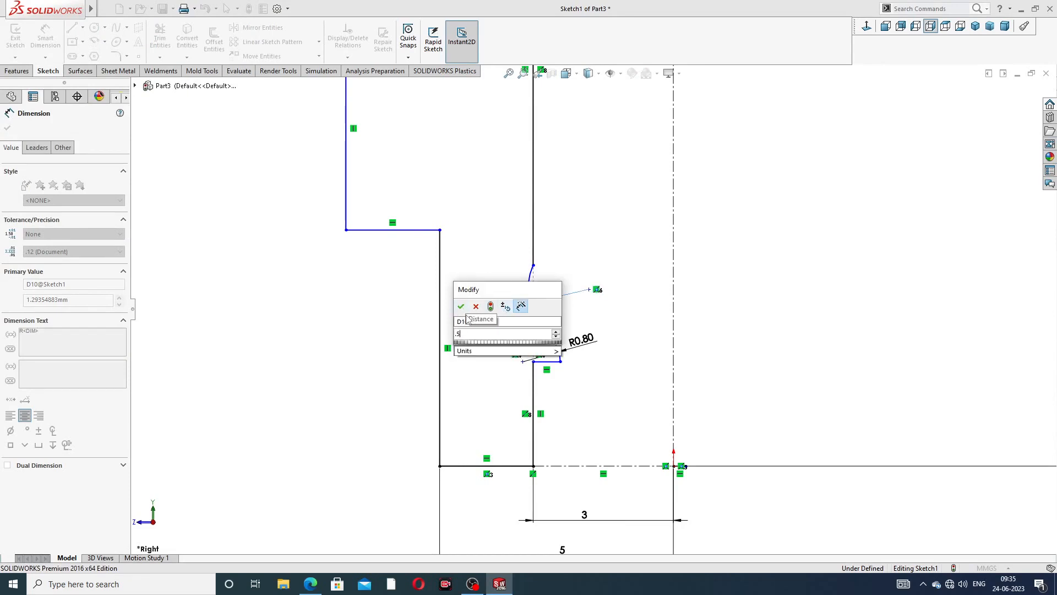
key("Return")
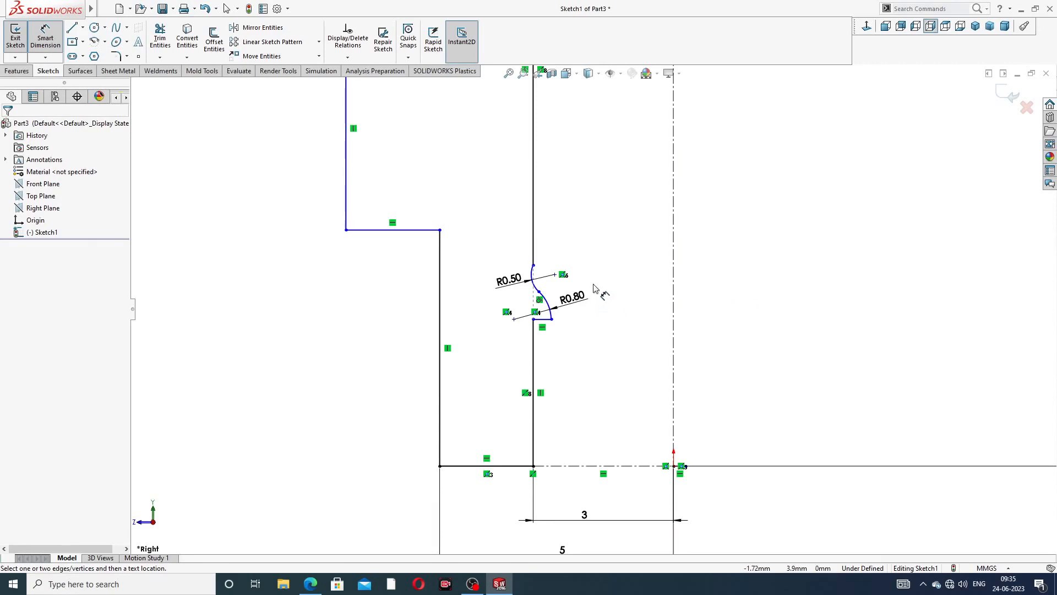
Add a vertical relation between the R0.80 arc's center and the point where the two arcs meet
scroll(550, 285, "down", 2)
scroll(542, 290, "down", 1)
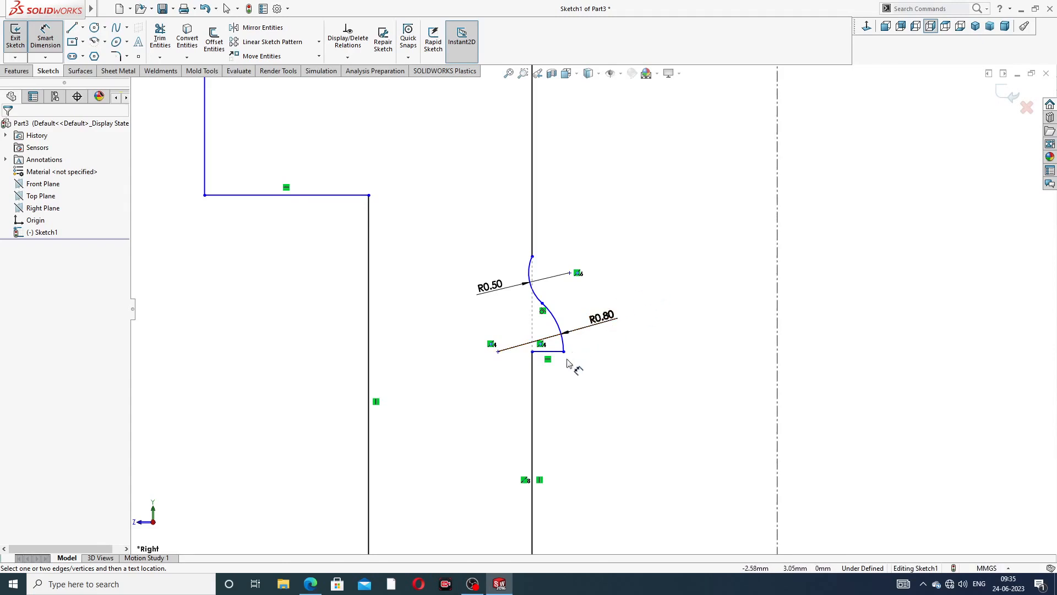
scroll(567, 364, "down", 2)
right_click(686, 247)
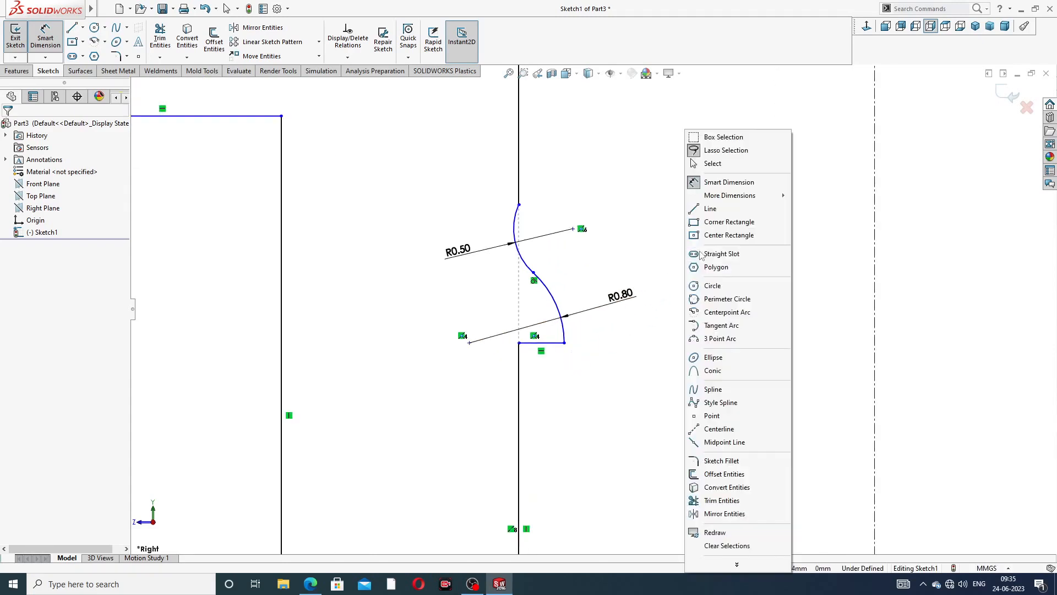
left_click(724, 164)
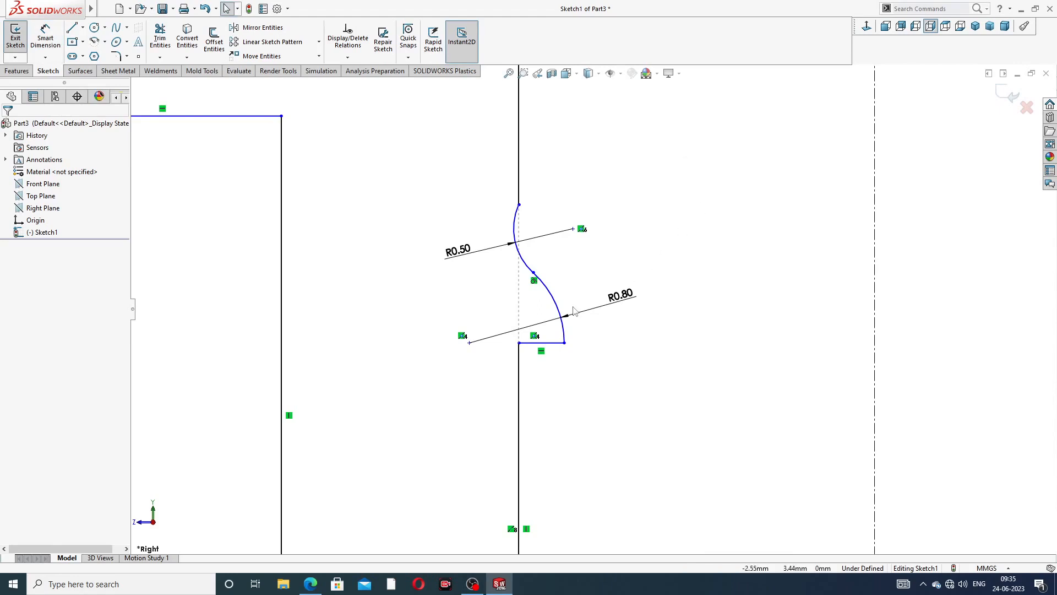
left_click(470, 343)
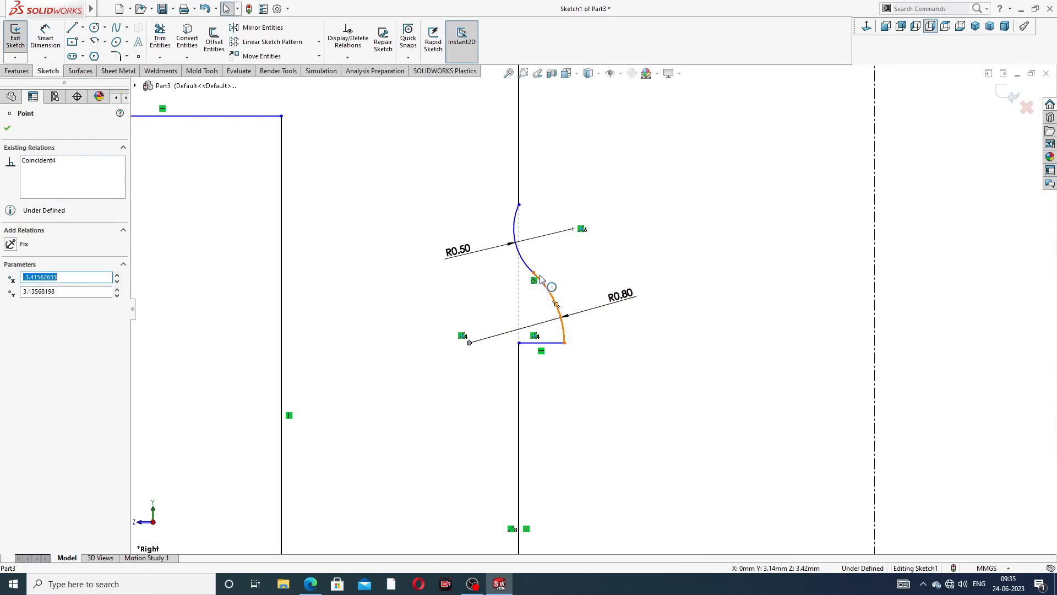
left_click(533, 273, "ctrl")
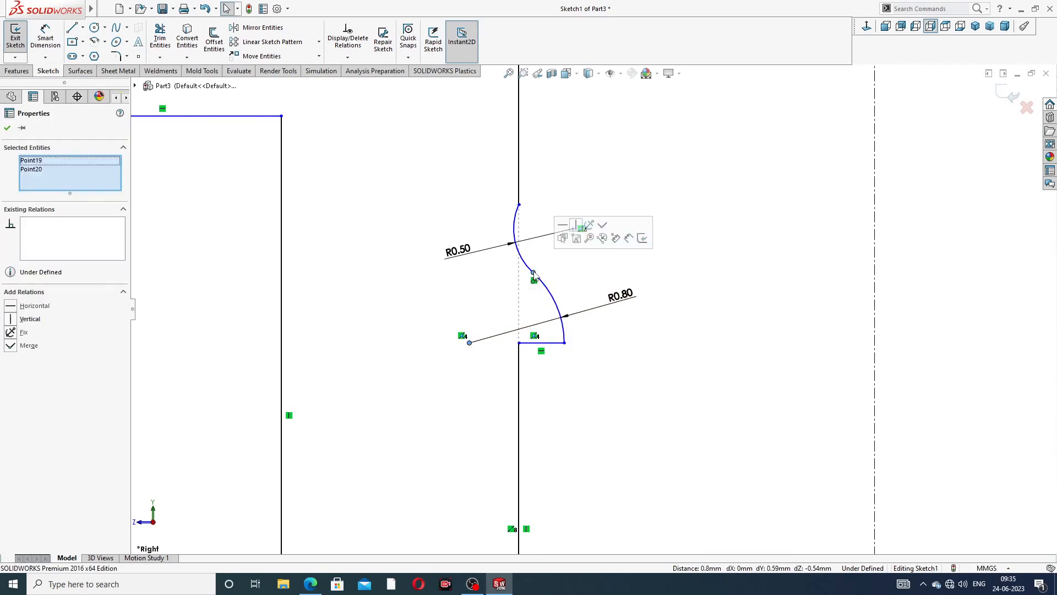
left_click(577, 225)
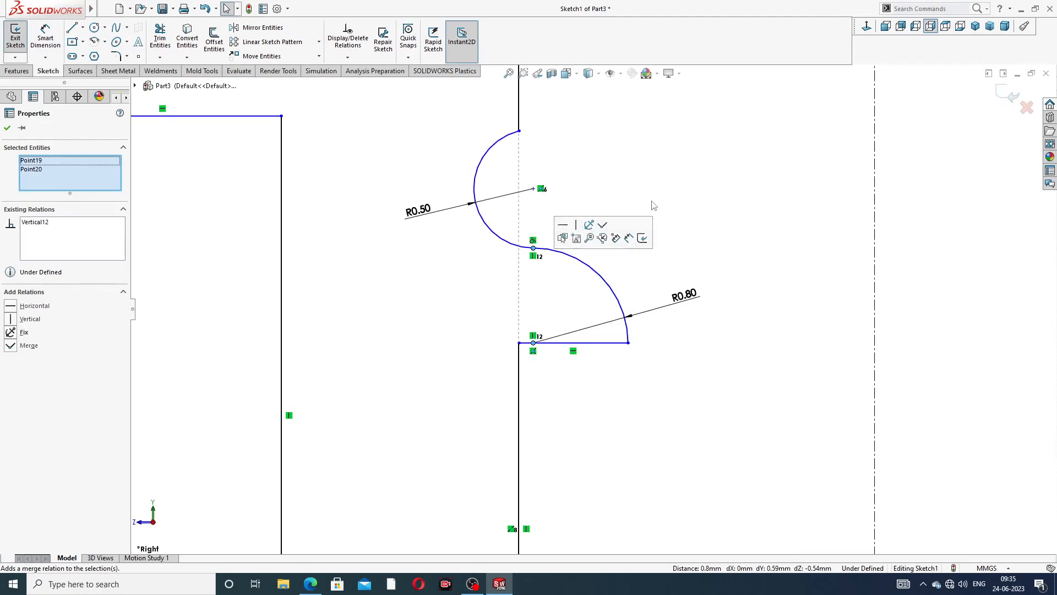
left_click(663, 192)
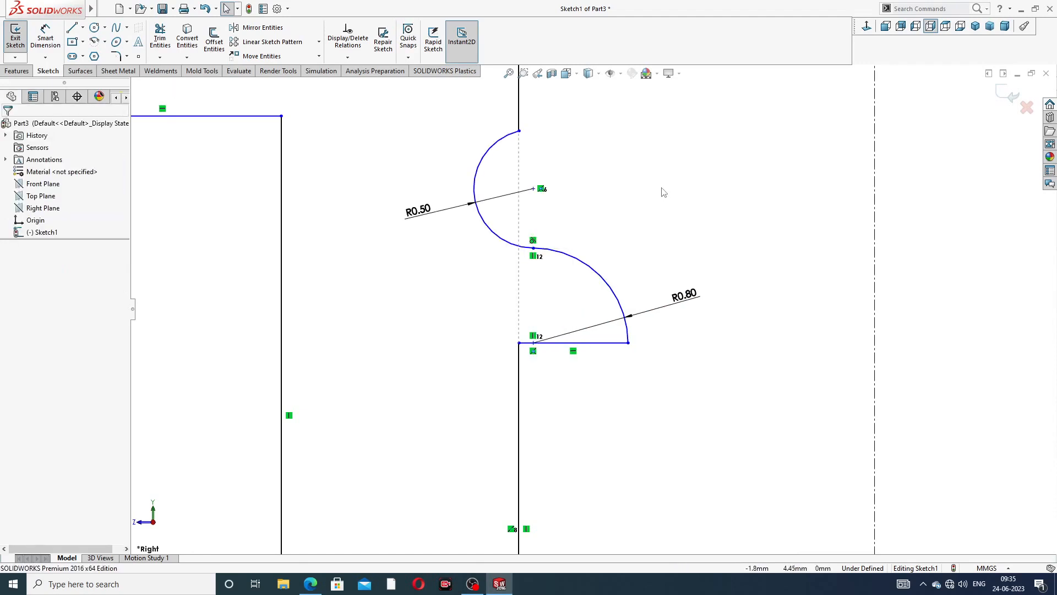
Add a horizontal relation between the upper endpoint of the R0.50 arc and that arc's center
left_click(519, 132)
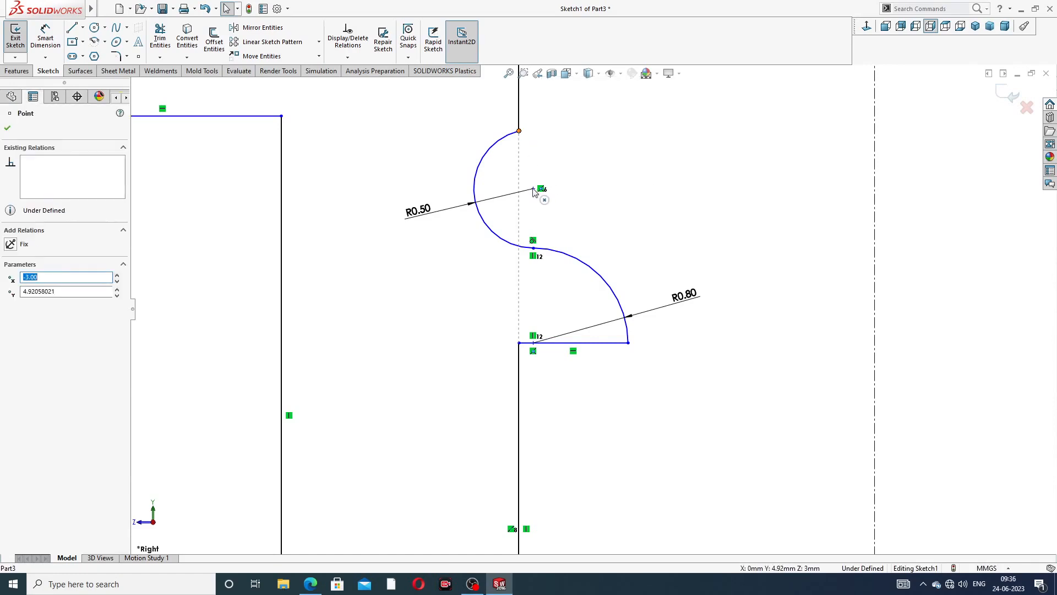
left_click(564, 158)
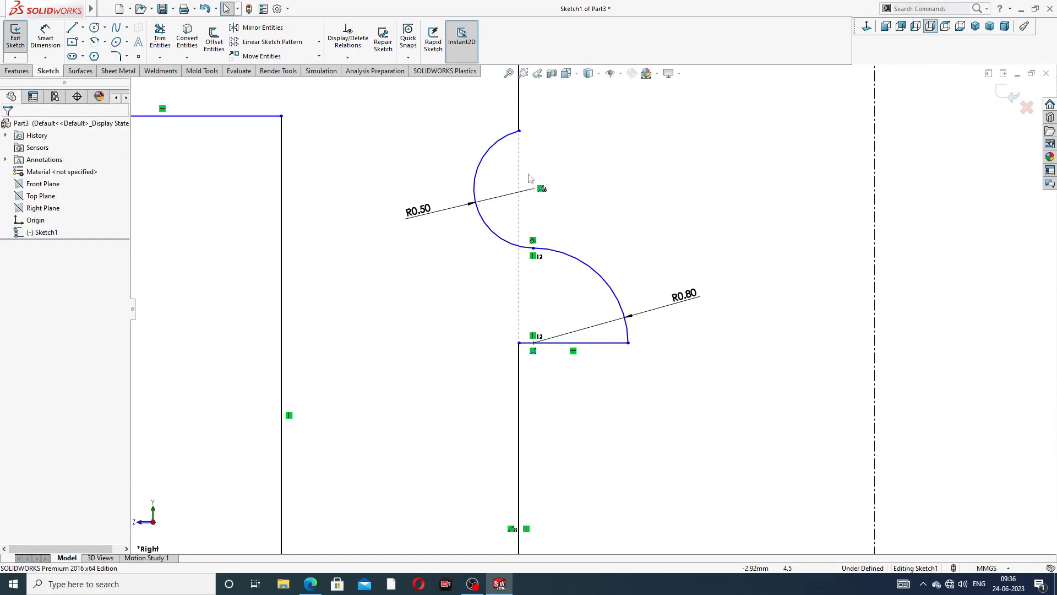
left_click(534, 190)
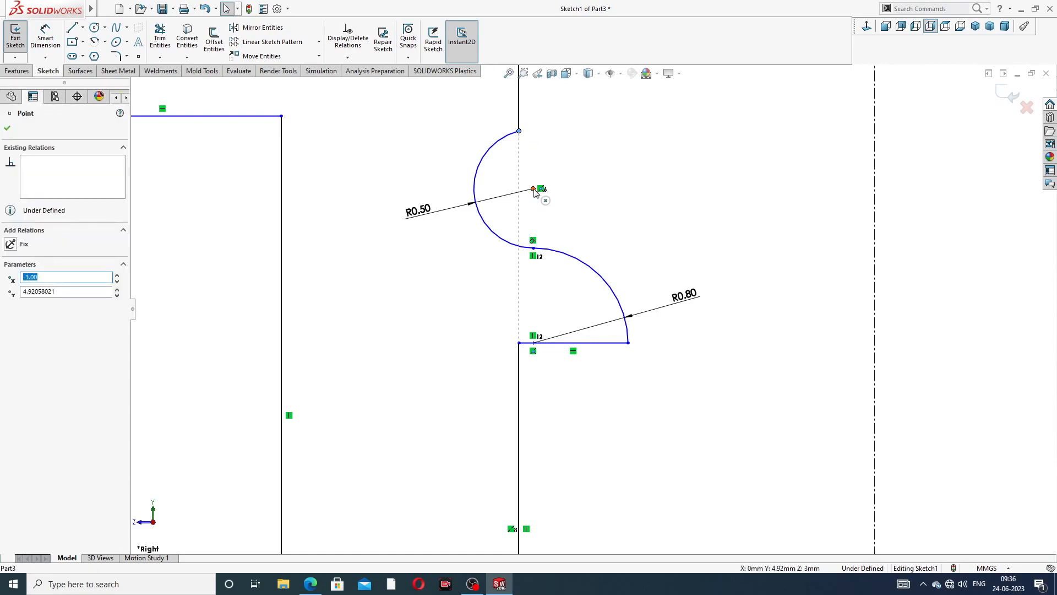
left_click(534, 190, "ctrl")
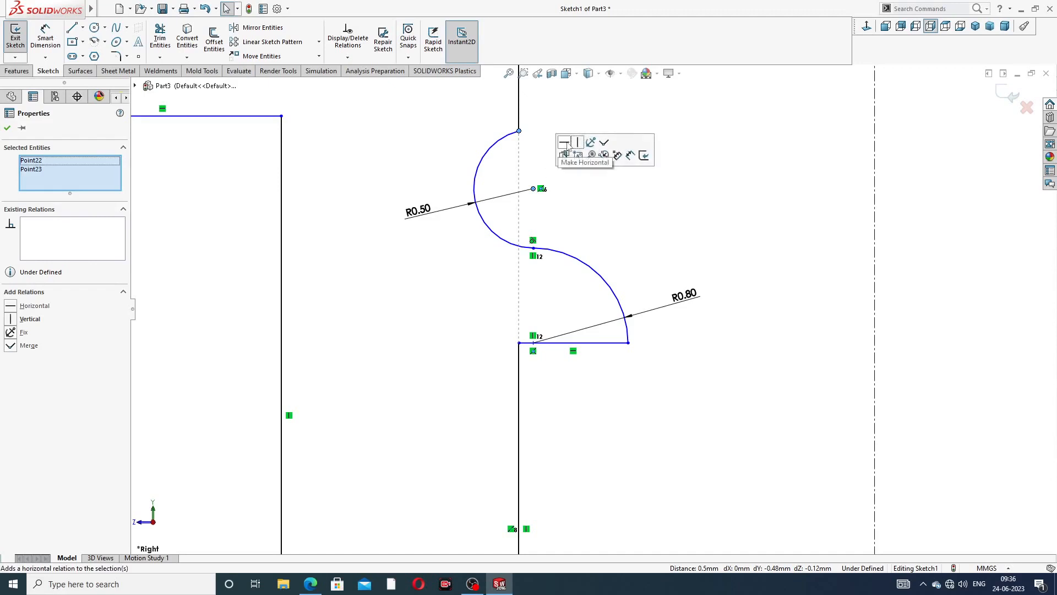
left_click(604, 142)
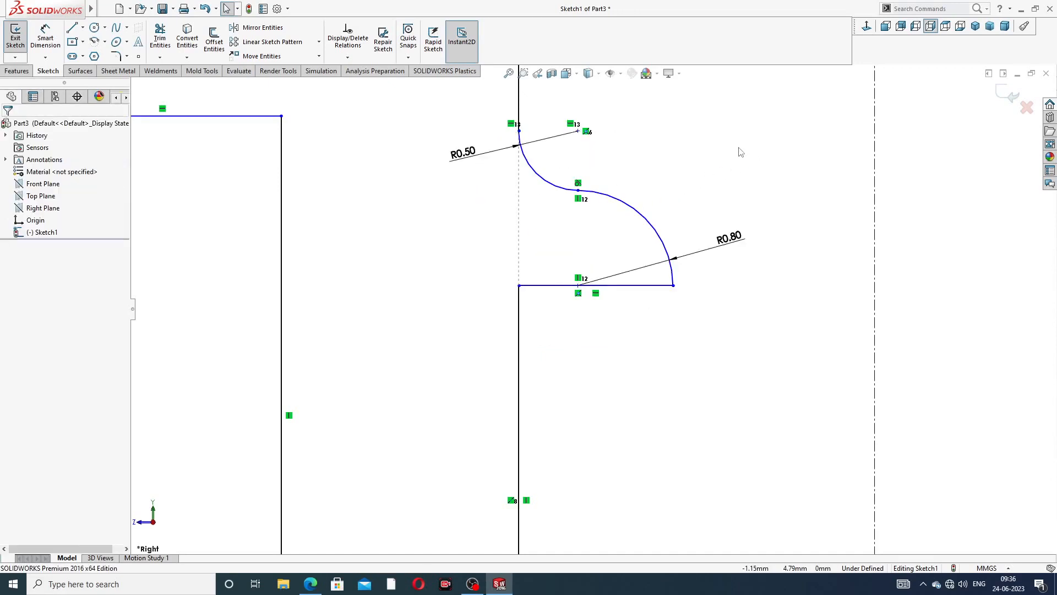
Reposition the R0.80 dimension beside its arc and inspect the two tangent arcs in the bore profile
key("z")
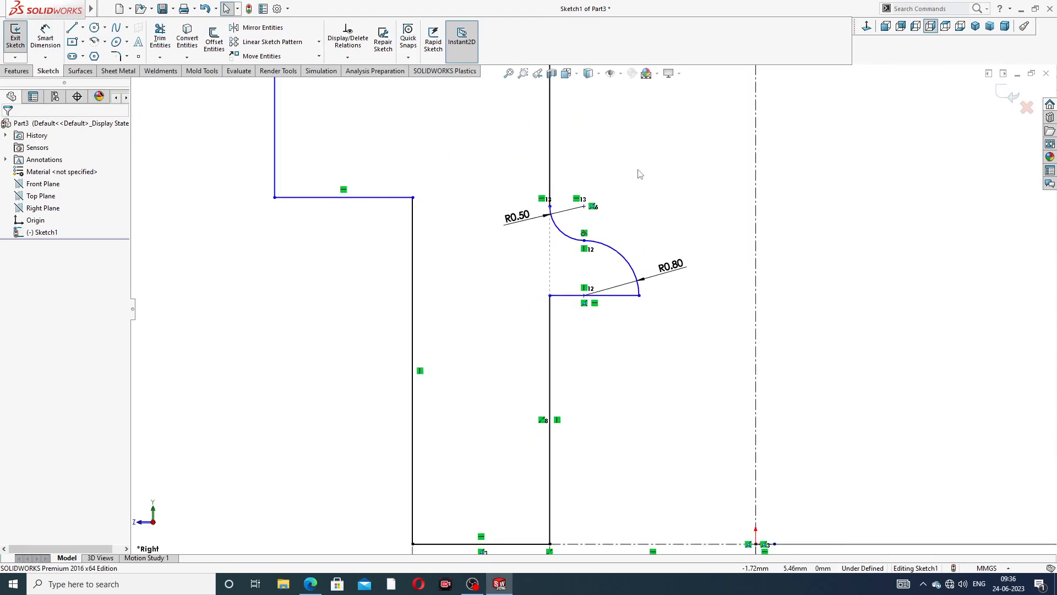
key("z")
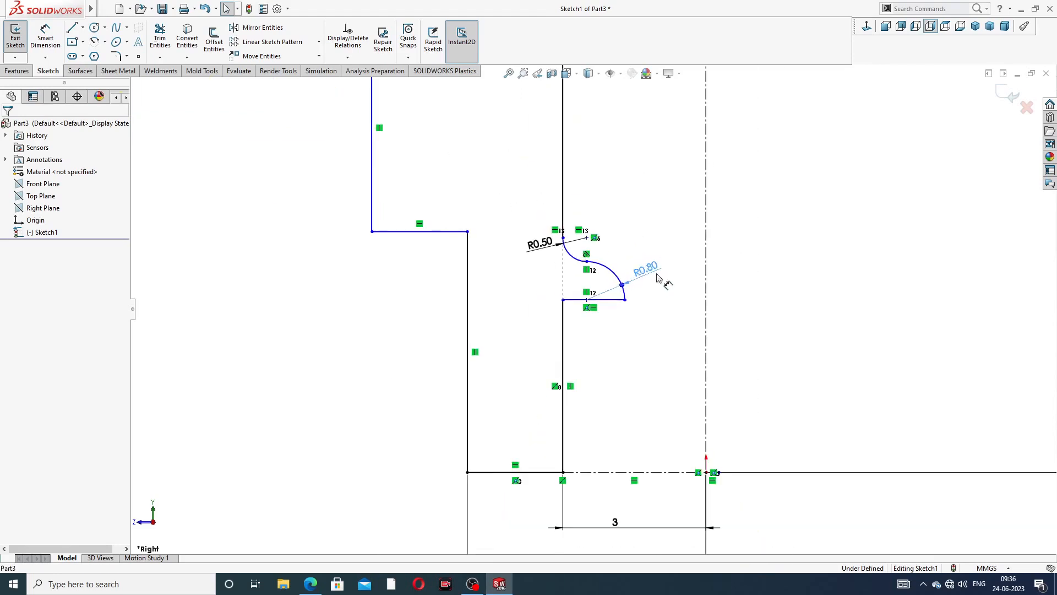
left_click(658, 278)
left_click(643, 199)
key("z")
key("z")
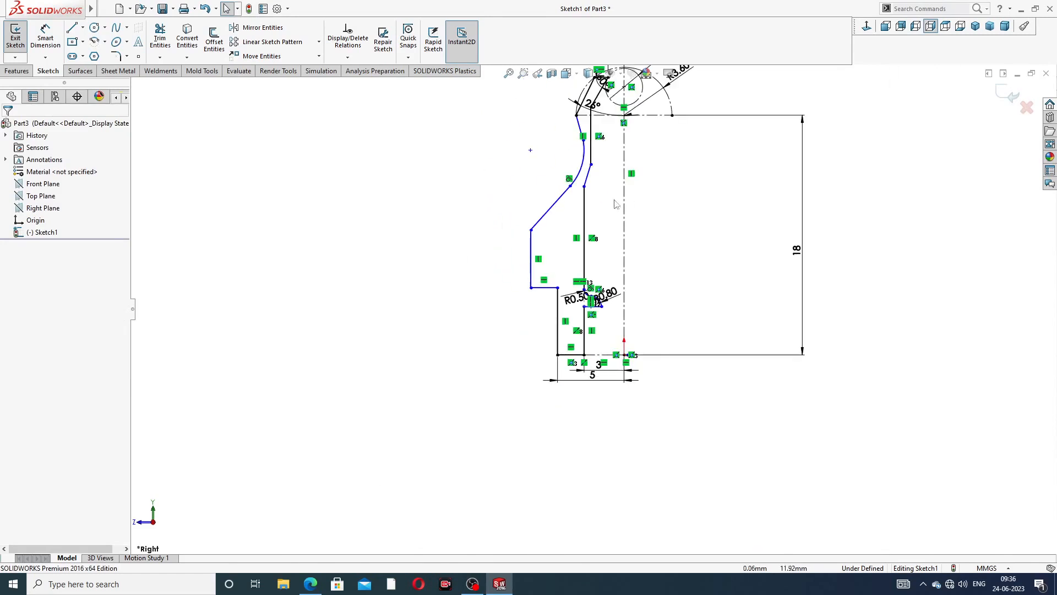
scroll(599, 210, "down", 3)
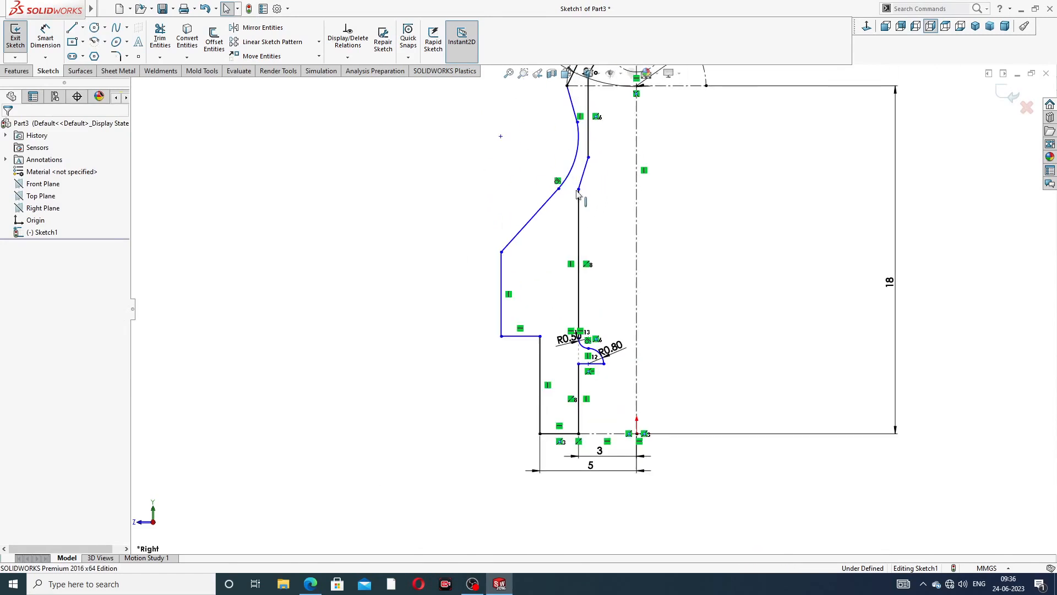
scroll(580, 353, "down", 4)
scroll(615, 307, "down", 3)
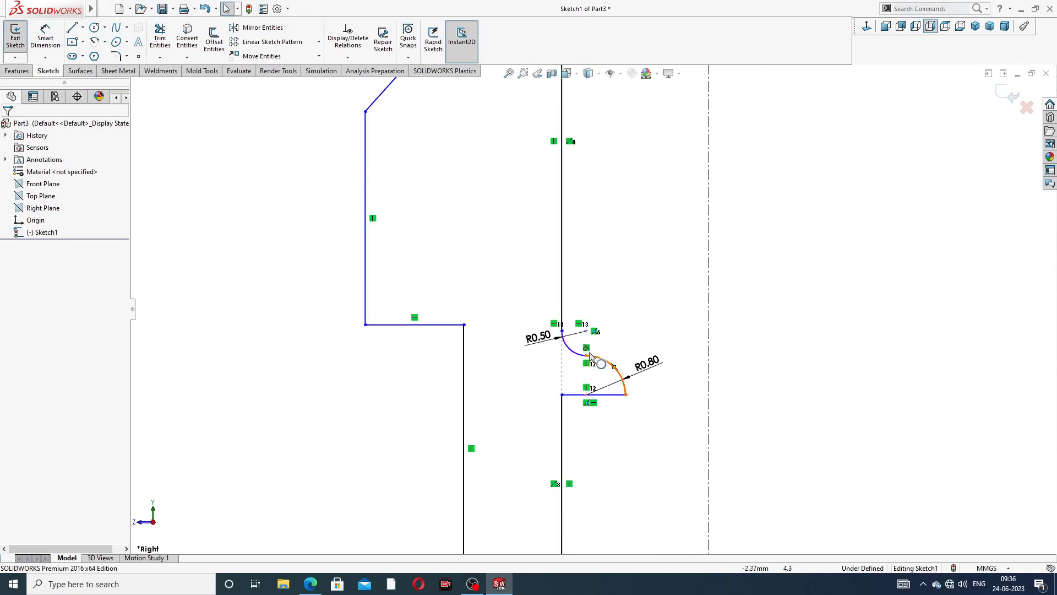
scroll(583, 346, "down", 12)
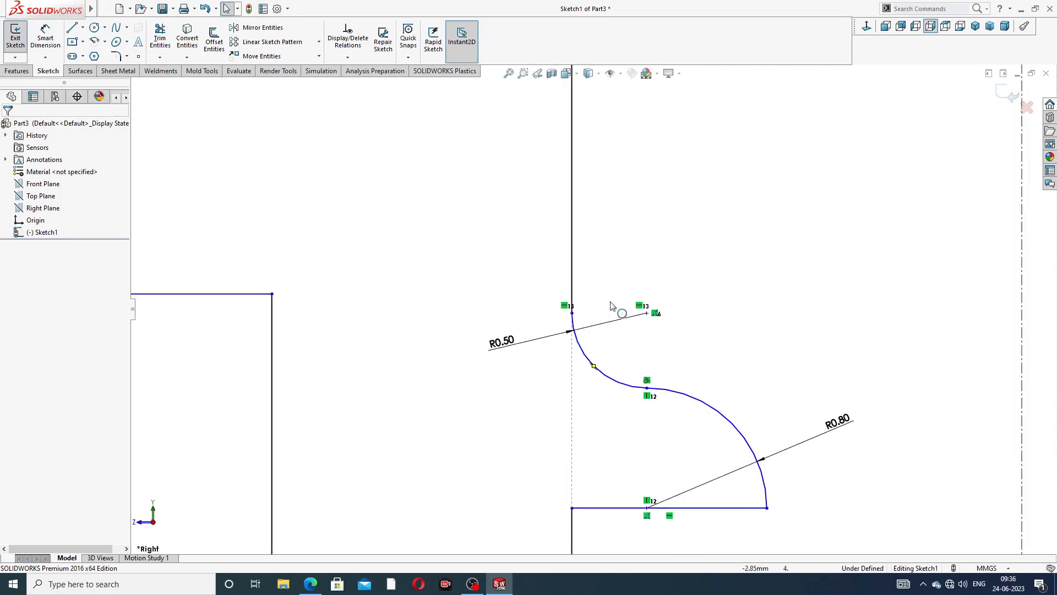
scroll(752, 360, "up", 4)
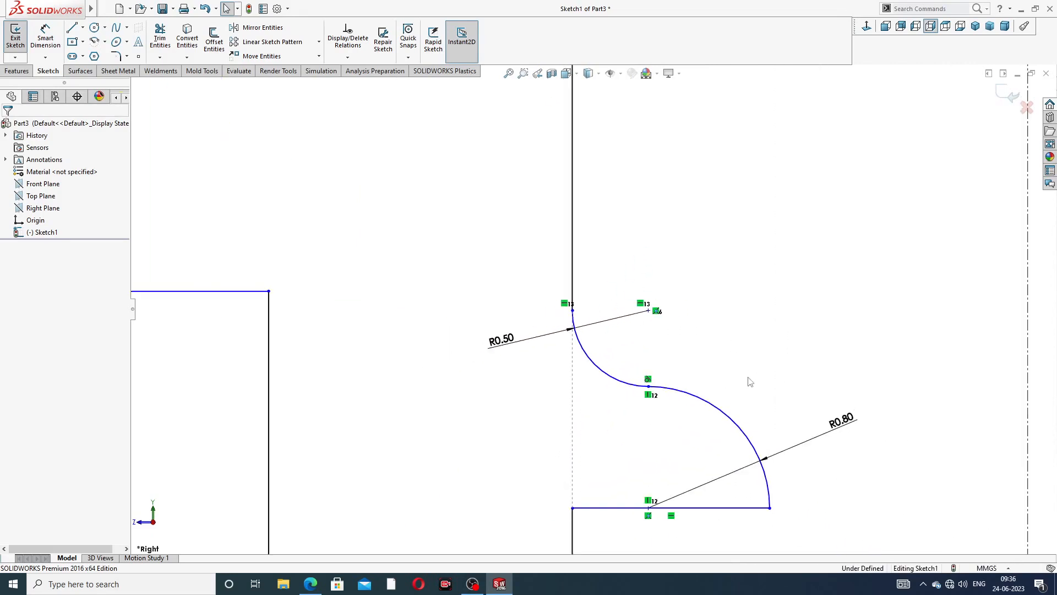
Dimension the angle between the short slanted bore line and the vertical line above it as 135°, placing the dimension clear of the lines
scroll(730, 430, "up", 5)
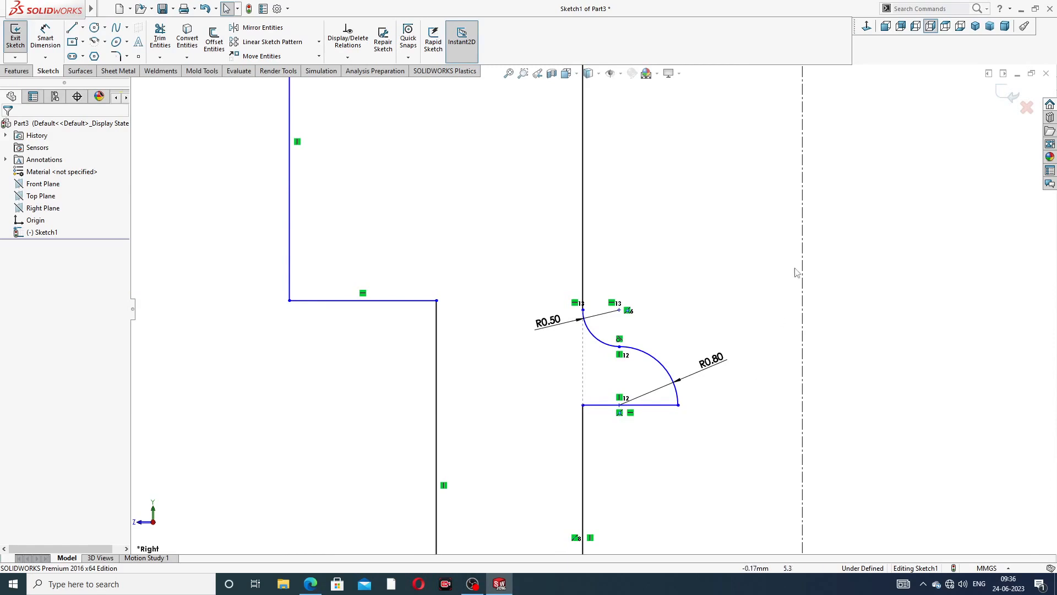
scroll(658, 145, "up", 8)
scroll(601, 173, "down", 5)
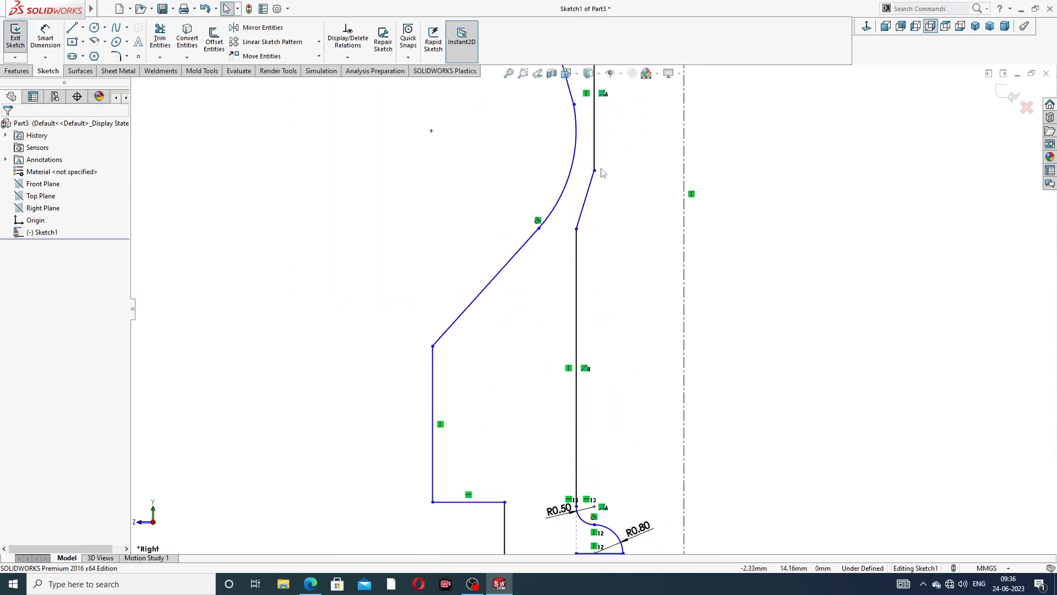
scroll(606, 172, "down", 2)
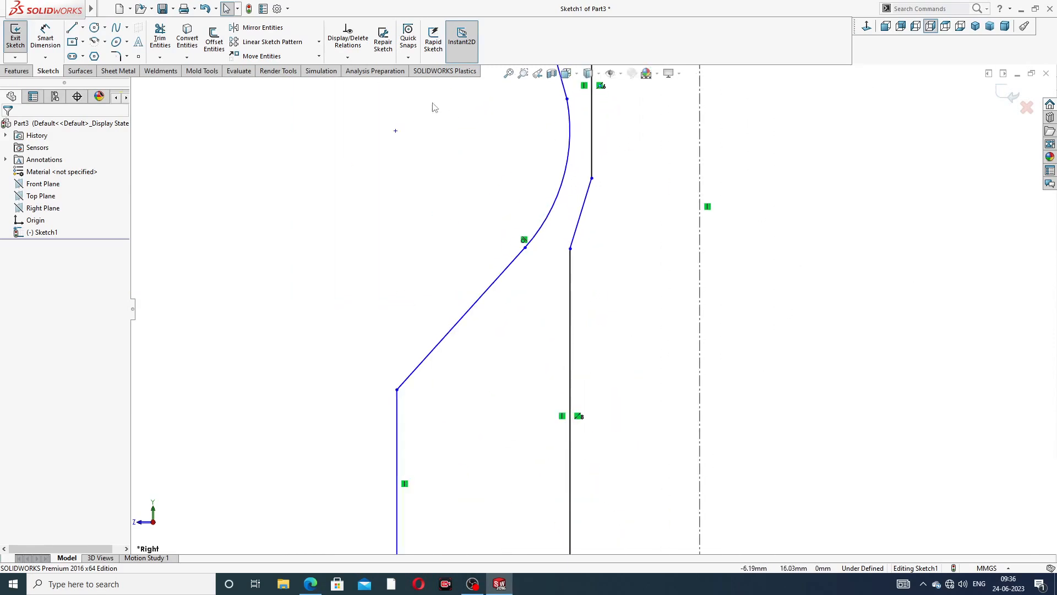
left_click(46, 38)
scroll(620, 242, "down", 4)
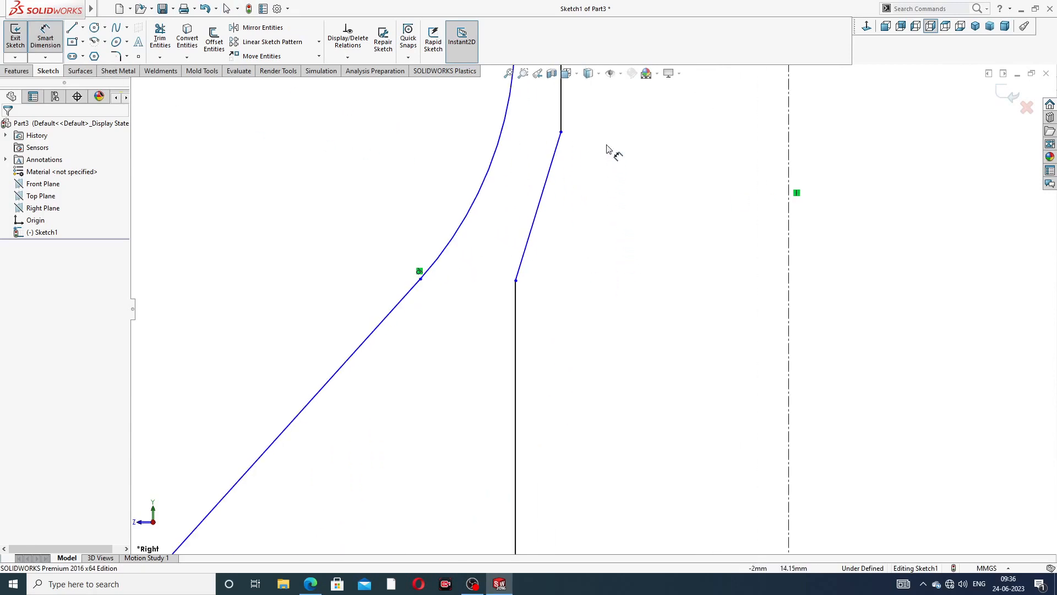
left_click(561, 121)
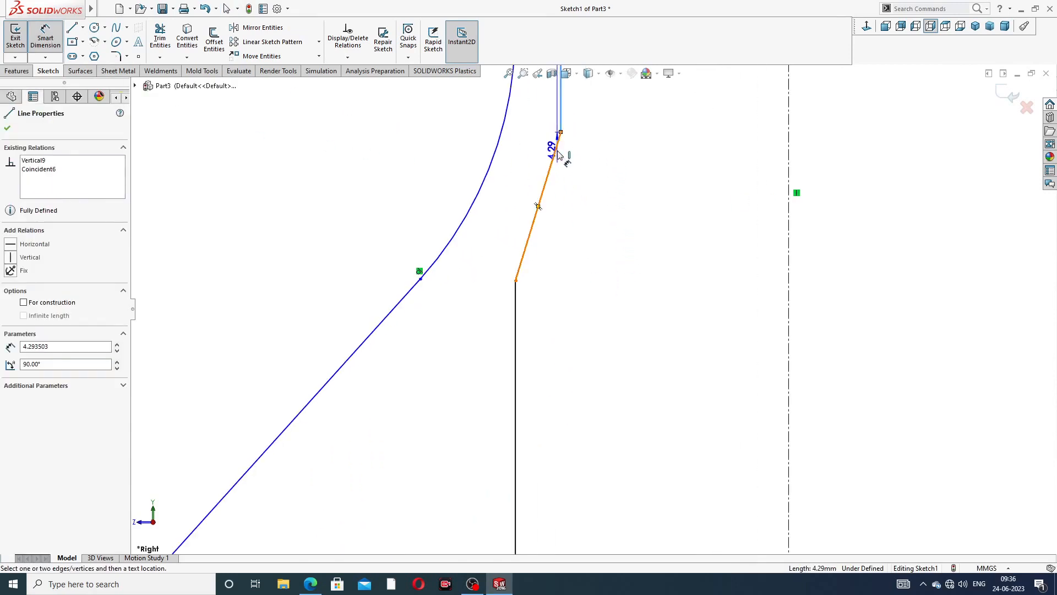
left_click(558, 154)
left_click(543, 145)
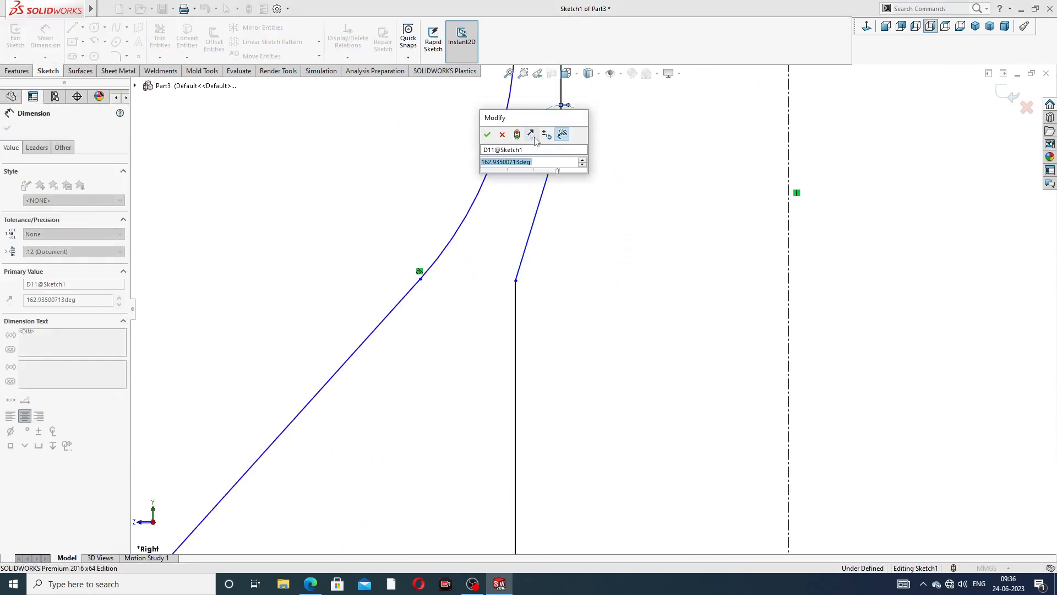
type("135")
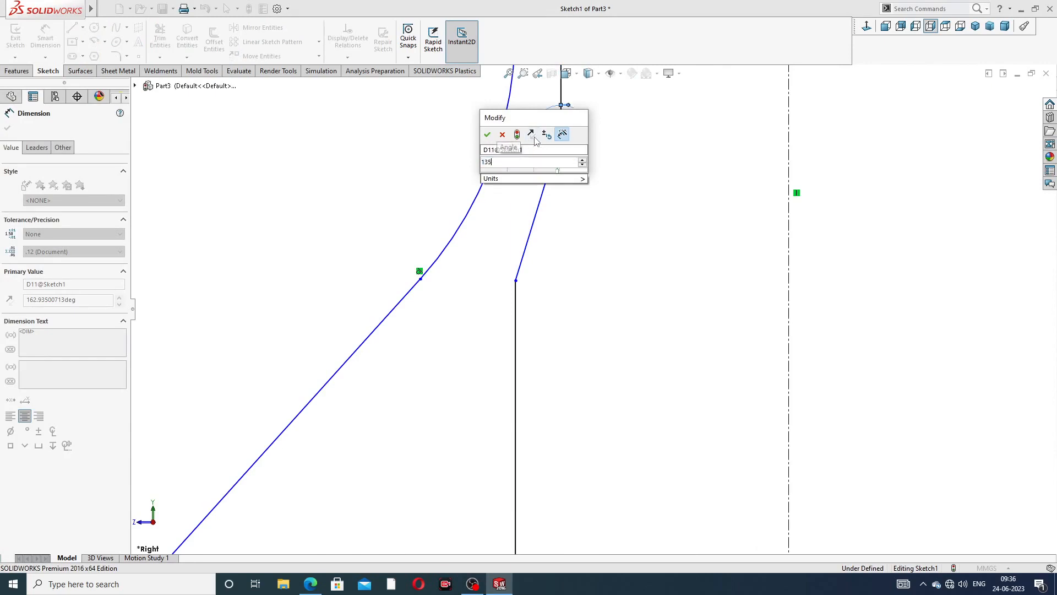
key("Return")
key("Escape")
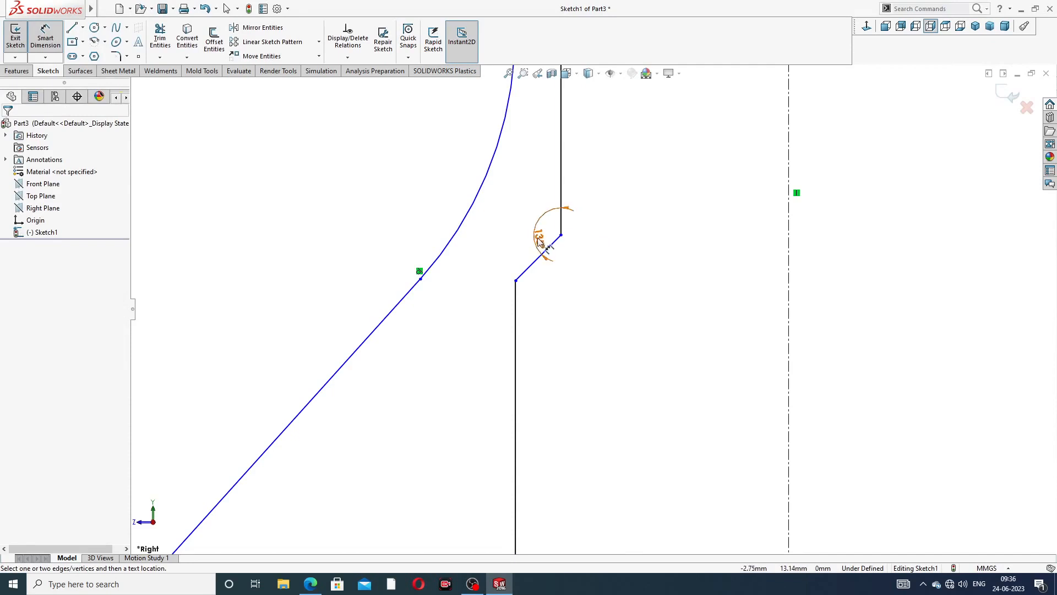
left_click_drag(540, 238, 525, 219)
key("Escape")
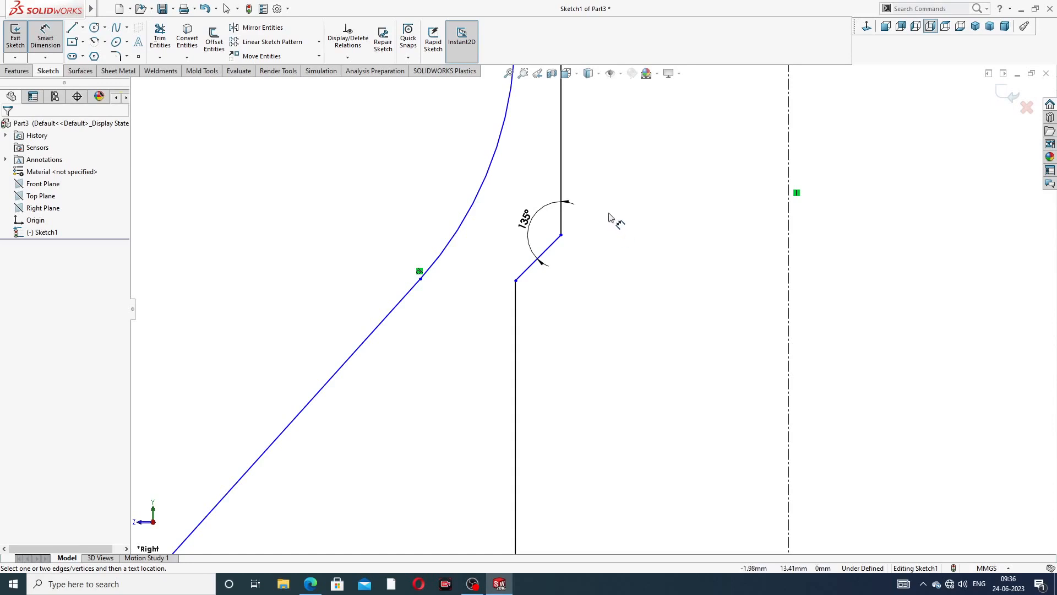
scroll(551, 253, "up", 5)
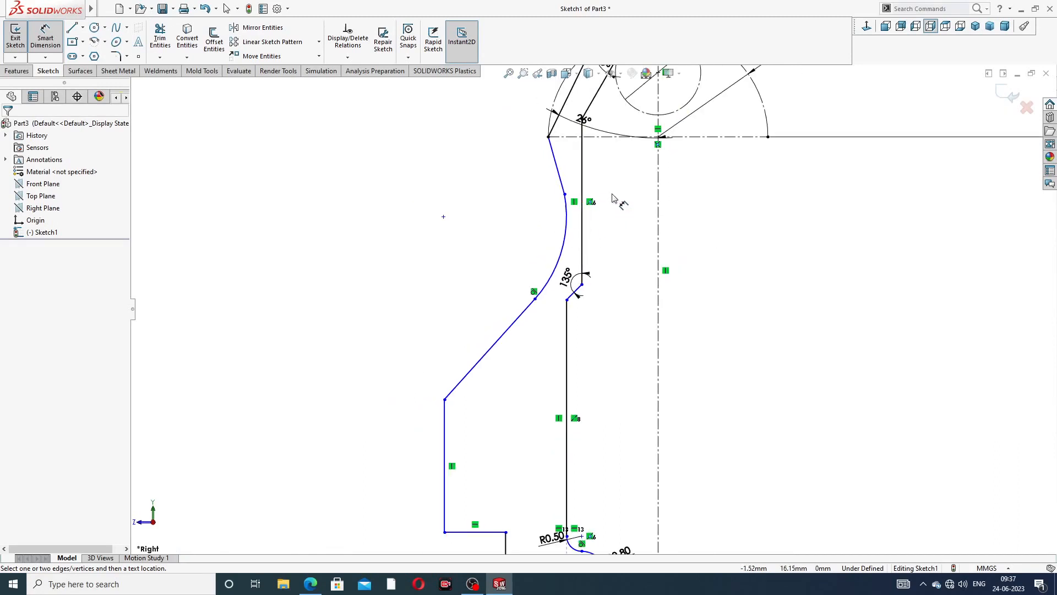
Examine the whole profile sketch to check which segments and points still lack dimensions
scroll(611, 201, "up", 2)
scroll(598, 252, "down", 2)
scroll(599, 319, "up", 4)
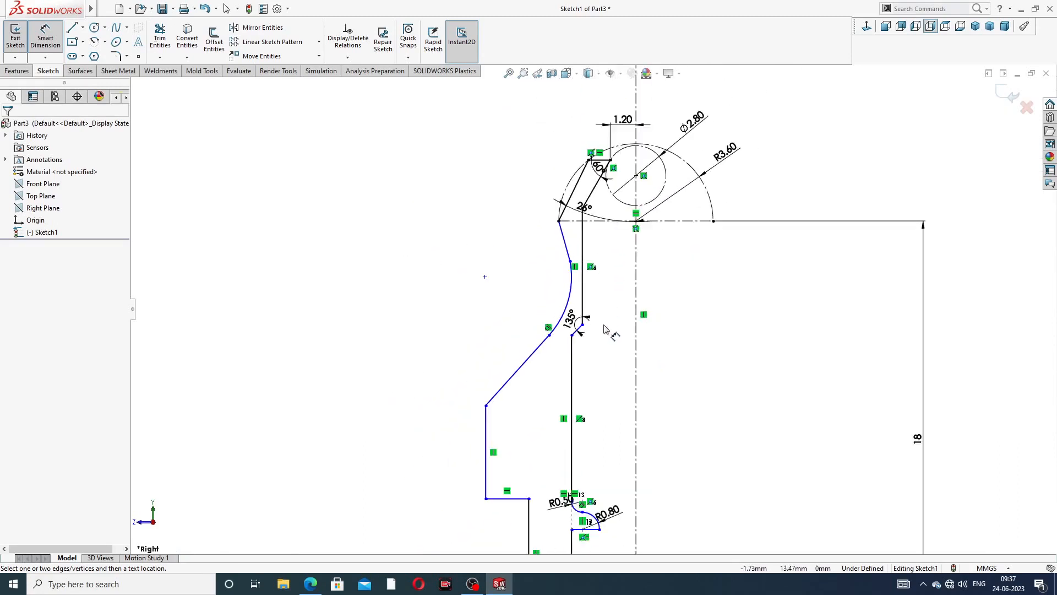
scroll(591, 433, "down", 2)
scroll(592, 436, "up", 2)
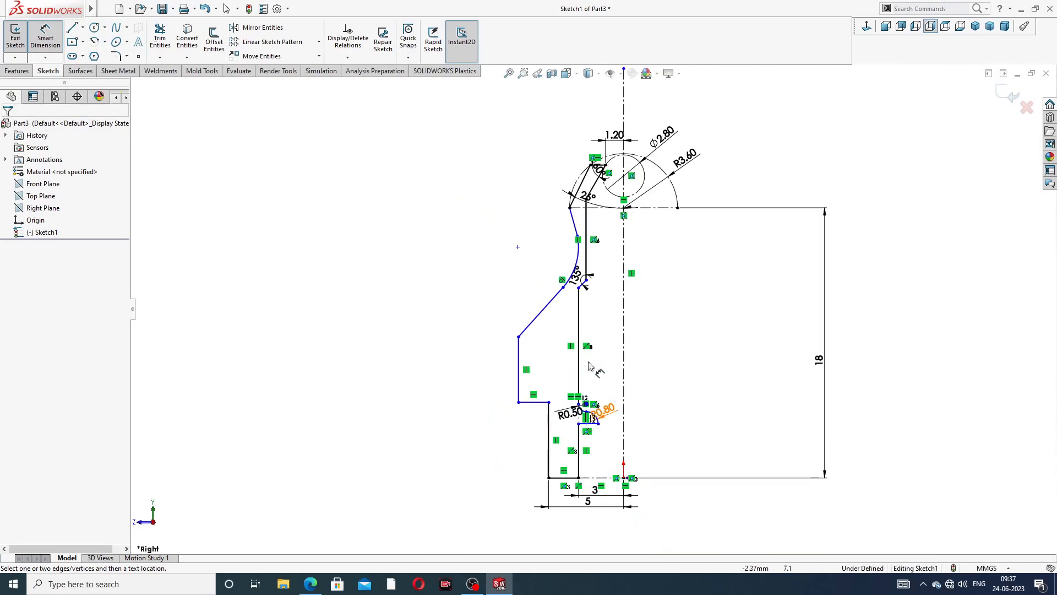
scroll(588, 438, "down", 2)
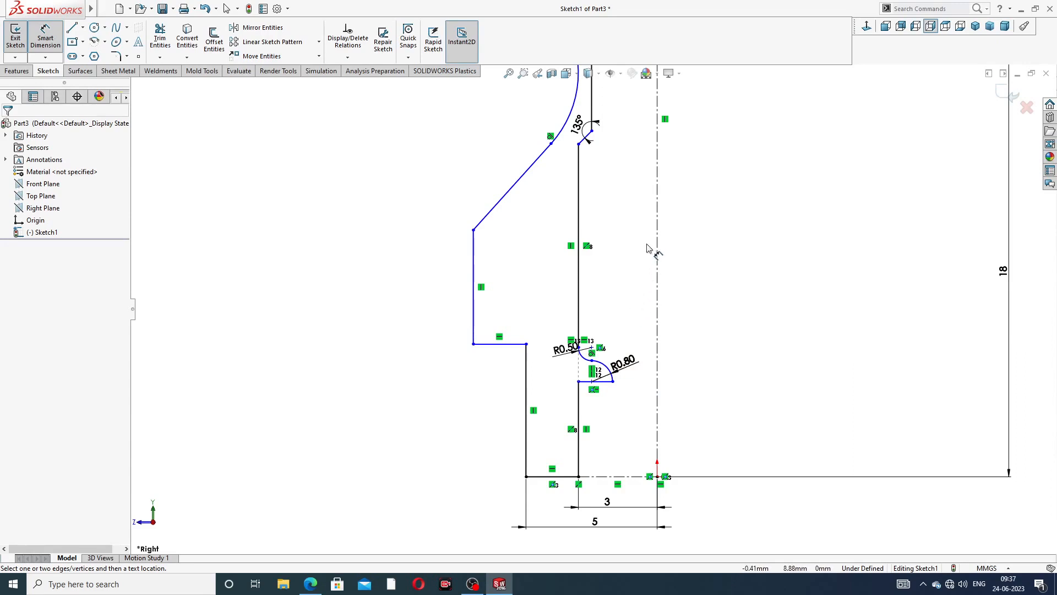
scroll(645, 237, "up", 2)
scroll(628, 211, "down", 3)
scroll(626, 206, "up", 2)
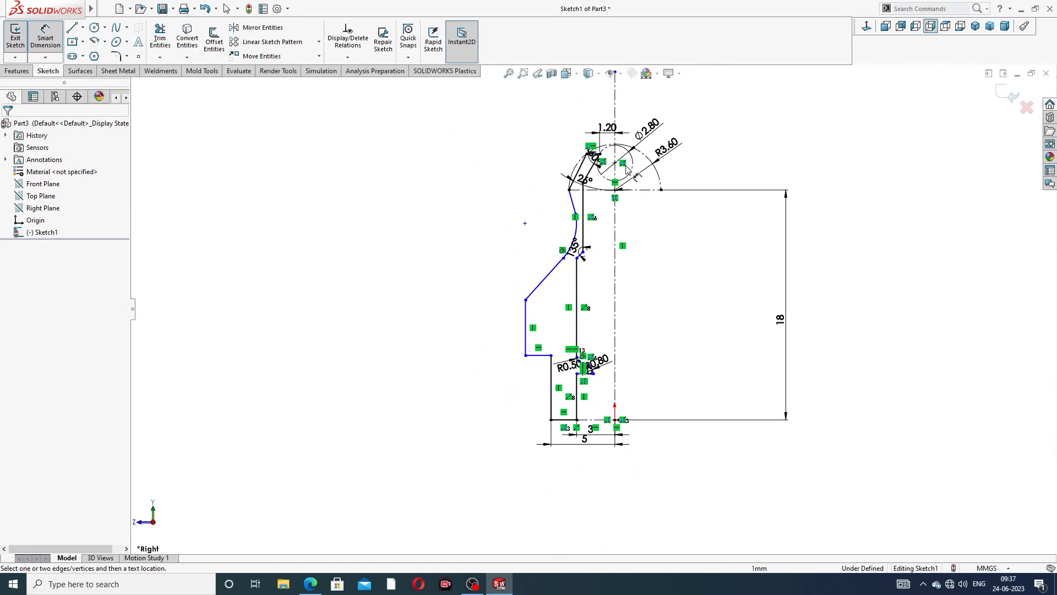
Dimension the vertical distance from the Ø2.80 construction circle's centre to the upper end of the 135° inner slanted line as 6 mm
scroll(615, 220, "down", 4)
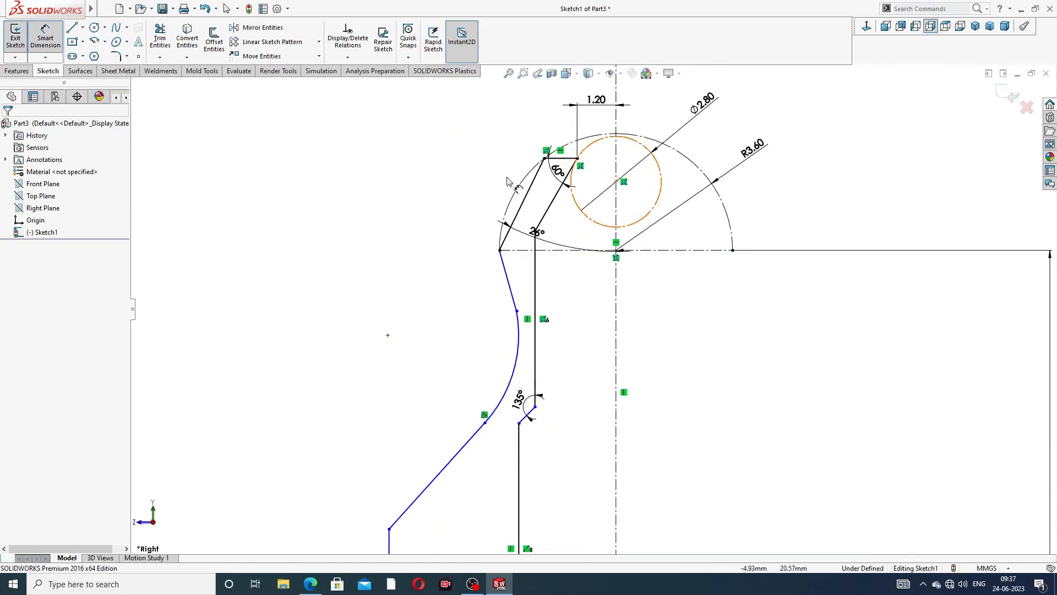
left_click(617, 182)
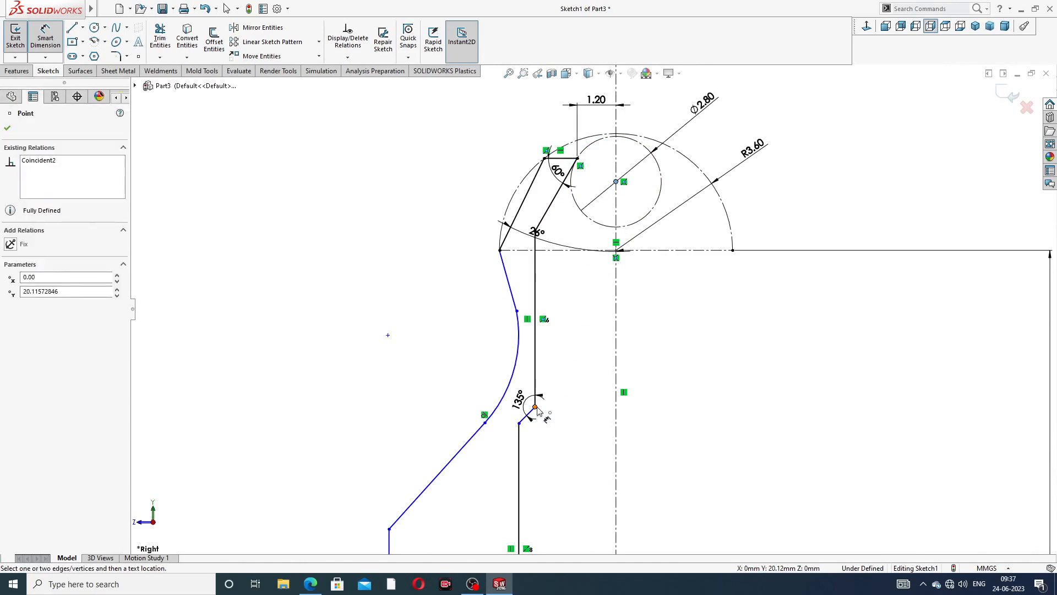
left_click(536, 408)
left_click(657, 318)
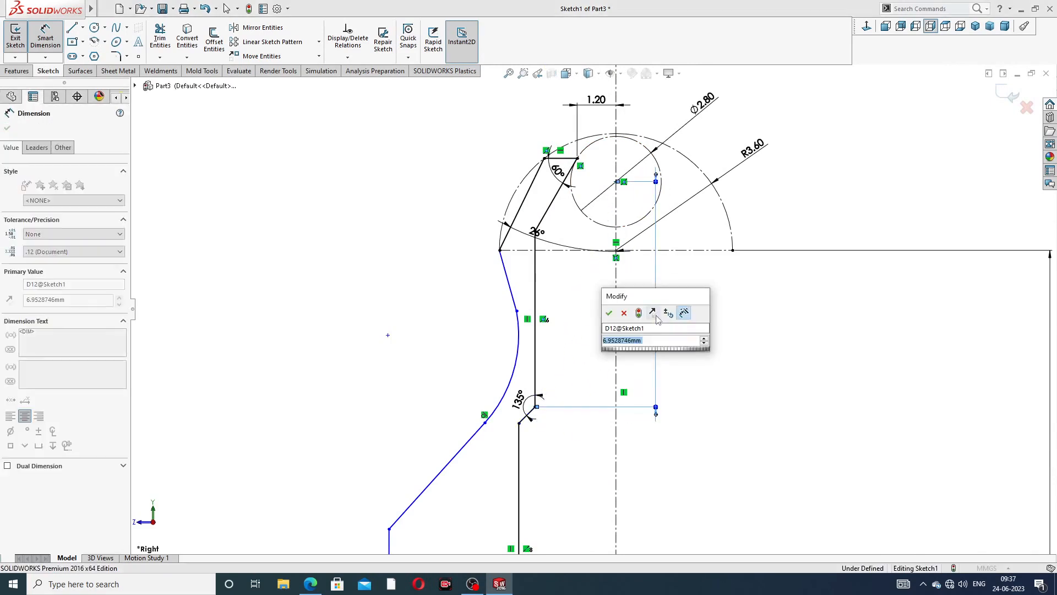
type("6")
key("Return")
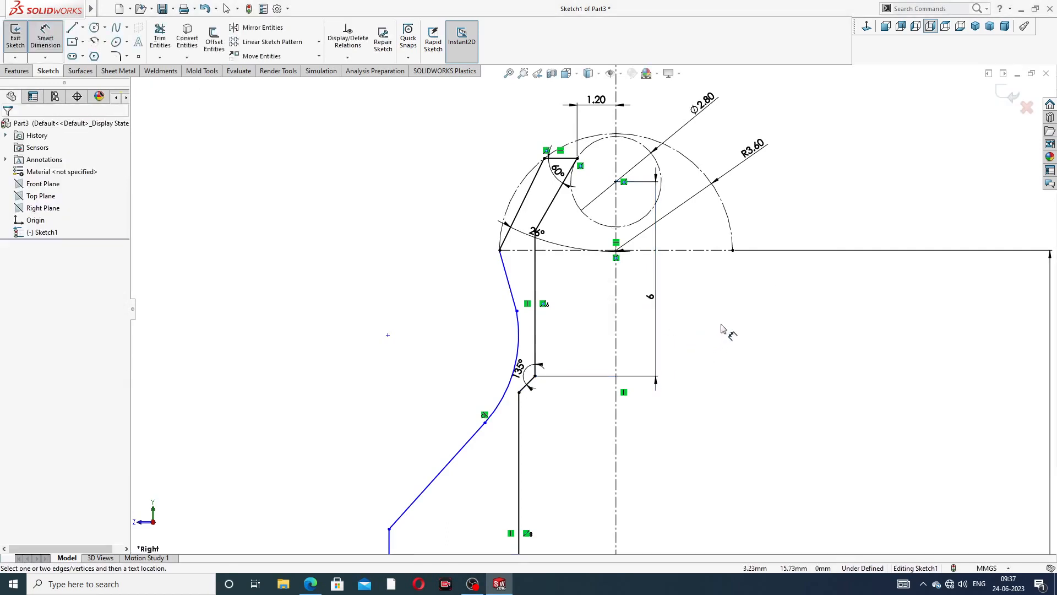
Dimension the outer profile's concave neck arc with a radius of 1.6 mm
scroll(721, 329, "up", 2)
scroll(562, 330, "down", 2)
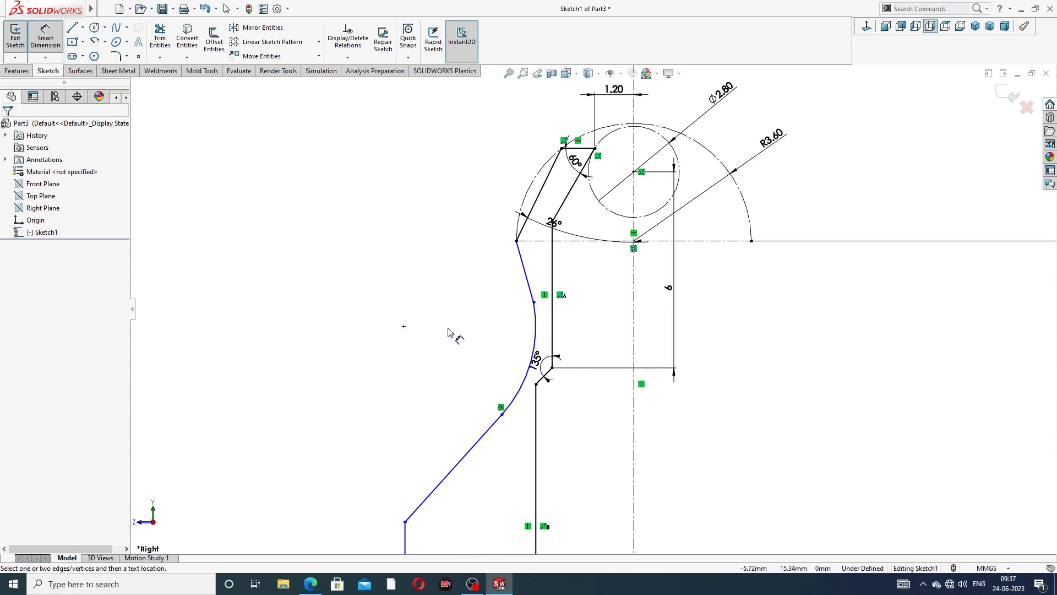
scroll(462, 353, "up", 3)
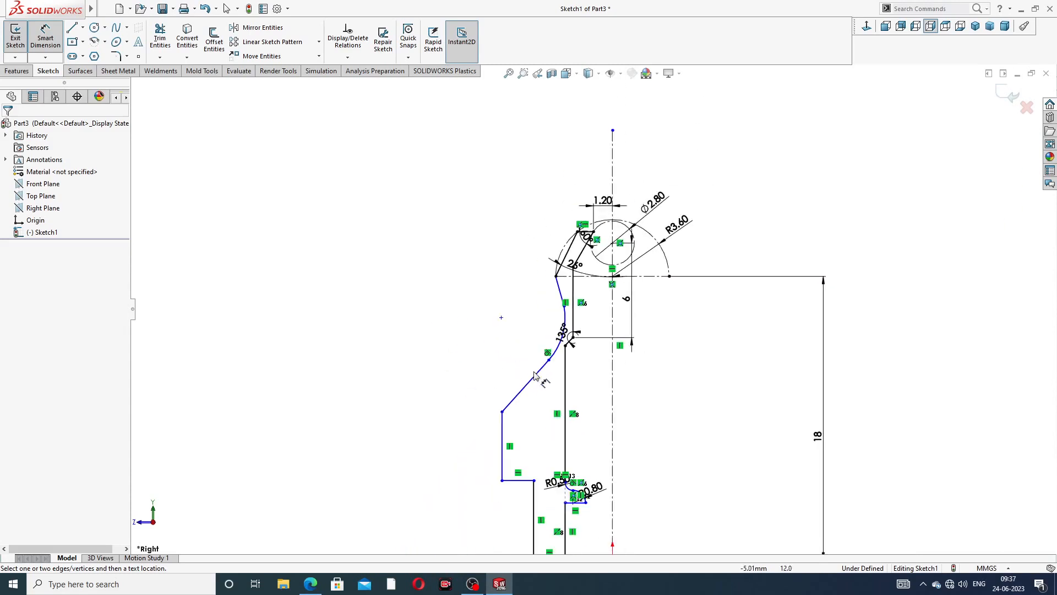
scroll(616, 299, "down", 2)
scroll(608, 187, "up", 3)
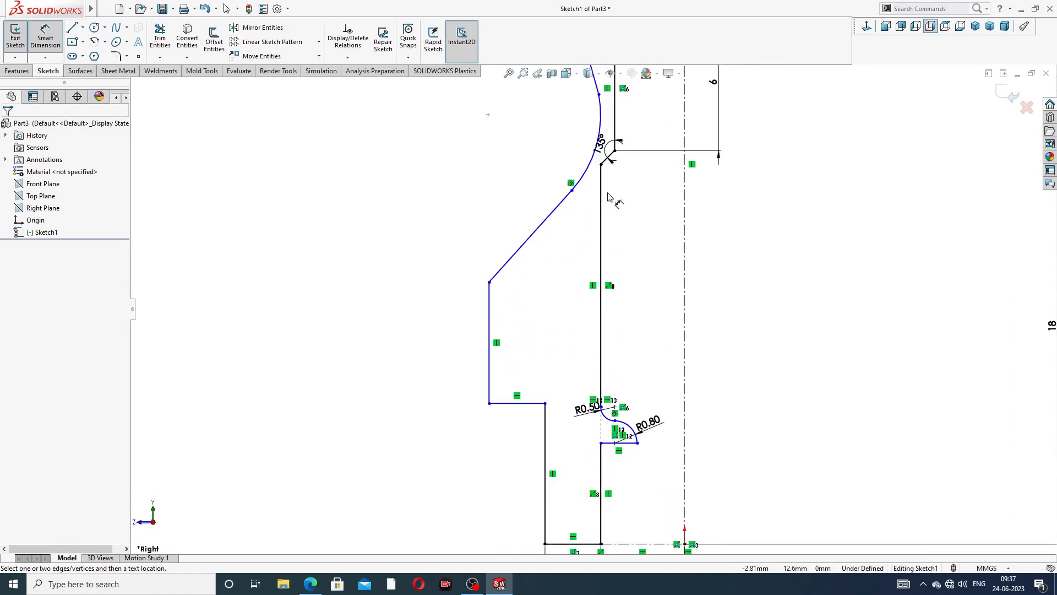
scroll(604, 201, "down", 2)
scroll(605, 201, "down", 2)
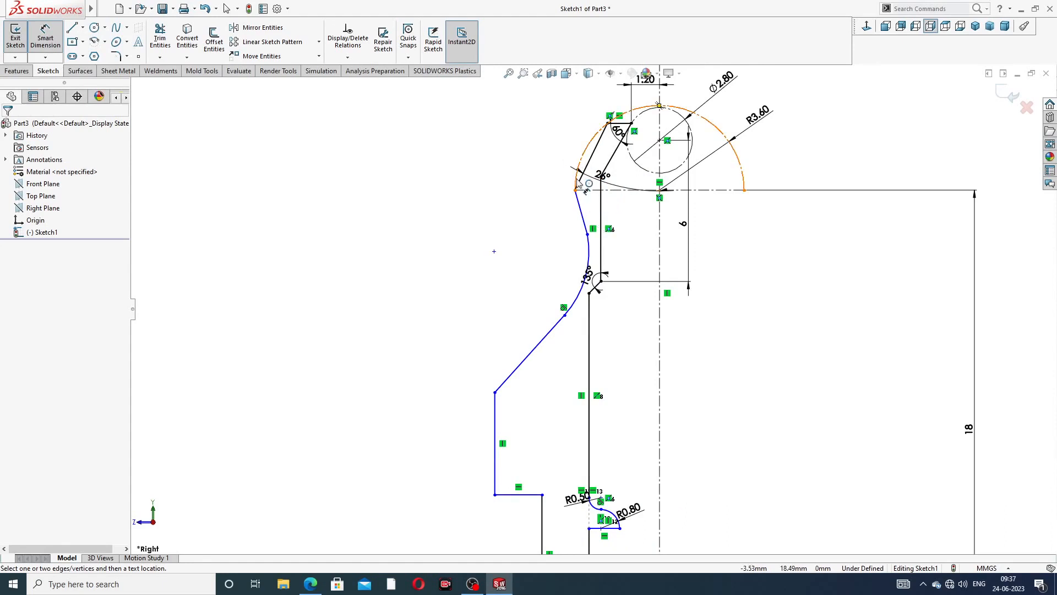
left_click(589, 264)
left_click(626, 308)
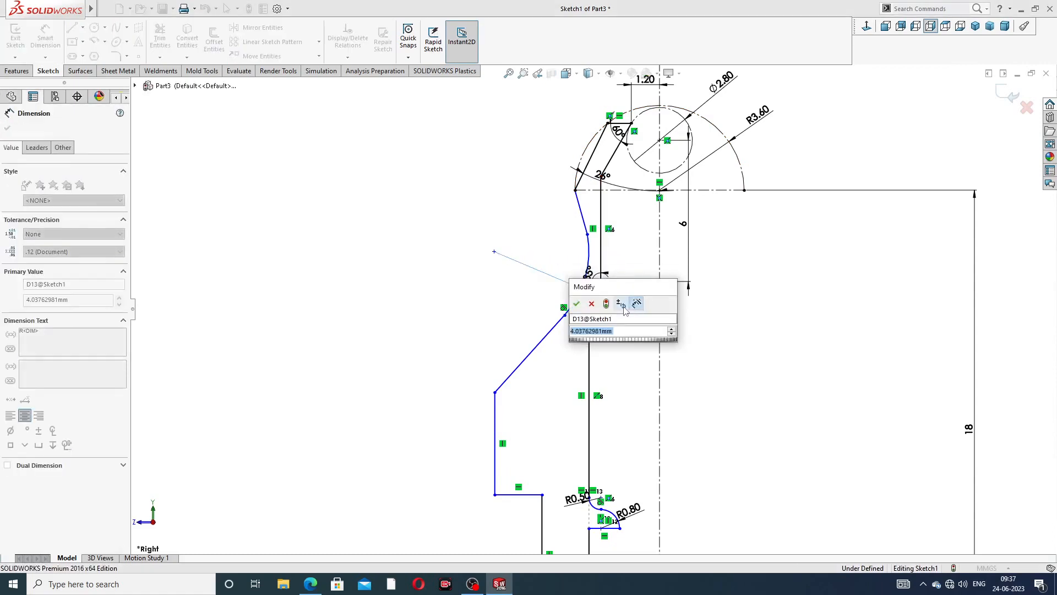
type("1.6")
key("Return")
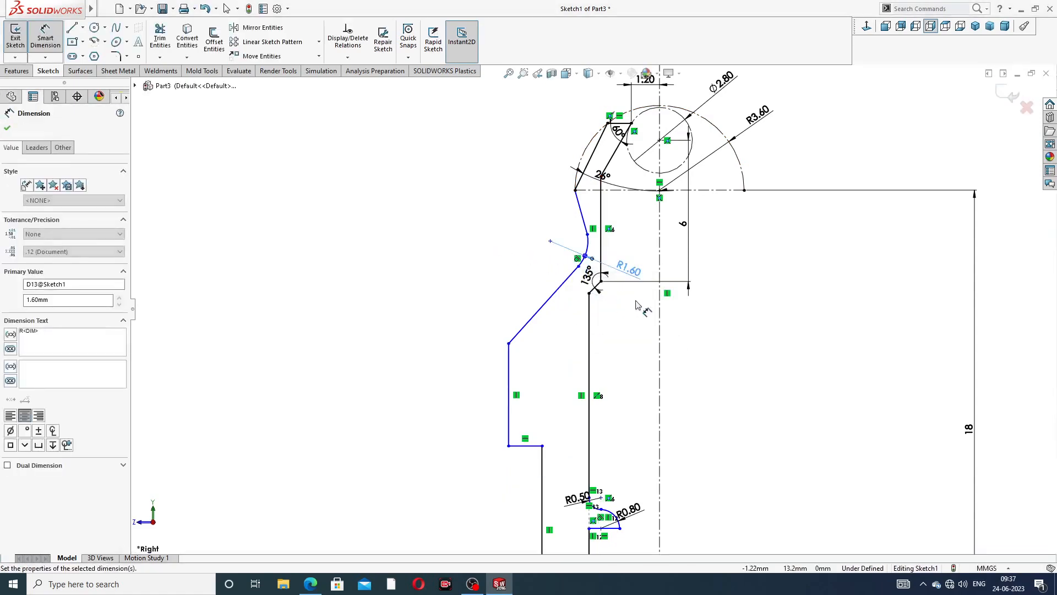
key("Escape")
Set the vertical distance from the R3.60 arc's profile-side endpoint to the neck arc's centre to 1.5 mm, placing the dimension outside the profile
scroll(624, 244, "down", 3)
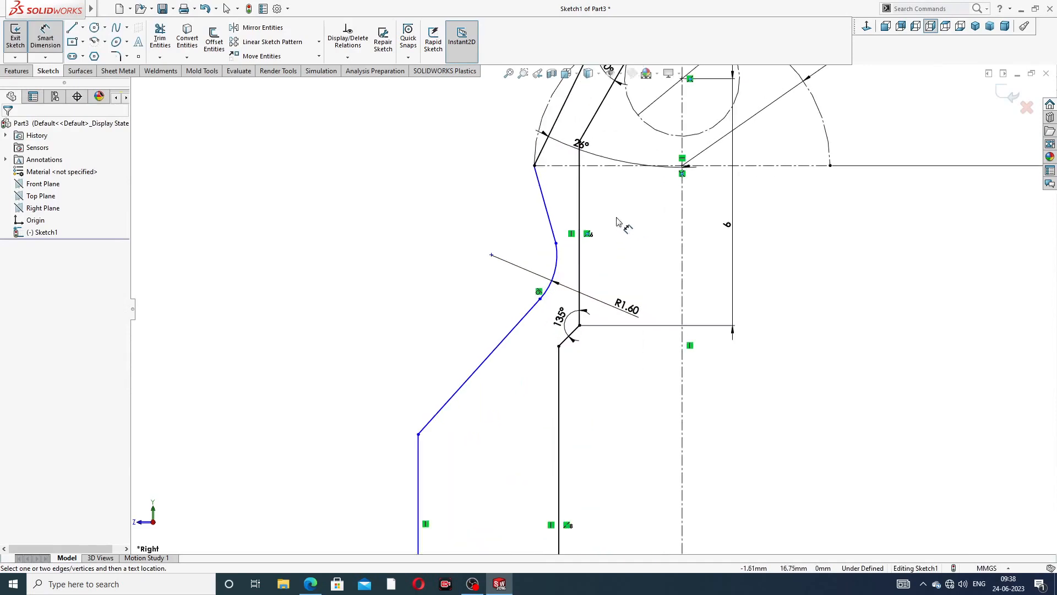
left_click(535, 165)
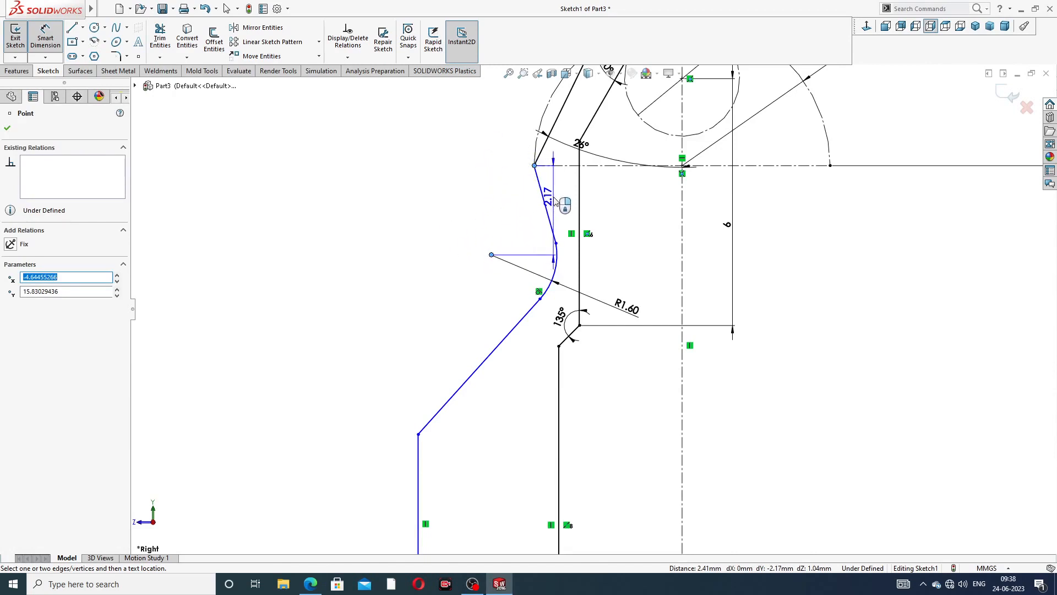
left_click(556, 202)
type("1.")
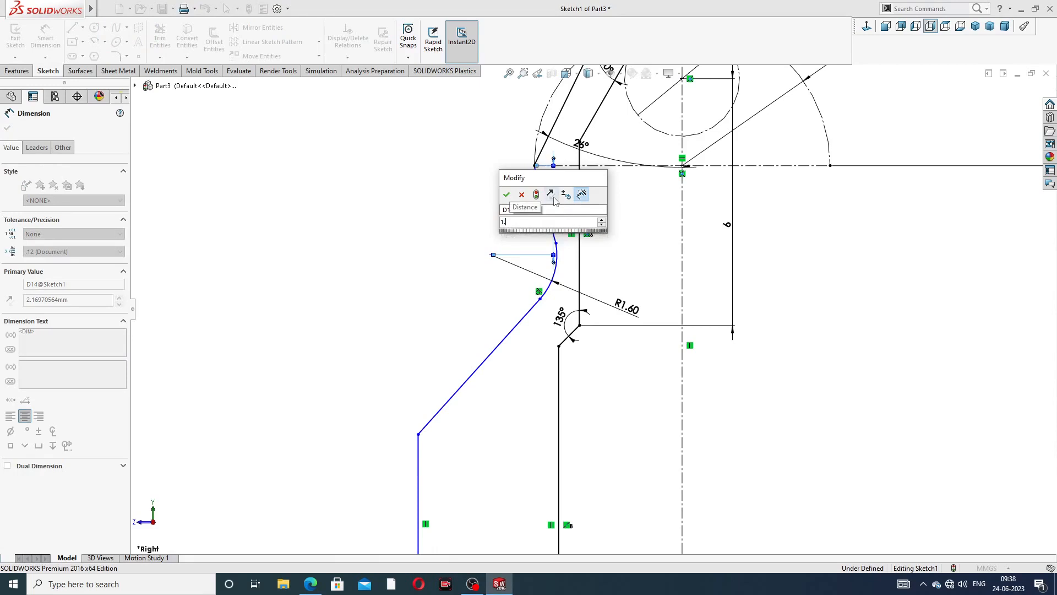
type("5")
key("Return")
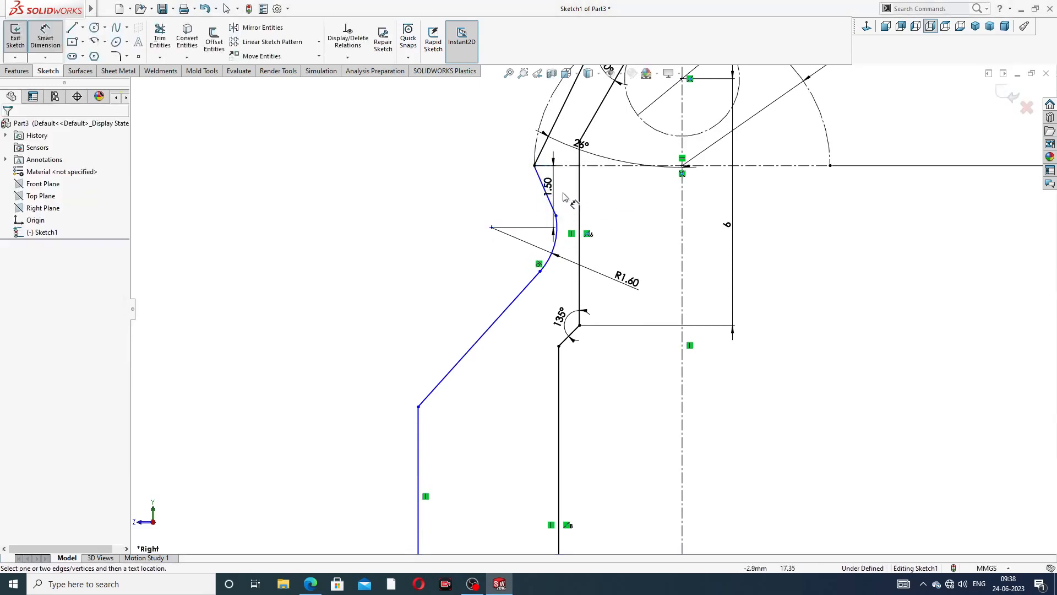
left_click_drag(548, 187, 473, 187)
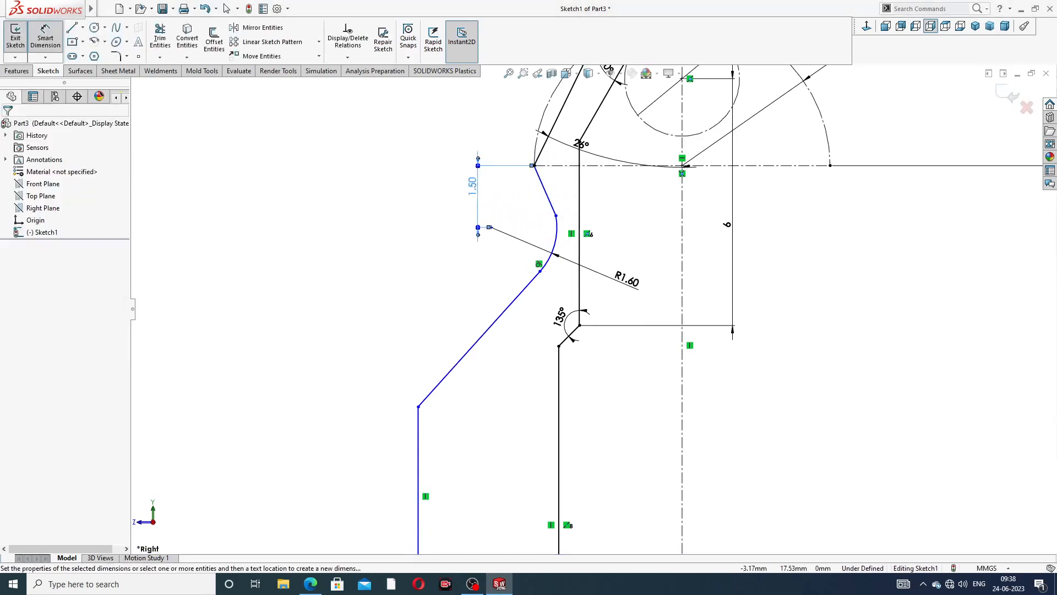
left_click(608, 205)
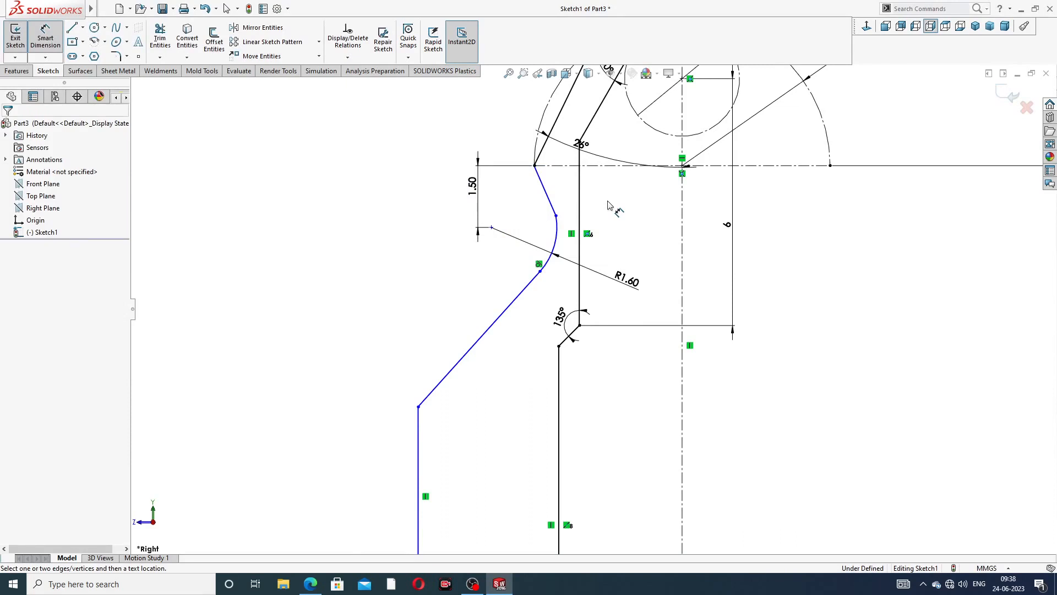
Set the vertical distance from the R3.60 arc's profile-side endpoint to the lower end of the long outer slanted line to 8 mm
left_click(534, 165)
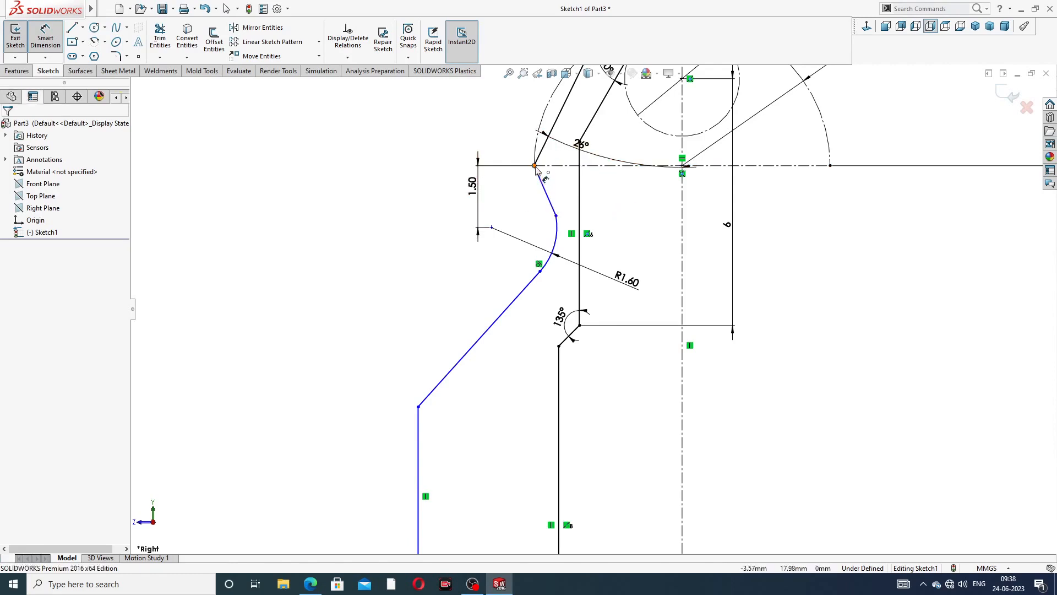
left_click(418, 406)
left_click(403, 259)
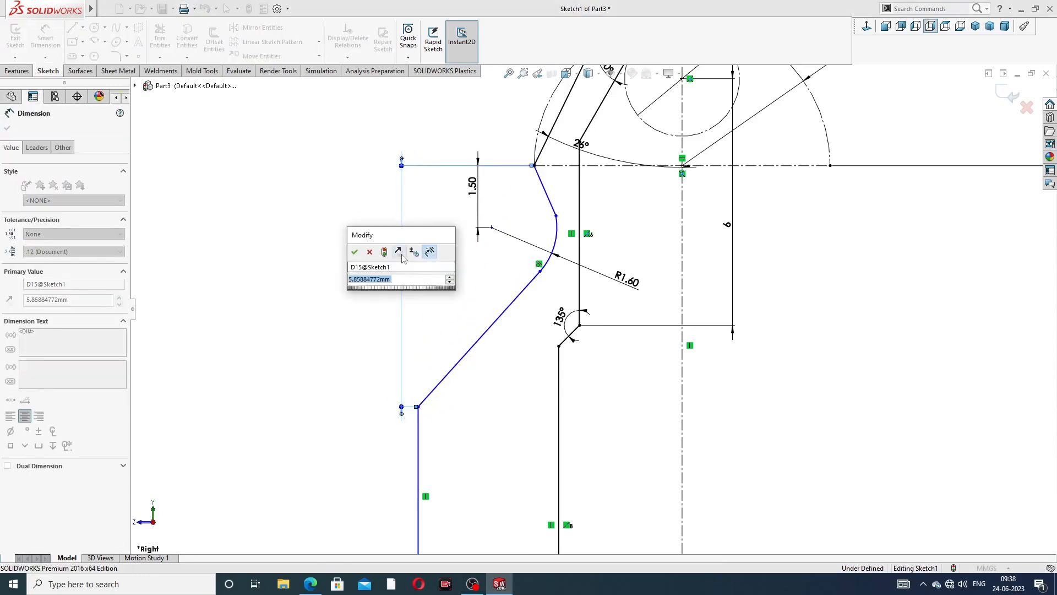
type("8")
key("Return")
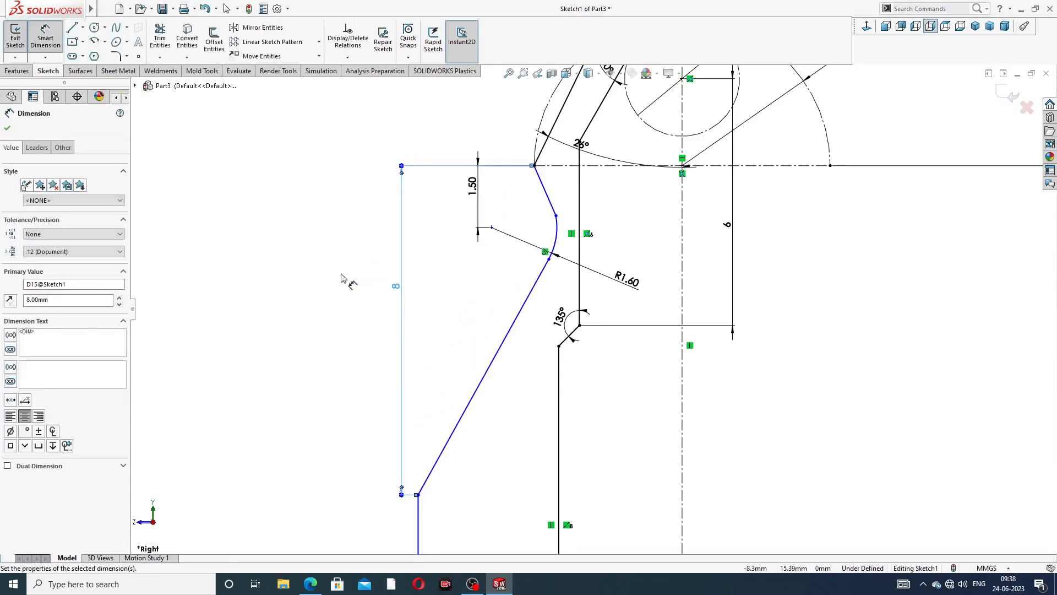
key("Escape")
Set the vertical distance from the R3.60 arc's profile-side endpoint to the lower outer corner of the widest section to 12 mm
scroll(579, 342, "up", 3)
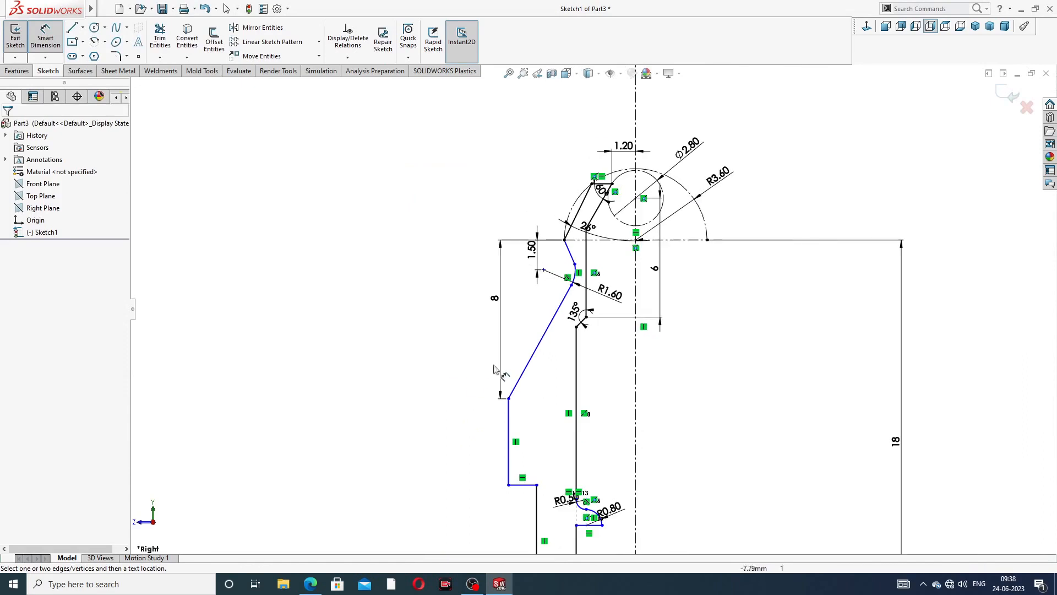
left_click(565, 240)
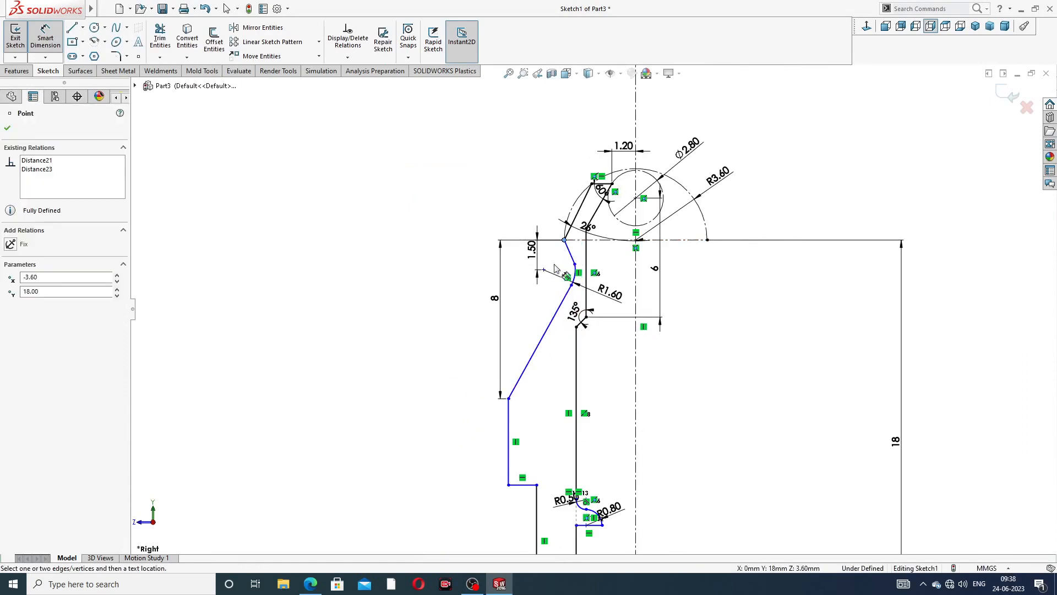
left_click(508, 485)
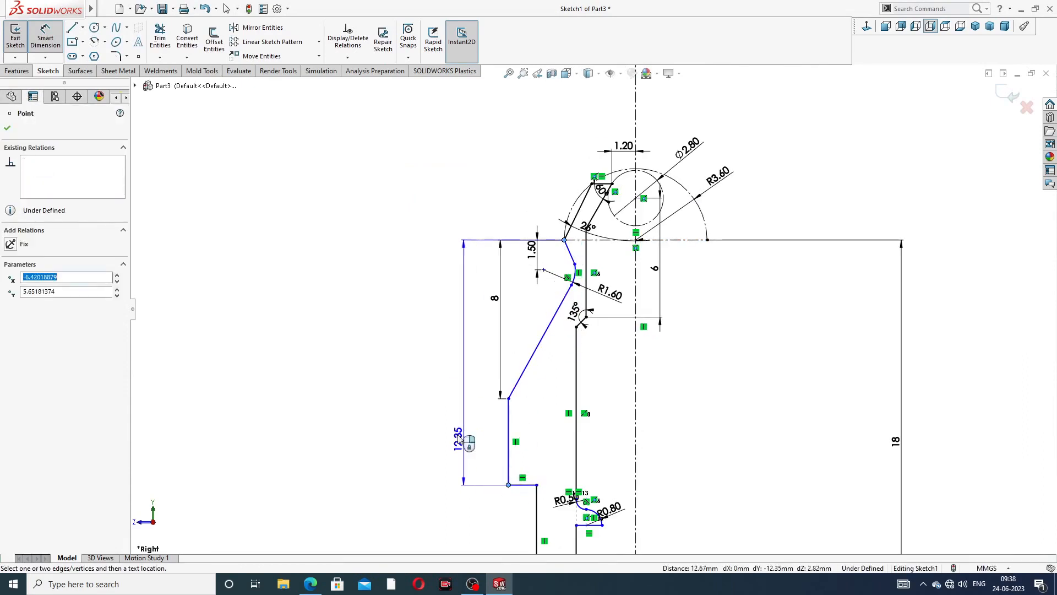
left_click(455, 388)
type("12")
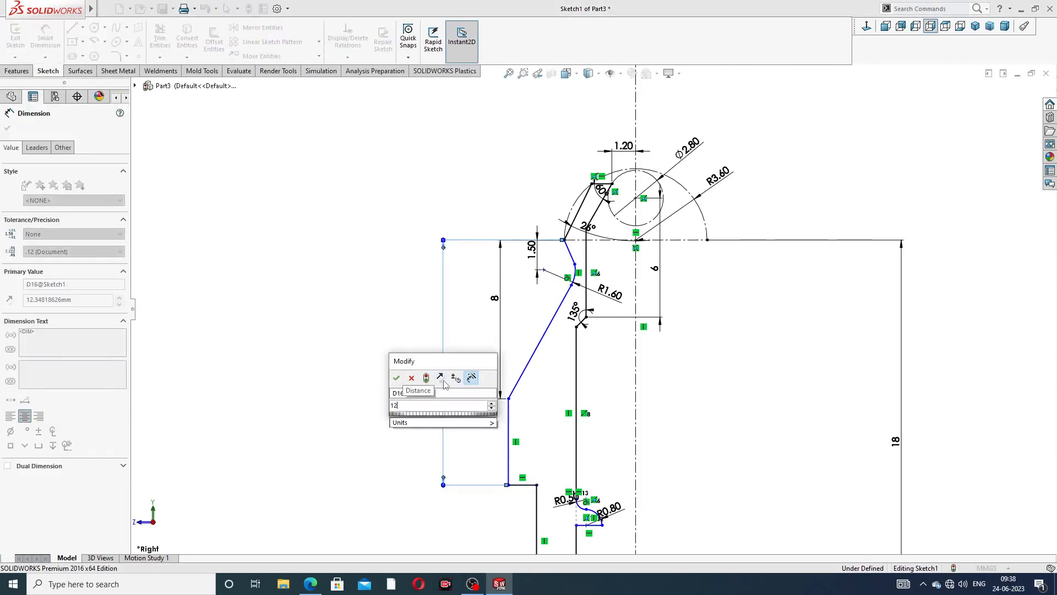
key("Return")
left_click(395, 362)
Dimension the widest section's outer vertical line across the vertical centreline as a full diameter of 11.8 mm
scroll(682, 345, "up", 4)
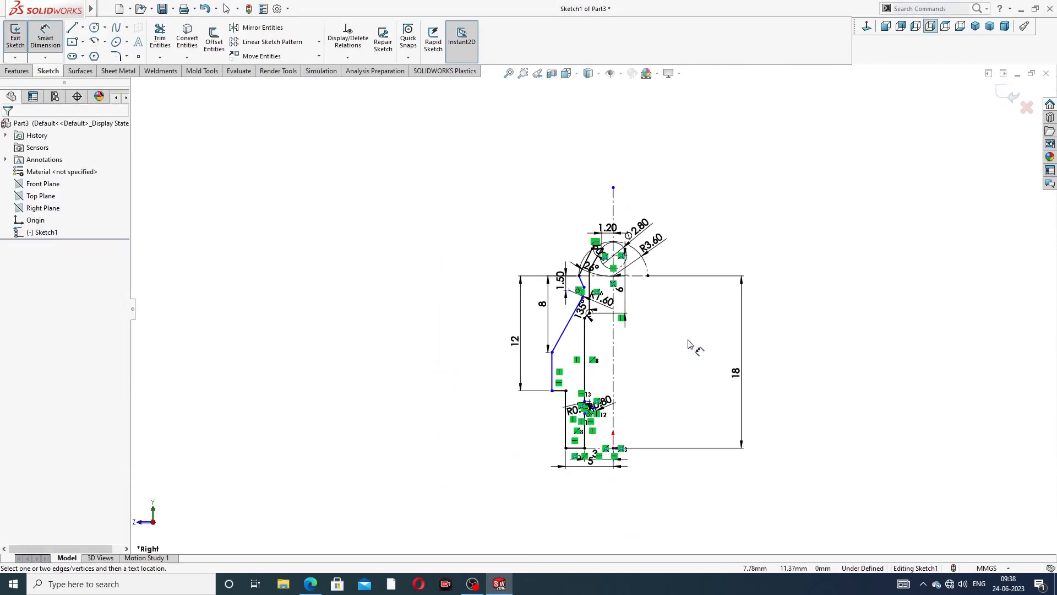
scroll(622, 419, "down", 5)
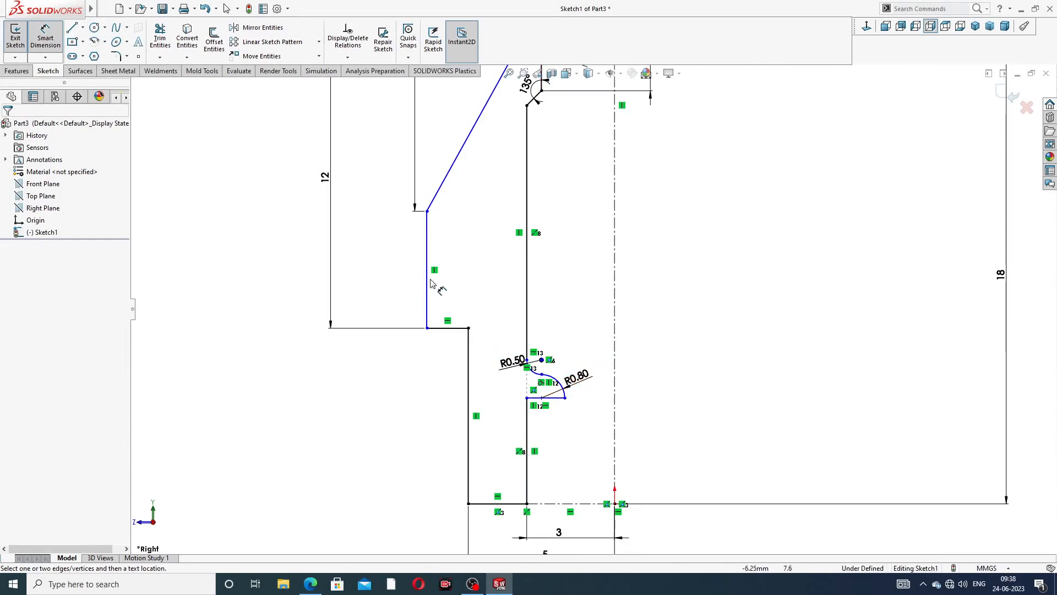
left_click(428, 256)
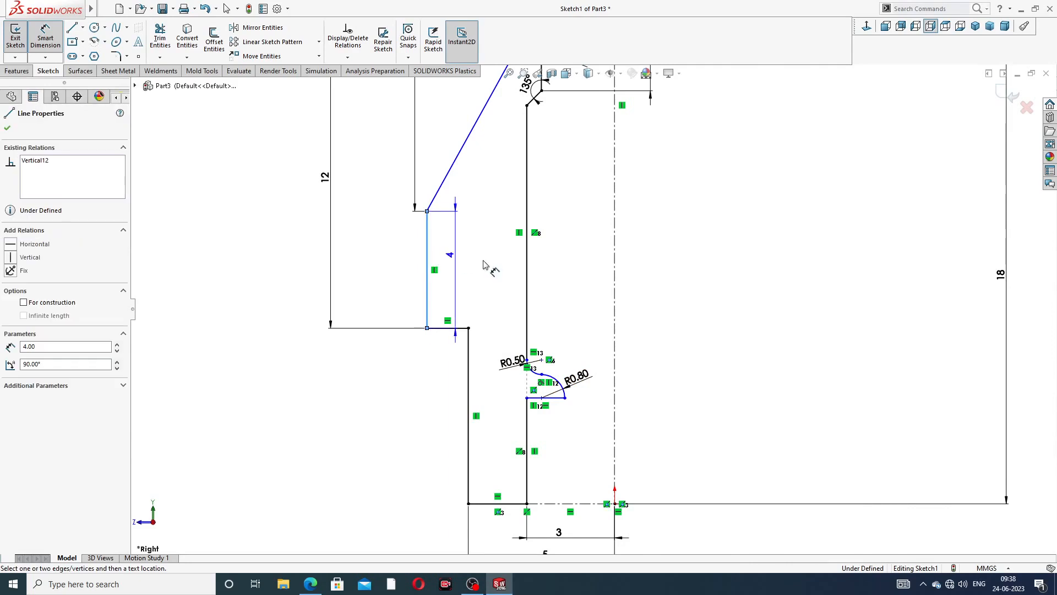
left_click(615, 258)
left_click(668, 262)
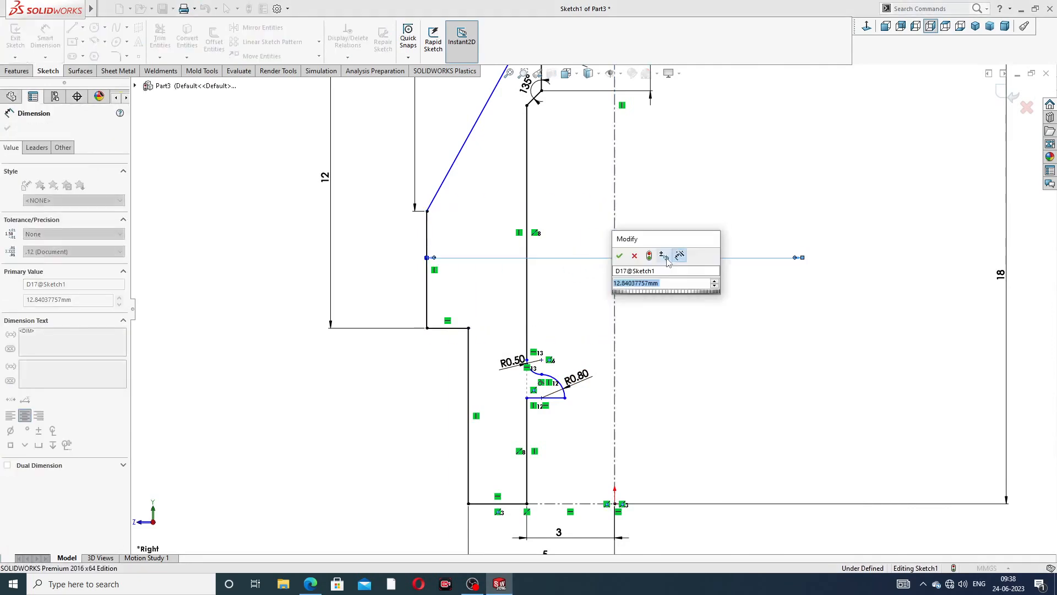
type("11.8")
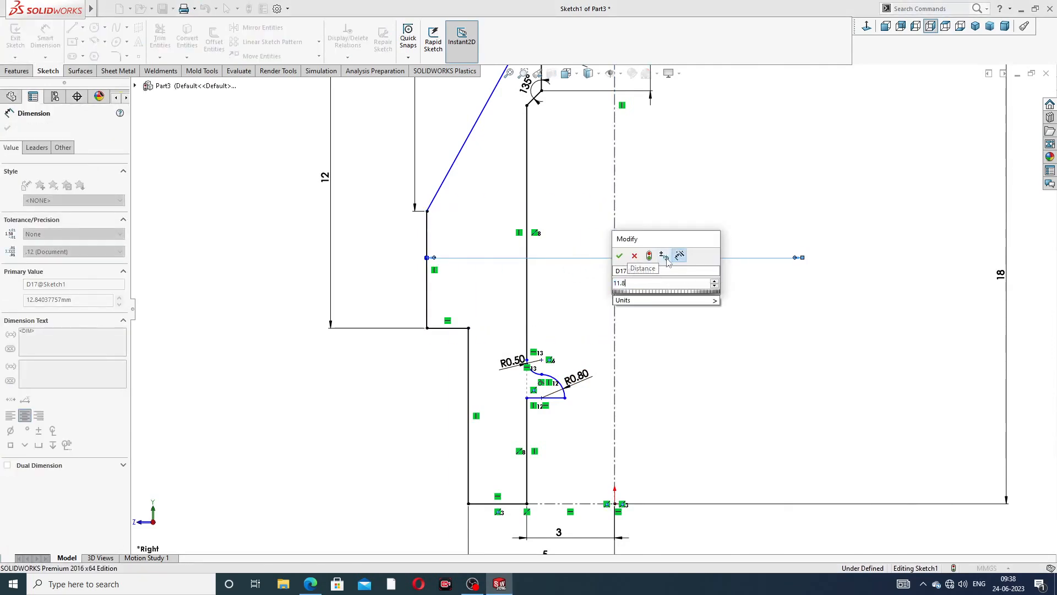
key("Return")
left_click(686, 293)
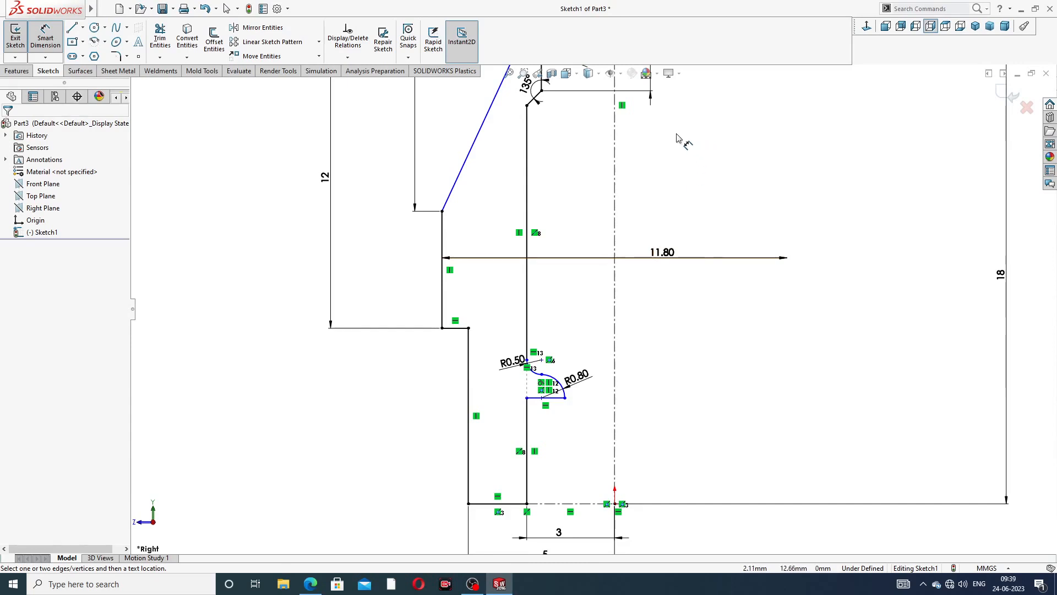
Place a sketch point on the R1.60 neck arc, horizontally level with the arc's centre
scroll(679, 139, "up", 3)
scroll(595, 160, "down", 5)
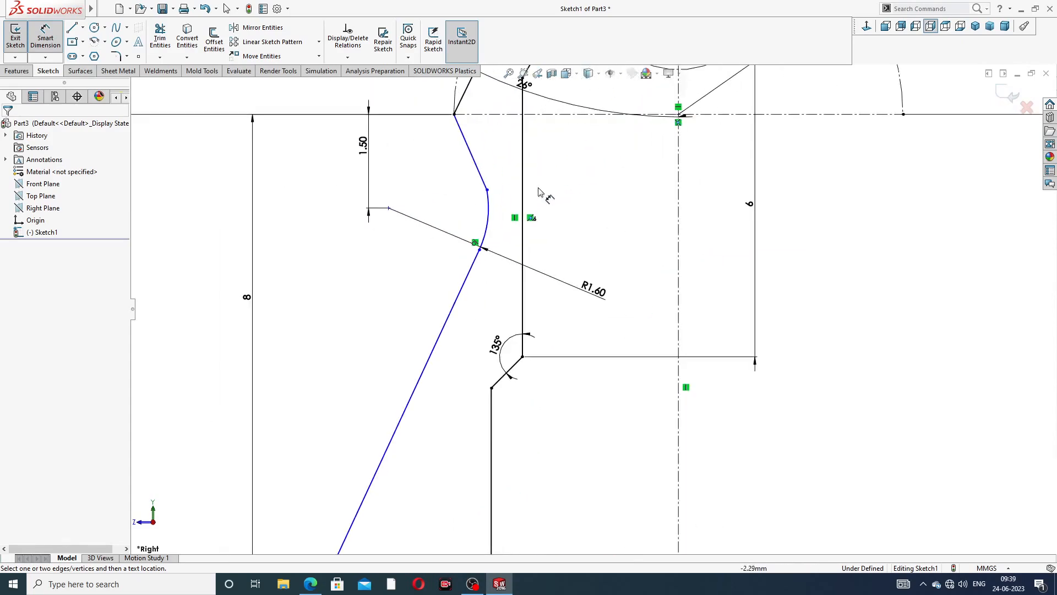
scroll(531, 176, "down", 3)
right_click(589, 172)
left_click(599, 161)
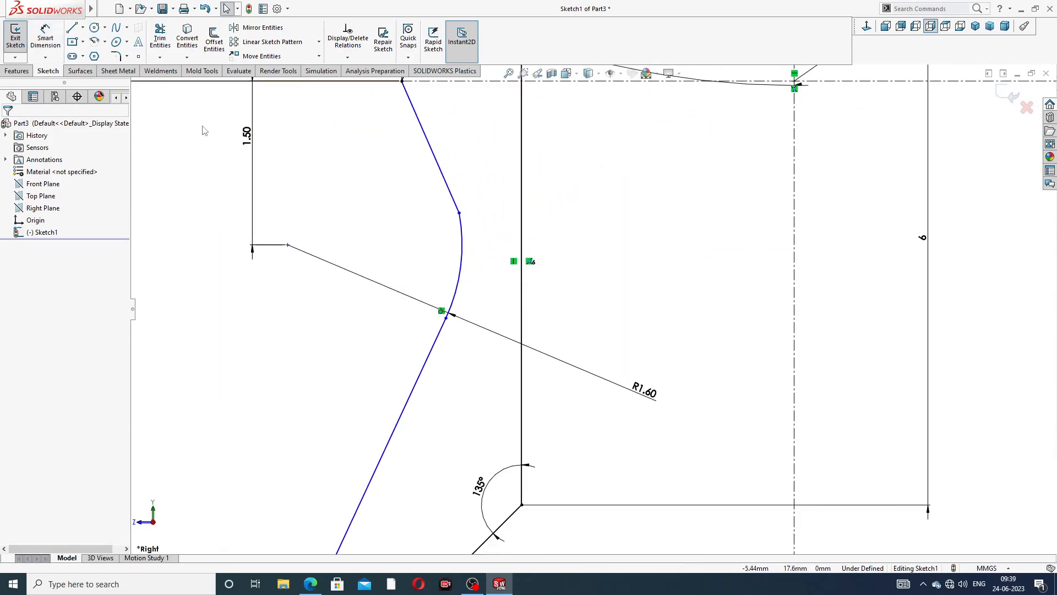
left_click(138, 56)
scroll(490, 220, "down", 3)
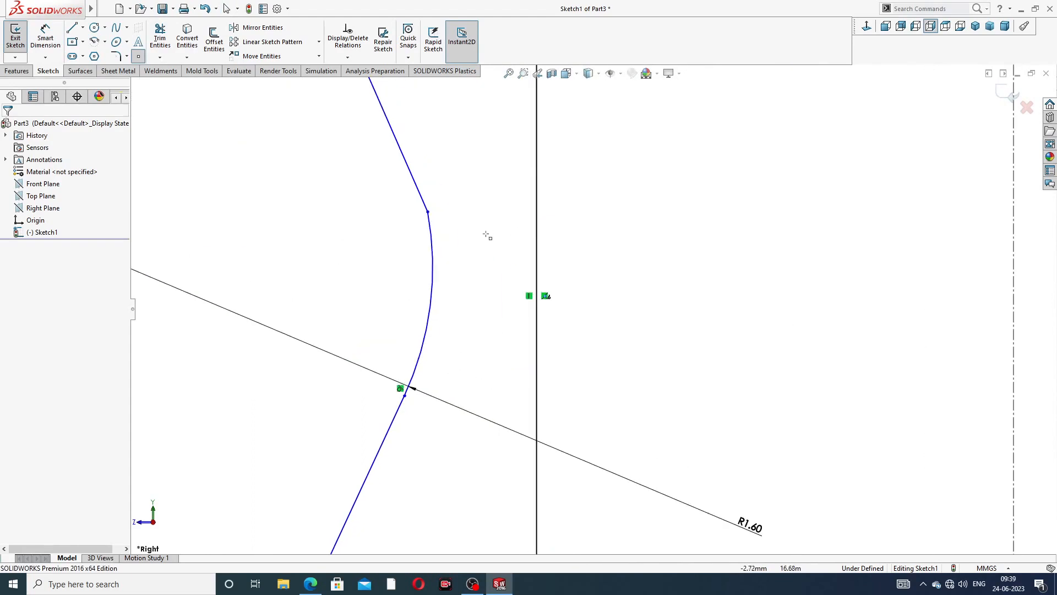
left_click(433, 269)
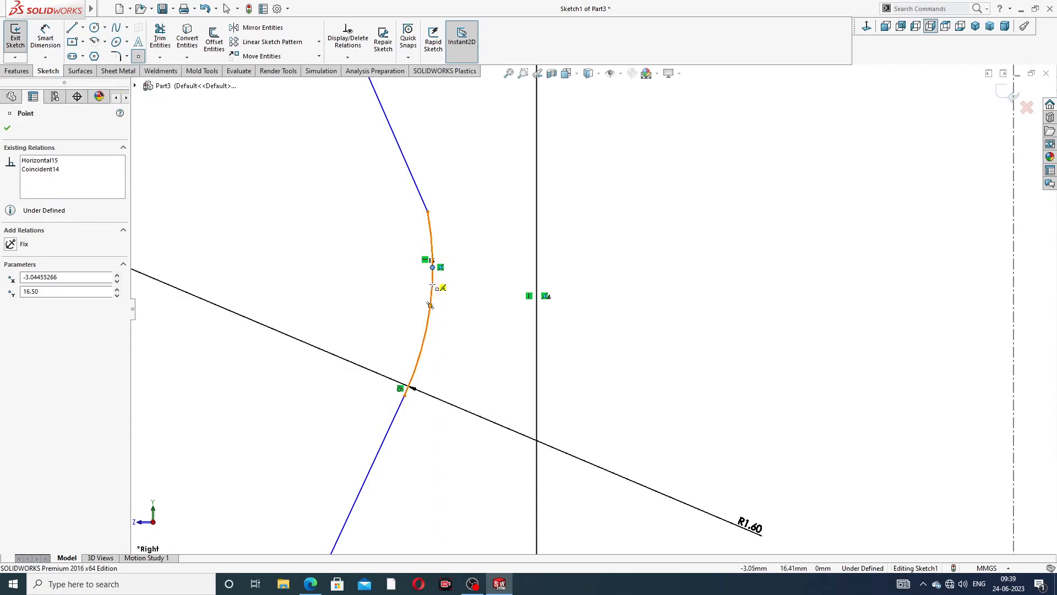
right_click(472, 220)
left_click(487, 225)
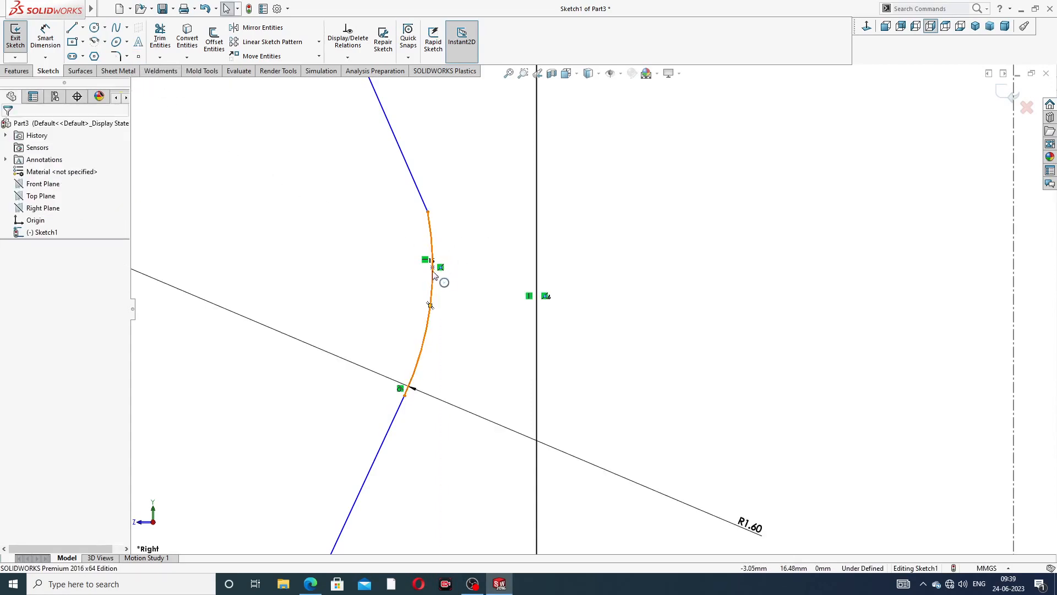
Dimension the neck arc's point across the vertical centreline as a full diameter of 5.9 mm
left_click(47, 41)
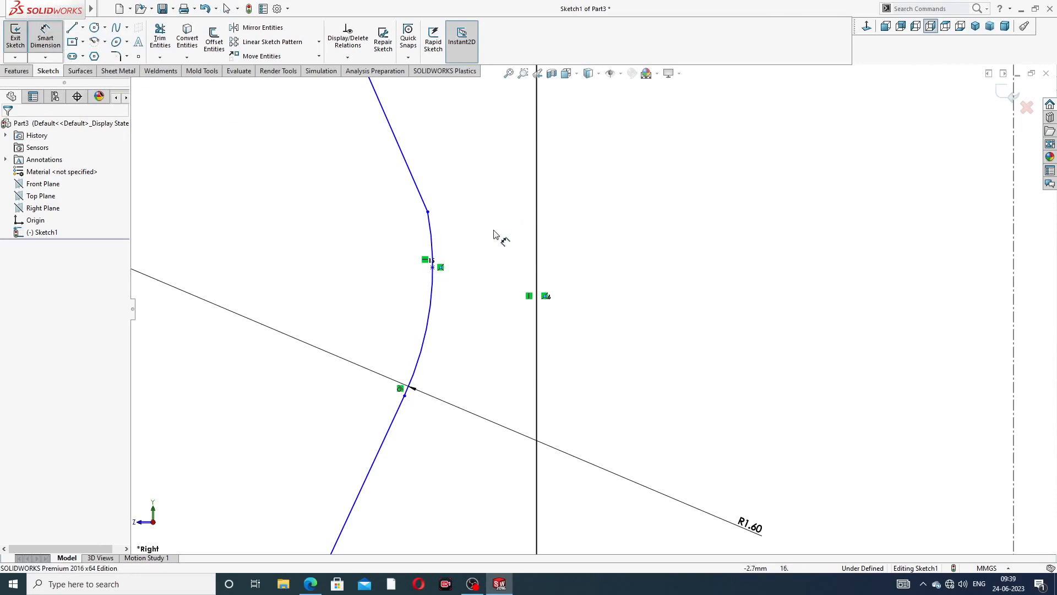
left_click(433, 268)
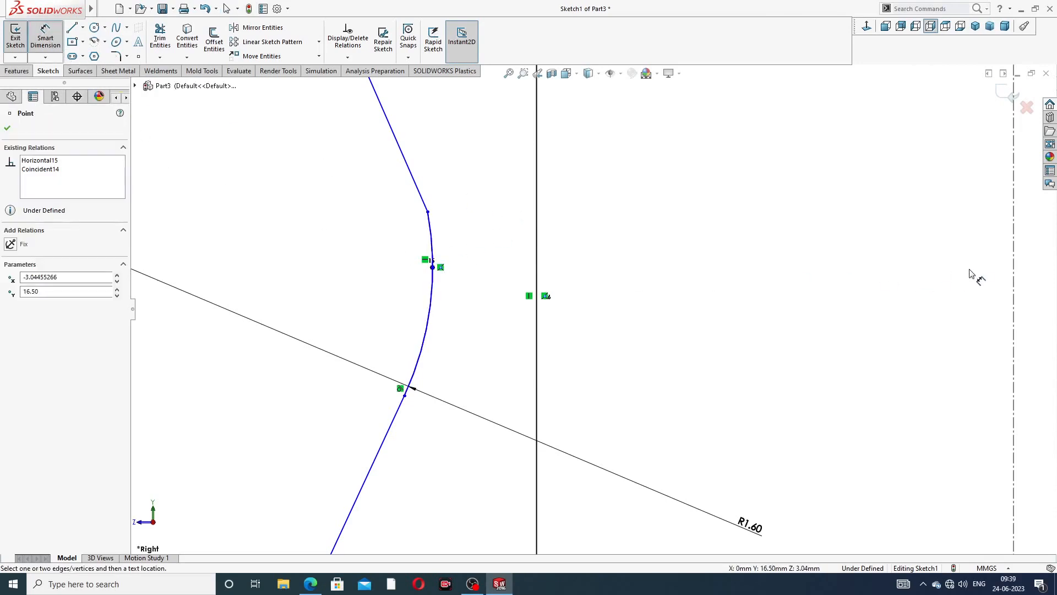
key("z")
left_click(837, 270)
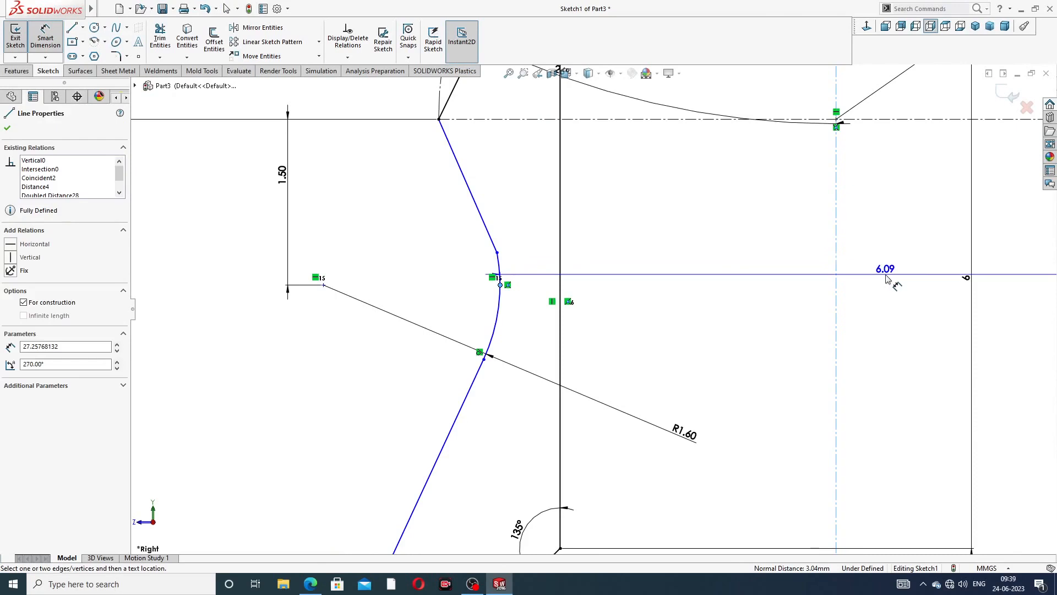
left_click(886, 279)
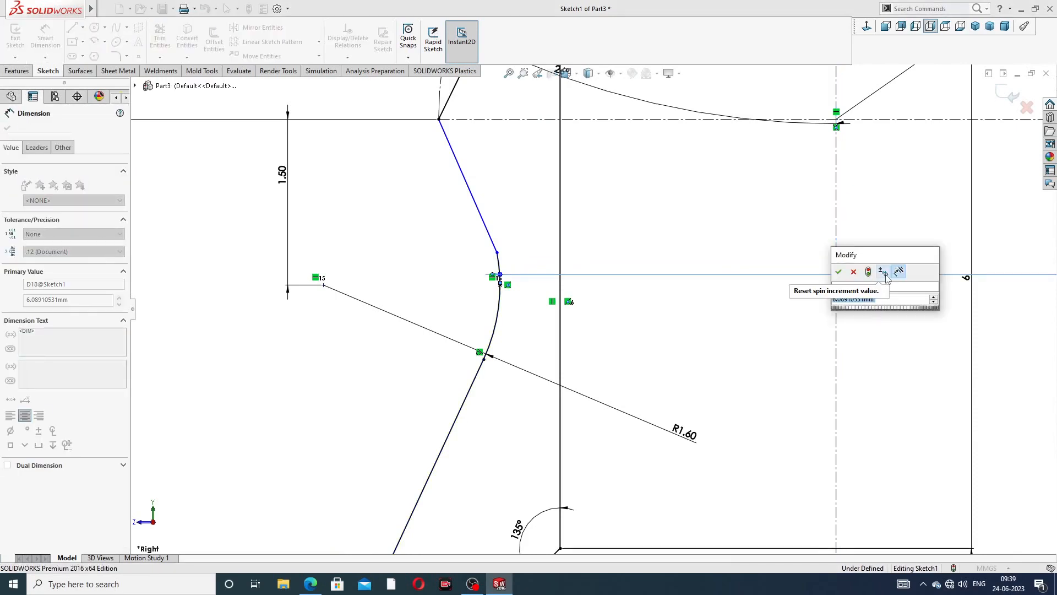
type("5.")
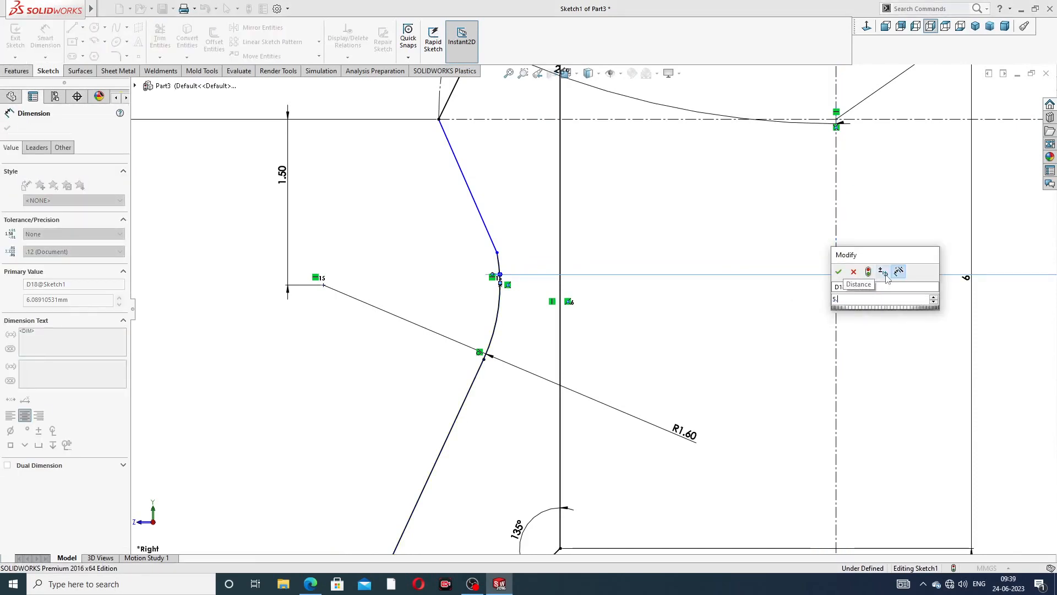
type("9")
key("Return")
key("z")
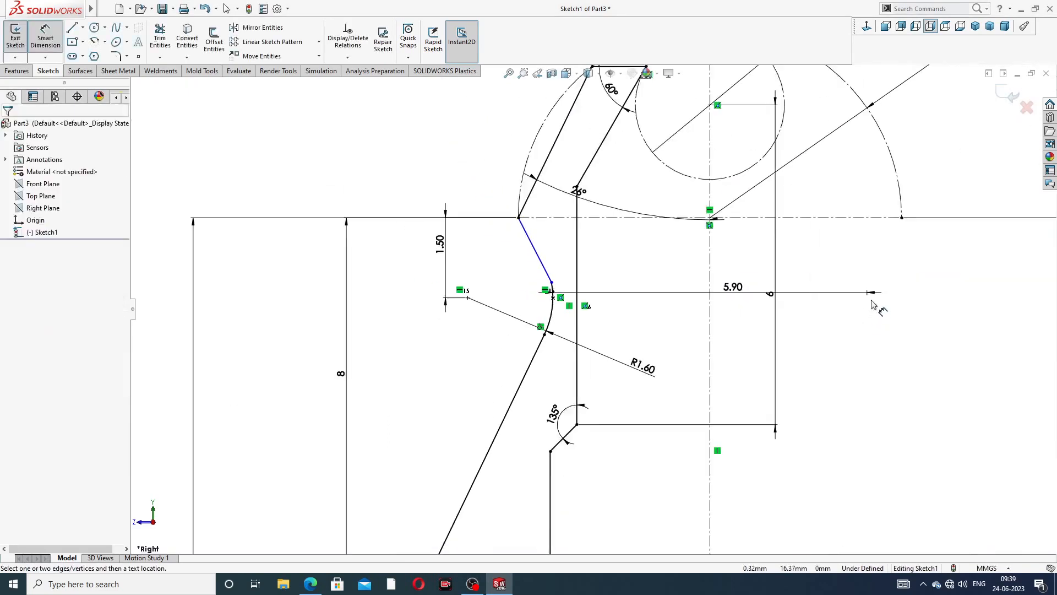
Add a driven horizontal dimension from the profile's upper outer corner to the vertical centreline, placed above the 1.20 dimension
scroll(592, 264, "up", 1)
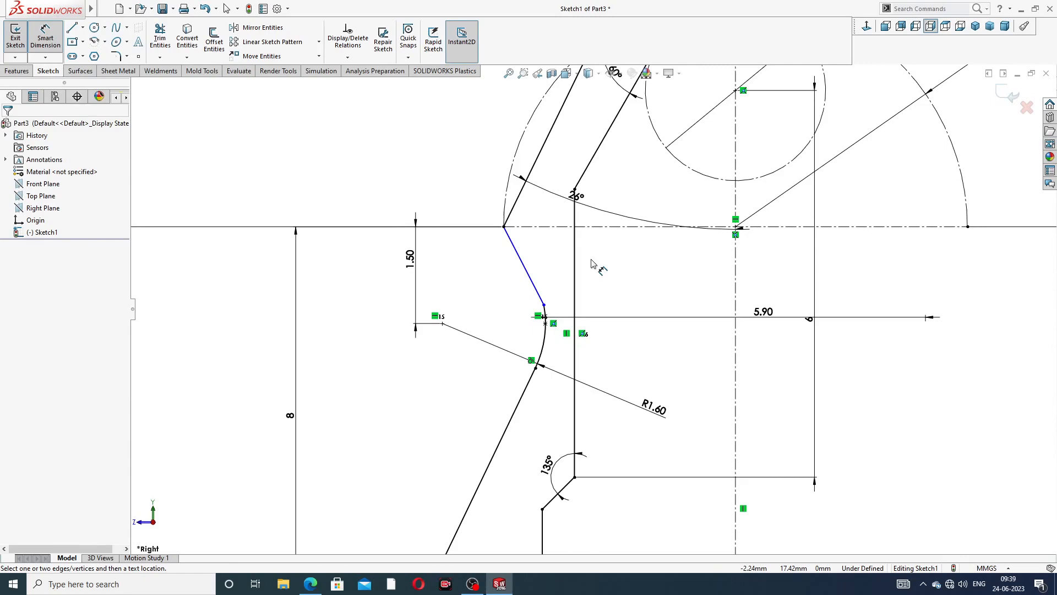
scroll(683, 203, "up", 6)
scroll(663, 219, "down", 4)
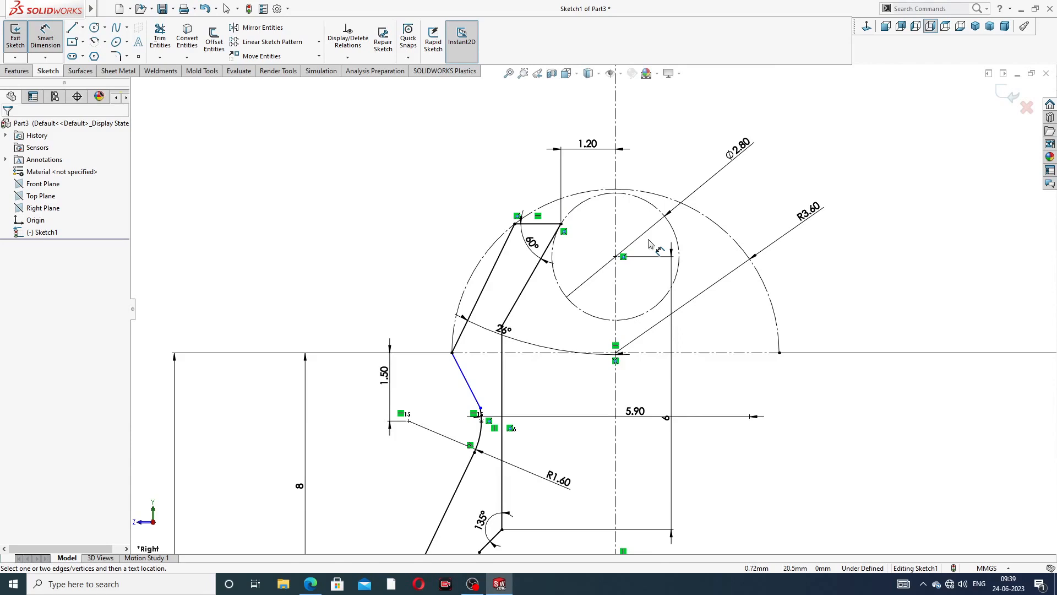
left_click(516, 223)
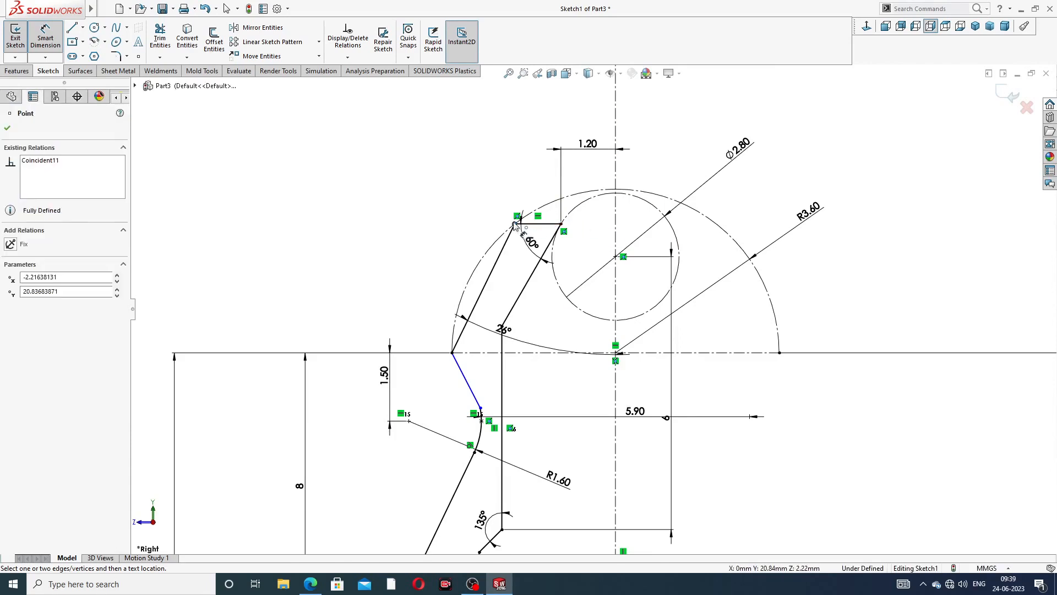
left_click(616, 224)
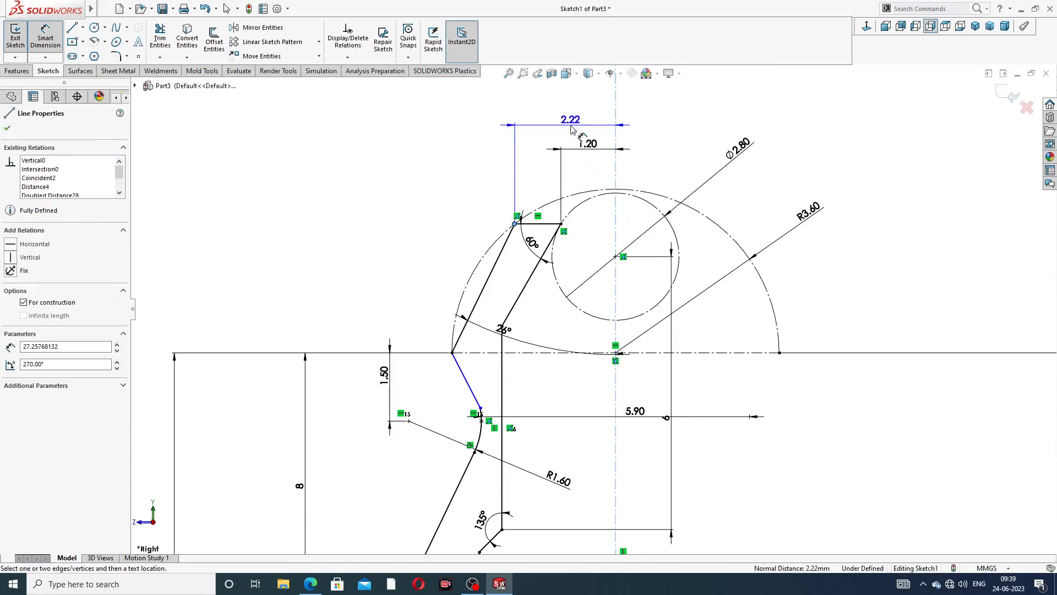
left_click(571, 128)
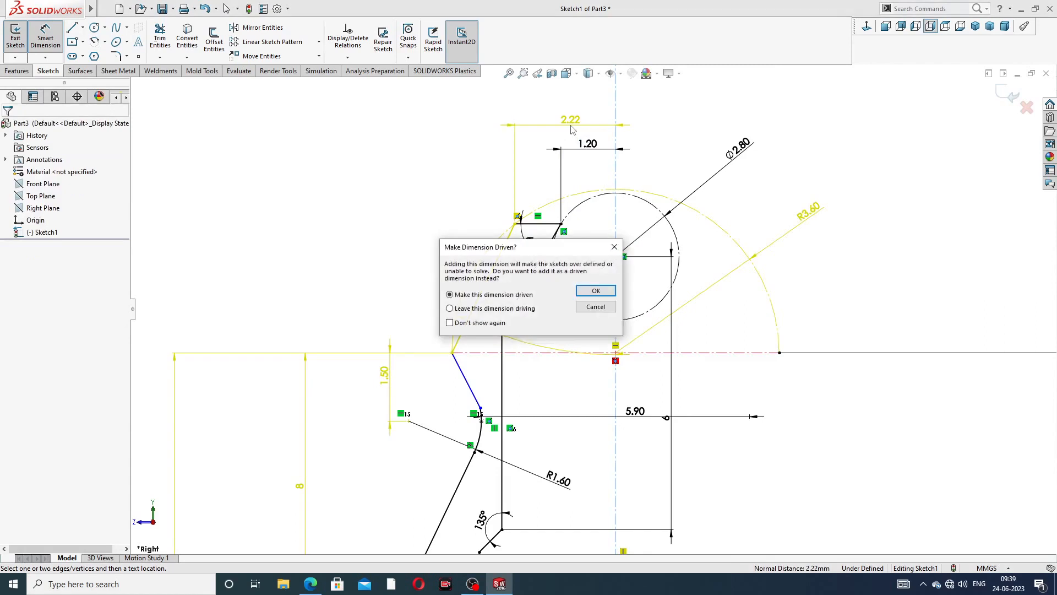
left_click(603, 294)
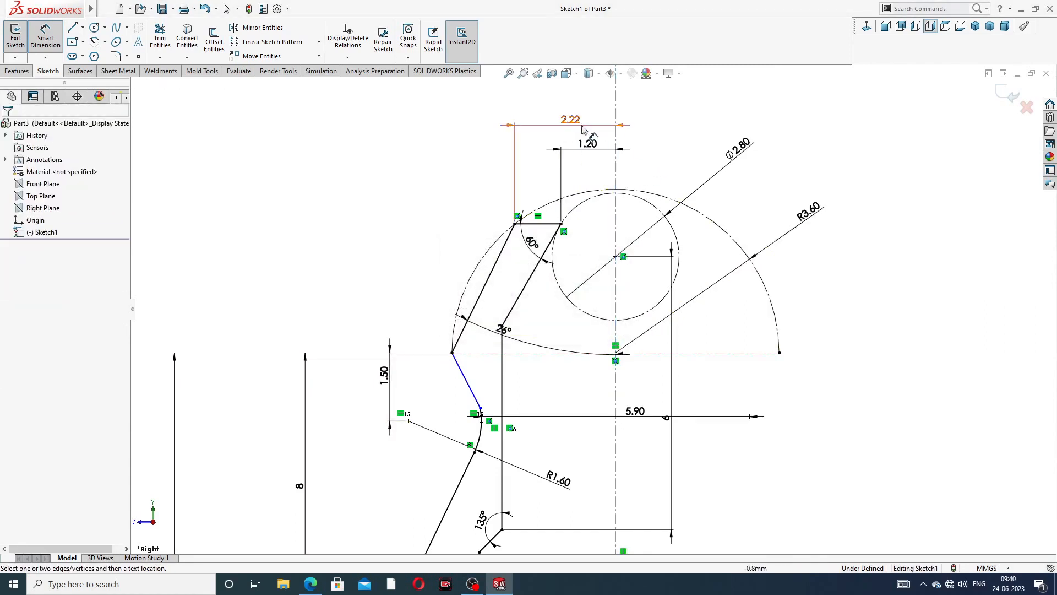
Make the short slanted line above the neck tangent to the R1.60 arc at their shared endpoint
scroll(594, 307, "up", 3)
scroll(561, 391, "down", 3)
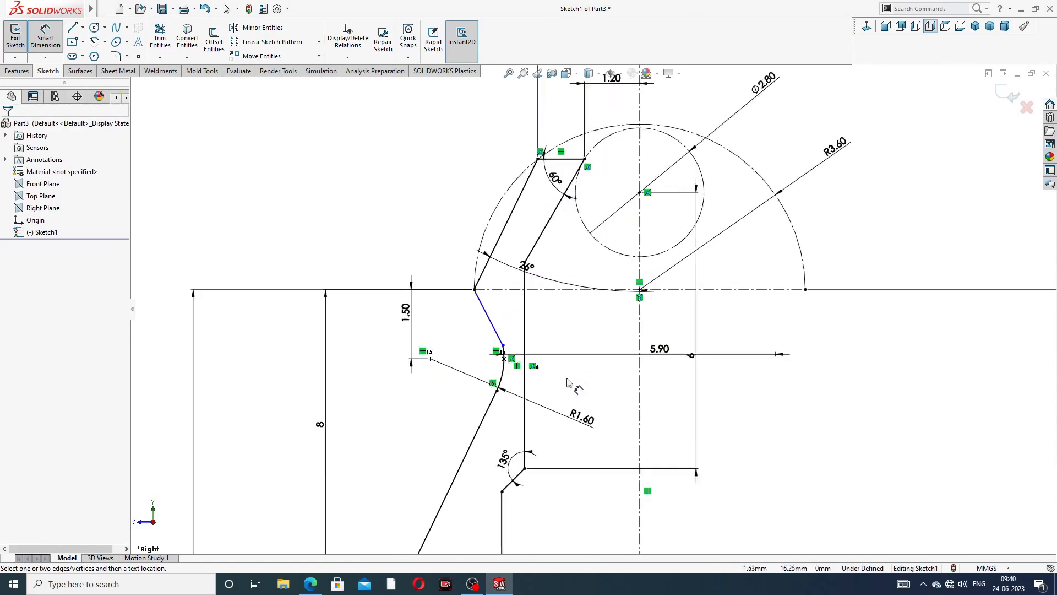
scroll(526, 375, "down", 4)
right_click(496, 273)
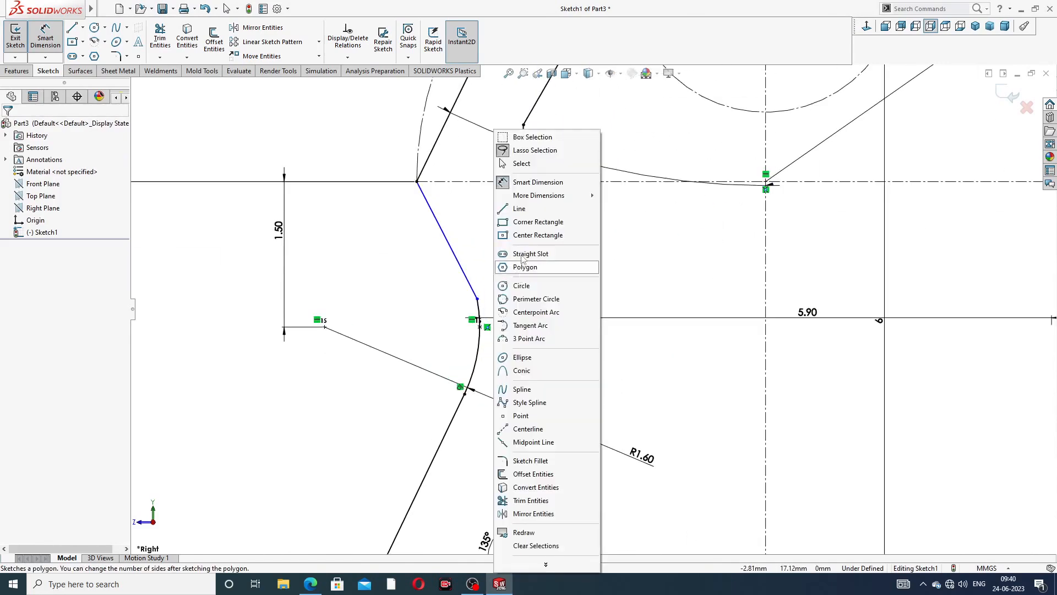
left_click(526, 167)
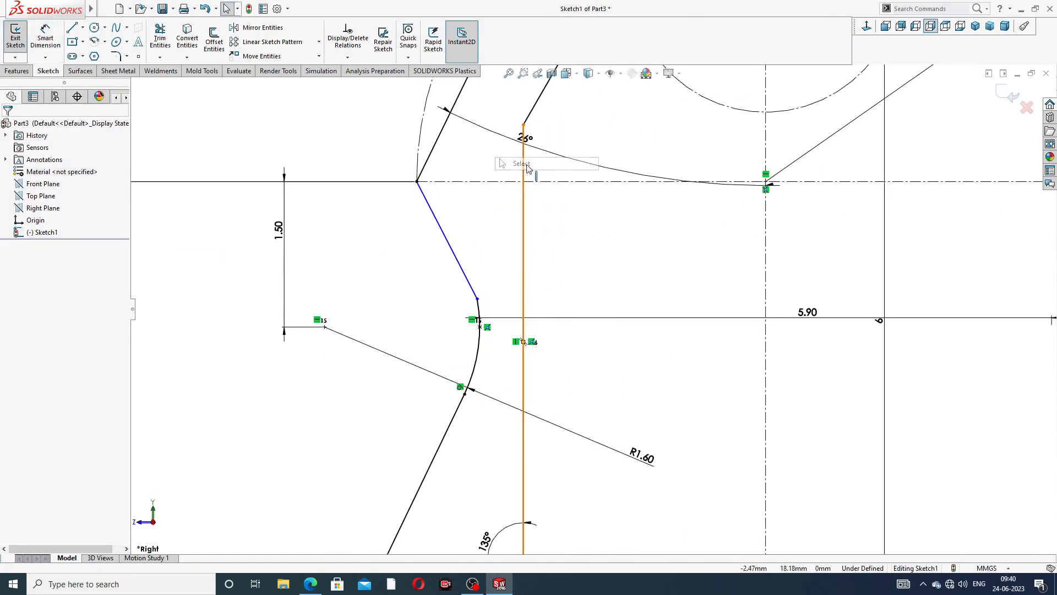
left_click(477, 300)
left_click(503, 251)
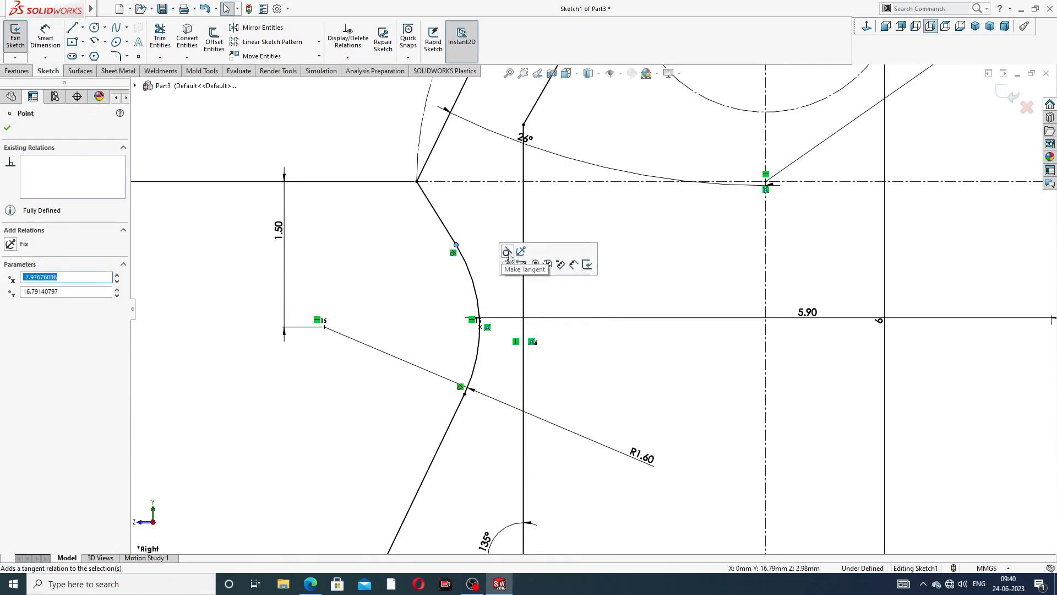
Make the R0.50 arc tangent to the inner vertical line at their shared endpoint
scroll(617, 286, "up", 10)
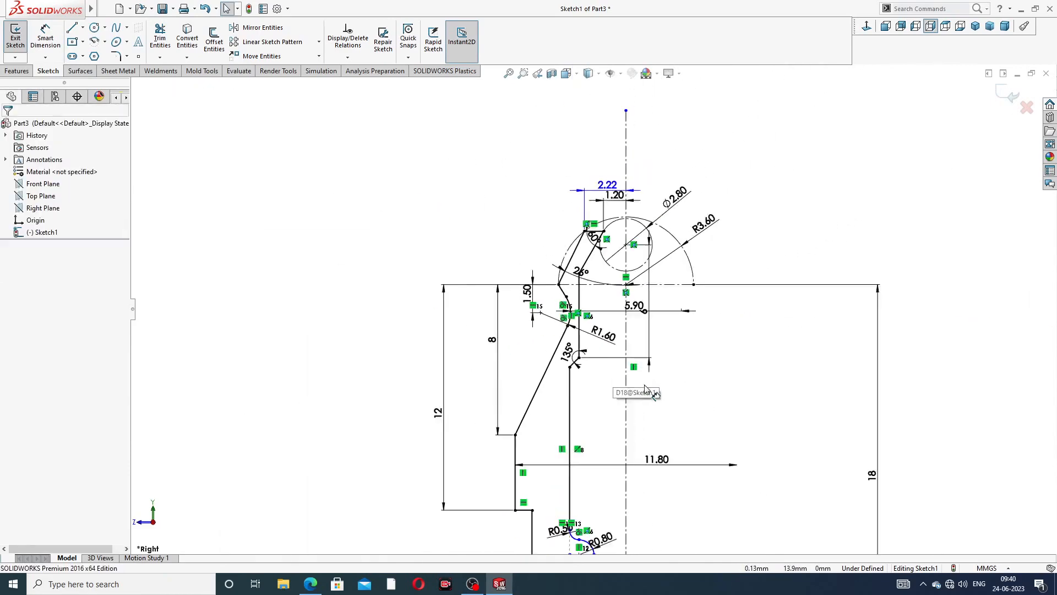
scroll(595, 507, "down", 6)
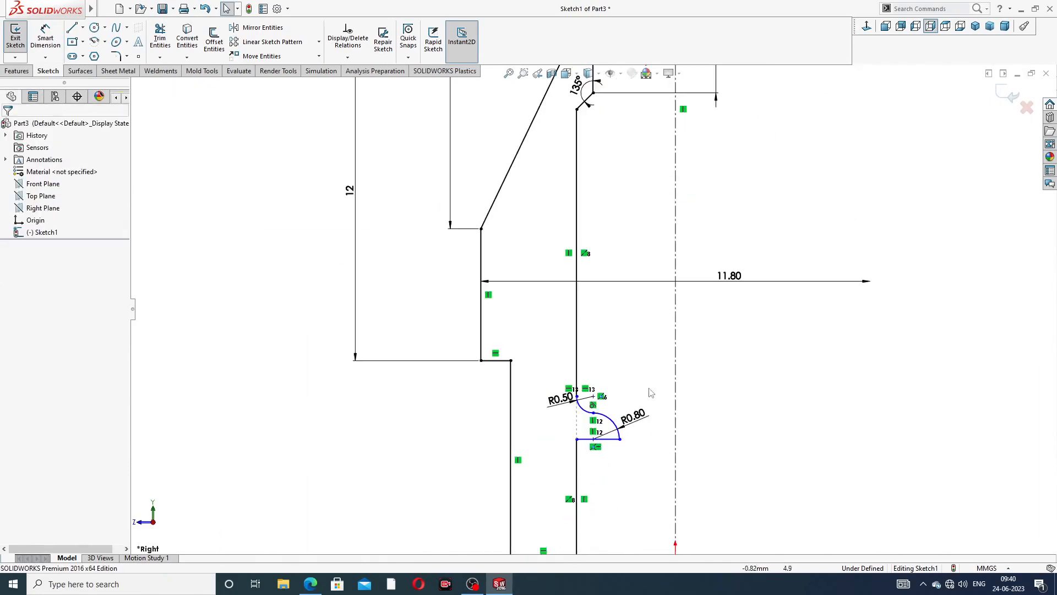
scroll(487, 424, "down", 3)
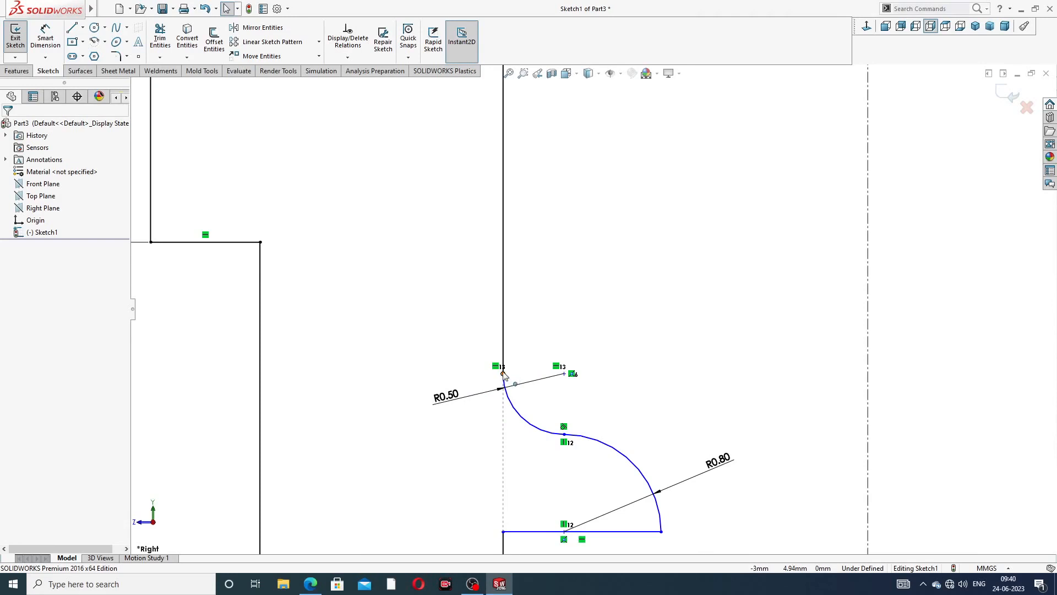
left_click(503, 374)
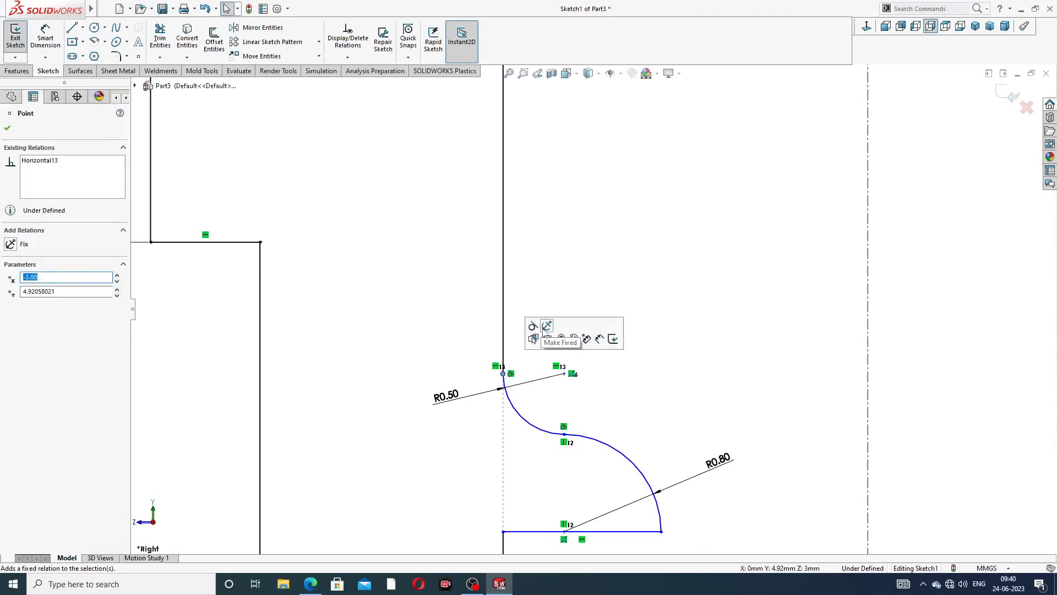
left_click(638, 402)
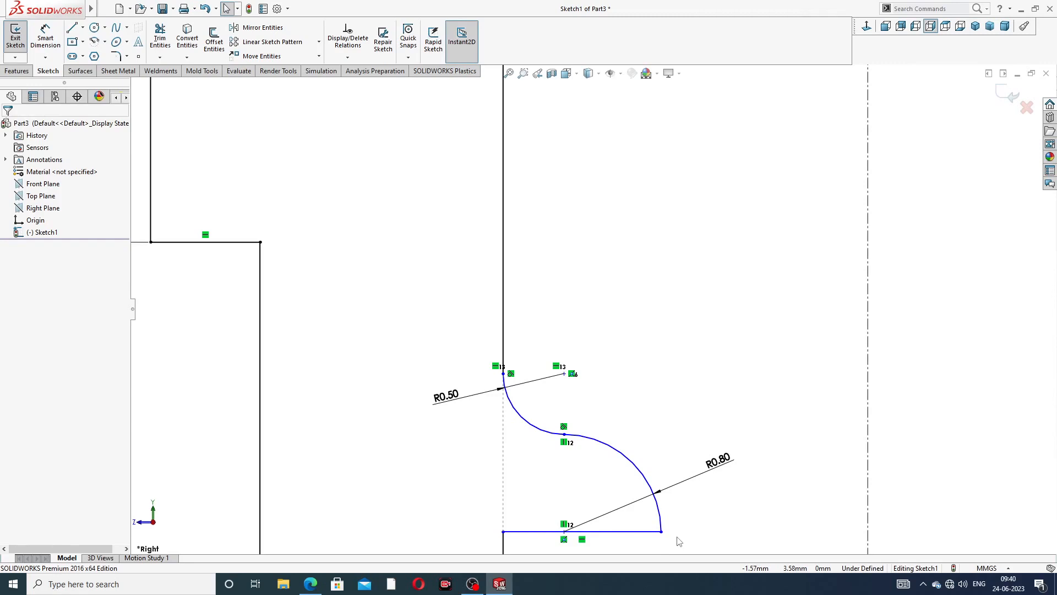
Set the length of the inner vertical line below the R0.80 lip to 1.5 mm and place its dimension clear of the arc
scroll(602, 470, "up", 5)
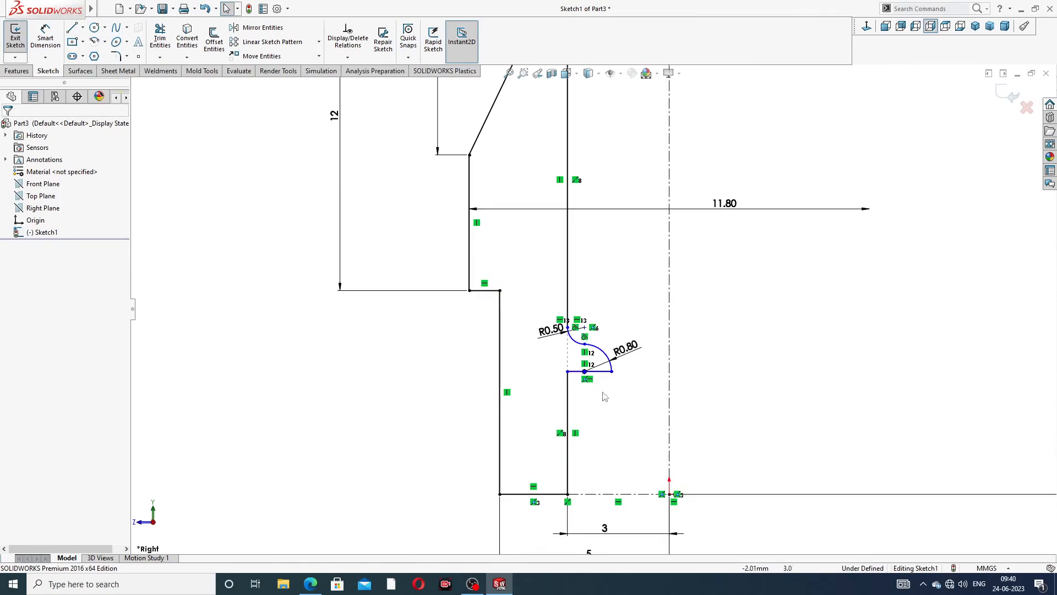
left_click(45, 38)
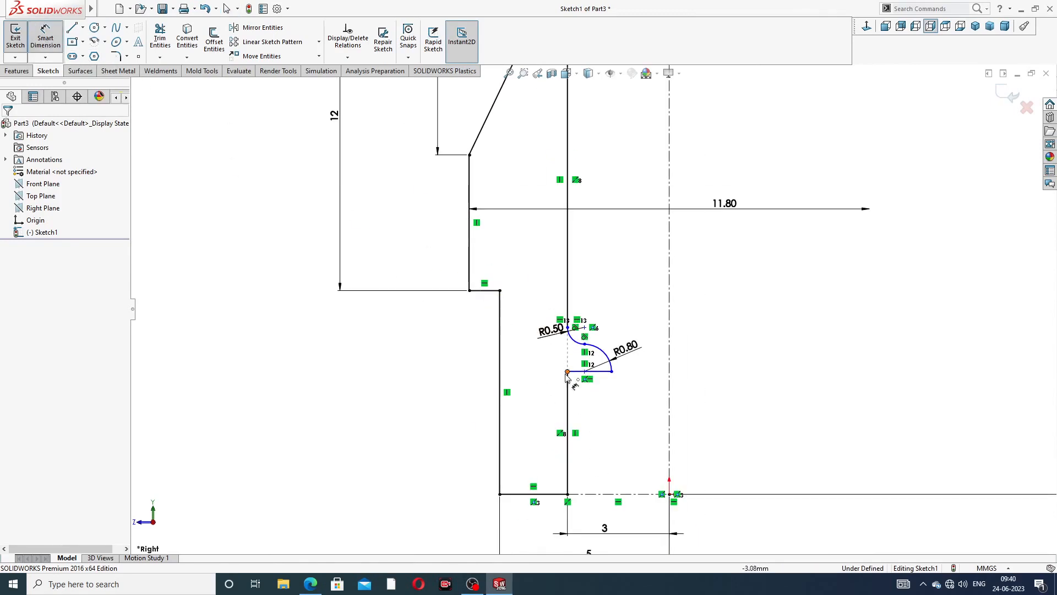
left_click(568, 407)
left_click(605, 434)
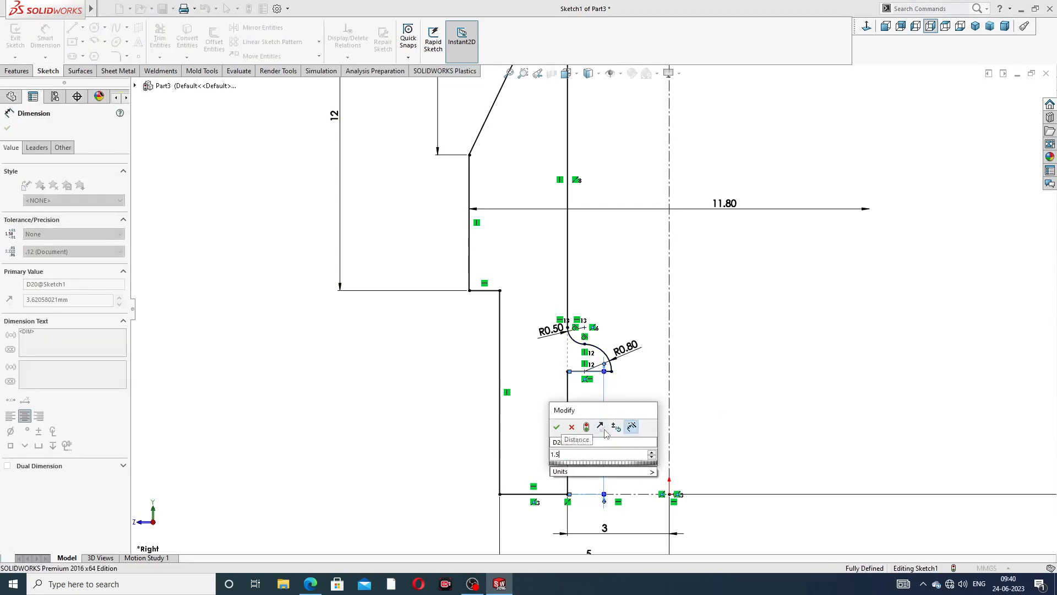
key("Return")
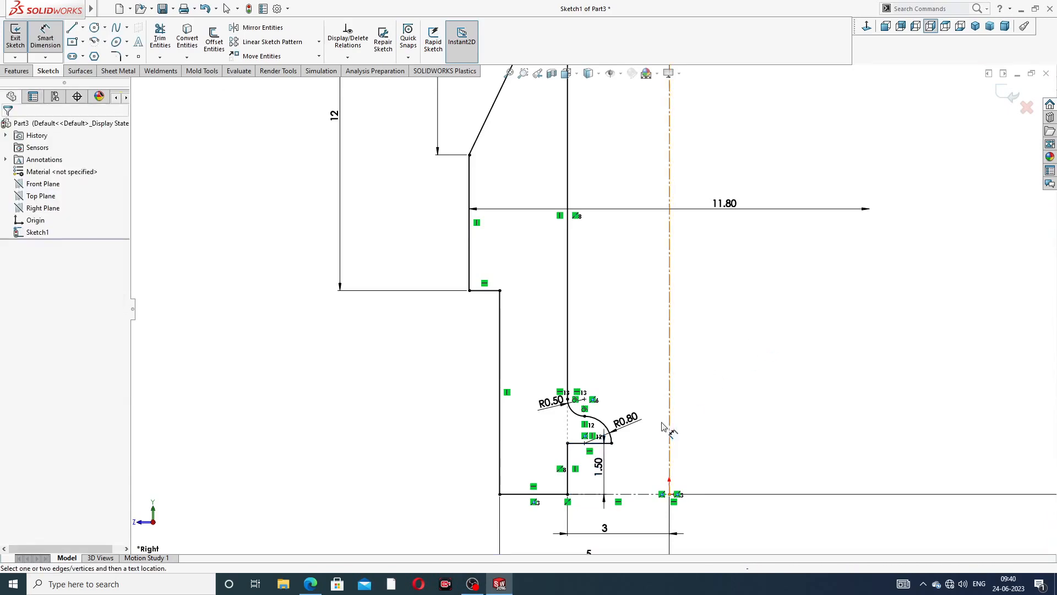
left_click_drag(602, 462, 638, 462)
left_click(788, 388)
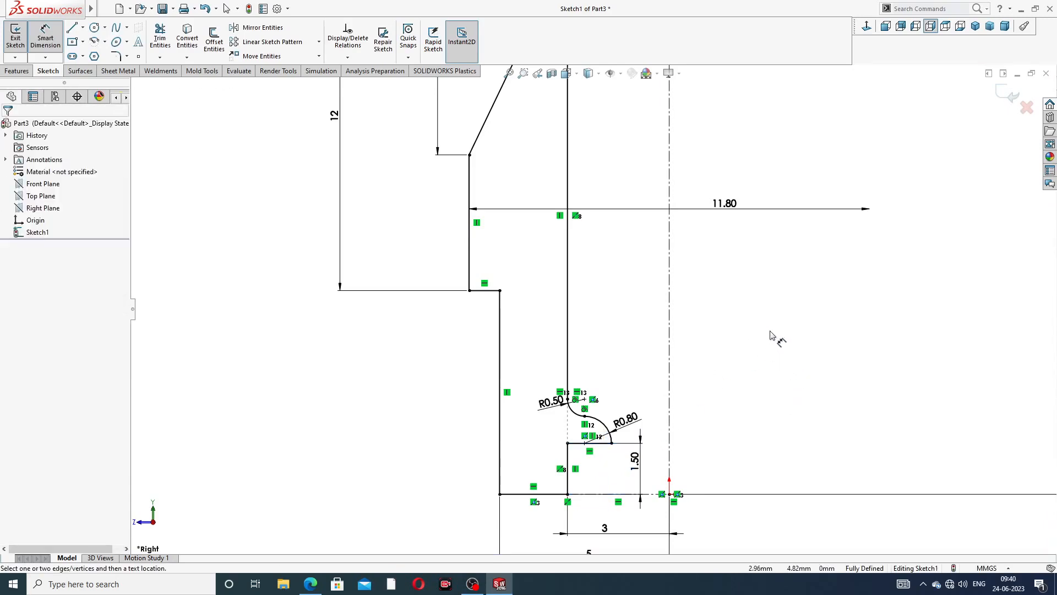
Reposition the 6 mm, 5.90 and R1.60 dimensions beside the neck so they are spaced clear of one another
scroll(770, 332, "up", 3)
scroll(763, 302, "up", 3)
scroll(668, 176, "down", 2)
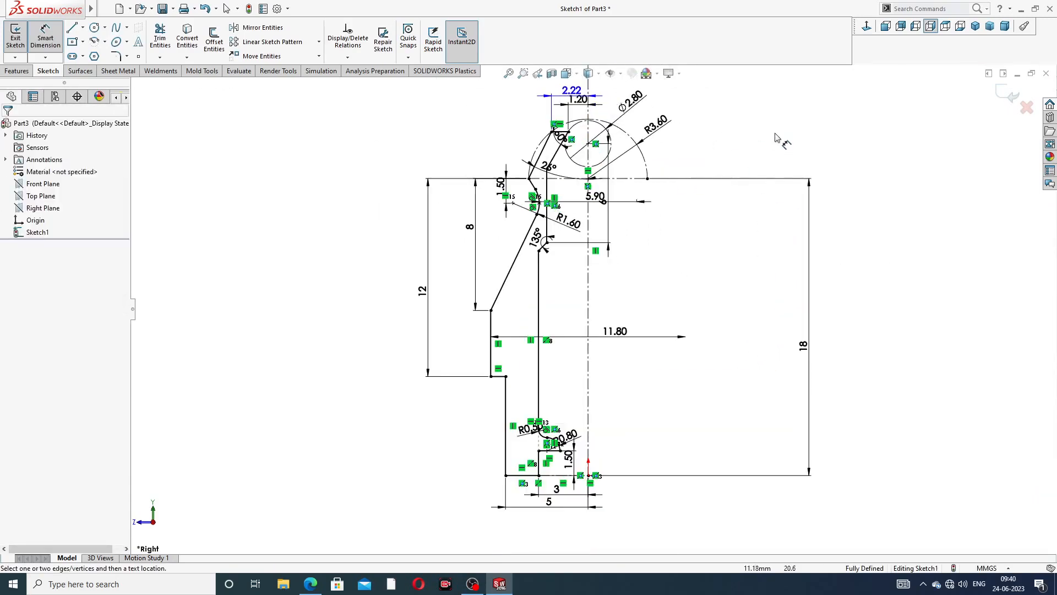
right_click(781, 129)
left_click(809, 162)
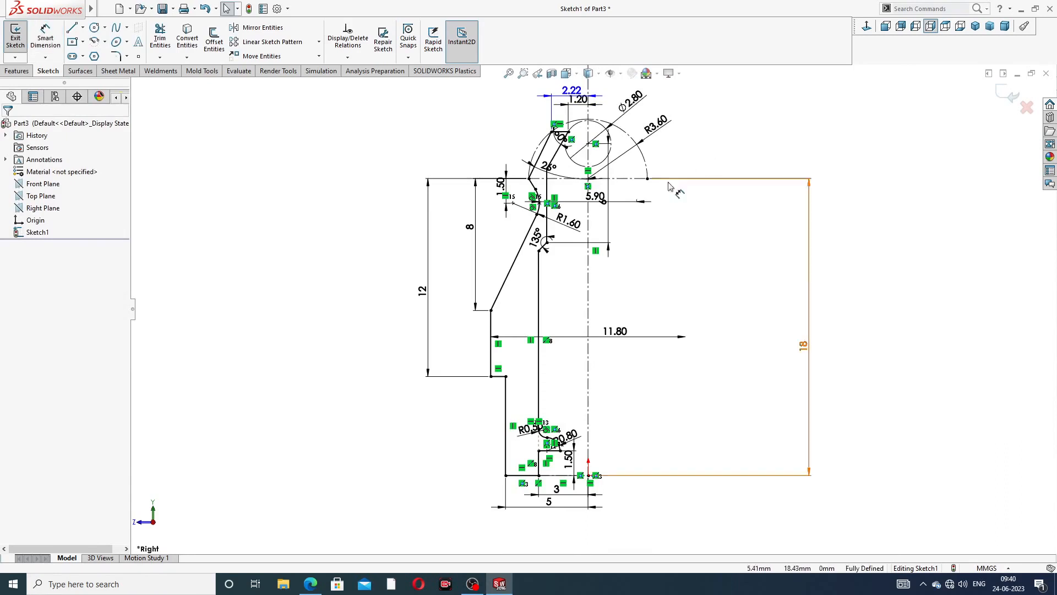
left_click_drag(608, 213, 671, 203)
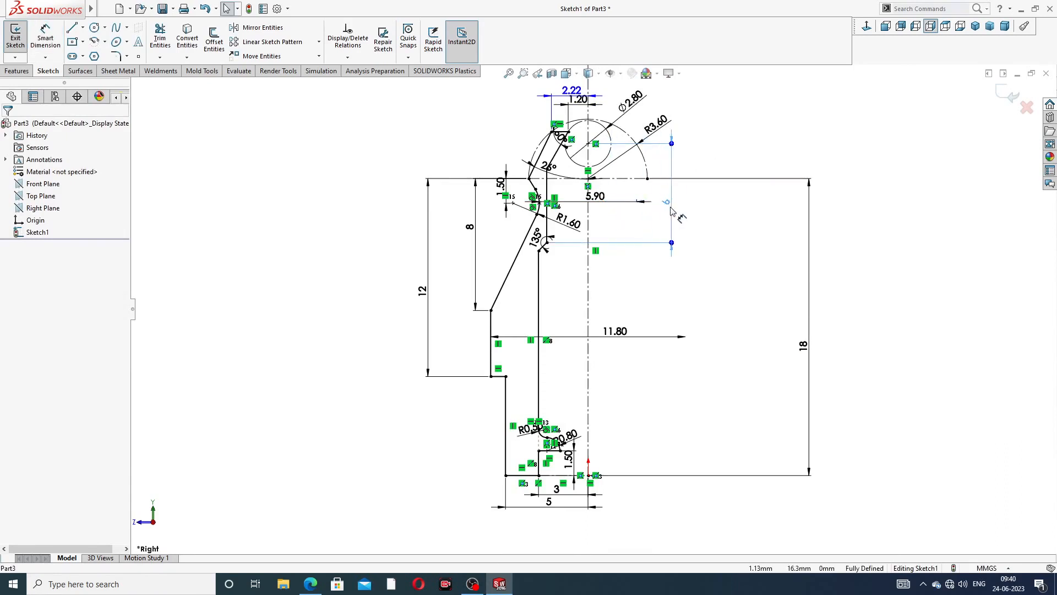
left_click(807, 150)
mouse_move(597, 196)
left_mouse_down()
mouse_move(603, 216)
mouse_move(609, 203)
mouse_move(603, 236)
mouse_move(639, 262)
left_mouse_up()
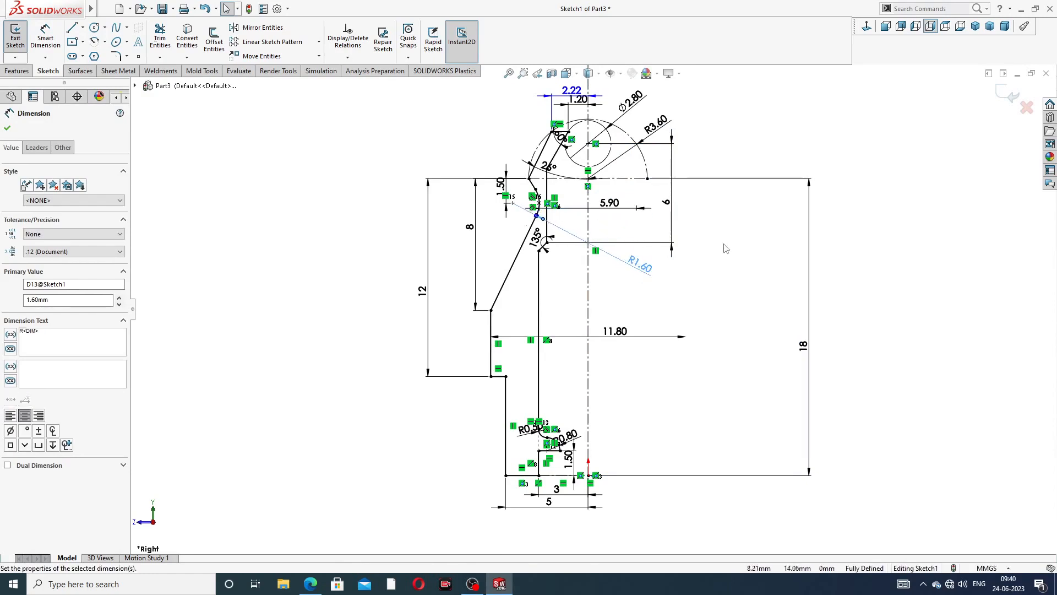
Reposition the 135° neck angle and move the 12, 8 and upper 1.50 mm dimensions farther out from the profile
left_click(722, 245)
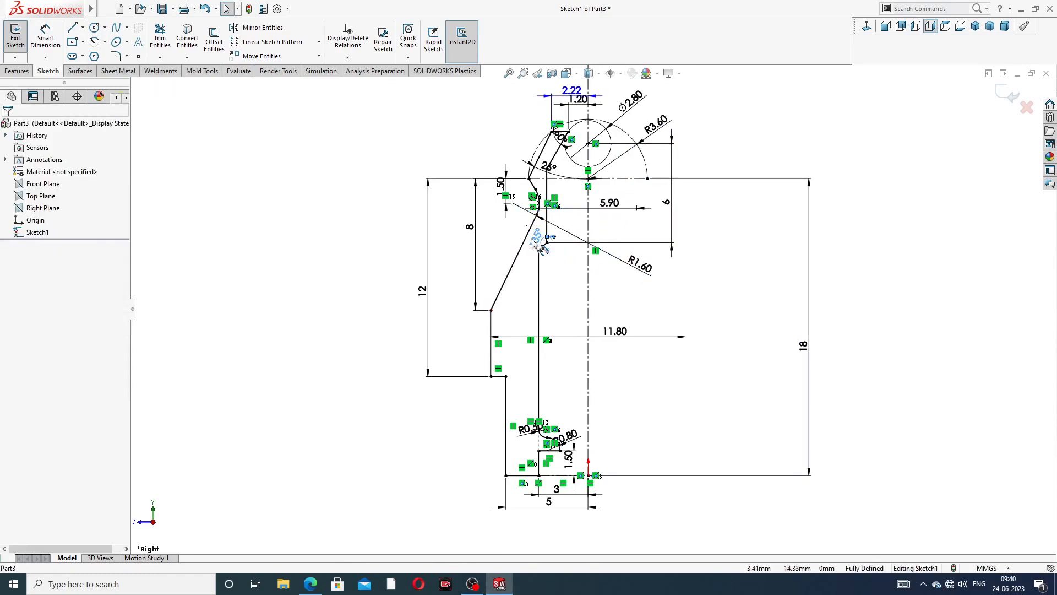
left_click_drag(530, 239, 533, 244)
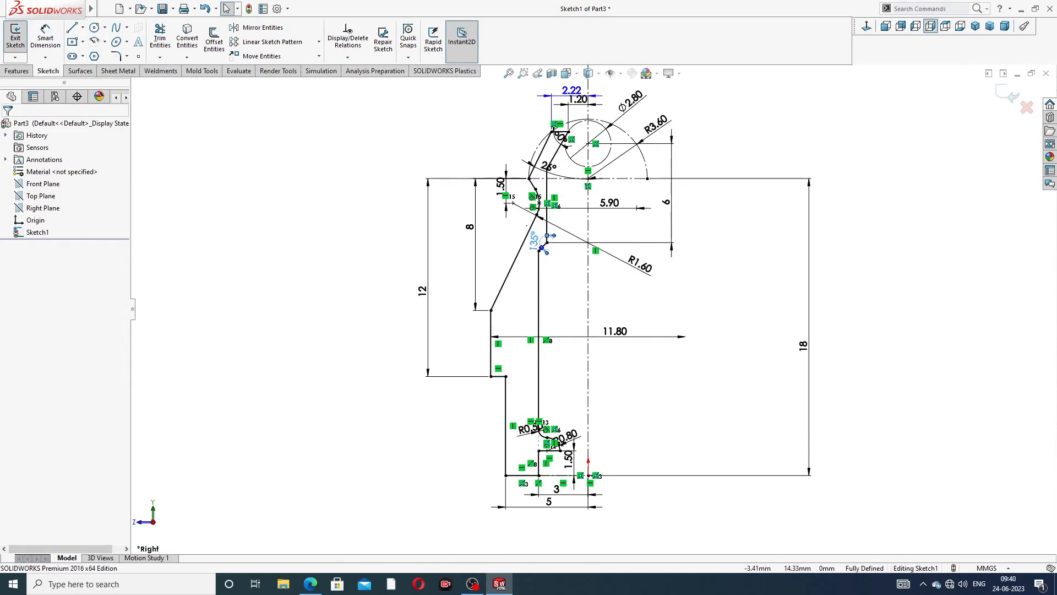
left_click(727, 234)
left_click_drag(423, 291, 408, 259)
left_click_drag(464, 230, 448, 230)
left_click_drag(500, 190, 484, 196)
left_click(696, 146)
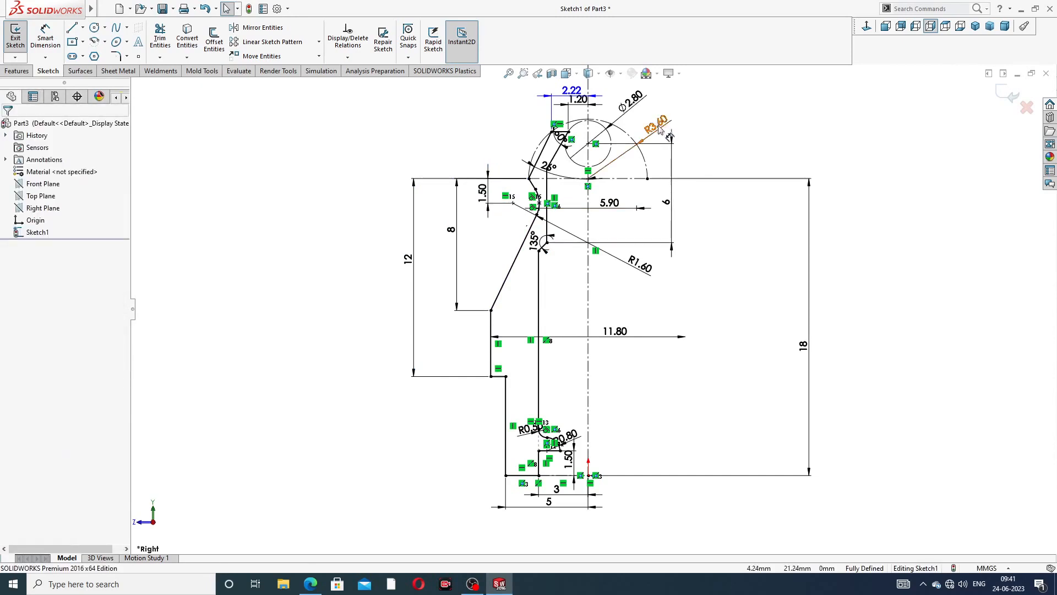
Space out the R3.60 and Ø2.80 dimensions, bring the 18 mm height closer, and lower the 3 and 5 mm widths
left_click_drag(660, 128, 646, 102)
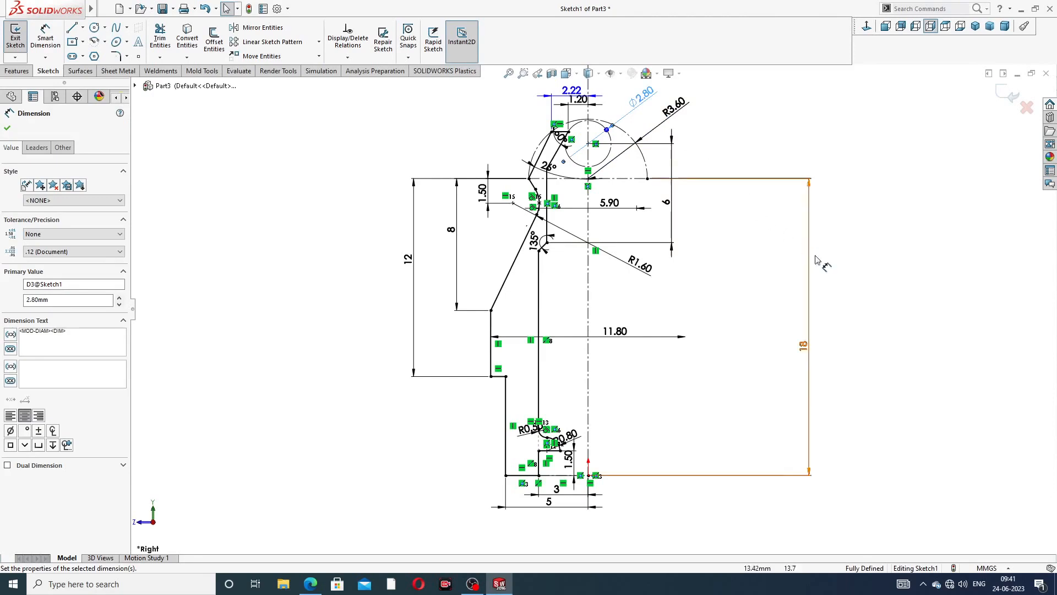
left_click_drag(806, 352, 739, 333)
left_click(667, 437)
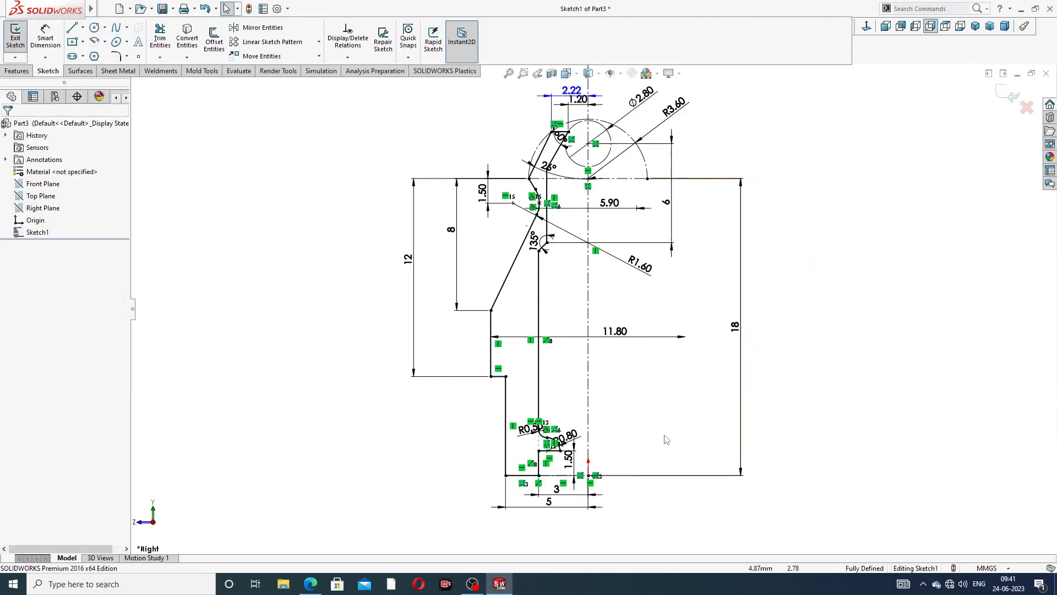
mouse_move(550, 505)
left_mouse_down()
mouse_move(550, 533)
mouse_move(558, 503)
left_mouse_up()
left_click(640, 508)
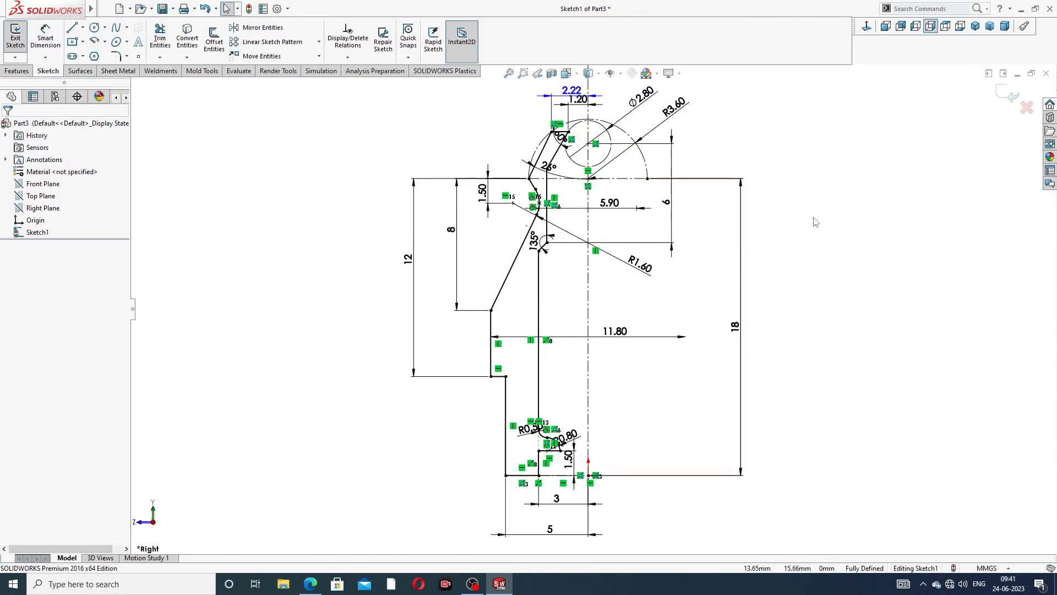
Compare the sketch with the grease nipple PDF drawing and revolve the profile 360° about its vertical centreline
left_click(310, 583)
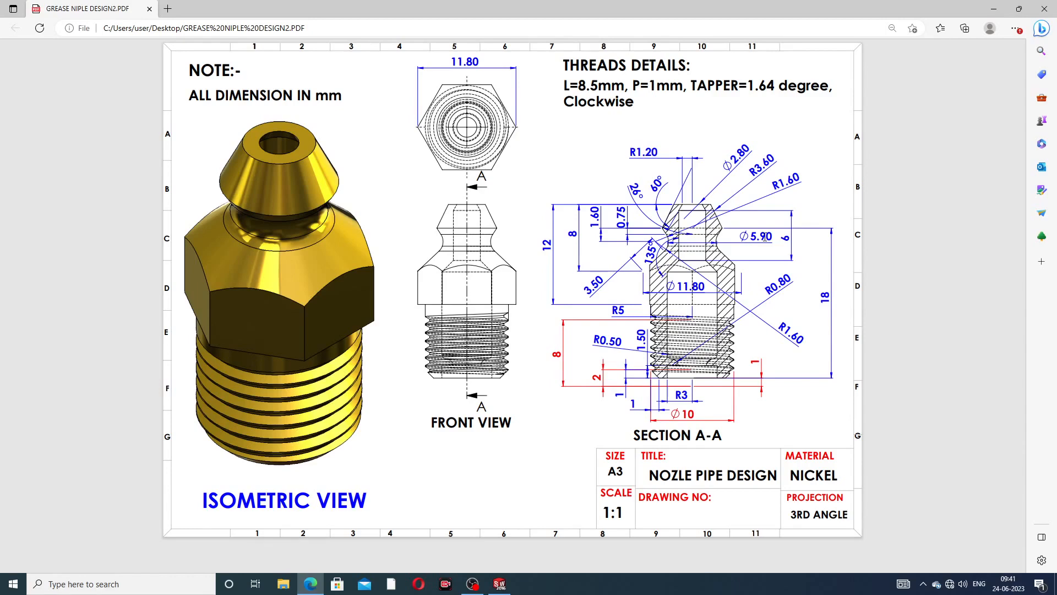
left_click(313, 585)
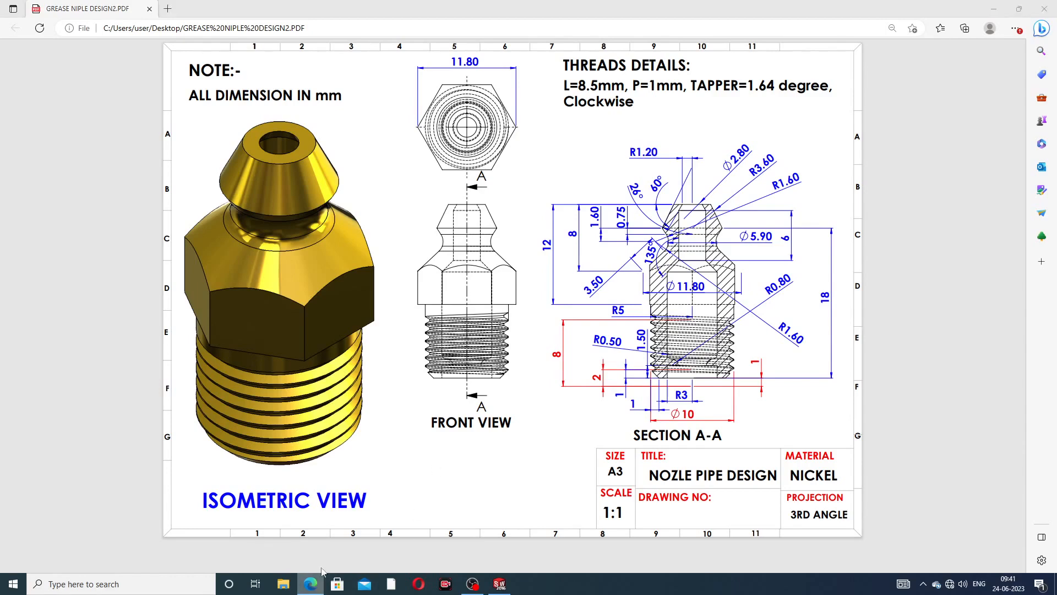
key("f")
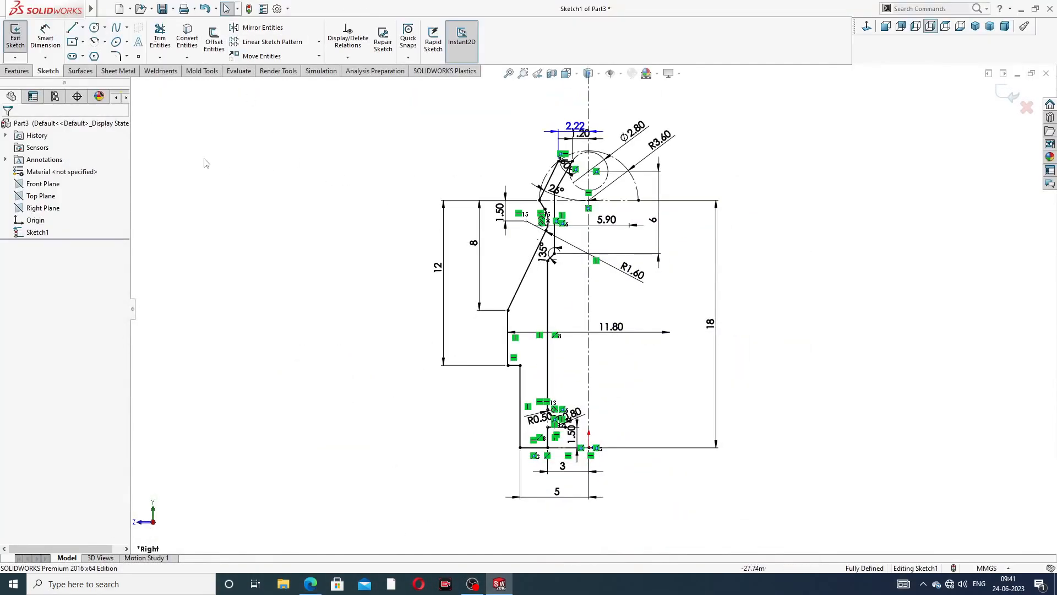
left_click(18, 72)
left_click(53, 39)
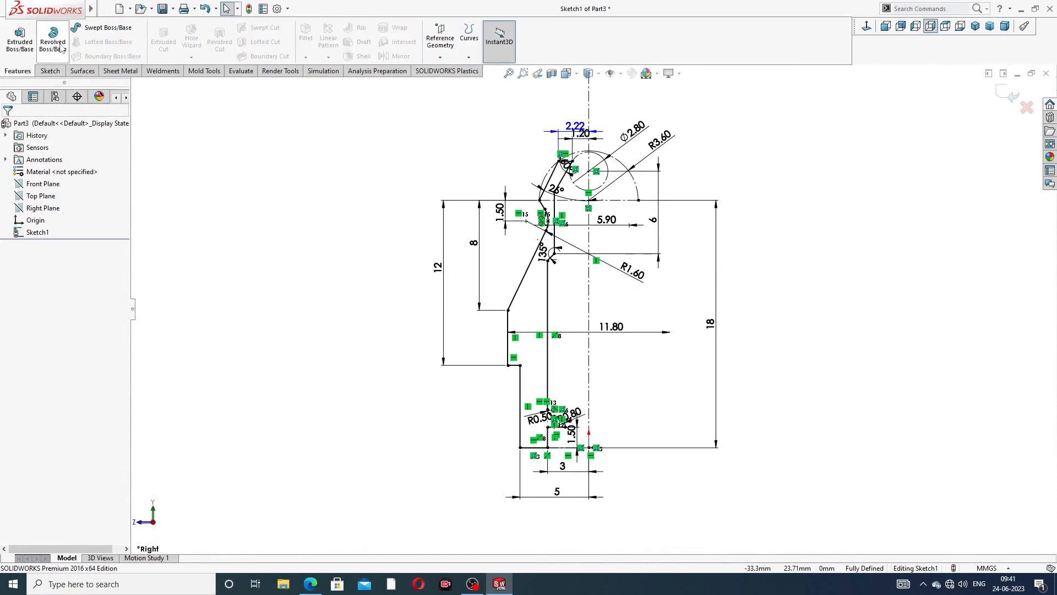
left_click(594, 310)
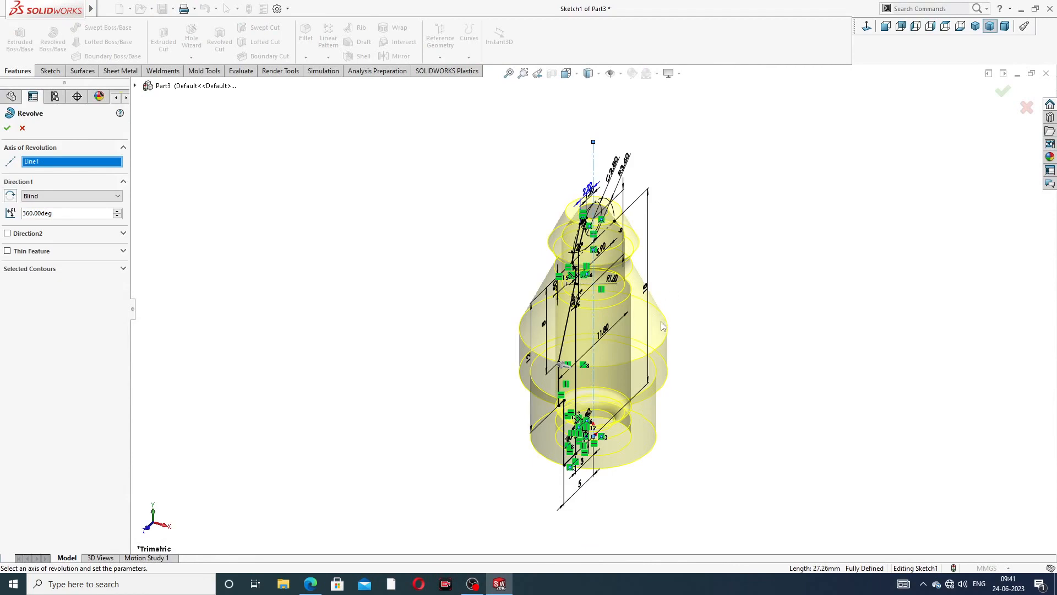
left_click(1004, 92)
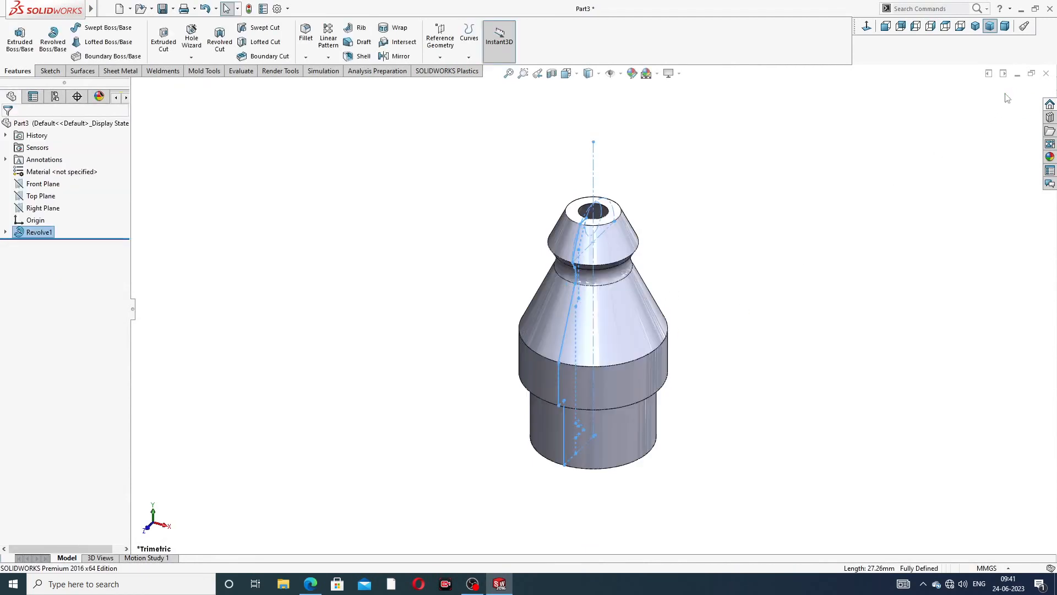
left_click(777, 323)
middle_click_drag(770, 320, 798, 259)
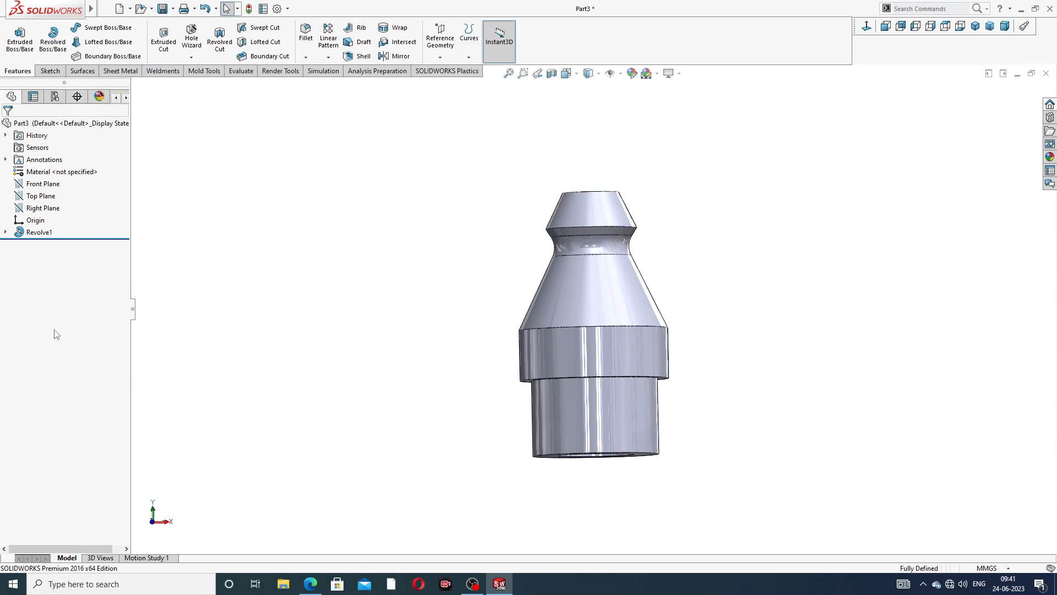
Delete the revolved feature while keeping its profile sketch
left_click(39, 233)
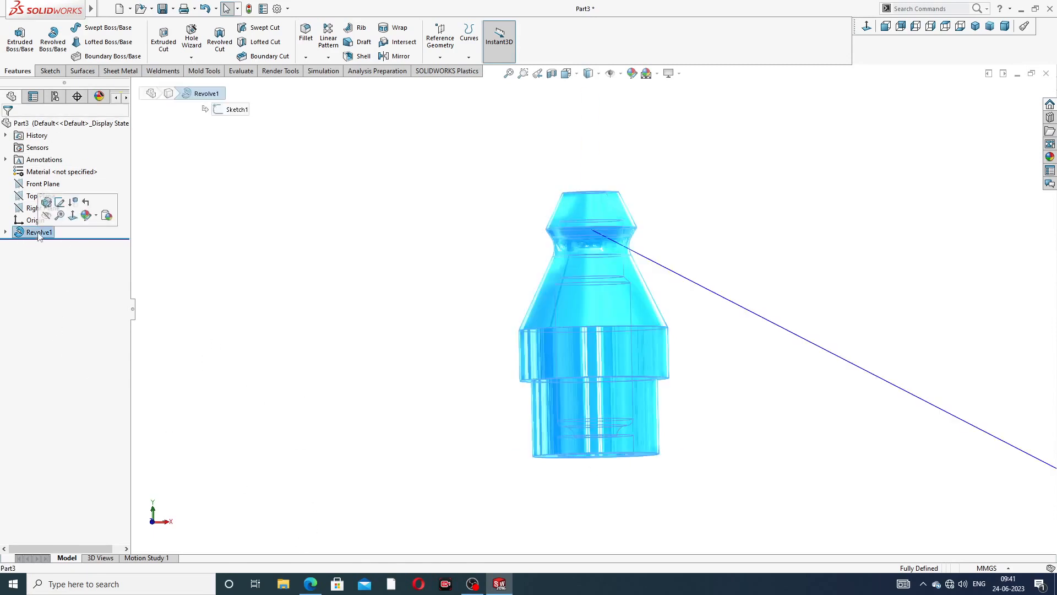
right_click(38, 236)
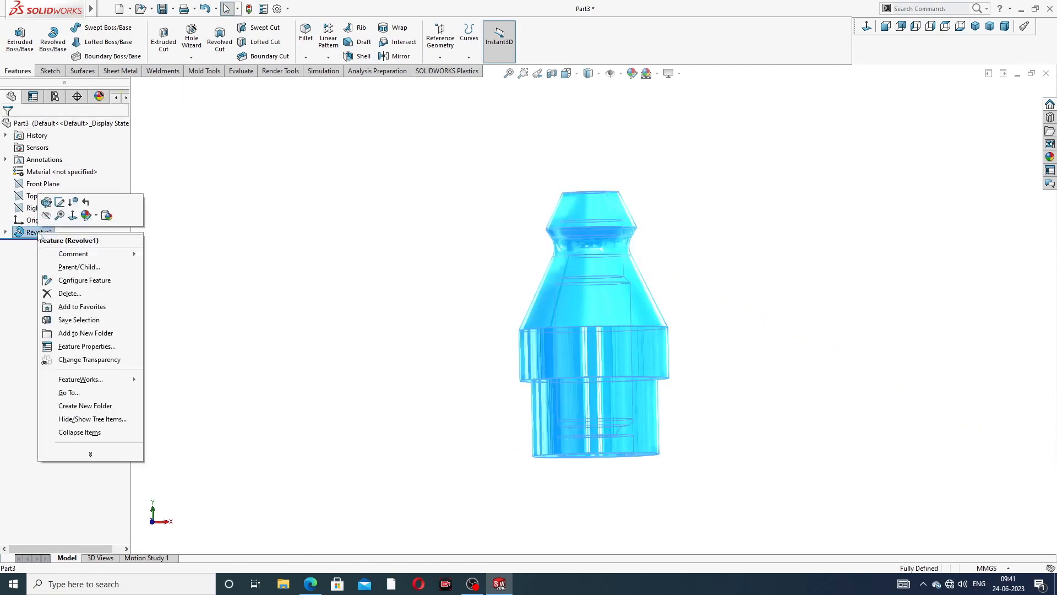
left_click(69, 293)
left_click(600, 239)
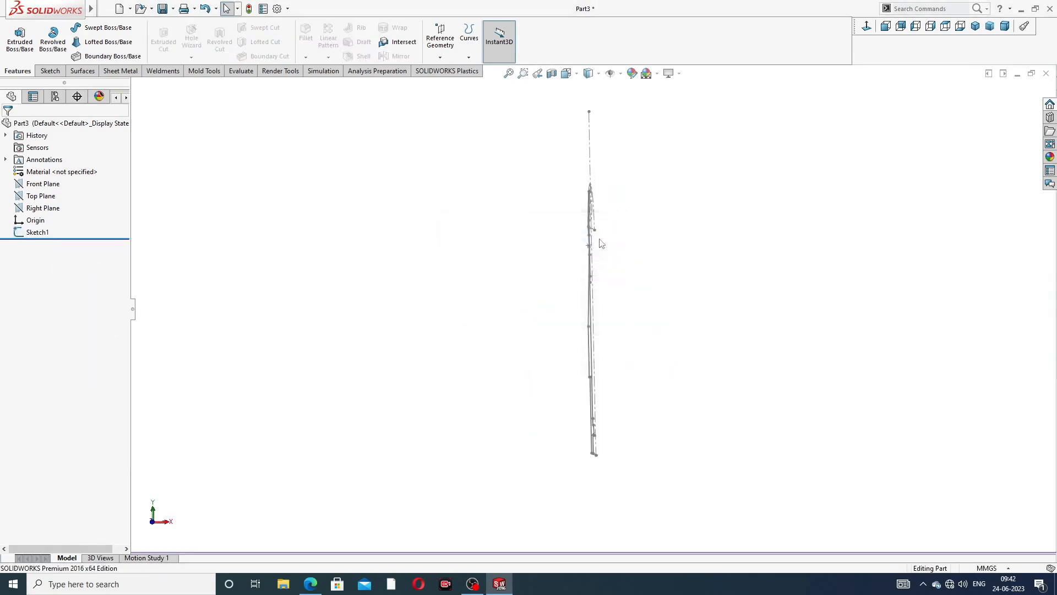
Reopen the profile sketch for editing and orient the view normal to the sketch plane
mouse_move(747, 237)
middle_mouse_down()
mouse_move(710, 241)
mouse_move(722, 222)
middle_mouse_up()
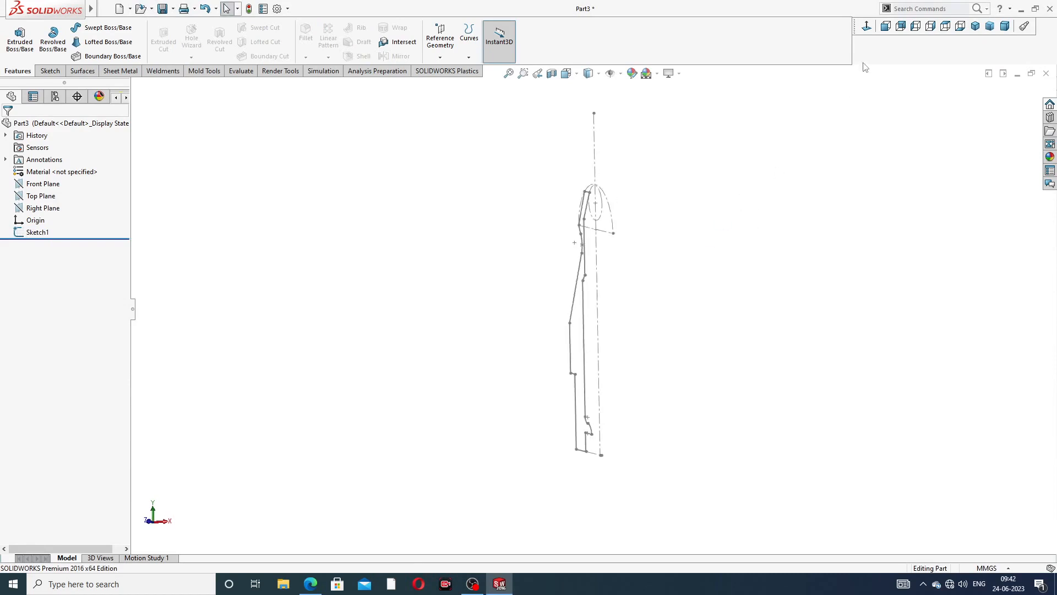
left_click(866, 27)
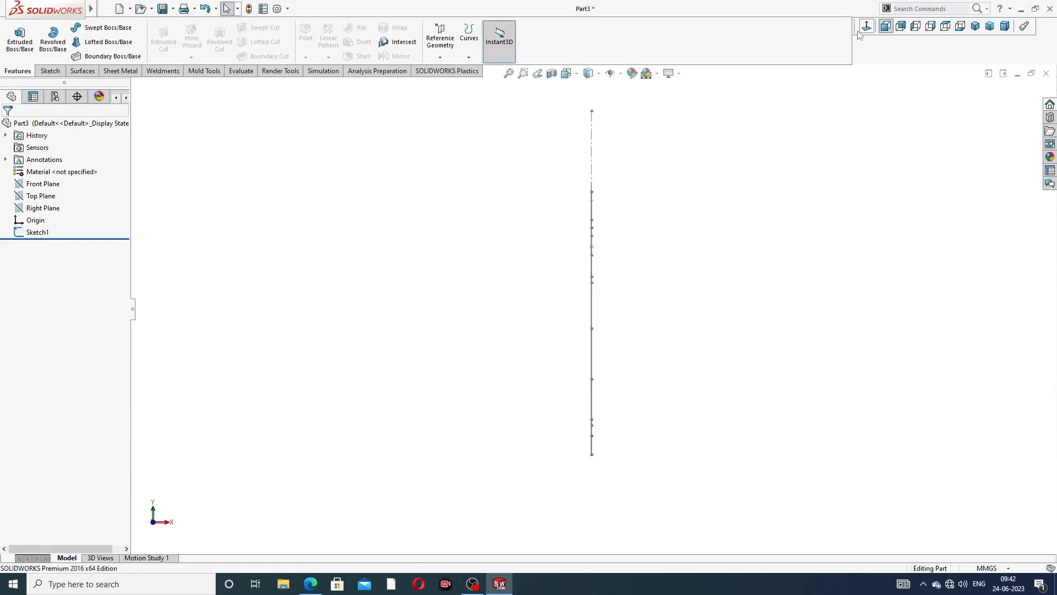
left_click(33, 233)
left_click(45, 202)
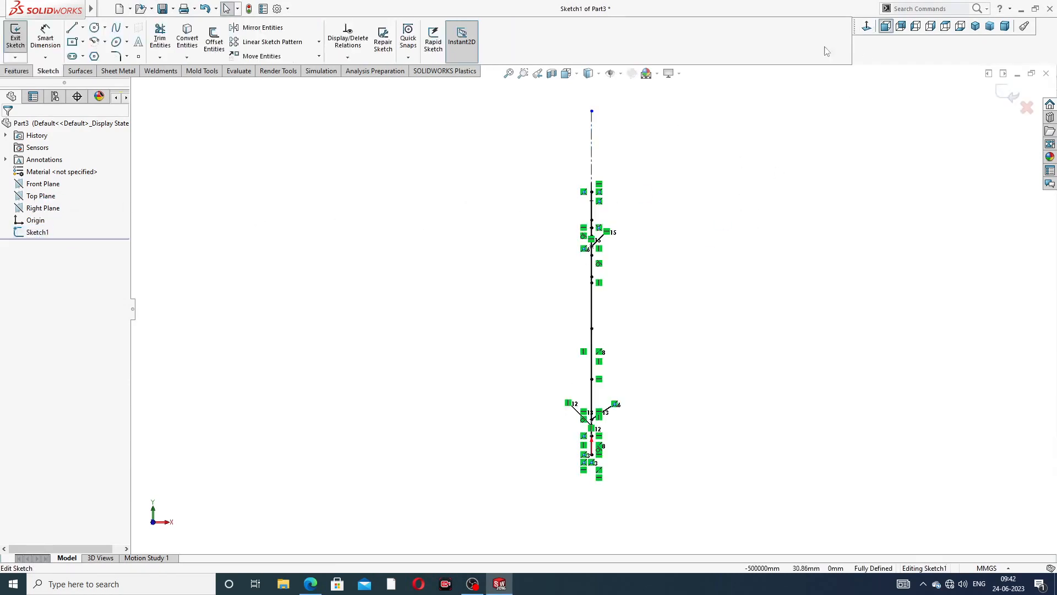
left_click(866, 27)
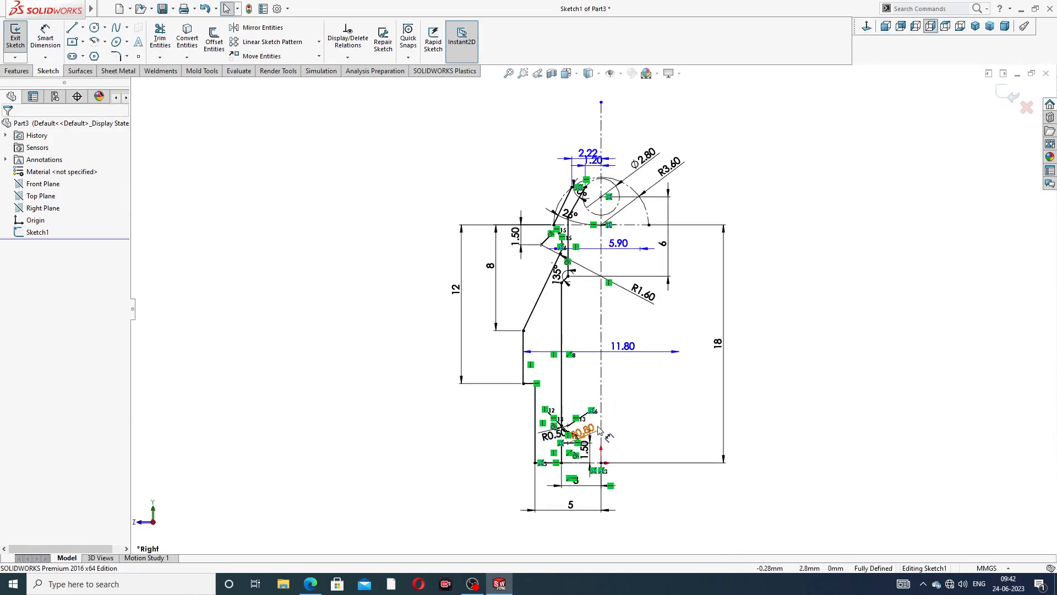
Examine the neck and outer height dimensions in the sketch against the section view of the grease nipple PDF
scroll(599, 429, "down", 2)
scroll(595, 385, "up", 1)
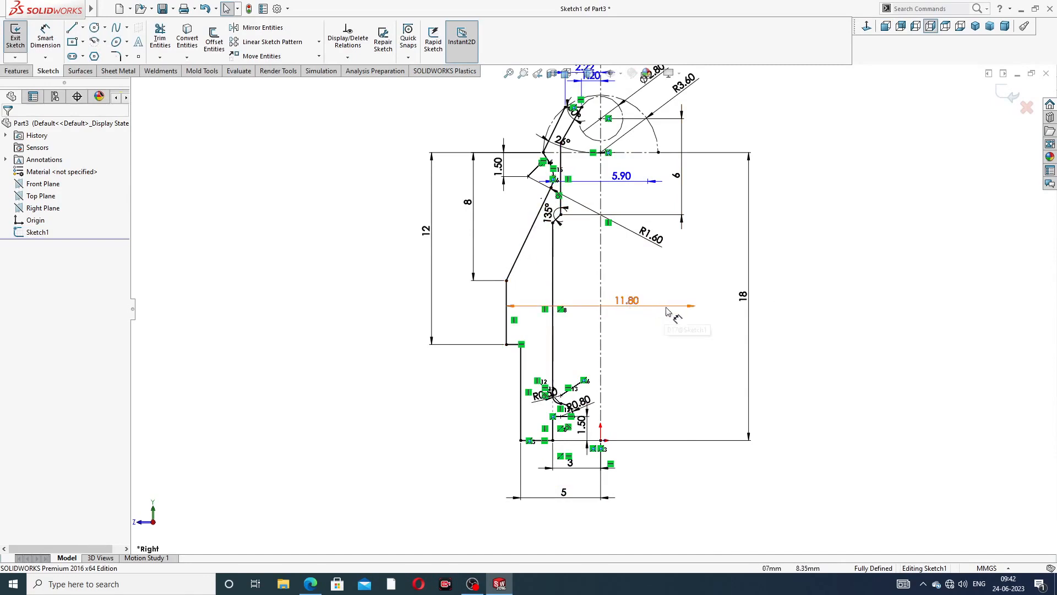
scroll(632, 339, "up", 2)
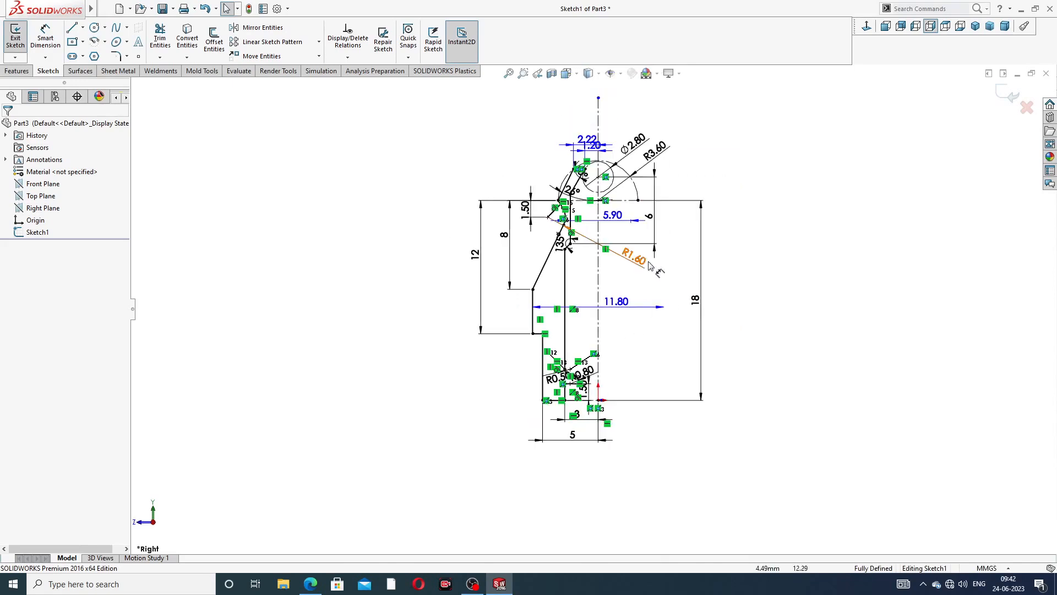
scroll(599, 425, "down", 1)
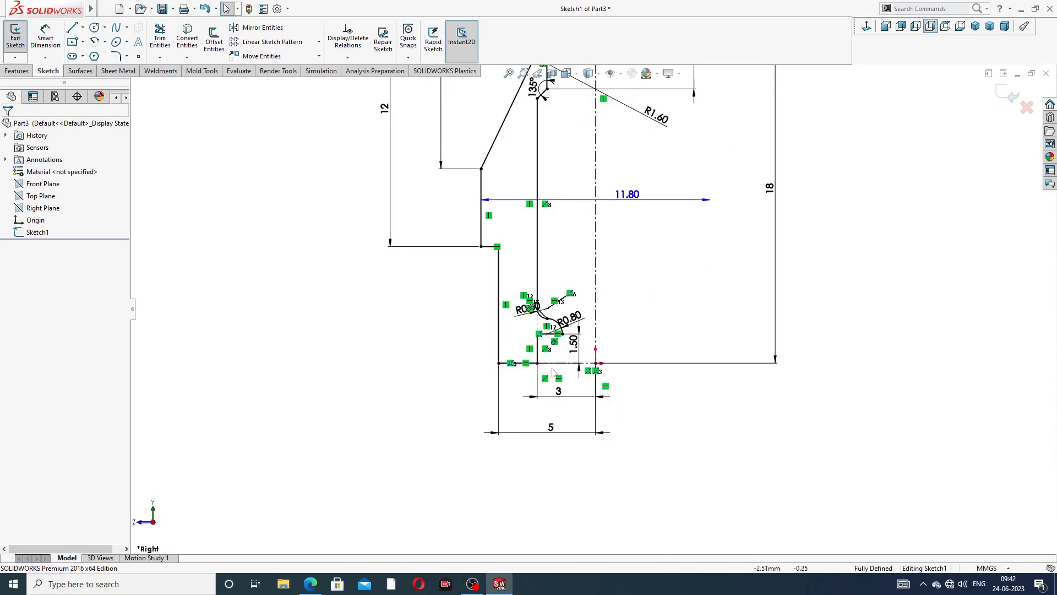
left_click(302, 585)
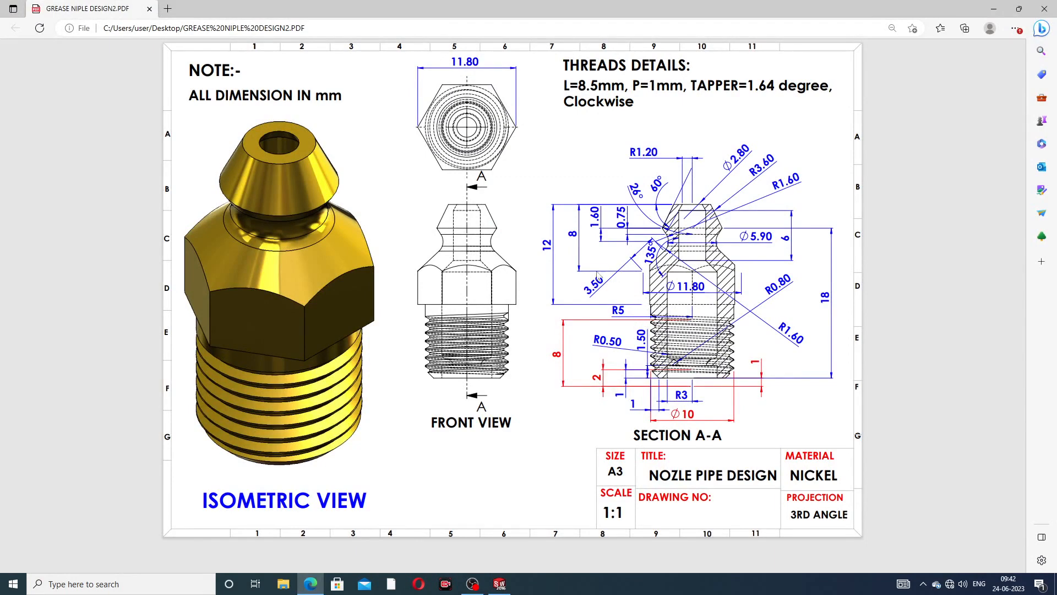
key("alt+Tab")
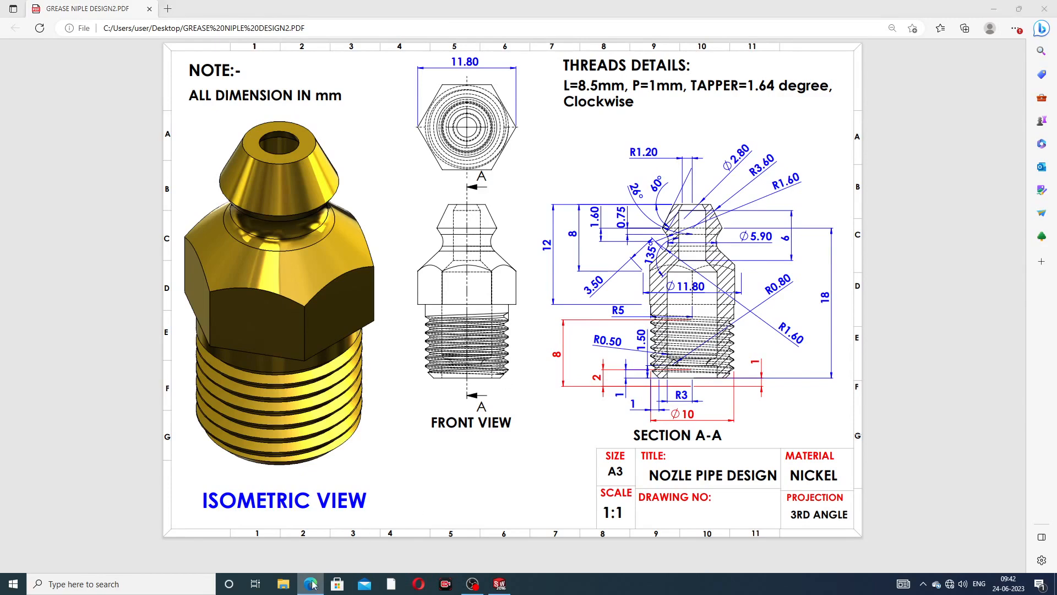
scroll(588, 188, "up", 3)
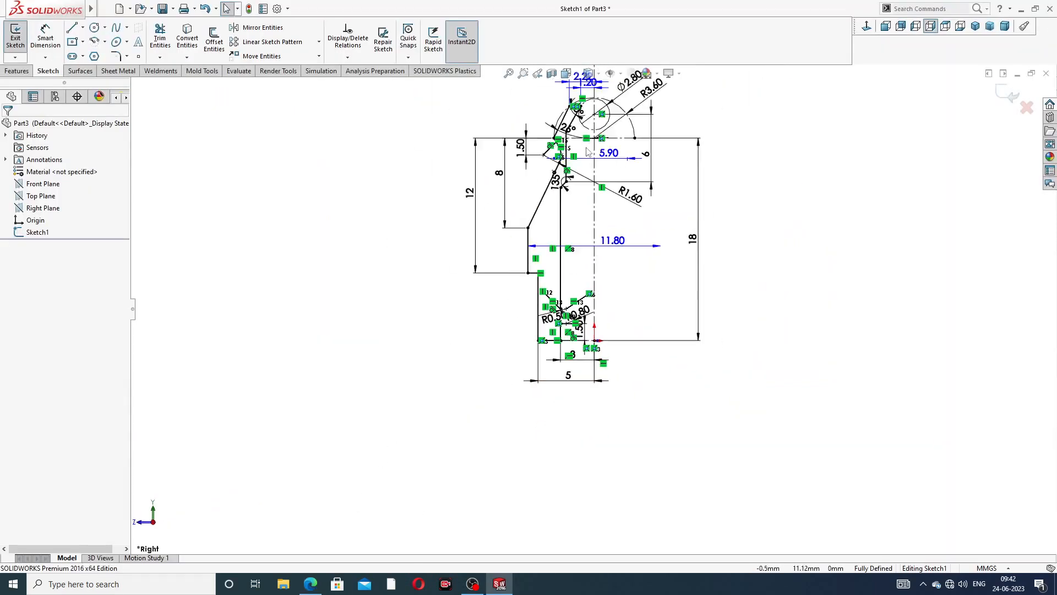
scroll(584, 268, "down", 2)
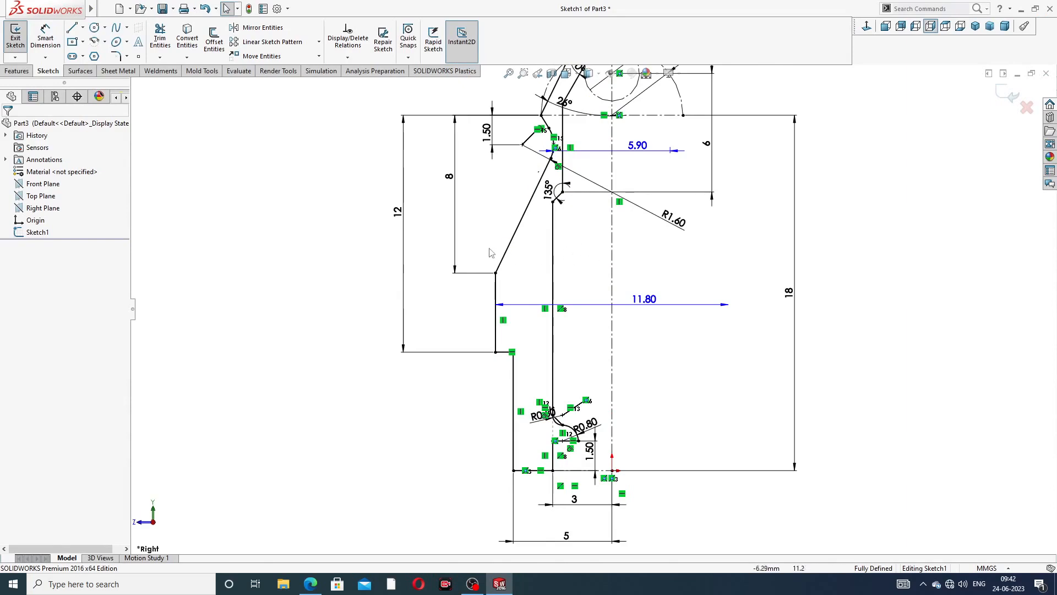
scroll(555, 164, "up", 2)
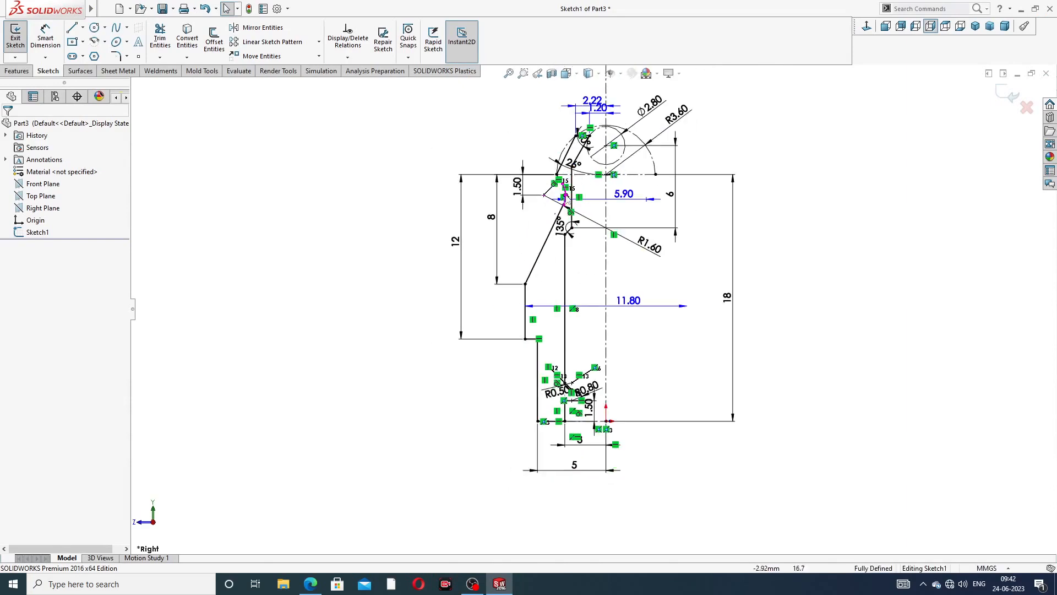
scroll(565, 195, "down", 2)
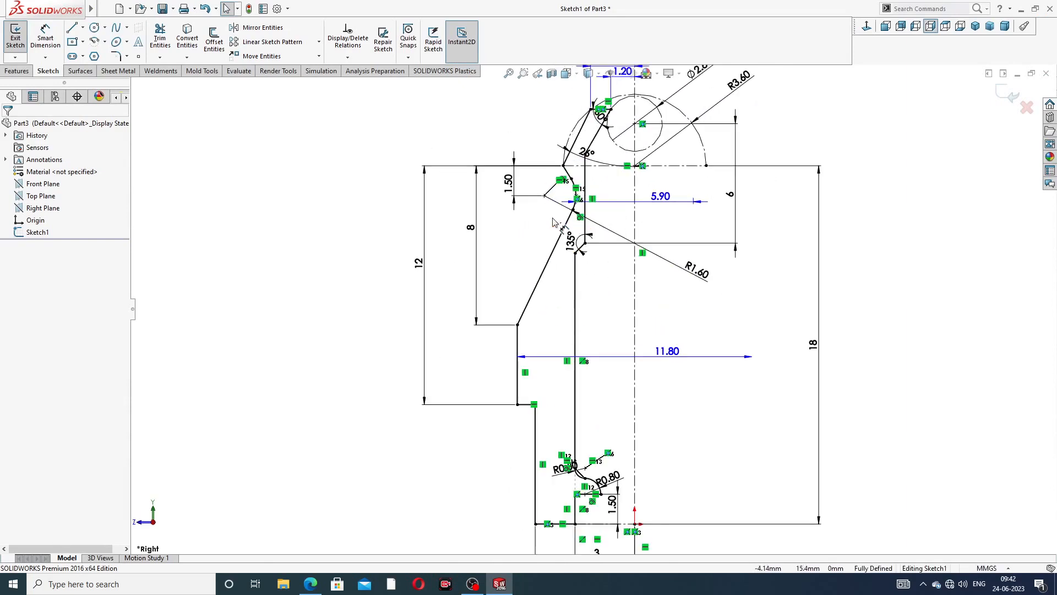
Set the vertical distance from the head's widest corner down to the lower outer shoulder to 10 mm
double_click(420, 266)
type("1")
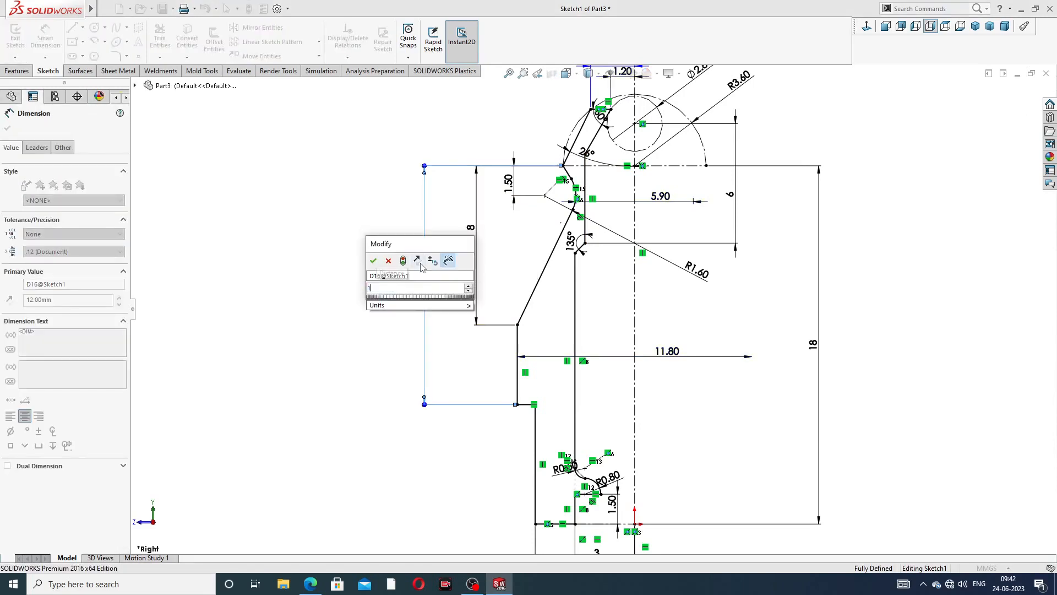
type("0")
key("Return")
left_click(916, 263)
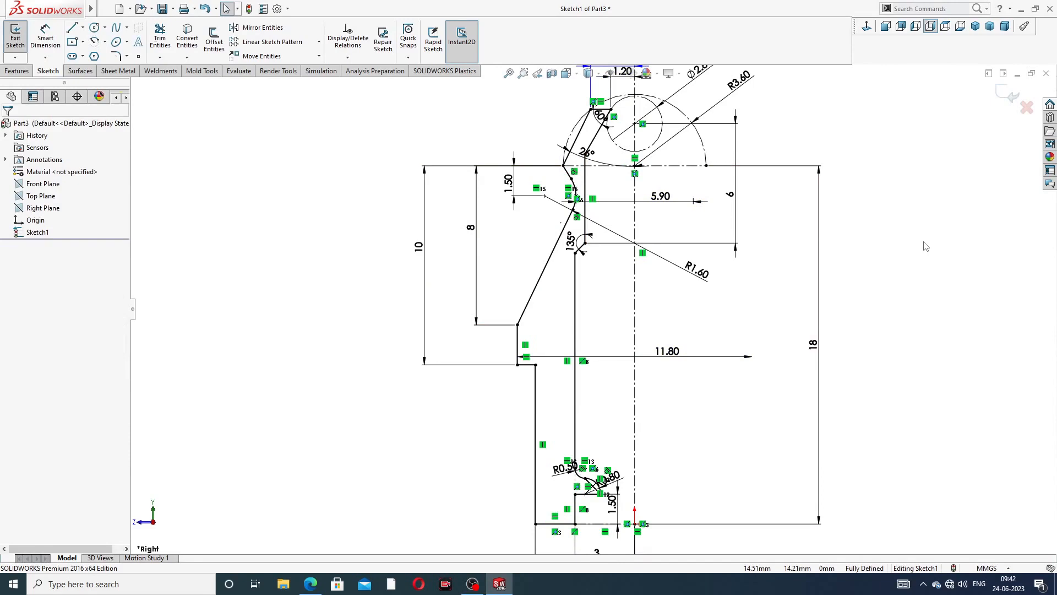
Set the vertical distance from the head's widest corner to the bottom of the long outer slope to 7 mm
double_click(470, 230)
type("7")
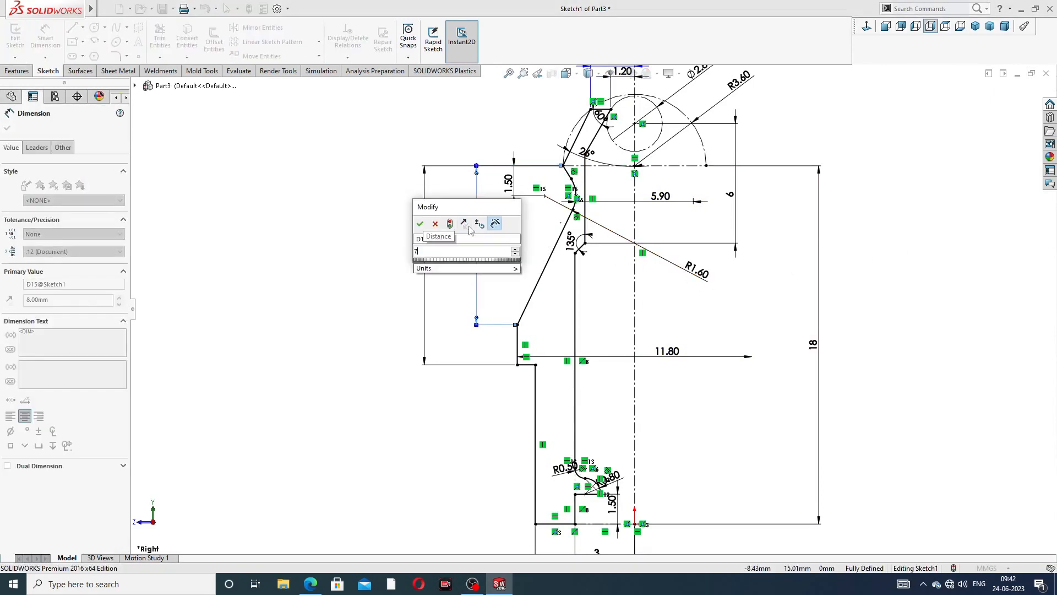
key("Return")
left_click(899, 249)
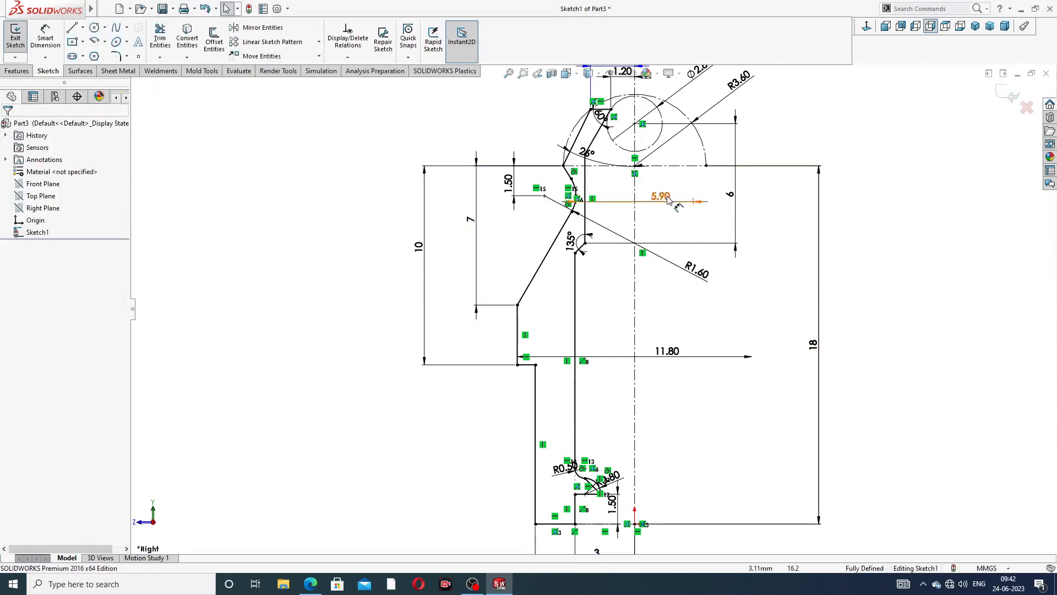
Set the vertical offset between the head's widest corner and the R1.60 arc's centre to 0.75 mm
double_click(507, 182)
key("BackSpace")
type(".")
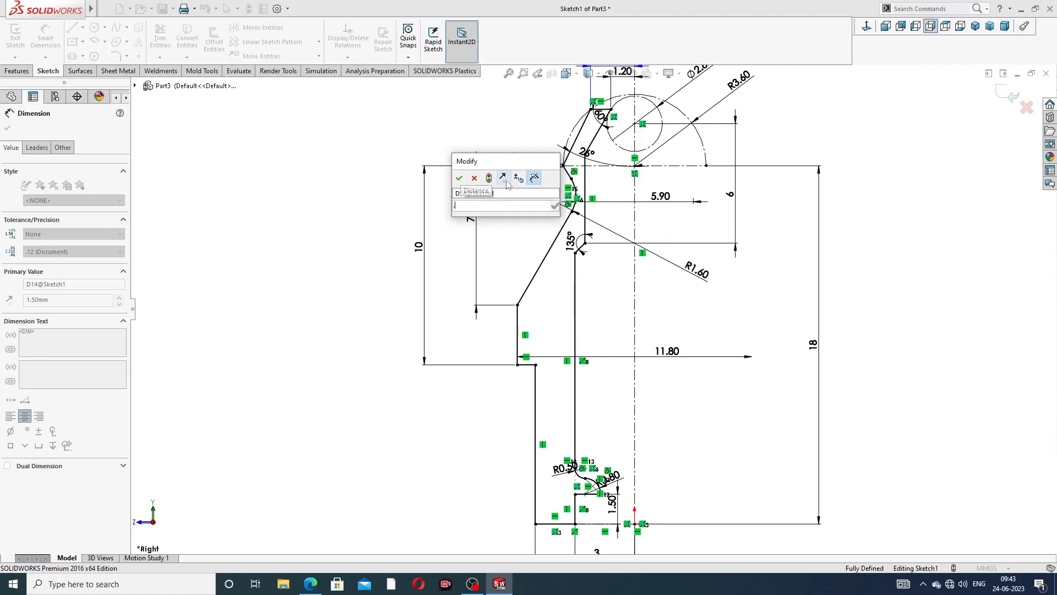
type("75")
key("Return")
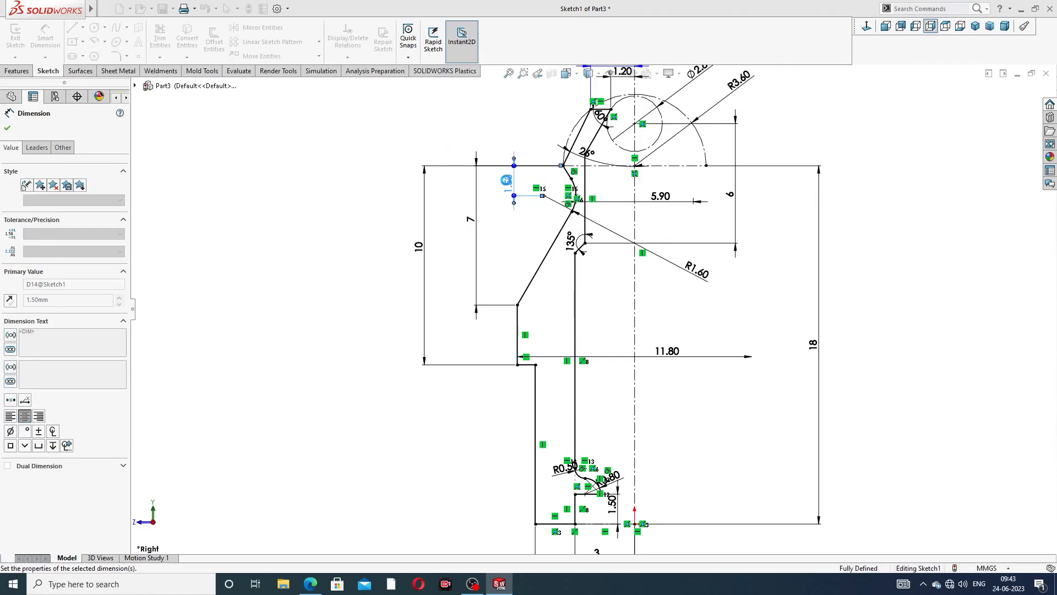
Set the vertical offset between the head's widest corner and the R1.60 arc's centre to 1.50 mm
key("Return")
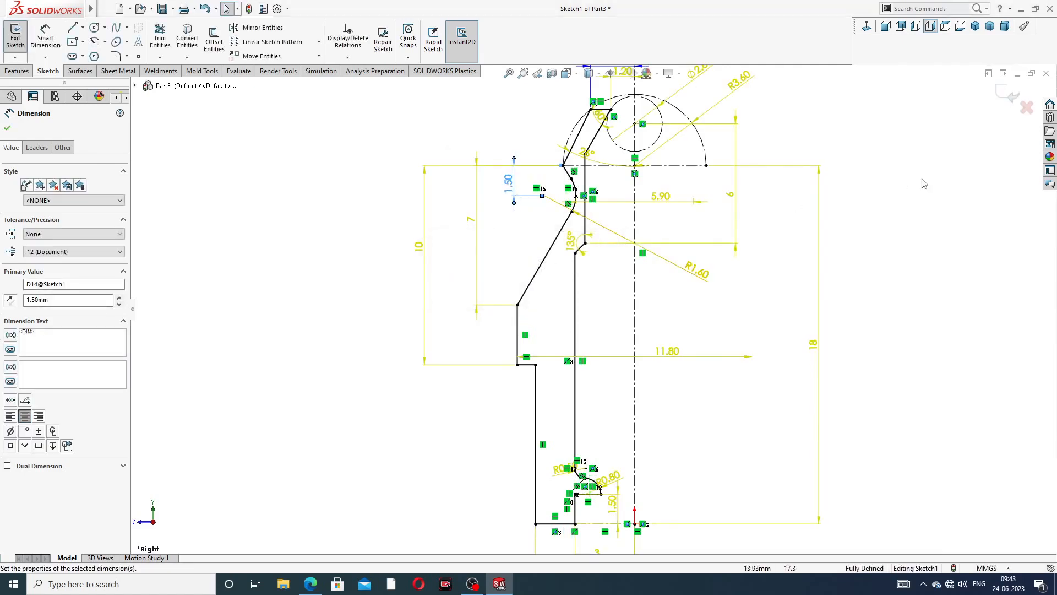
left_click(925, 180)
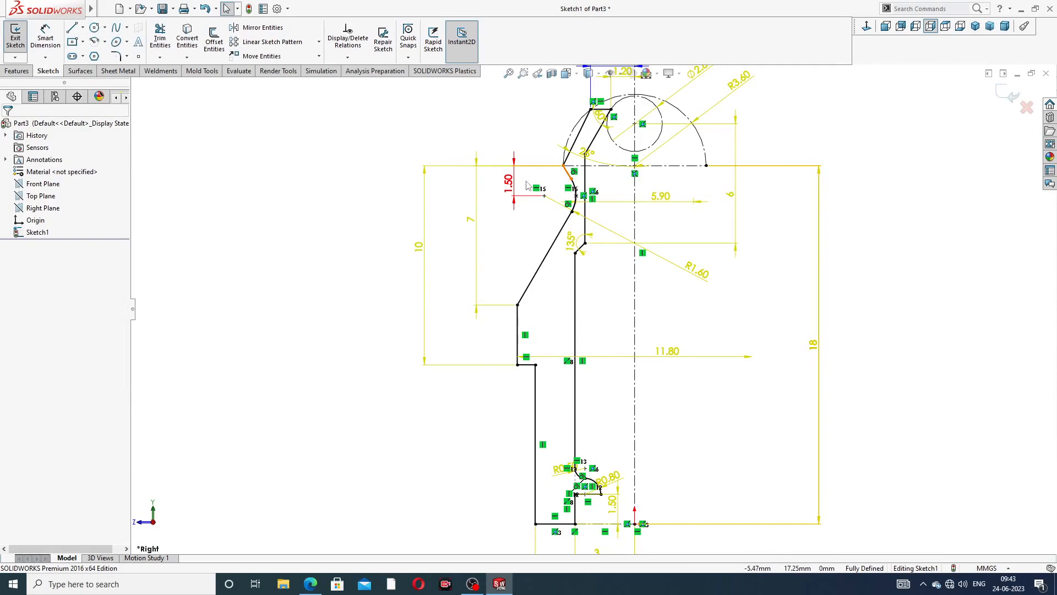
Undo the recent changes to the vertical dimensions of the outer shoulder and the long outer slope
key("ctrl+z")
key("ctrl+z")
key("ctrl+z")
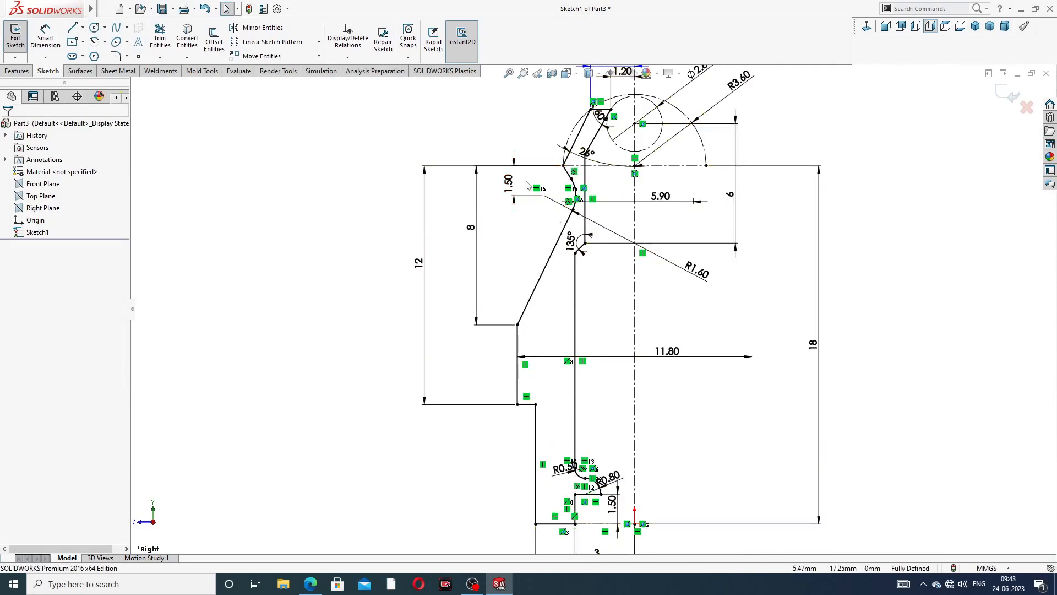
Set the vertical distances from the head's widest corner to 10 mm for the lower outer shoulder and 7 mm for the long slope's bottom
double_click(424, 268)
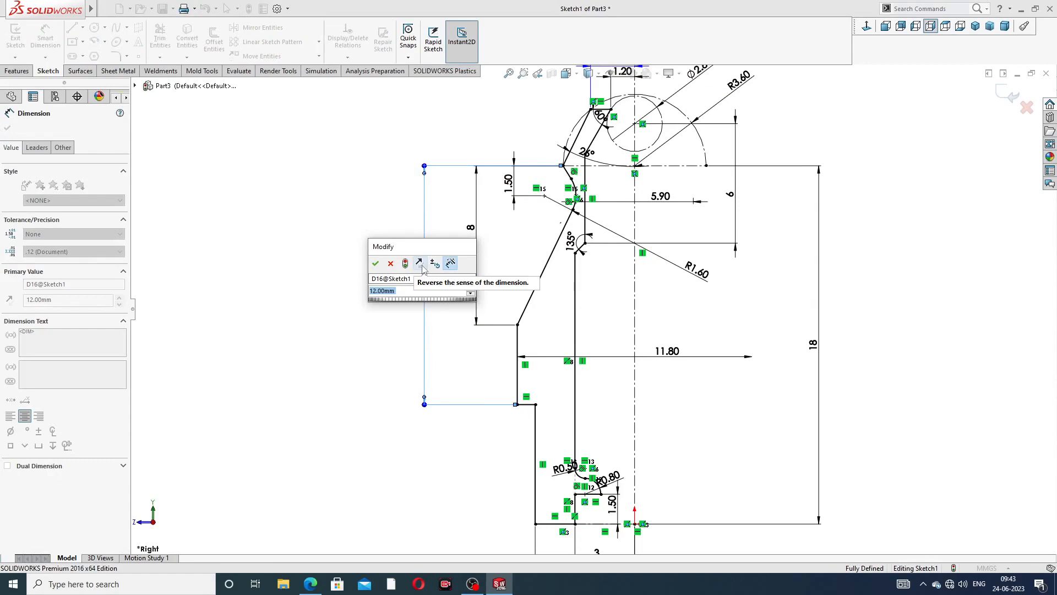
type("10")
key("Return")
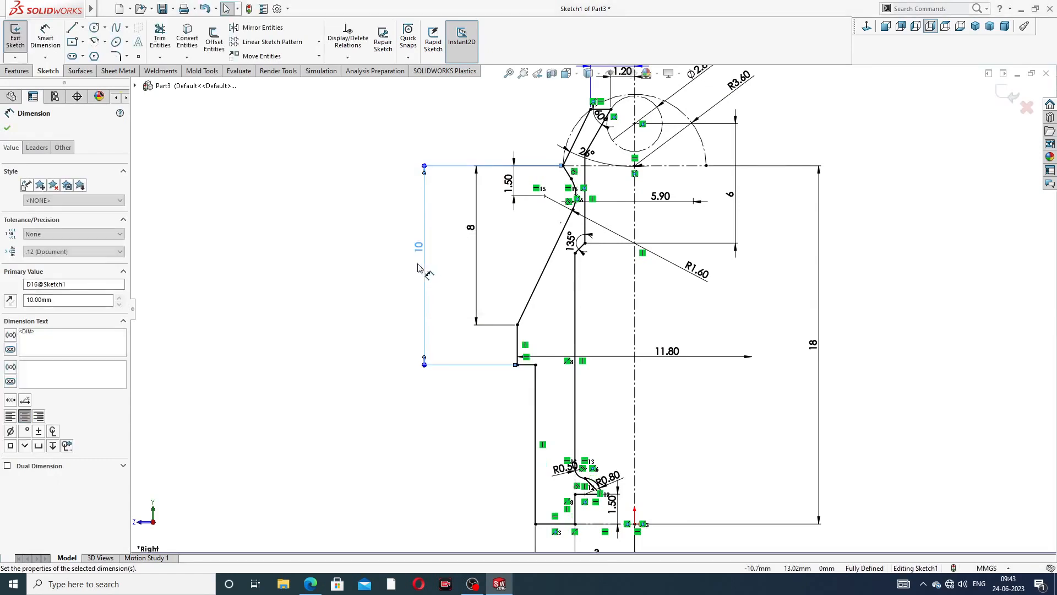
double_click(471, 227)
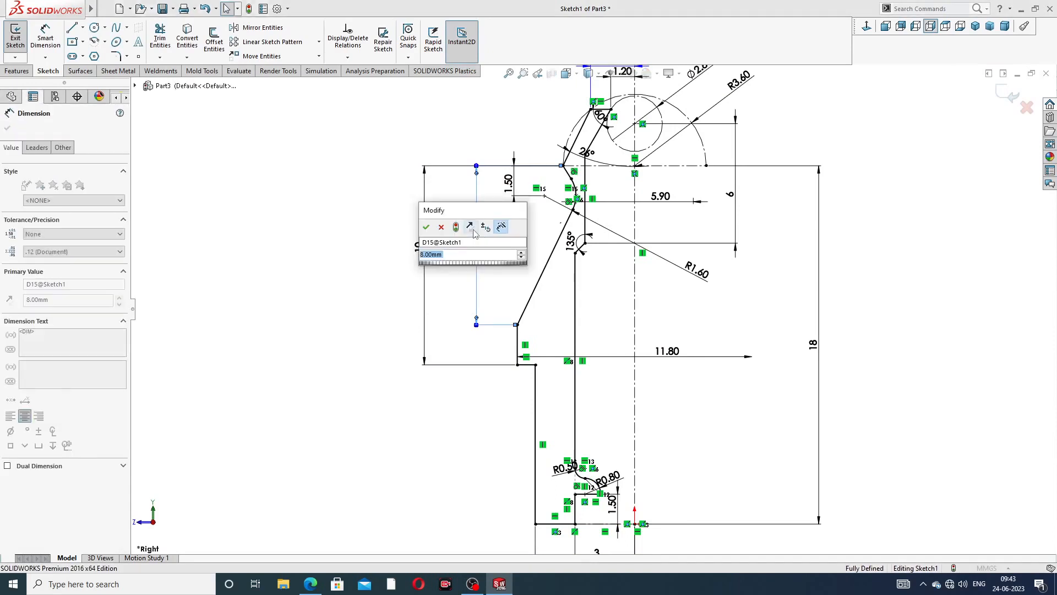
type("7")
key("Return")
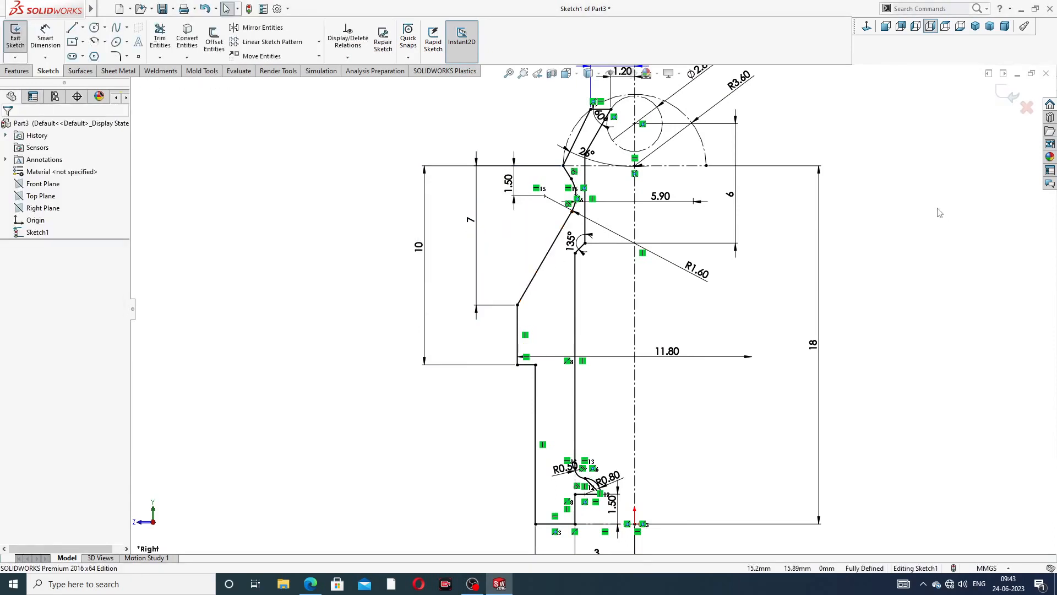
Finish the half-profile sketch and revolve it 360° about the vertical centreline into a solid body
key("f")
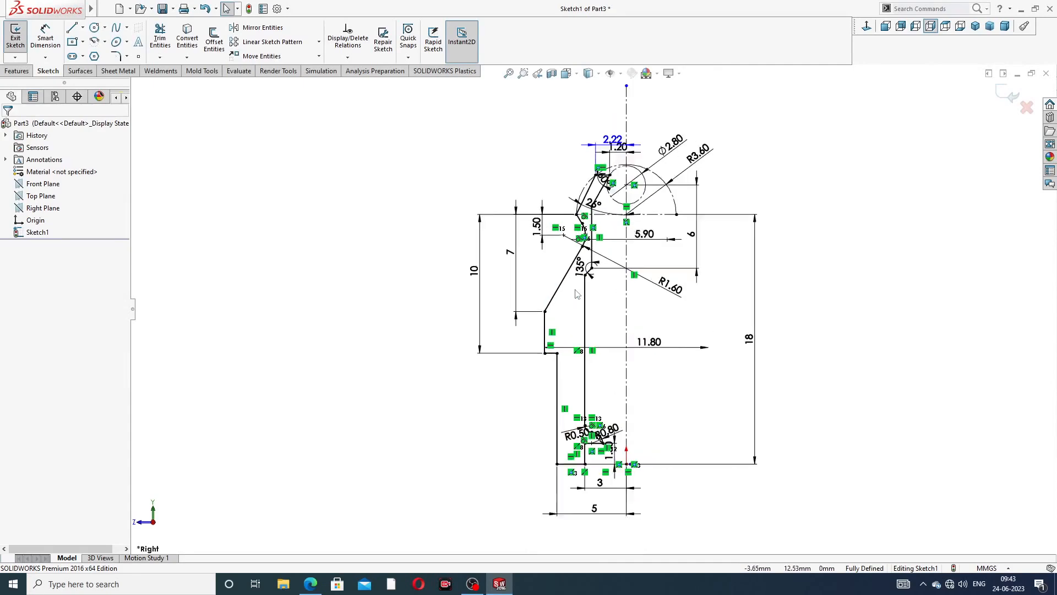
scroll(576, 268, "down", 5)
scroll(647, 175, "up", 3)
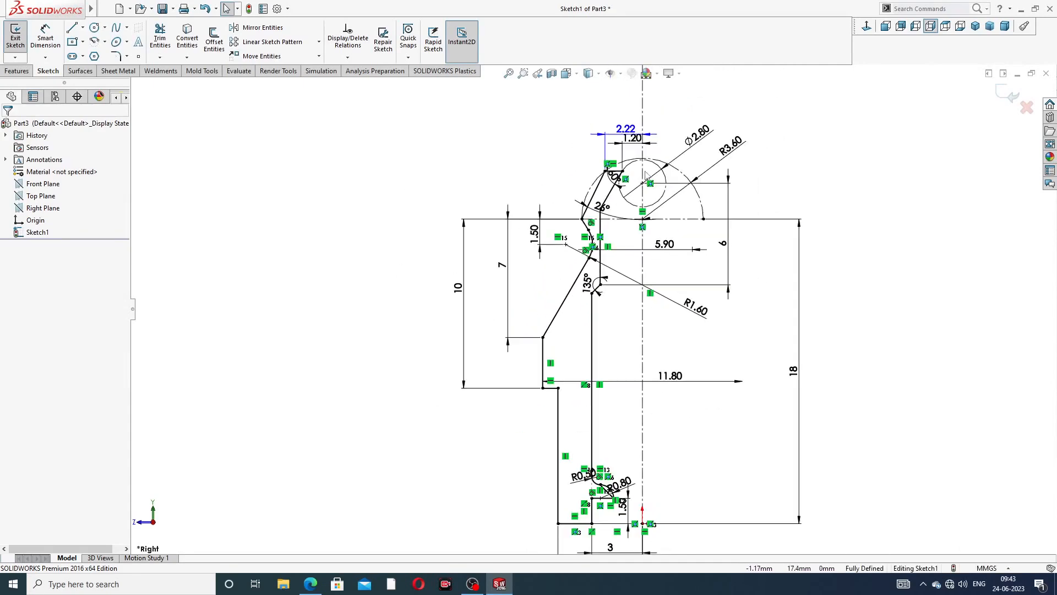
scroll(624, 152, "down", 3)
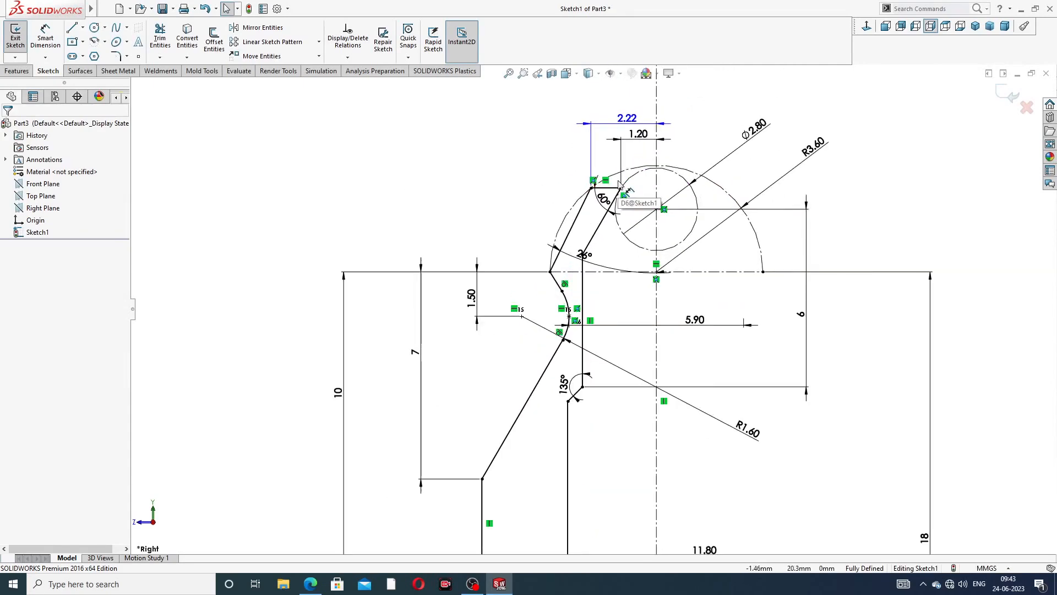
scroll(616, 237, "down", 1)
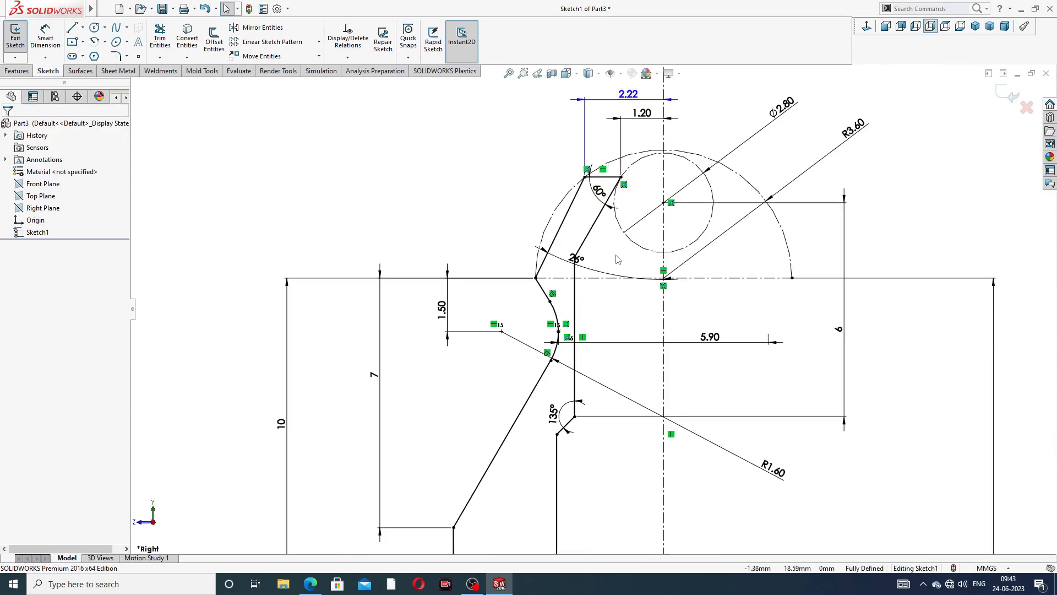
left_click(1002, 96)
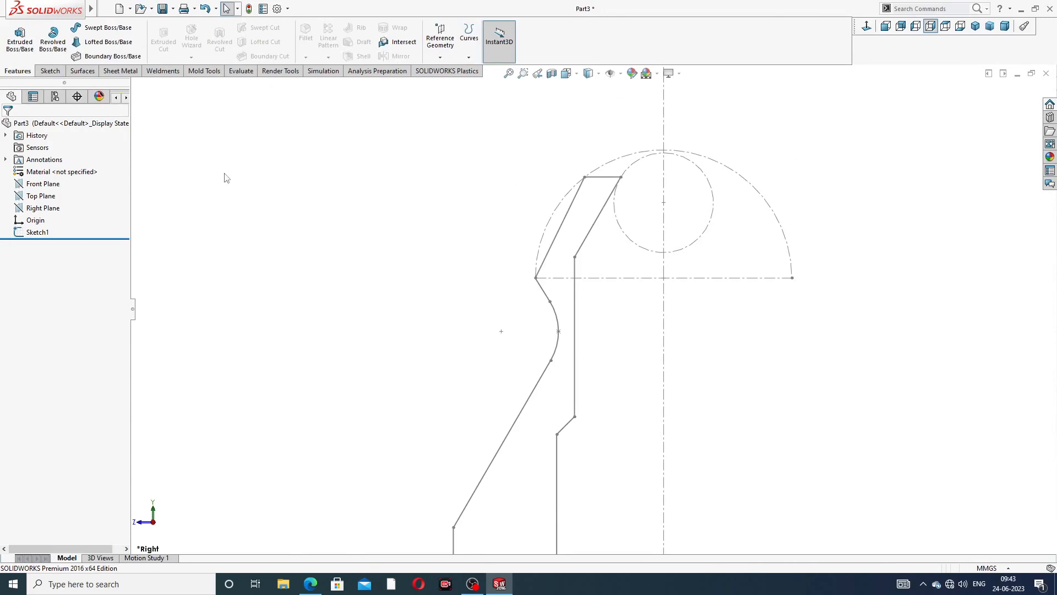
left_click(53, 49)
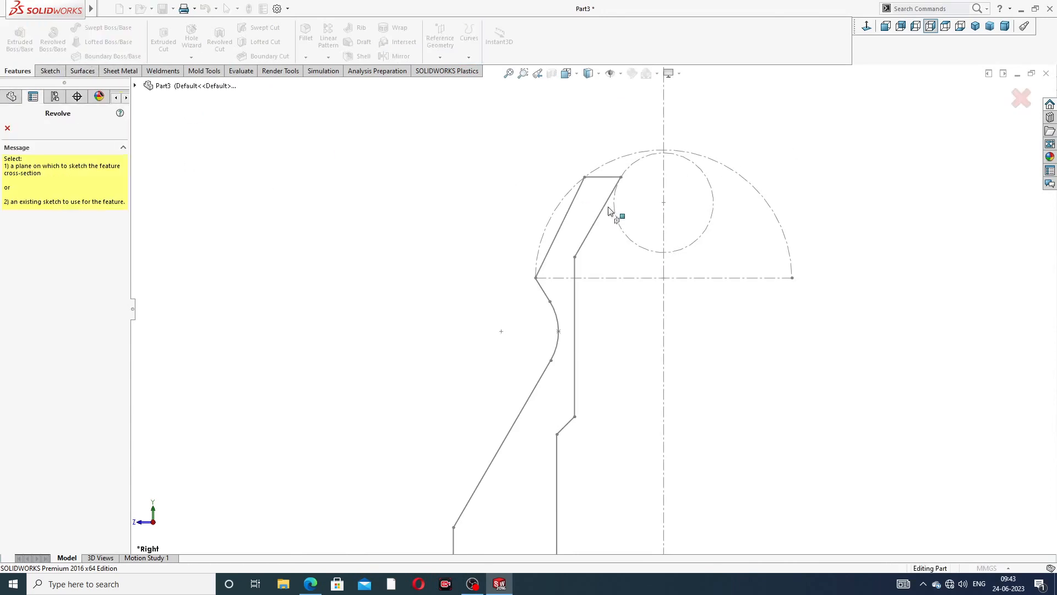
left_click(665, 300)
middle_click_drag(685, 381, 768, 275)
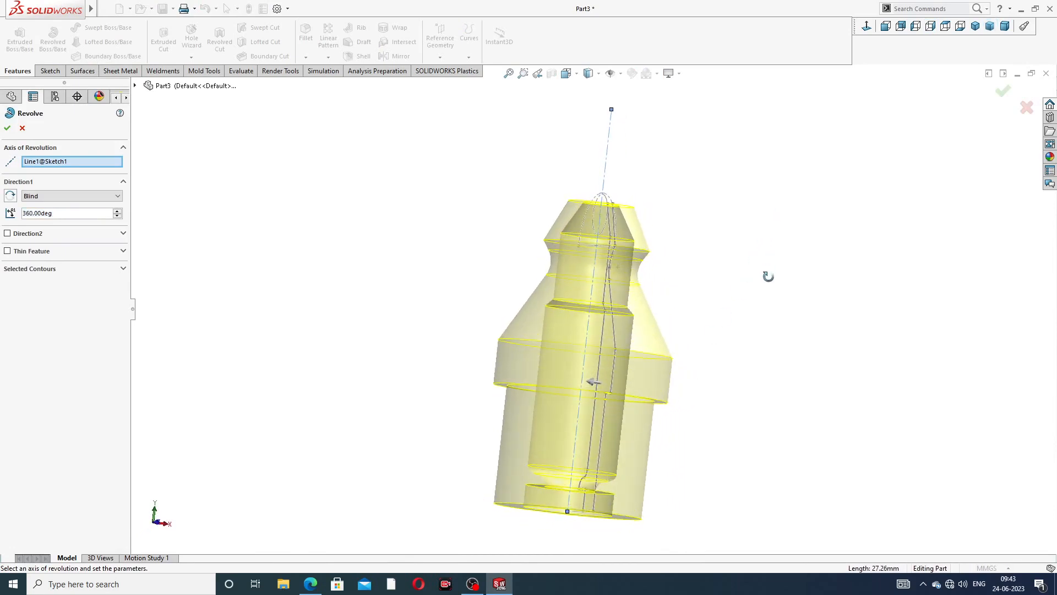
left_click(1004, 93)
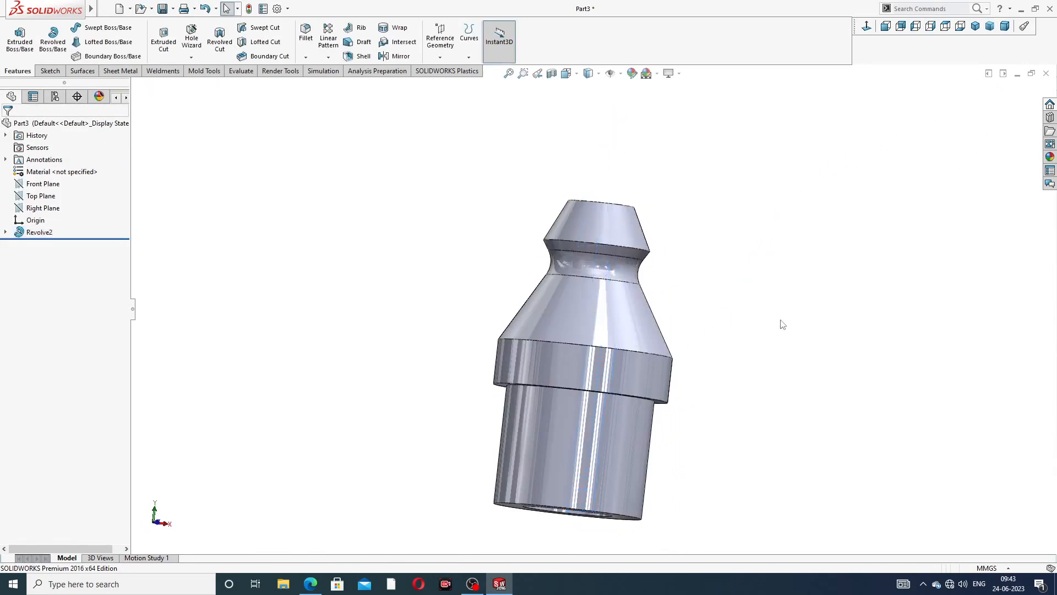
Start a sketch on the ring-shaped underside face of the wide collar and view it face-on
middle_click_drag(783, 325, 633, 399)
scroll(689, 374, "up", 3)
middle_click_drag(692, 381, 680, 223)
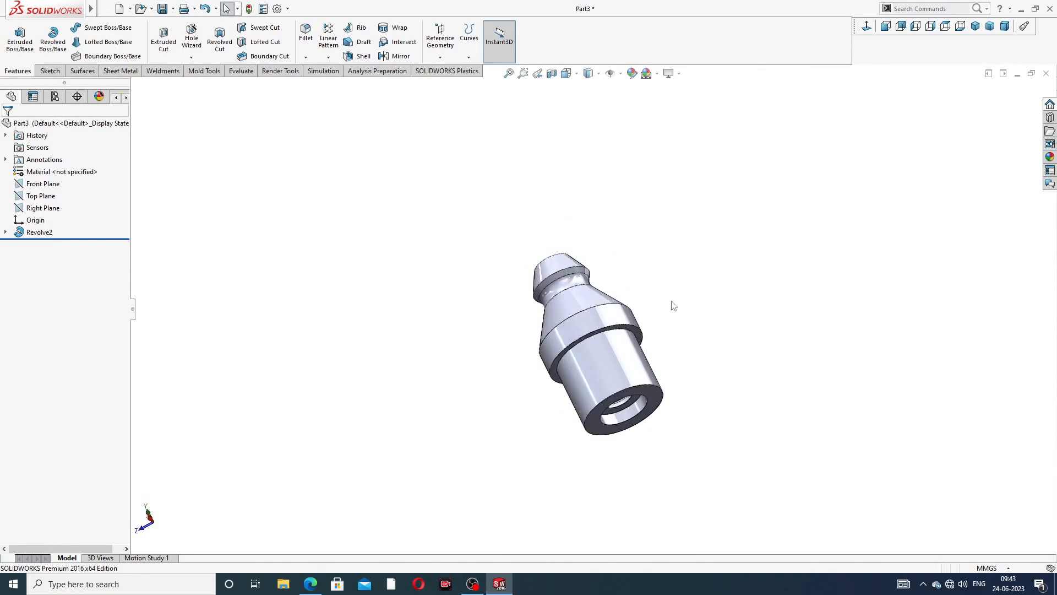
middle_click_drag(673, 305, 581, 355)
scroll(582, 354, "down", 3)
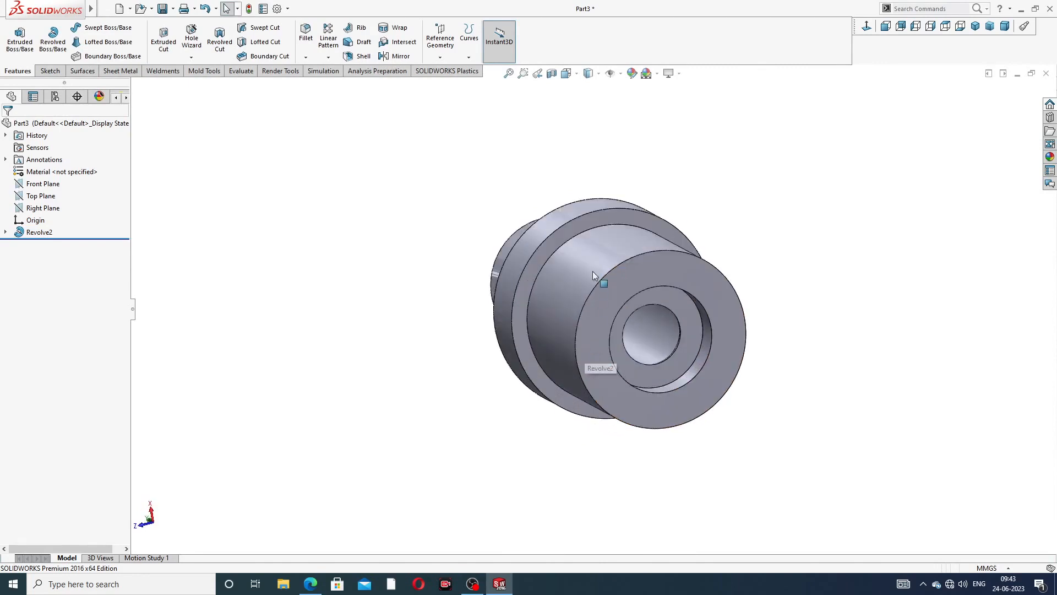
left_click(592, 223)
left_click(638, 184)
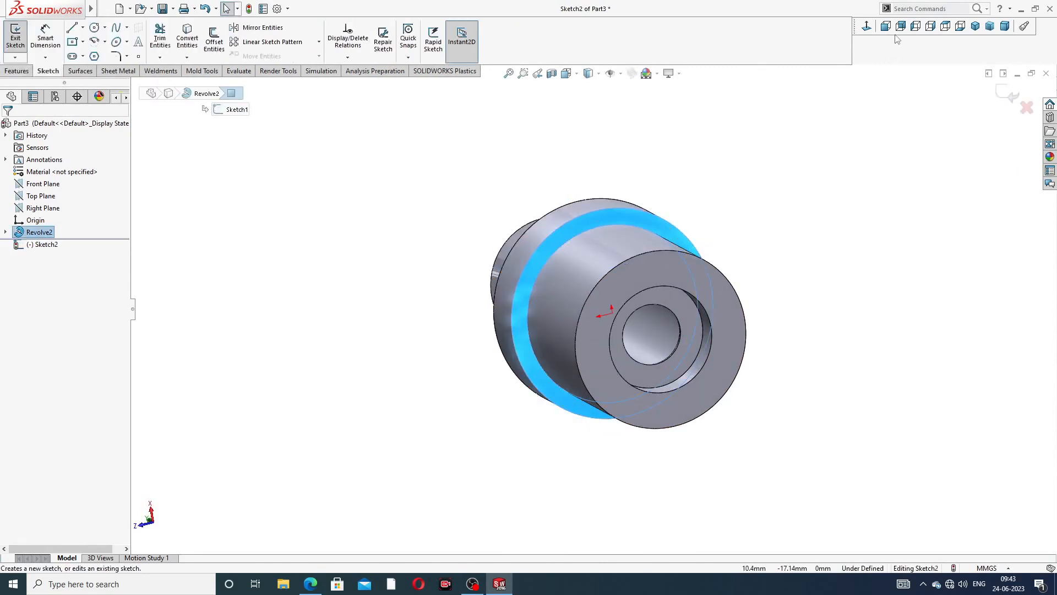
left_click(866, 27)
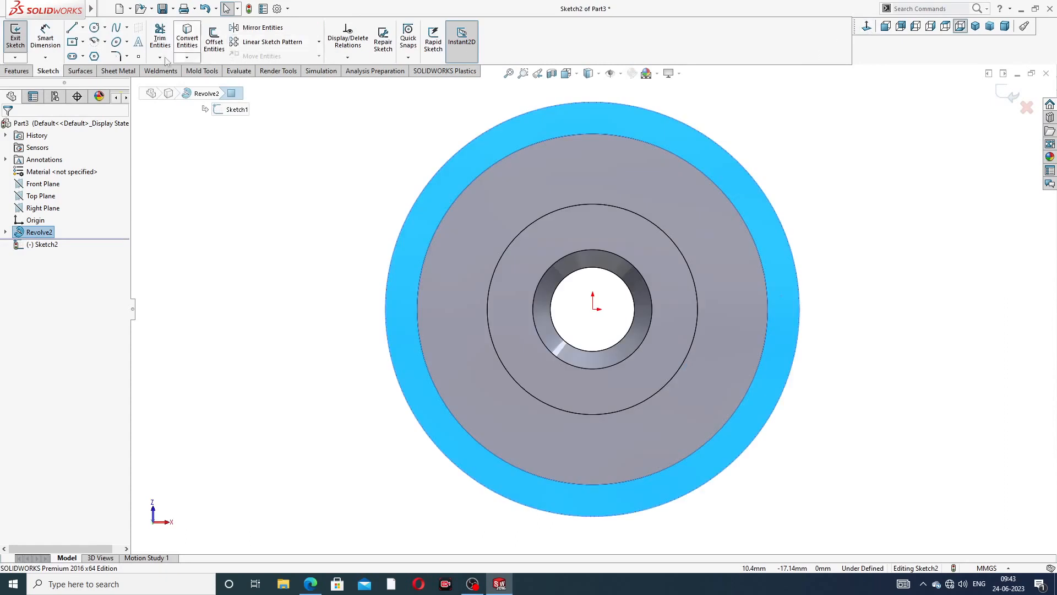
Sketch a six-sided polygon centred on the origin with a corner on the collar's outer edge, and make its upper side horizontal
left_click(94, 57)
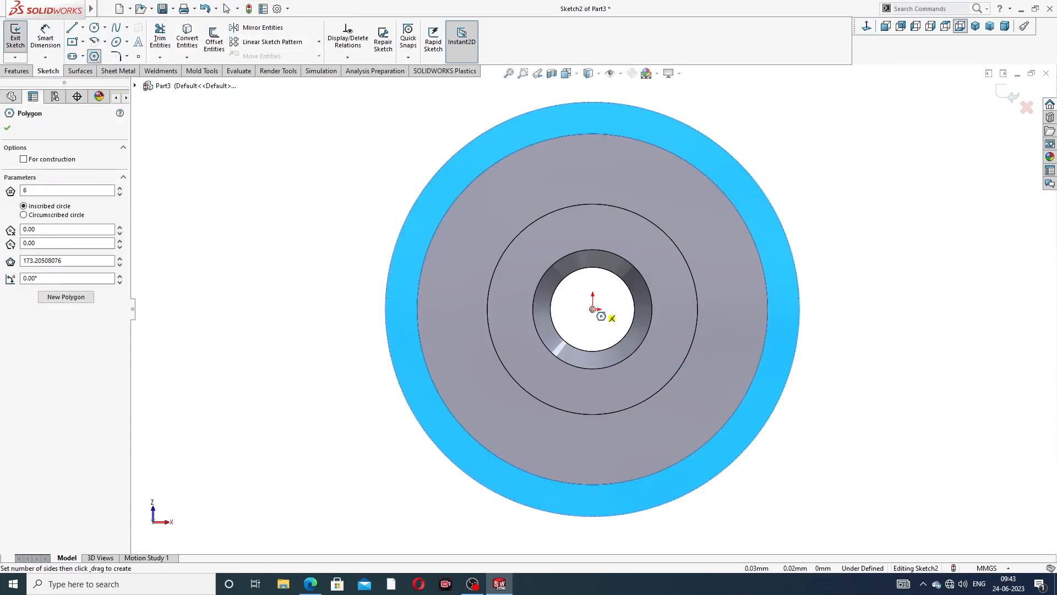
left_click_drag(593, 310, 387, 309)
right_click(825, 202)
left_click(848, 214)
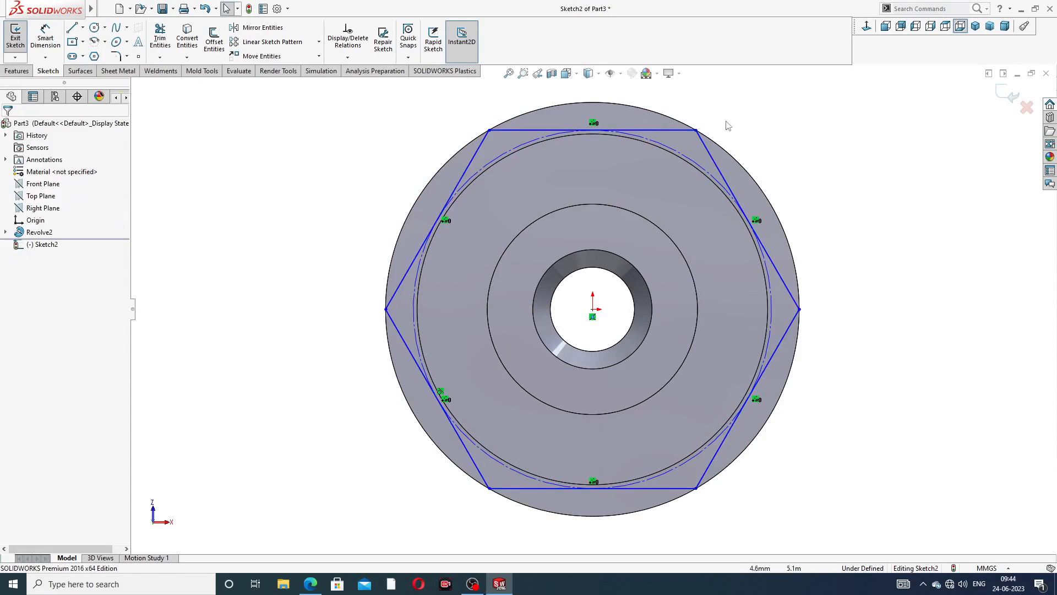
left_click(677, 130)
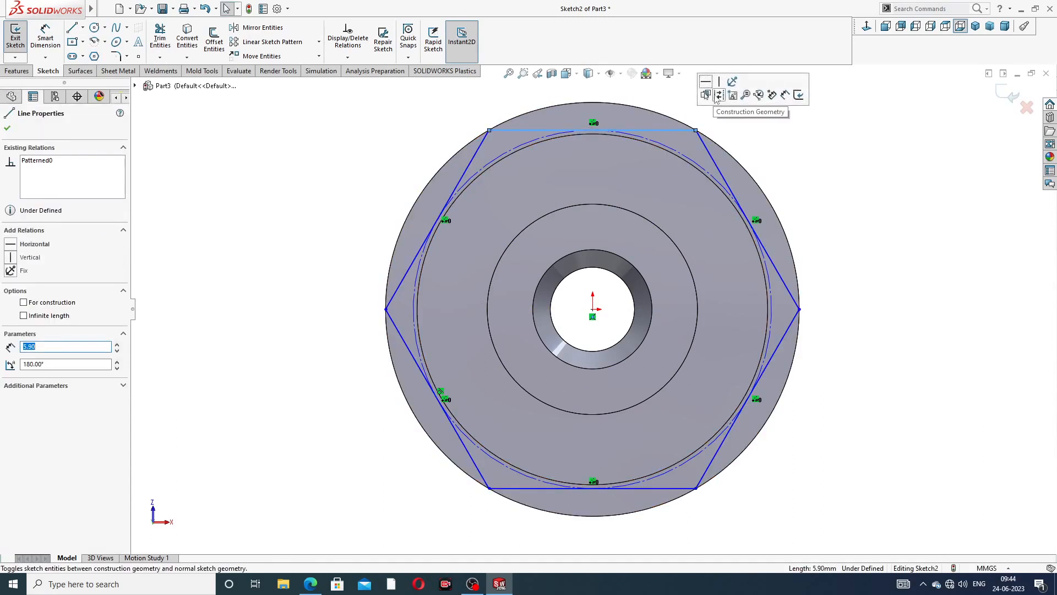
left_click(707, 83)
left_click(802, 141)
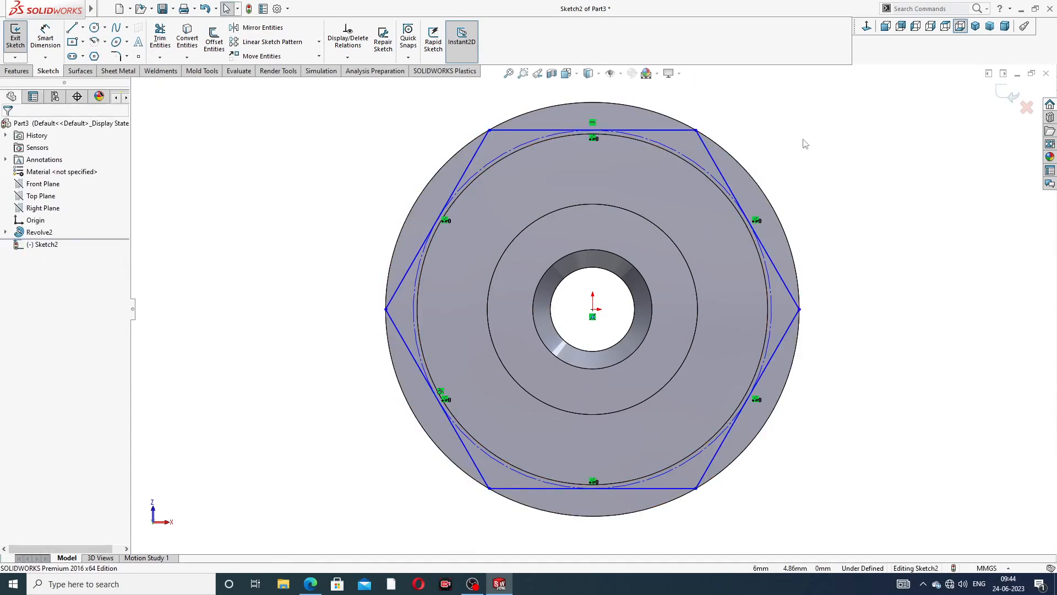
Dimension the hexagon's corner-to-corner width at 11.80 mm and check the hex shape in the grease nipple PDF
left_click(45, 37)
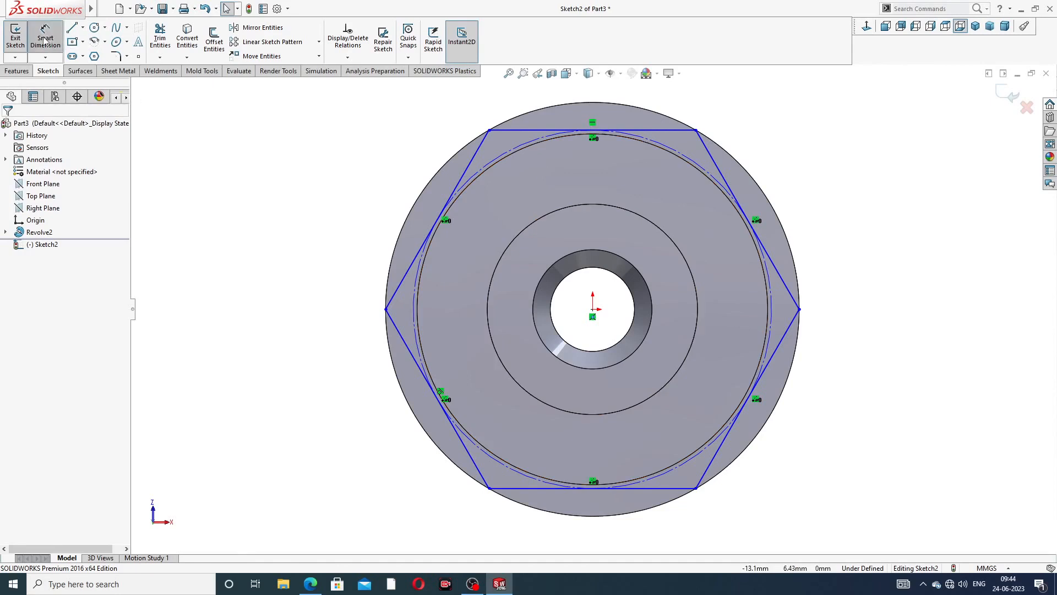
left_click(386, 309)
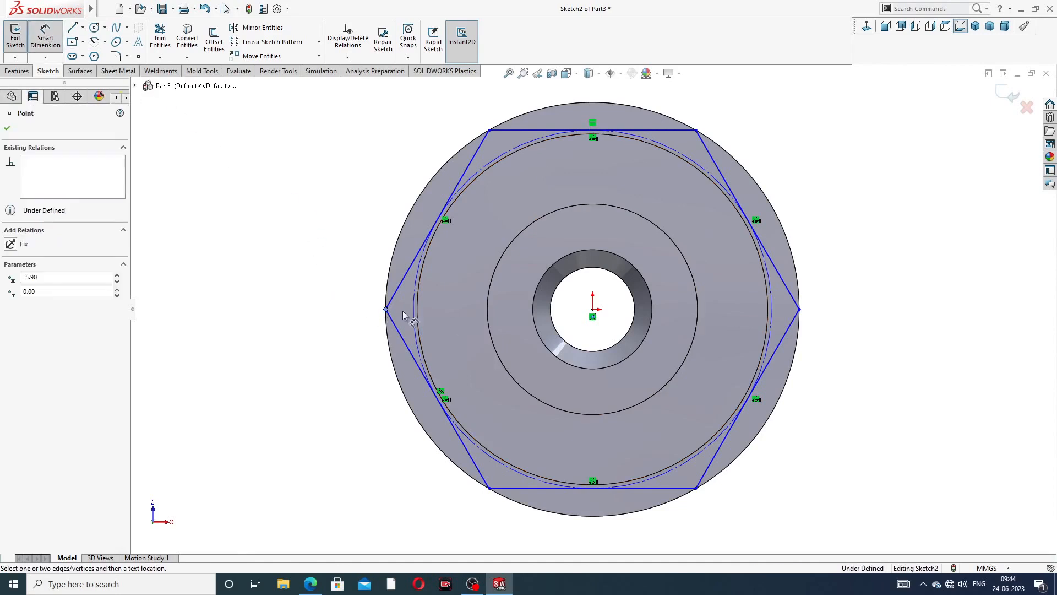
left_click(799, 309)
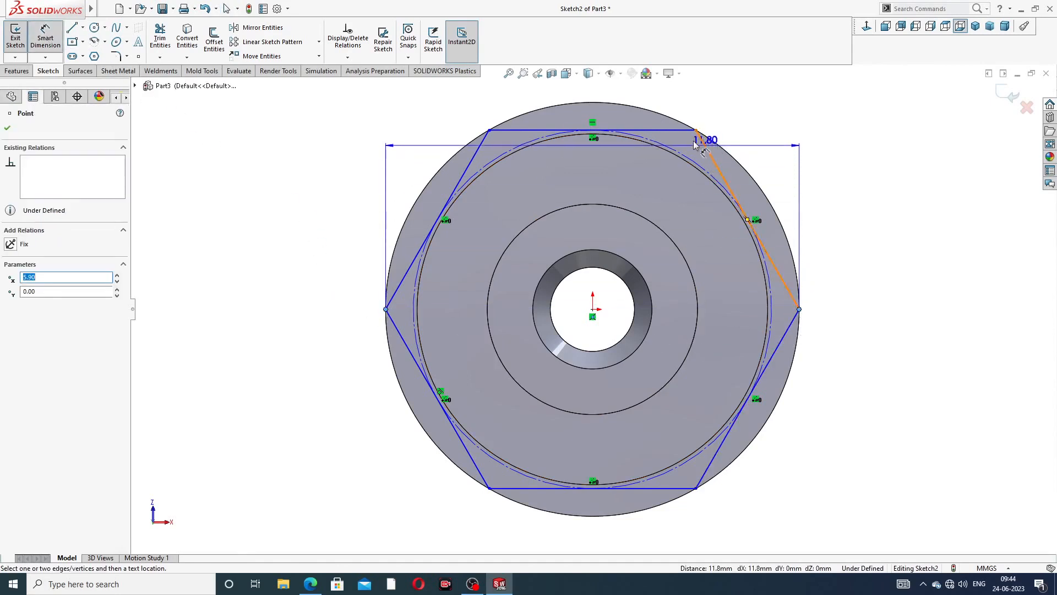
key("z")
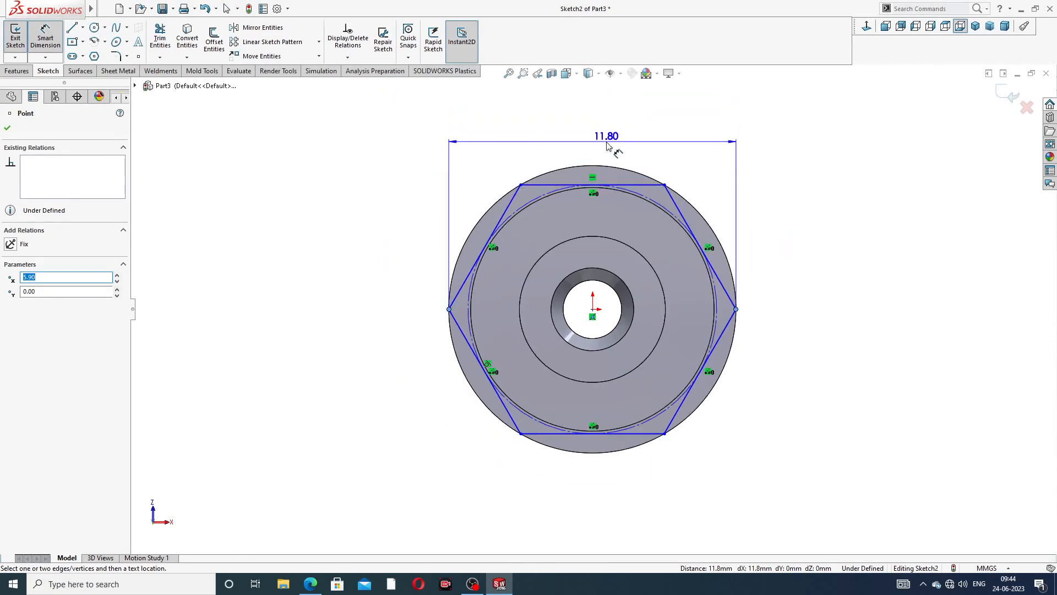
left_click(607, 146)
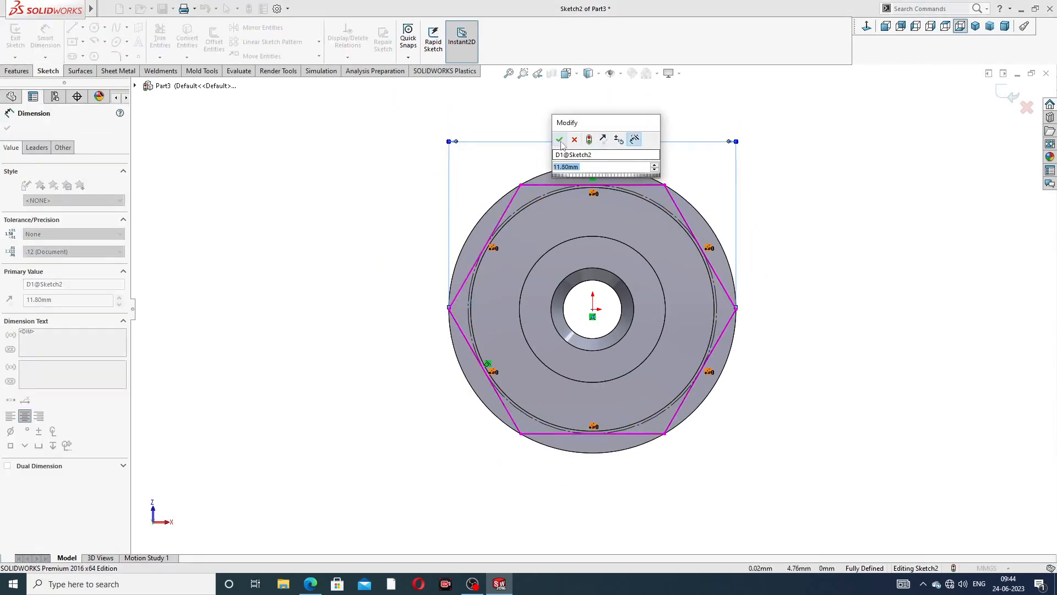
left_click(560, 140)
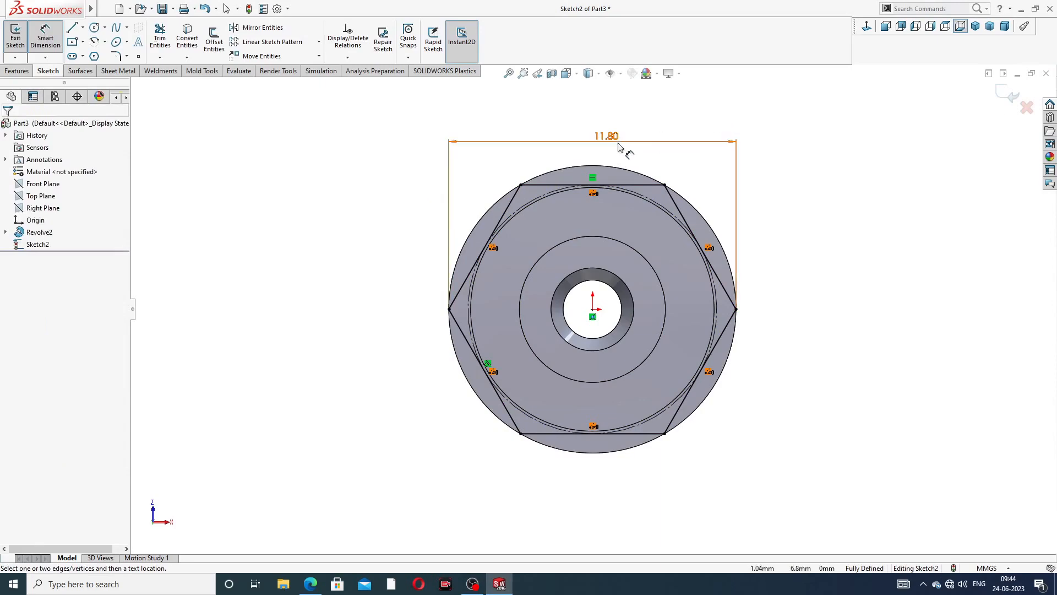
right_click(827, 132)
left_click(851, 164)
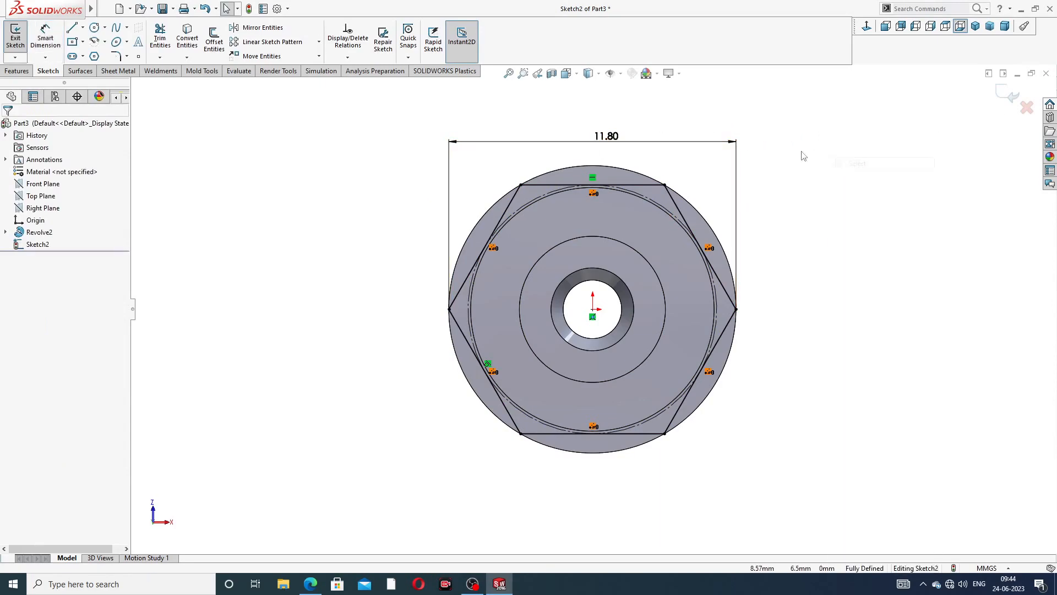
left_click(310, 584)
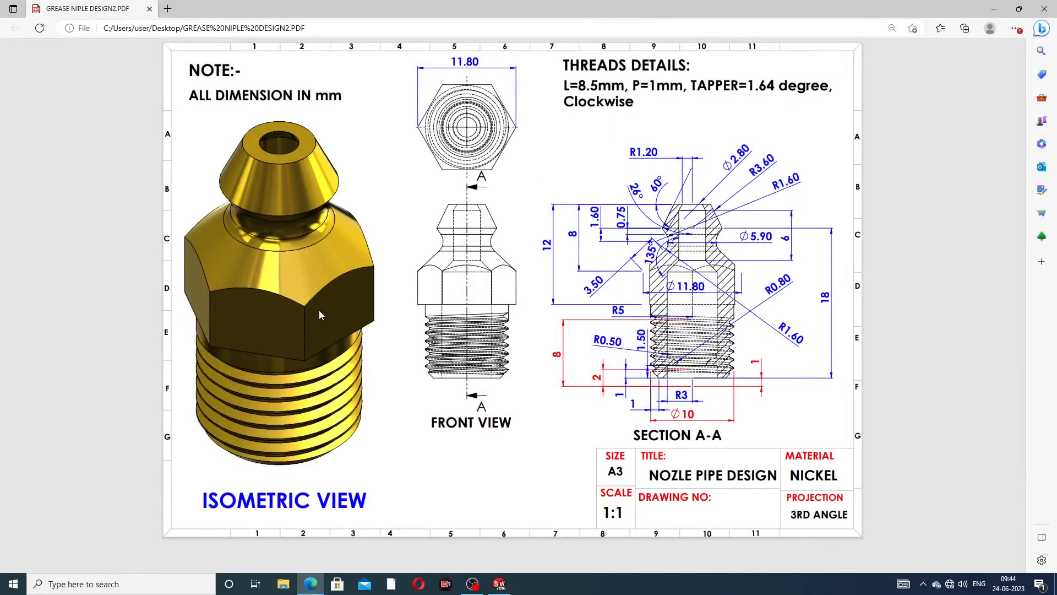
left_click(310, 582)
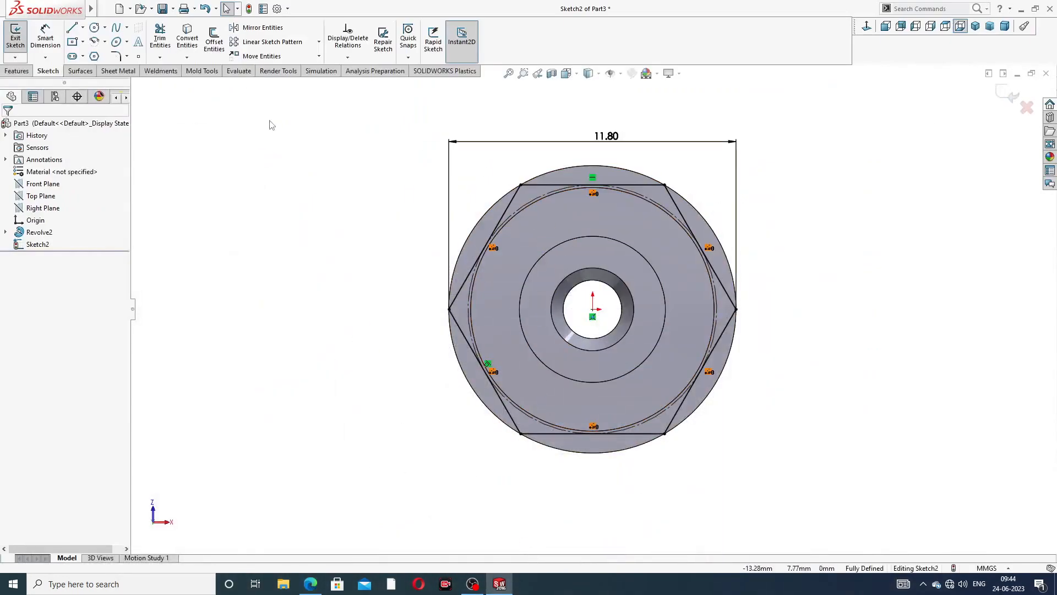
left_click(16, 70)
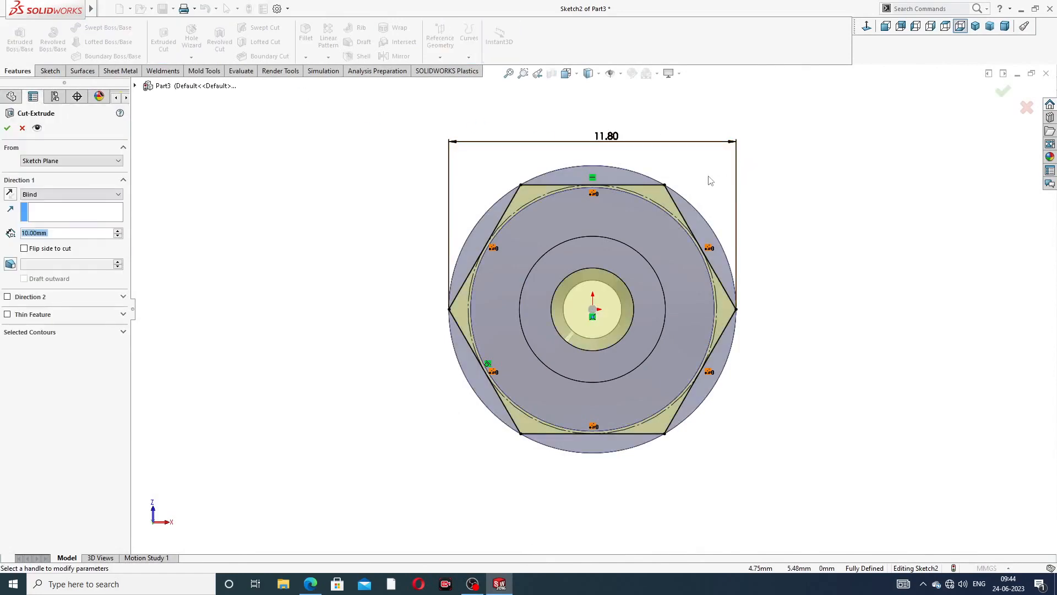
middle_click_drag(708, 175, 711, 192)
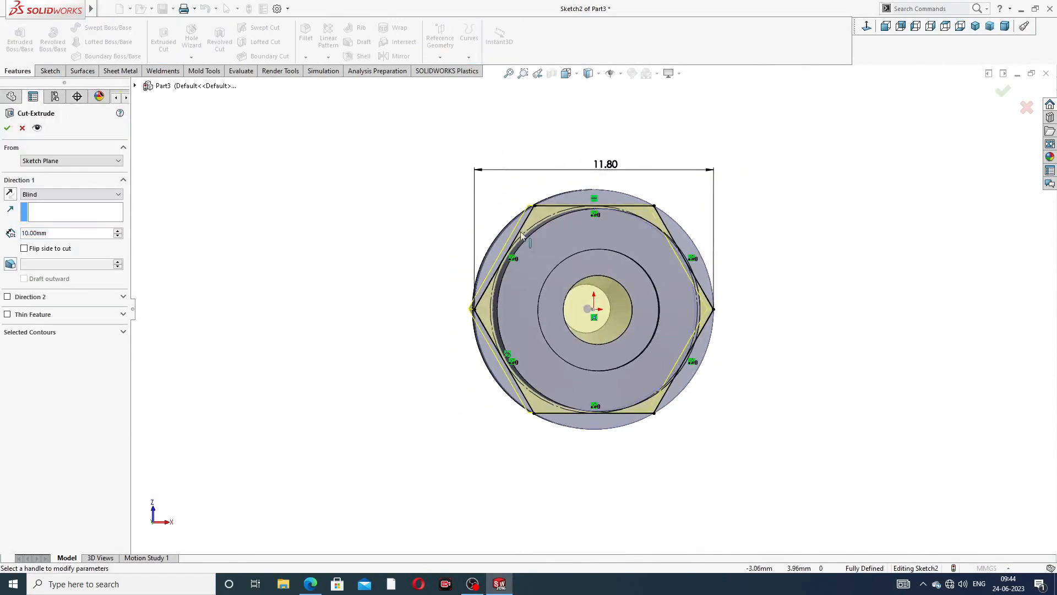
left_click(23, 129)
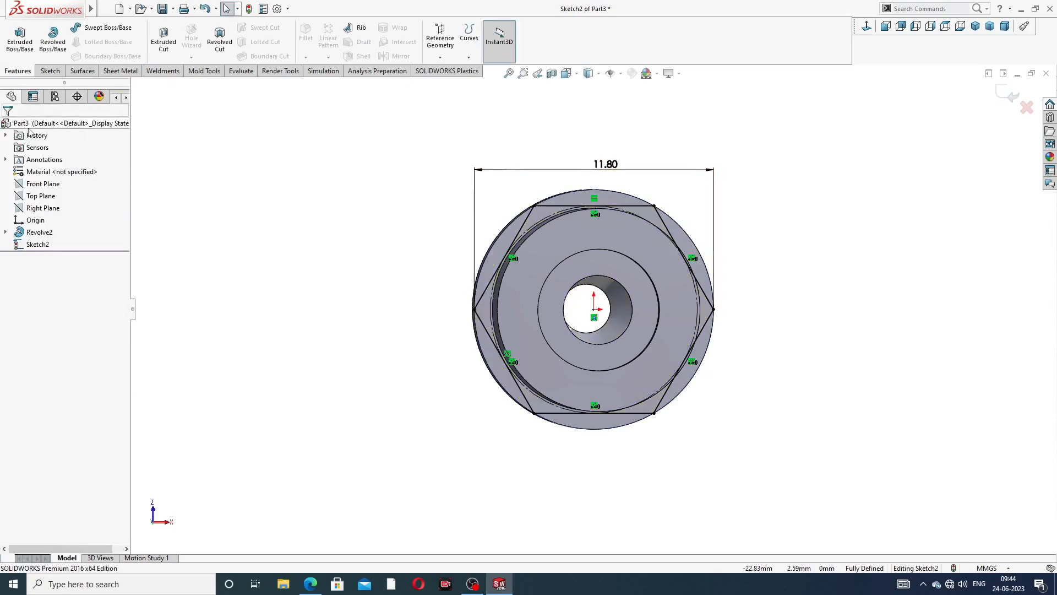
left_click(163, 38)
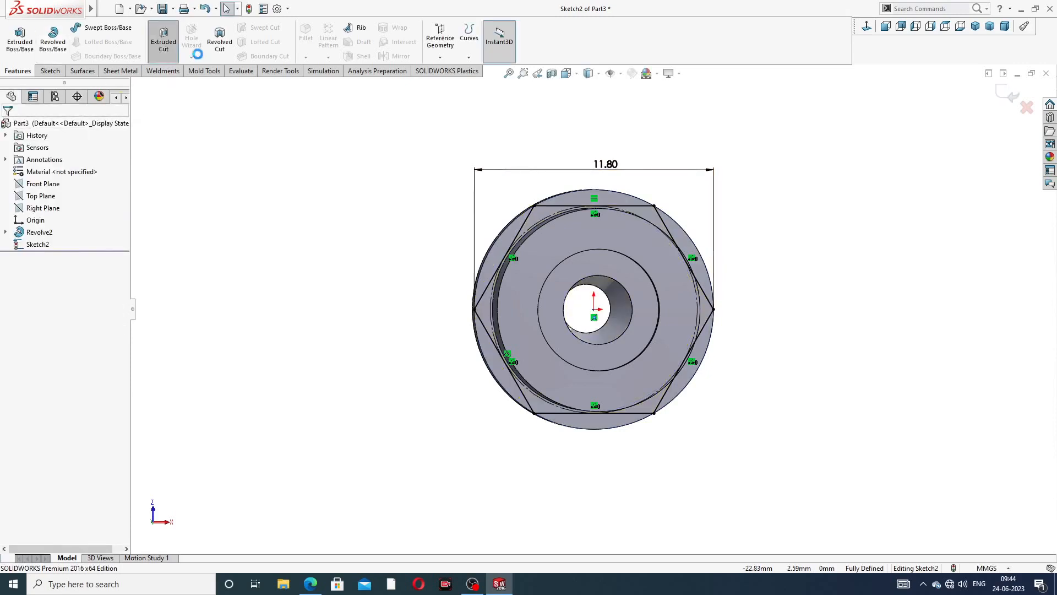
scroll(613, 233, "down", 3)
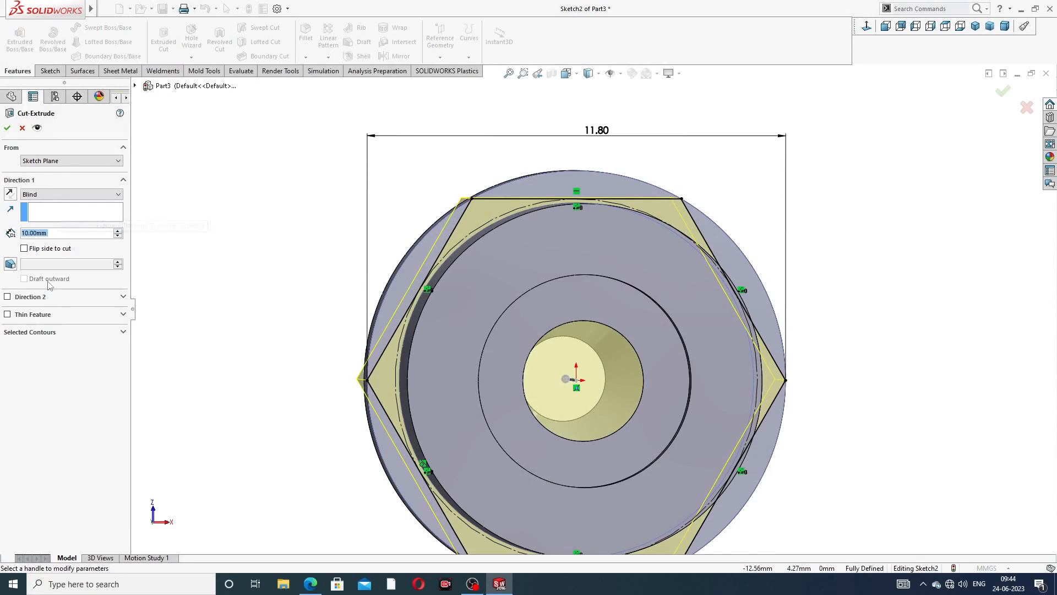
left_click(71, 214)
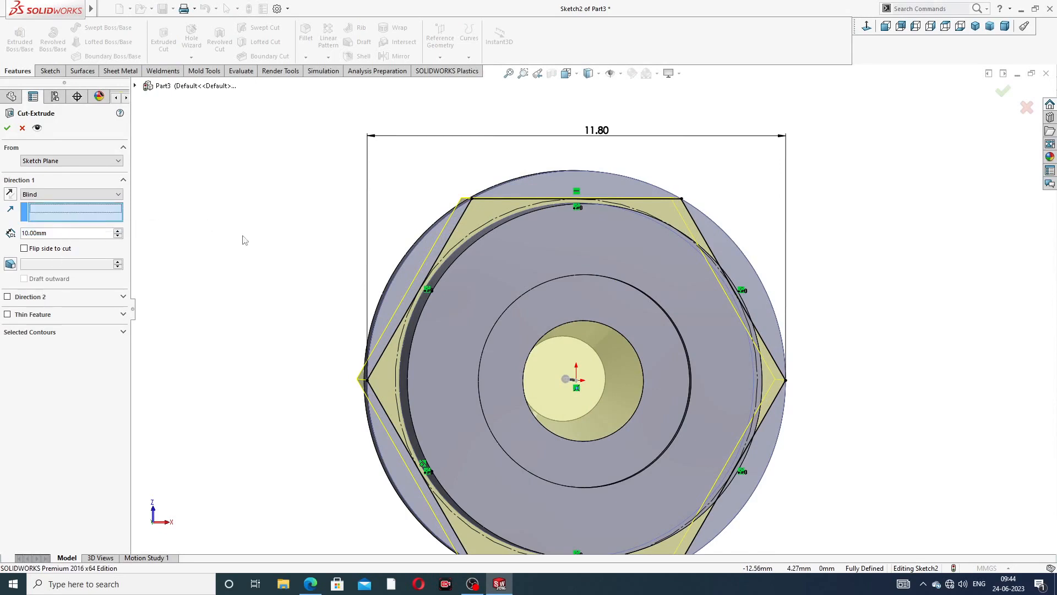
left_click(550, 187)
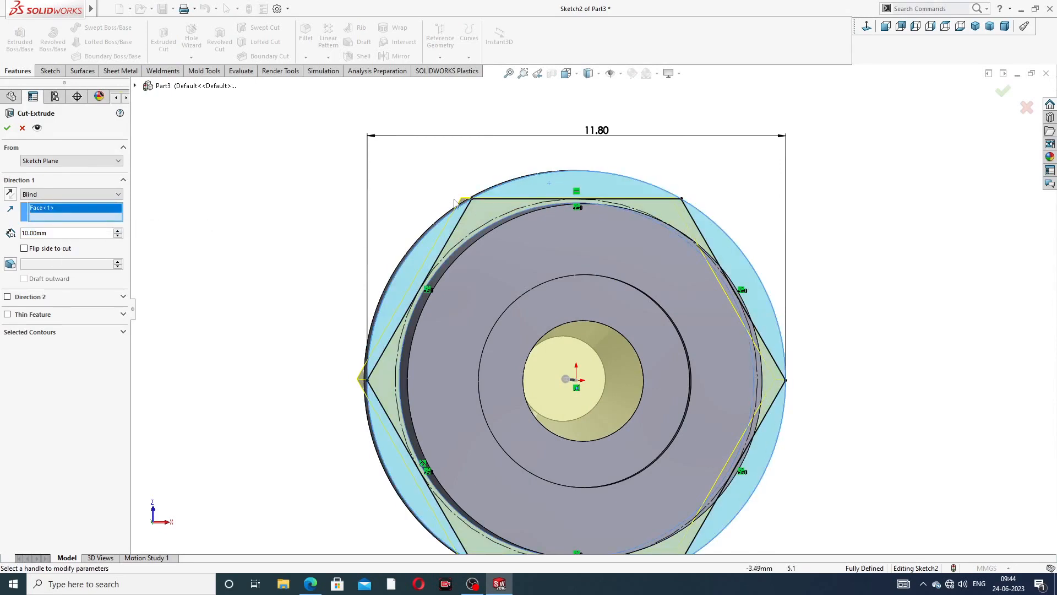
mouse_move(551, 187)
middle_mouse_down()
mouse_move(587, 290)
mouse_move(462, 293)
middle_mouse_up()
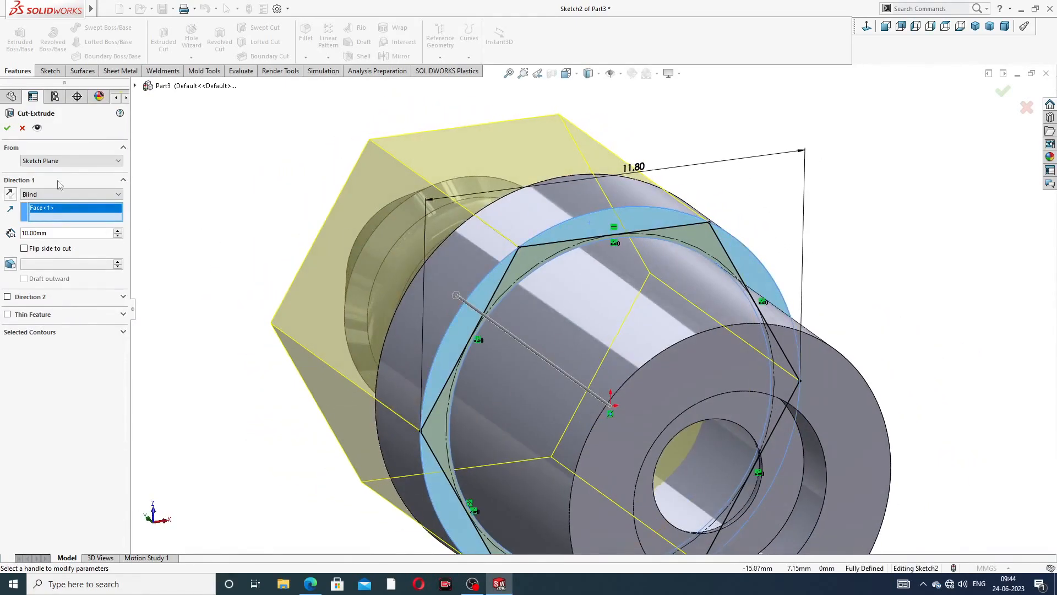
left_click(22, 129)
Extrude-cut the collar with the hexagon sketch to a blind depth of 10 mm, flipping the side so material outside the hexagon is removed
middle_click_drag(710, 278, 679, 243)
left_click(657, 173)
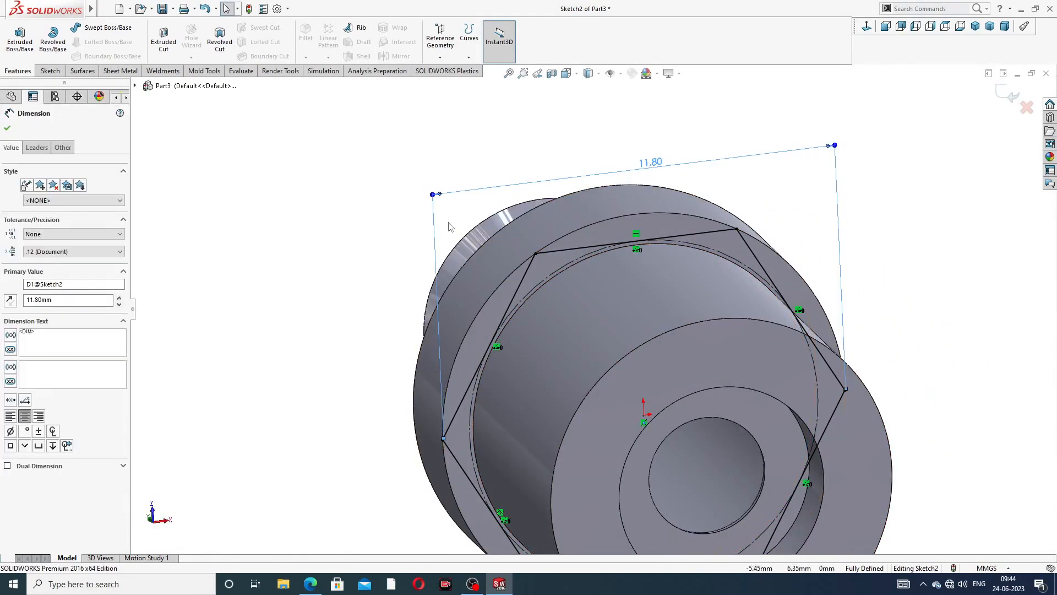
left_click(163, 52)
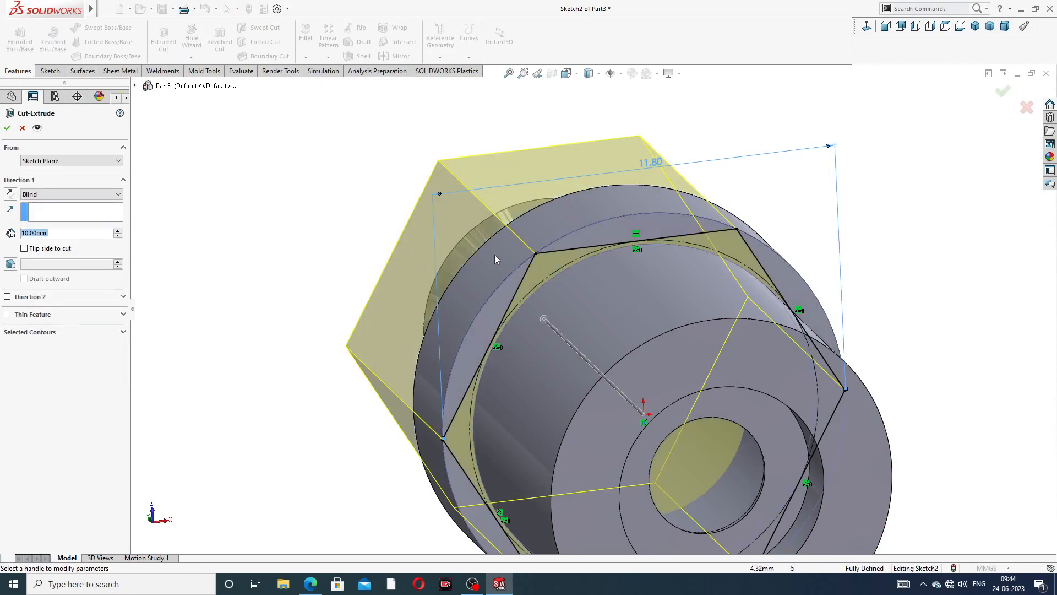
mouse_move(494, 254)
middle_mouse_down()
mouse_move(462, 207)
mouse_move(632, 198)
mouse_move(646, 179)
mouse_move(590, 217)
mouse_move(564, 208)
mouse_move(490, 245)
middle_mouse_up()
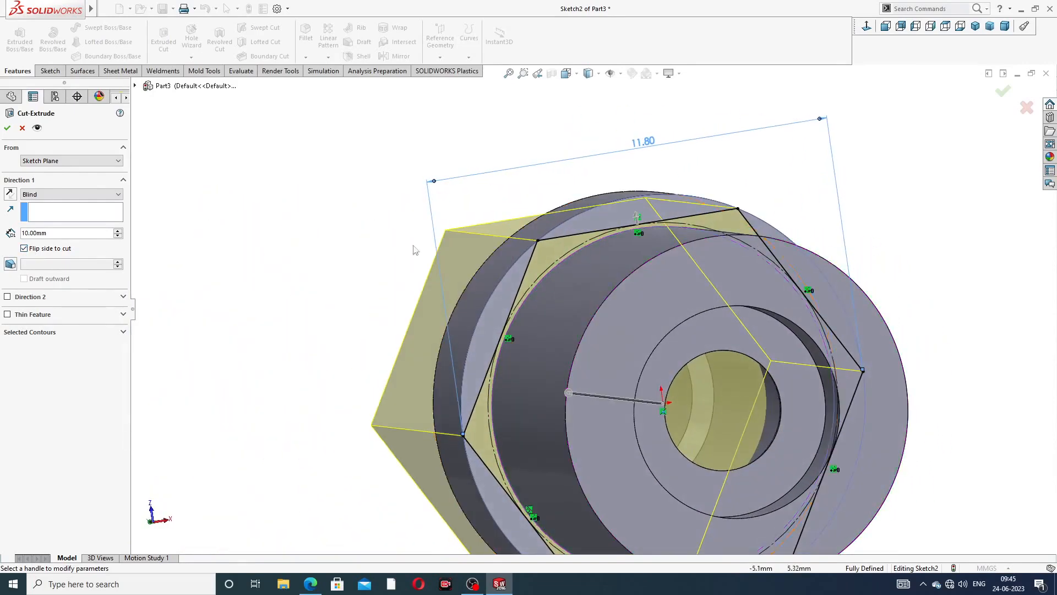
key("Return")
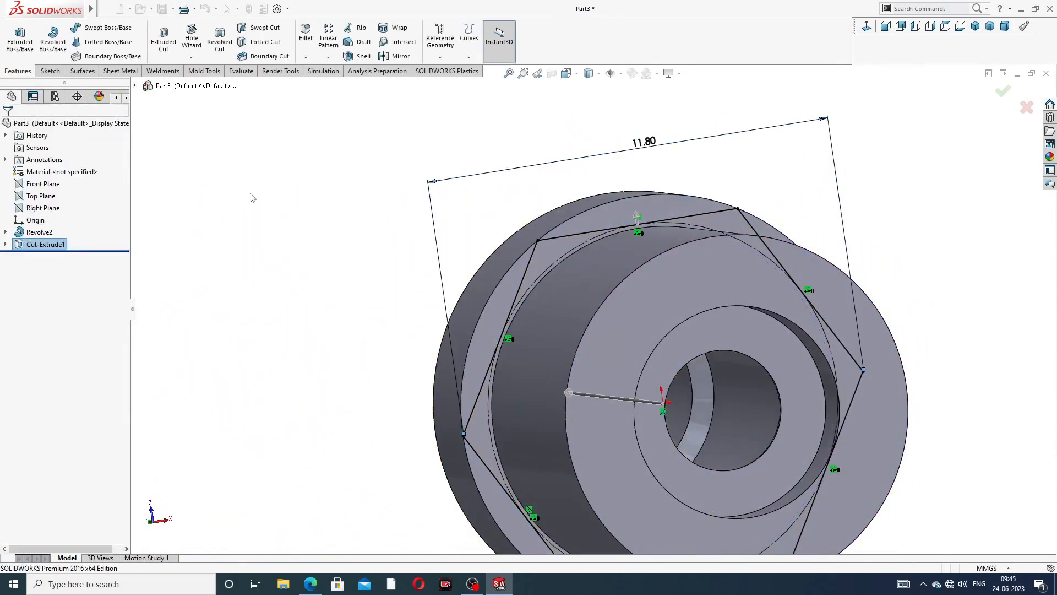
middle_click_drag(461, 243, 645, 202)
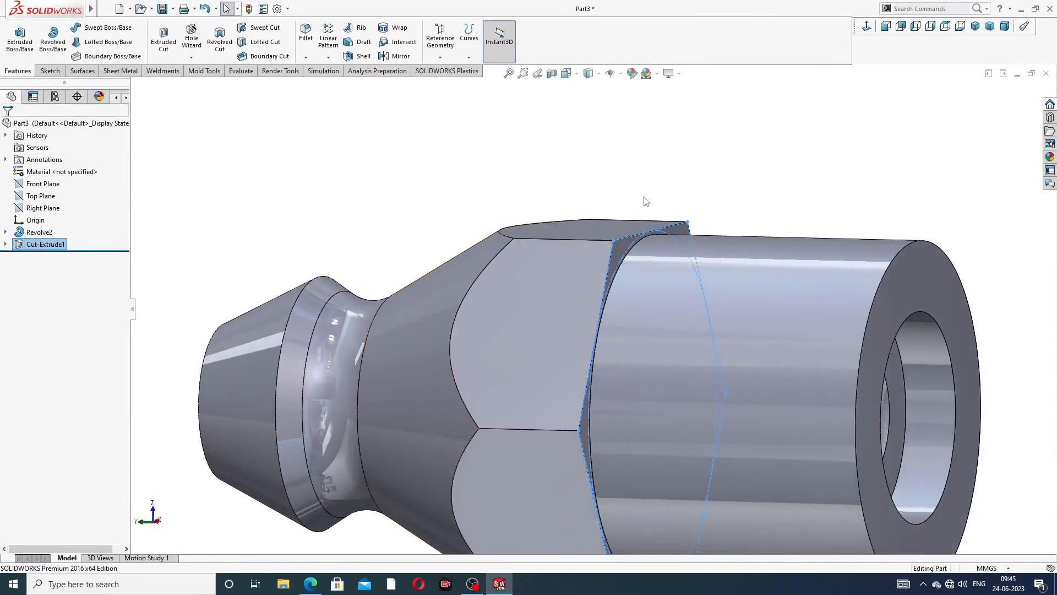
scroll(727, 208, "up", 5)
middle_click_drag(720, 236, 732, 182)
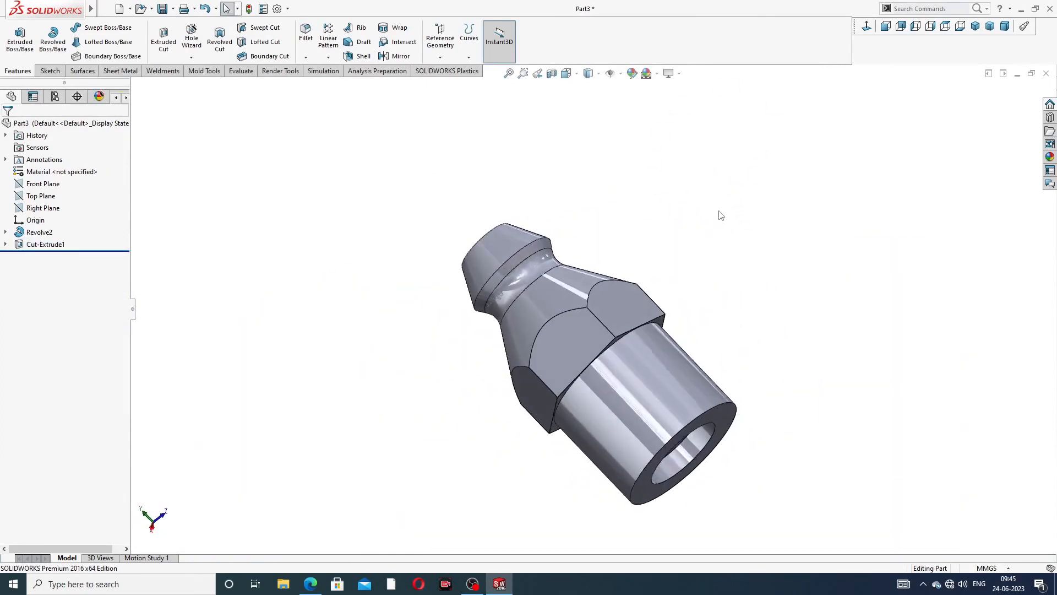
scroll(640, 346, "down", 2)
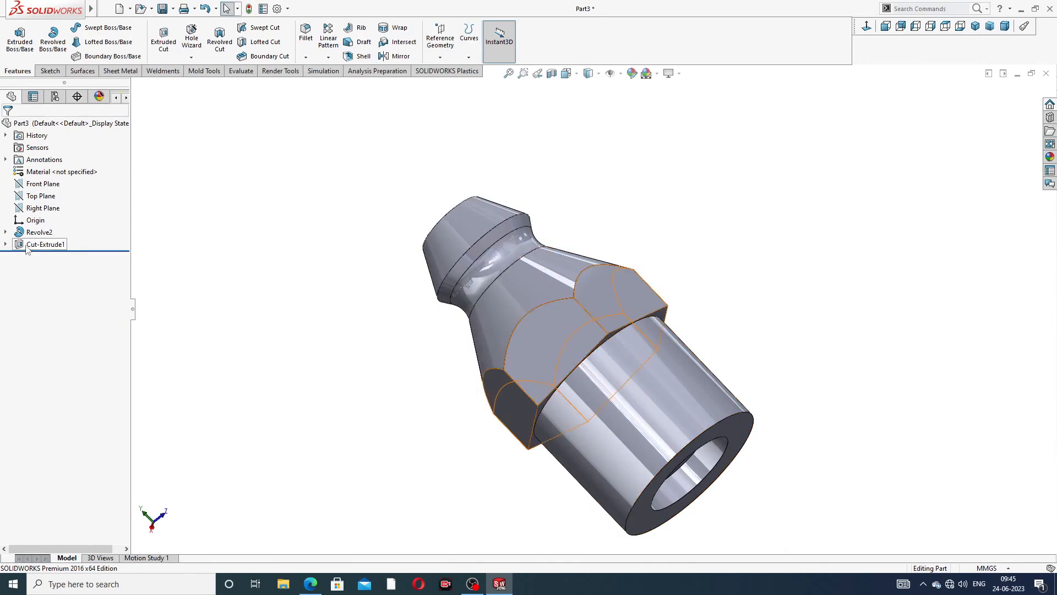
Reopen the revolve's profile sketch face-on and set the vertical distance from the head's widest edge to the collar's underside to 11 mm
left_click(5, 232)
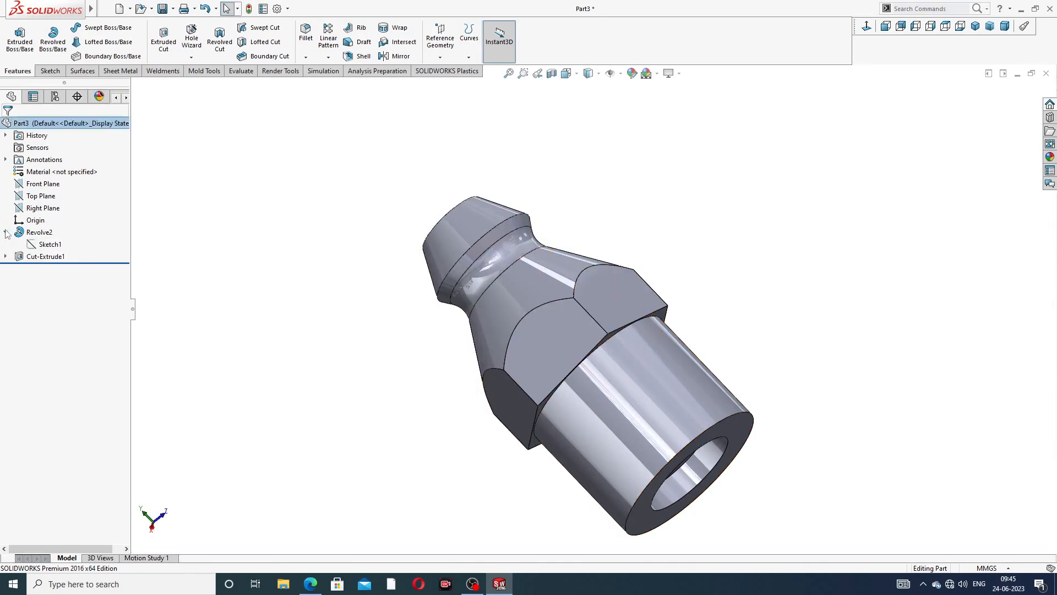
left_click(50, 244)
left_click(44, 212)
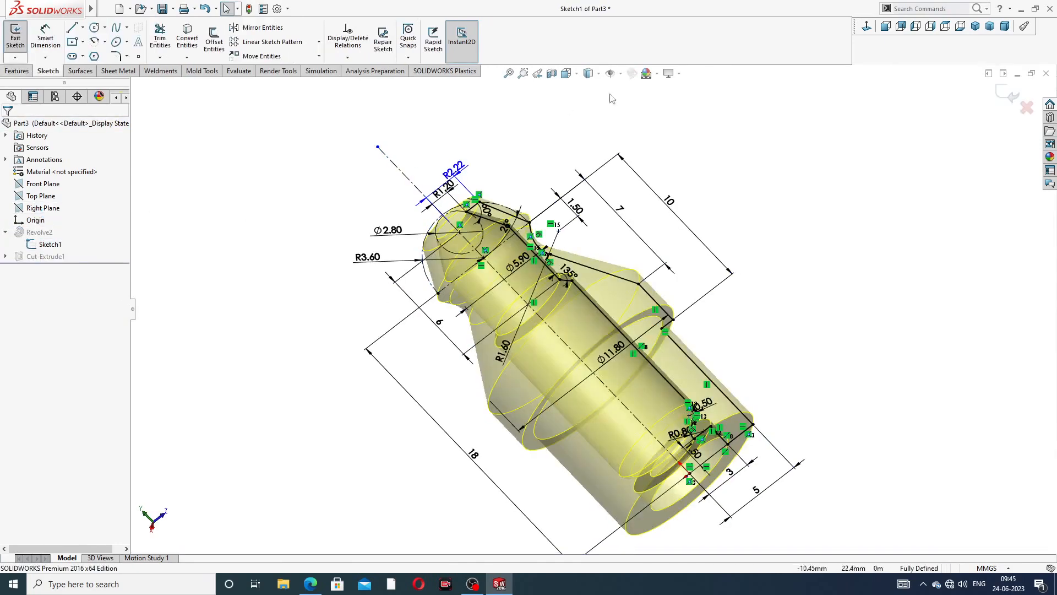
left_click(867, 27)
scroll(496, 283, "down", 2)
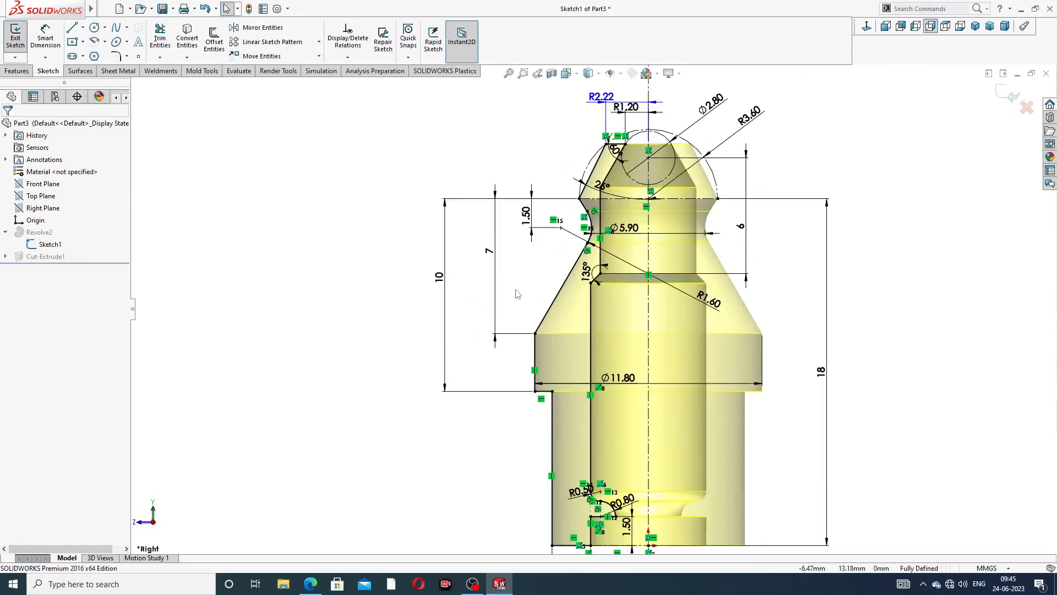
double_click(439, 278)
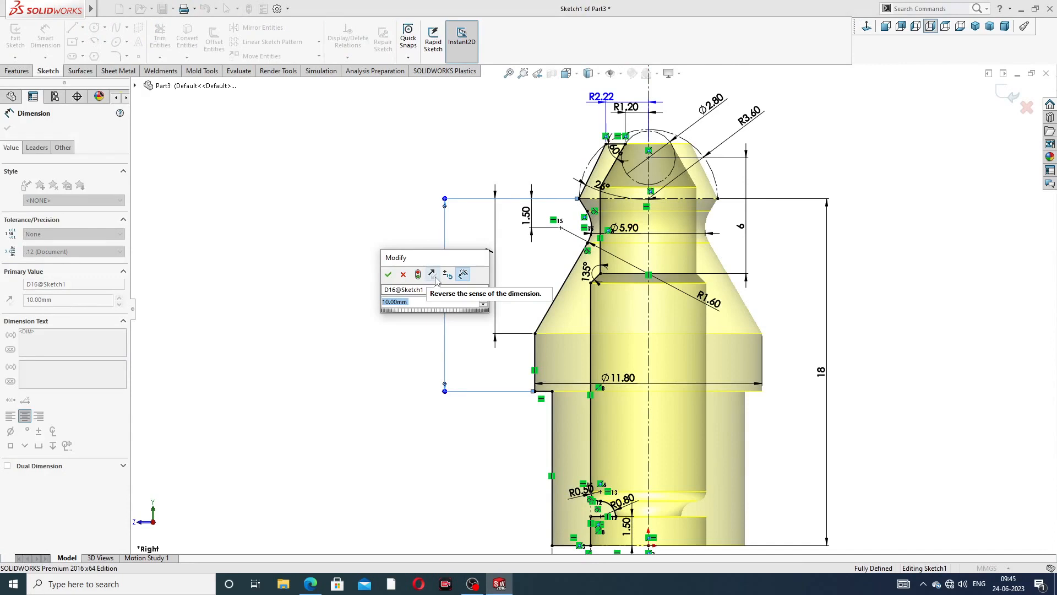
type("11.")
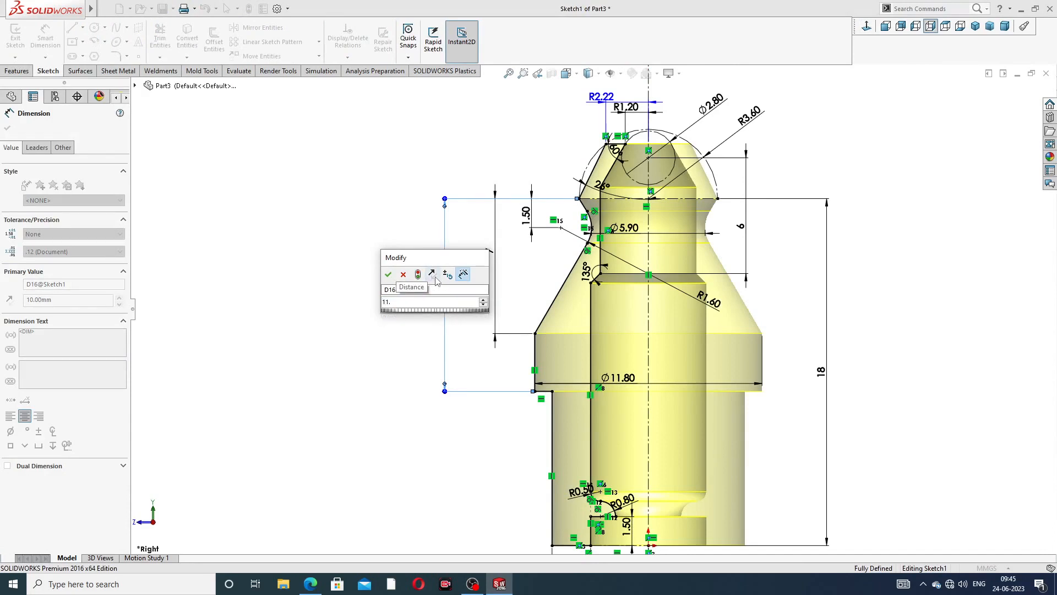
key("BackSpace")
key("Return")
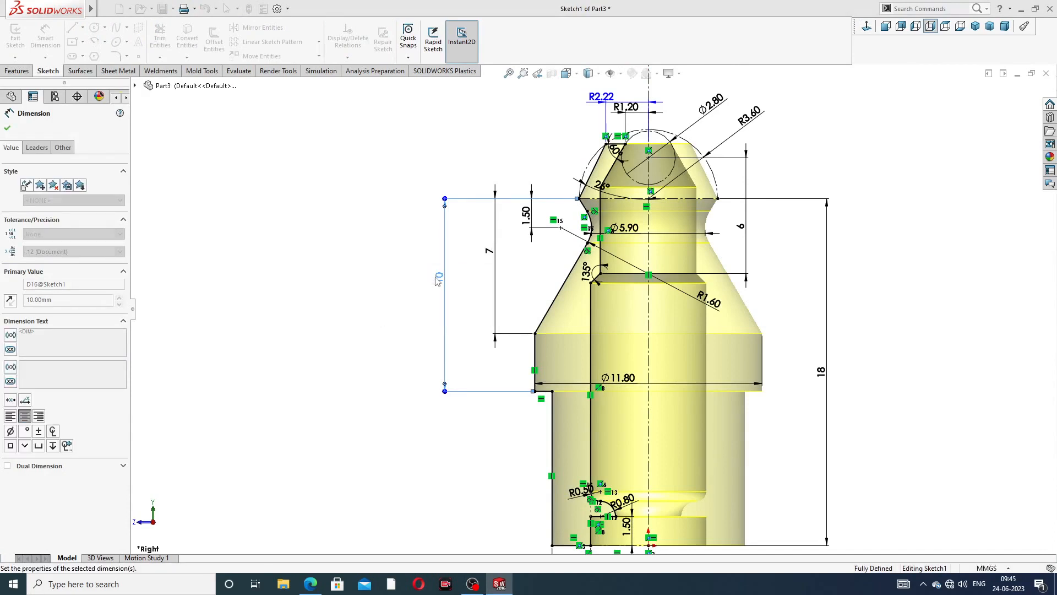
key("Escape")
Set the vertical distance from the head's widest edge to the collar's upper corner to 7.5 mm and exit the sketch to rebuild the part
double_click(489, 251)
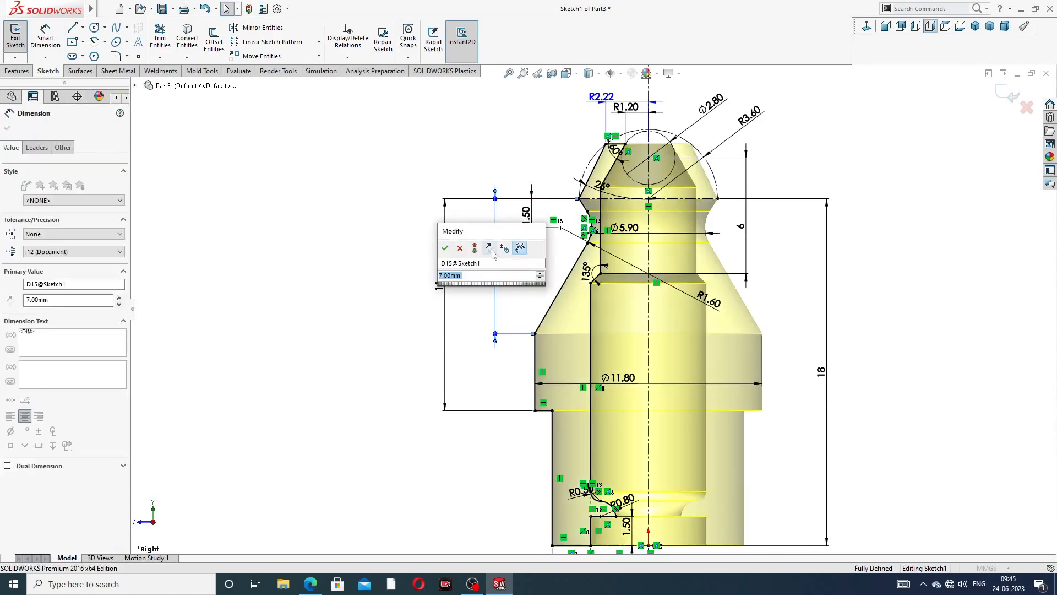
type("7.5")
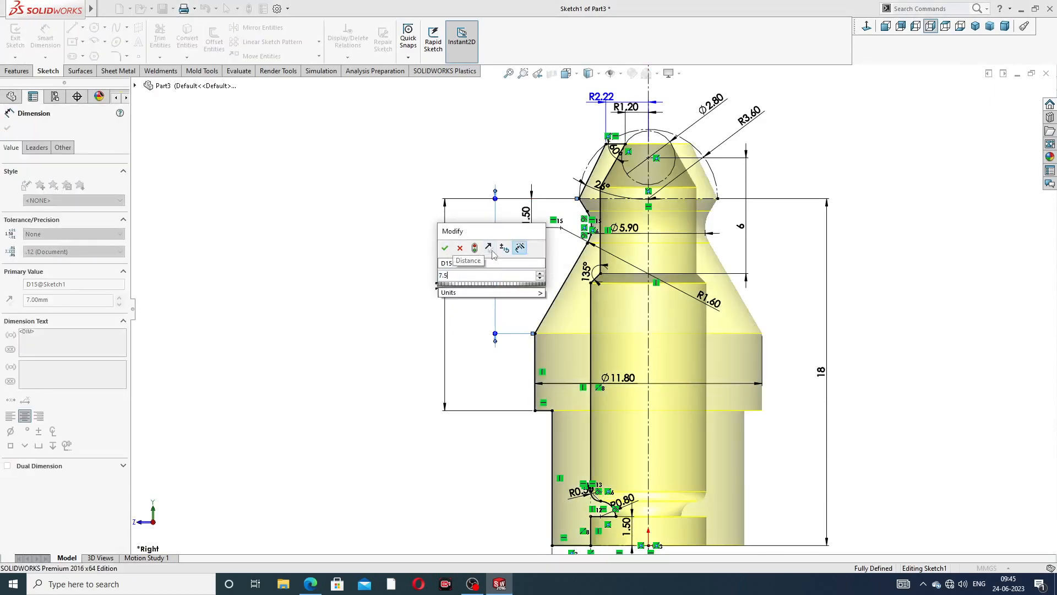
key("Return")
key("Escape")
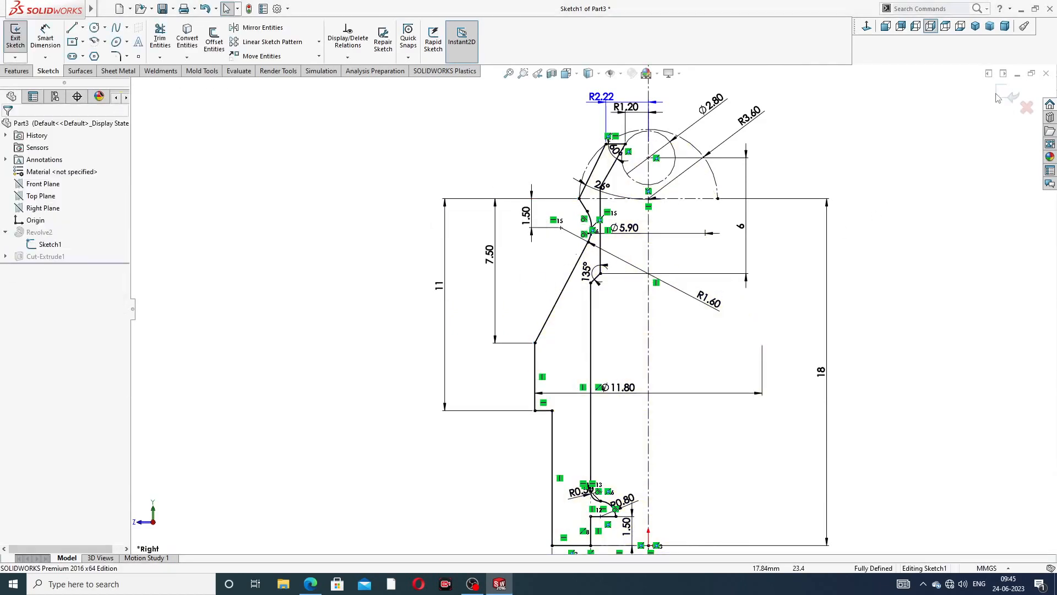
left_click(1013, 97)
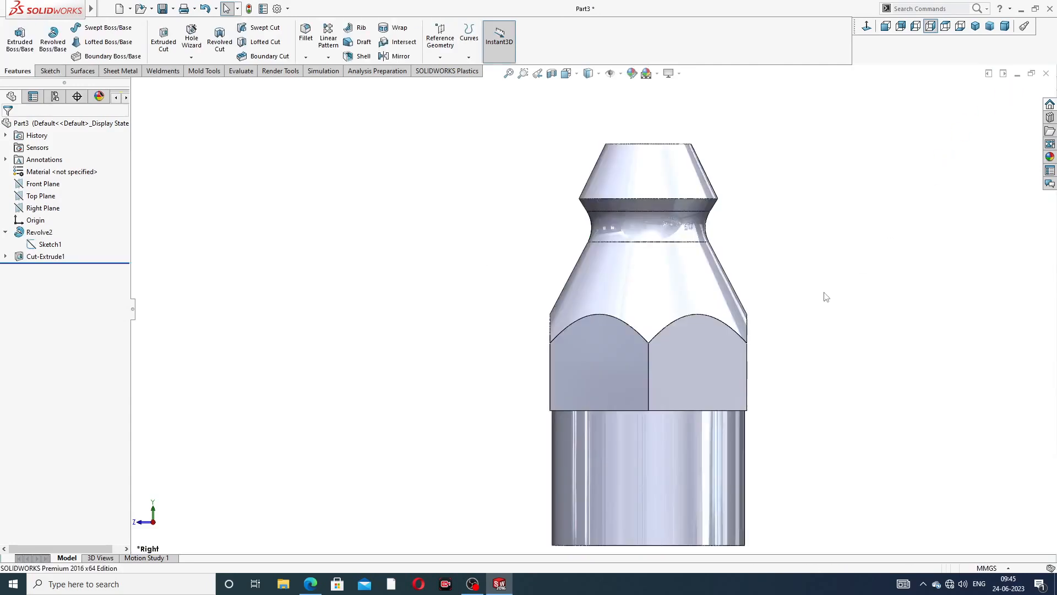
middle_click_drag(828, 328, 691, 214)
middle_click_drag(758, 168, 756, 227)
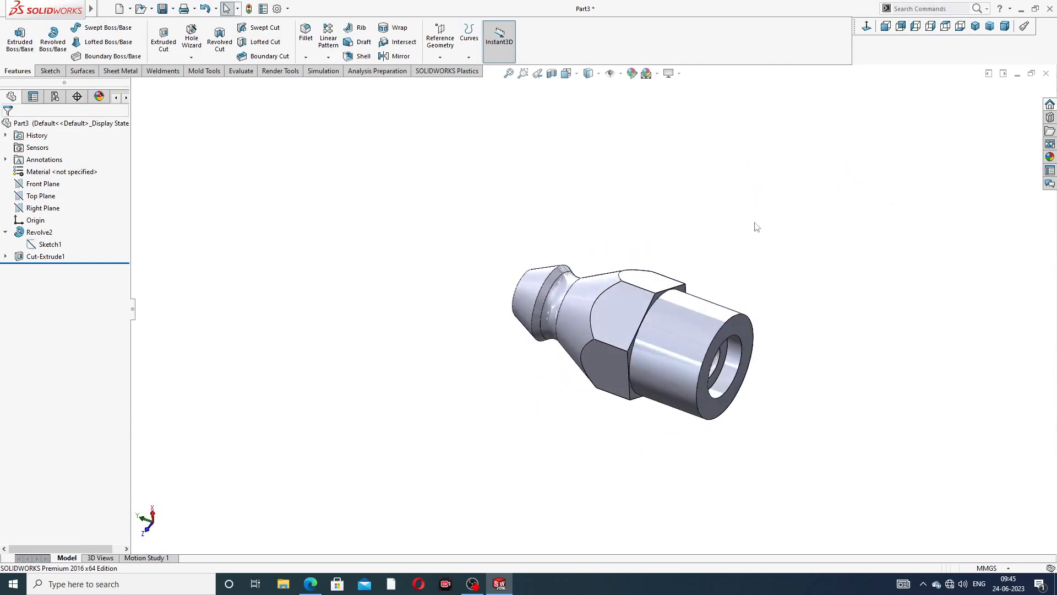
Open the hexagonal cut feature for editing and set its blind depth to 8.5 mm
left_click(6, 232)
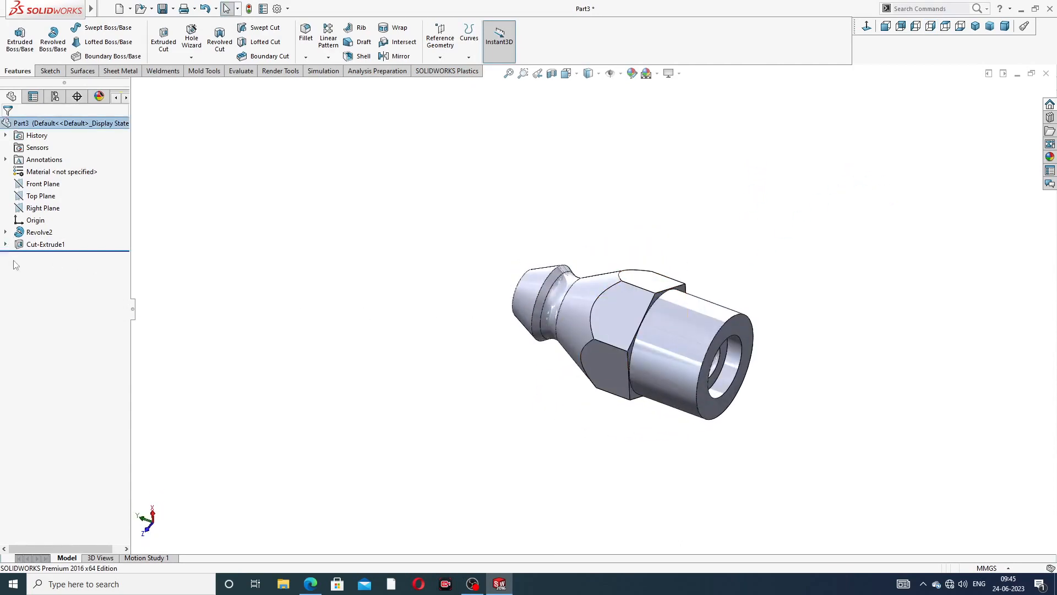
left_click(40, 244)
left_click(46, 215)
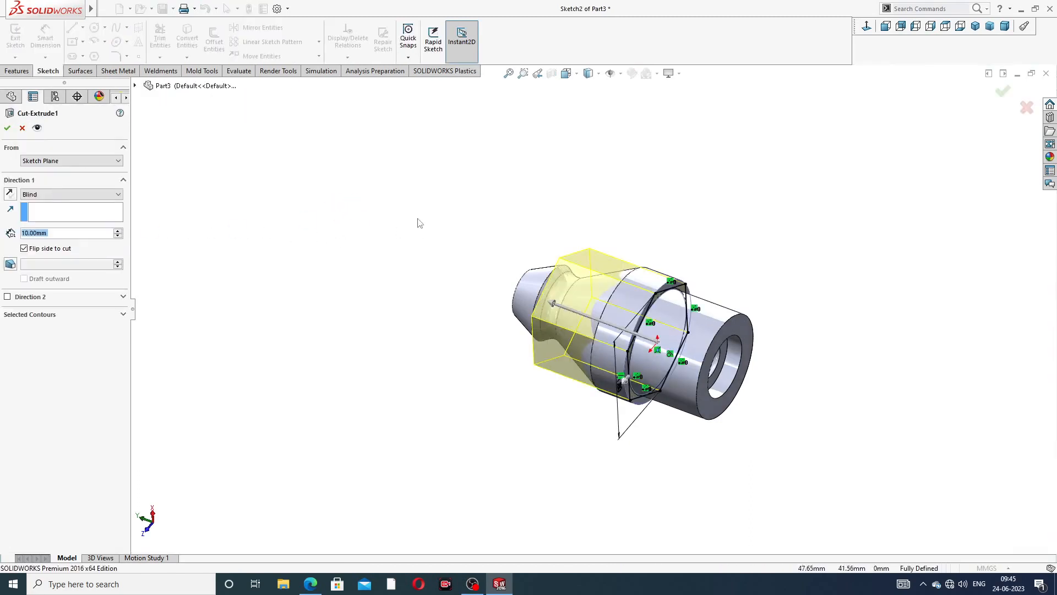
middle_click_drag(418, 222, 383, 267)
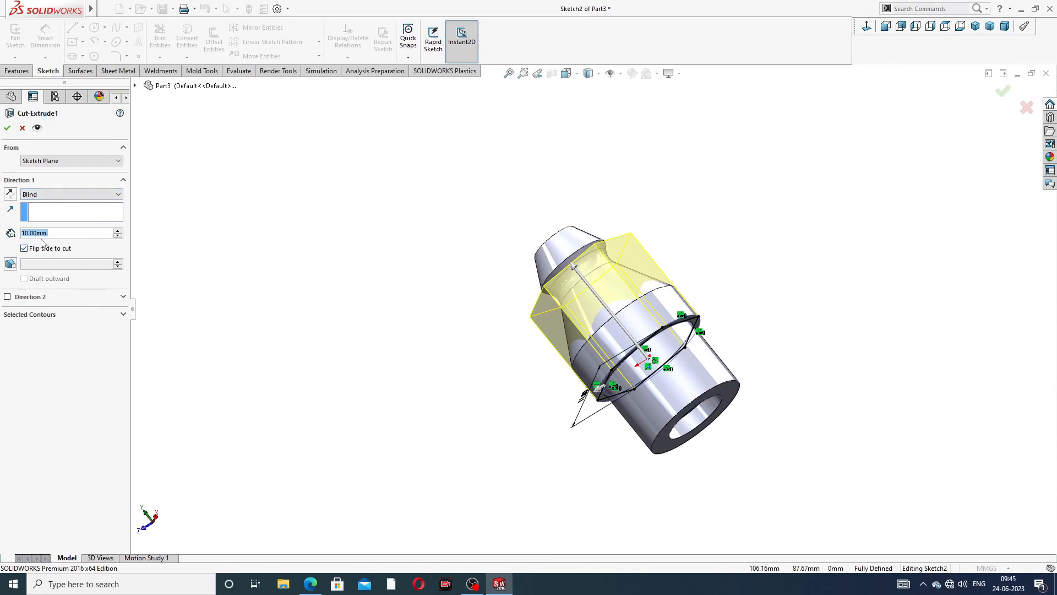
type("8")
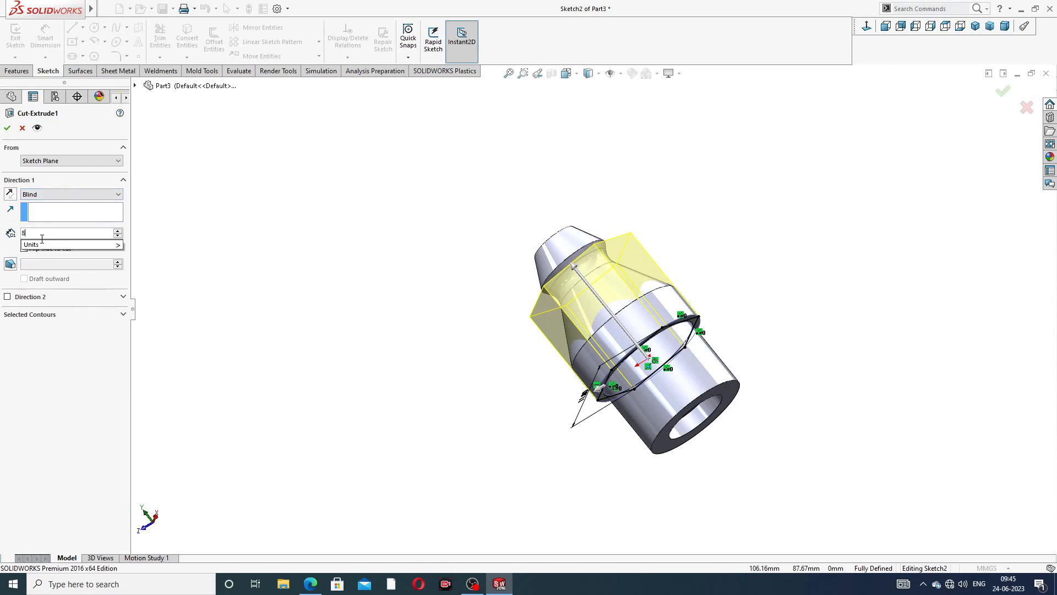
type(".5")
key("Return")
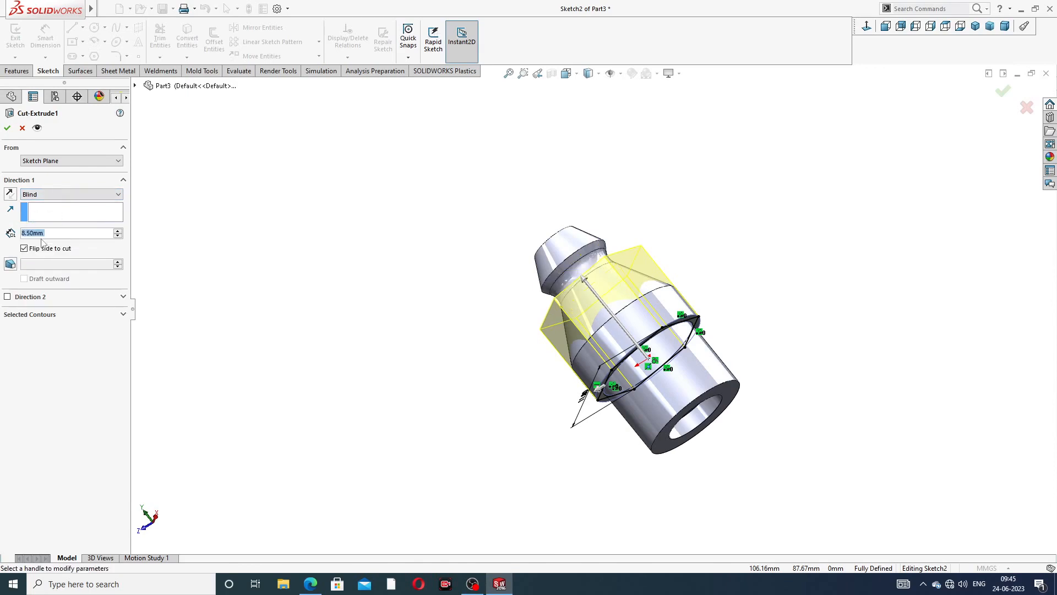
middle_click_drag(573, 226, 651, 164)
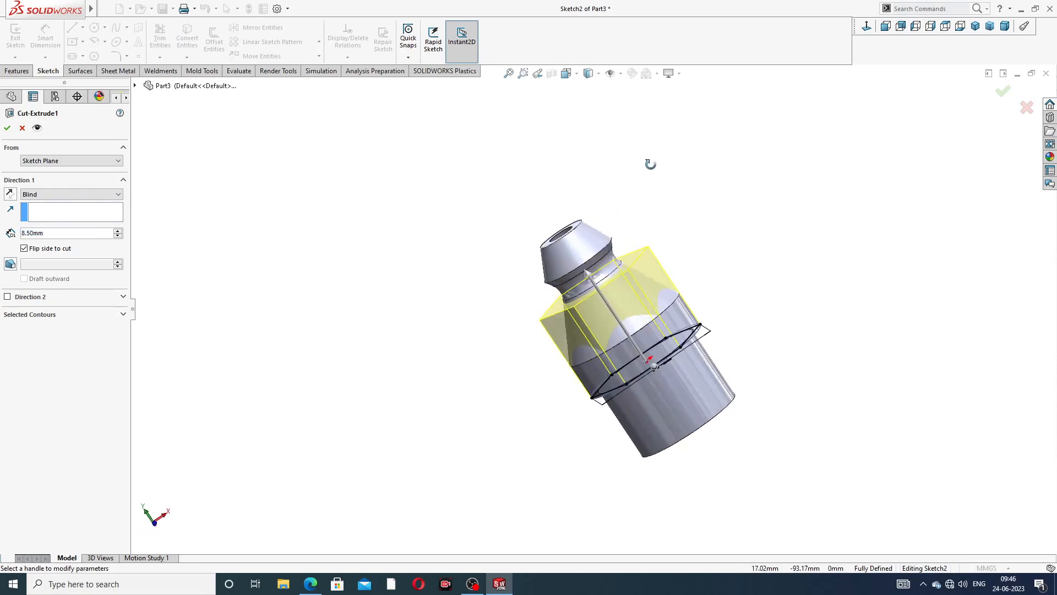
Change the hexagonal cut's end condition to Through All and accept the edited feature
left_click(54, 196)
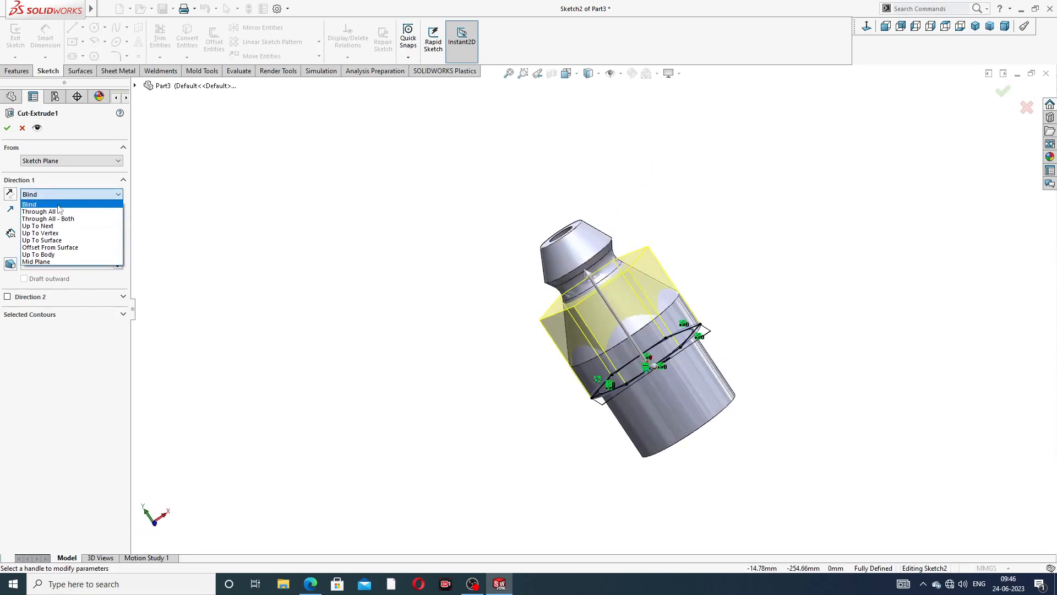
left_click(55, 211)
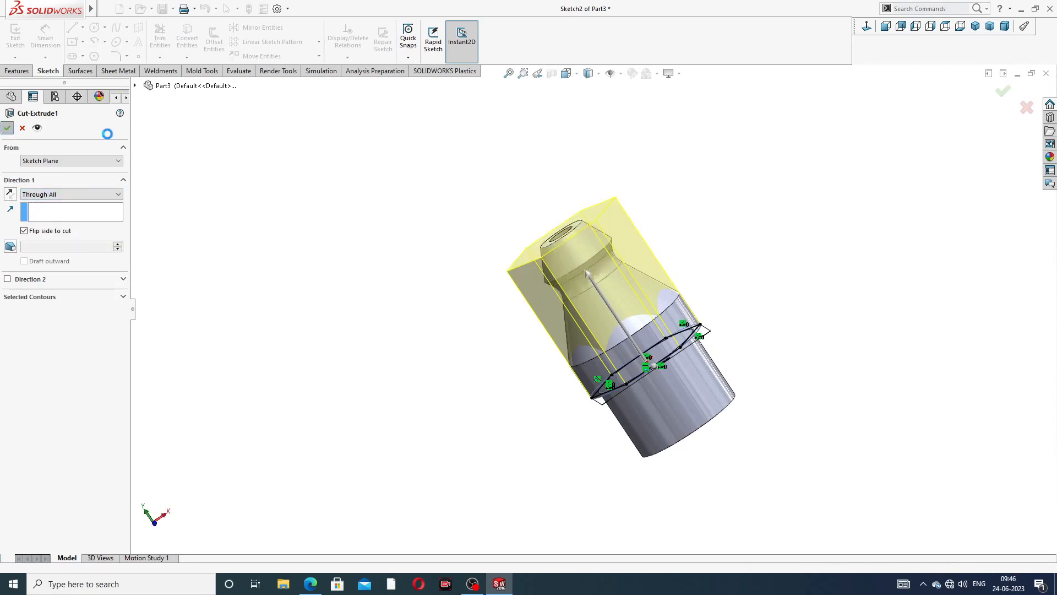
left_click(7, 128)
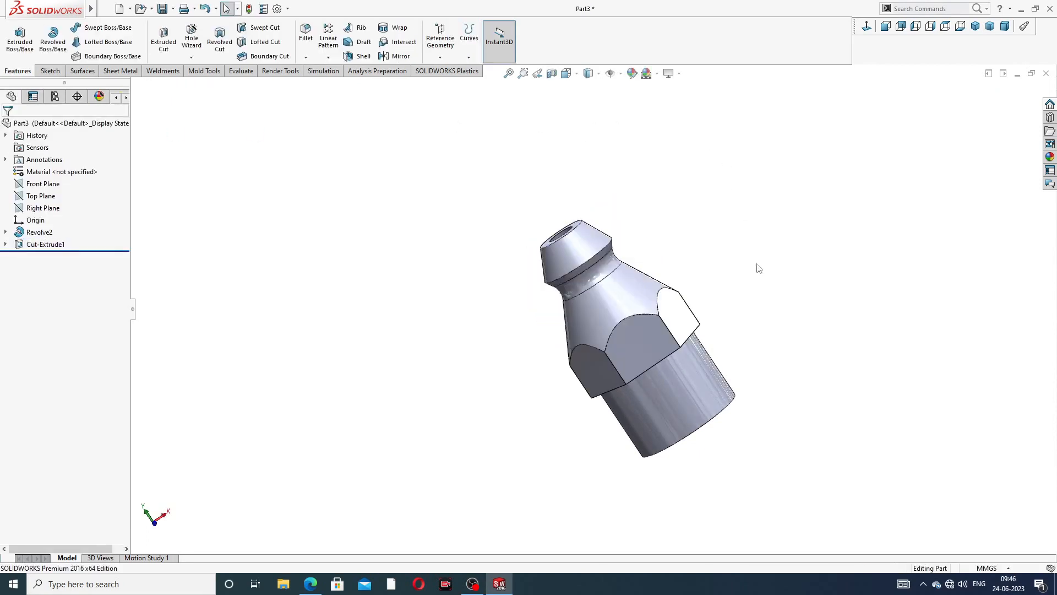
middle_click_drag(758, 269, 835, 82)
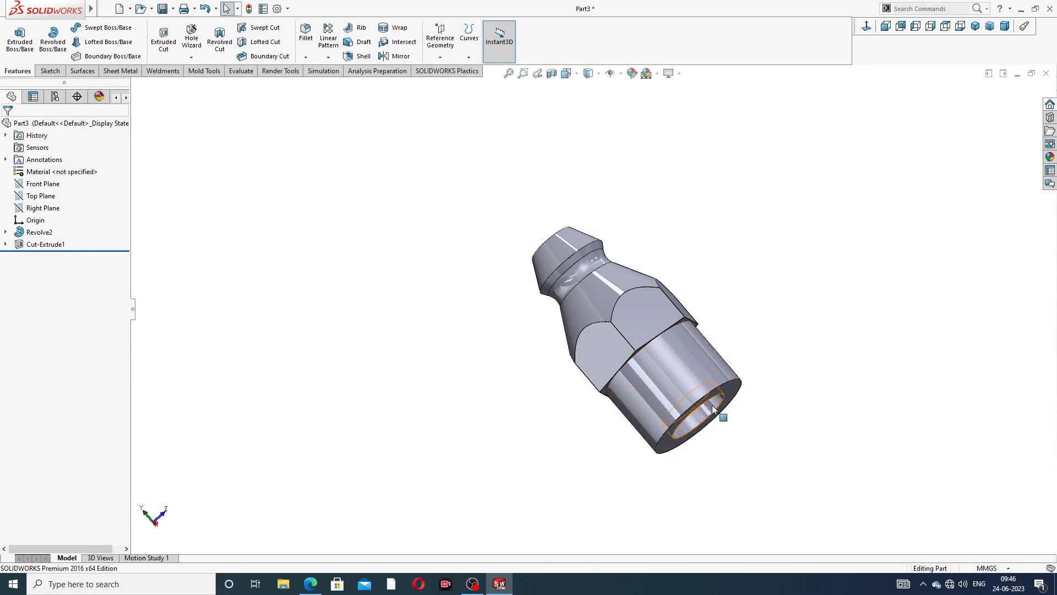
scroll(703, 404, "down", 2)
middle_click_drag(738, 219, 784, 89)
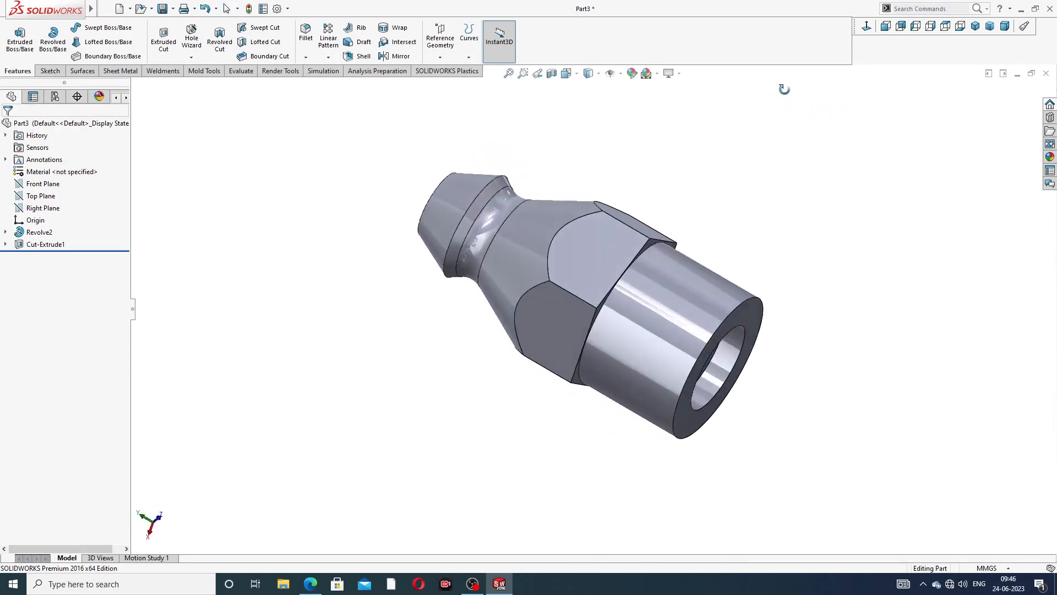
scroll(756, 303, "up", 2)
scroll(695, 347, "down", 3)
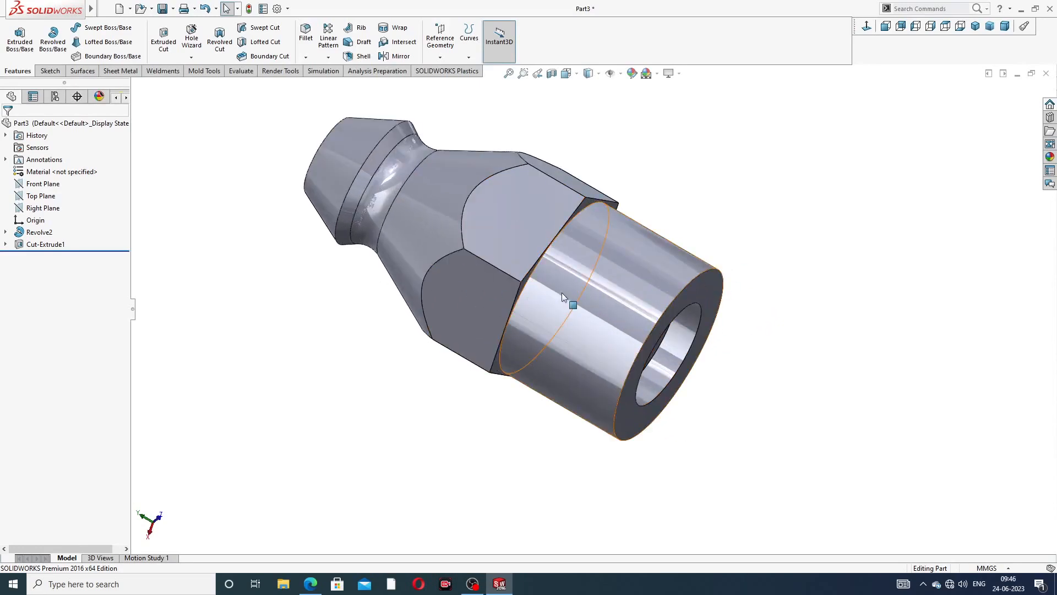
Chamfer the outer edge at the shank's open end with a 1 mm distance and 45° angle
middle_click_drag(561, 294, 589, 169)
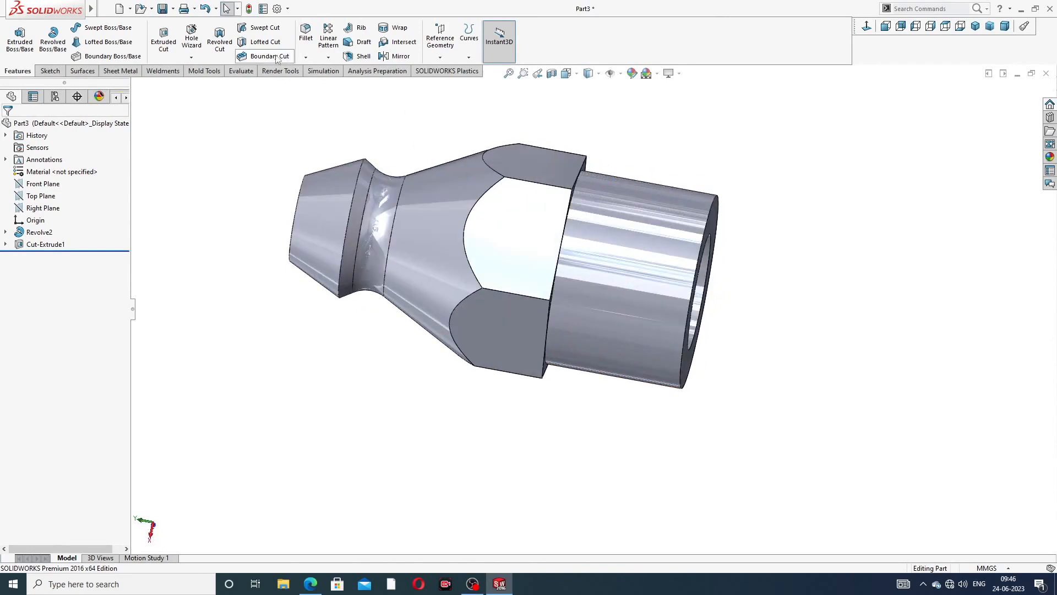
left_click(306, 57)
left_click(325, 86)
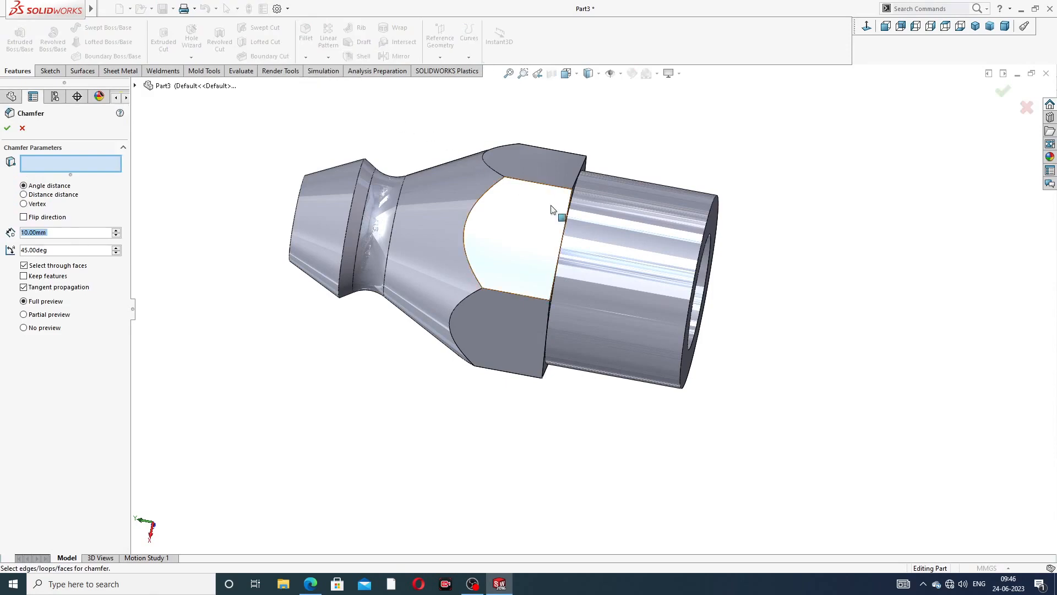
type("1")
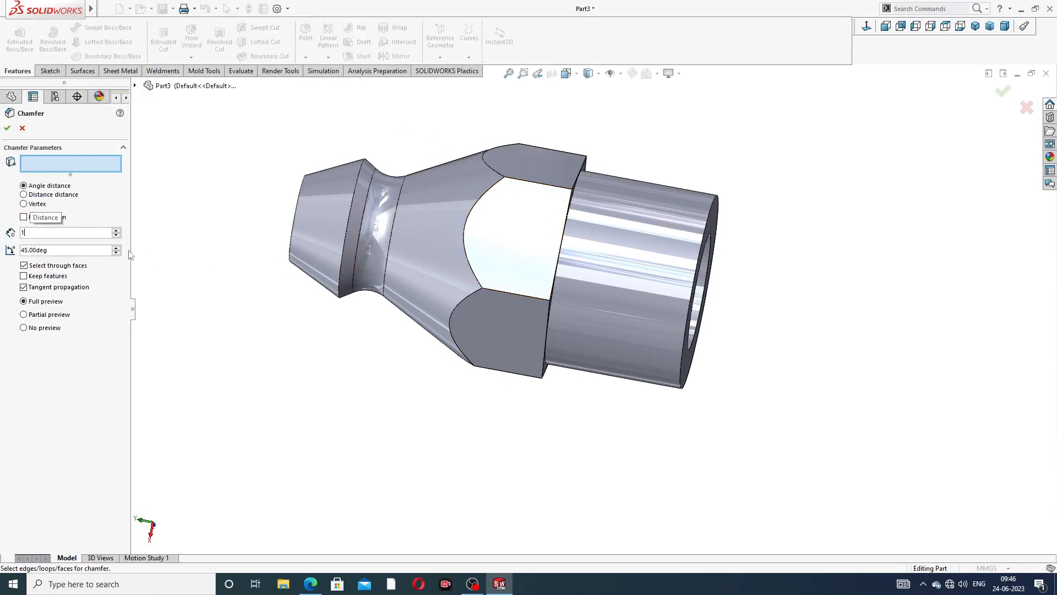
left_click(712, 213)
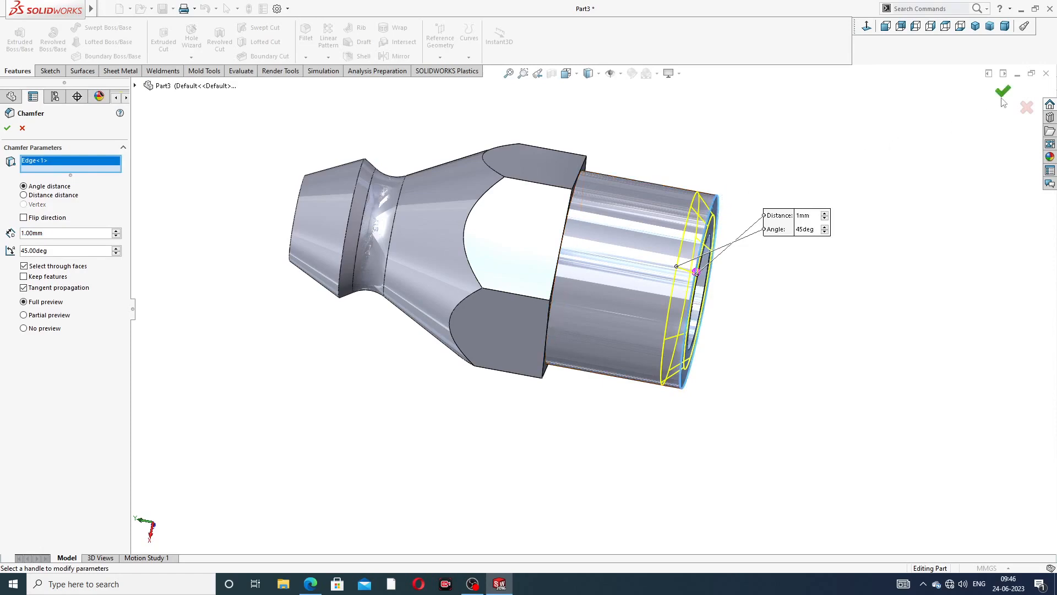
key("Return")
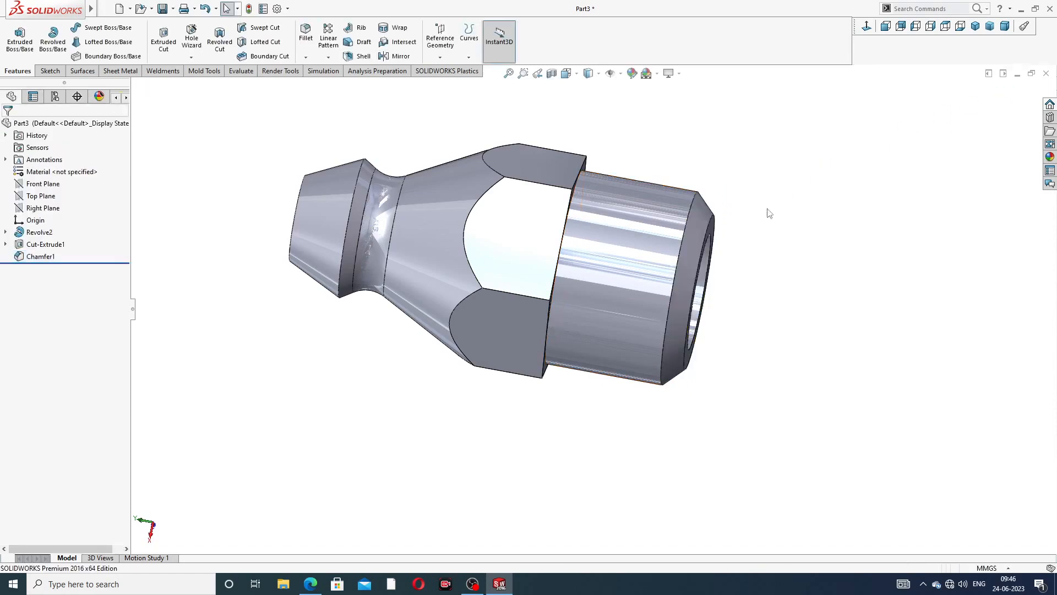
Start a Metric Die M8x1.0 cut thread from the chamfer's edge on the shank and set its blind depth to 8 mm
middle_click_drag(761, 223, 762, 97)
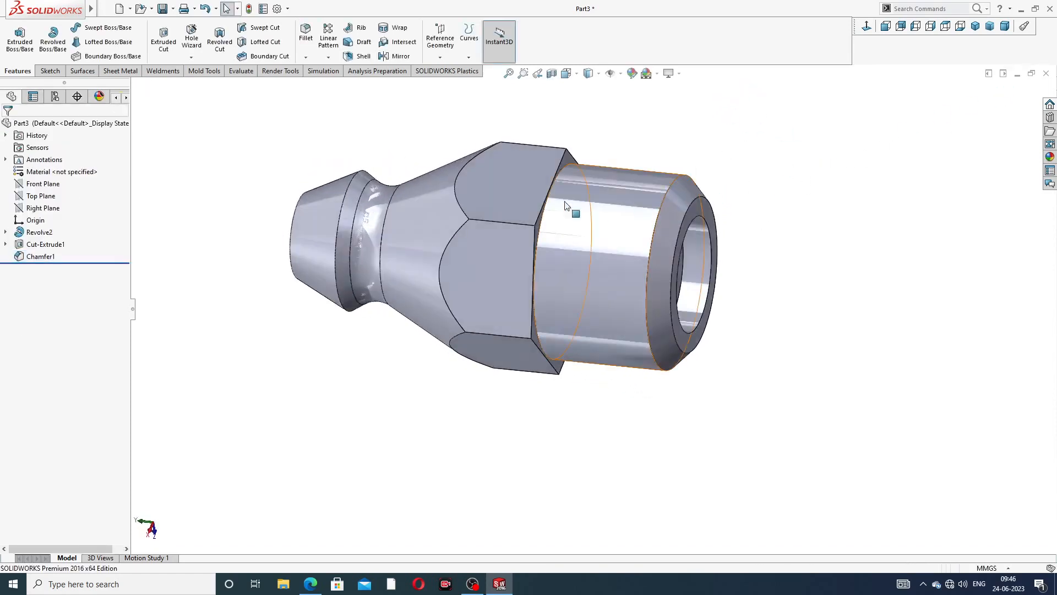
left_click(191, 57)
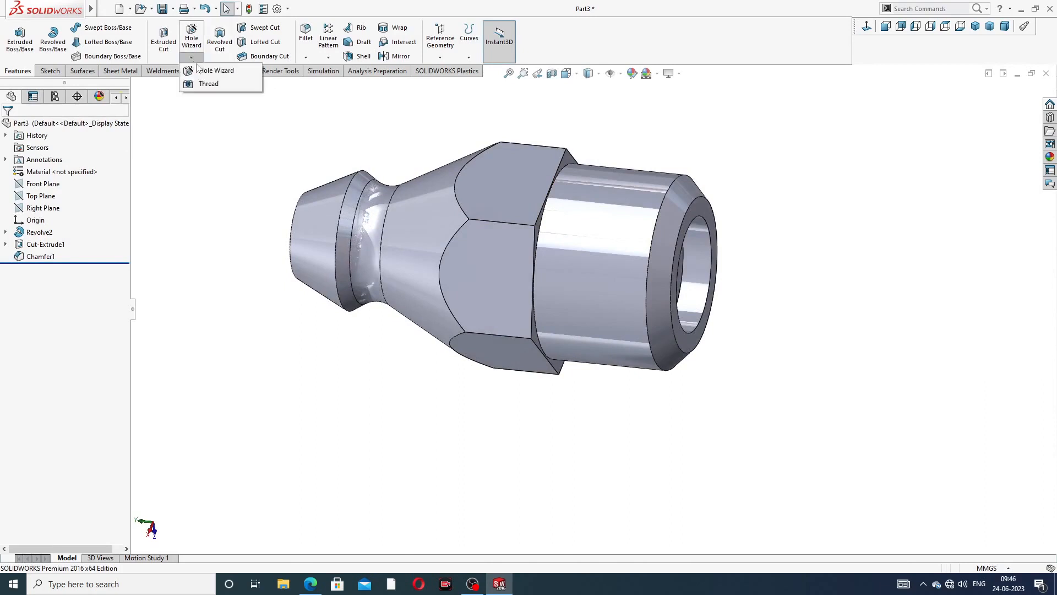
left_click(209, 84)
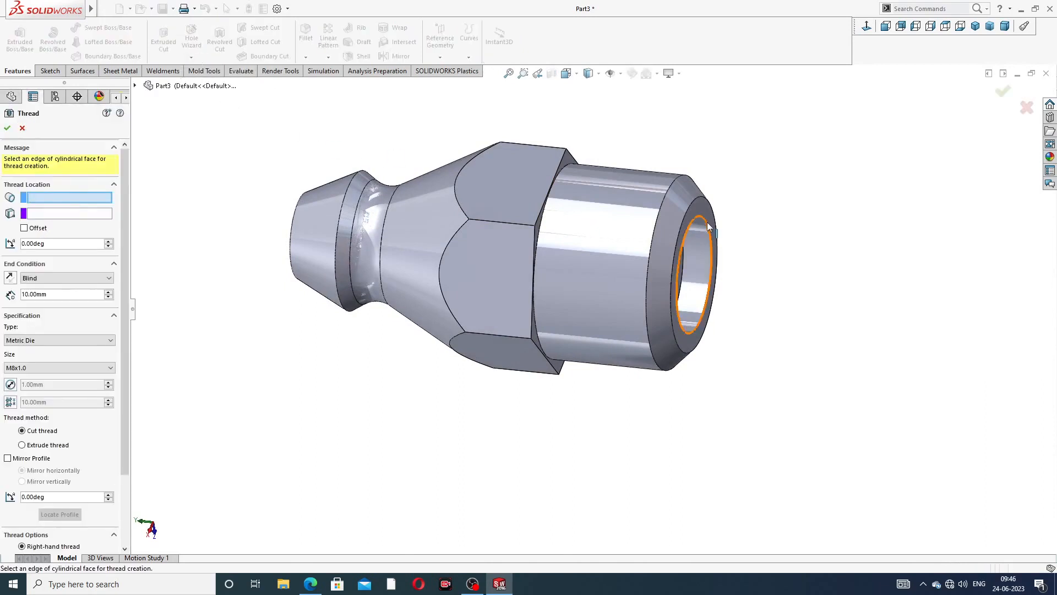
left_click(668, 188)
middle_click_drag(678, 234, 725, 214)
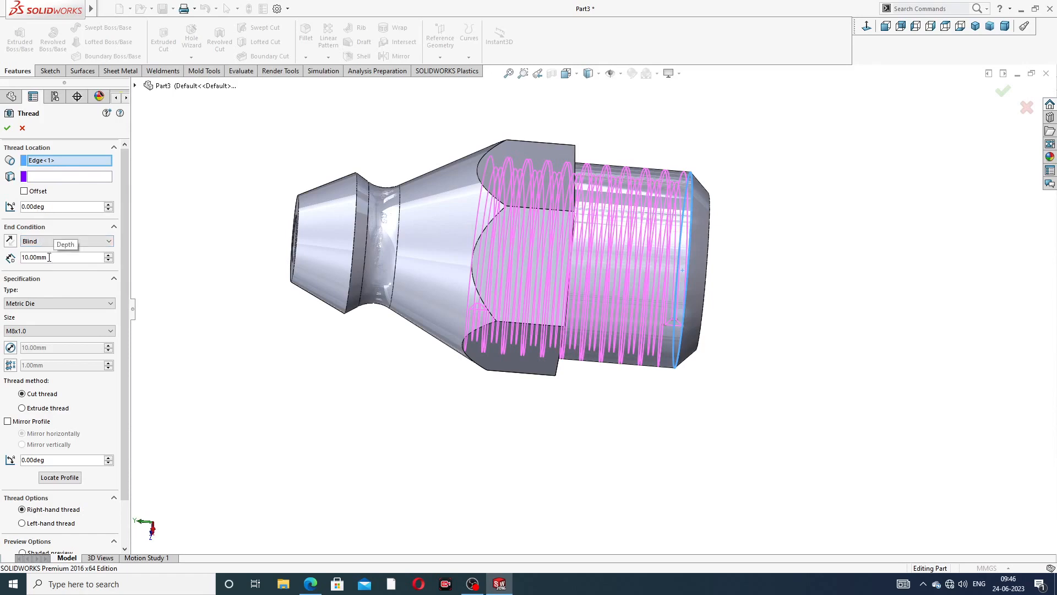
left_click_drag(49, 257, 4, 257)
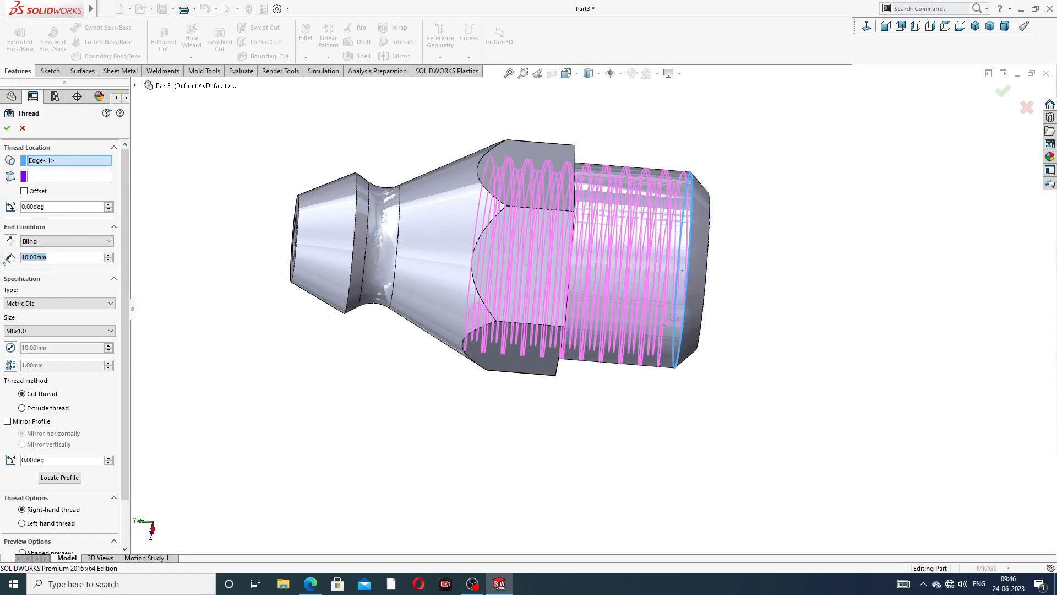
type("8")
key("Return")
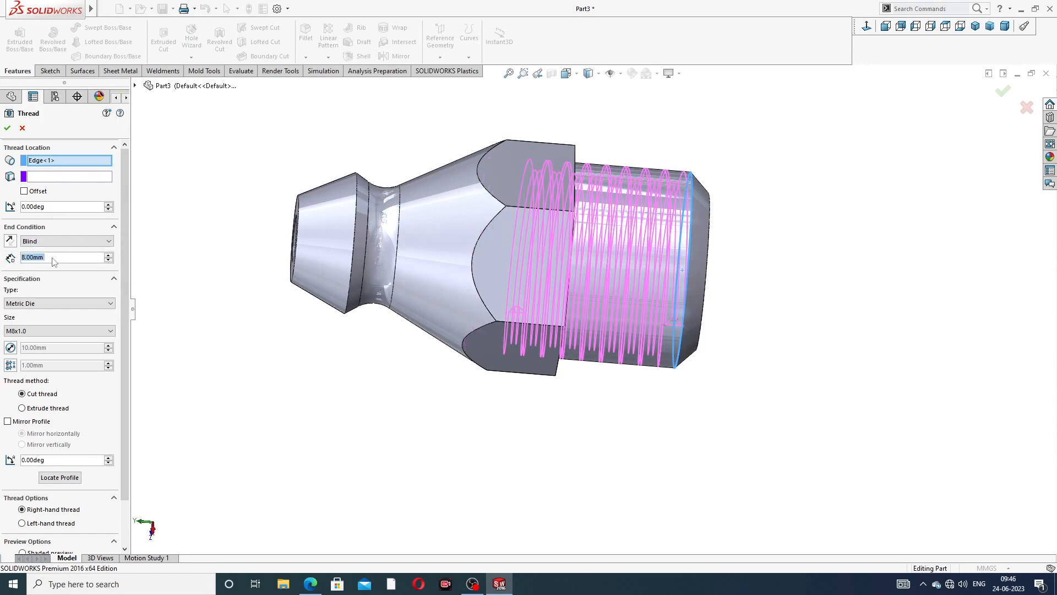
Offset the thread's start by 2 mm and reverse the offset so the thread begins beyond the shank's chamfered end
left_click(24, 192)
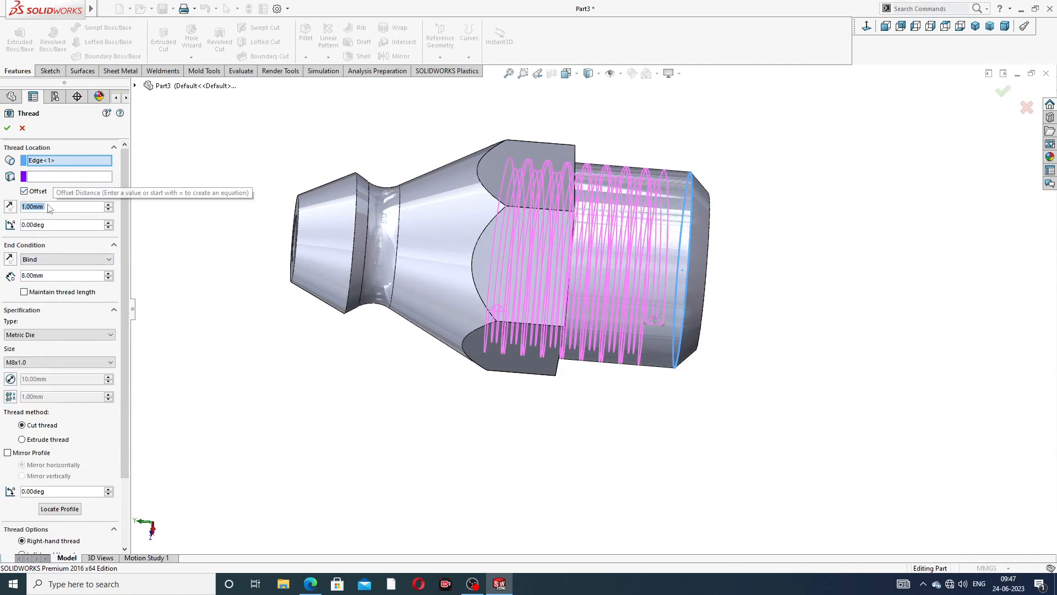
type("2")
key("Return")
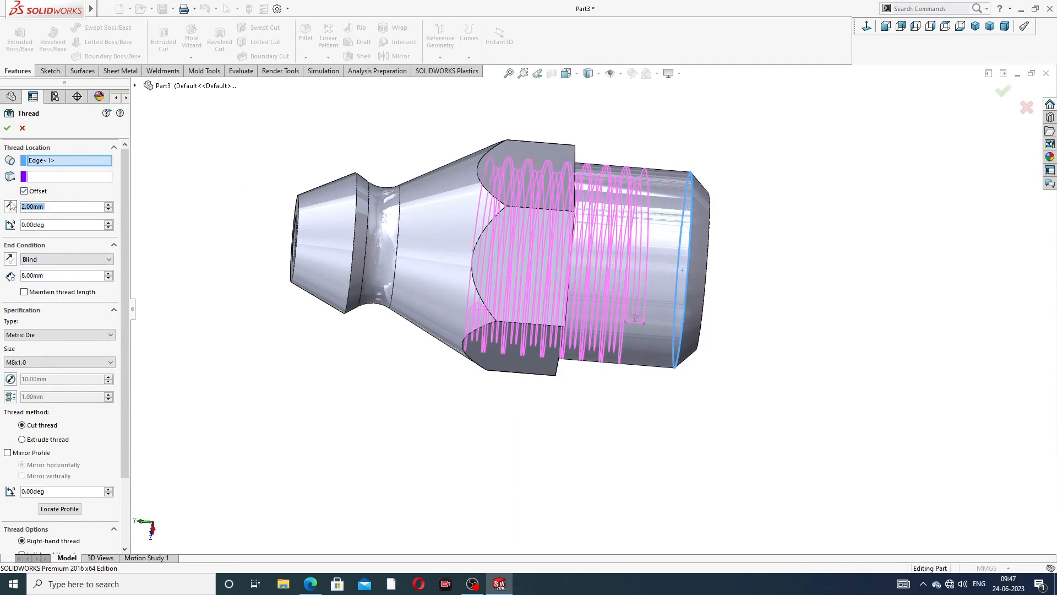
left_click(9, 203)
middle_click_drag(474, 278, 447, 230)
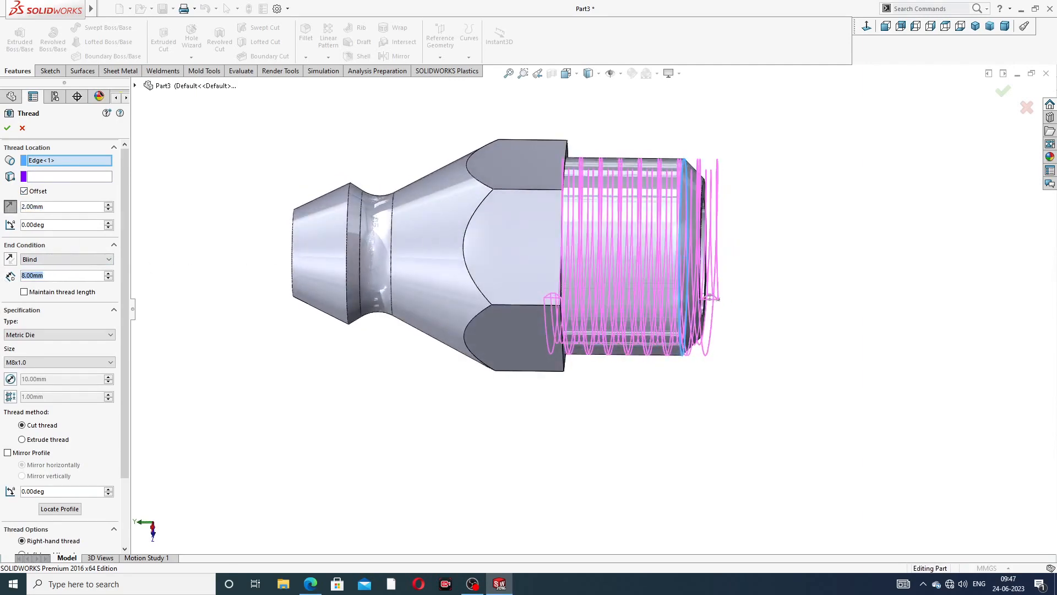
Set the thread's blind depth to 7 mm and accept the M8x1.0 cut thread
type("6")
key("Return")
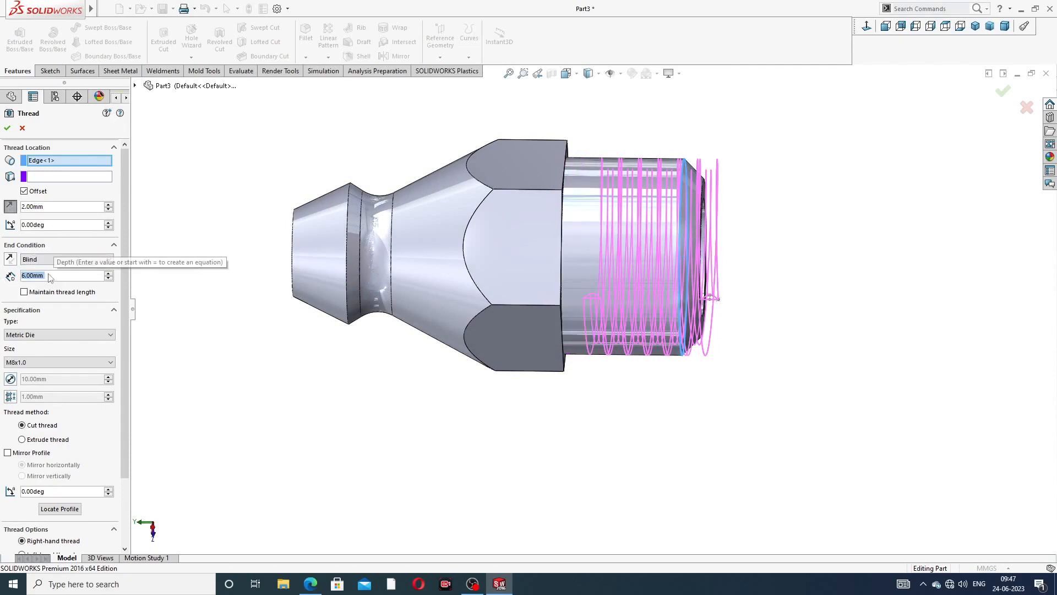
type("7")
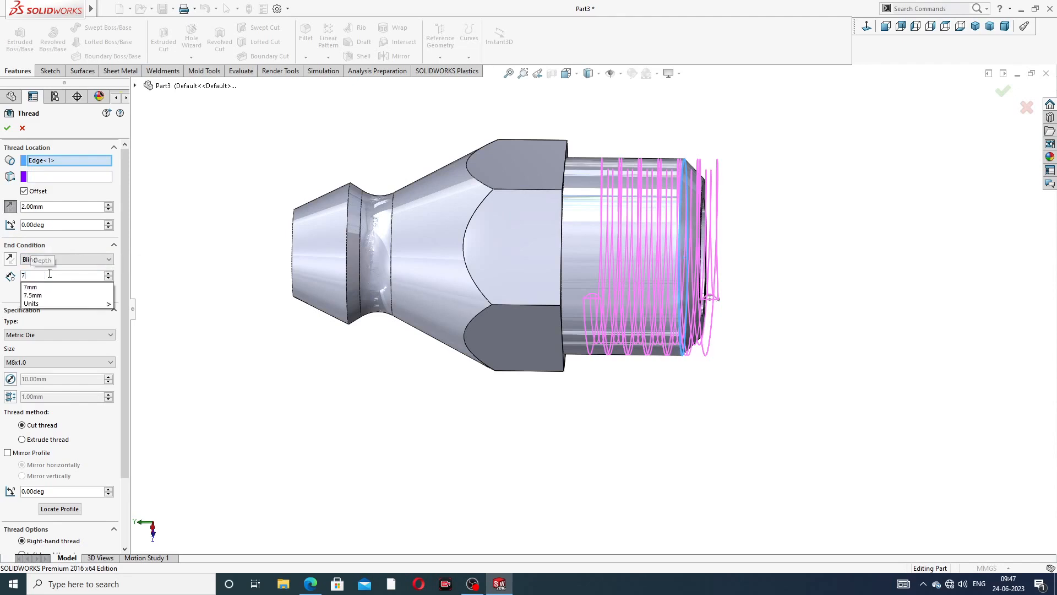
key("Return")
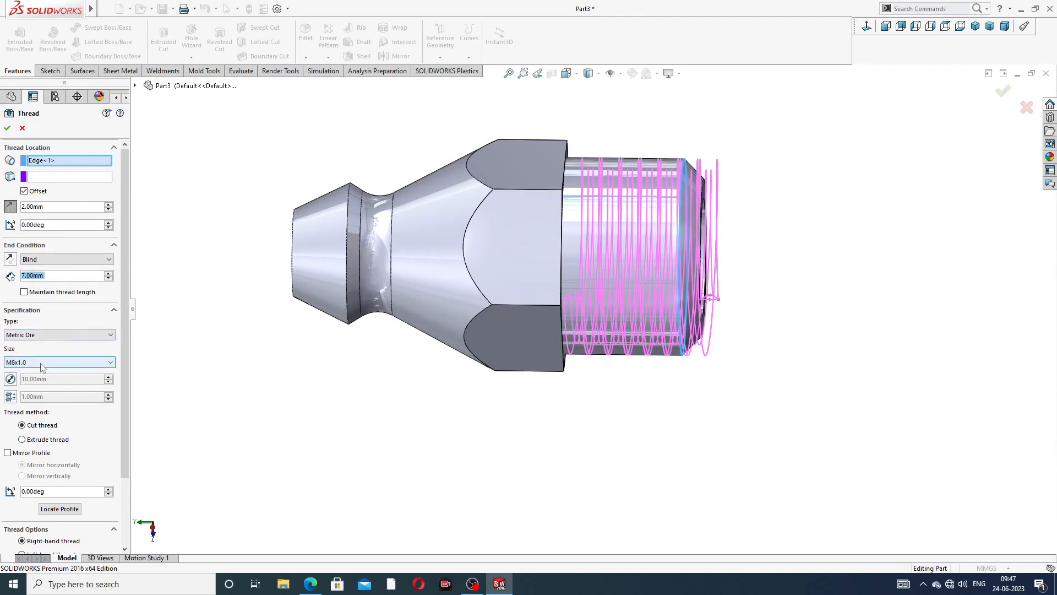
left_click(7, 128)
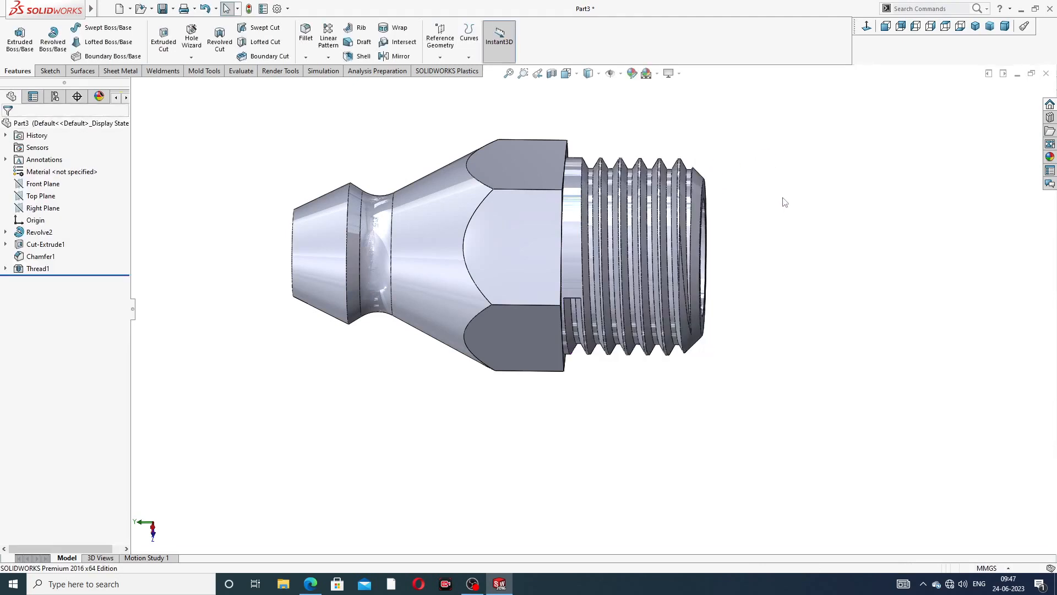
Sketch on the thread groove's end face beside the hexagon, convert its edges, and cut-extrude the profile 10 mm blind
middle_click_drag(784, 202, 716, 158)
scroll(617, 308, "down", 5)
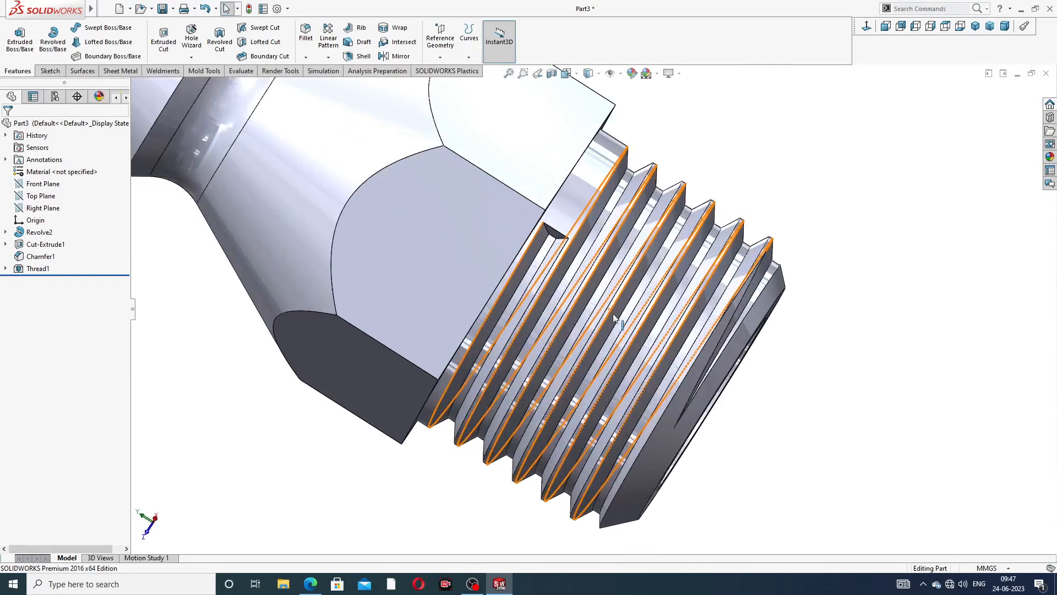
middle_click_drag(626, 332, 562, 232)
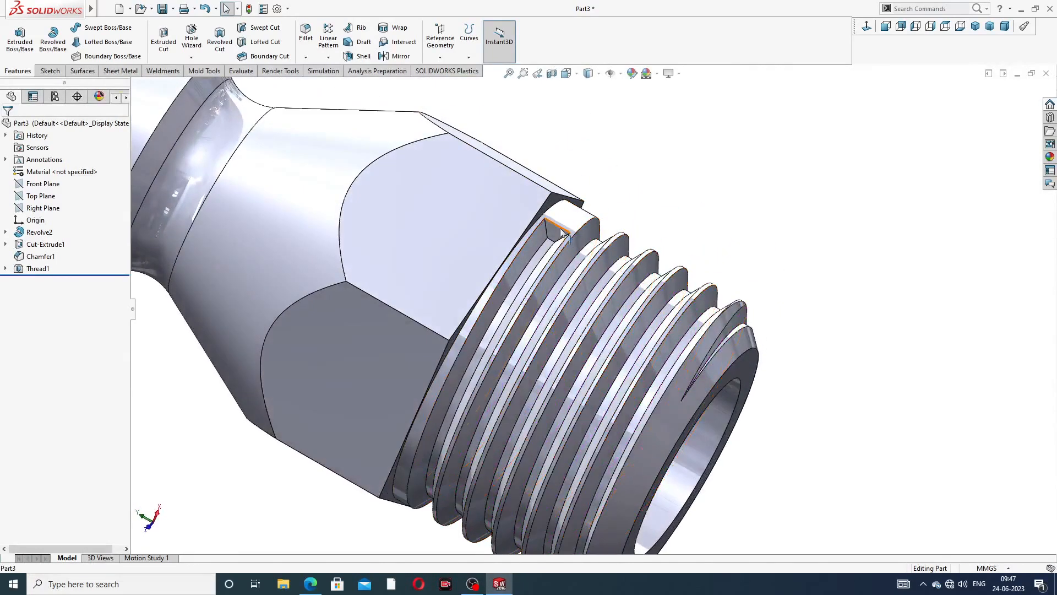
left_click(560, 235)
left_click(601, 190)
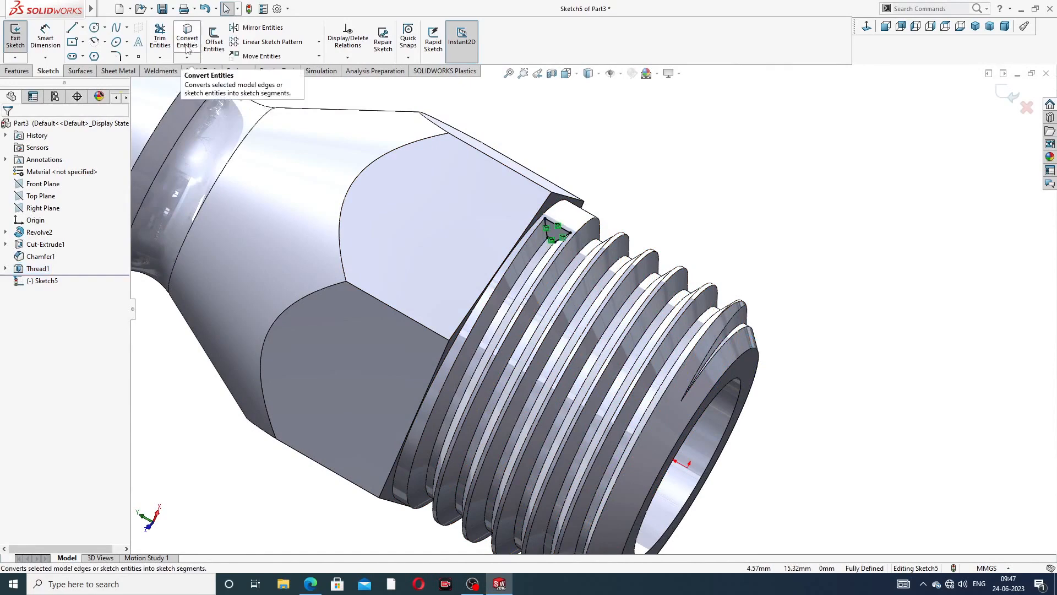
left_click(16, 71)
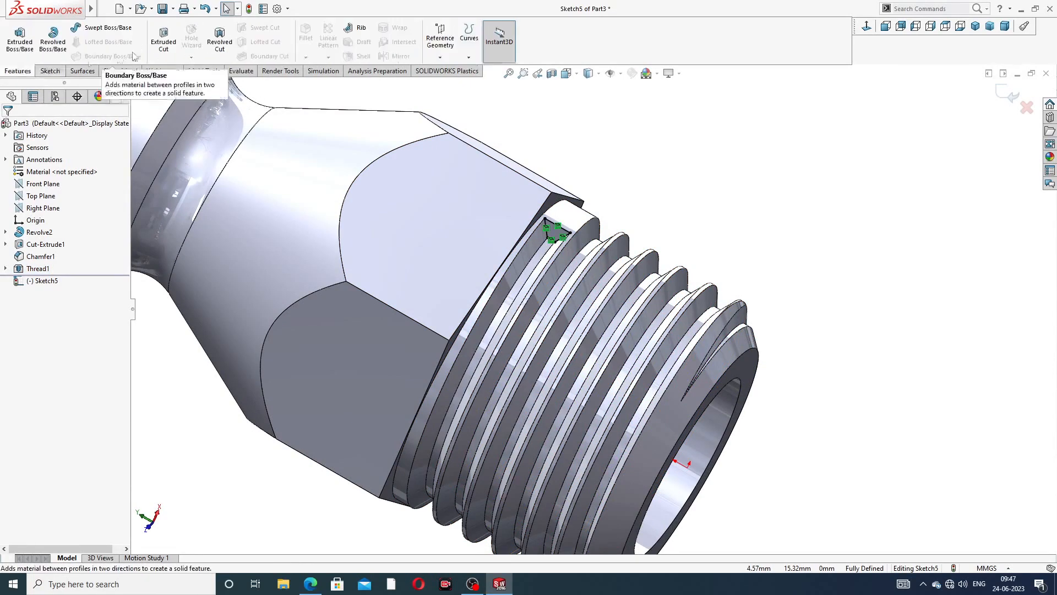
left_click(172, 47)
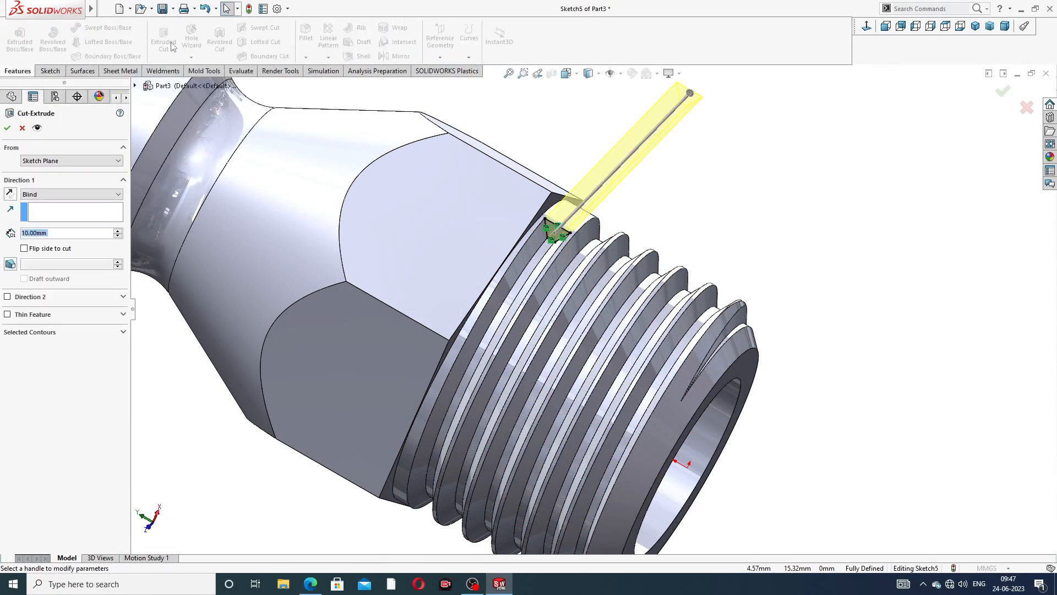
left_click(7, 128)
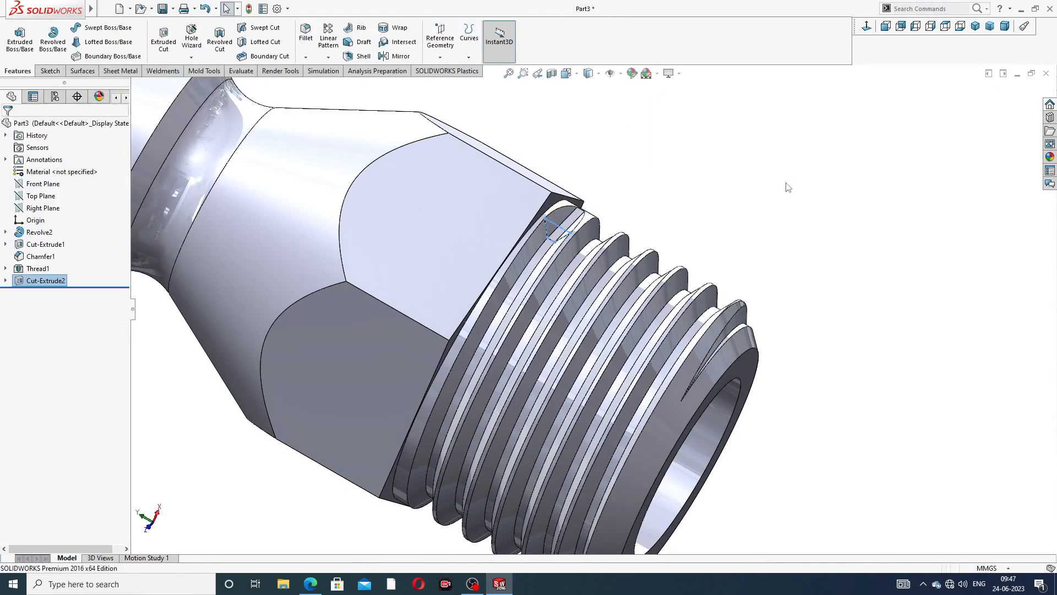
Apply the polished brass appearance to the whole part and inspect it from the front and other angles
scroll(688, 228, "up", 5)
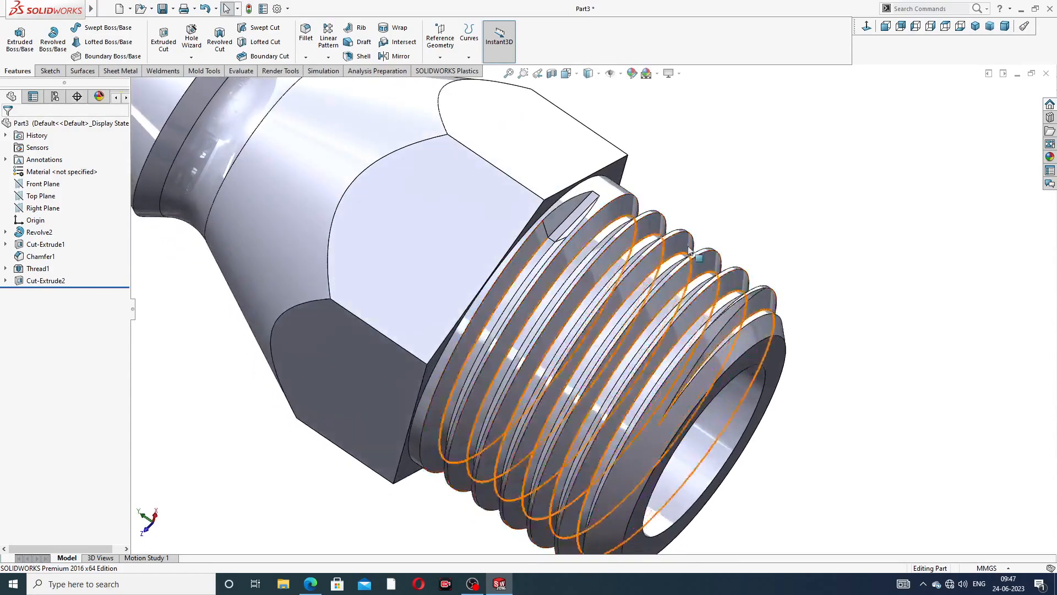
middle_click_drag(702, 239, 978, 167)
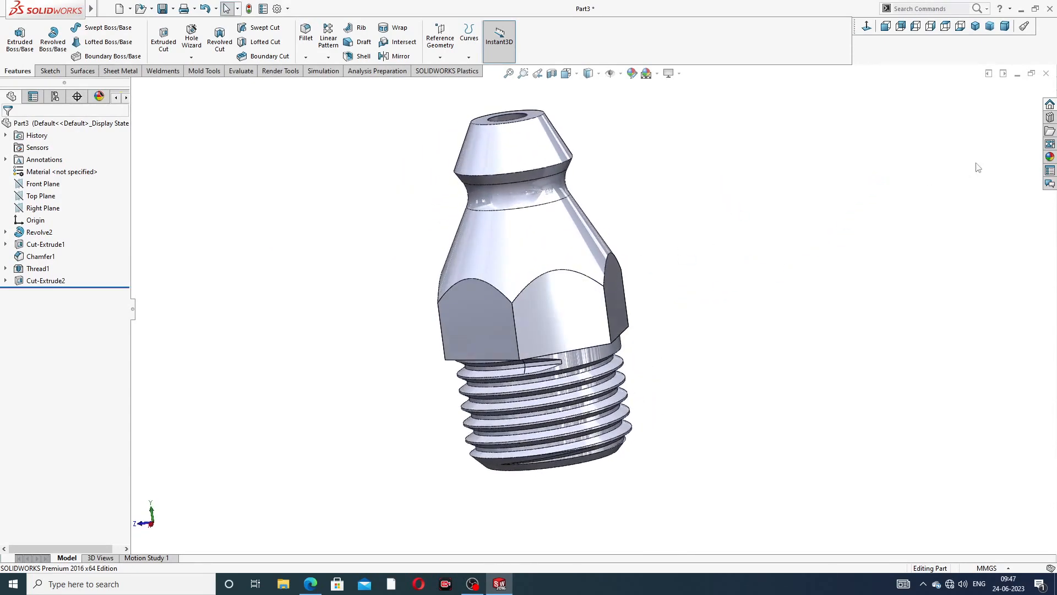
left_click(1050, 157)
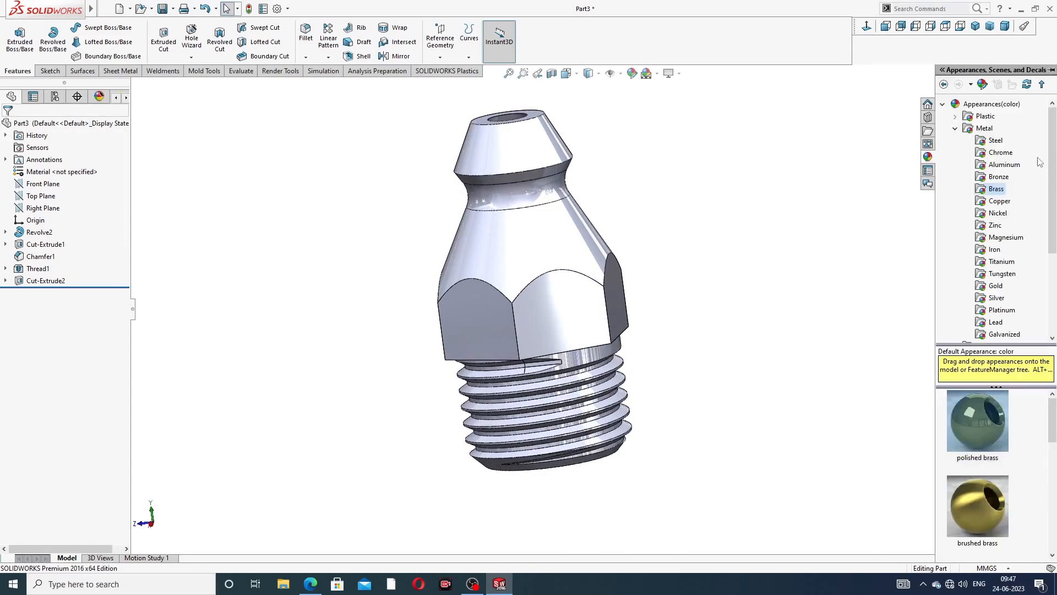
double_click(986, 409)
middle_click_drag(721, 248, 691, 296)
key("ctrl+1")
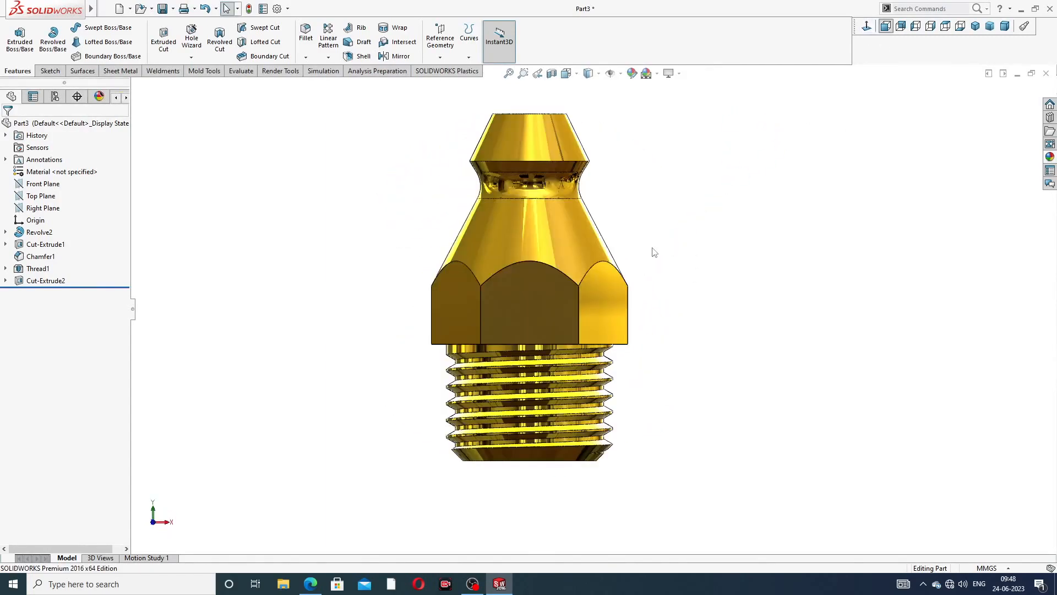
middle_click_drag(718, 307, 672, 288)
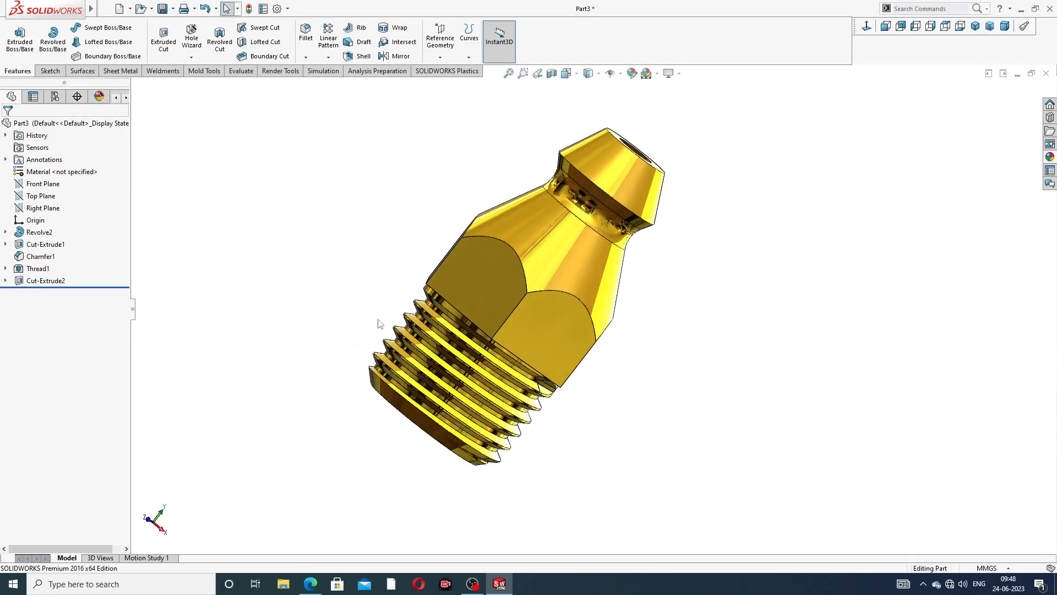
middle_click_drag(502, 296, 479, 283)
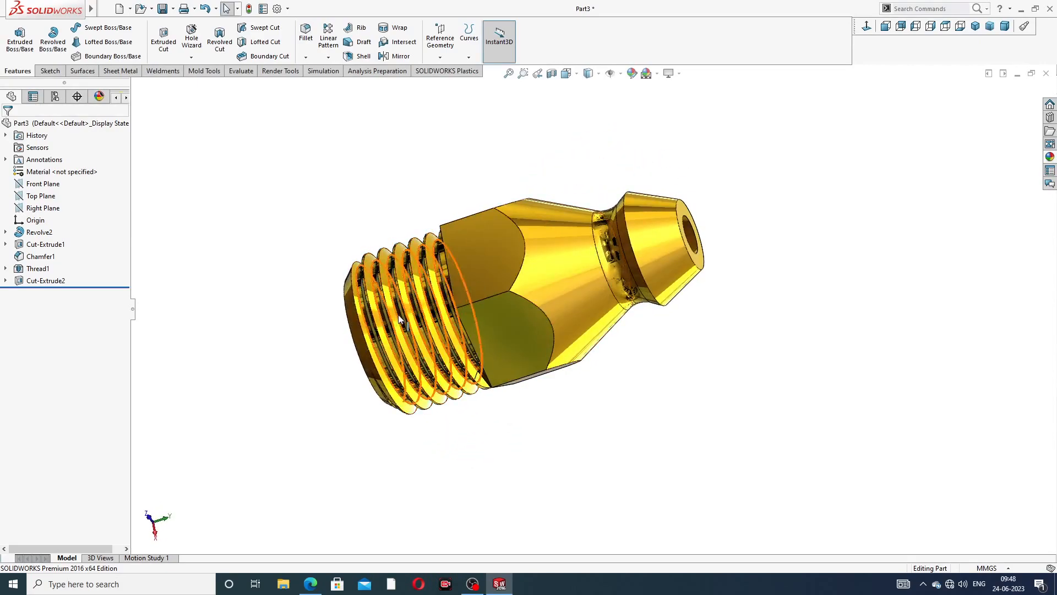
middle_click_drag(559, 371, 627, 227)
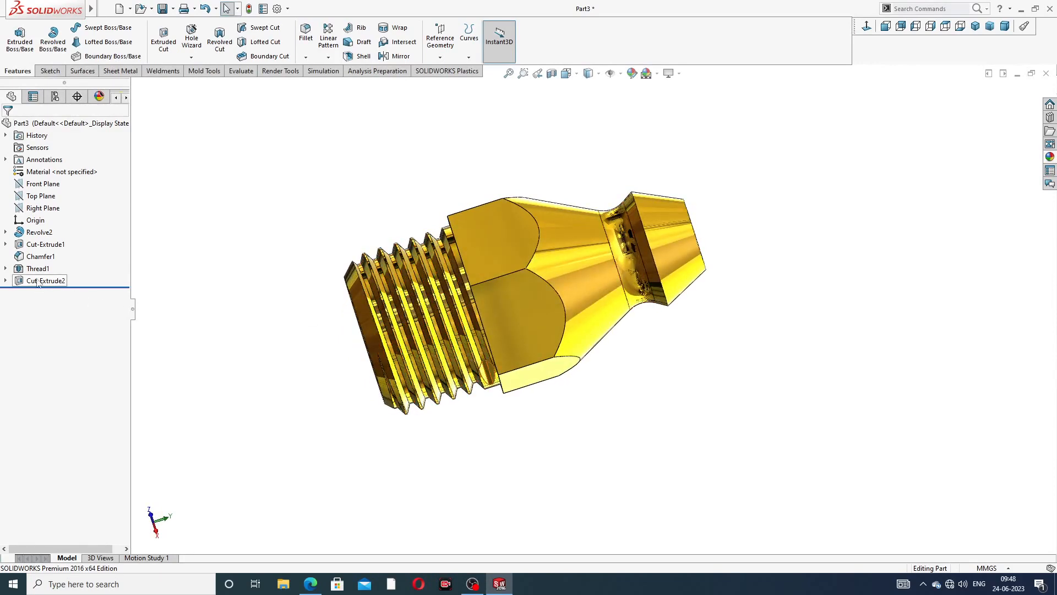
Edit the revolved body's profile sketch, set the overall 18 mm length to 20 mm, and rebuild the part
left_click(6, 232)
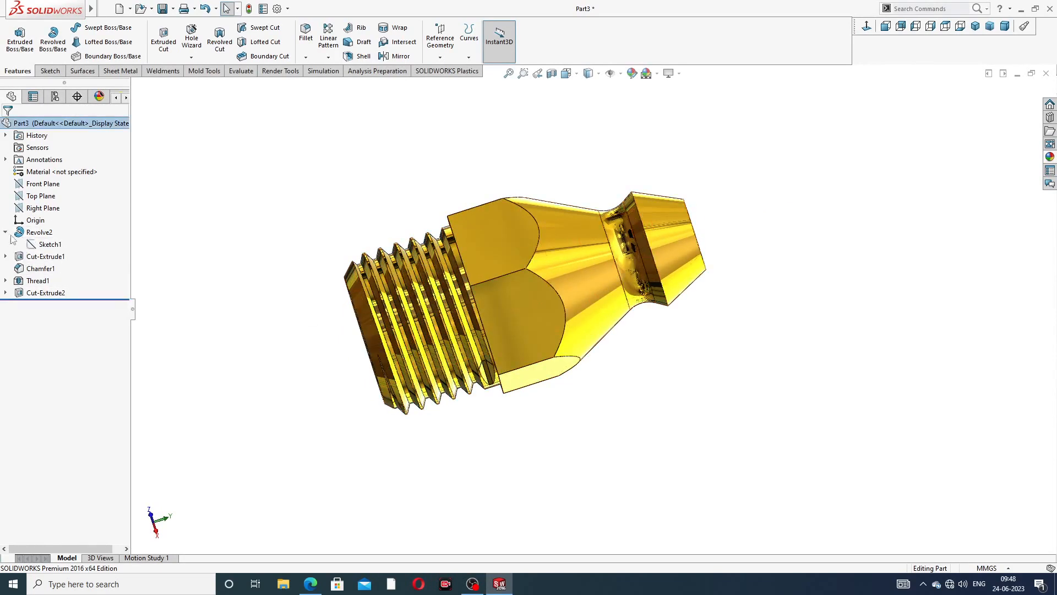
left_click(50, 245)
left_click(65, 219)
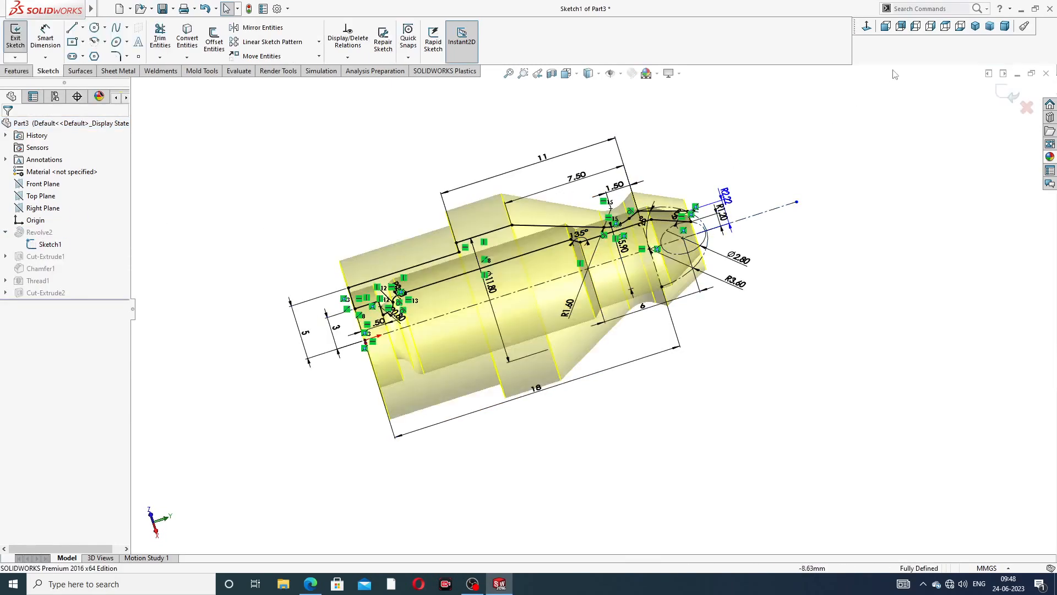
left_click(867, 27)
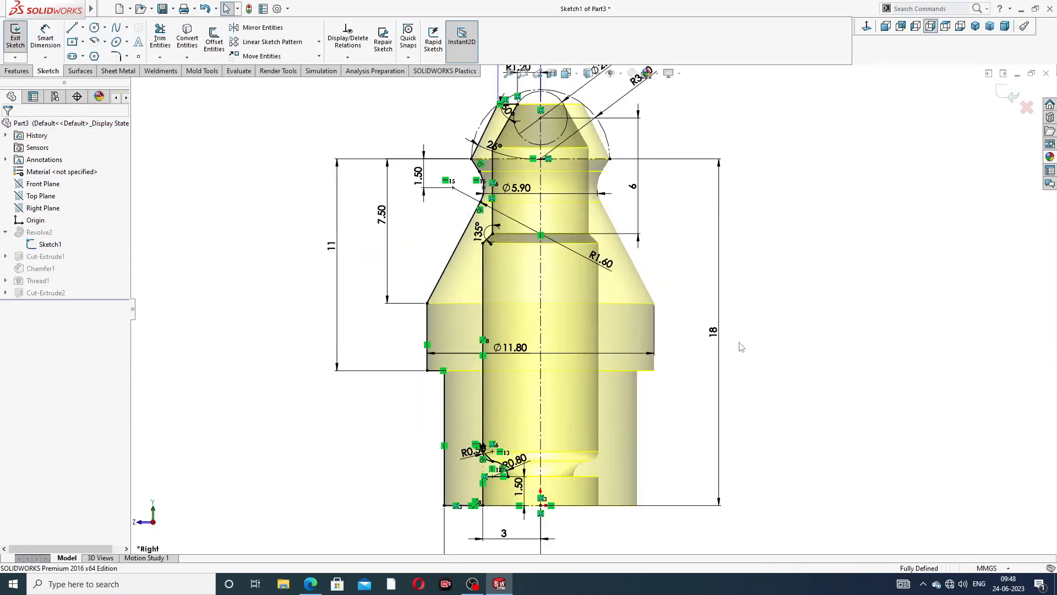
double_click(713, 332)
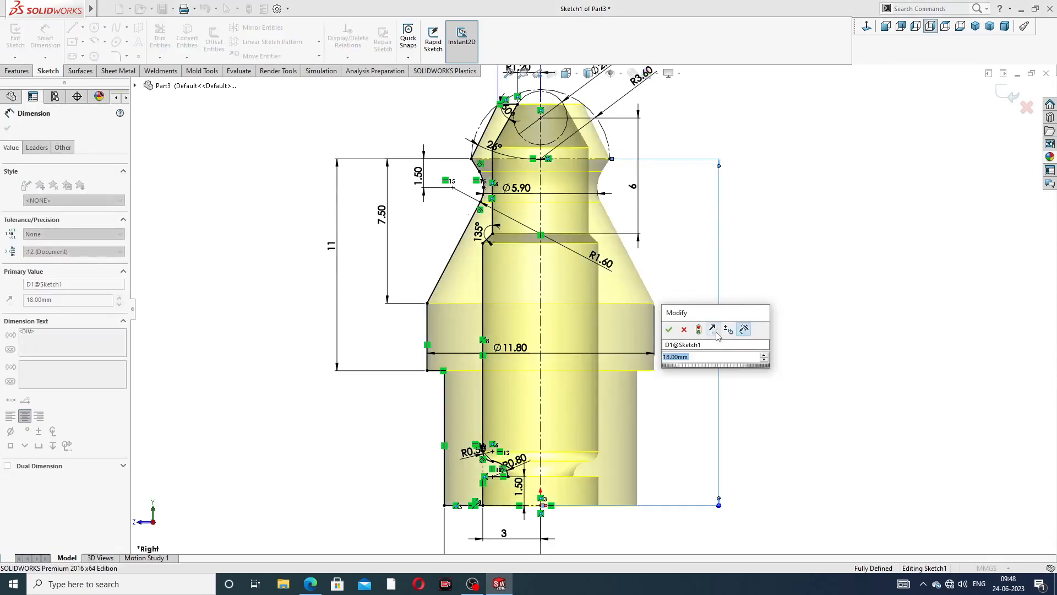
type("20")
key("Return")
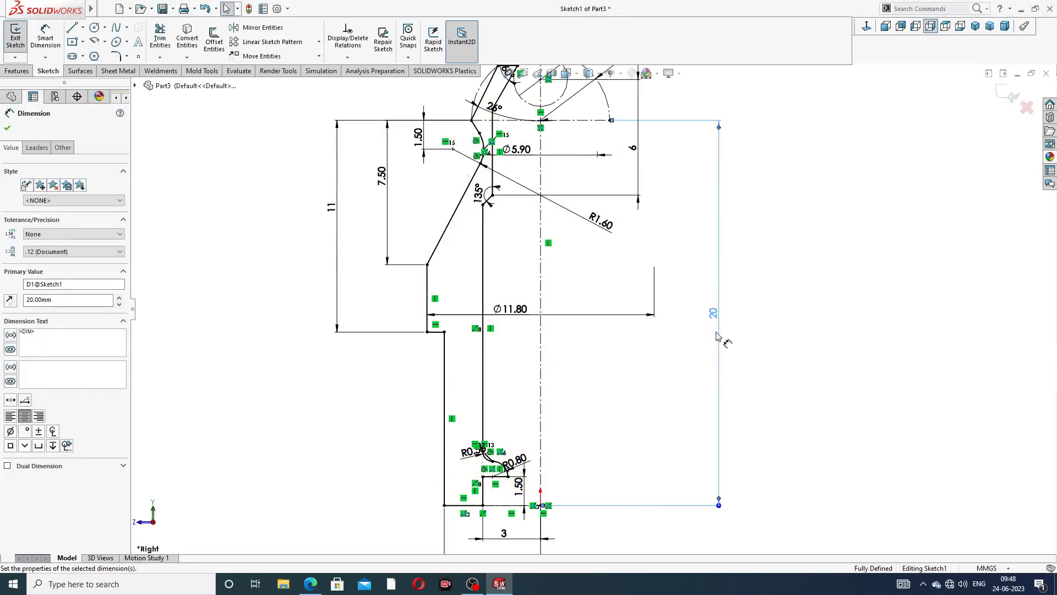
left_click(1009, 96)
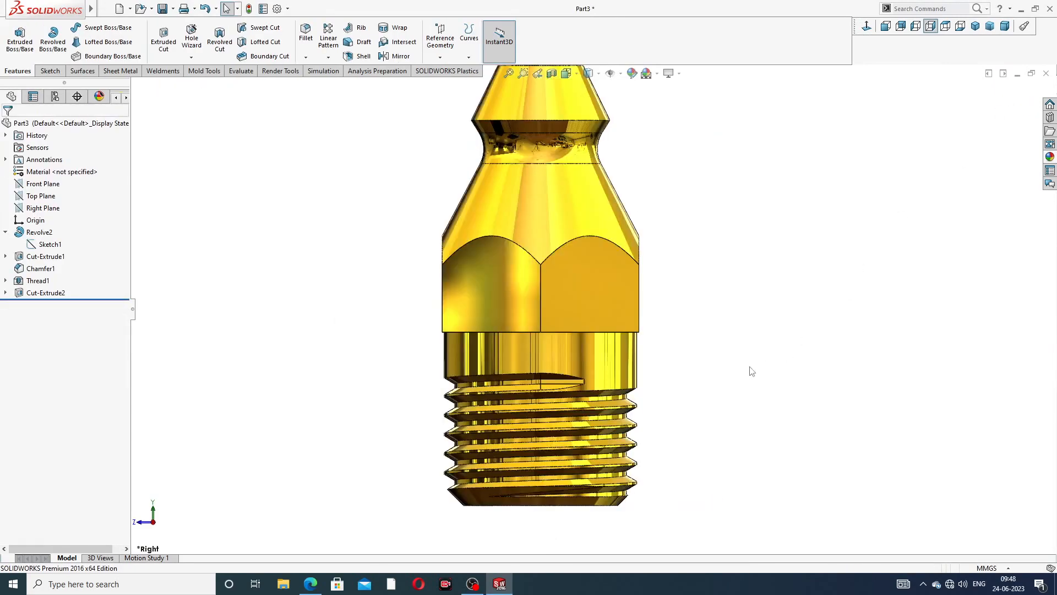
Edit the M8x1.0 cut thread and set its blind depth to 8.5 mm
middle_click_drag(752, 371, 745, 207)
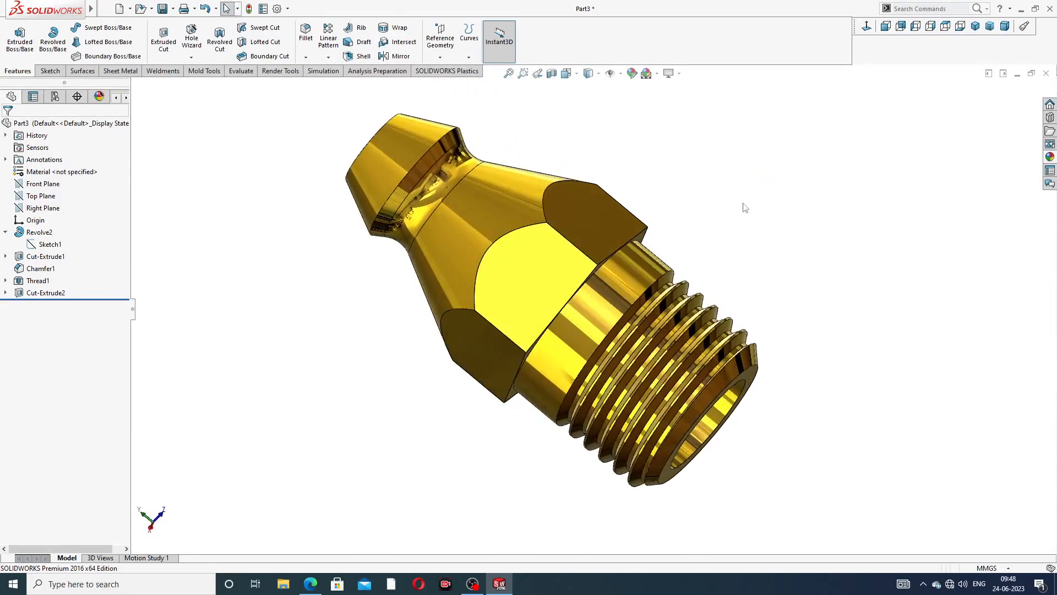
left_click(37, 281)
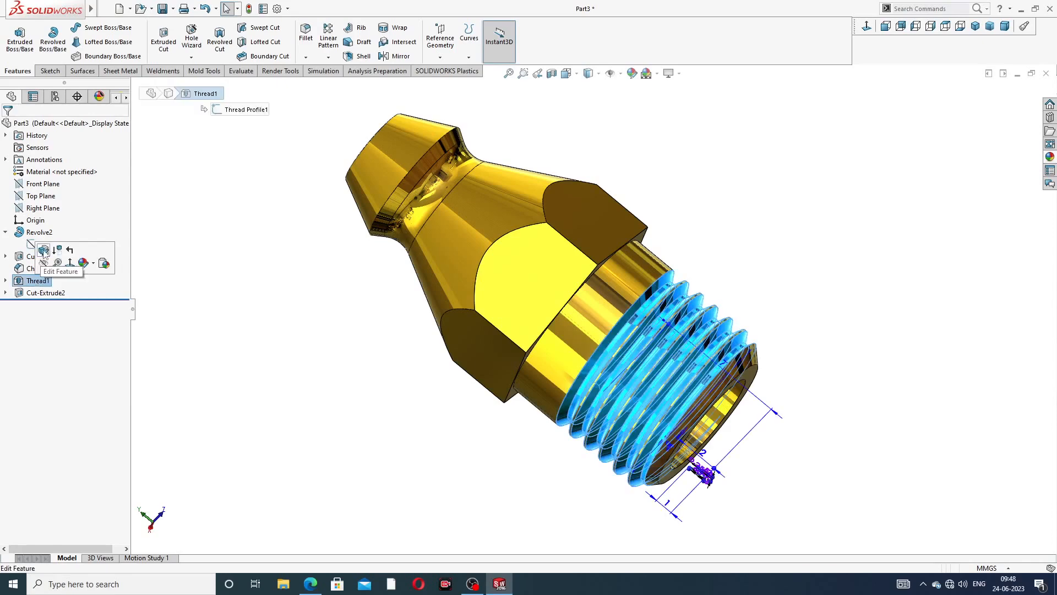
left_click(44, 251)
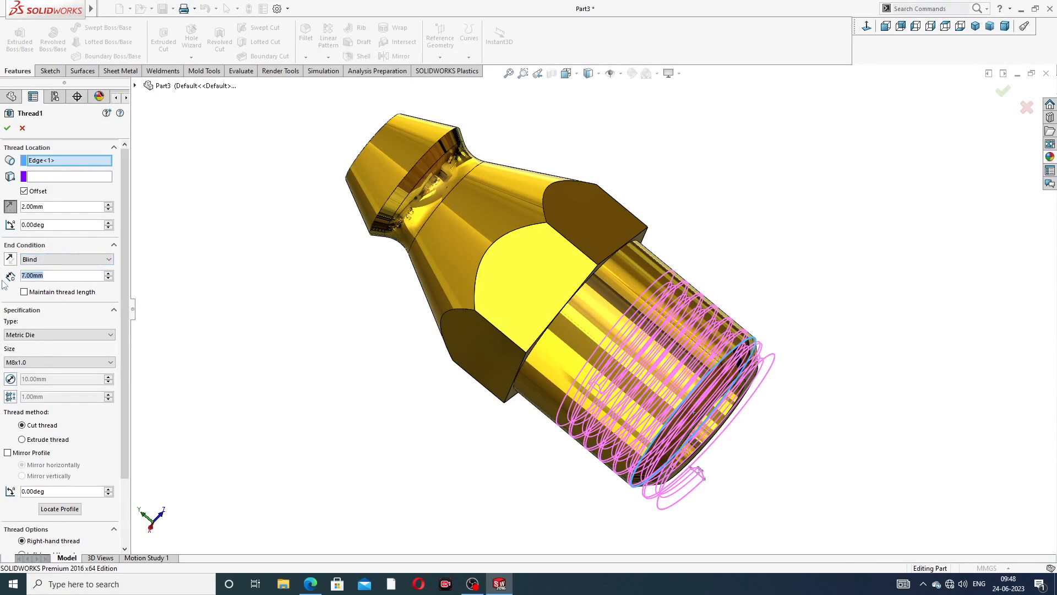
type("9")
key("Return")
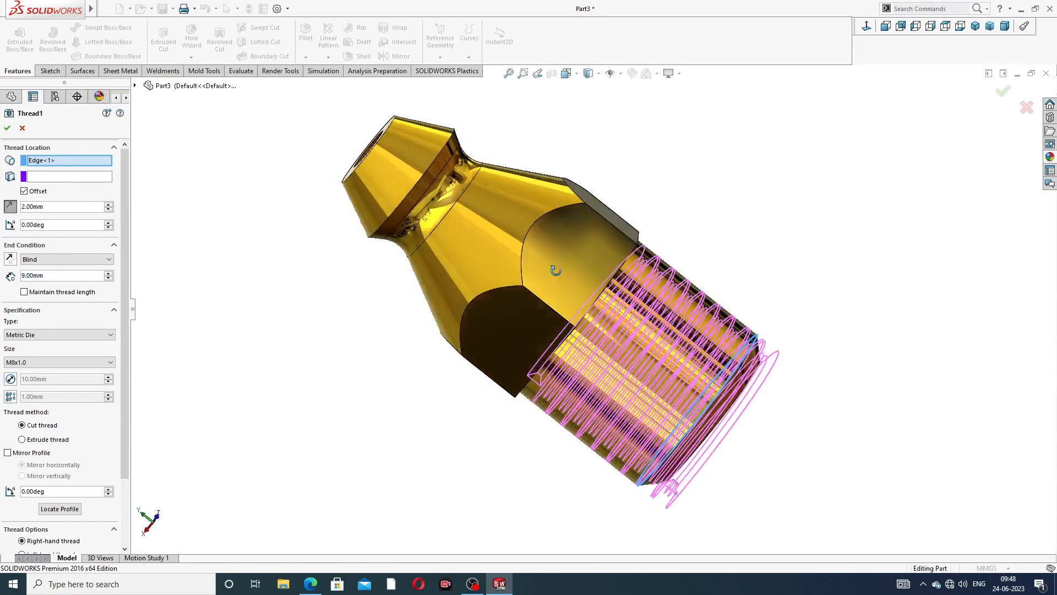
middle_click_drag(557, 267, 416, 292)
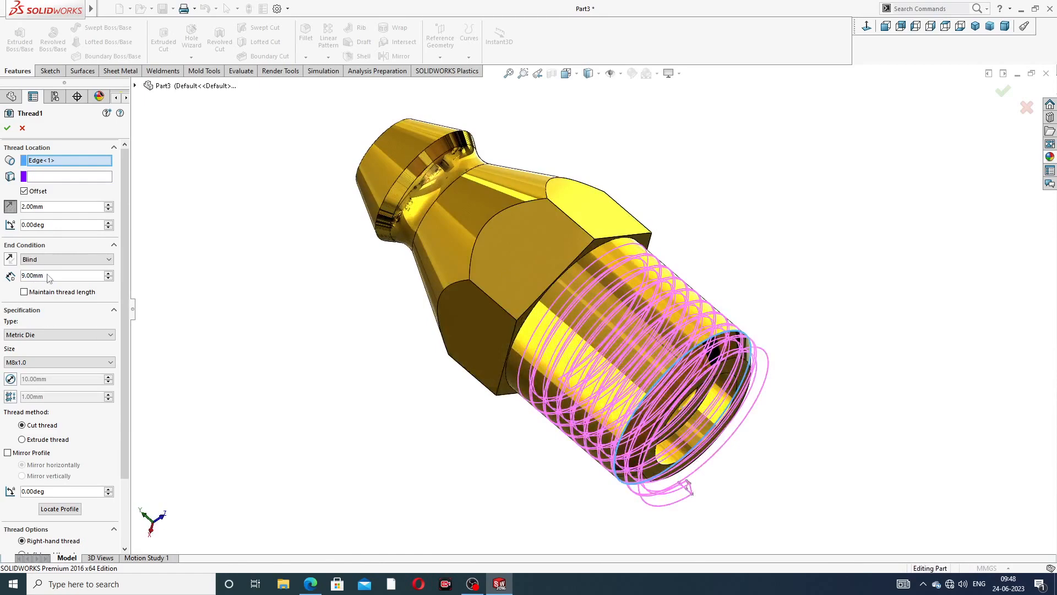
type("8.5")
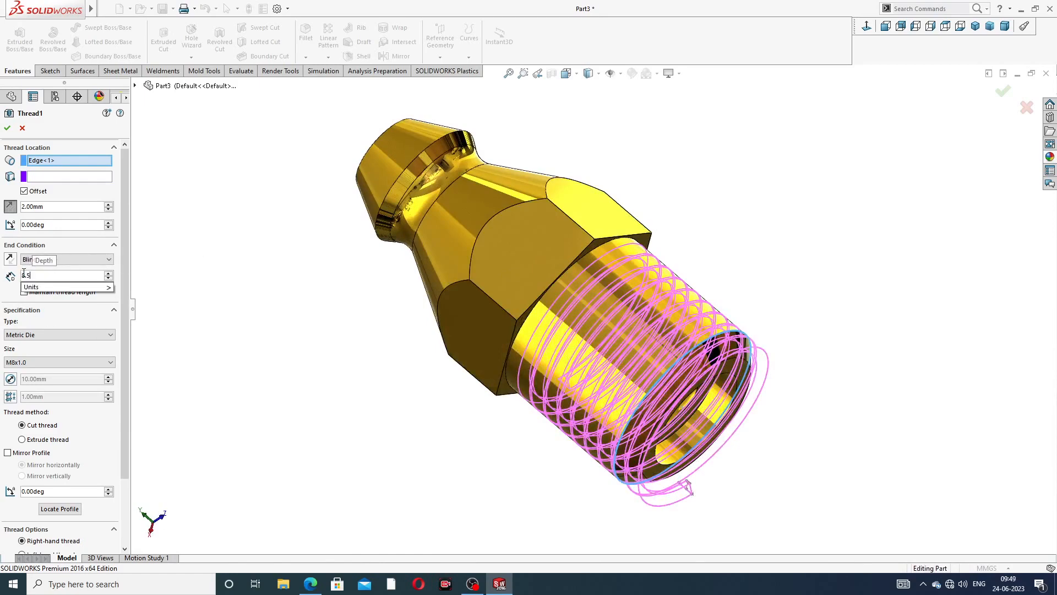
key("Return")
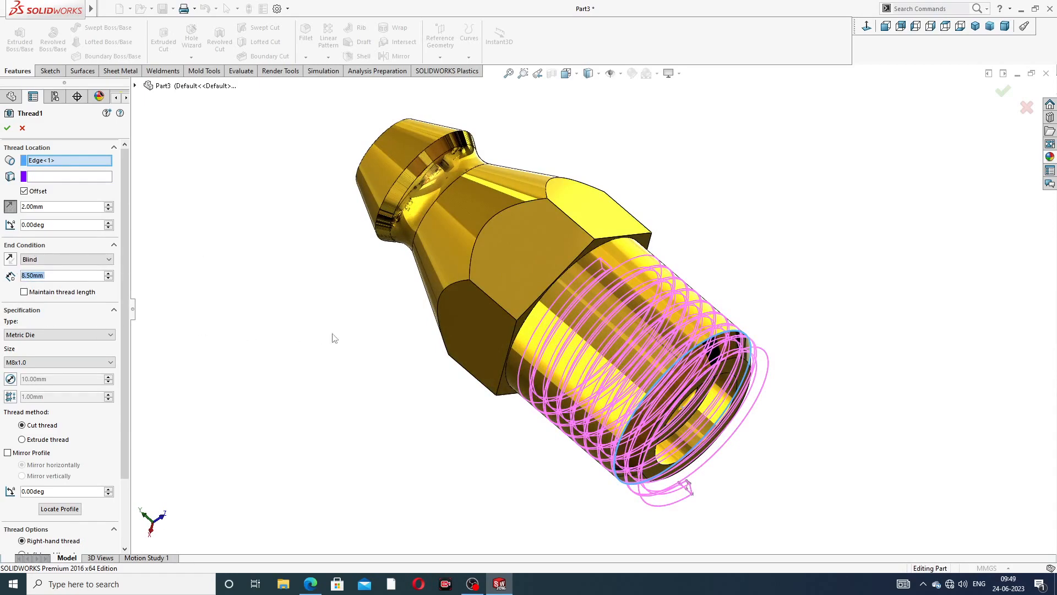
middle_click_drag(333, 335, 404, 321)
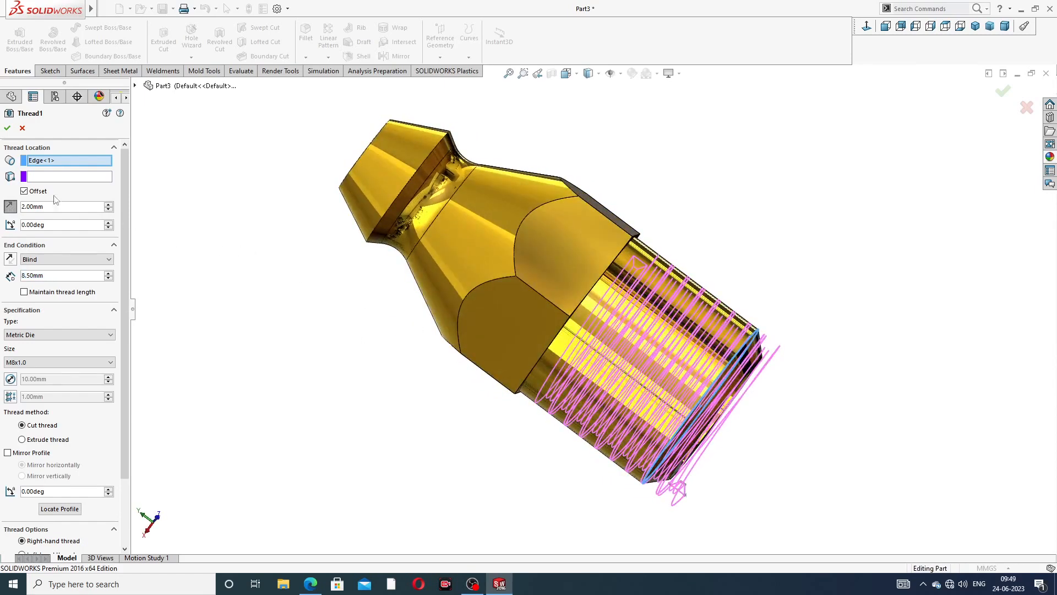
left_click(7, 127)
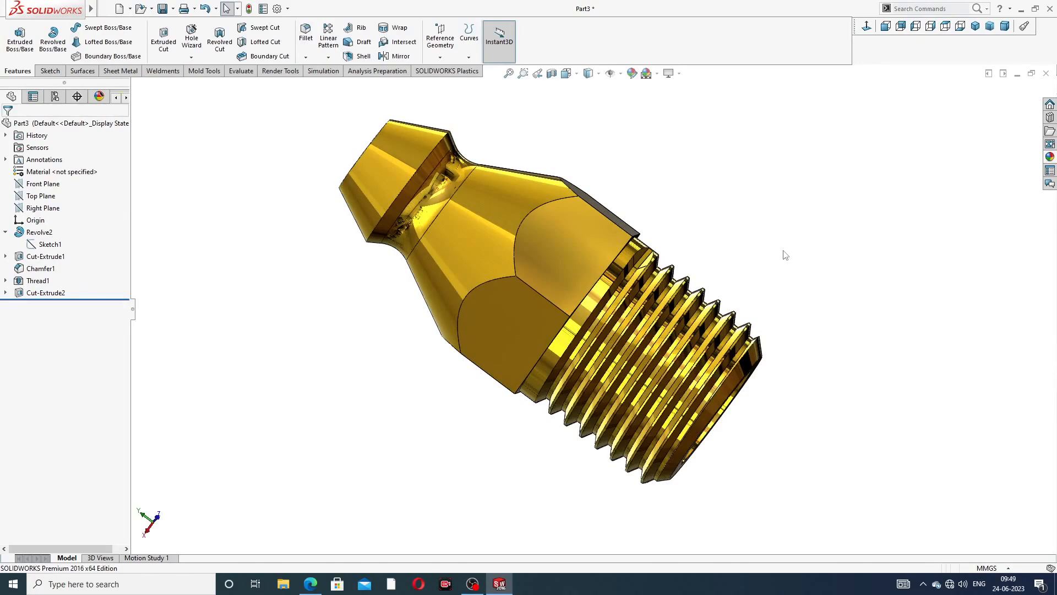
Inspect the brass grease nipple from several angles, covering the threaded shank, hexagonal collar and tapered tip with its bore
middle_click_drag(785, 255, 780, 151)
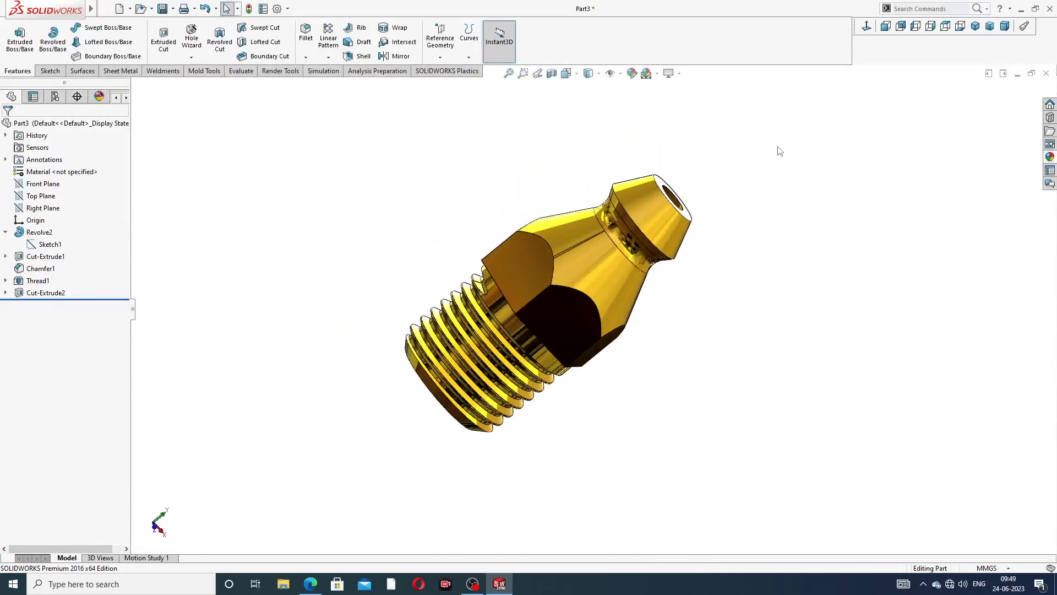
middle_click_drag(627, 290, 607, 321)
scroll(606, 320, "down", 2)
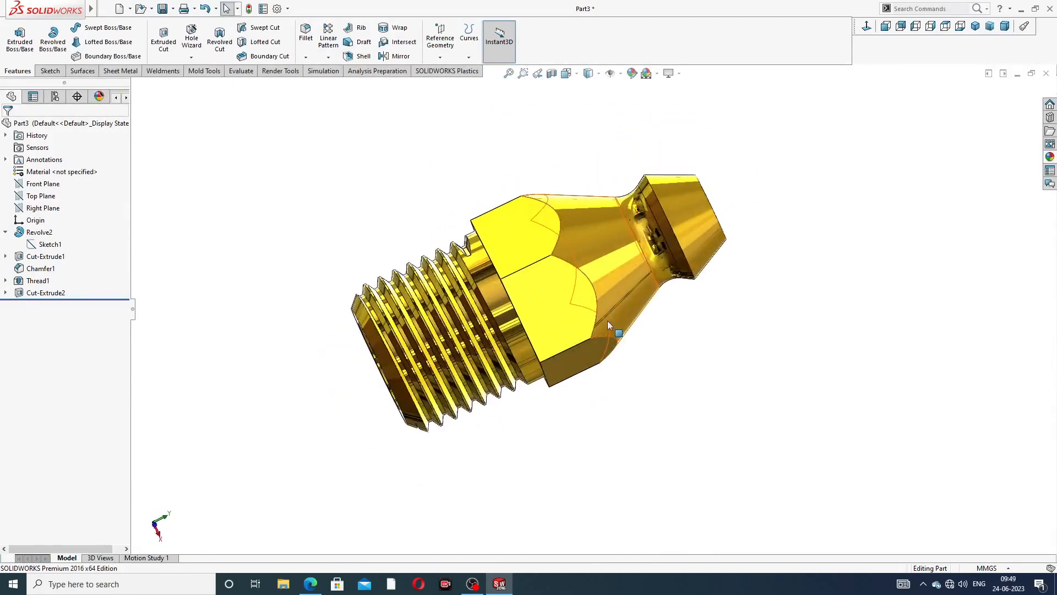
middle_click_drag(750, 247, 782, 209)
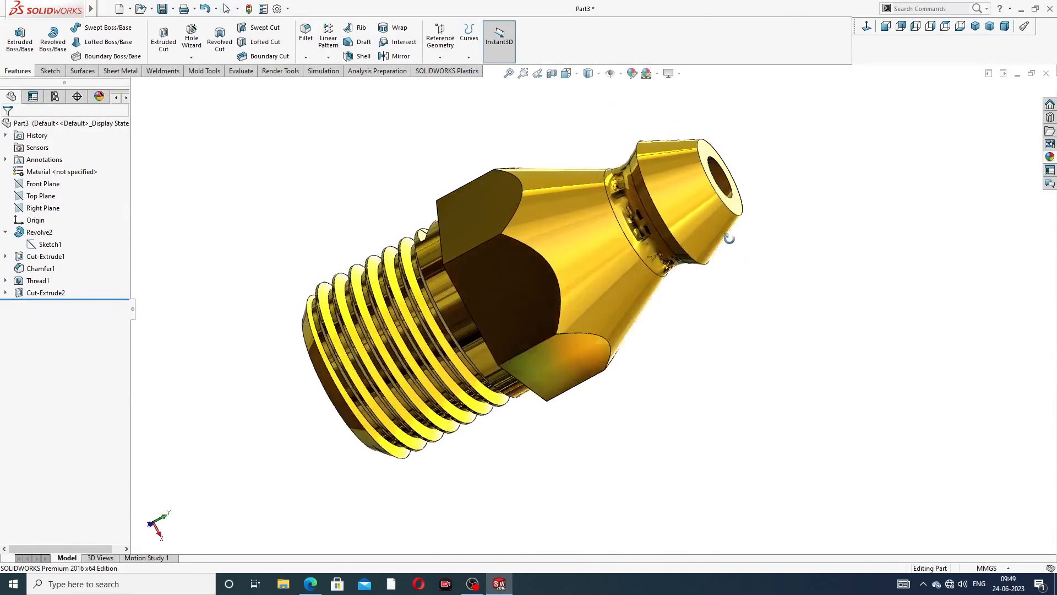
left_click(866, 26)
middle_click_drag(746, 151, 833, 139)
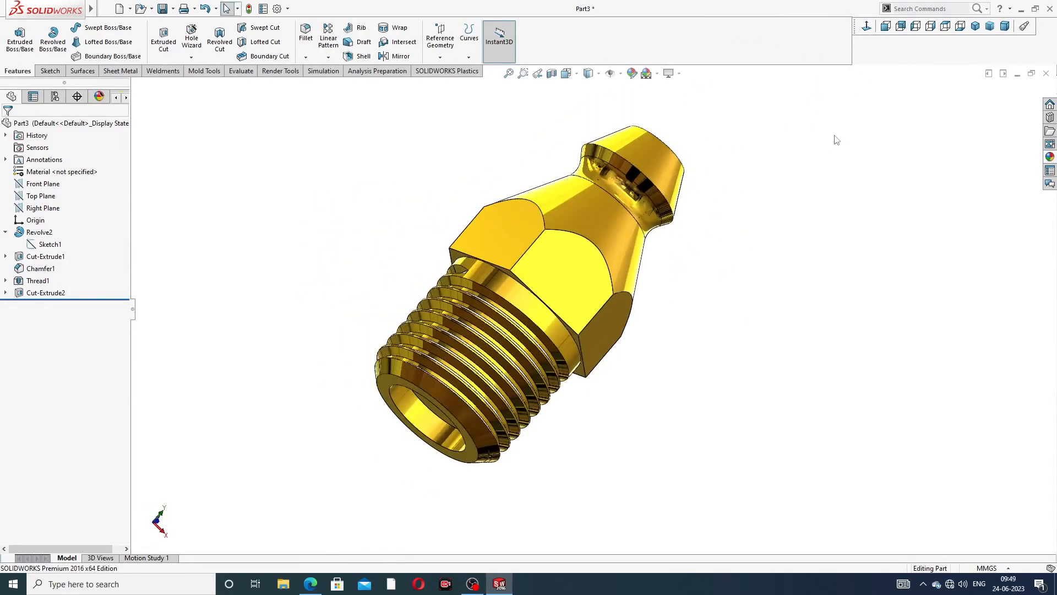
middle_click_drag(797, 240, 817, 210)
middle_click_drag(703, 316, 632, 309)
scroll(634, 305, "down", 2)
middle_click_drag(754, 215, 637, 299)
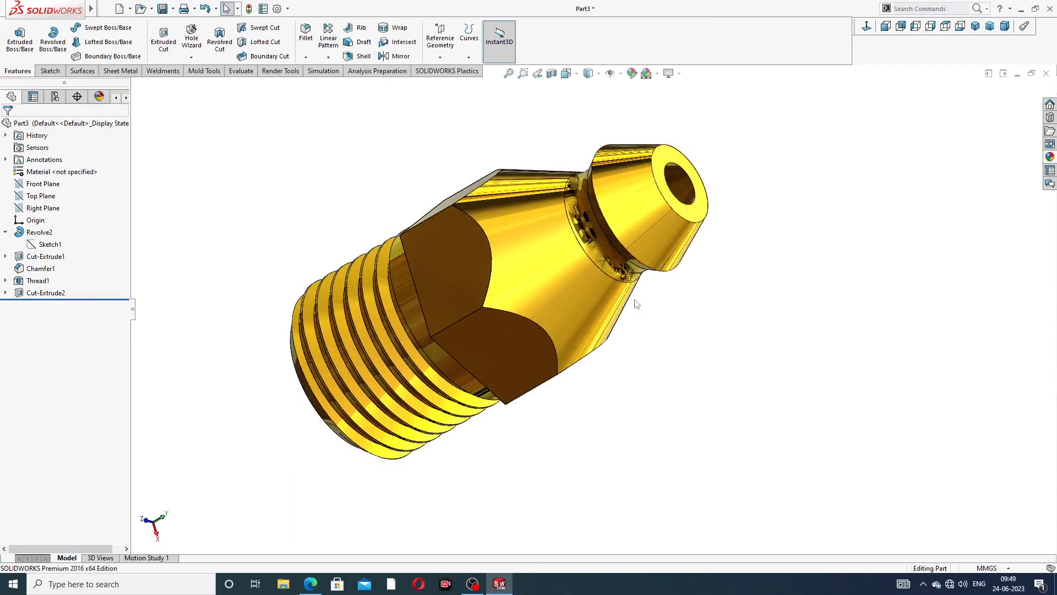
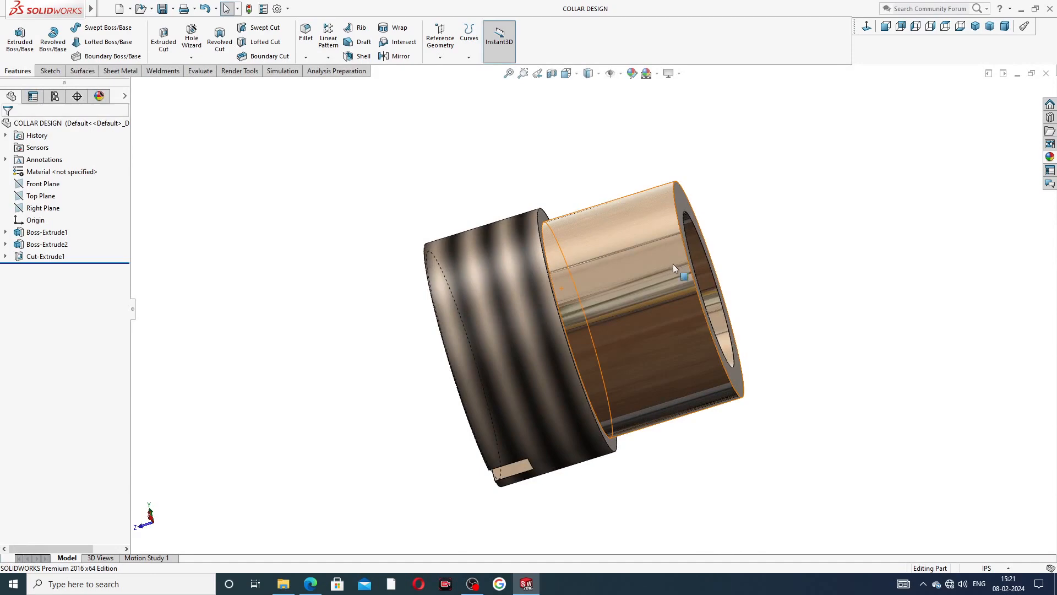
Close the COLLAR DESIGN part and create a new part document with the Plain White scene
middle_click_drag(673, 263, 667, 213)
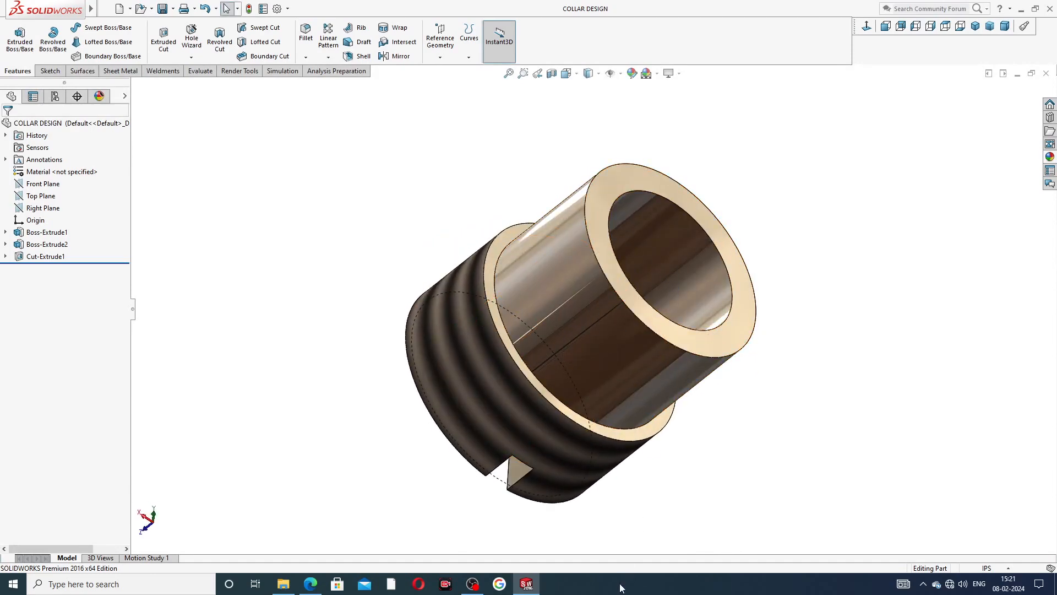
left_click(1045, 74)
left_click(120, 8)
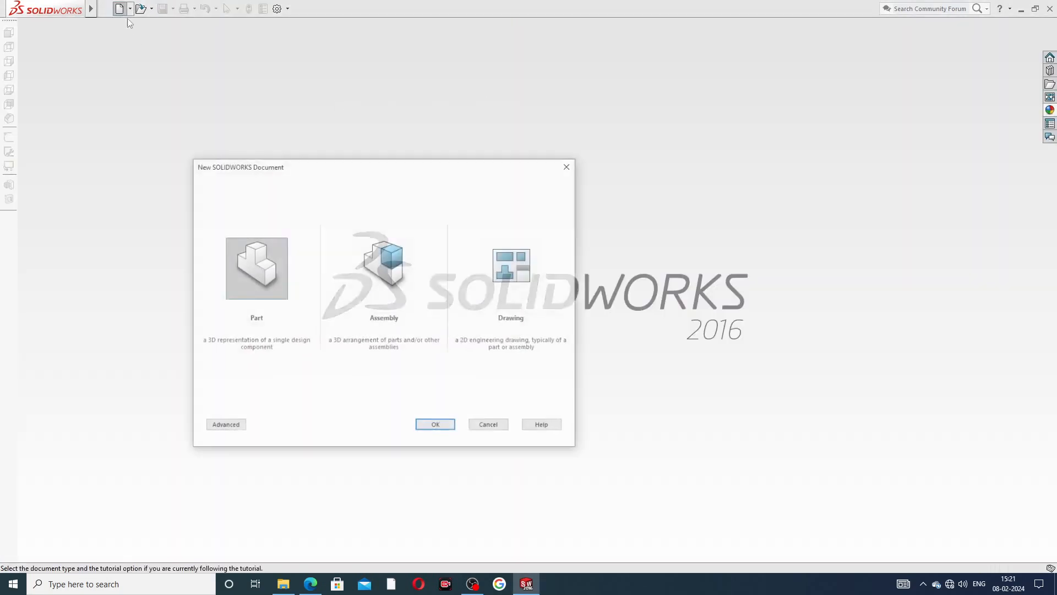
left_click(435, 426)
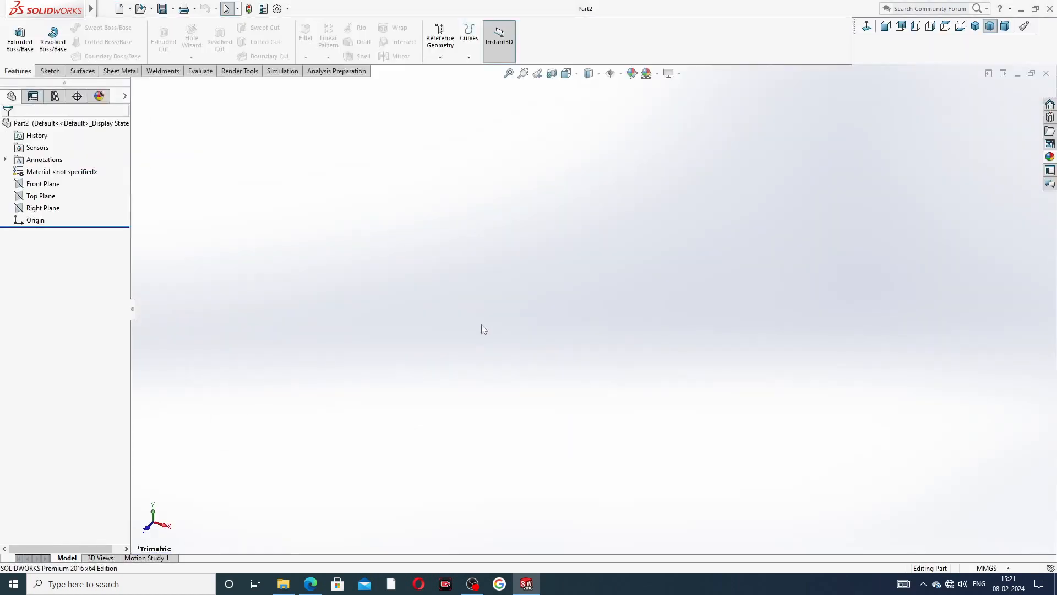
left_click(646, 73)
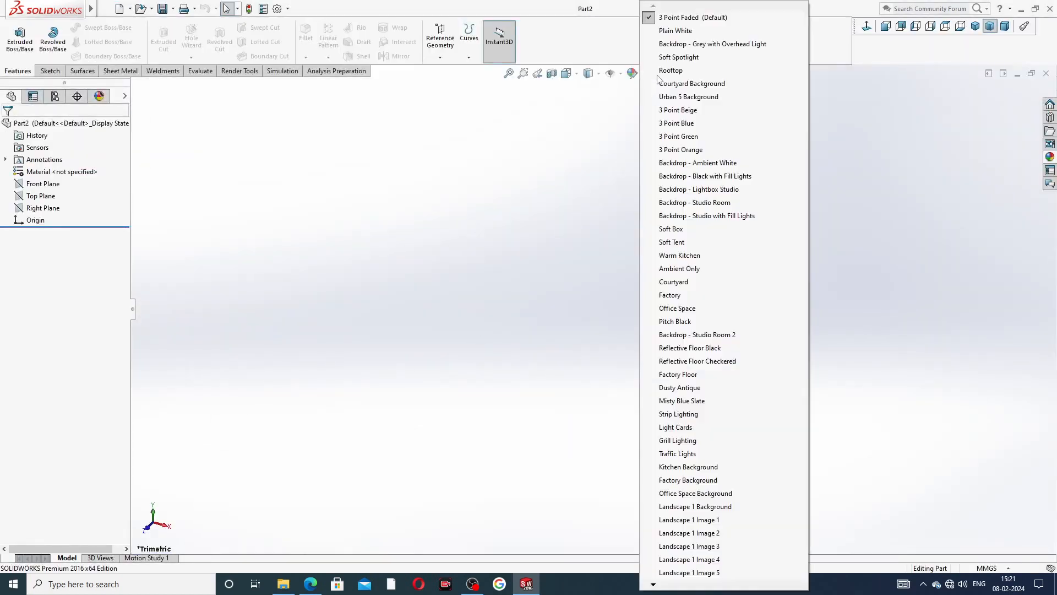
left_click(674, 32)
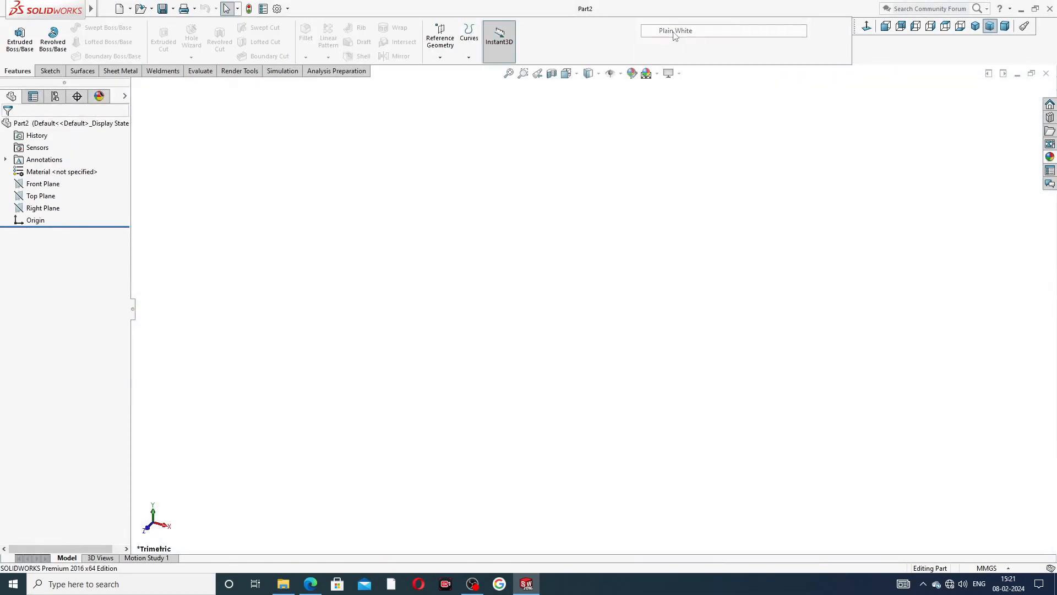
Raise both image quality resolutions to their highest setting and set the document units to IPS (inch, pound, second)
left_click(279, 9)
left_click(368, 106)
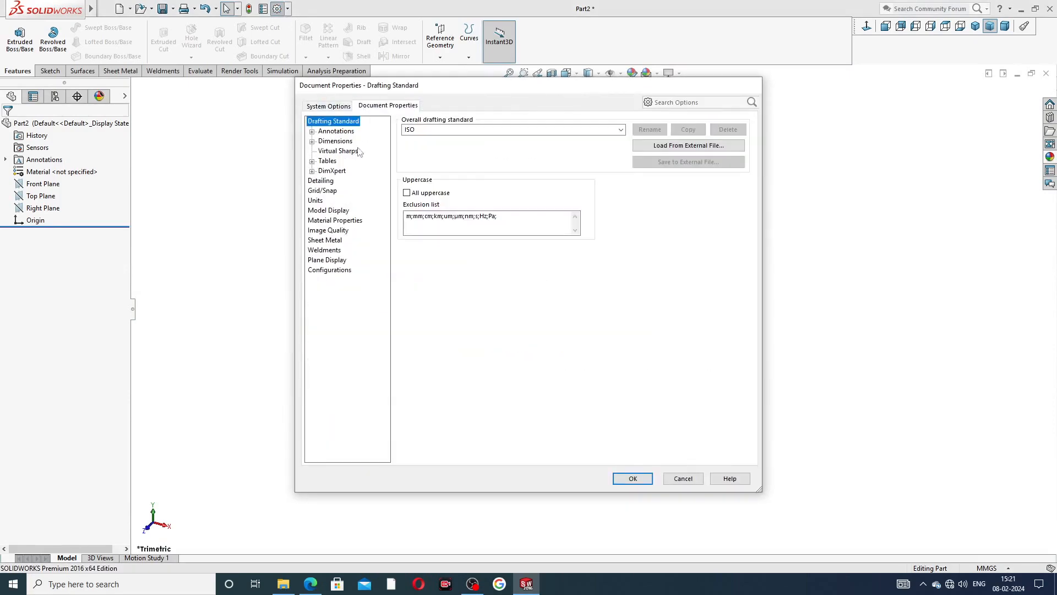
left_click(337, 230)
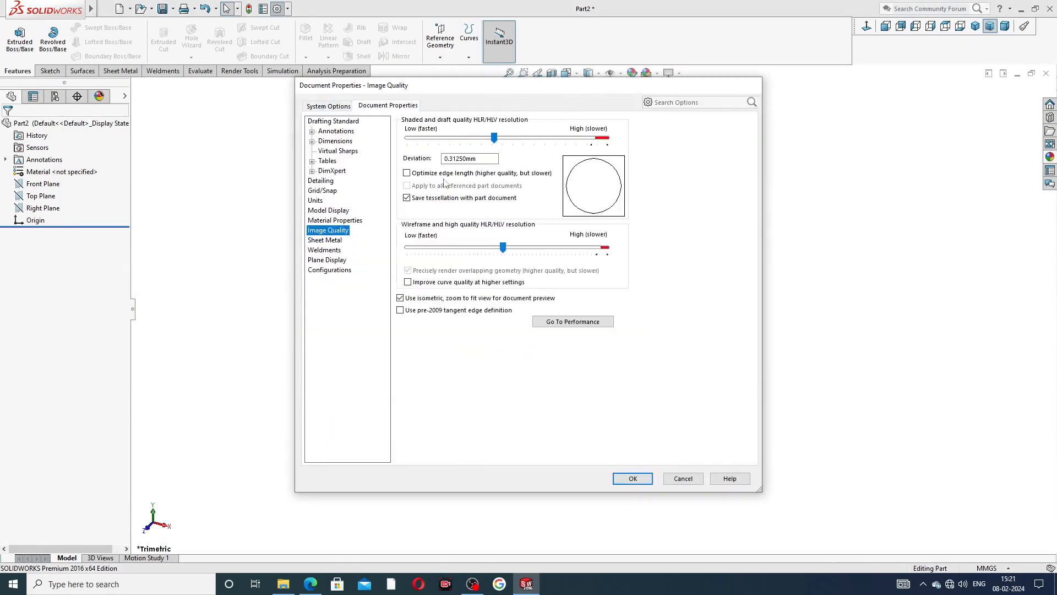
left_click_drag(496, 140, 606, 138)
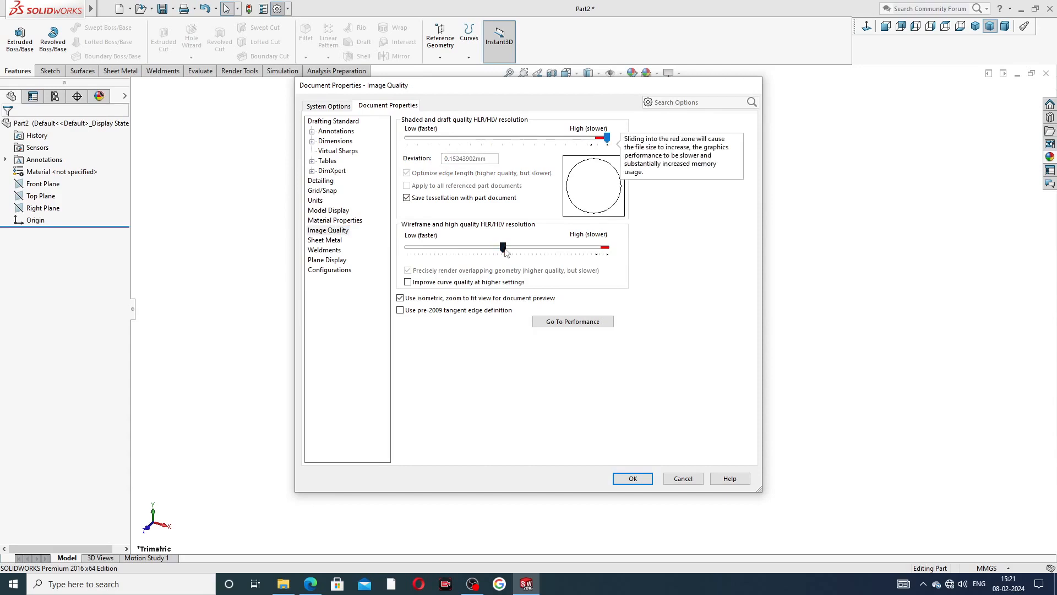
left_click_drag(503, 247, 607, 249)
left_click(632, 478)
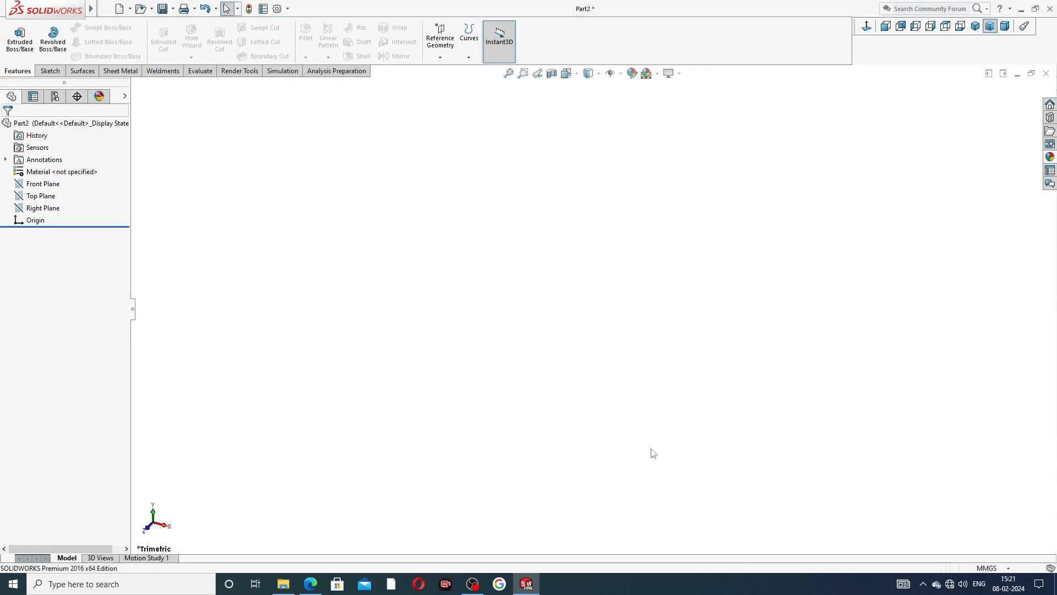
left_click(979, 568)
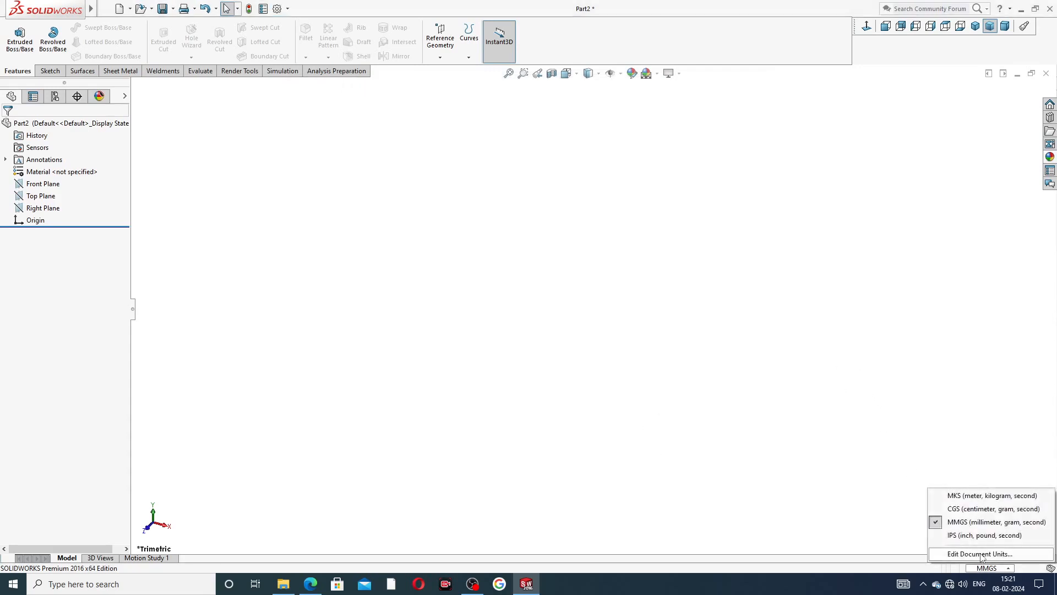
left_click(971, 536)
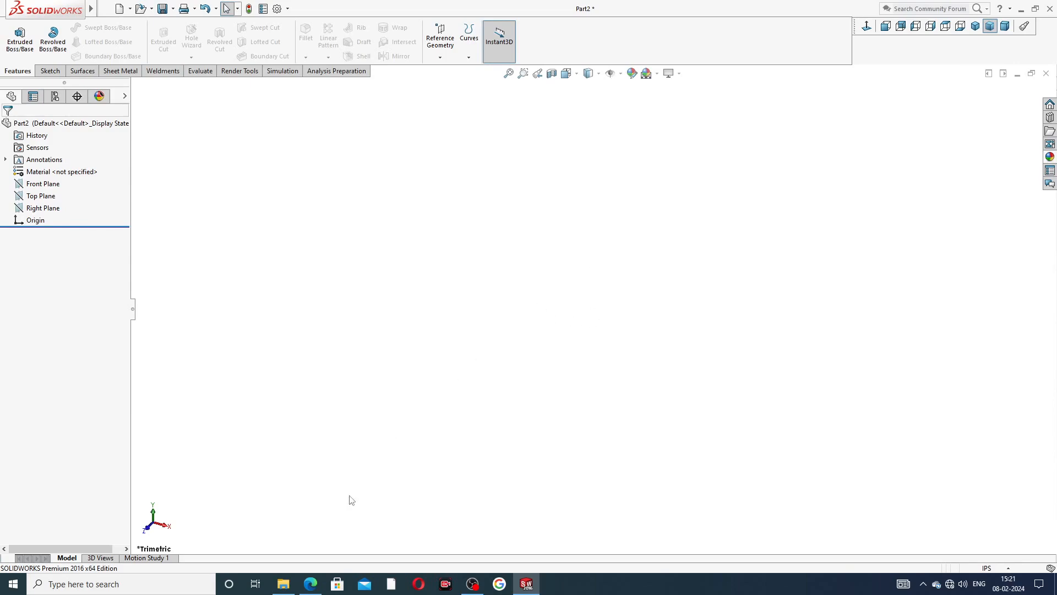
Sketch two concentric circles centred on the origin on the Front Plane, the outer one about 4.6 in in diameter
left_click(310, 584)
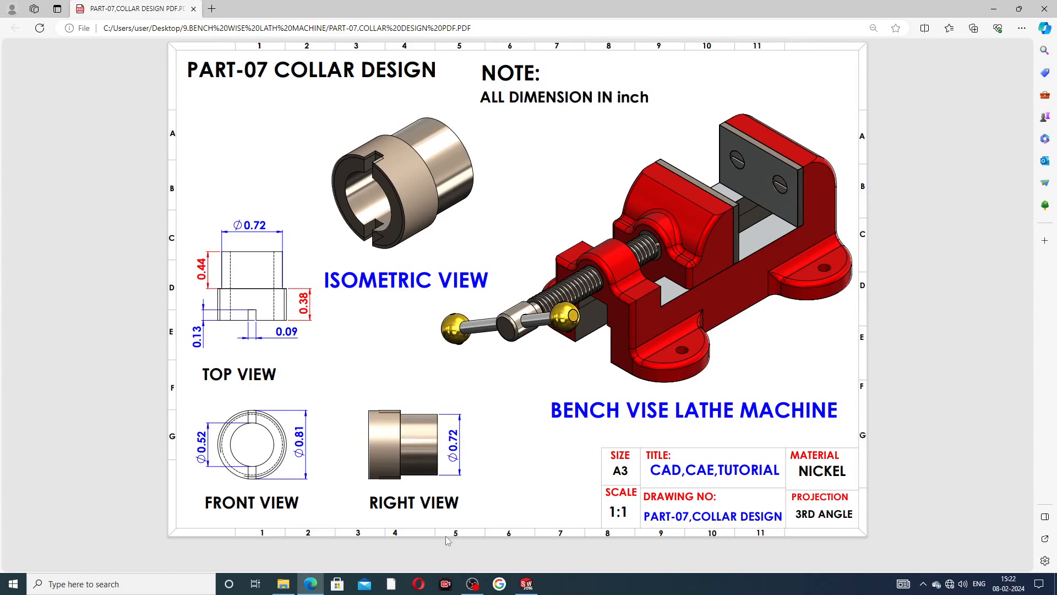
left_click(526, 584)
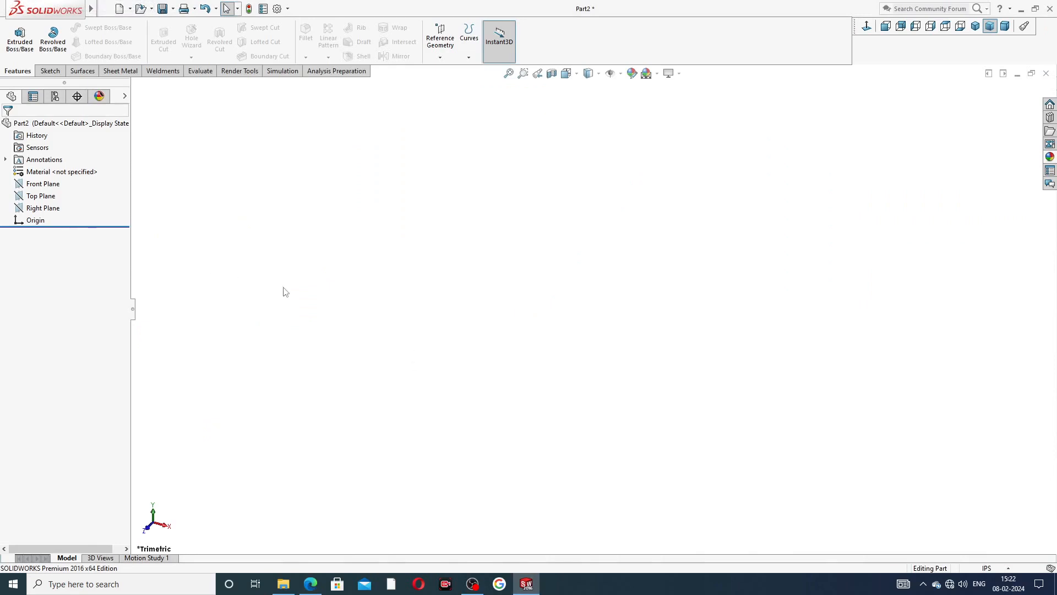
left_click(43, 184)
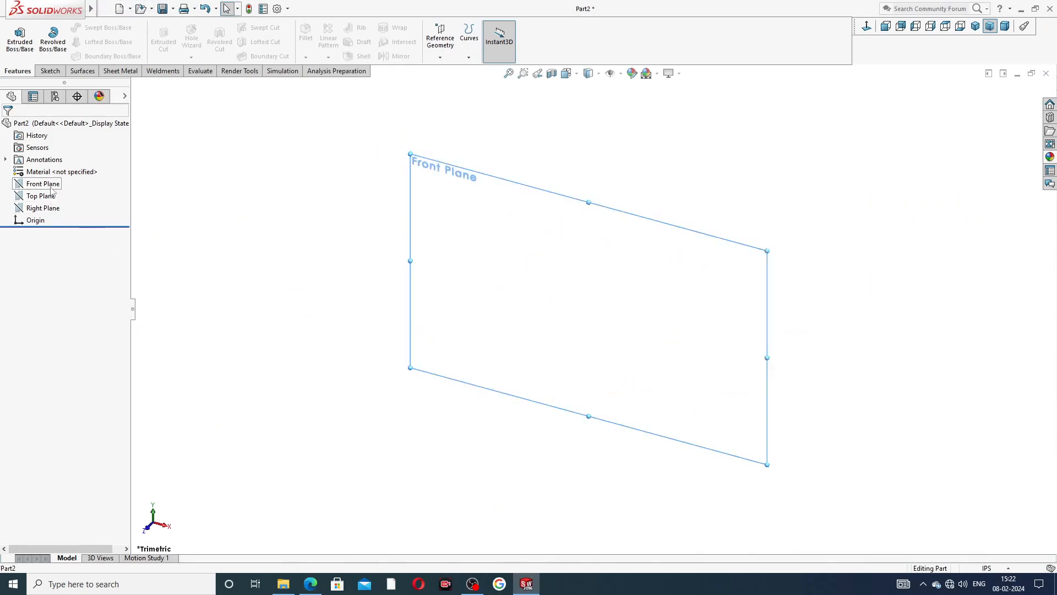
left_click(72, 173)
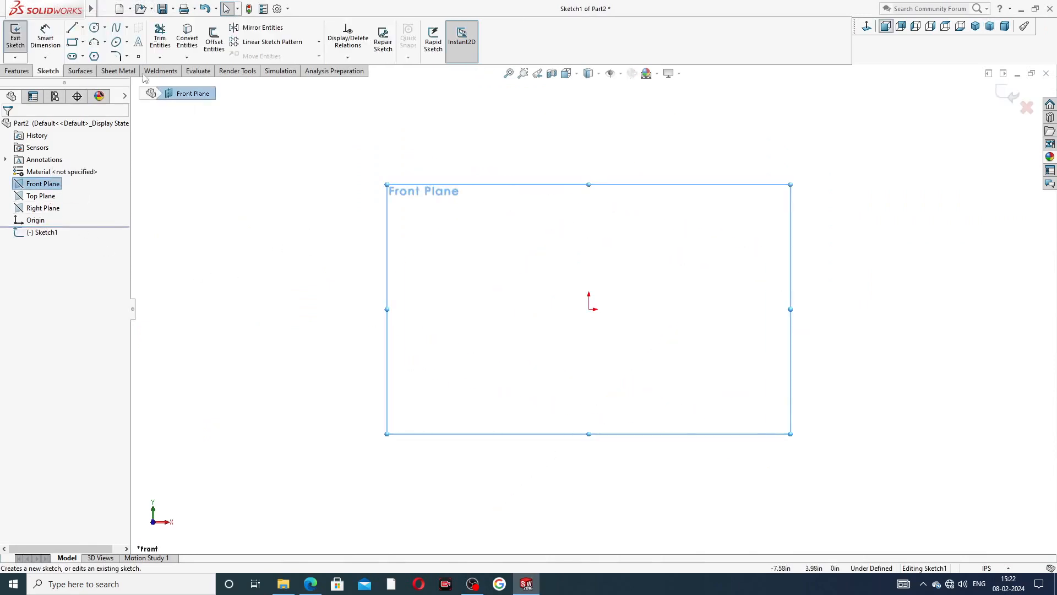
left_click(95, 27)
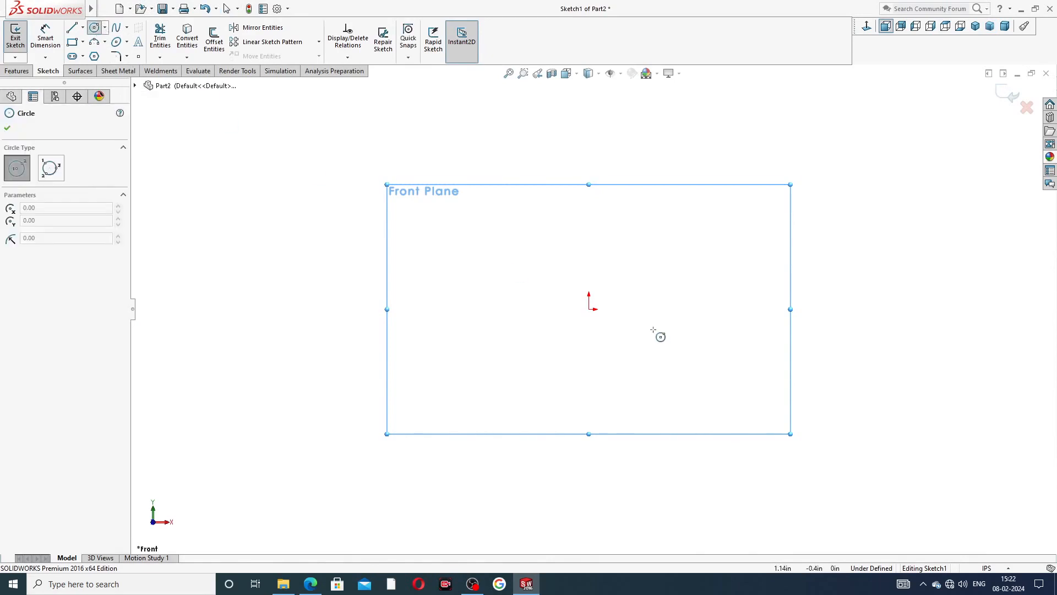
left_click(589, 309)
left_click(633, 184)
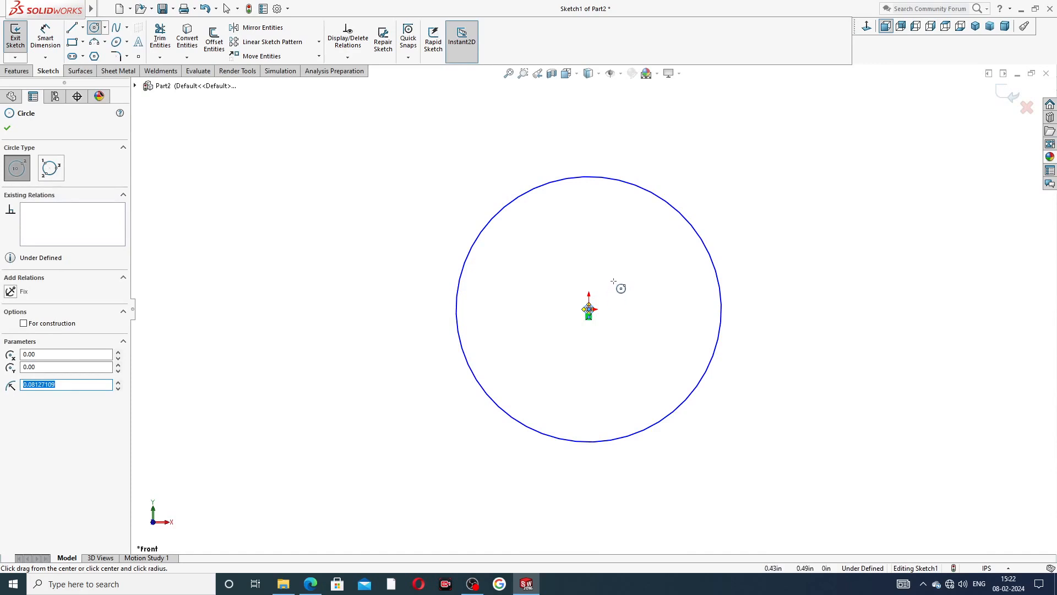
right_click(618, 289)
left_click(643, 289)
left_click_drag(591, 306, 606, 241)
left_click(713, 199)
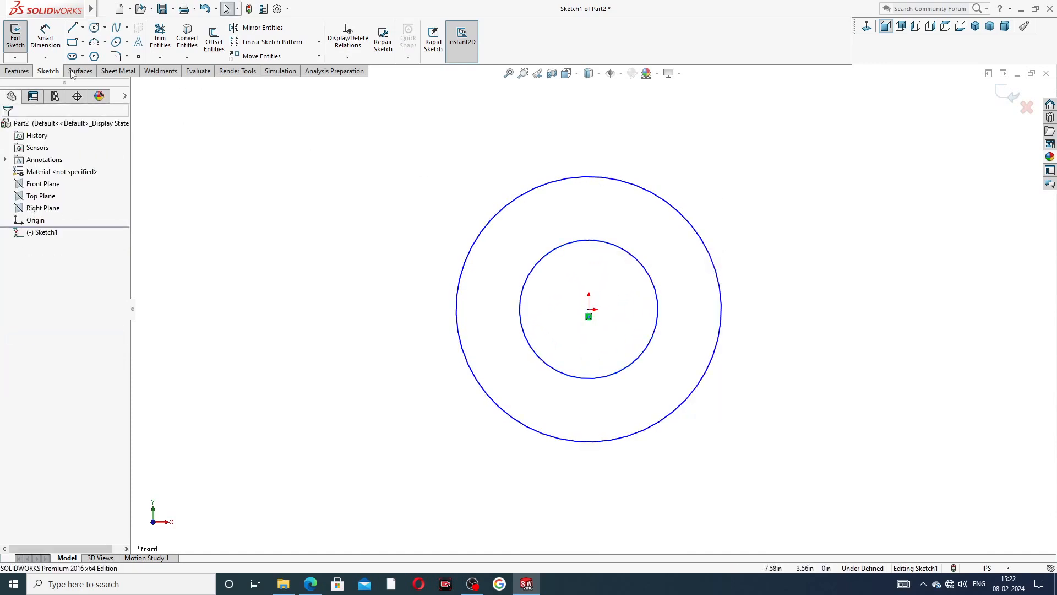
Dimension the outer circle's diameter as 0.81 in and place the dimension farther out from the circle
left_click(48, 42)
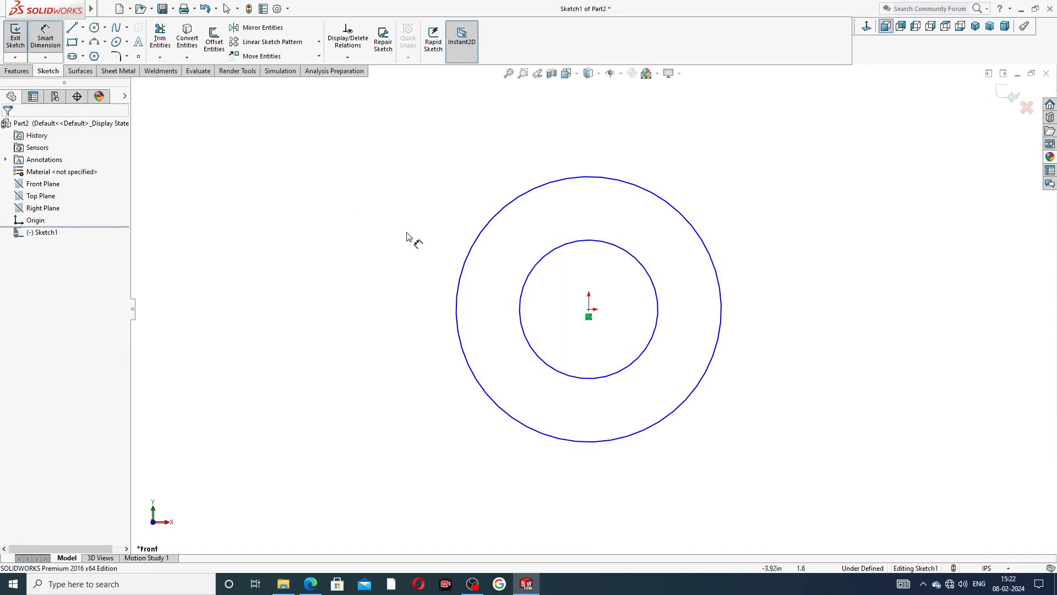
left_click(468, 255)
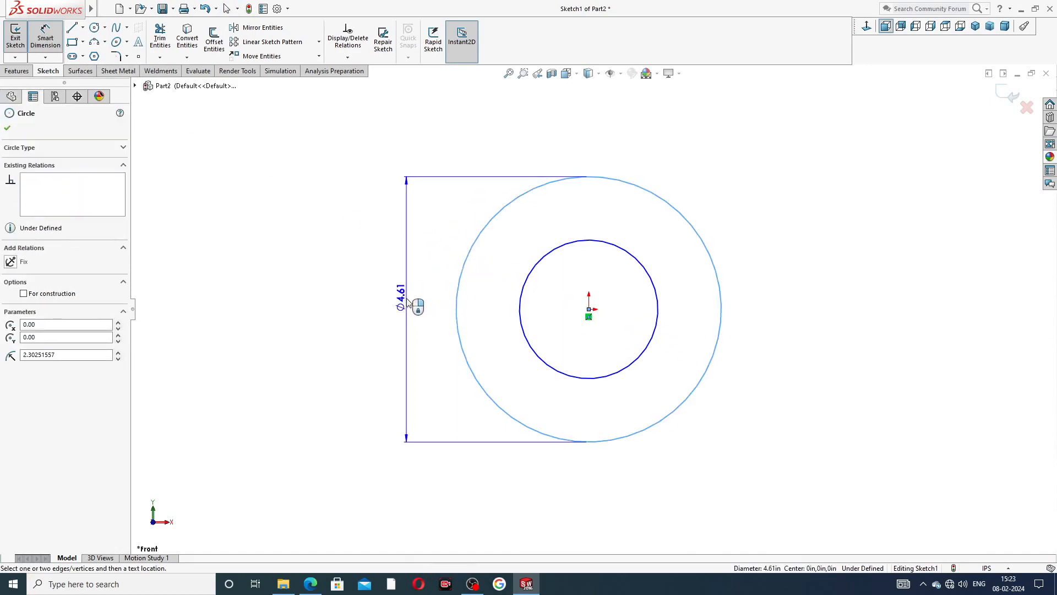
left_click(412, 301)
type(".8")
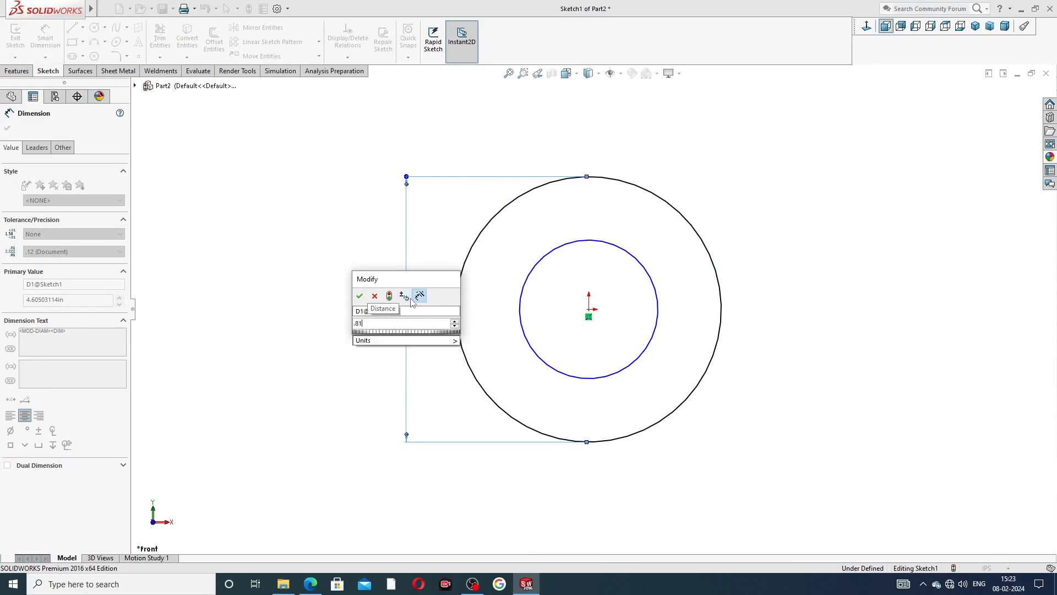
type("1")
key("Return")
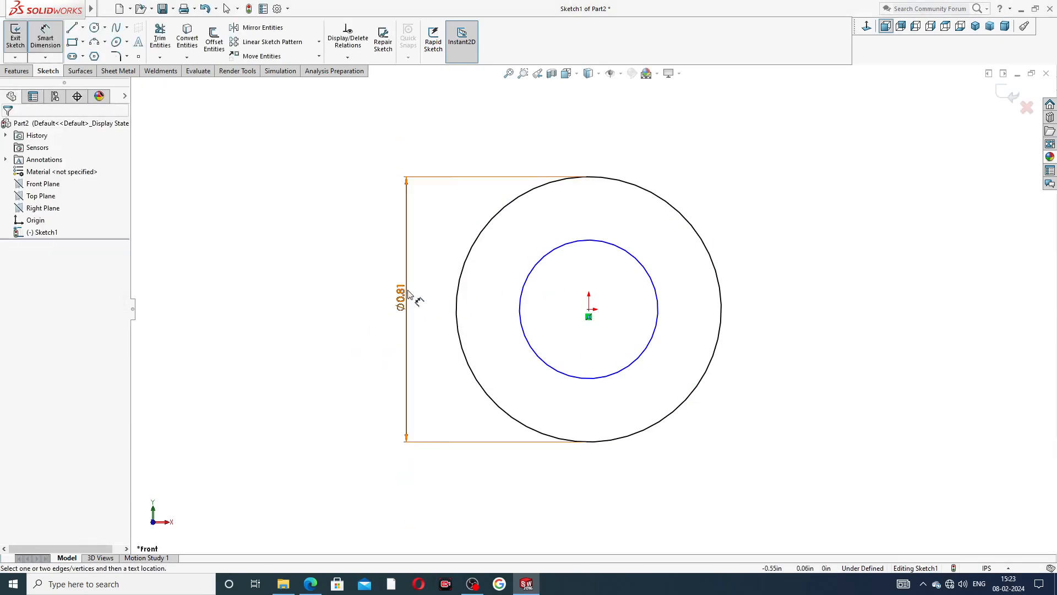
left_click_drag(407, 295, 365, 296)
Dimension the inner circle's diameter as 0.52 in and check the collar sketch against the PDF drawing
left_click(523, 292)
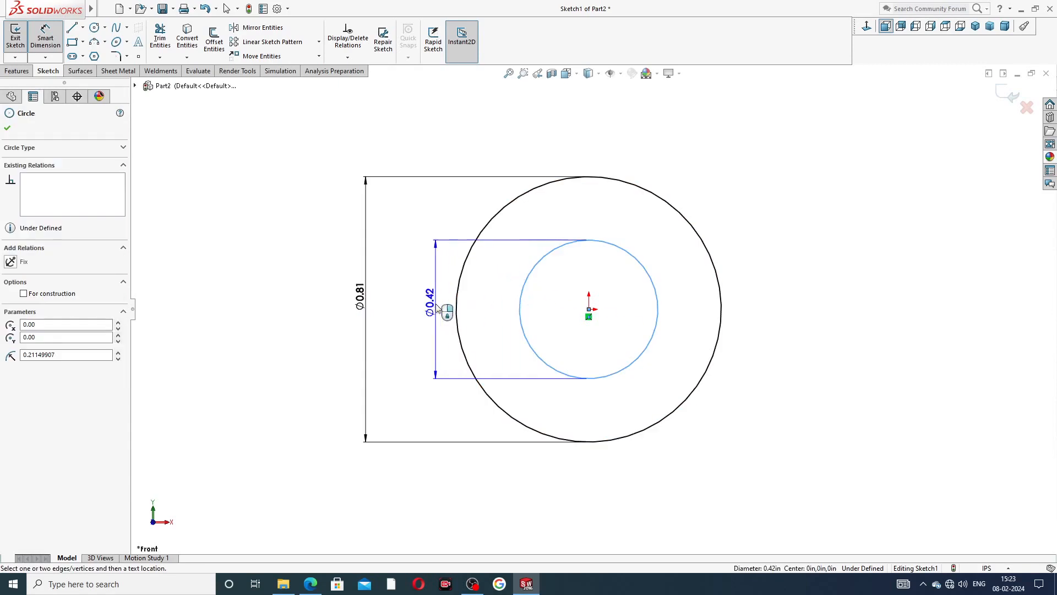
left_click(407, 308)
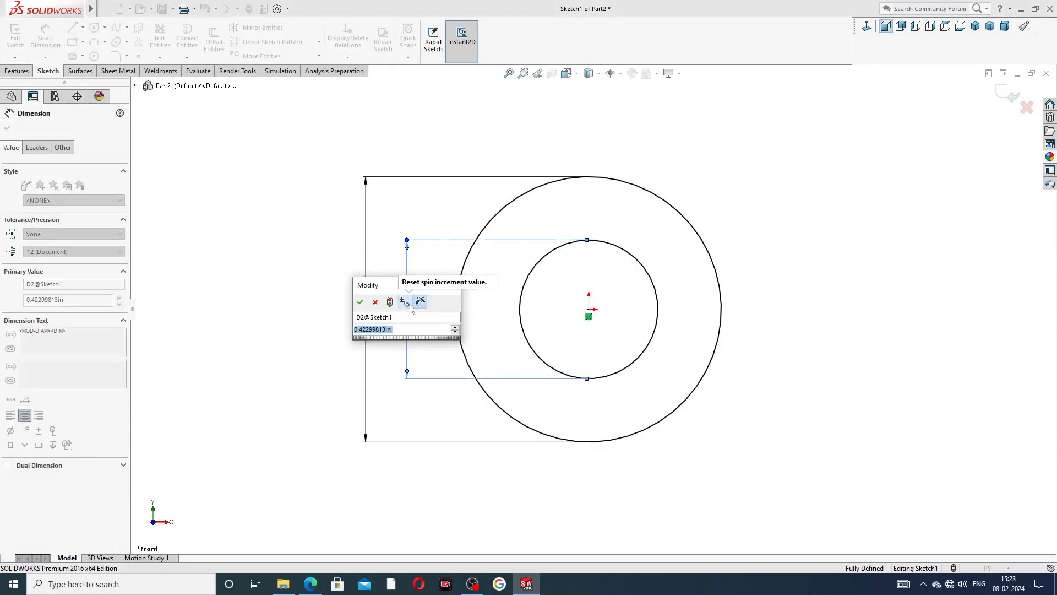
type(".52")
key("Return")
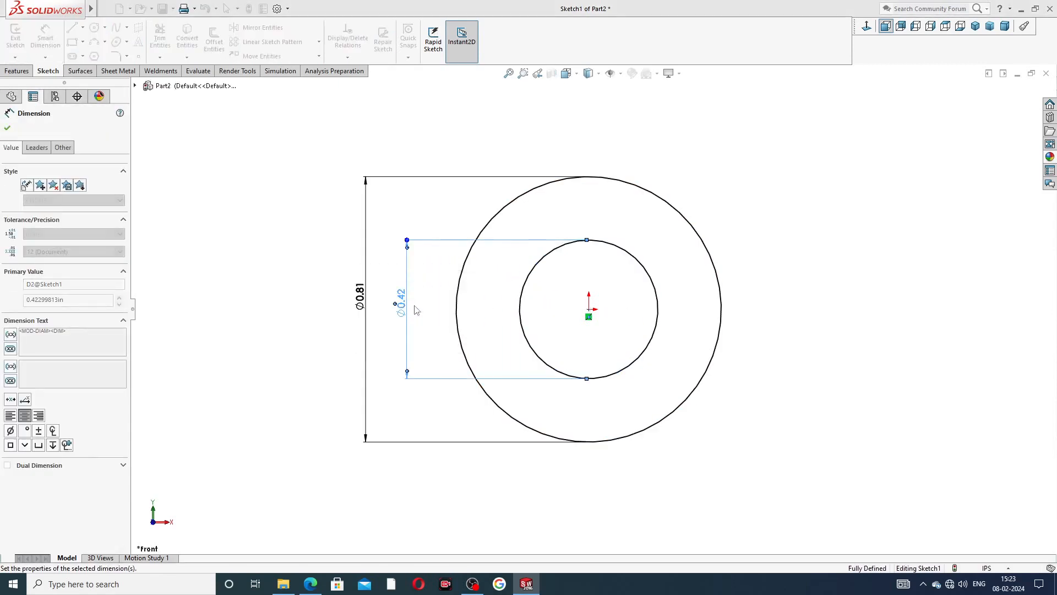
left_click(346, 339)
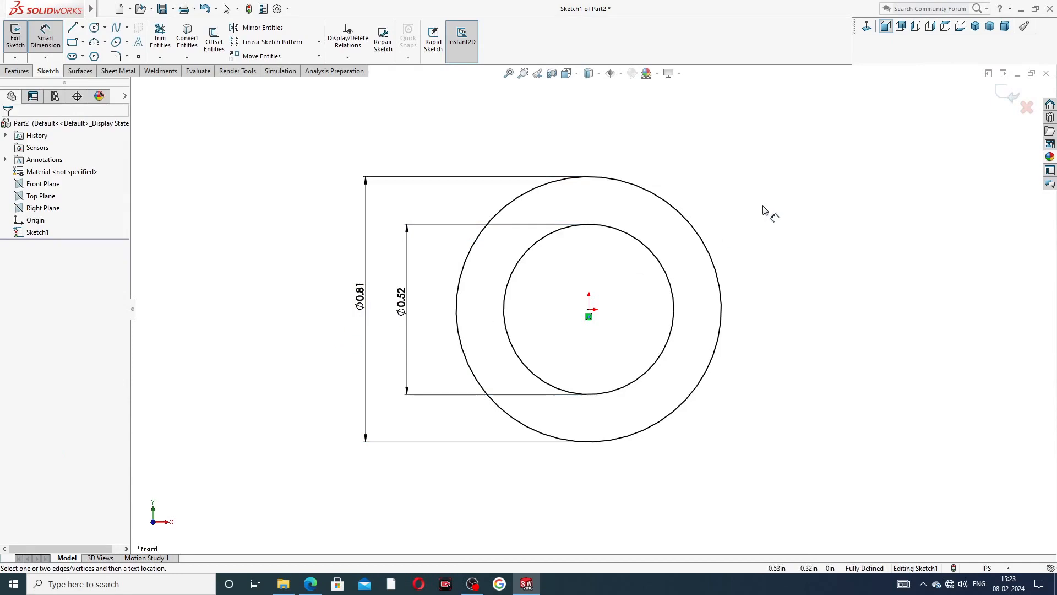
left_click(317, 582)
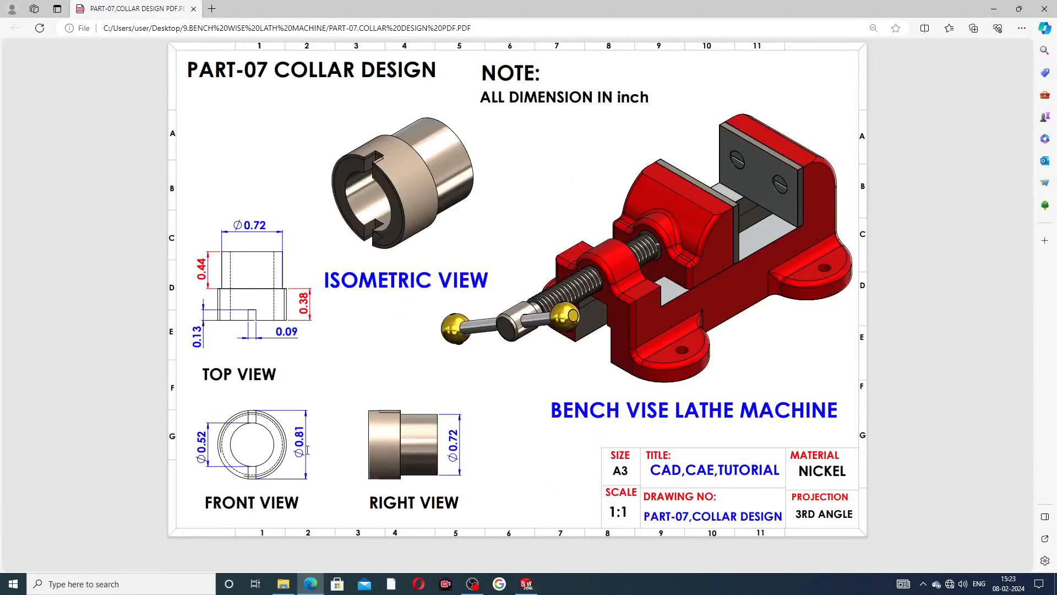
left_click(311, 583)
right_click(804, 228)
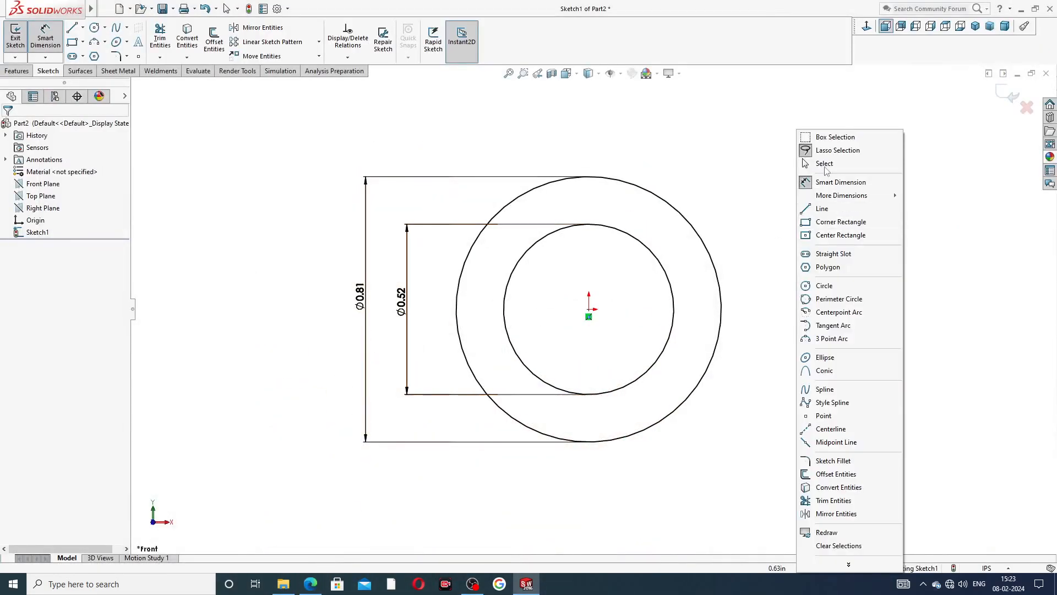
left_click(824, 164)
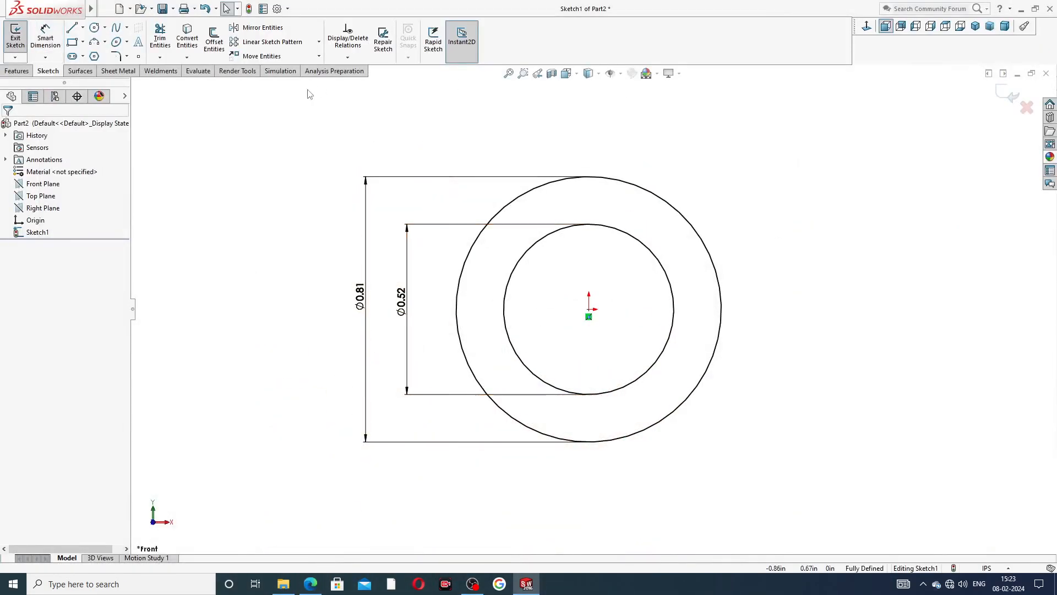
Extrude the ring profile to a blind depth of 0.38 in in the reversed direction, following the PDF drawing
left_click(17, 71)
left_click(20, 39)
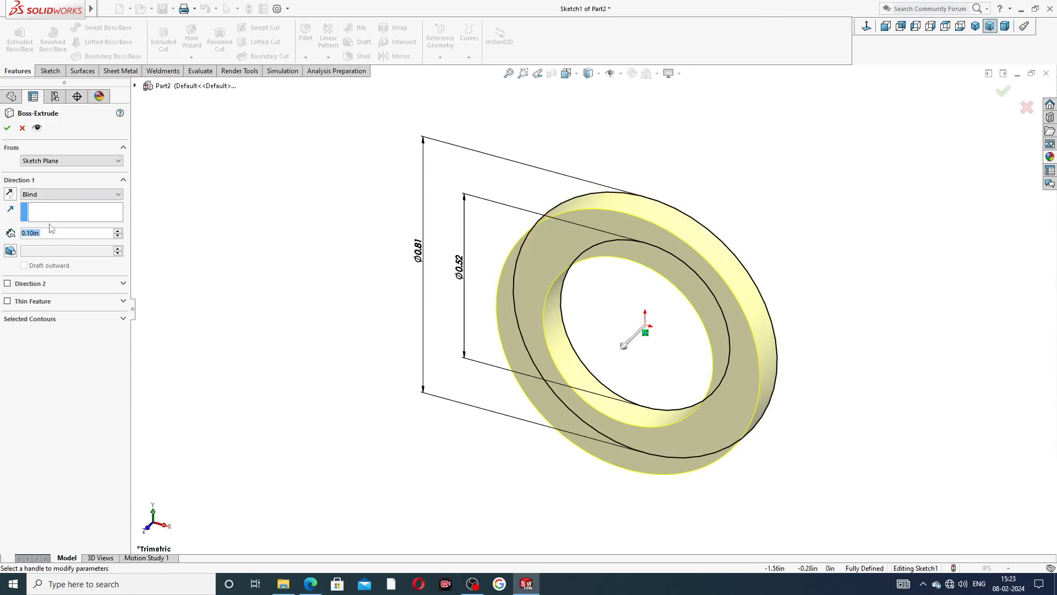
left_click(10, 194)
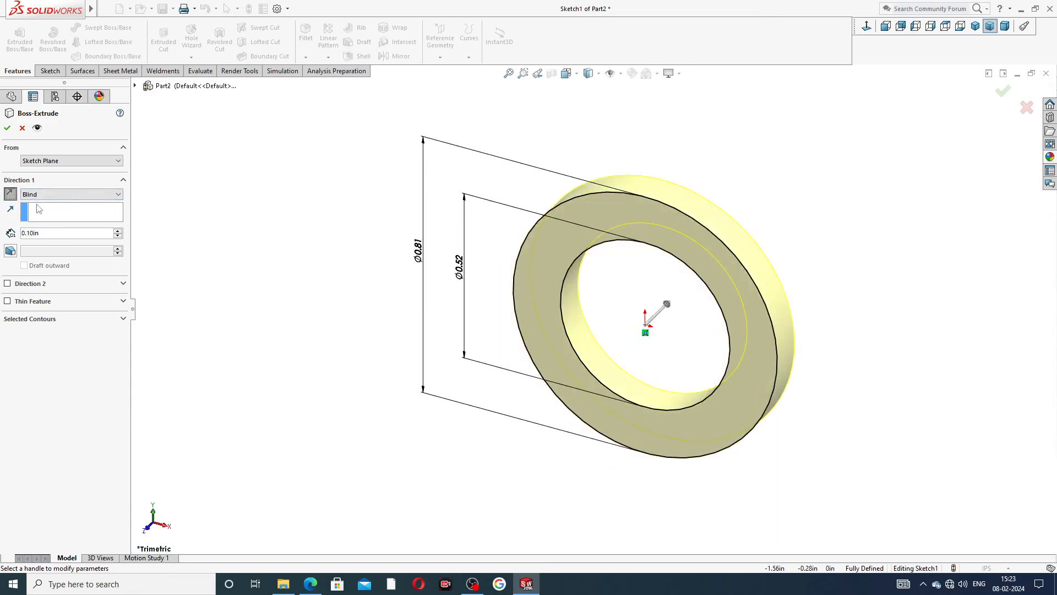
left_click(44, 234)
type(".")
left_click(315, 582)
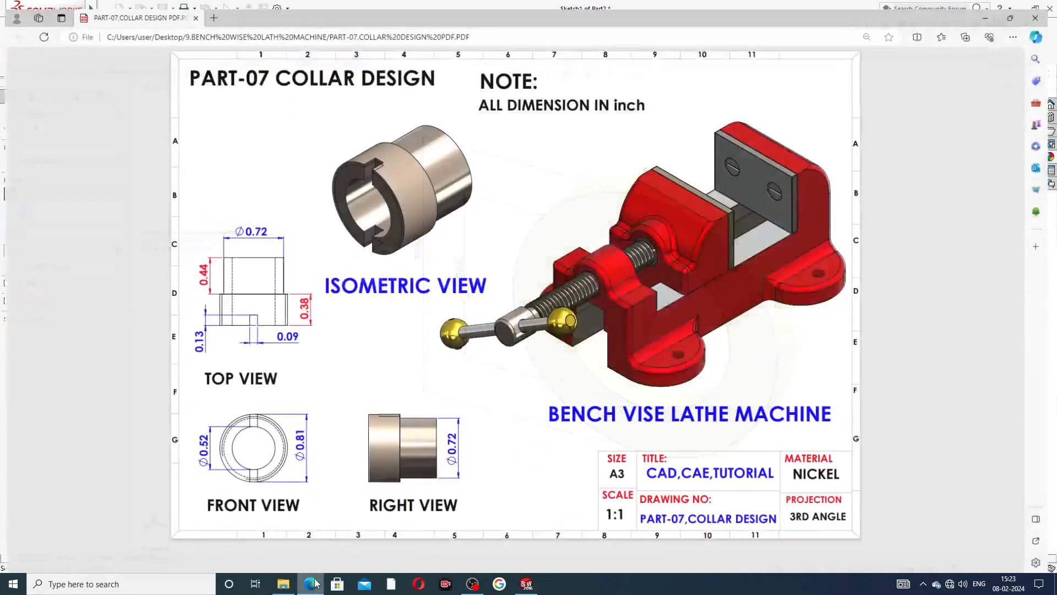
left_click(315, 583)
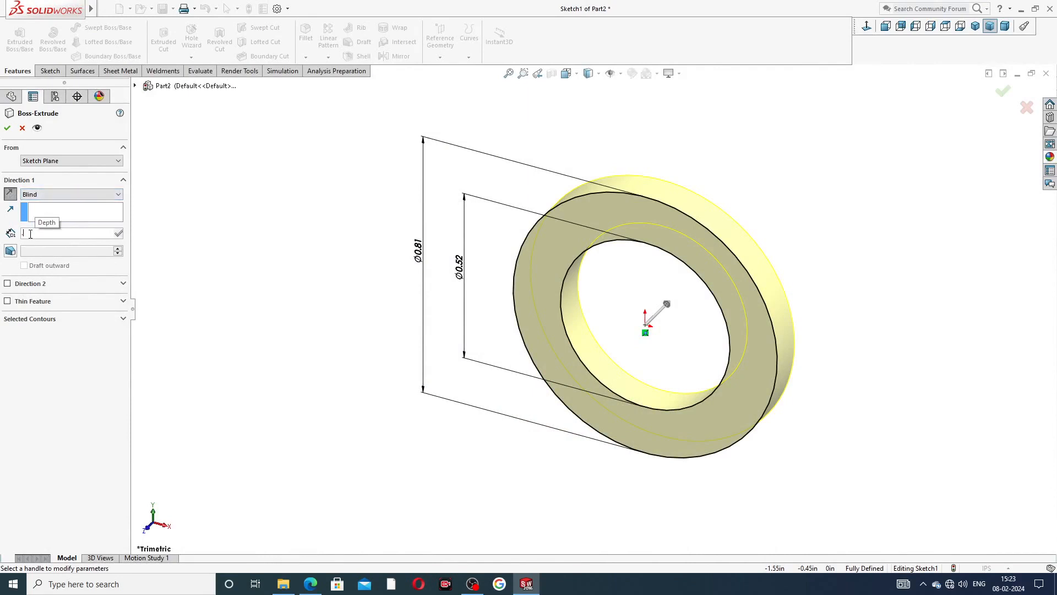
type("38")
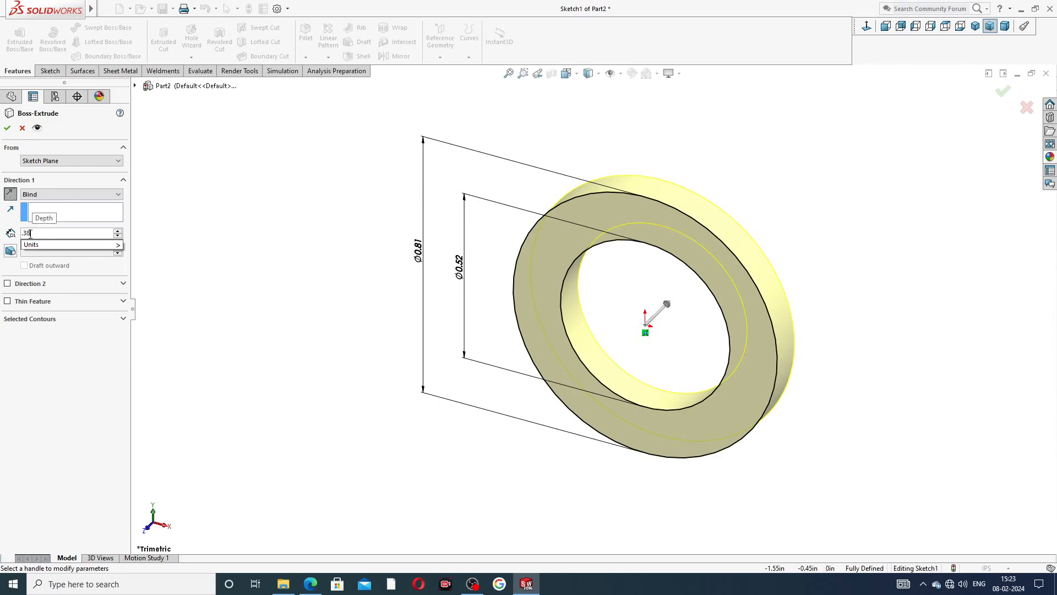
key("Return")
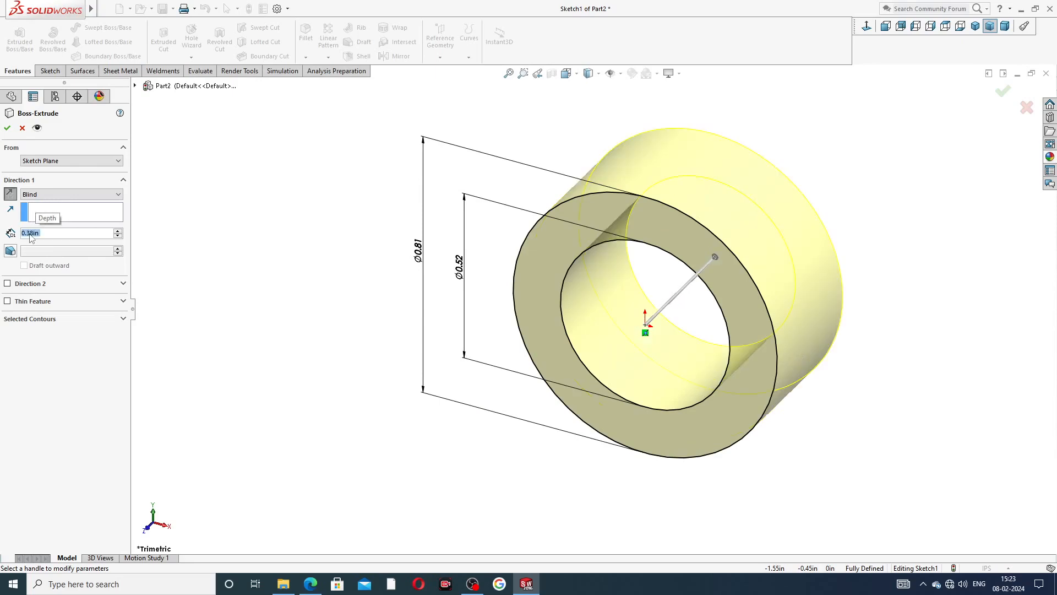
left_click(321, 253)
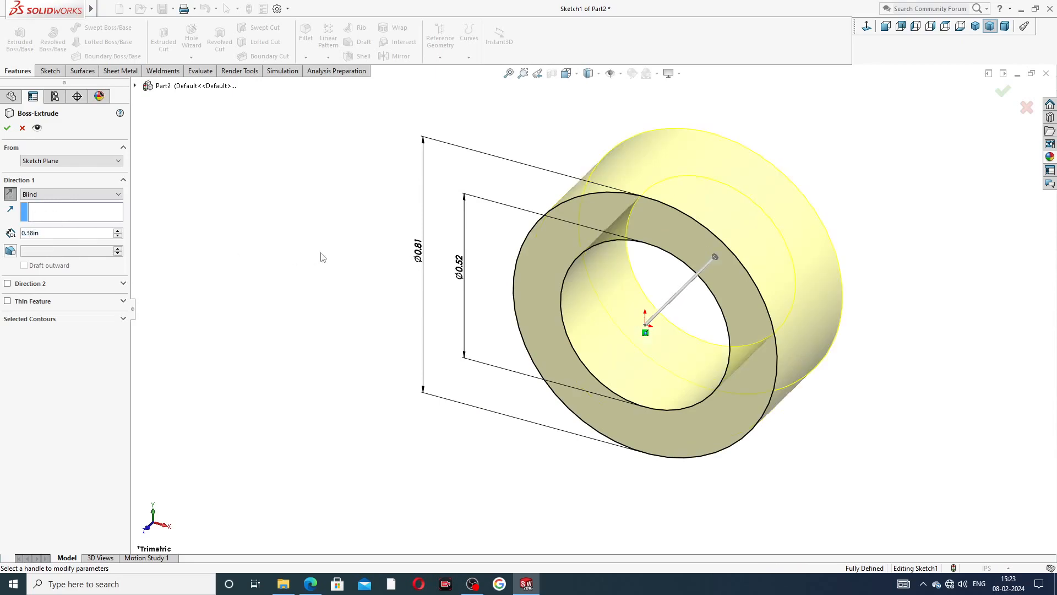
left_click(309, 587)
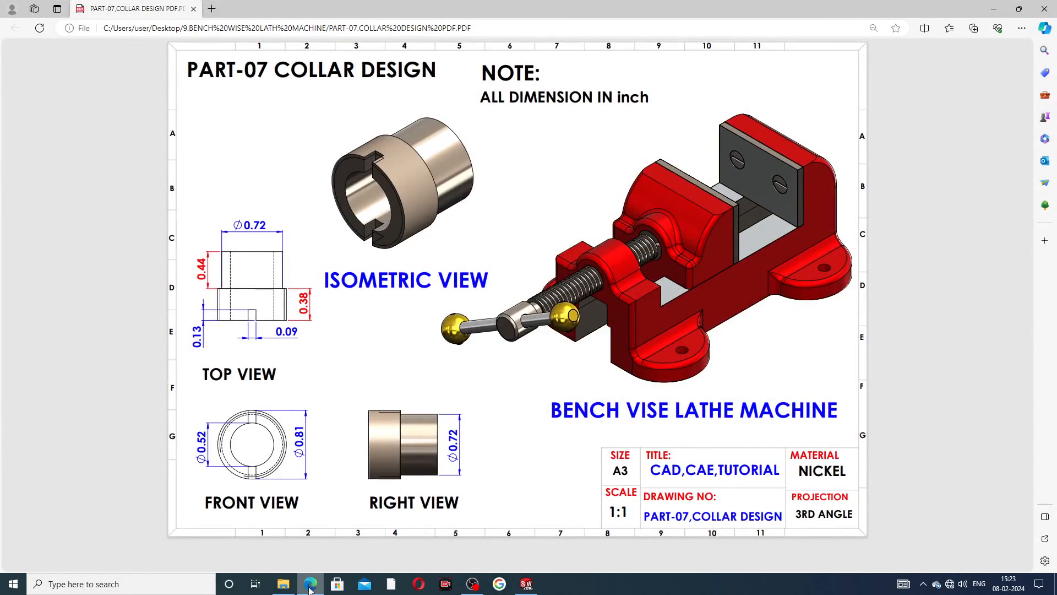
left_click(309, 585)
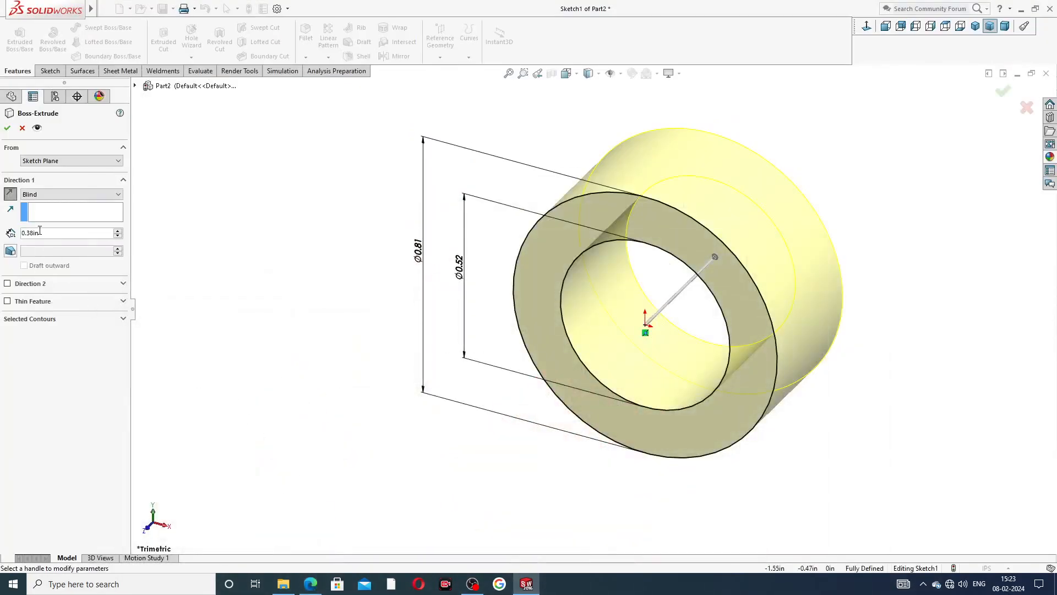
left_click(7, 128)
left_click(698, 160)
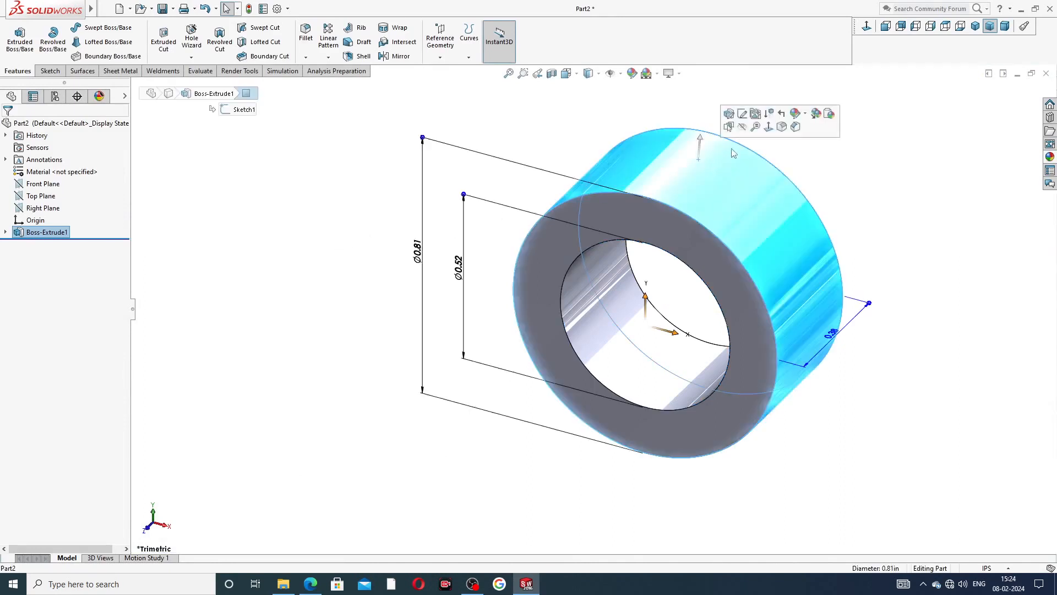
left_click(817, 174)
scroll(817, 179, "up", 3)
middle_click_drag(779, 196, 736, 200)
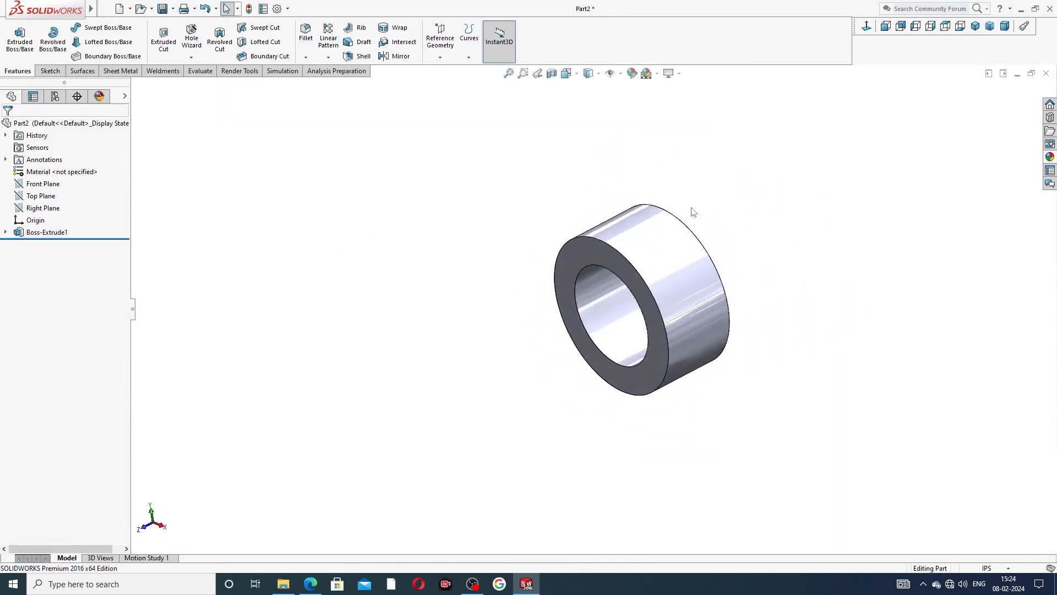
scroll(705, 274, "down", 3)
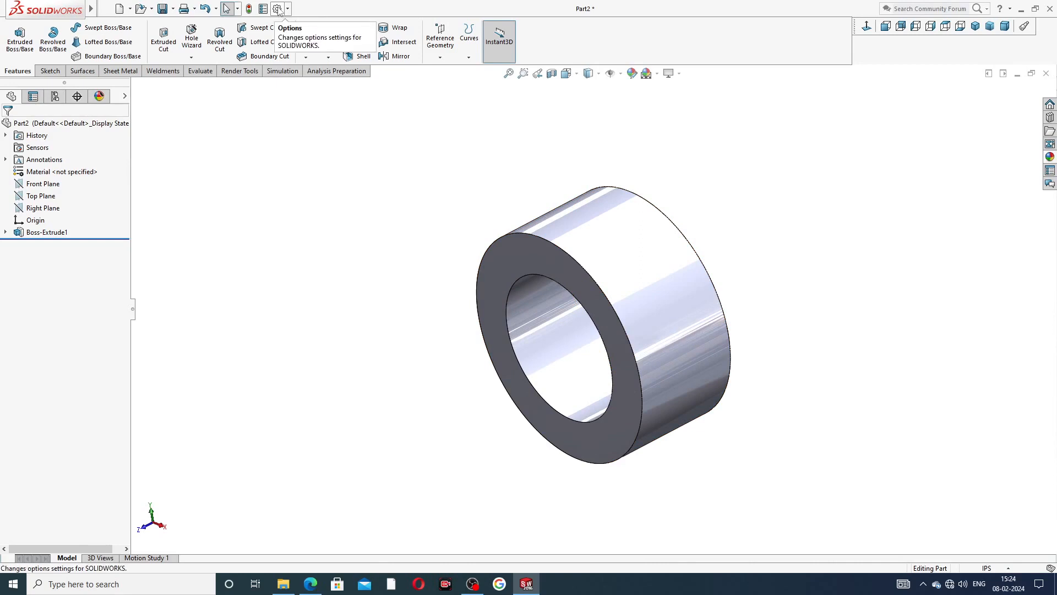
Enable shaded cosmetic threads in the document's detailing display filter
left_click(277, 8)
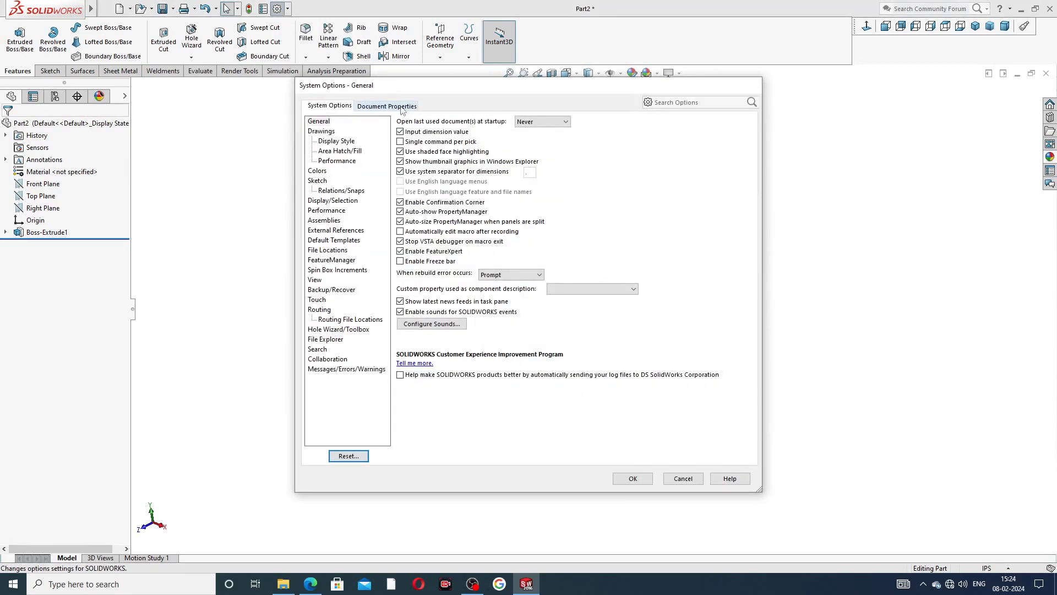
left_click(402, 107)
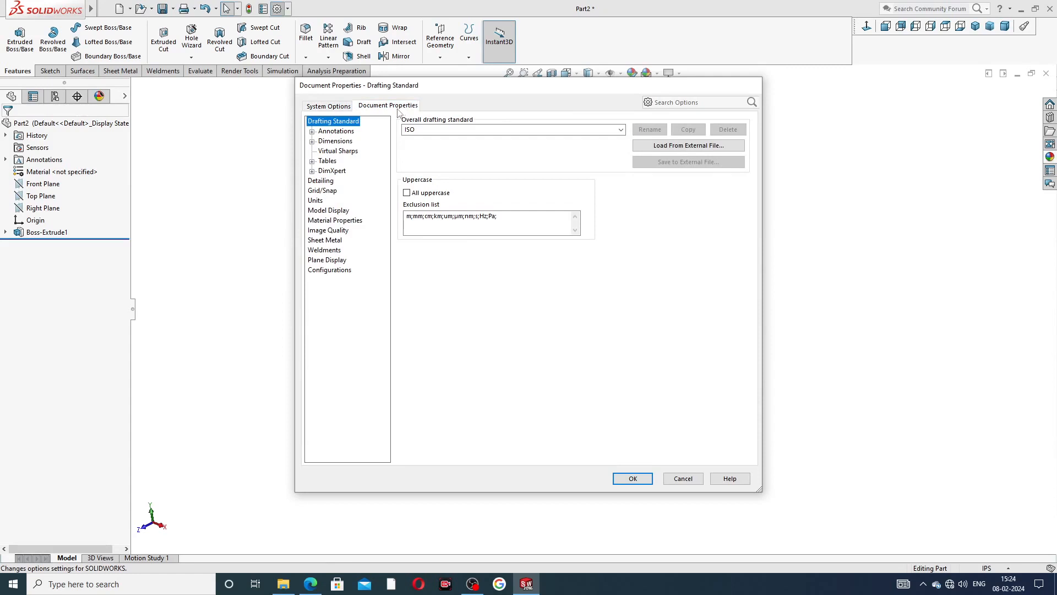
left_click(323, 182)
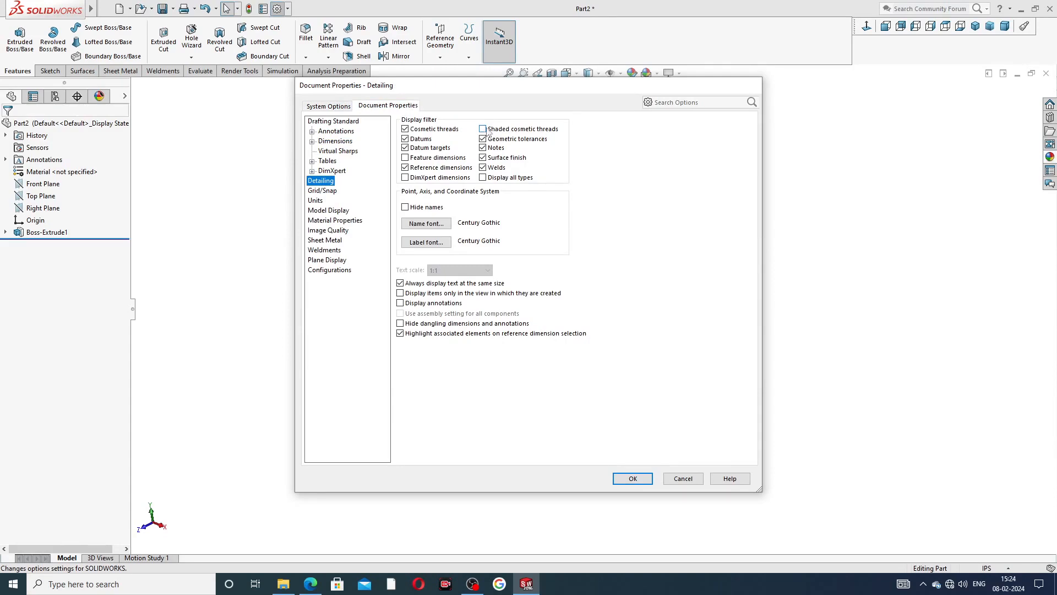
left_click(483, 130)
left_click(633, 478)
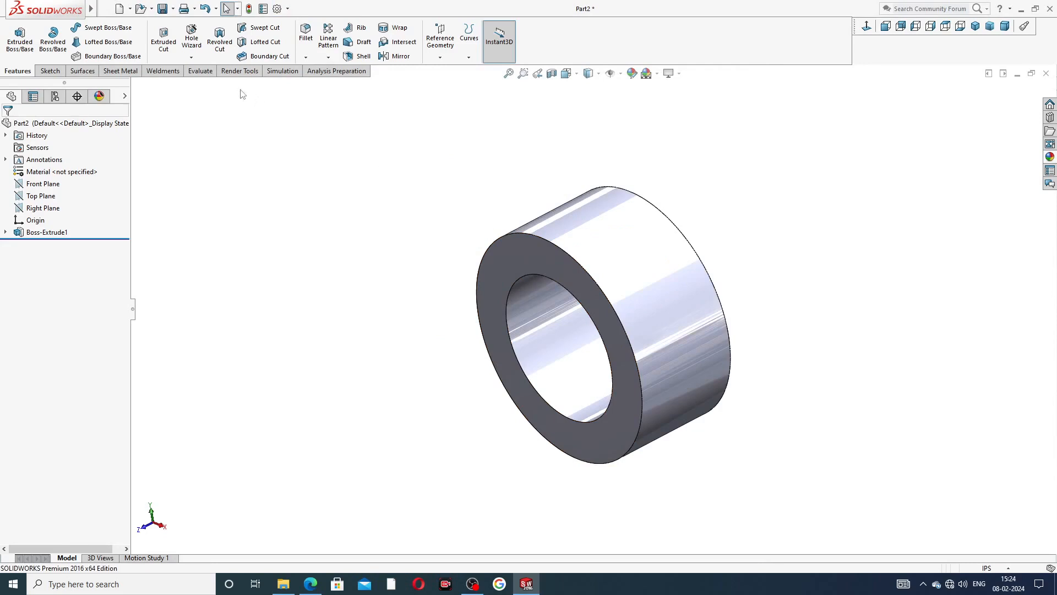
Add a cosmetic thread from the ring's outer front edge with standard None, 0.76 in diameter and a blind depth of 0.375 in
left_click(170, 8)
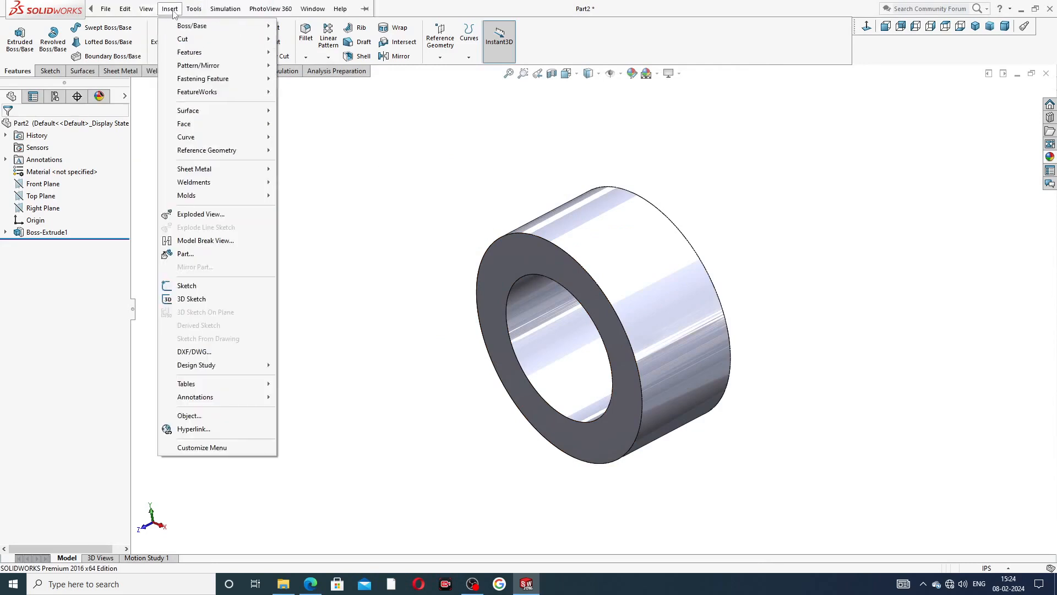
mouse_move(204, 398)
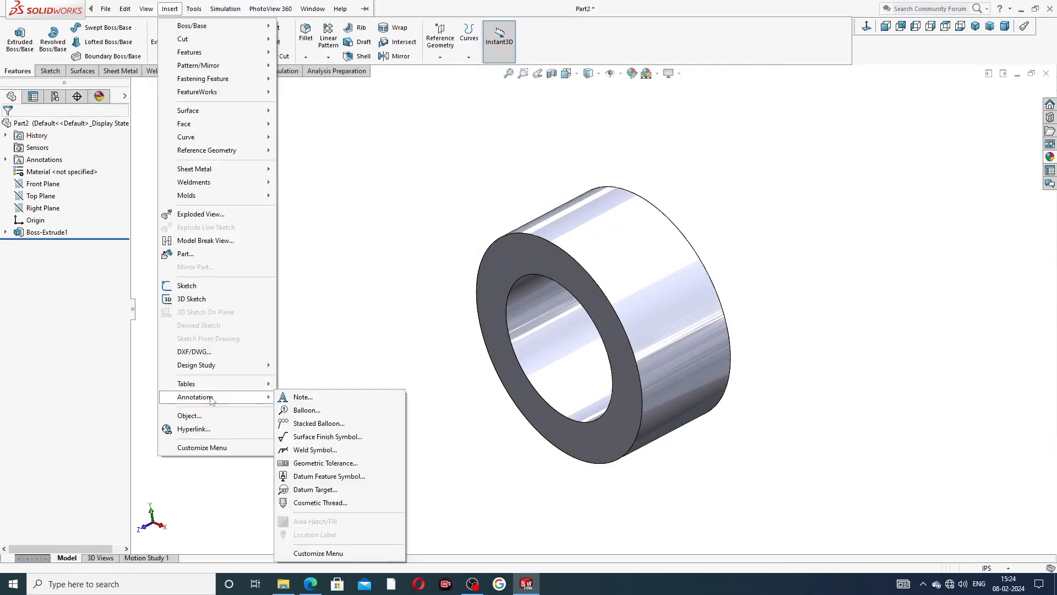
left_click(317, 504)
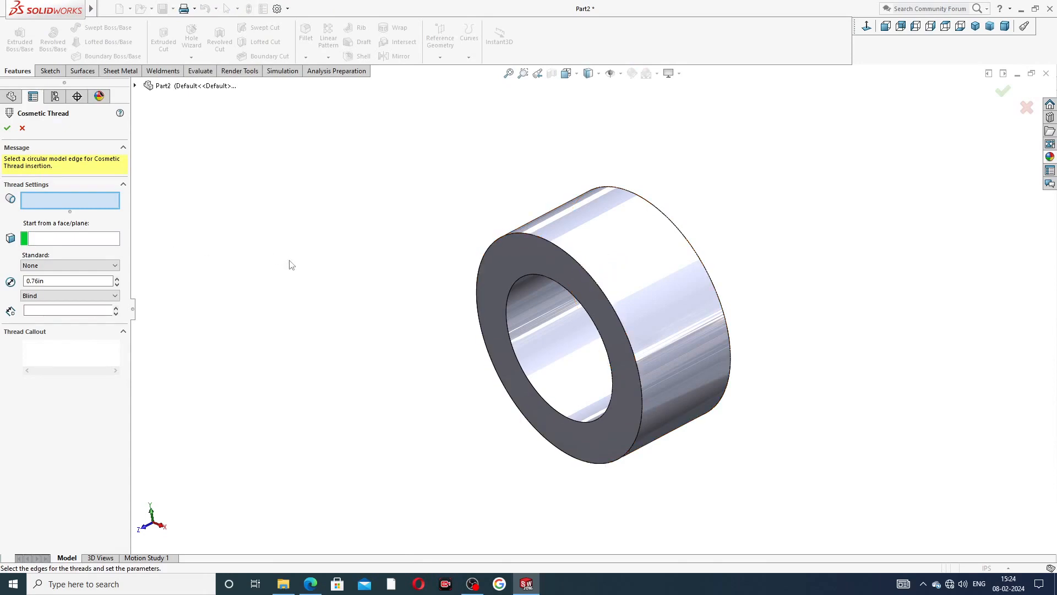
middle_click_drag(311, 248, 330, 234)
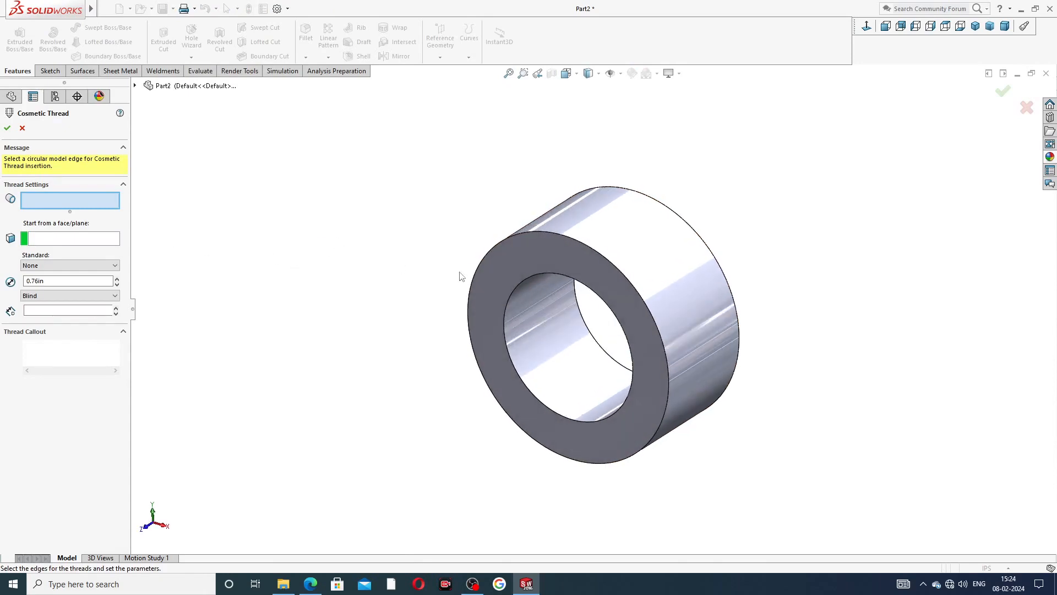
left_click(594, 248)
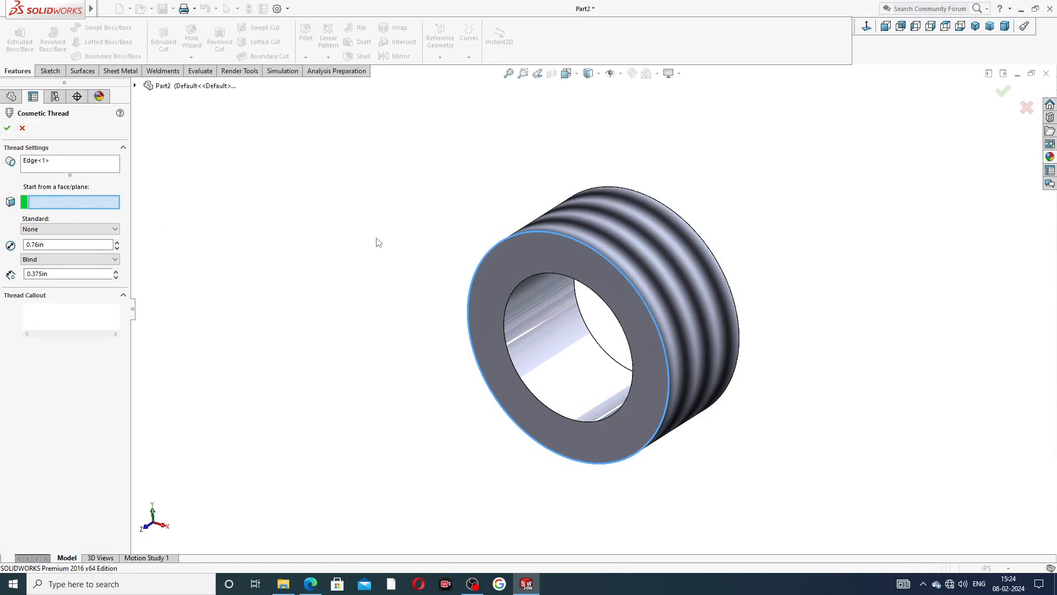
left_click(46, 229)
left_click(48, 236)
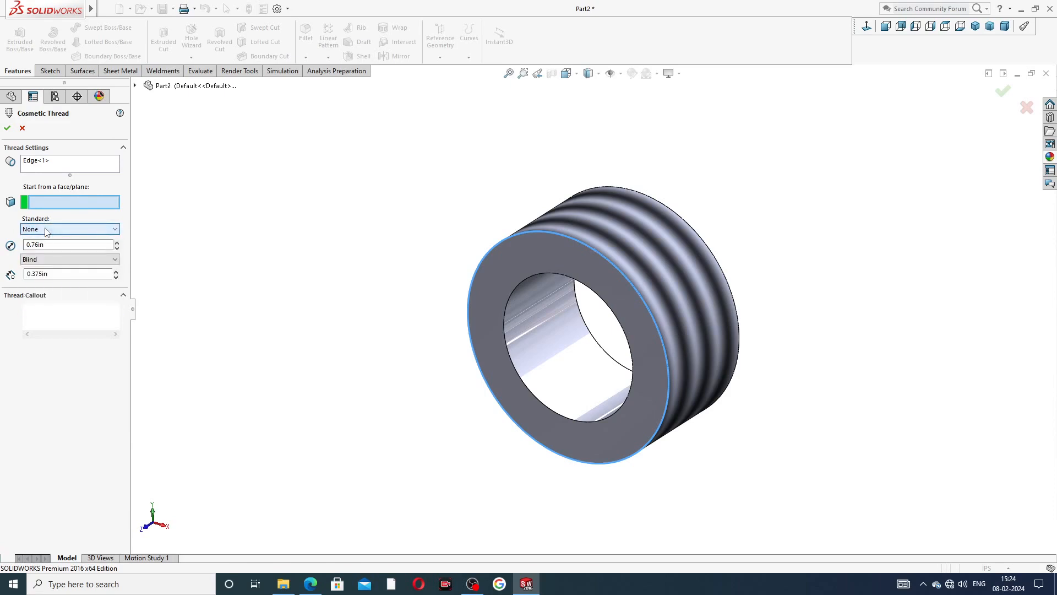
left_click(47, 259)
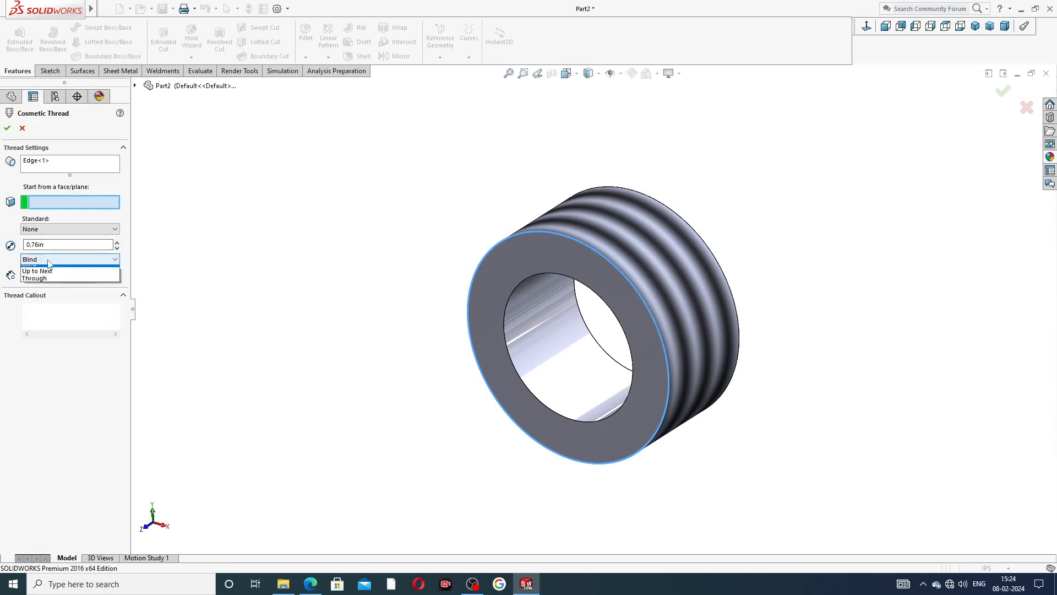
left_click(48, 263)
left_click(48, 274)
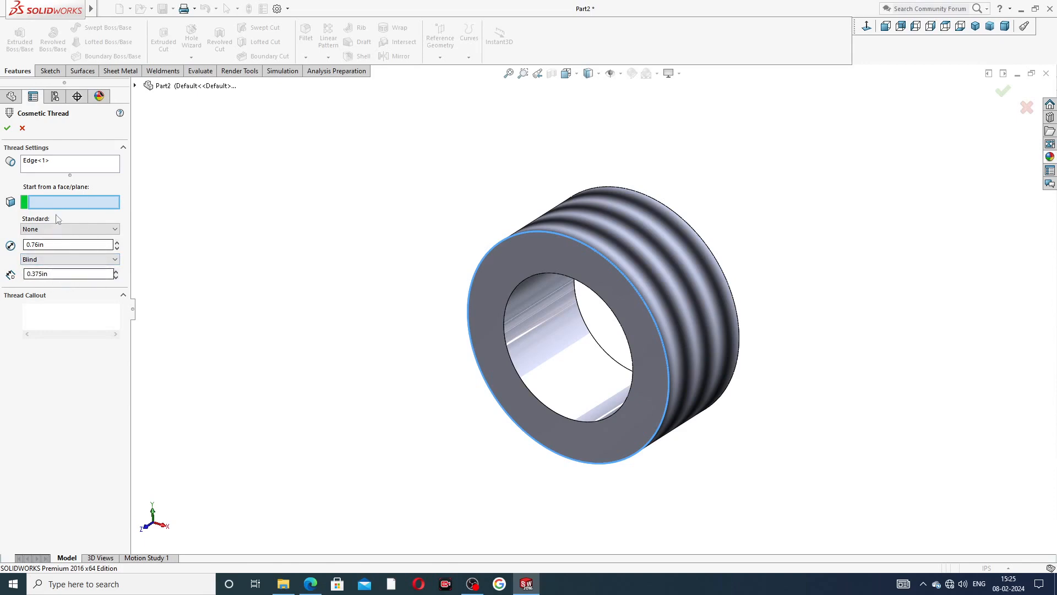
left_click(8, 130)
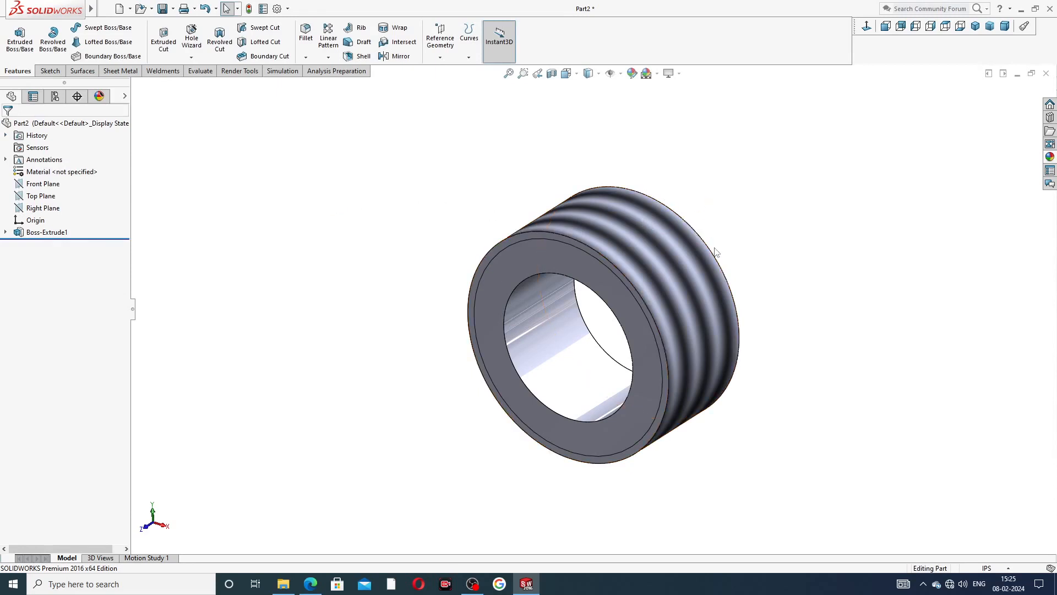
Start a sketch on the ring's rear face and convert the inner hole edge into sketch geometry
mouse_move(641, 216)
middle_mouse_down()
mouse_move(667, 209)
mouse_move(634, 220)
middle_mouse_up()
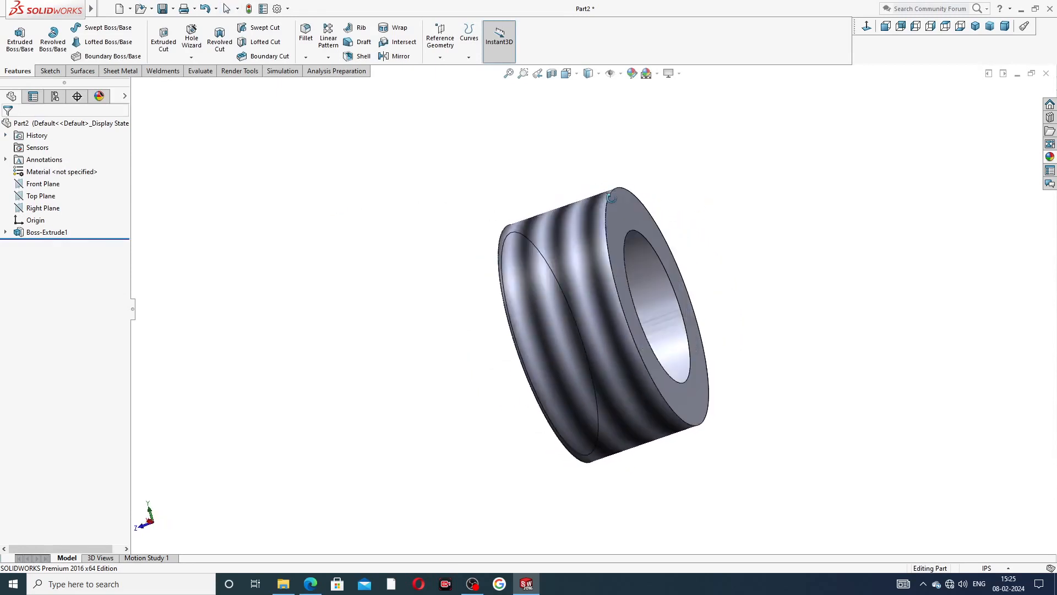
left_click(629, 212)
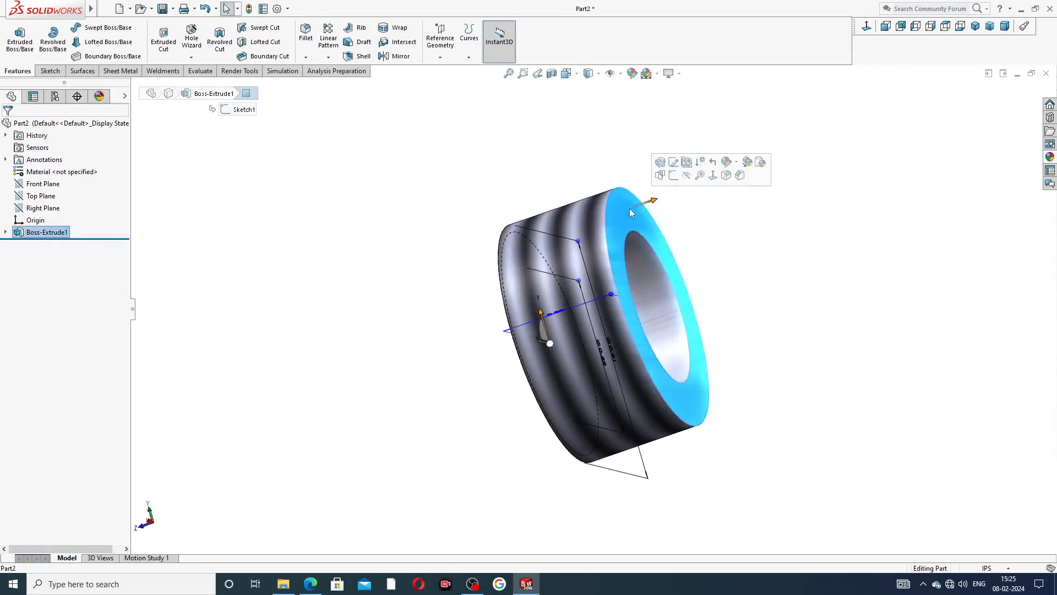
left_click(673, 175)
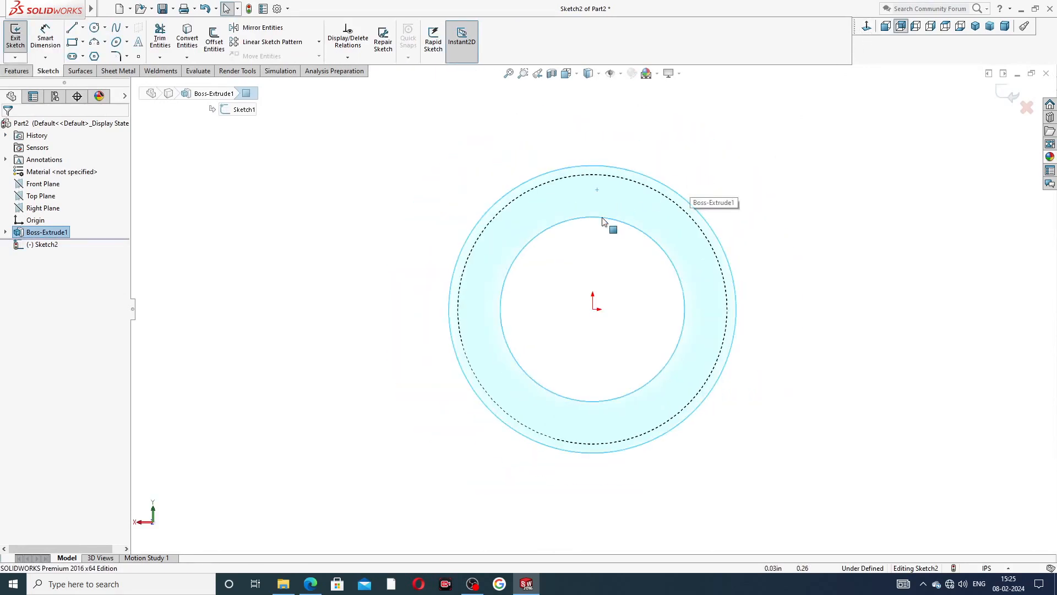
left_click(592, 219)
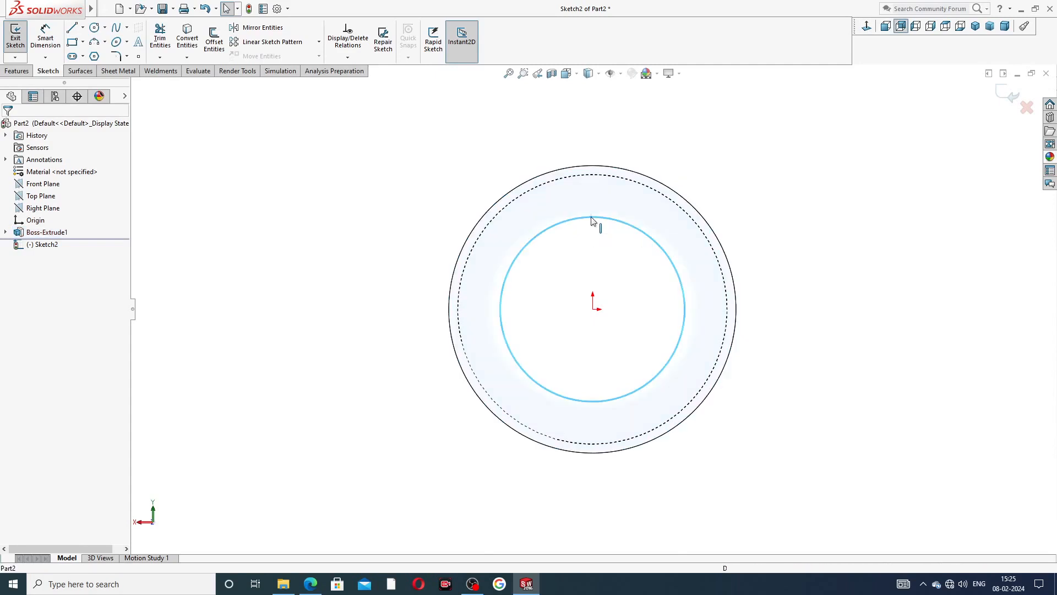
left_click(187, 38)
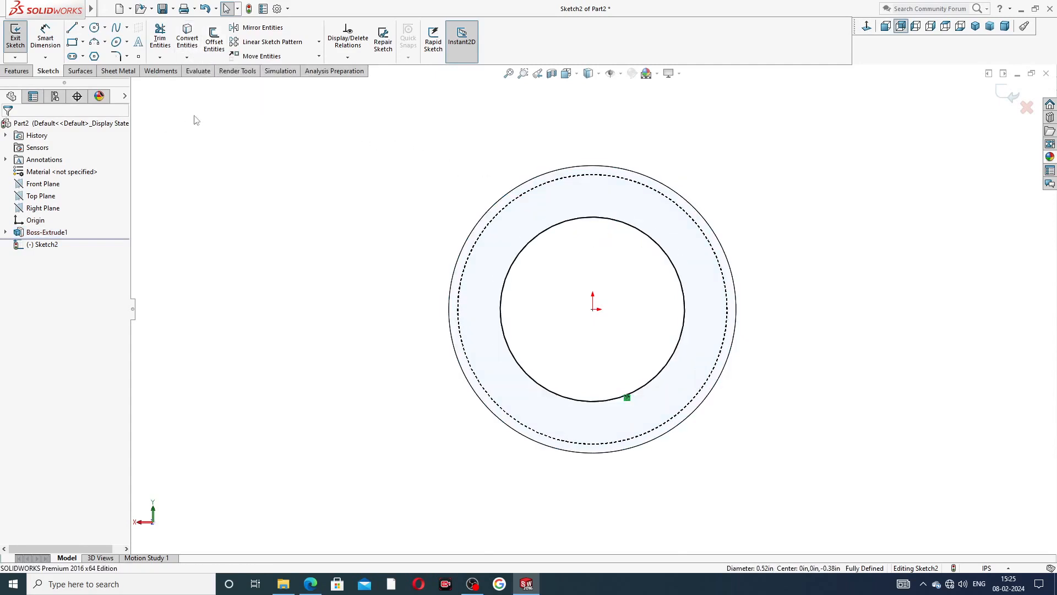
Sketch a circle about 0.64 in in diameter centred on the origin, between the hole and the ring's outer edge
left_click(94, 27)
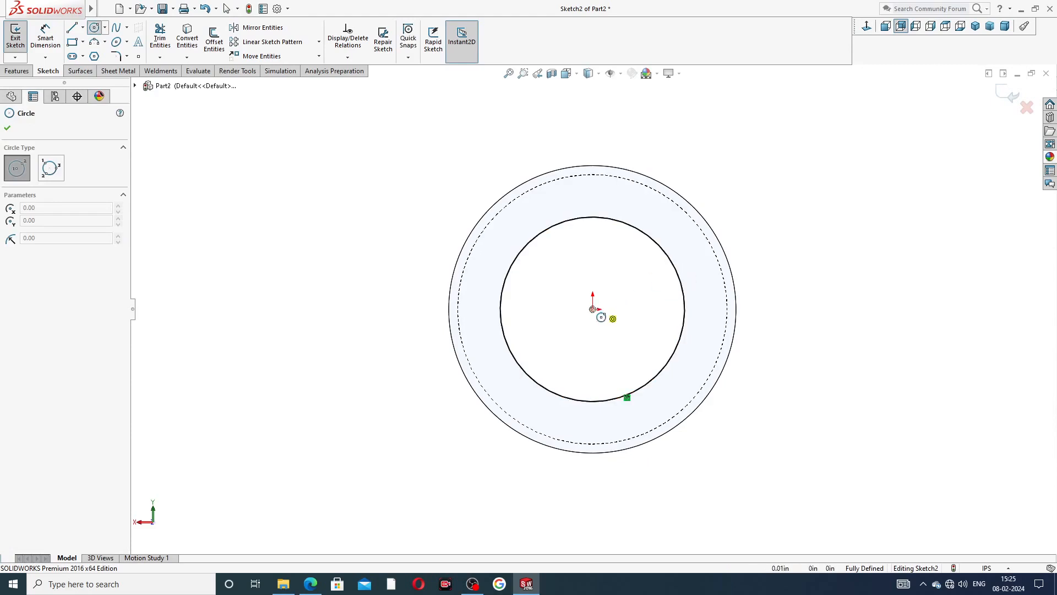
left_click(593, 307)
left_click(580, 197)
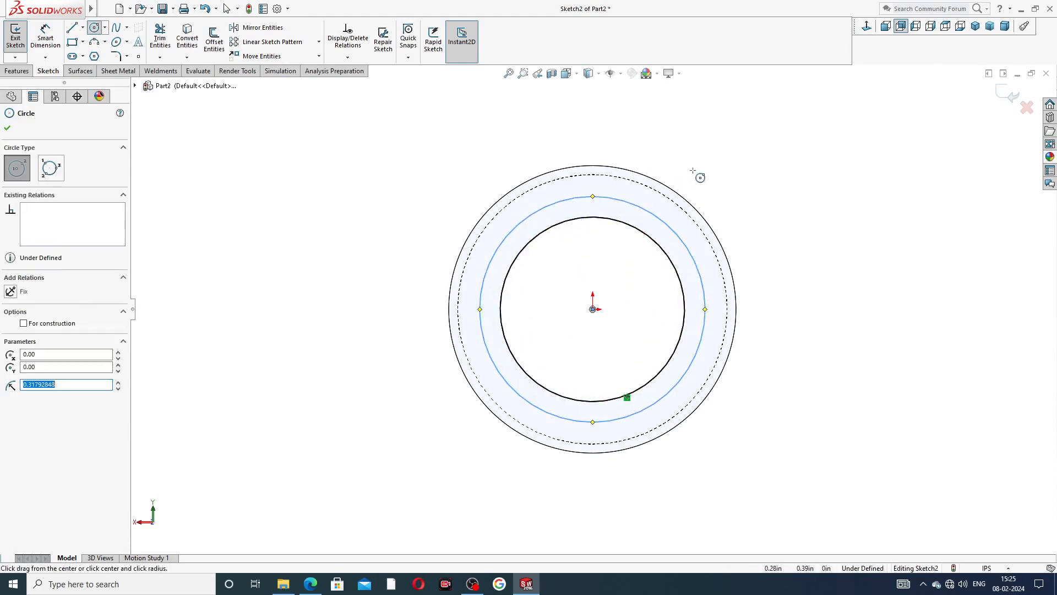
right_click(695, 173)
left_click(706, 184)
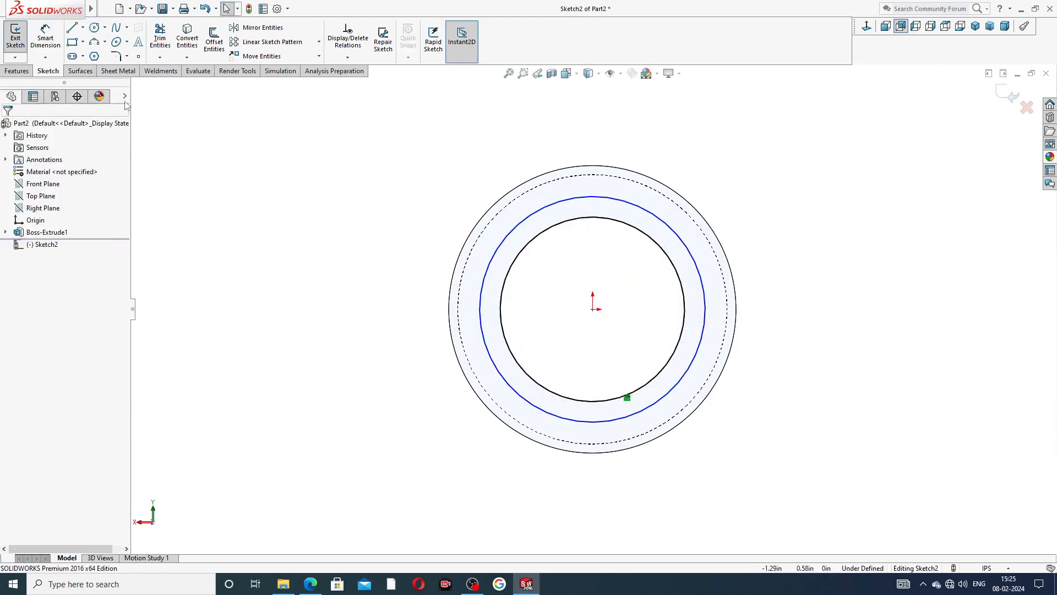
Dimension the new circle's diameter as 0.72 in
left_click(45, 37)
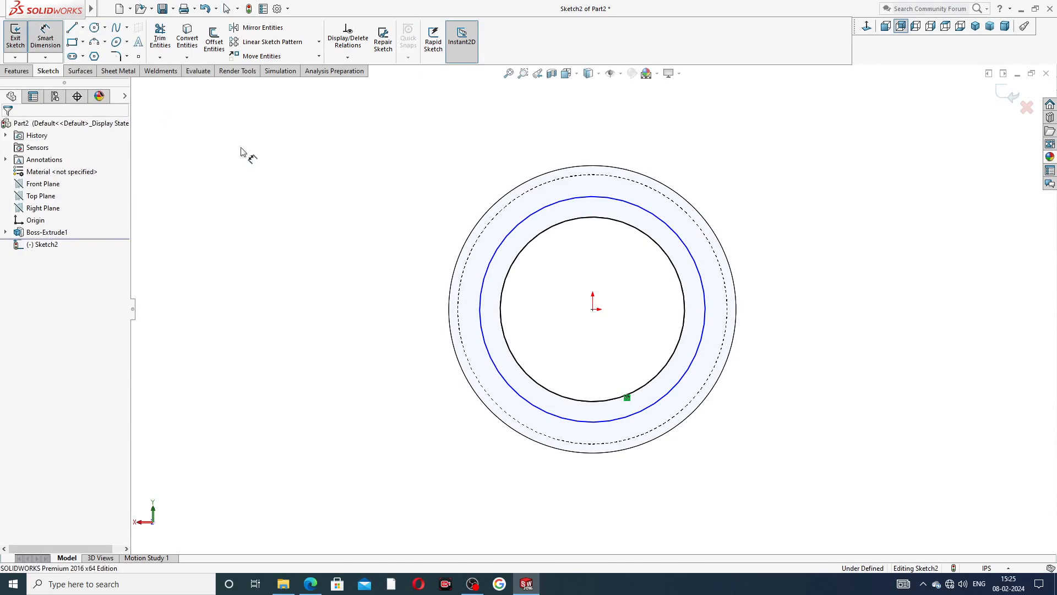
left_click(564, 204)
left_click(411, 303)
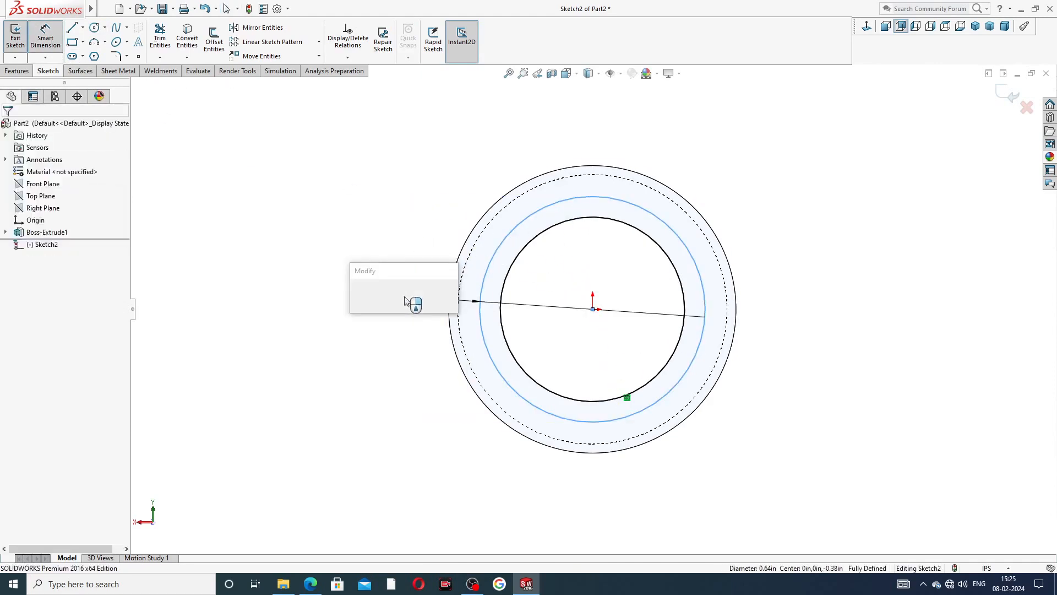
type(".72")
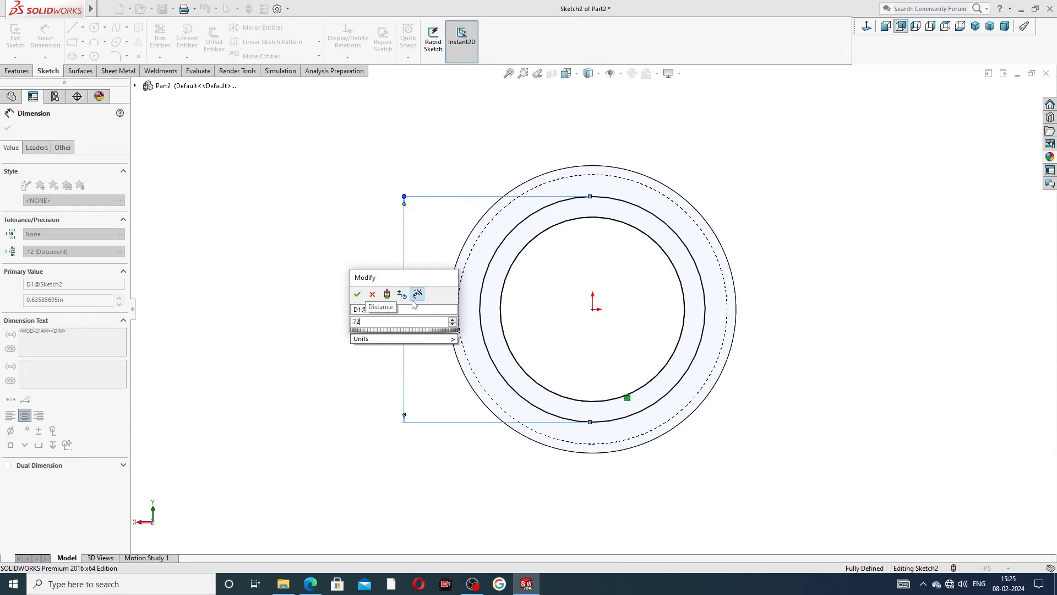
key("Return")
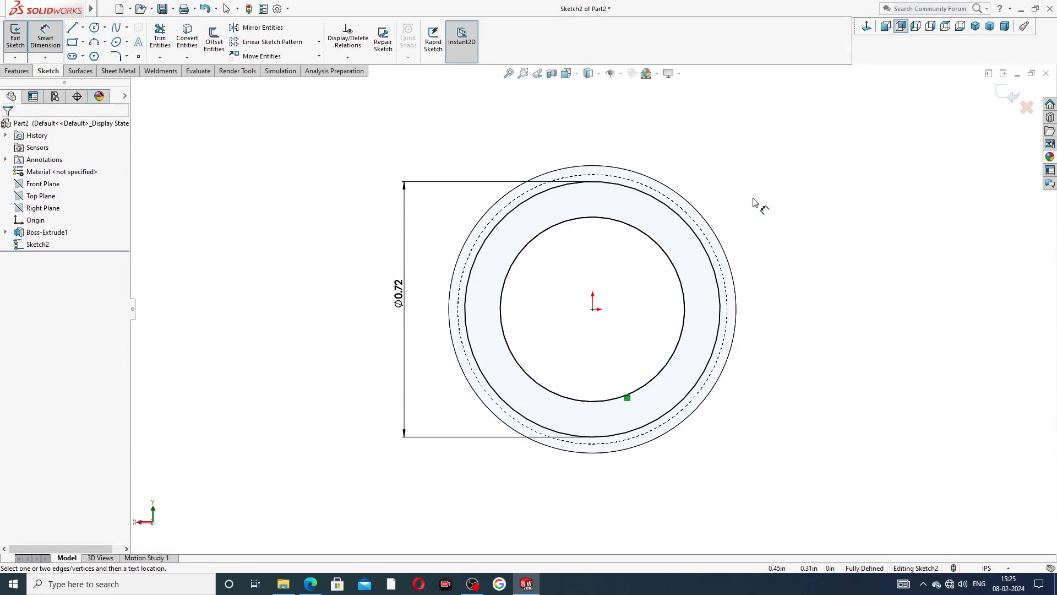
right_click(754, 190)
left_click(786, 165)
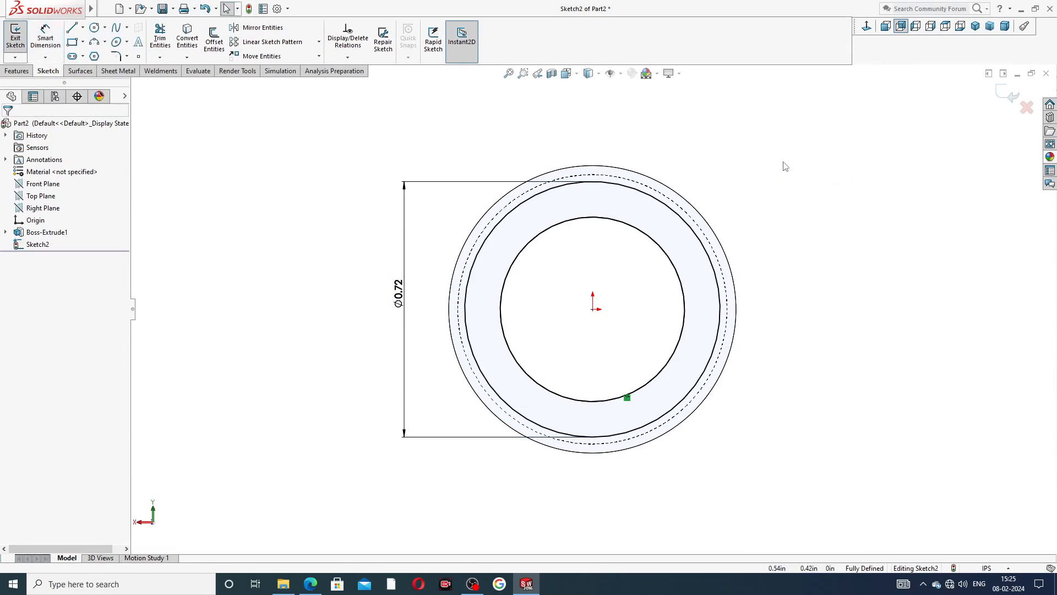
Extrude the 0.72 in ring profile away from the threaded ring to a blind depth of 0.44 in, following the PDF drawing
left_click(17, 71)
left_click(26, 51)
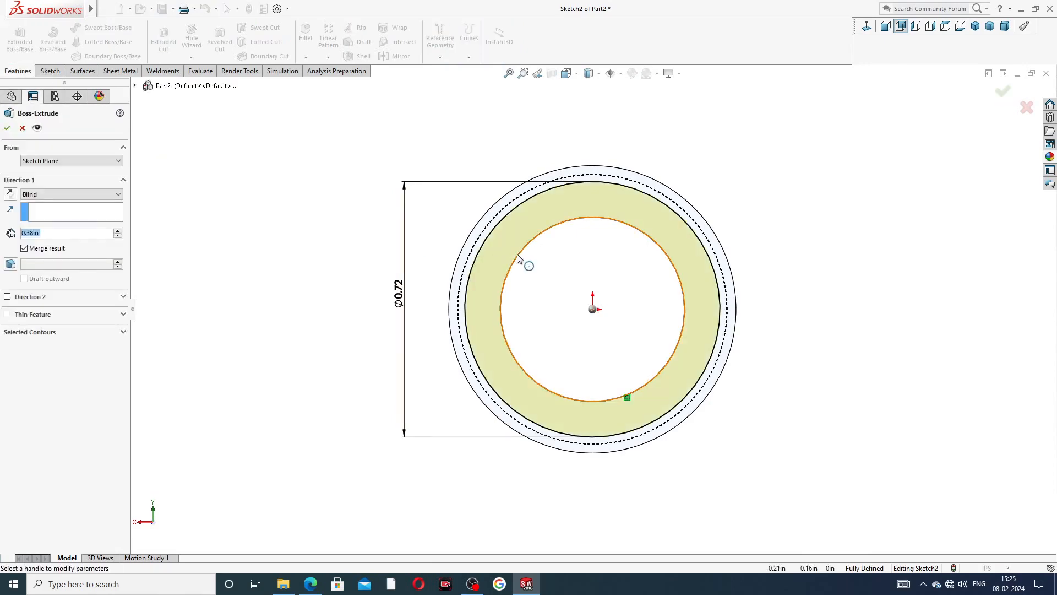
middle_click_drag(480, 269, 636, 322)
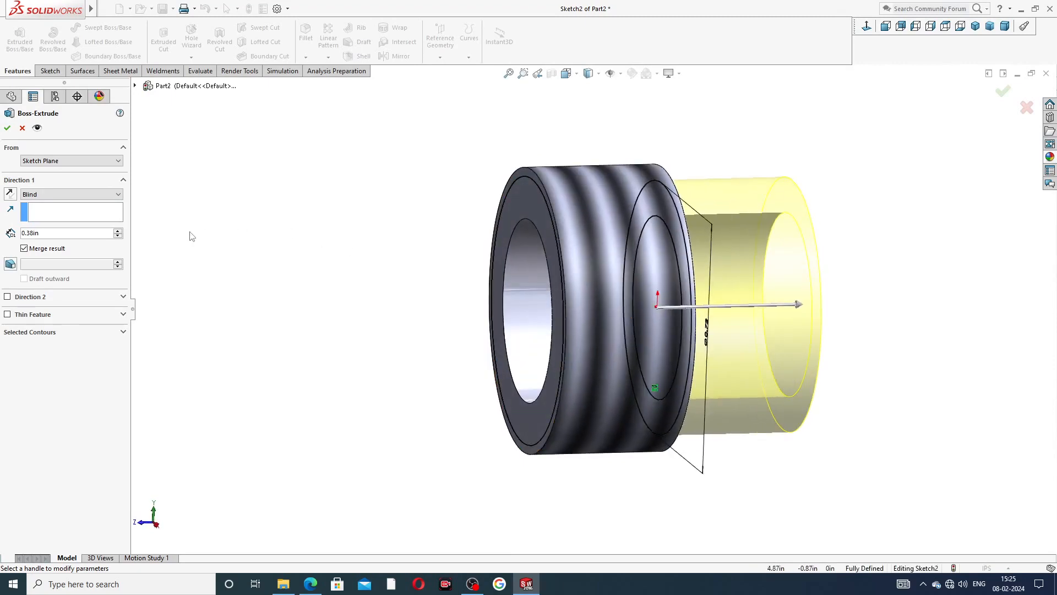
left_click(311, 585)
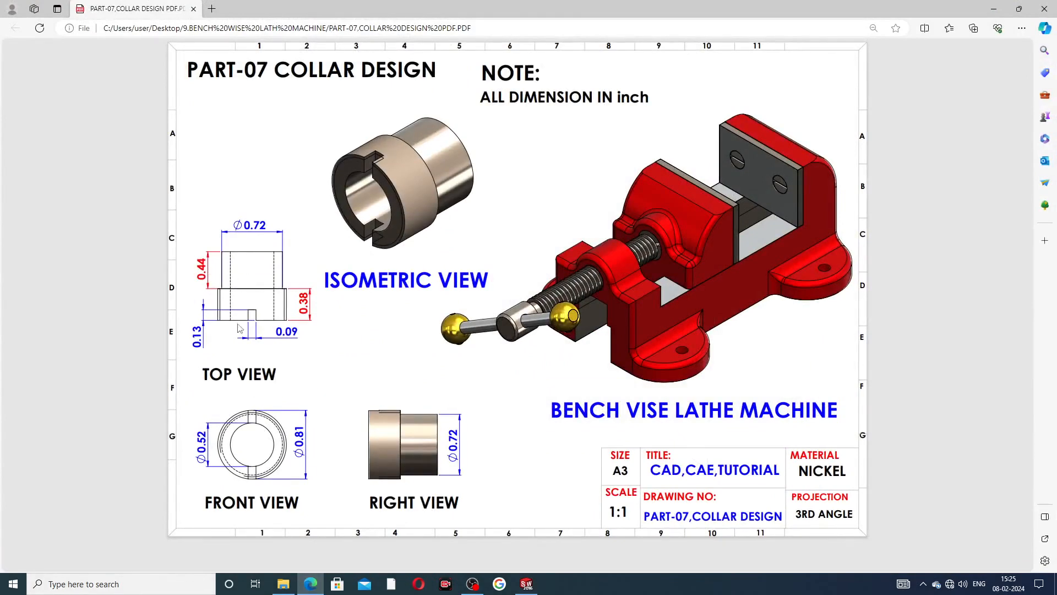
left_click(311, 585)
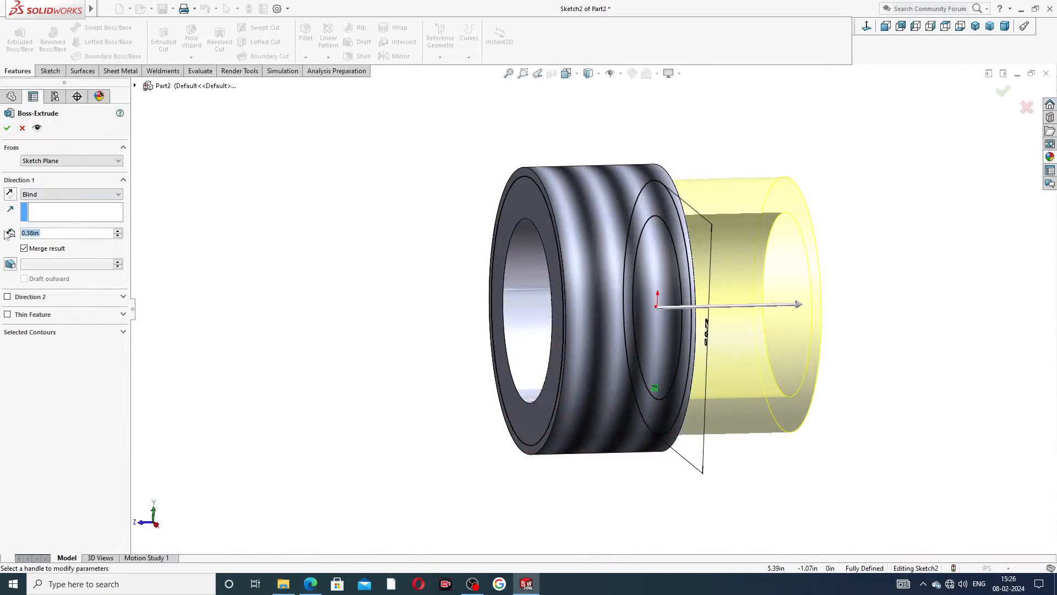
type(".44")
key("Return")
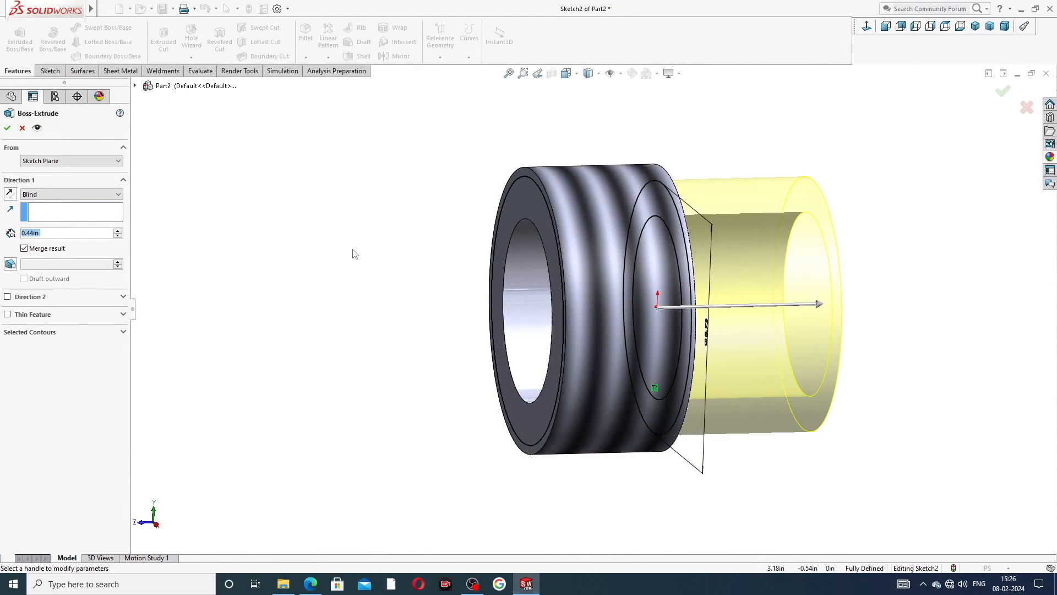
left_click(7, 128)
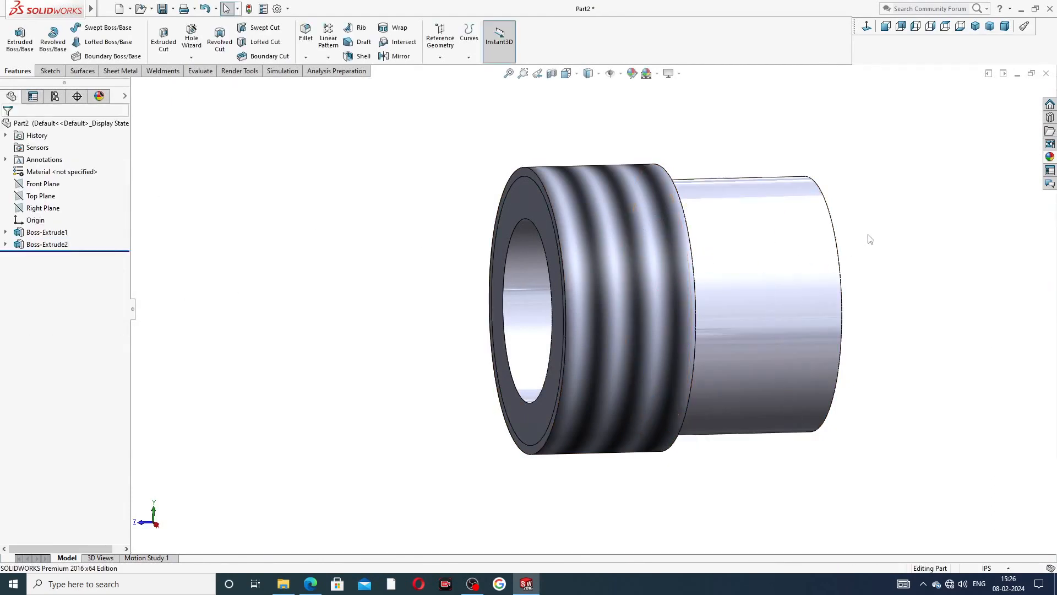
Check the slot dimensions in the collar PDF drawing, return to the part and start a sketch on the Top Plane, viewed face-on
mouse_move(870, 239)
middle_mouse_down()
mouse_move(831, 208)
mouse_move(852, 237)
mouse_move(807, 187)
mouse_move(862, 221)
mouse_move(856, 238)
middle_mouse_up()
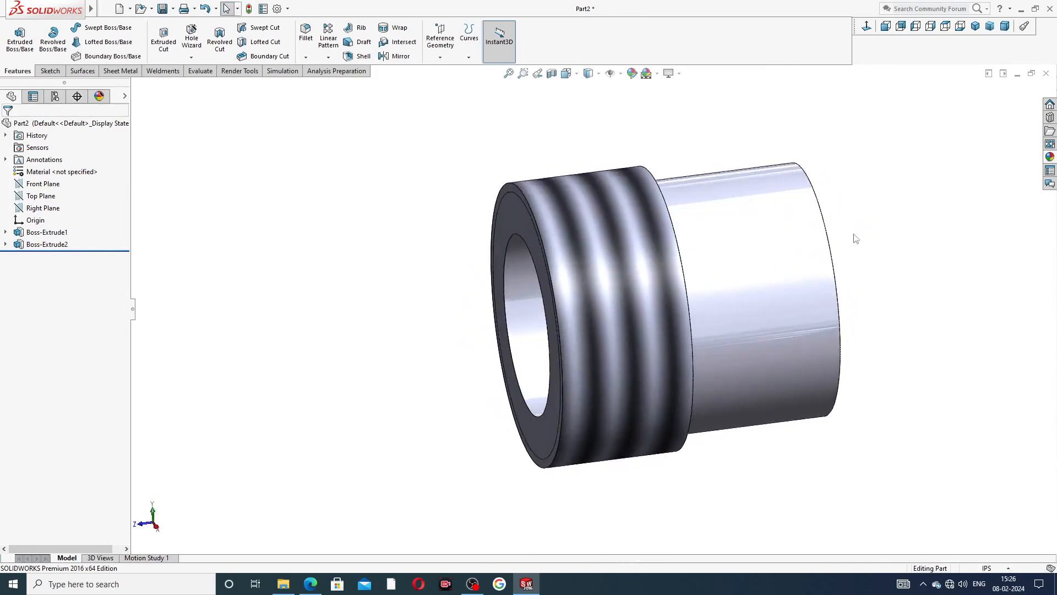
scroll(771, 290, "up", 2)
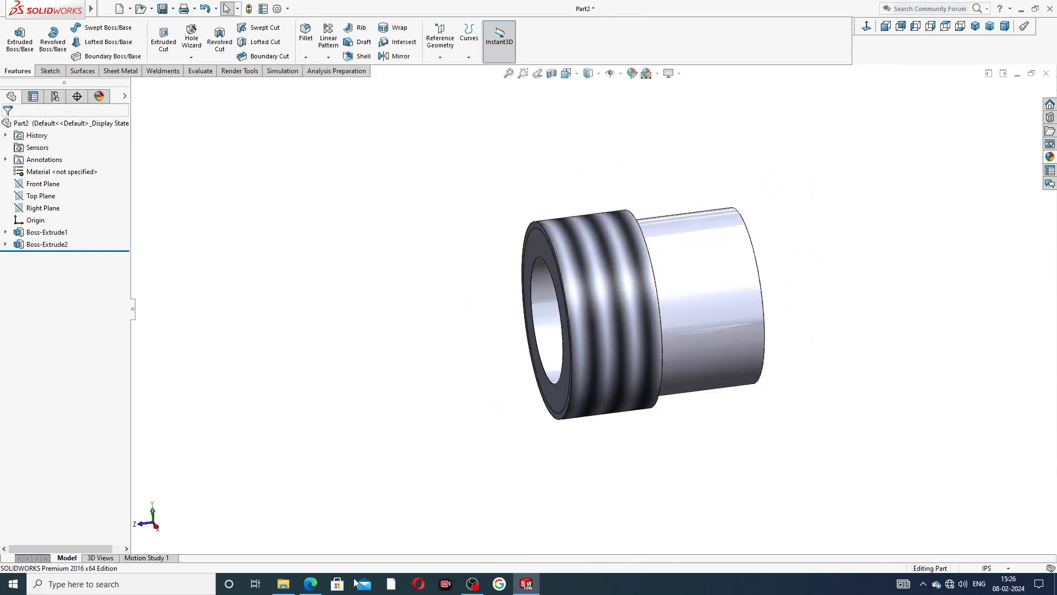
left_click(310, 584)
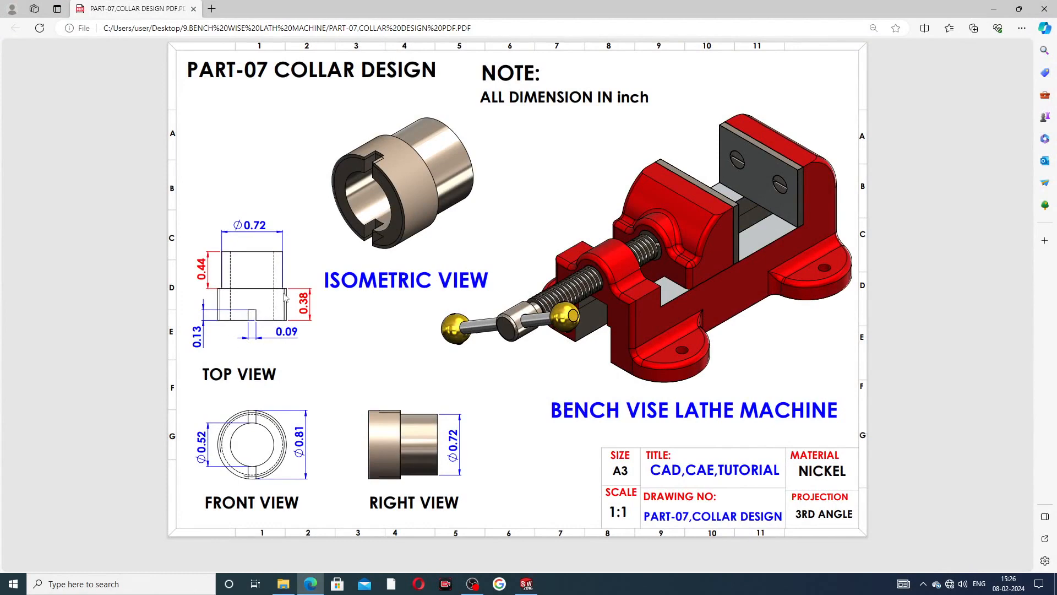
left_click(312, 585)
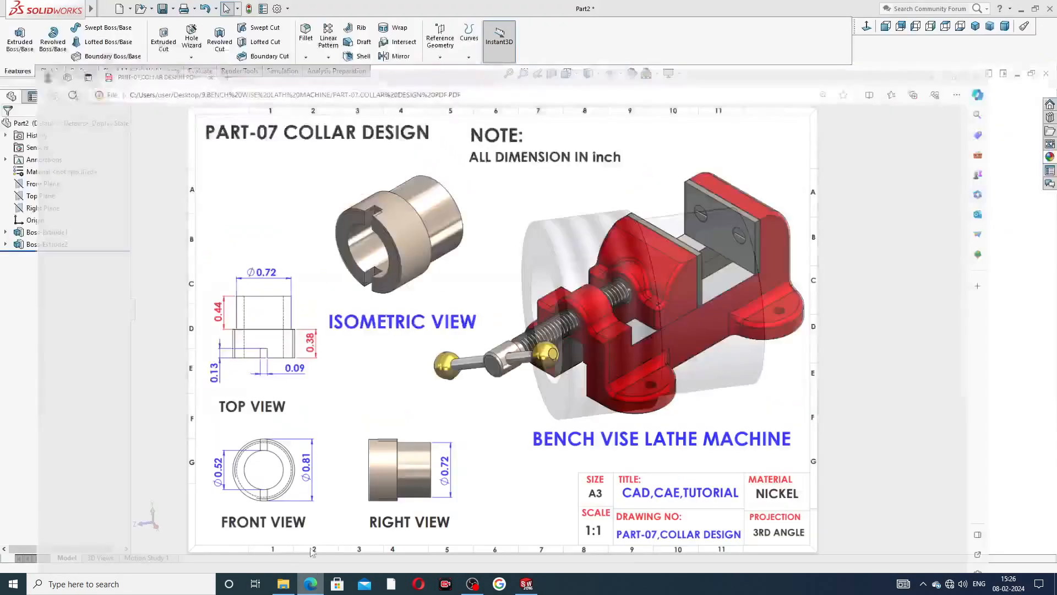
left_click(40, 196)
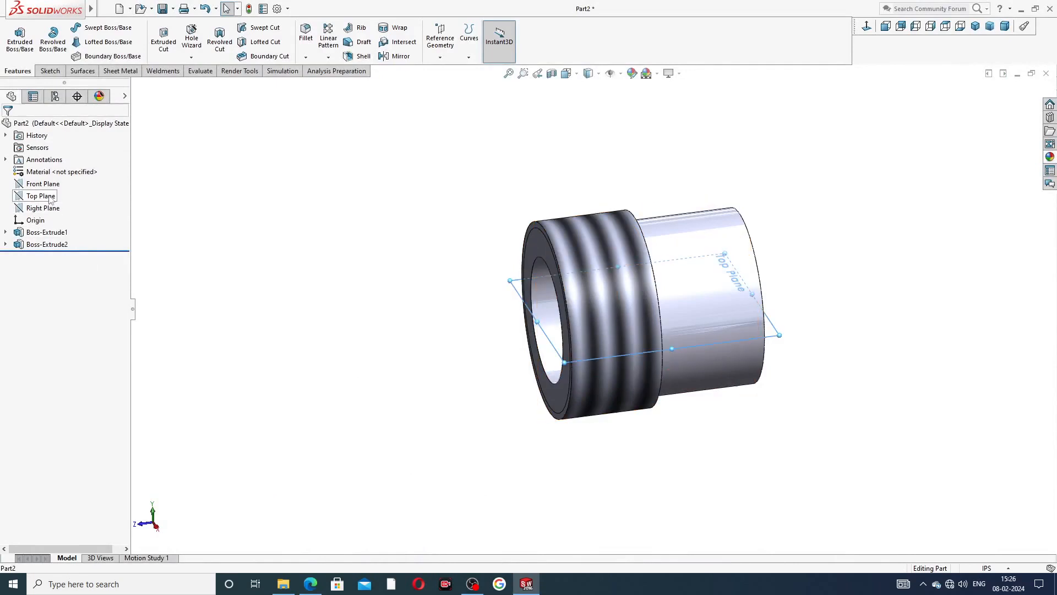
left_click(59, 182)
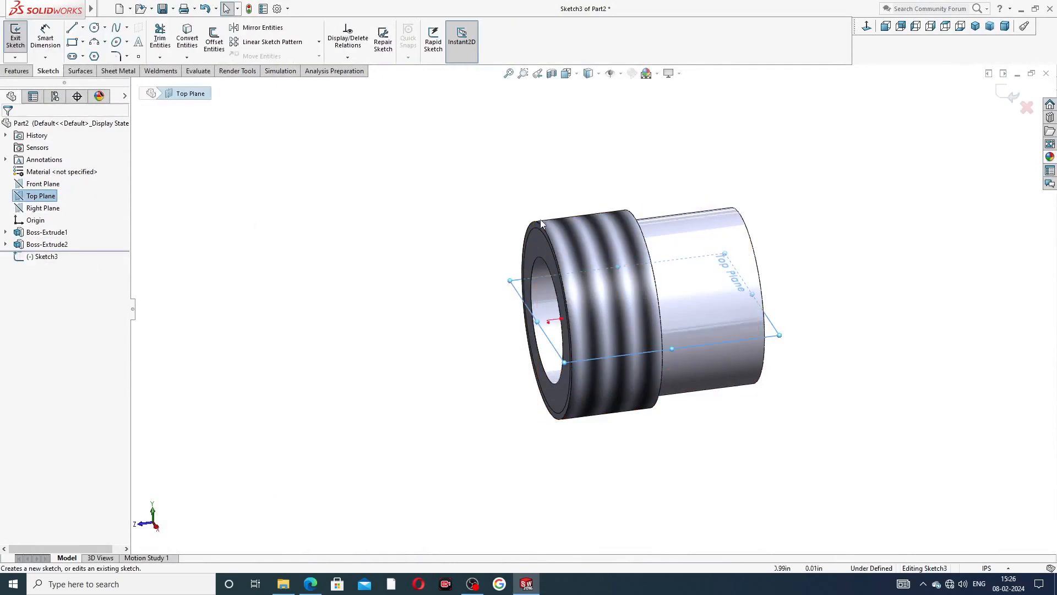
left_click(866, 28)
scroll(608, 443, "down", 4)
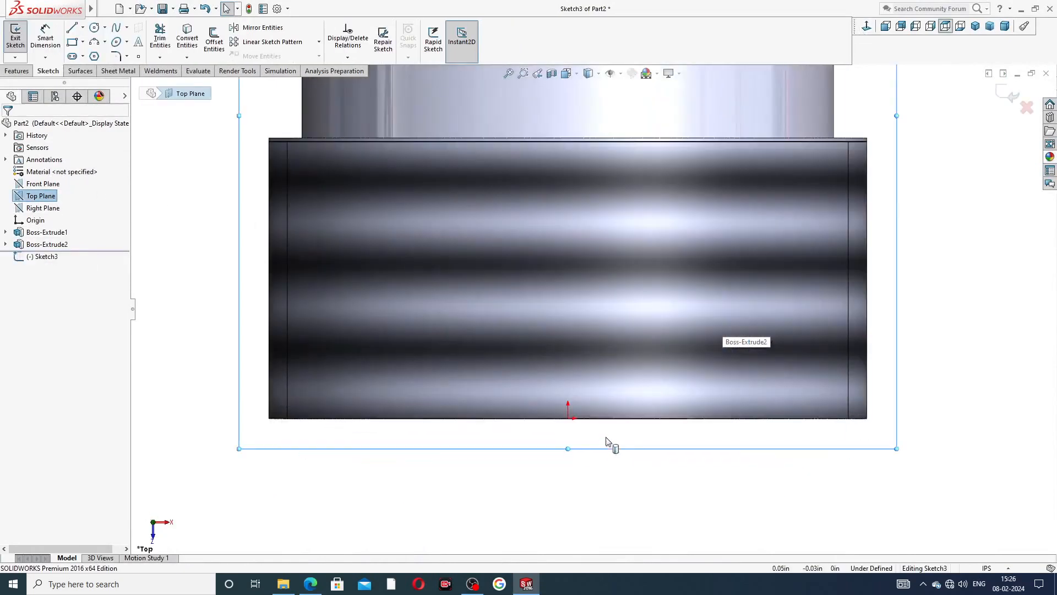
scroll(607, 443, "down", 2)
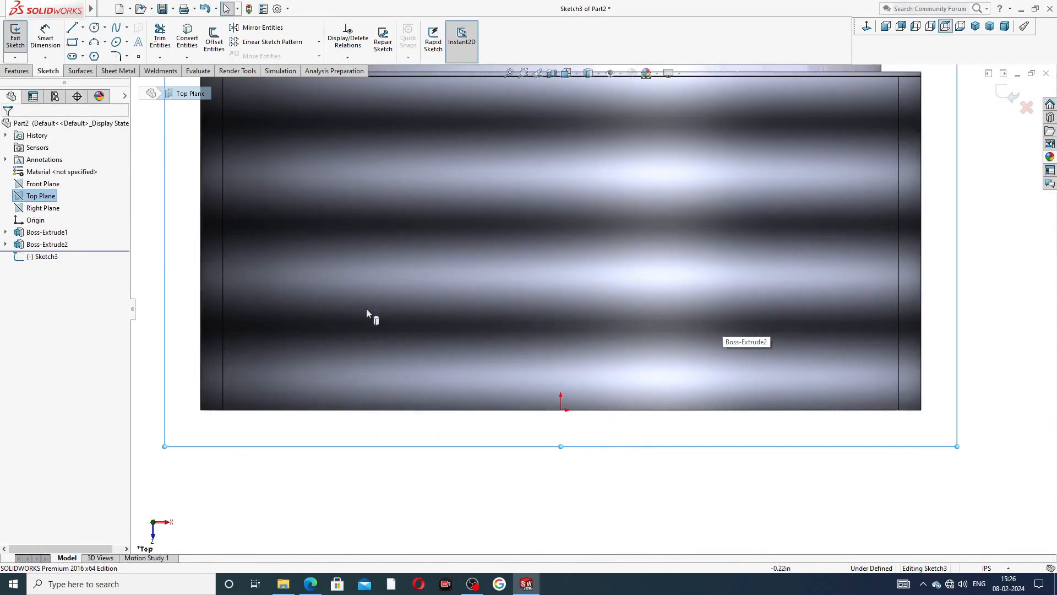
Sketch a corner rectangle about 0.19 in wide and 0.10 in high, rising from the threaded ring's front edge across the origin
left_click(82, 42)
left_click(91, 55)
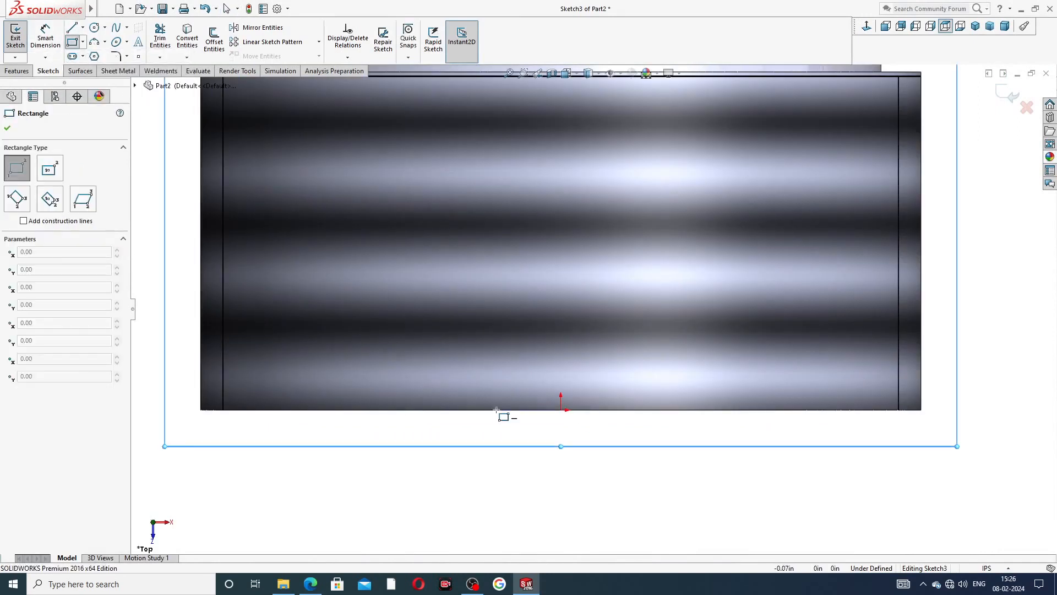
scroll(500, 408, "down", 1)
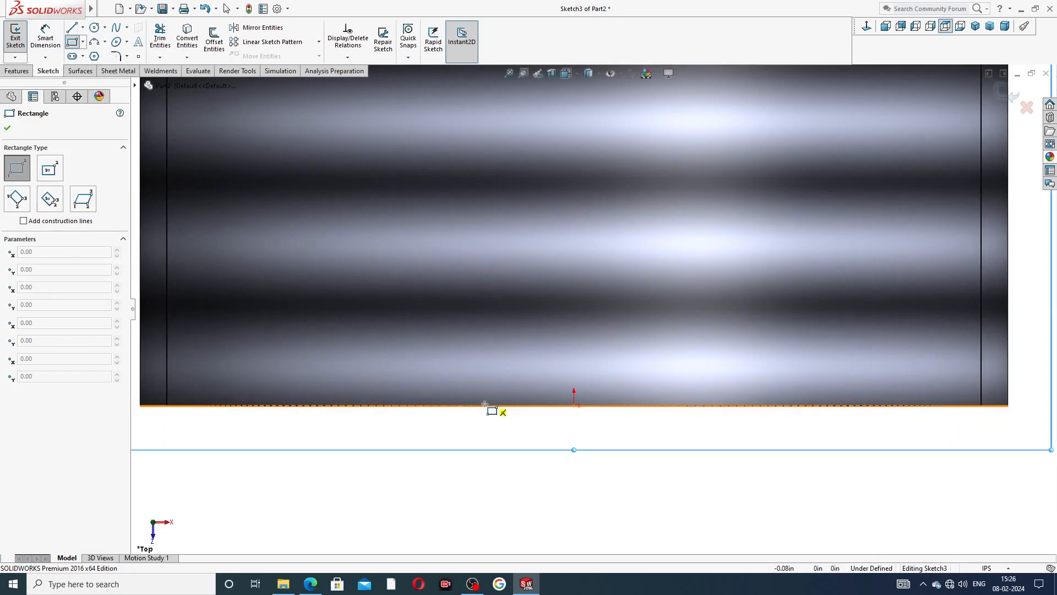
left_click(485, 405)
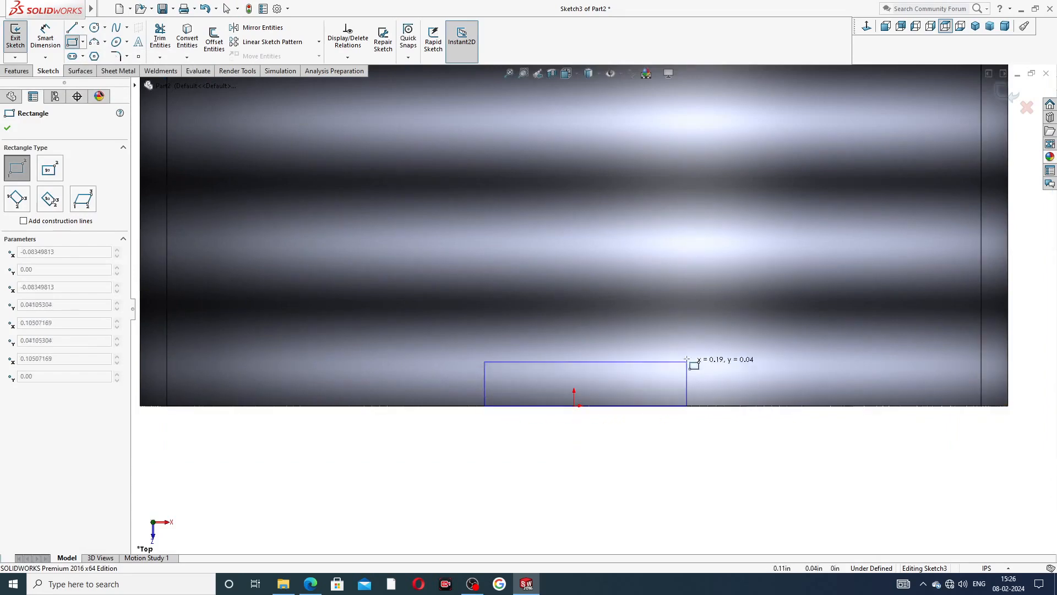
left_click(681, 303)
right_click(729, 311)
left_click(744, 315)
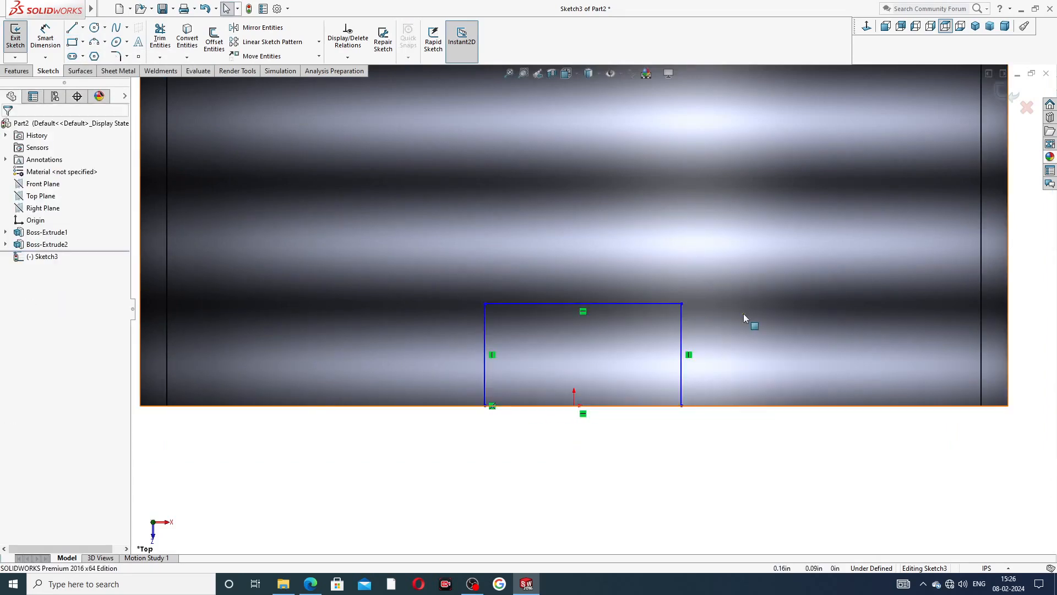
Centre the rectangle on the origin with a midpoint relation between its base line and the origin
left_click(574, 407)
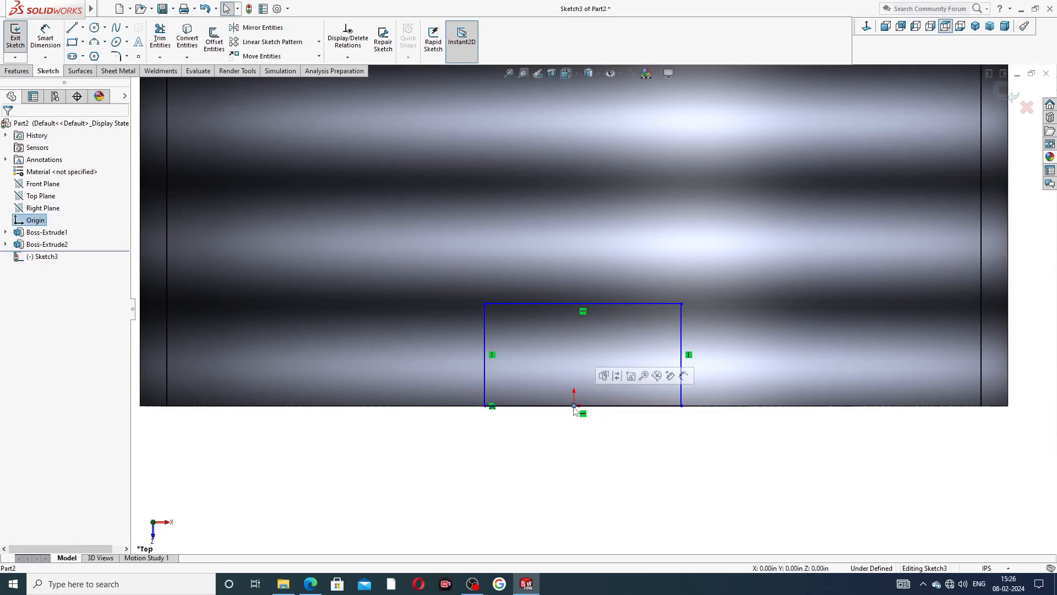
left_click(611, 409, "ctrl")
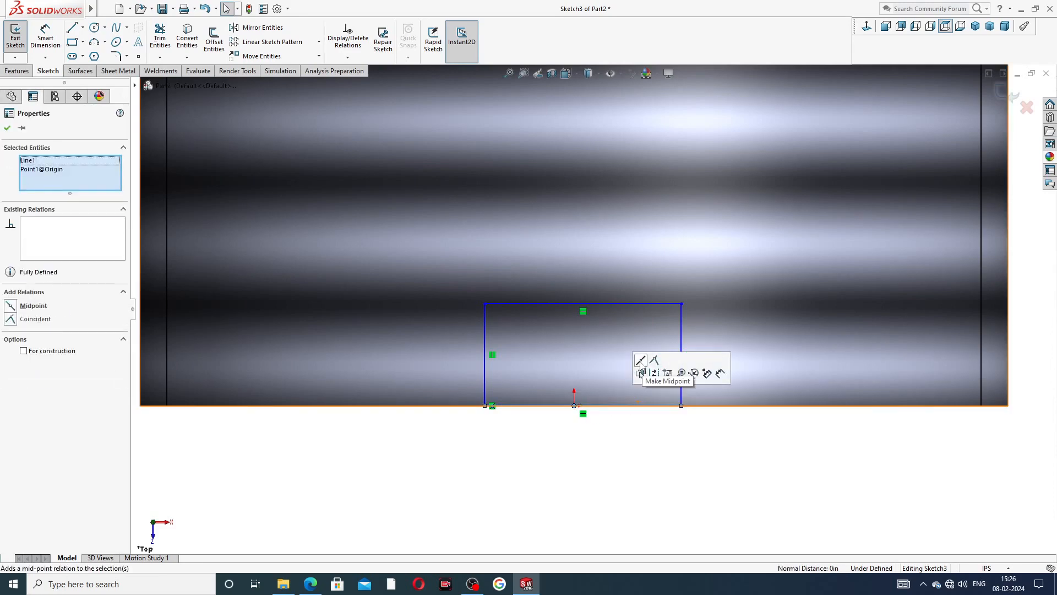
left_click(640, 374)
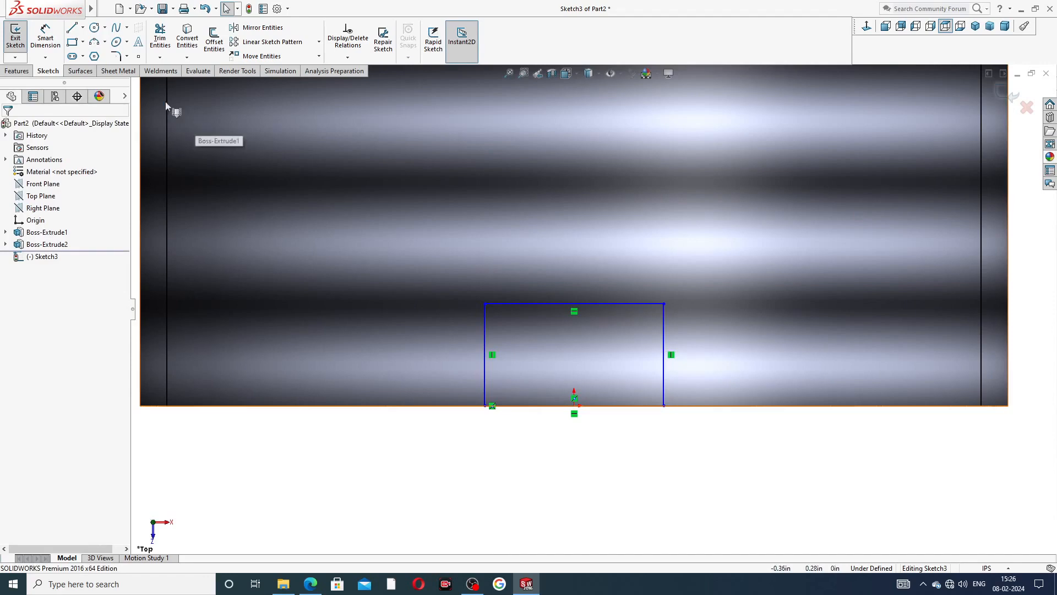
Dimension the rectangle's width as 0.09 in, placing the dimension below its base line
left_click(45, 37)
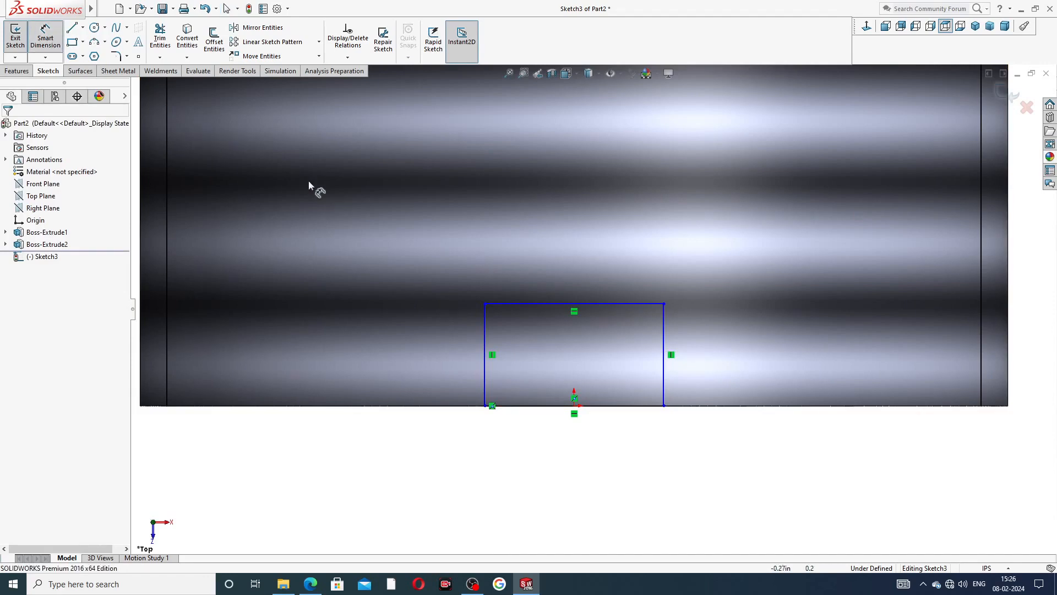
left_click(632, 410)
left_click(577, 439)
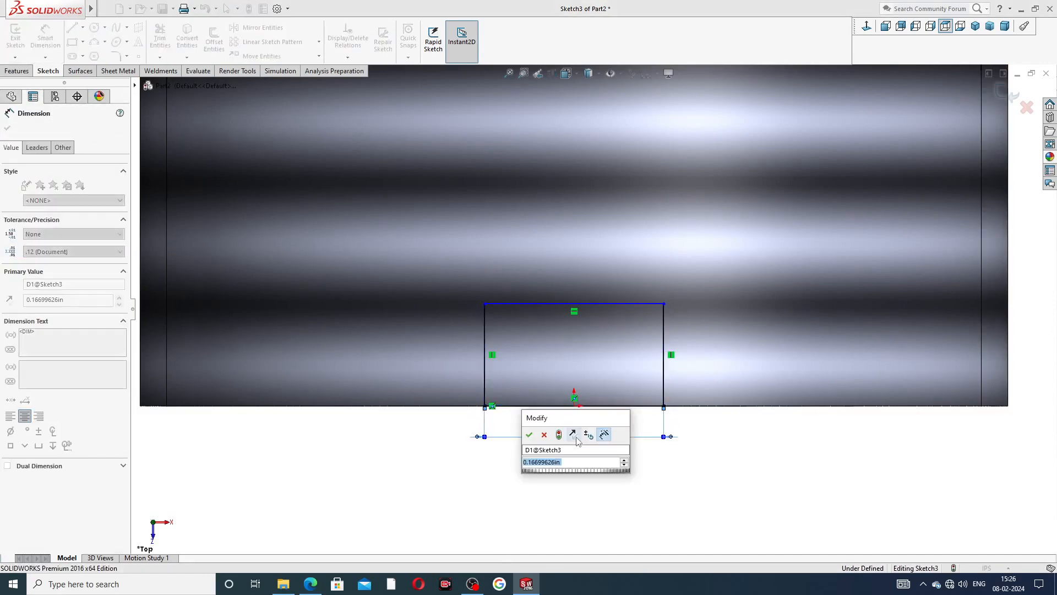
type(".")
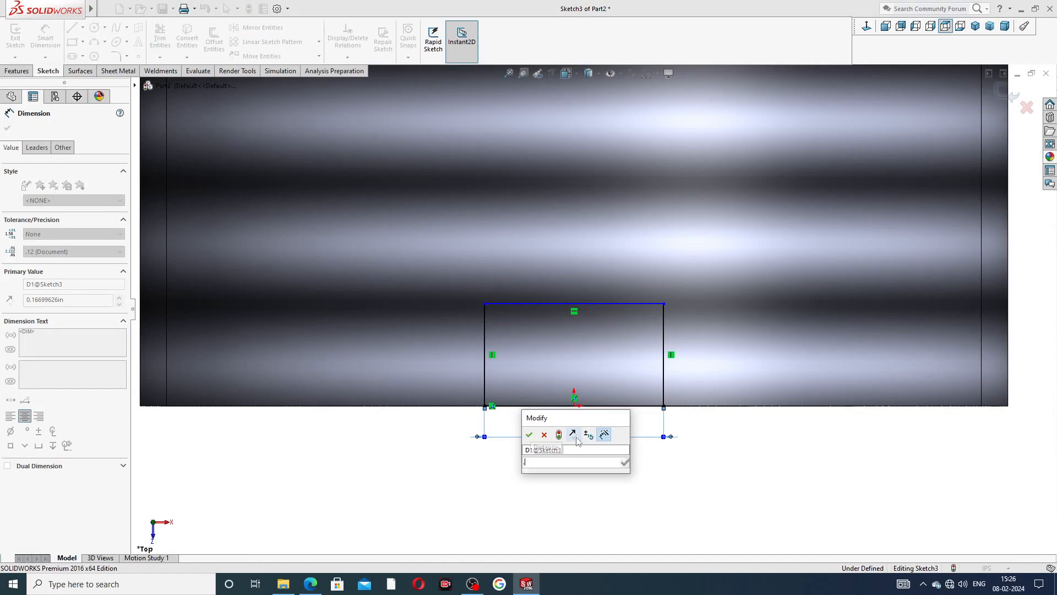
type("09")
key("Return")
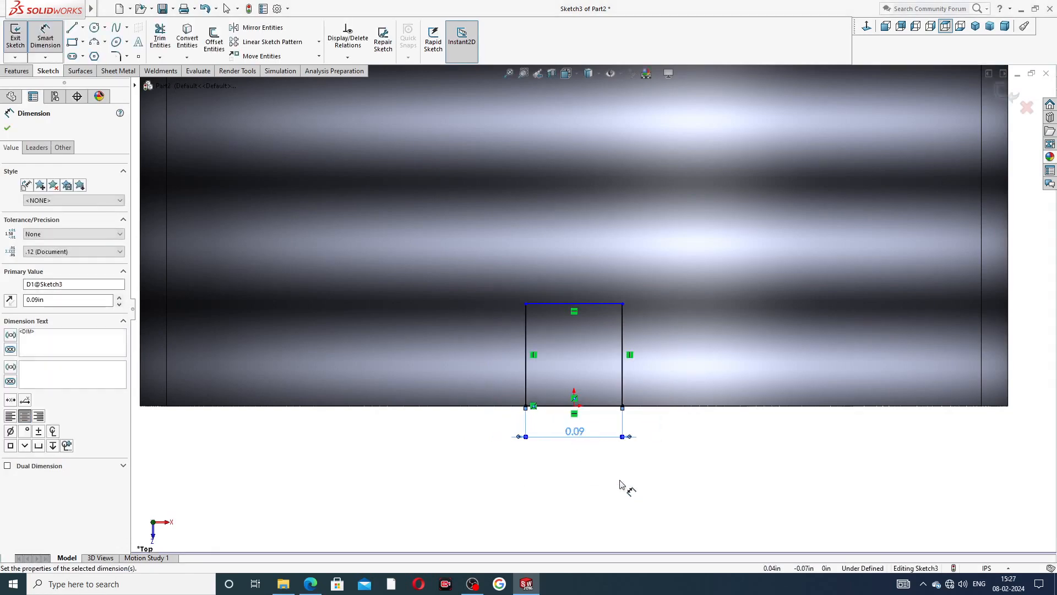
Dimension the rectangle's height as 0.13 in and place the dimension clear of the rectangle's side
left_click(622, 342)
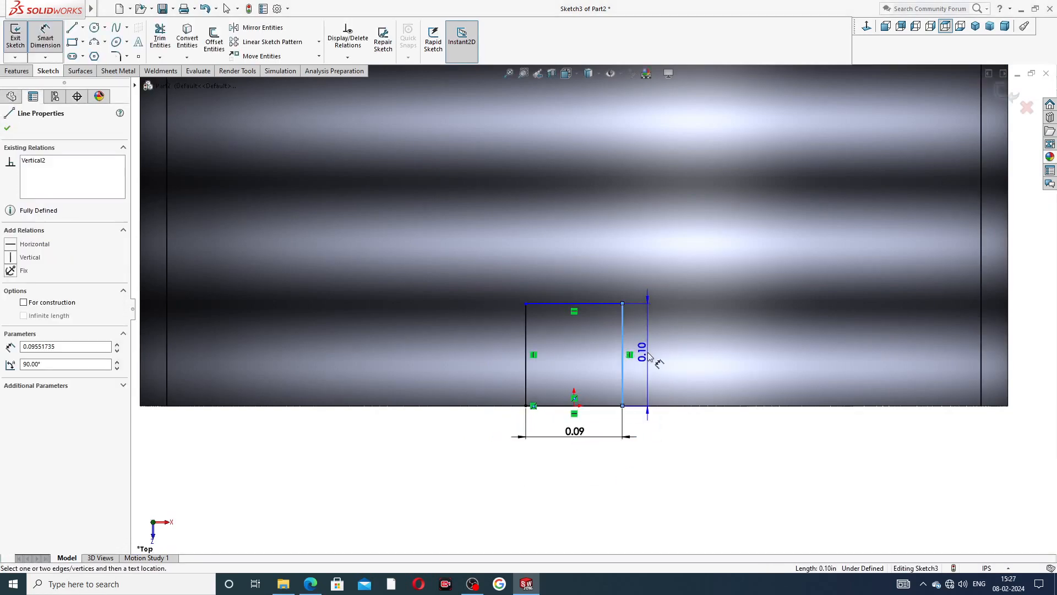
left_click(647, 352)
type(".13")
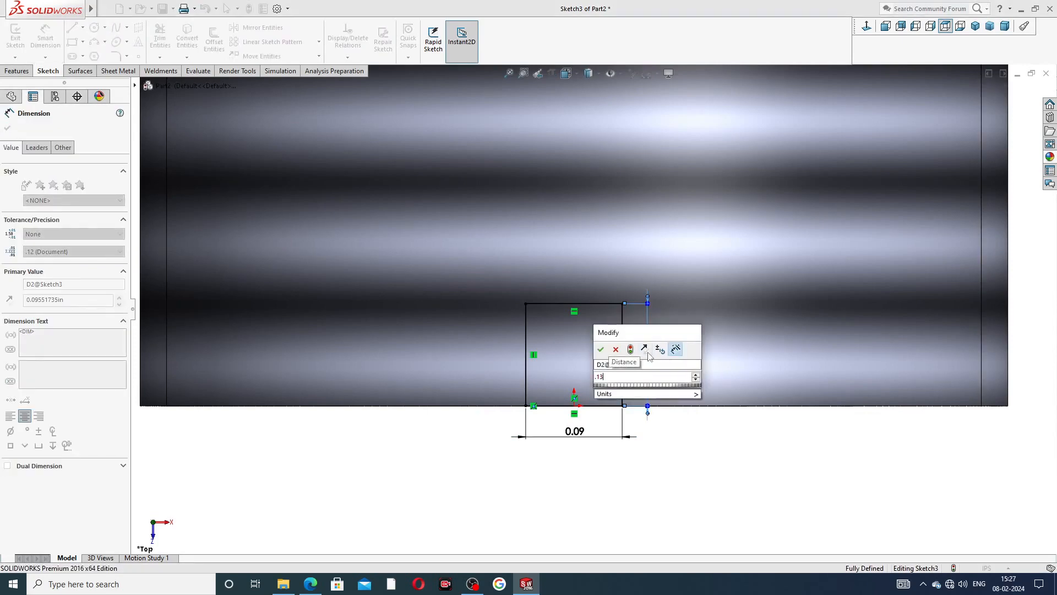
key("Return")
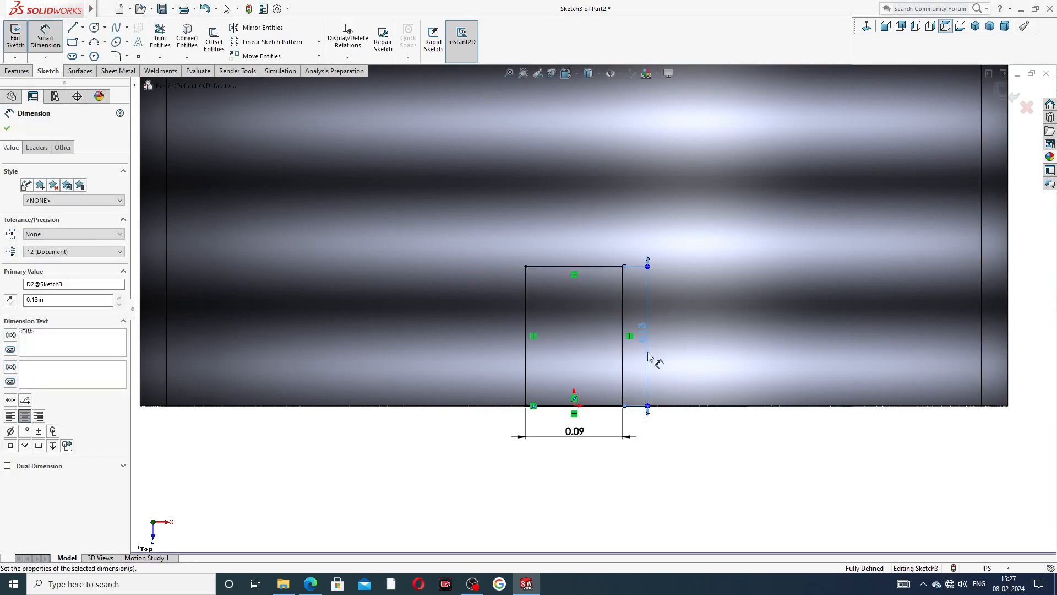
left_click(668, 378)
left_click_drag(643, 329, 651, 333)
left_click(685, 438)
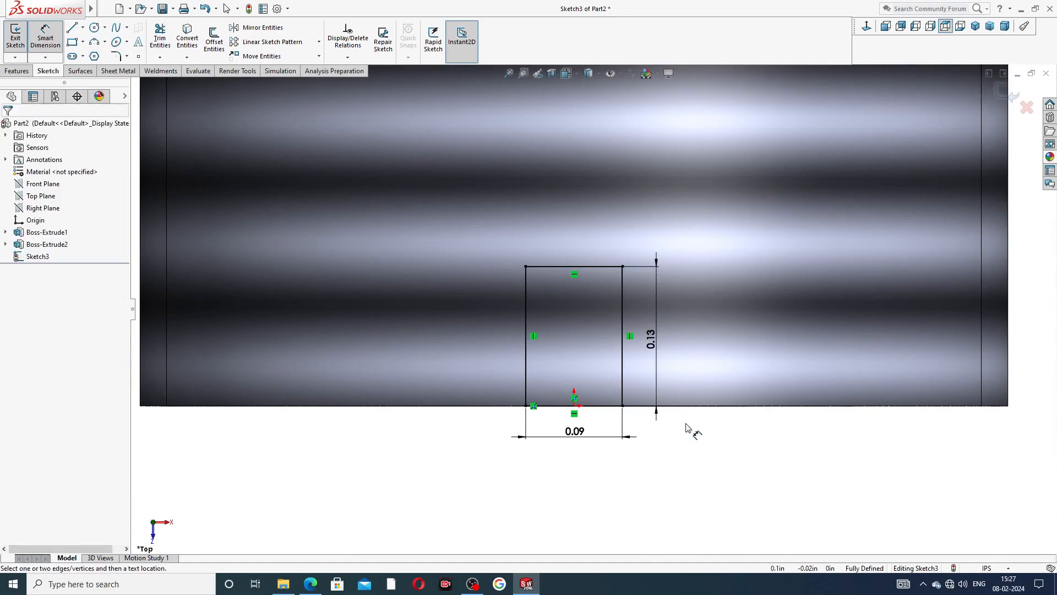
Compare the sketch with the PDF drawing and extrude-cut the rectangle Through All - Both to slot the threaded ring's front end
left_click(311, 584)
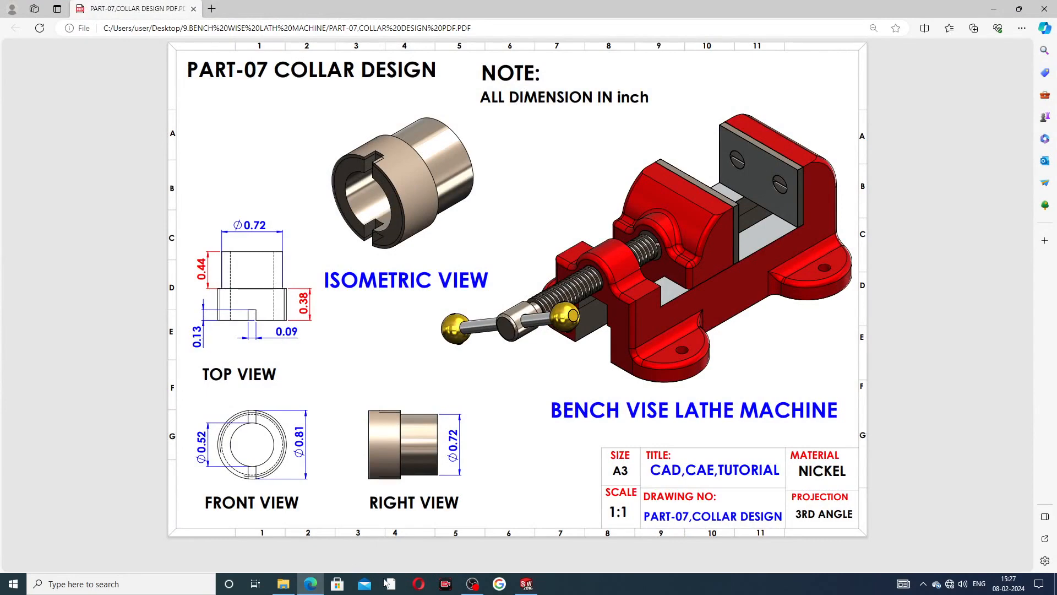
left_click(311, 584)
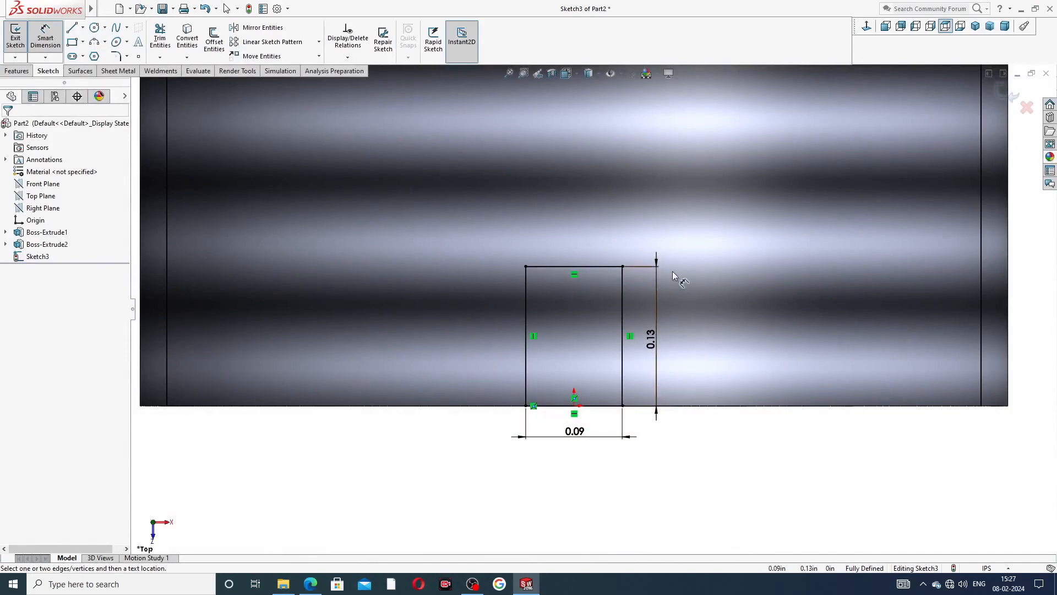
right_click(633, 465)
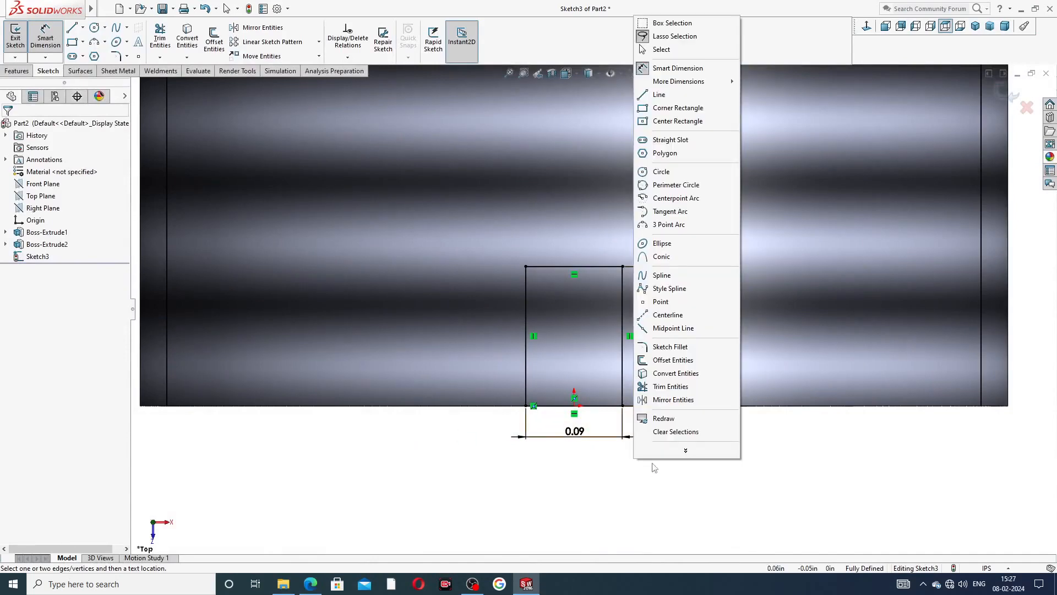
left_click(675, 55)
scroll(602, 177, "up", 3)
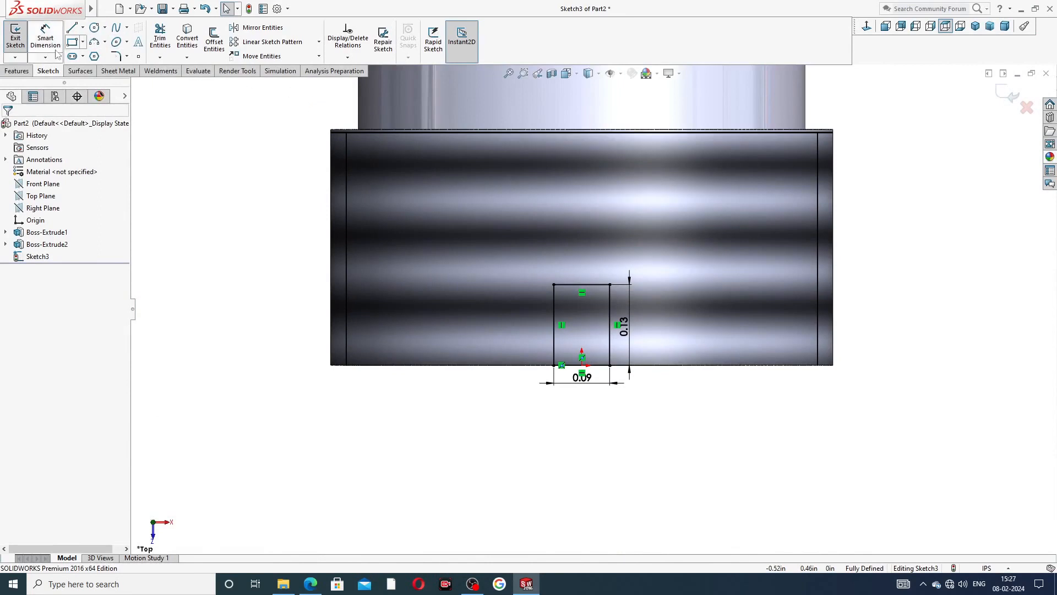
left_click(27, 72)
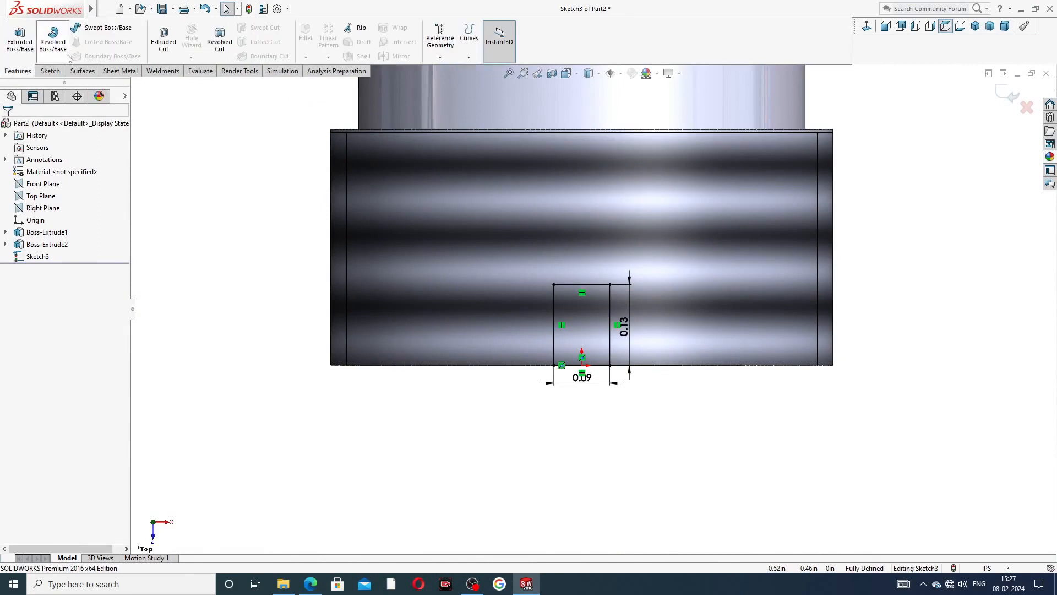
left_click(163, 45)
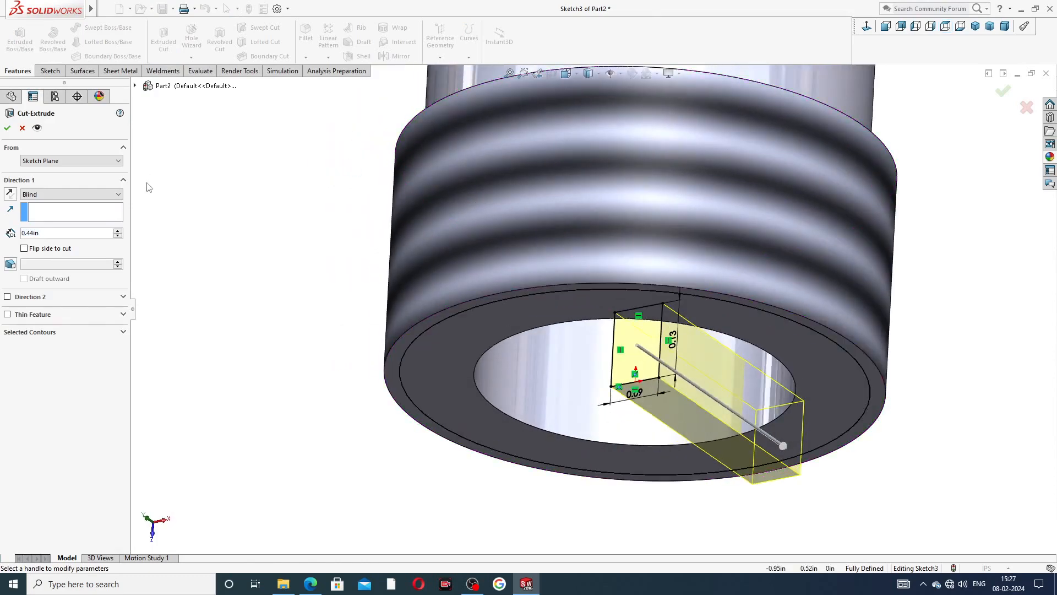
left_click(84, 195)
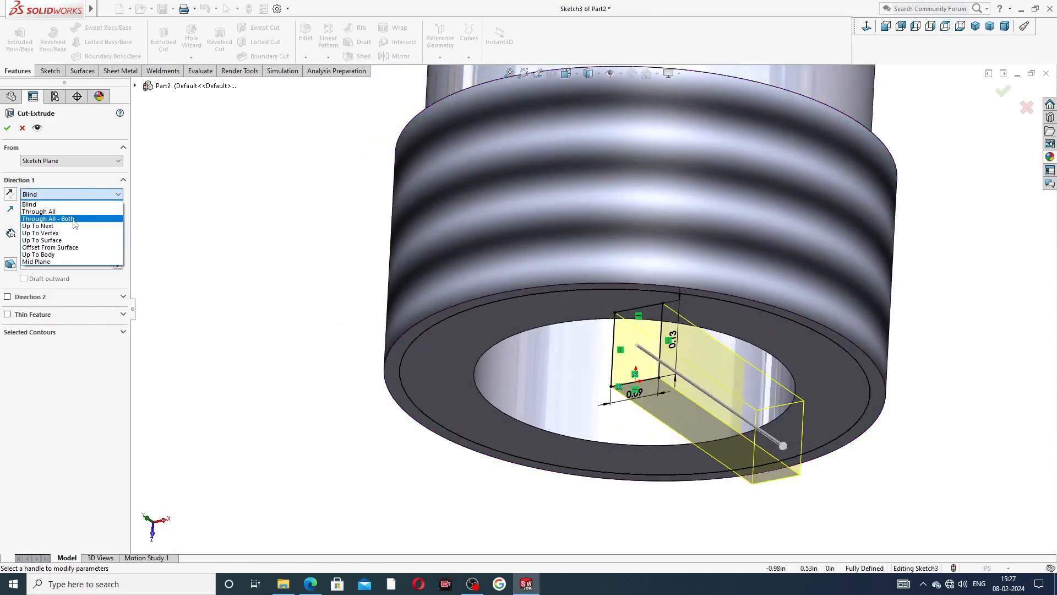
left_click(76, 219)
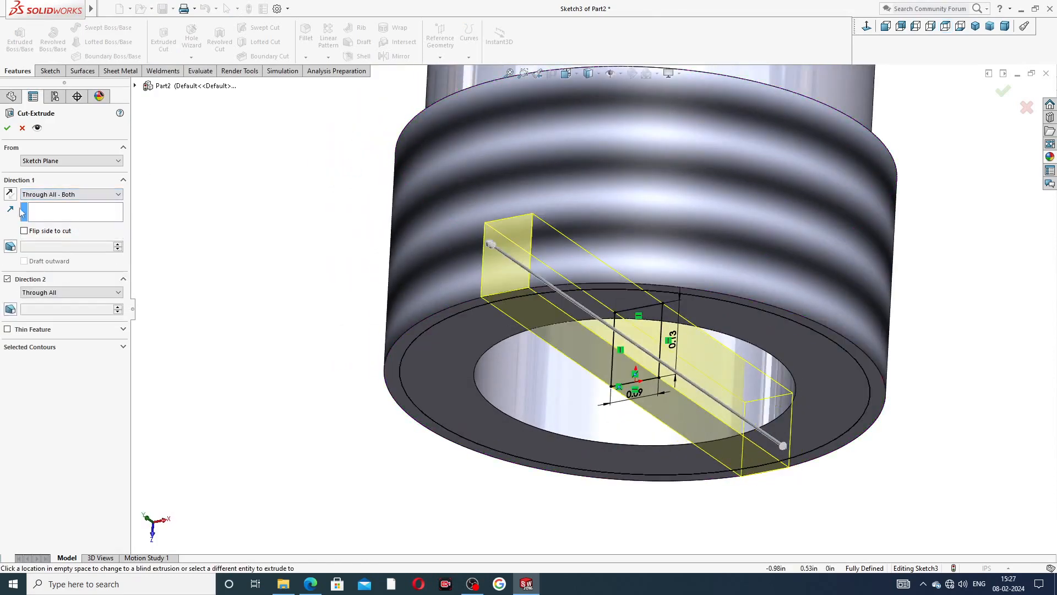
left_click(7, 129)
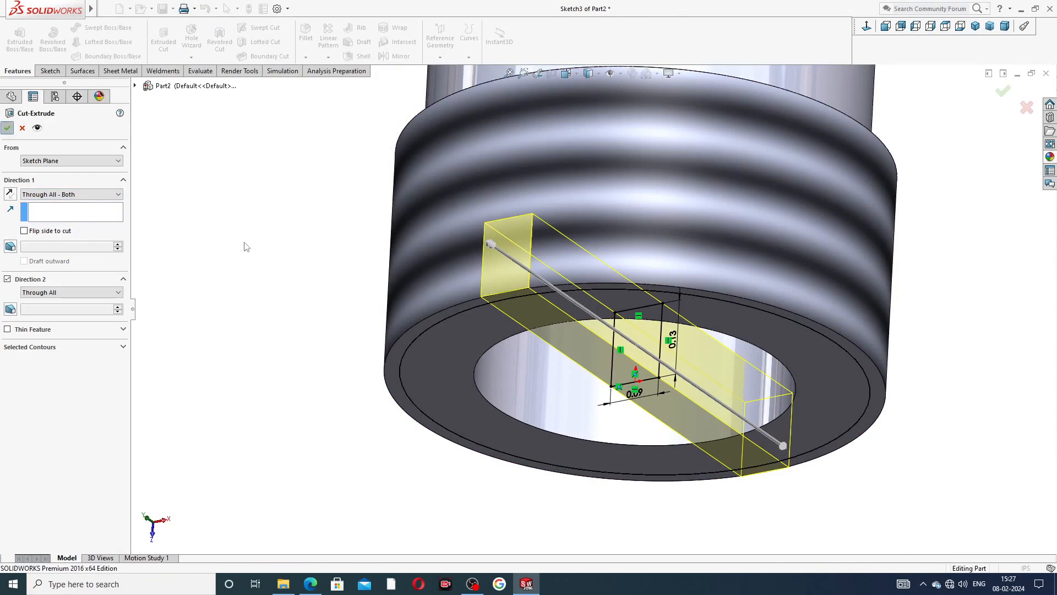
left_click(278, 249)
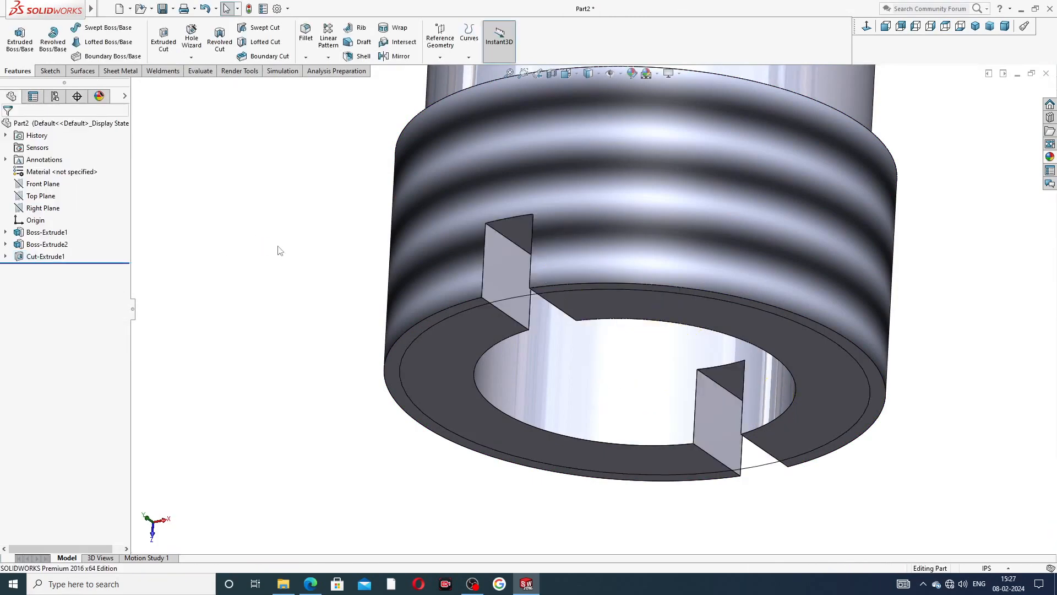
Apply the polished nickel metal appearance to the whole collar and inspect the finished part
scroll(470, 284, "up", 4)
mouse_move(600, 193)
middle_mouse_down()
mouse_move(647, 249)
mouse_move(667, 112)
mouse_move(688, 214)
mouse_move(745, 238)
mouse_move(768, 178)
mouse_move(688, 166)
mouse_move(512, 220)
mouse_move(649, 217)
middle_mouse_up()
scroll(718, 263, "down", 3)
middle_click_drag(717, 263, 884, 213)
left_click(1050, 157)
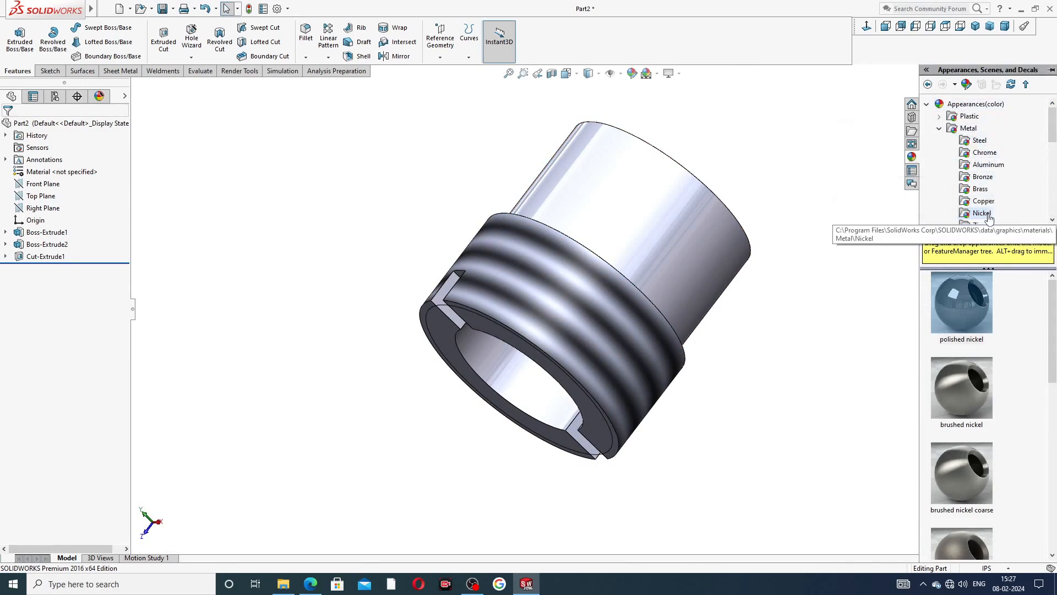
double_click(962, 300)
middle_click_drag(833, 176, 780, 192)
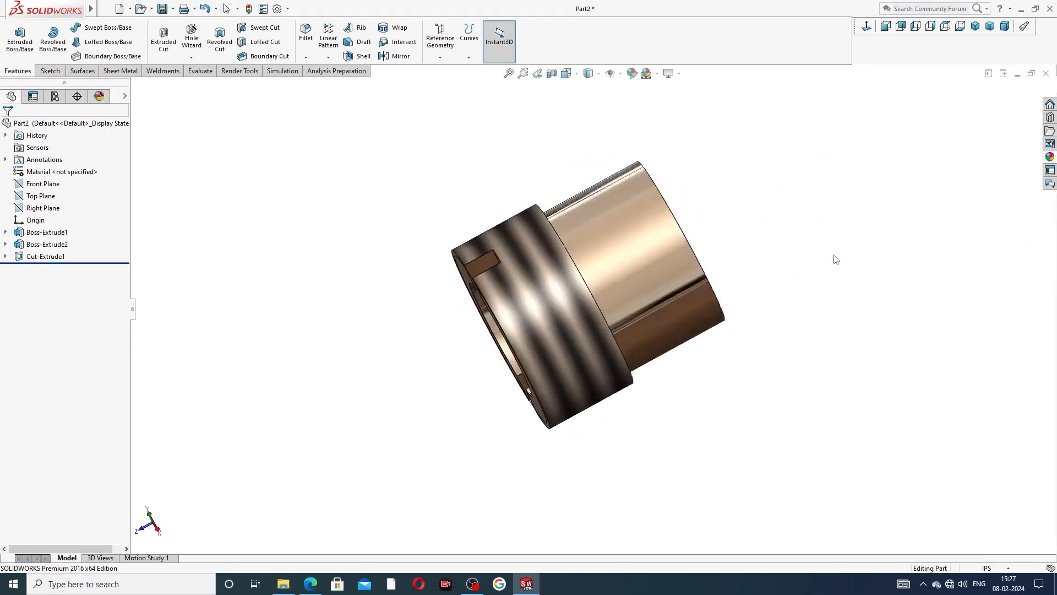
View the finished collar in isometric orientation and compare it with the Part-07 collar PDF drawing
left_click(975, 26)
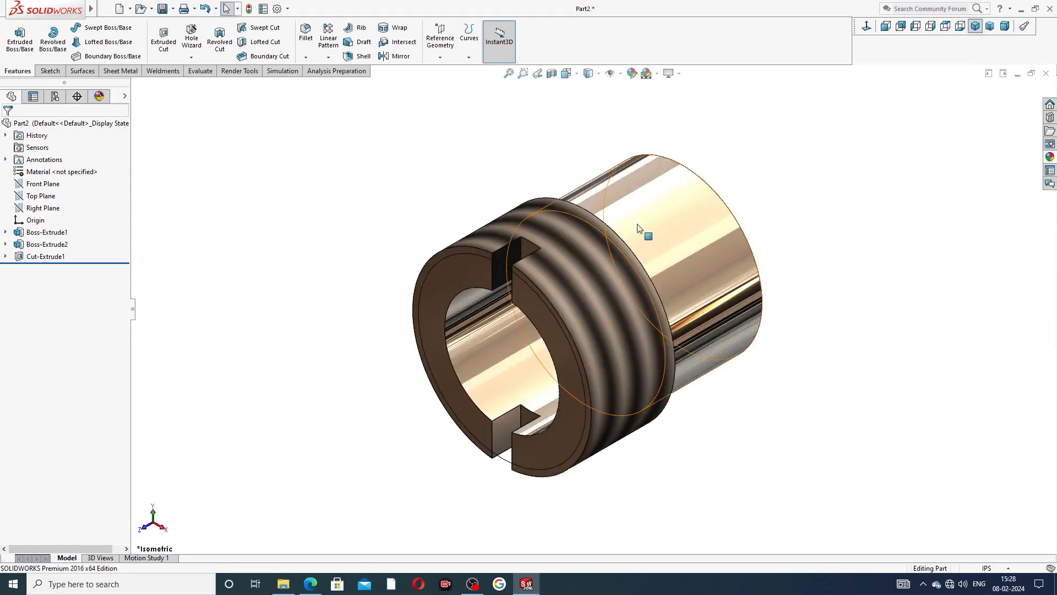
scroll(642, 229, "down", 2)
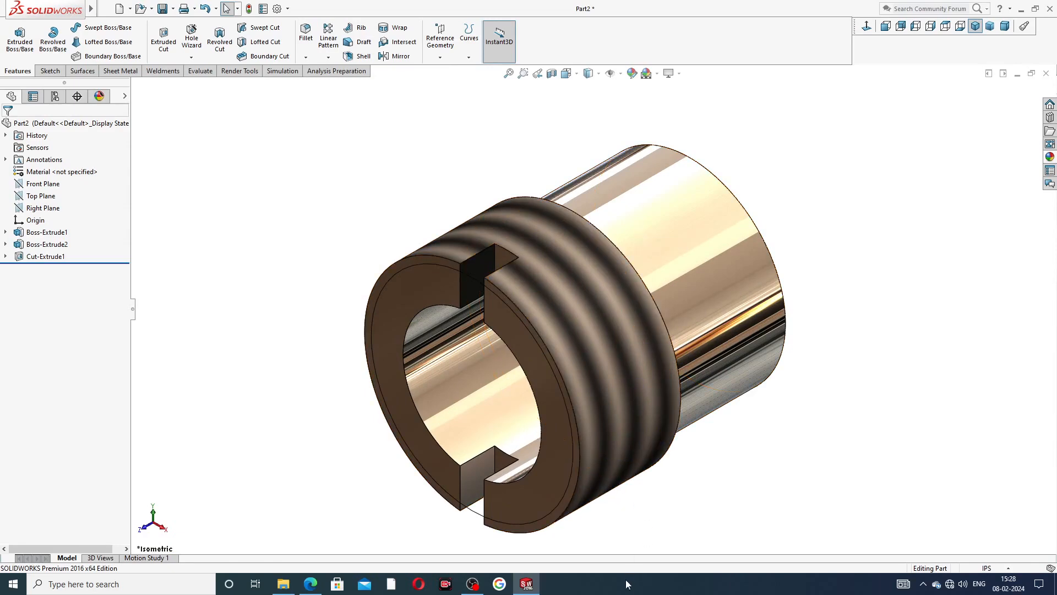
left_click(311, 585)
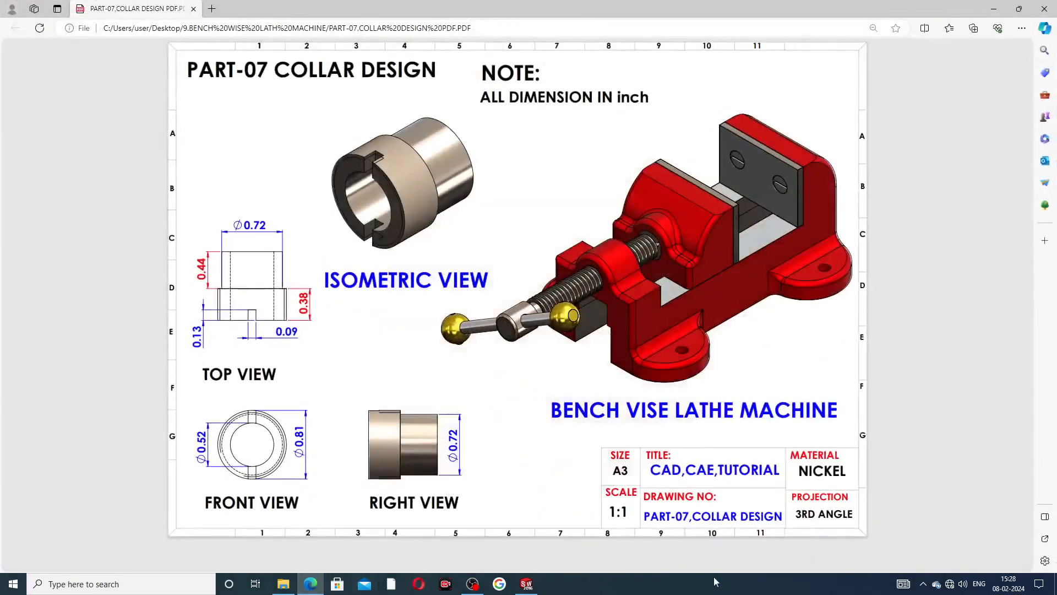
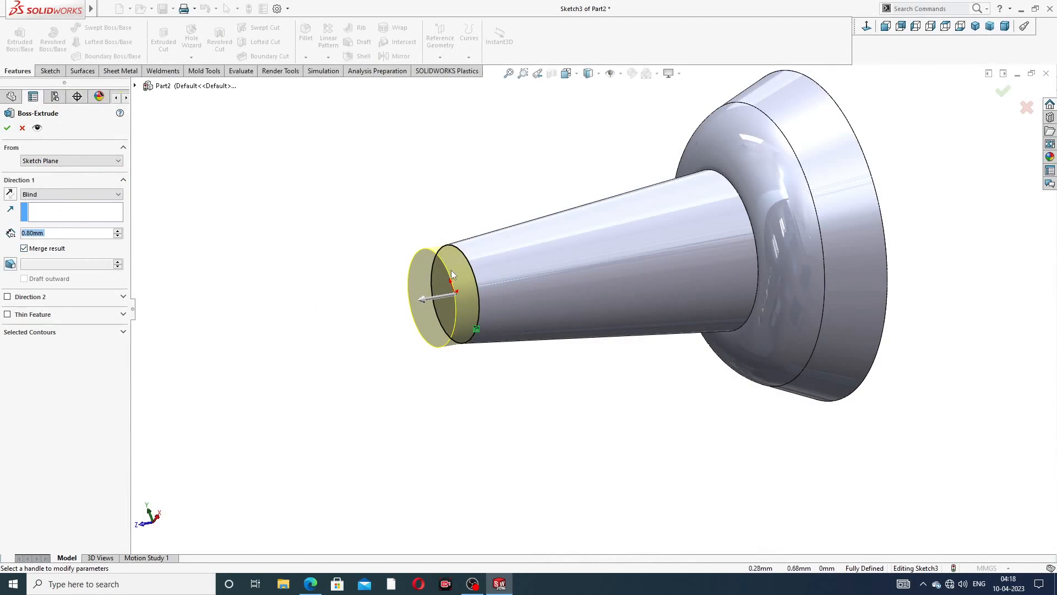
Extrude the circle at the pin shank's narrow end 0.80 mm with an 82° outward draft, checking the PDF drawing
middle_click_drag(390, 281, 366, 281)
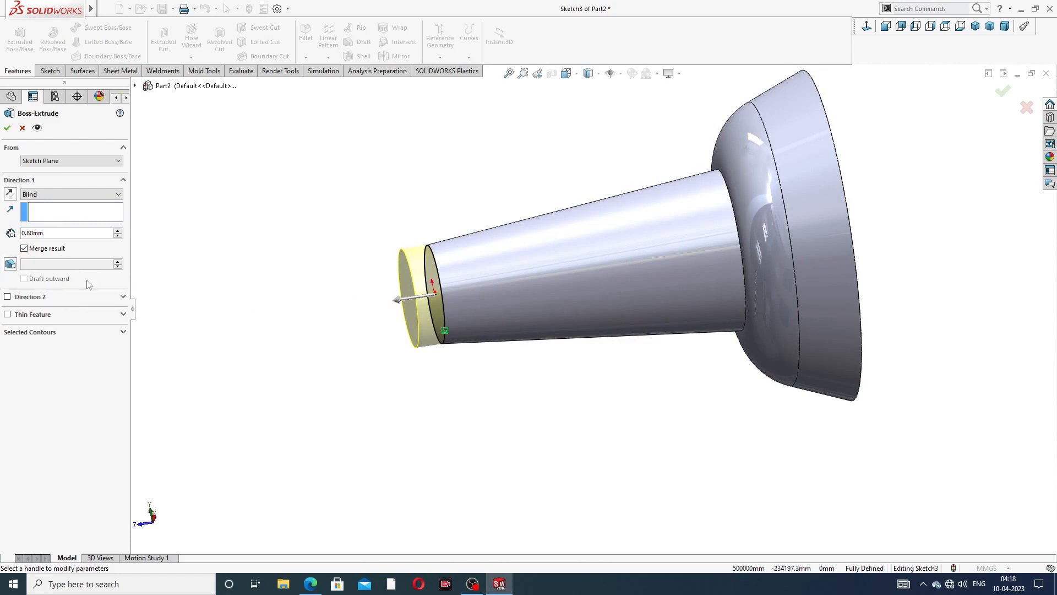
left_click(311, 585)
left_click(10, 265)
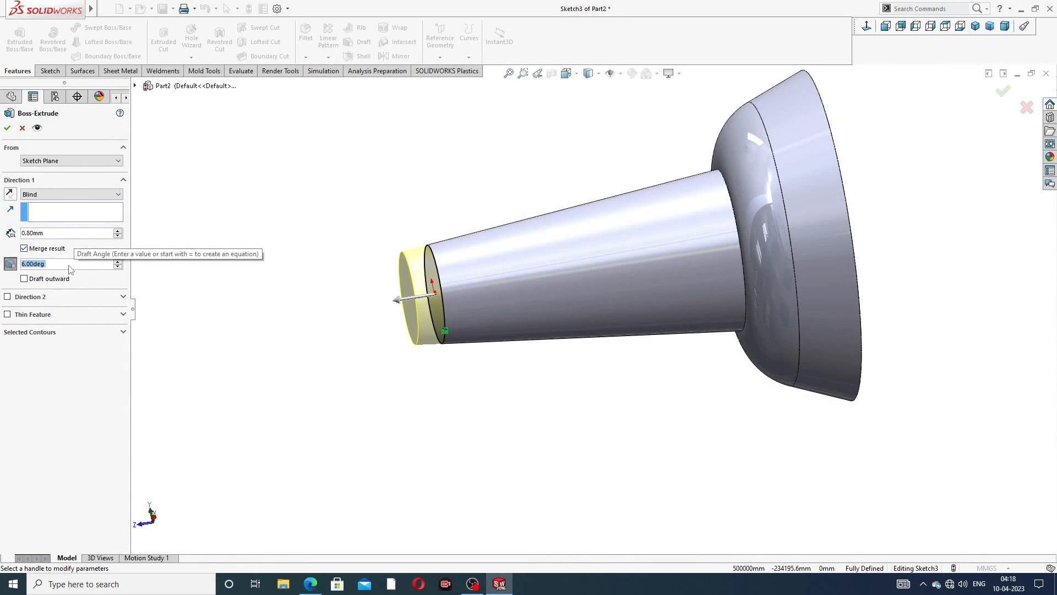
type("82")
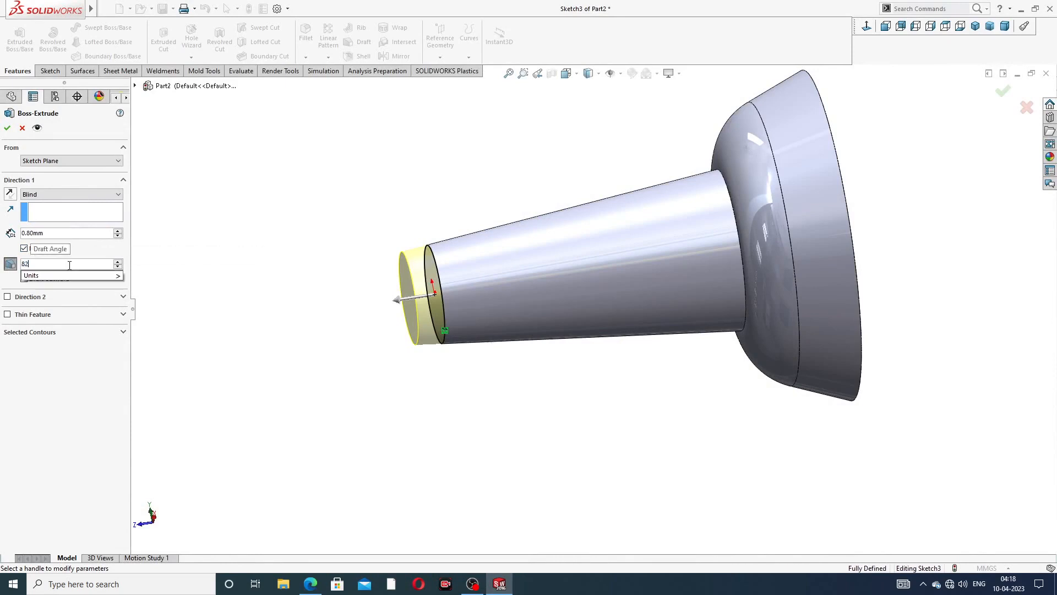
key("Return")
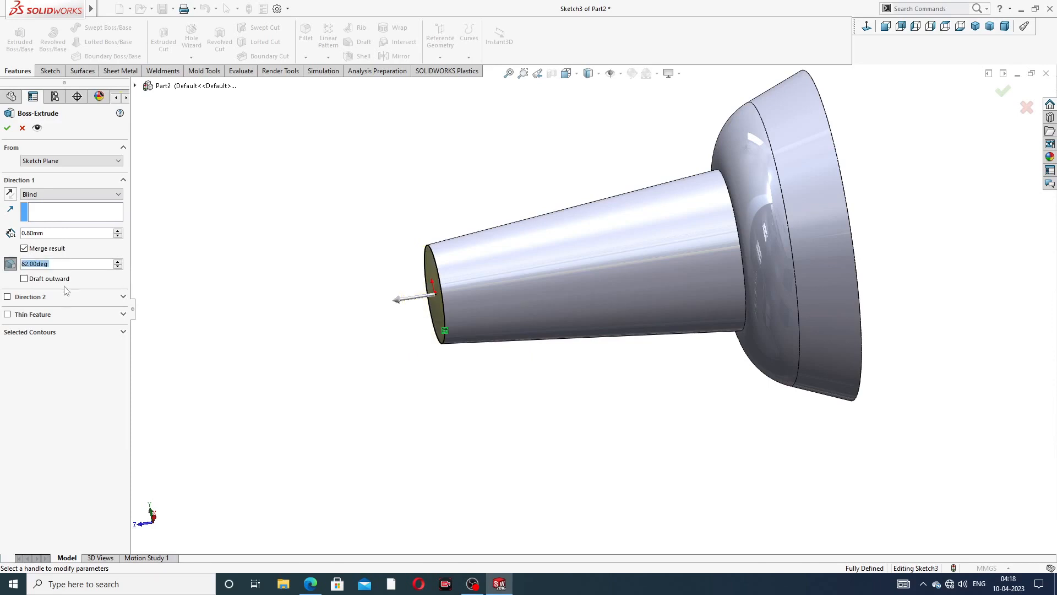
left_click(24, 279)
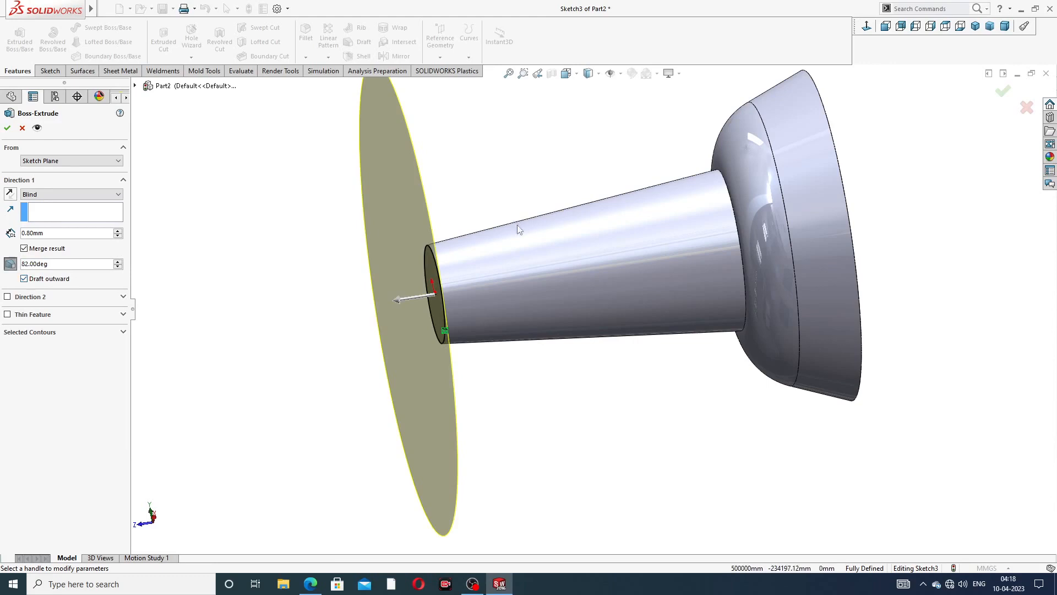
scroll(514, 231, "down", 3)
mouse_move(514, 231)
middle_mouse_down()
mouse_move(484, 240)
mouse_move(510, 243)
middle_mouse_up()
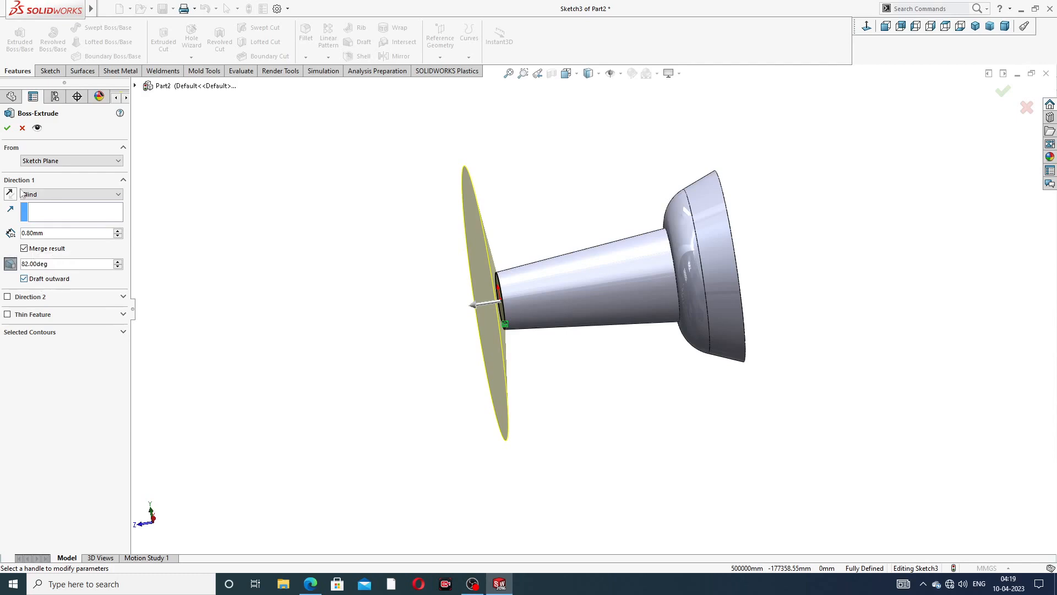
left_click(7, 127)
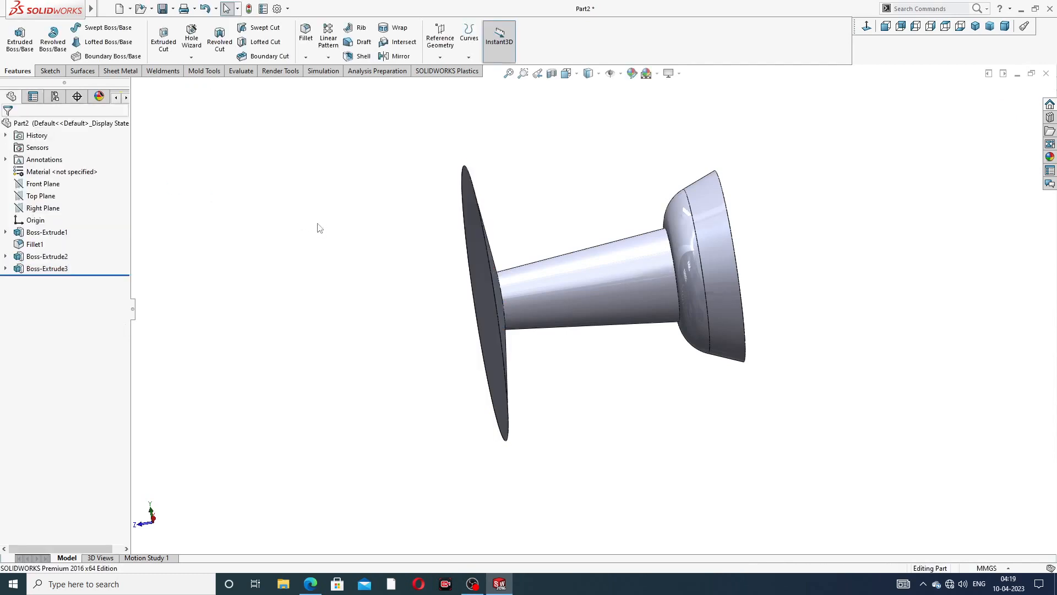
Start a sketch on the flared disc's flat outer face and convert its circular edge into the sketch
mouse_move(402, 259)
middle_mouse_down()
mouse_move(330, 298)
mouse_move(400, 280)
middle_mouse_up()
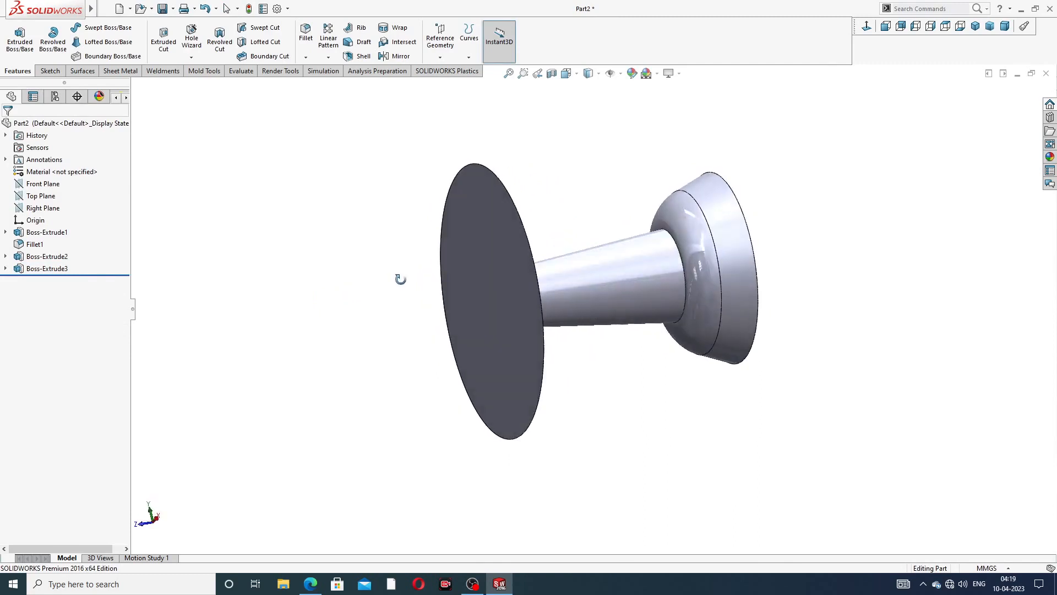
left_click(500, 237)
left_click(557, 190)
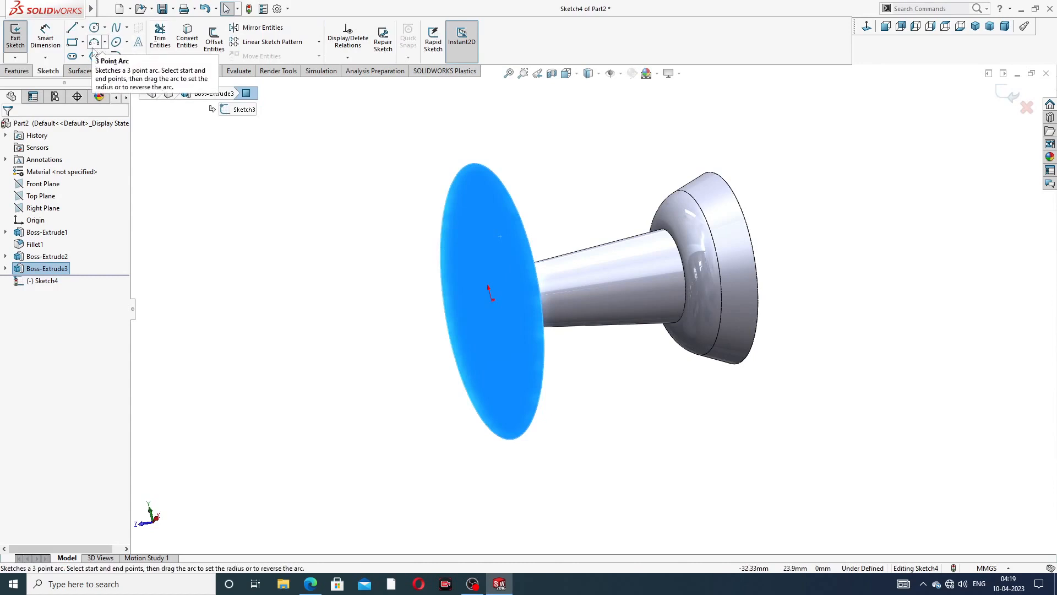
left_click(24, 72)
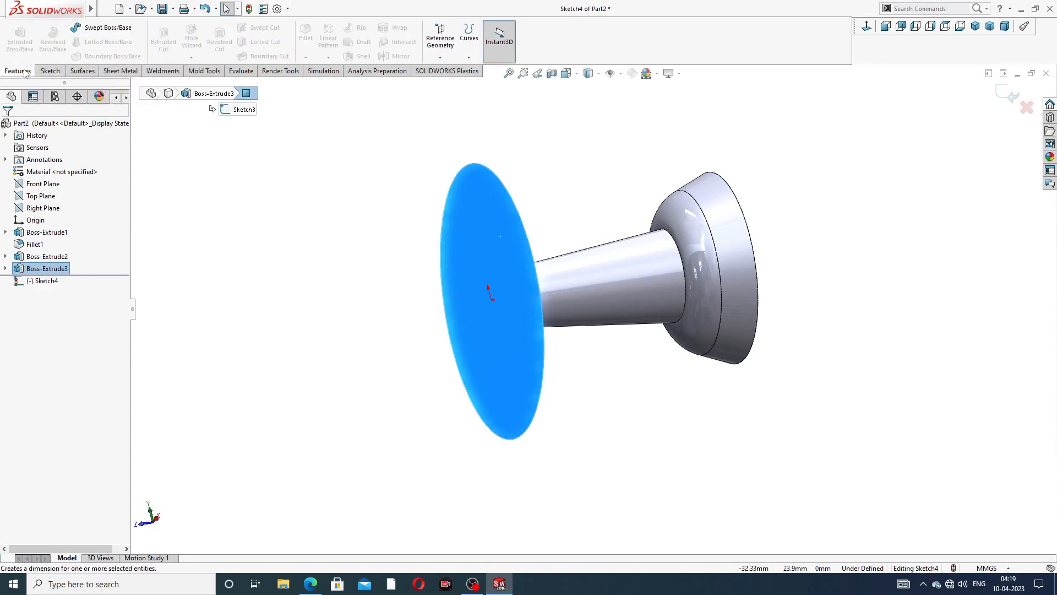
left_click(52, 72)
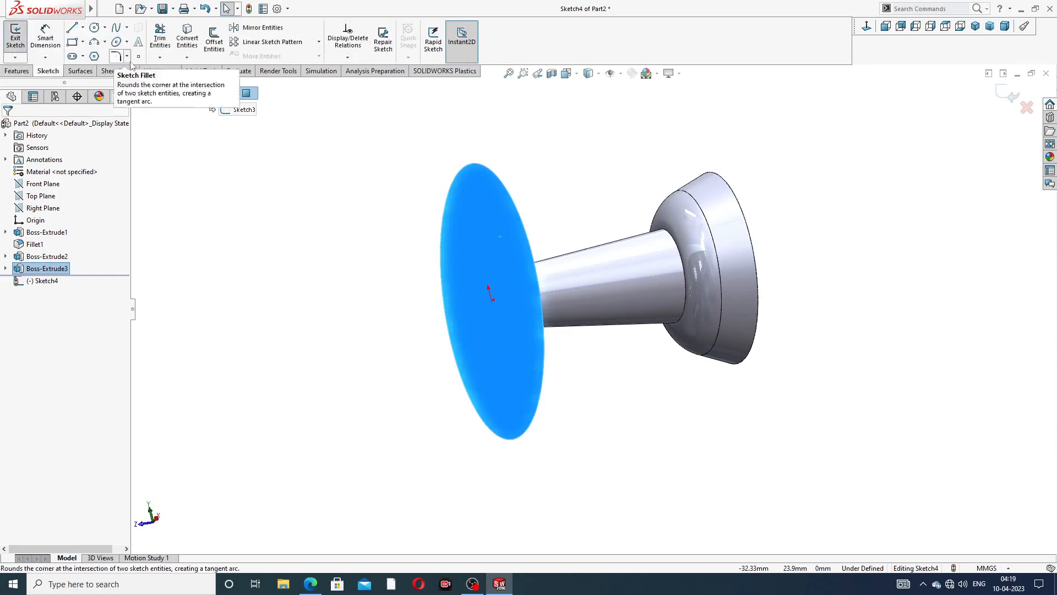
left_click(187, 39)
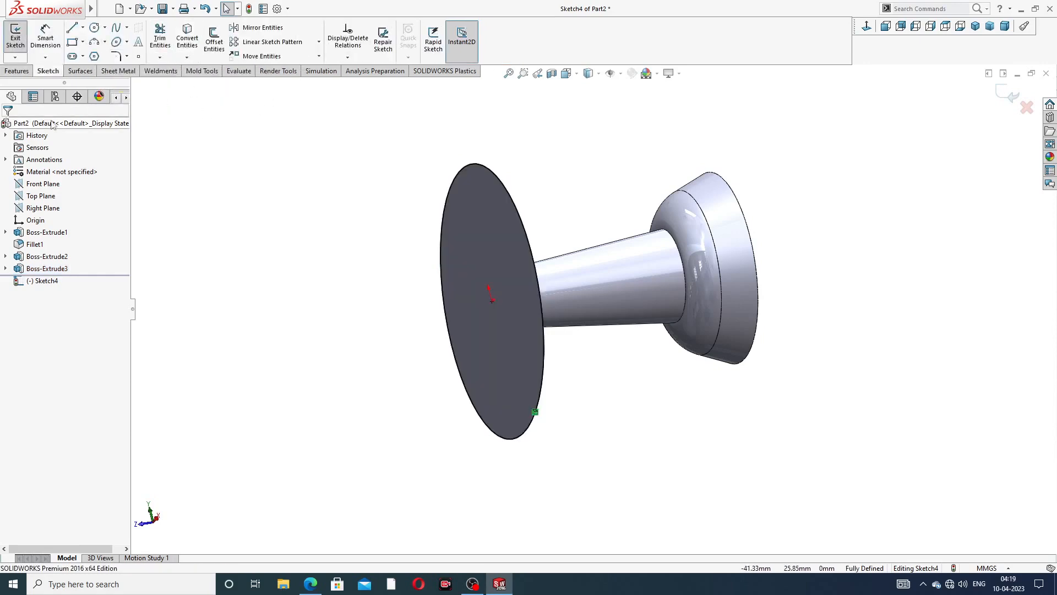
Extrude the converted circle 0.4 mm outward as the disc's straight rim and inspect it from the side
left_click(17, 71)
left_click(20, 39)
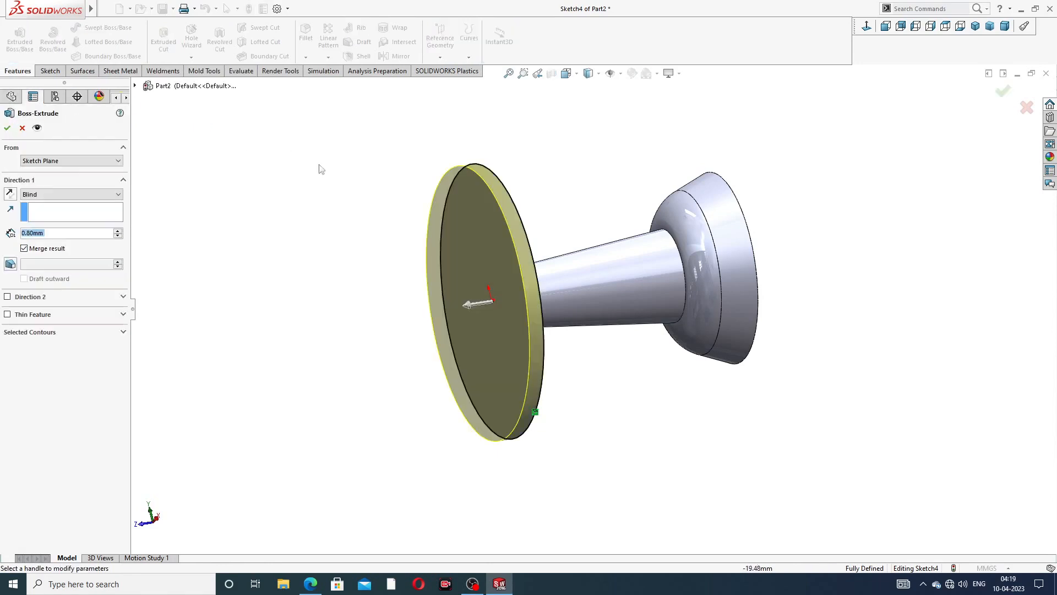
middle_click_drag(456, 196, 454, 225)
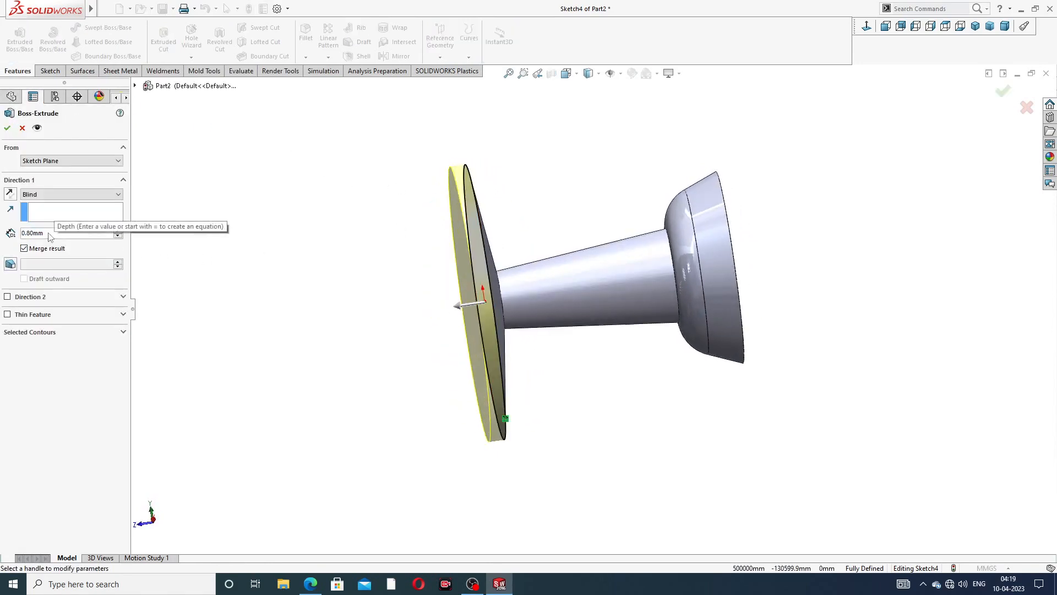
double_click(26, 234)
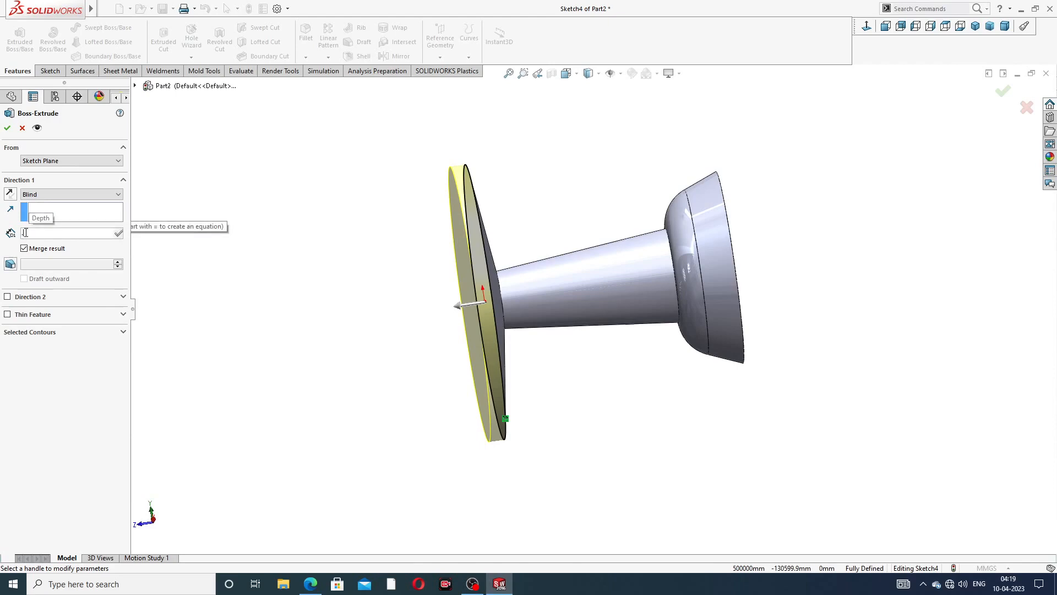
type("0.4")
key("Return")
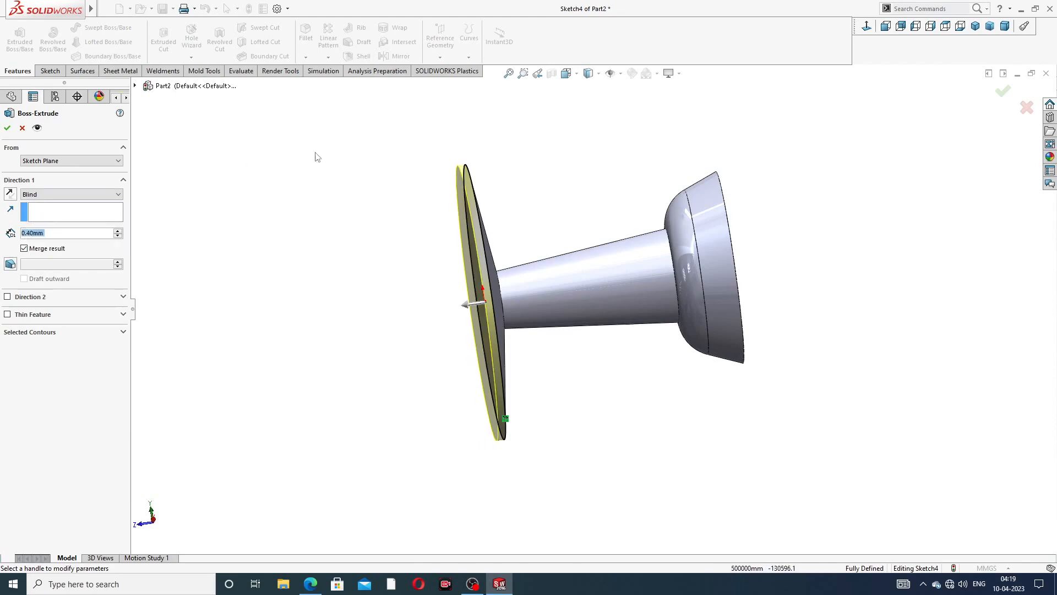
left_click(7, 128)
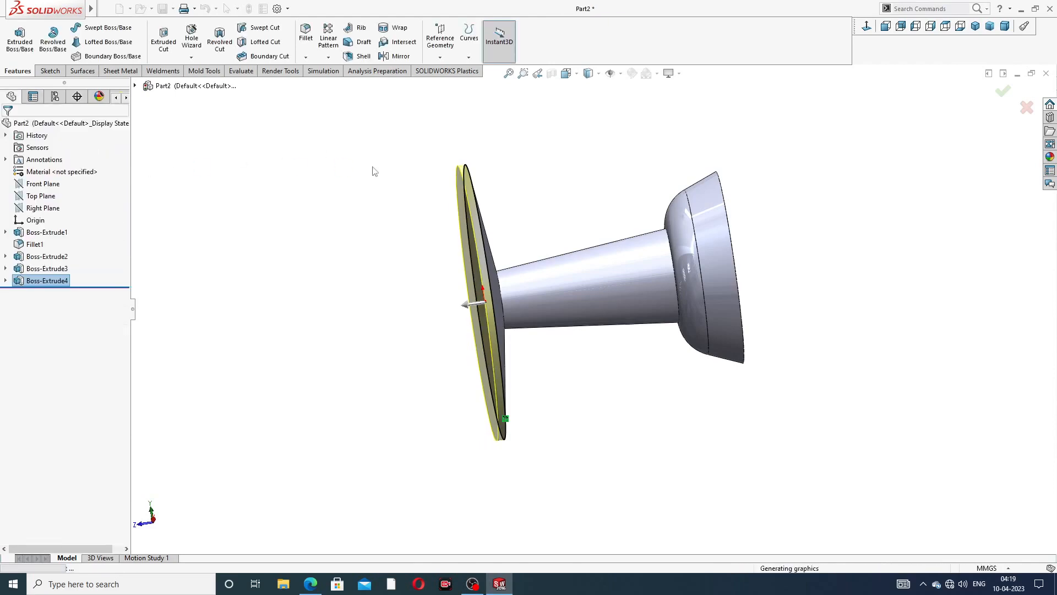
mouse_move(540, 215)
middle_mouse_down()
mouse_move(608, 160)
mouse_move(543, 199)
mouse_move(536, 217)
middle_mouse_up()
scroll(498, 270, "down", 2)
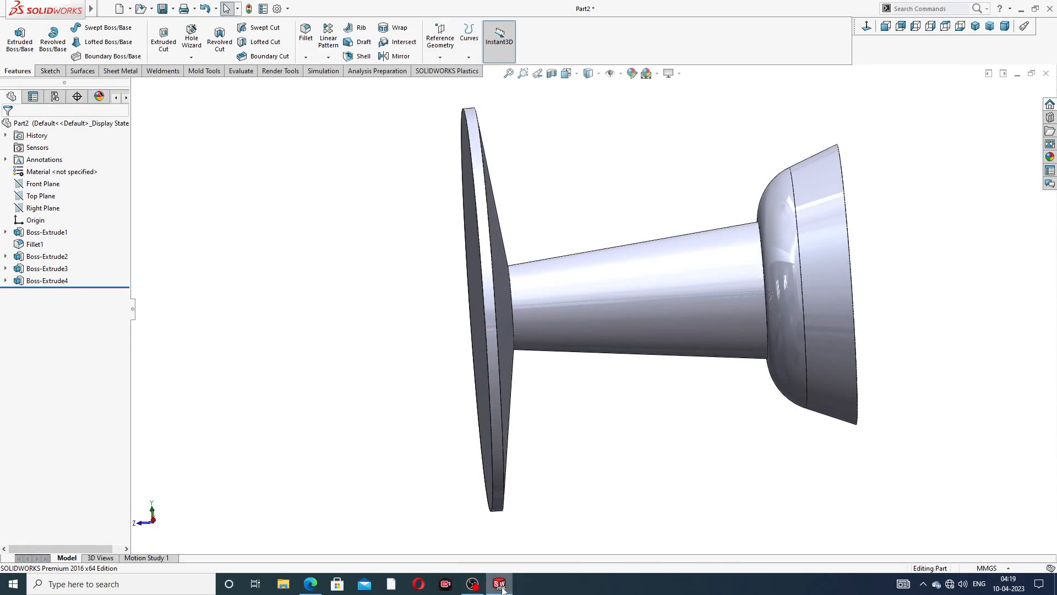
Consult the pin design PDF drawing and start a Dome feature with a height of 1 mm
mouse_move(500, 586)
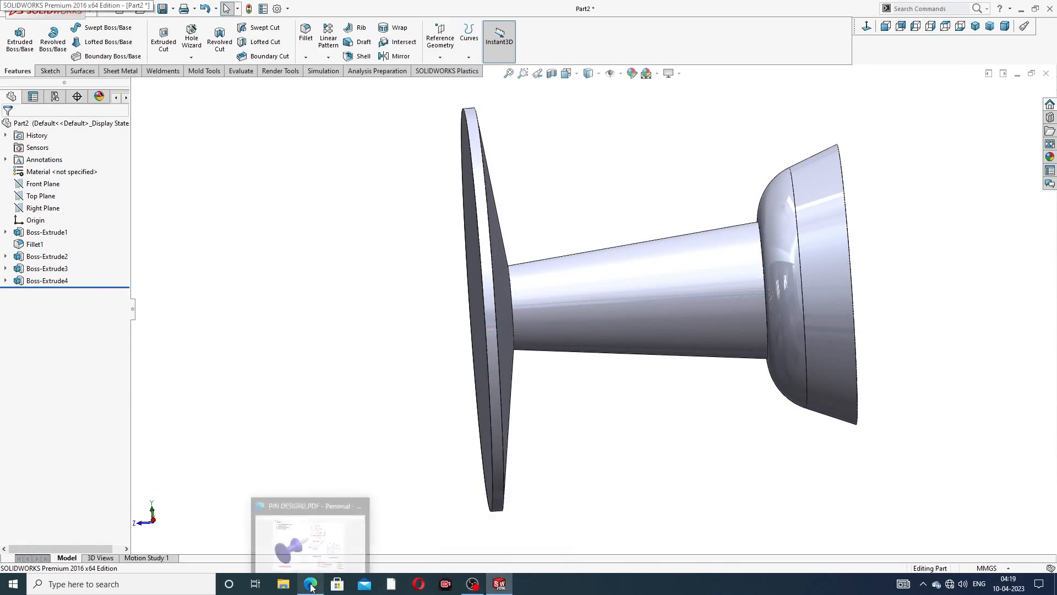
left_click(330, 526)
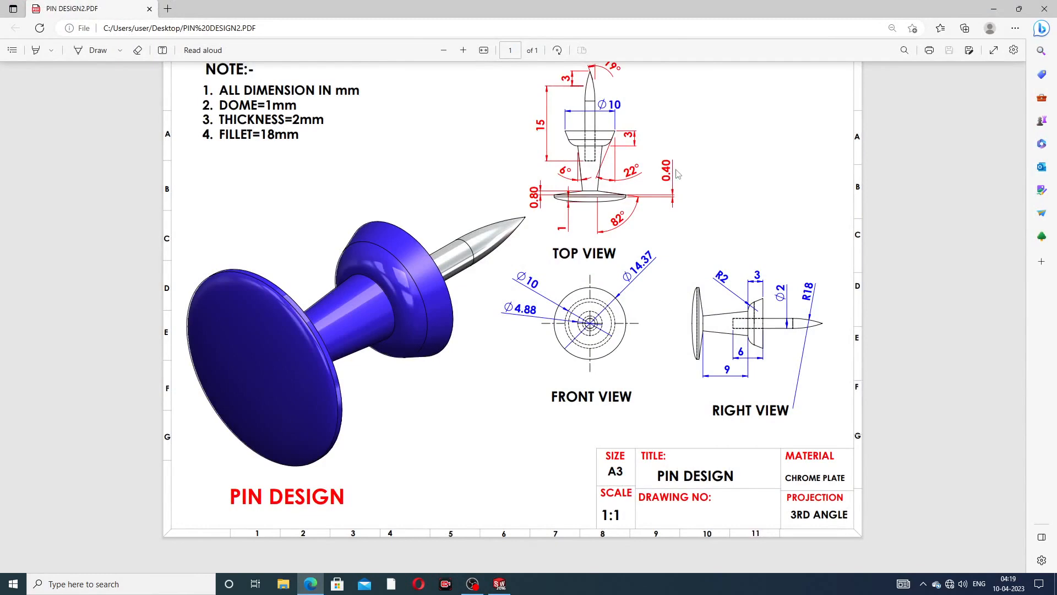
left_click(311, 585)
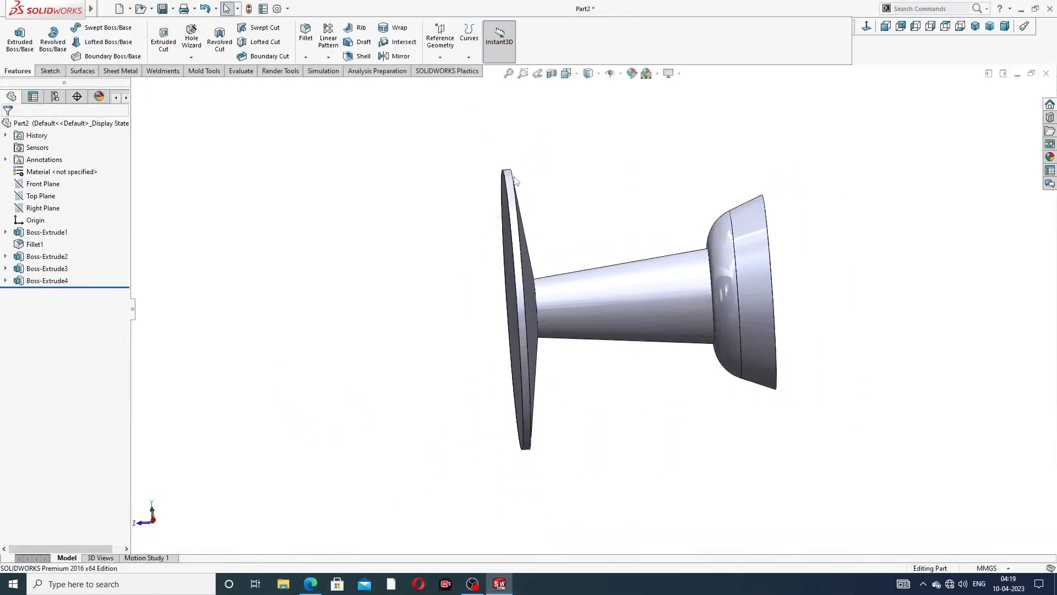
middle_click_drag(514, 179, 548, 217)
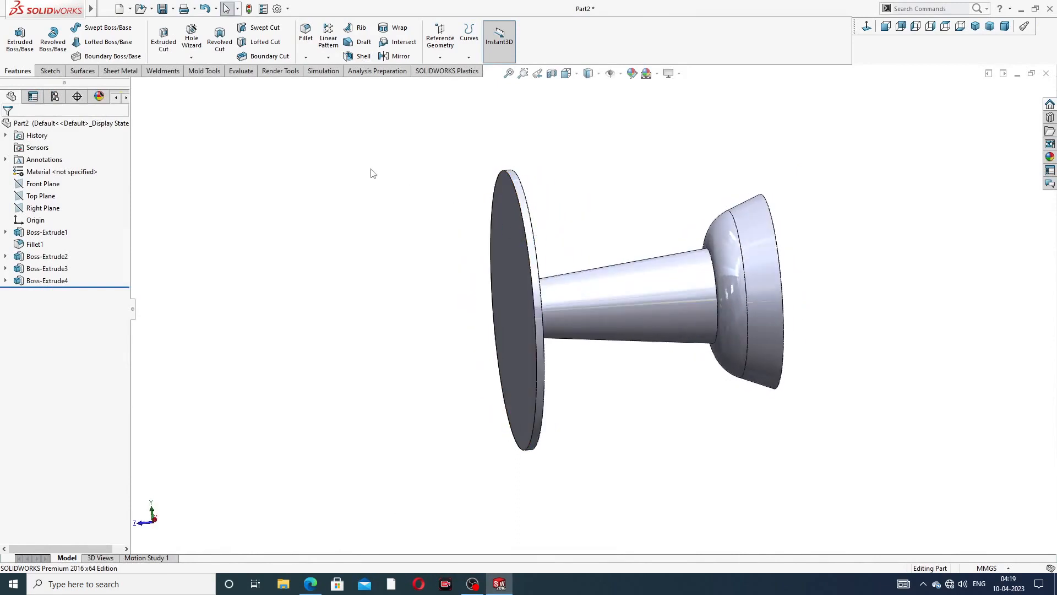
left_click(125, 9)
mouse_move(169, 8)
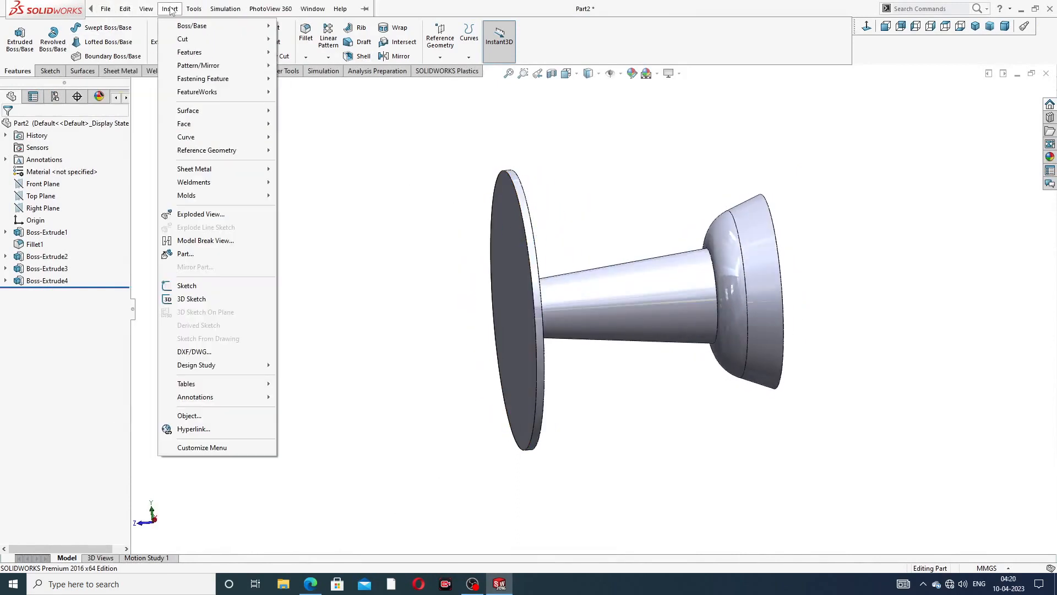
mouse_move(199, 55)
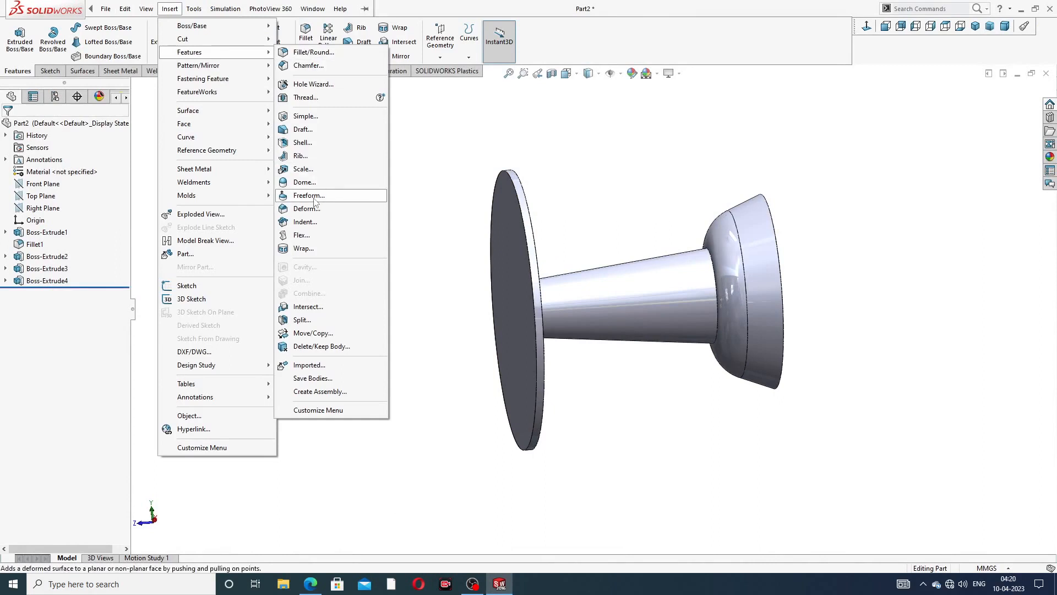
left_click(304, 182)
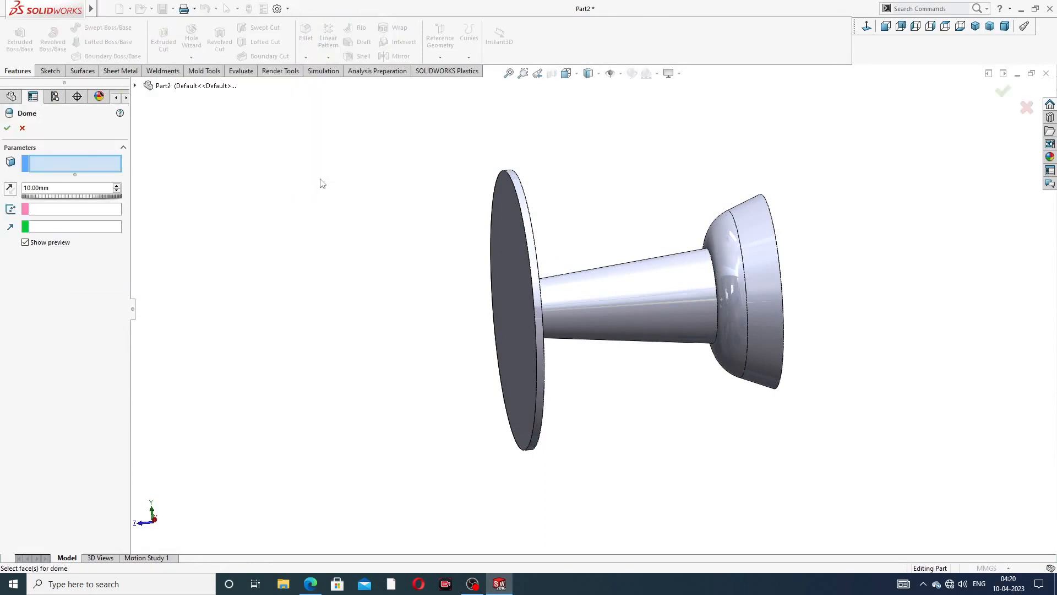
double_click(50, 188)
type("1")
key("Return")
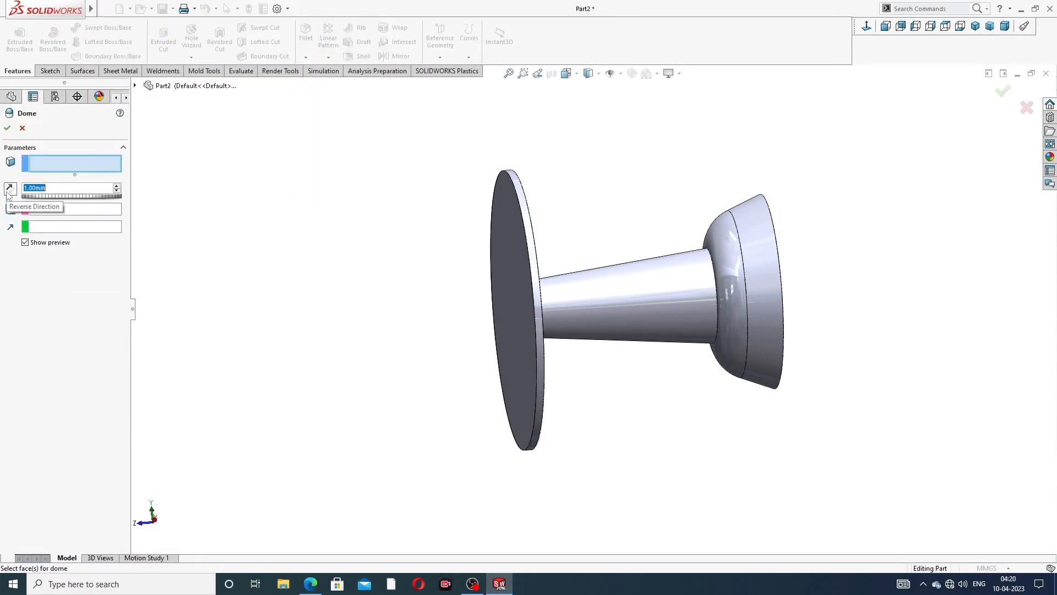
Apply the dome to the disc's flat outer face as an elliptical dome and finish the feature
middle_click_drag(443, 245, 477, 242)
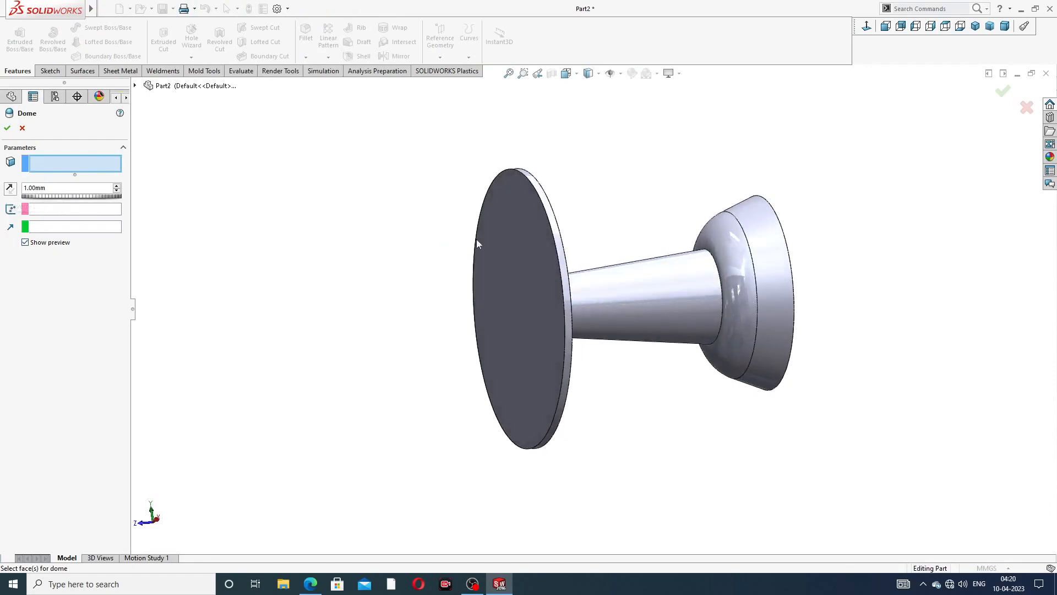
left_click(484, 243)
middle_click_drag(582, 243, 561, 250)
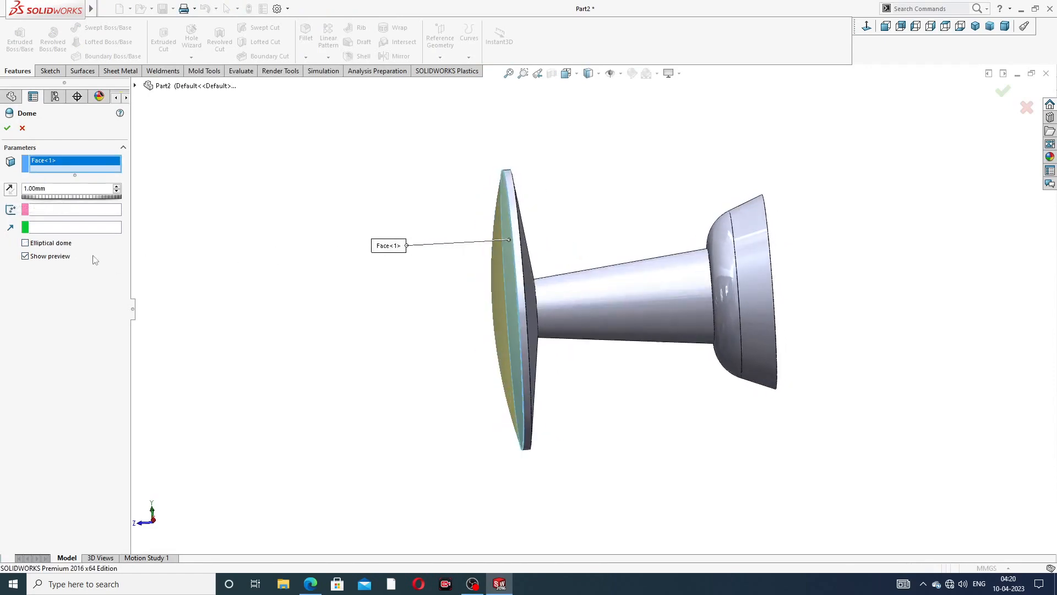
left_click(51, 245)
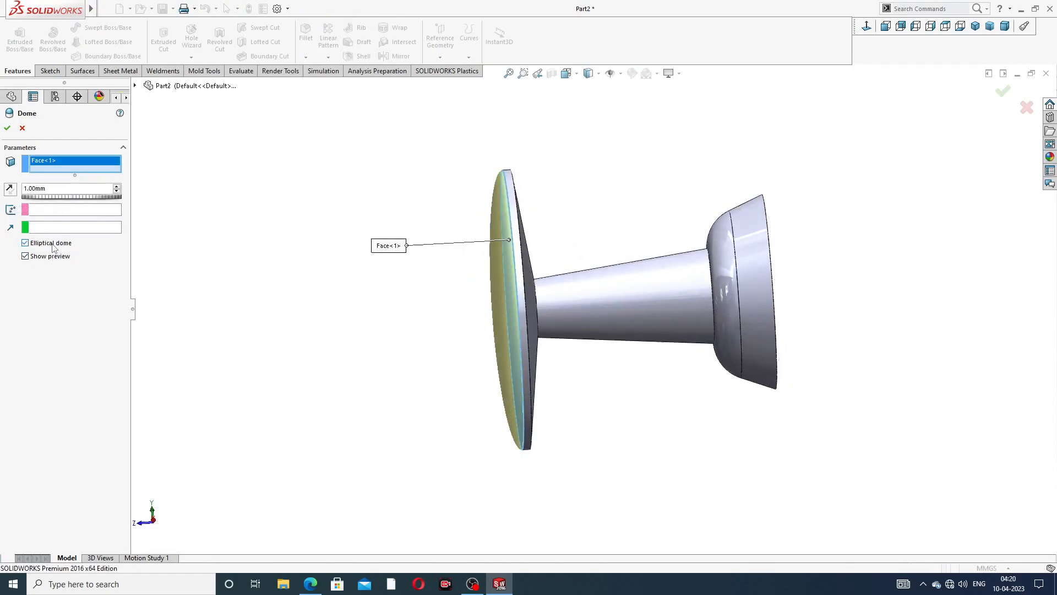
scroll(508, 253, "down", 3)
scroll(592, 255, "up", 2)
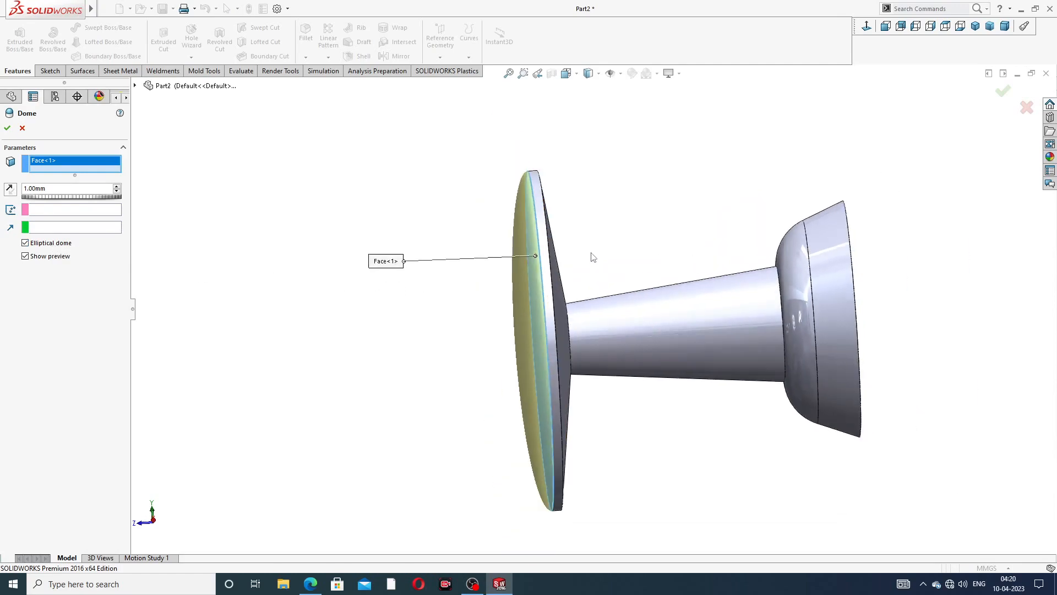
left_click(7, 128)
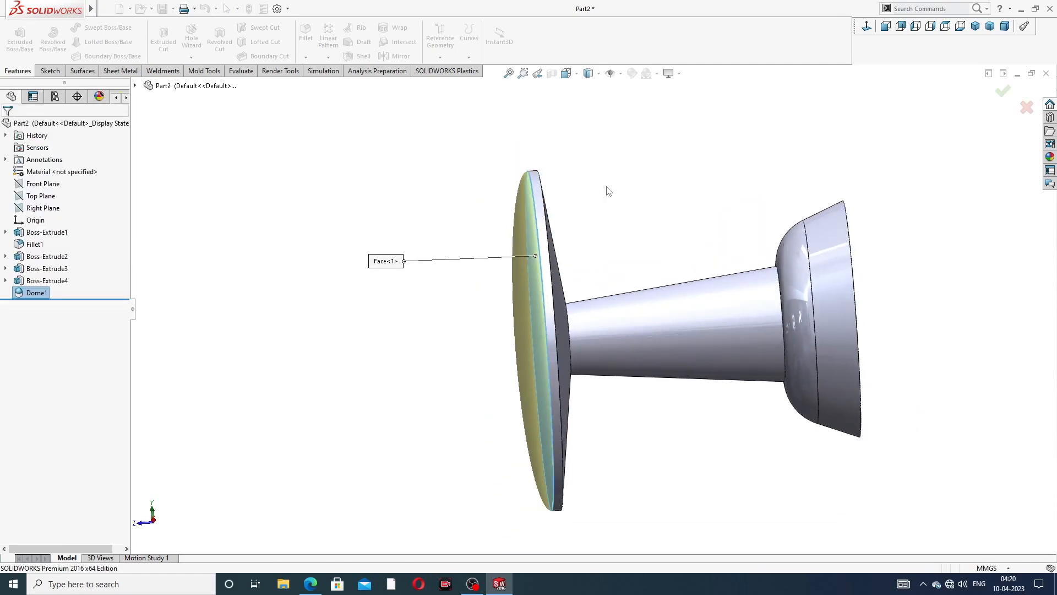
Change the whole part's appearance to a bright blue with red 0, blue 255 and a slight green component
scroll(627, 283, "up", 3)
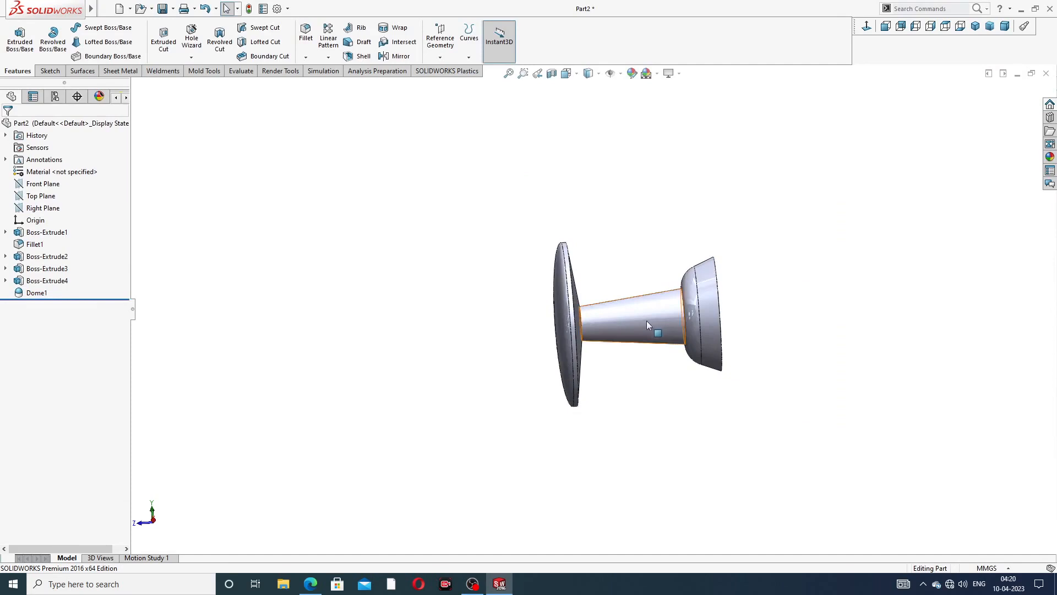
mouse_move(647, 320)
middle_mouse_down()
mouse_move(578, 299)
mouse_move(656, 239)
mouse_move(632, 318)
middle_mouse_up()
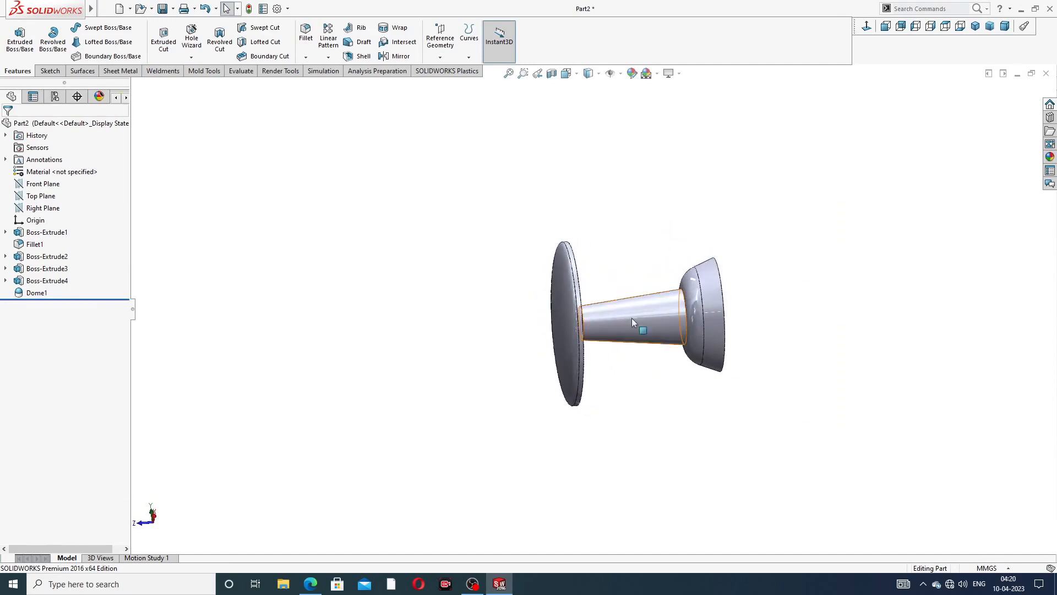
scroll(632, 331, "down", 2)
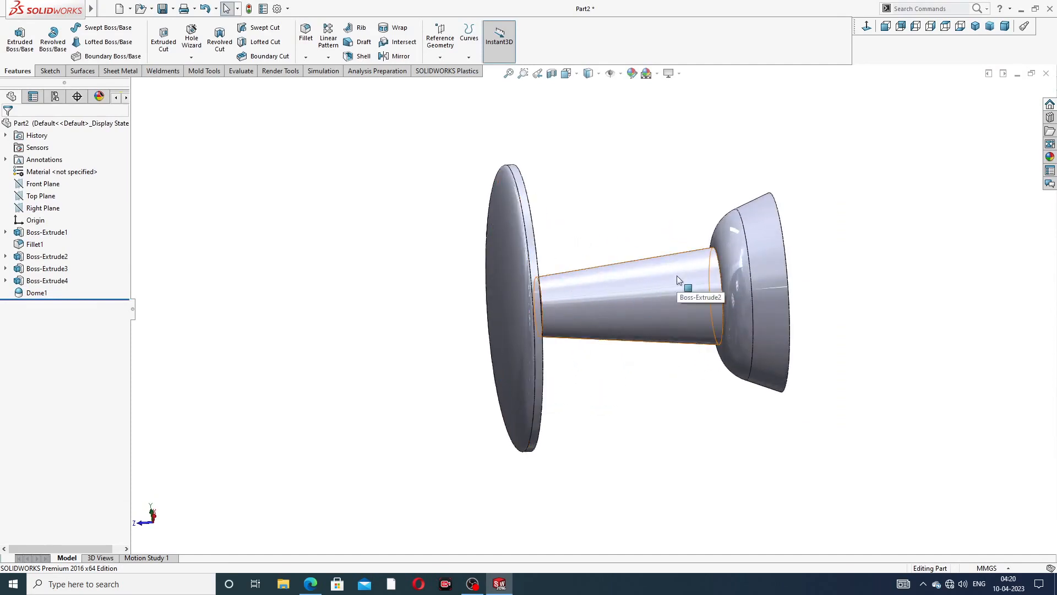
mouse_move(677, 278)
middle_mouse_down()
mouse_move(644, 287)
mouse_move(682, 279)
mouse_move(675, 303)
mouse_move(646, 286)
mouse_move(663, 278)
middle_mouse_up()
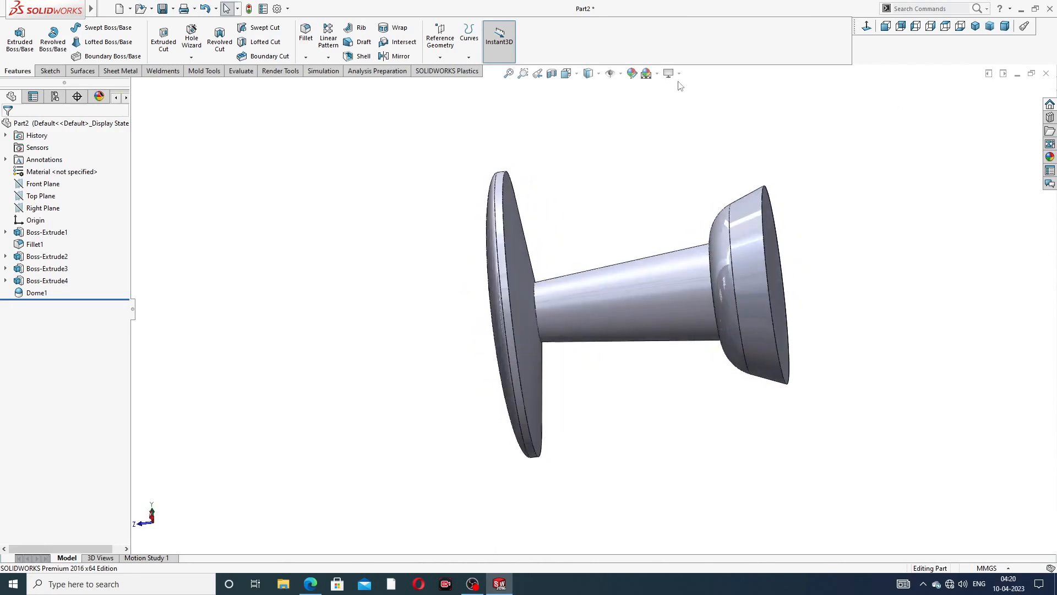
left_click(632, 73)
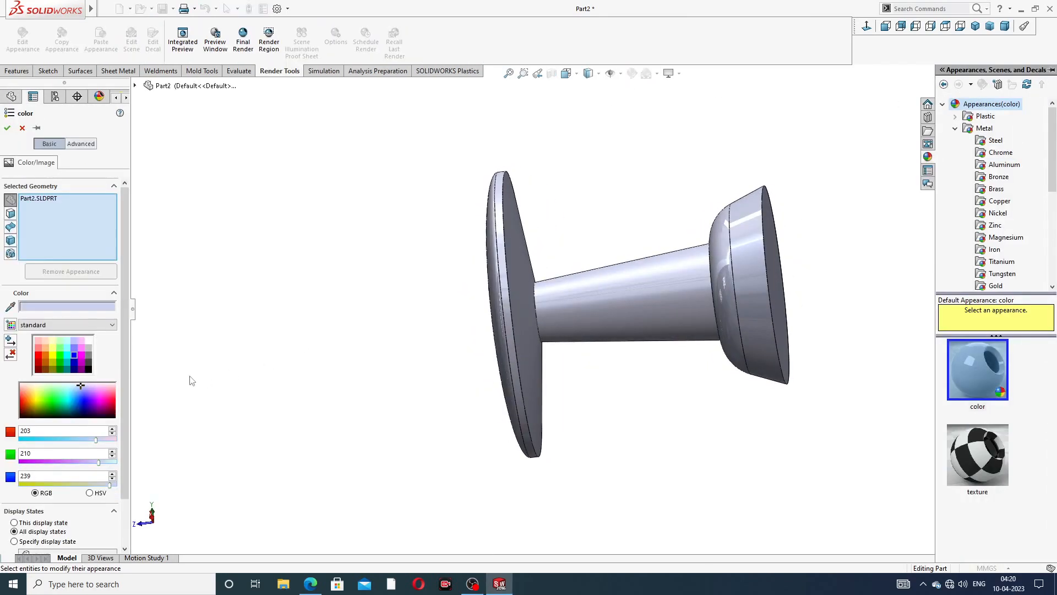
left_click(74, 357)
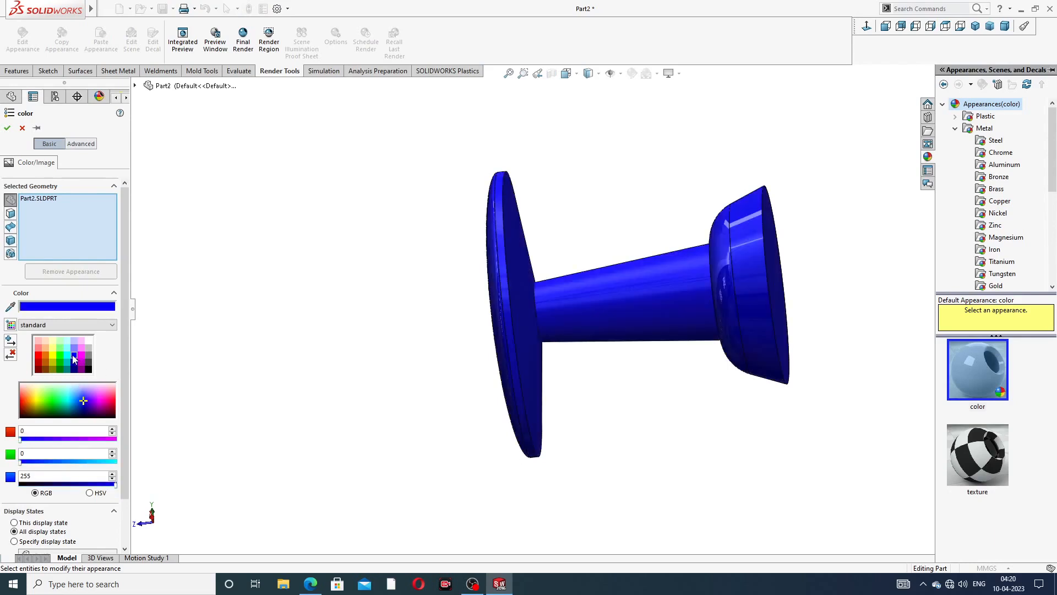
left_click(32, 461)
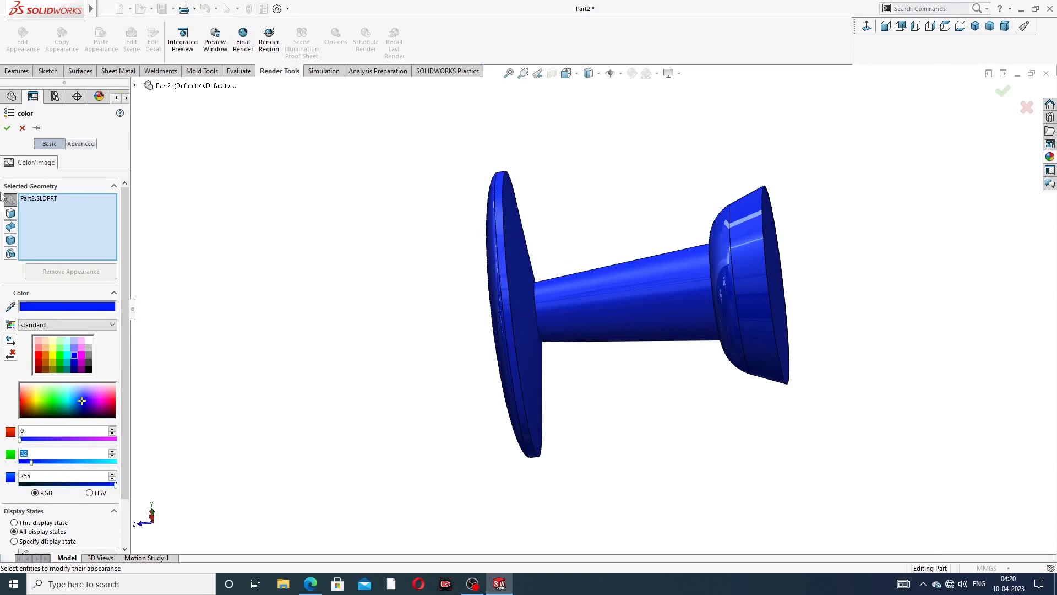
left_click(8, 128)
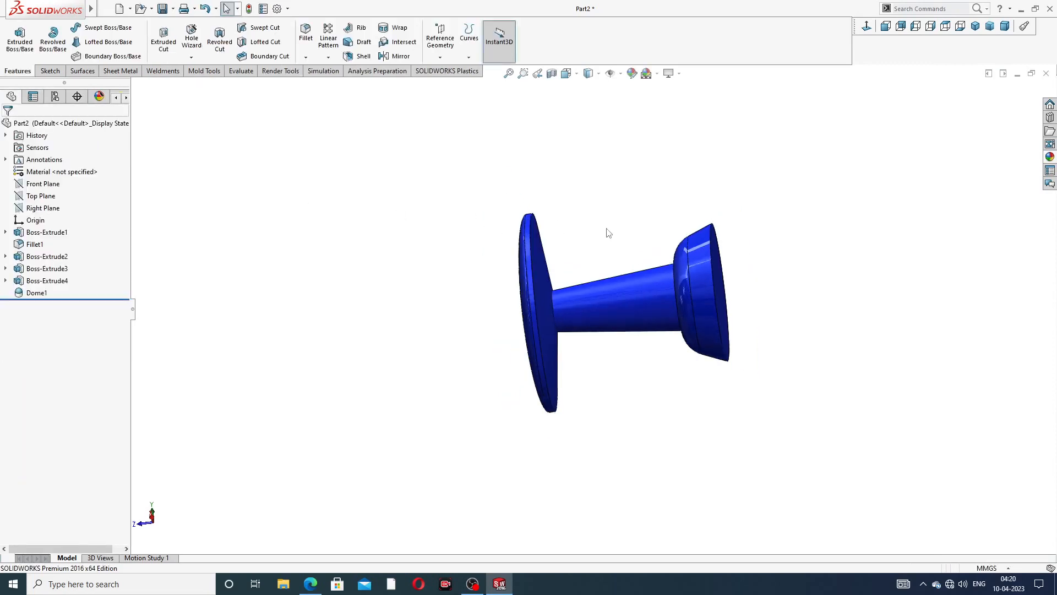
middle_click_drag(606, 229, 619, 261)
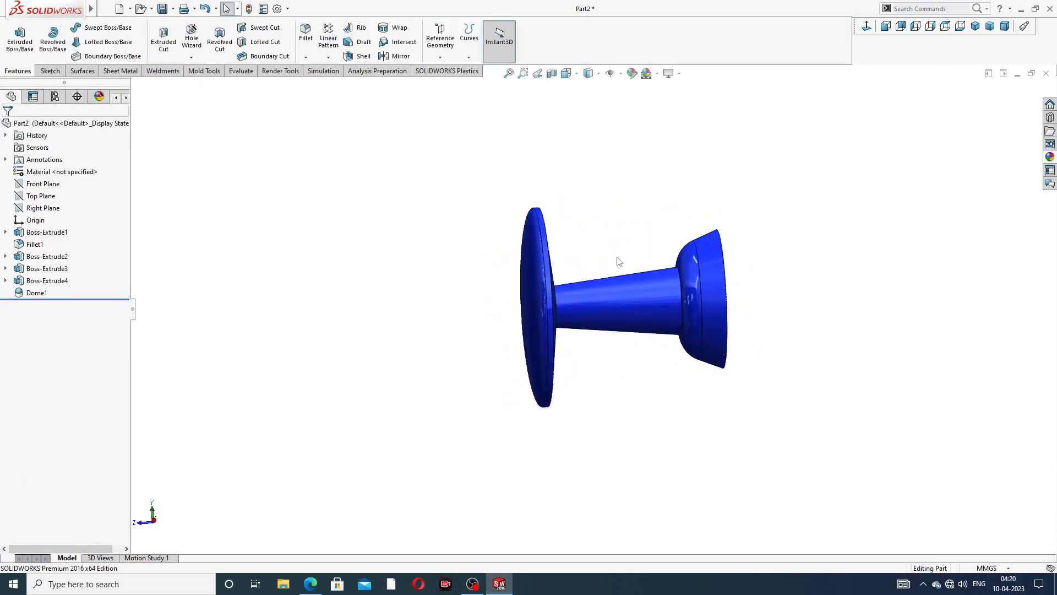
Consult the pin design PDF drawing and start a sketch on the collar's flat 10 mm end face, viewed face-on
left_click(311, 585)
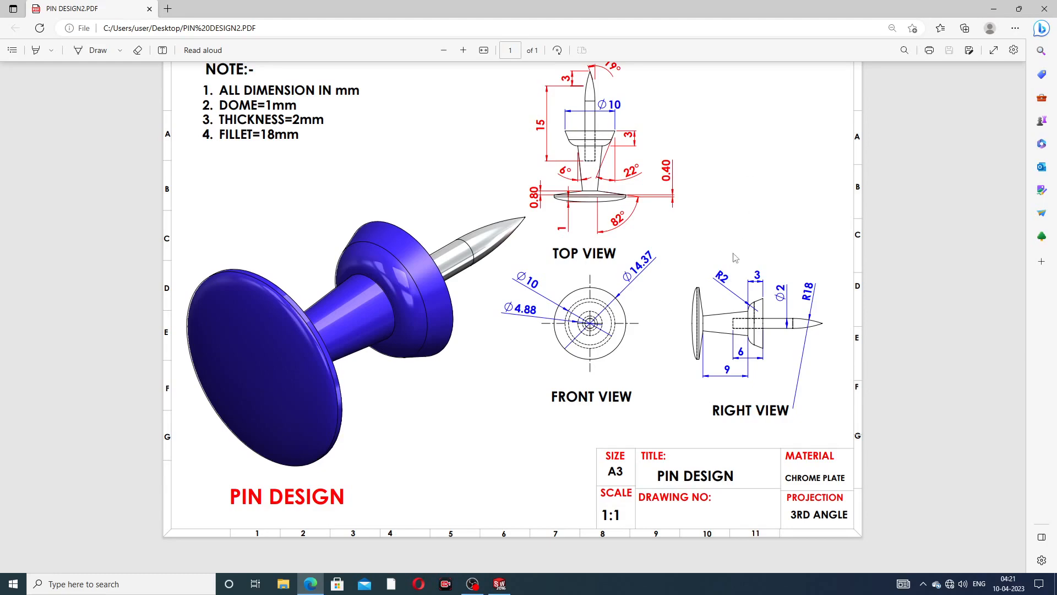
left_click(308, 584)
middle_click_drag(753, 331, 715, 312)
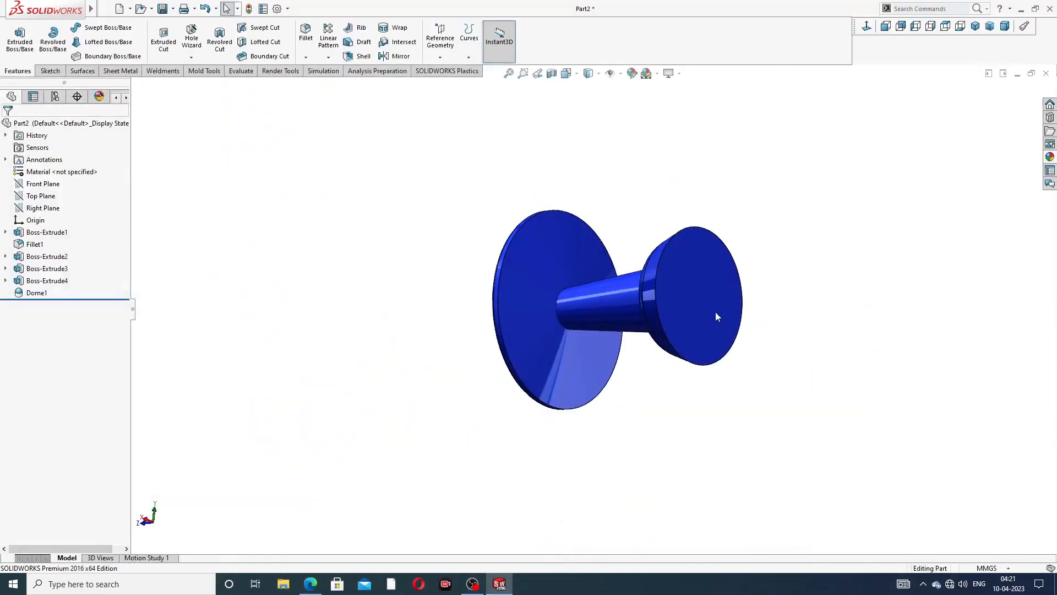
left_click(715, 286)
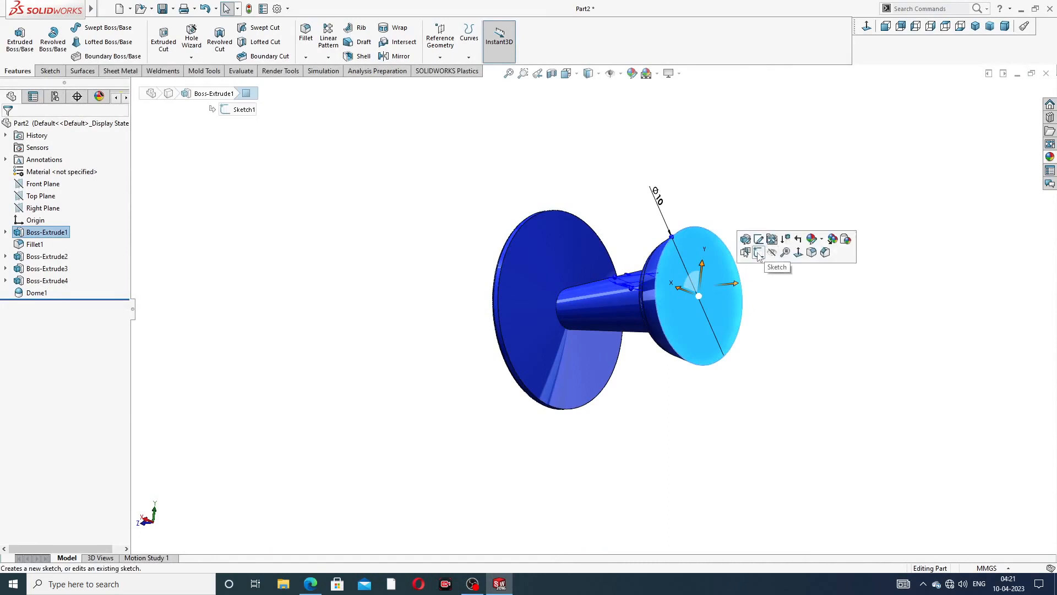
left_click(772, 239)
left_click(871, 30)
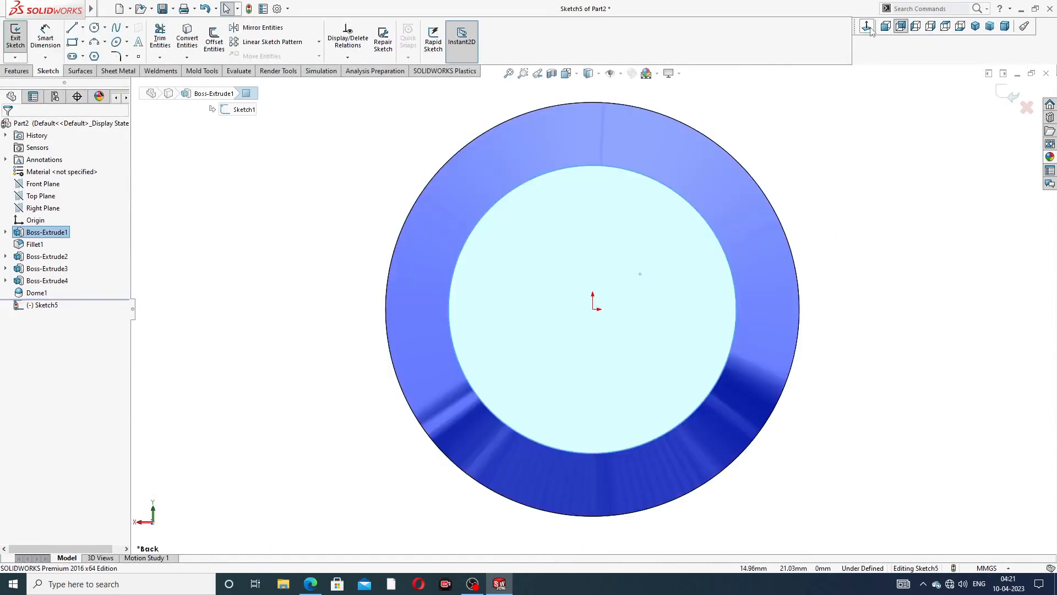
Sketch a circle with a radius of about 2 mm centred on the origin and start dimensioning it
left_click(94, 27)
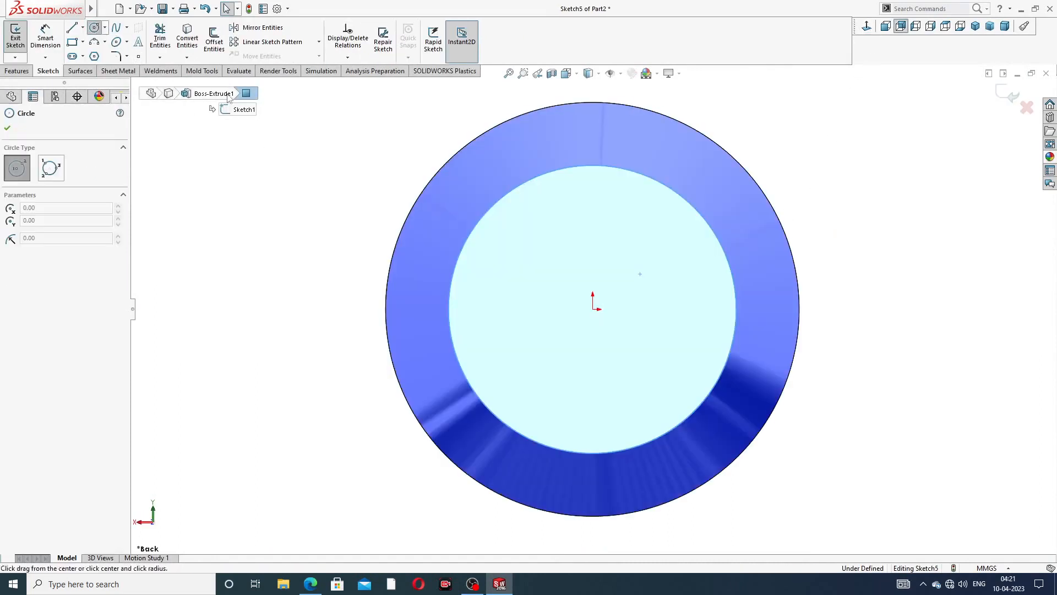
left_click(592, 308)
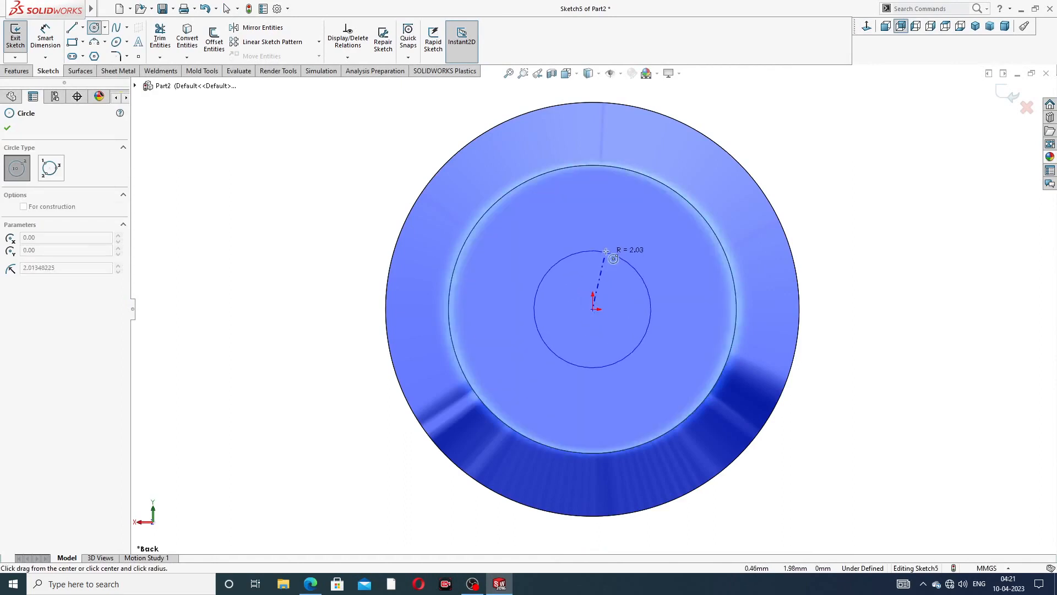
left_click(607, 250)
right_click(782, 171)
left_click(791, 178)
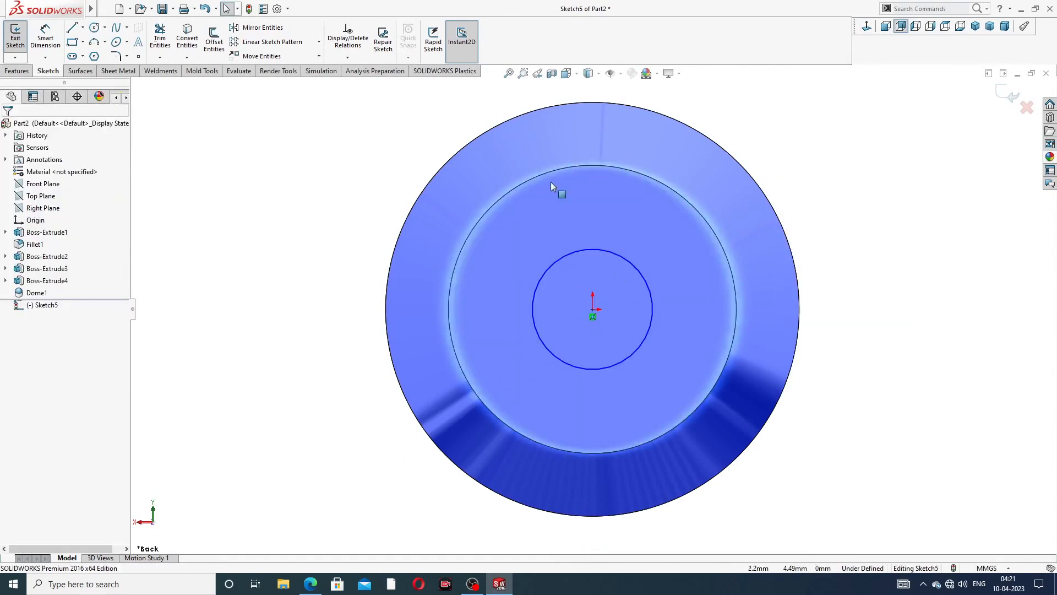
left_click(45, 36)
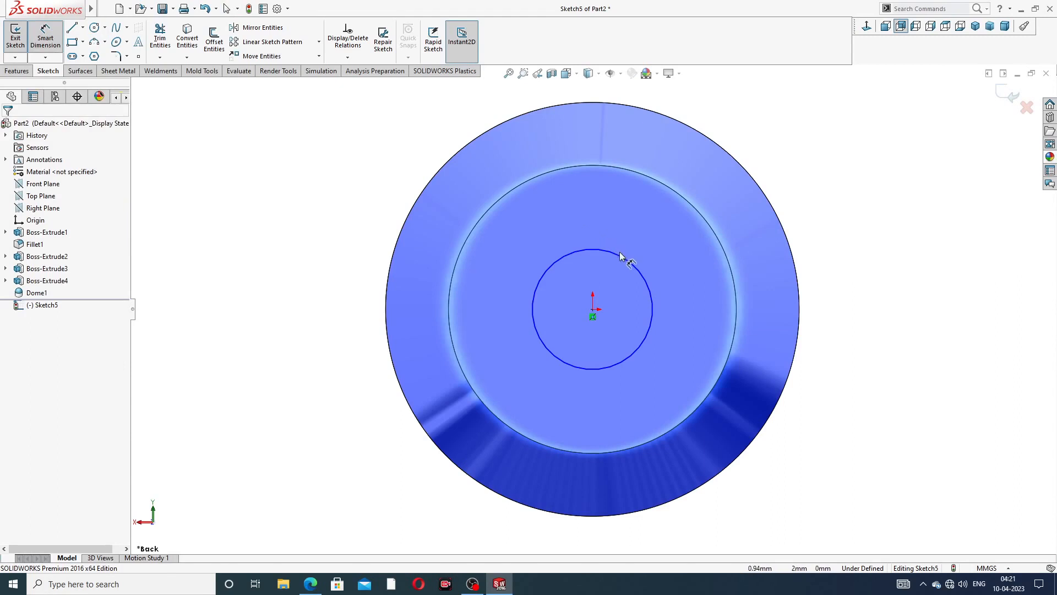
Dimension the circle at the centre of the end face to a 2 mm diameter
left_click(619, 255)
left_click(793, 187)
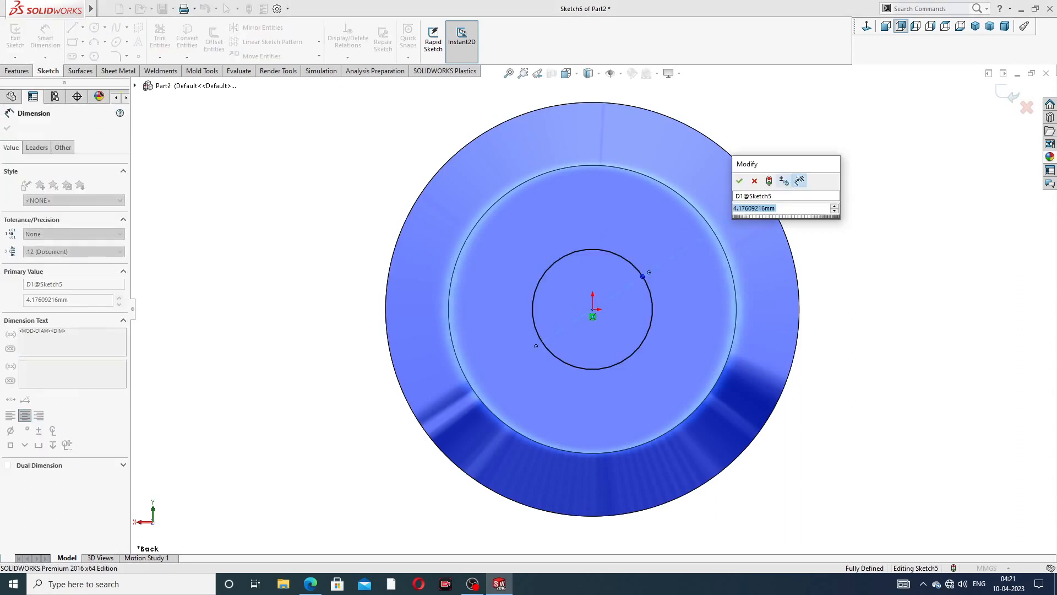
type("2")
key("Return")
right_click(832, 155)
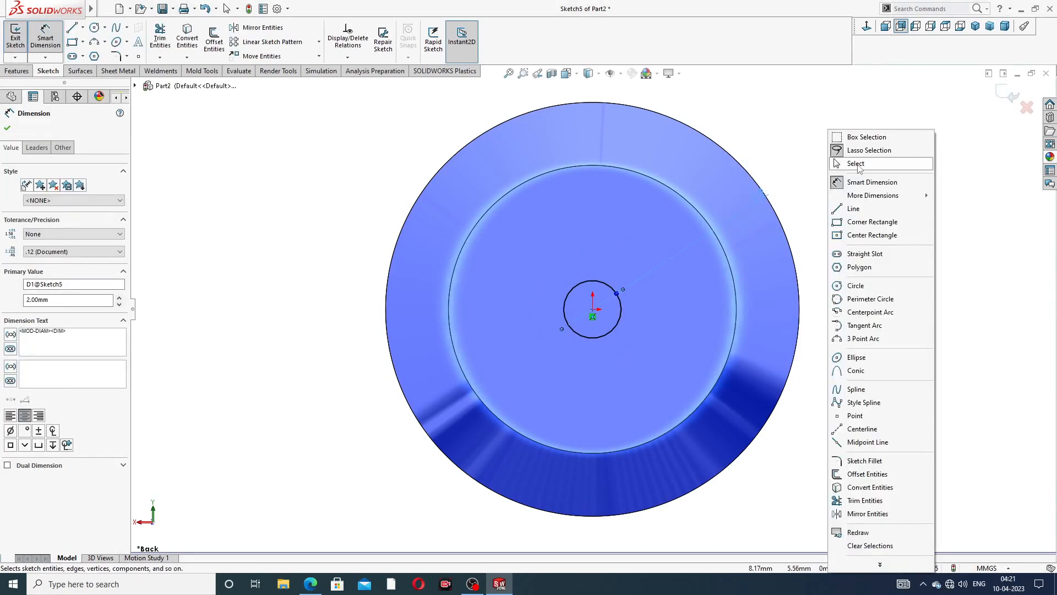
left_click(850, 163)
Cut-extrude the circle blind into the body to a depth of 6 mm
left_click(17, 70)
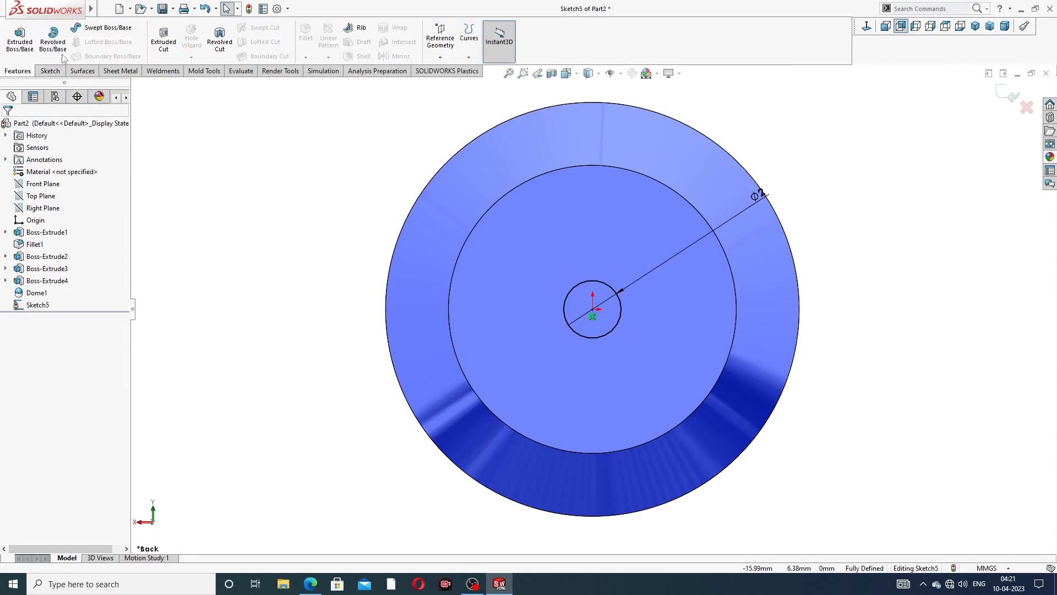
left_click(159, 38)
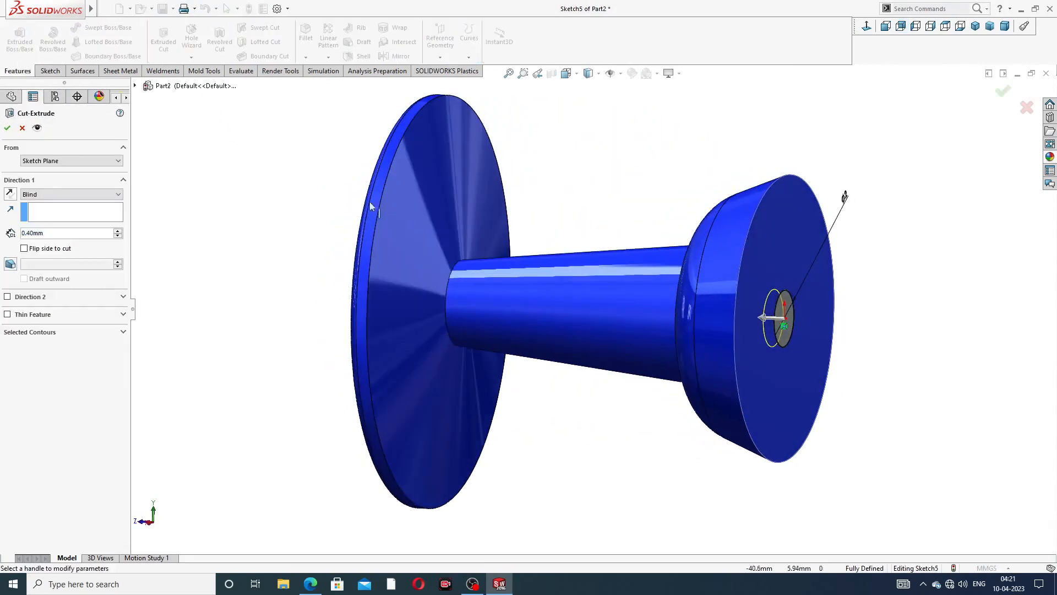
left_click_drag(58, 236, 23, 235)
type("6")
key("Return")
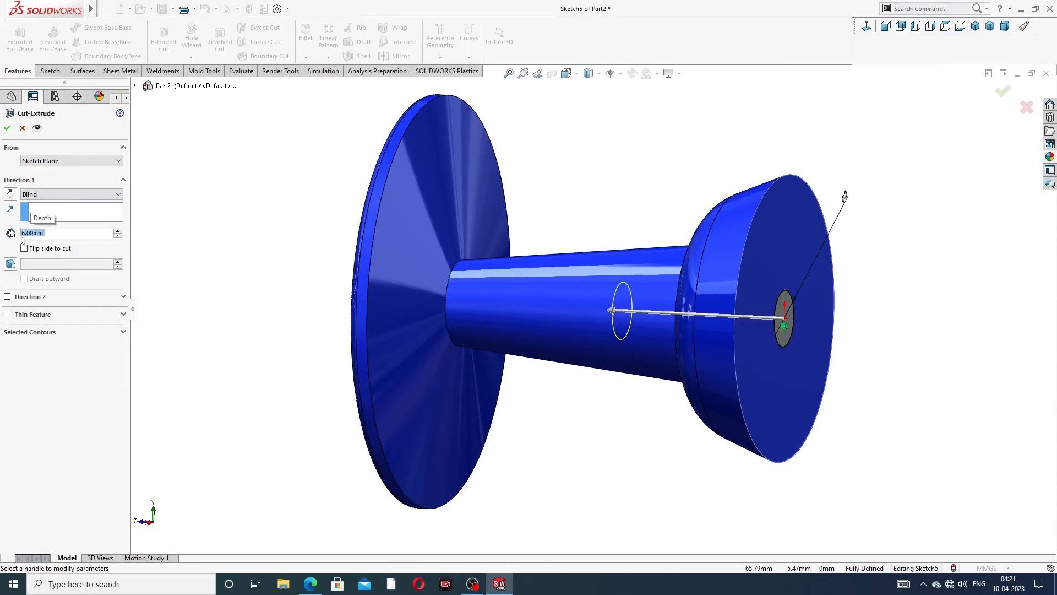
left_click(7, 128)
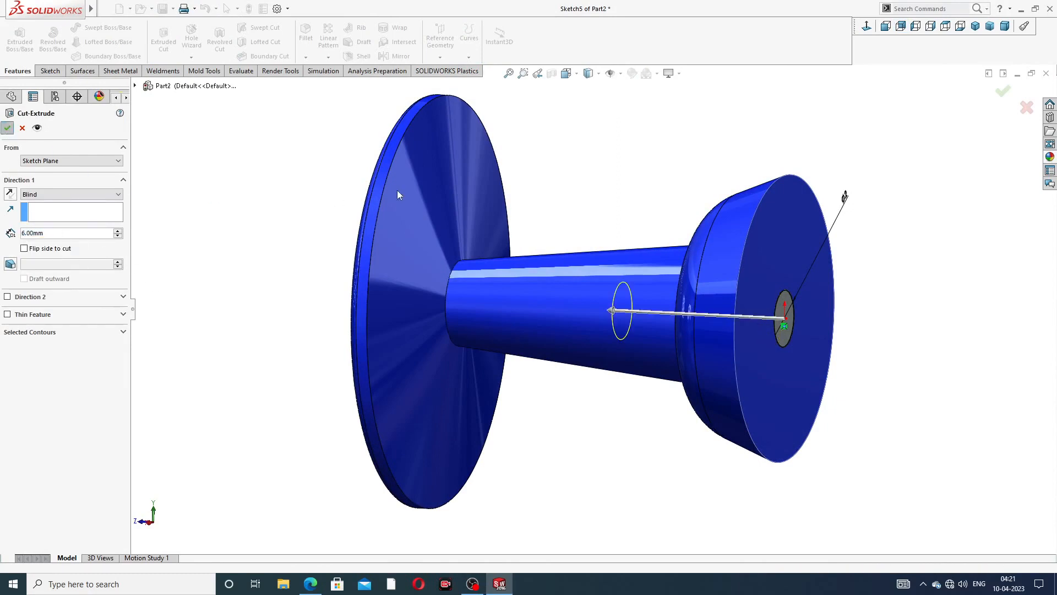
Start a sketch on the hole's bottom face, view it straight on and convert the face's edge into a sketch circle
middle_click_drag(588, 171, 510, 165)
scroll(598, 321, "down", 4)
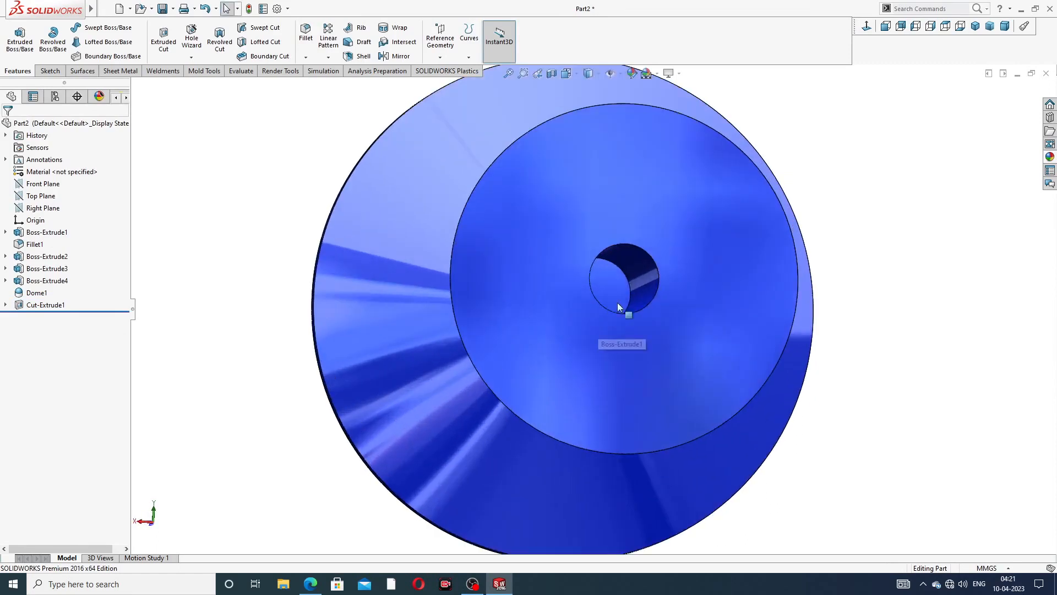
left_click(619, 277)
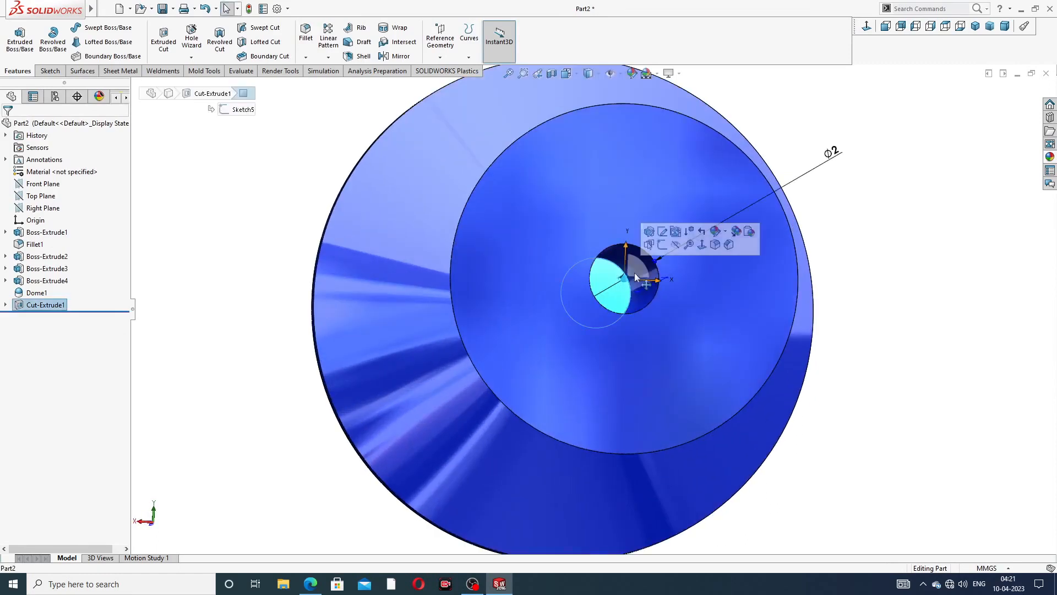
left_click(655, 234)
left_click(865, 27)
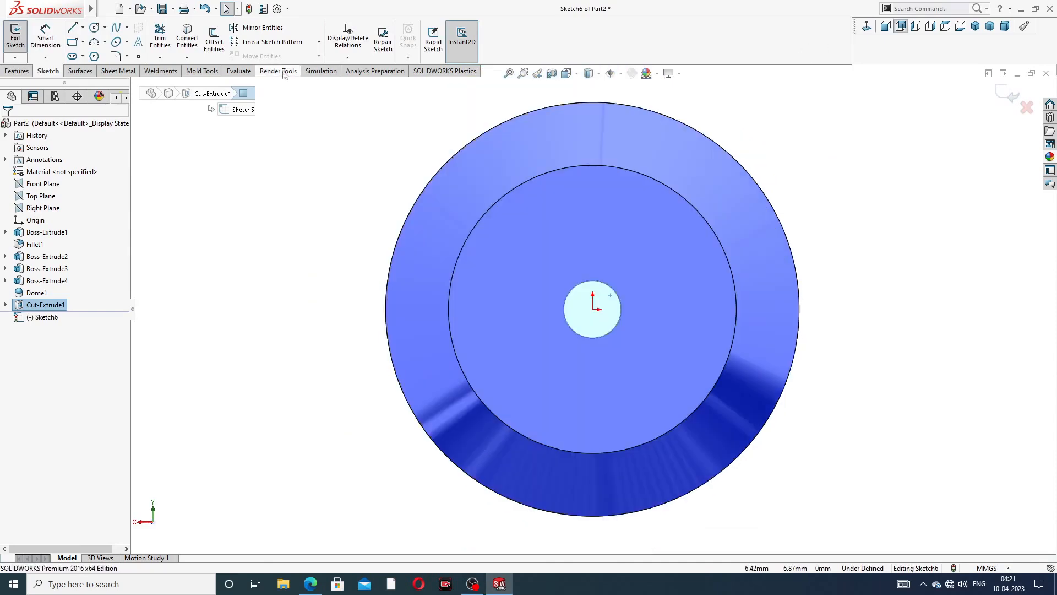
left_click(194, 49)
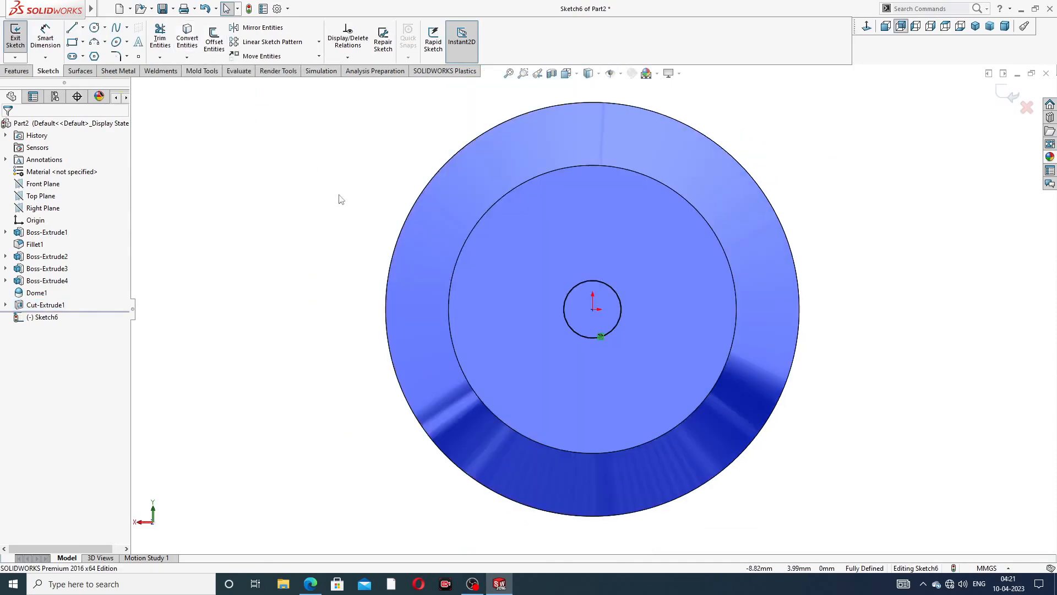
Extrude the converted circle blind 15 mm out of the hole as a pin, with merge result on
mouse_move(337, 196)
middle_mouse_down()
mouse_move(396, 173)
mouse_move(416, 189)
middle_mouse_up()
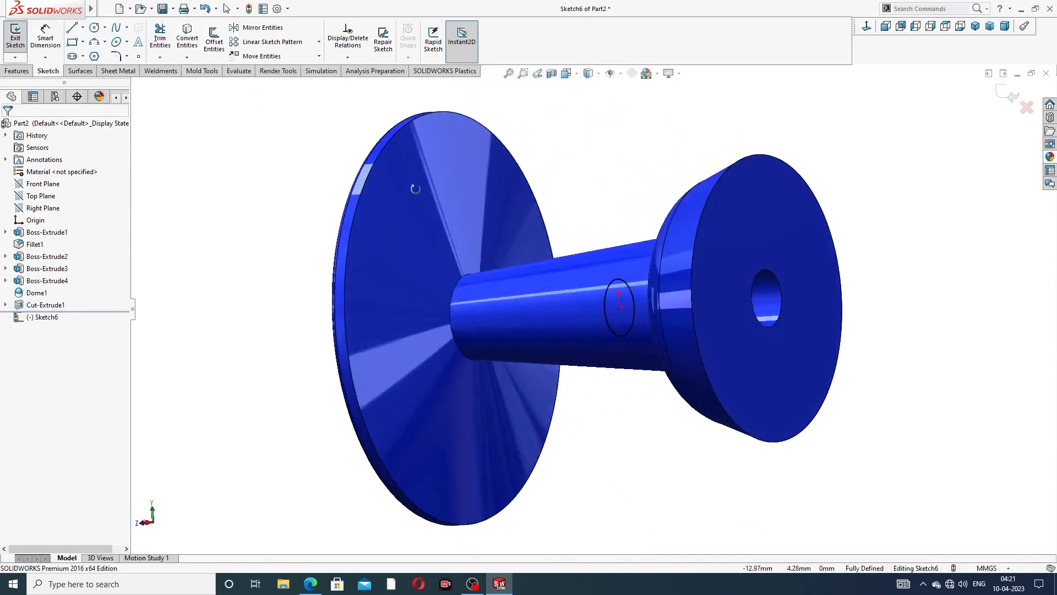
left_click(16, 71)
left_click(21, 42)
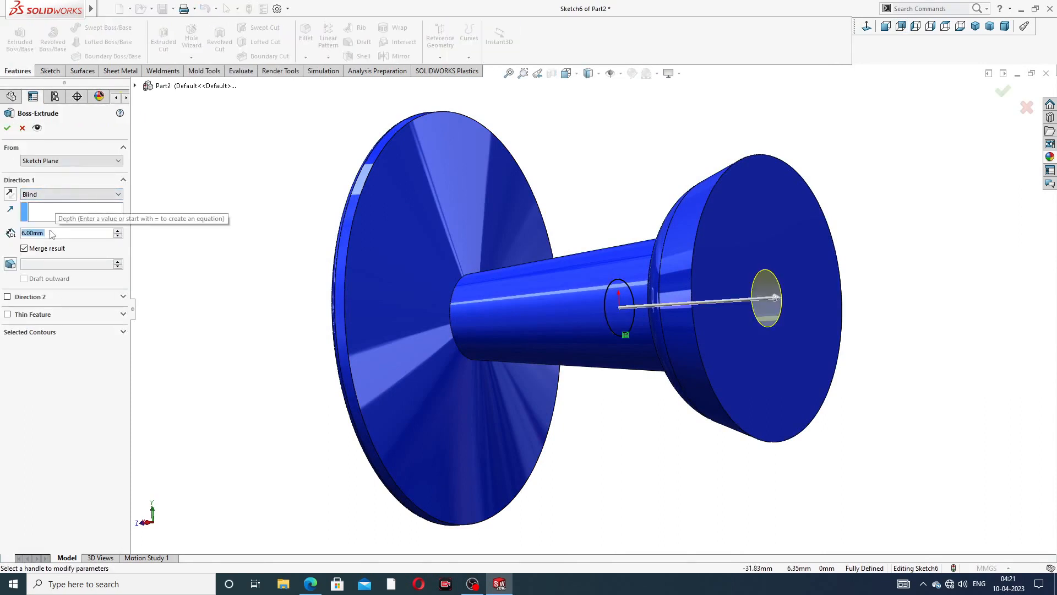
type("15")
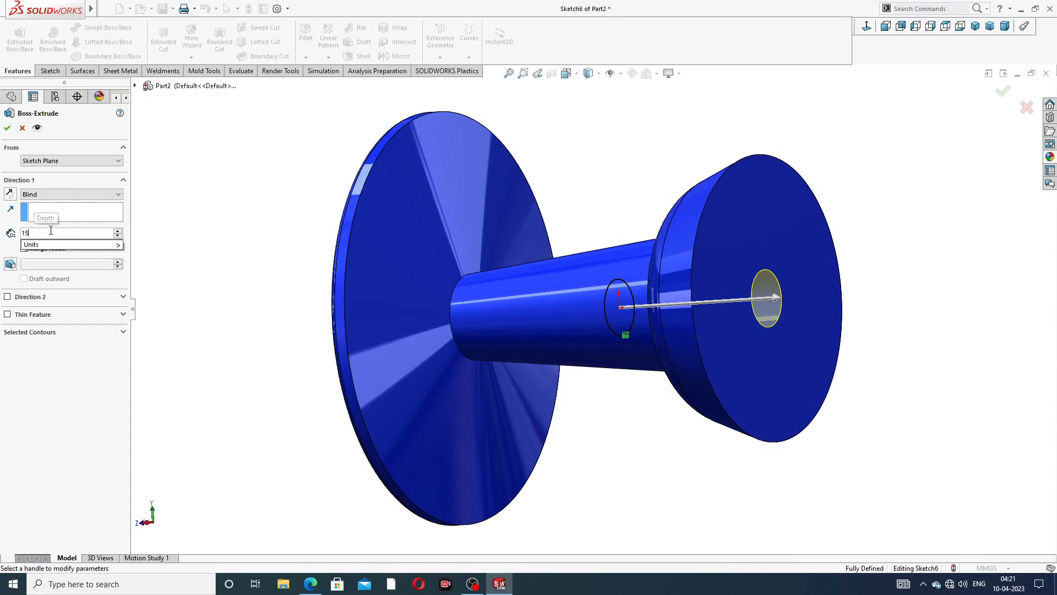
key("Return")
scroll(685, 266, "up", 3)
middle_click_drag(685, 265, 733, 272)
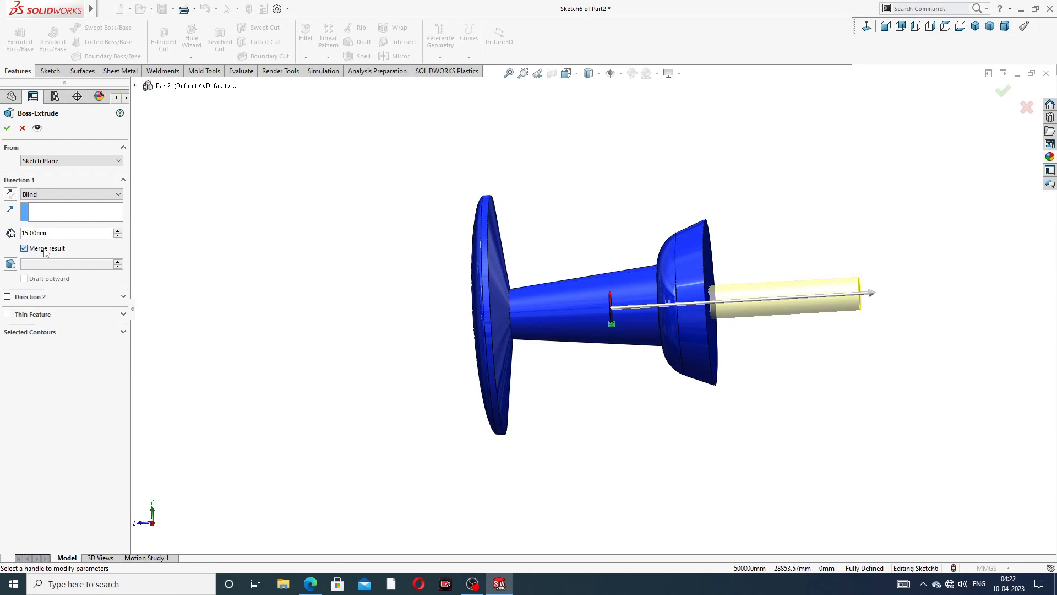
left_click(7, 128)
Apply the chromium plate appearance from the Chrome metals to the extruded pin
middle_click_drag(709, 183, 745, 232)
scroll(741, 309, "down", 3)
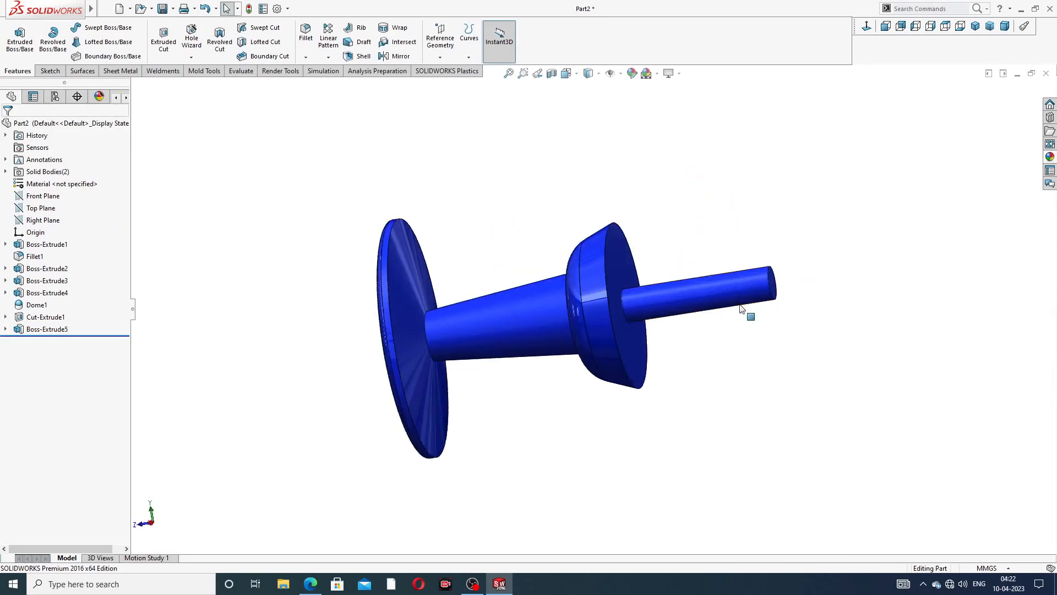
scroll(741, 314, "down", 2)
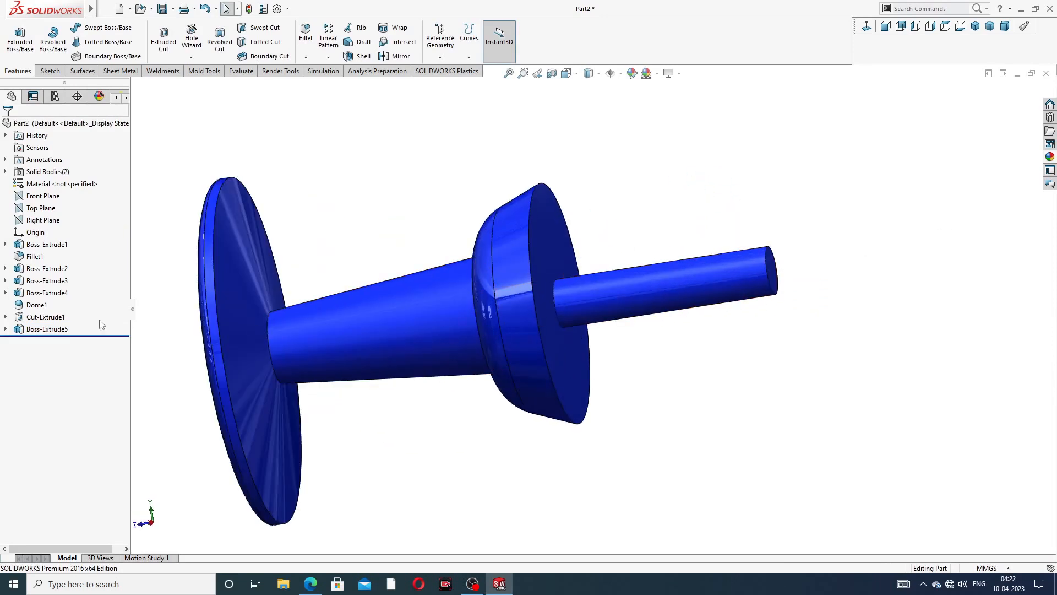
left_click(53, 332)
left_click(1050, 156)
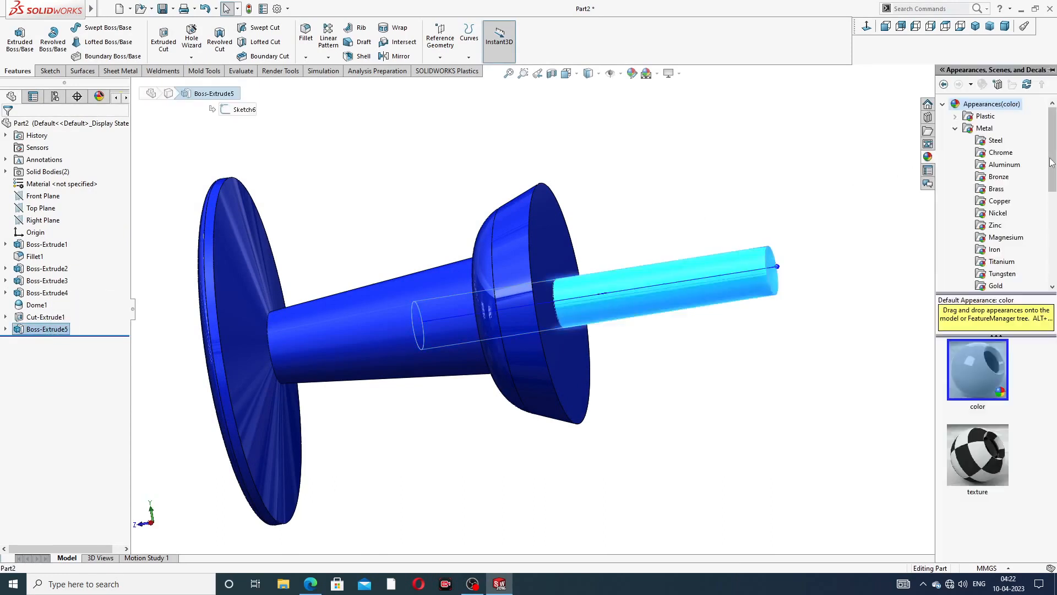
left_click(1000, 154)
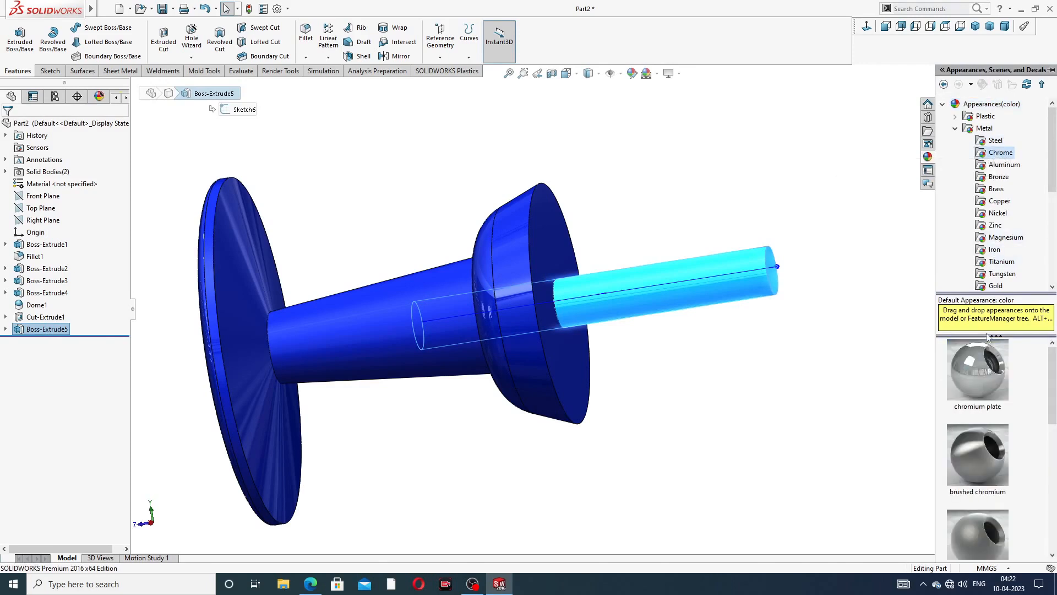
double_click(975, 371)
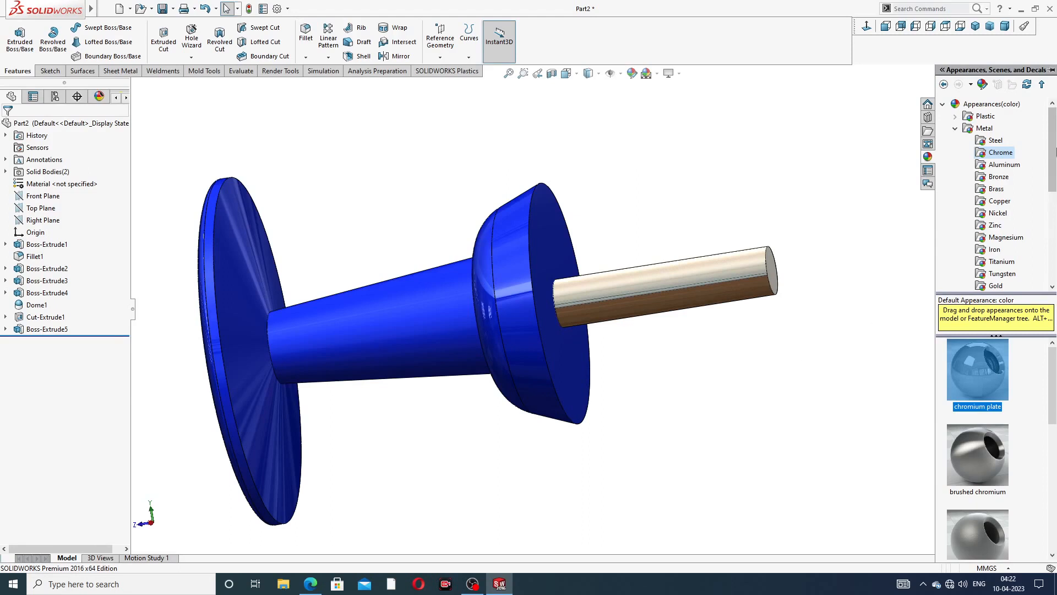
Try the polished nickel appearance on the whole part
left_click(1003, 216)
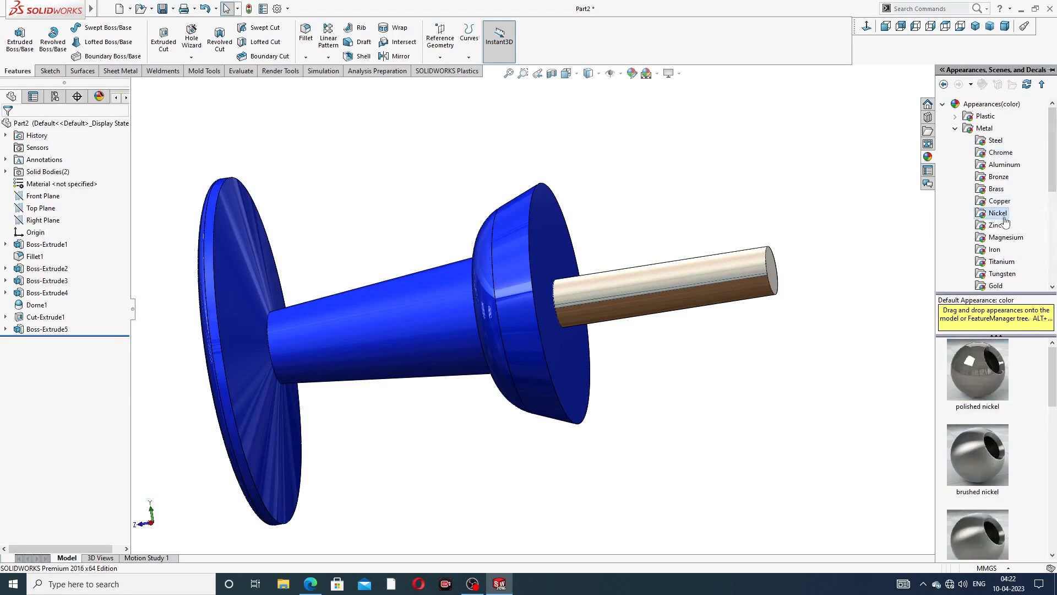
double_click(984, 351)
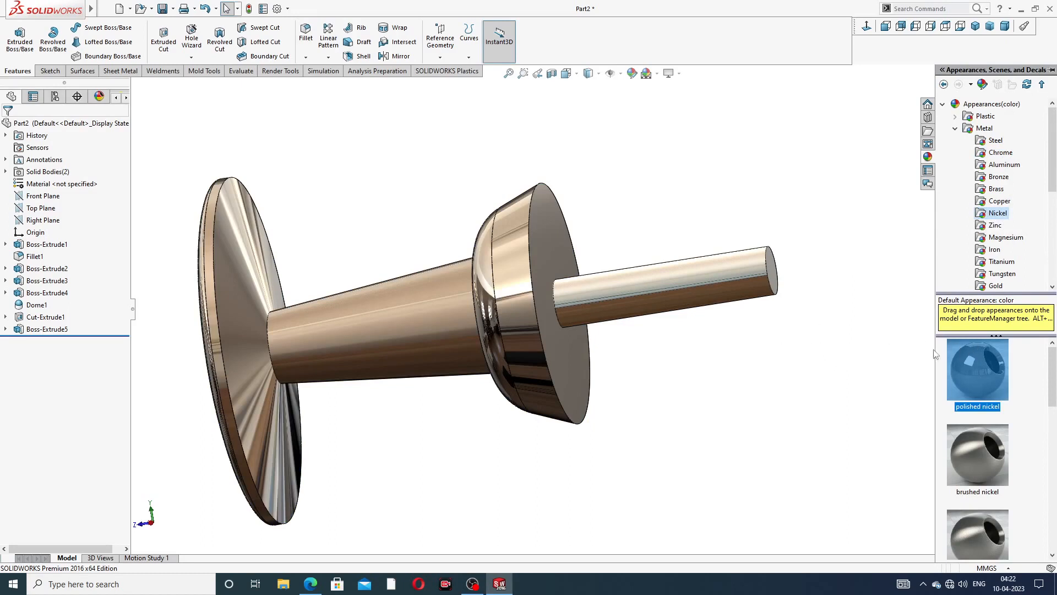
left_click(766, 362)
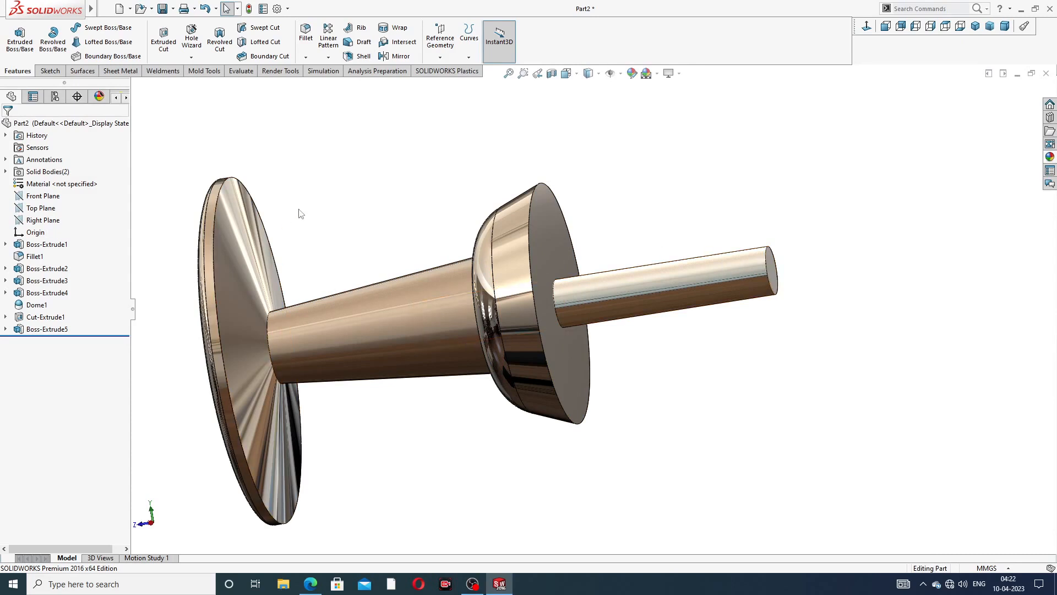
Apply the polished nickel appearance to the pin extrusion only
scroll(515, 309, "up", 3)
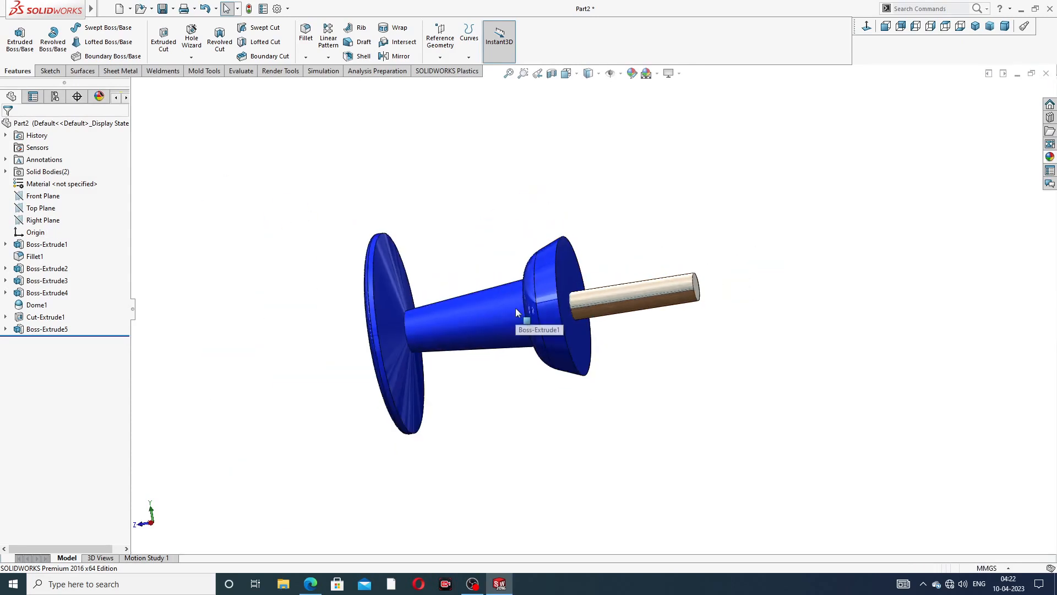
middle_click_drag(515, 309, 474, 325)
left_click(47, 329)
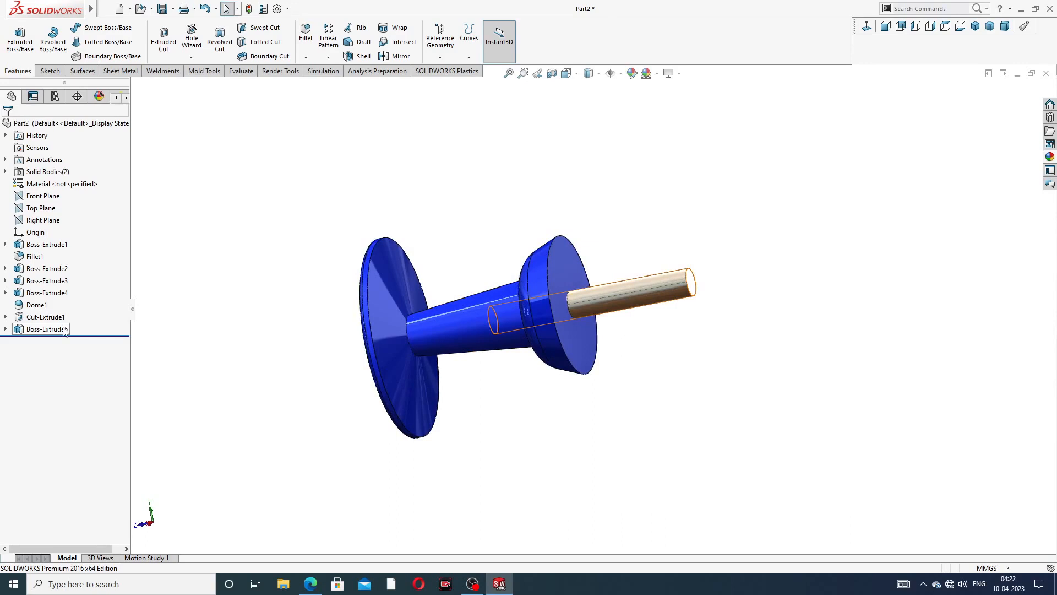
left_click(1050, 156)
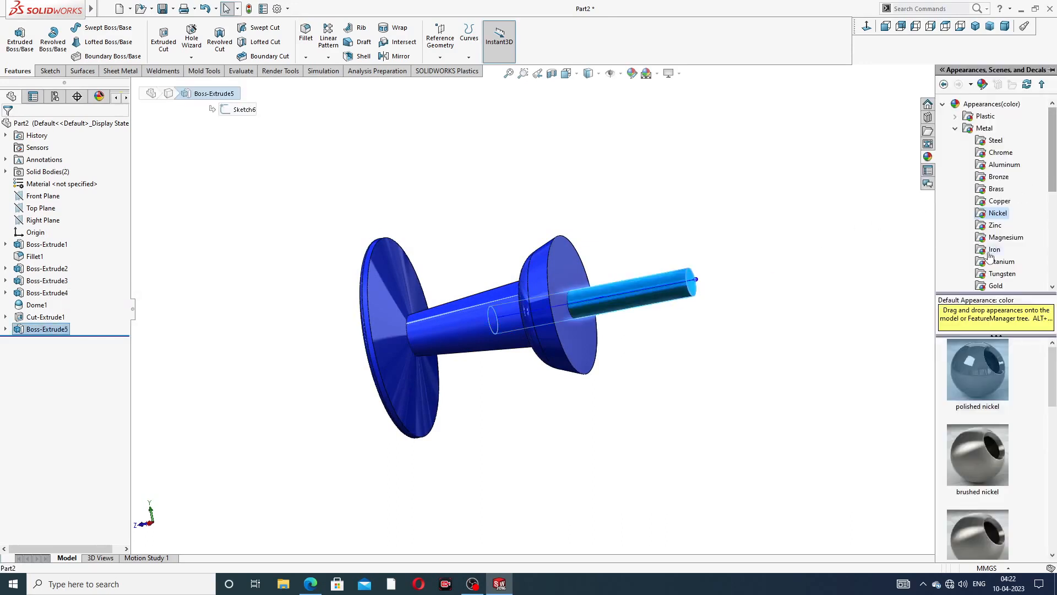
left_click(977, 363)
scroll(659, 314, "down", 3)
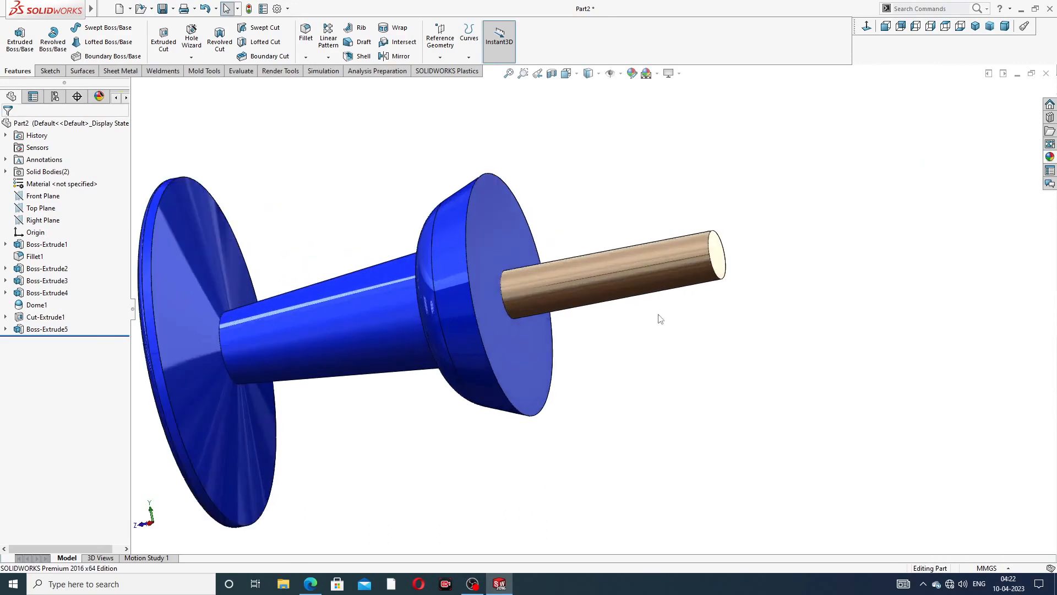
middle_click_drag(678, 315, 673, 364)
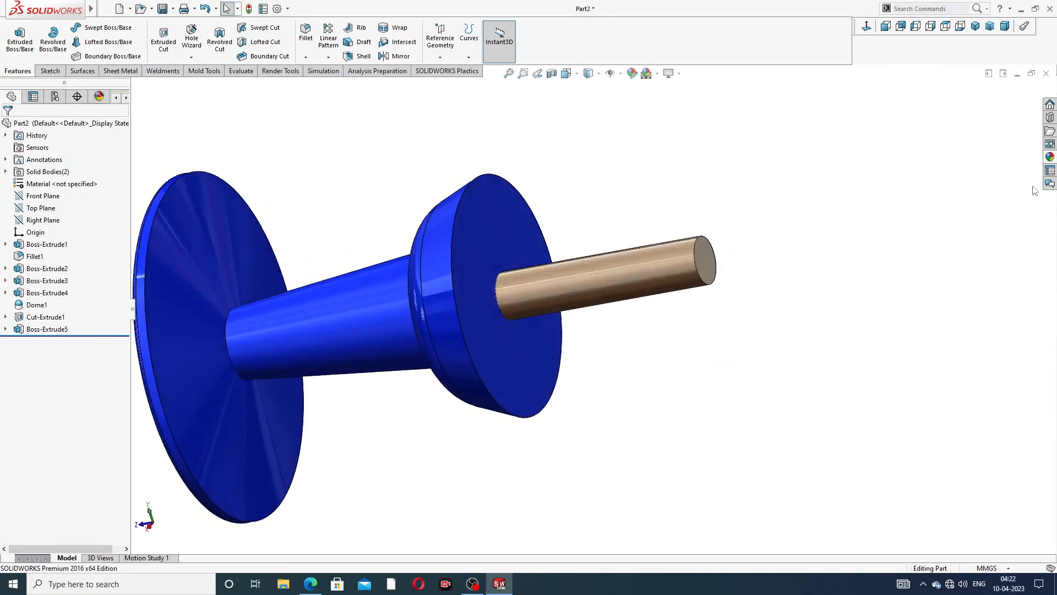
Change the pin extrusion's appearance to chromium plate from the Chrome metals
left_click(1050, 157)
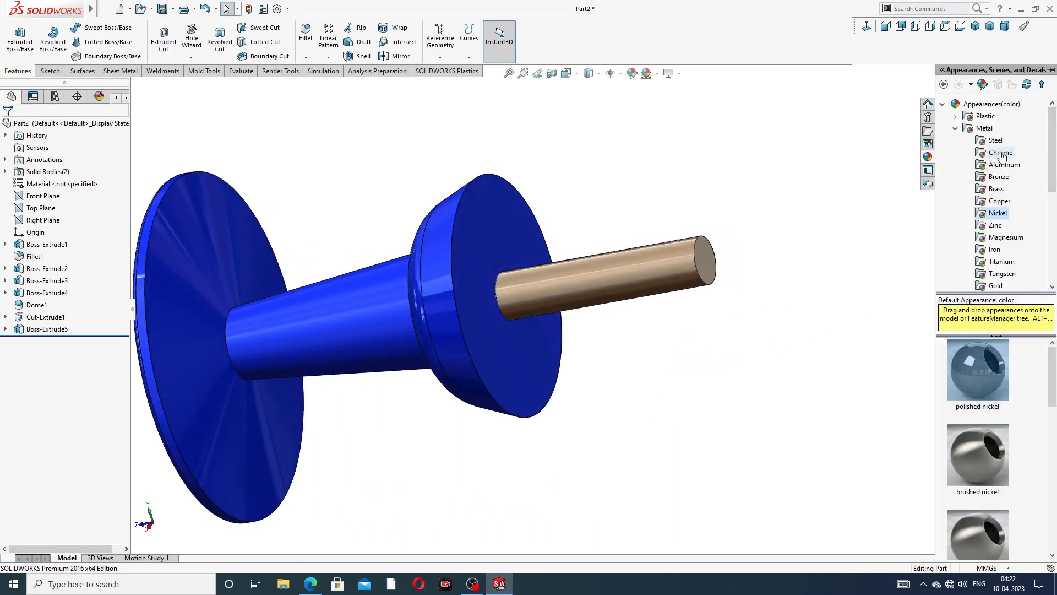
left_click_drag(1001, 153, 467, 330)
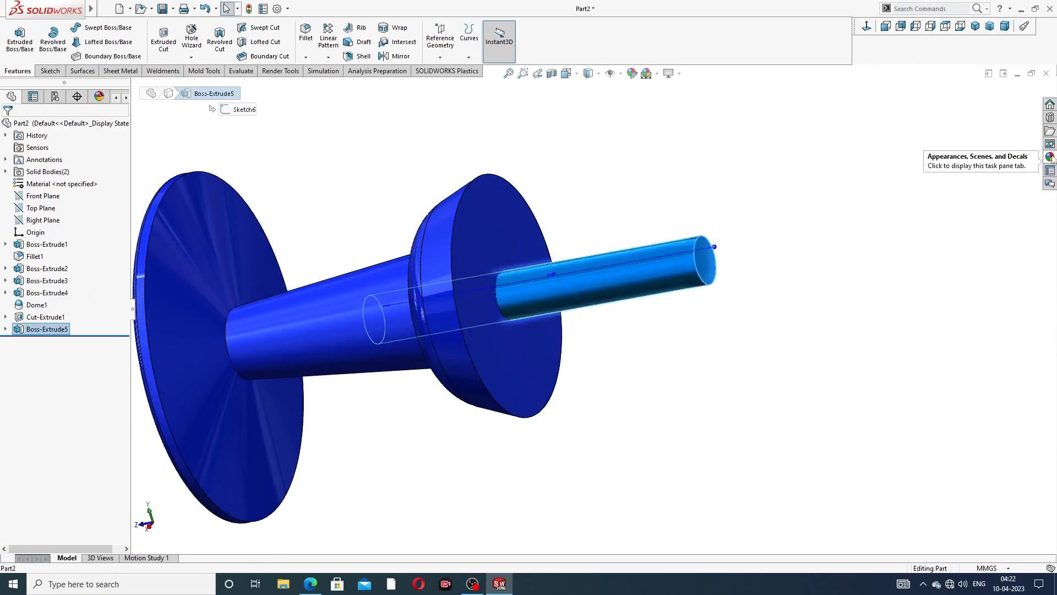
left_click(1050, 157)
left_click(986, 359)
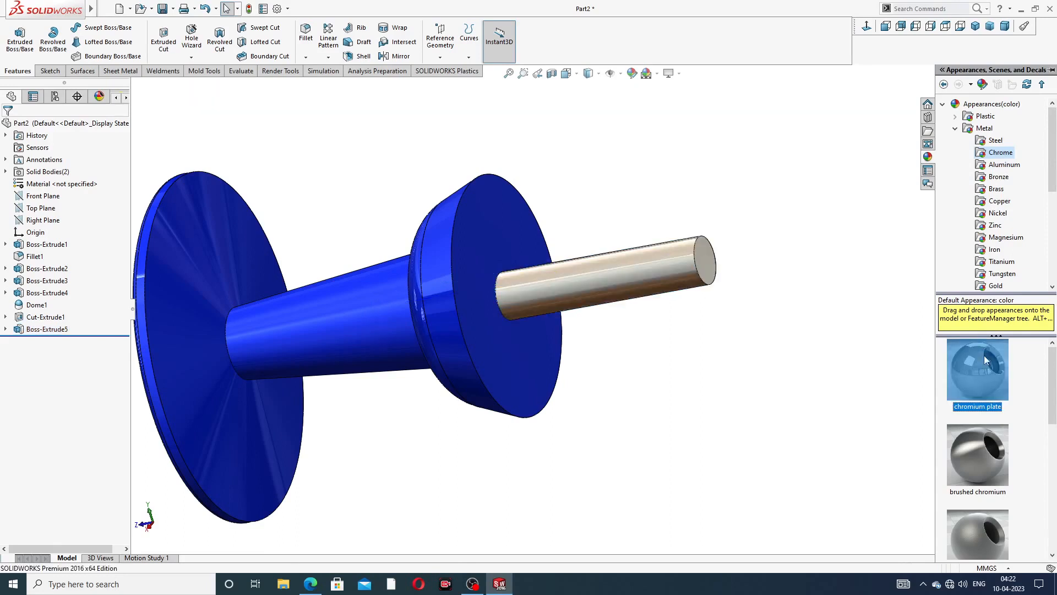
Start a sketch on the pin's free end face and convert the face's edge into a sketch circle
key("z")
mouse_move(641, 246)
middle_mouse_down()
mouse_move(677, 241)
mouse_move(634, 253)
mouse_move(644, 251)
middle_mouse_up()
scroll(572, 303, "down", 2)
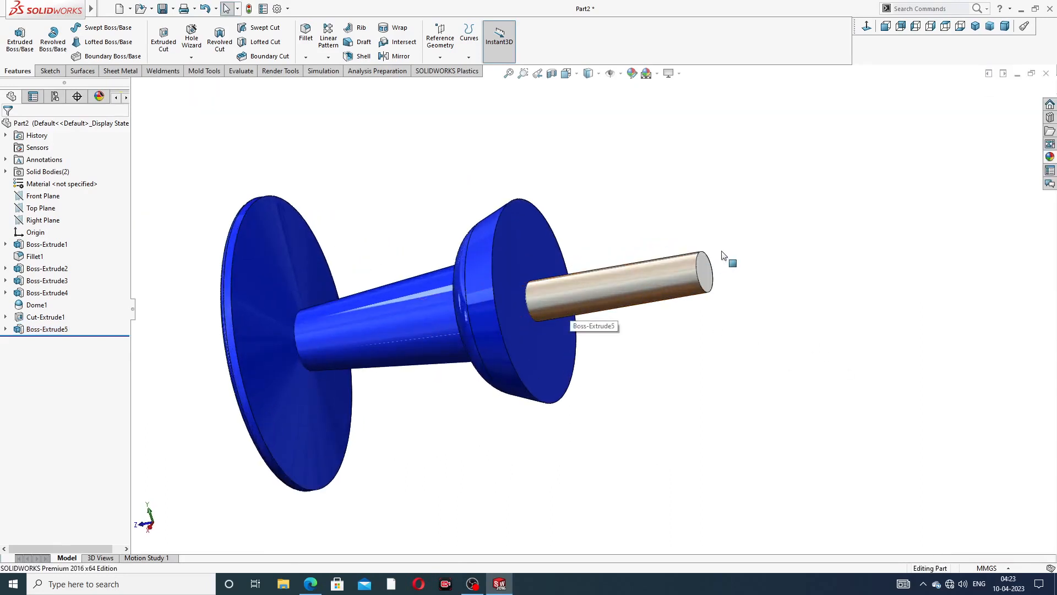
middle_click_drag(727, 259, 690, 272)
scroll(717, 267, "down", 3)
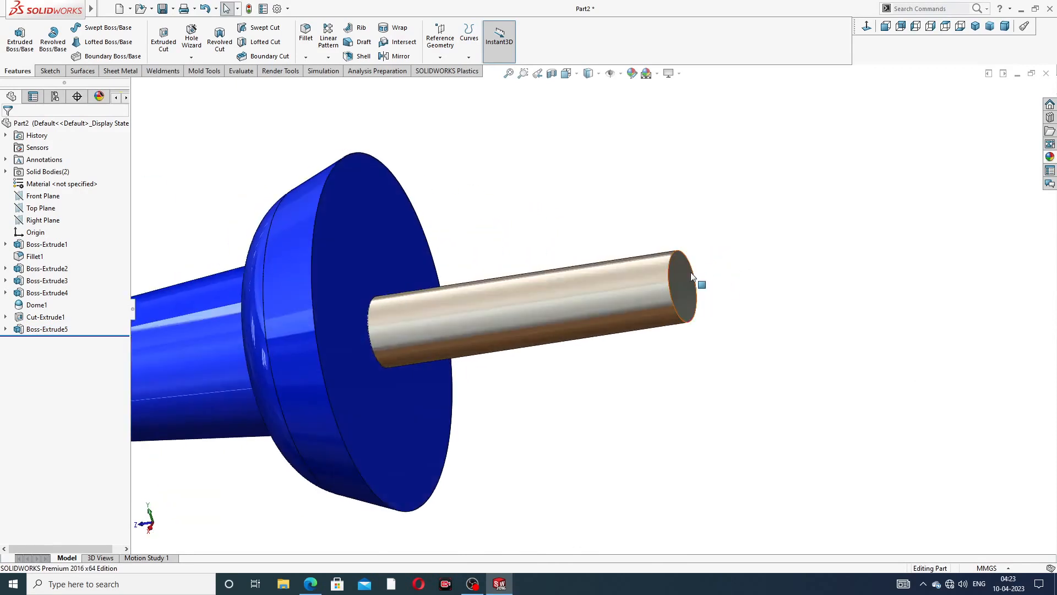
left_click(686, 274)
left_click(730, 241)
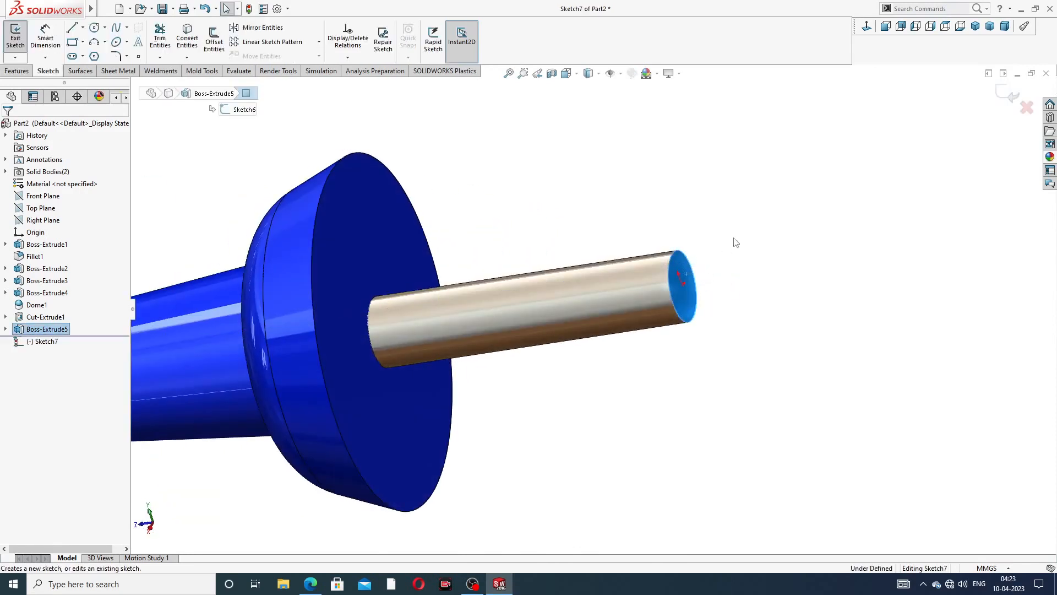
left_click(187, 38)
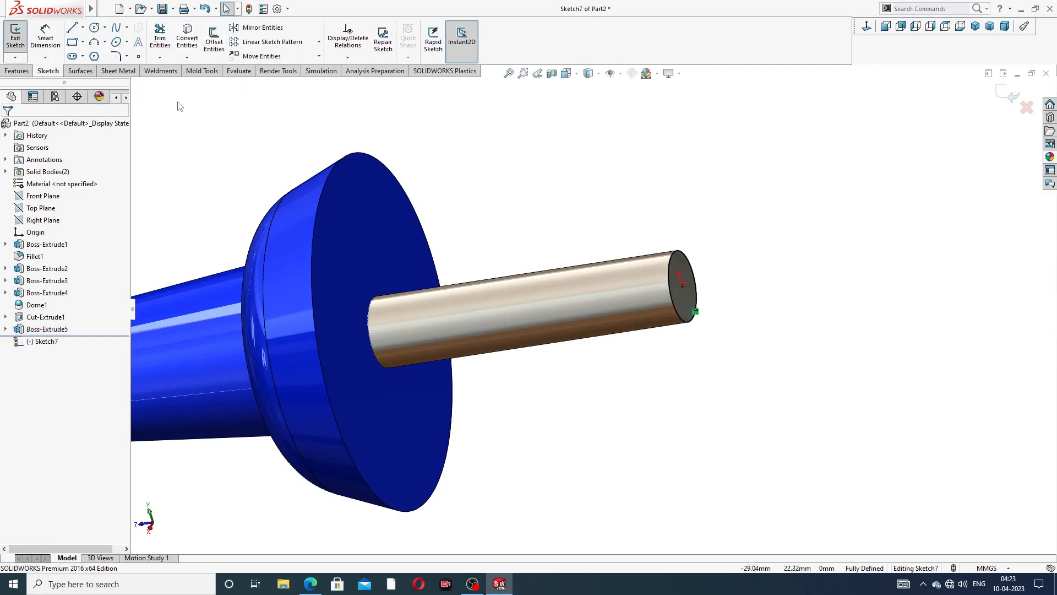
Extrude the converted circle outward from the pin's free end face with a blind depth of 3 mm
left_click(16, 71)
left_click(19, 38)
key("f")
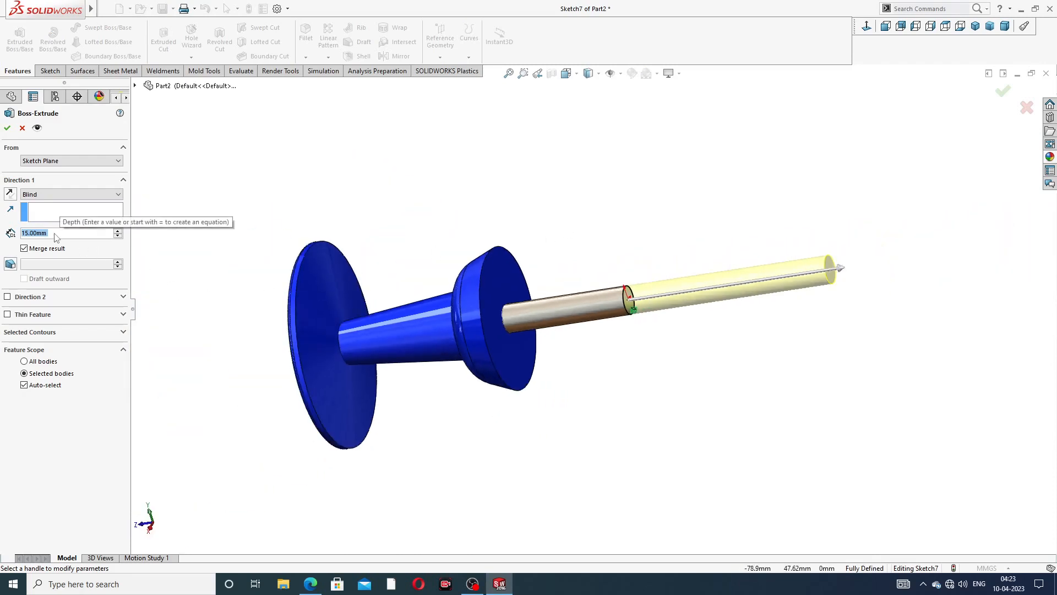
type("3")
key("Return")
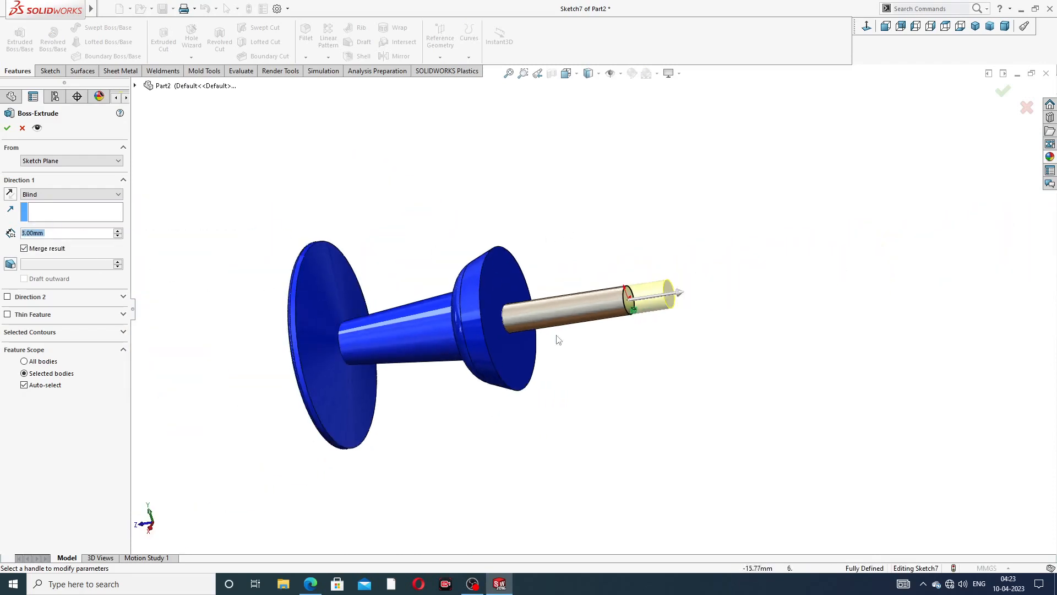
Check the tip angle on the PDF drawing in the browser and finish the tip extrusion with a 19° inward draft
left_click(10, 265)
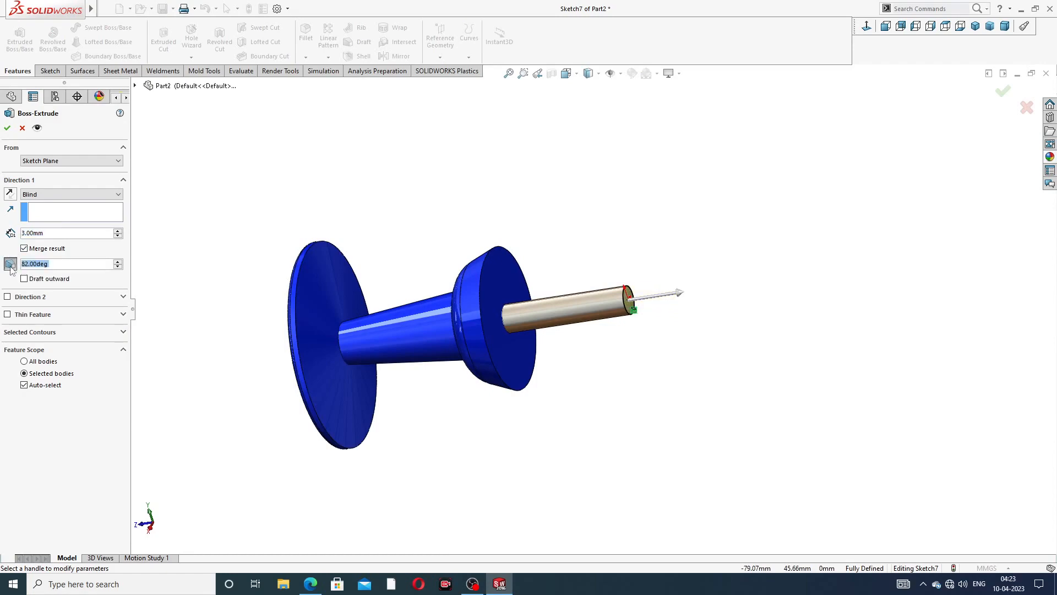
left_click(310, 584)
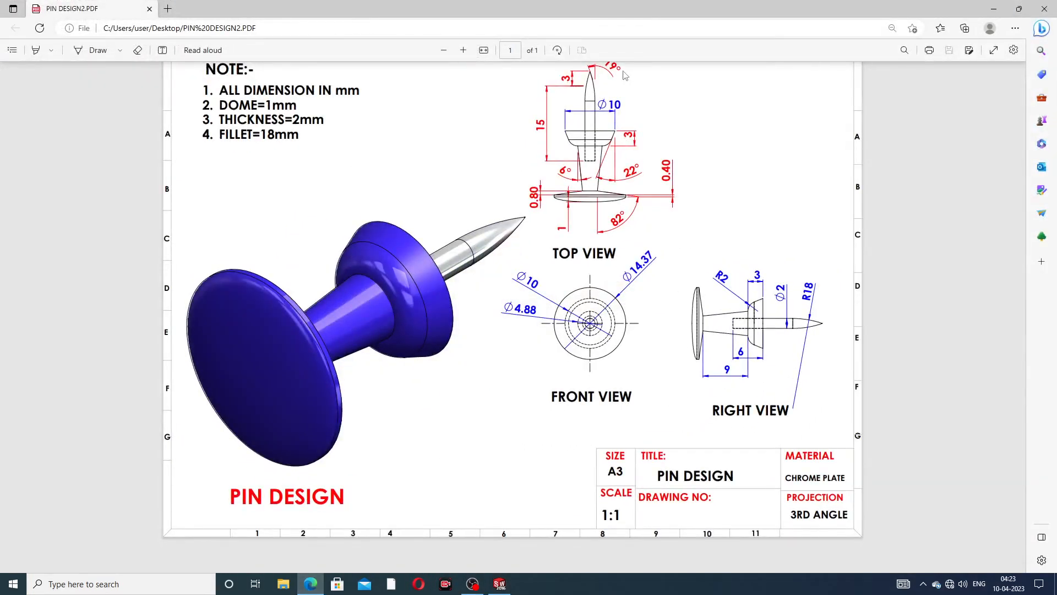
left_click(310, 584)
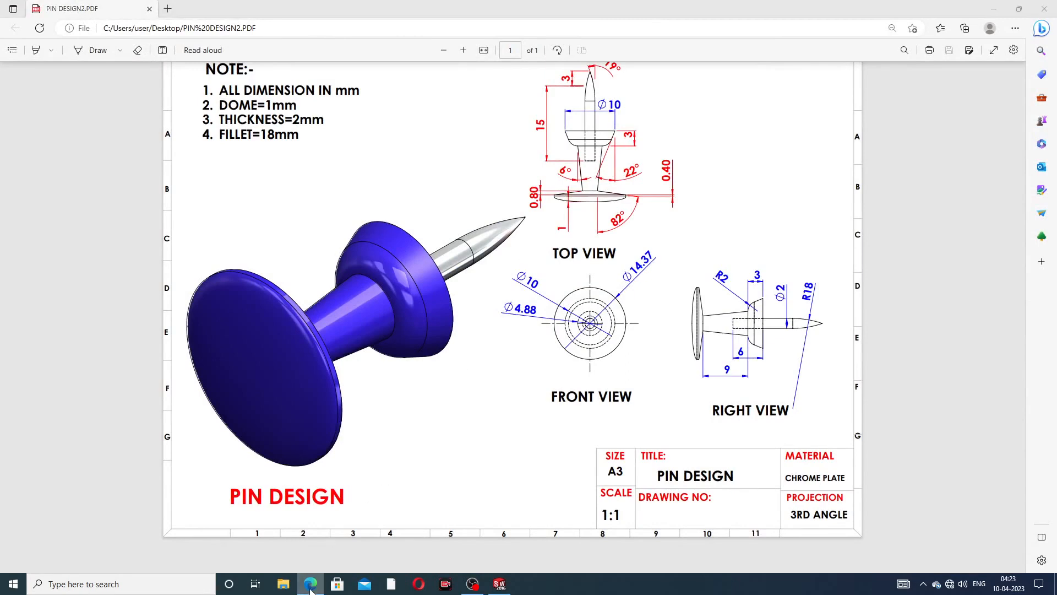
left_click_drag(60, 267, 8, 268)
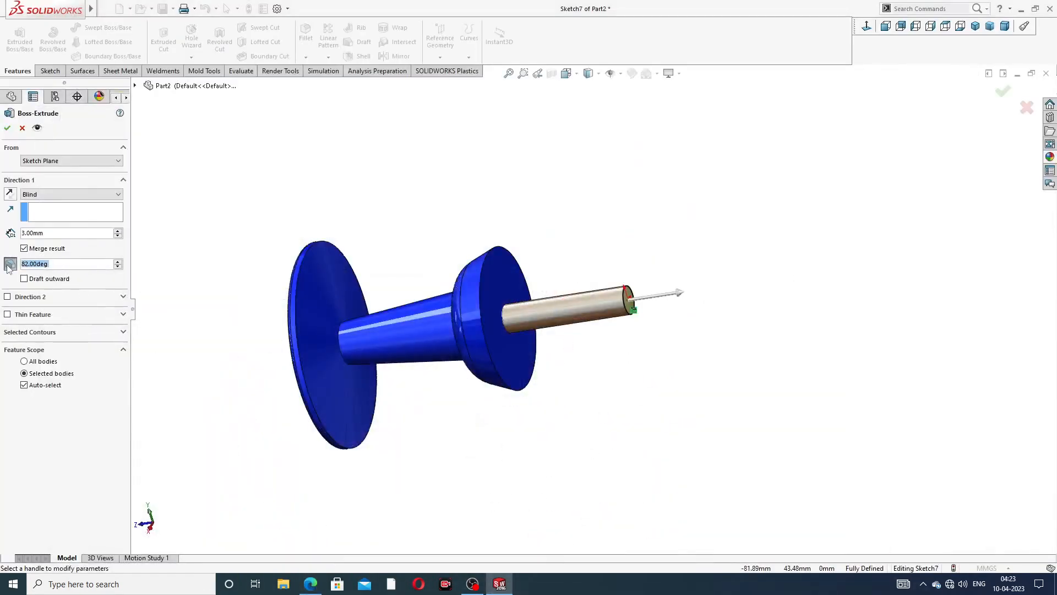
type("19")
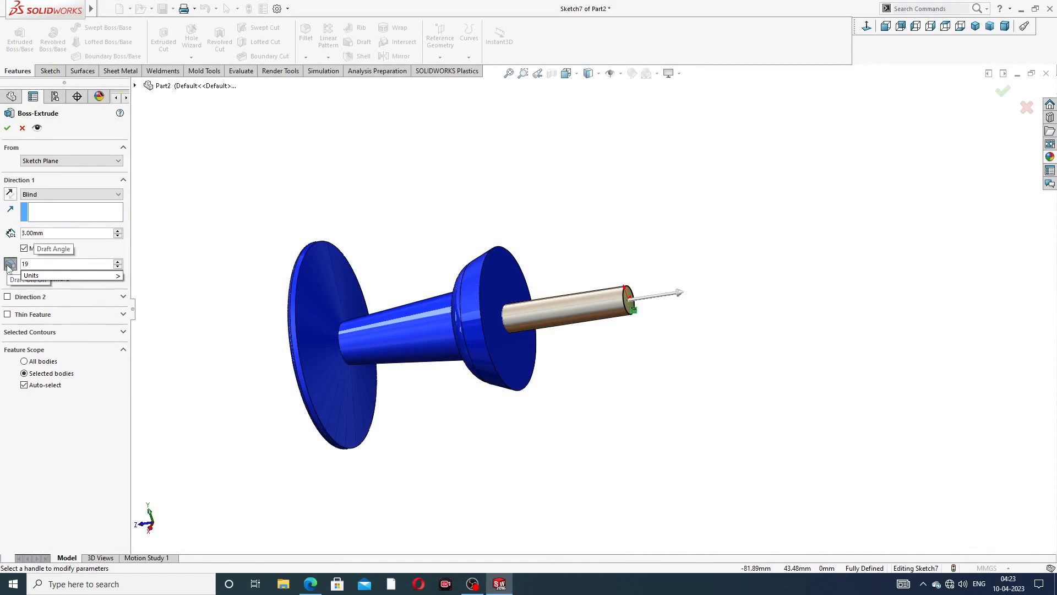
key("Return")
scroll(652, 279, "down", 4)
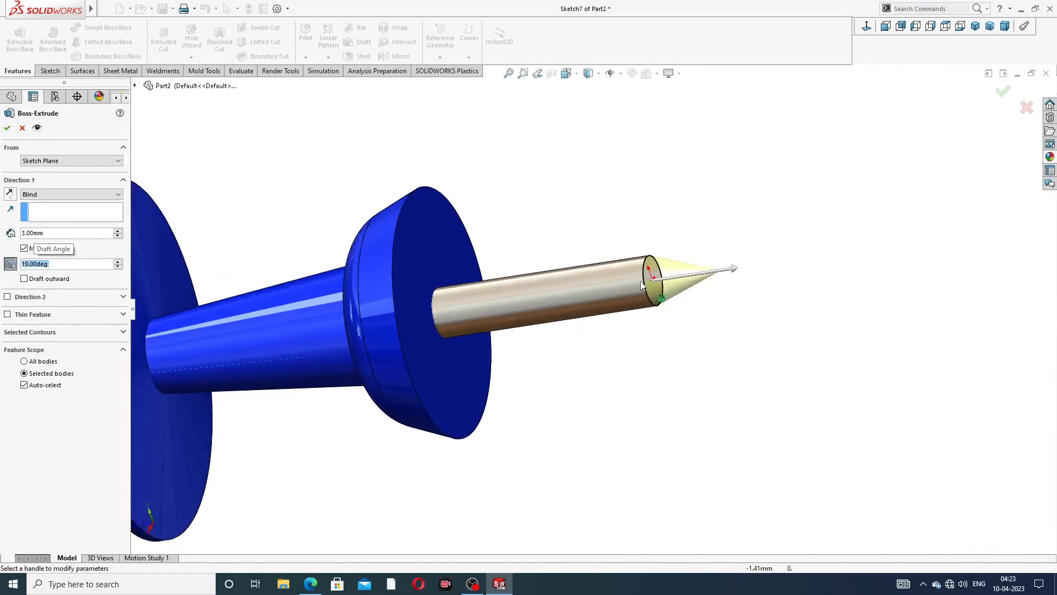
middle_click_drag(685, 272, 744, 298)
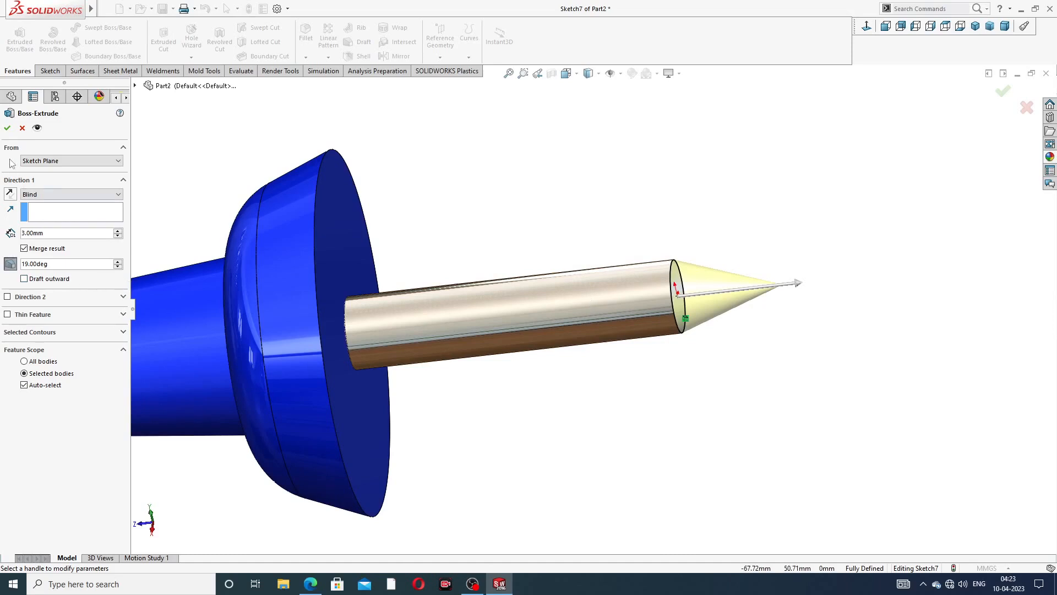
left_click(7, 128)
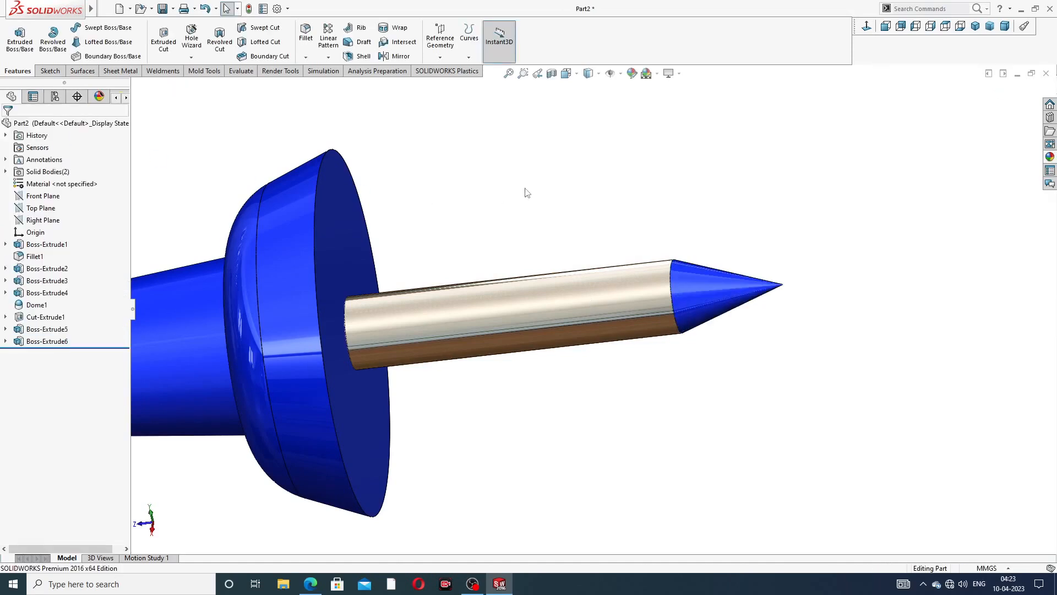
Apply the chromium plate appearance to the conical tip extrusion
left_click(33, 342)
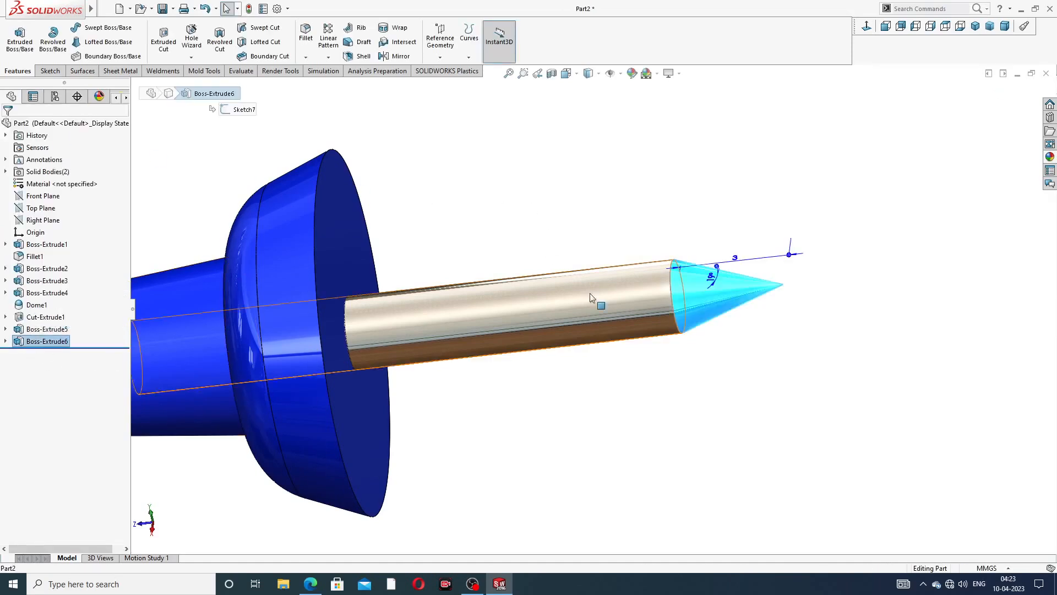
left_click(1050, 158)
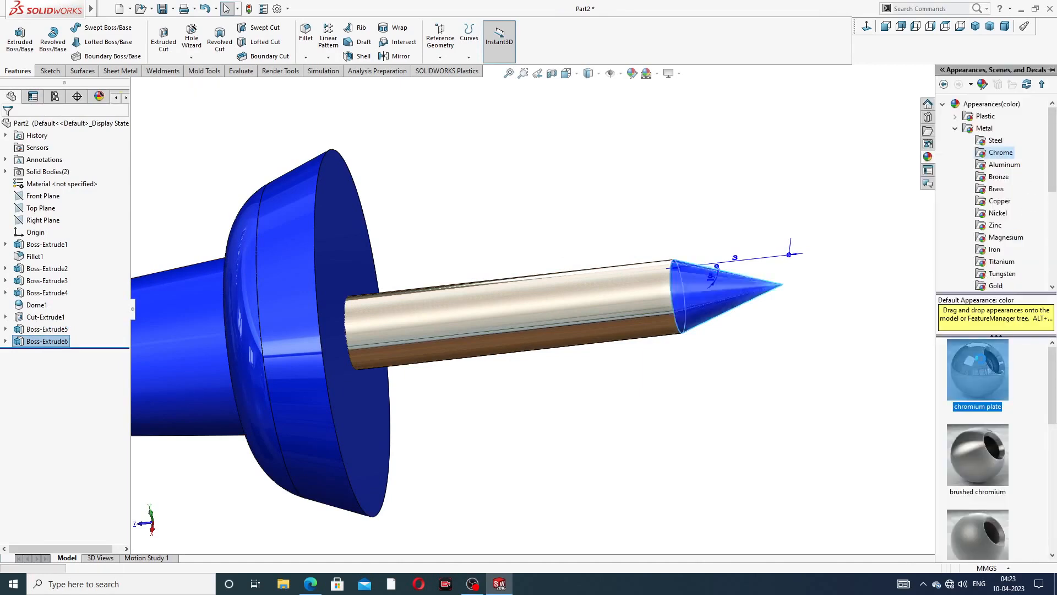
left_click(845, 342)
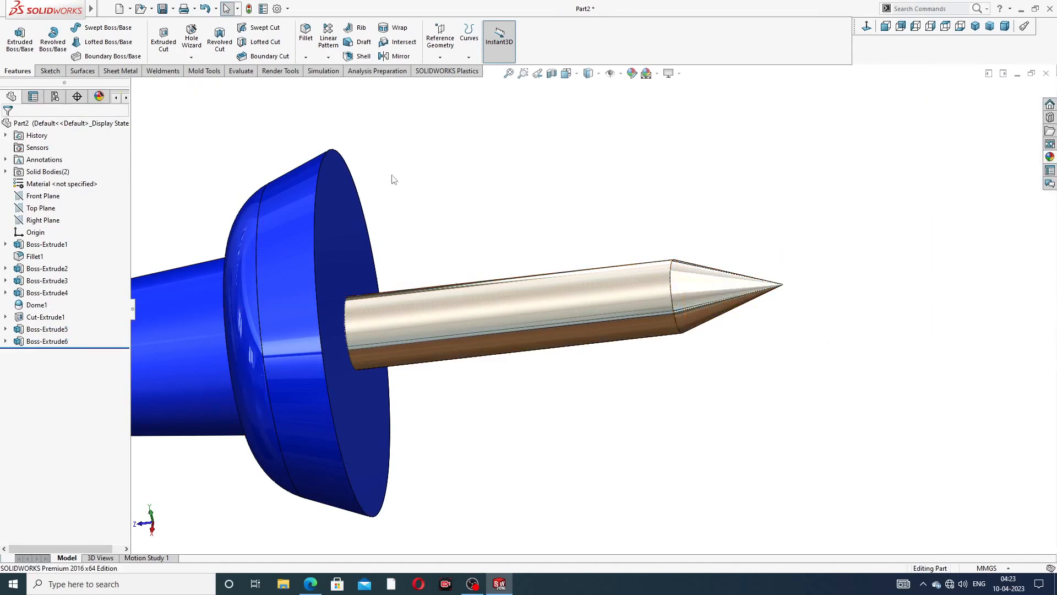
Consult the PDF drawing in the browser and fillet the edge between the pin shaft and conical tip with an 18 mm radius
scroll(422, 214, "up", 3)
left_click(310, 584)
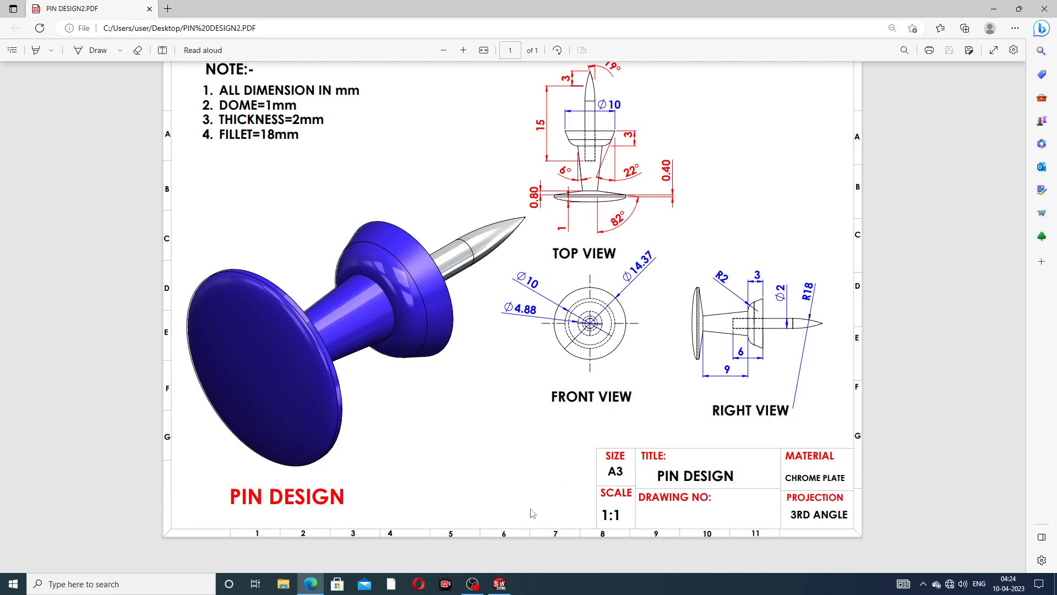
left_click(310, 583)
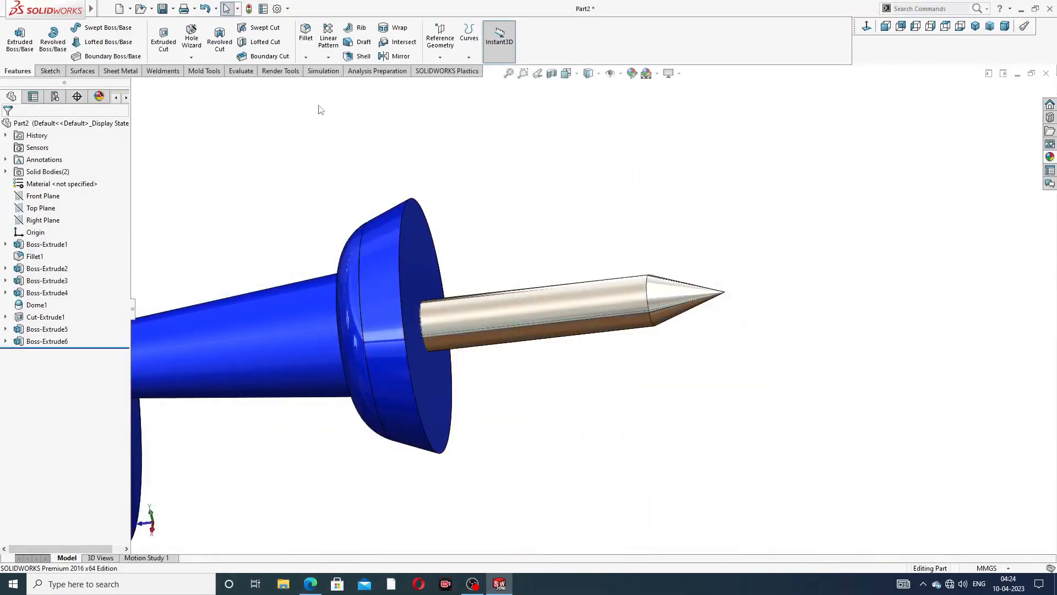
left_click(305, 33)
scroll(578, 307, "down", 3)
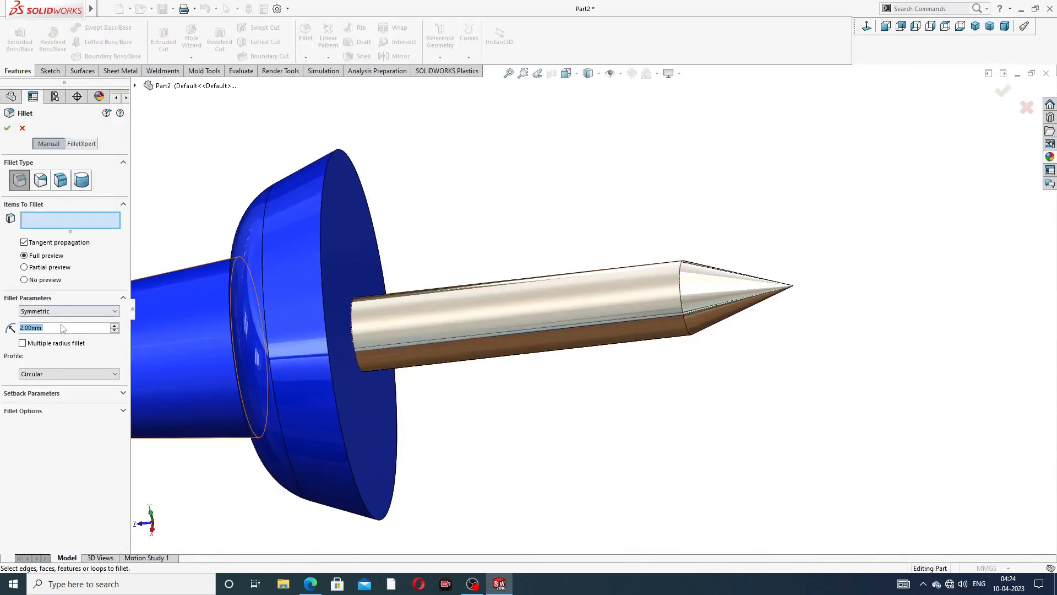
type("18")
key("Return")
left_click(682, 277)
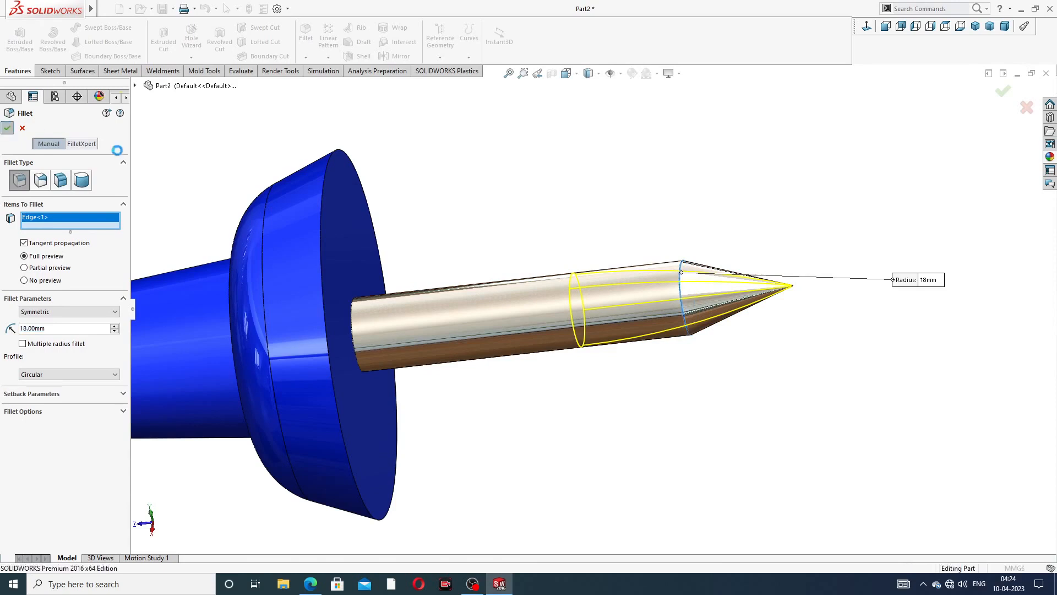
left_click(7, 128)
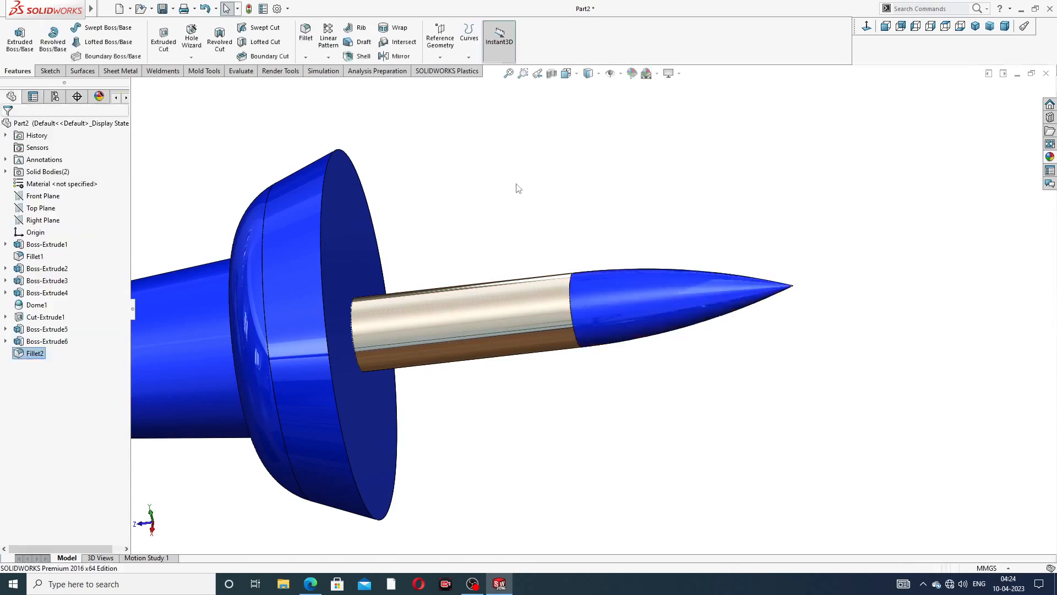
Apply the chromium plate appearance to the new 18 mm fillet on the needle tip
left_click(34, 353)
left_click(35, 354)
left_click(1050, 157)
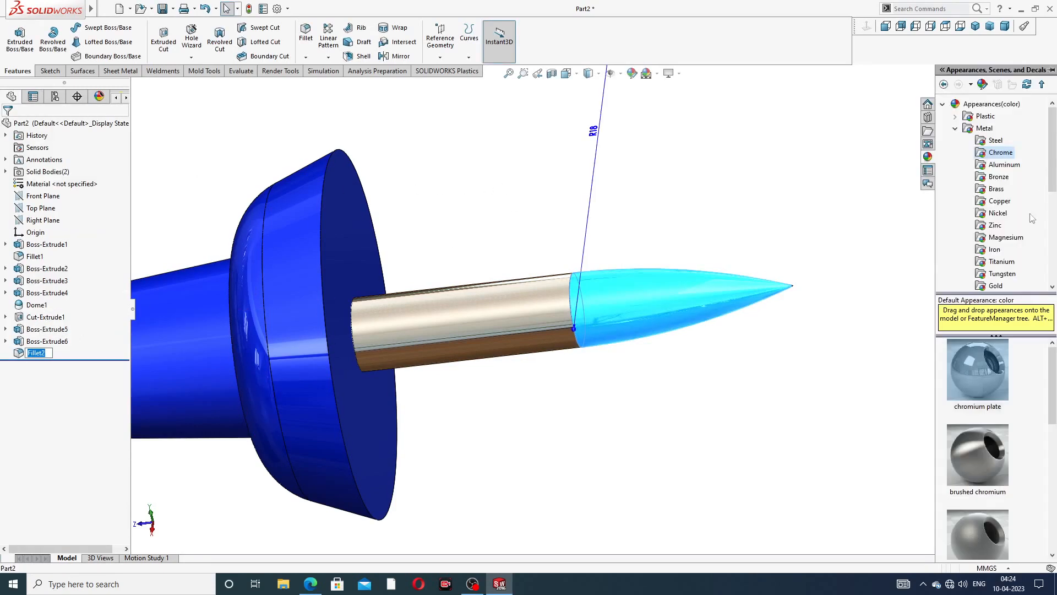
double_click(986, 360)
left_click(773, 247)
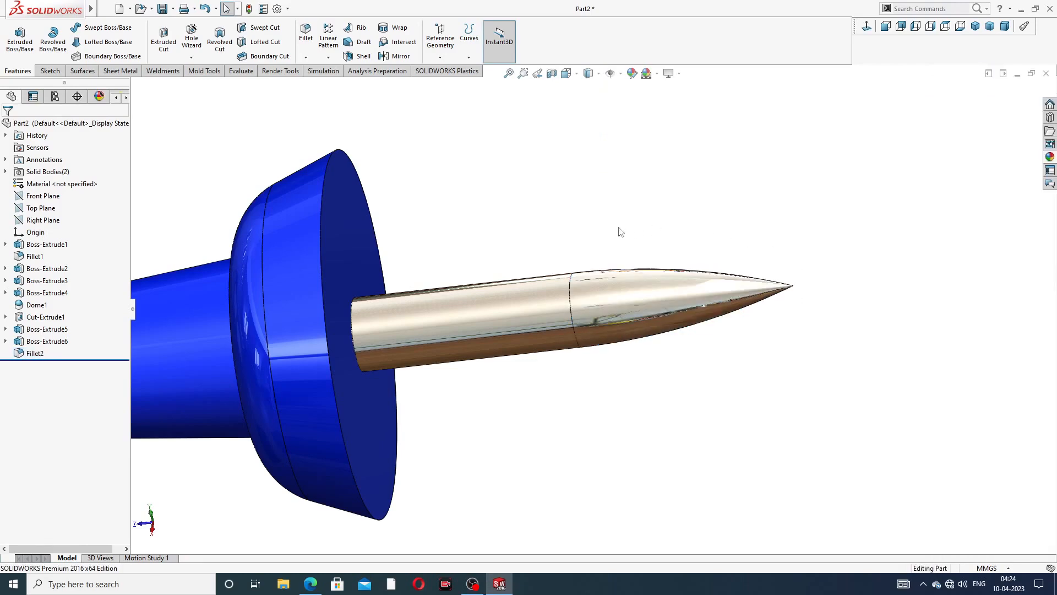
Examine the finished push pin's body and needle from several angles
scroll(617, 227, "up", 3)
scroll(585, 265, "up", 2)
middle_click_drag(573, 274, 423, 276)
scroll(424, 277, "down", 4)
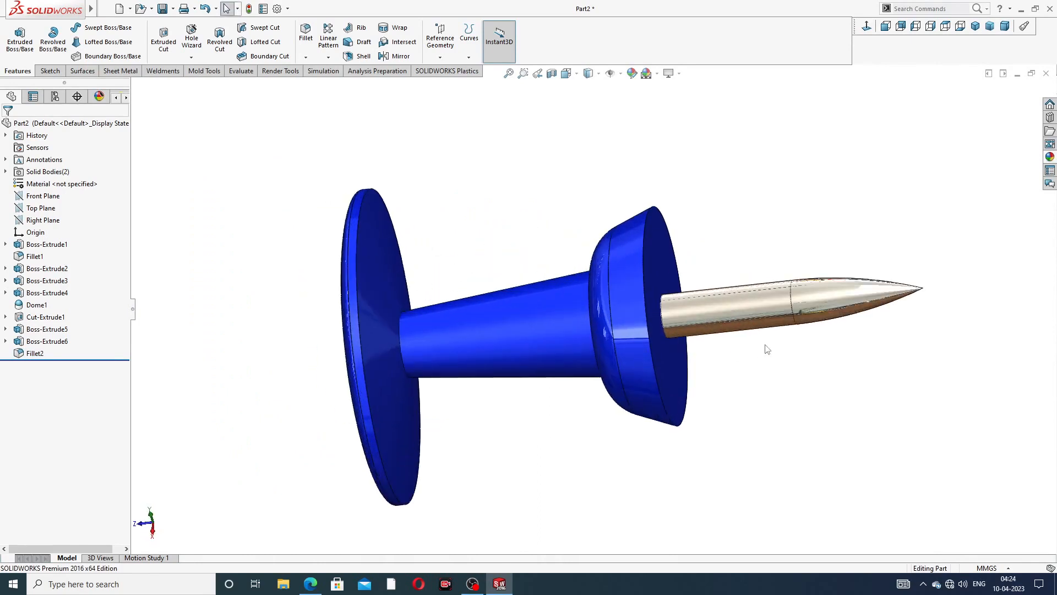
middle_click_drag(766, 349, 672, 392)
scroll(672, 388, "up", 1)
scroll(675, 406, "down", 1)
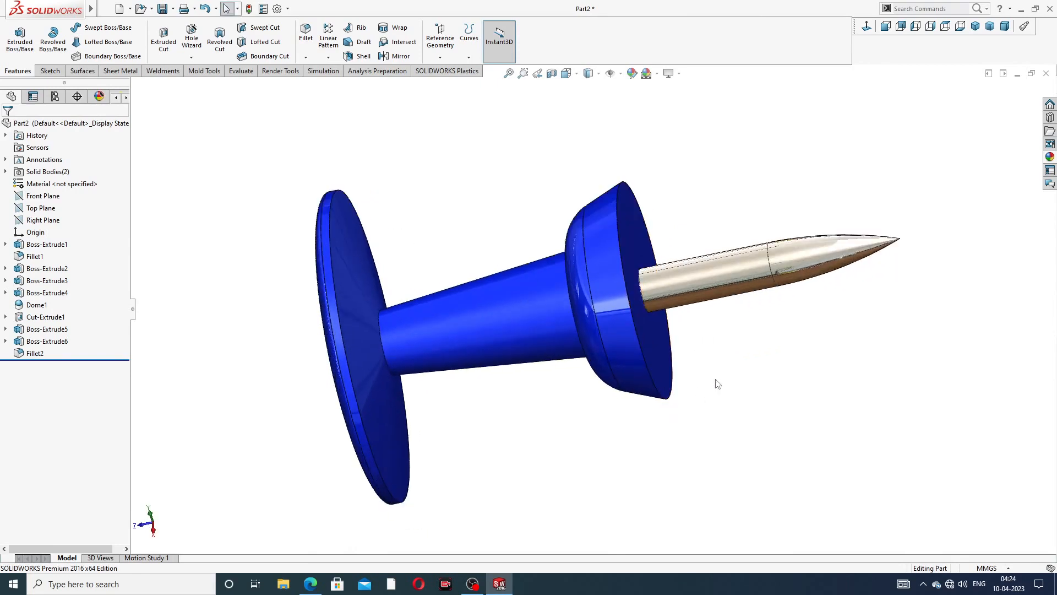
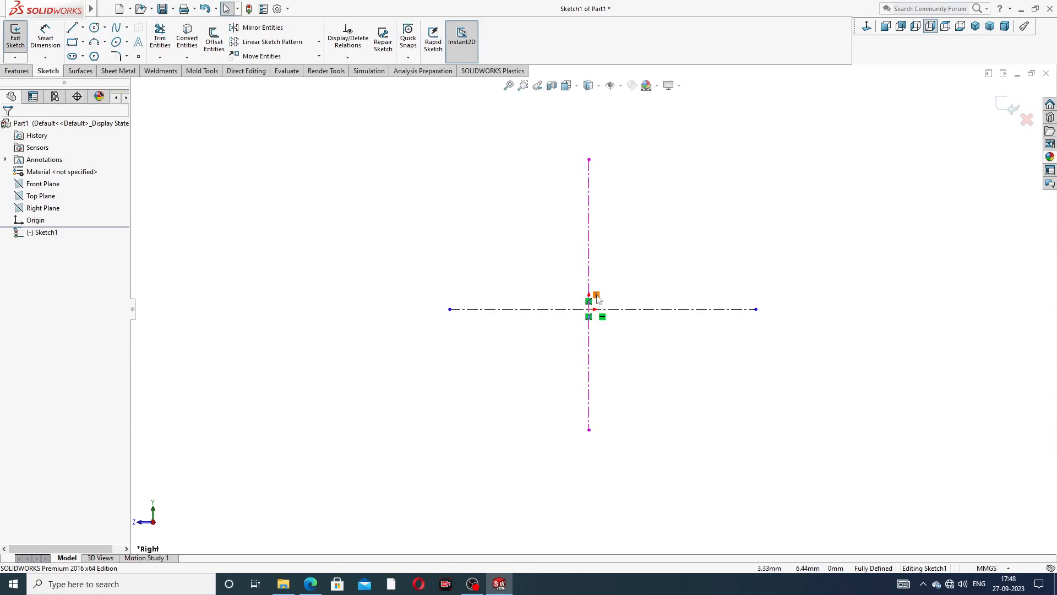
Sketch a base line along the horizontal centerline beside the origin, a vertical edge about 27 mm high and a horizontal edge about 21 mm back
scroll(639, 261, "down", 1)
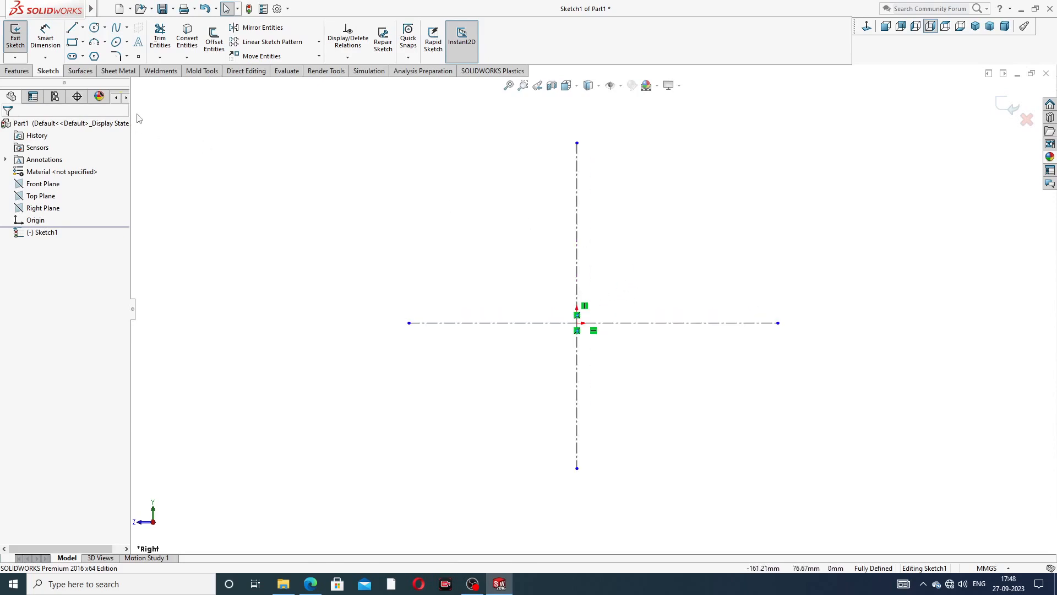
left_click(72, 27)
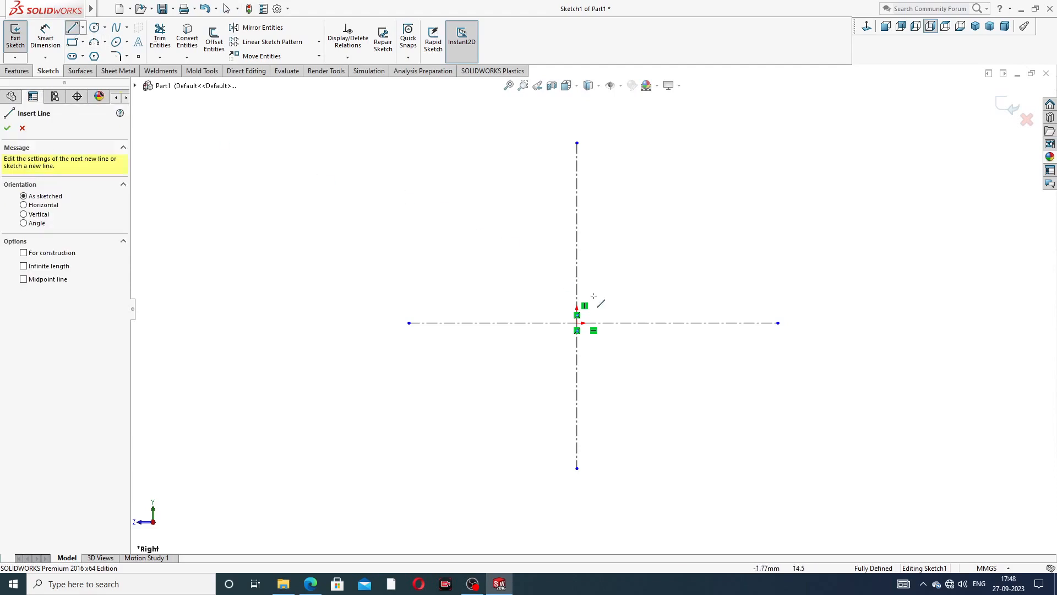
left_click(613, 323)
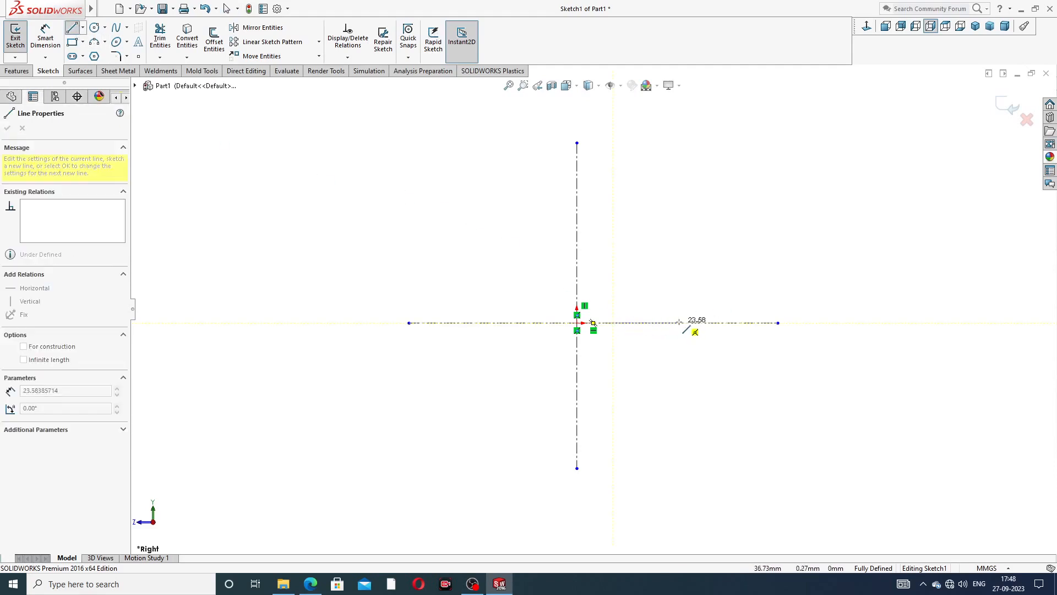
left_click(708, 322)
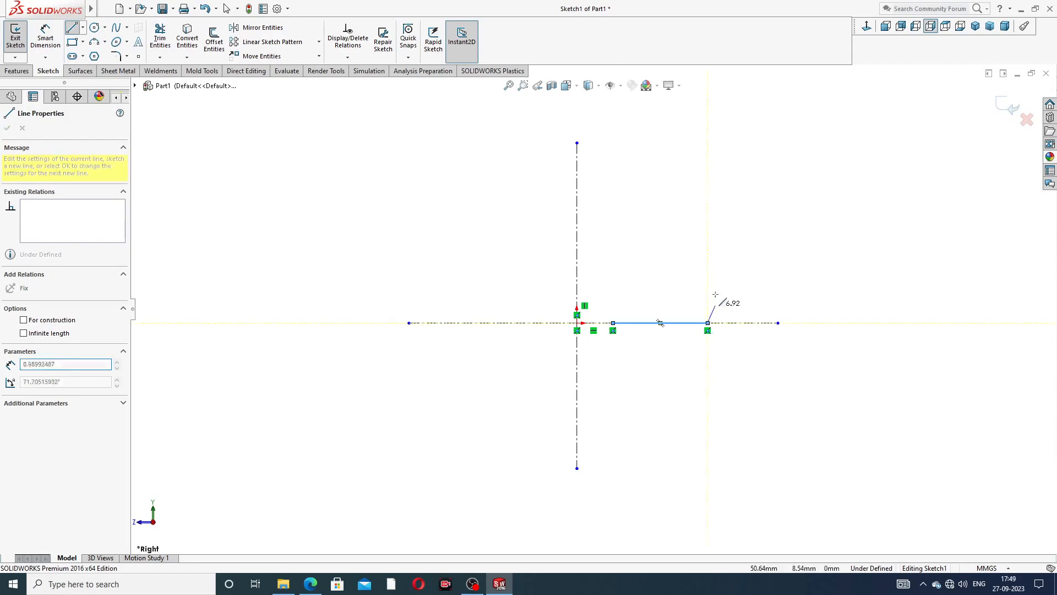
left_click(708, 249)
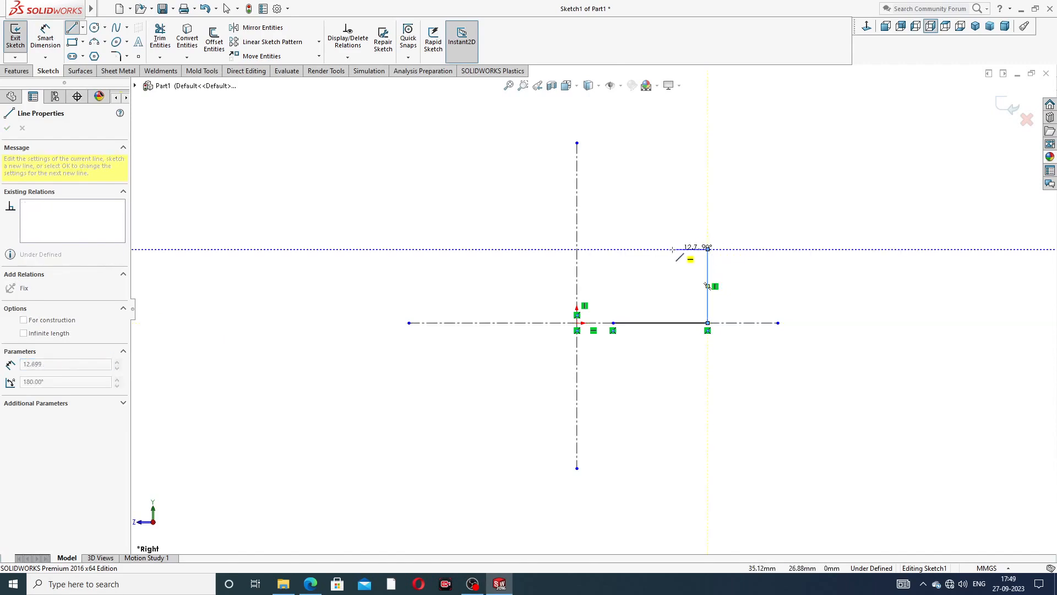
left_click(651, 249)
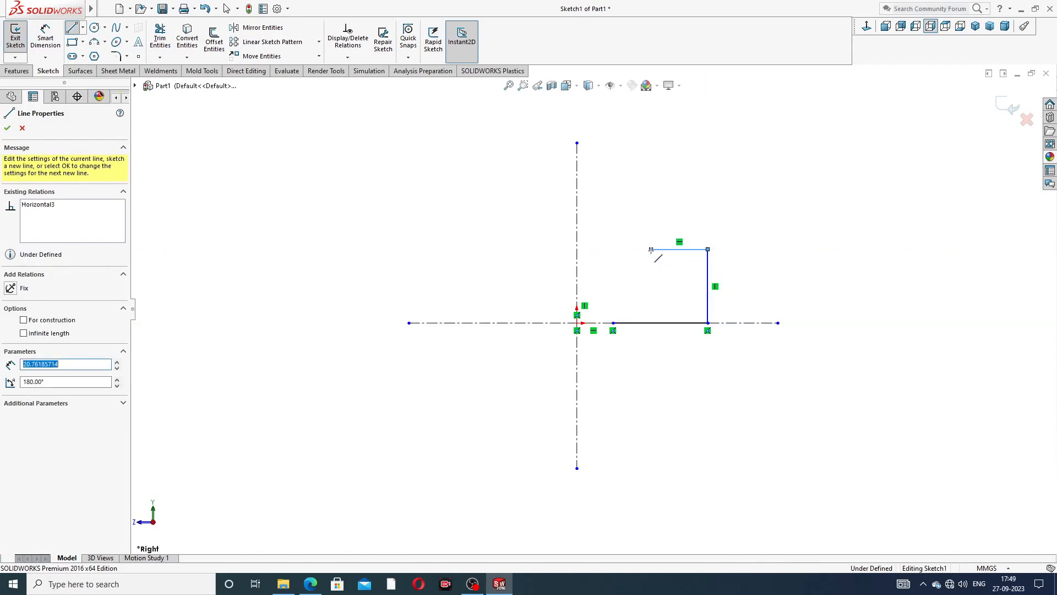
Close the profile with a tangent concave arc of about 7 mm radius, a 7 mm horizontal line and a vertical edge about 34 mm long
key("a")
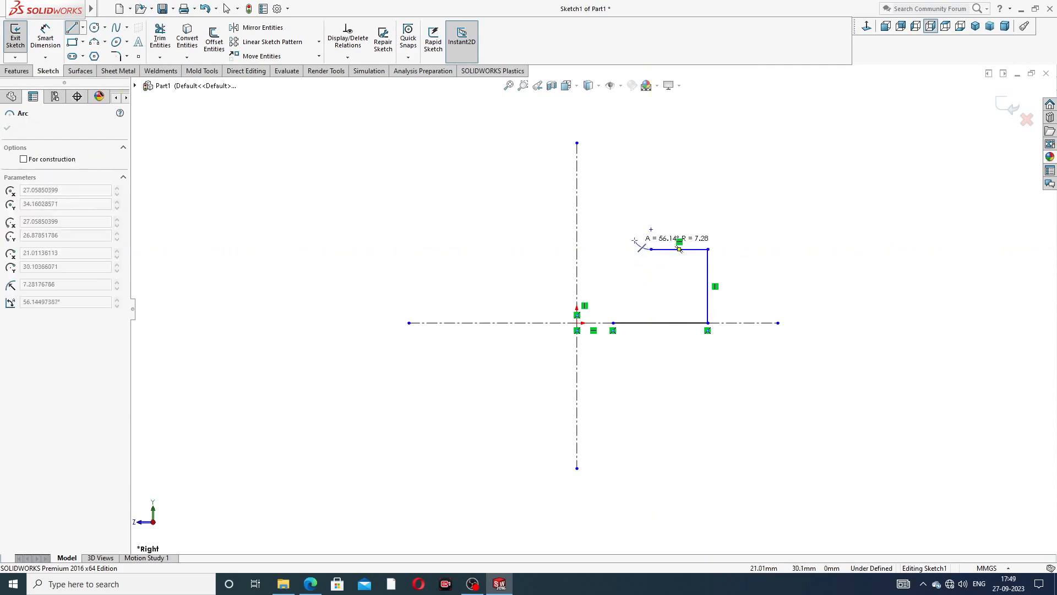
left_click(633, 231)
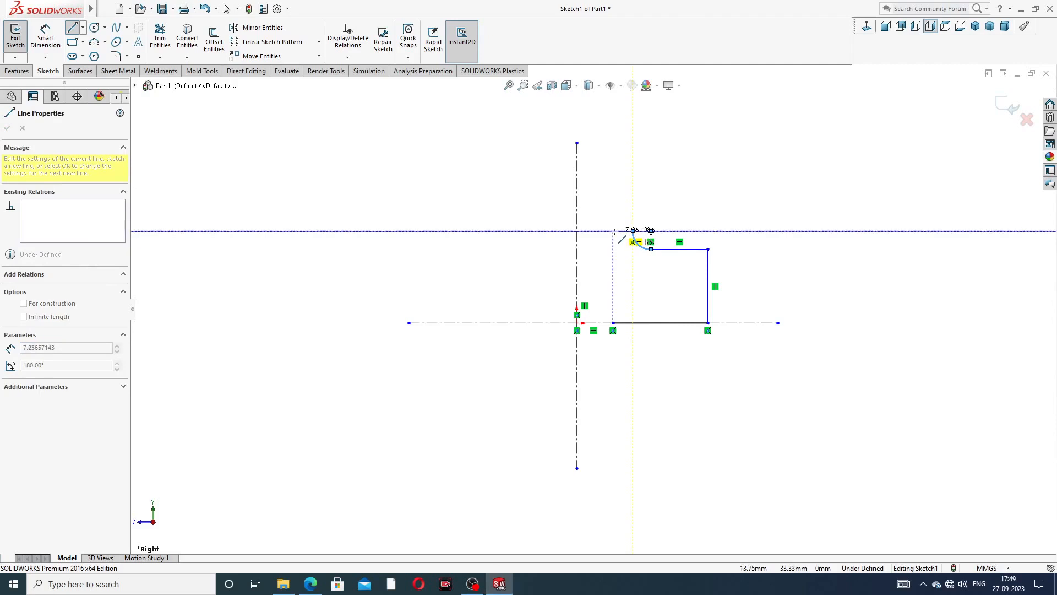
left_click(613, 231)
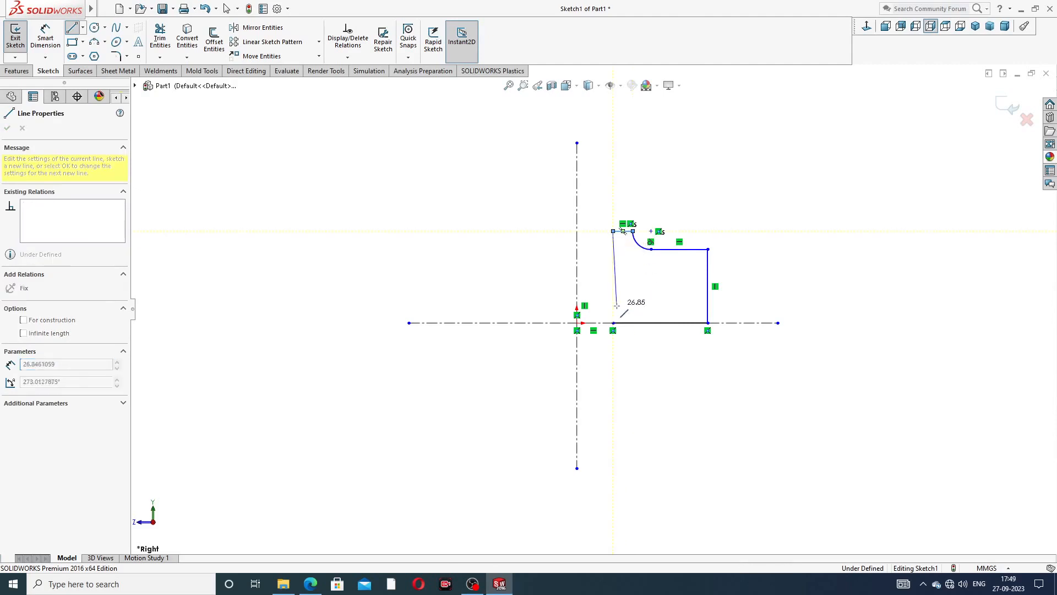
left_click(614, 323)
right_click(720, 215)
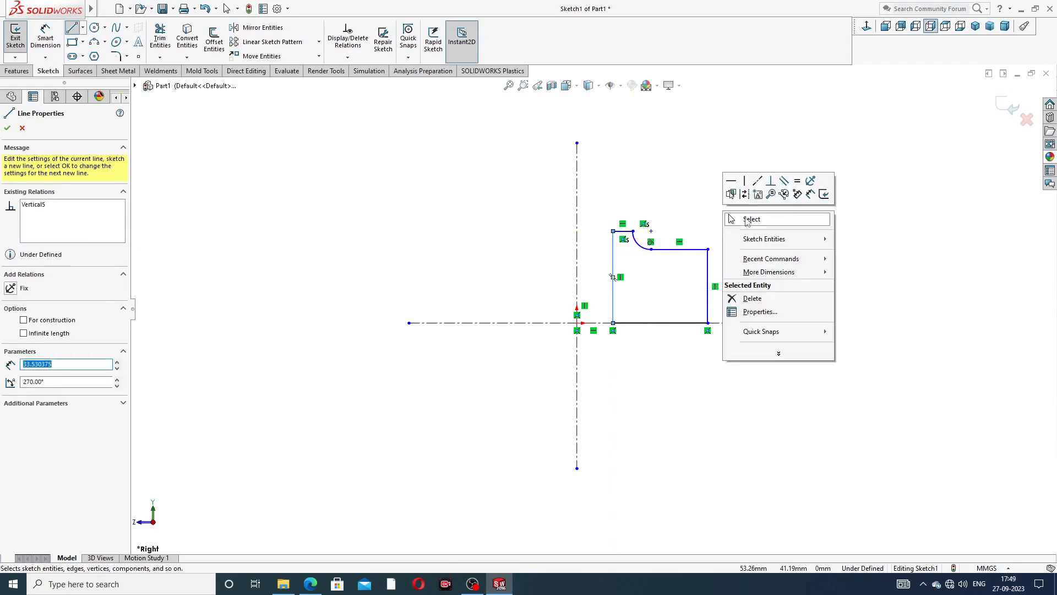
left_click(748, 222)
scroll(663, 262, "down", 1)
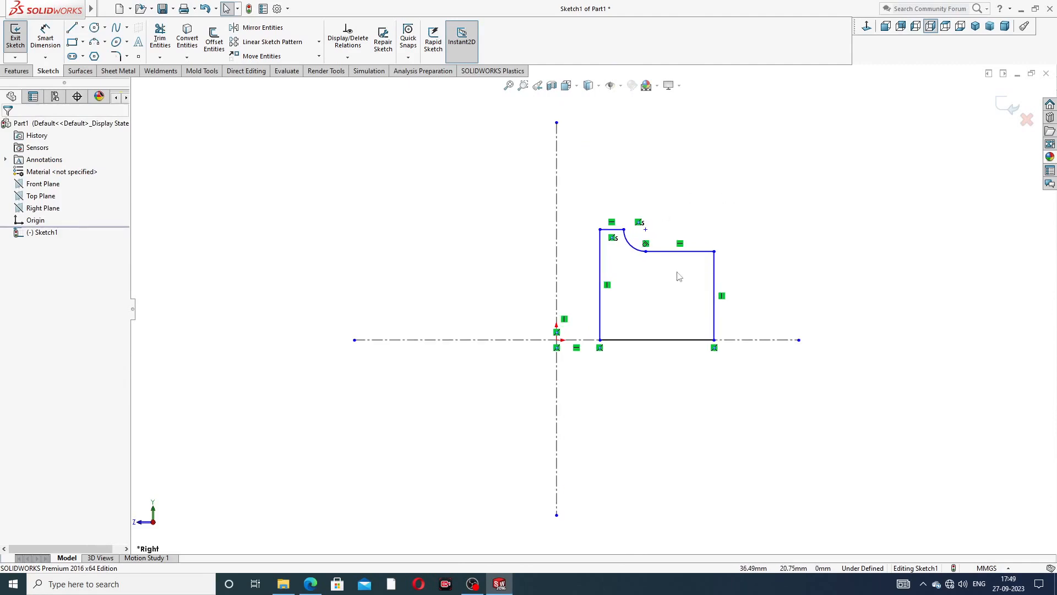
Check the valve bridge drawing, then dimension the profile's inner vertical edge 14 mm from the vertical centerline
left_click(55, 46)
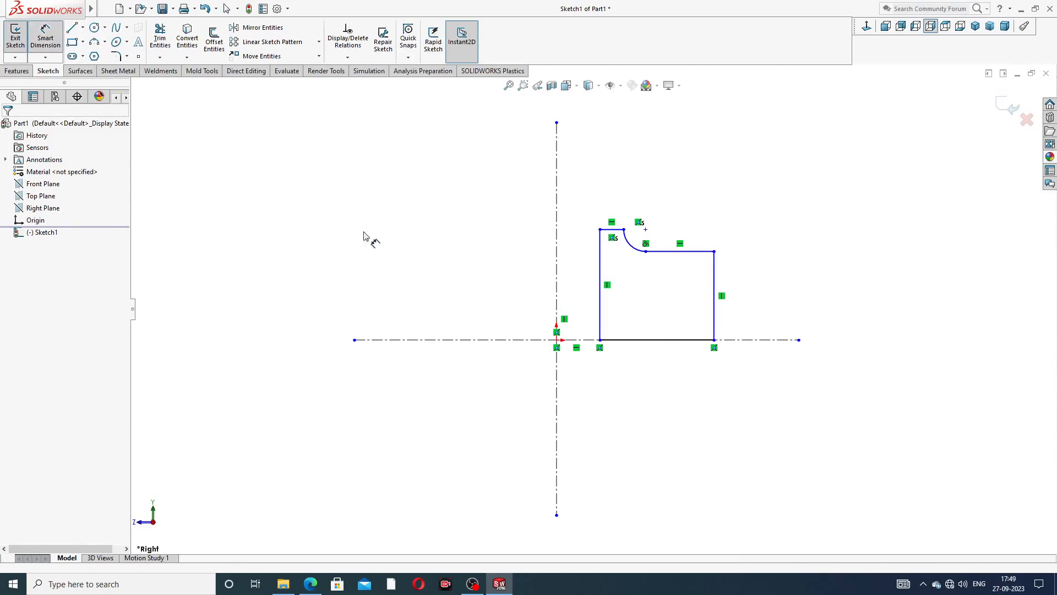
left_click(310, 584)
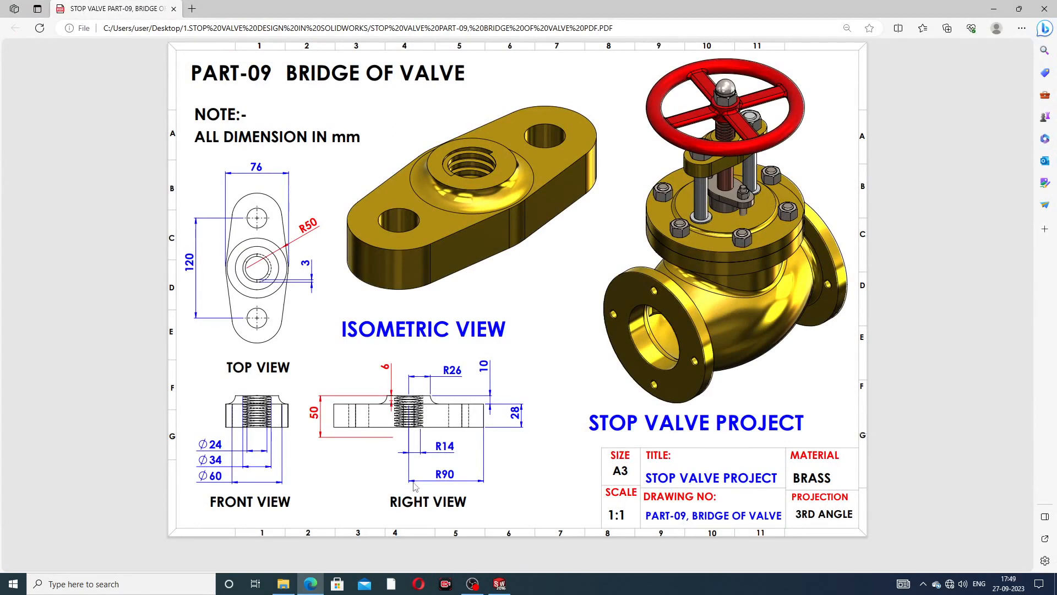
left_click(313, 583)
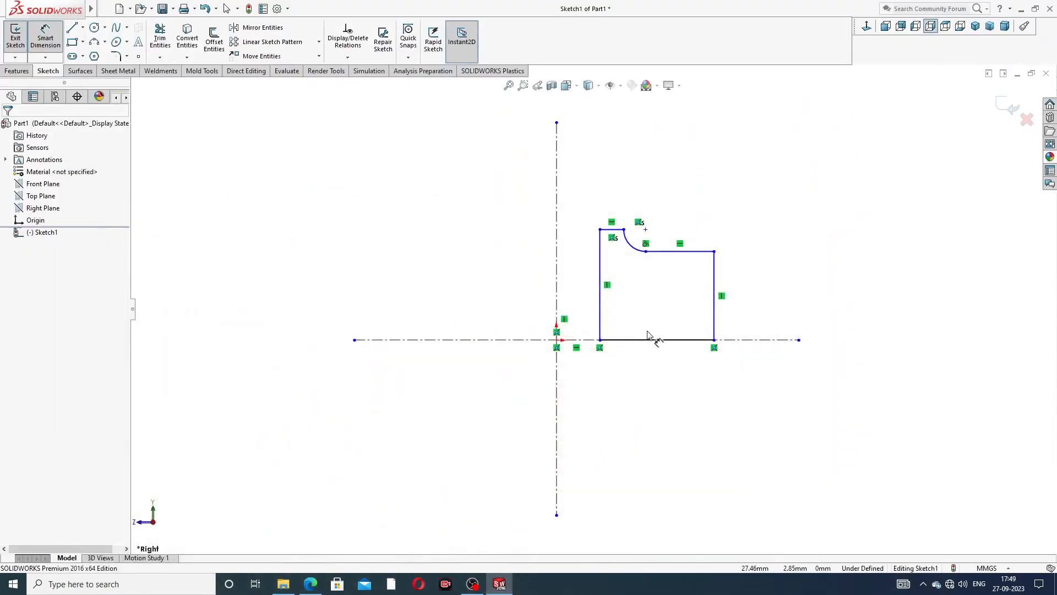
left_click(600, 317)
left_click(557, 326)
left_click(578, 366)
type("14")
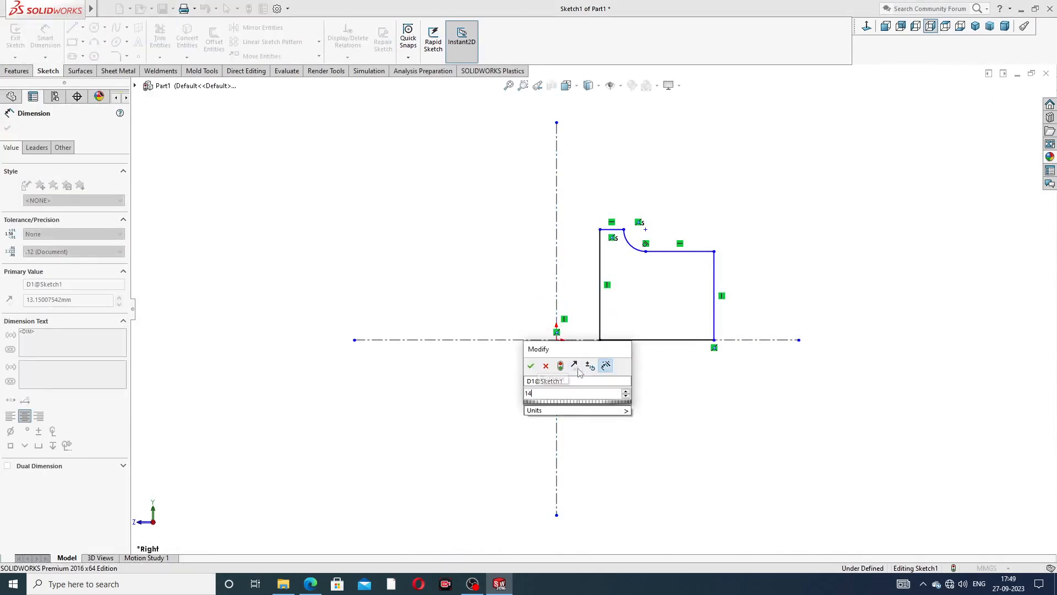
key("Return")
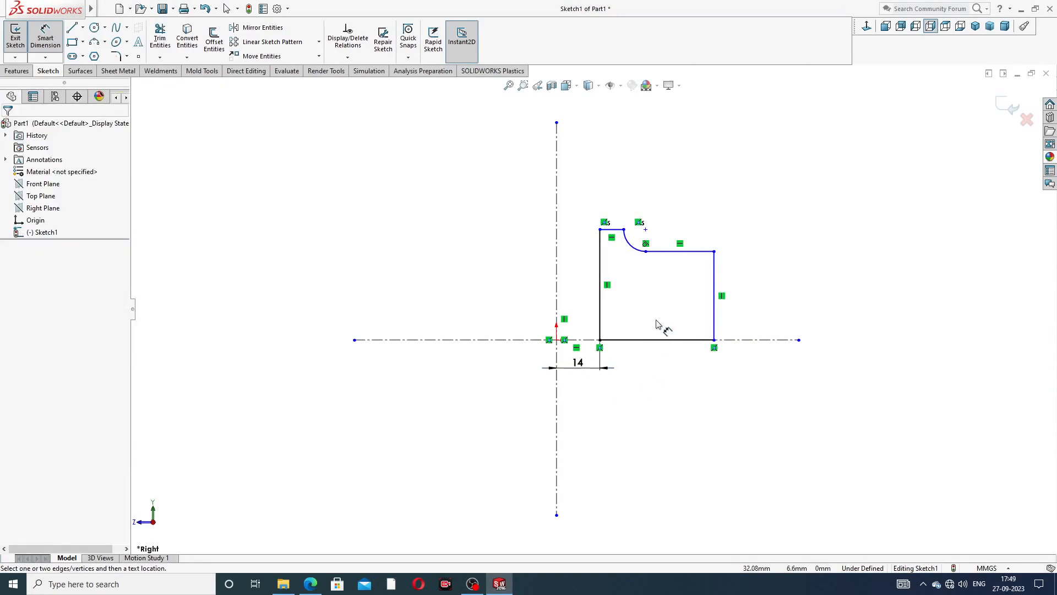
Dimension the profile's outer vertical edge 90 mm from the vertical centerline
left_click(714, 307)
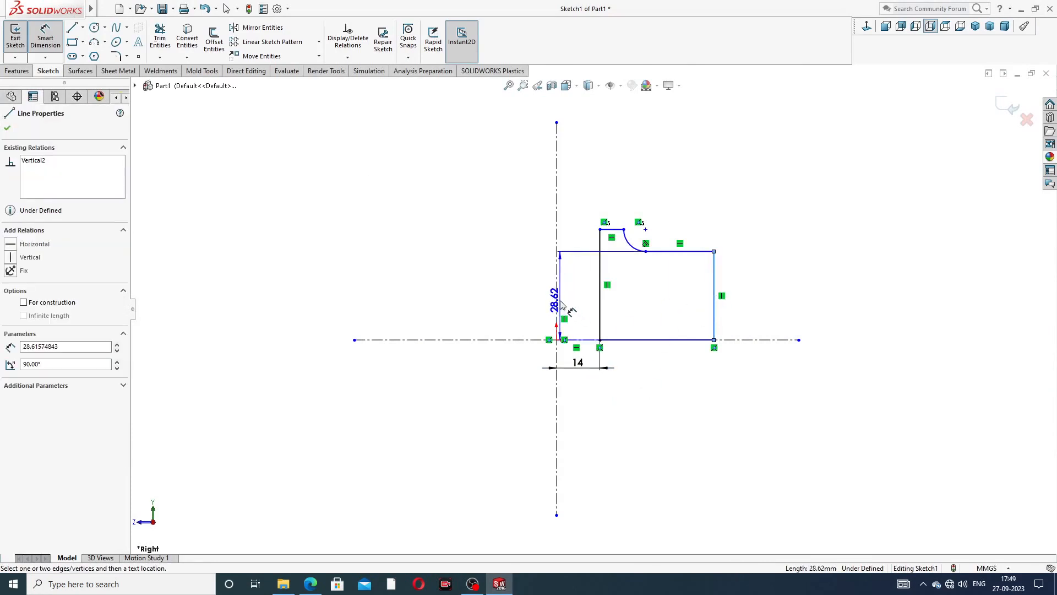
left_click(557, 298)
left_click(614, 392)
type("90")
key("Return")
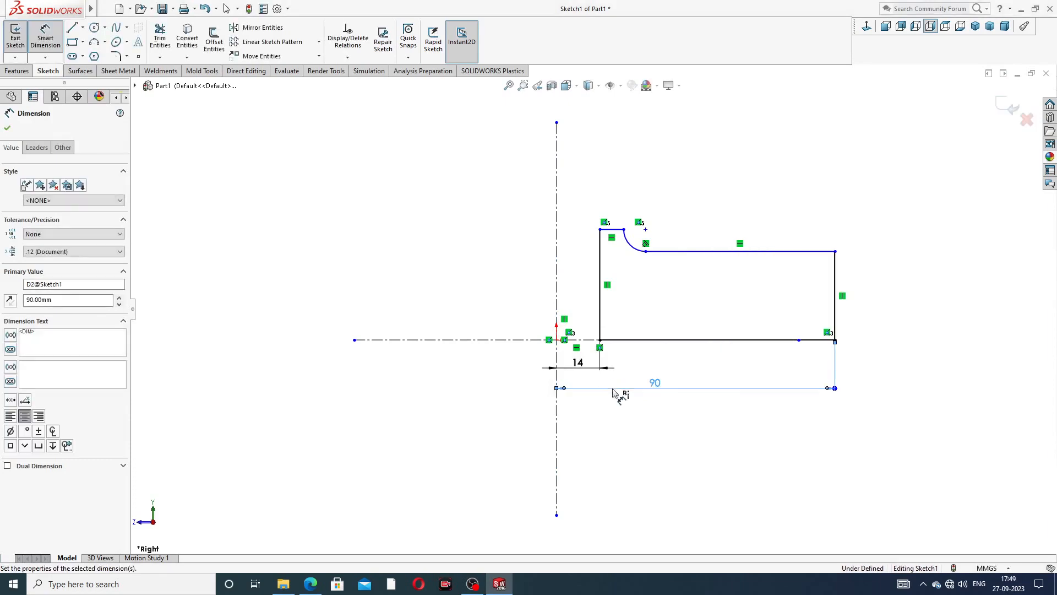
left_click(875, 239)
Set the height of the profile's outer vertical edge to 28 mm
left_click(839, 288)
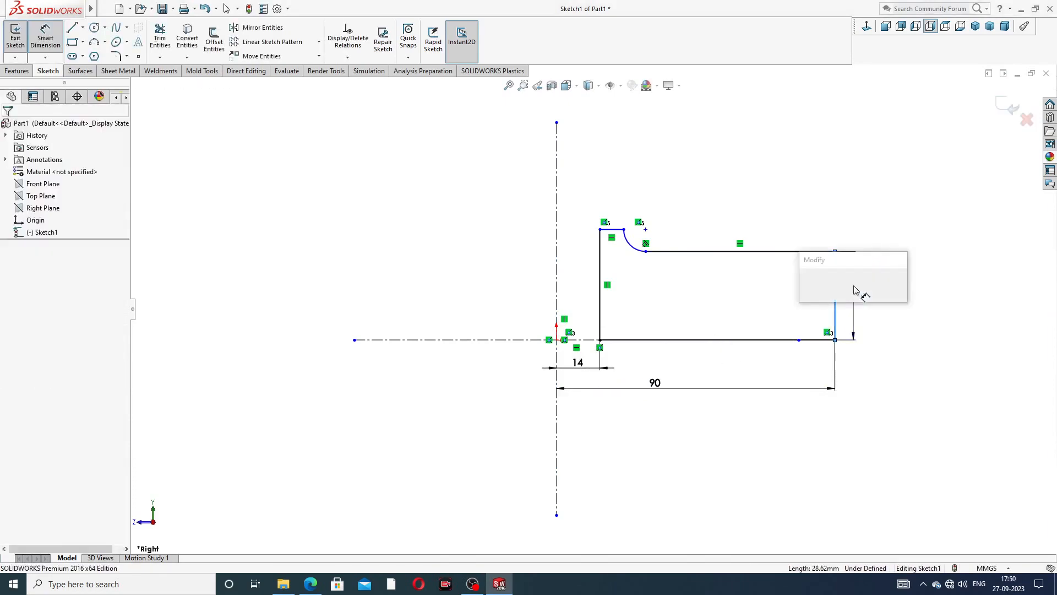
left_click(853, 293)
type("28")
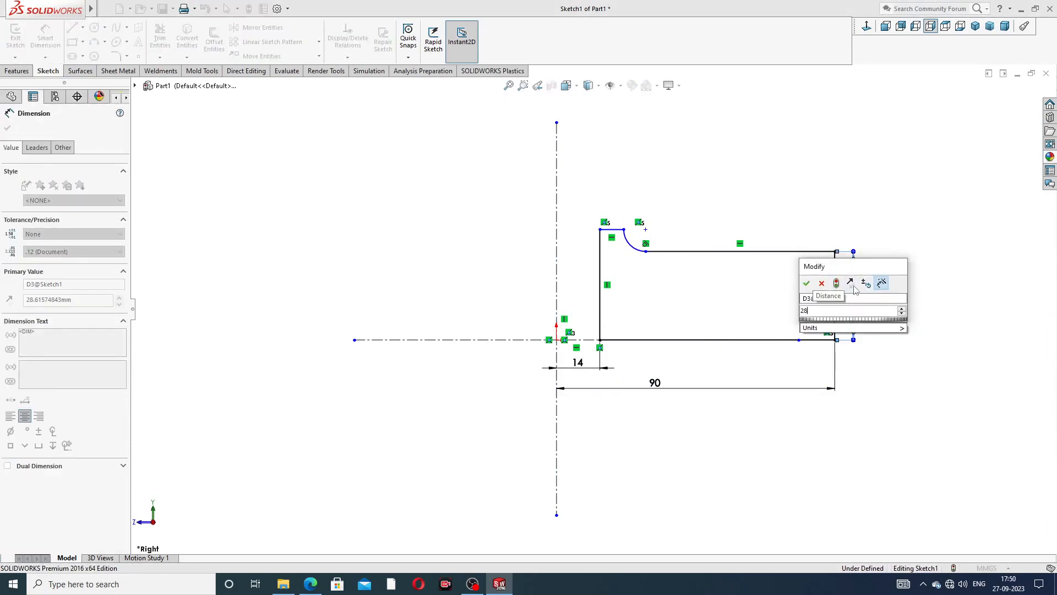
key("Return")
left_click(859, 230)
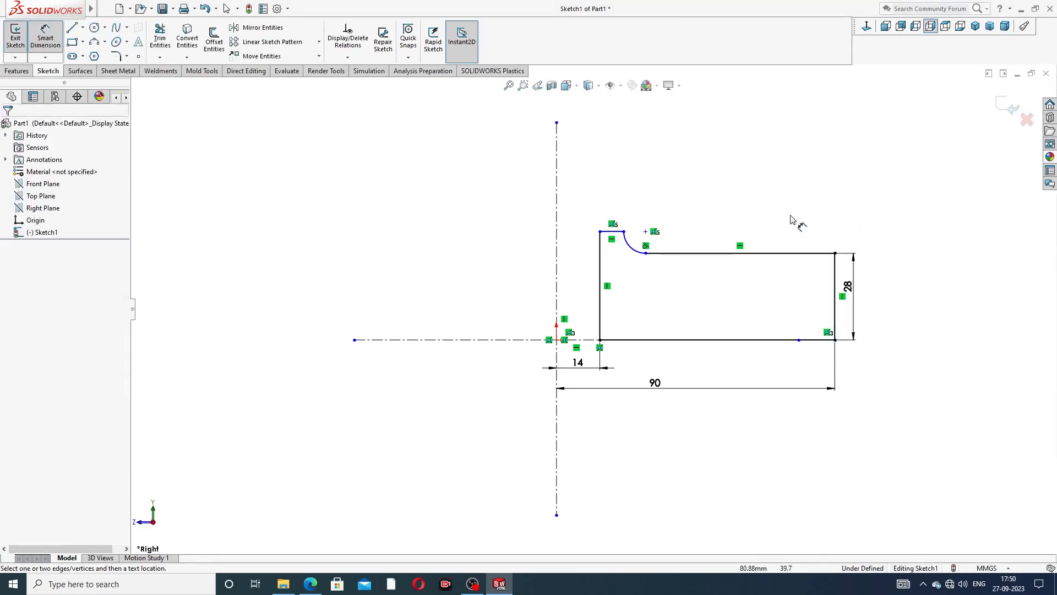
Dimension the upper end of the concave arc 26 mm from the vertical centerline
left_click(624, 231)
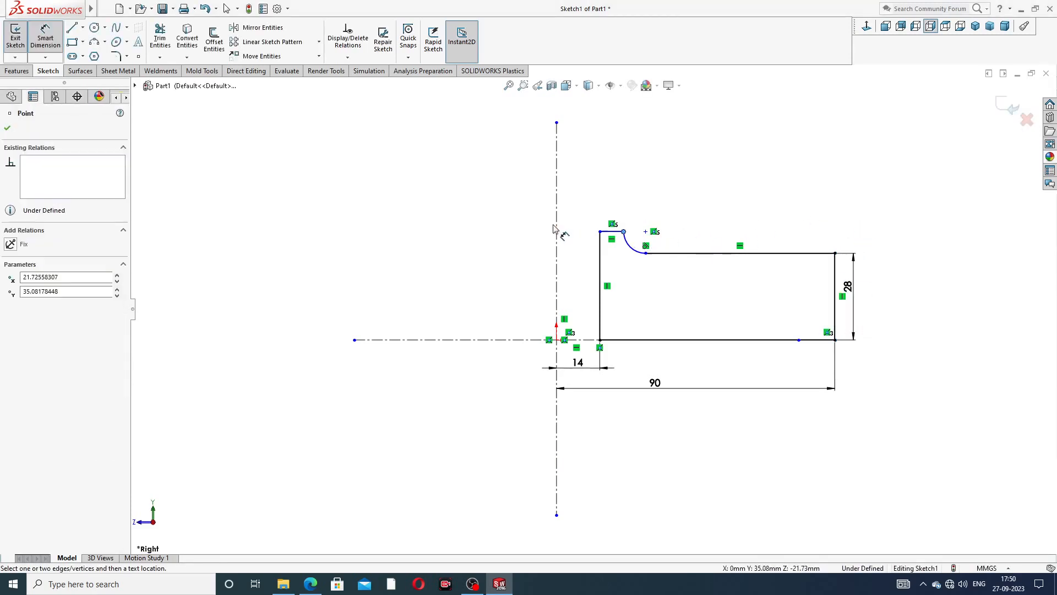
left_click(556, 230)
left_click(579, 186)
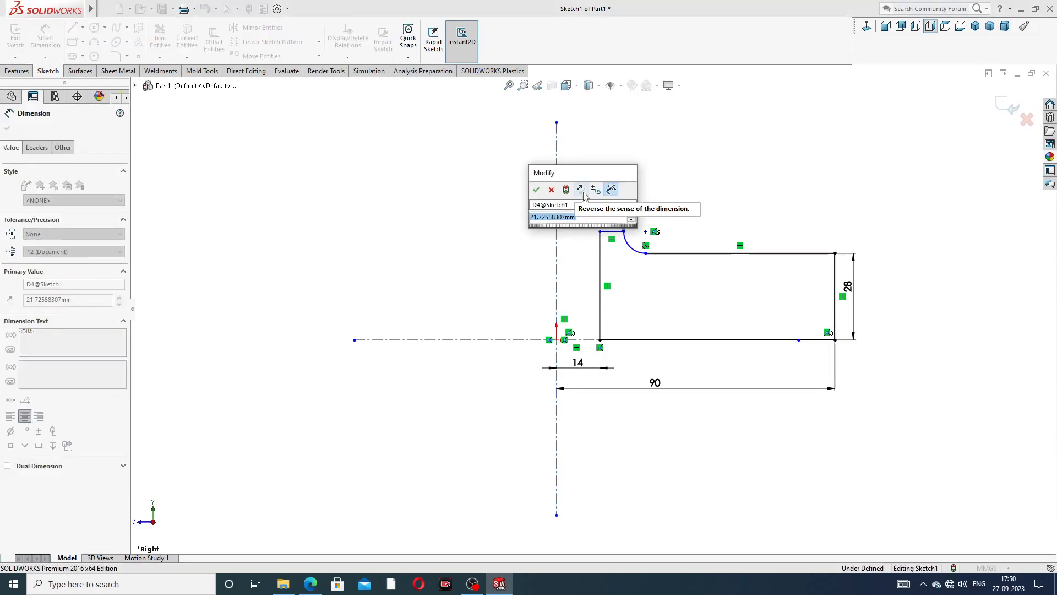
type("26")
key("Return")
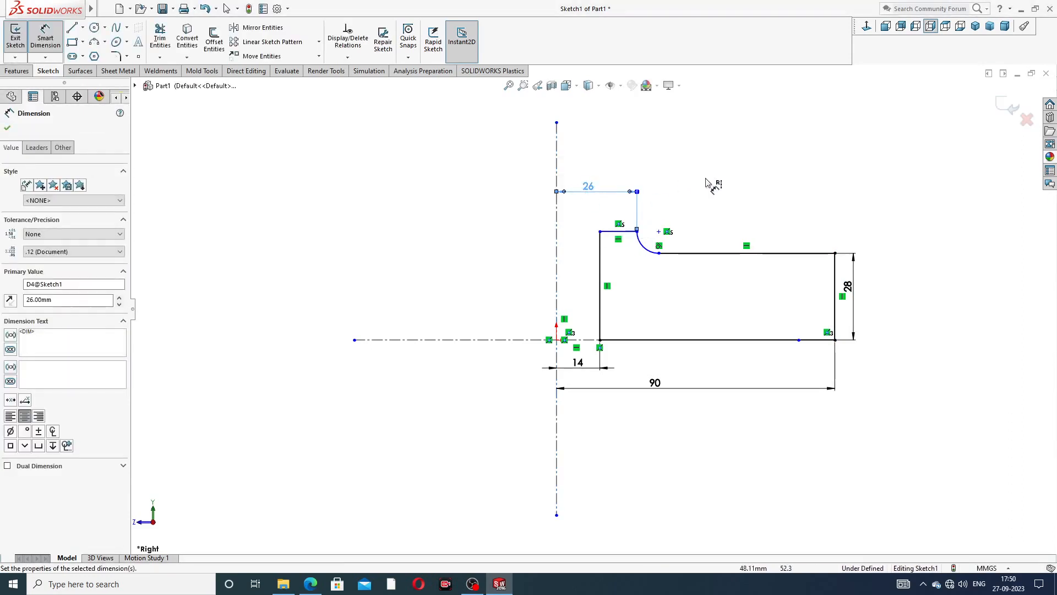
left_click(707, 183)
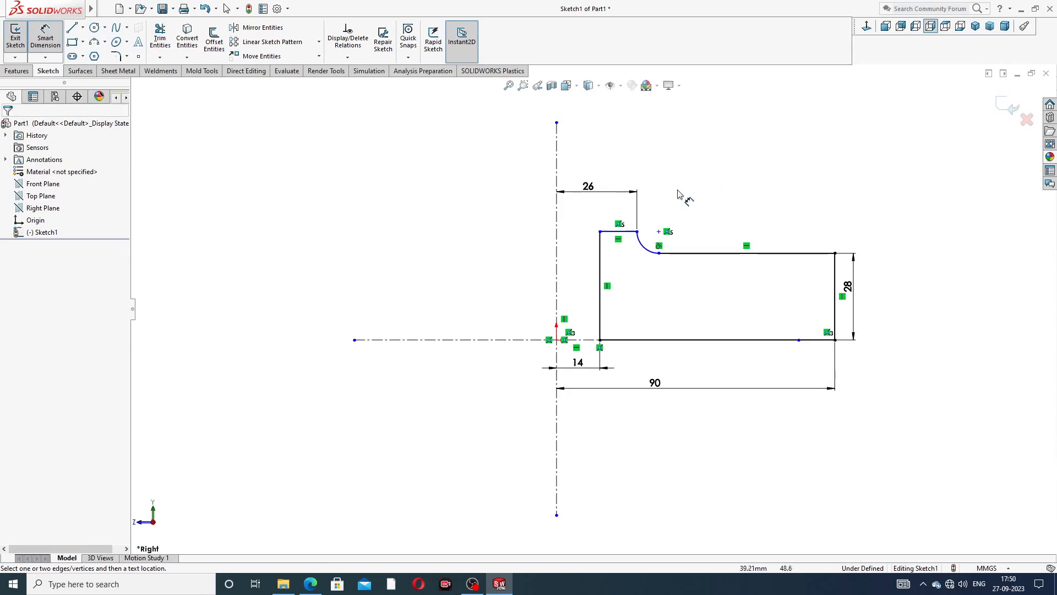
Set the vertical distance from the arc's upper end to the long horizontal edge to 10 mm
left_click(637, 232)
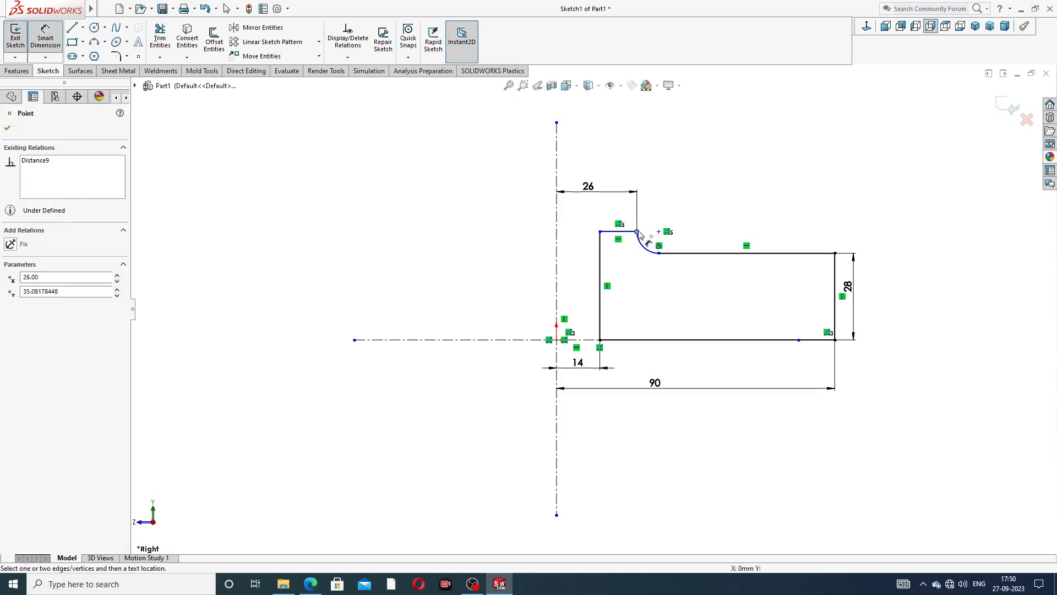
left_click(667, 254)
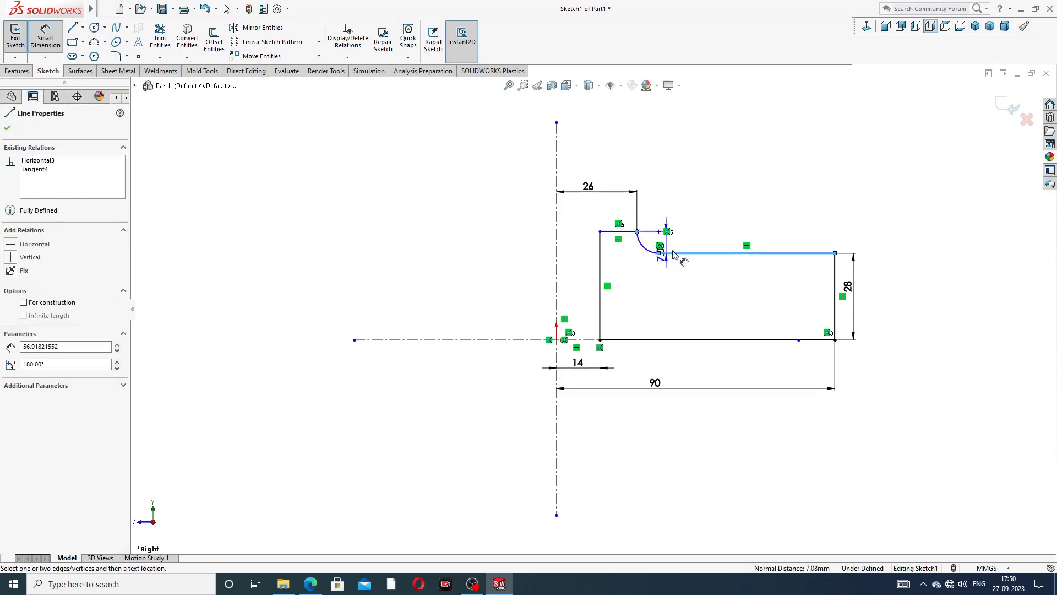
left_click(794, 213)
type("10")
key("Return")
left_click(750, 170)
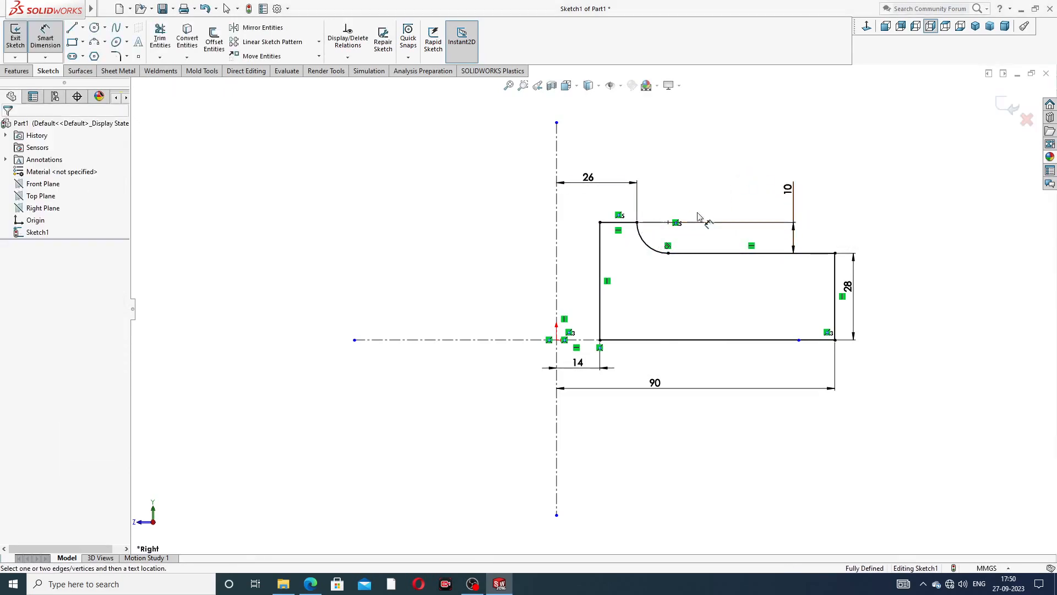
Move the 26, 10 and 28 mm dimensions to clearer positions and extend the horizontal centerline past the profile's outer edge
left_click_drag(599, 184, 602, 174)
left_click(745, 193)
left_click_drag(792, 194, 782, 194)
left_click(822, 193)
left_click_drag(854, 289, 862, 296)
right_click(927, 217)
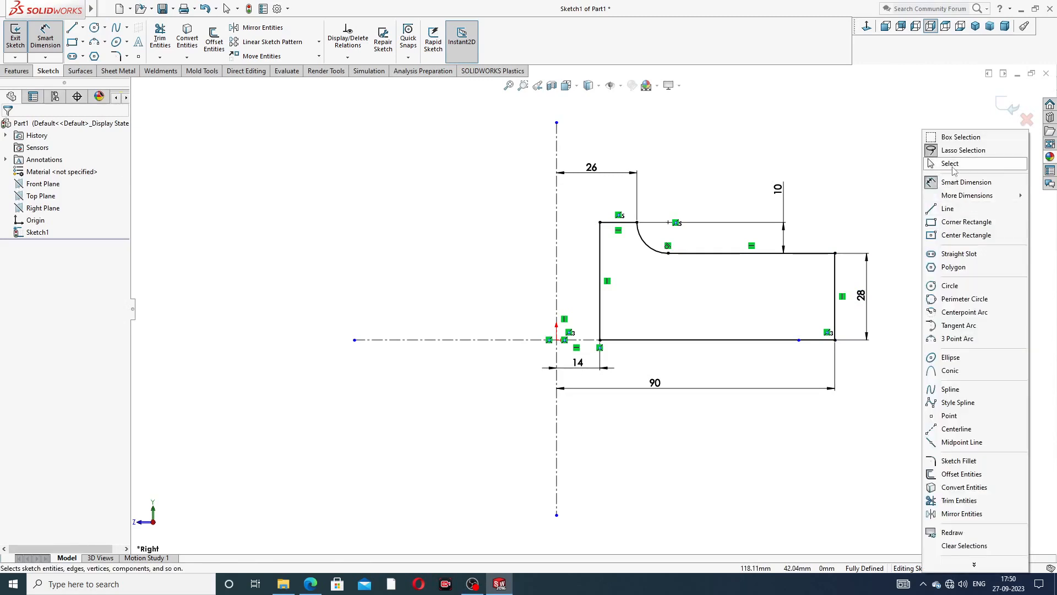
left_click(950, 163)
left_click(884, 340)
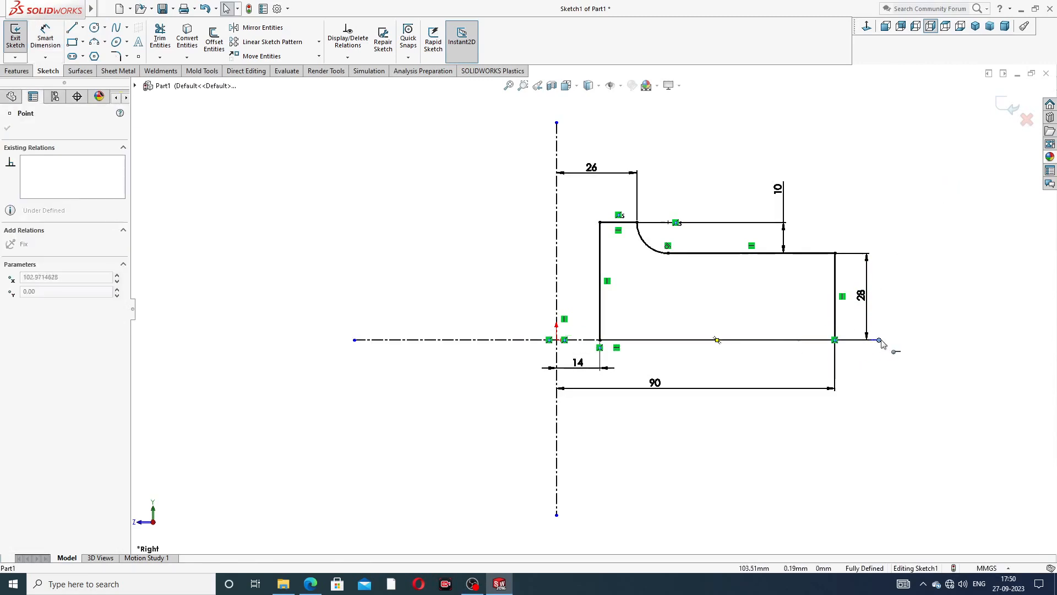
left_click(908, 239)
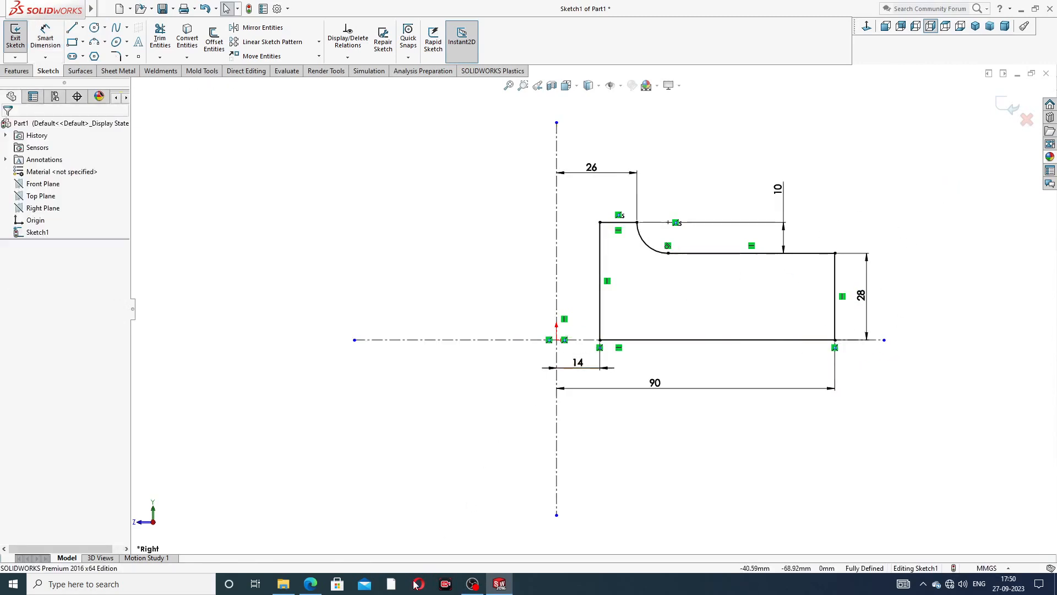
Compare the profile with the bridge drawing and revolve it 360 degrees about the vertical centerline
left_click(311, 584)
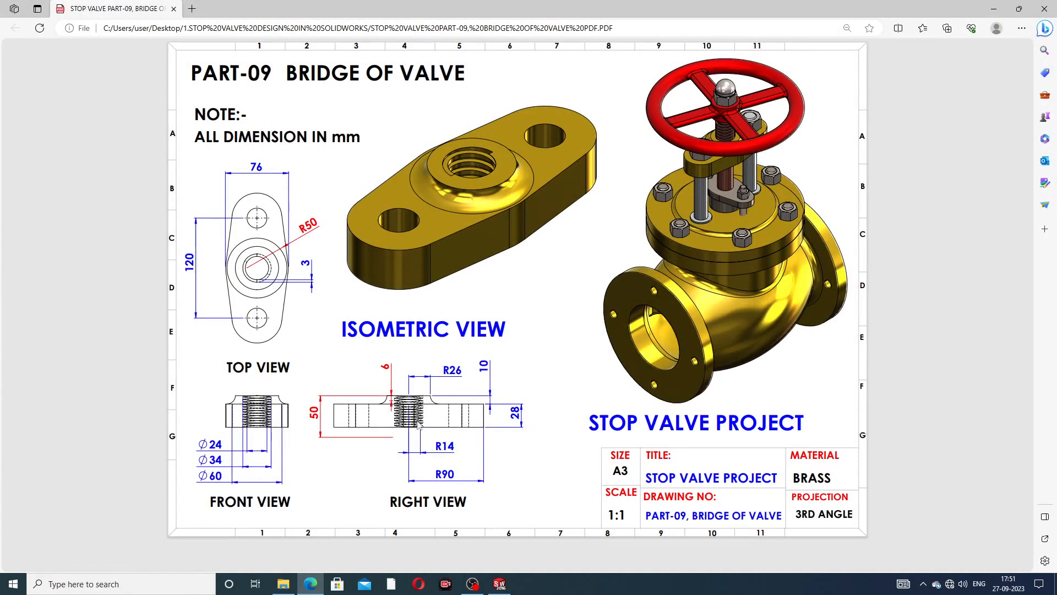
left_click(310, 584)
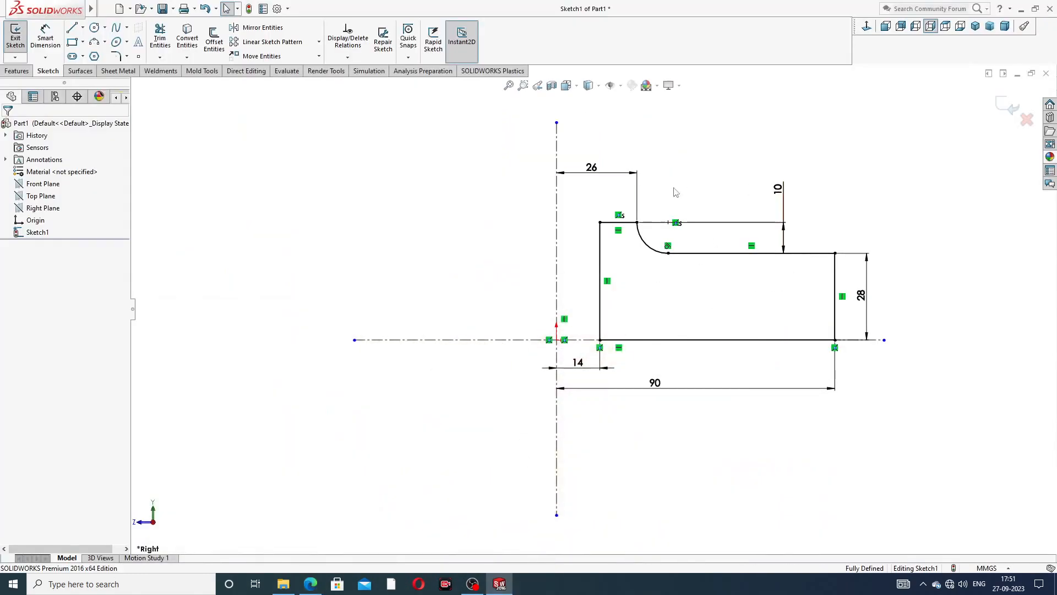
scroll(677, 217, "up", 1)
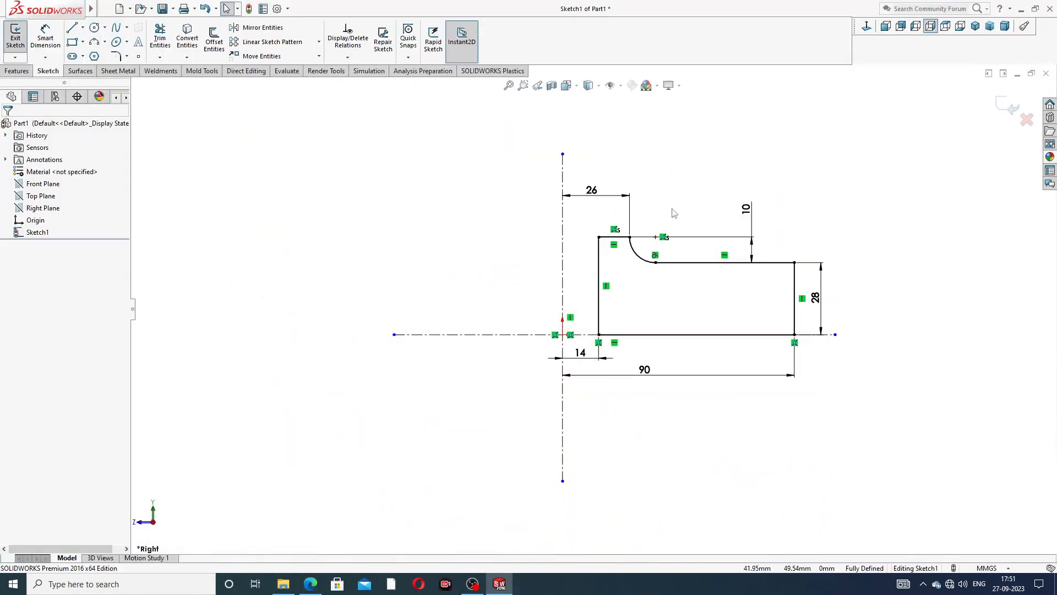
left_click(16, 71)
left_click(53, 39)
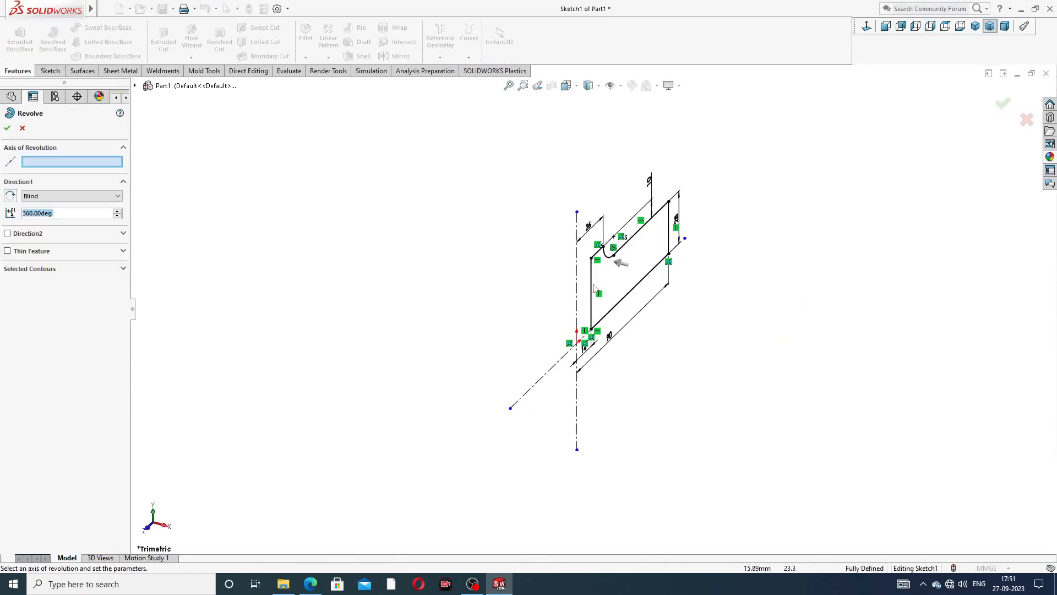
left_click(577, 276)
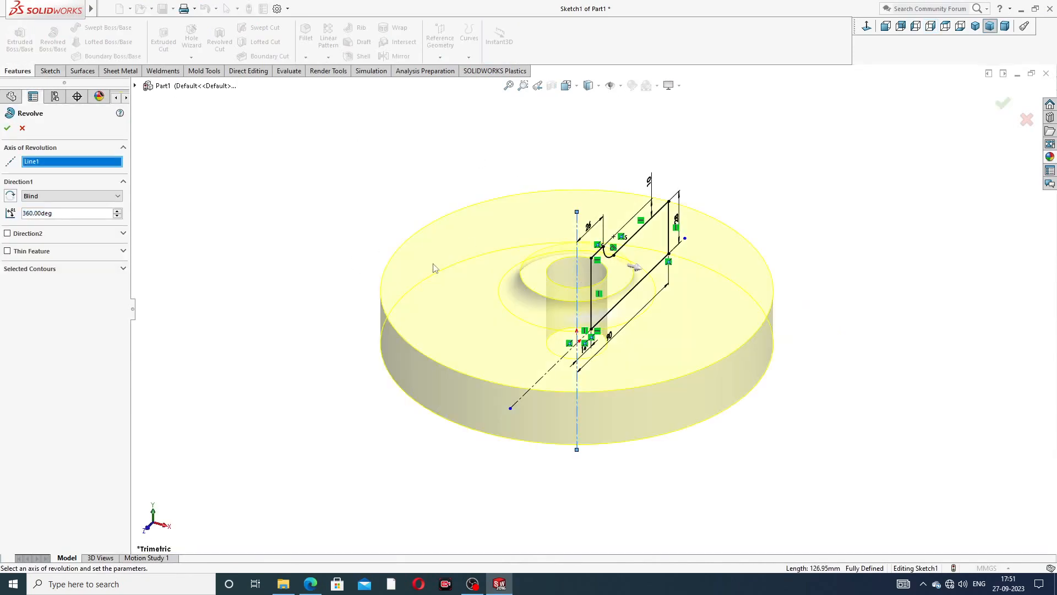
left_click(8, 130)
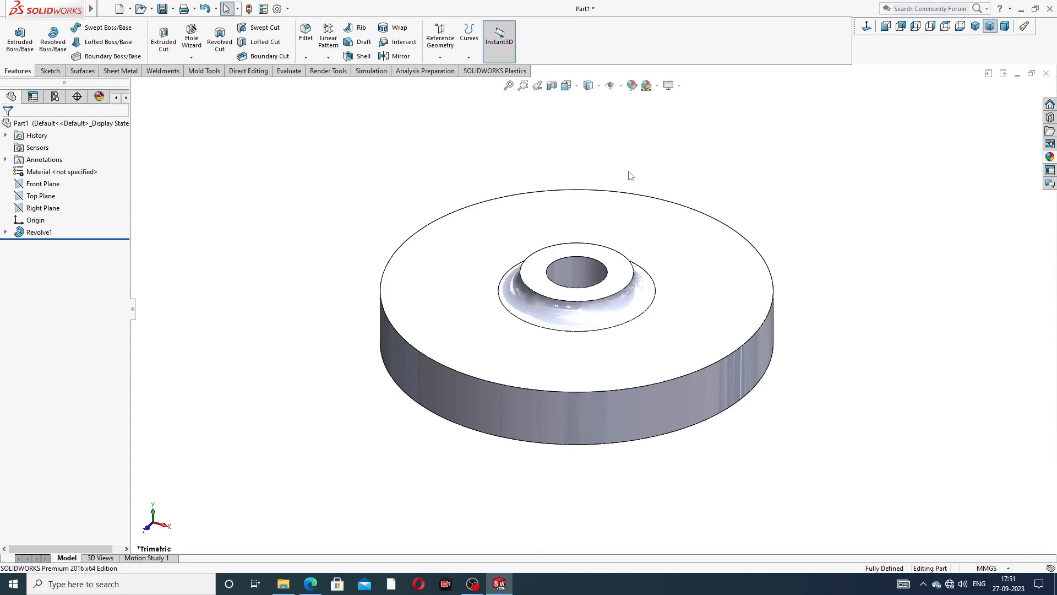
Start a sketch on the disc's wide upper face, viewed face-on, and consult the top view in the bridge drawing
middle_click_drag(633, 283, 715, 196)
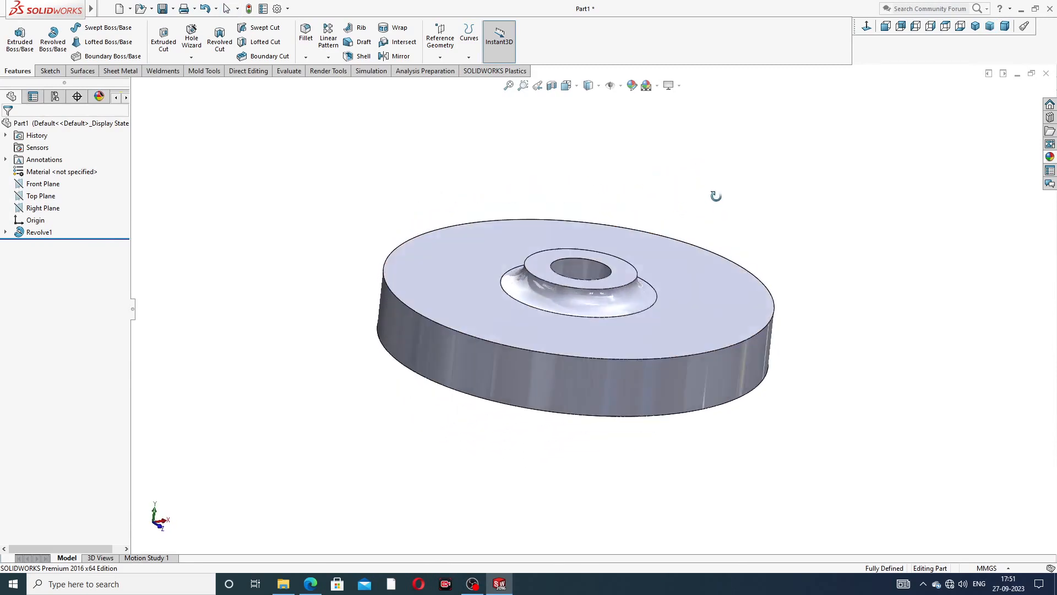
left_click(472, 285)
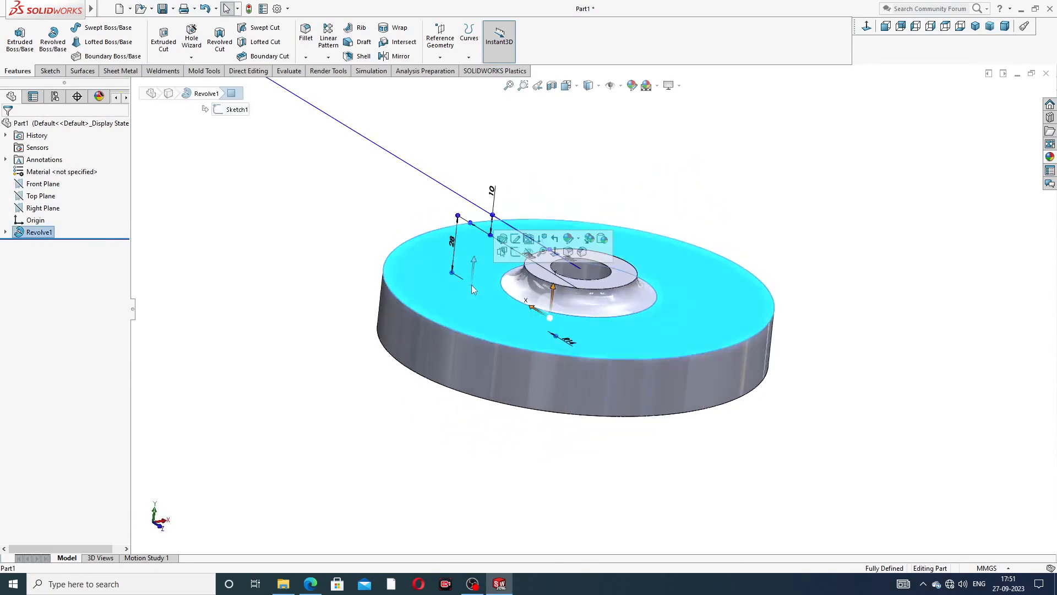
left_click(516, 252)
left_click(869, 27)
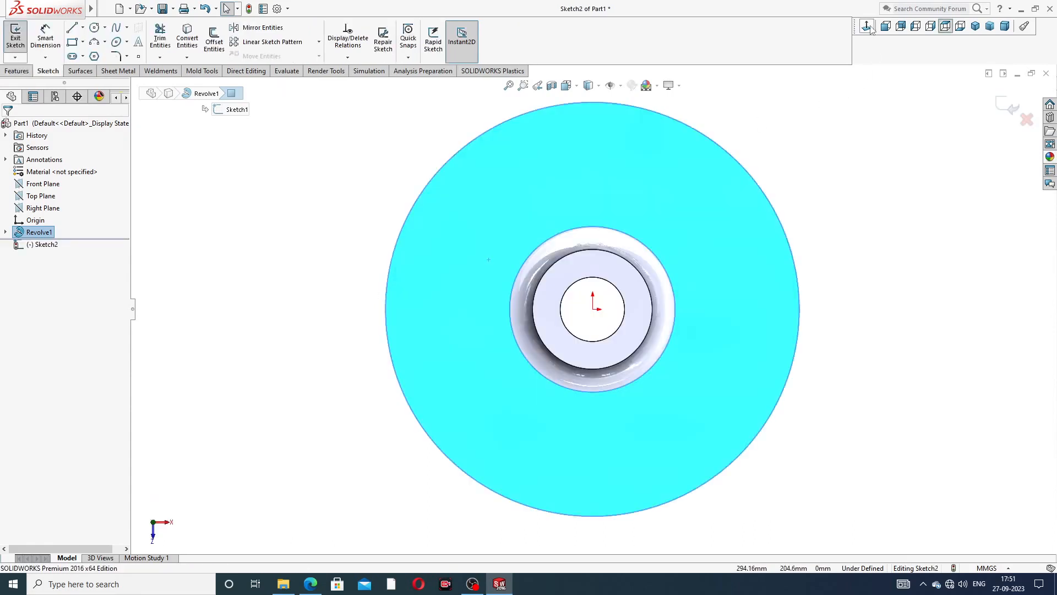
key("z")
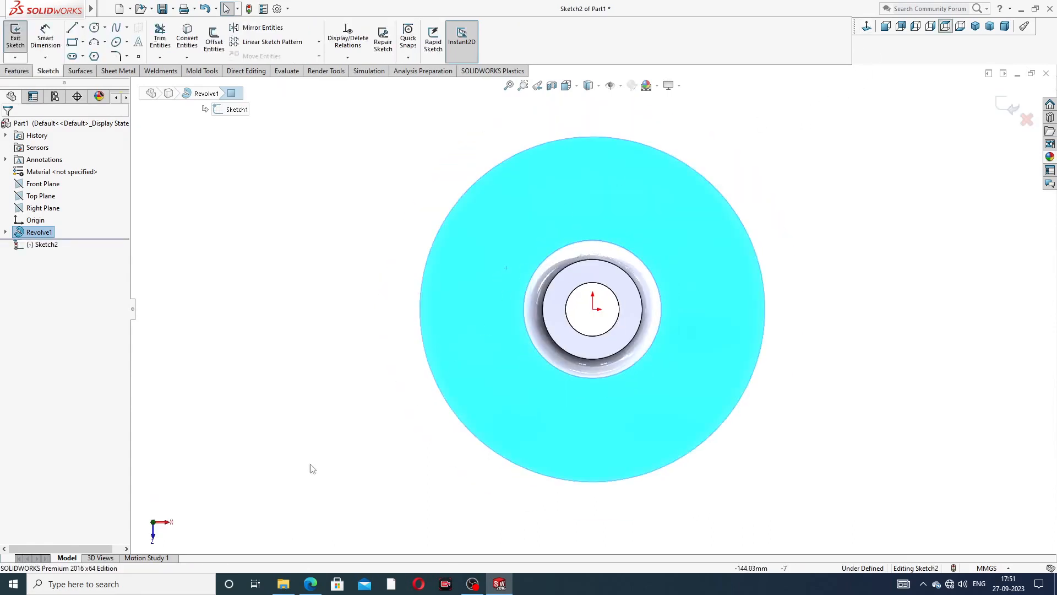
left_click(310, 584)
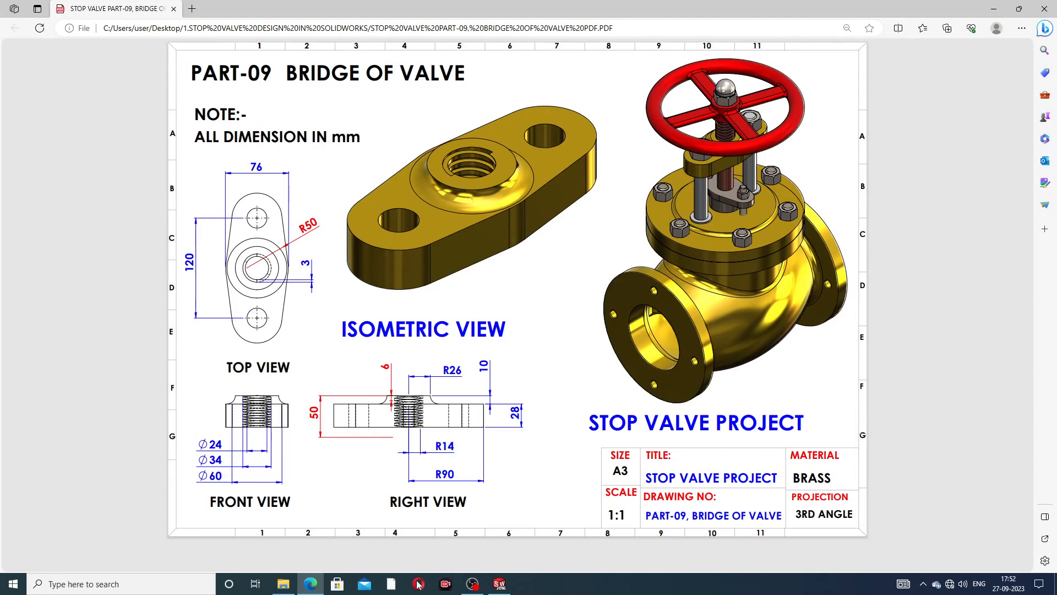
left_click(499, 583)
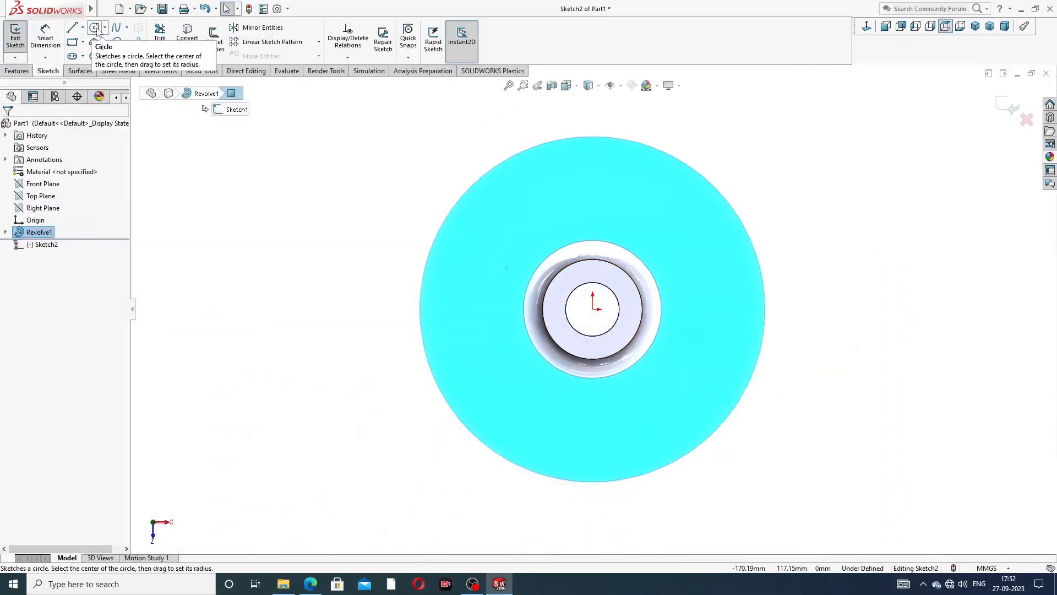
Draw a vertical centerline about 145 mm long through the origin on the disc's upper face
left_click(82, 28)
left_click(96, 56)
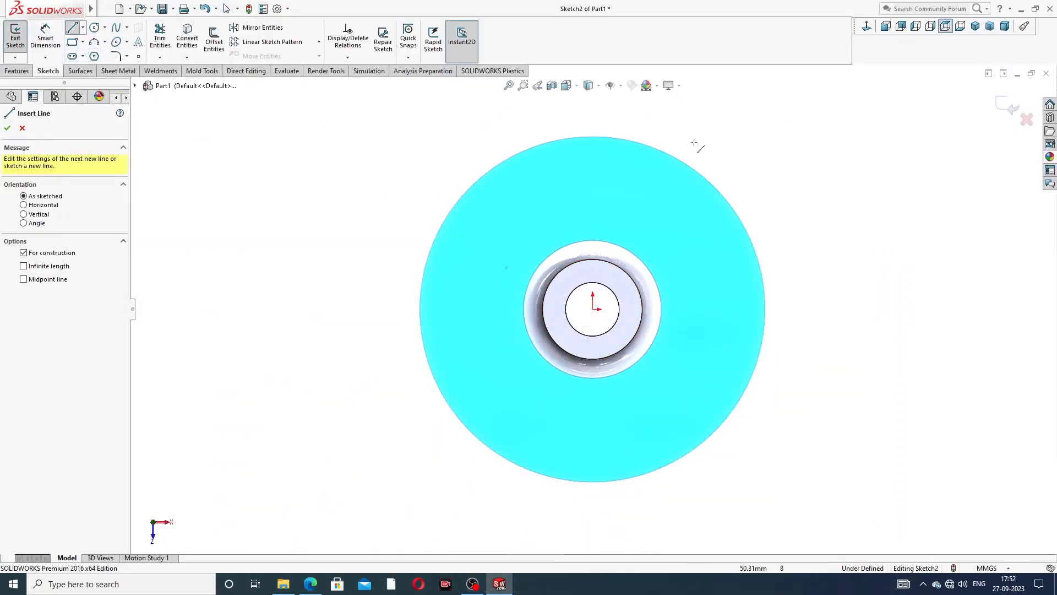
left_click(594, 165)
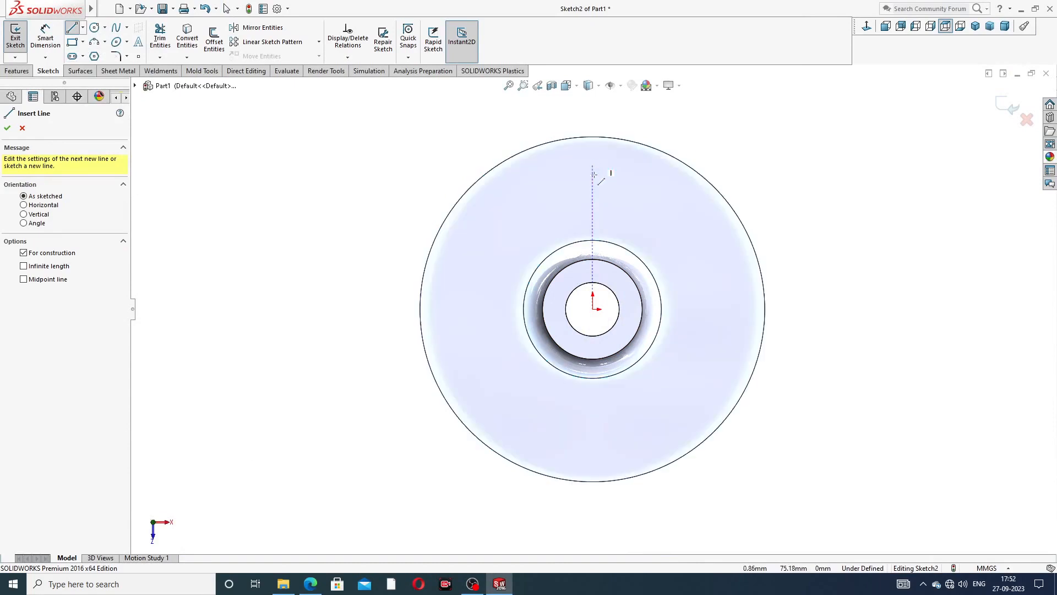
left_click(593, 441)
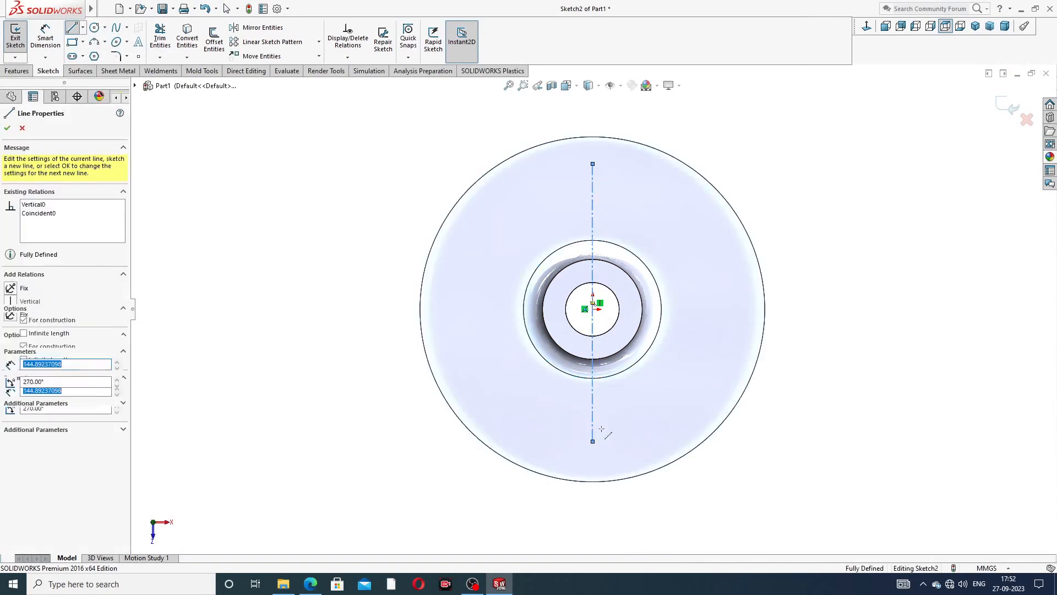
Draw a horizontal centerline about 124 mm long through the origin, crossing the vertical centerline
right_click(716, 358)
left_click(757, 378)
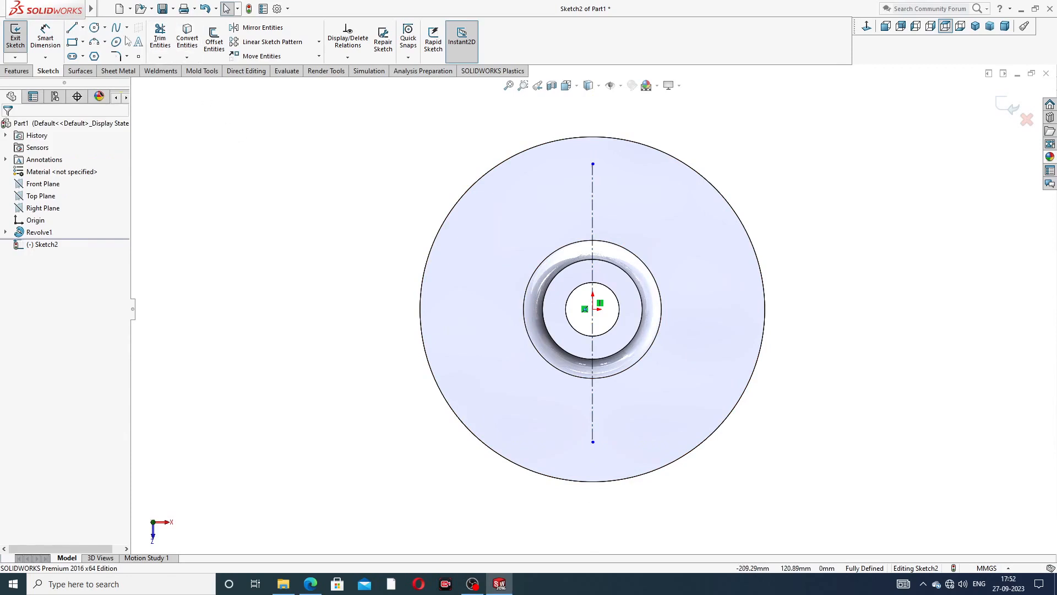
left_click(83, 27)
left_click(97, 56)
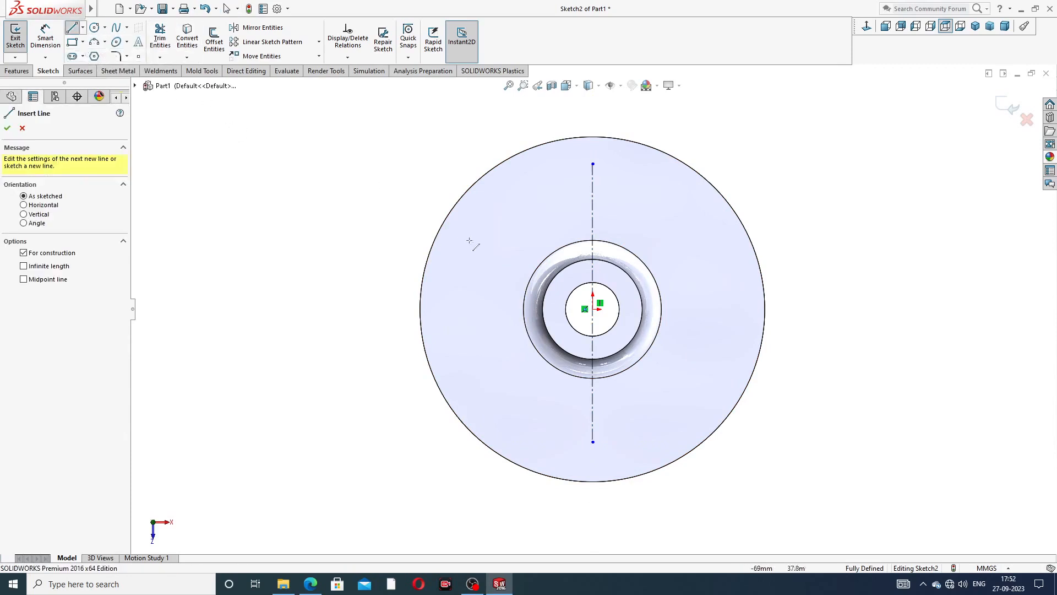
left_click(487, 310)
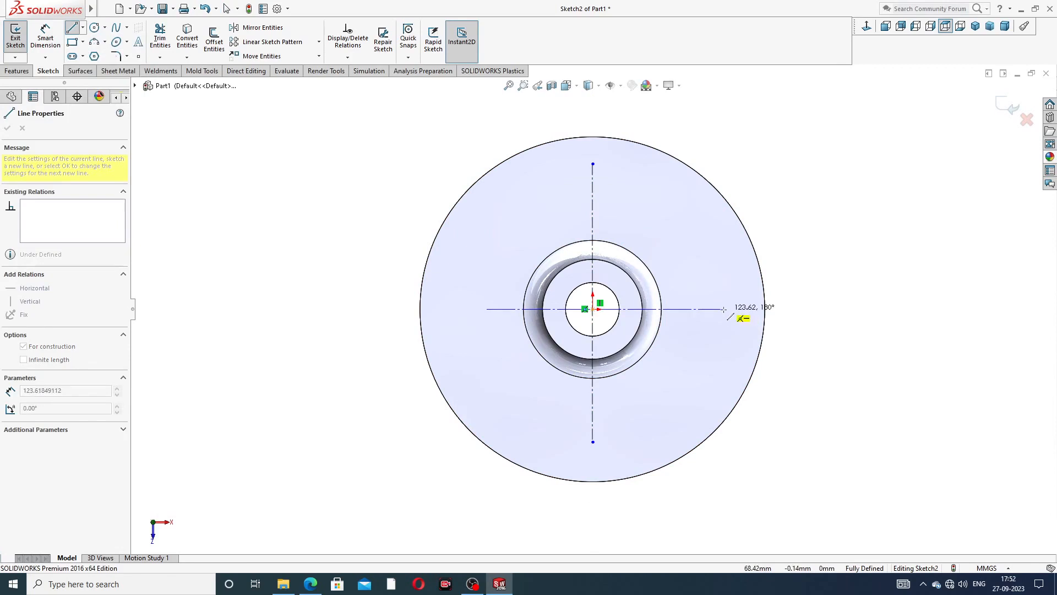
left_click(724, 308)
right_click(775, 194)
left_click(795, 243)
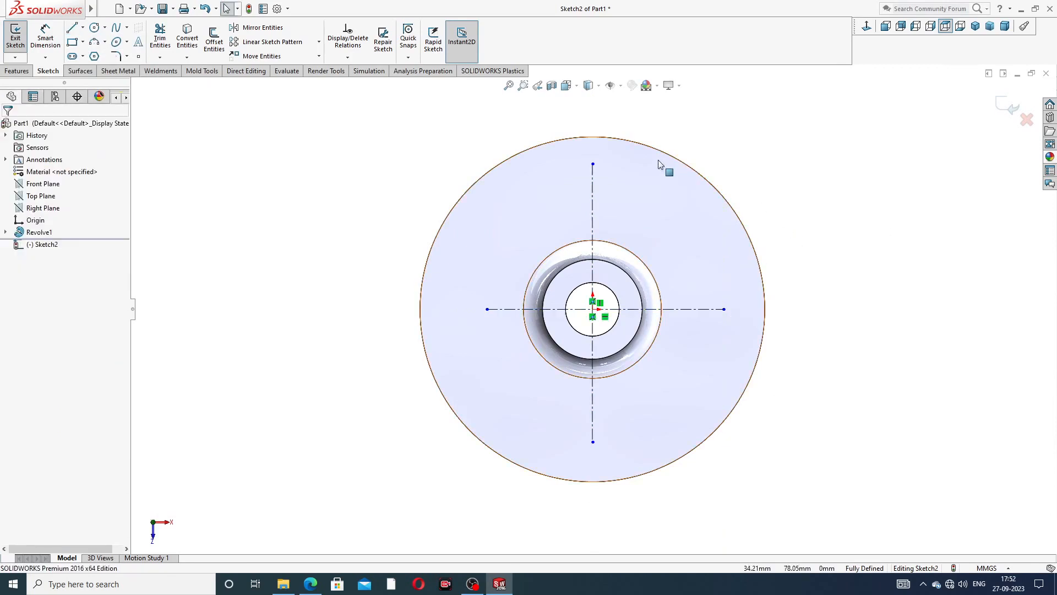
Draw two concentric circles, about 55 and 37 mm in diameter, on the vertical centerline about 56 mm above the origin
left_click(95, 28)
left_click(593, 200)
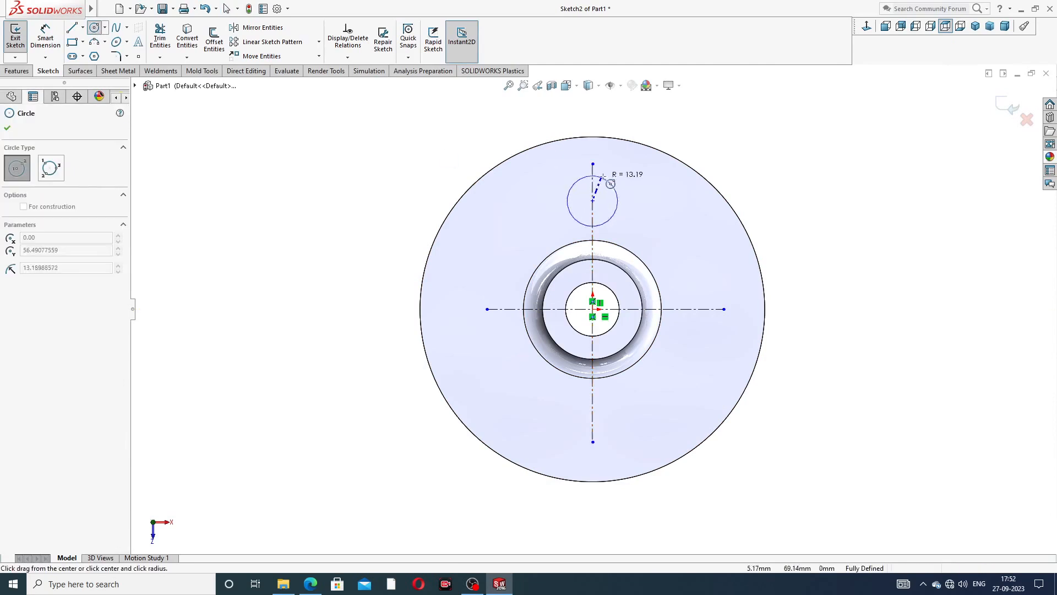
left_click(612, 153)
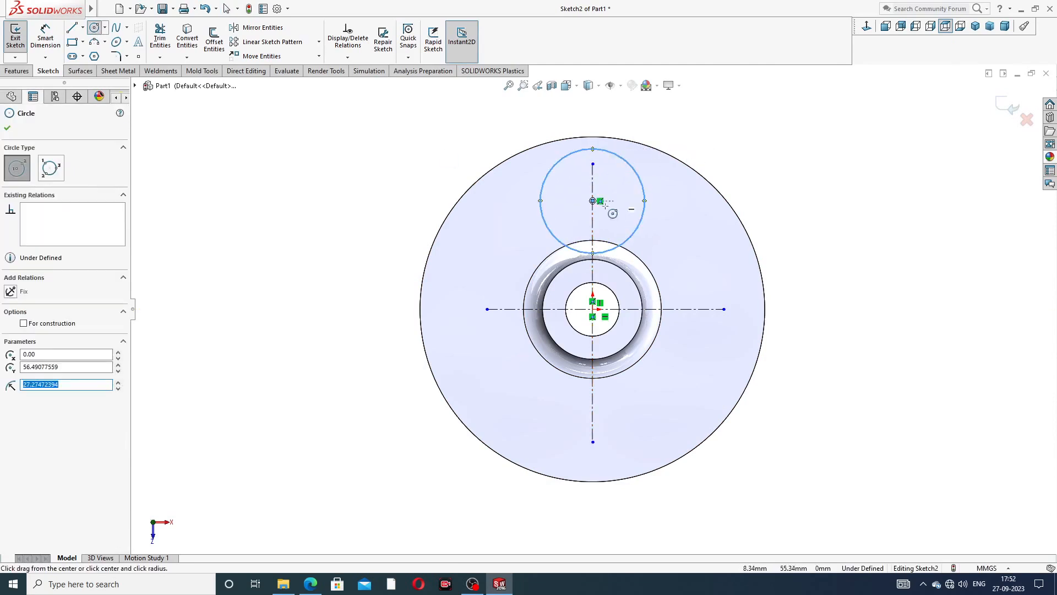
left_click(593, 200)
left_click(617, 176)
right_click(700, 123)
left_click(728, 128)
Dimension the outer circle to a 60 mm diameter and the inner circle to a 24 mm diameter
left_click(49, 43)
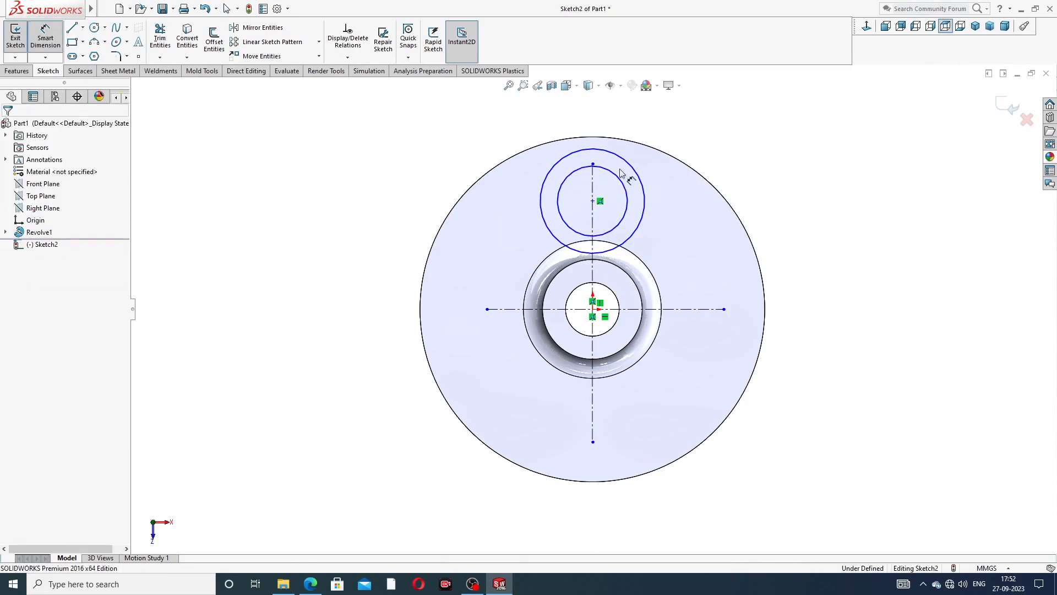
left_click(636, 173)
left_click(692, 140)
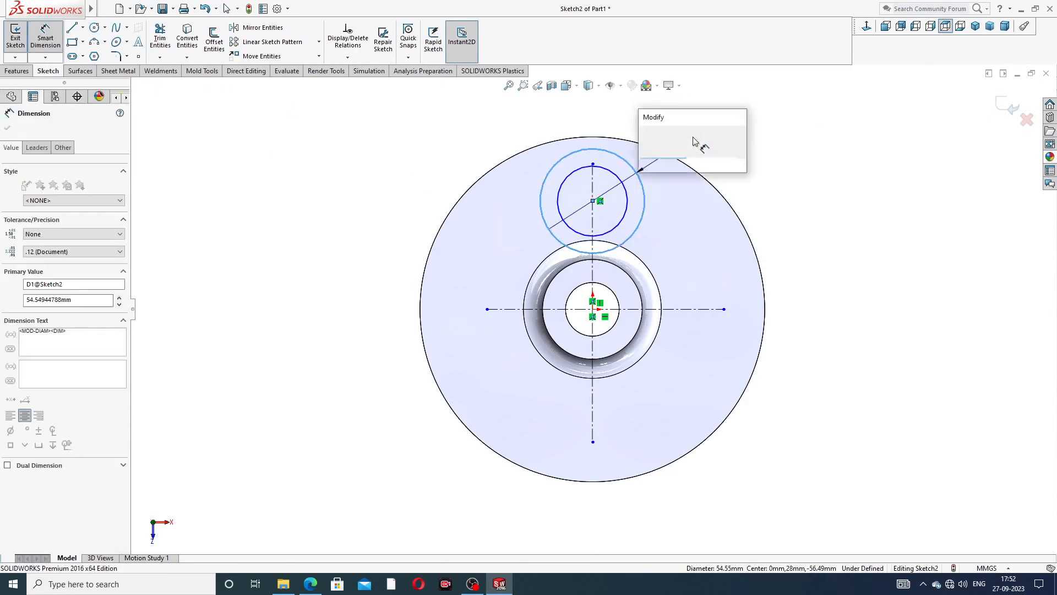
type("60")
left_click(646, 134)
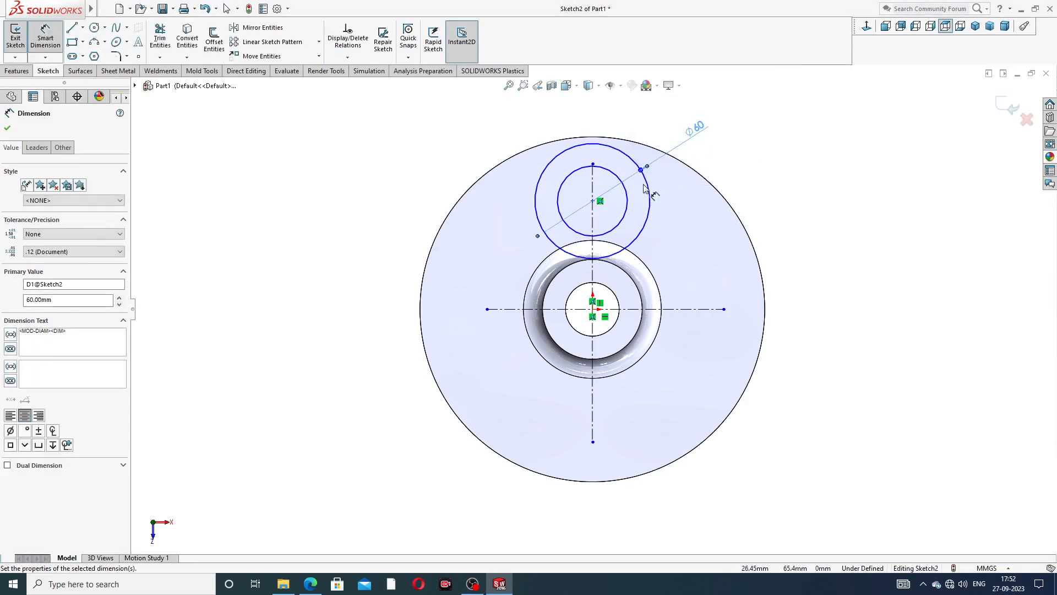
left_click(623, 189)
left_click(675, 113)
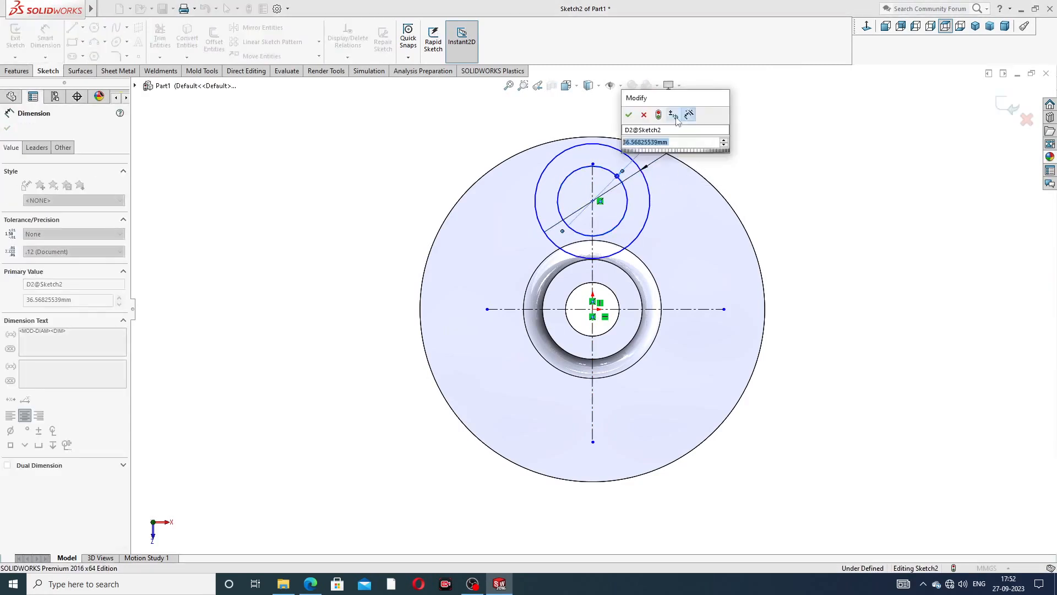
type("24")
key("Return")
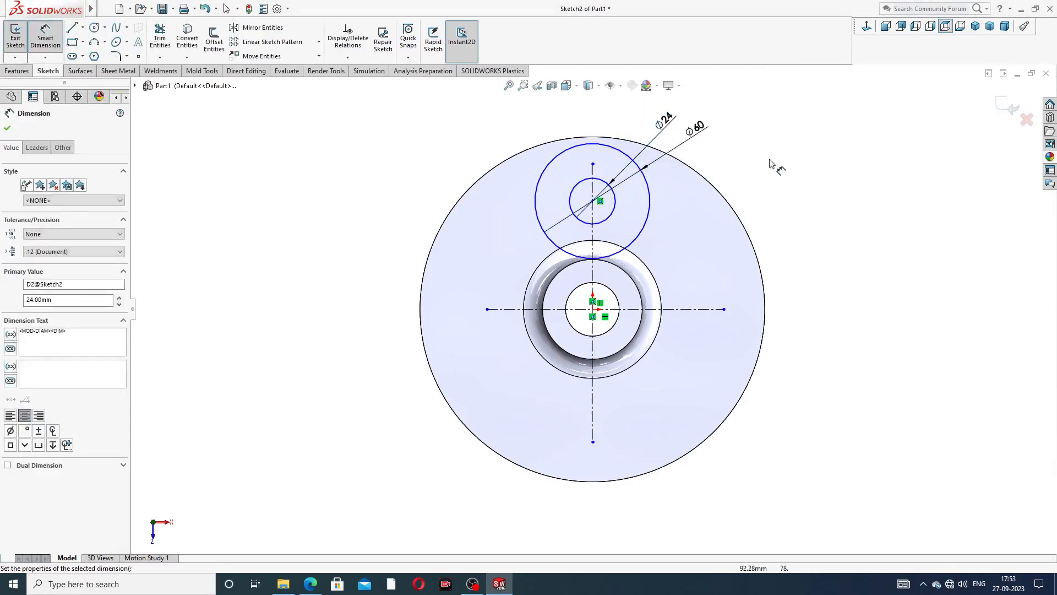
right_click(757, 150)
left_click(792, 162)
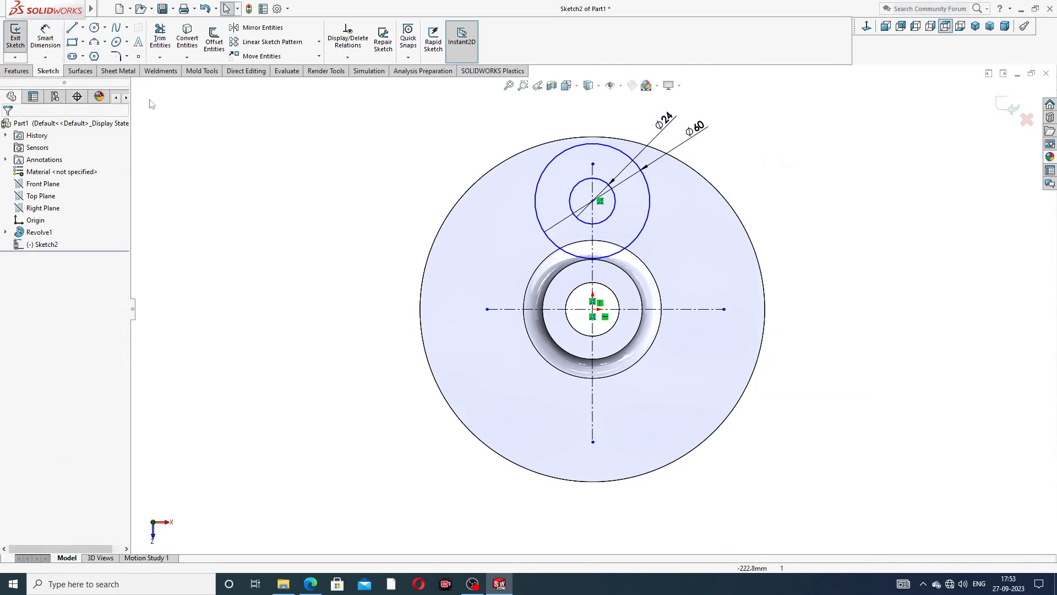
Draw a line about 67 mm long, tangent to the 60 mm circle's right side and ending on the horizontal centerline
left_click(75, 29)
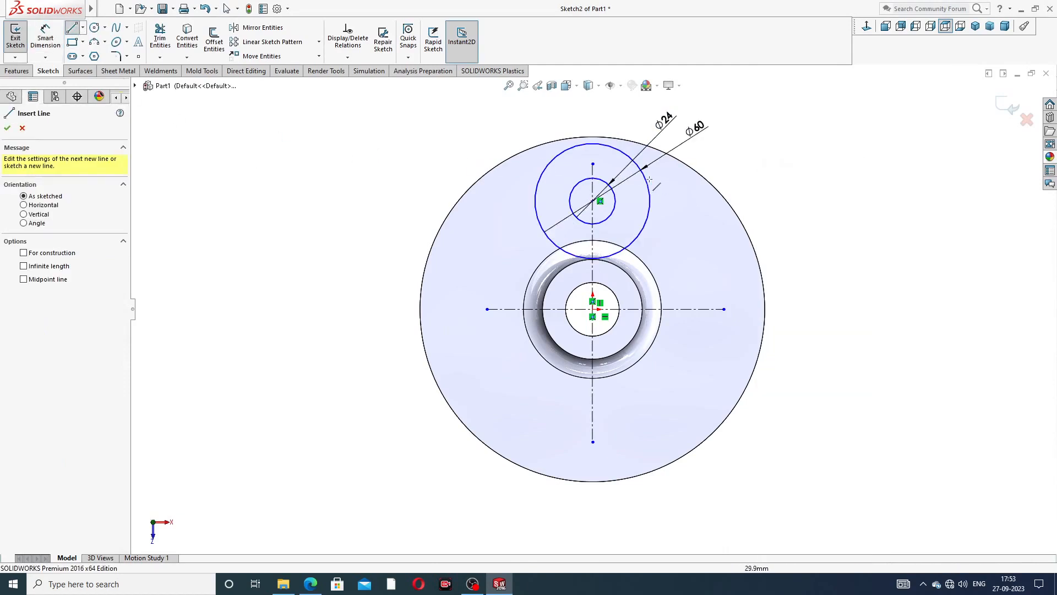
left_click(650, 200)
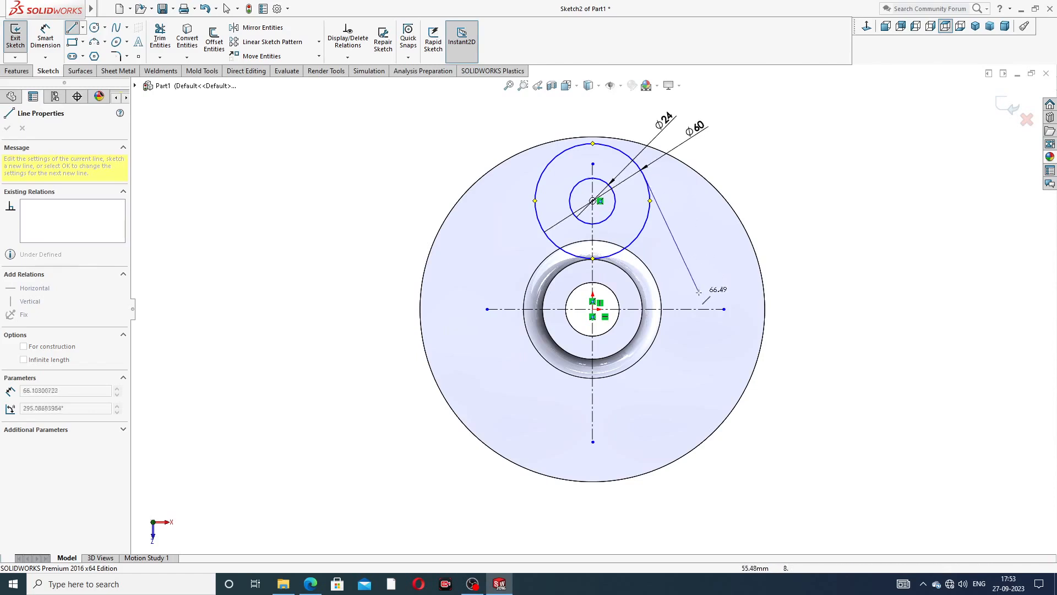
left_click(682, 309)
right_click(719, 212)
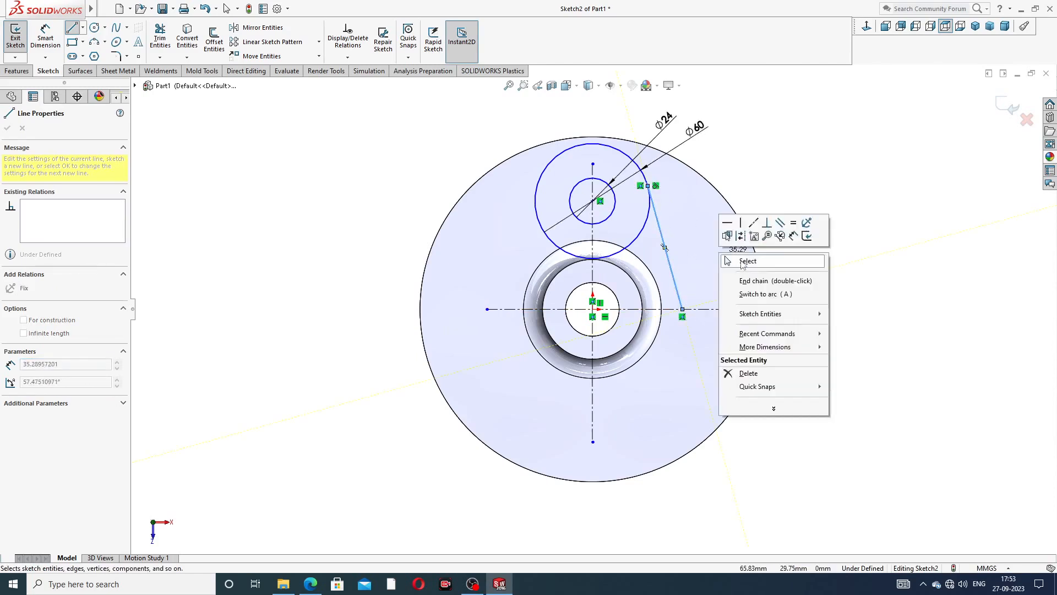
left_click(754, 225)
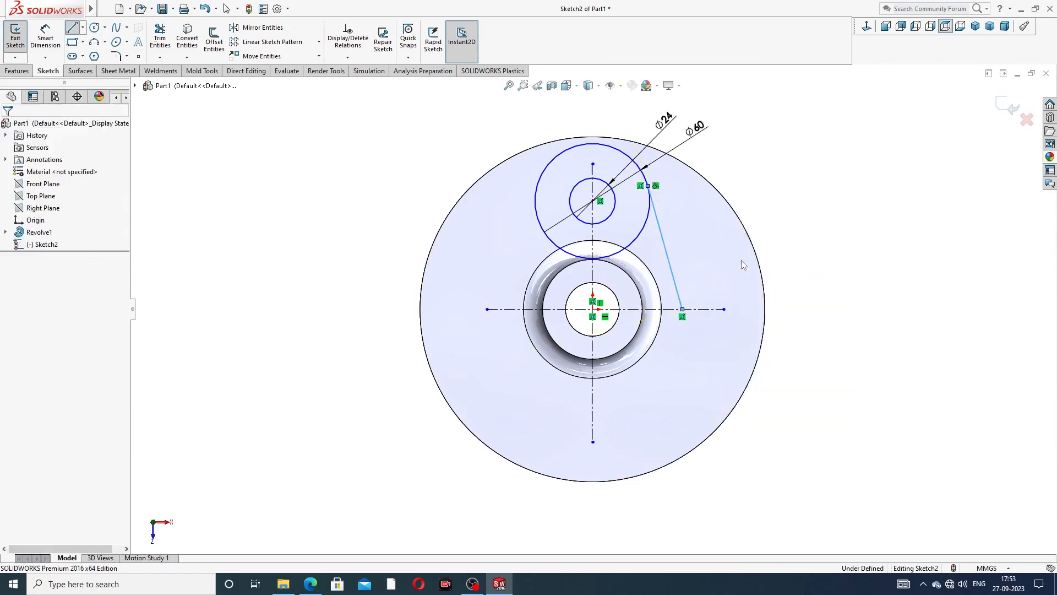
Mirror the tangent line about the vertical centerline
left_click(664, 237)
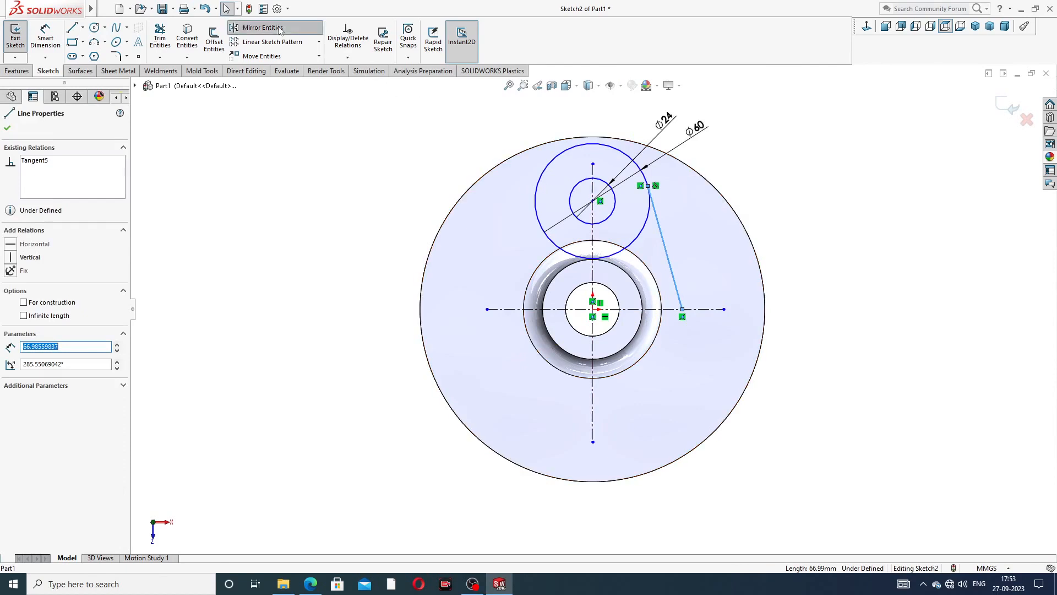
left_click(259, 27)
left_click(101, 257)
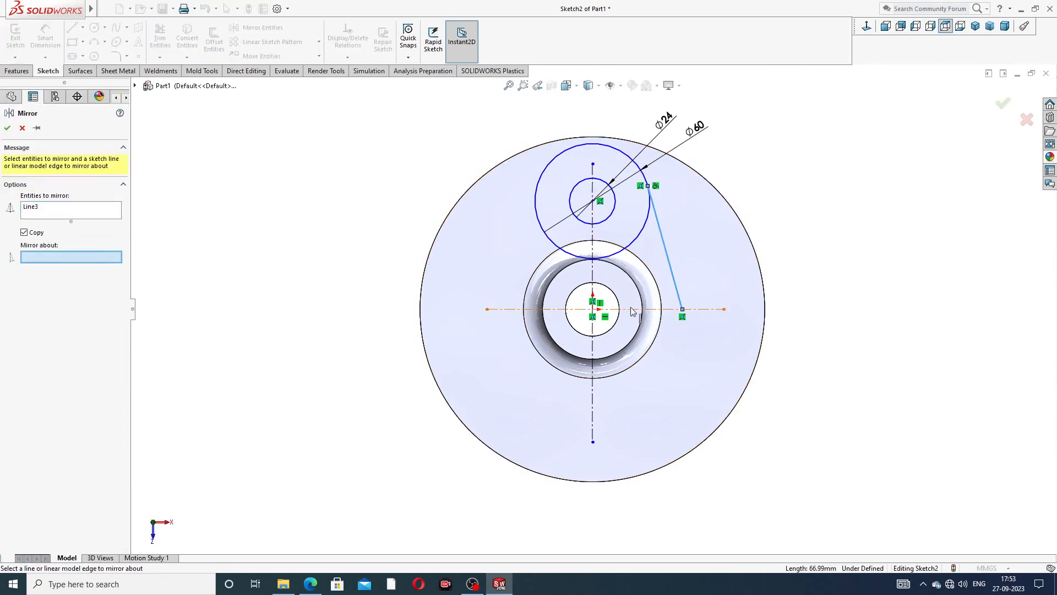
left_click(593, 271)
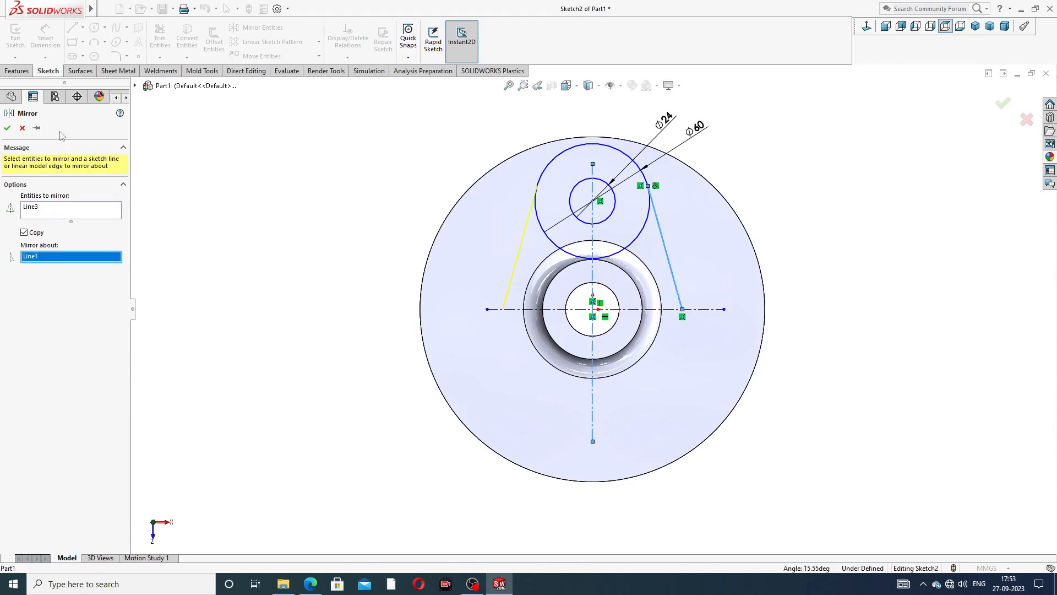
left_click(8, 128)
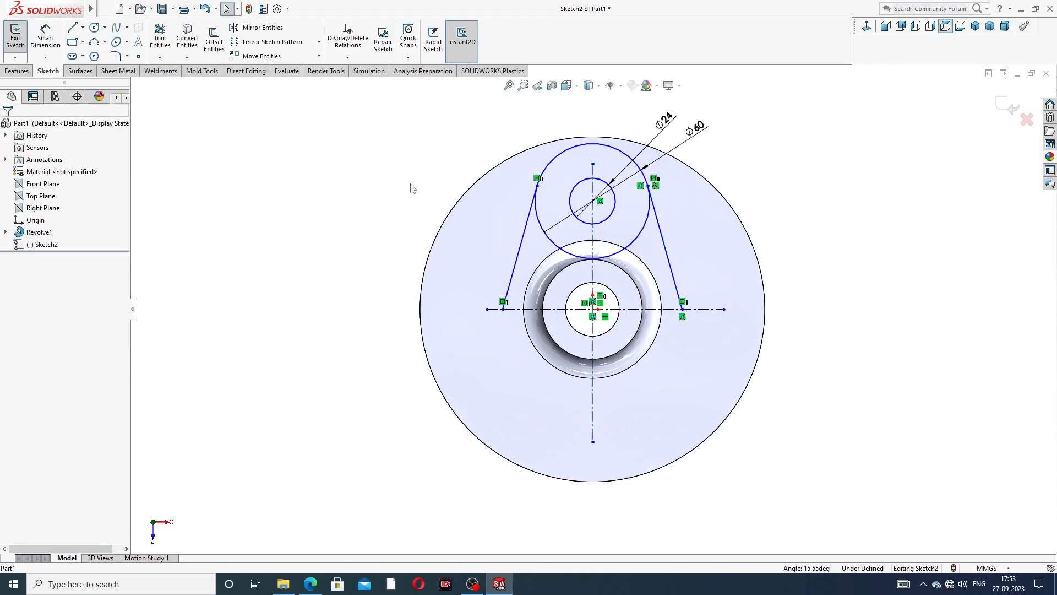
Mirror both circles and both slanted lines about the horizontal centerline
left_click(527, 226)
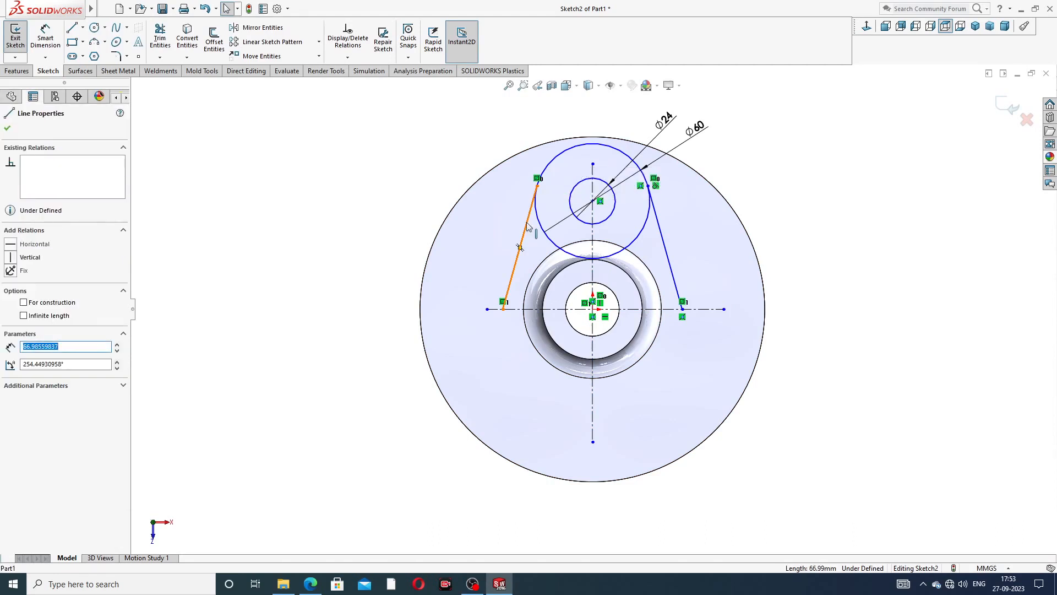
left_click(539, 228, "ctrl")
left_click(582, 223, "ctrl")
left_click(664, 236, "ctrl")
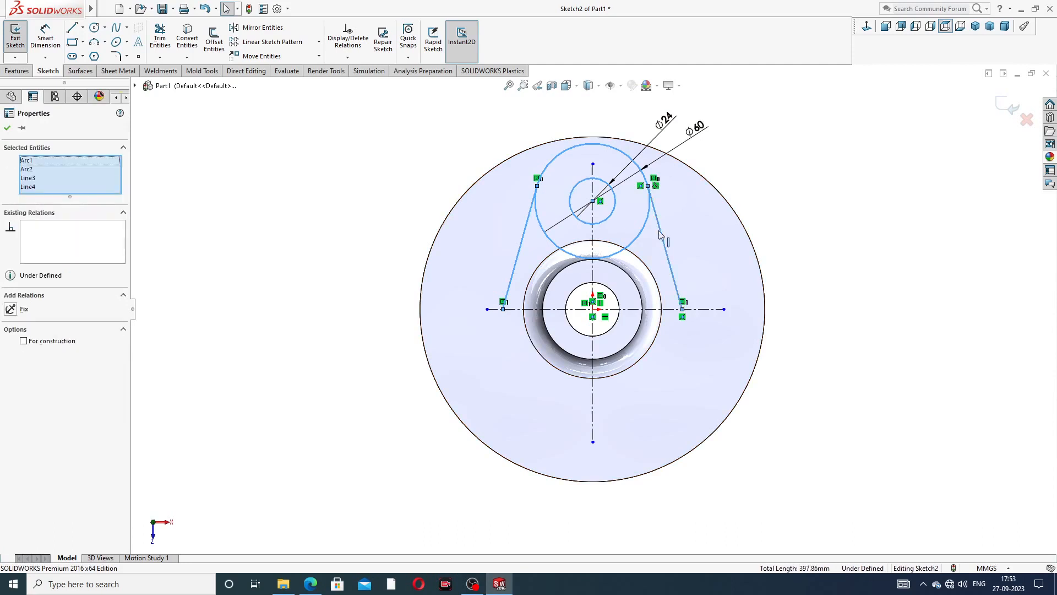
left_click(270, 31)
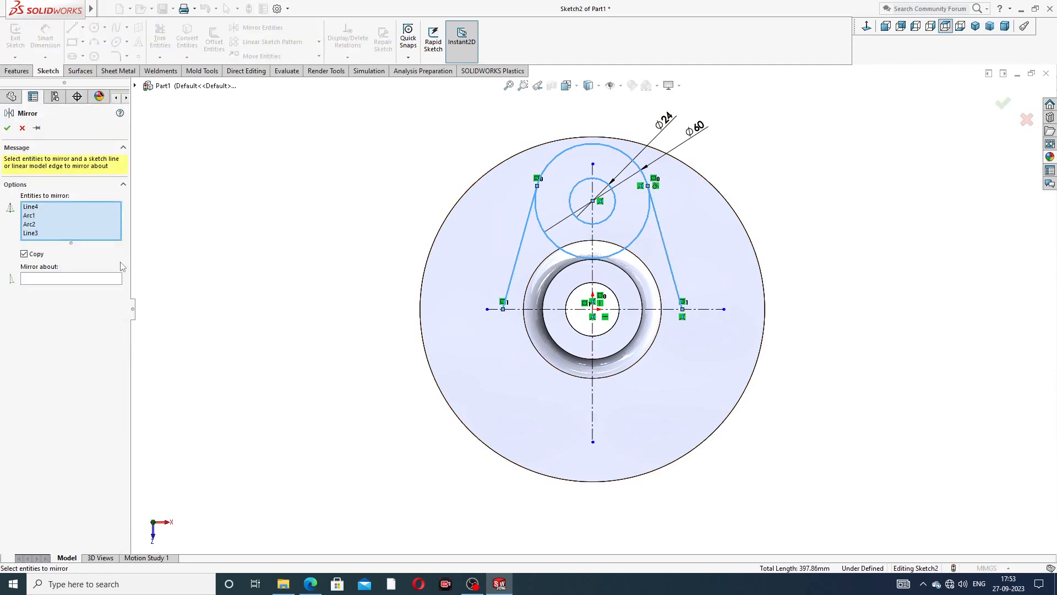
left_click(106, 279)
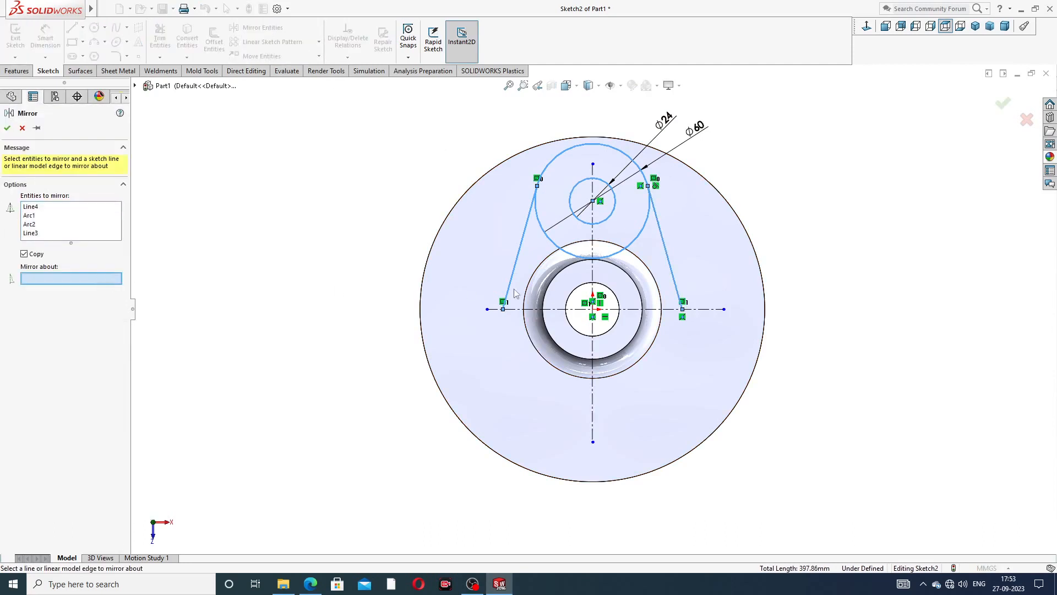
left_click(542, 310)
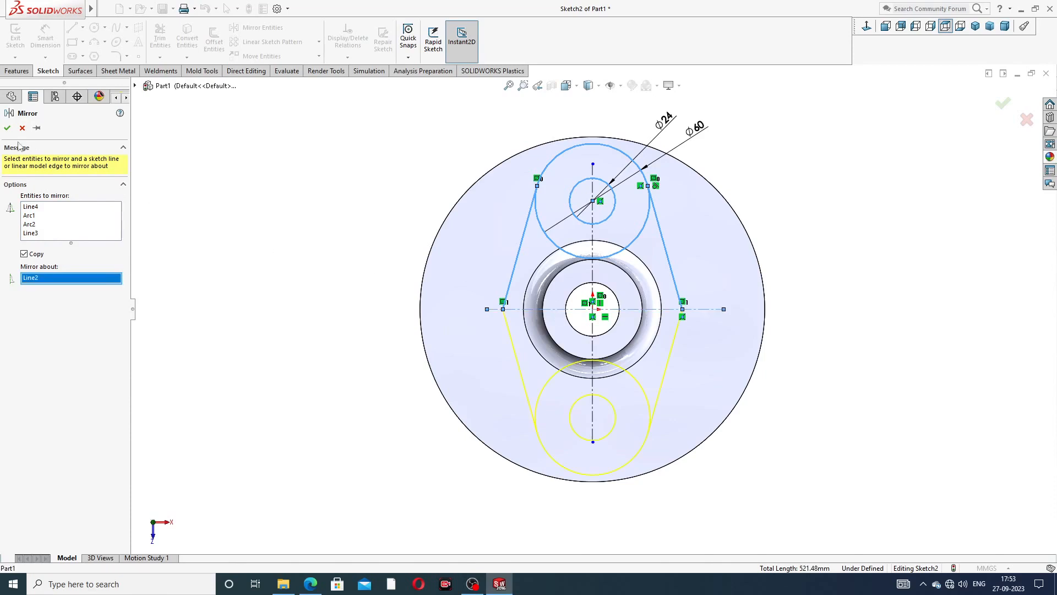
left_click(7, 128)
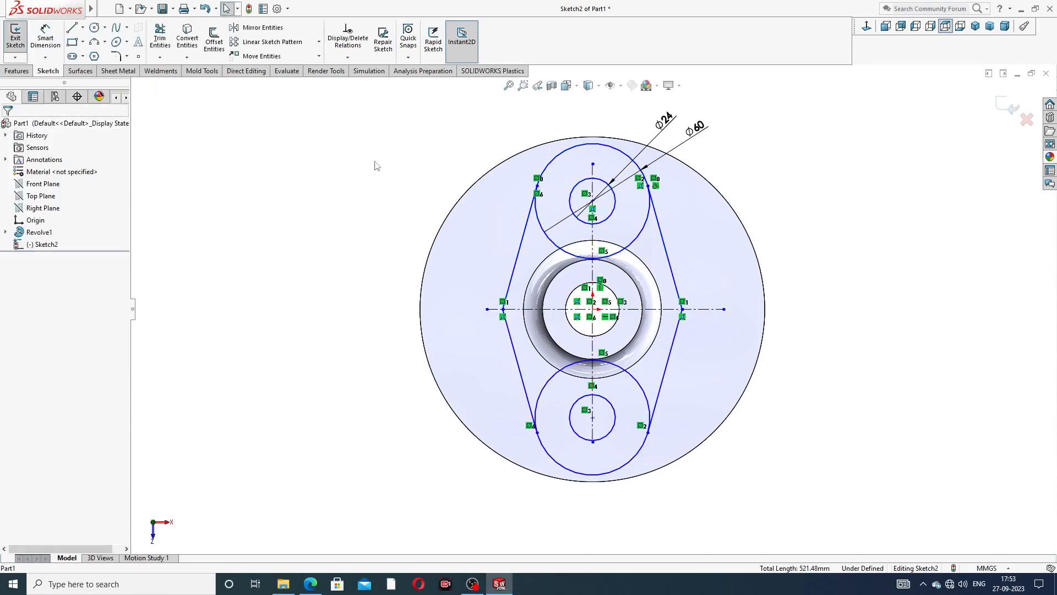
Dimension the vertical distance between the upper and lower circle centers to 120 mm
left_click(45, 37)
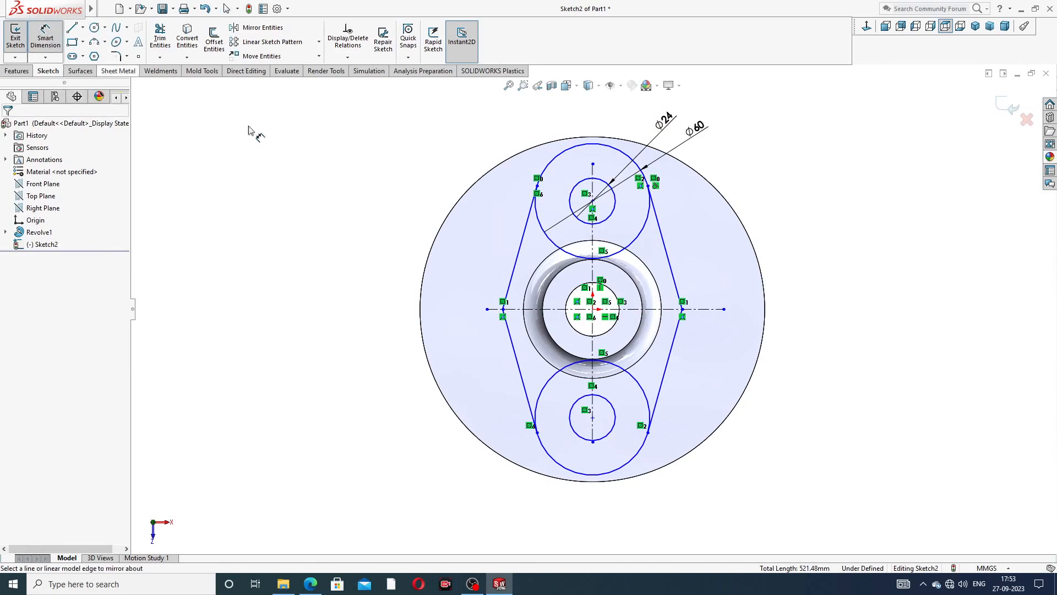
left_click(593, 202)
left_click(593, 418)
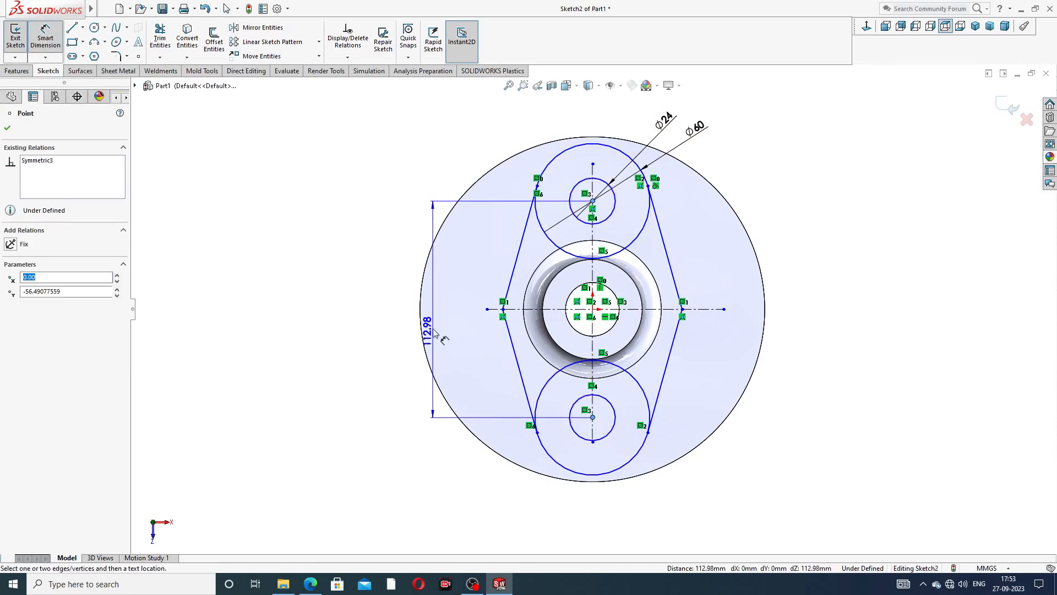
left_click(405, 306)
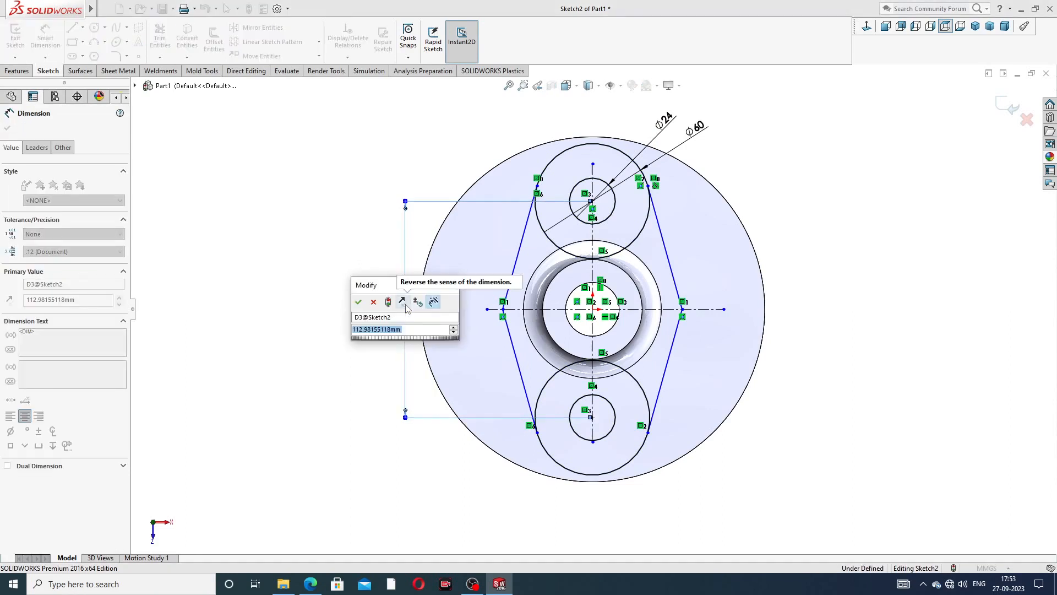
type("120")
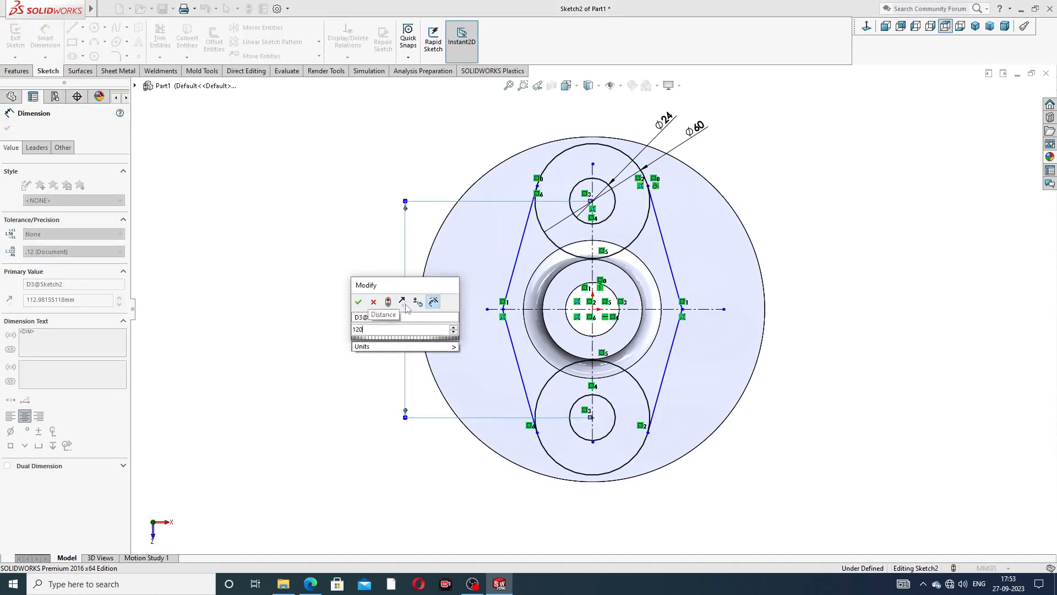
key("Return")
left_click(844, 190)
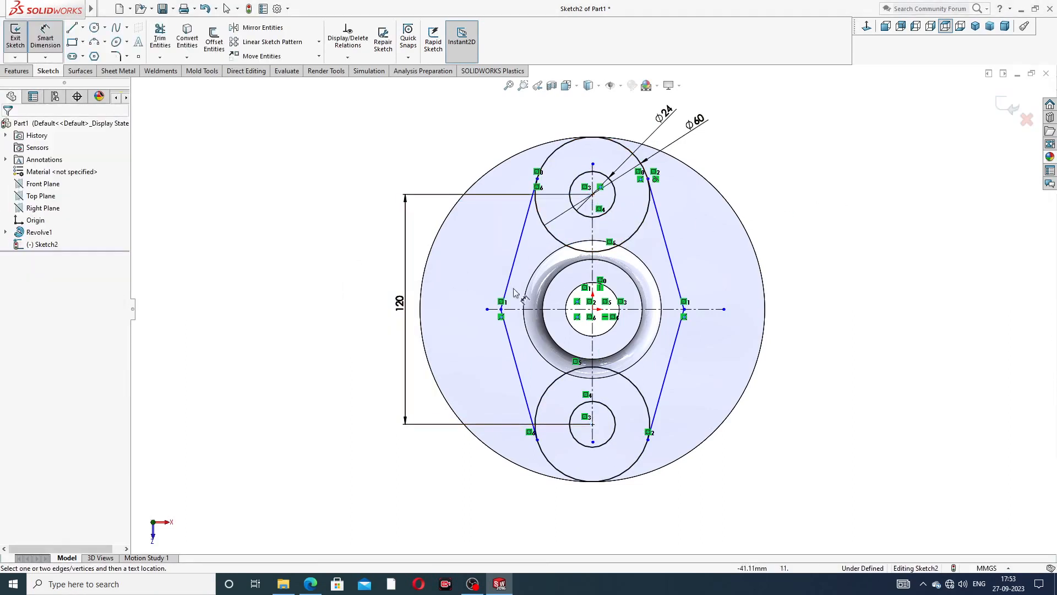
Set the width between the outline's two side corners on the horizontal centerline to 76 mm
left_click(501, 309)
left_click(684, 309)
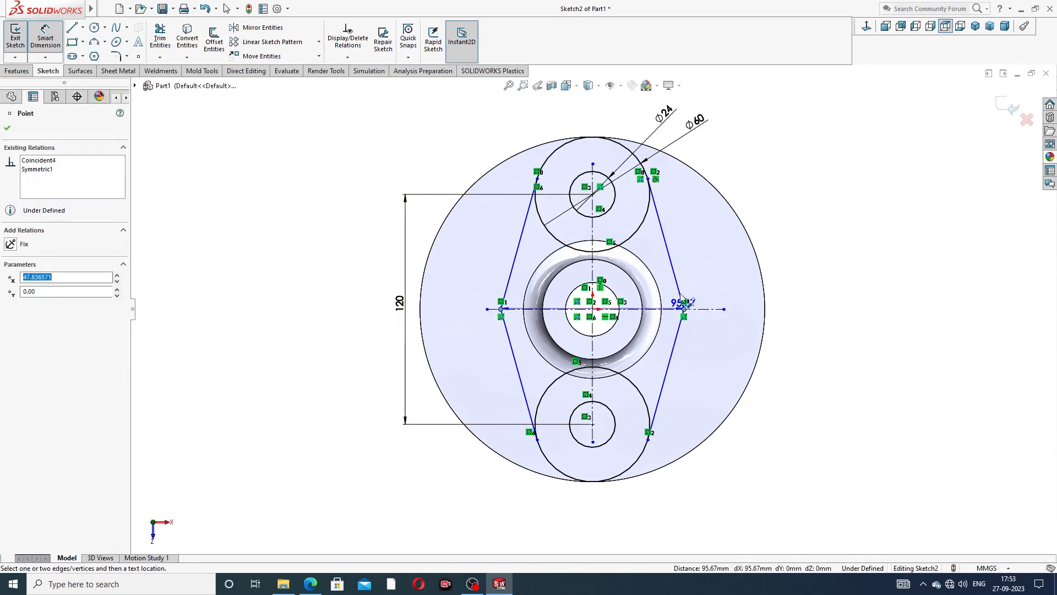
left_click(619, 124)
type("76")
key("Return")
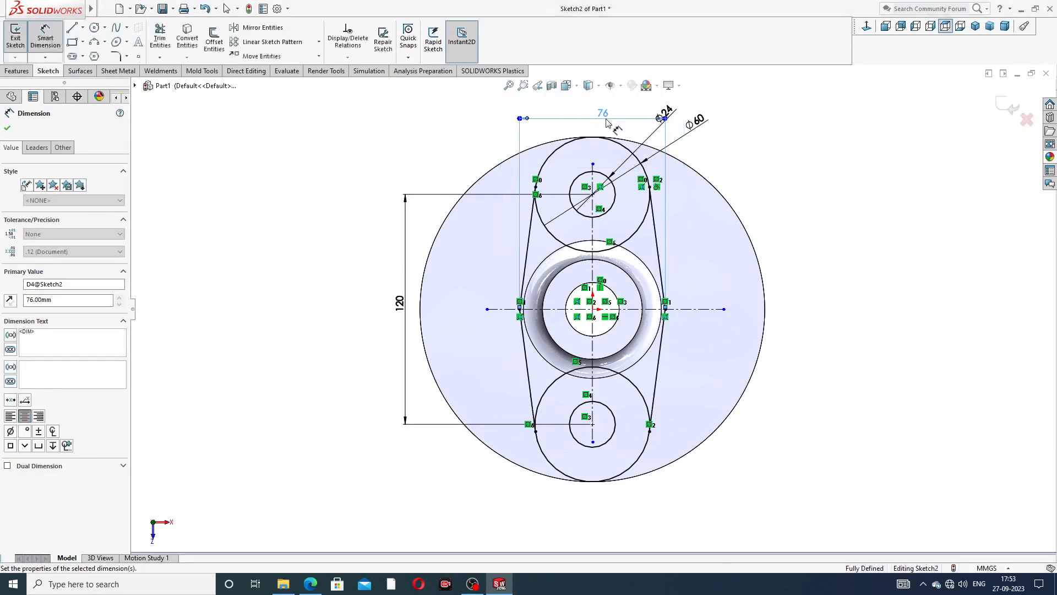
left_click(771, 185)
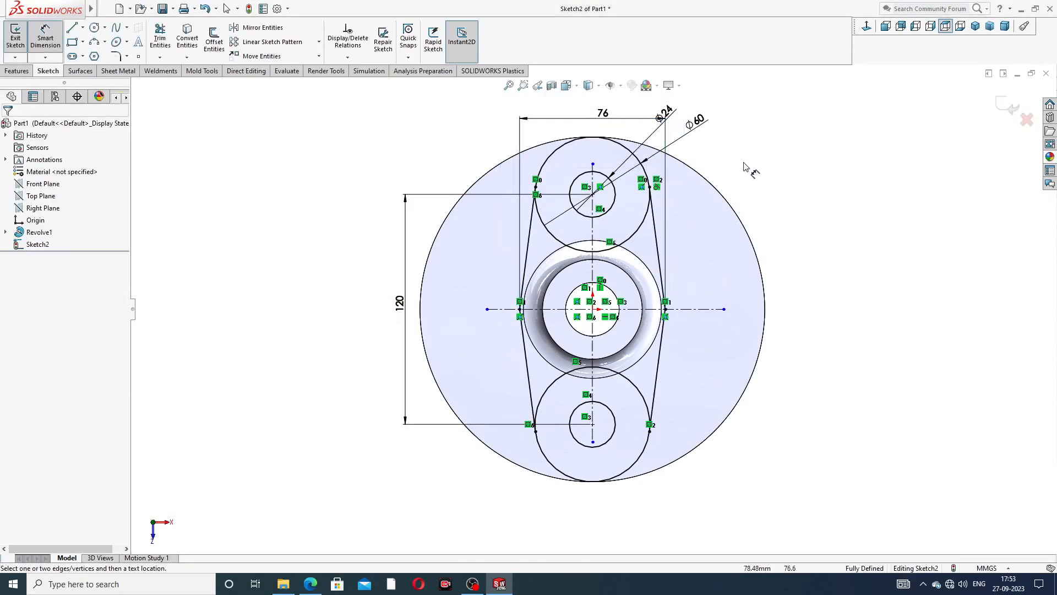
right_click(796, 157)
left_click(826, 164)
scroll(719, 189, "up", 2)
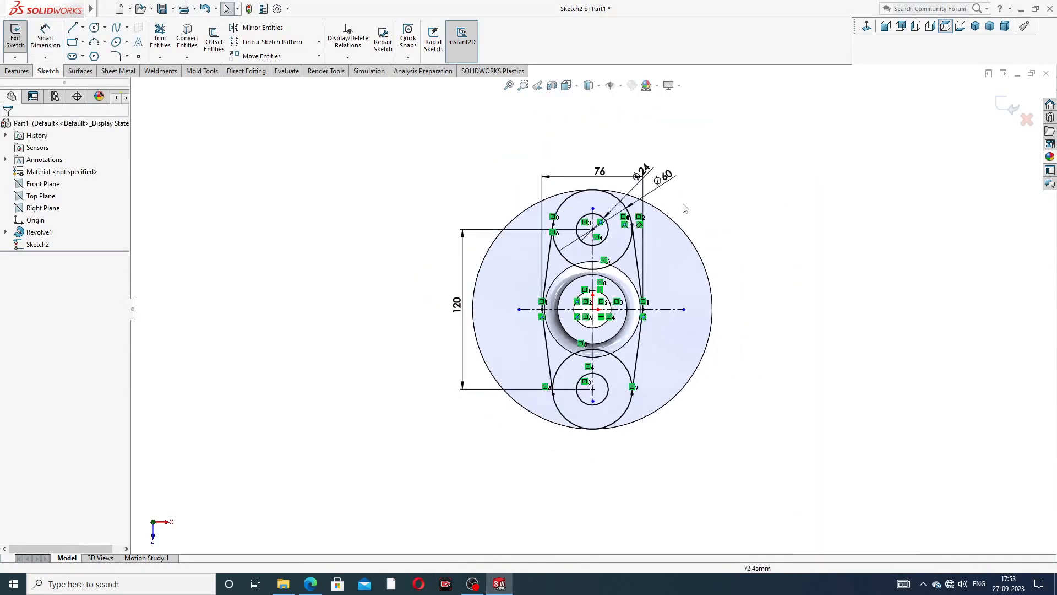
Reposition the 76 mm width, 24 mm diameter and 120 mm center-distance dimension labels farther away from the bridge outline
scroll(666, 191, "down", 2)
left_click_drag(573, 170, 571, 152)
left_click_drag(663, 175, 670, 152)
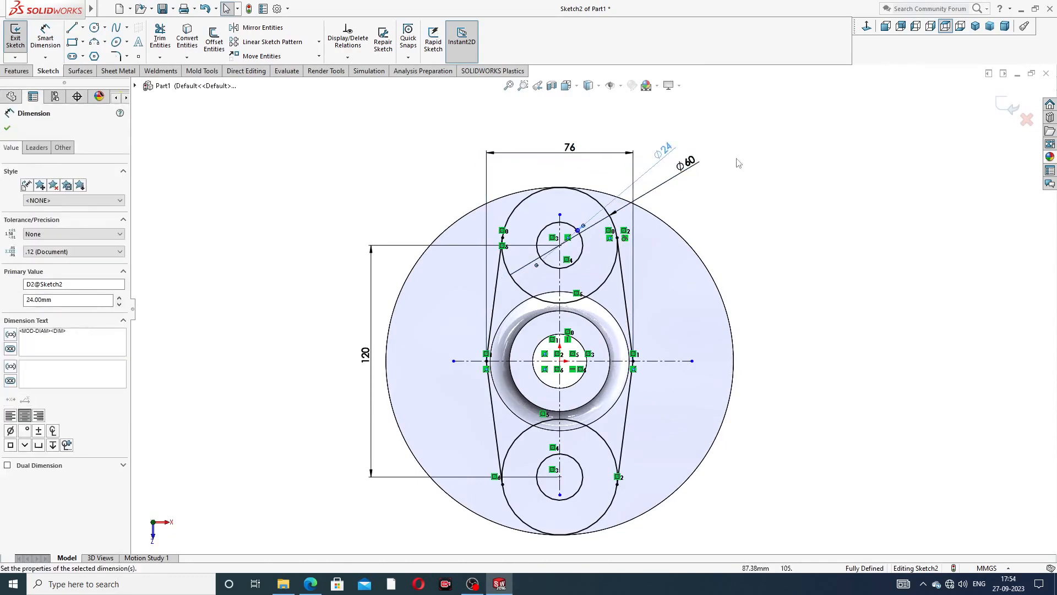
left_click(762, 160)
left_click_drag(365, 357, 358, 342)
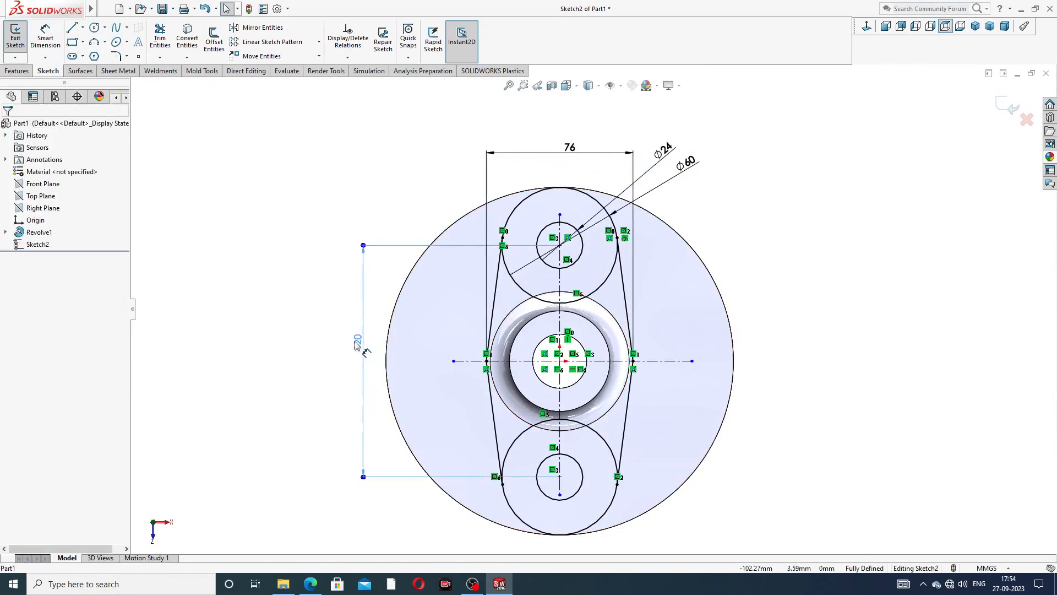
left_click(746, 239)
scroll(582, 396, "up", 1)
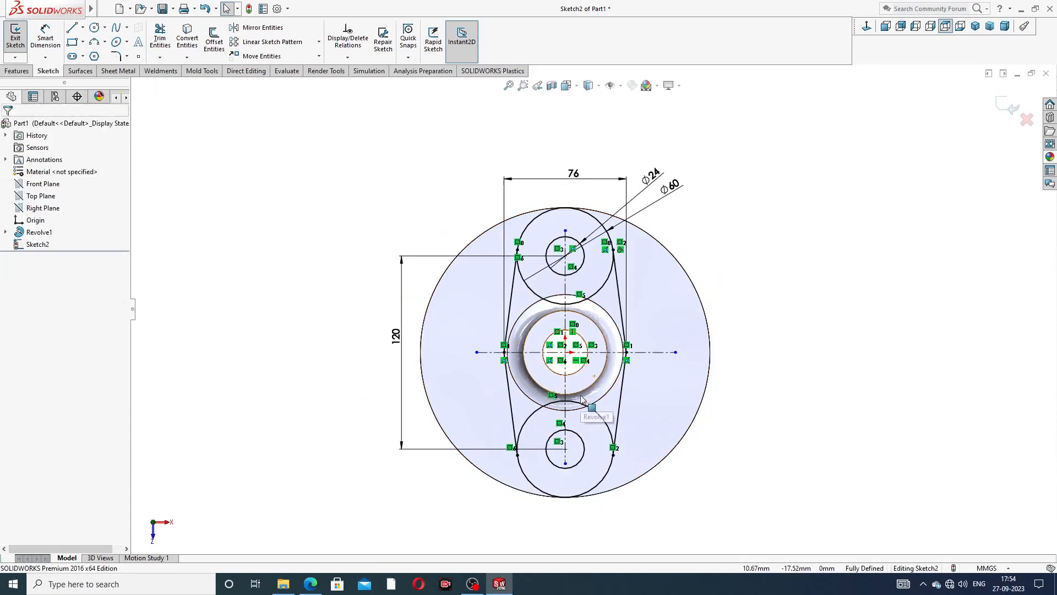
scroll(566, 384, "down", 1)
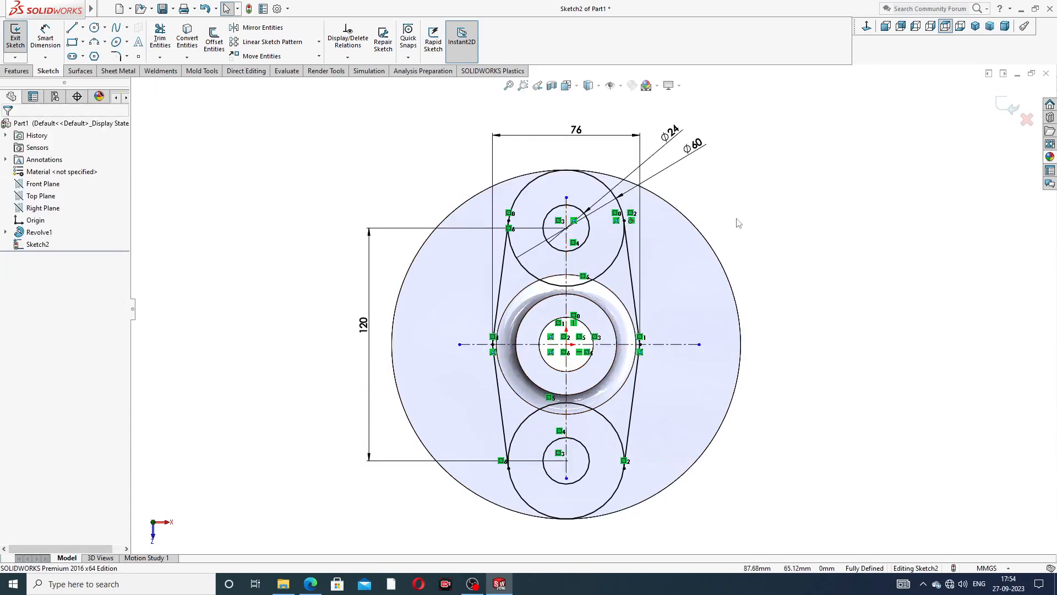
scroll(642, 300, "up", 1)
scroll(588, 380, "down", 1)
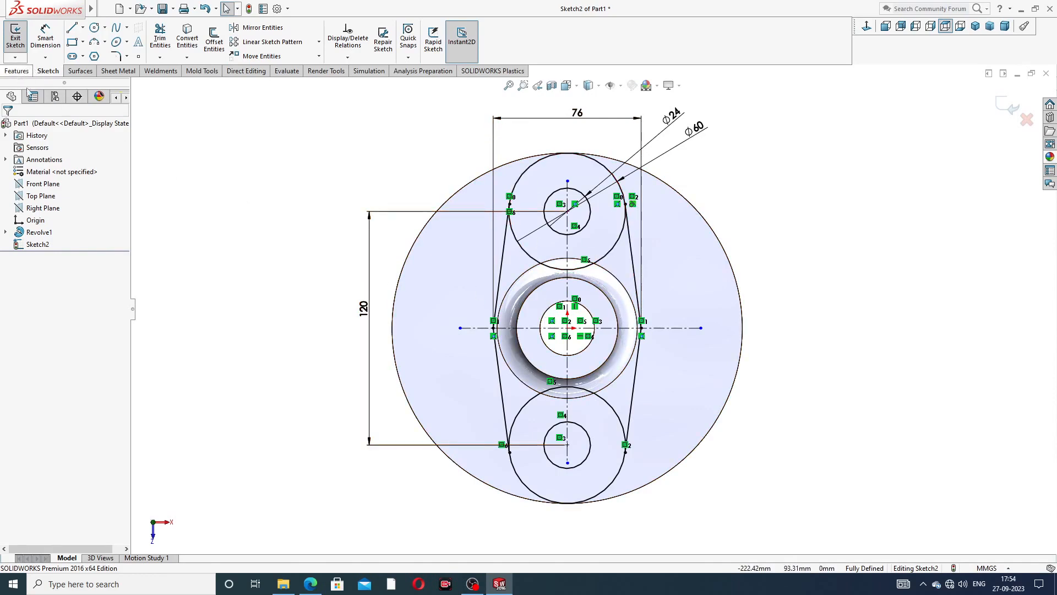
Extrude-cut the two side regions outside the bridge outline and the two 24 mm circles Through All of the disc
left_click(310, 585)
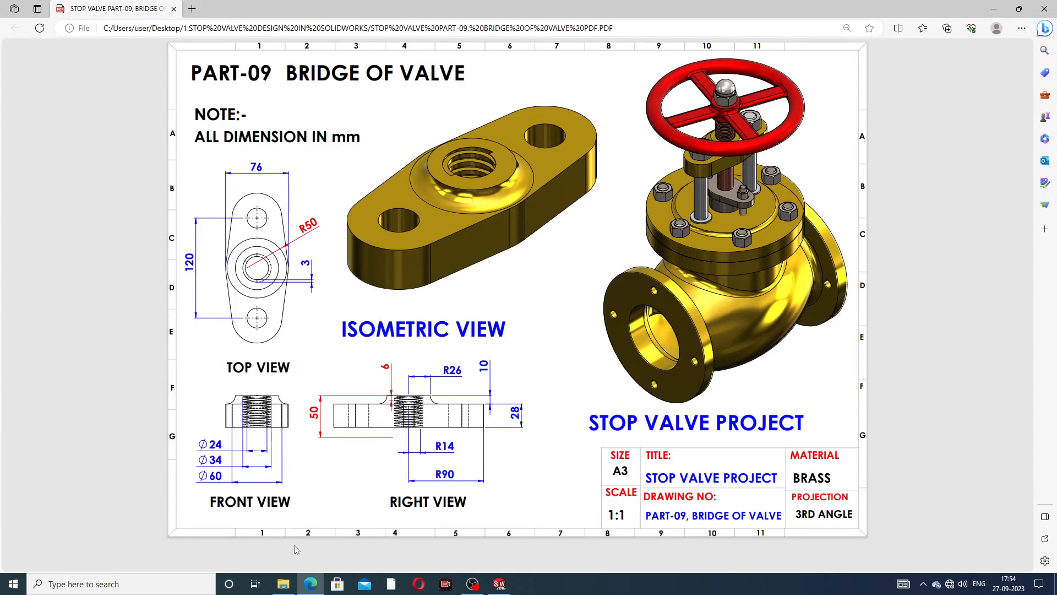
left_click(310, 584)
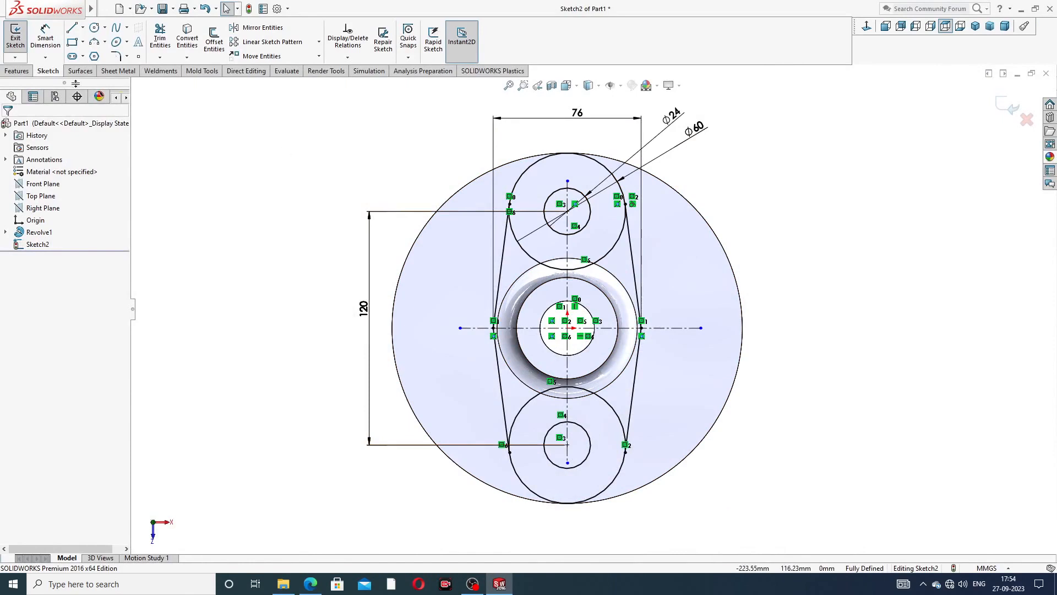
left_click(16, 71)
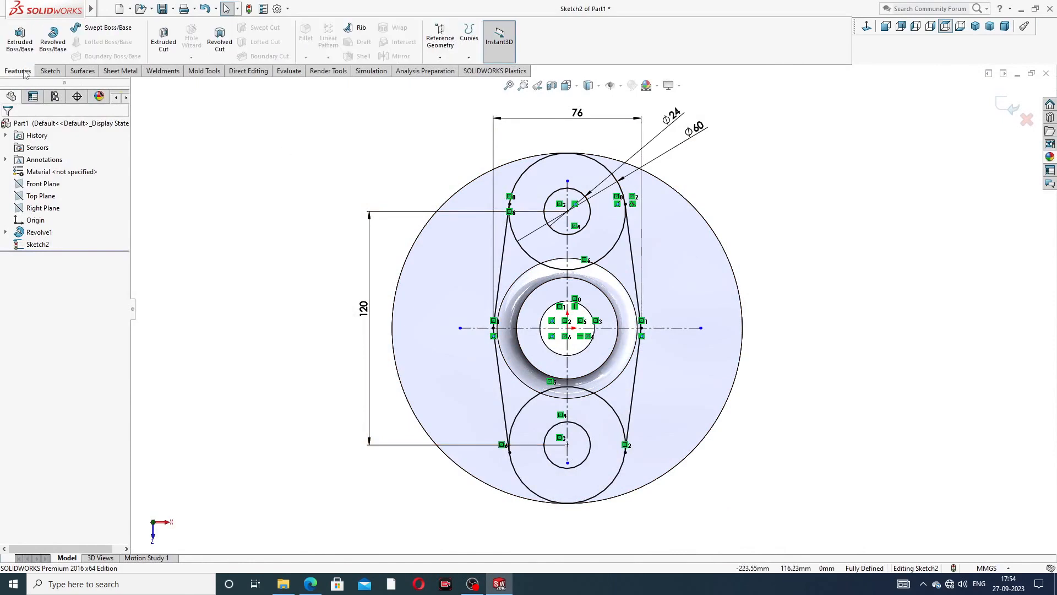
left_click(164, 43)
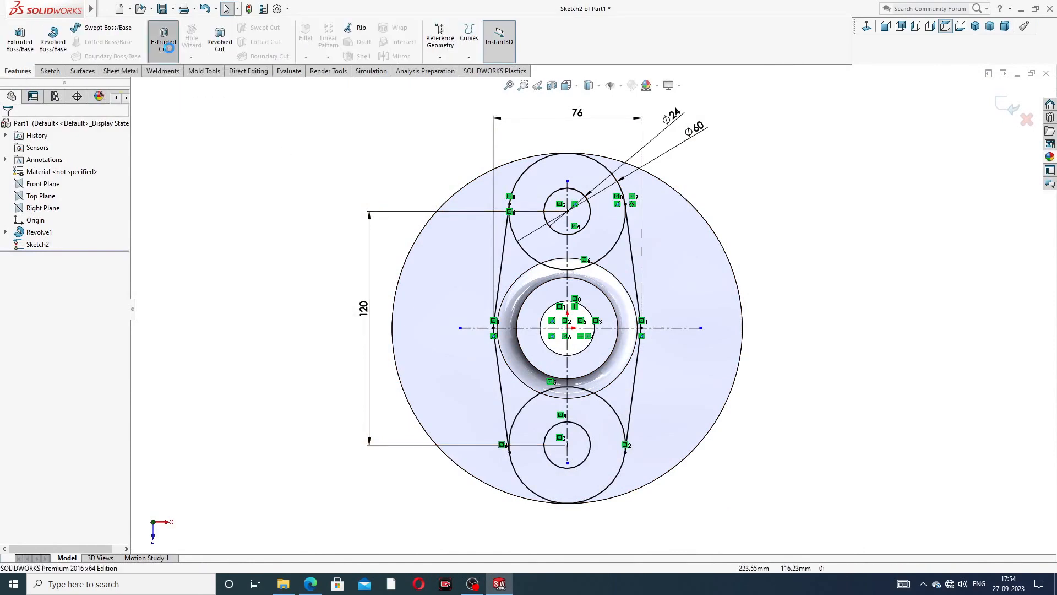
left_click(671, 266)
left_click(449, 276)
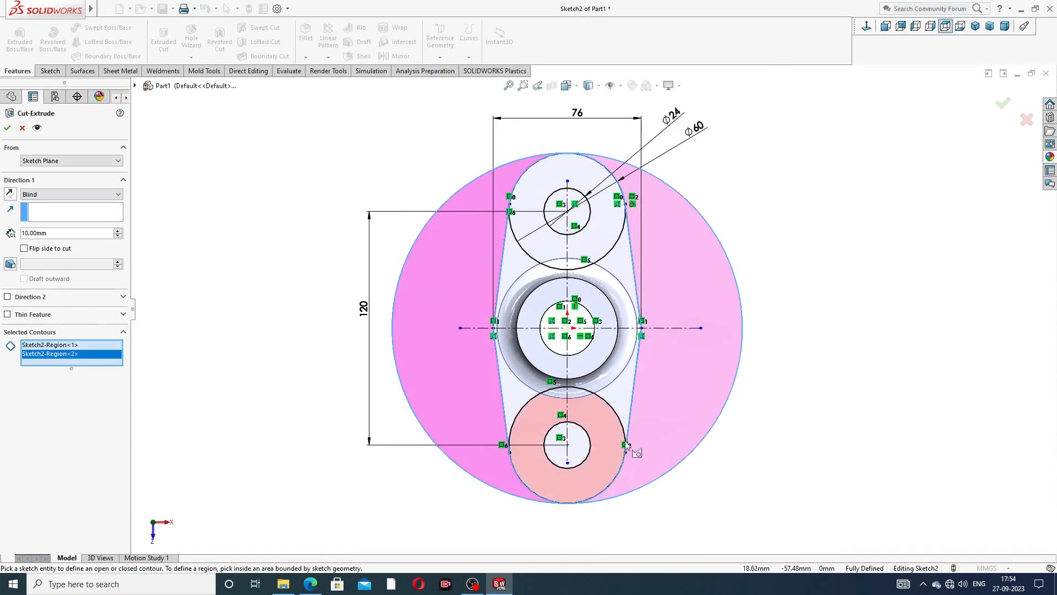
middle_click_drag(679, 445, 669, 380)
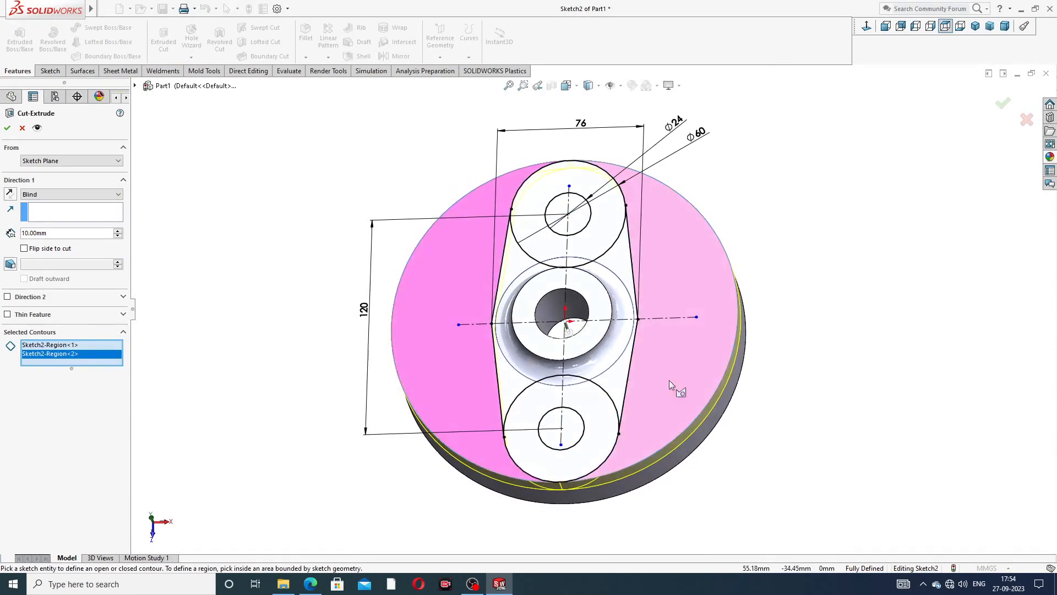
left_click(578, 426)
left_click(588, 221)
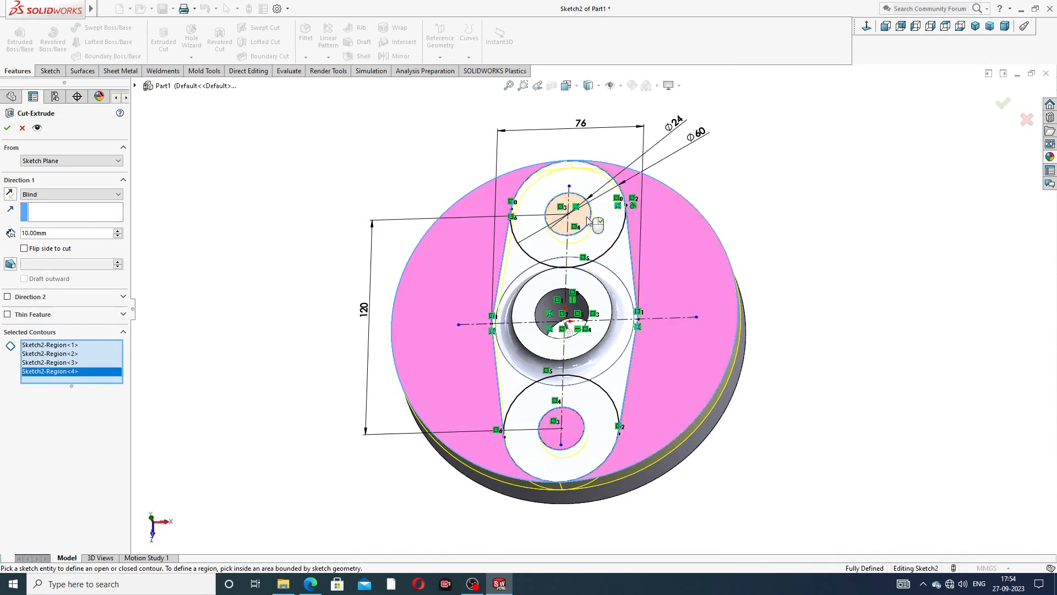
left_click(63, 195)
left_click(47, 211)
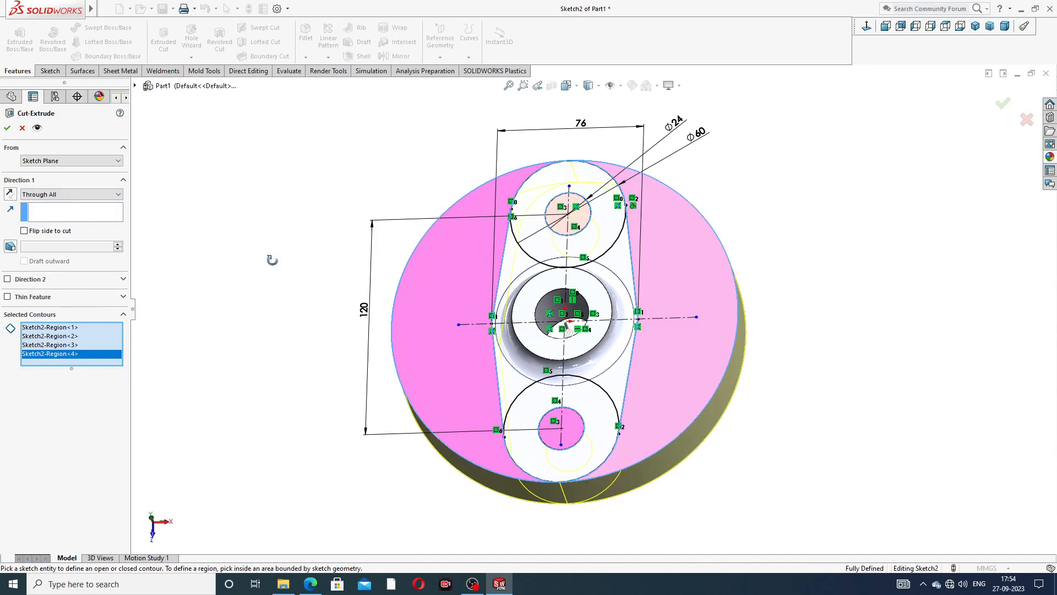
middle_click_drag(274, 266, 283, 206)
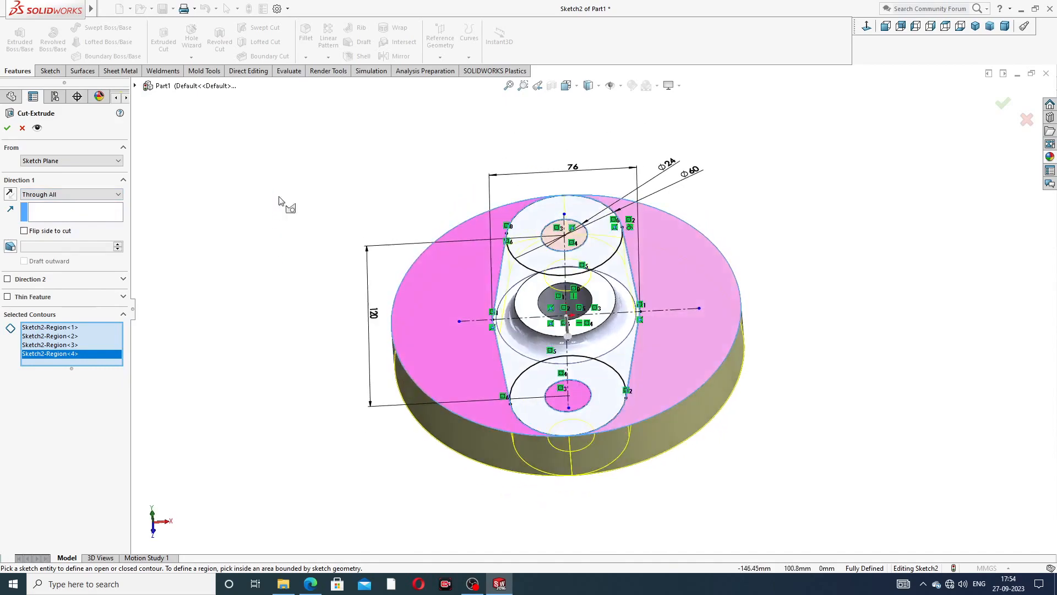
left_click(8, 129)
Fillet the two vertical corner edges midway along the bridge's long sides with a 50 mm radius
middle_click_drag(721, 180, 609, 288)
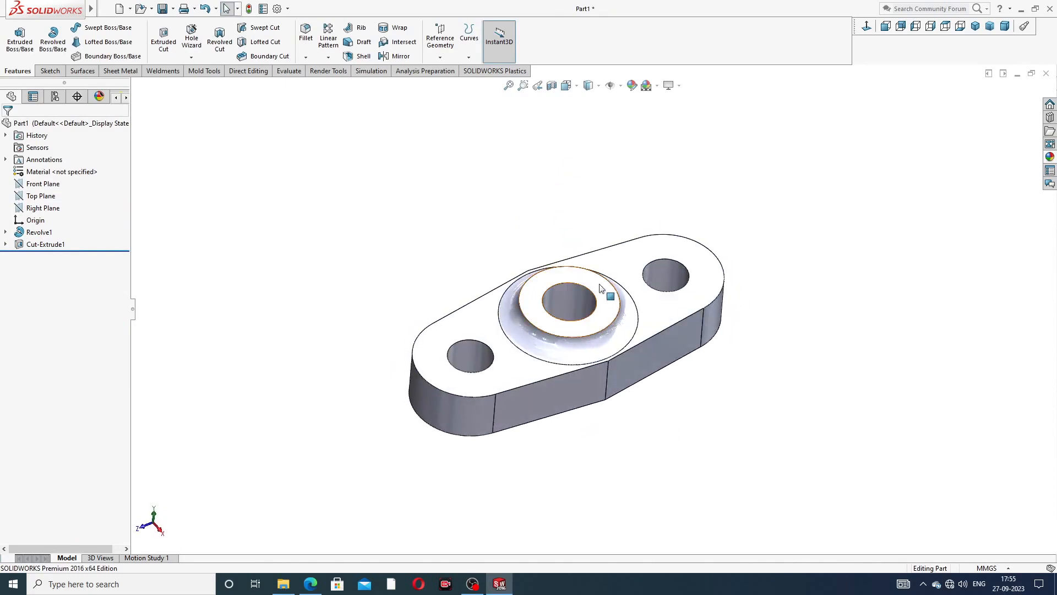
scroll(563, 394, "down", 2)
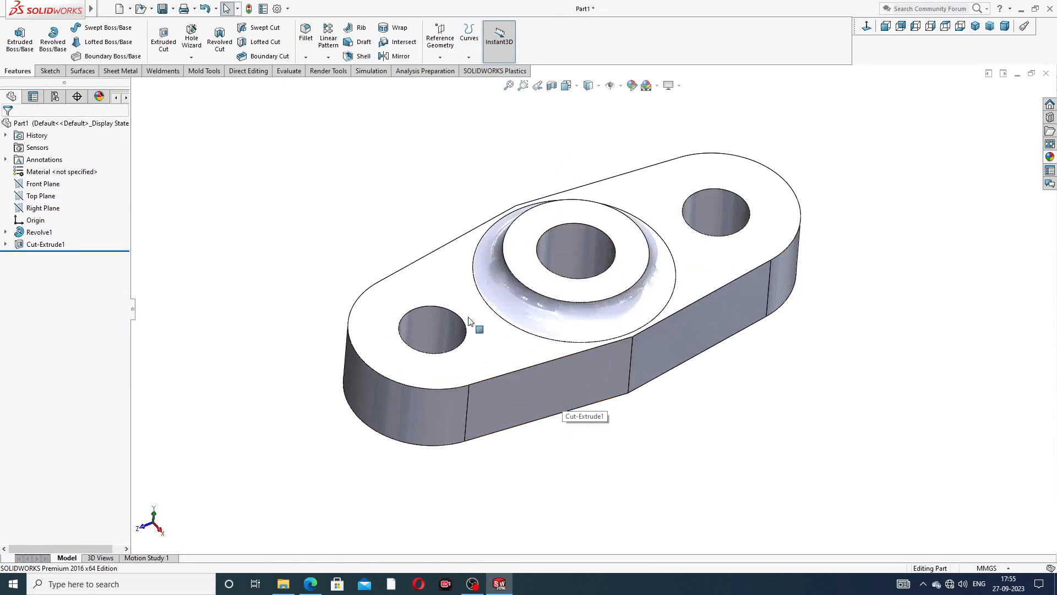
left_click(306, 58)
left_click(324, 68)
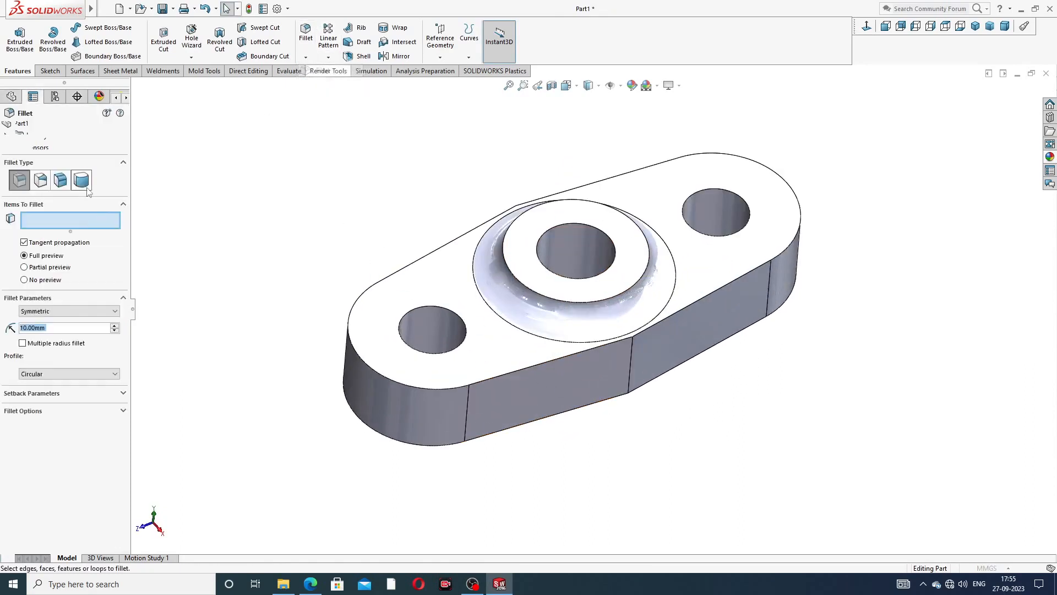
type("5")
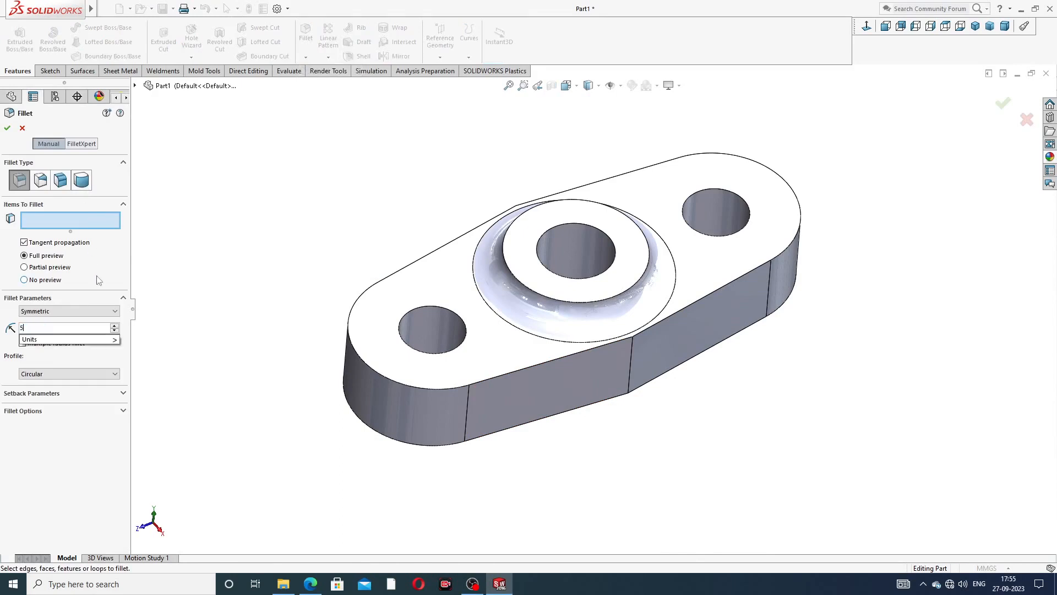
type("0")
key("Return")
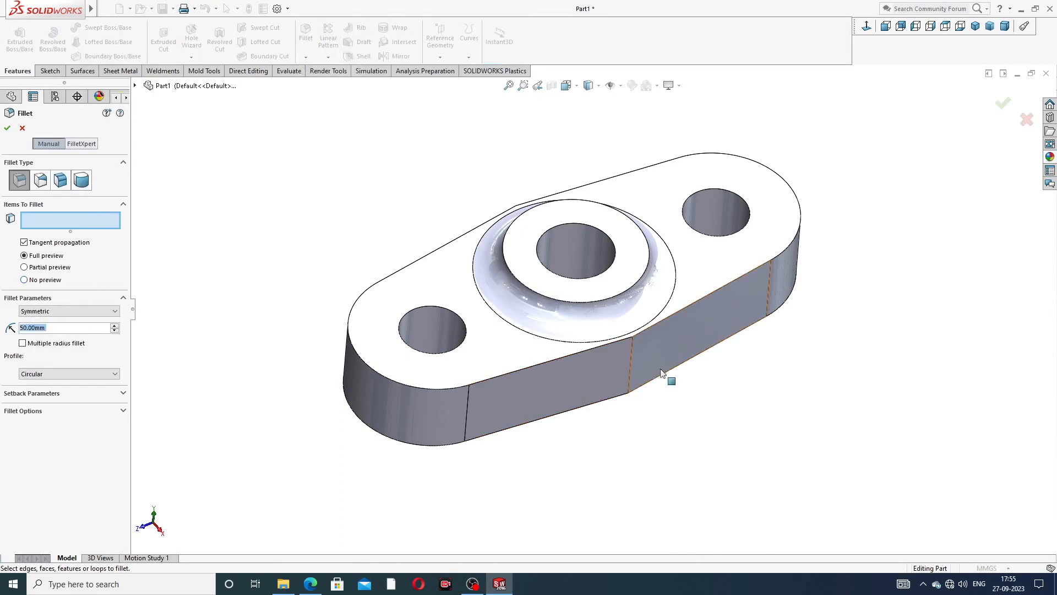
left_click(632, 357)
middle_click_drag(538, 337, 520, 243)
left_click(497, 243)
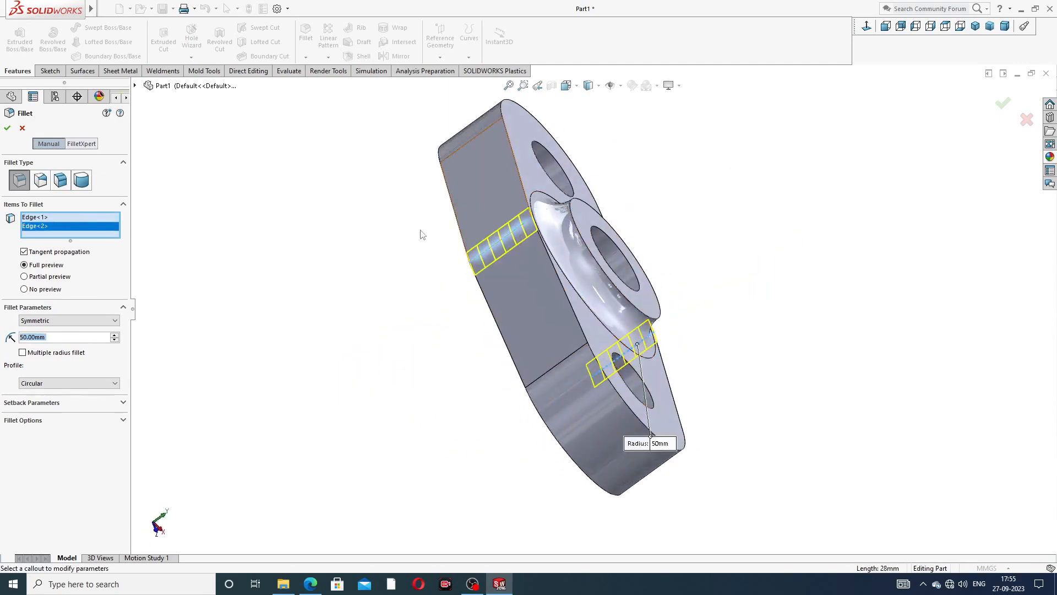
left_click(9, 129)
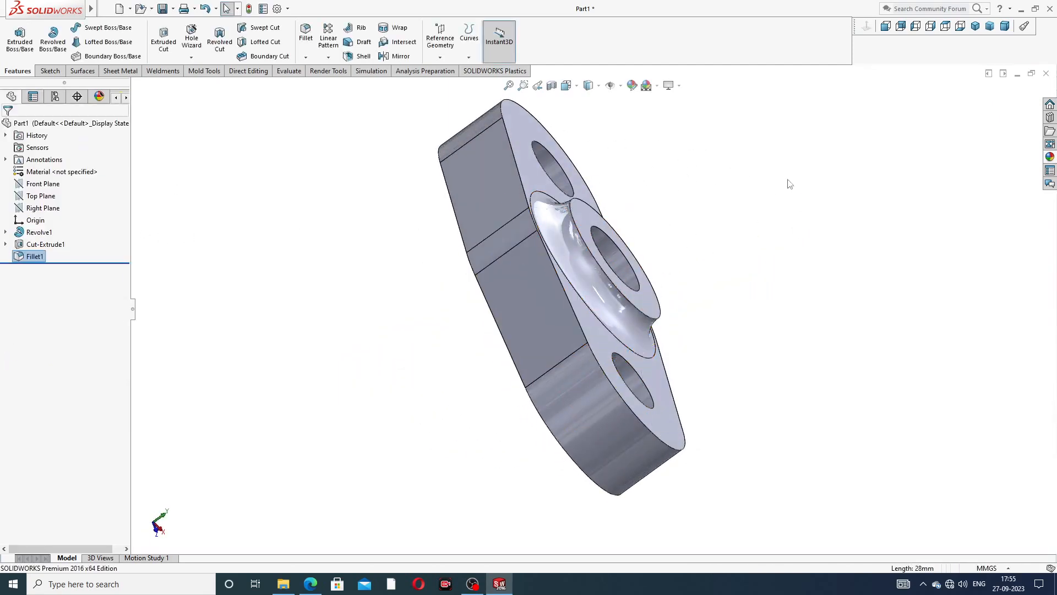
Sketch a circle of about 19.6 mm radius centered on the origin on the raised boss's upper face
middle_click_drag(730, 229, 580, 252)
middle_click_drag(578, 307, 667, 287)
left_click(617, 247)
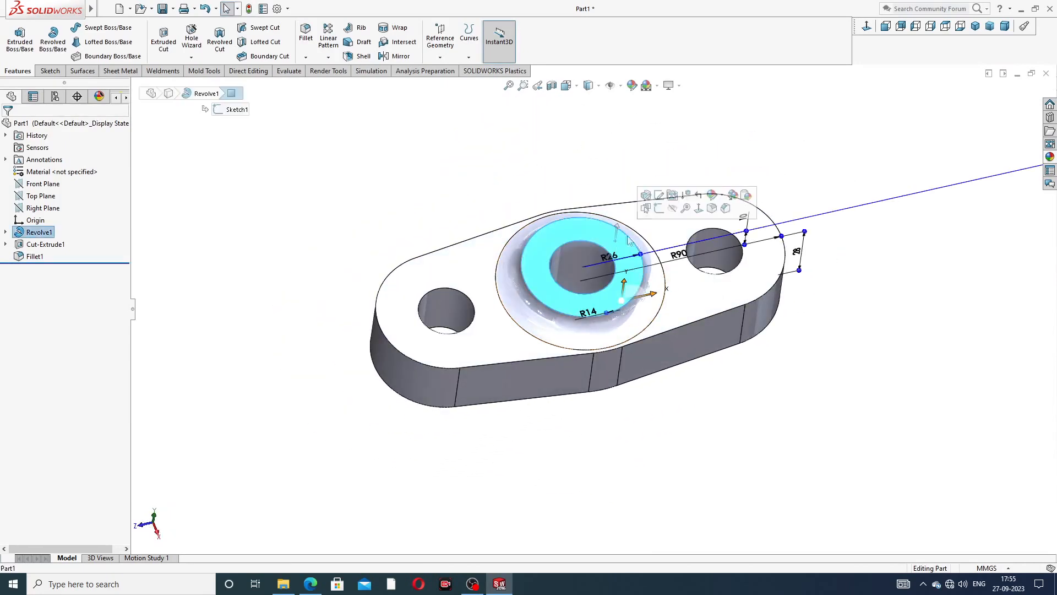
left_click(659, 208)
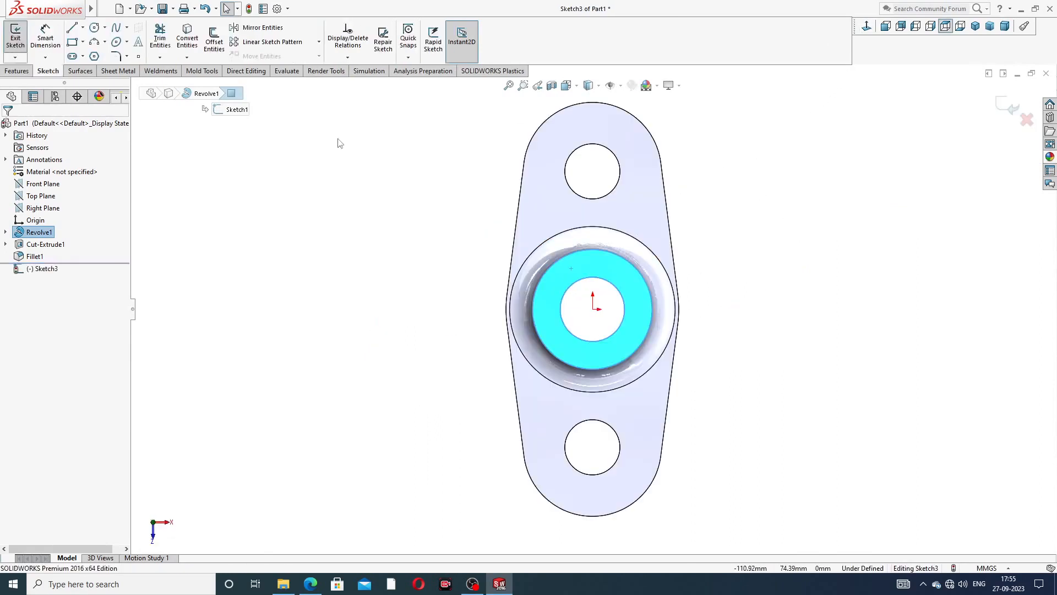
left_click(95, 28)
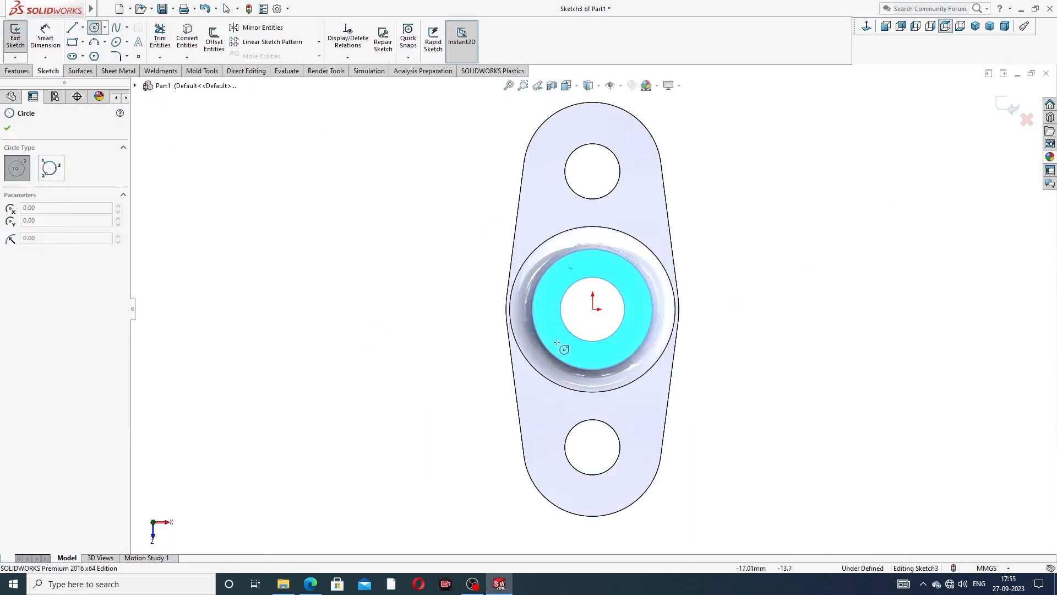
left_click(593, 309)
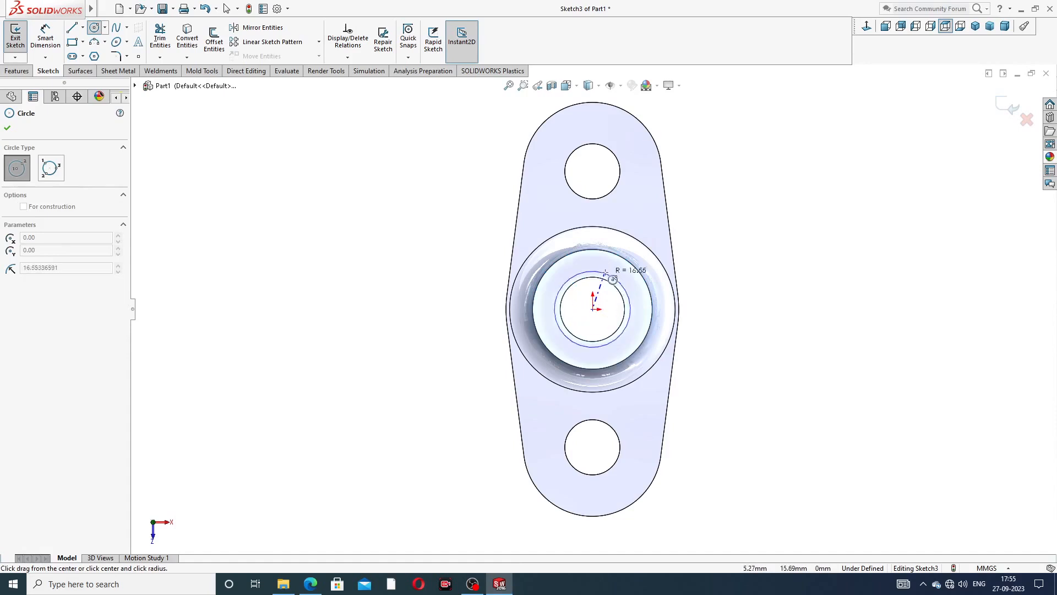
left_click(614, 272)
right_click(737, 228)
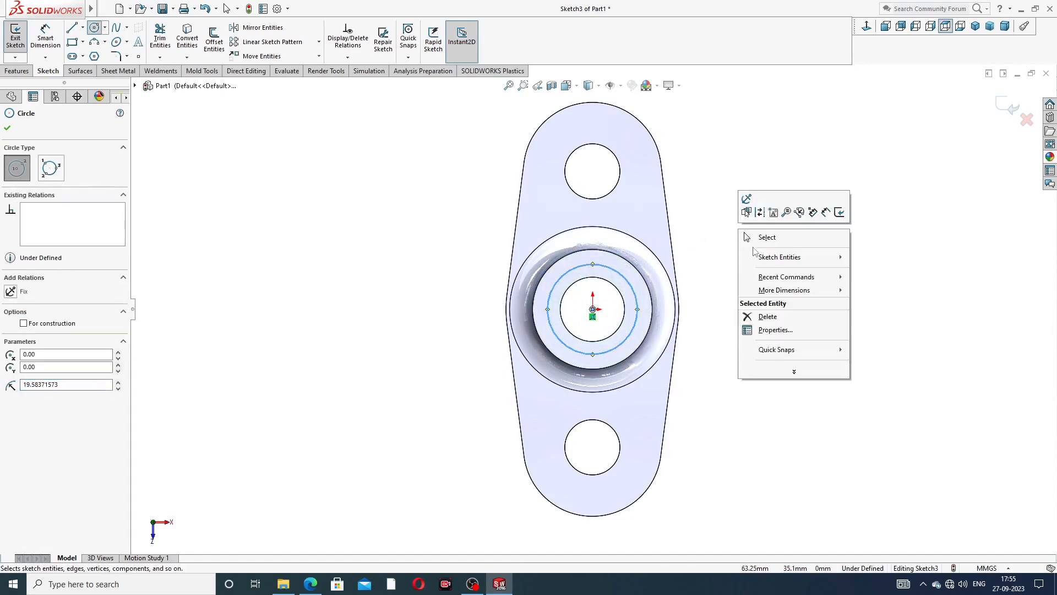
left_click(758, 235)
Dimension the circle's diameter to 34 mm and finish the sketch
left_click(46, 38)
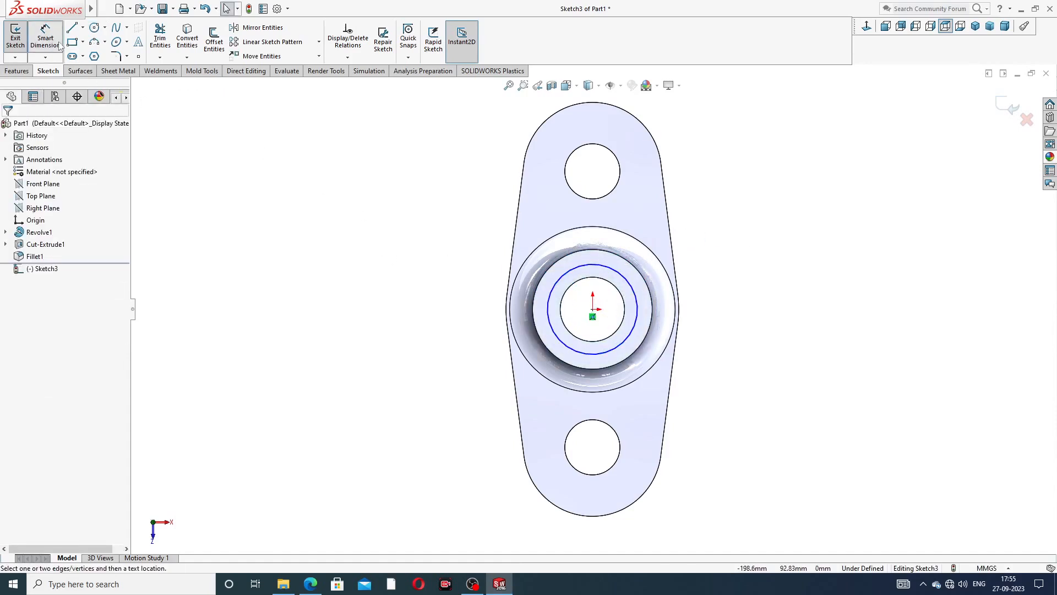
left_click(631, 278)
left_click(716, 244)
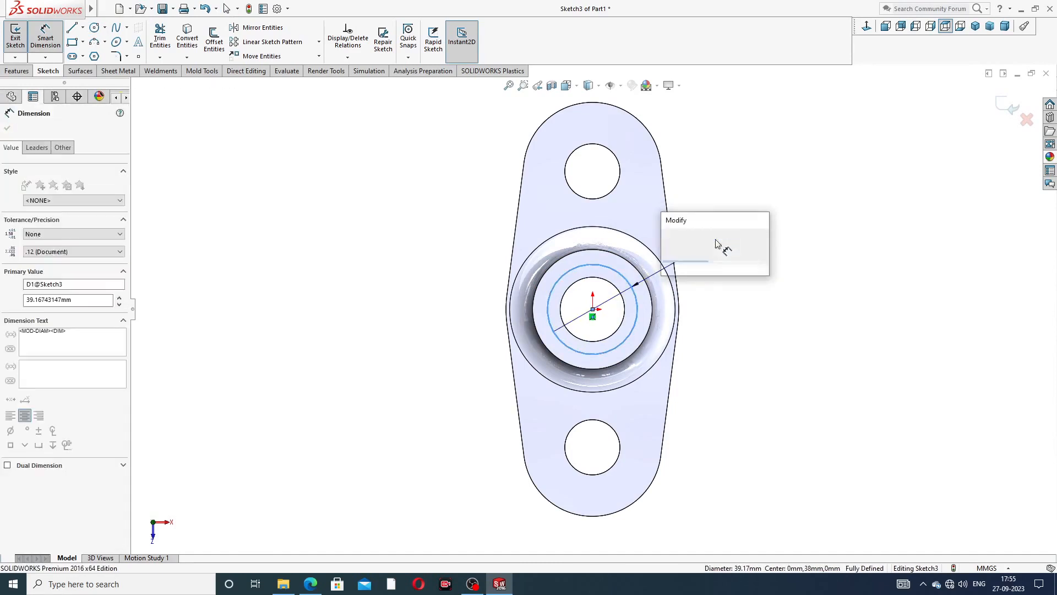
key("Return")
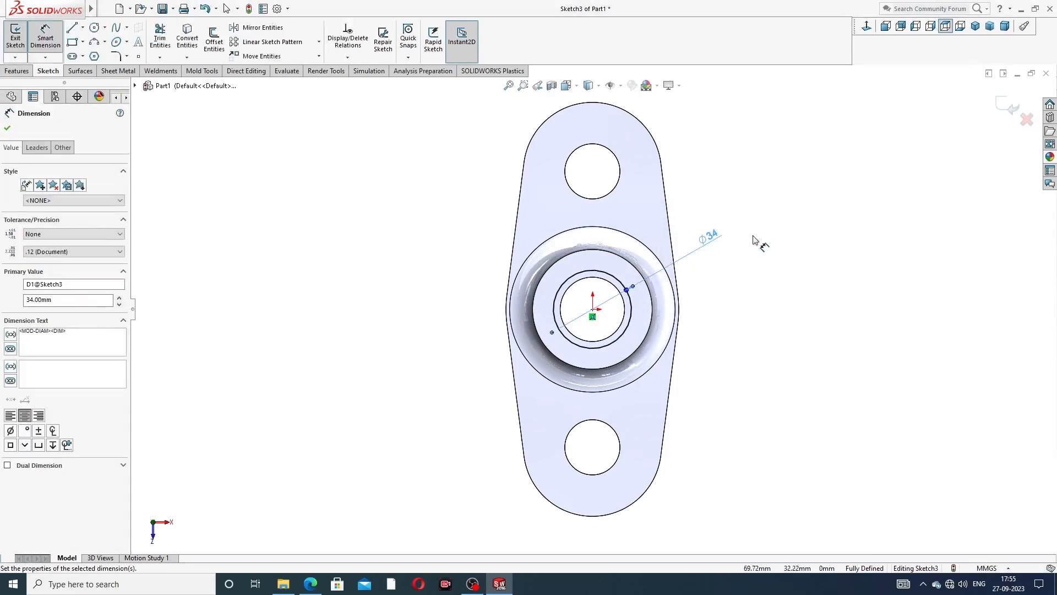
right_click(760, 160)
left_click(792, 164)
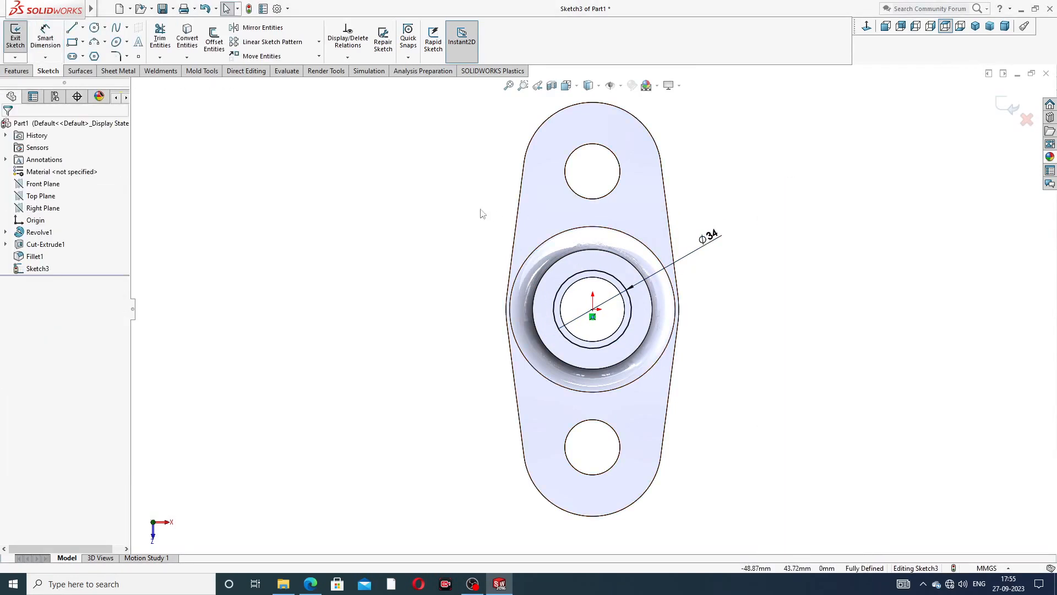
left_click(1011, 109)
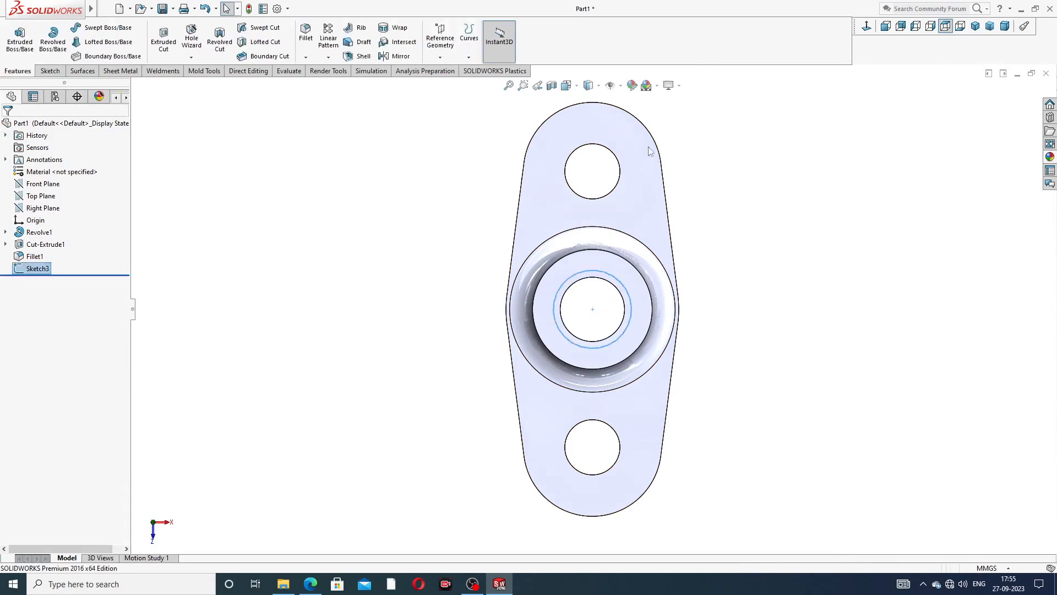
Create a clockwise helix from the 34 mm circle, defined by Height and Pitch, with 50 mm height and 6 mm constant pitch, reversed into the bore
left_click(50, 71)
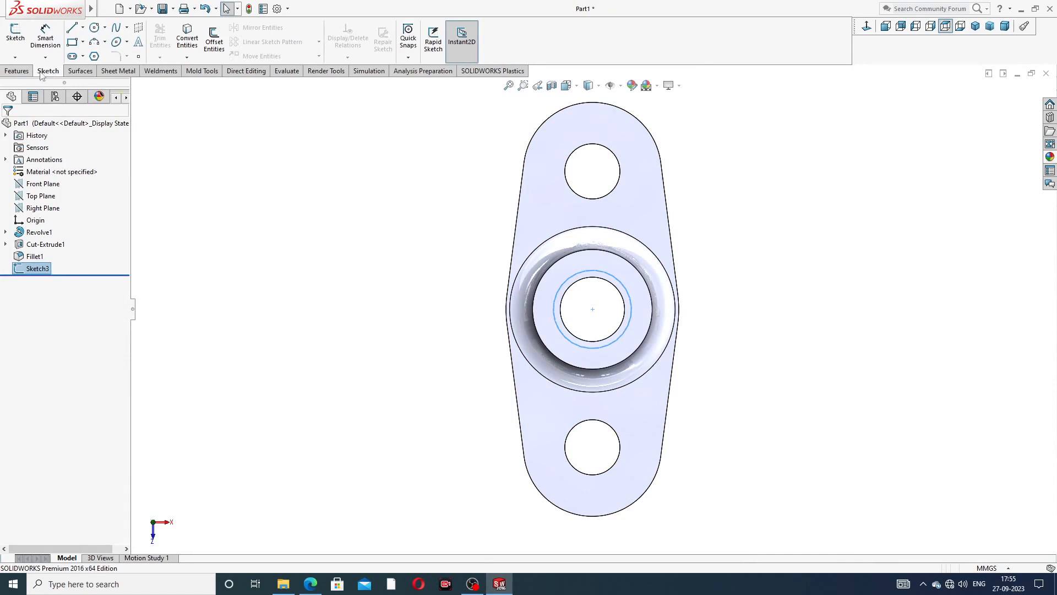
left_click(17, 71)
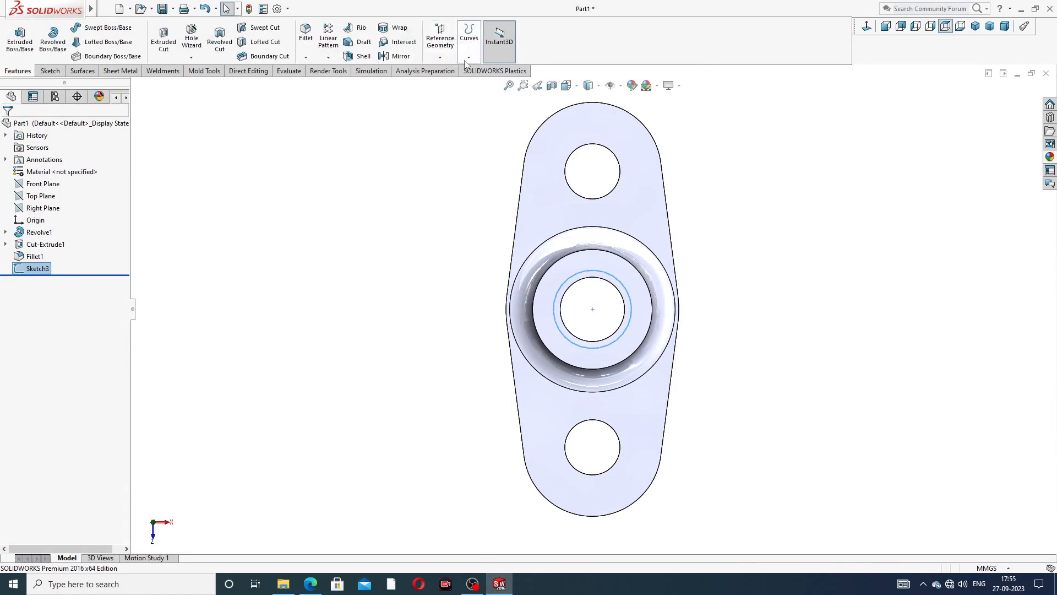
left_click(468, 58)
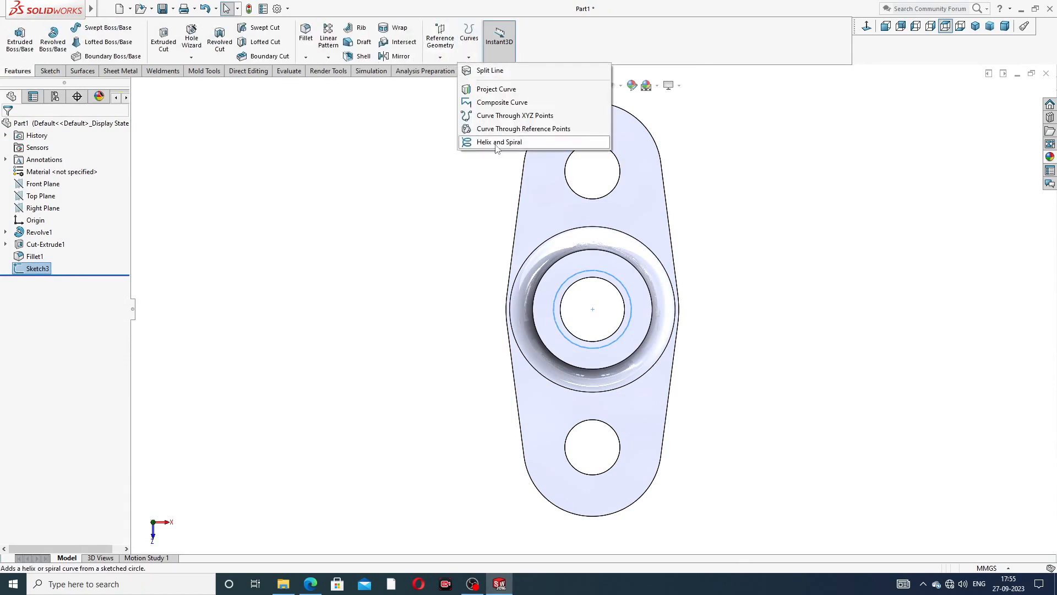
left_click(521, 143)
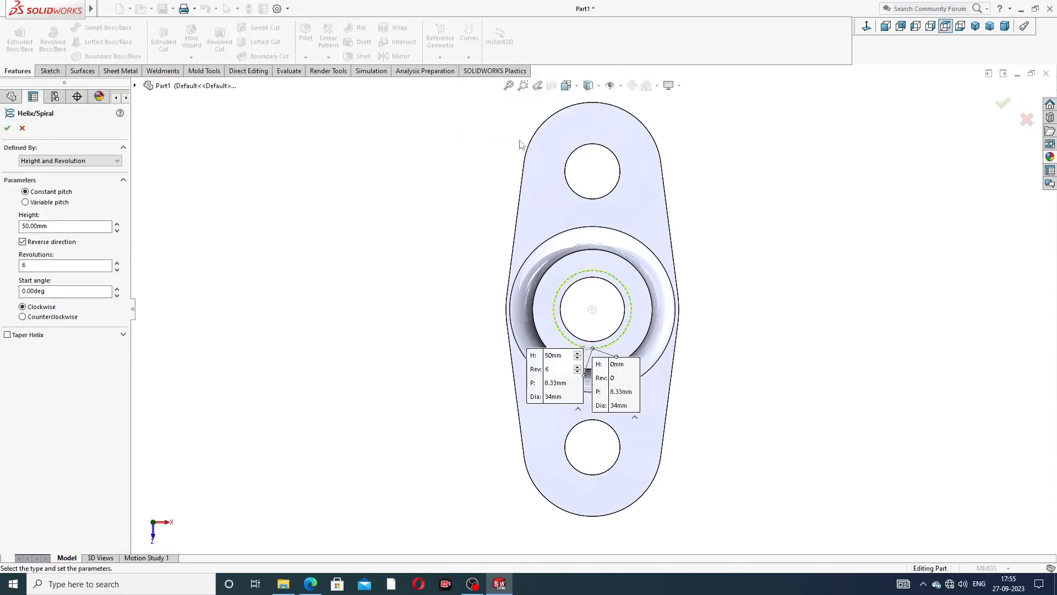
middle_click_drag(494, 234, 558, 172)
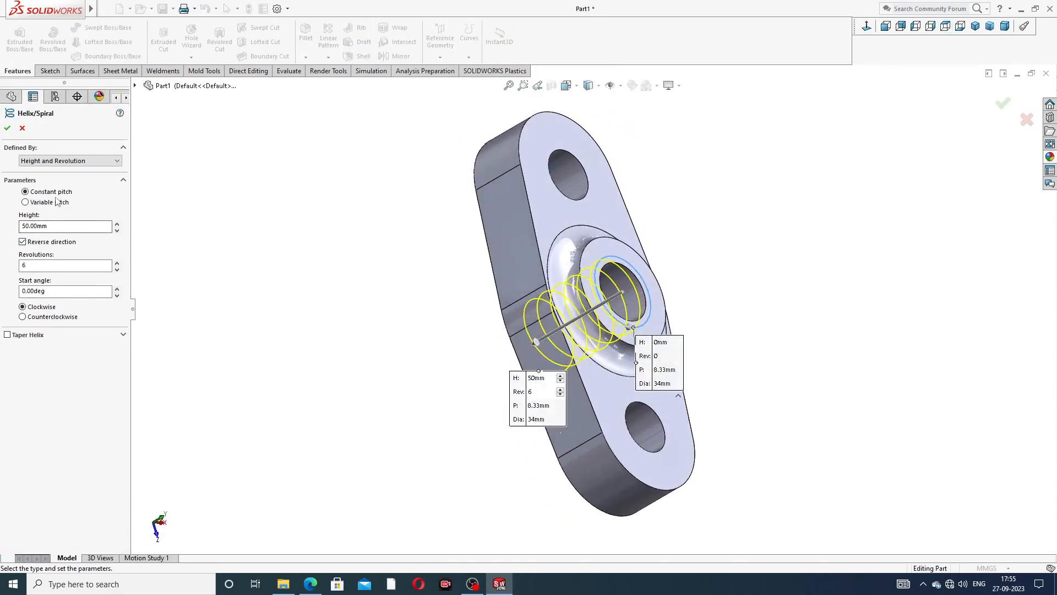
left_click(74, 160)
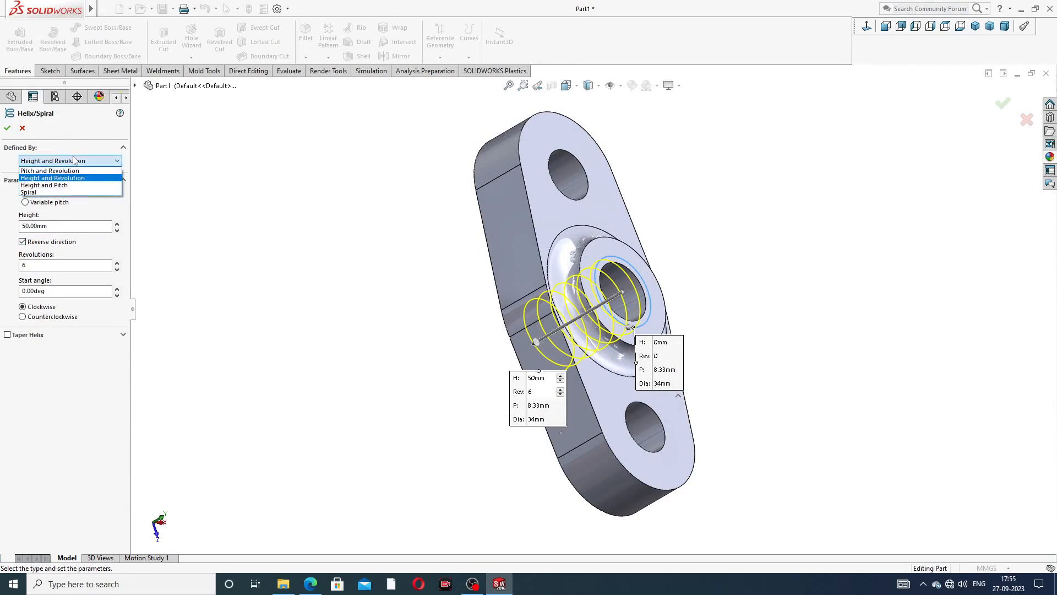
left_click(77, 185)
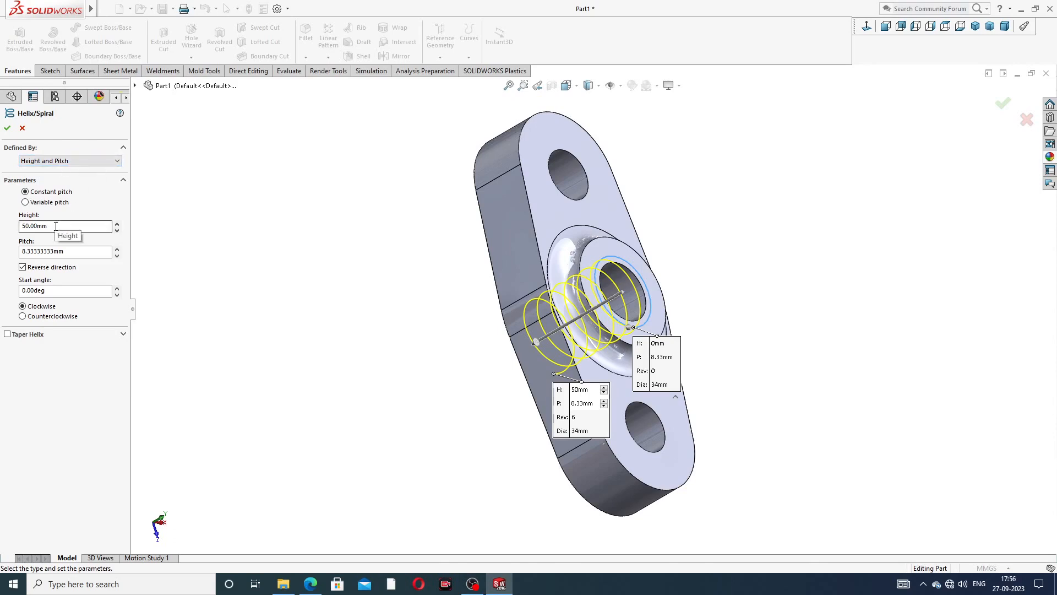
left_click_drag(64, 251, 2, 253)
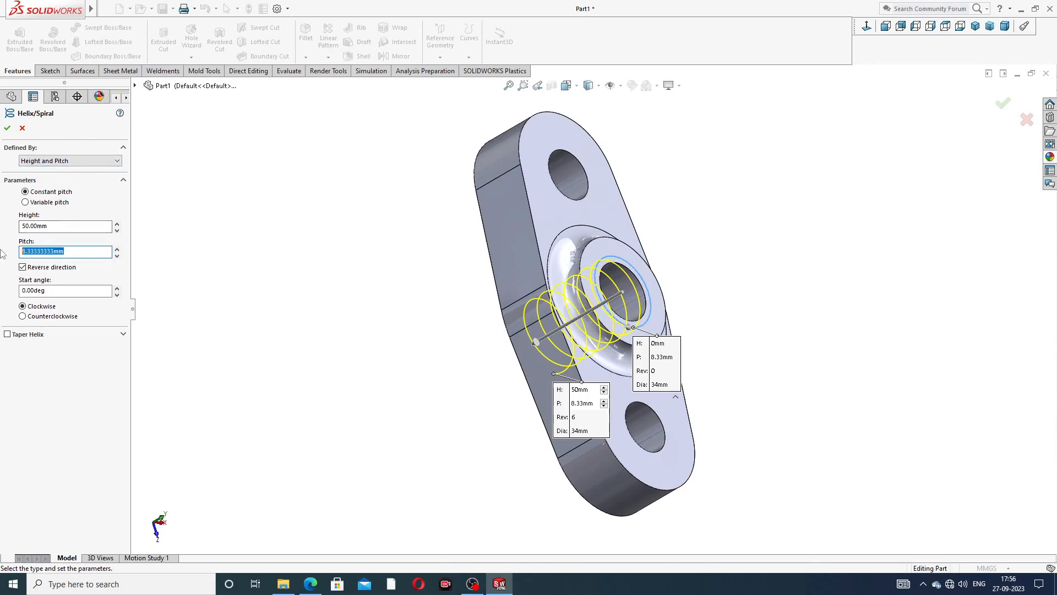
type("6")
key("Return")
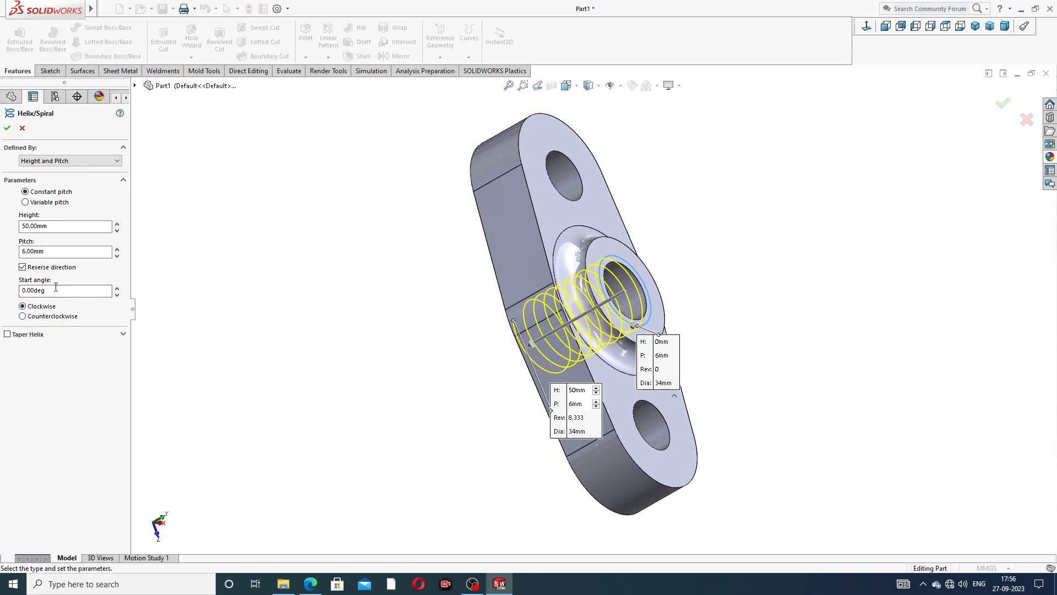
middle_click_drag(430, 283, 440, 255)
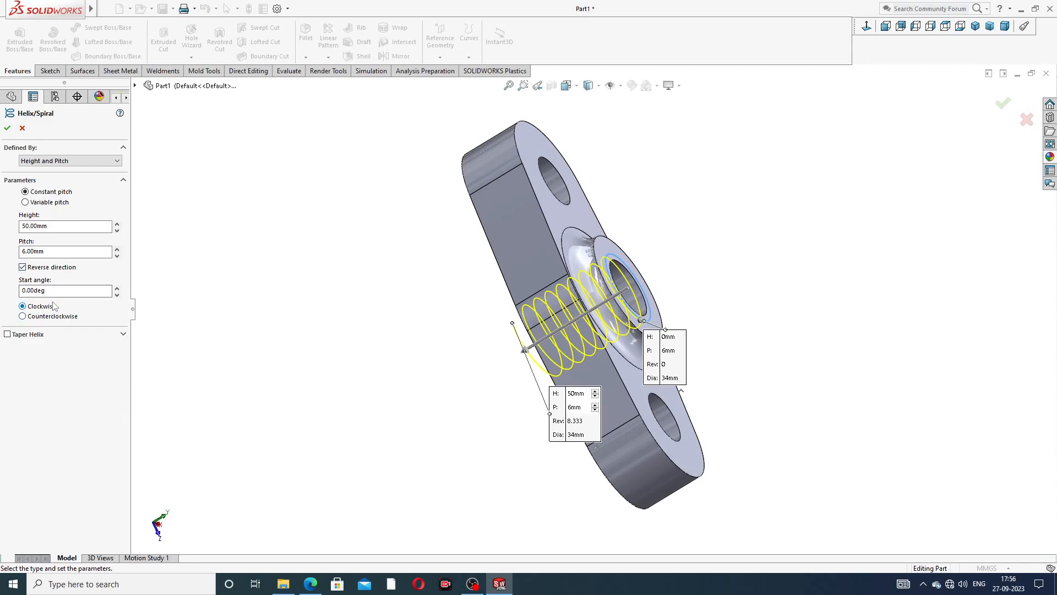
left_click(7, 127)
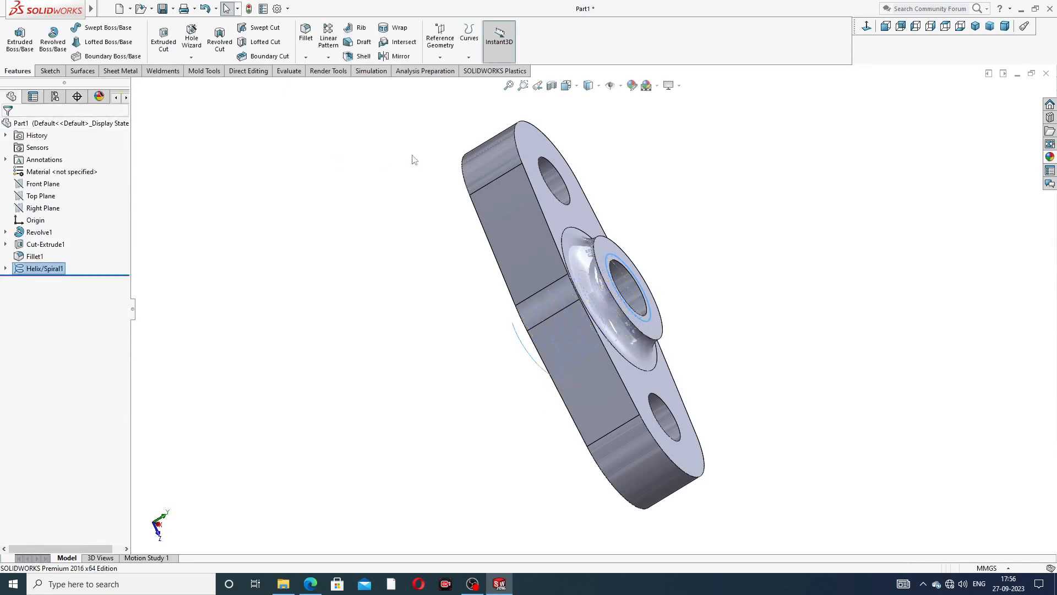
Sketch a corner rectangle about 6.1 by 5.1 mm on the Right Plane, just above the boss near the start of the helix
left_click(666, 227)
middle_click_drag(691, 238, 565, 292)
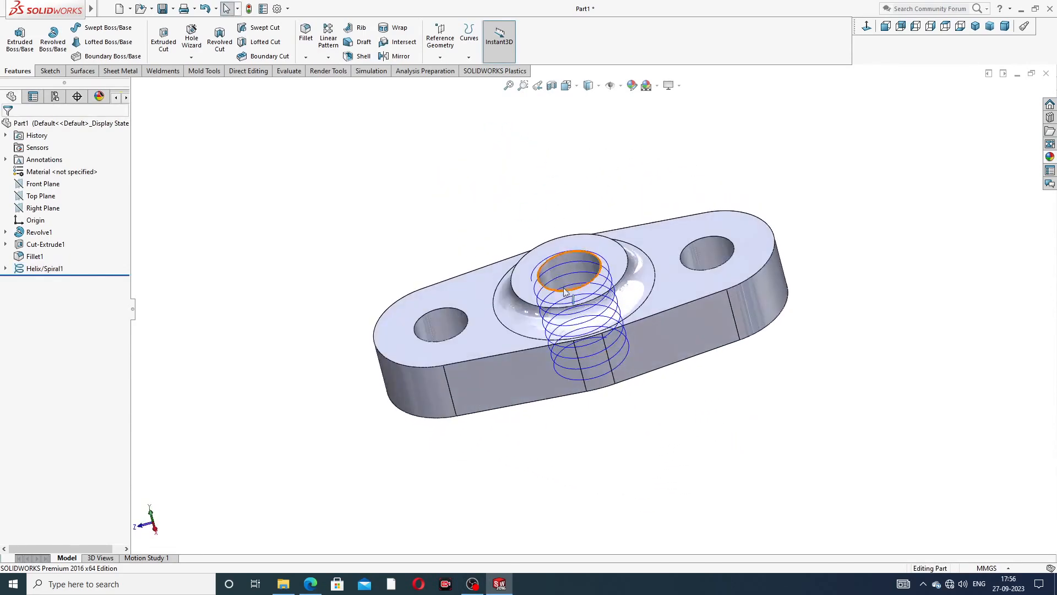
left_click(48, 209)
left_click(58, 194)
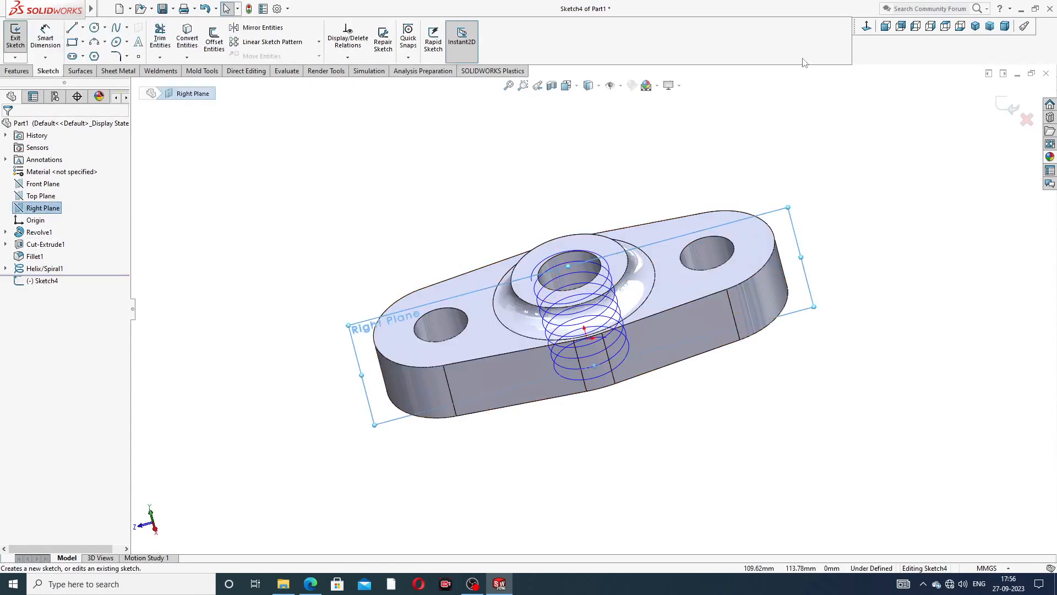
left_click(866, 26)
scroll(594, 230, "down", 3)
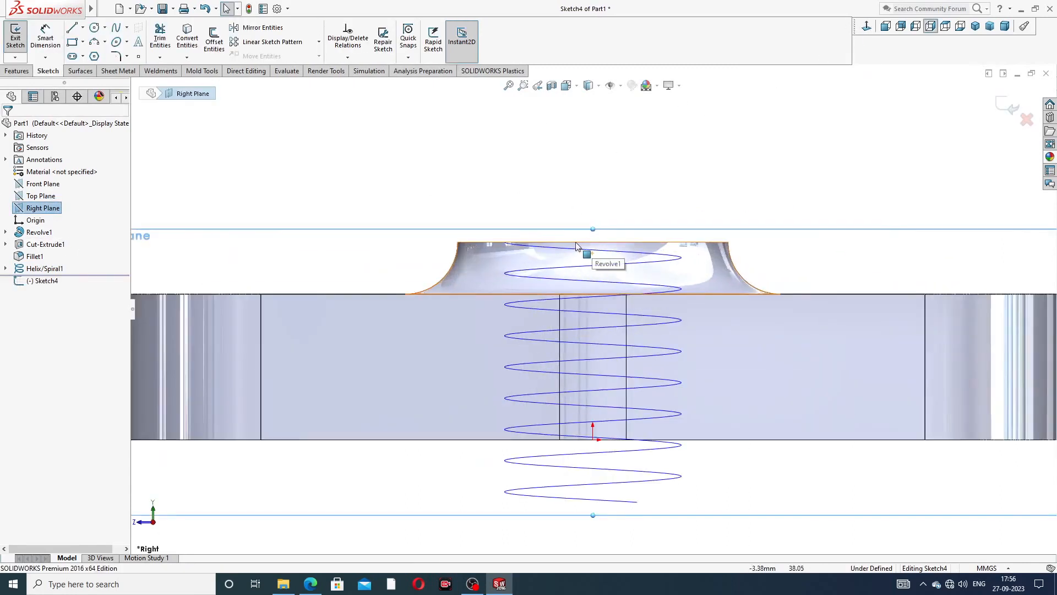
left_click(82, 42)
left_click(105, 42)
left_click(82, 42)
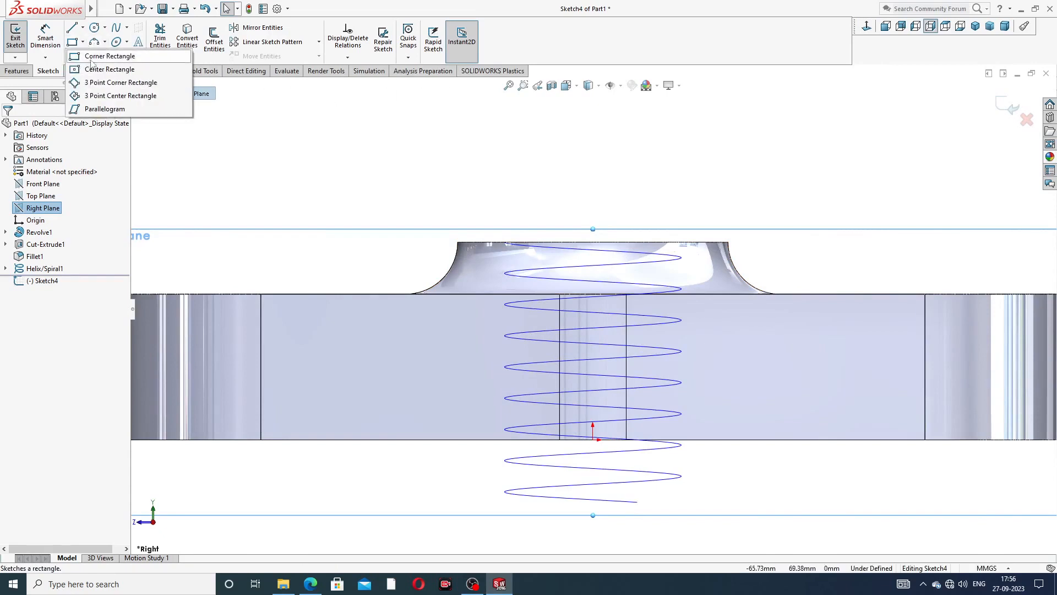
left_click(98, 58)
left_click(500, 188)
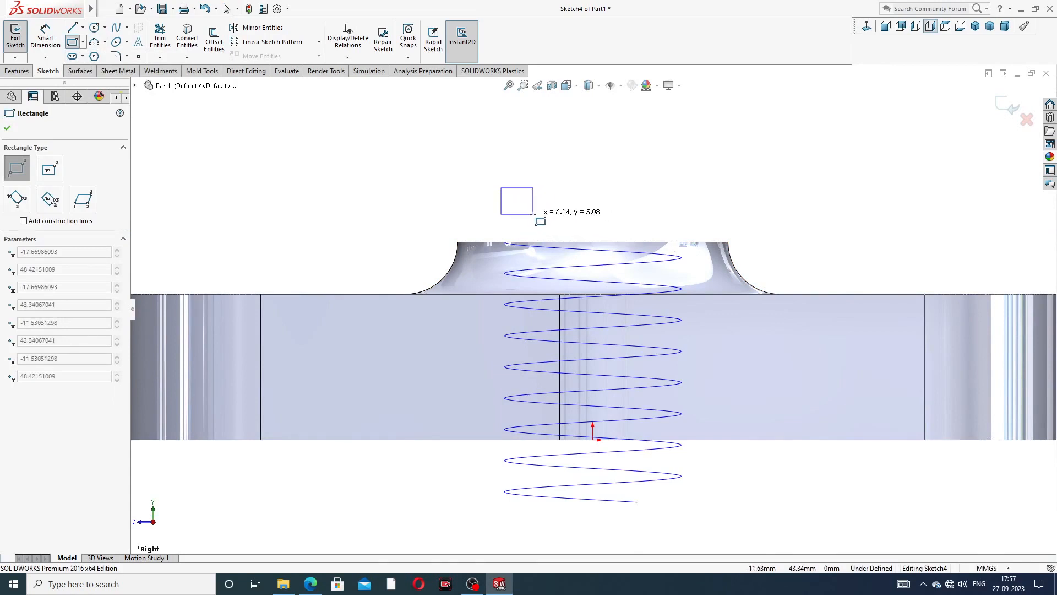
left_click(534, 214)
right_click(592, 167)
left_click(614, 174)
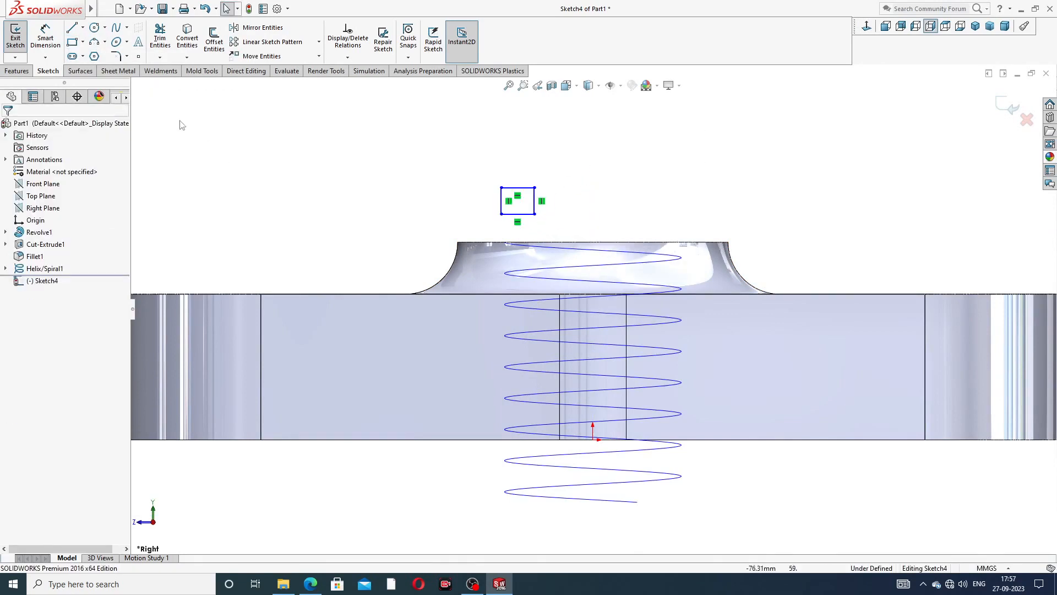
Dimension the rectangle's width and height to 3 mm each
left_click(49, 42)
scroll(512, 190, "down", 2)
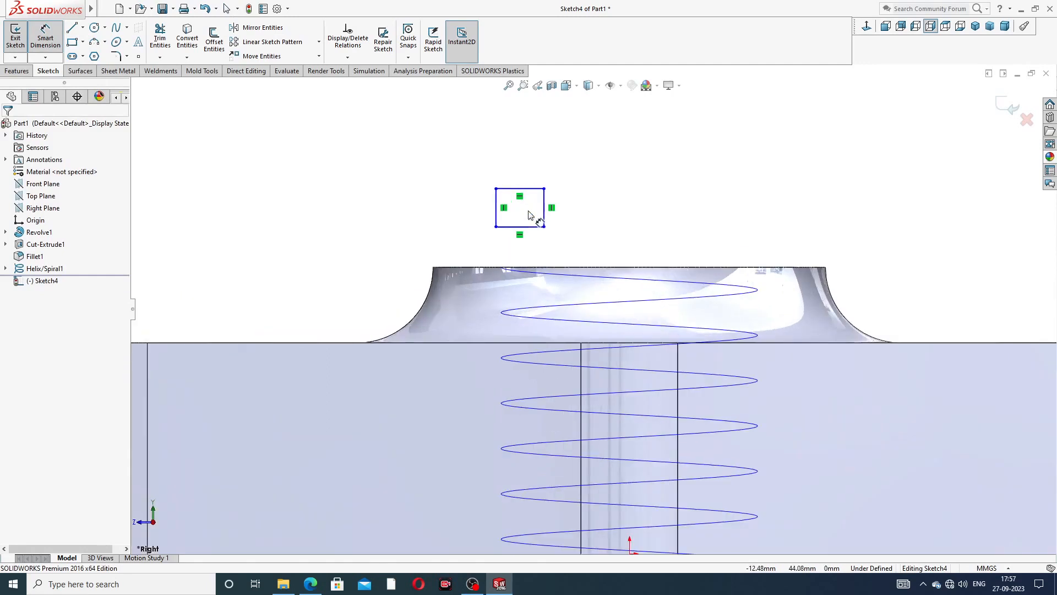
left_click(527, 190)
left_click(523, 175)
type("3")
key("Return")
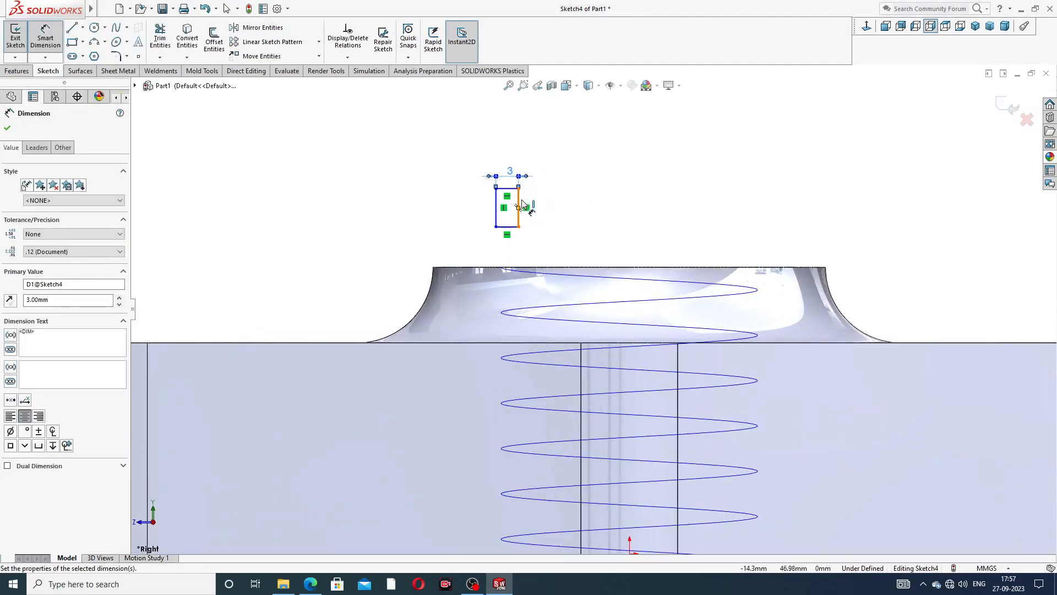
left_click(518, 208)
left_click(544, 205)
type("3")
key("Return")
left_click(604, 196)
right_click(592, 159)
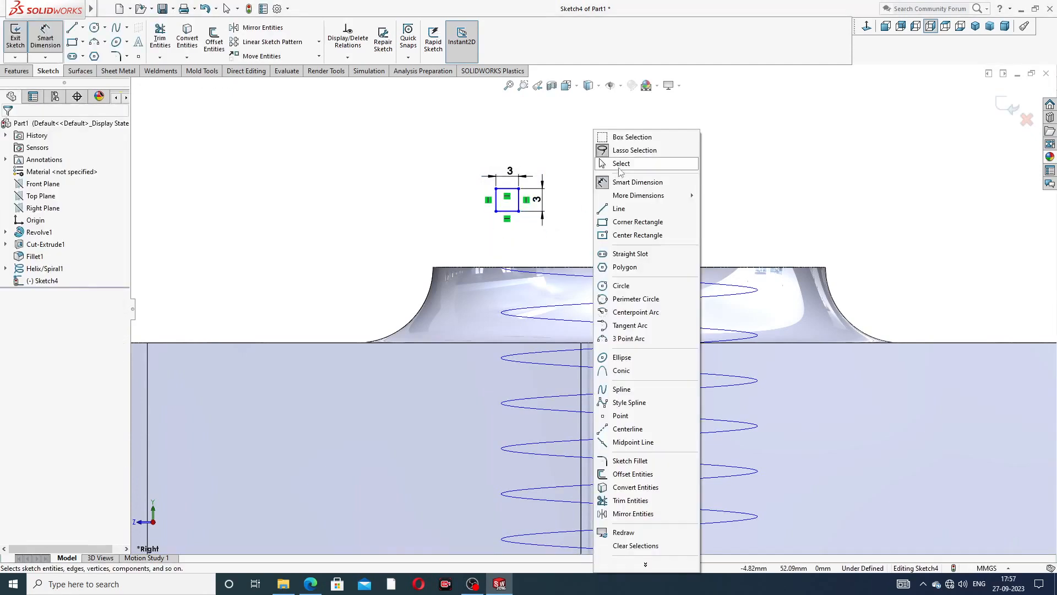
left_click(618, 165)
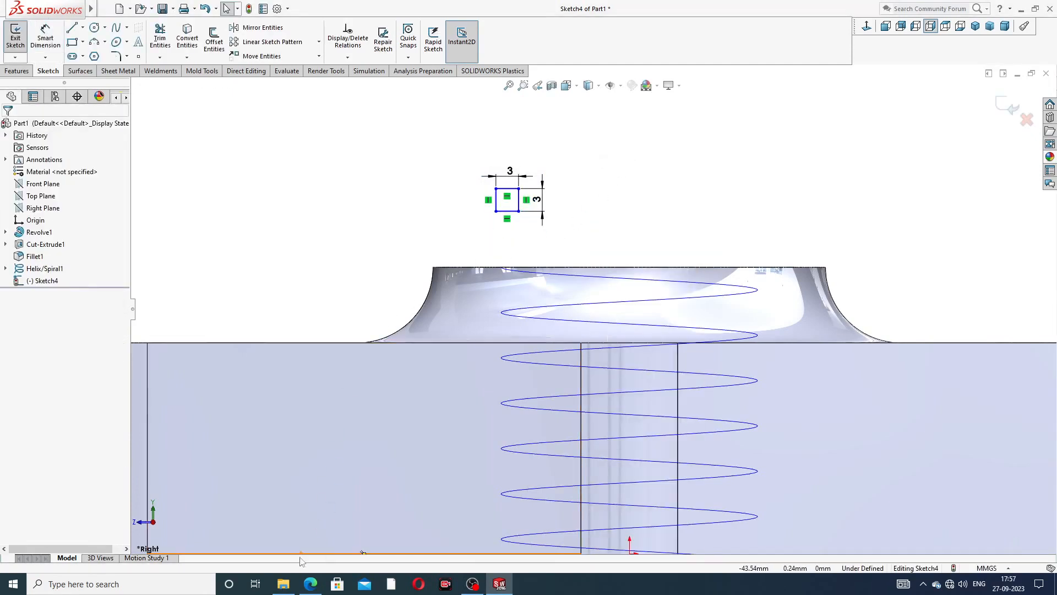
Add a Pierce relation between the 3 mm square's lower-left corner and the helix, and finish the sketch
left_click(310, 584)
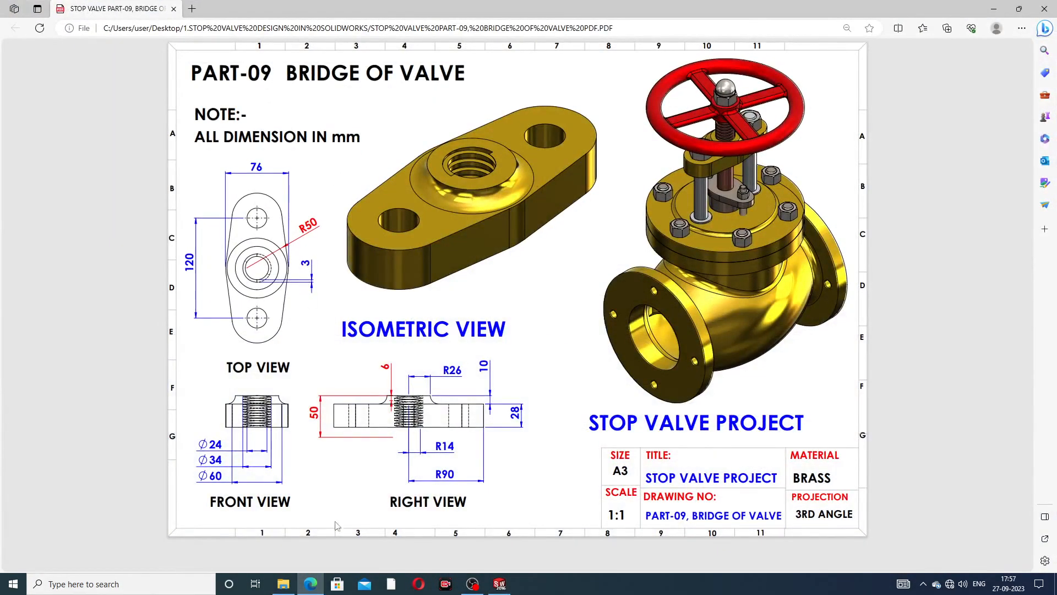
left_click(310, 583)
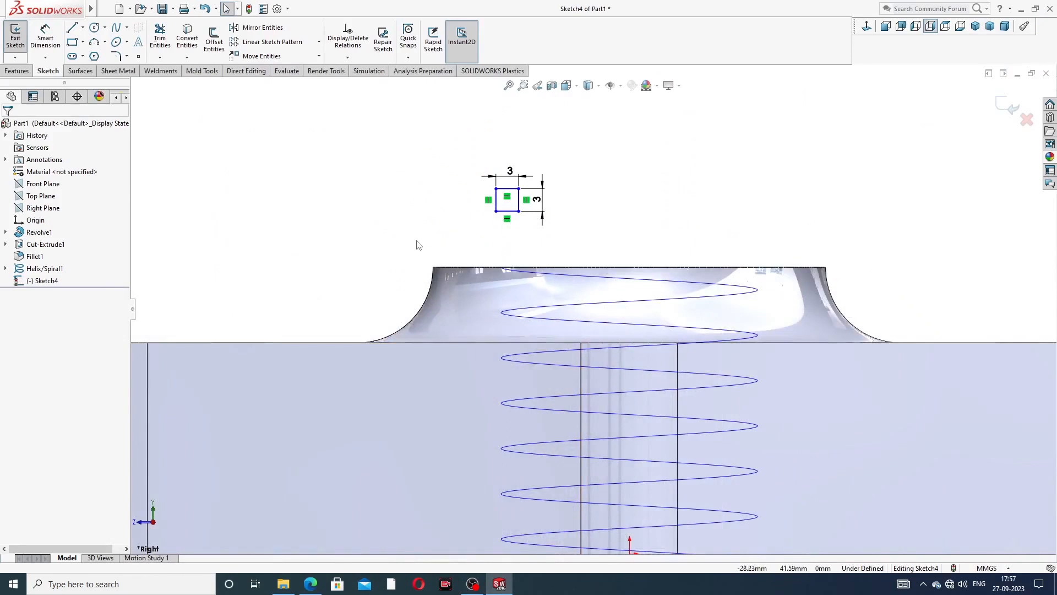
scroll(419, 245, "down", 2)
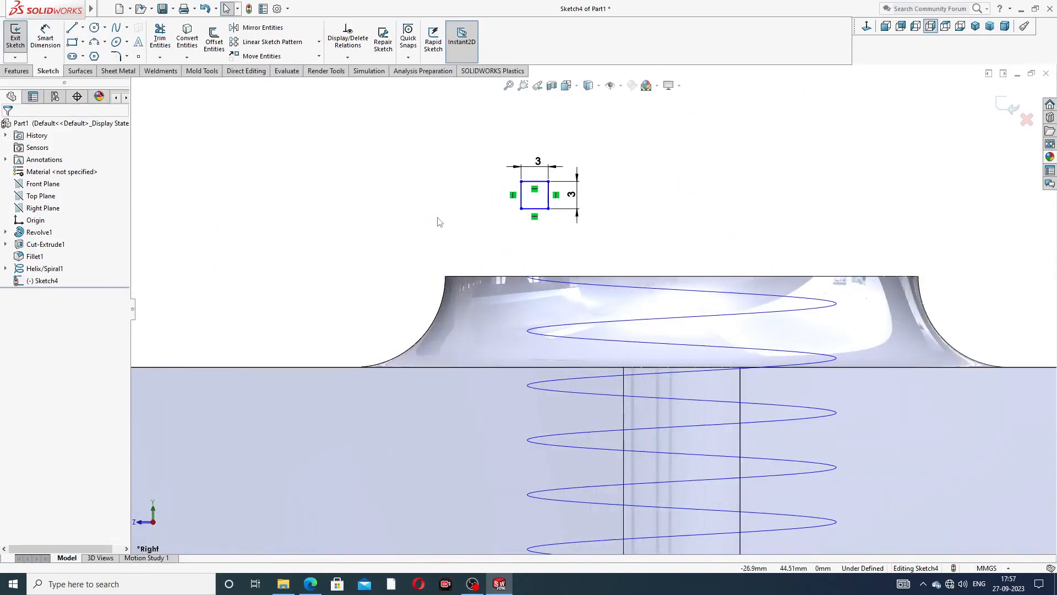
left_click(521, 209)
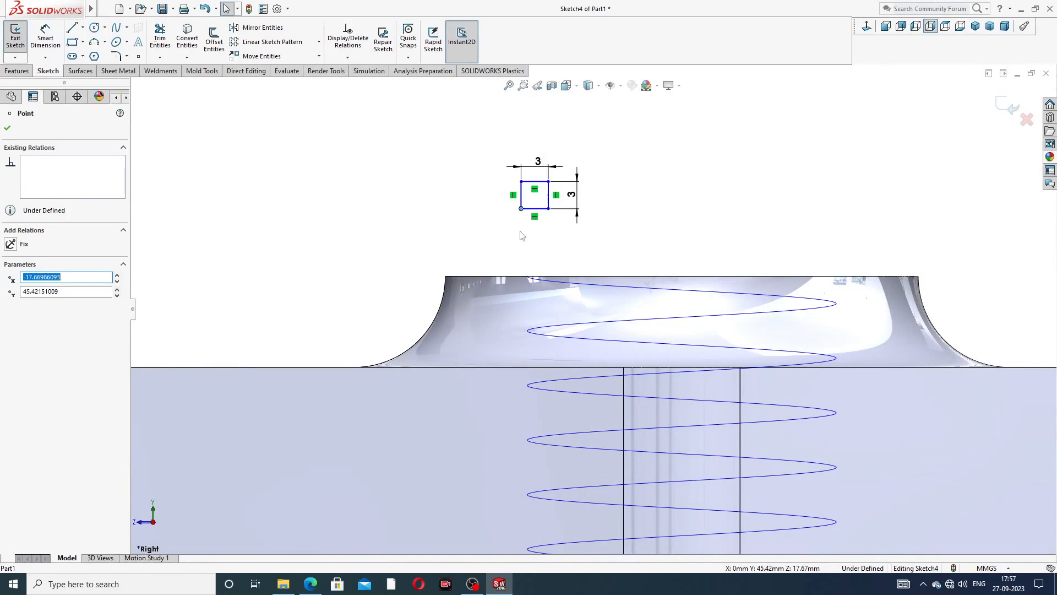
left_click(553, 285, "ctrl")
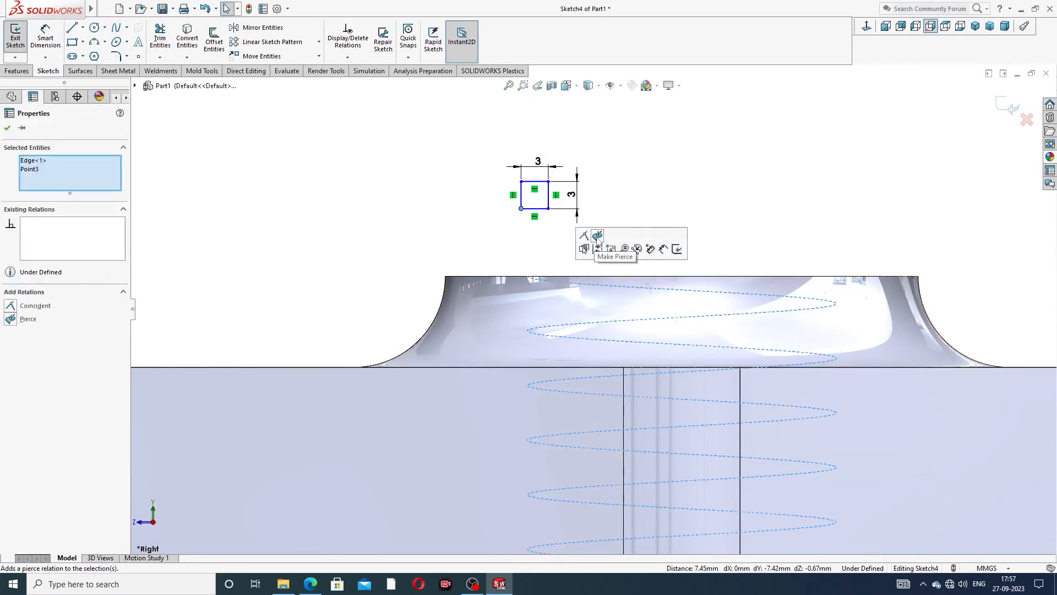
left_click(597, 235)
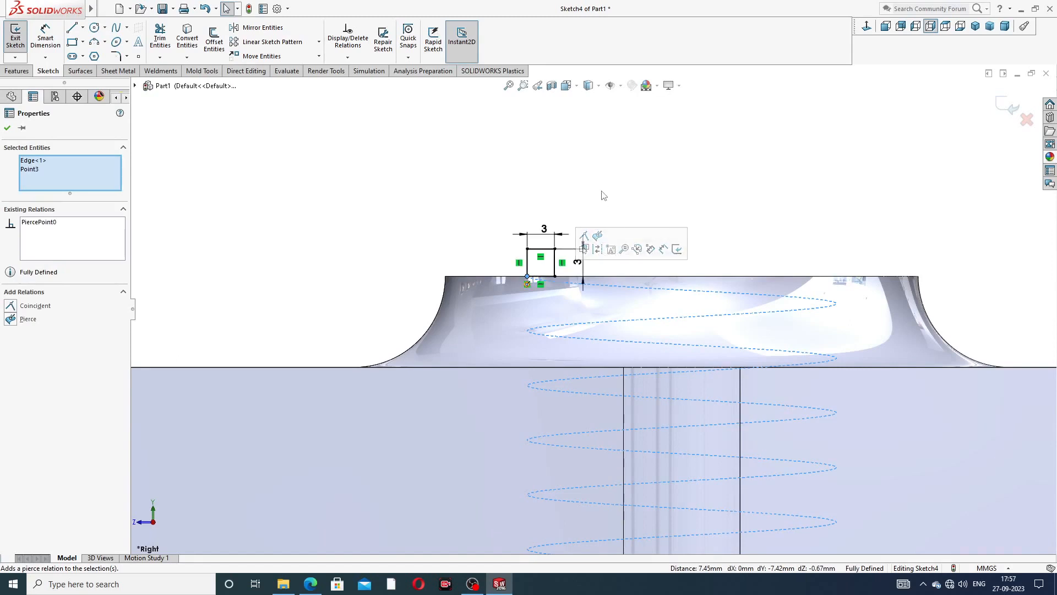
key("Escape")
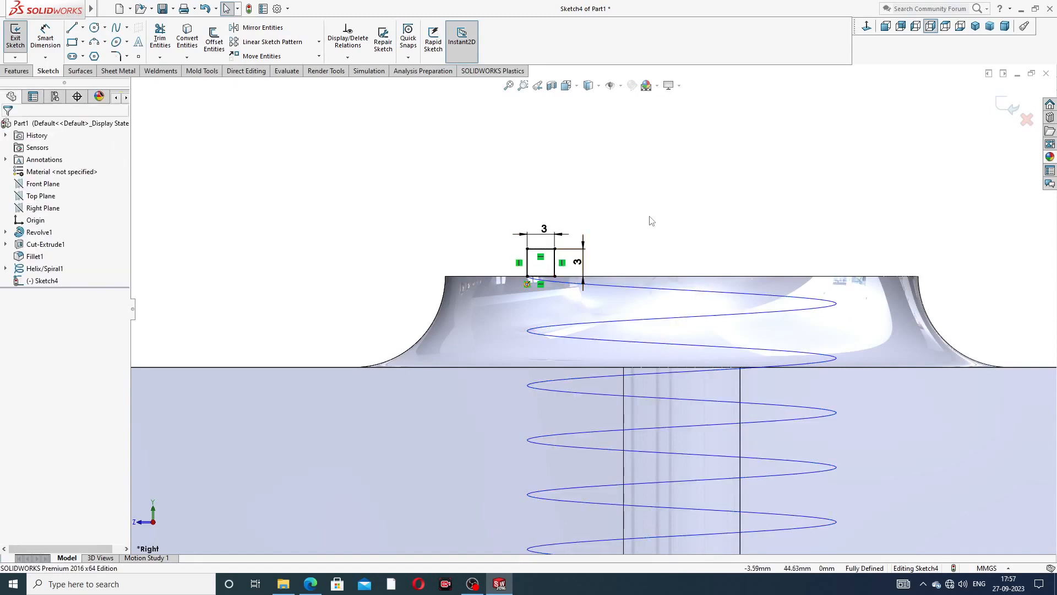
scroll(654, 221, "up", 2)
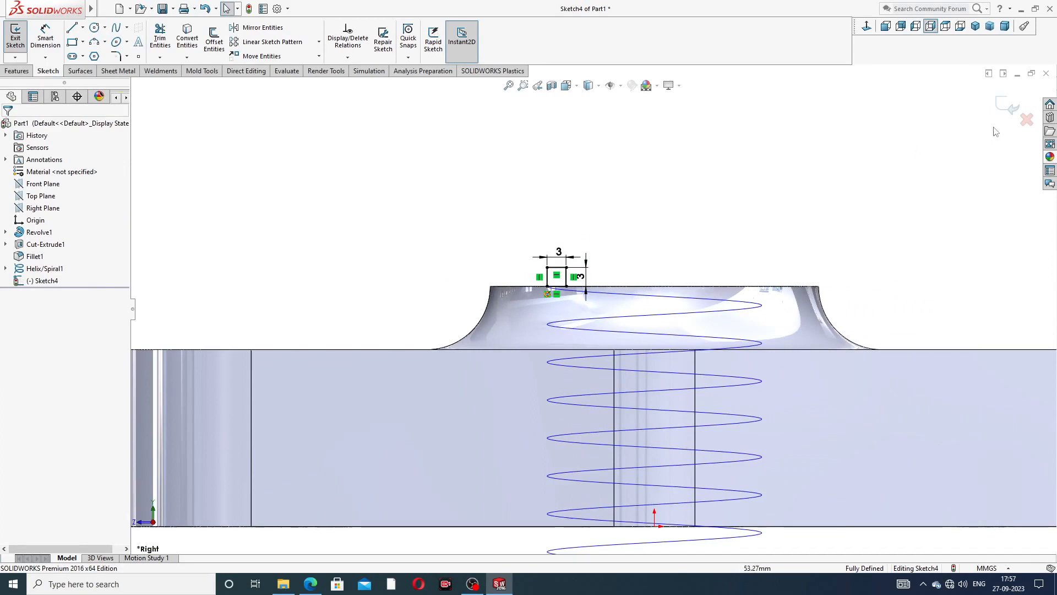
left_click(1009, 106)
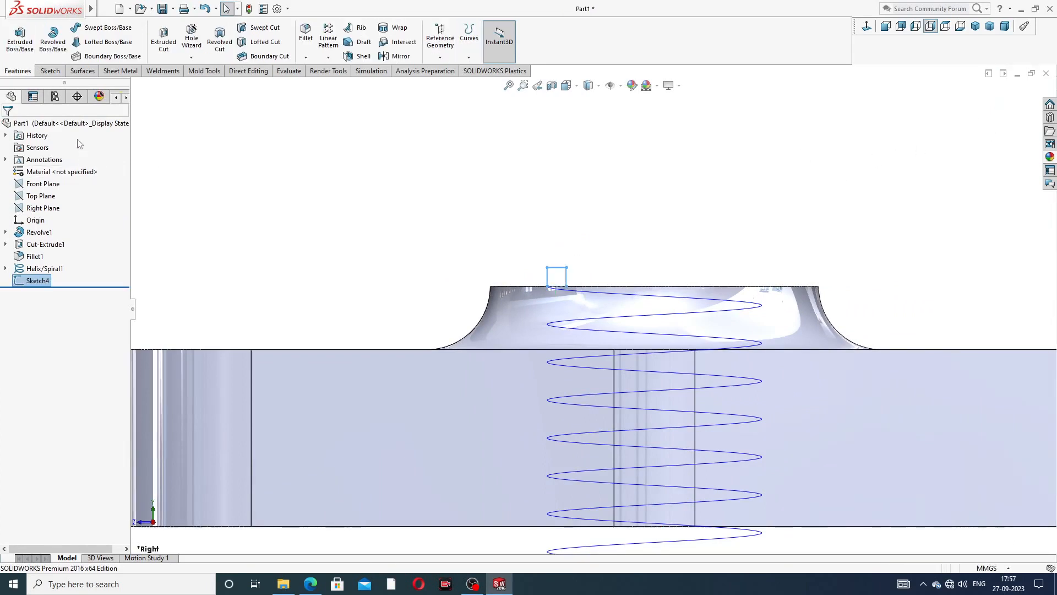
Cut the bore's thread with a Swept Cut, using the 3 mm square as the profile and the helix as the path
left_click(263, 28)
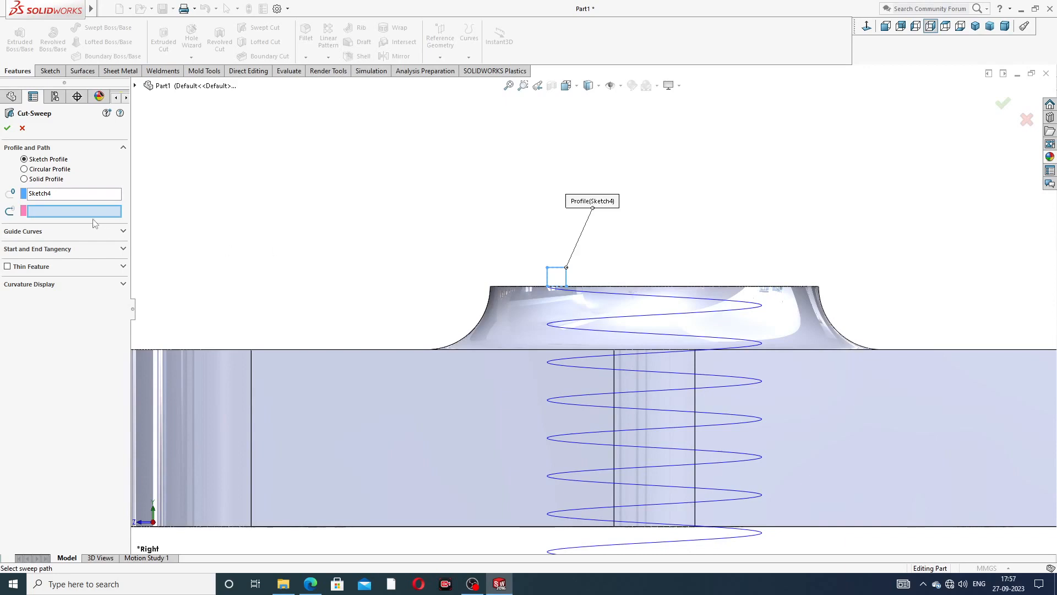
left_click(633, 300)
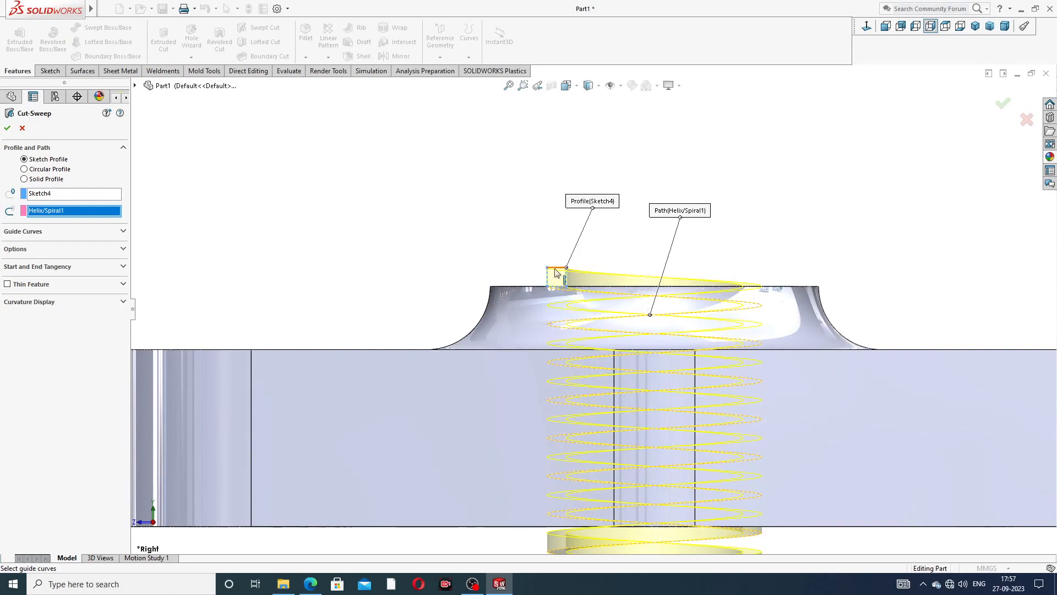
key("z")
key("z")
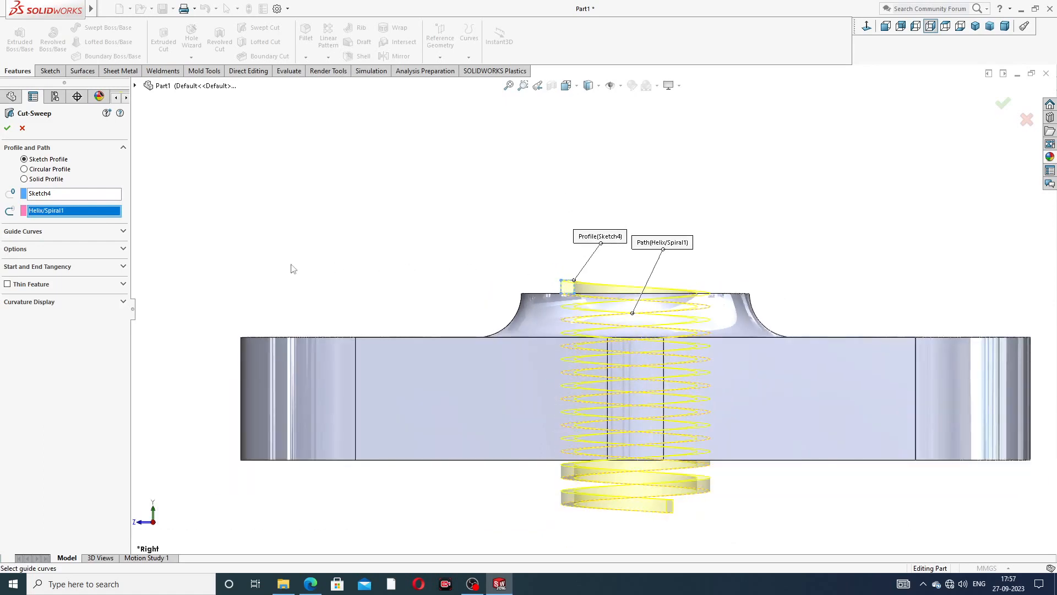
left_click(7, 129)
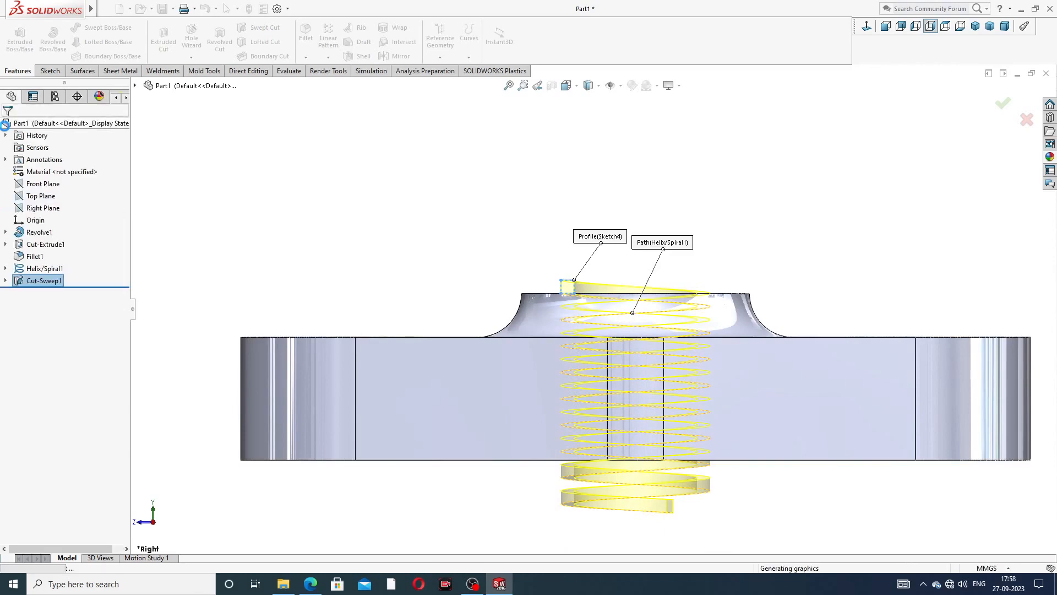
middle_click_drag(609, 200, 612, 311)
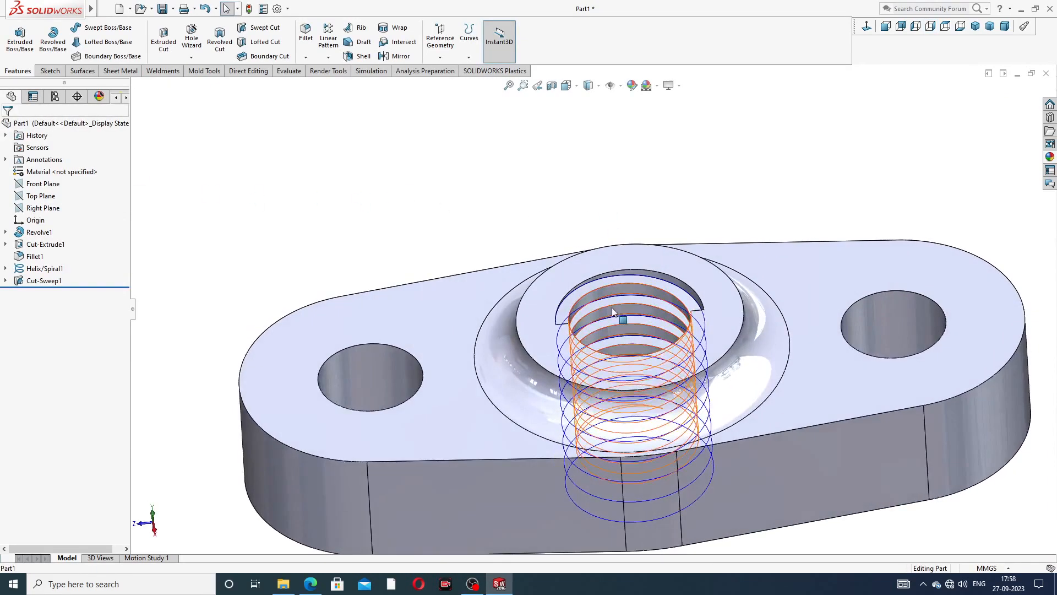
Hide the helix curve around the threaded bore
left_click(559, 342)
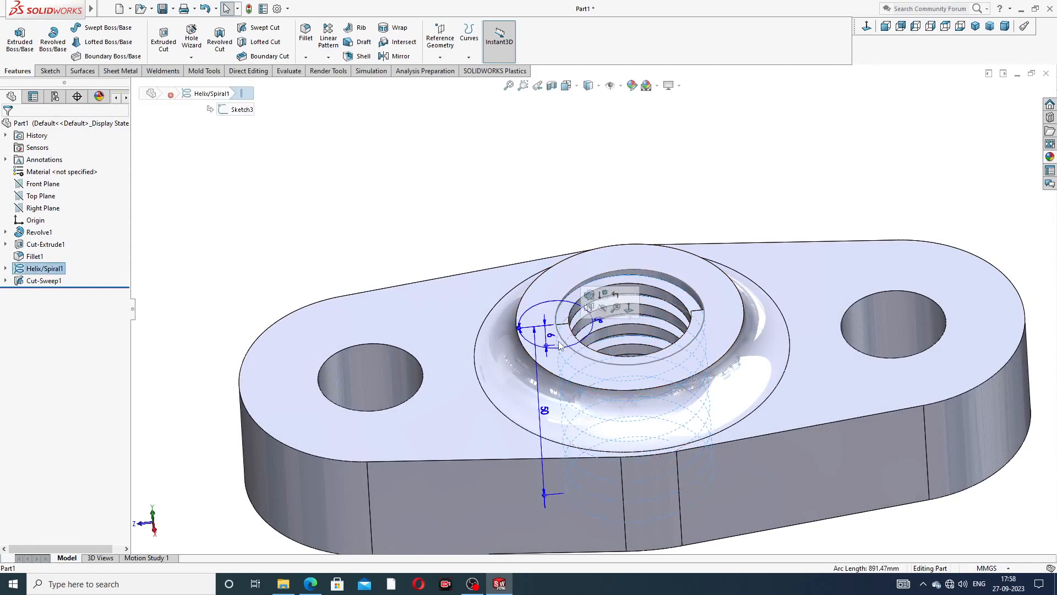
left_click(603, 307)
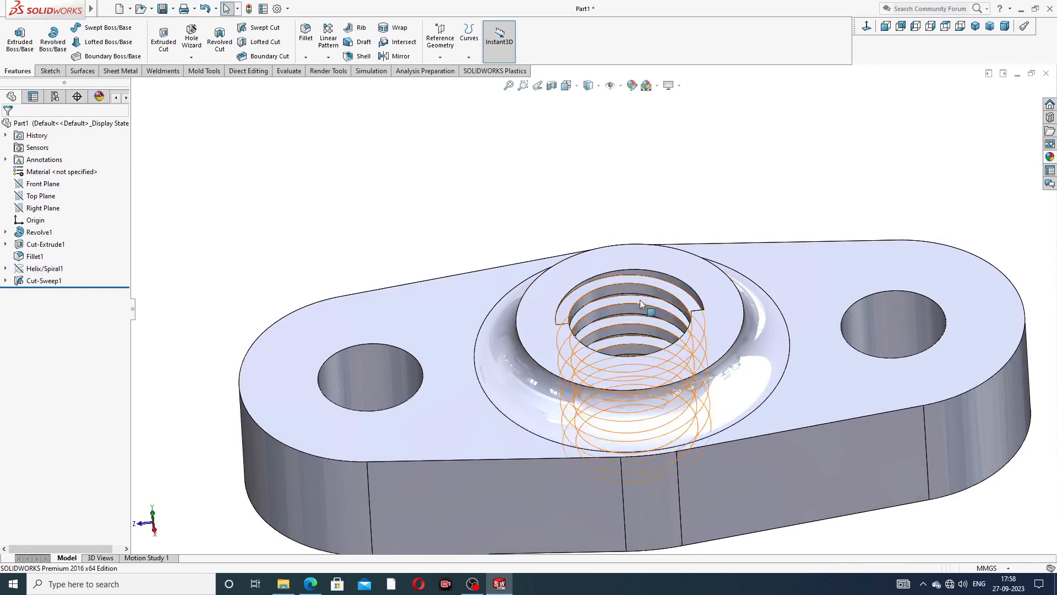
scroll(647, 341, "down", 2)
middle_click_drag(647, 341, 963, 253)
scroll(925, 257, "up", 2)
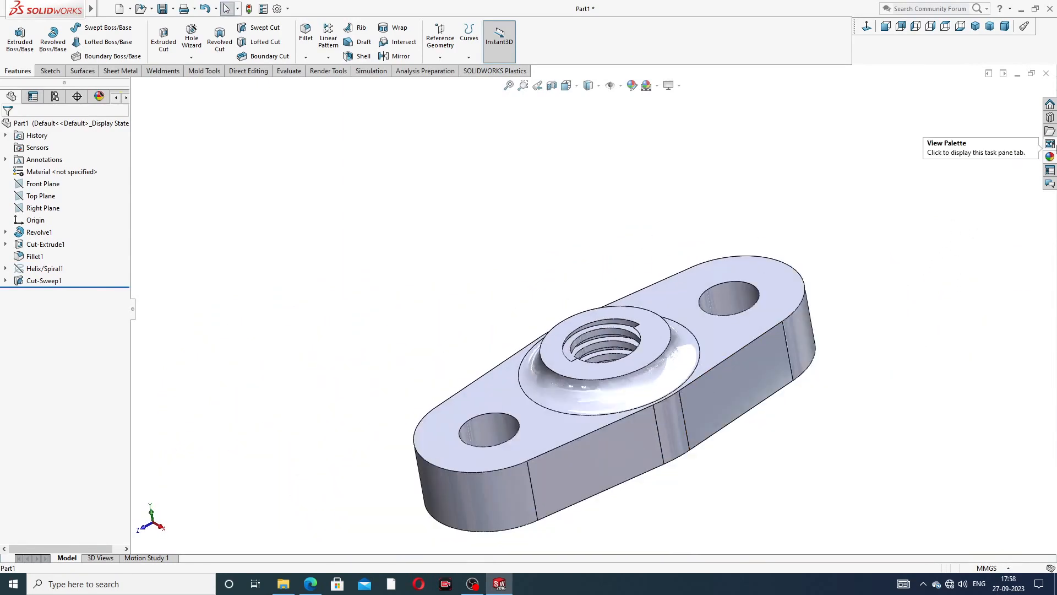
Apply the polished brass appearance from the Metal appearances to the whole bridge part
left_click(1050, 157)
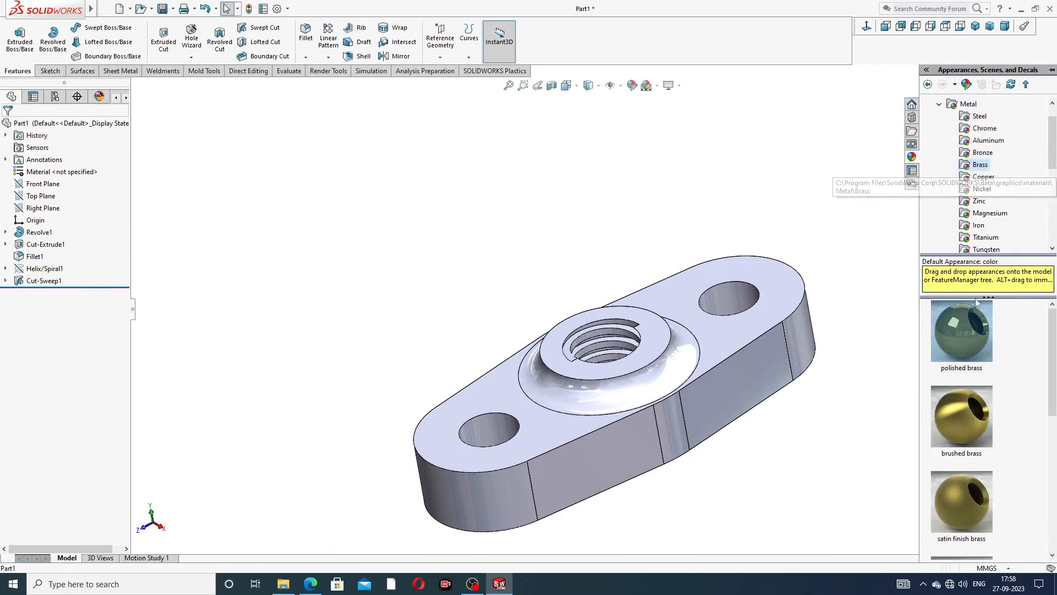
mouse_move(965, 331)
left_click_drag(964, 328, 680, 376)
scroll(680, 375, "up", 3)
middle_click_drag(648, 381, 593, 369)
scroll(593, 364, "down", 2)
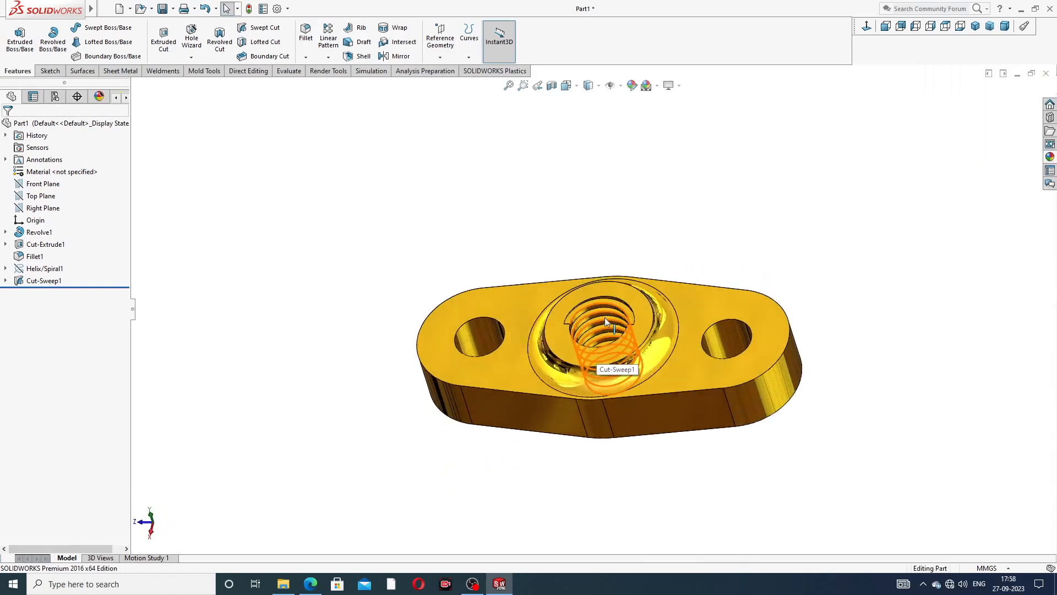
Try to apply the polished aluminum appearance to the bore's swept-cut thread
left_click(602, 325)
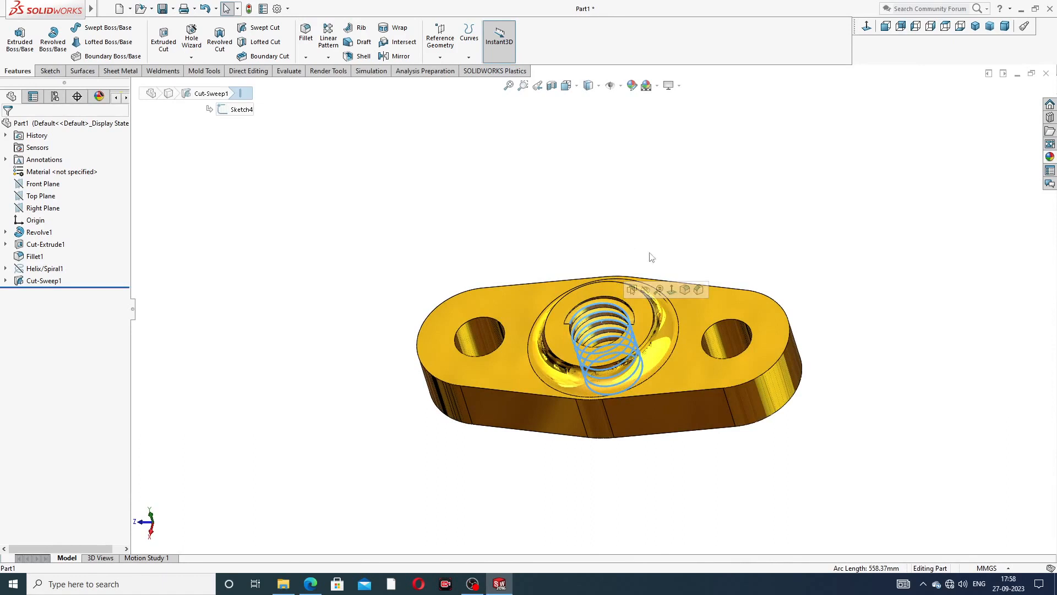
left_click(1049, 159)
left_click(993, 141)
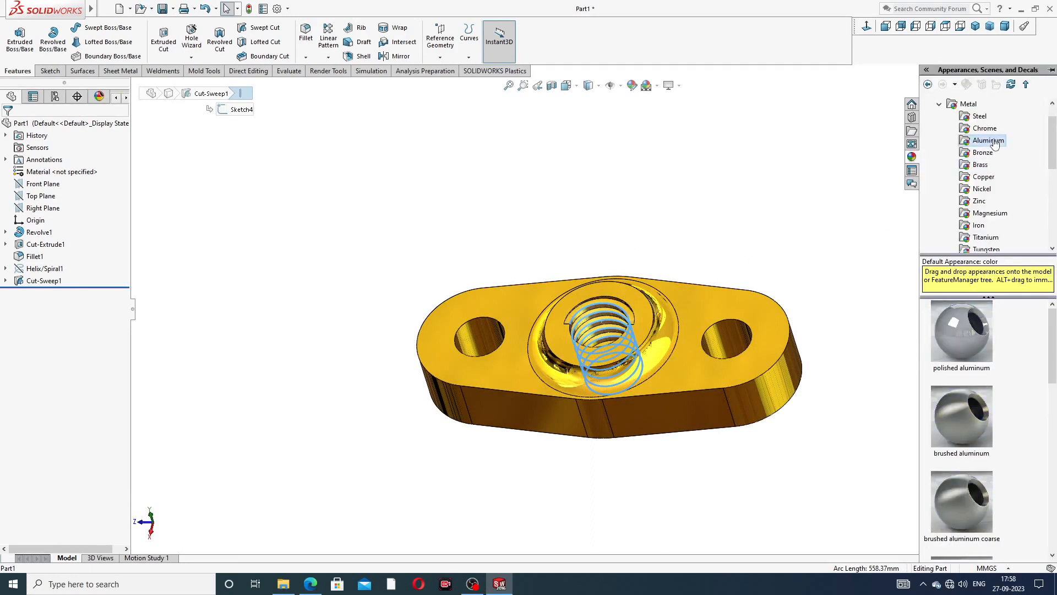
left_click_drag(965, 315, 667, 333)
middle_click_drag(668, 332, 725, 373)
scroll(724, 373, "down", 1)
scroll(663, 340, "up", 2)
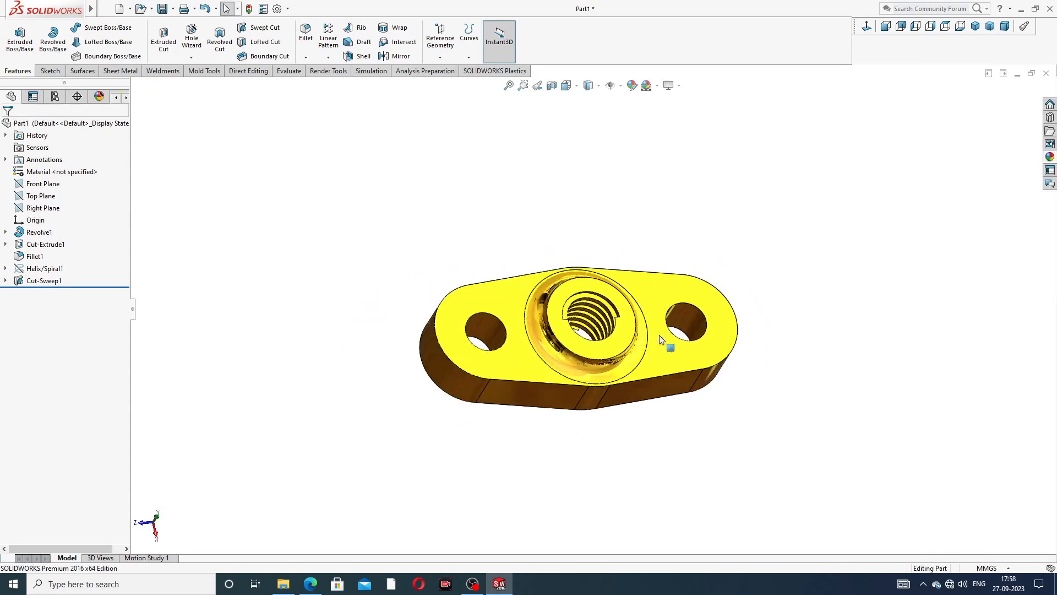
left_click(55, 286)
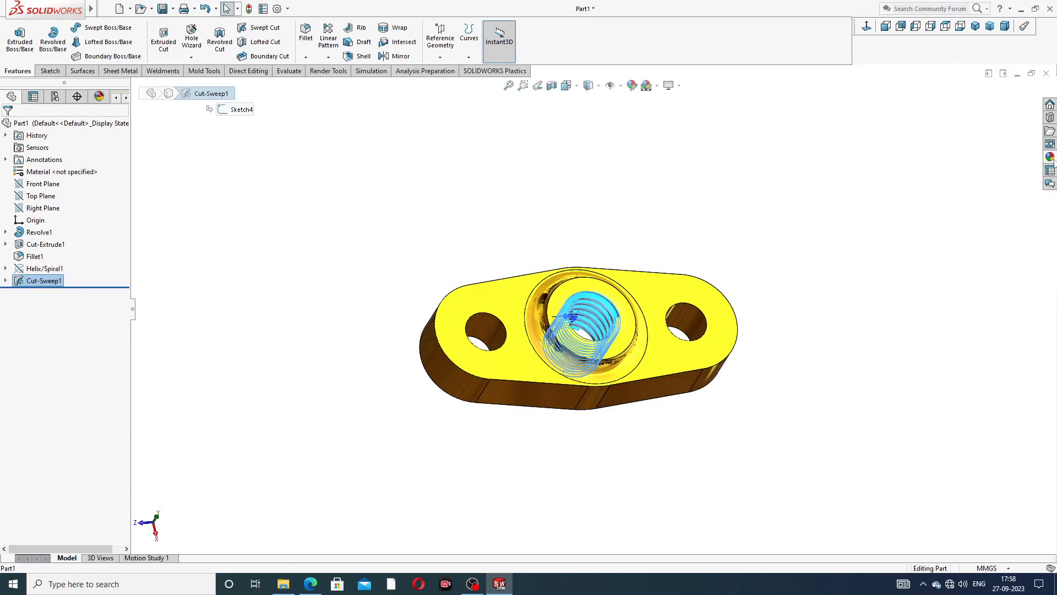
left_click(1052, 158)
left_click(794, 192)
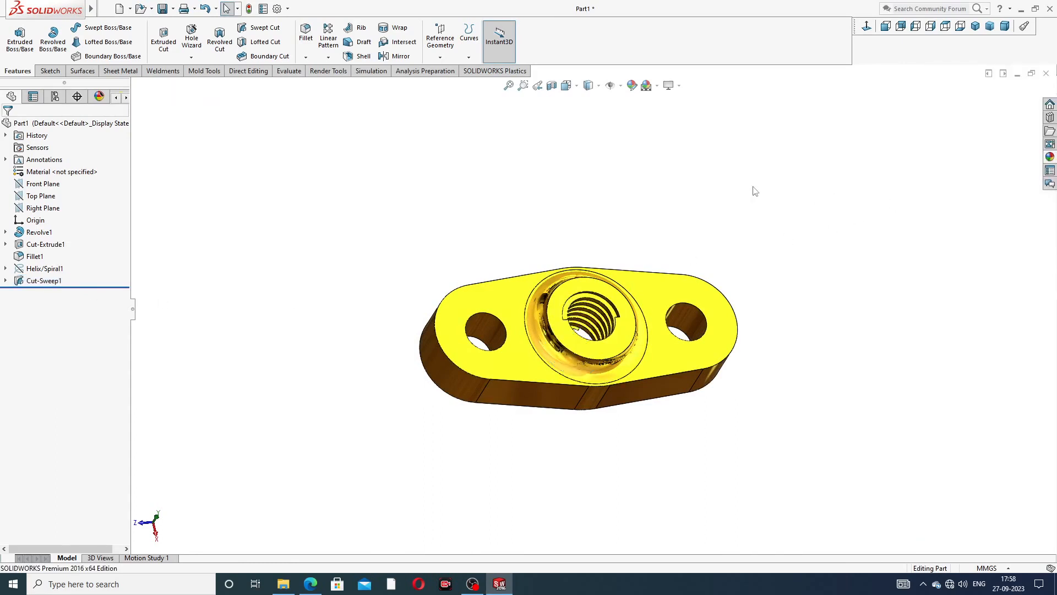
Colour the swept-cut thread feature dark grey using the standard colour swatches
left_click(42, 282)
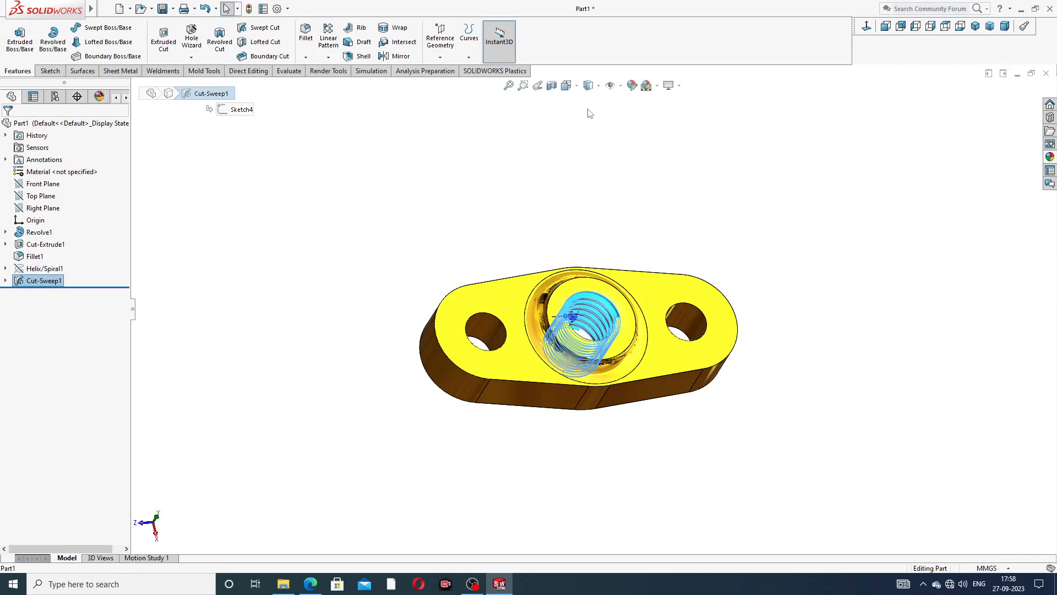
left_click(633, 86)
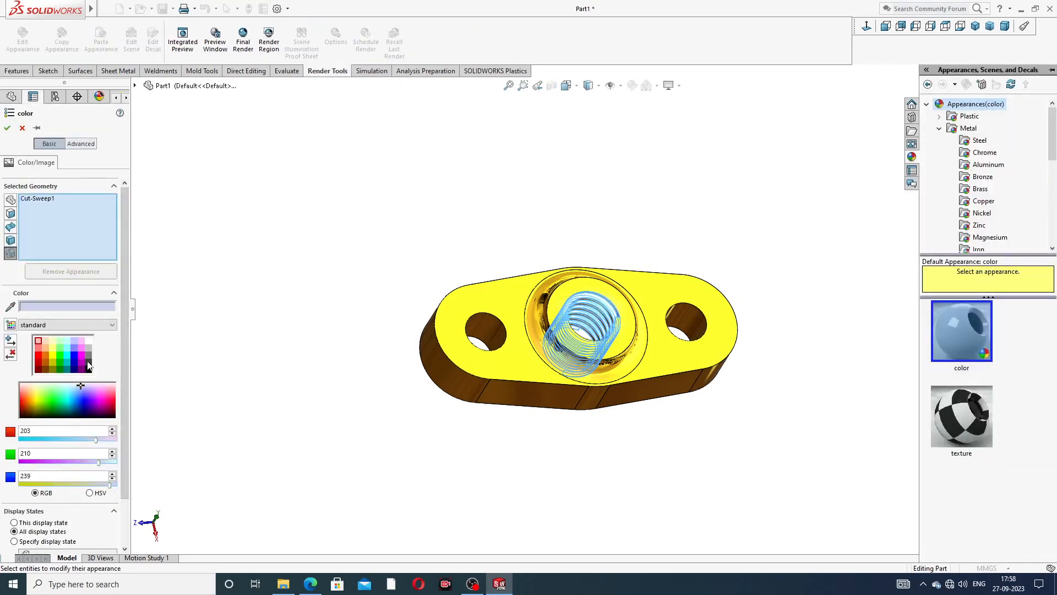
left_click(88, 366)
left_click(12, 131)
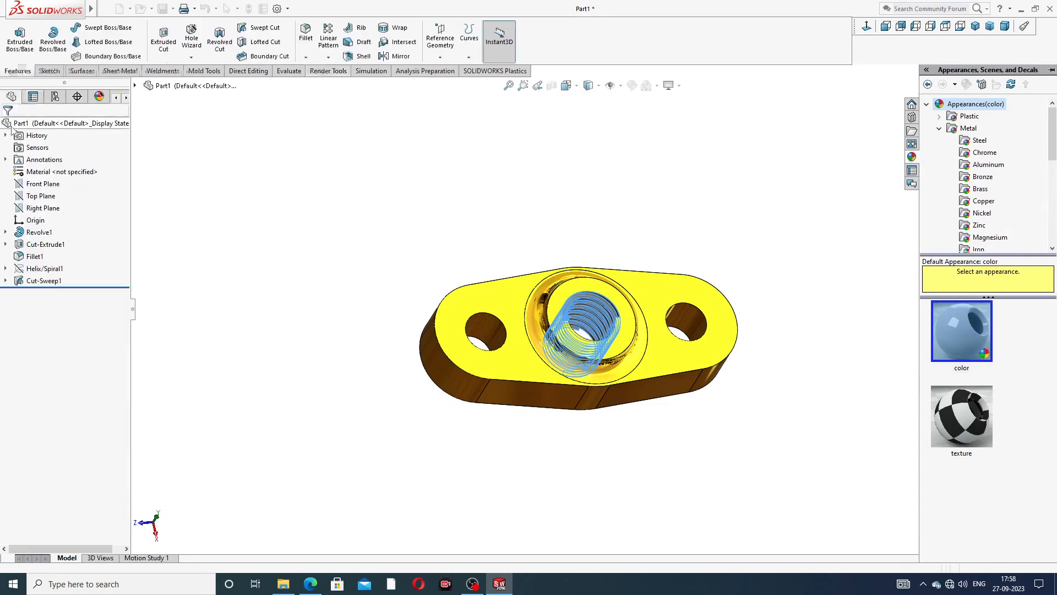
middle_click_drag(517, 164, 528, 358)
scroll(591, 311, "down", 2)
scroll(591, 307, "down", 3)
scroll(592, 340, "up", 3)
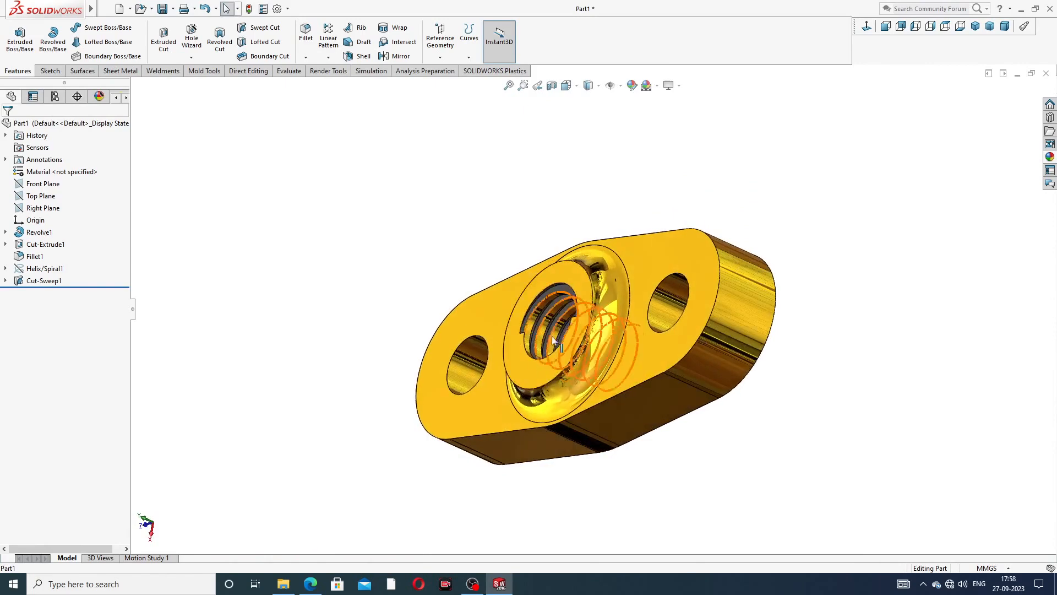
Colour the bore's inner cylindrical face, between the thread grooves, dark grey with RGB 64, 64, 64
left_click(544, 330)
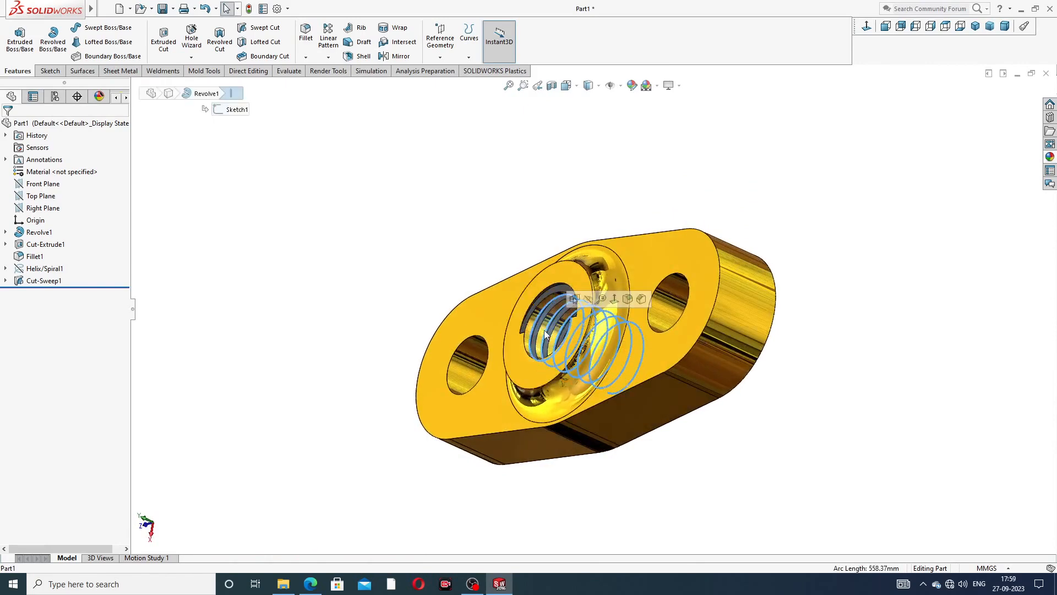
scroll(548, 331, "down", 5)
middle_click_drag(548, 332, 570, 319)
left_click(572, 316)
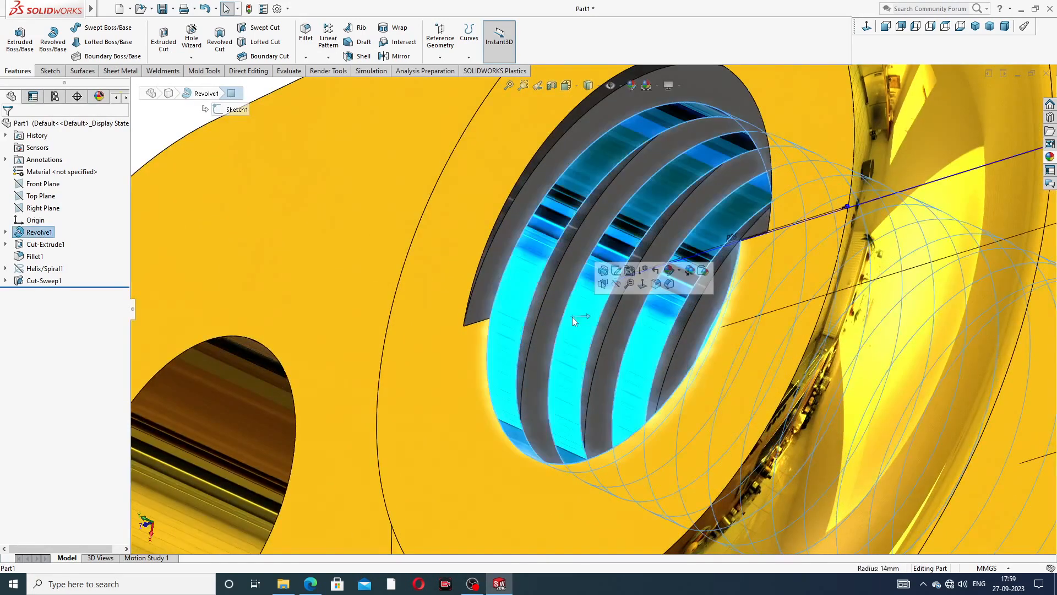
scroll(573, 316, "up", 1)
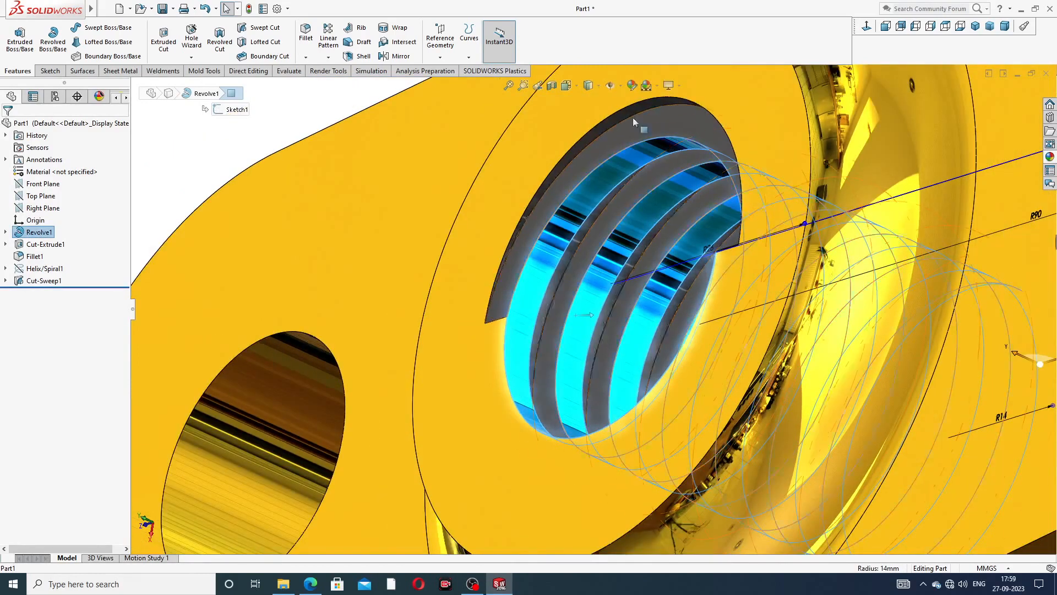
left_click(631, 90)
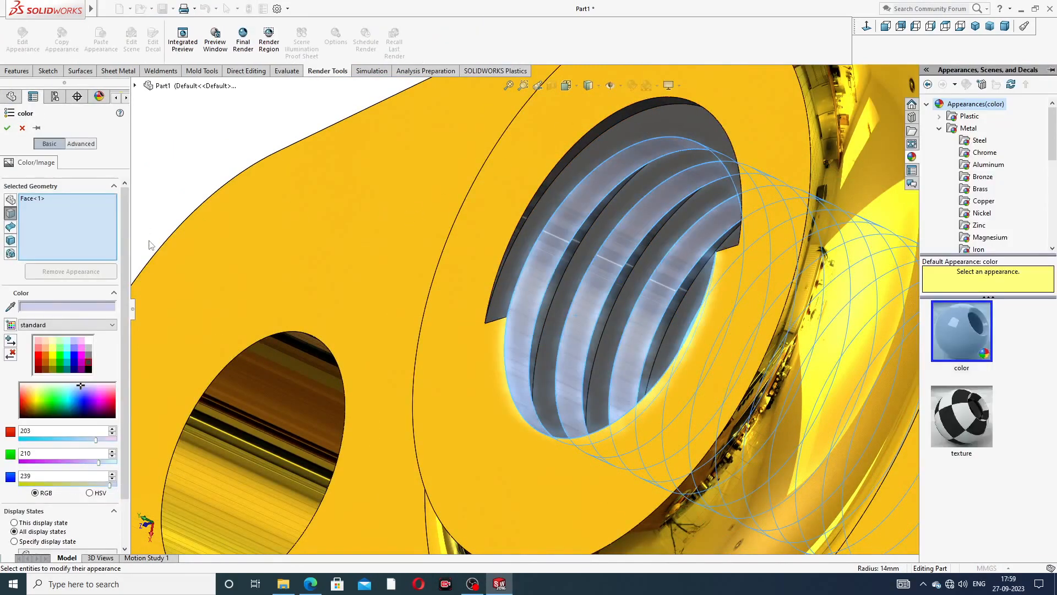
left_click(89, 368)
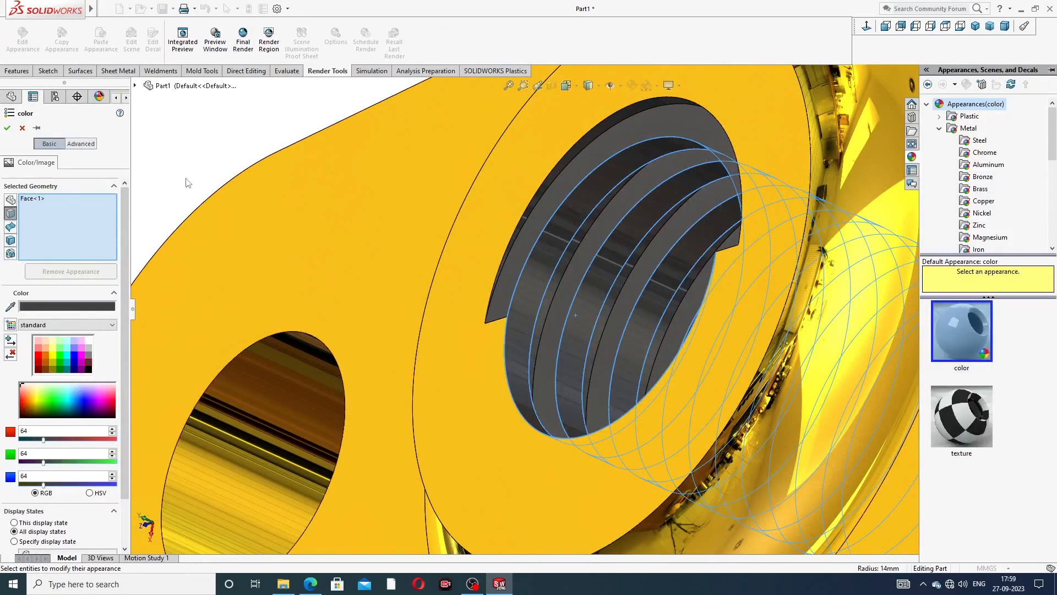
left_click(7, 128)
scroll(376, 204, "up", 5)
middle_click_drag(411, 243, 671, 293)
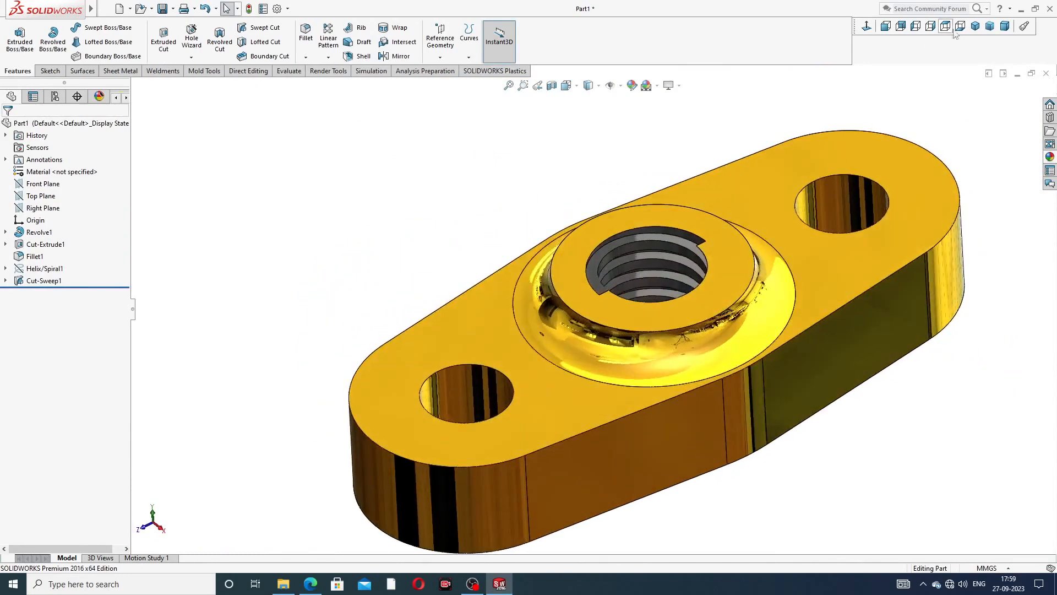
Examine the coloured bridge from an isometric view and other angles, and compare it with the Part-09 bridge drawing
left_click(975, 26)
middle_click_drag(720, 217, 620, 346)
scroll(550, 313, "down", 2)
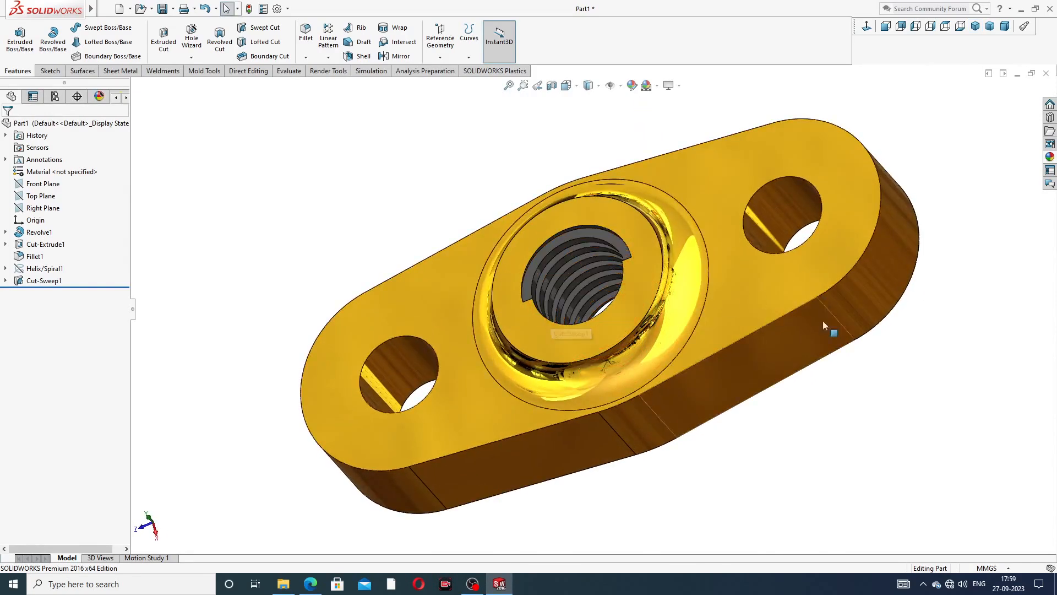
middle_click_drag(719, 485, 764, 350)
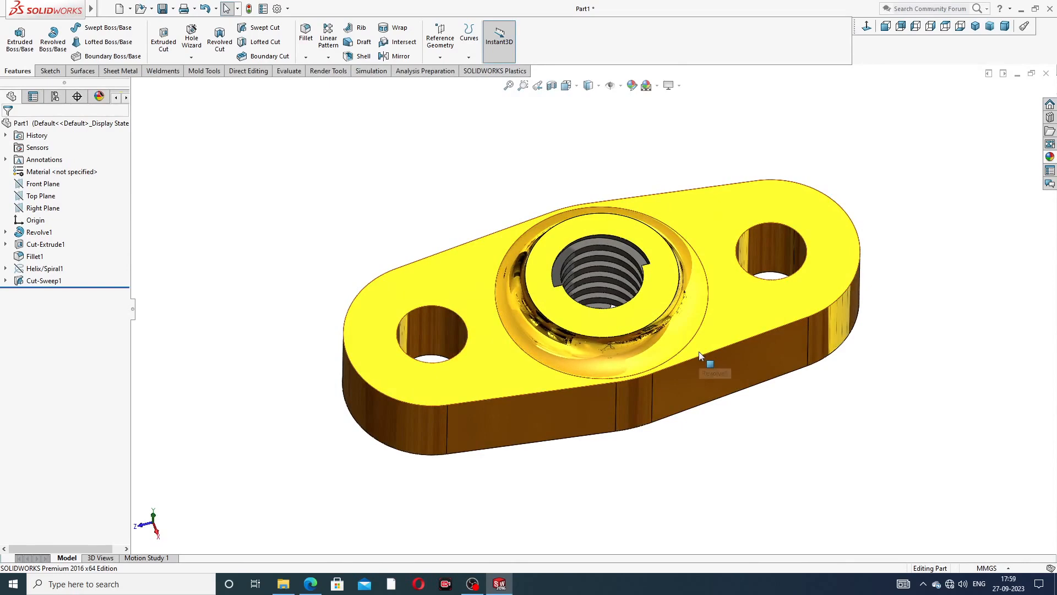
scroll(699, 351, "down", 2)
mouse_move(713, 272)
middle_mouse_down()
mouse_move(703, 236)
mouse_move(686, 241)
mouse_move(738, 252)
middle_mouse_up()
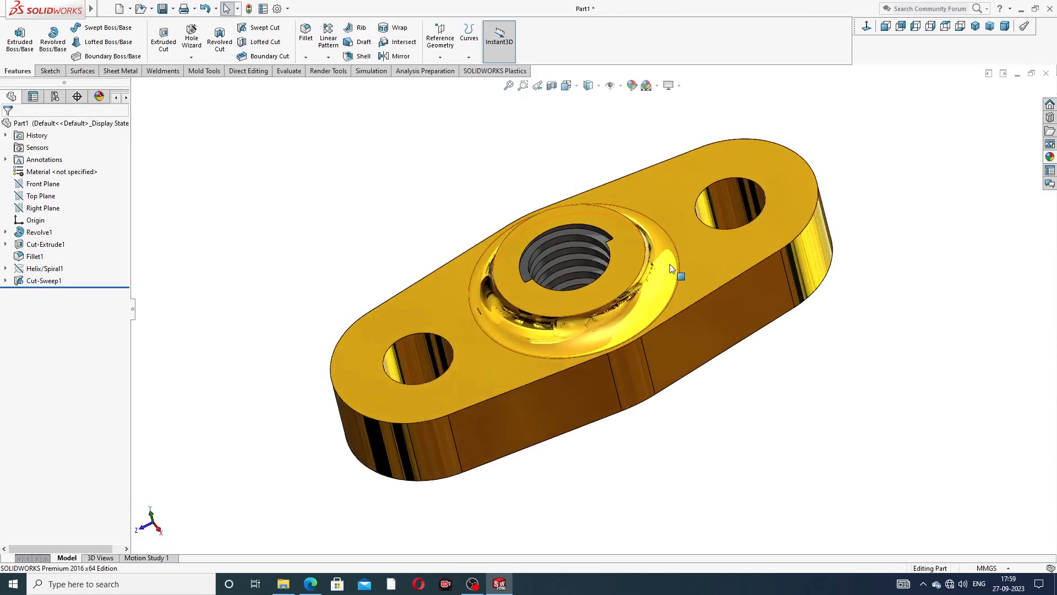
scroll(705, 289, "down", 2)
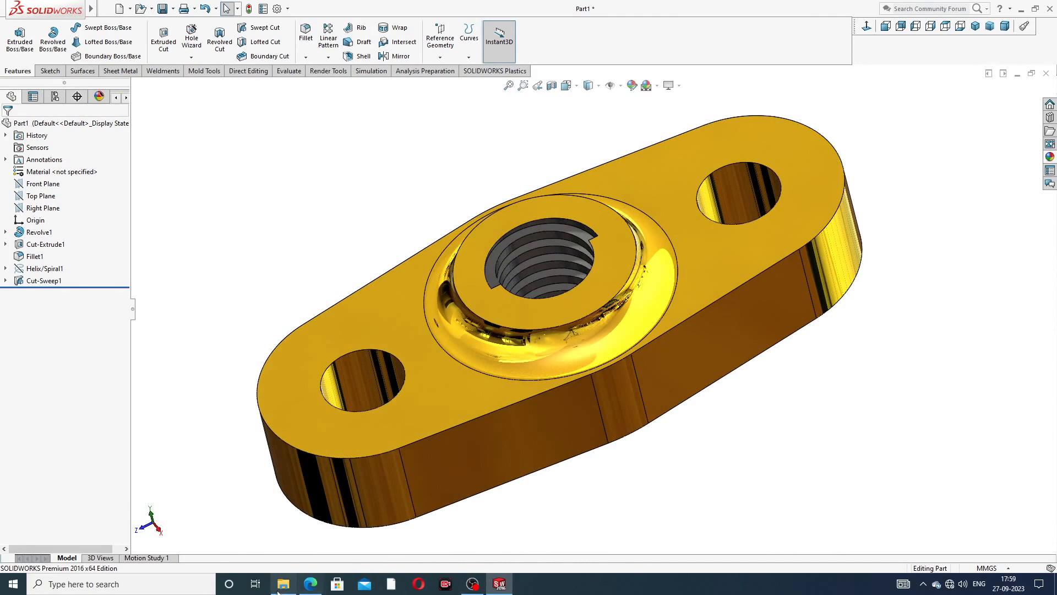
left_click(307, 586)
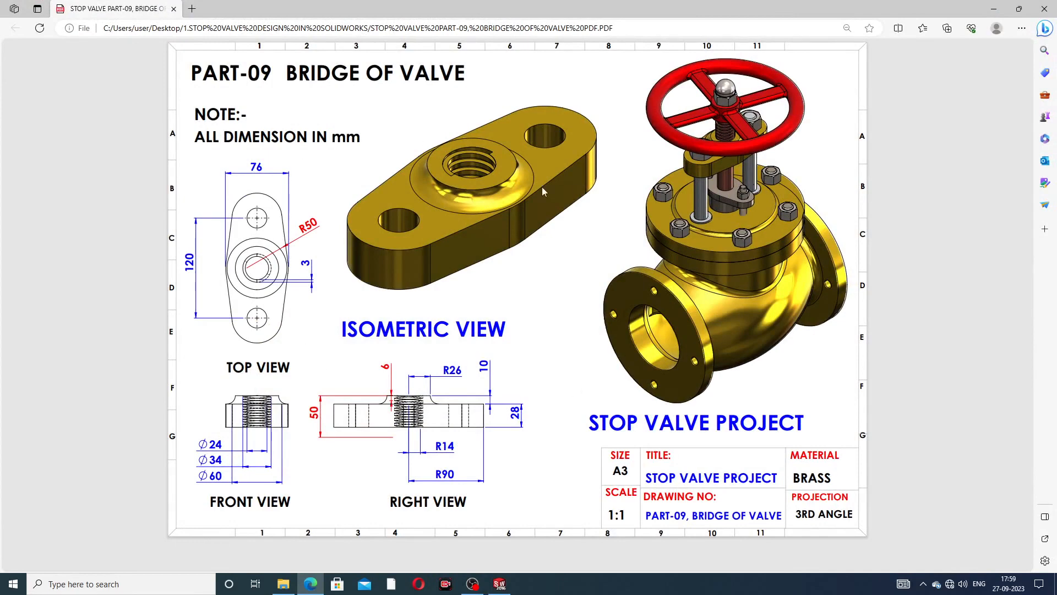
left_click(499, 582)
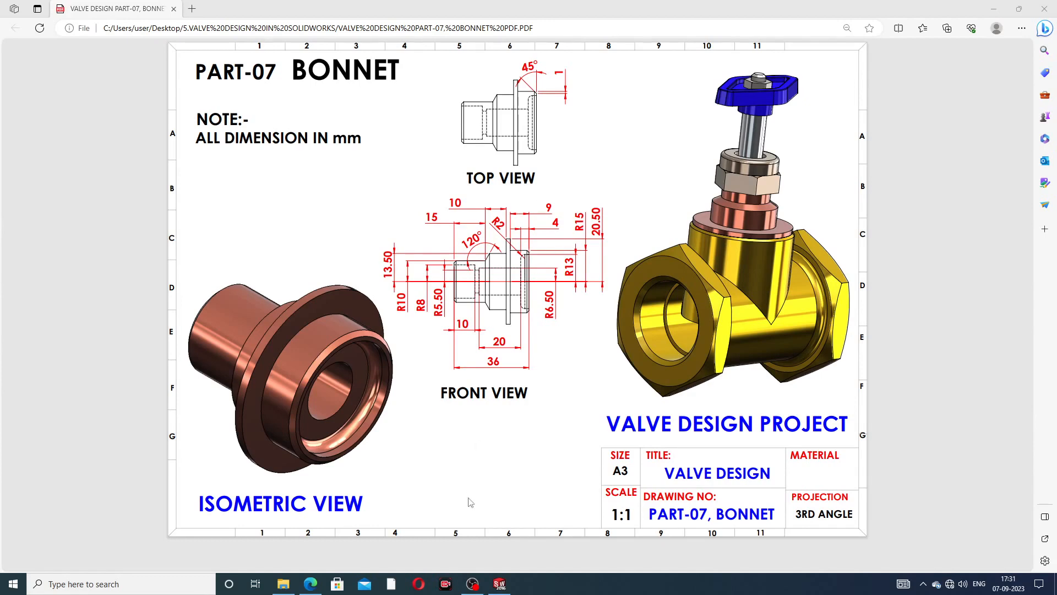
Switch from the Part-07 bonnet drawing to SOLIDWORKS and examine the BONNET model's stepped body, flange and bore from several angles
mouse_move(500, 581)
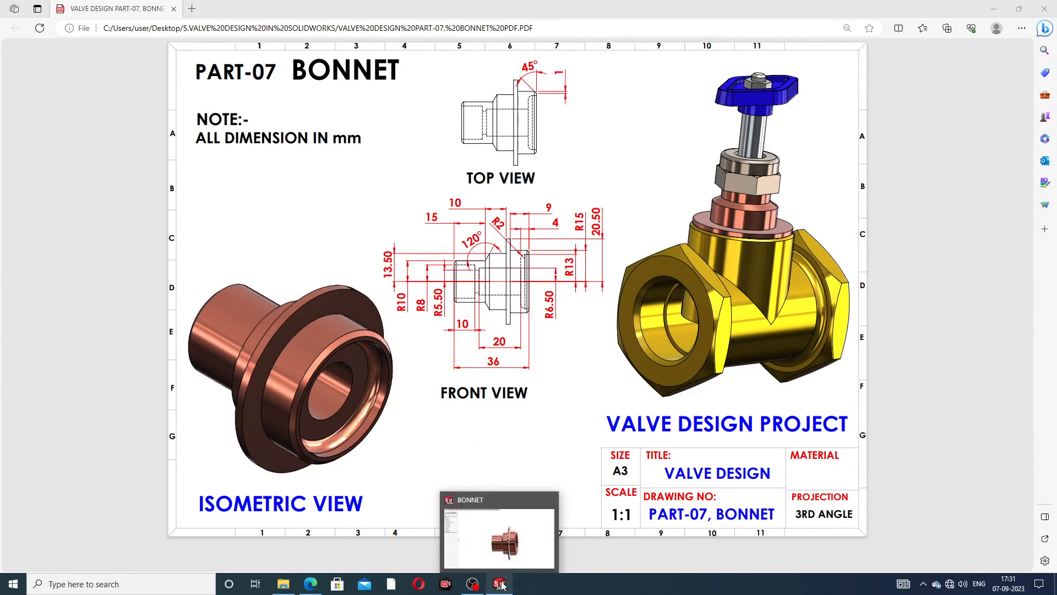
left_click(536, 540)
scroll(673, 316, "up", 3)
middle_click_drag(673, 316, 633, 312)
scroll(620, 319, "down", 2)
middle_click_drag(715, 317, 767, 300)
scroll(735, 317, "down", 1)
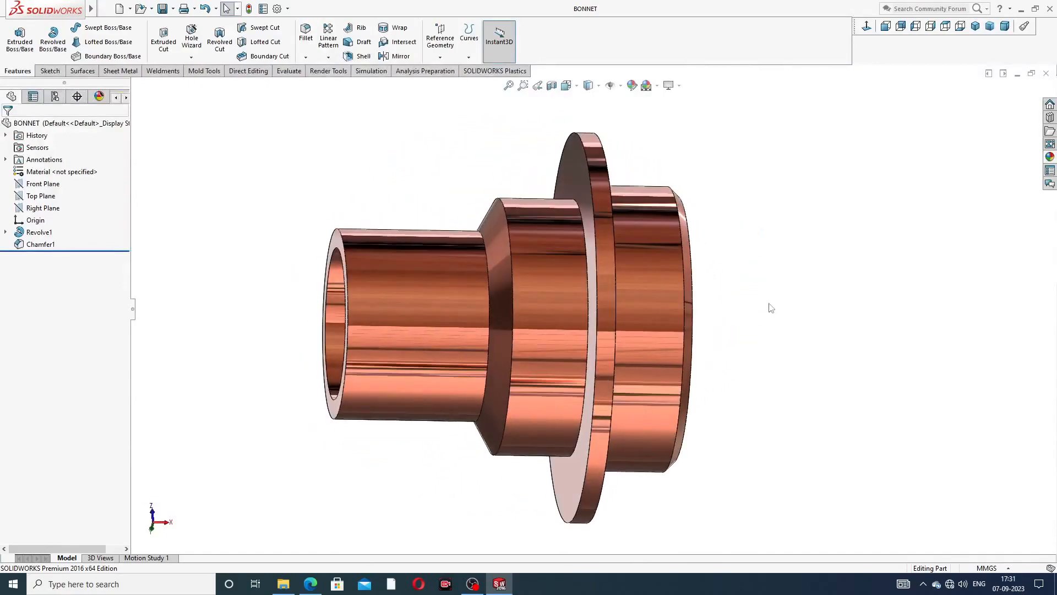
middle_click_drag(596, 322, 639, 276)
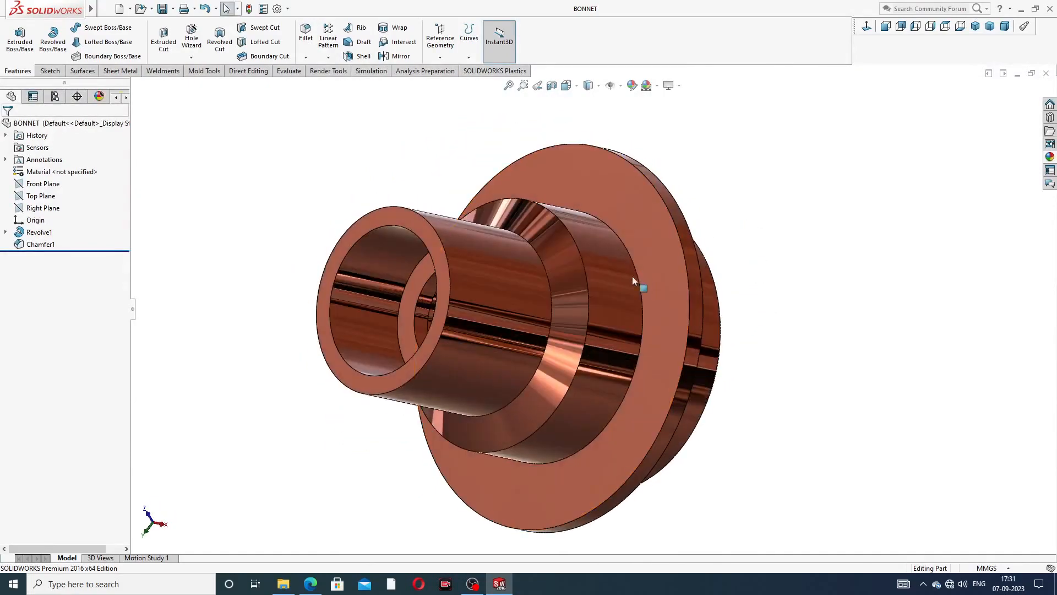
middle_click_drag(454, 298, 594, 306)
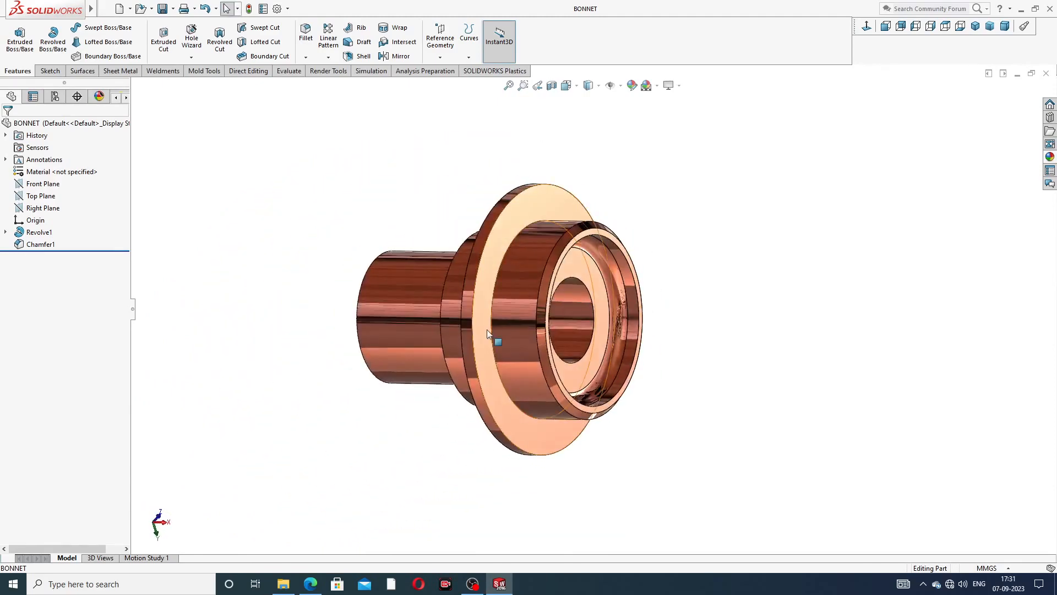
scroll(486, 329, "down", 1)
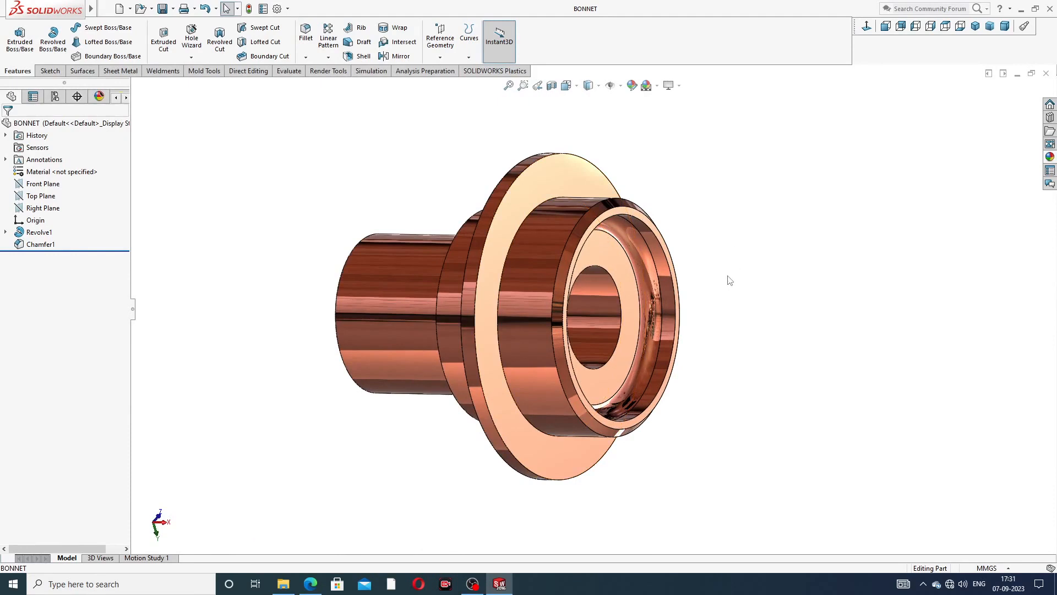
scroll(428, 253, "down", 1)
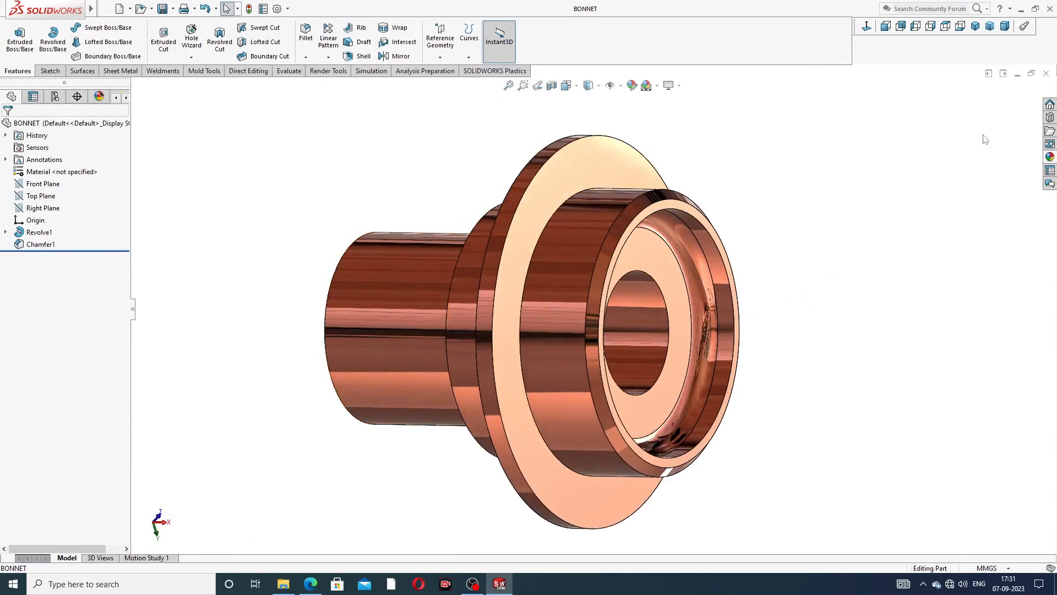
Close the bonnet model and create a new part document
left_click(1048, 72)
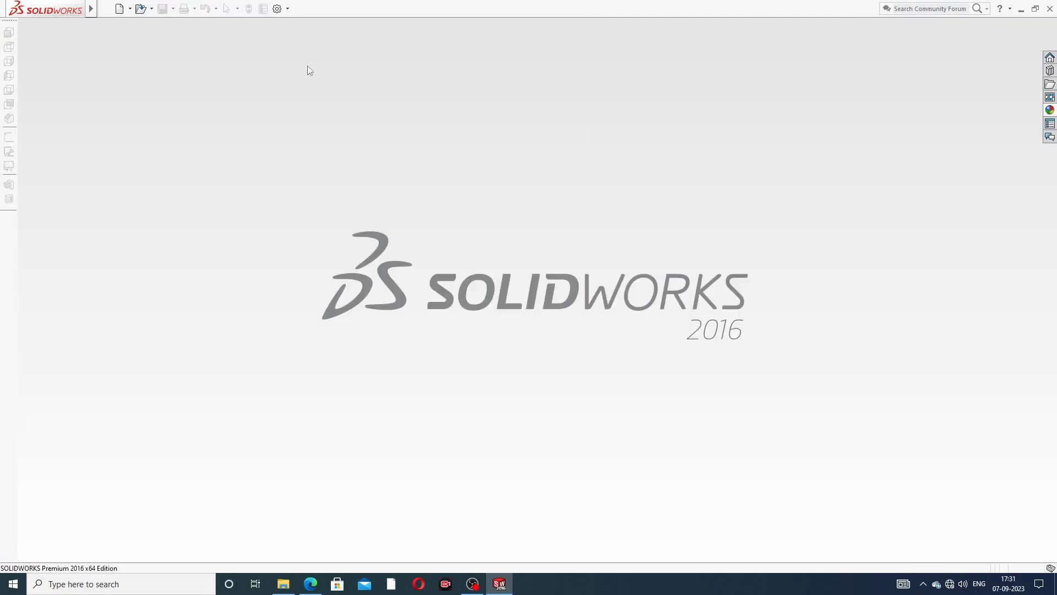
left_click(119, 8)
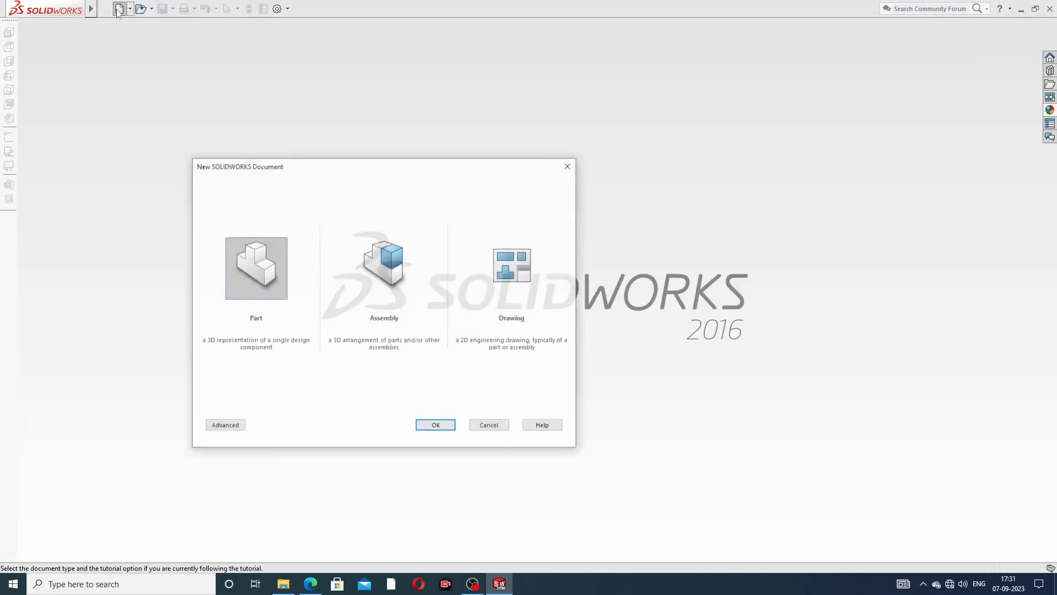
left_click(432, 426)
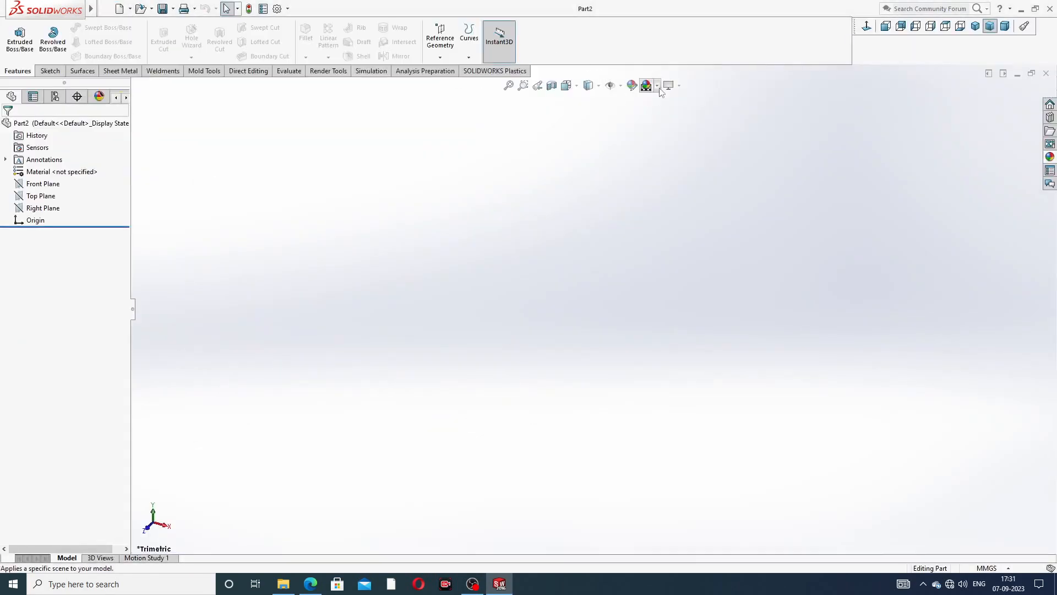
Apply the Plain White scene and raise both the shaded/draft and the wireframe image quality resolutions to their highest setting
left_click(658, 86)
left_click(674, 32)
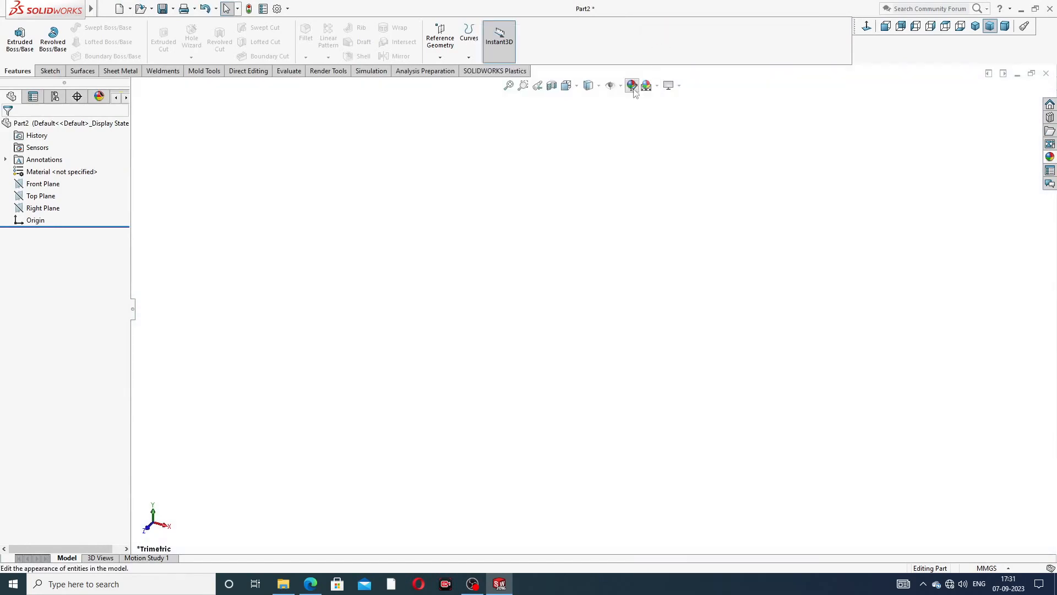
left_click(281, 9)
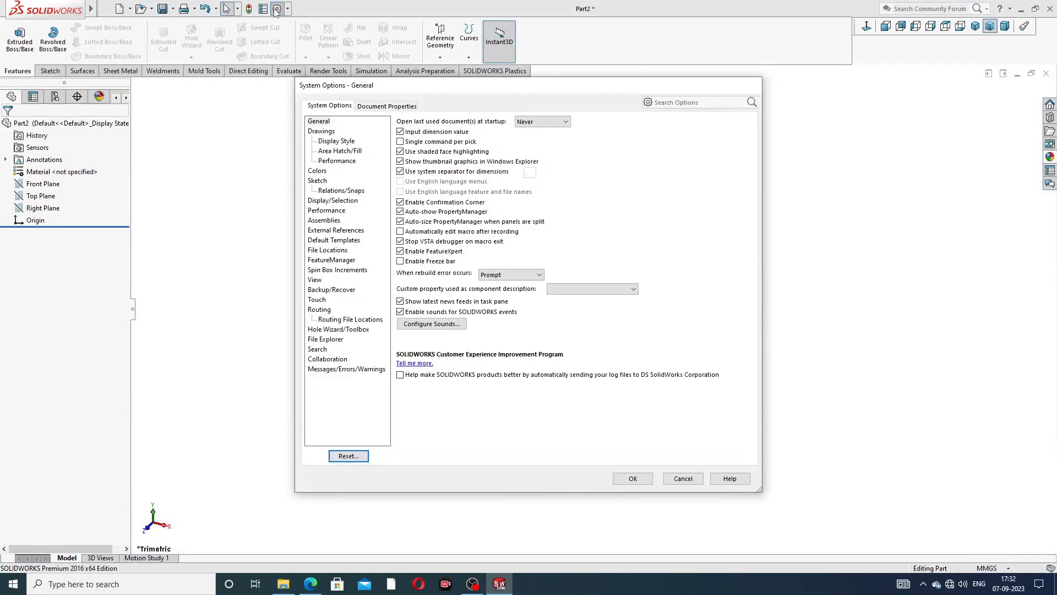
left_click(389, 106)
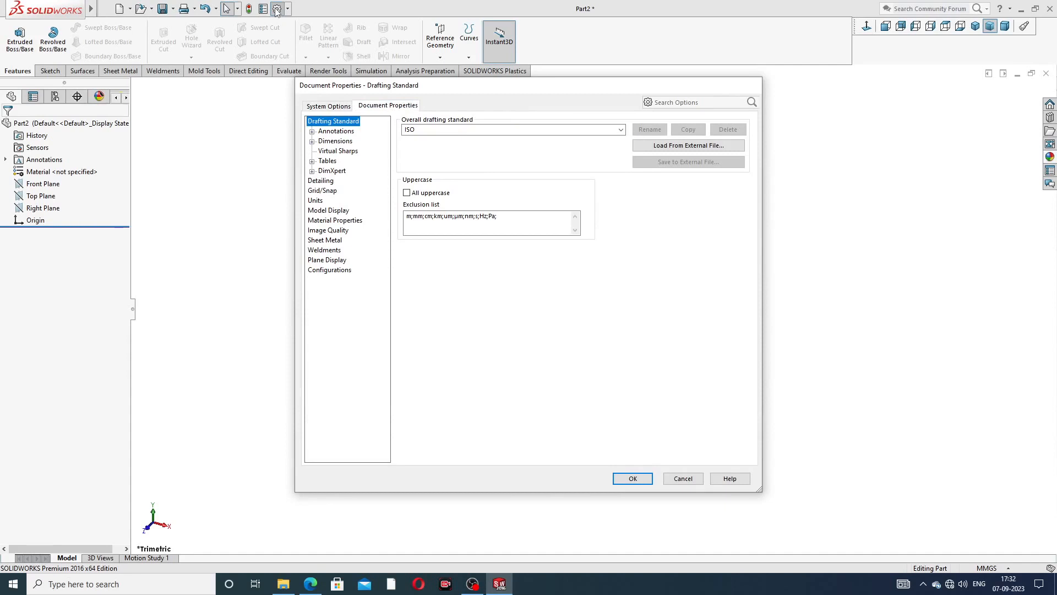
left_click(330, 230)
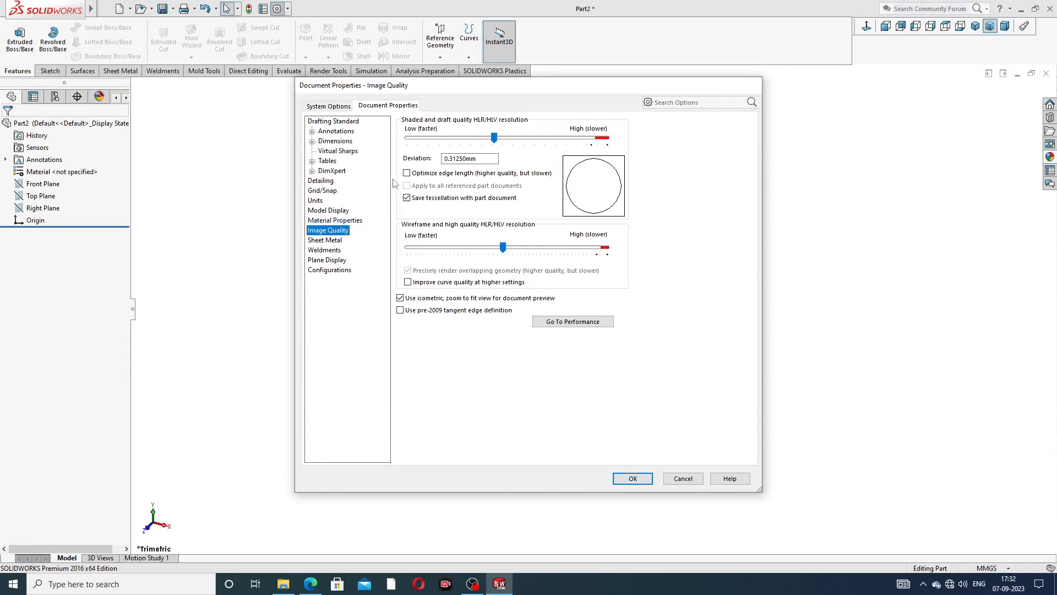
left_click_drag(494, 138, 607, 138)
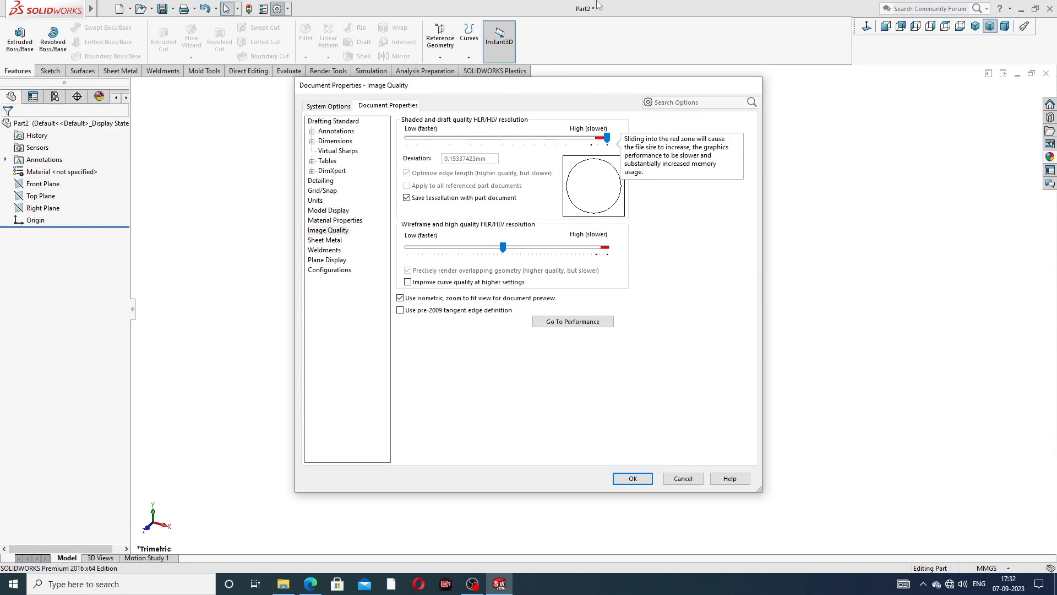
left_click_drag(503, 247, 607, 258)
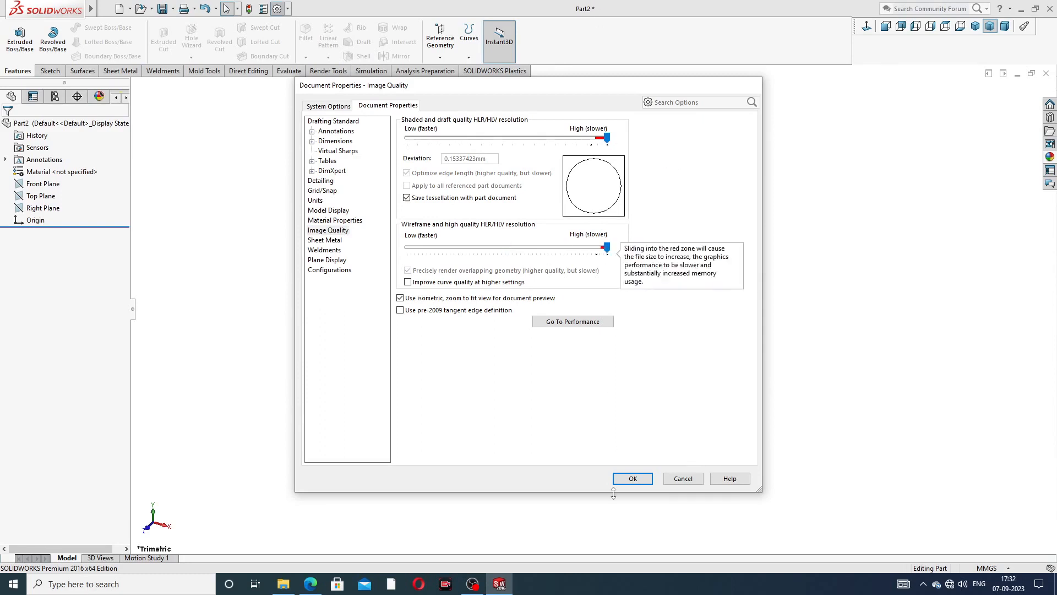
left_click(633, 478)
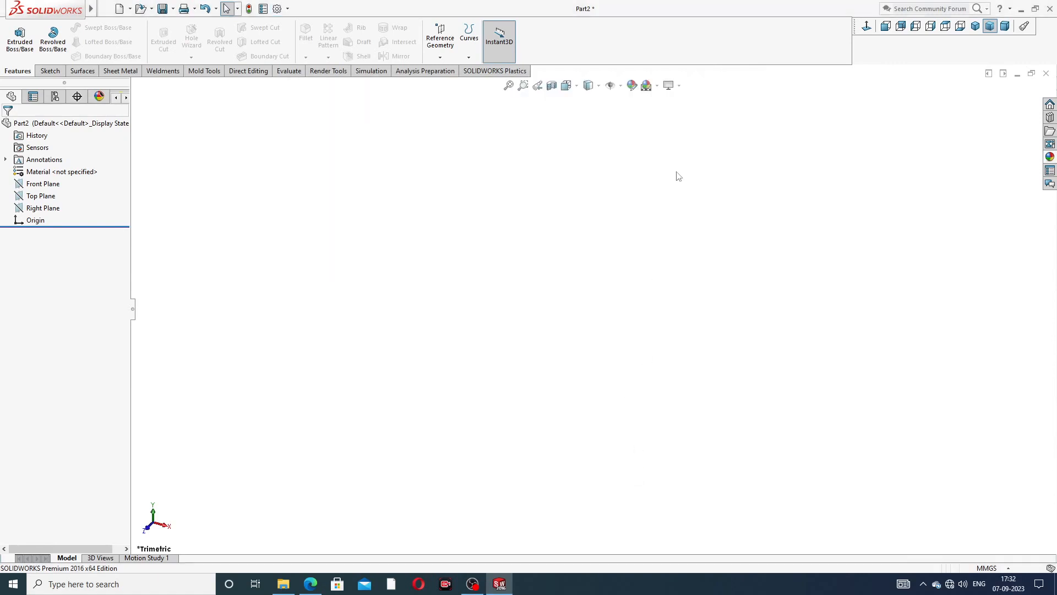
left_click(657, 86)
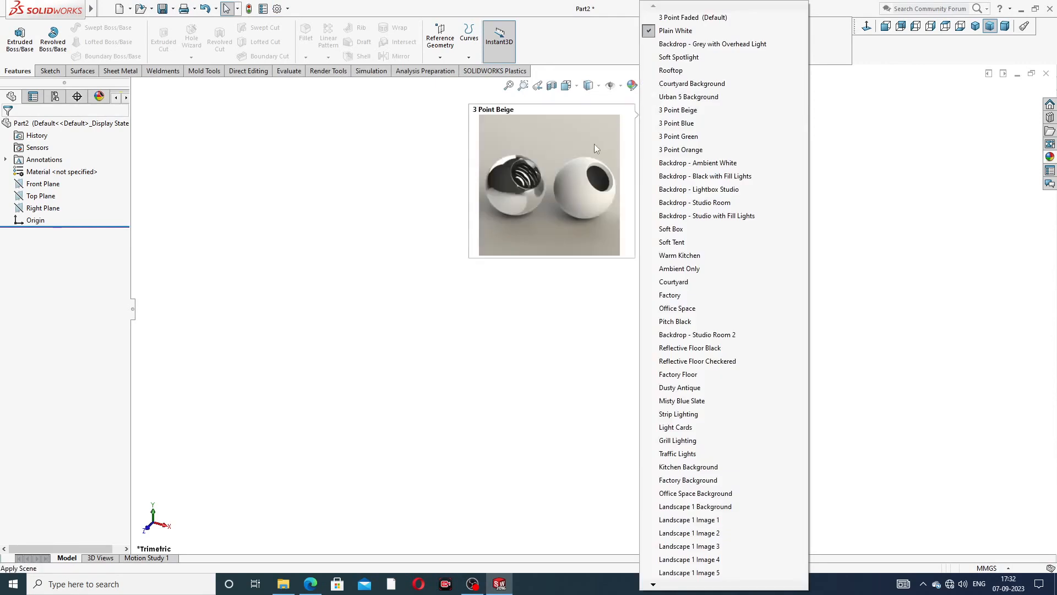
left_click(841, 147)
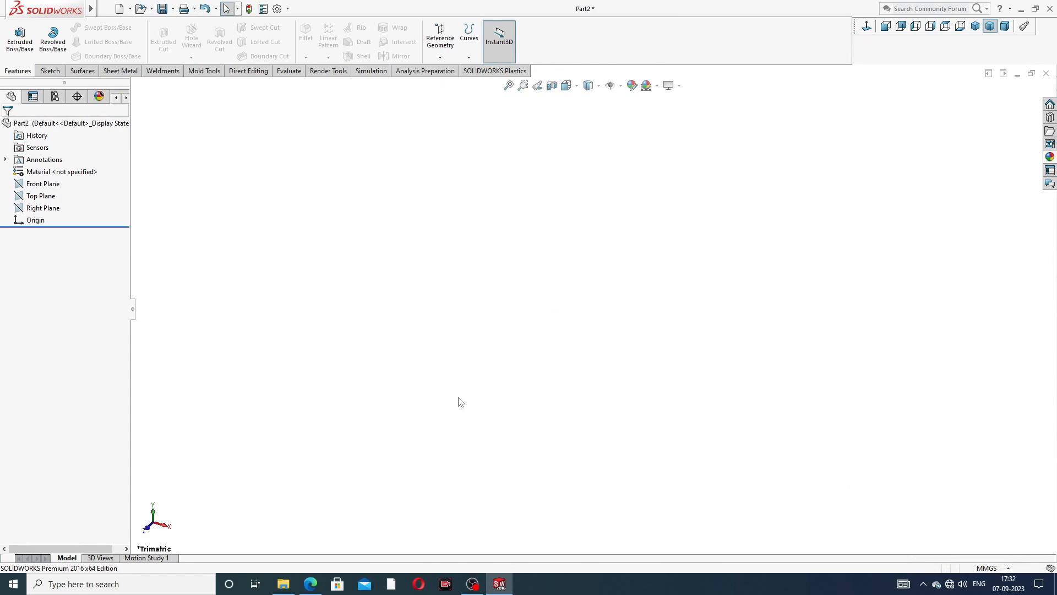
Consult the Part-07 bonnet drawing, and start a SOLIDWORKS sketch on the Front Plane with a horizontal centreline running from the origin
left_click(310, 584)
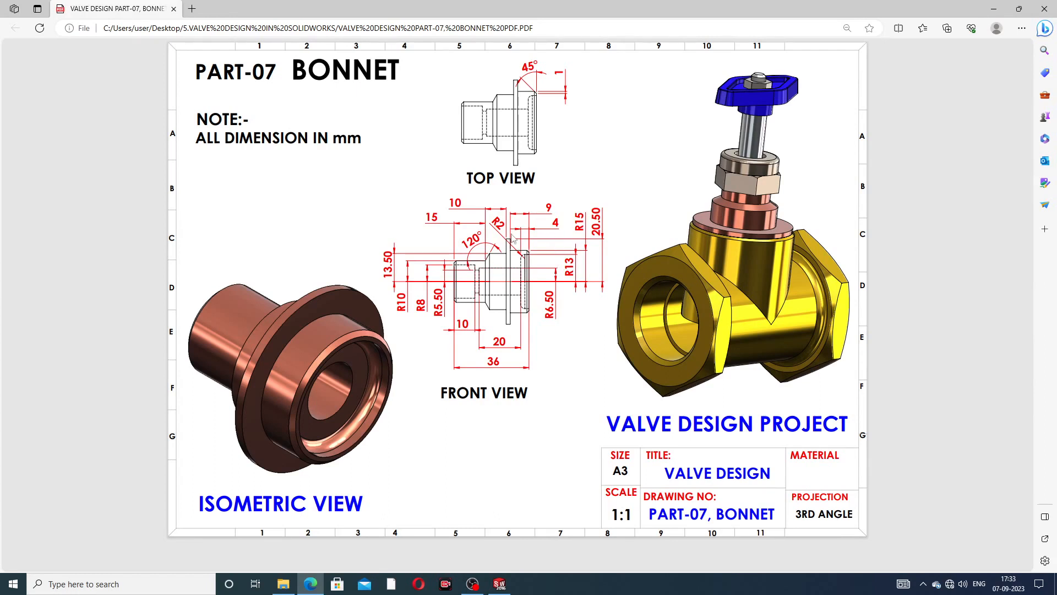
left_click(312, 586)
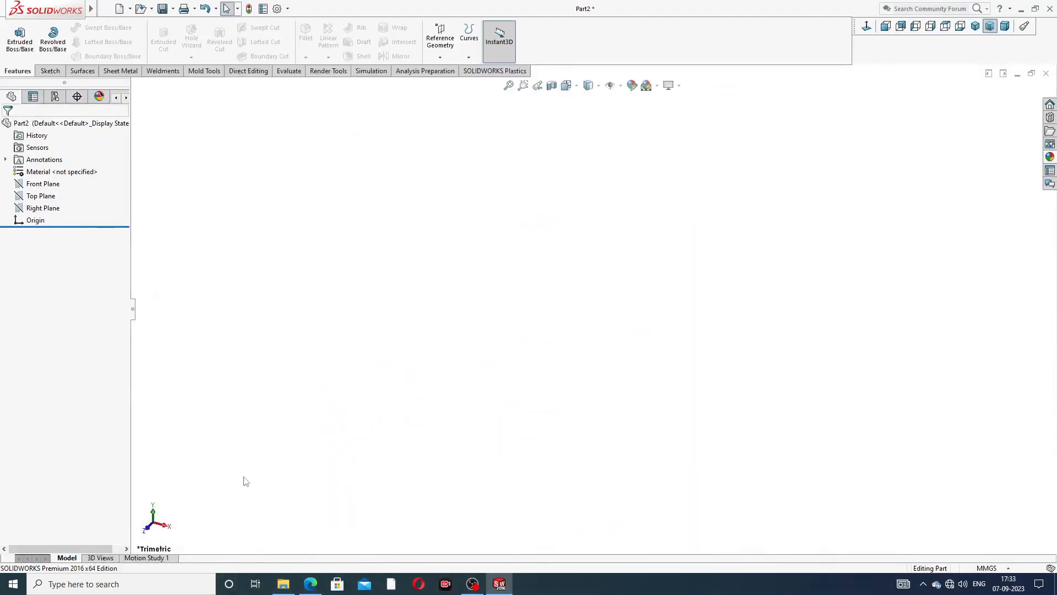
left_click(311, 584)
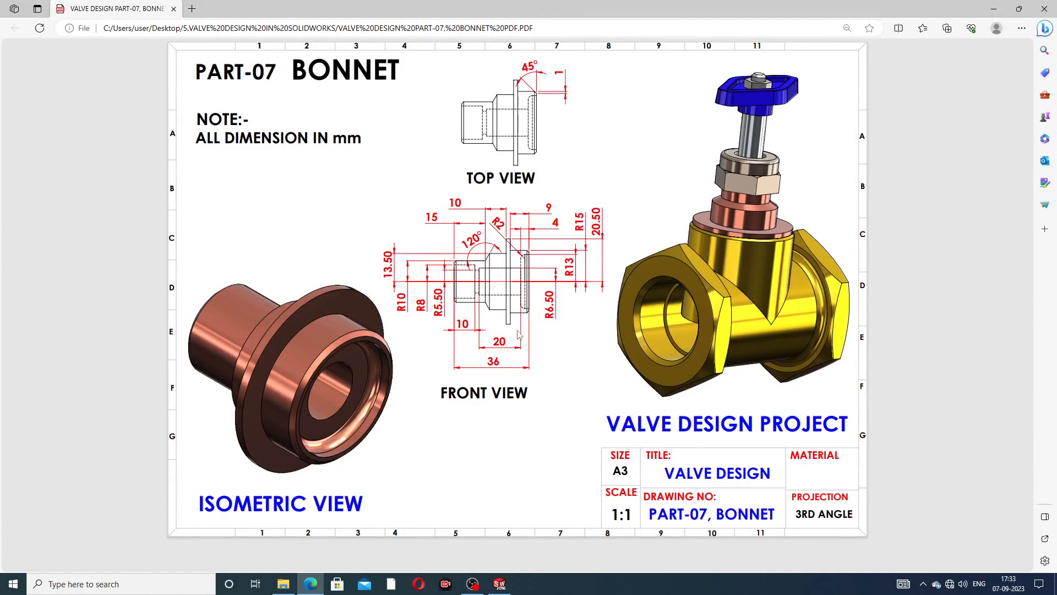
left_click(311, 583)
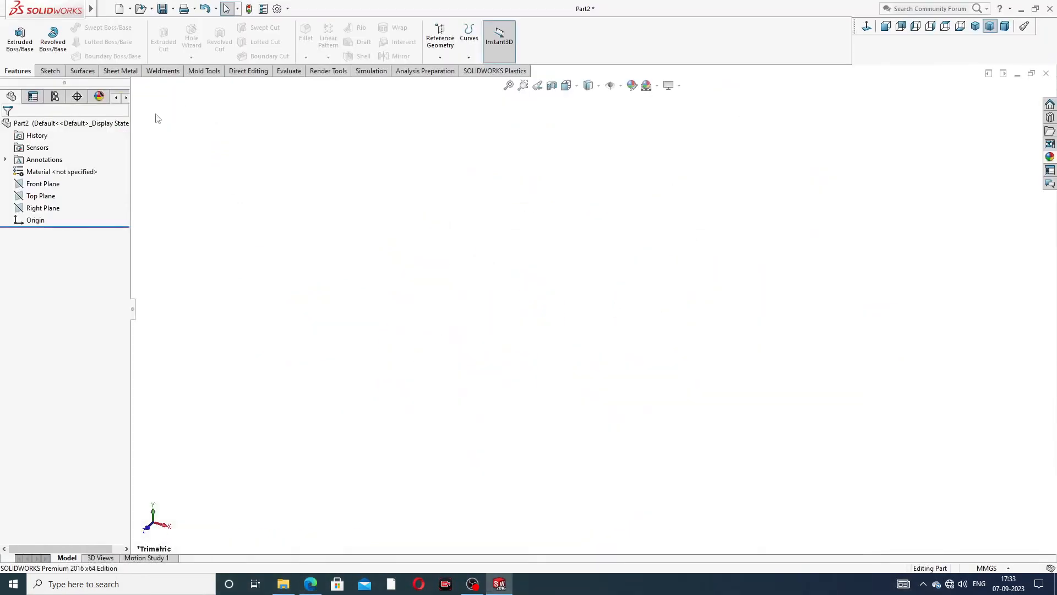
left_click(54, 185)
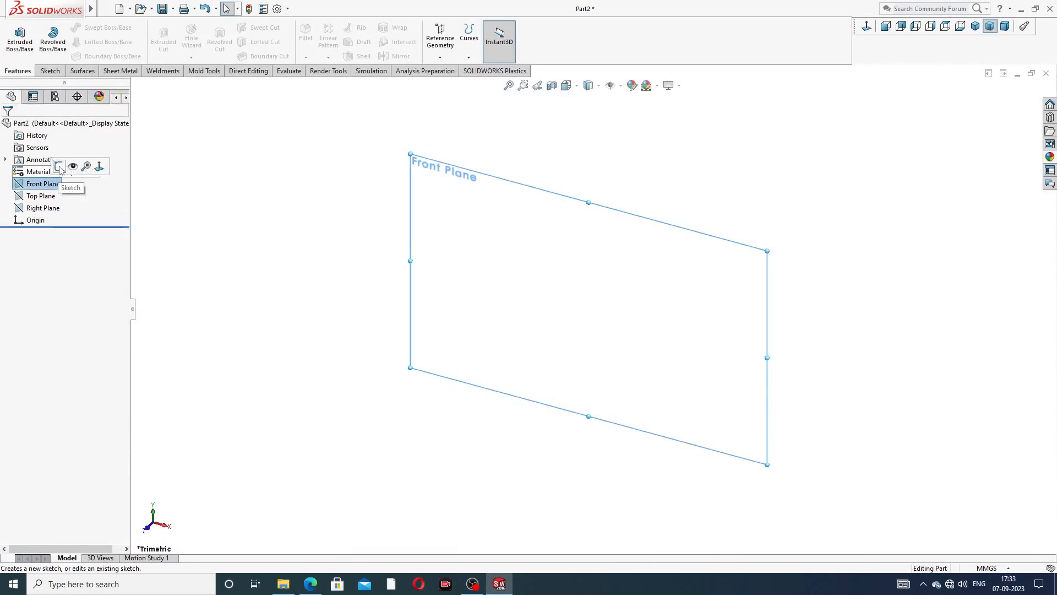
left_click(63, 169)
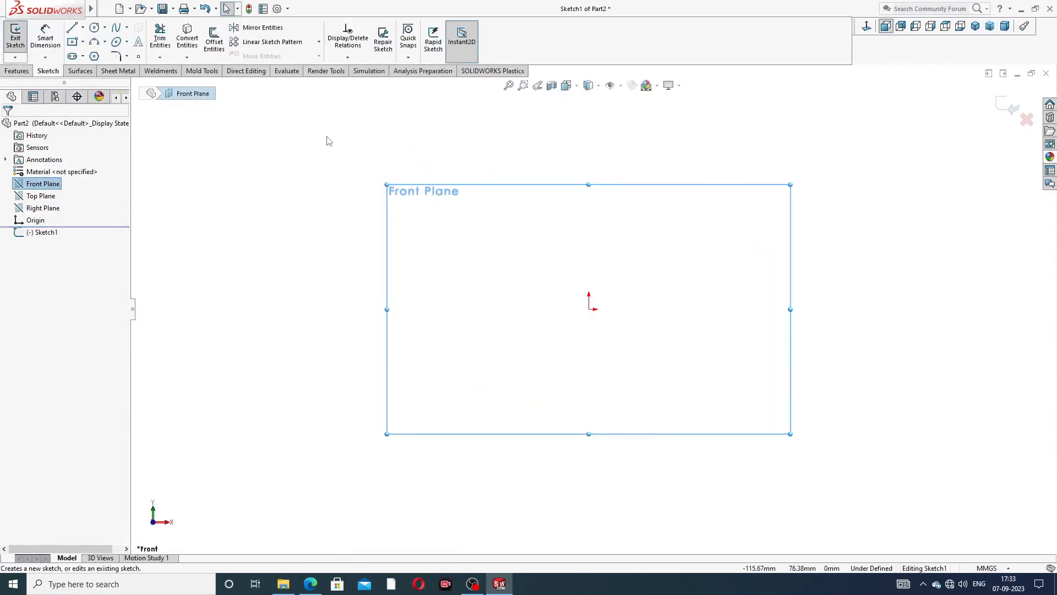
left_click(83, 27)
left_click(100, 55)
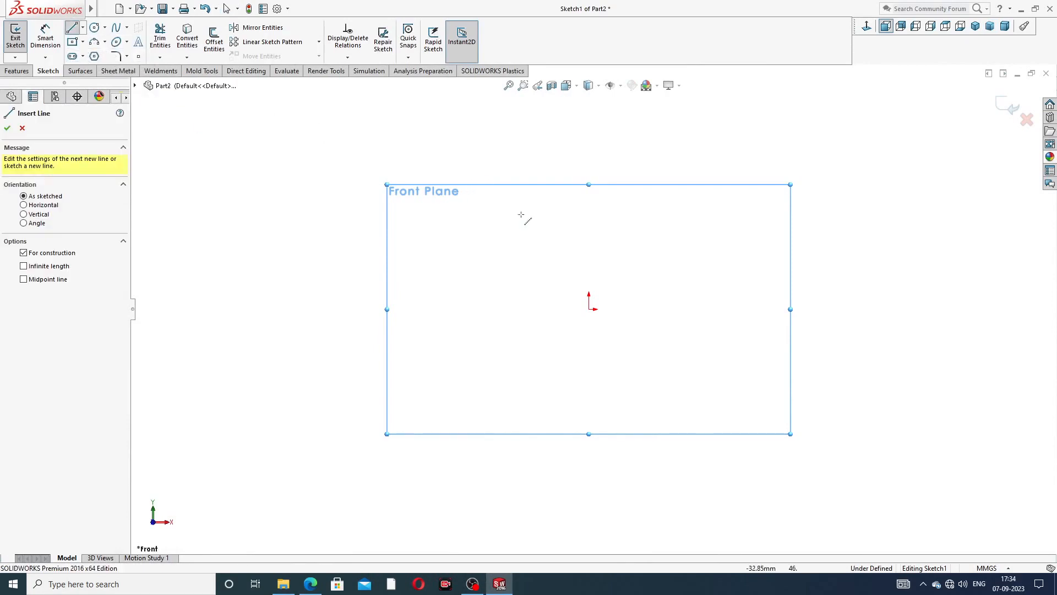
left_click(590, 307)
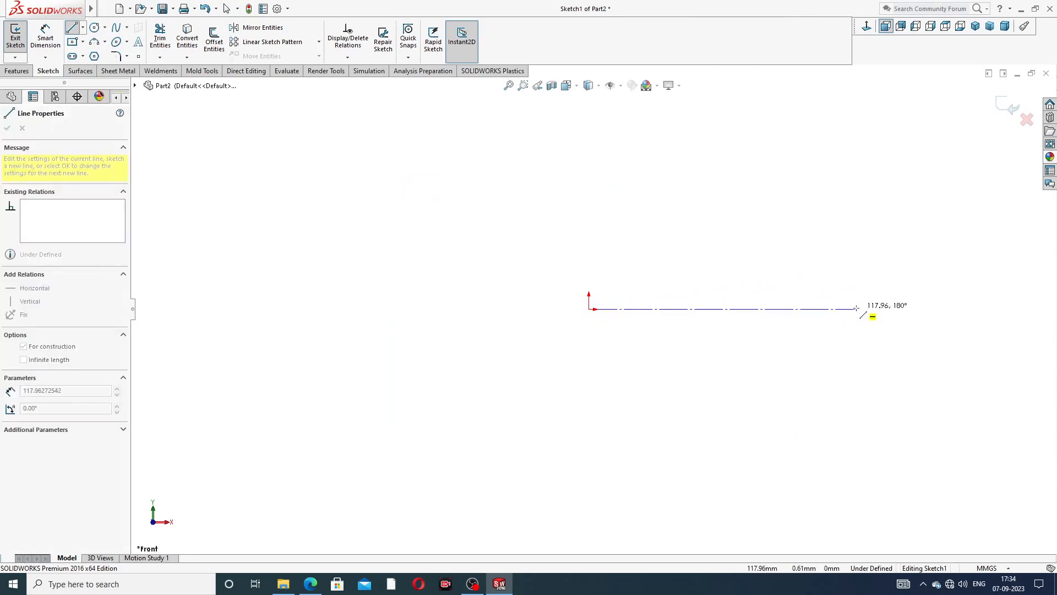
left_click(874, 309)
right_click(918, 237)
left_click(945, 250)
scroll(817, 316, "down", 2)
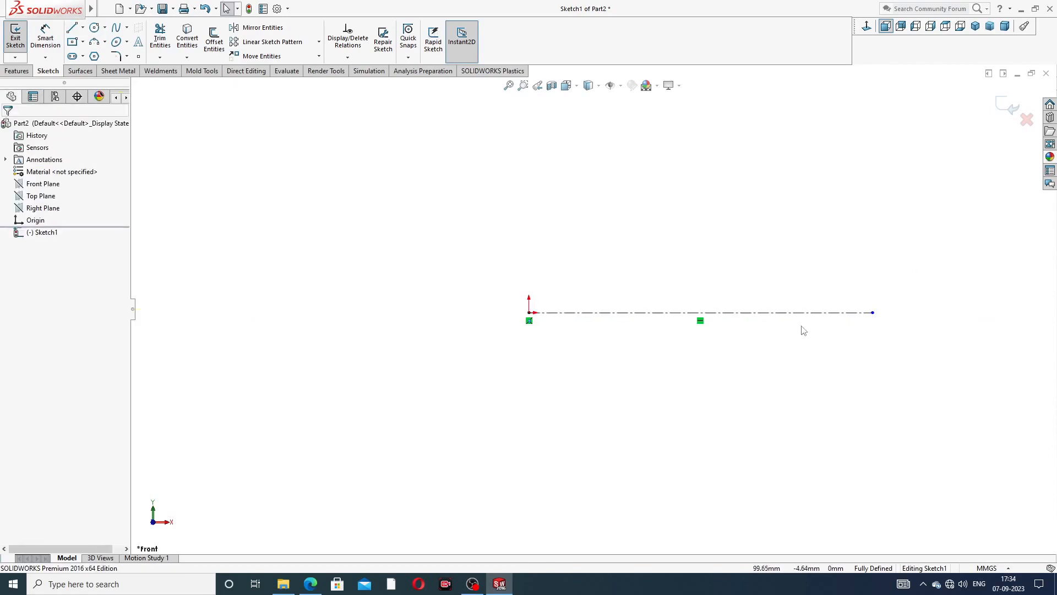
scroll(799, 329, "up", 2)
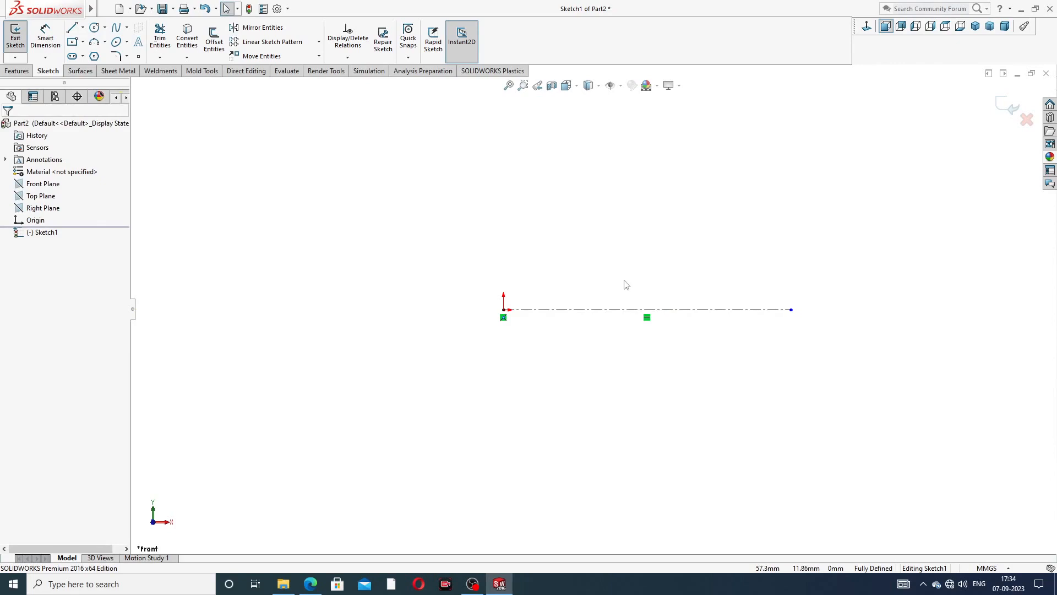
Dimension the horizontal centreline's length as 36 mm
left_click(45, 37)
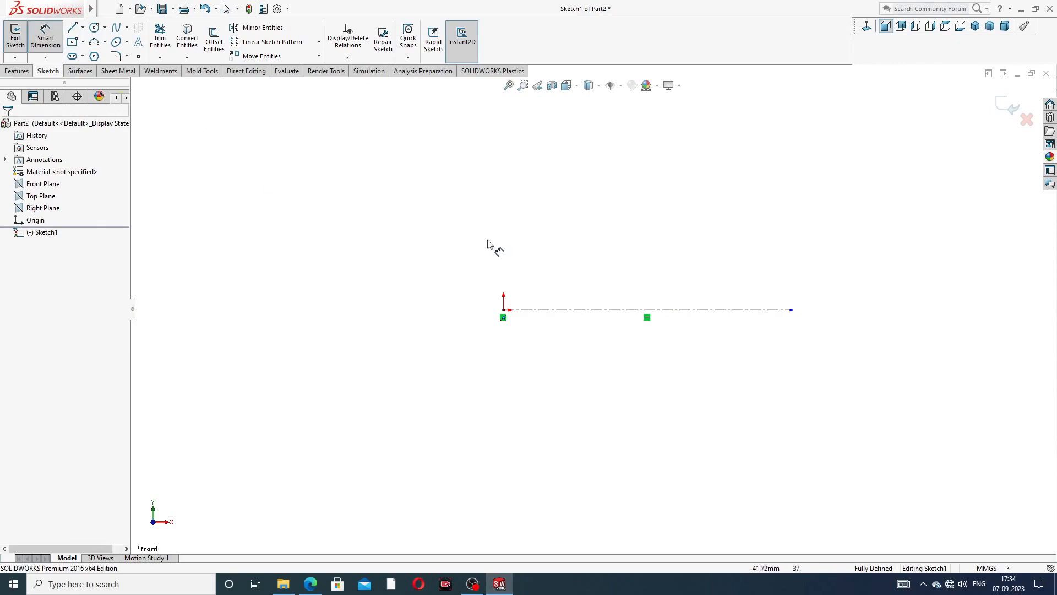
left_click(616, 310)
left_click(618, 365)
type("36")
key("Return")
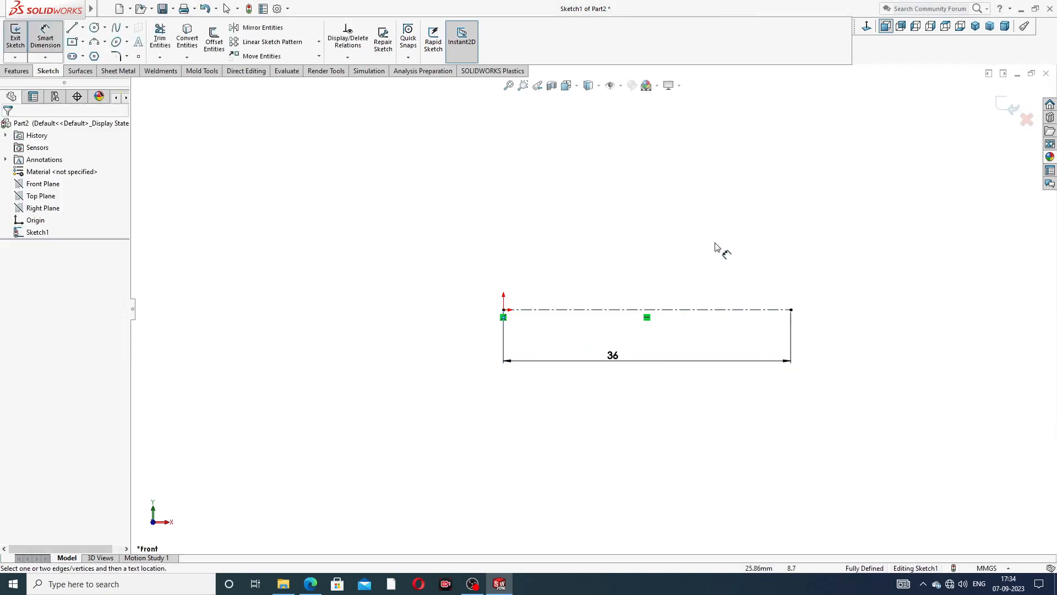
right_click(724, 227)
left_click(759, 166)
Sketch the neck profile above the origin: a vertical line about 2.3 mm, a horizontal about 10.2 mm, a slope about 3.3 mm and a horizontal shoulder
left_click(71, 28)
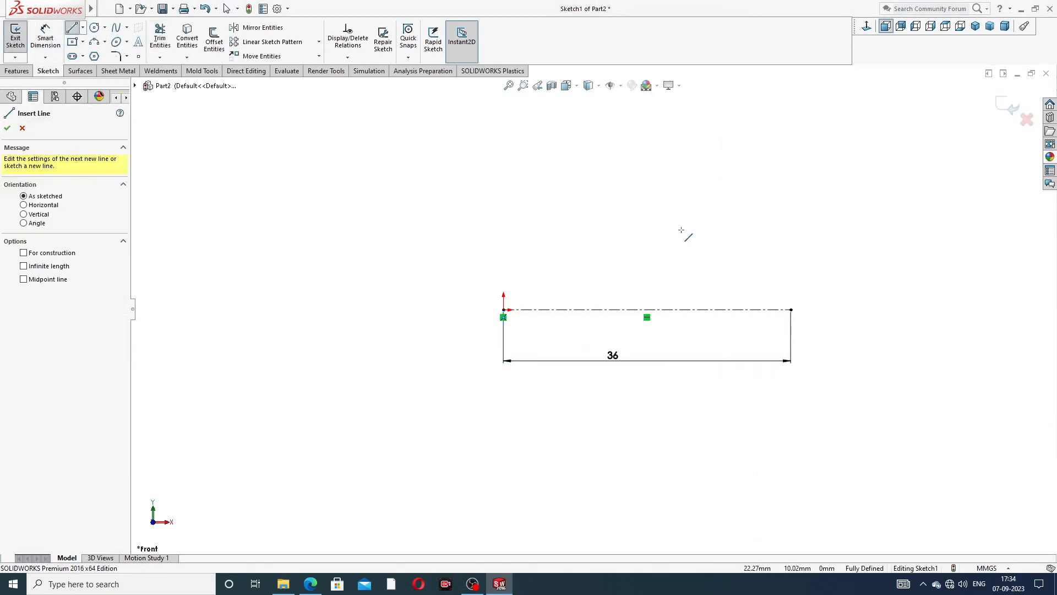
scroll(661, 336, "down", 3)
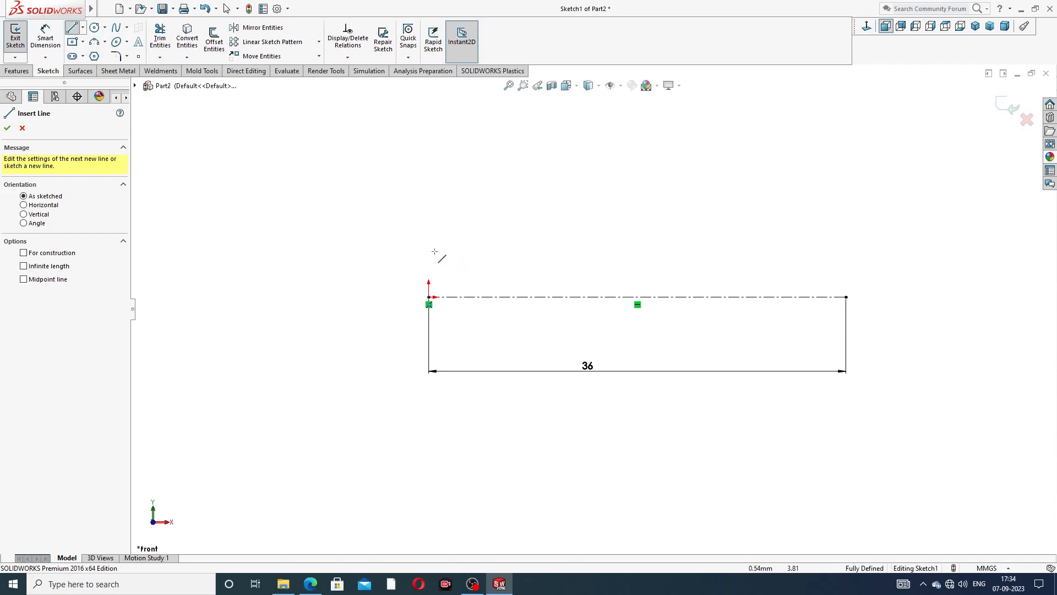
left_click(428, 234)
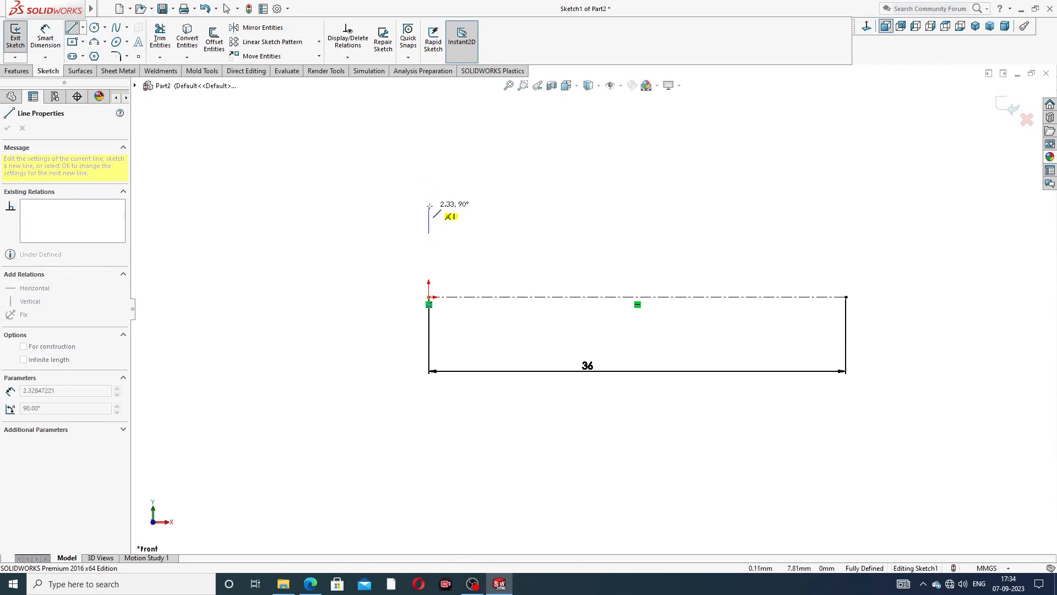
left_click(429, 205)
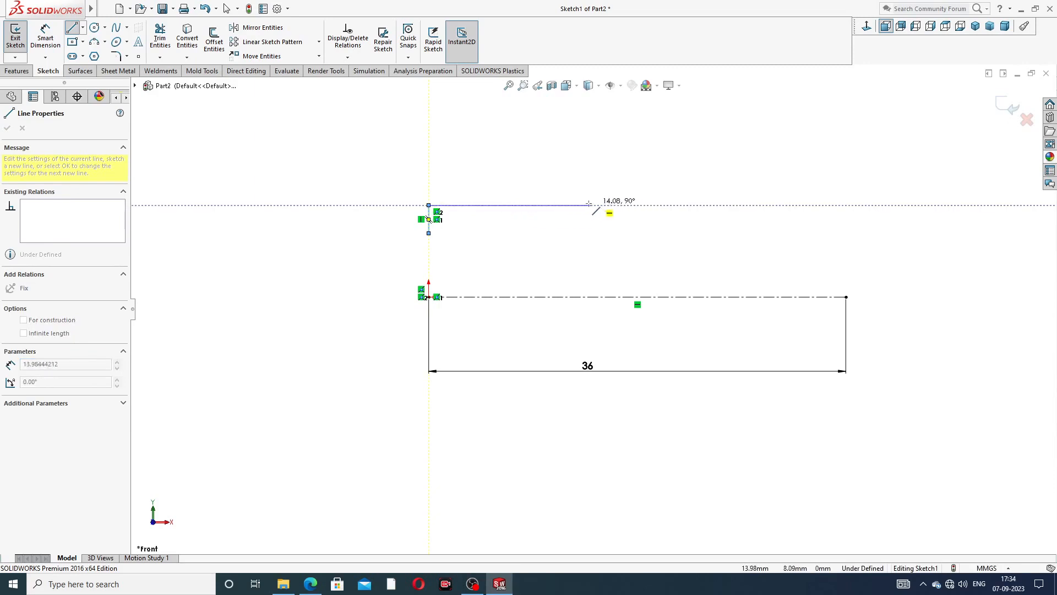
left_click(547, 204)
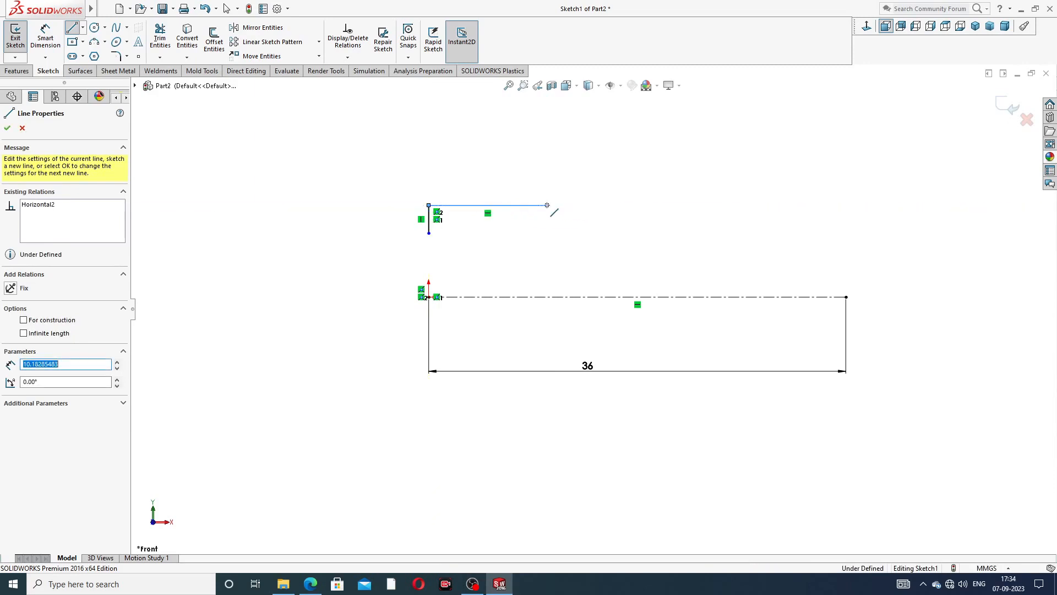
left_click(570, 176)
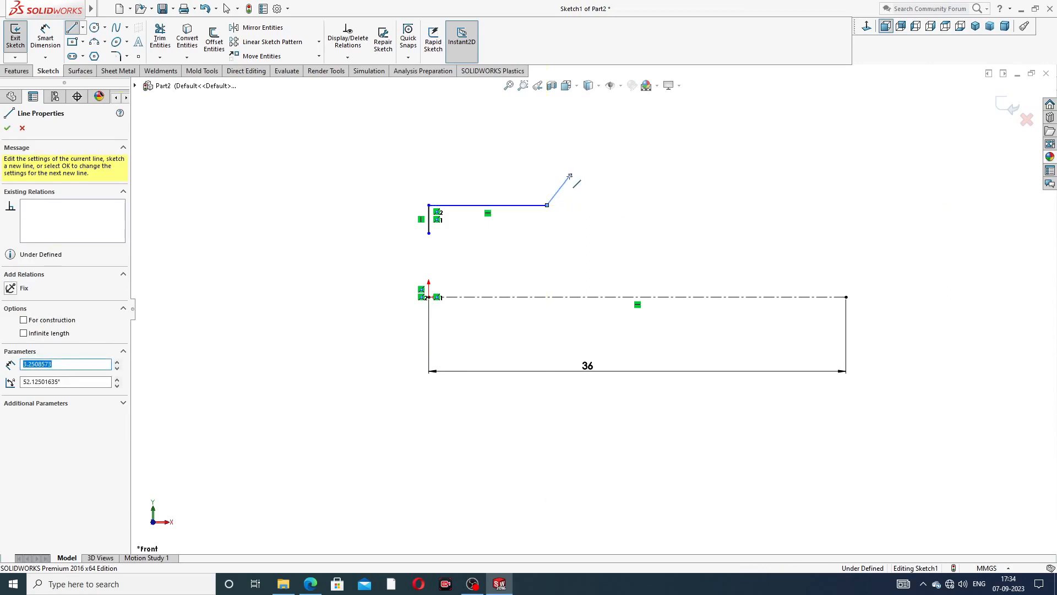
left_click(626, 175)
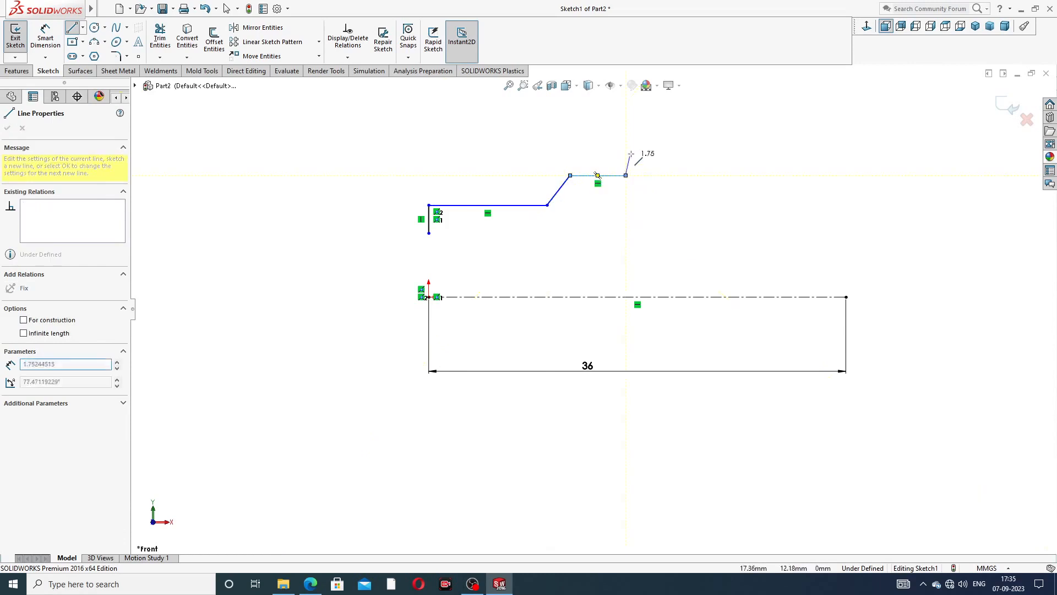
Continue the profile with a flange rising about 5.7 mm and about 2.9 mm thick, and a horizontal line level with the centreline's end
left_click(626, 110)
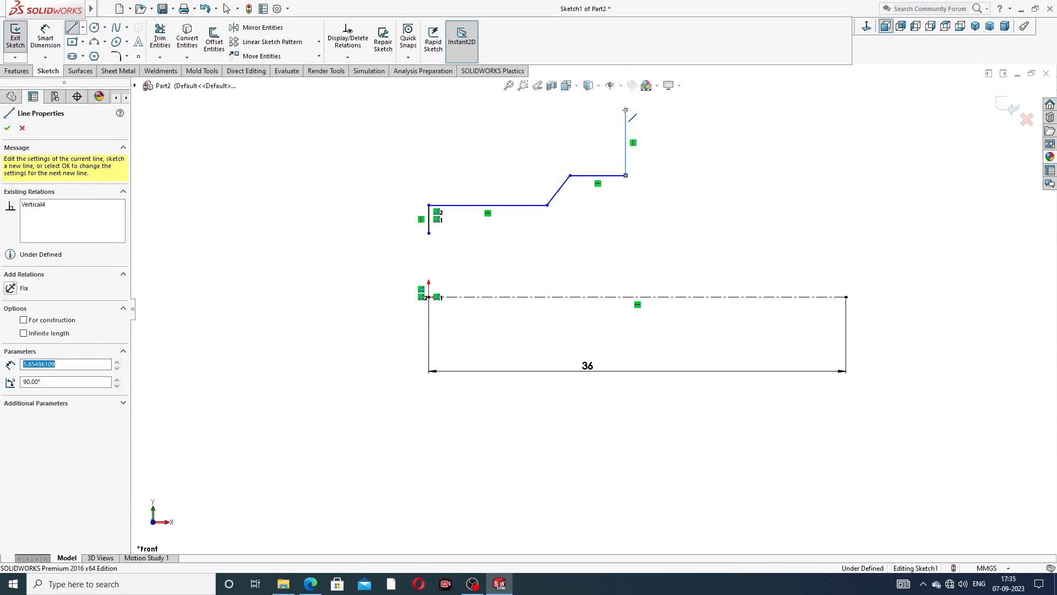
left_click(659, 110)
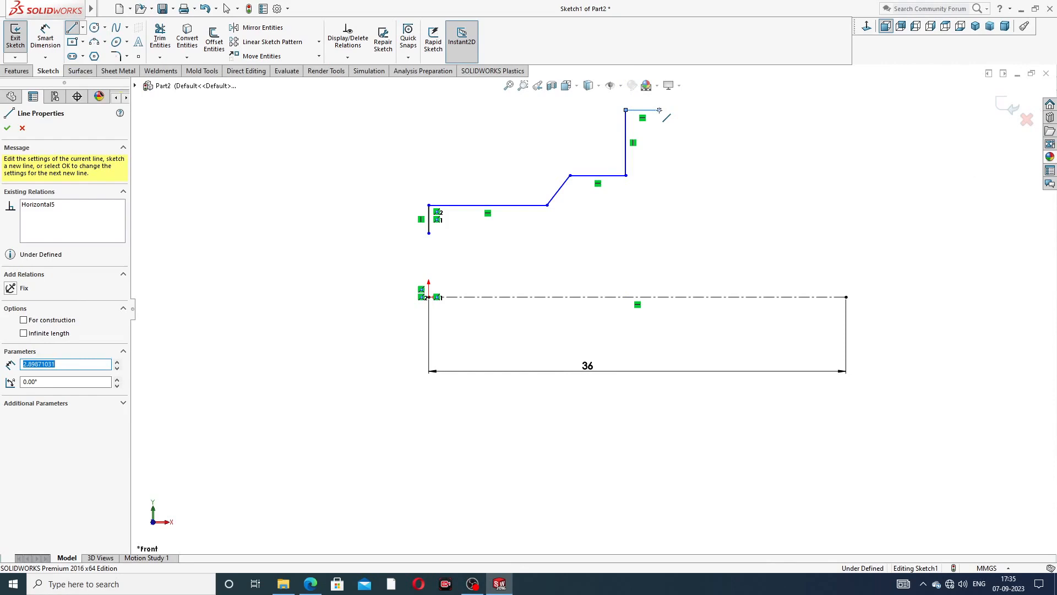
left_click(659, 161)
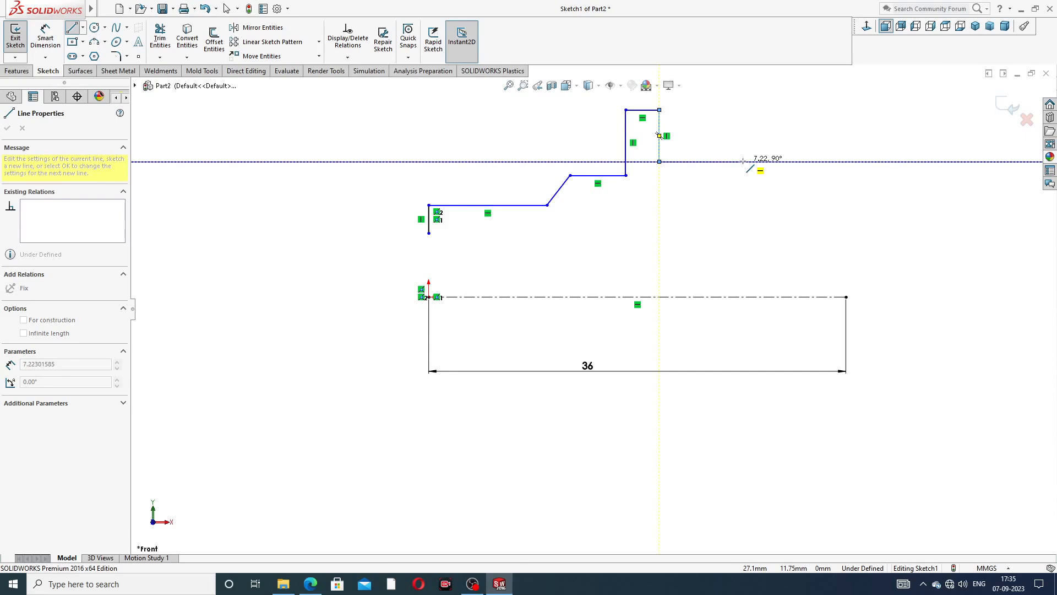
left_click(846, 162)
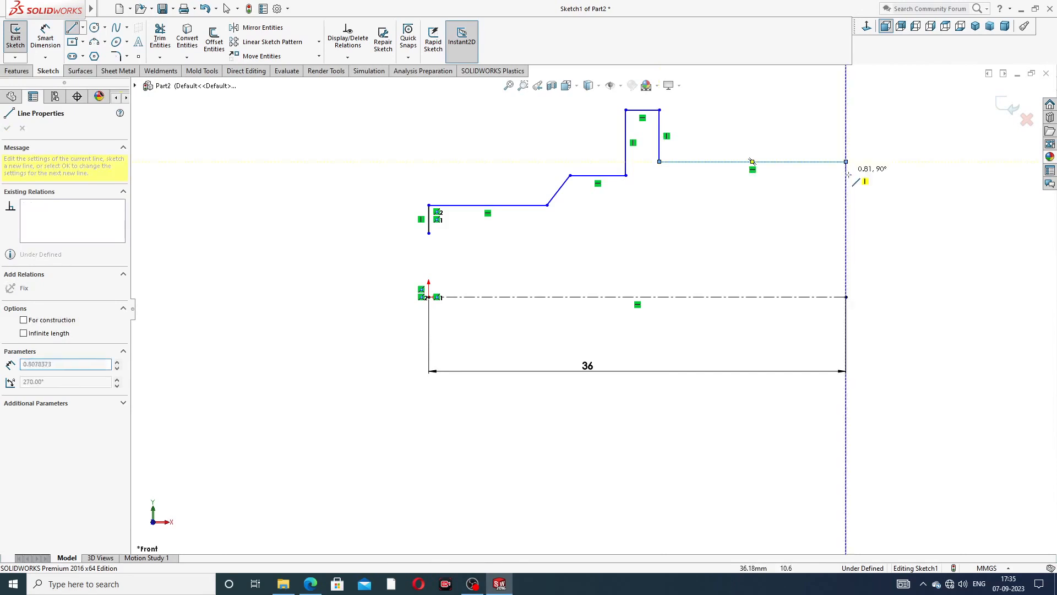
Continue the profile from the centreline's end position: about 3.5 mm down, 3.7 mm inward, 4.9 mm down and 16 mm horizontally inward
left_click(846, 202)
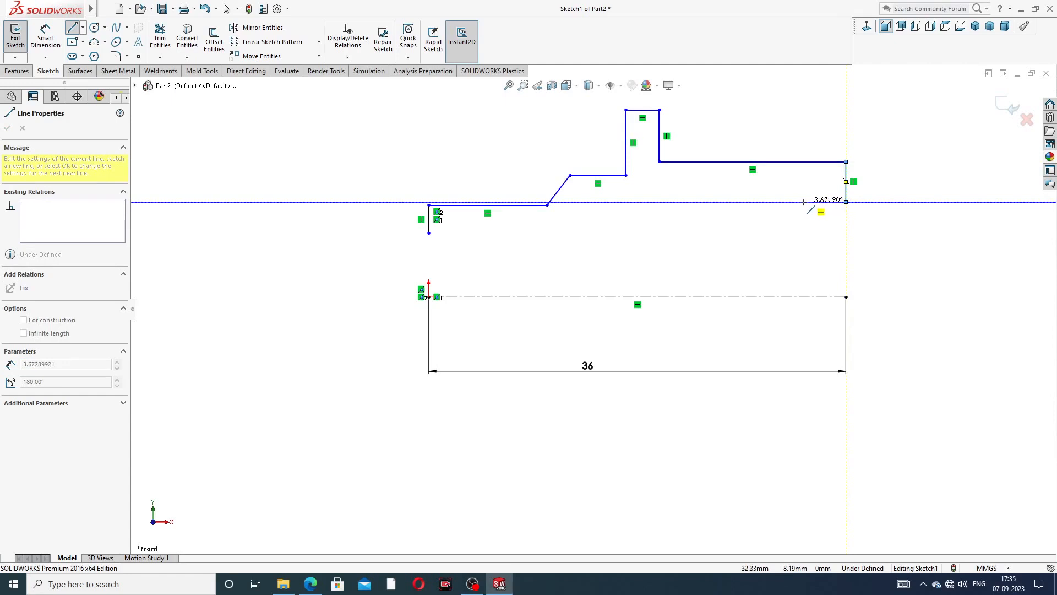
left_click(803, 202)
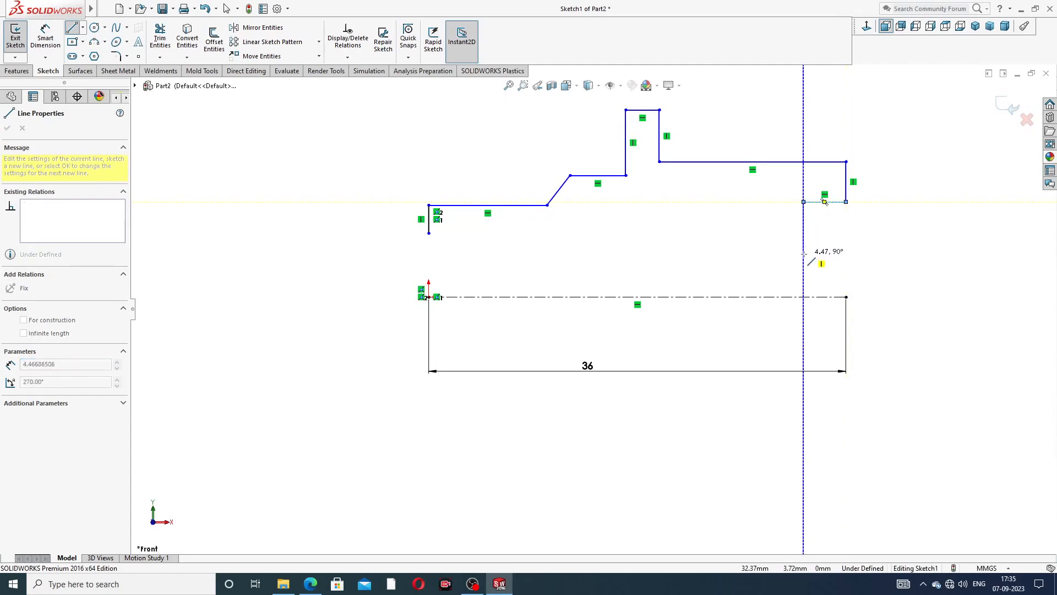
left_click(803, 259)
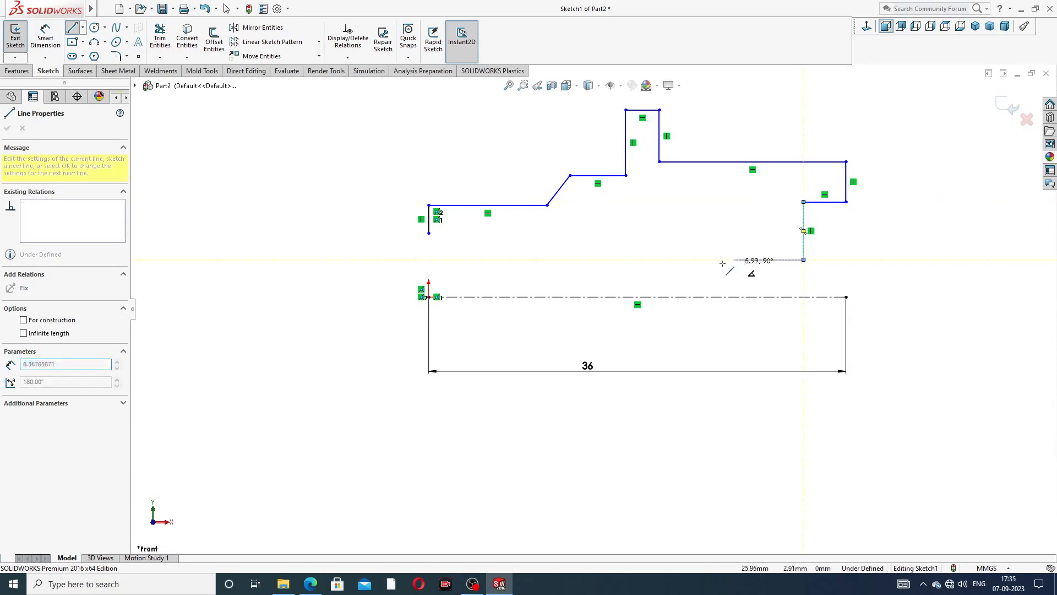
left_click(617, 259)
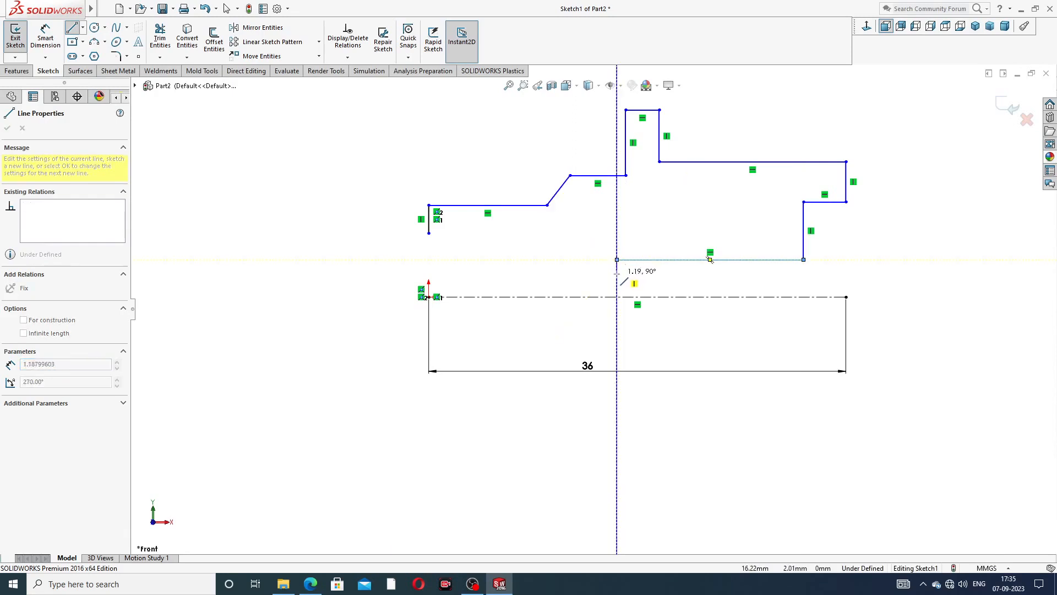
Close the profile with a step down of about 1.2 mm, a 2.6 mm horizontal, a 3.4 mm rise and a 13.6 mm horizontal to the neck's start
left_click(587, 273)
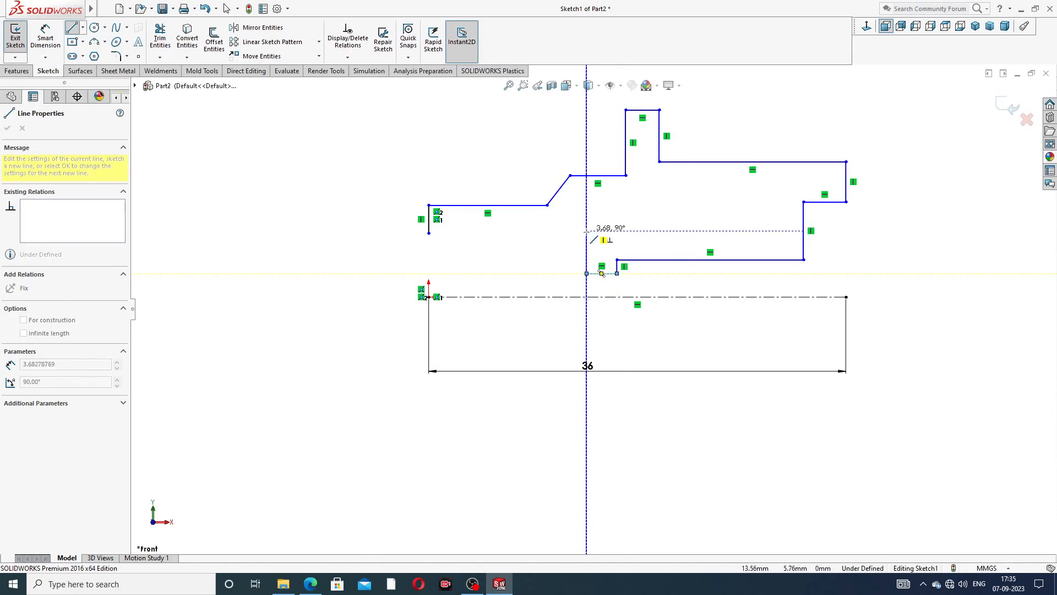
left_click(587, 233)
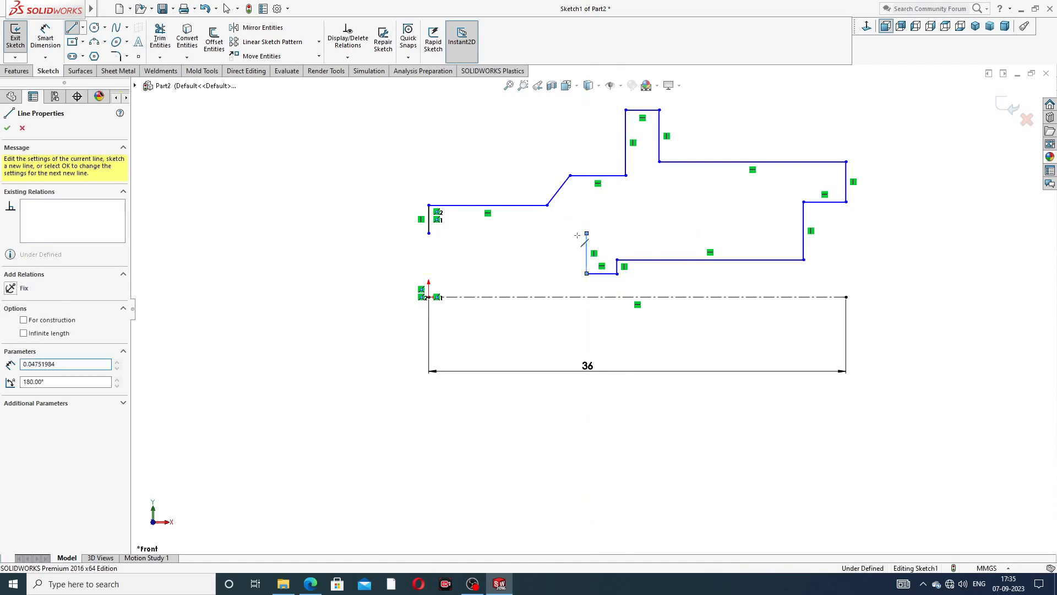
left_click(429, 233)
right_click(810, 87)
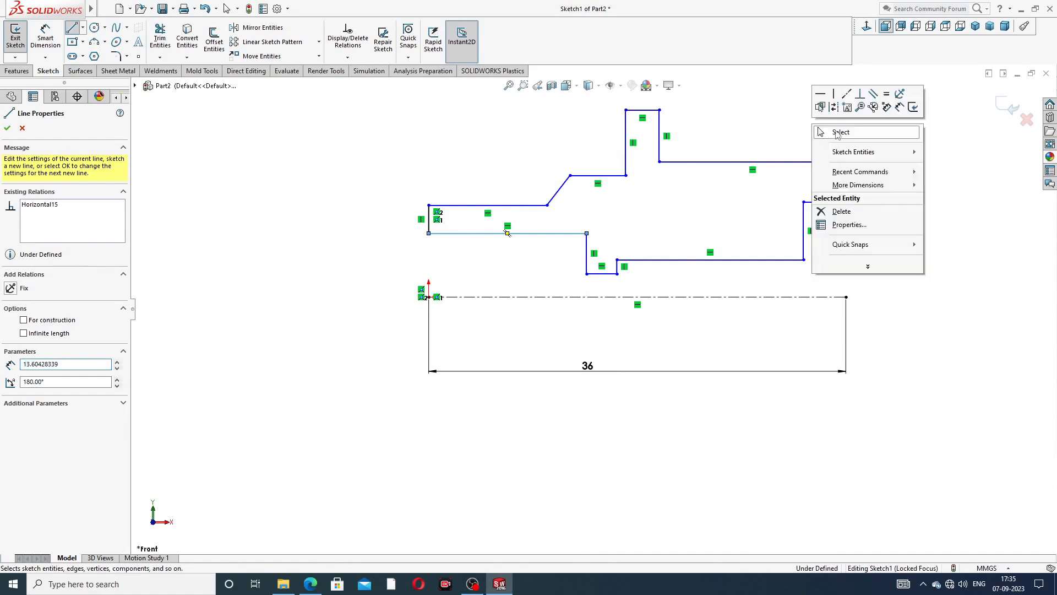
left_click(831, 130)
scroll(765, 154, "down", 1)
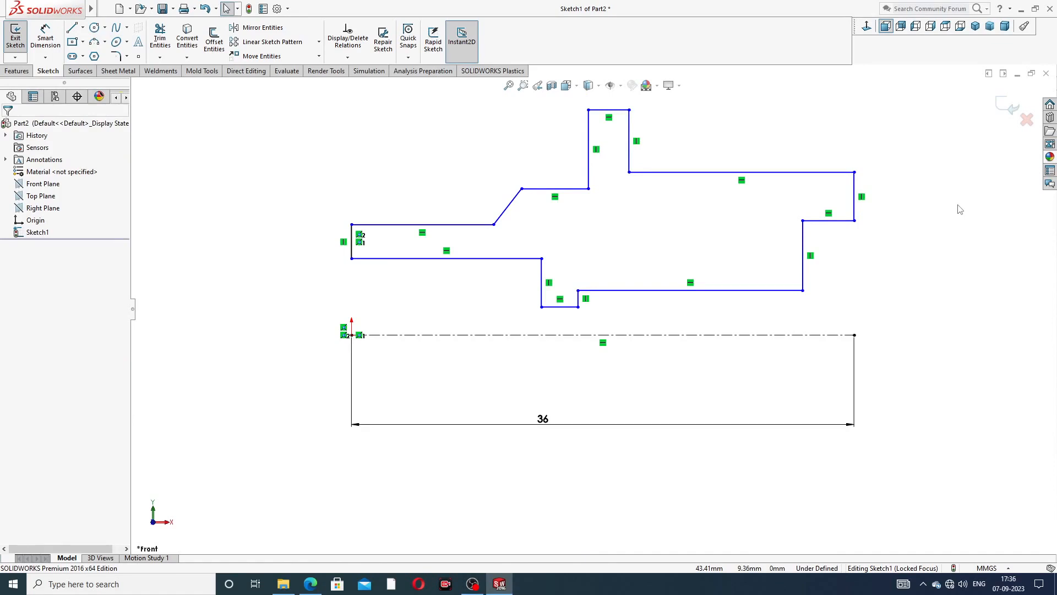
Add a Vertical relation between the lower corner of the neck's end line and the origin
left_click(45, 37)
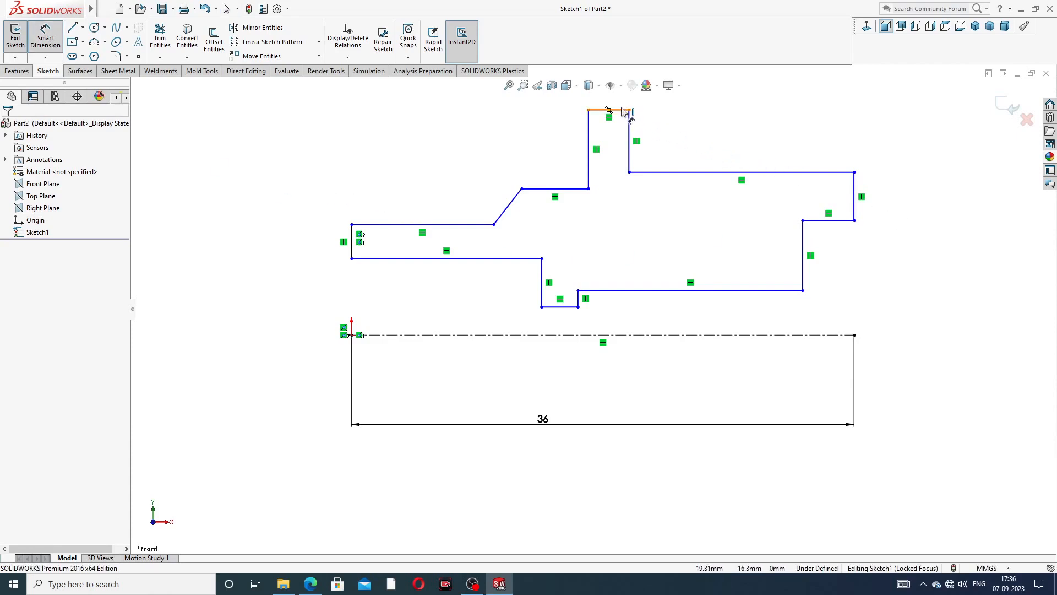
right_click(373, 184)
left_click(399, 164)
left_click(352, 259)
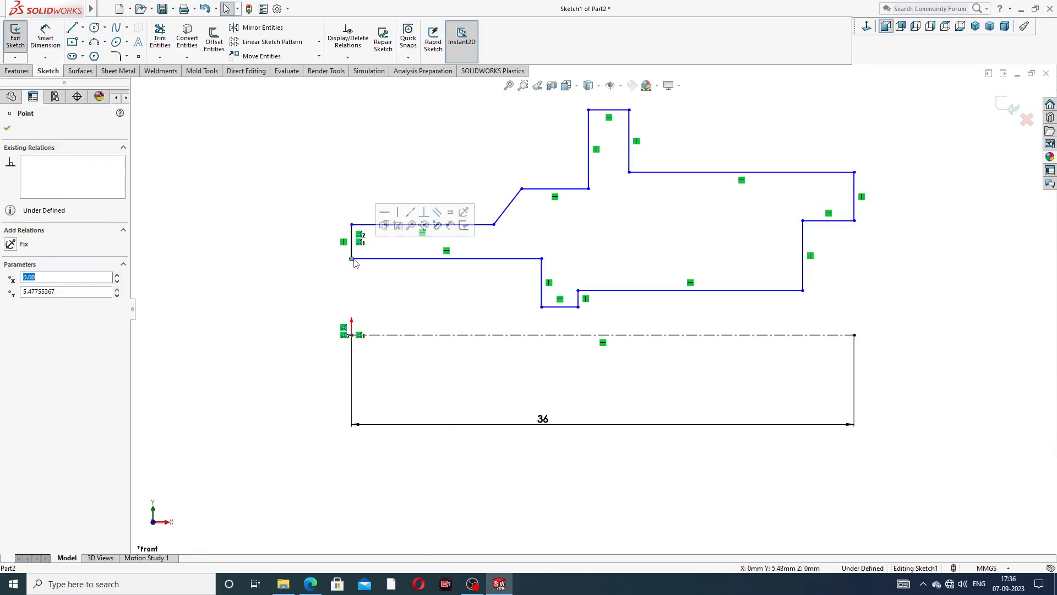
left_click(352, 335, "ctrl")
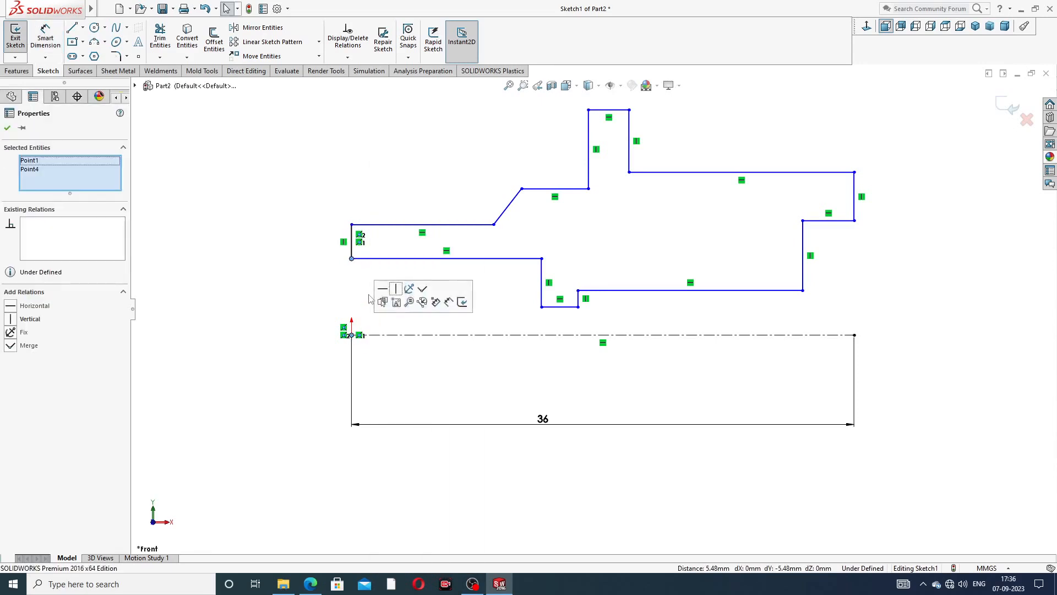
left_click(396, 289)
left_click(290, 265)
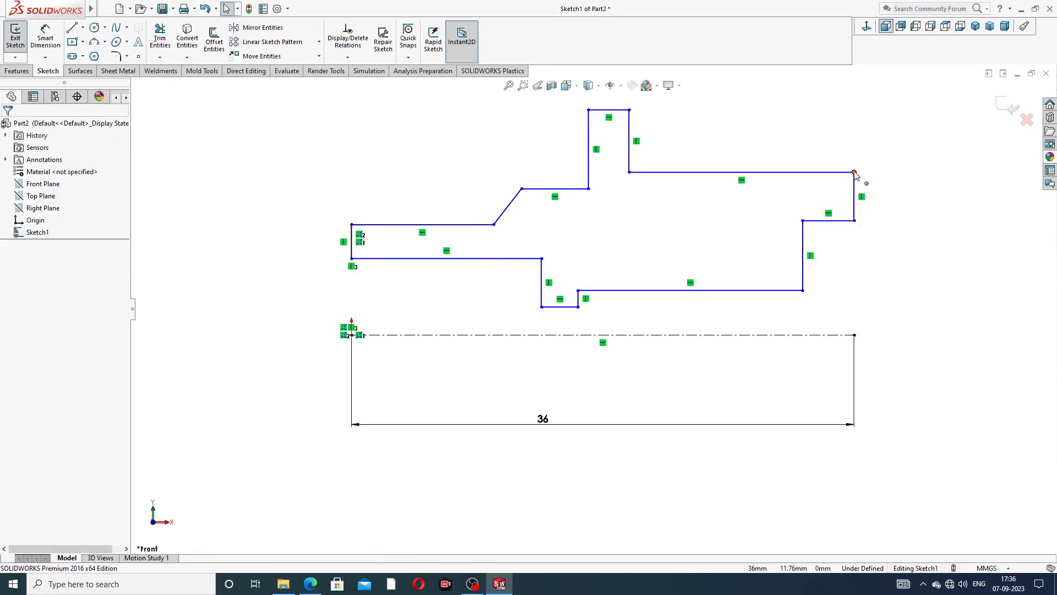
Dimension the profile's overall length between the neck's outer corner and the far end's upper corner as 36 mm
left_click(46, 38)
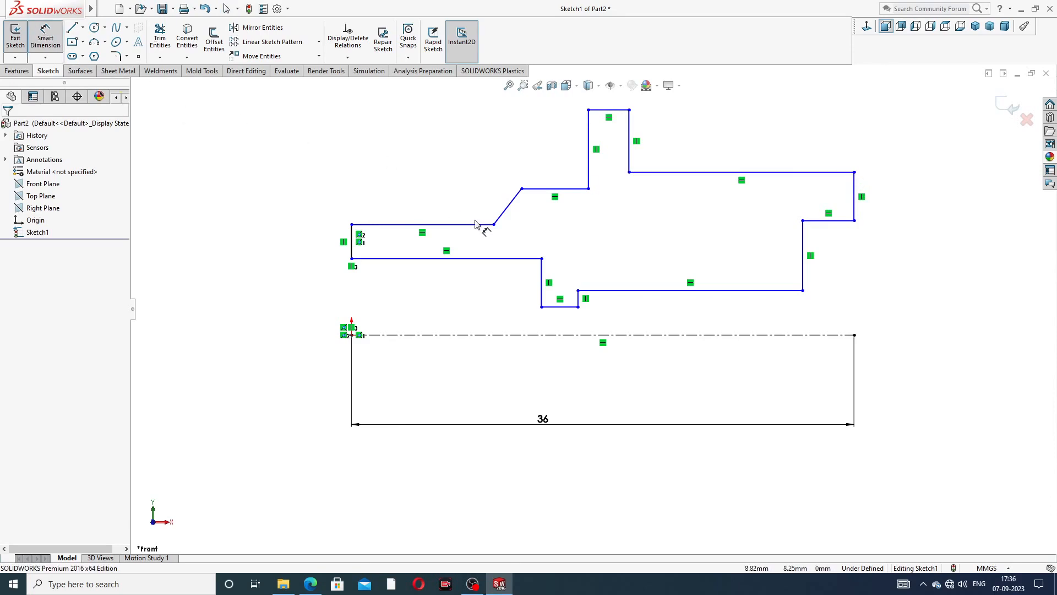
left_click(352, 224)
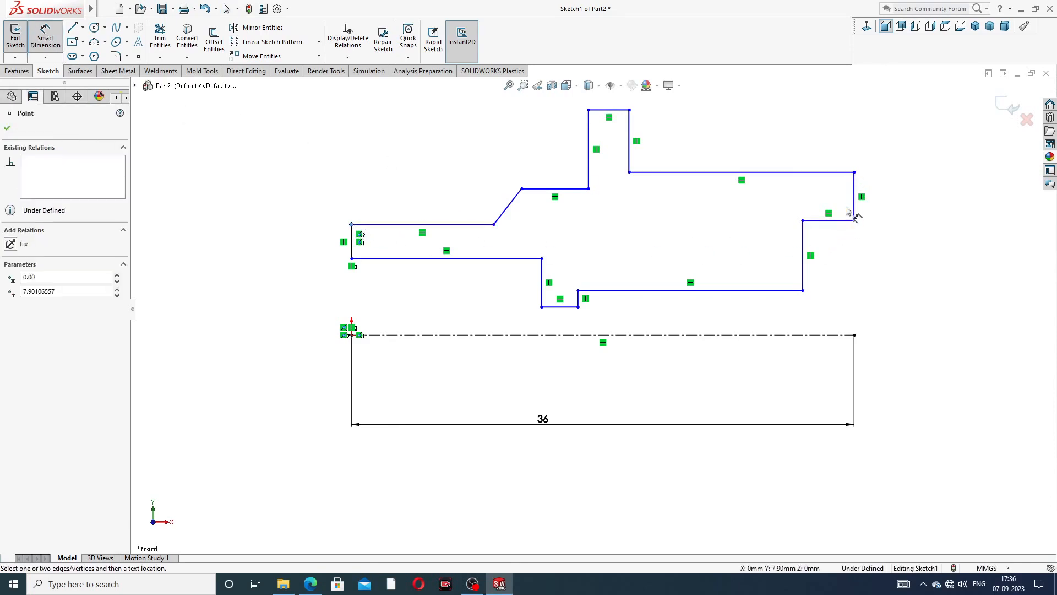
left_click(854, 172)
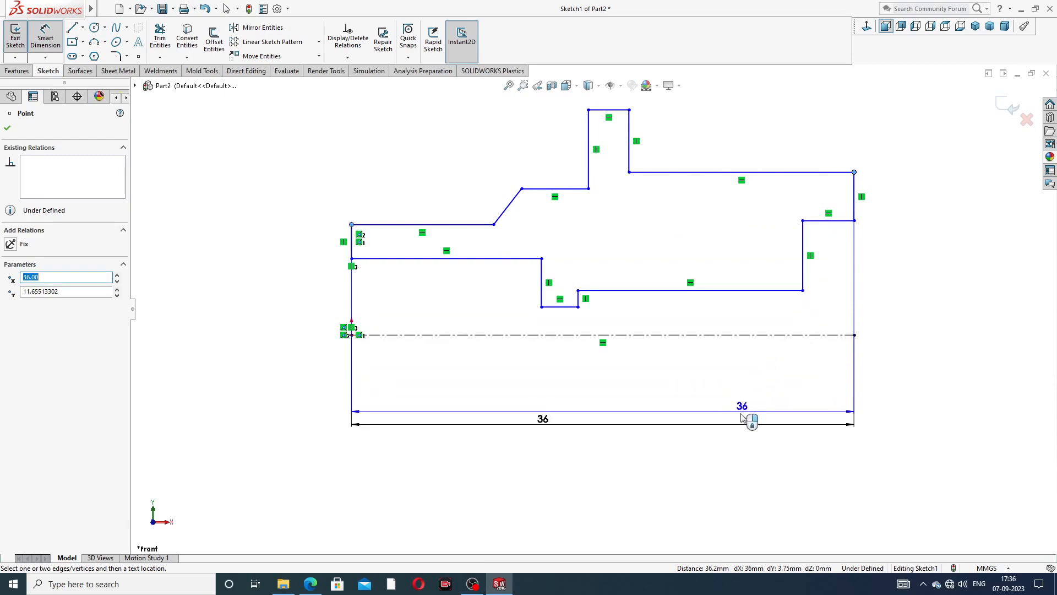
left_click(658, 460)
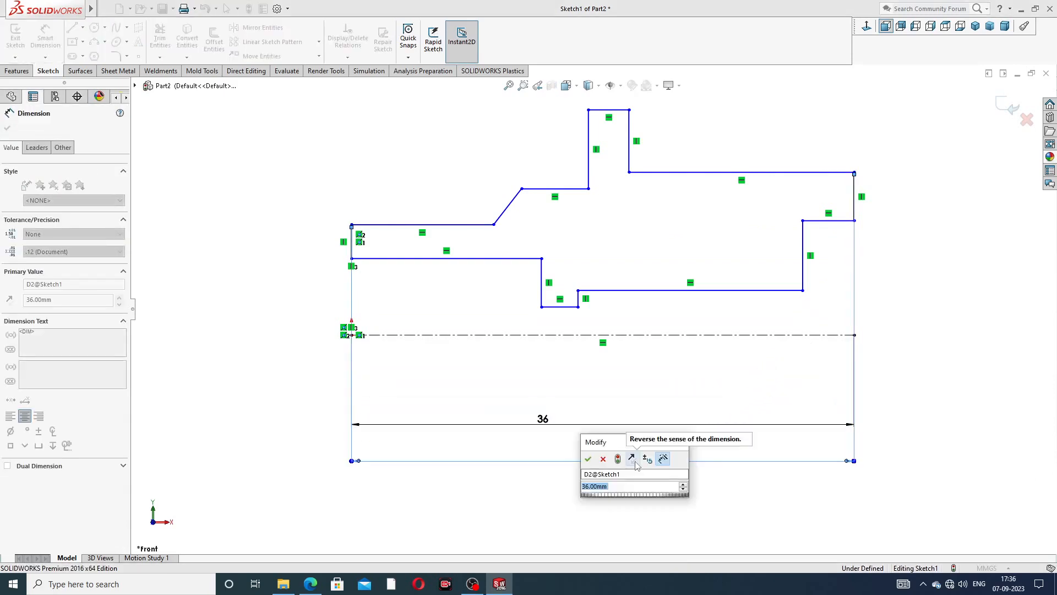
type("36")
key("Return")
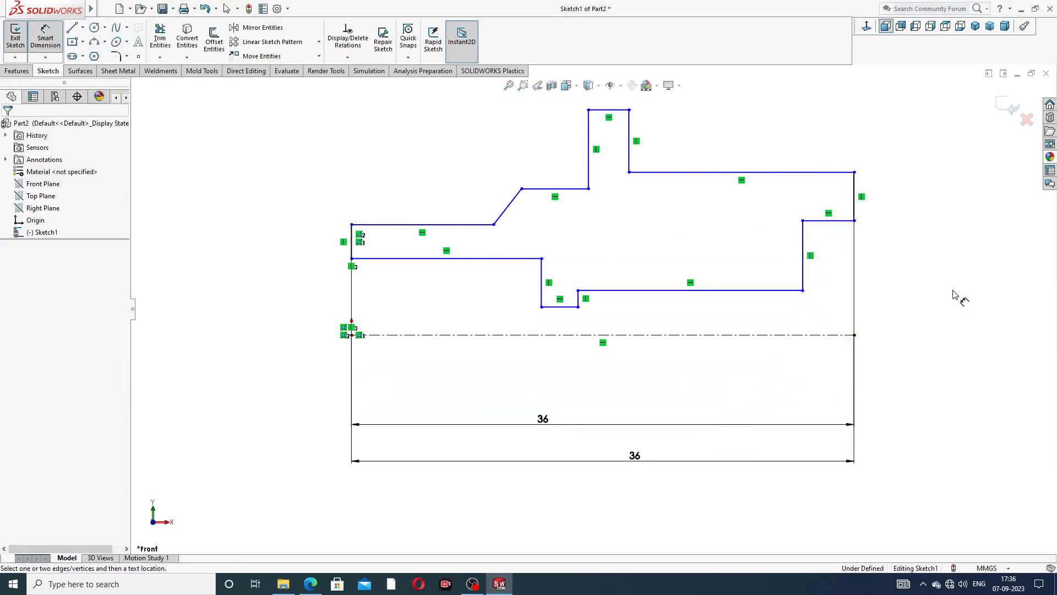
Rearrange the two 36 mm length dimensions below the centreline with clear spacing between them
left_click_drag(634, 464, 573, 404)
left_click(949, 324)
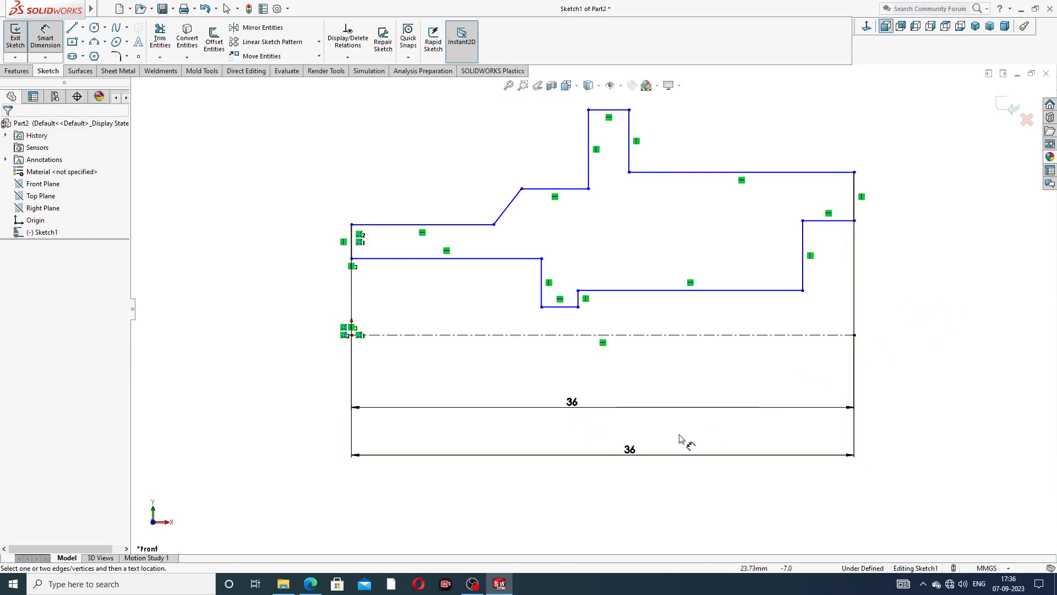
left_click_drag(631, 455, 601, 450)
left_click(901, 314)
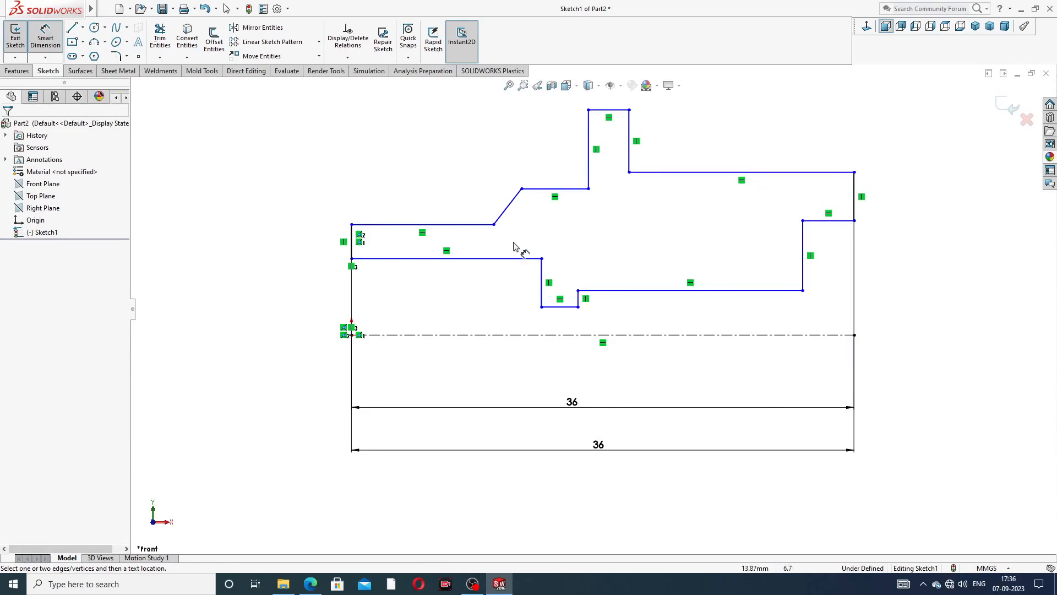
Dimension the neck's outer horizontal line 10 mm from the centreline
left_click(383, 225)
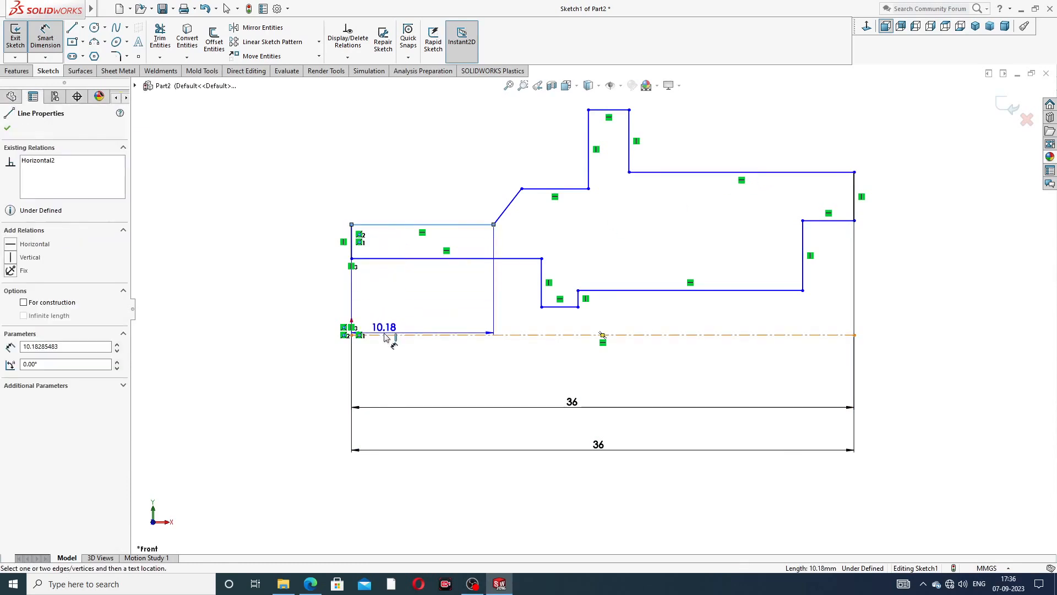
left_click(315, 279)
type("10")
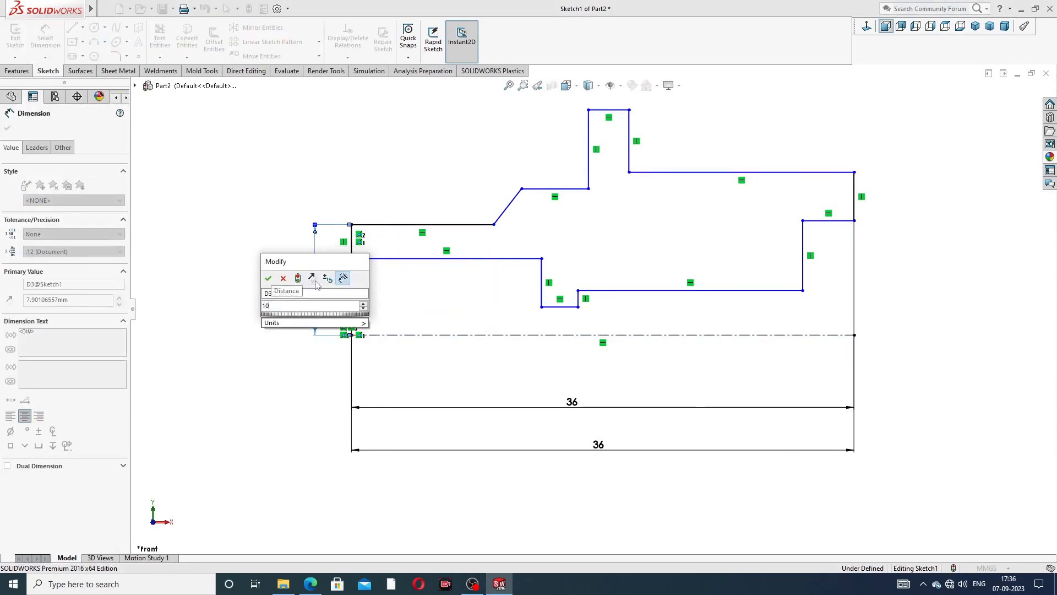
key("Return")
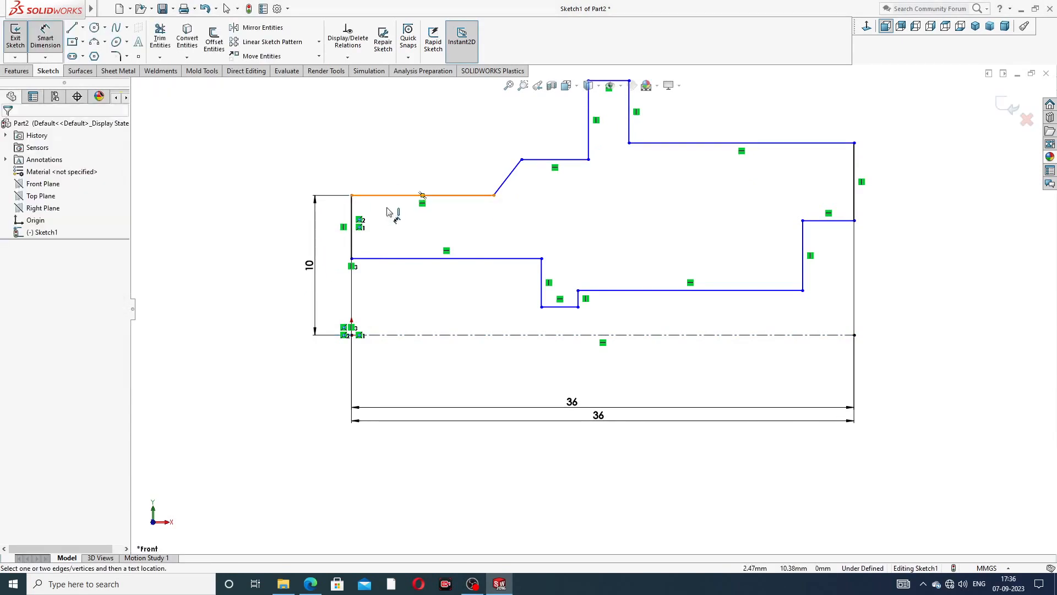
Dimension the neck's inner bore line 8 mm from the centreline
left_click(405, 258)
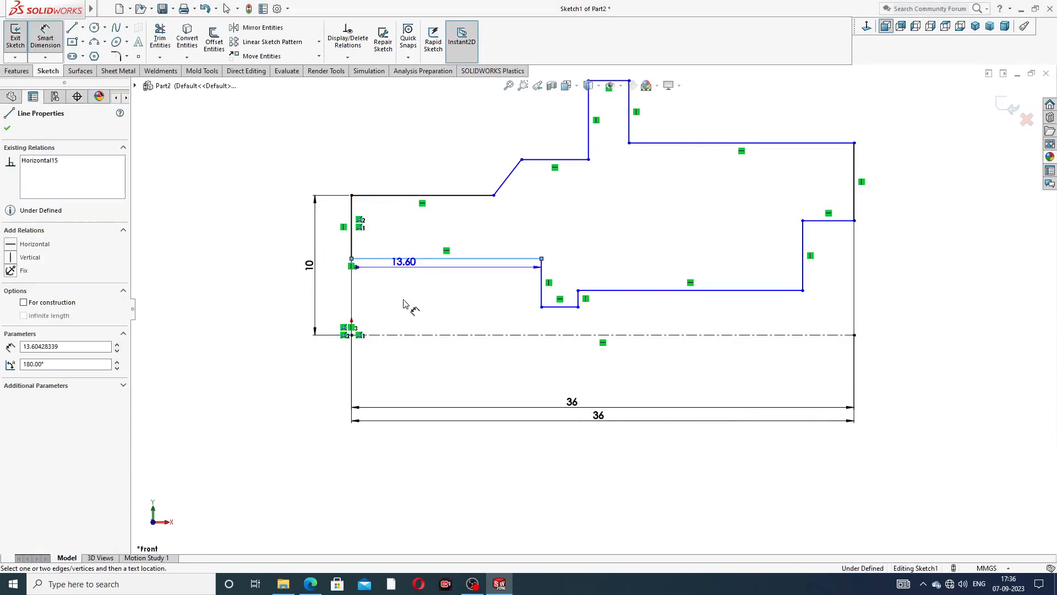
left_click(405, 335)
left_click(406, 308)
type("=")
type("8")
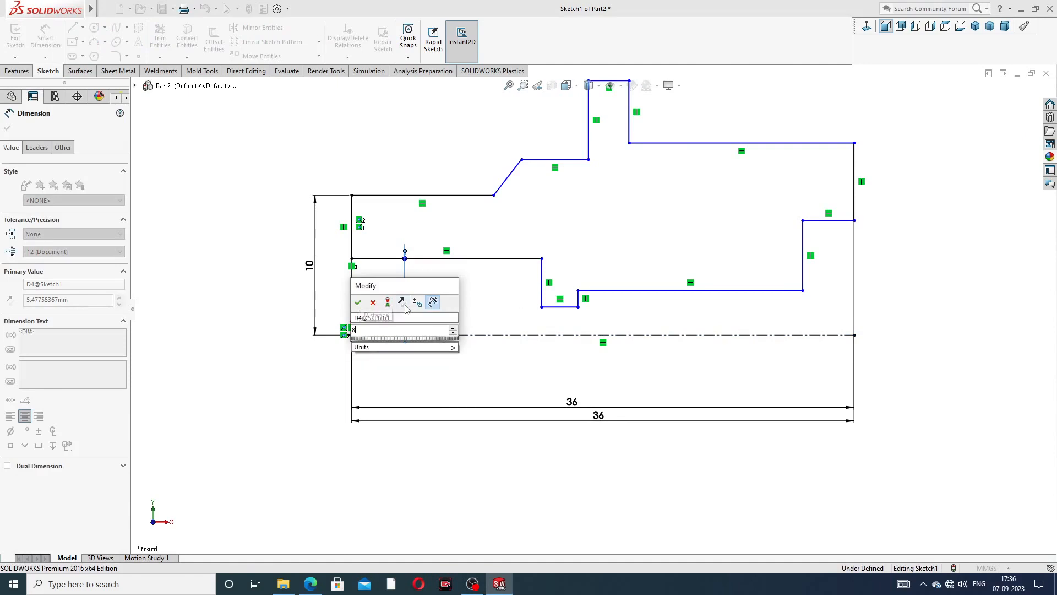
key("Return")
Move the 10 mm and 8 mm height dimensions outward beyond the neck's end, with the 8 mm one nearer the profile
scroll(488, 263, "up", 2)
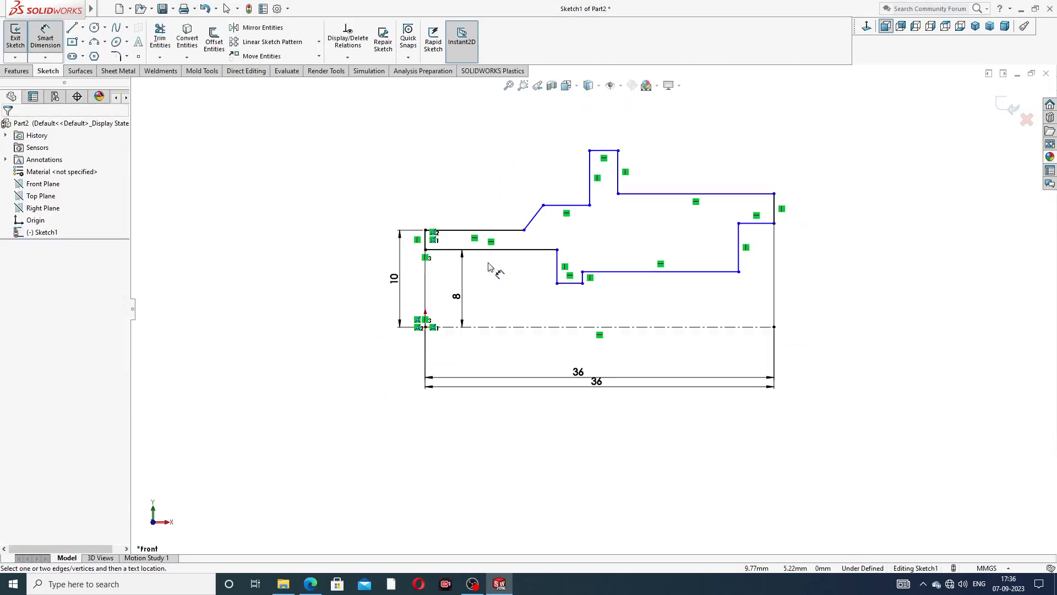
left_click_drag(392, 275, 343, 275)
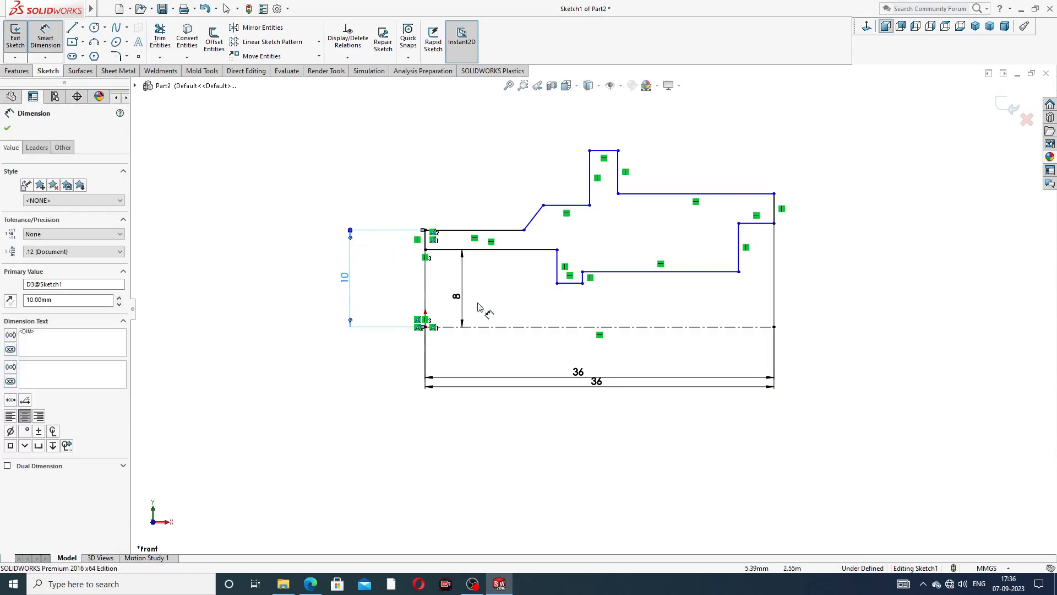
left_click_drag(460, 299, 390, 299)
left_click(440, 302)
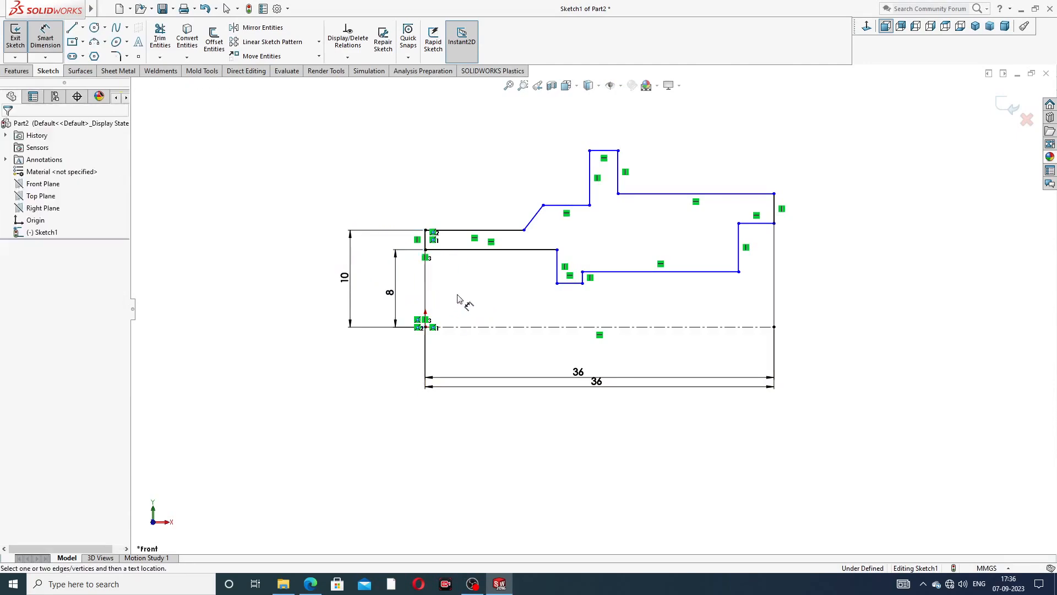
Consult the bonnet drawing in the browser, and dimension the shoulder line beyond the slope 13.5 mm from the centreline in SOLIDWORKS
left_click(311, 584)
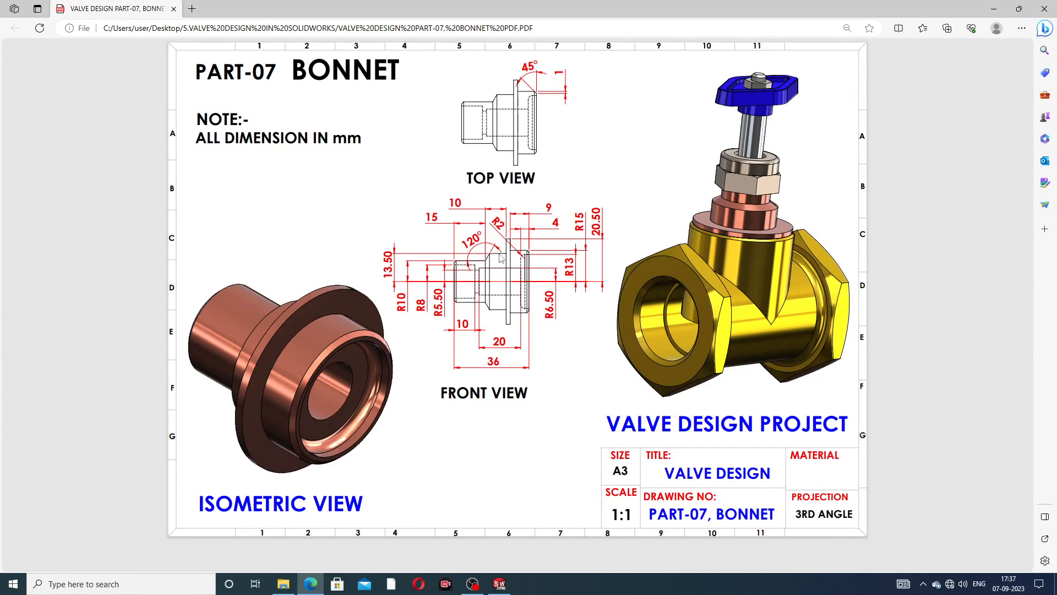
left_click(305, 583)
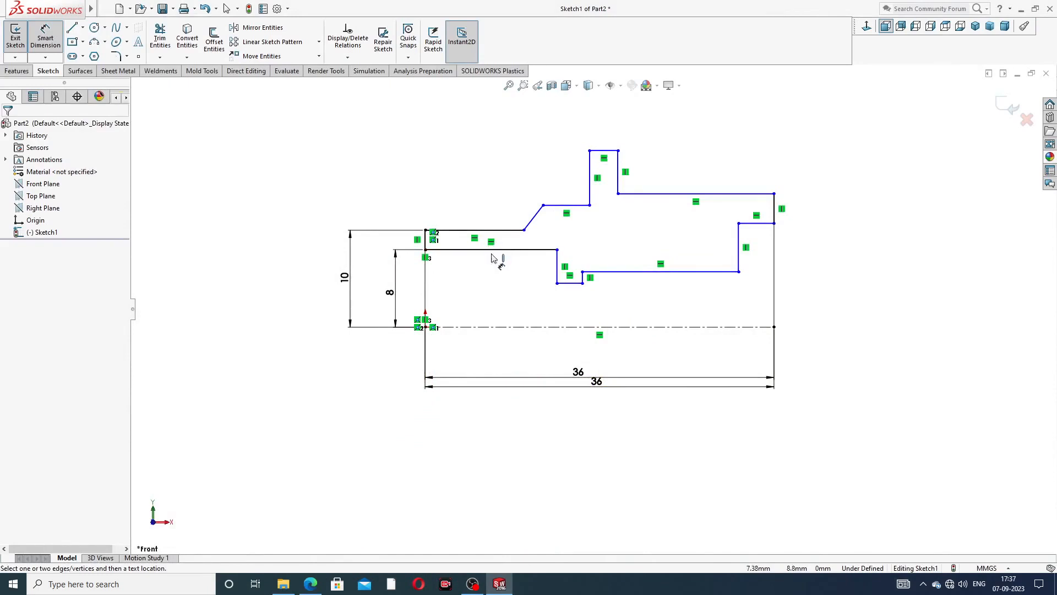
left_click(552, 209)
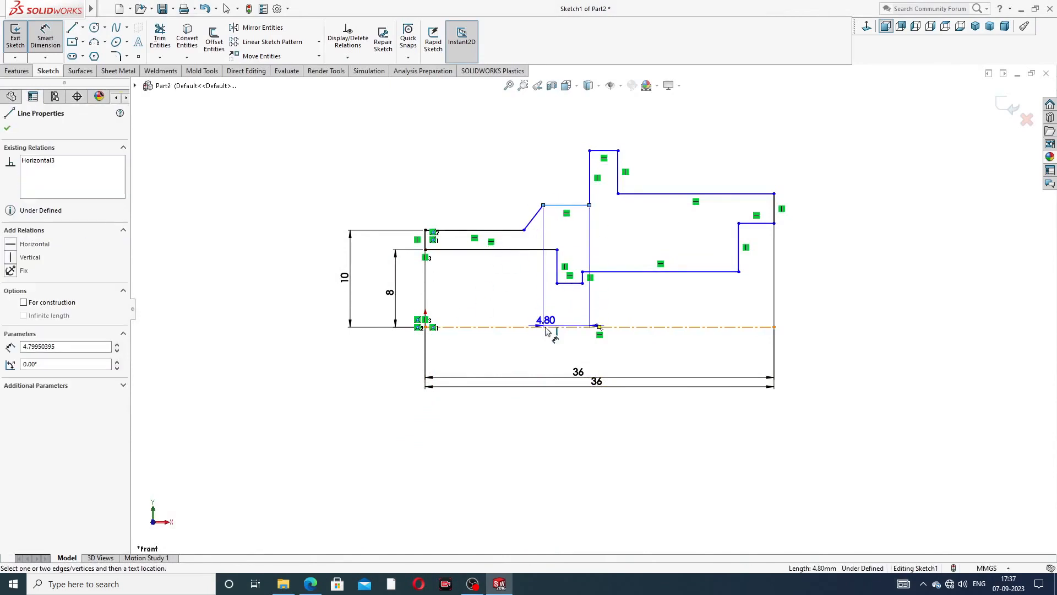
left_click(548, 326)
left_click(316, 281)
type("13.")
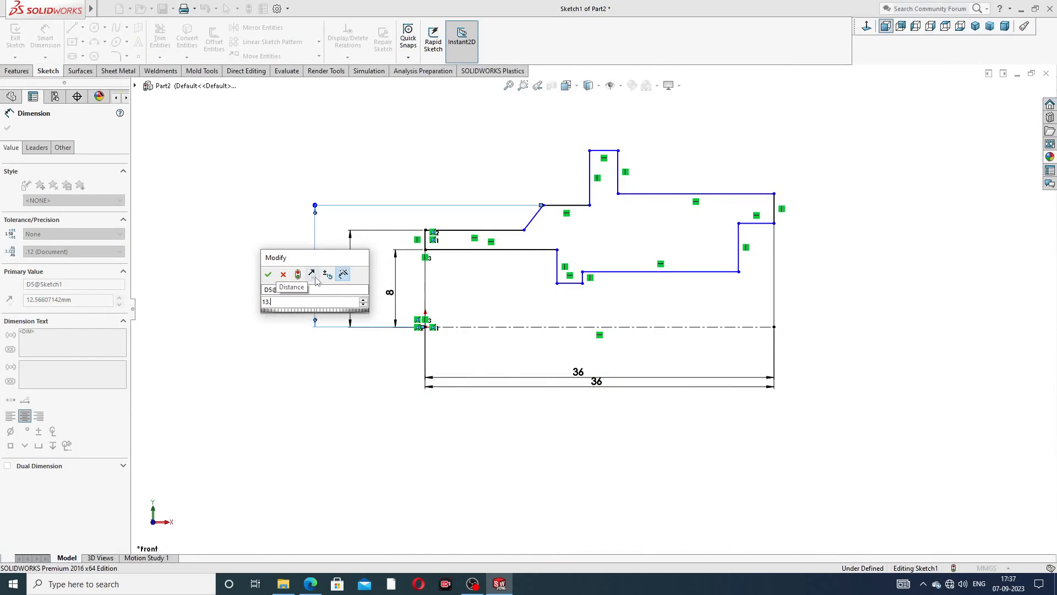
type("5")
key("Return")
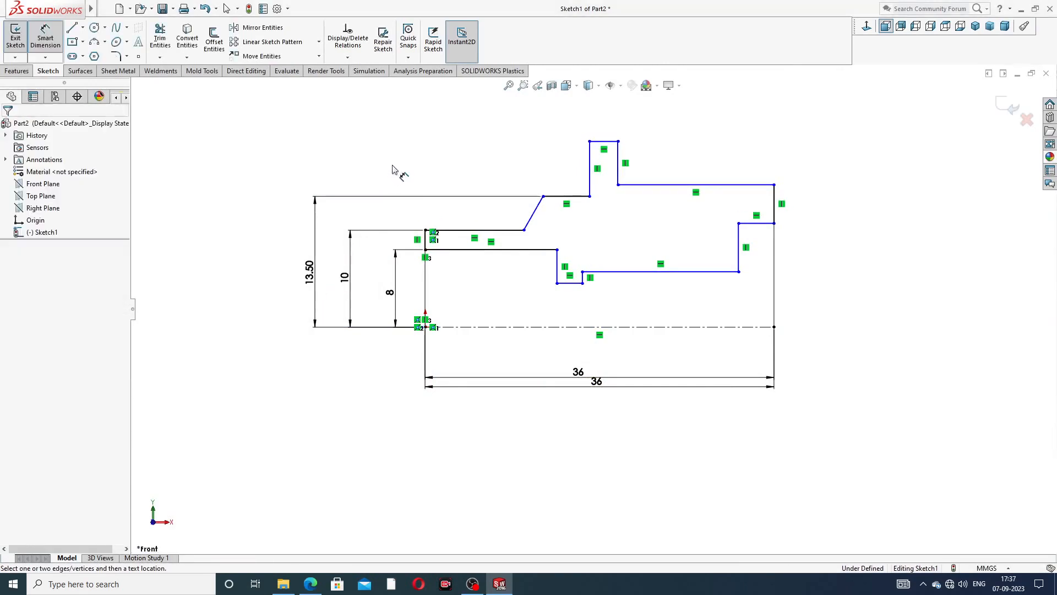
Consult the bonnet drawing in the browser, and dimension the flange's top line 20.5 mm from the centreline in SOLIDWORKS
left_click(310, 584)
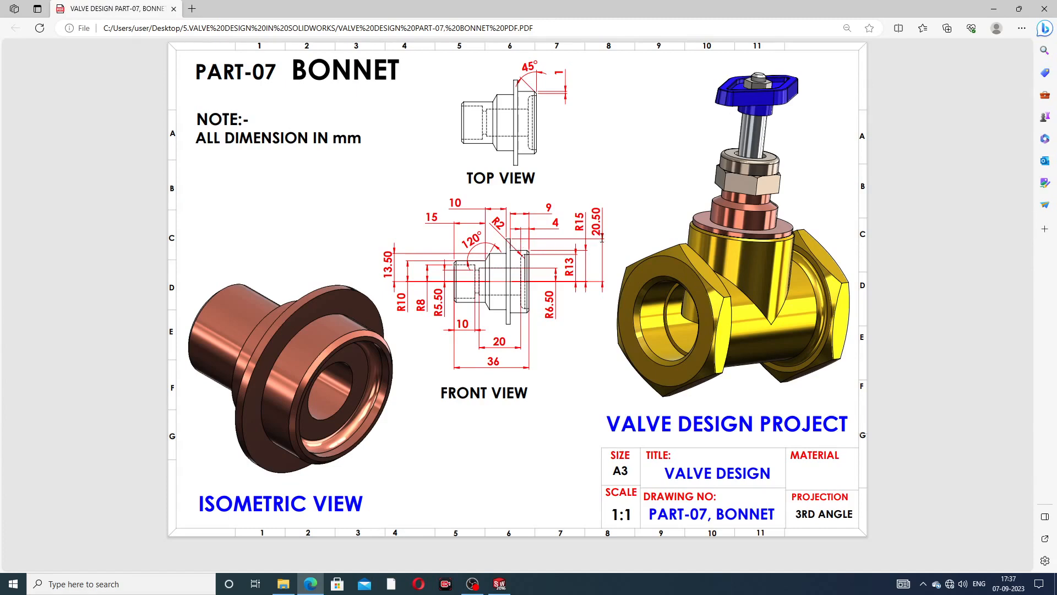
left_click(310, 584)
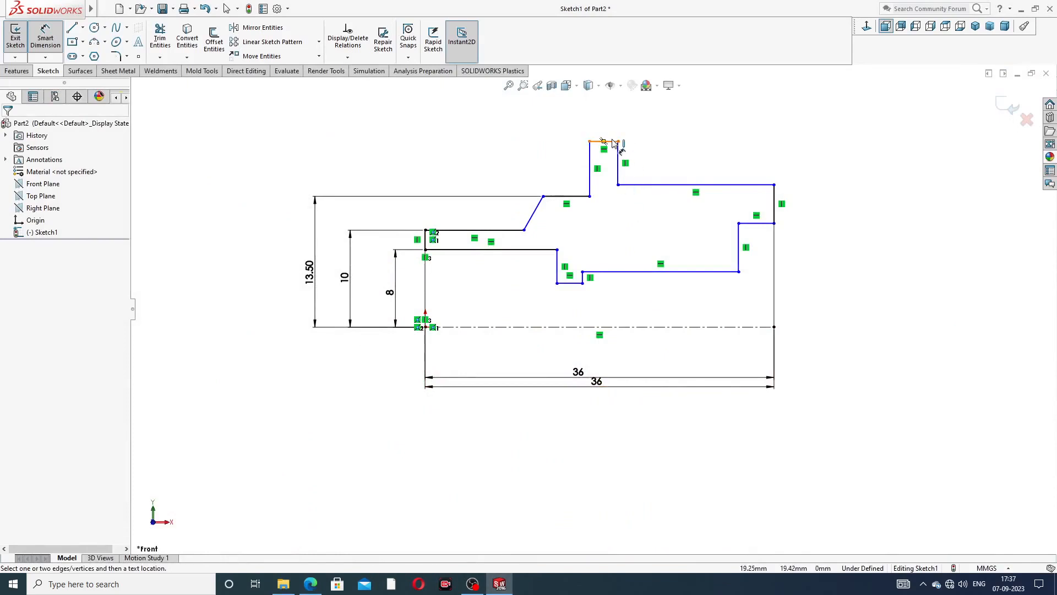
left_click(605, 141)
left_click(626, 327)
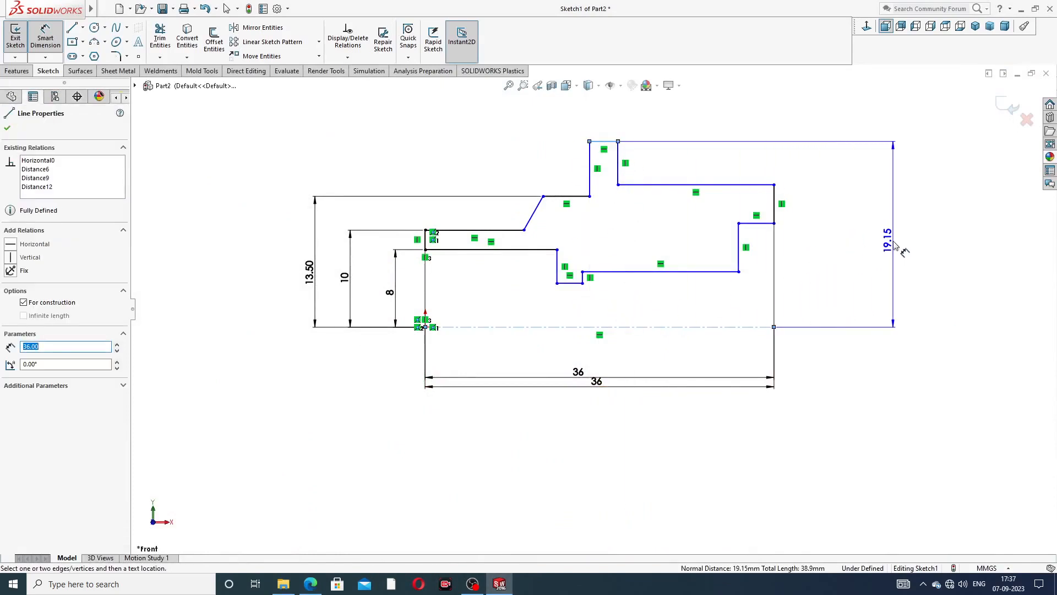
left_click(902, 275)
type("2")
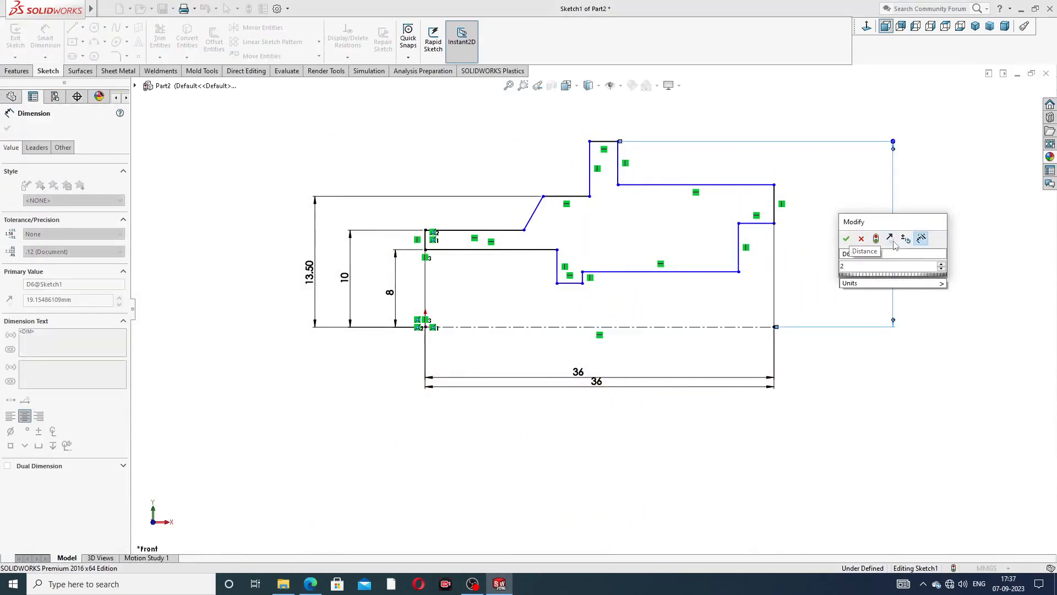
type("0.5")
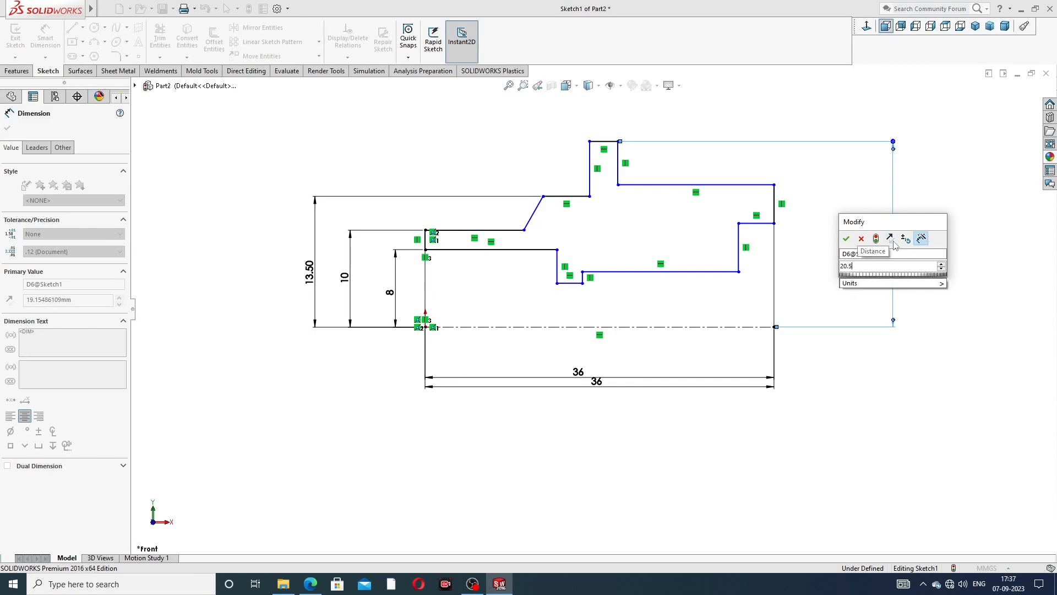
key("Return")
left_click(954, 234)
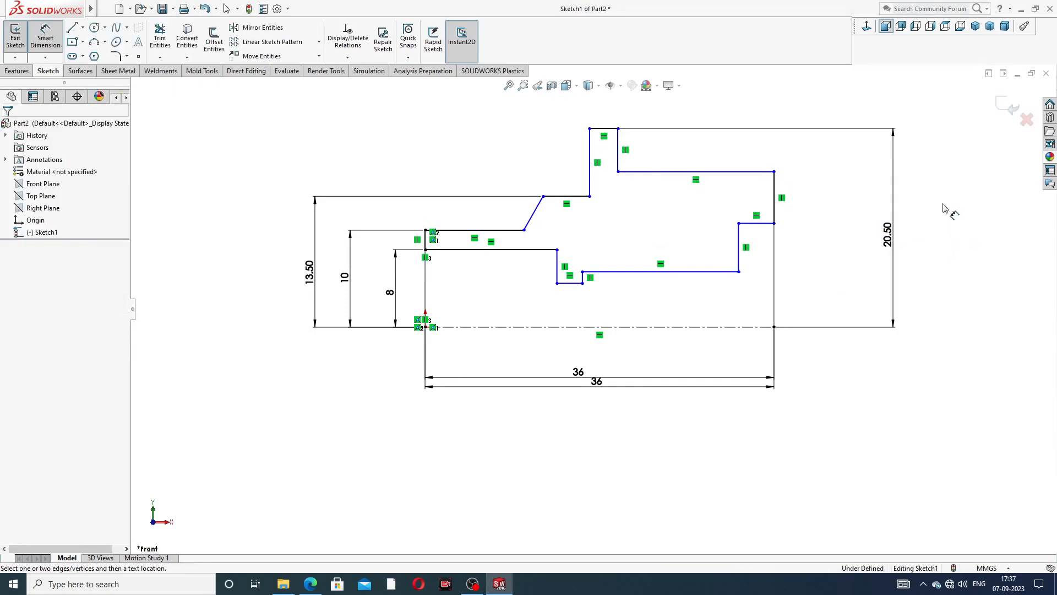
Dimension the outer horizontal line behind the flange 15 mm from the centreline
key("z")
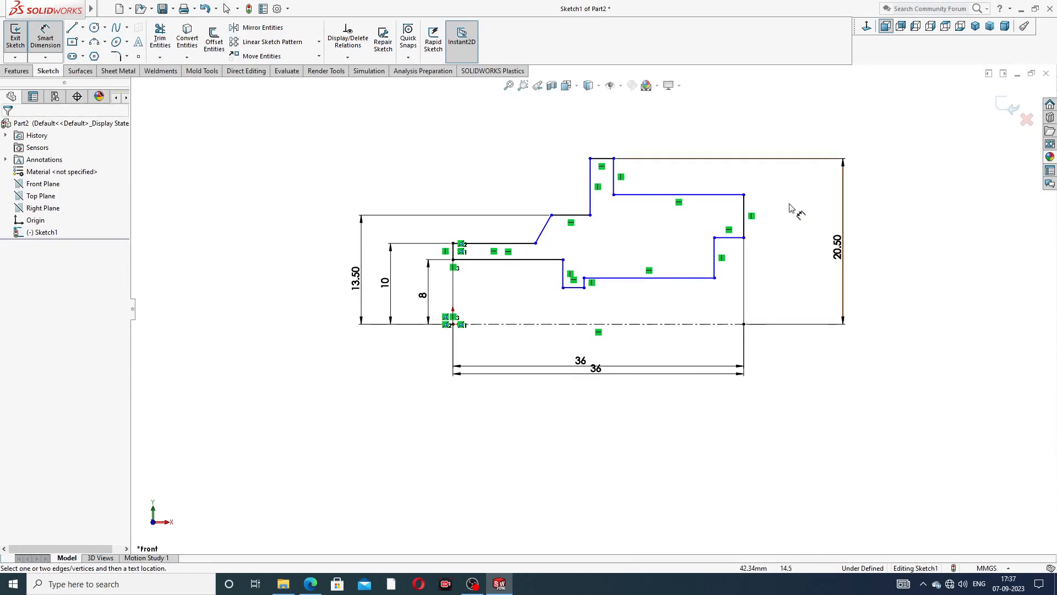
left_click(735, 195)
left_click(708, 325)
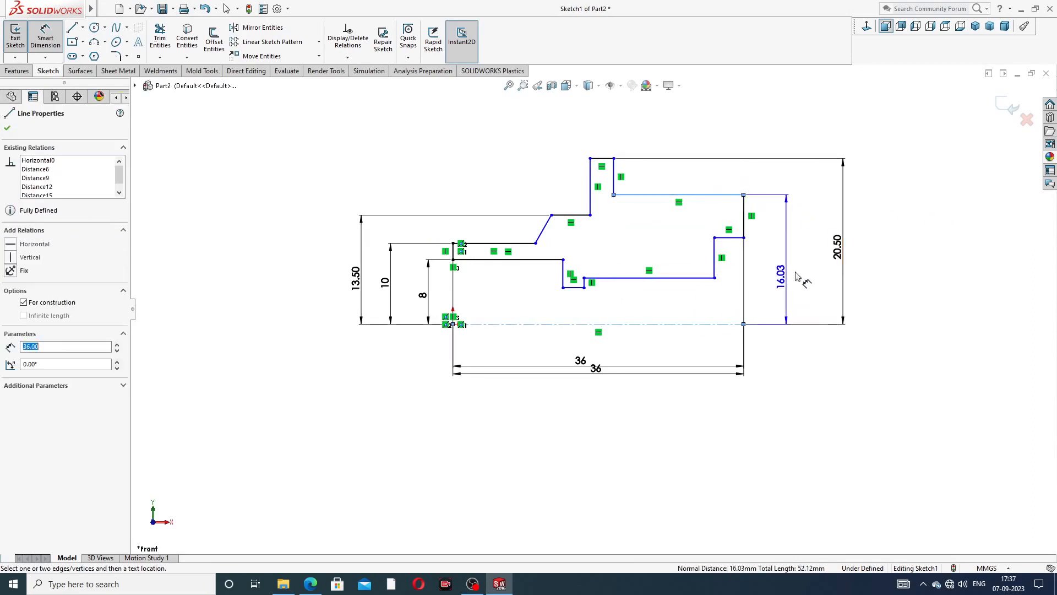
left_click(807, 258)
type("15")
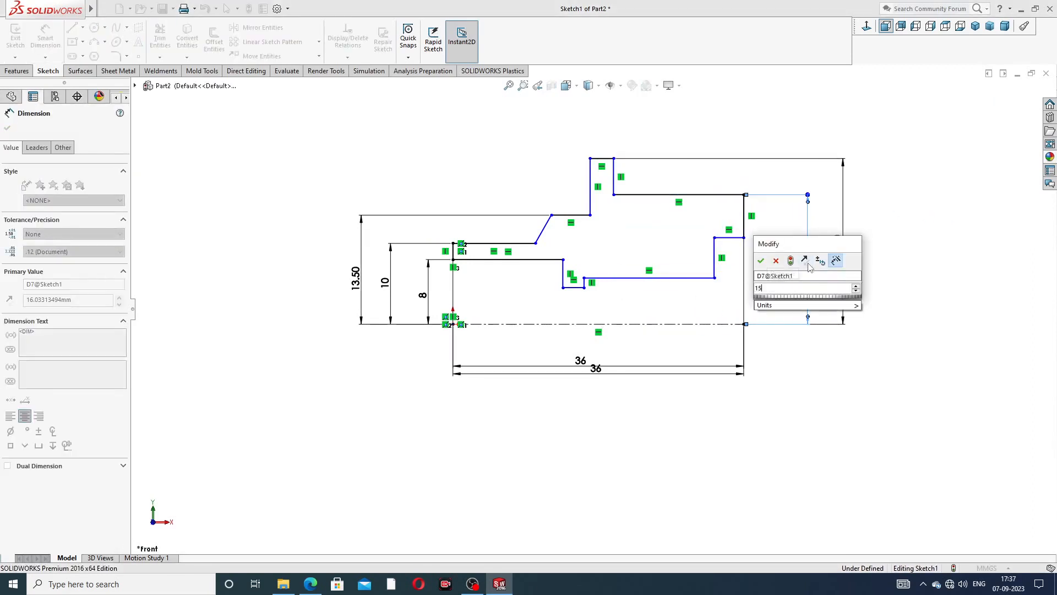
key("Return")
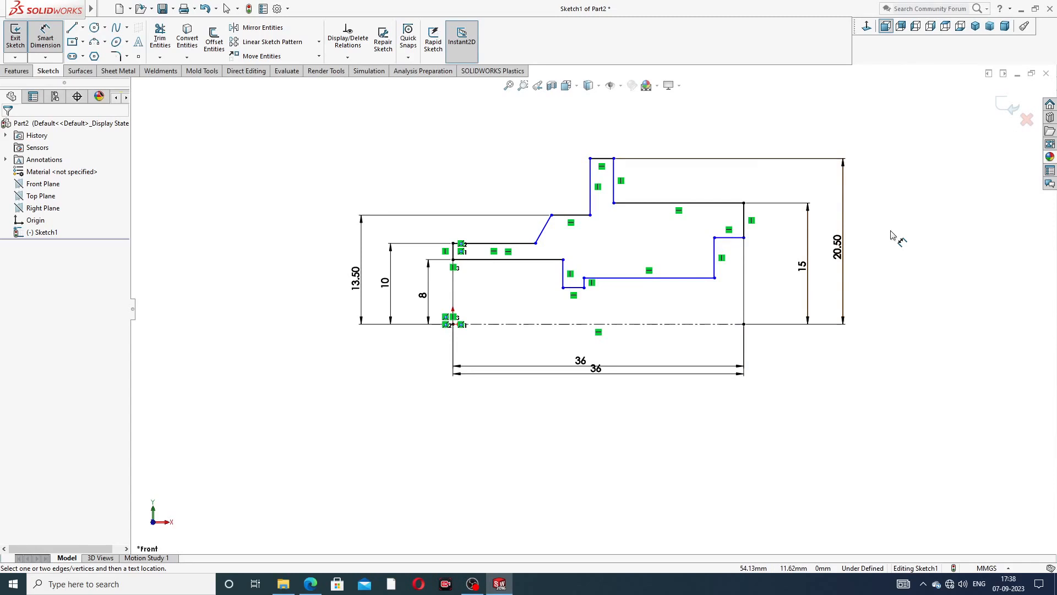
Dimension the short recess line at the flange-side end 13 mm from the centreline
left_click(732, 237)
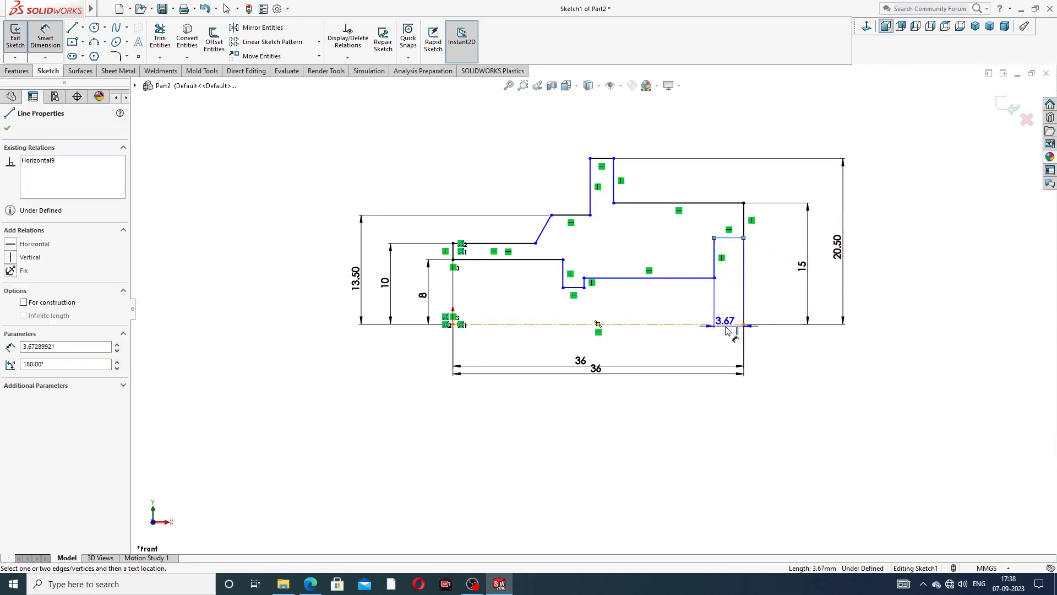
left_click(782, 292)
type("13")
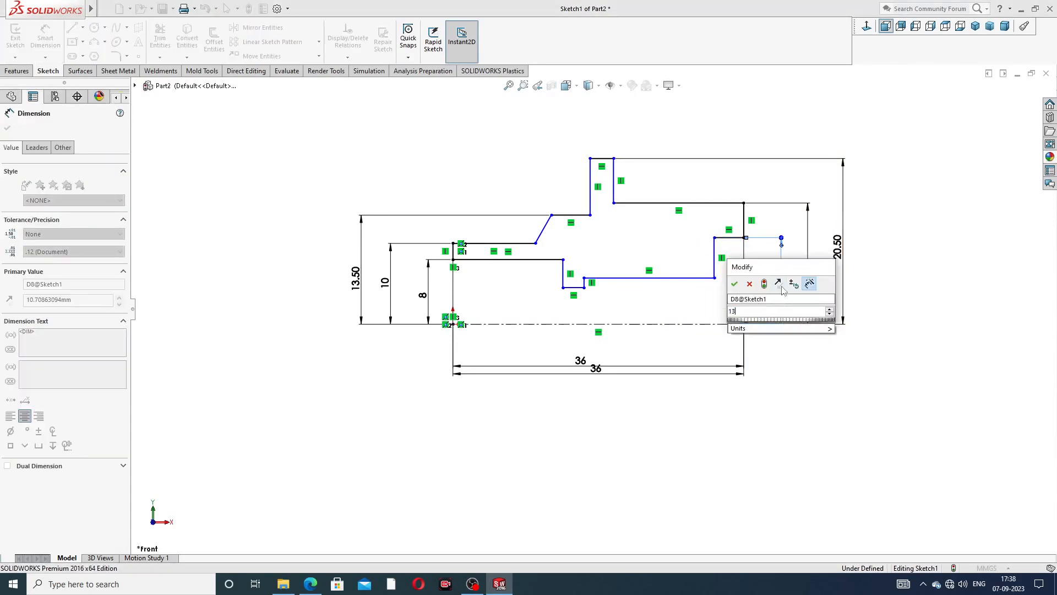
key("Return")
Move the 20.5 mm, 15 mm and 13 mm height dimensions farther out from the profile's end
left_click_drag(838, 247, 883, 253)
left_click_drag(802, 266, 848, 266)
left_click_drag(776, 276, 826, 271)
left_click(932, 234)
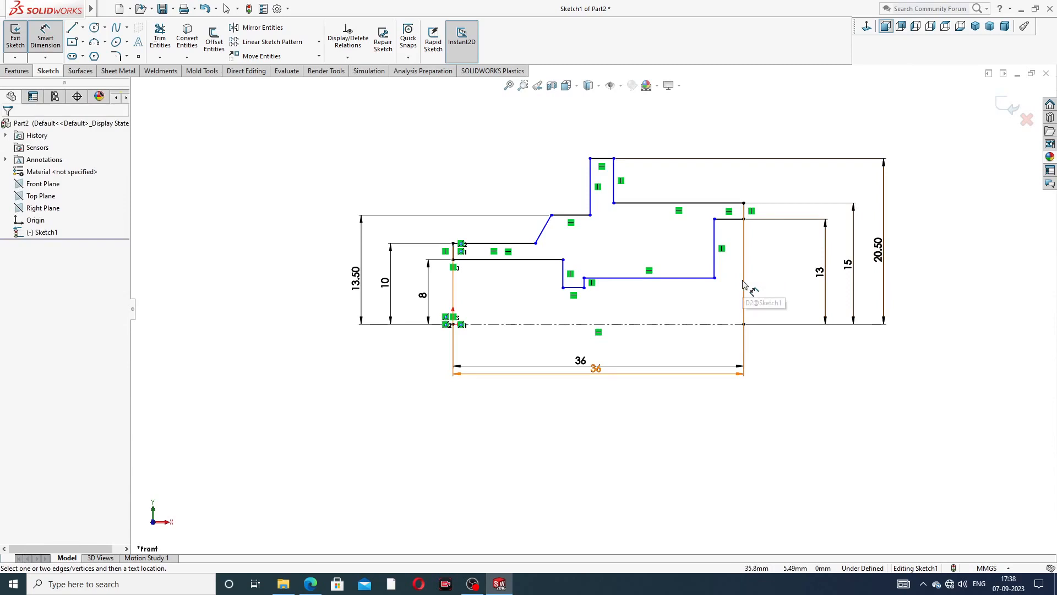
Dimension the long inner bore line 6.5 mm from the centreline
left_click(700, 277)
left_click(697, 324)
left_click(771, 300)
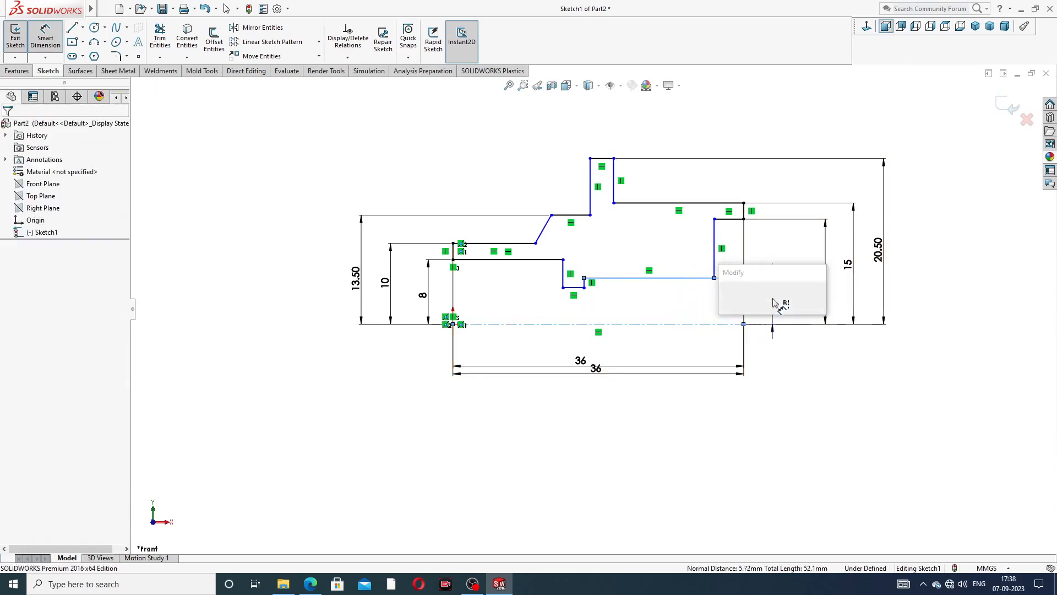
type("6.5")
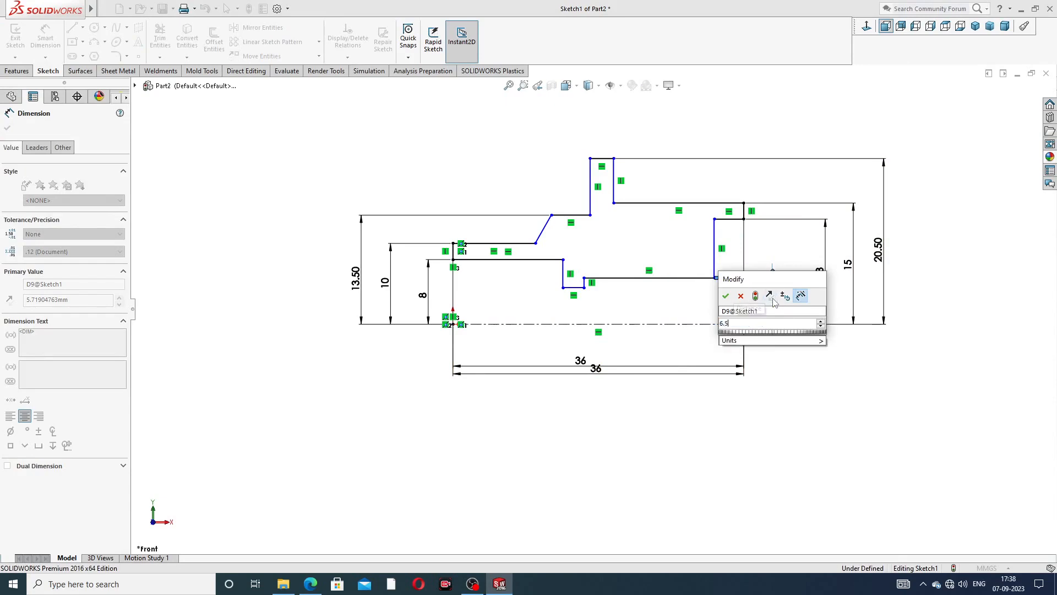
key("Return")
left_click(853, 362)
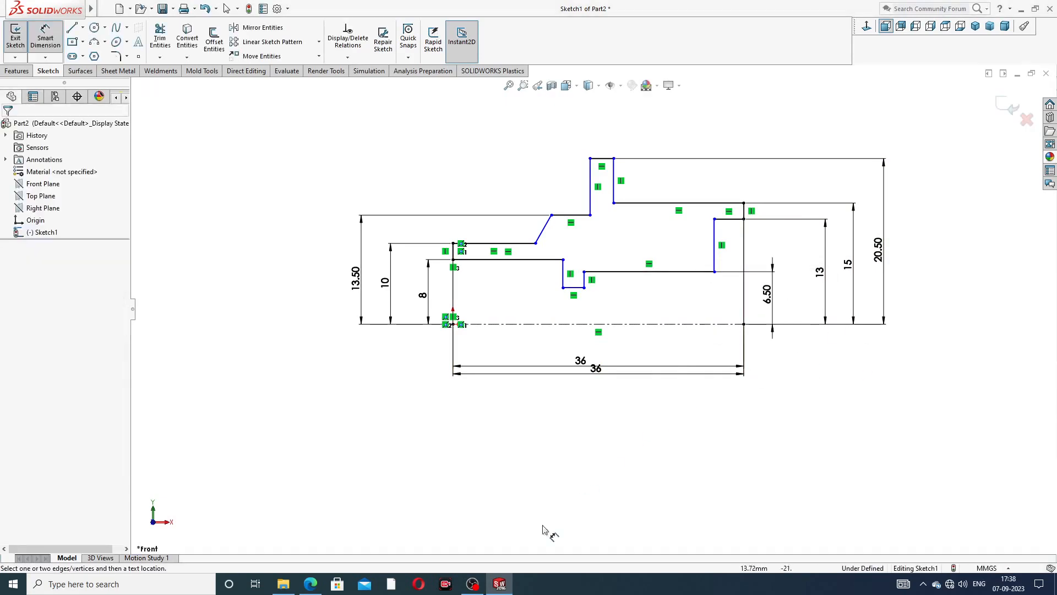
Recheck the bonnet drawing in the browser, and shift the 6.5 mm height dimension slightly outward in SOLIDWORKS
left_click(318, 588)
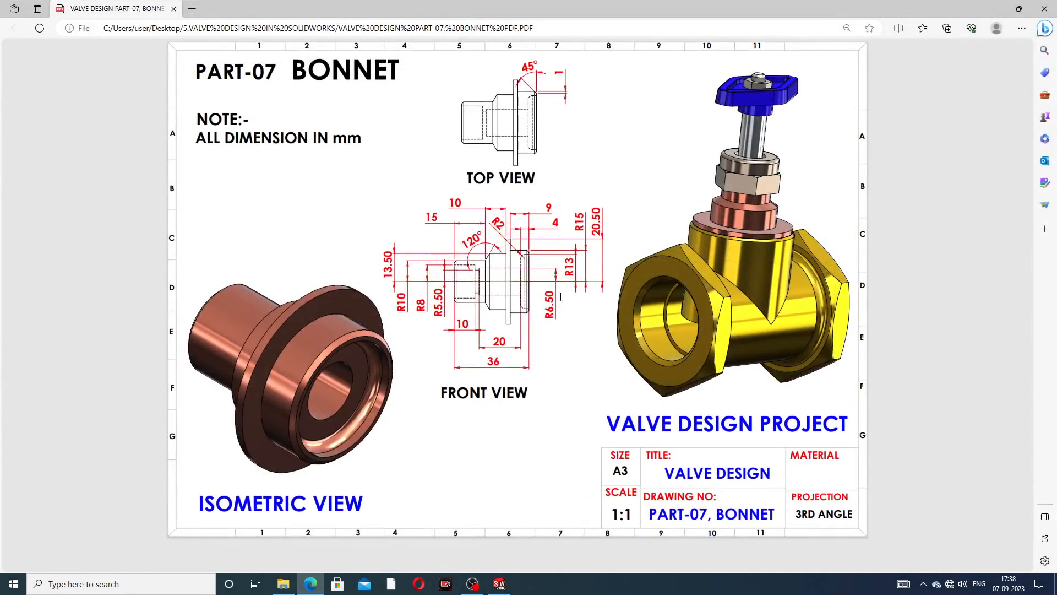
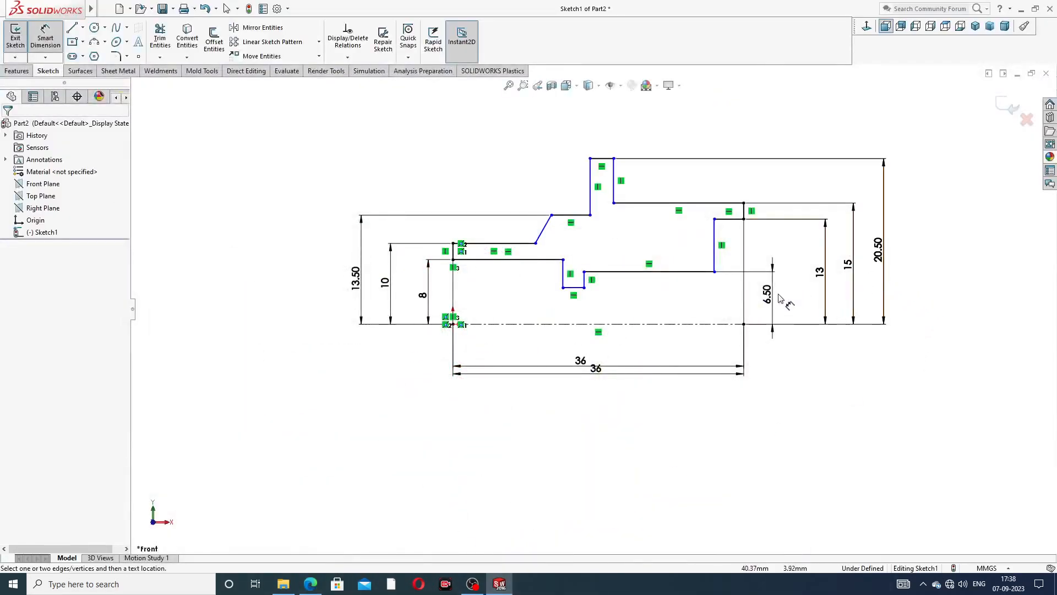
left_click_drag(771, 297, 784, 301)
left_click(415, 515)
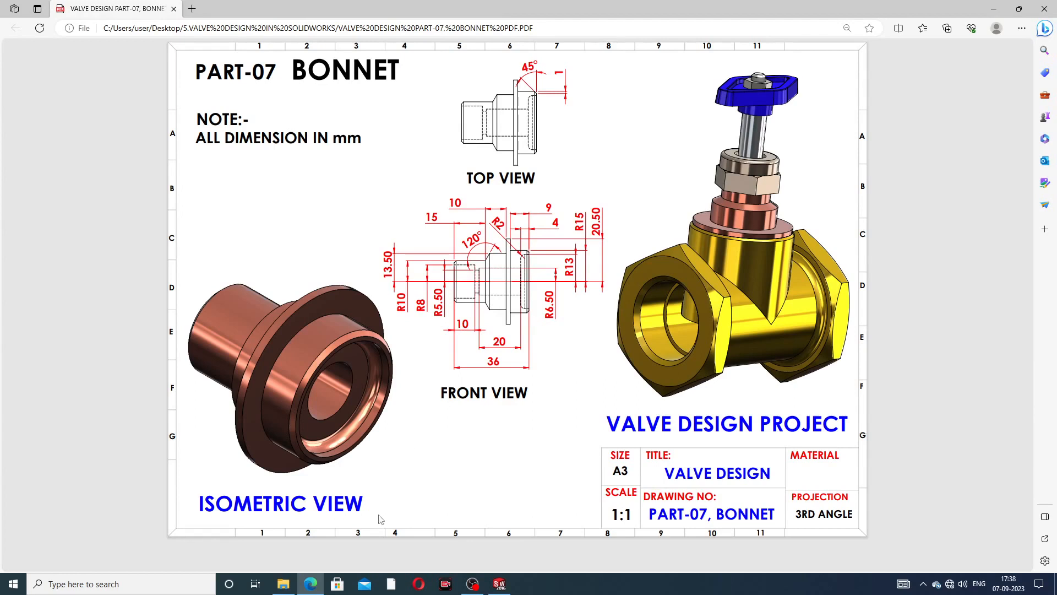
Return to SOLIDWORKS from the drawing and set the long inner bore line's length to 20 mm
left_click(311, 583)
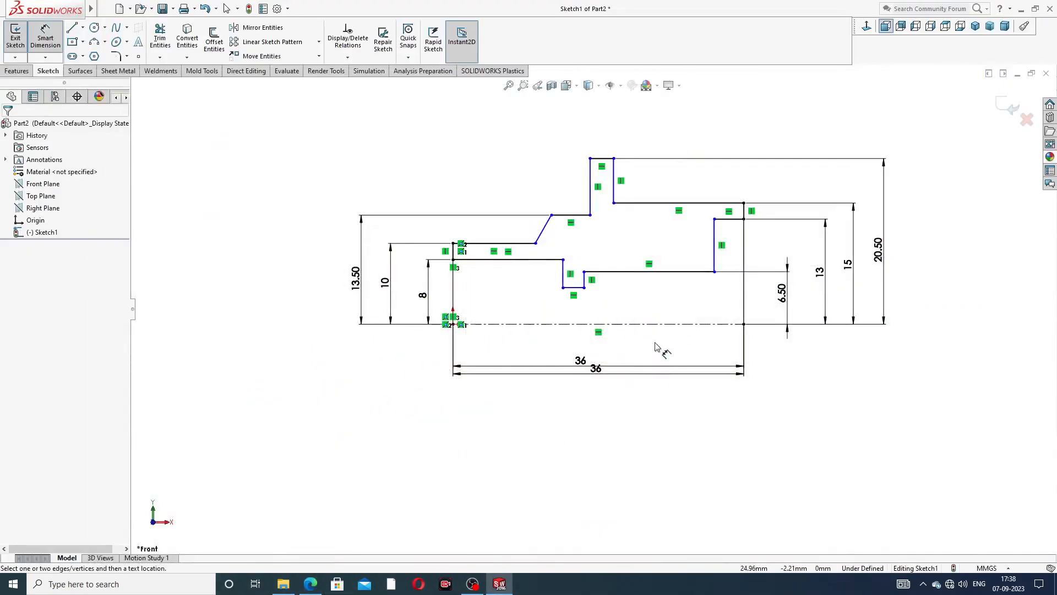
left_click(684, 273)
left_click(659, 356)
type("20")
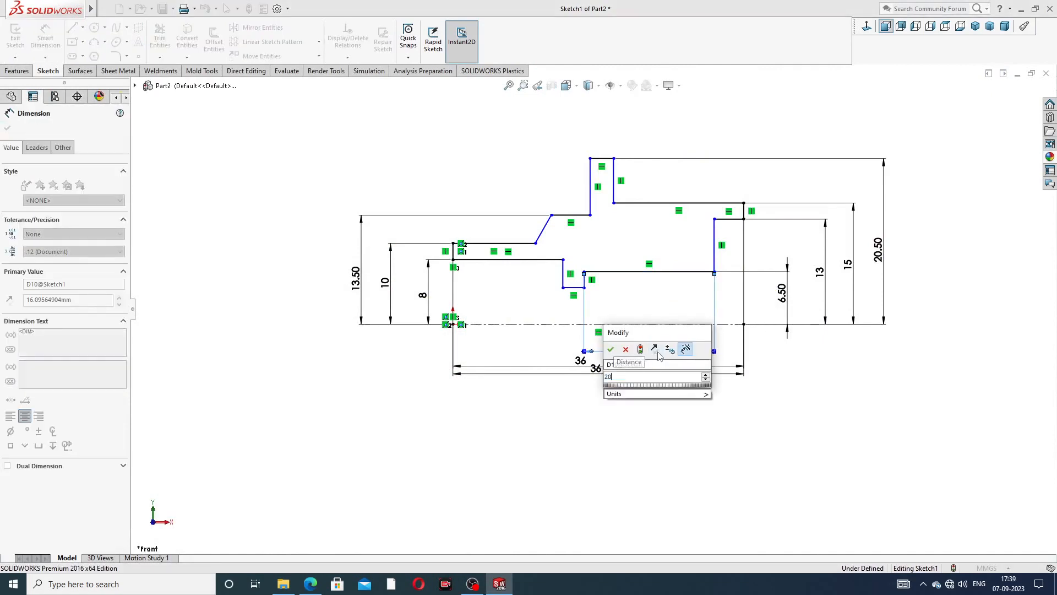
key("Return")
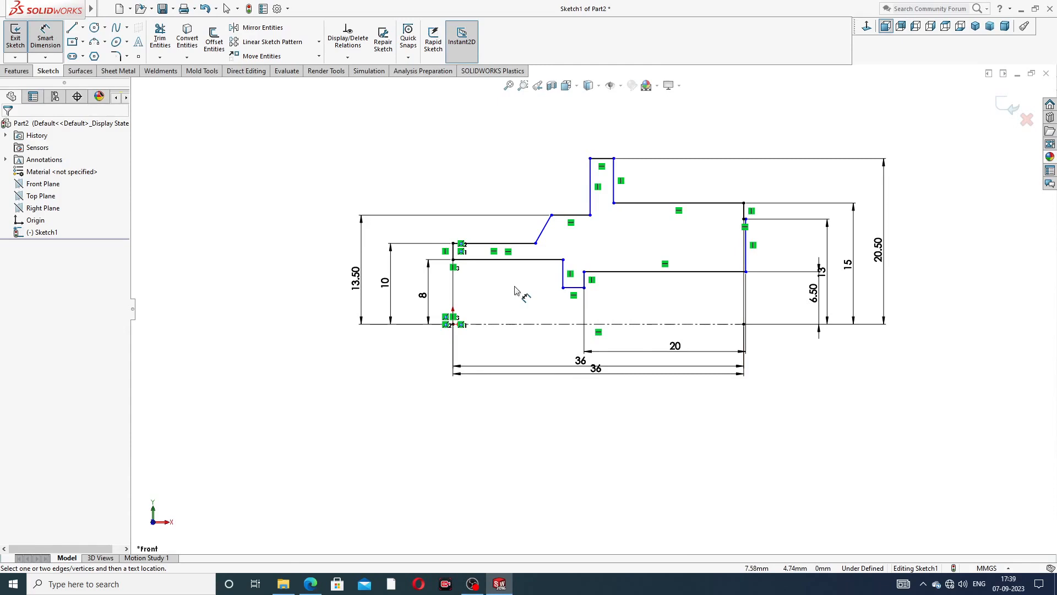
Set the neck's inner bore line length to 10 mm
left_click(490, 261)
left_click(505, 346)
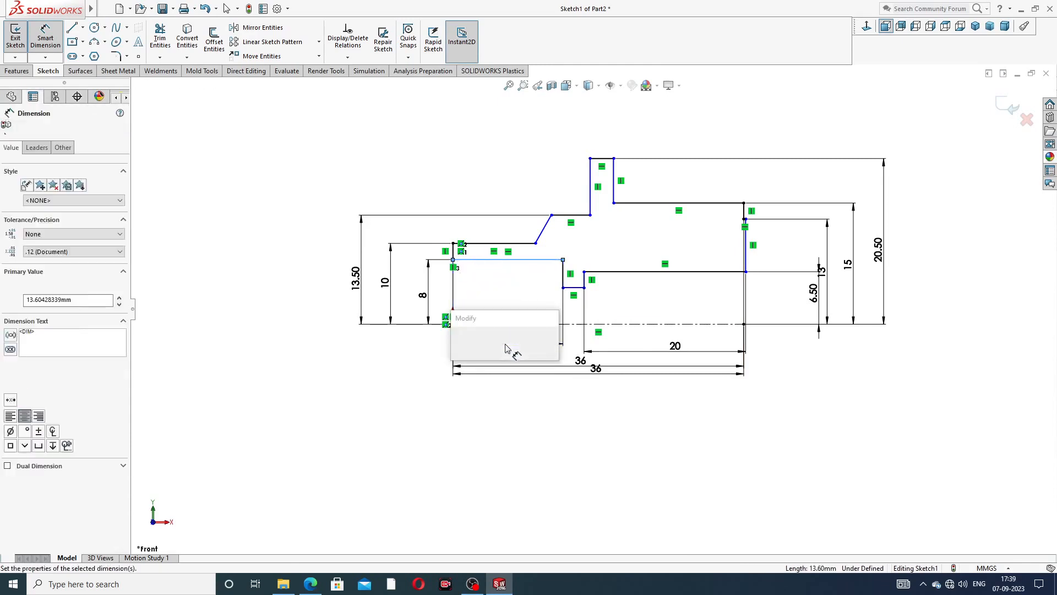
type("10")
key("Return")
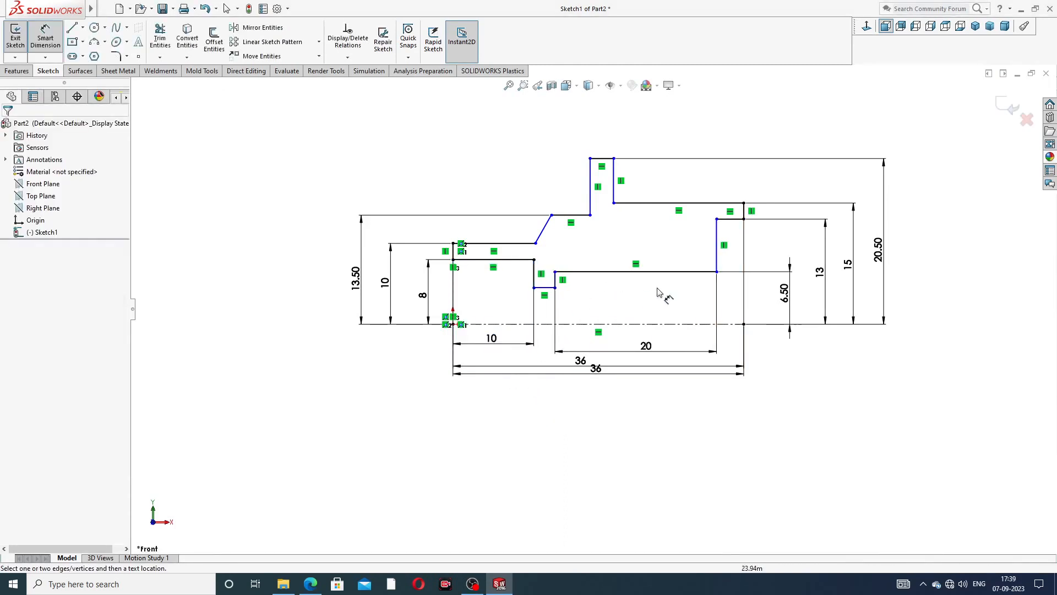
Separate the two overlapping 36 mm length dimensions, delete the duplicate, and place the remaining one beneath the profile
left_click_drag(596, 369, 593, 421)
left_click_drag(585, 363, 572, 391)
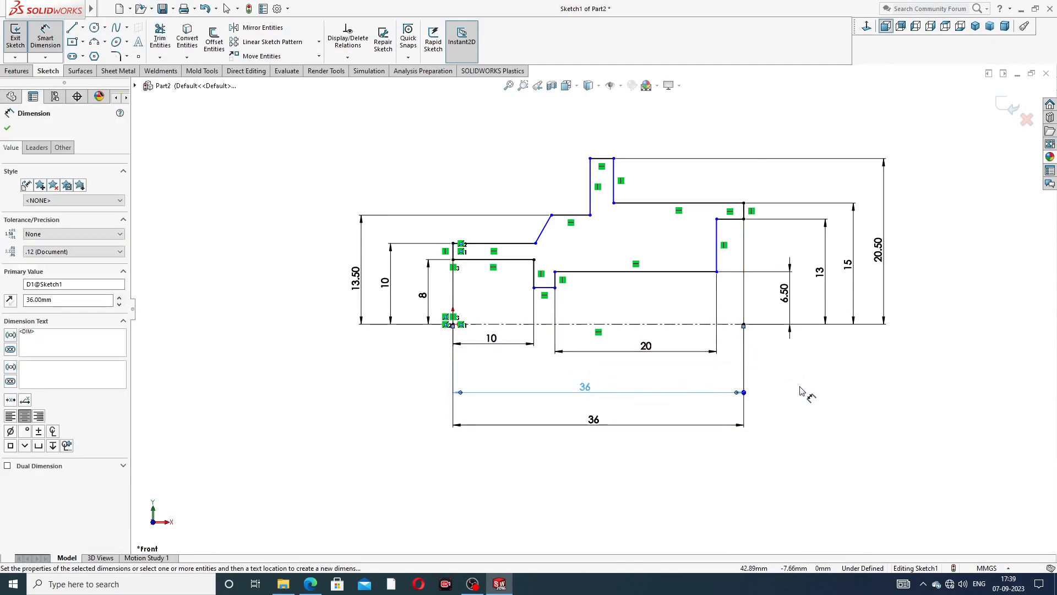
key("Delete")
left_click_drag(603, 428, 593, 390)
left_click(785, 395)
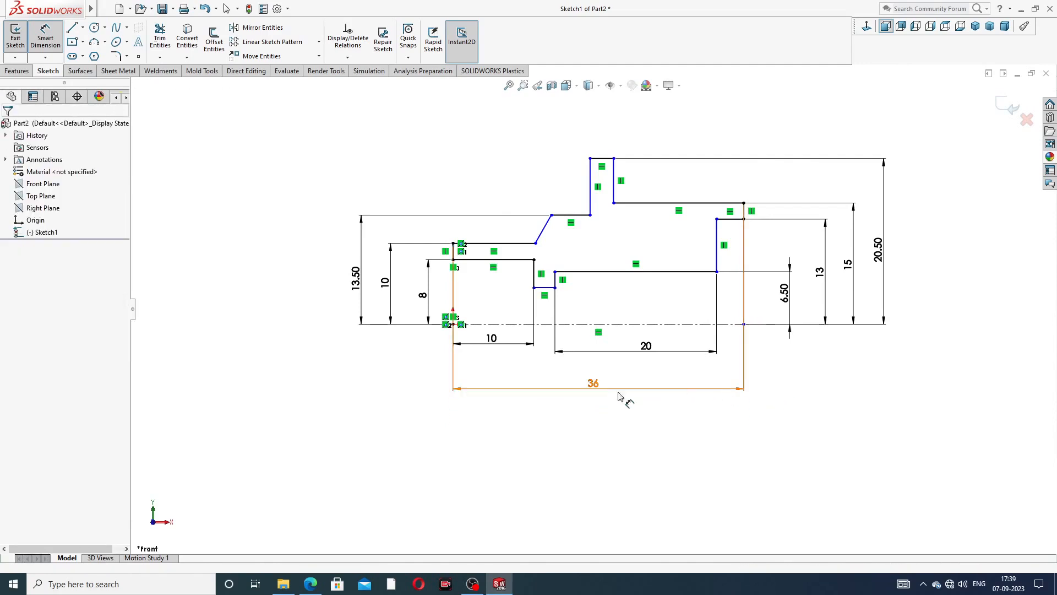
Space the 10 mm, 20 mm and 36 mm length dimensions farther below the centreline
left_click_drag(644, 358, 644, 363)
left_click_drag(594, 389, 593, 411)
left_click_drag(491, 338, 495, 355)
left_click(795, 384)
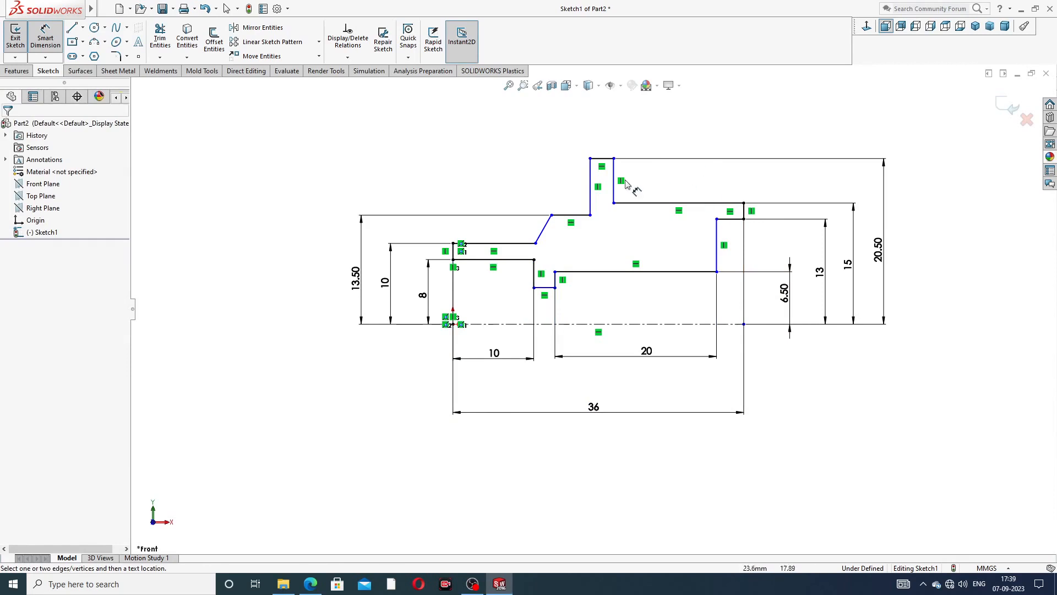
Set the neck's outer horizontal line length to 15 mm, with the dimension above the profile
left_click(495, 243)
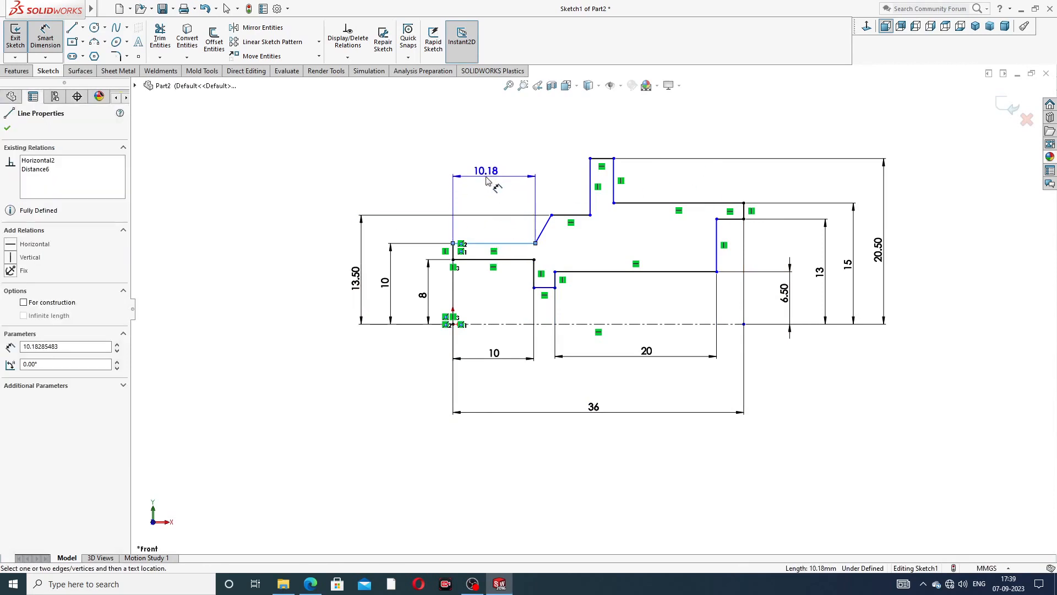
left_click(499, 186)
type("15")
key("Return")
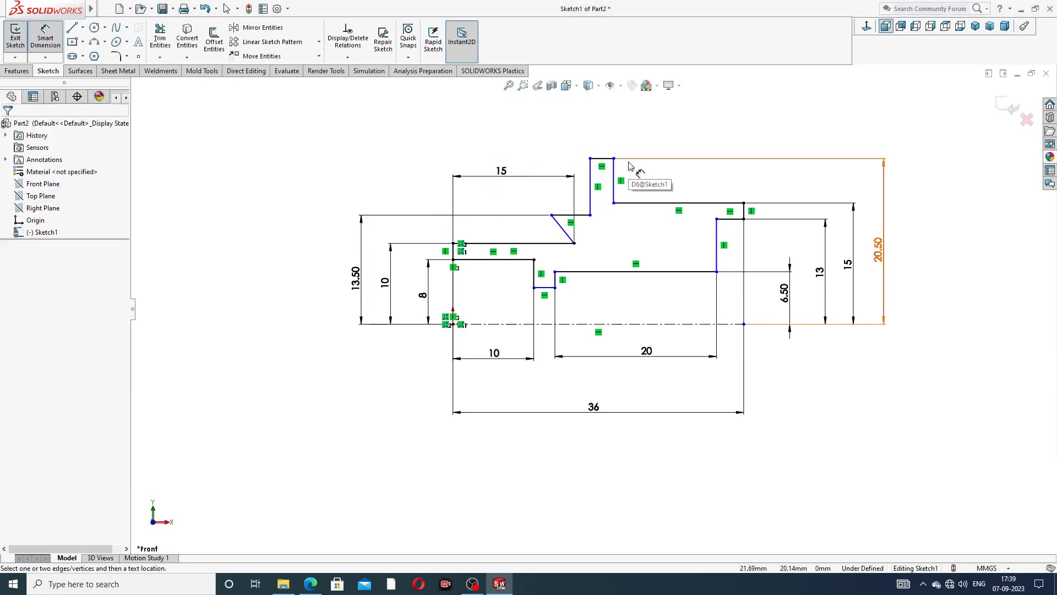
Dimension the horizontal distance from the slope's lower end to the shoulder-flange corner as 10 mm
left_click(576, 243)
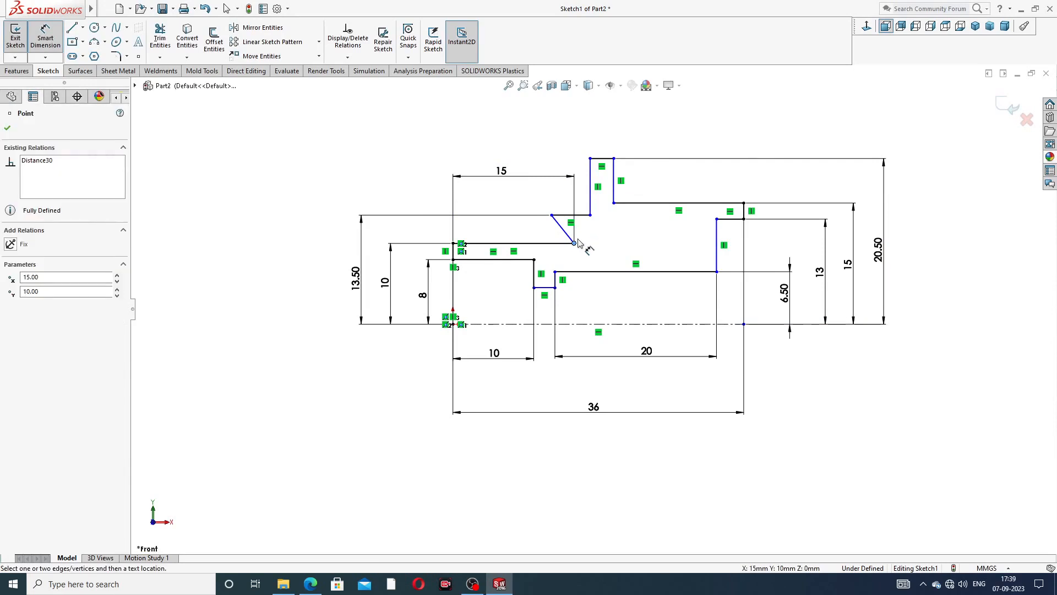
left_click(590, 215)
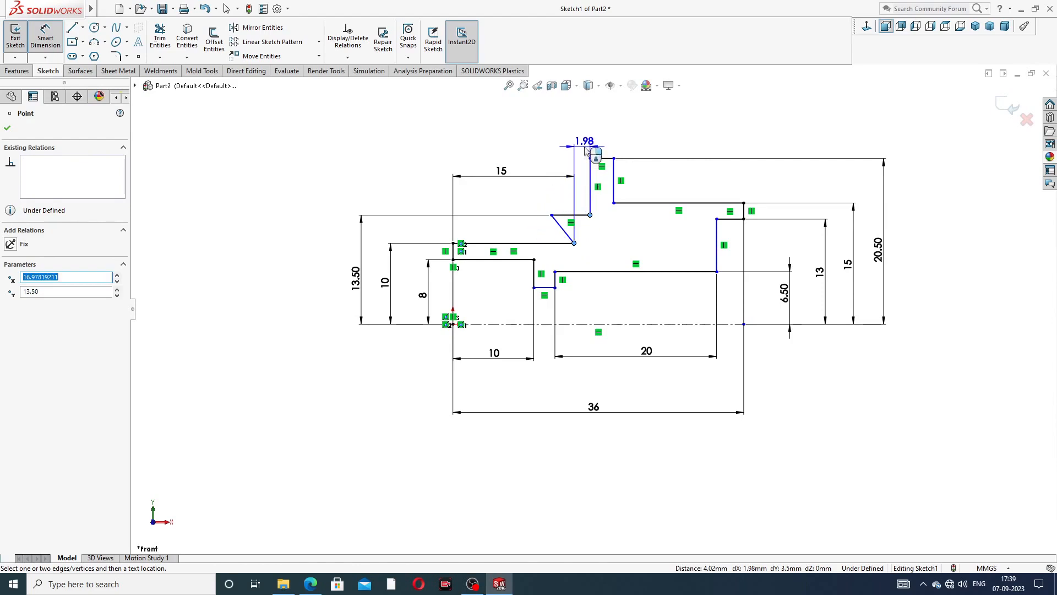
left_click(586, 141)
type("10")
key("Return")
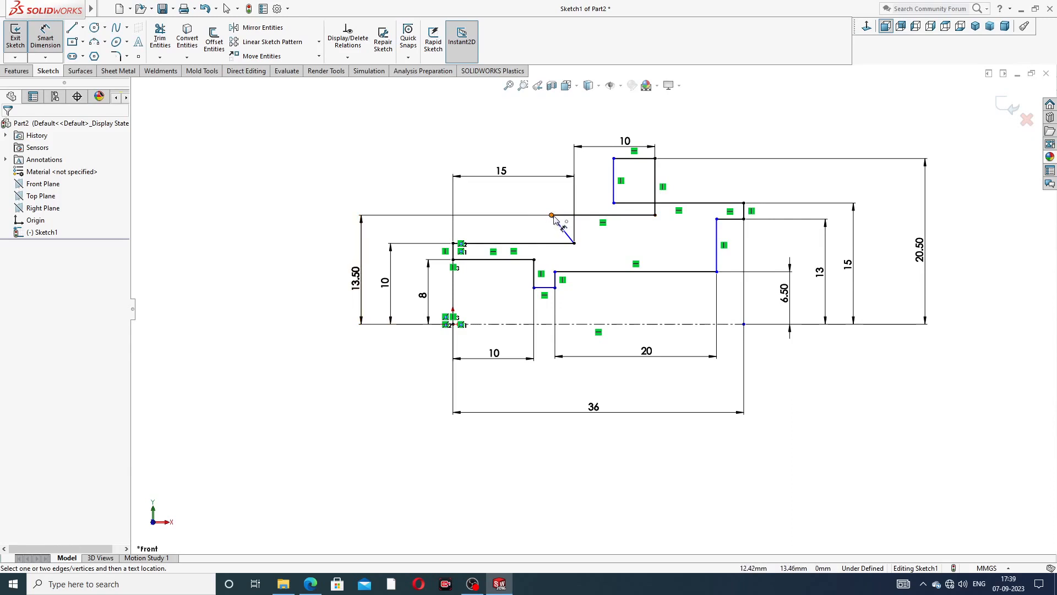
Move the slope's upper endpoint along the shoulder line past the neck's end, so the slope rises toward the flange
right_click(717, 131)
left_click(746, 163)
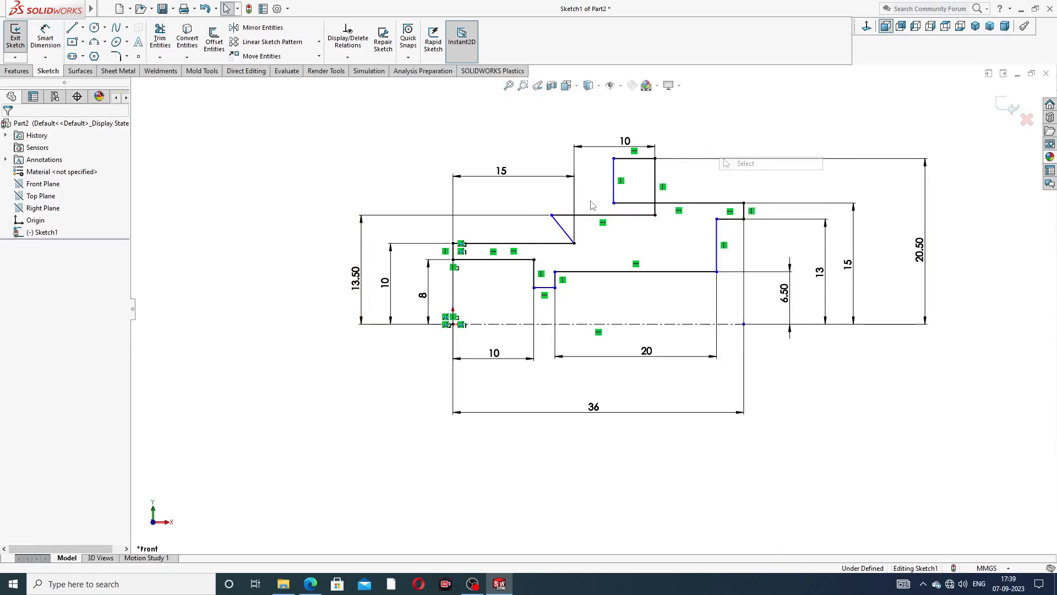
left_click_drag(552, 214, 592, 215)
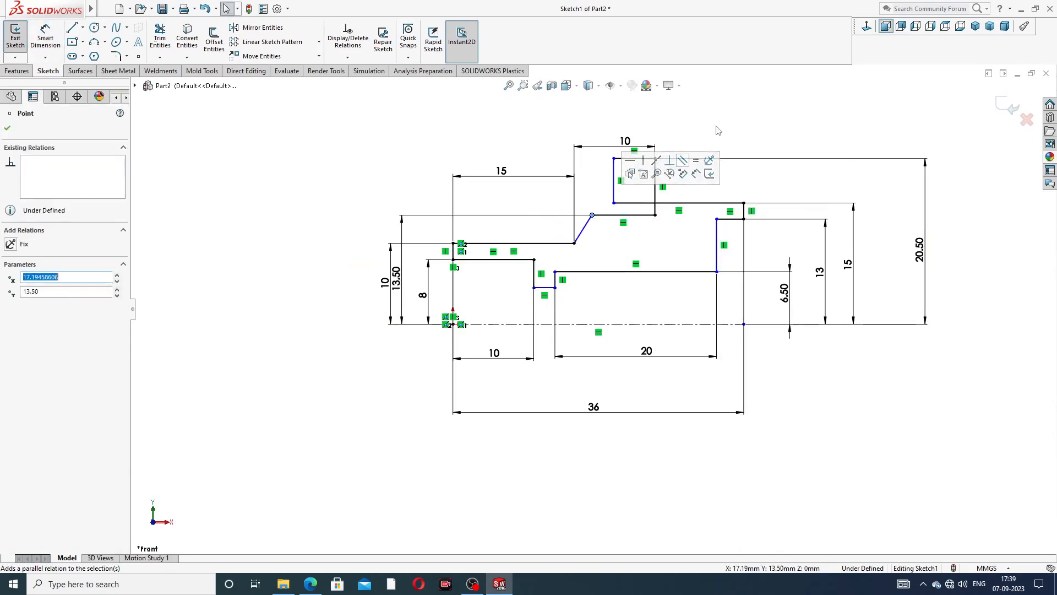
left_click(718, 128)
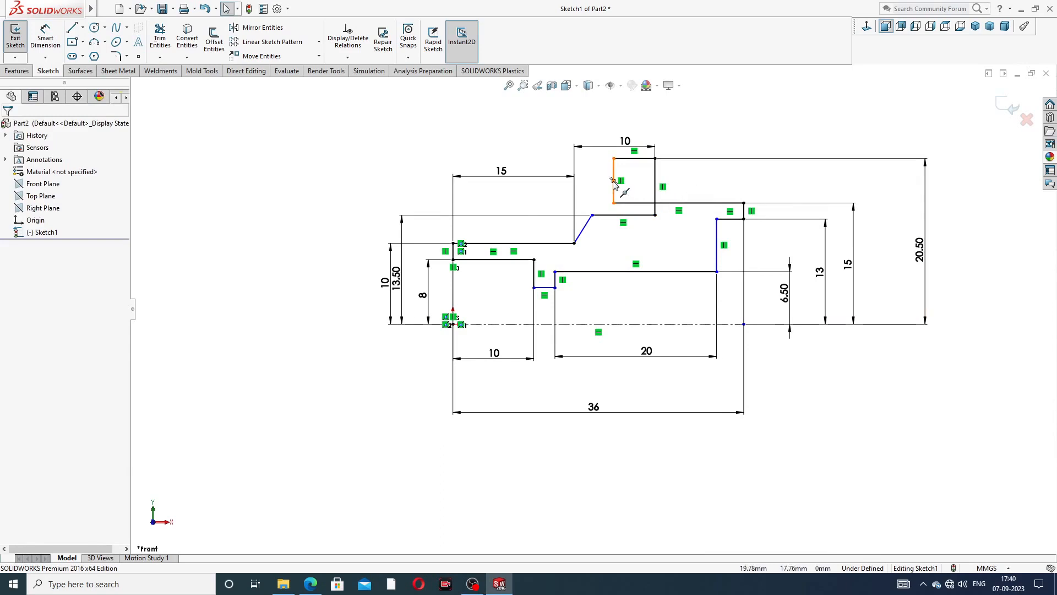
Move the flange's free vertical edge beyond its 10 mm-dimensioned edge, and set the end collar's outer line length to 9 mm
left_click_drag(615, 162, 688, 164)
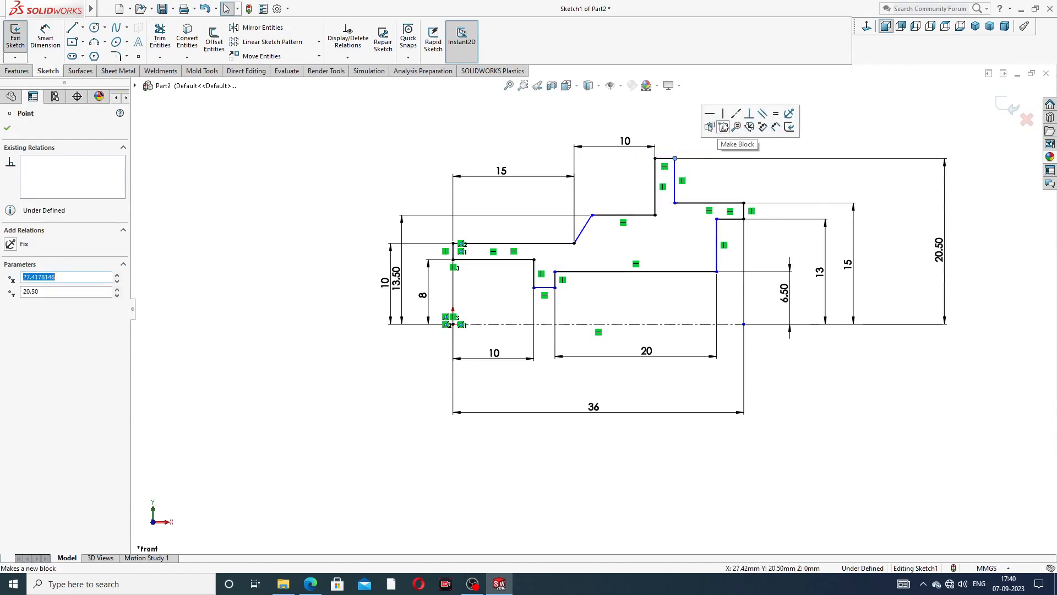
left_click(403, 148)
left_click(46, 38)
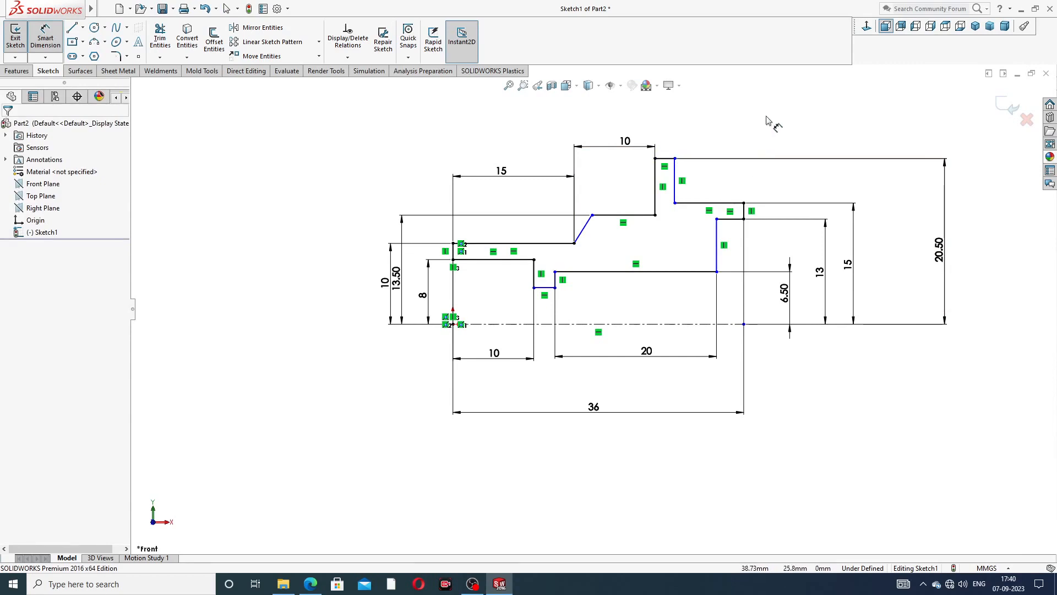
left_click(704, 202)
left_click(720, 135)
type("9")
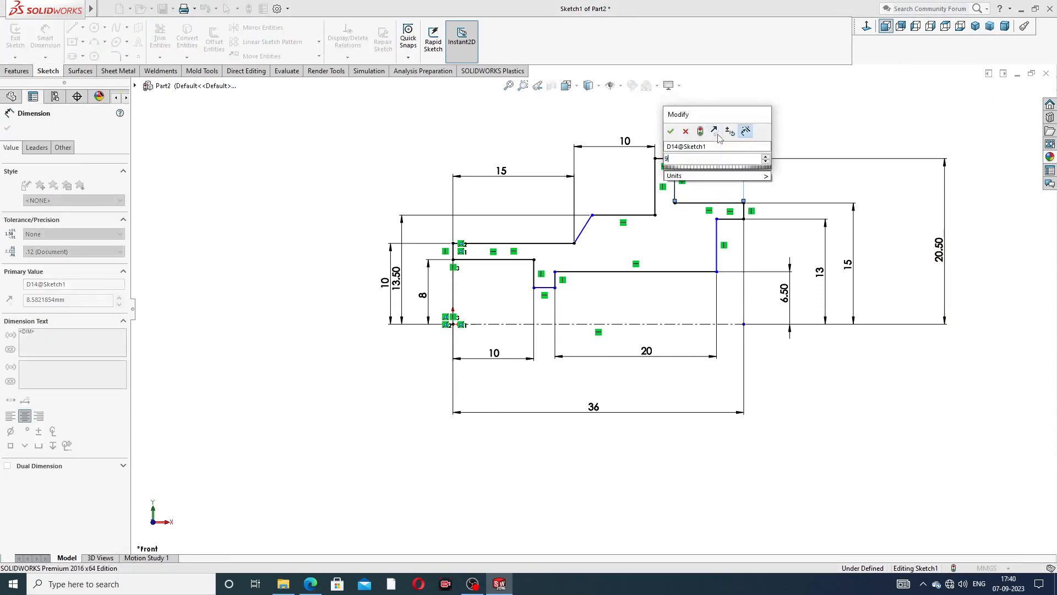
key("Return")
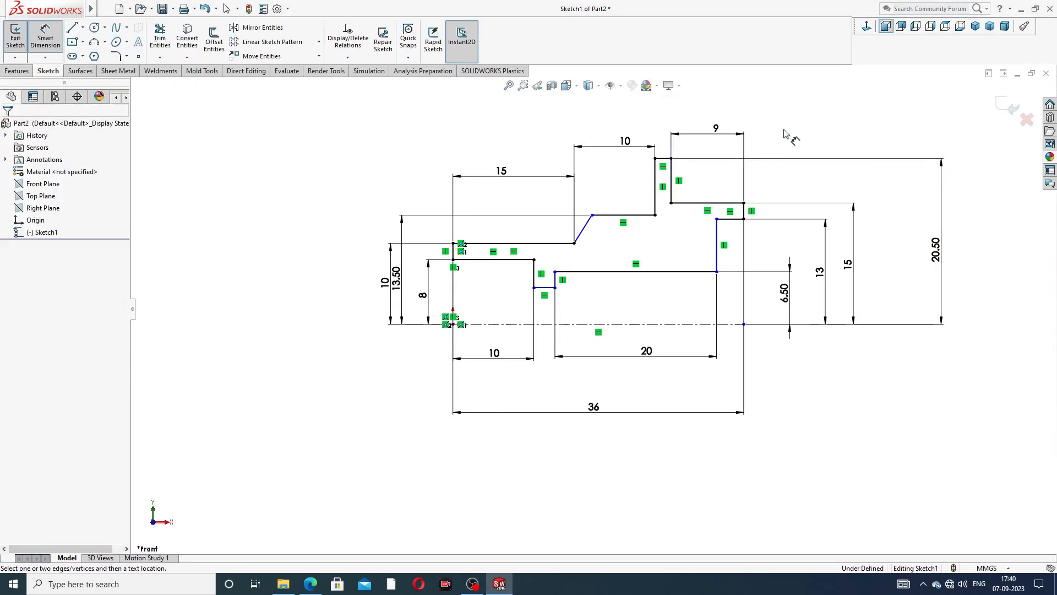
Set the angle between the sloped line and the neck's outer horizontal line to 120°
left_click(581, 231)
left_click(566, 243)
left_click(561, 229)
type("120")
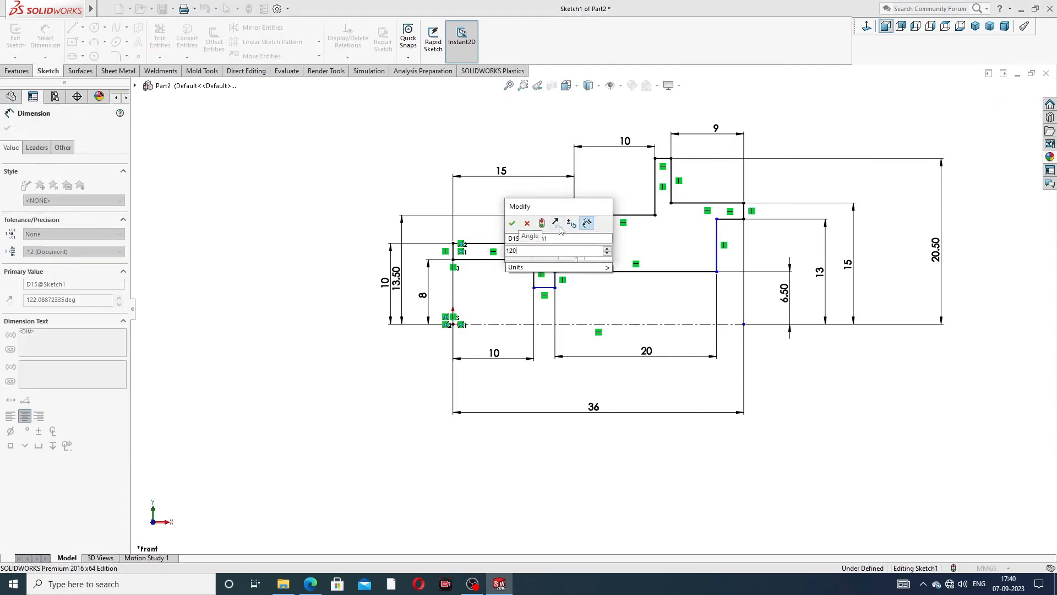
key("Return")
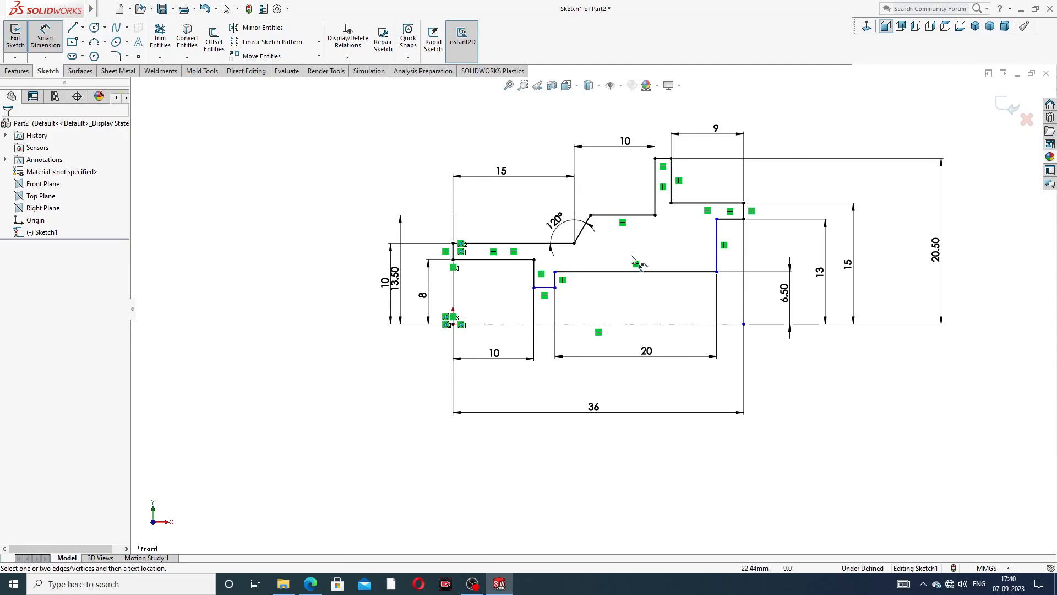
Dimension the short line between the two bores 5.5 mm from the centreline, and move the 13.50 mm dimension farther out from the profile
scroll(539, 290, "down", 2)
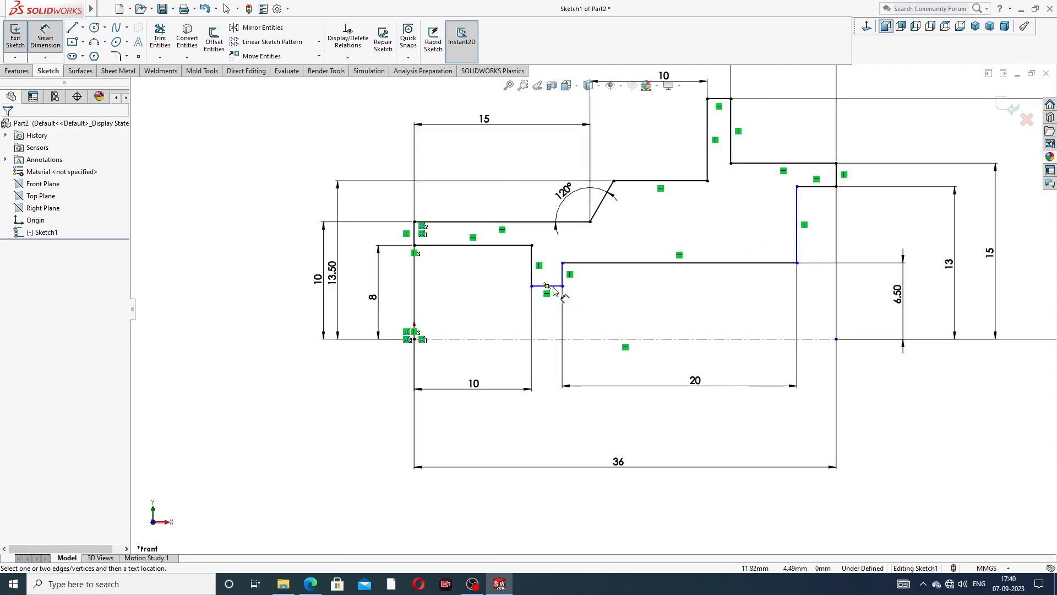
left_click(553, 291)
left_click(626, 339)
left_click(517, 318)
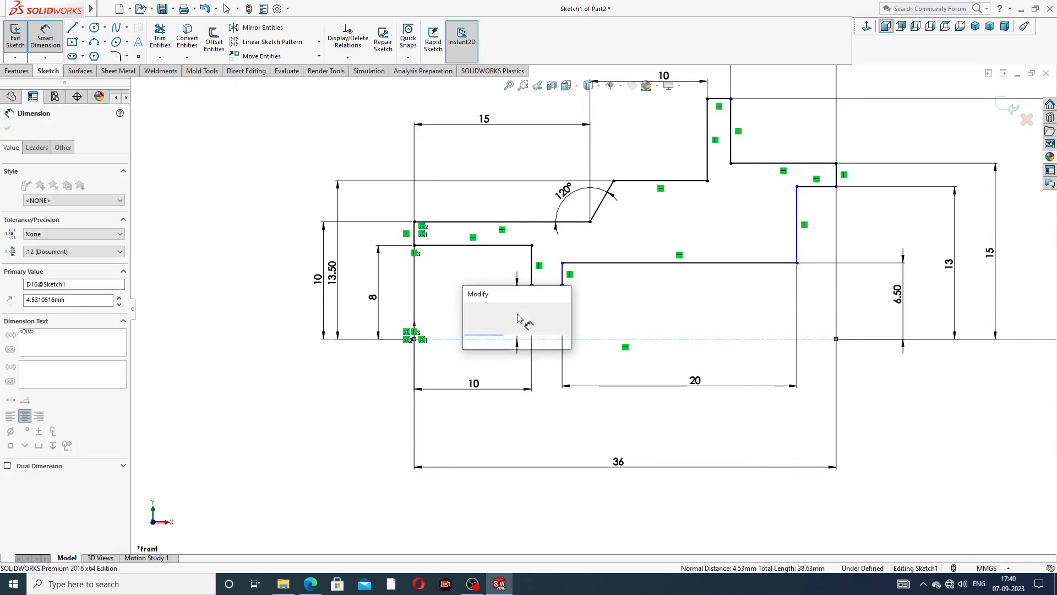
type("5.5")
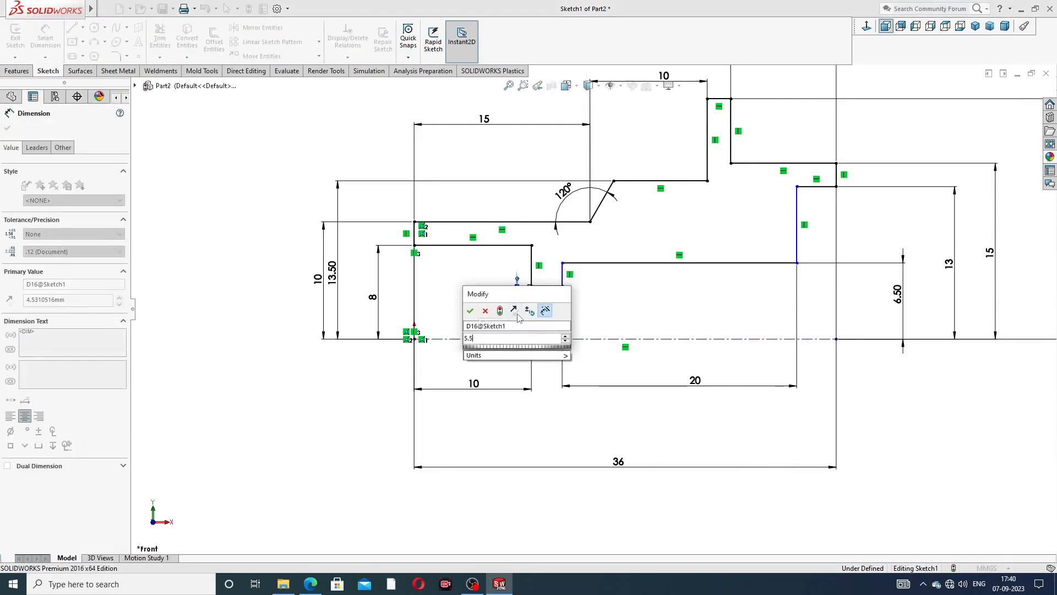
key("Return")
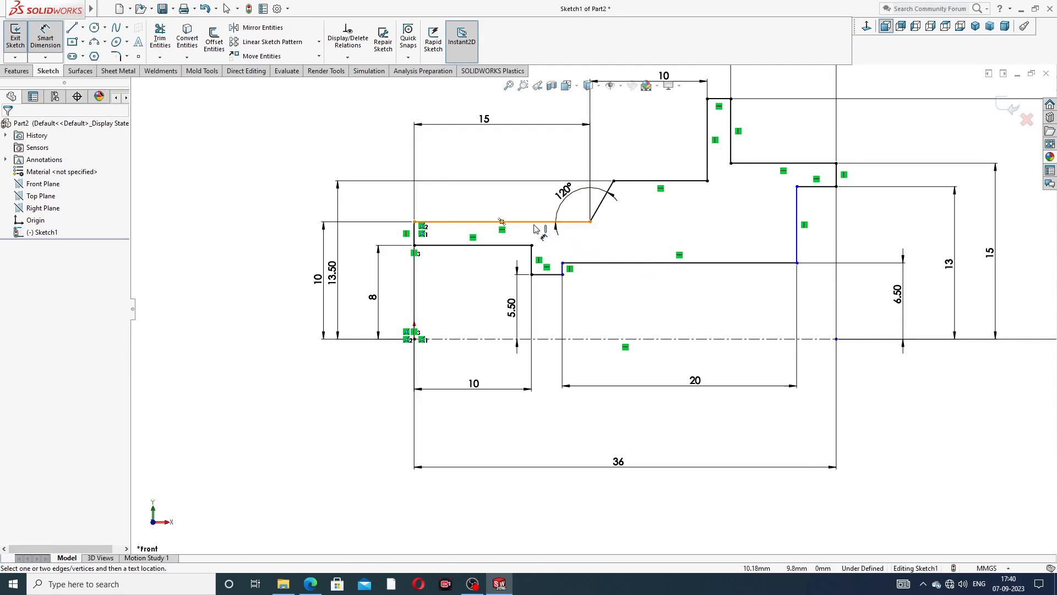
left_click_drag(332, 271, 274, 271)
key("Escape")
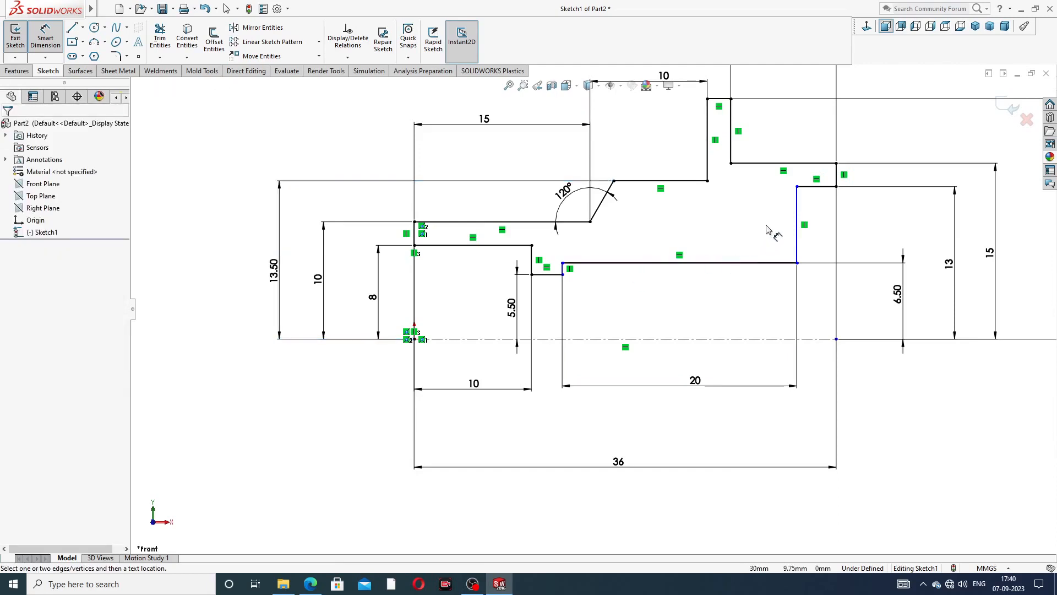
Set the length of the recess line inside the end collar to 4 mm
left_click(815, 186)
left_click(819, 219)
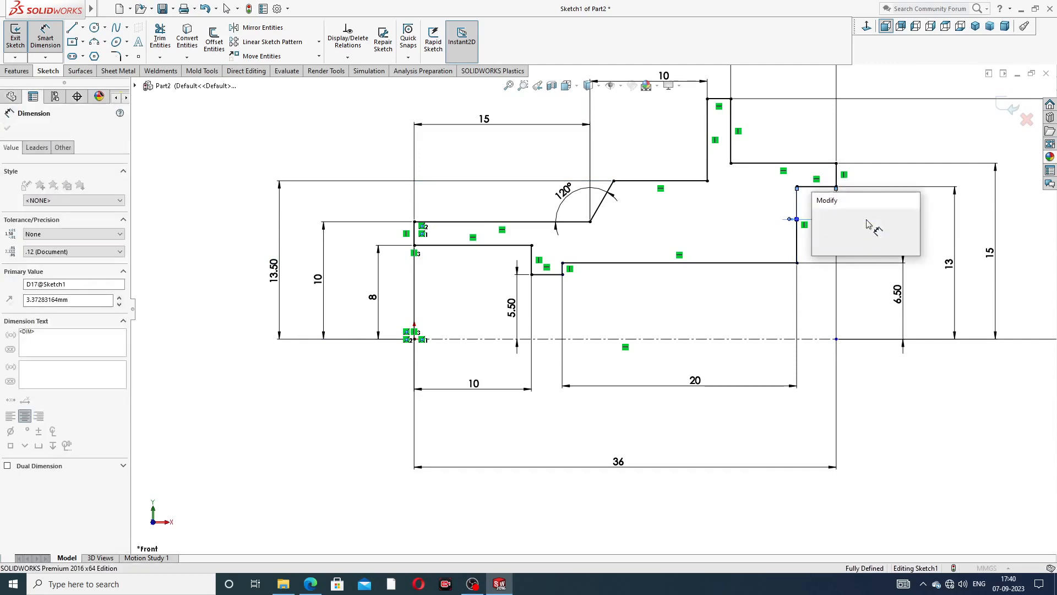
type("4")
key("Return")
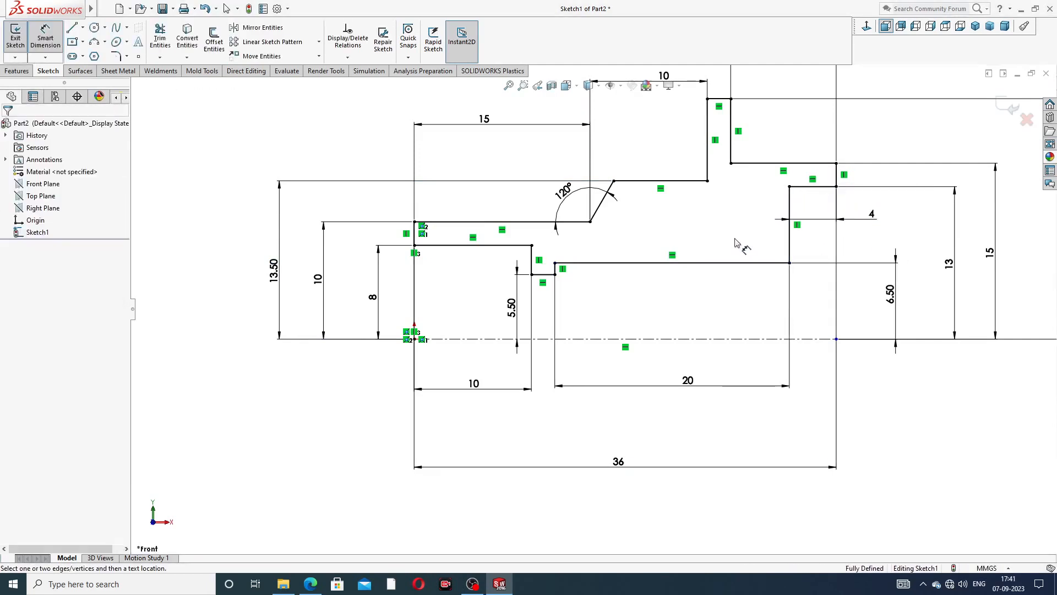
Move the 20.50 mm radius dimension and the 36 mm overall length dimension closer to the profile, and end dimensioning
key("f")
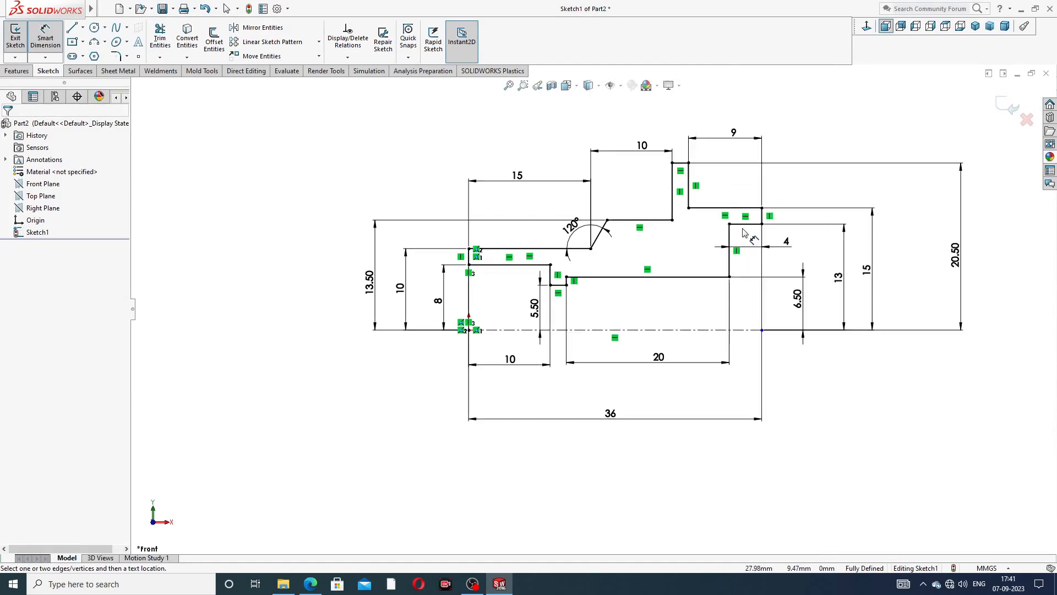
scroll(810, 217, "down", 1)
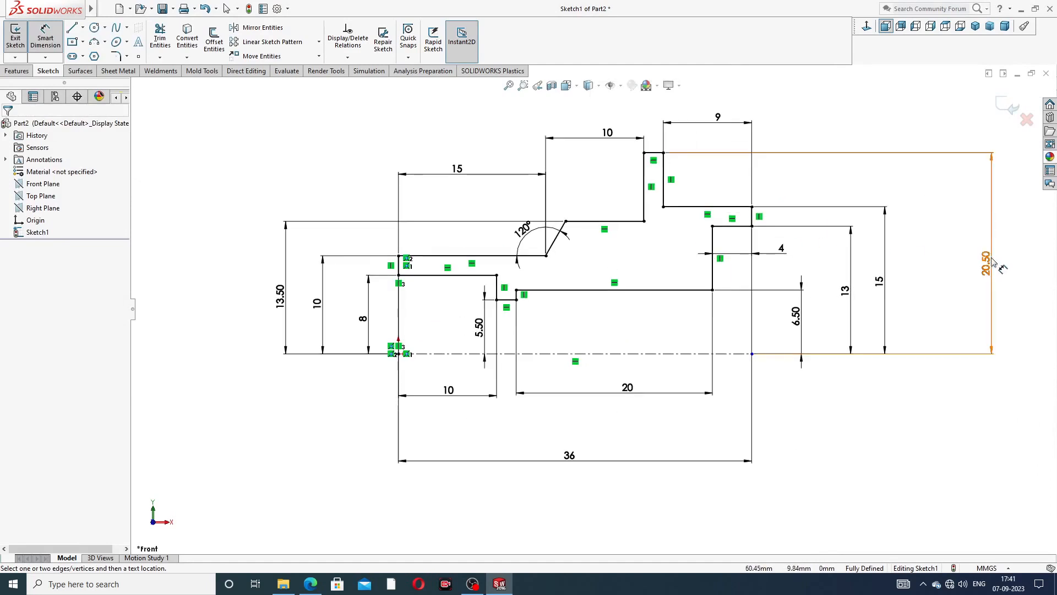
left_click(923, 257)
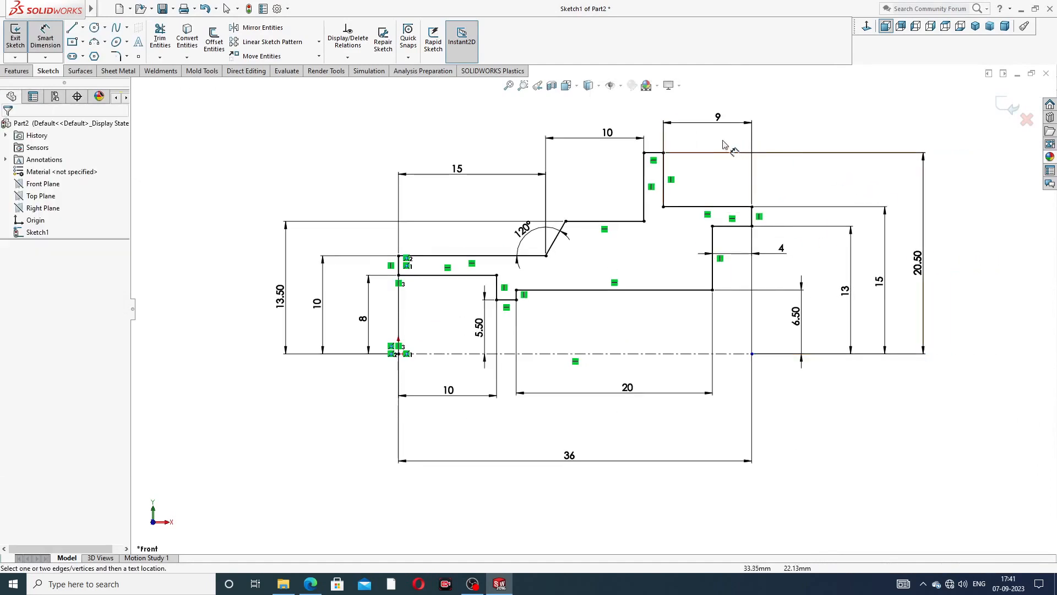
left_click_drag(572, 456, 573, 441)
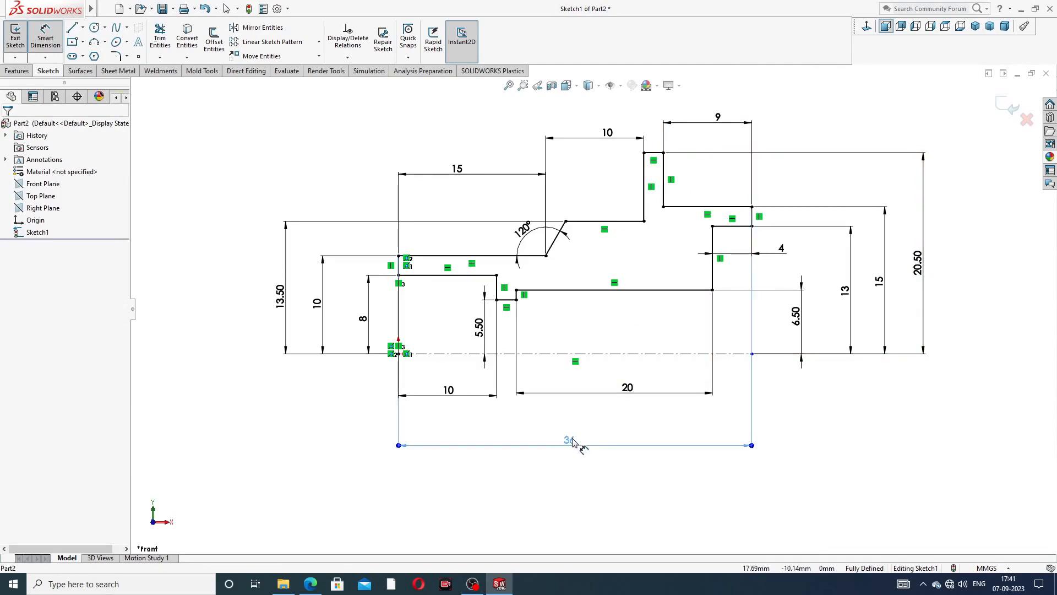
left_click(841, 415)
right_click(842, 401)
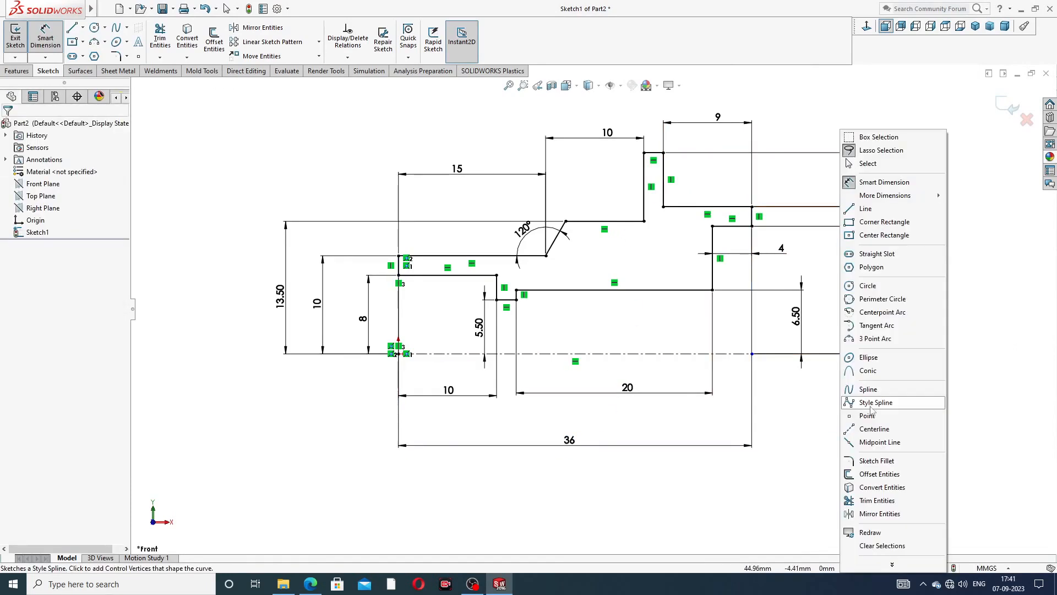
left_click(868, 163)
Reposition the upper 15 mm, 10 mm and 9 mm length dimensions so they sit at more even heights above the profile
left_click(456, 169)
left_click_drag(456, 168, 460, 144)
left_click_drag(597, 144, 594, 154)
left_click(796, 113)
left_click_drag(728, 124, 728, 136)
left_click(786, 125)
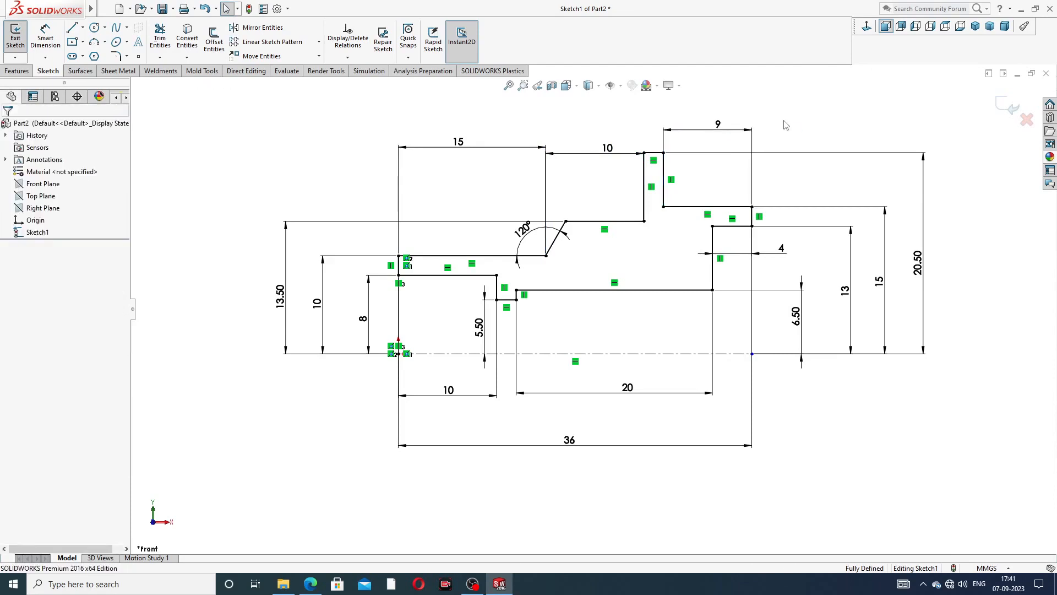
Reposition the 120° angle text, shift the 5.50 mm dimension beneath the short bore line, and centre the 4 mm text between its extension lines
left_click_drag(526, 236, 519, 245)
left_click(585, 259)
left_click_drag(479, 327, 507, 330)
left_click(565, 320)
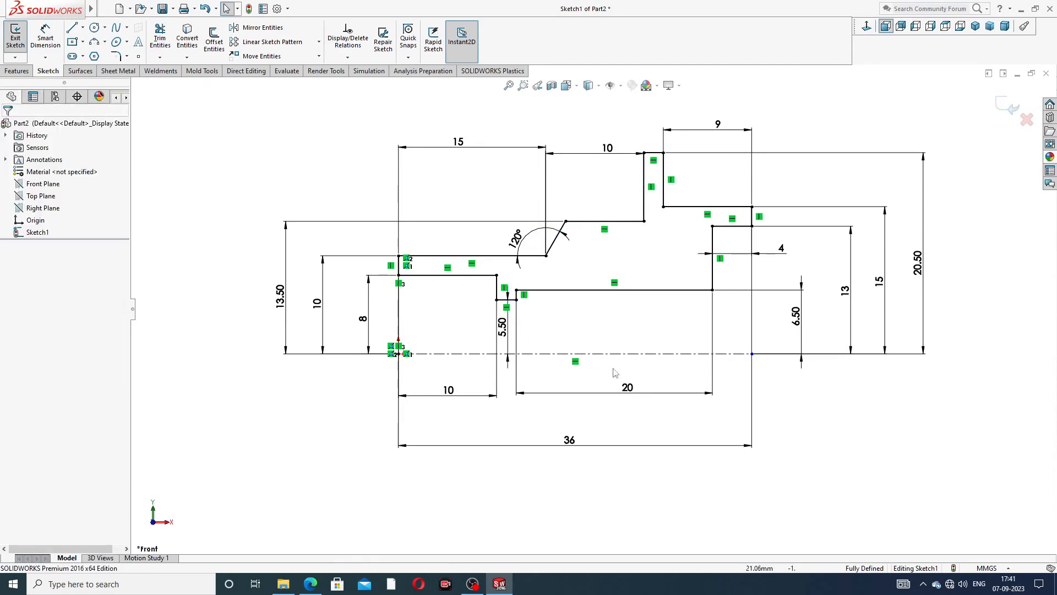
left_click_drag(763, 254, 734, 249)
left_click(831, 135)
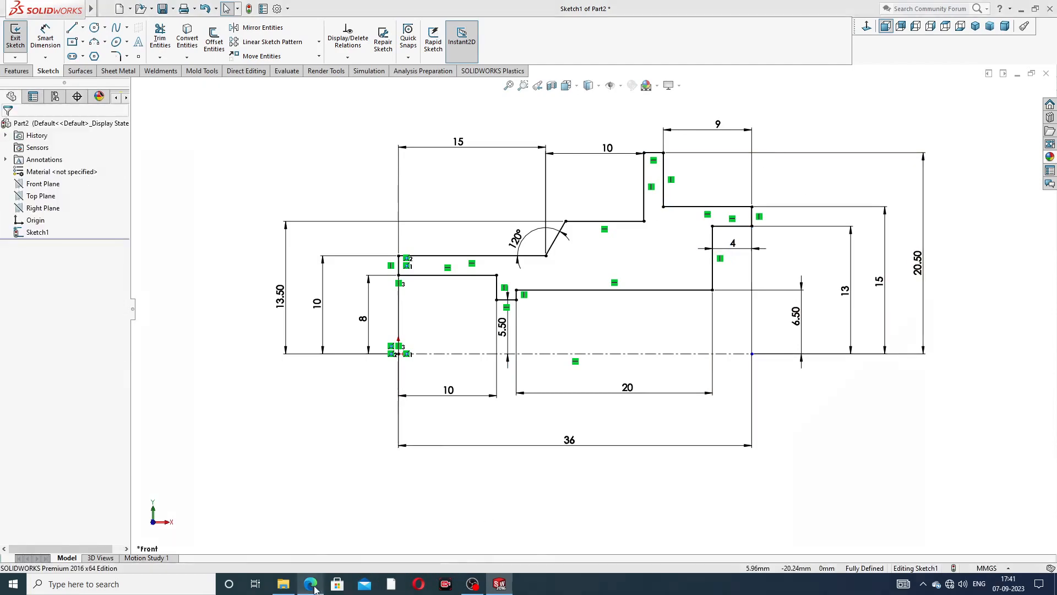
Check the bonnet drawing PDF in the browser, and apply a 2 mm sketch fillet to the recess's inner corner in the SOLIDWORKS profile
left_click(310, 583)
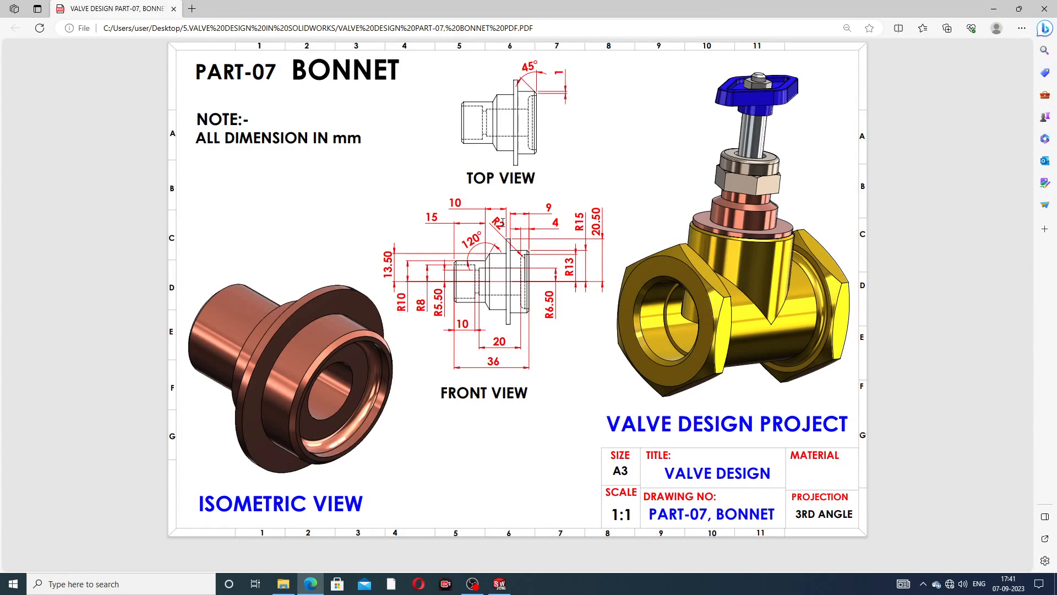
left_click(311, 583)
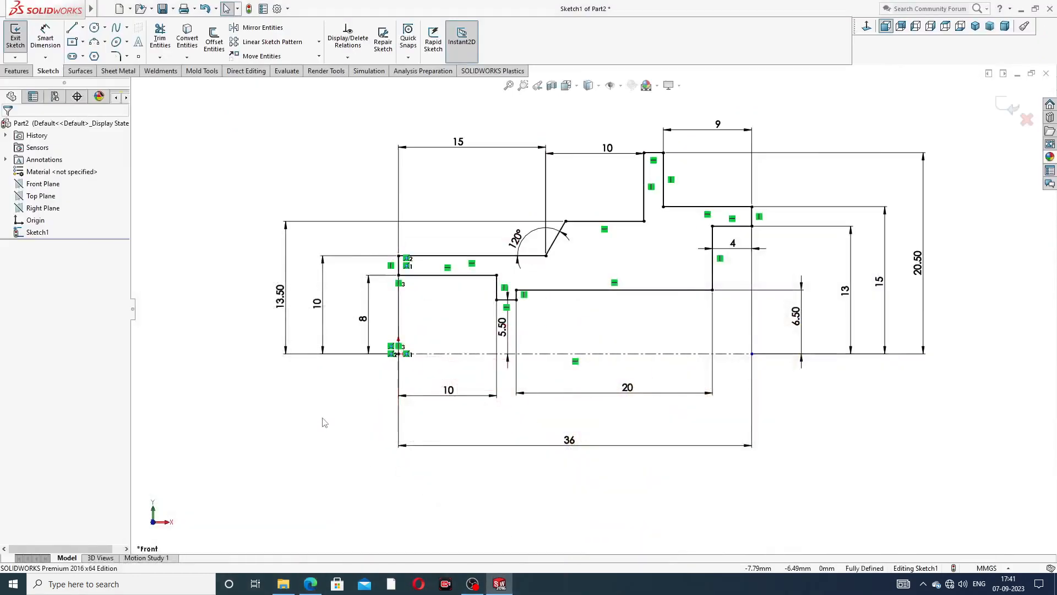
left_click(126, 56)
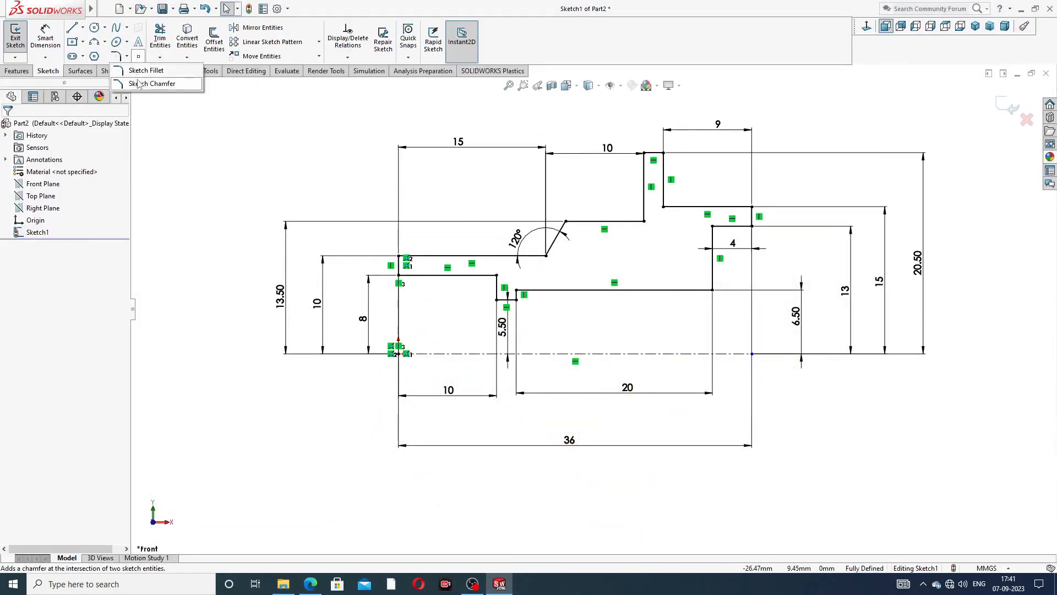
left_click(137, 68)
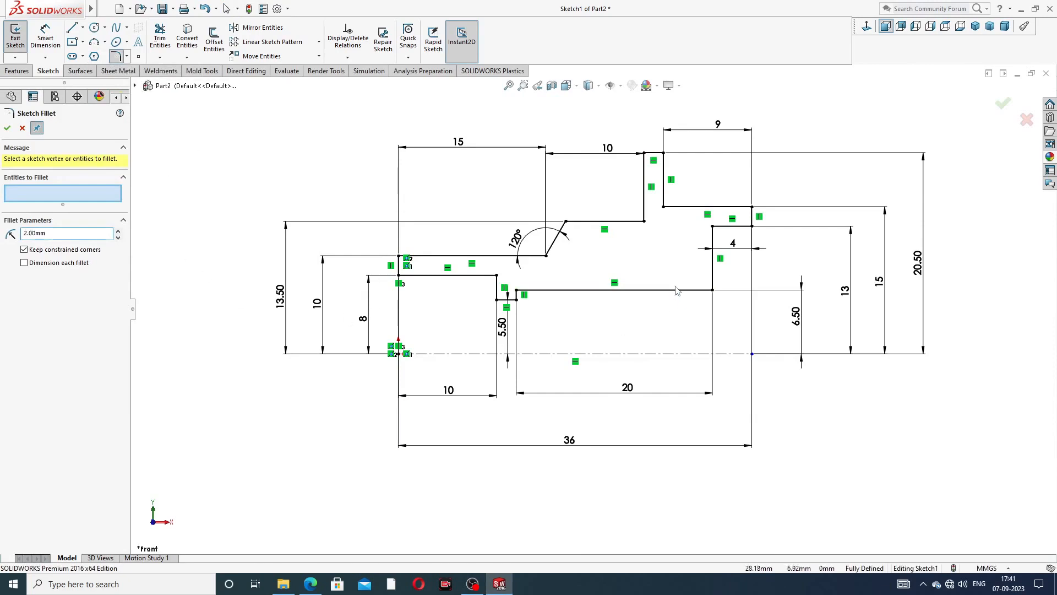
left_click(712, 227)
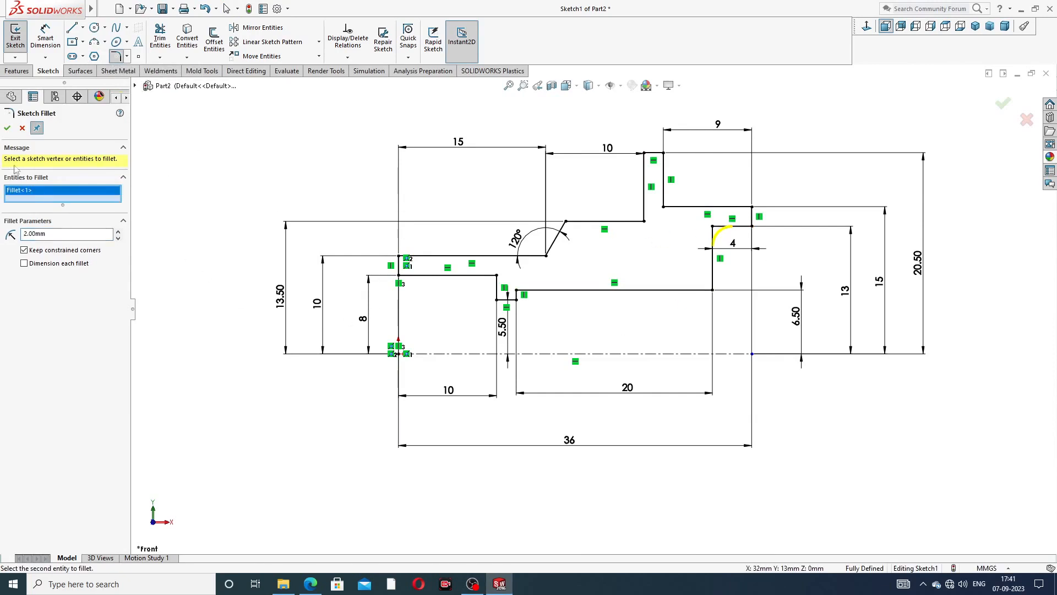
left_click(8, 128)
left_click(7, 128)
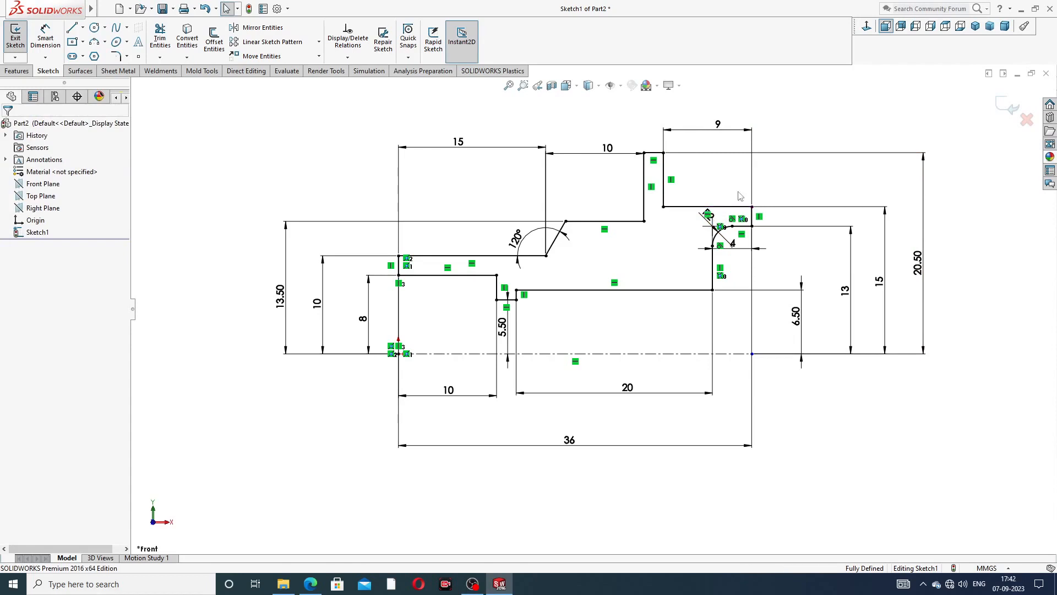
Separate the overlapping labels by moving the R2 fillet dimension above the collar and the 4 mm dimension text outside the profile
left_click_drag(710, 212, 699, 180)
left_click_drag(732, 243, 775, 259)
left_click(838, 134)
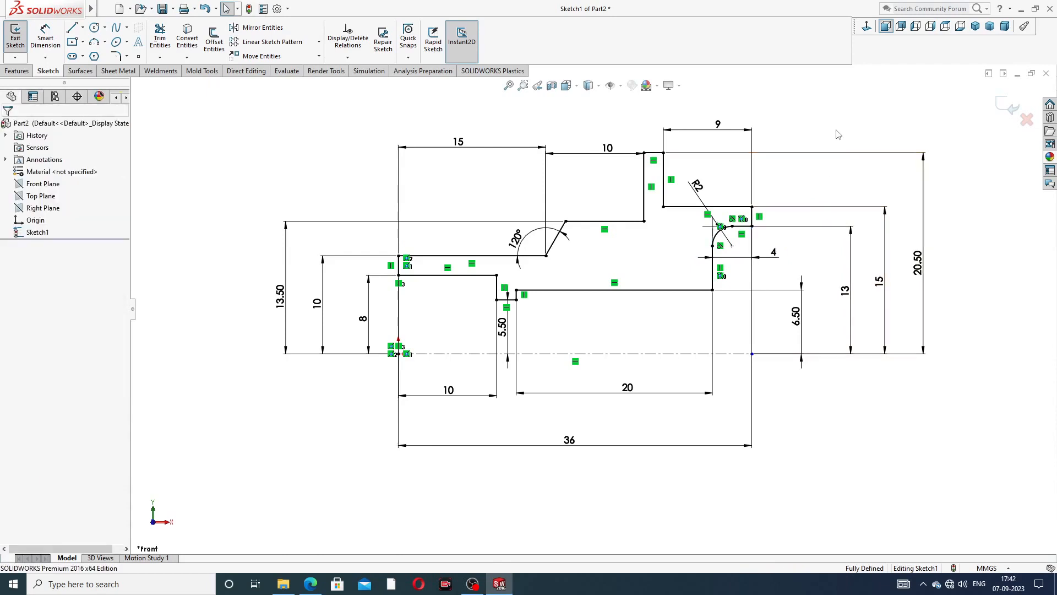
key("f")
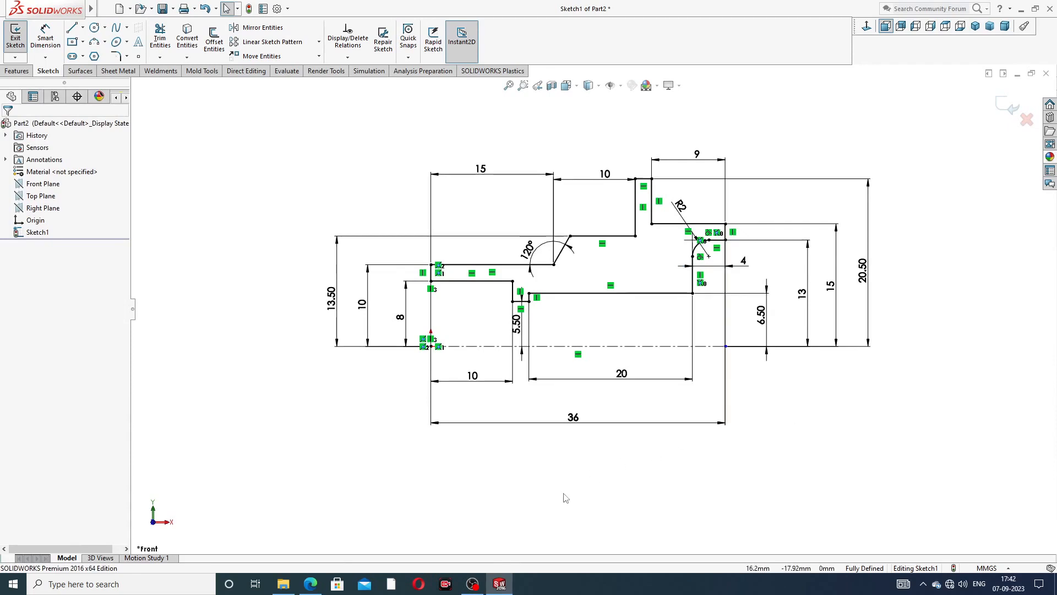
scroll(723, 427, "down", 1)
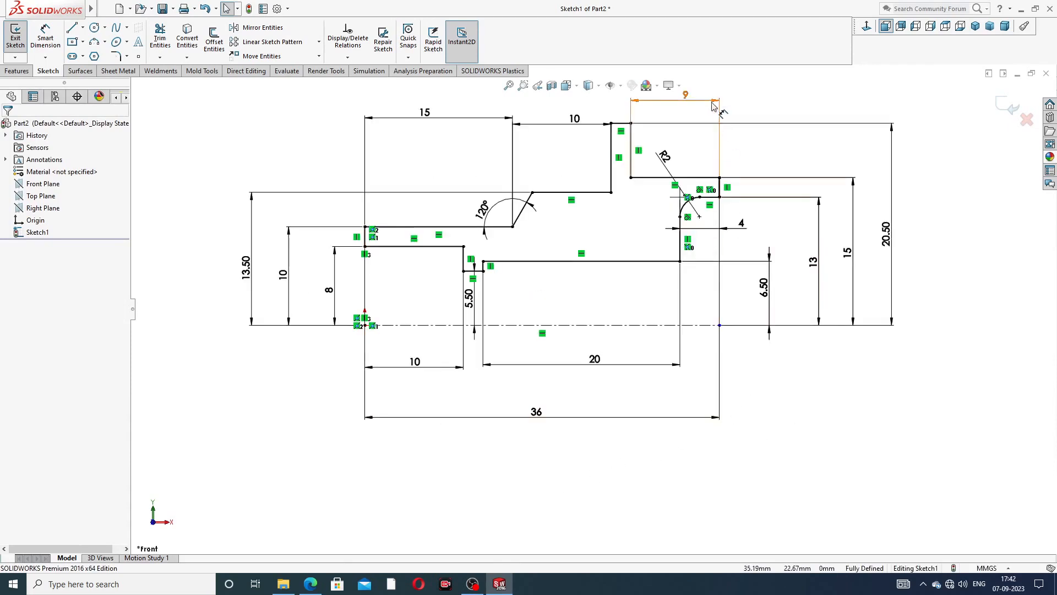
scroll(697, 108, "up", 1)
scroll(609, 164, "down", 1)
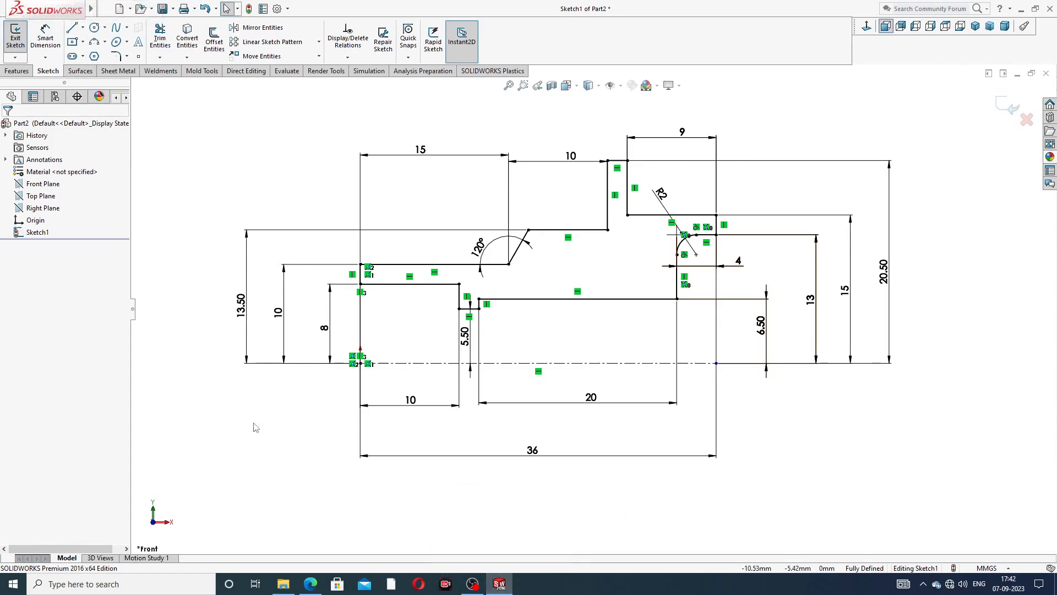
Revolve the profile 360° about the centreline into a solid bonnet, and orbit to view its collar end
left_click(16, 71)
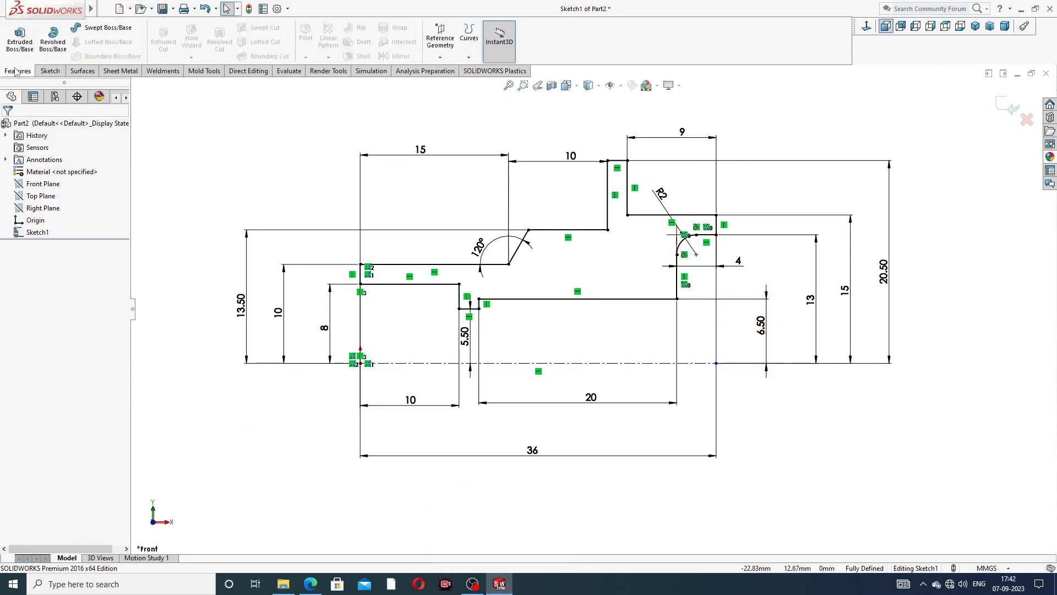
left_click(54, 46)
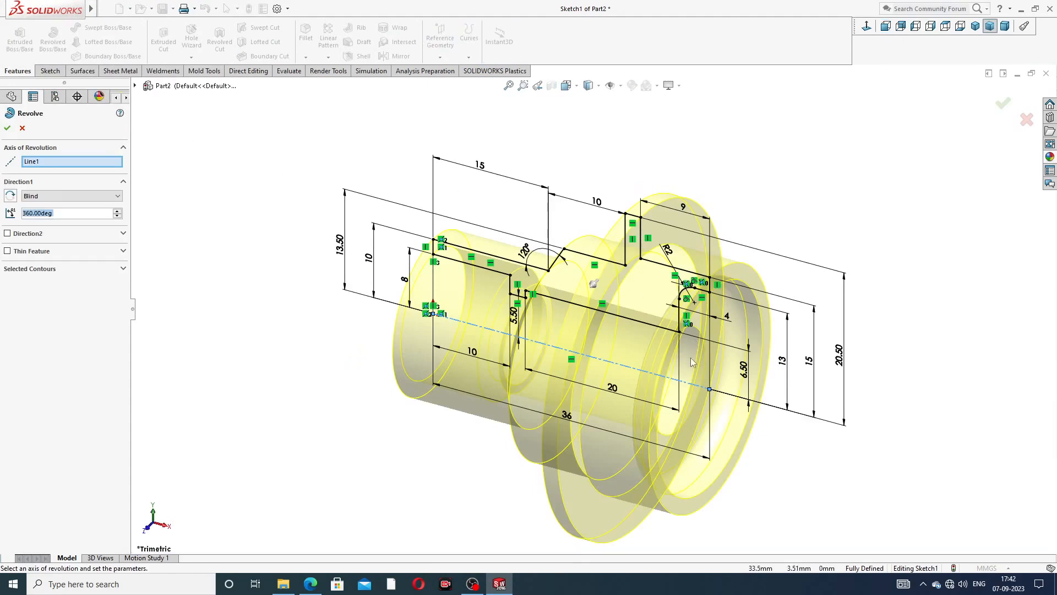
scroll(691, 357, "up", 2)
scroll(646, 388, "down", 2)
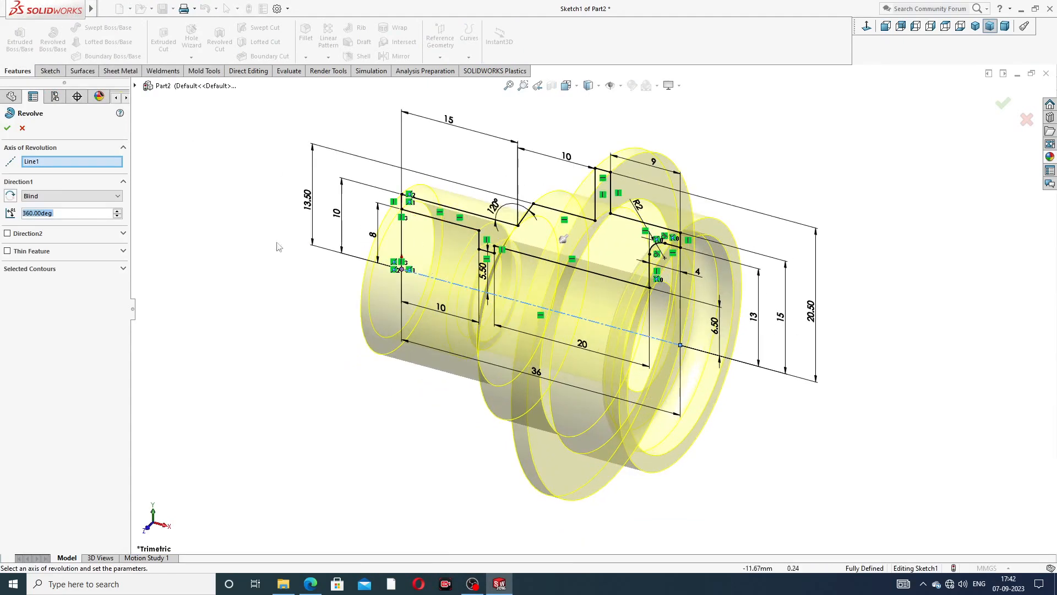
left_click(7, 128)
mouse_move(720, 281)
middle_mouse_down()
mouse_move(760, 248)
mouse_move(775, 208)
mouse_move(755, 151)
mouse_move(690, 140)
mouse_move(725, 216)
mouse_move(760, 250)
mouse_move(749, 247)
mouse_move(432, 529)
middle_mouse_up()
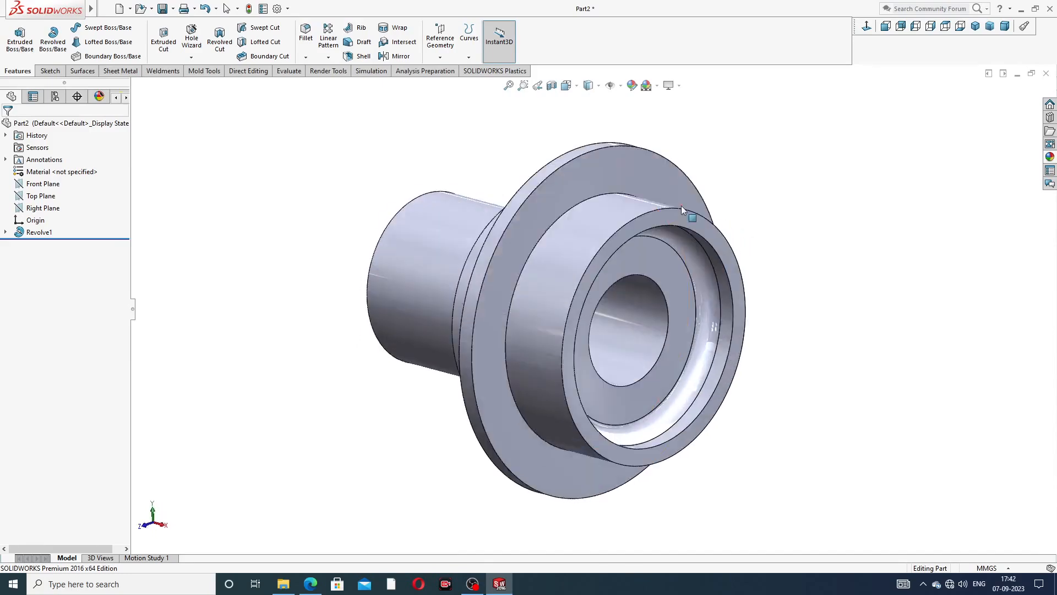
Check the bonnet drawing PDF in the browser, and chamfer the outer rim edge of the recessed end 1 mm at 45° in SOLIDWORKS
key("alt+Tab")
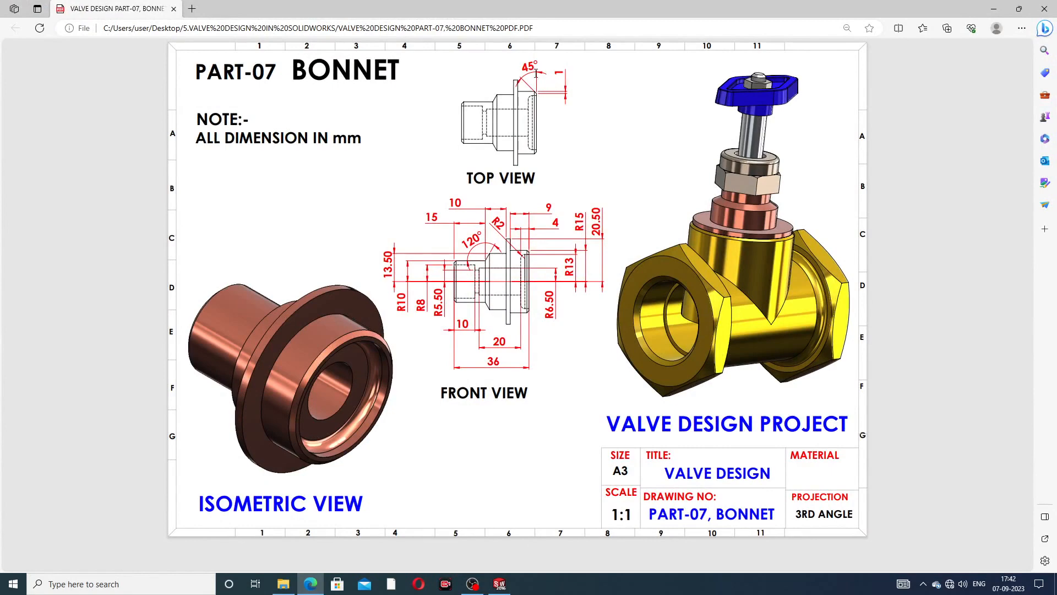
left_click(311, 584)
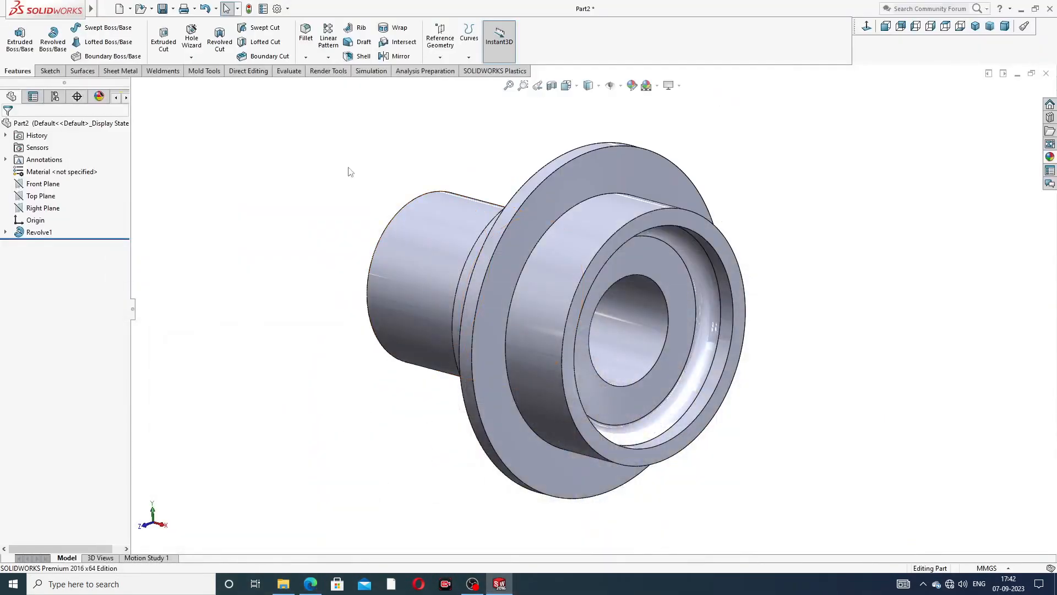
left_click(305, 58)
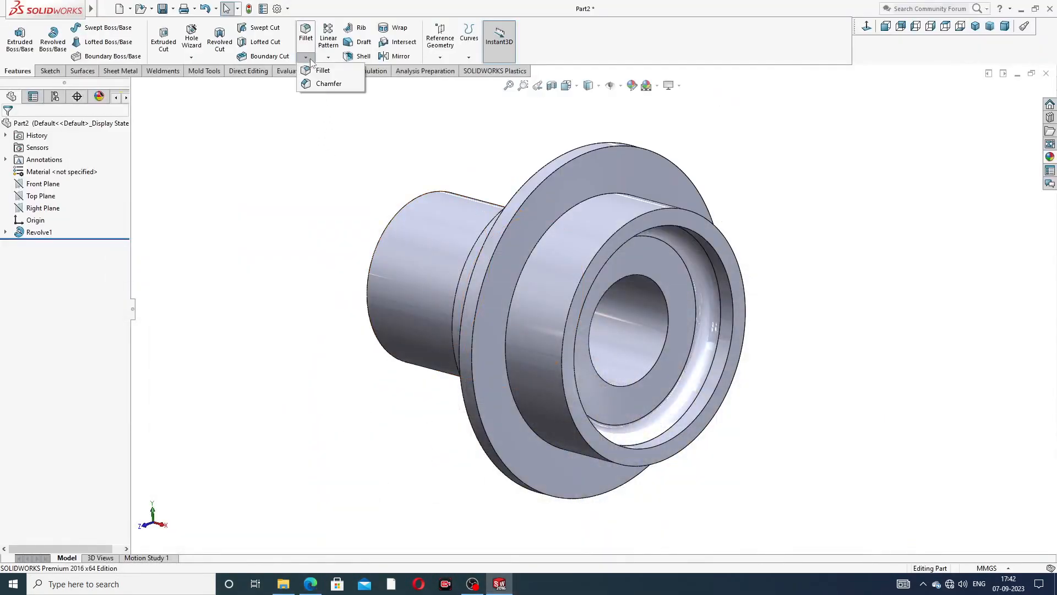
left_click(326, 89)
type("1")
key("Return")
left_click(642, 213)
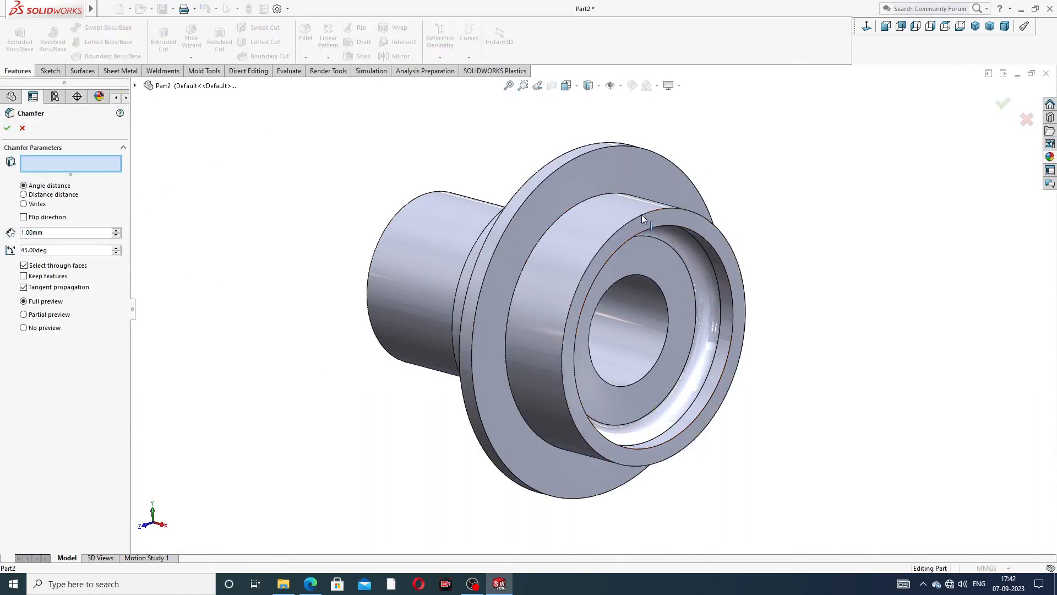
left_click(1006, 103)
middle_click_drag(769, 218, 561, 226)
scroll(727, 223, "down", 1)
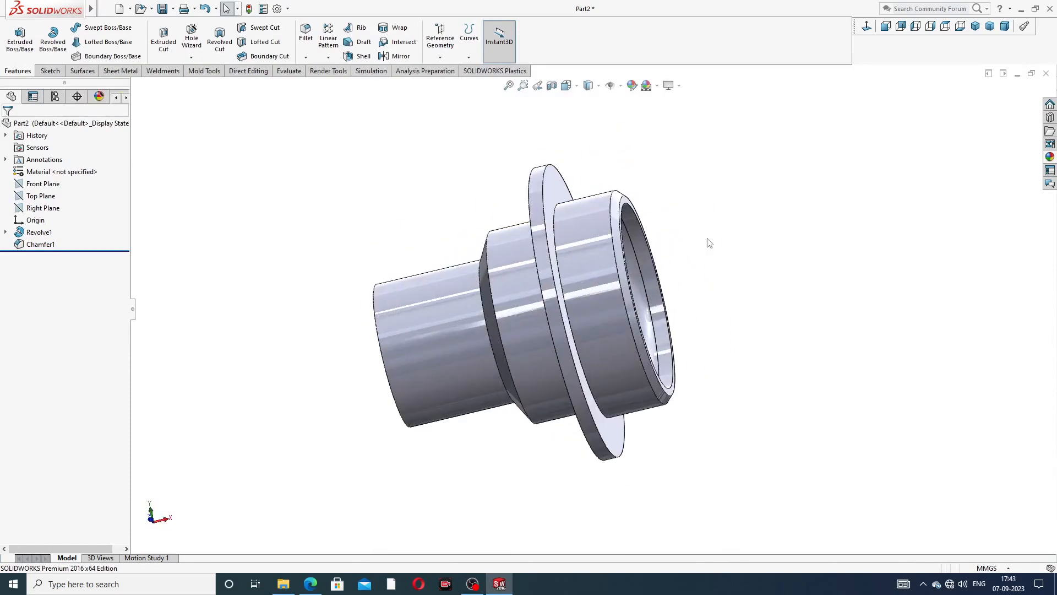
Apply the polished copper appearance from the Metal > Copper library to the whole bonnet, and inspect the finished part from the isometric side
left_click(1049, 157)
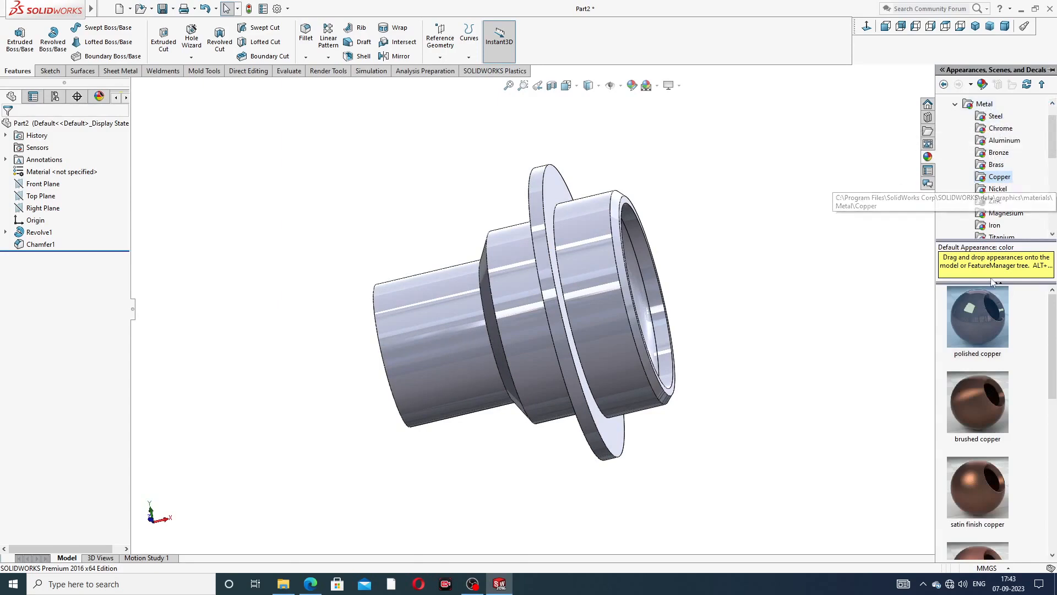
double_click(979, 323)
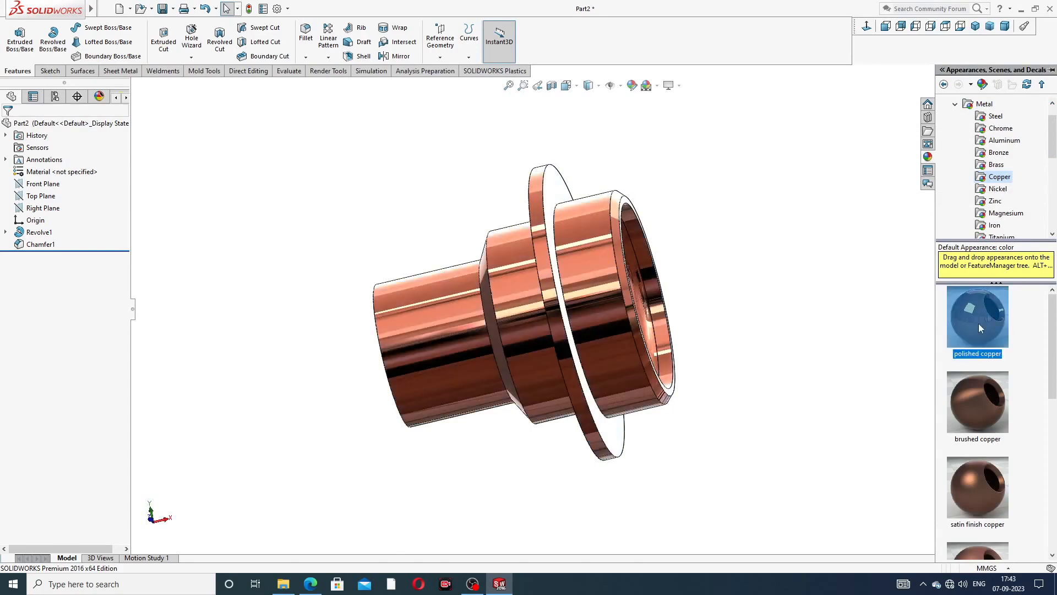
middle_click_drag(608, 289, 622, 265)
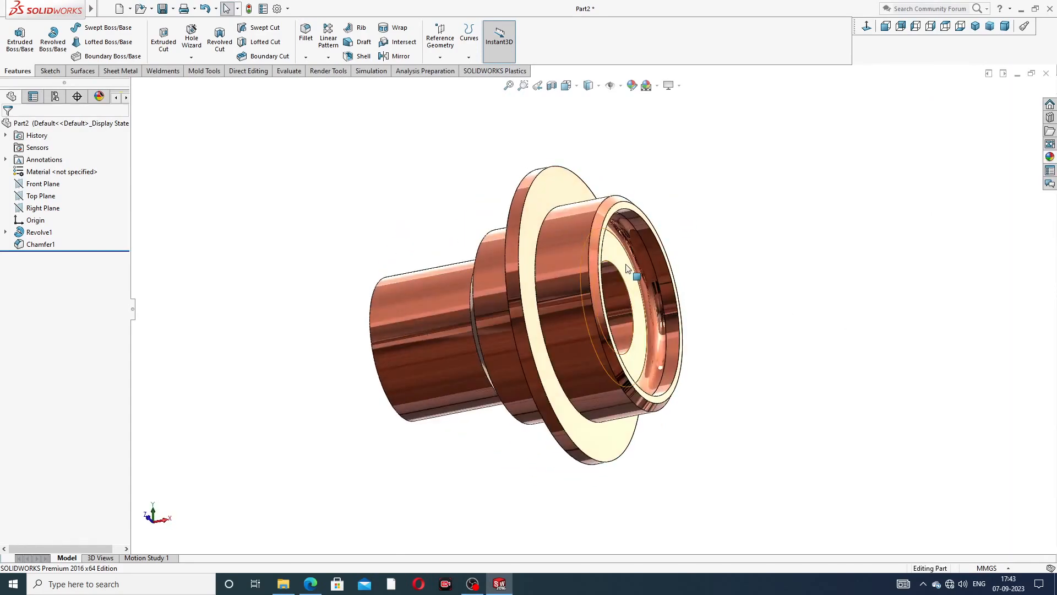
middle_click_drag(769, 276, 586, 322)
scroll(586, 325, "down", 4)
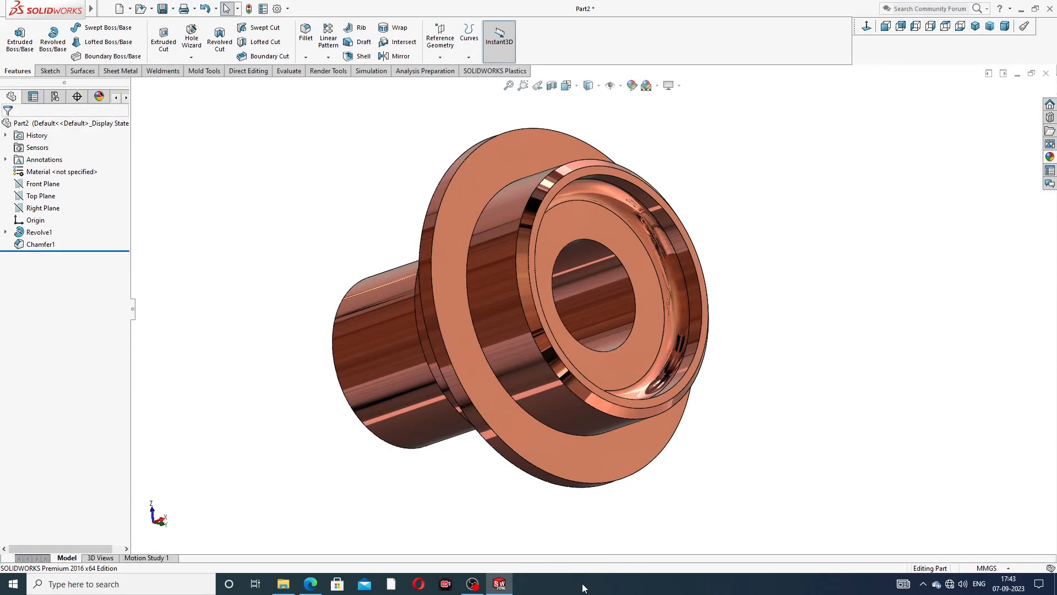
left_click(976, 27)
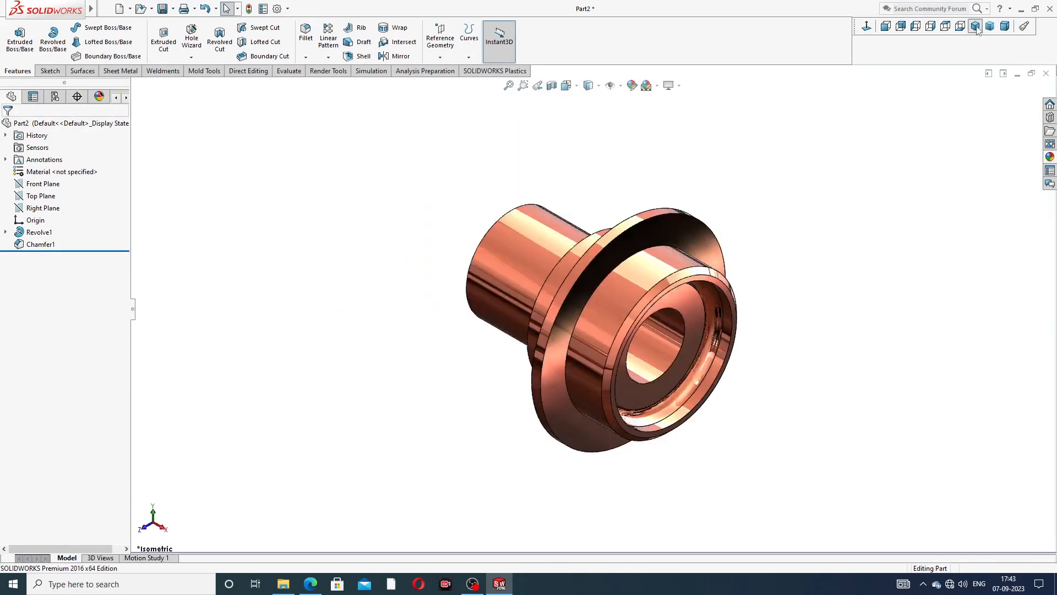
middle_click_drag(732, 370, 838, 253)
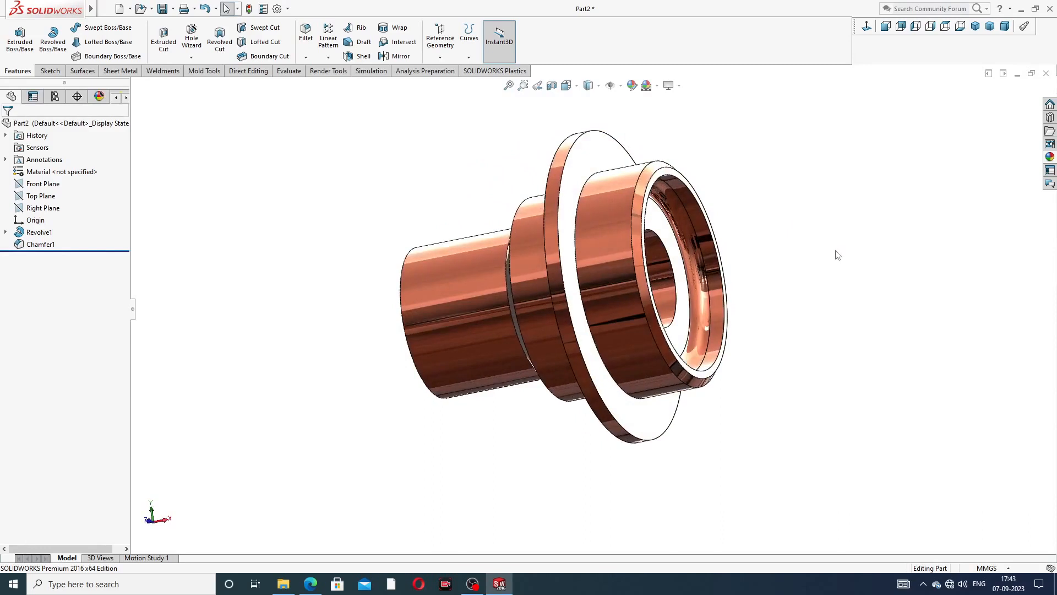
scroll(725, 218, "down", 2)
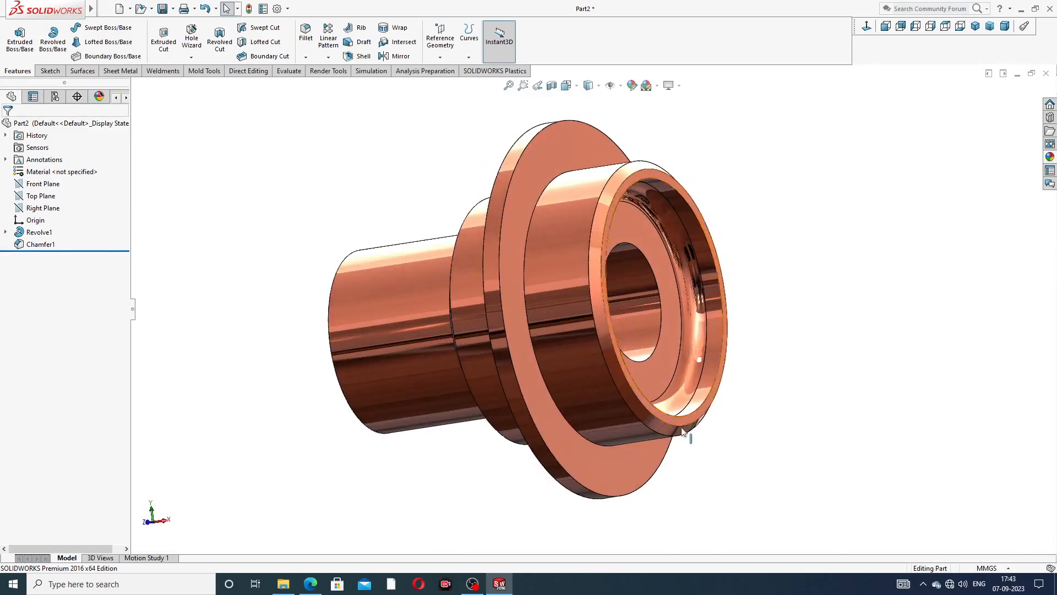